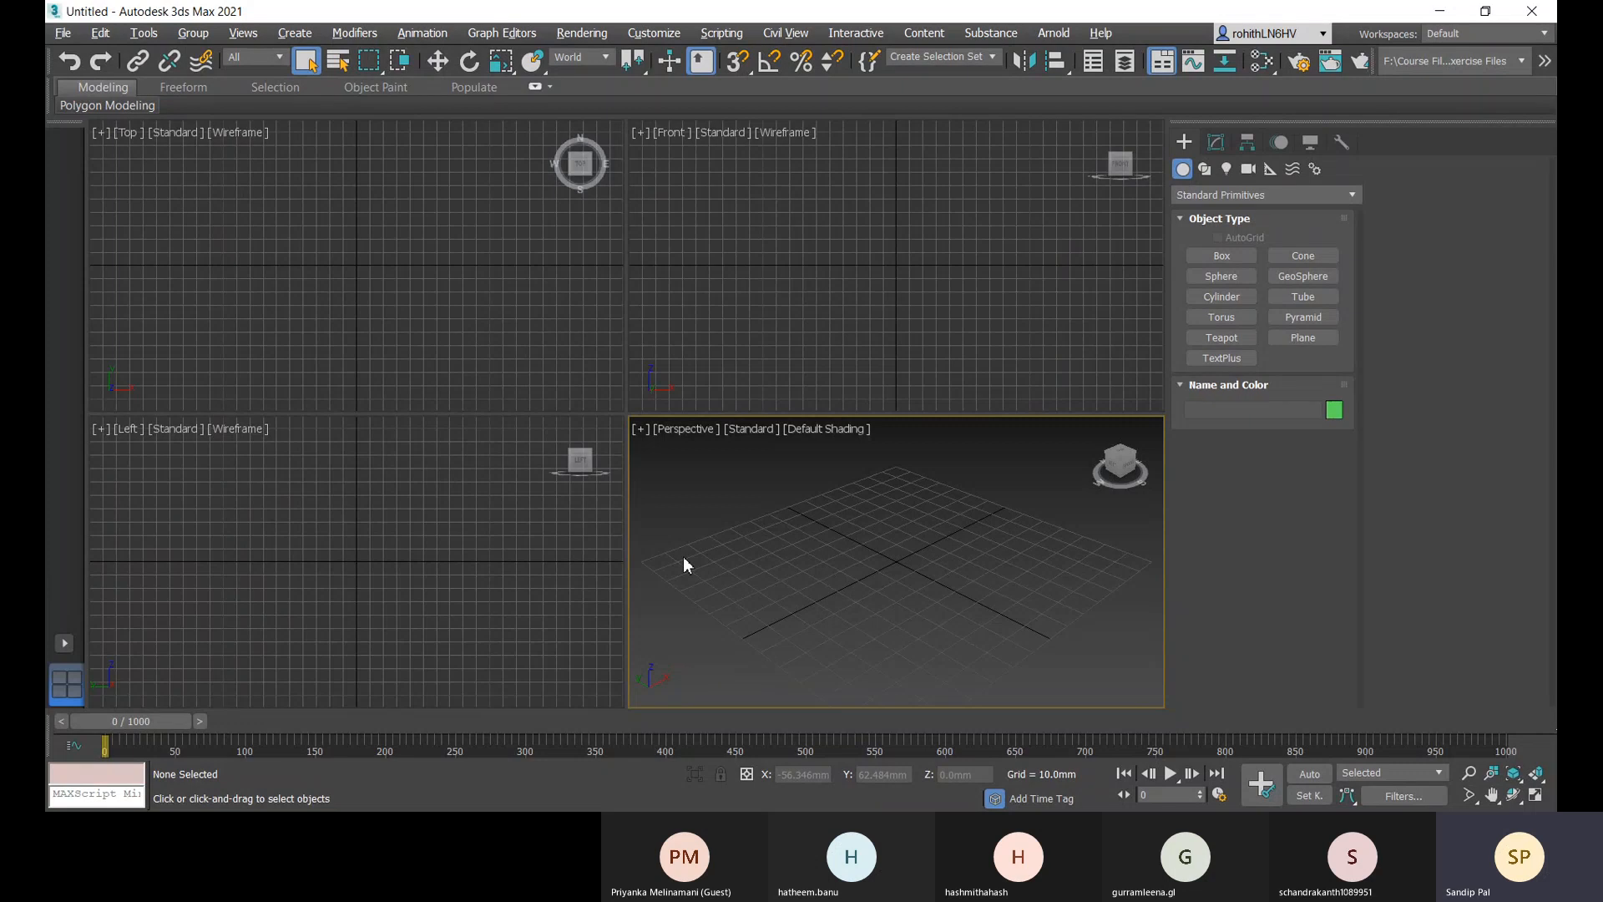
- Maximize the Perspective viewport and toggle its home grid off and back on
key(alt+w)
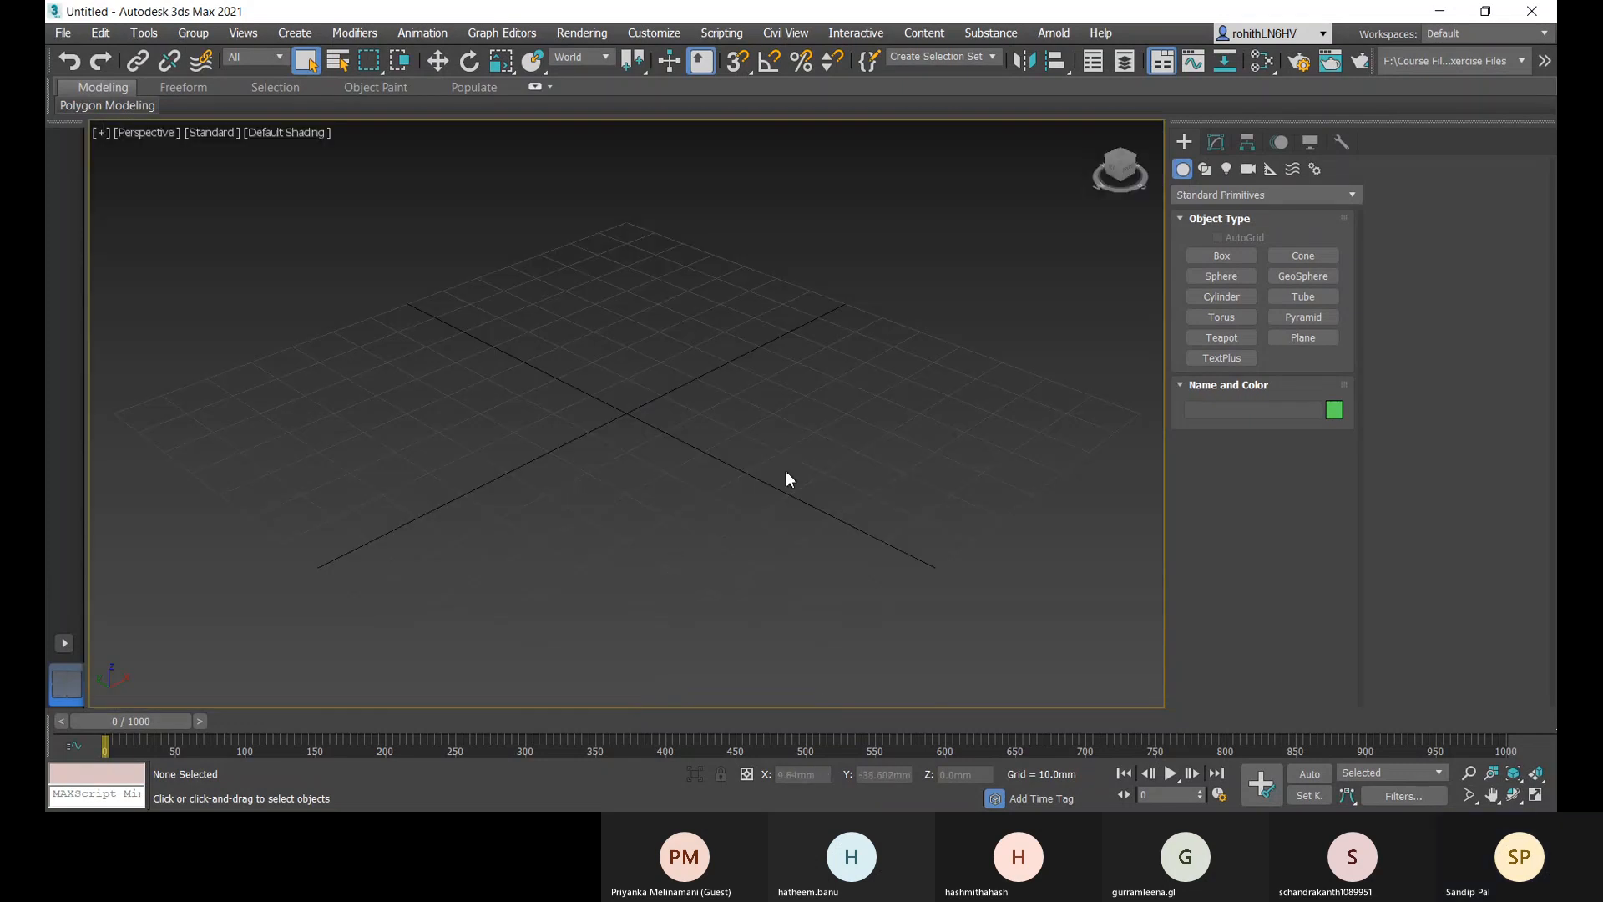
middle_drag(784, 471, 713, 471)
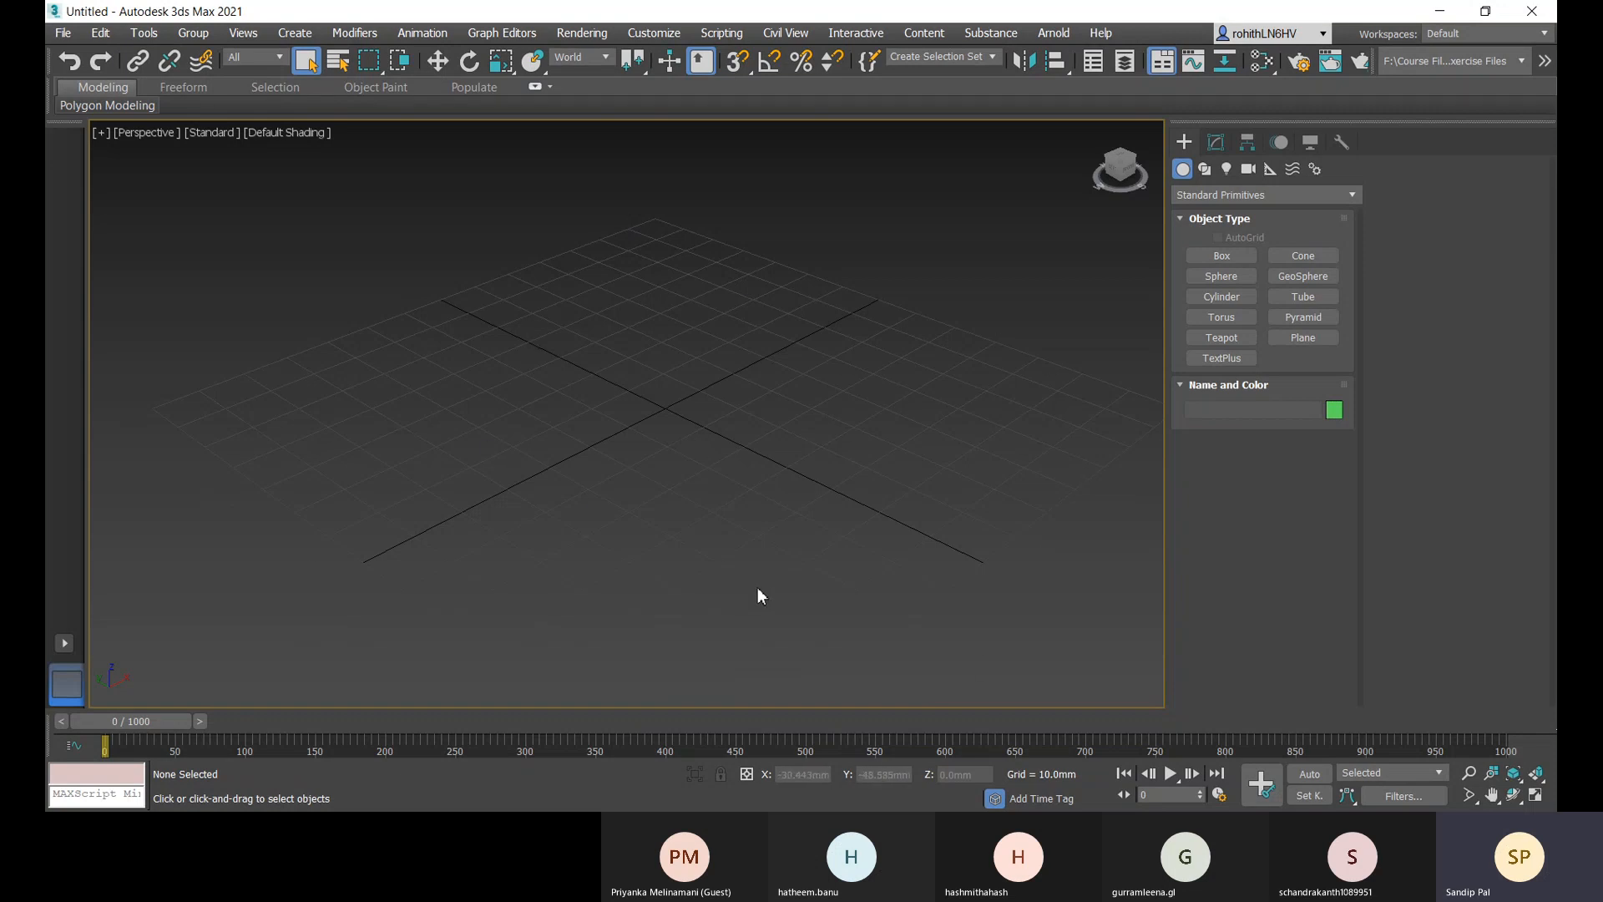
key(g)
key(g)
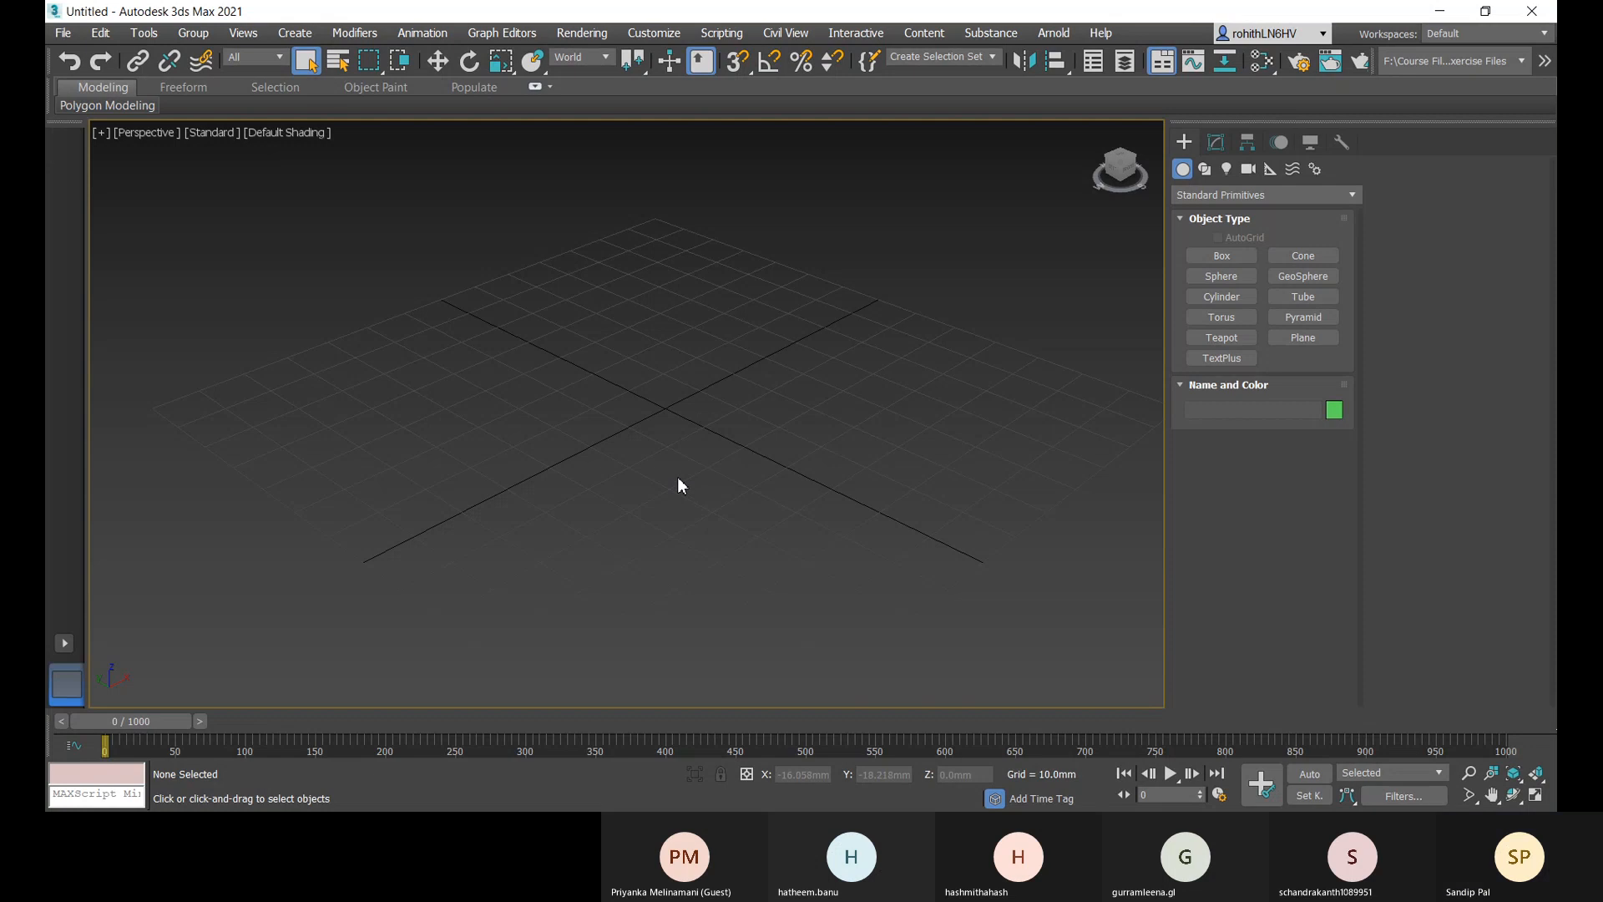
scroll(677, 480, down, 5)
key(g)
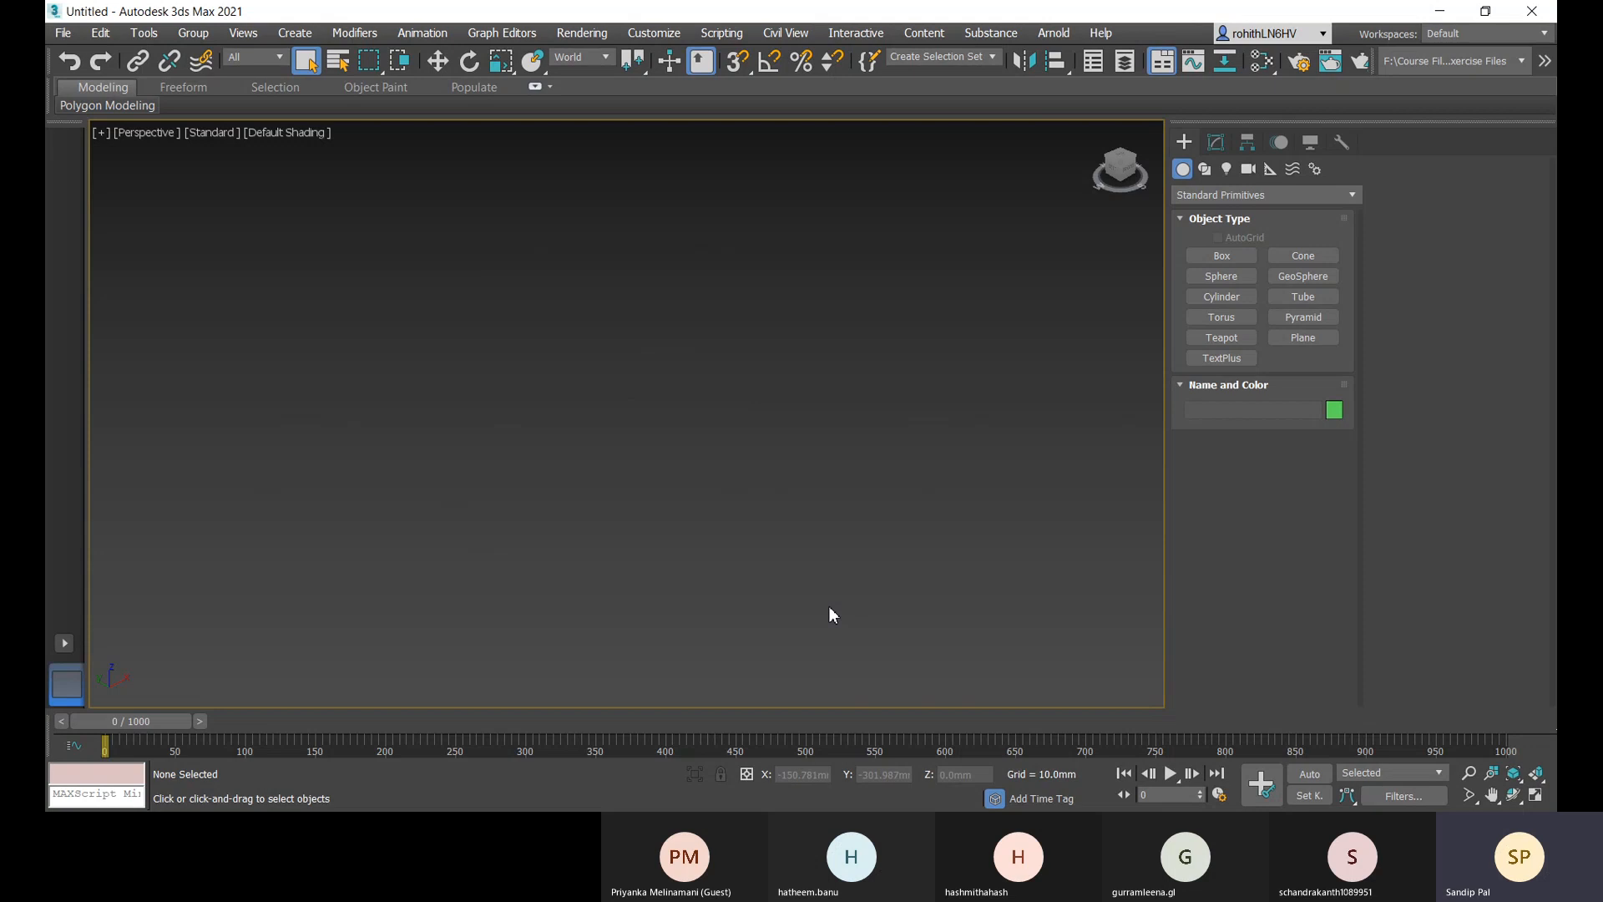
key(g)
- Create a box about 73 mm long, 82 mm wide and 41 mm high on the grid, and finish box creation
click(1221, 255)
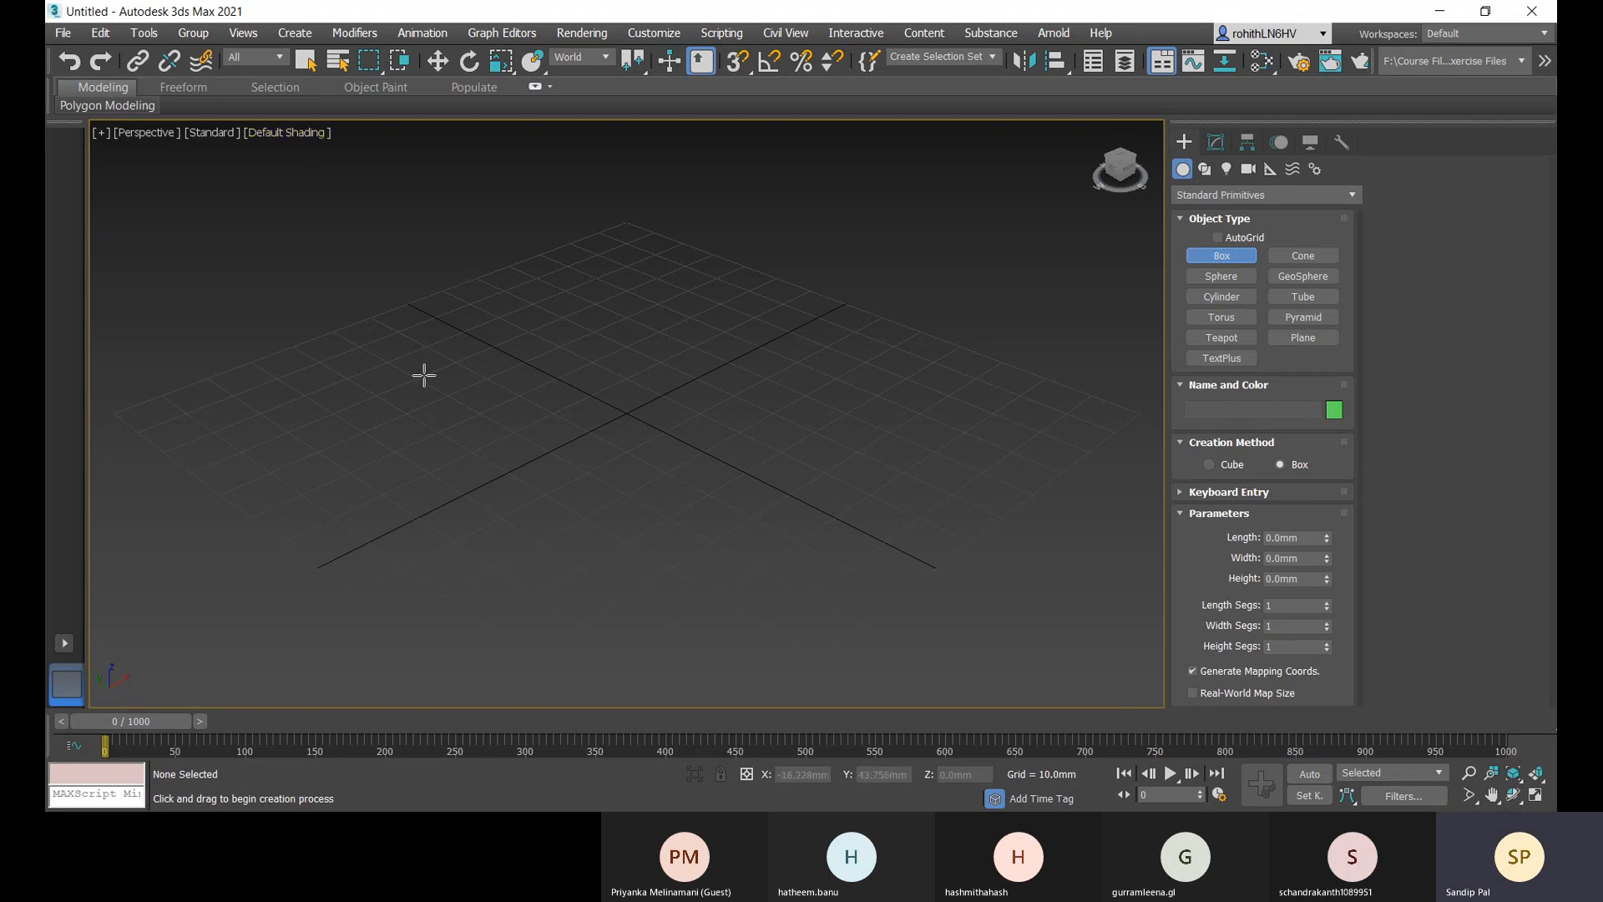
drag(415, 403, 979, 387)
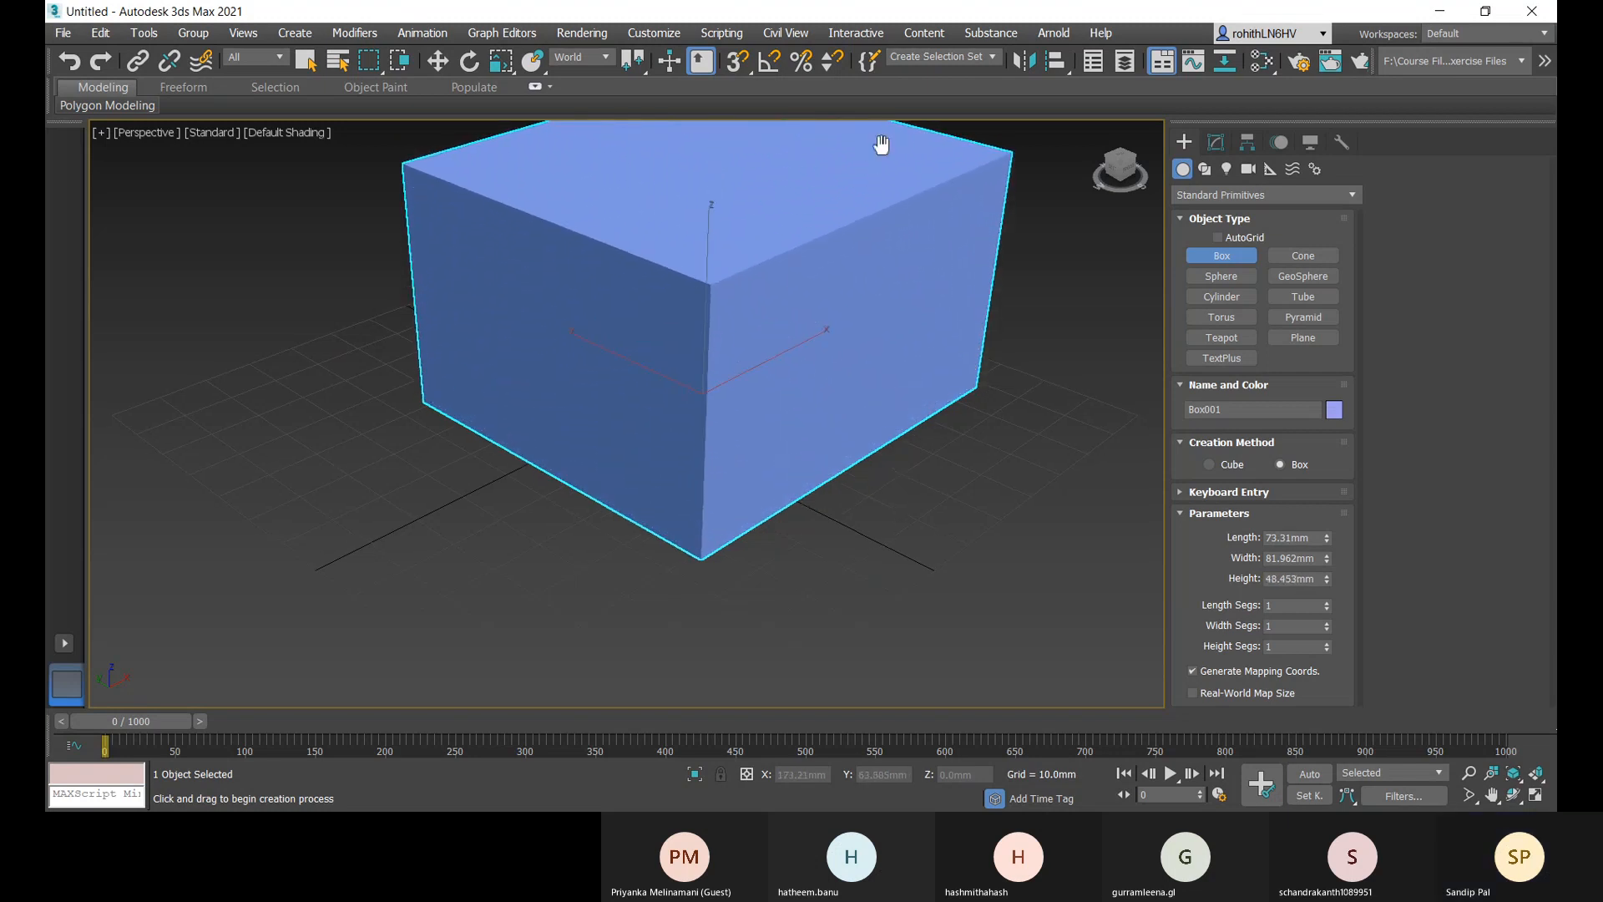
middle_drag(881, 144, 854, 226)
click(865, 178)
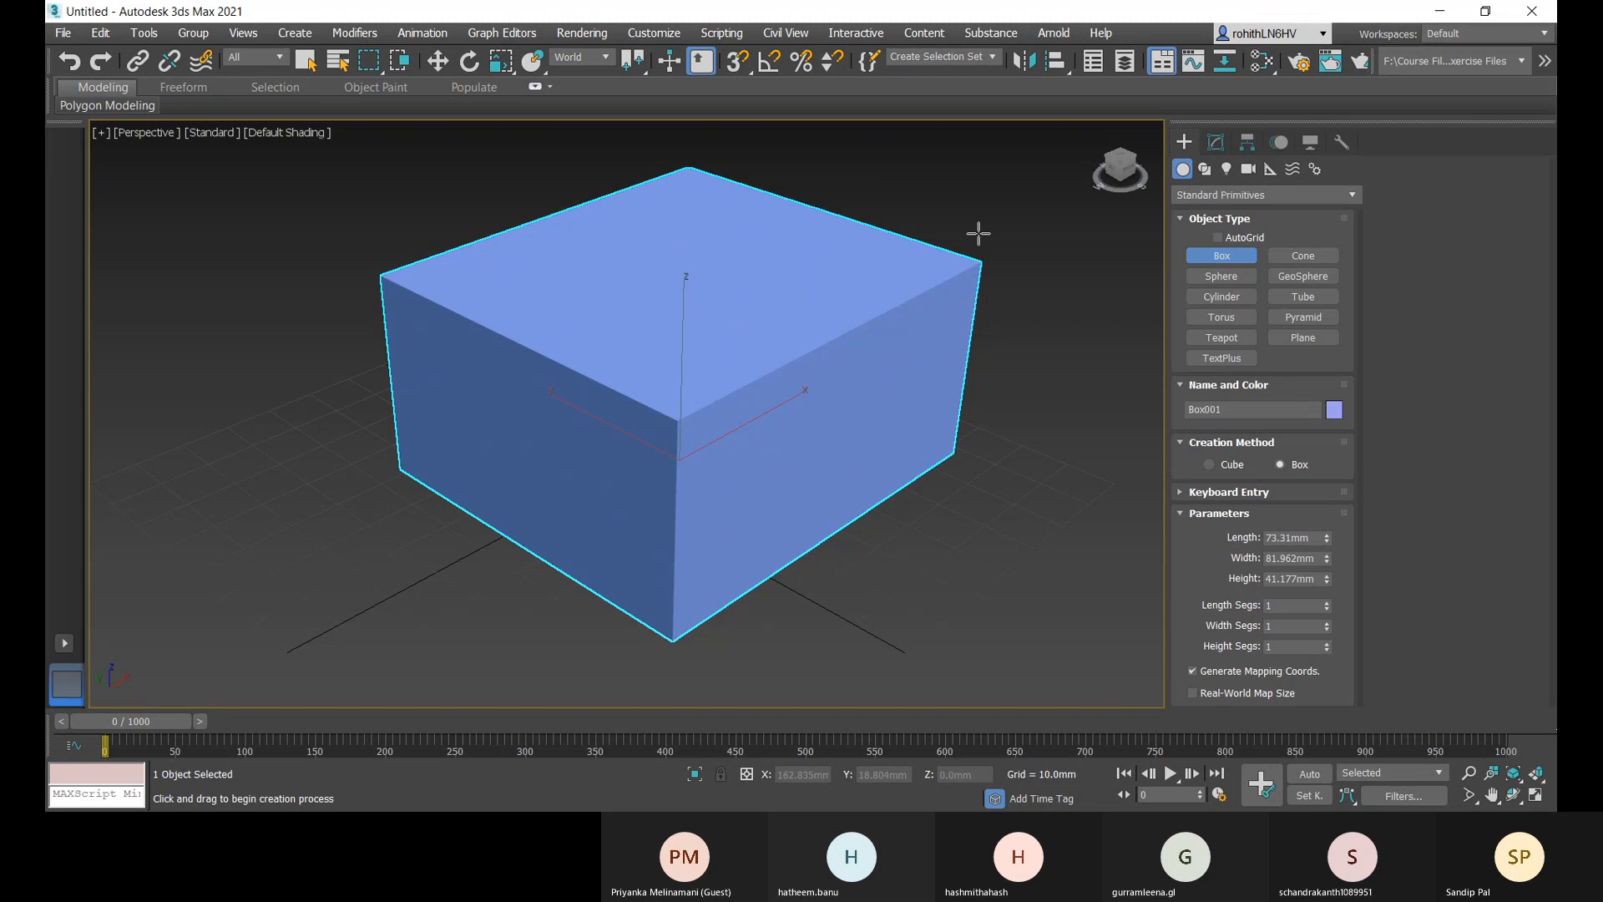
right_click(1013, 268)
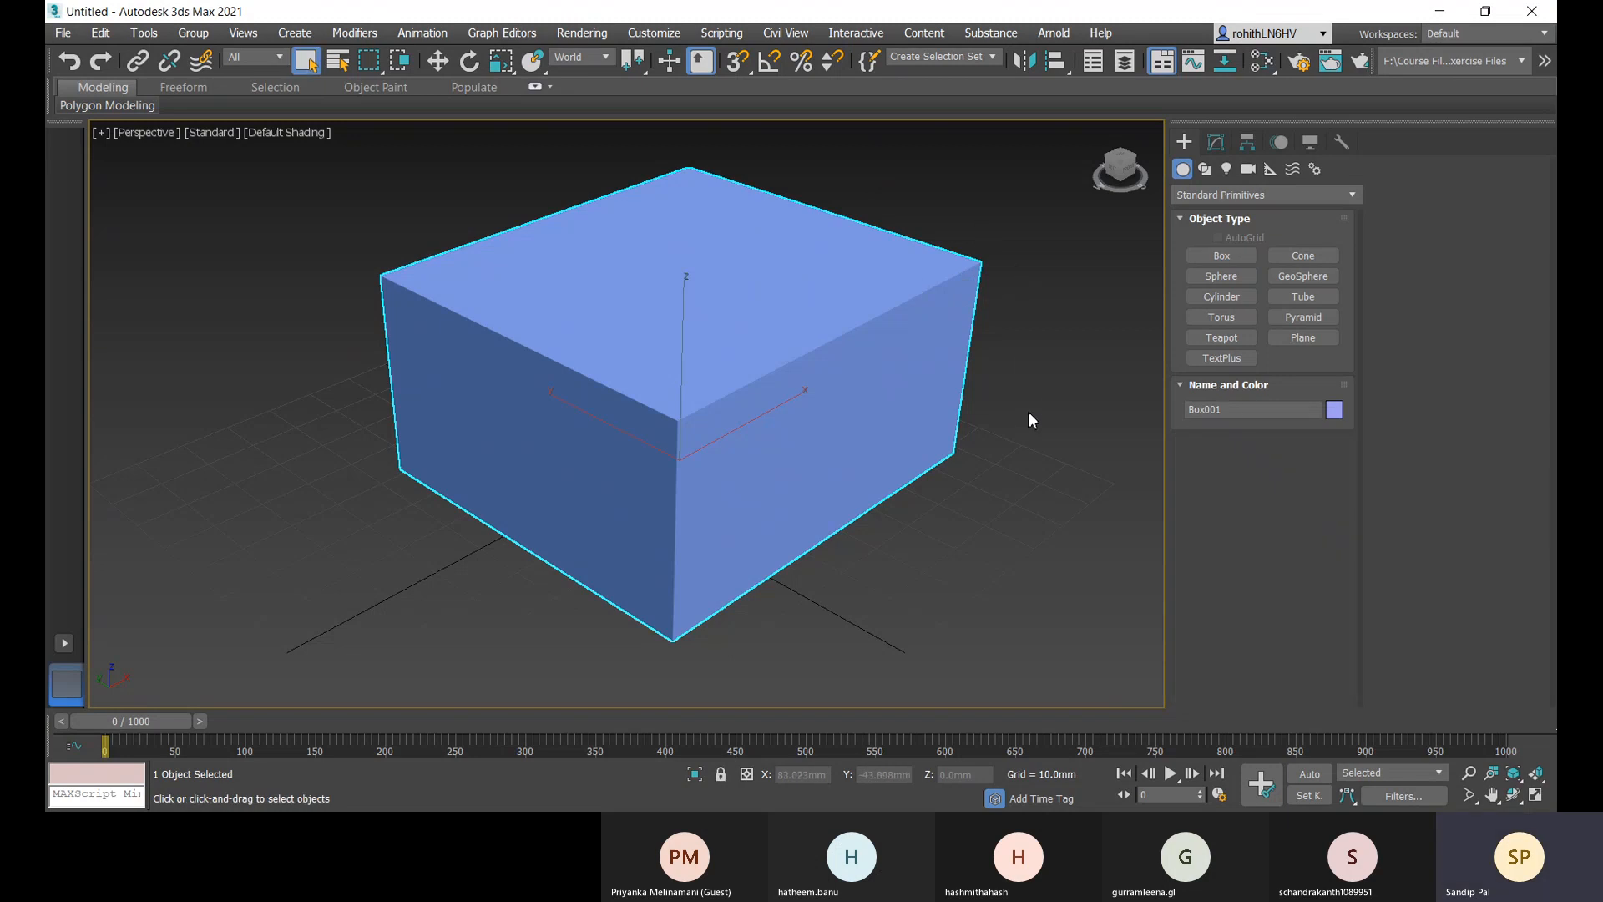
- Orbit around the box to examine its underside, front, top and side faces
middle_drag(1028, 410, 868, 328)
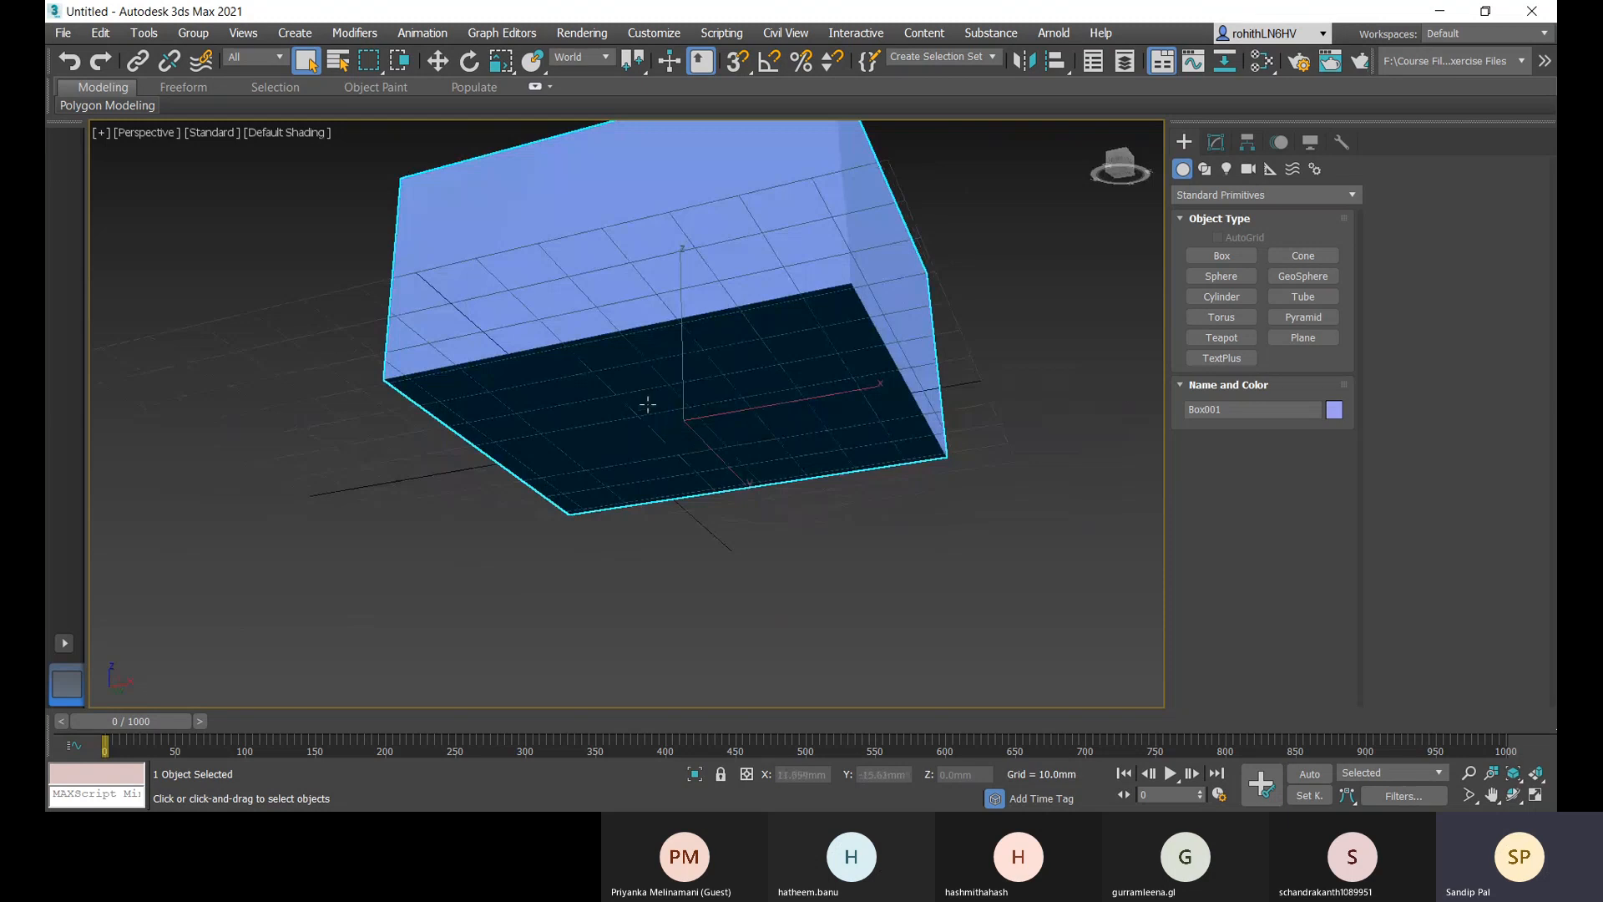
alt+middle_drag(657, 409, 915, 321)
alt+middle_drag(594, 559, 669, 498)
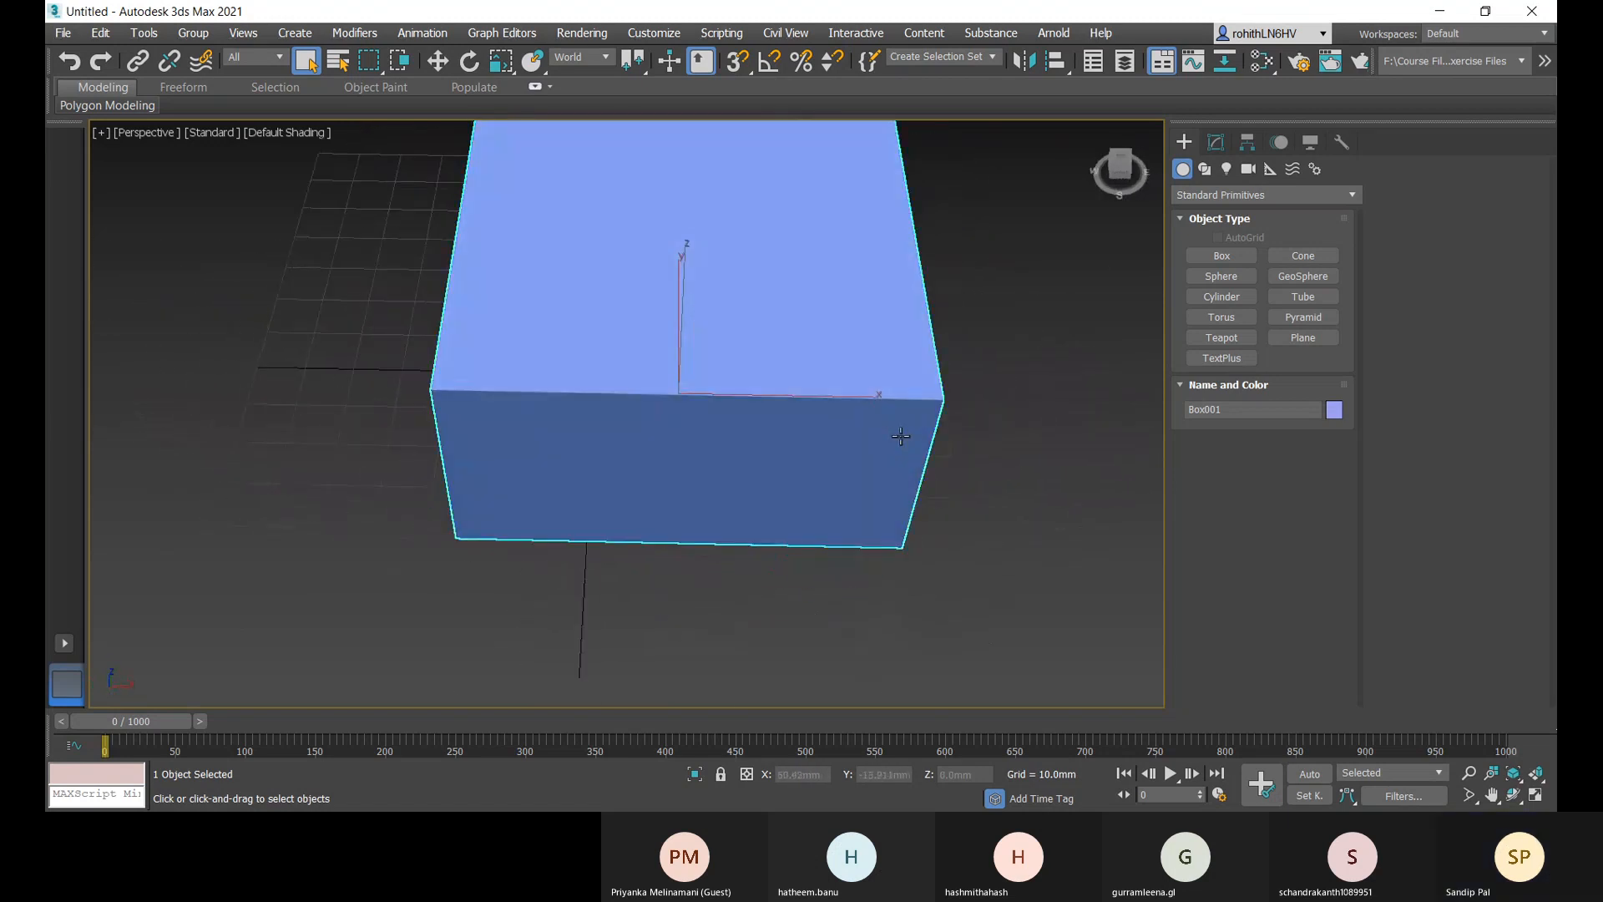
alt+middle_drag(894, 437, 773, 356)
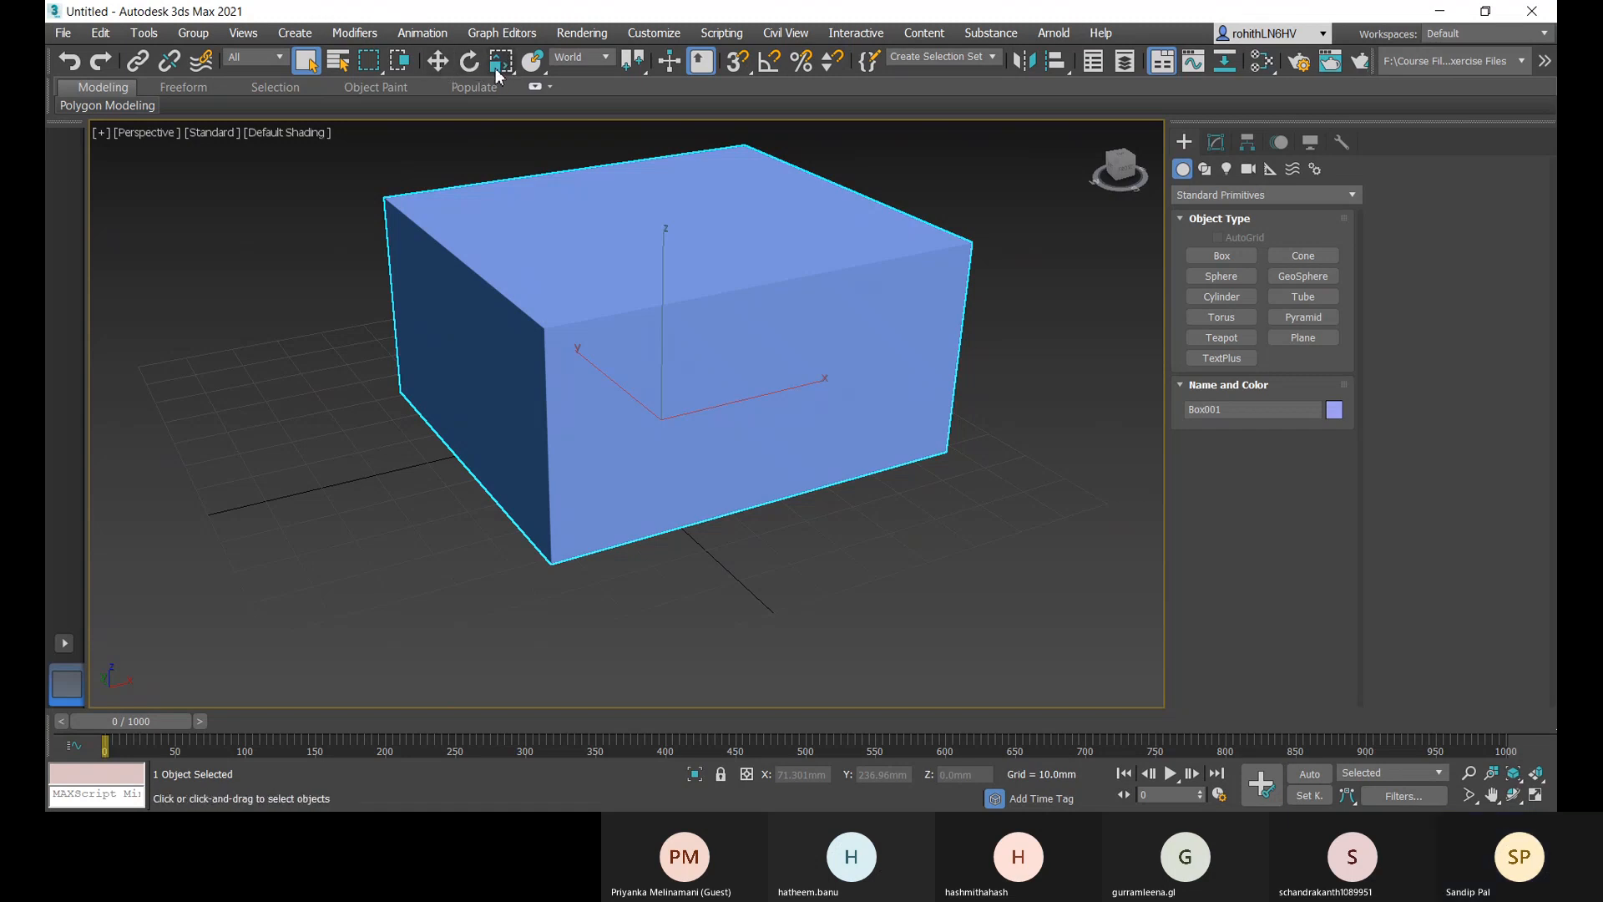
middle_drag(552, 467, 583, 480)
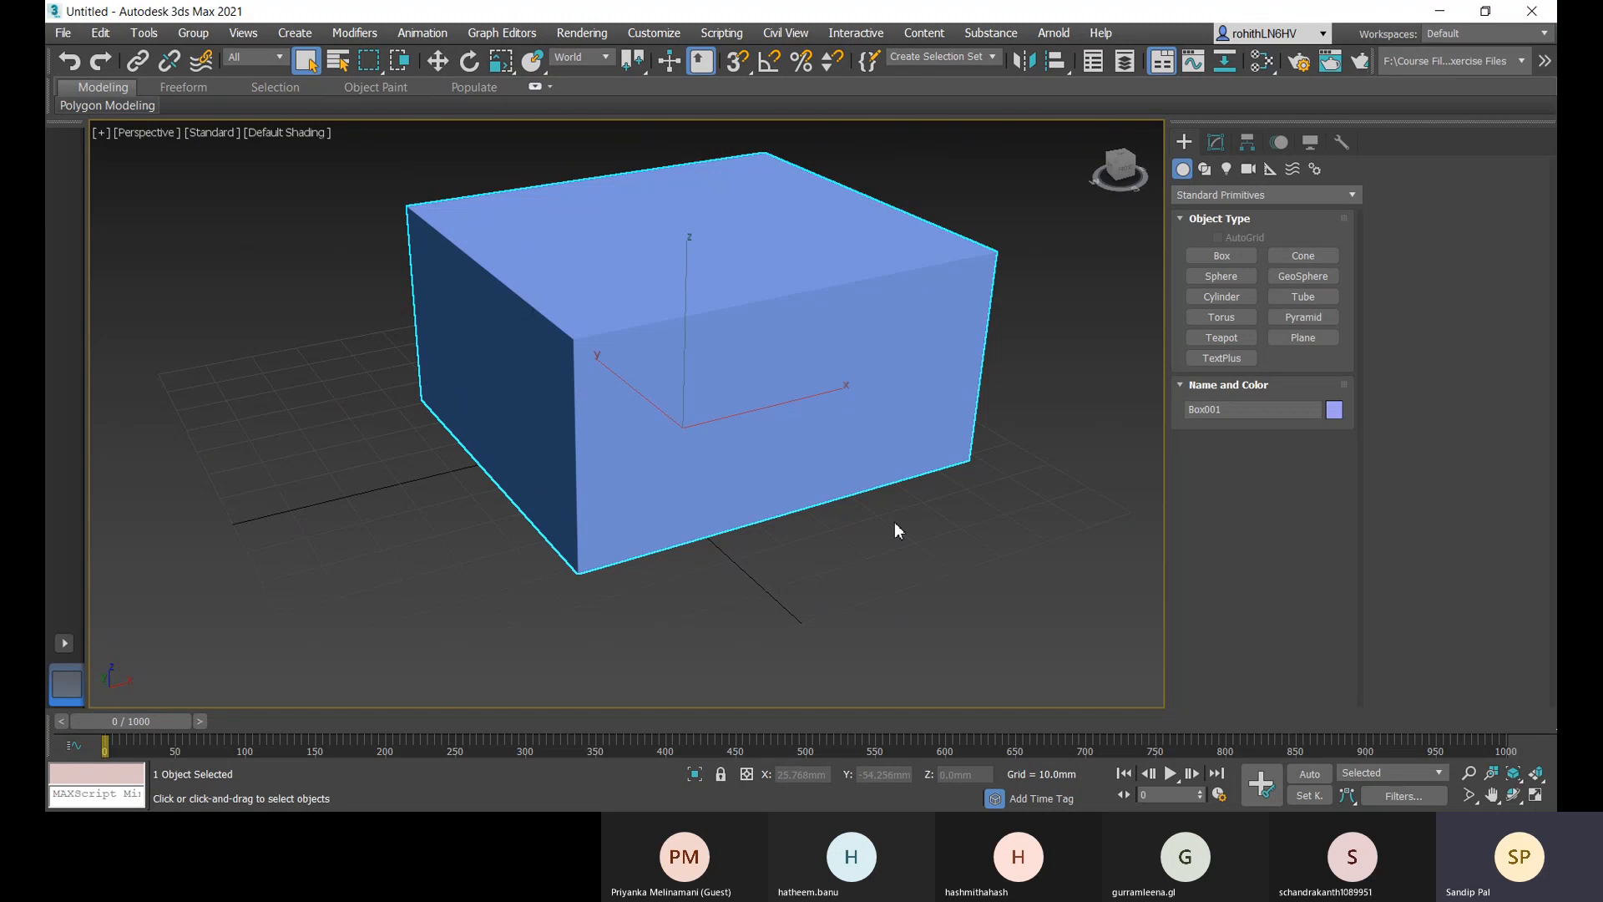
- Show the Move, Rotate and Scale gizmos on the box in turn, ending with the Move tool active
key(w)
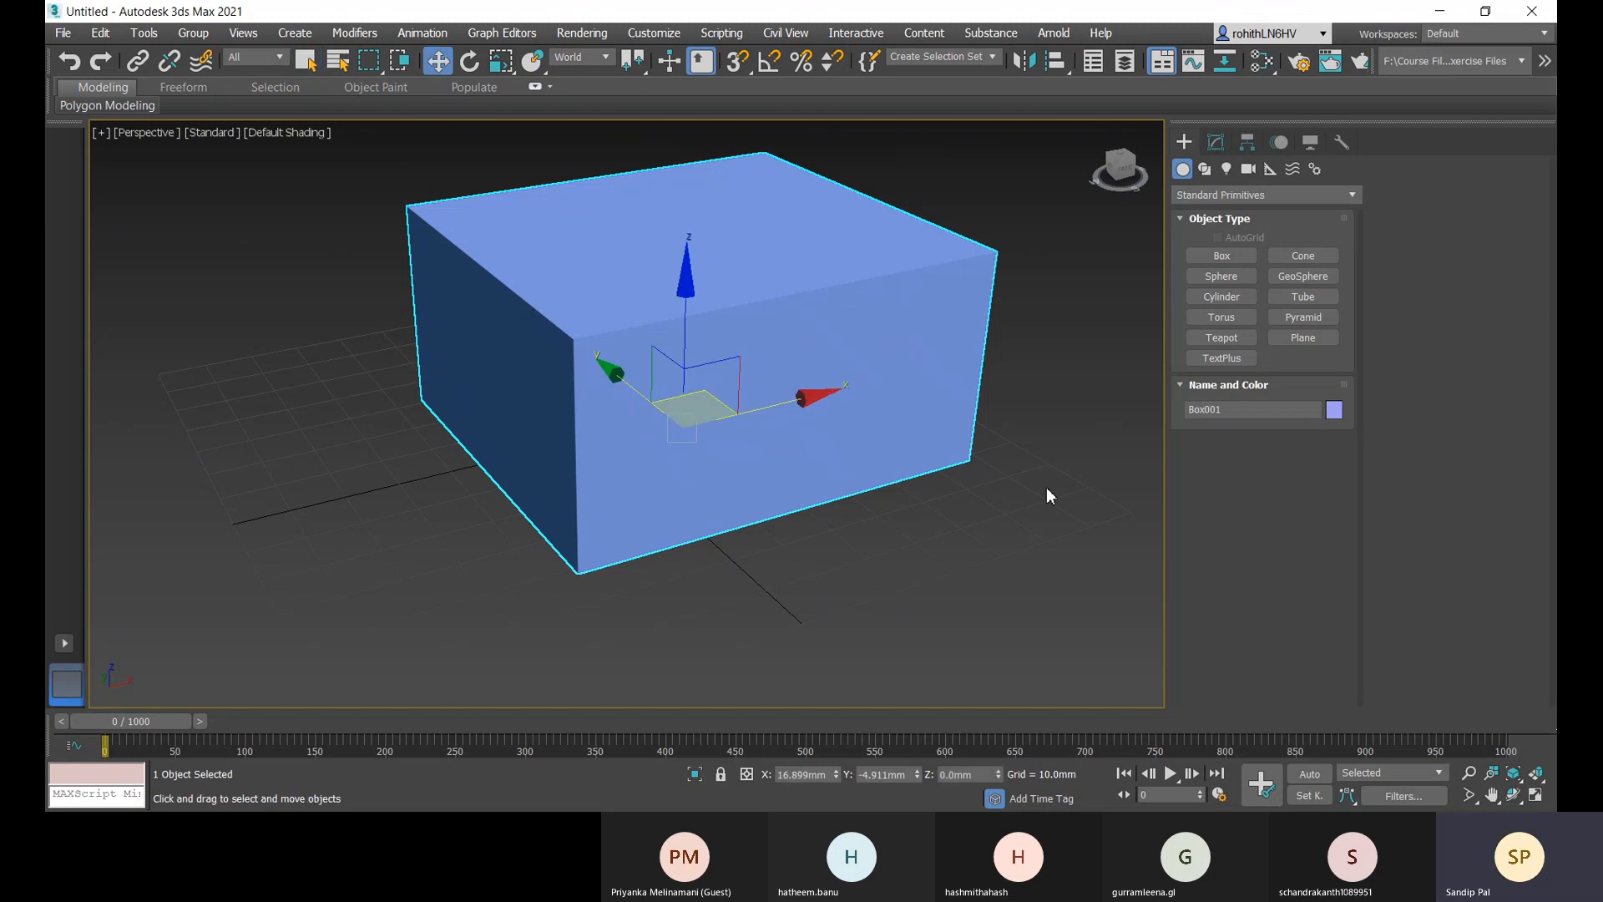
middle_drag(902, 548, 952, 573)
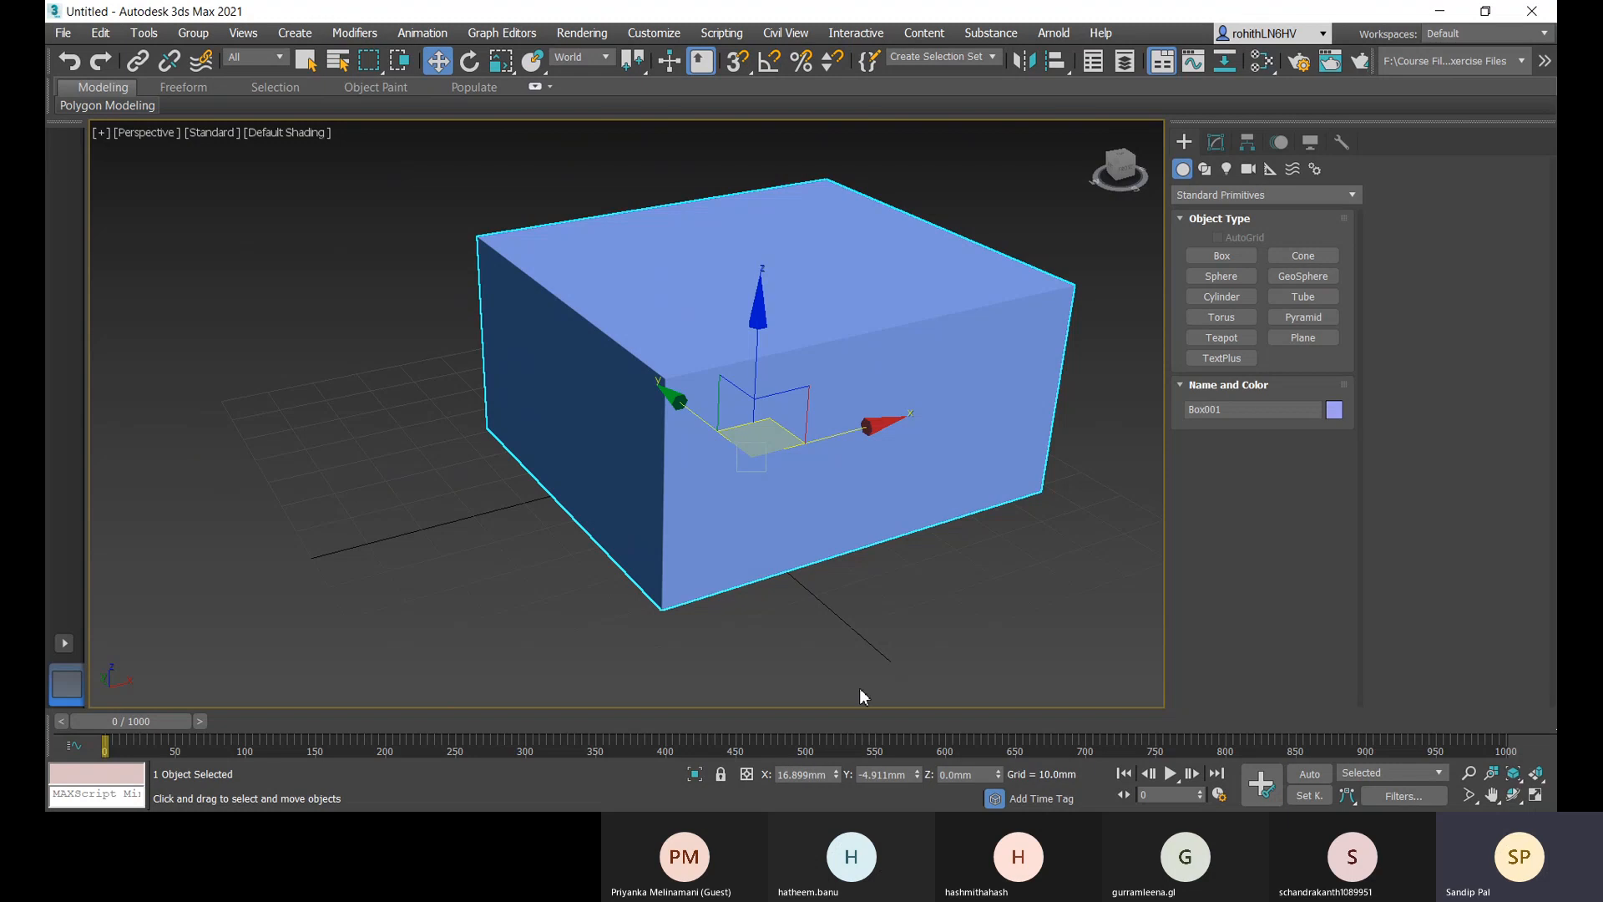
middle_drag(863, 658, 827, 652)
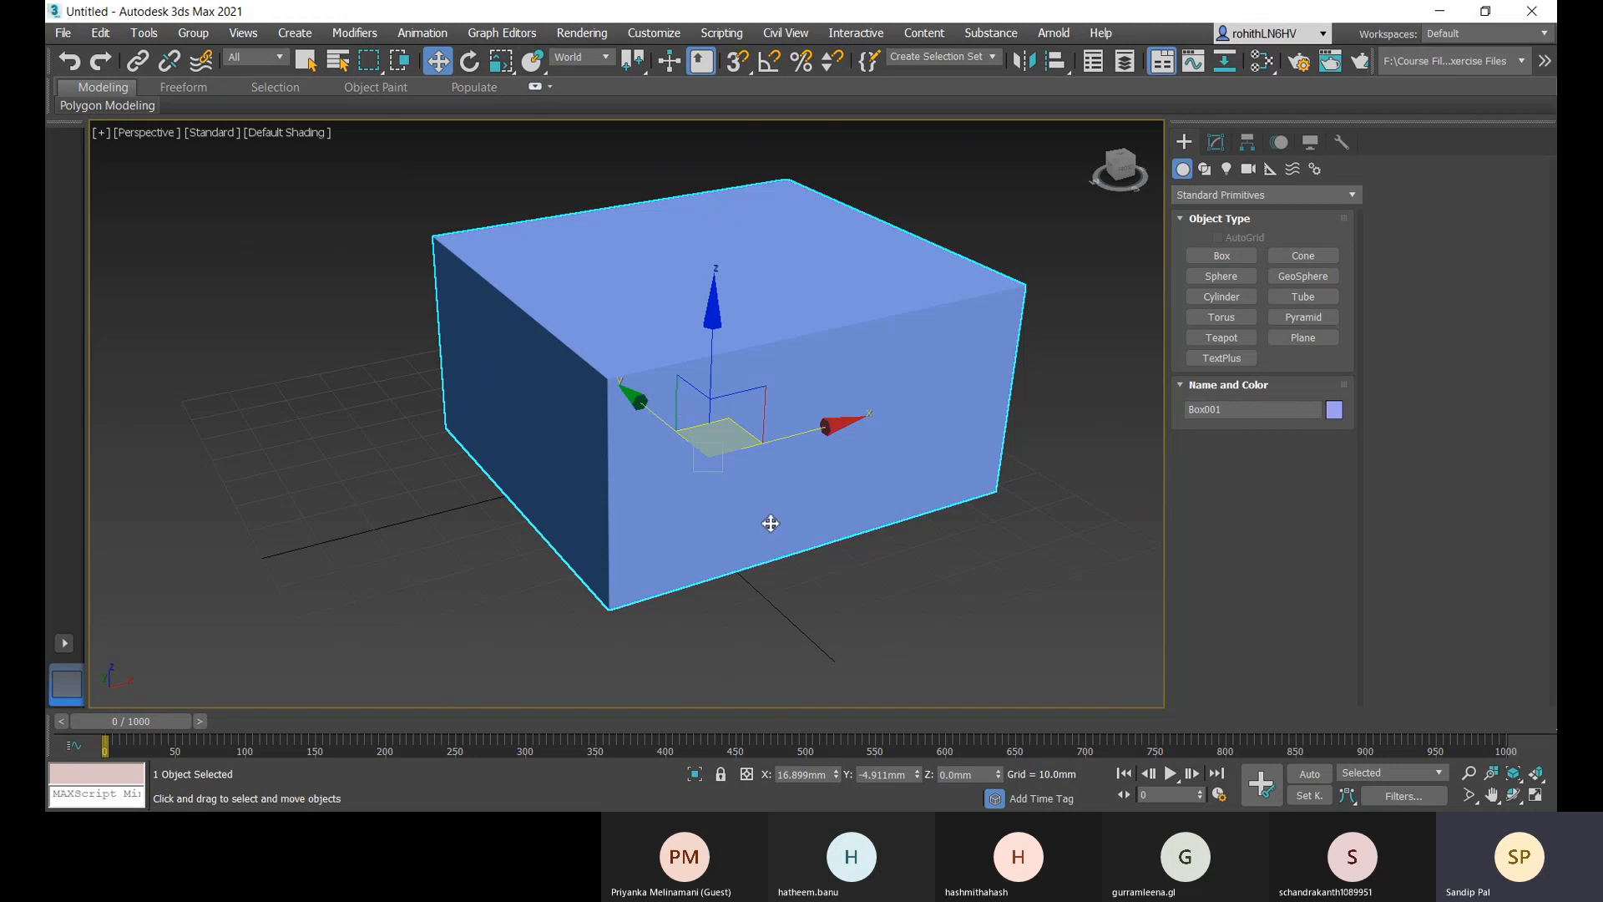
scroll(769, 526, down, 2)
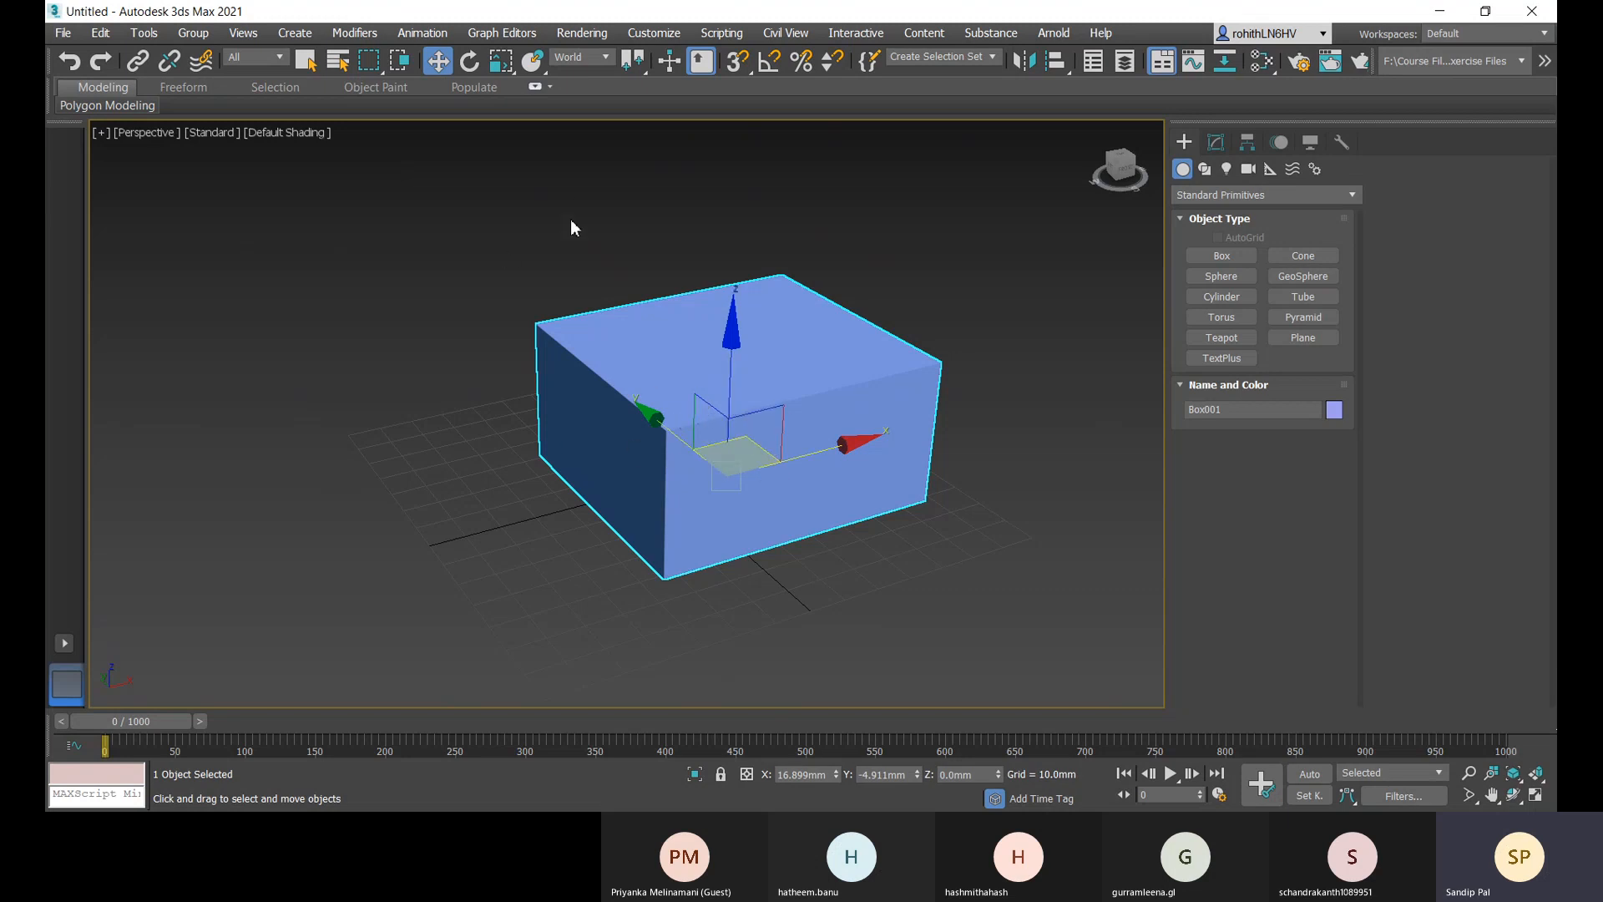
click(474, 63)
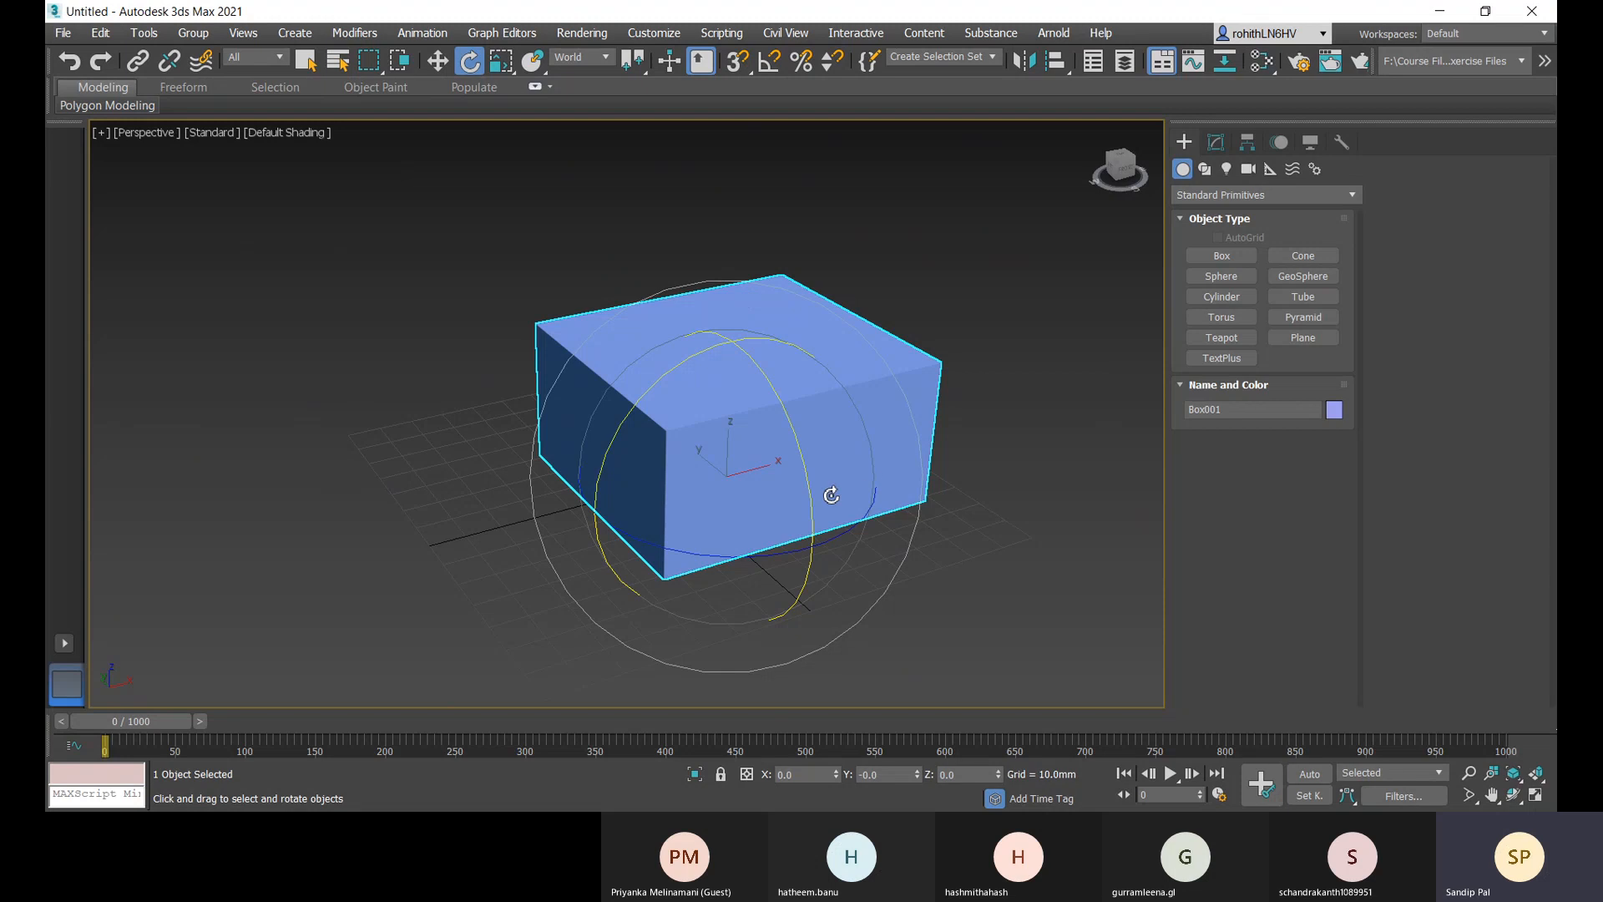
click(500, 69)
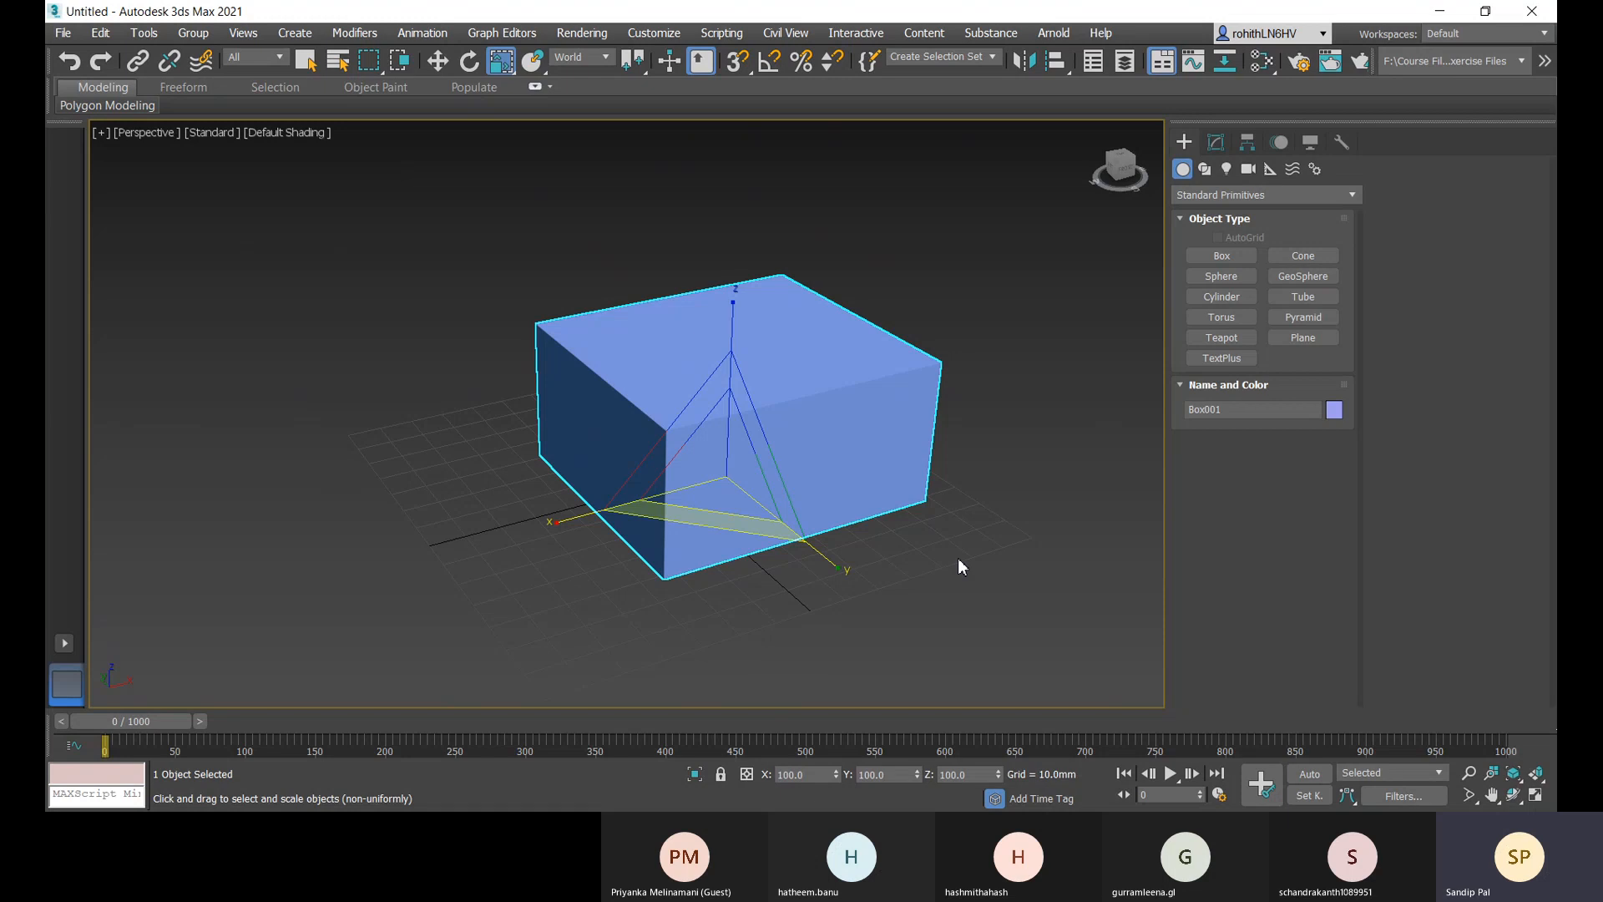
key(w)
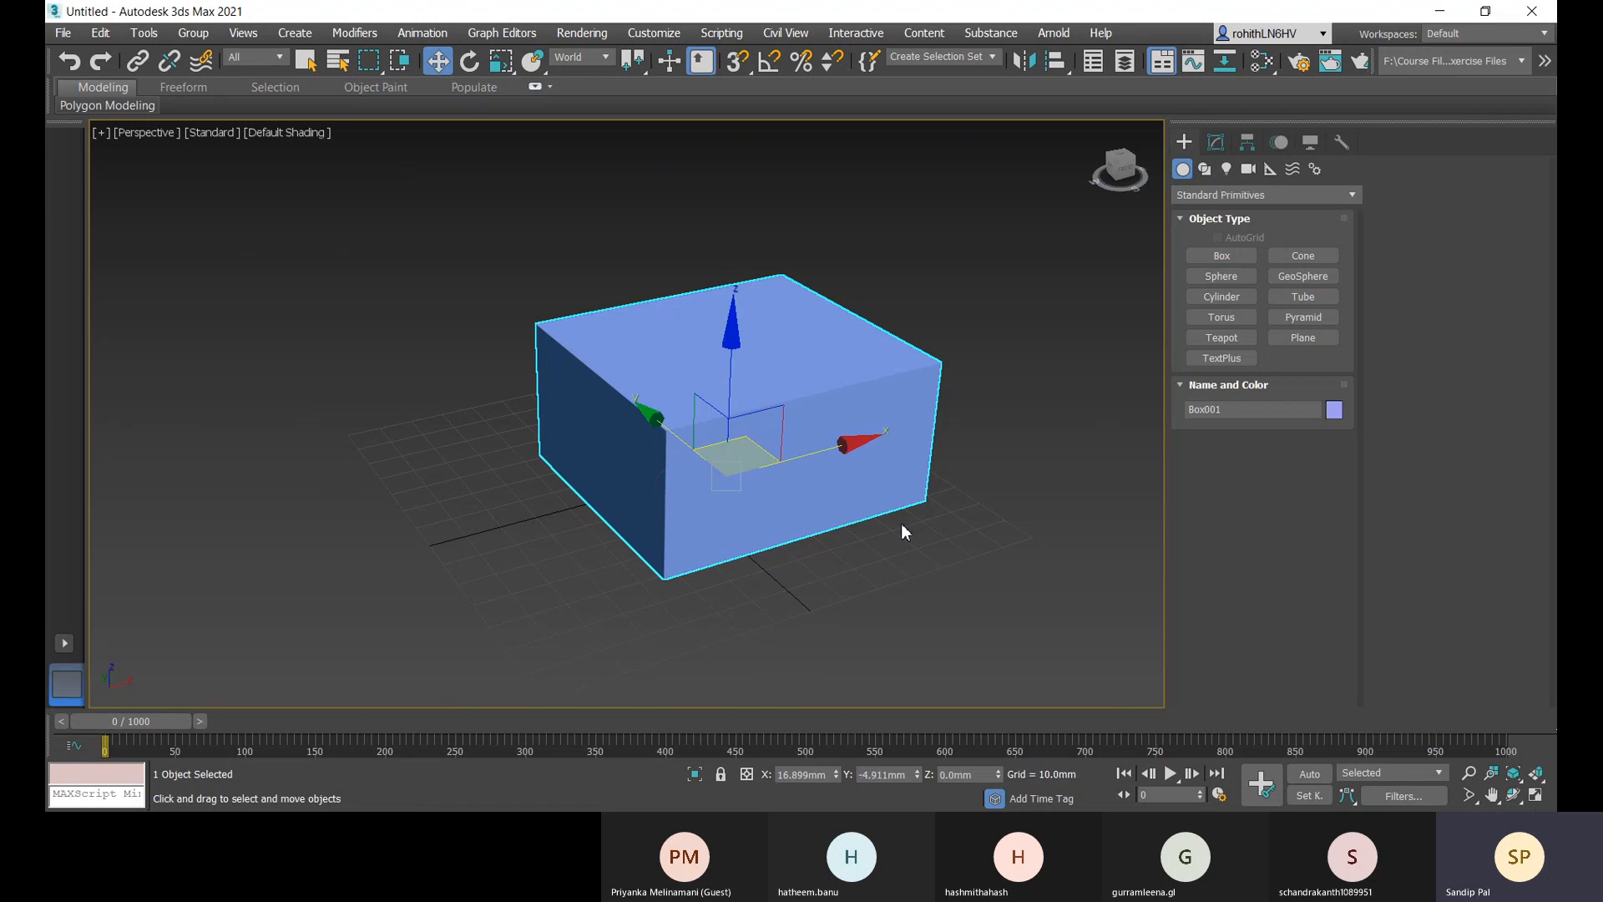
key(e)
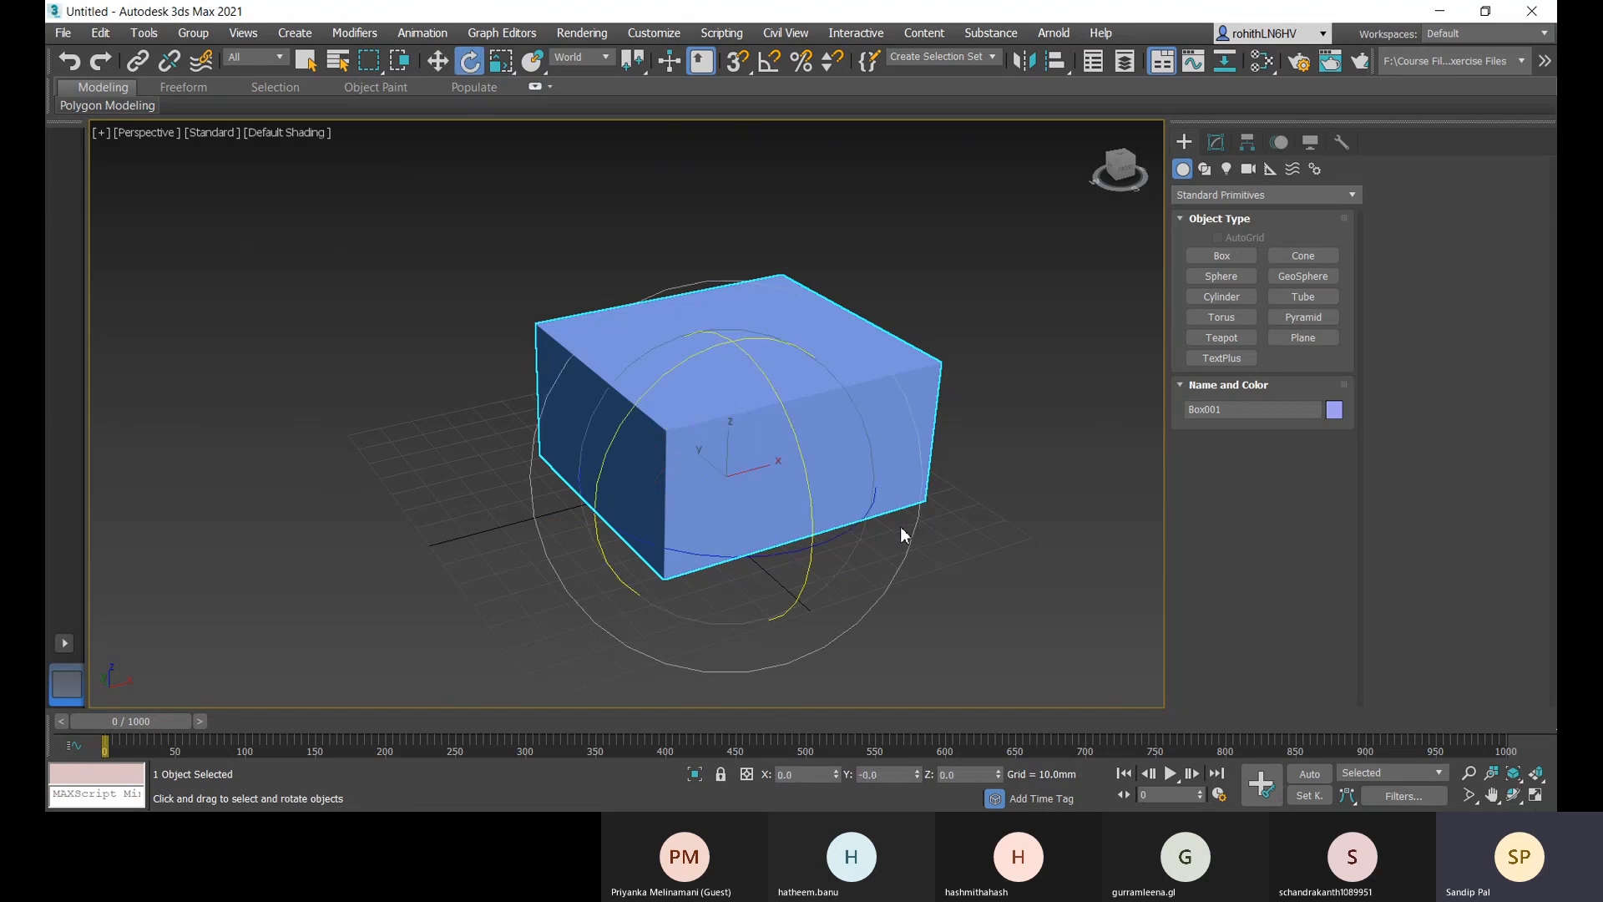
key(r)
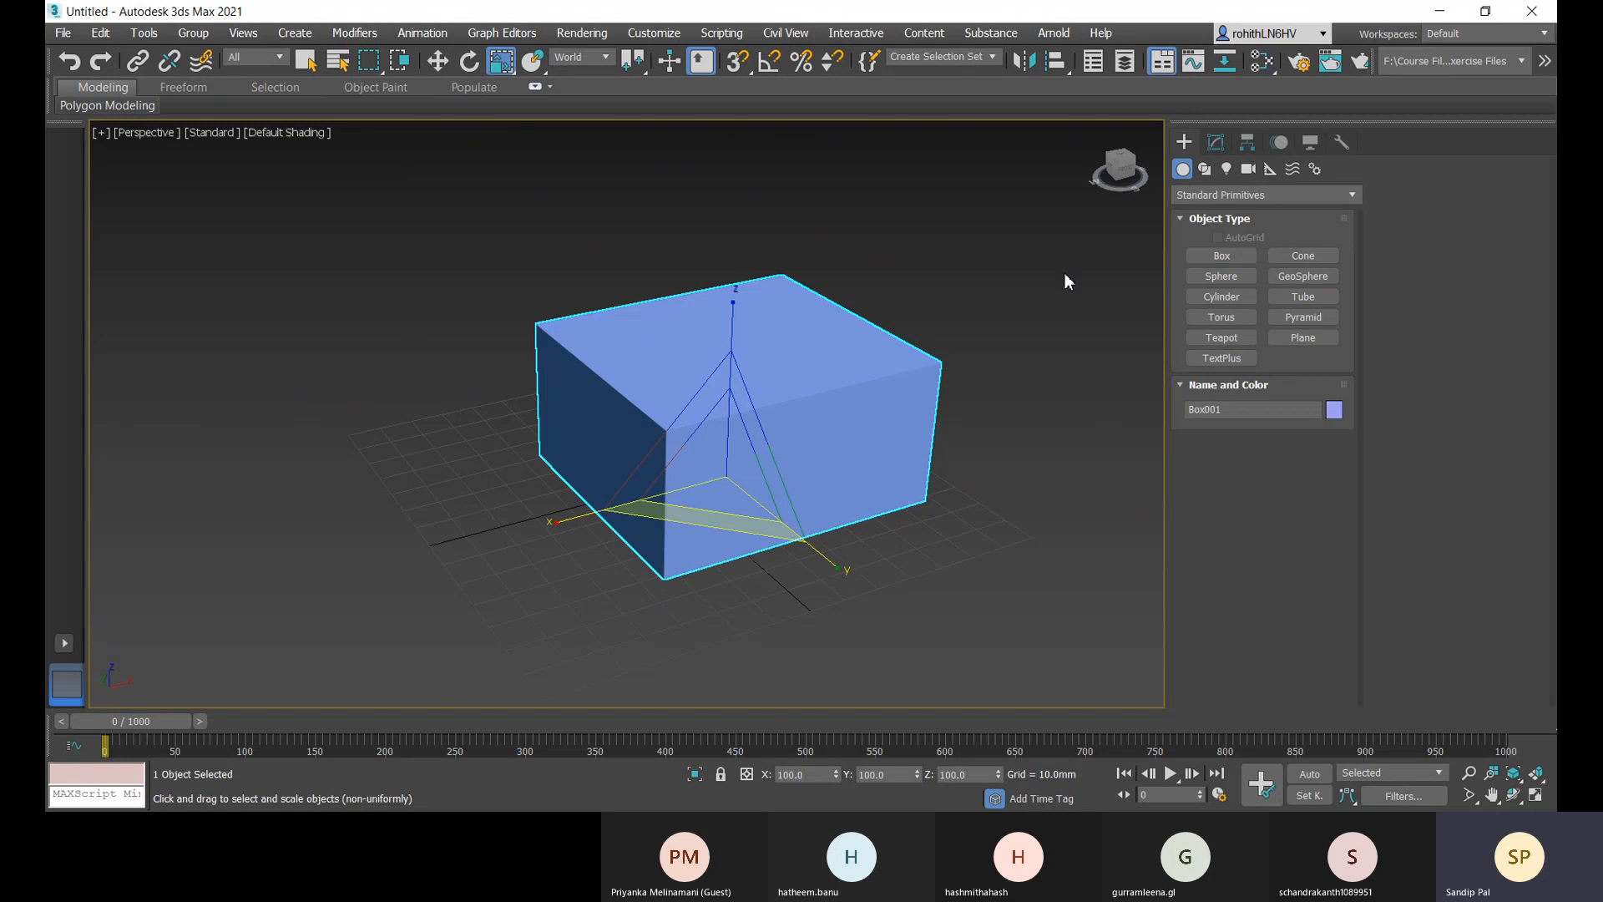
key(w)
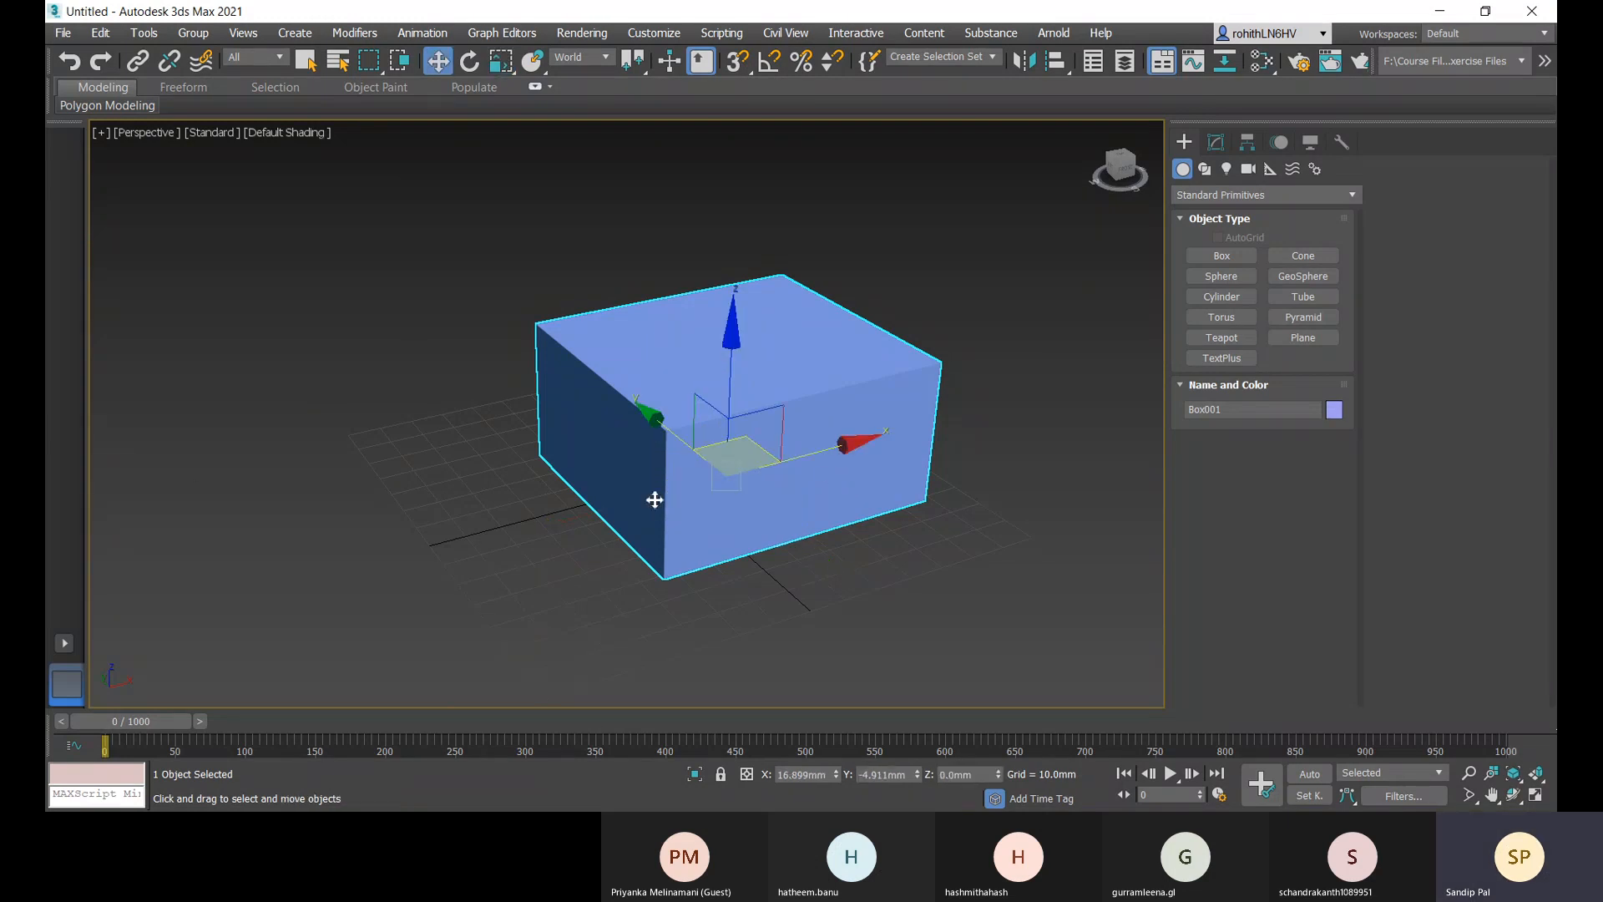
middle_drag(890, 612, 904, 618)
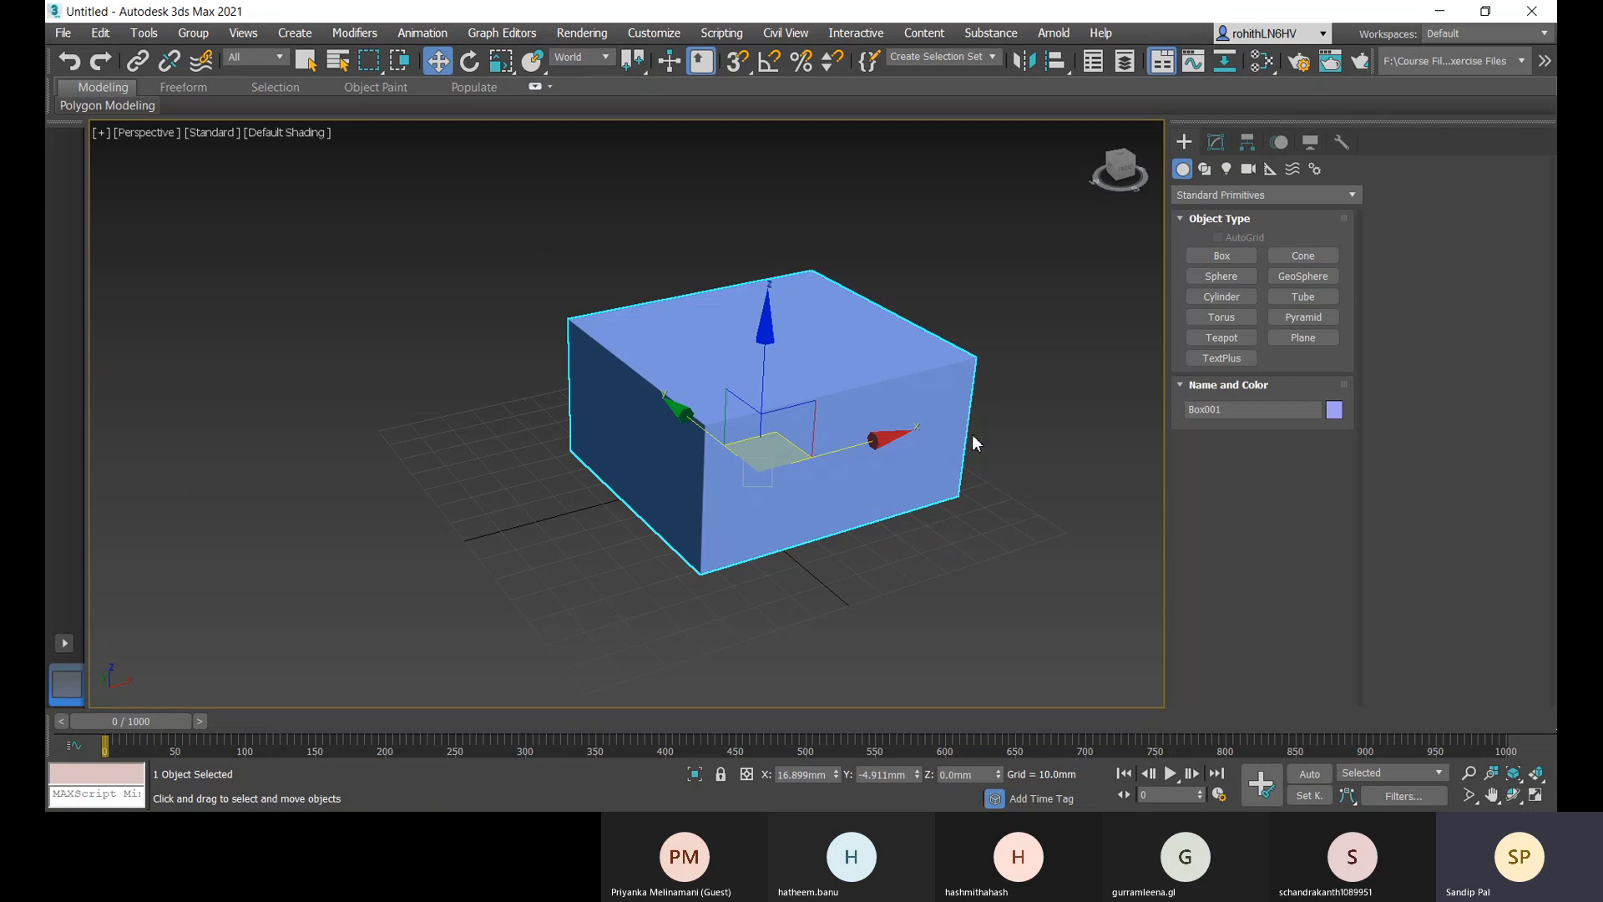
- Move the box back and forth along X, and shift it along Y and Z, to about X 7, Y -6.3, Z 14.9 mm
mouse_move(871, 443)
mouse_down()
mouse_move(910, 438)
mouse_move(845, 451)
mouse_move(867, 443)
mouse_up()
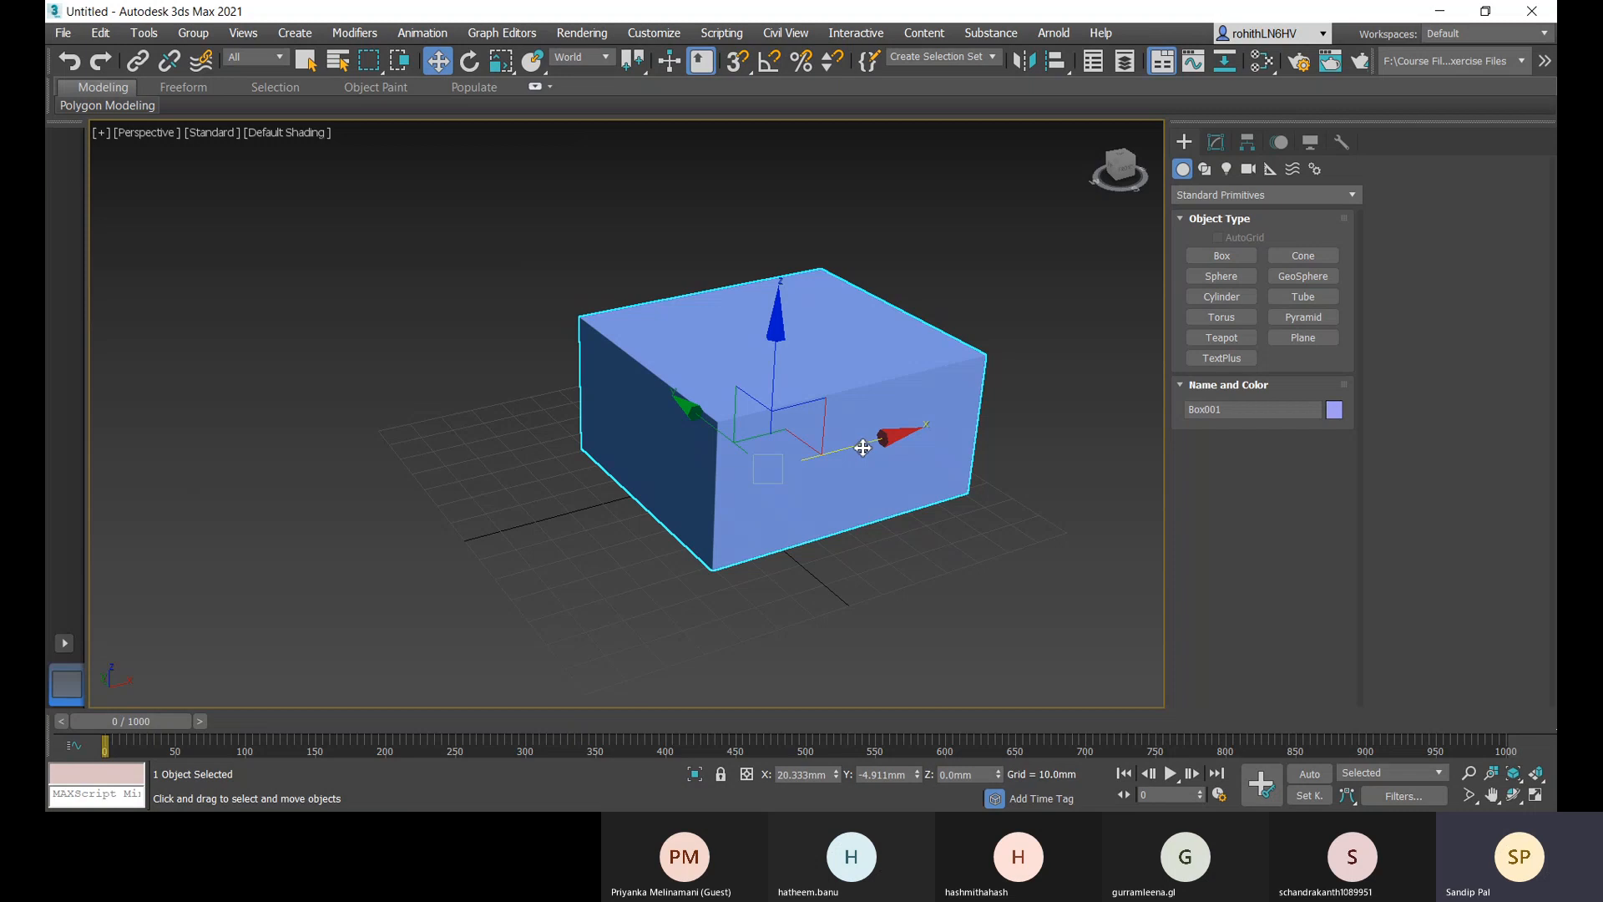
drag(862, 448, 464, 533)
drag(753, 480, 916, 559)
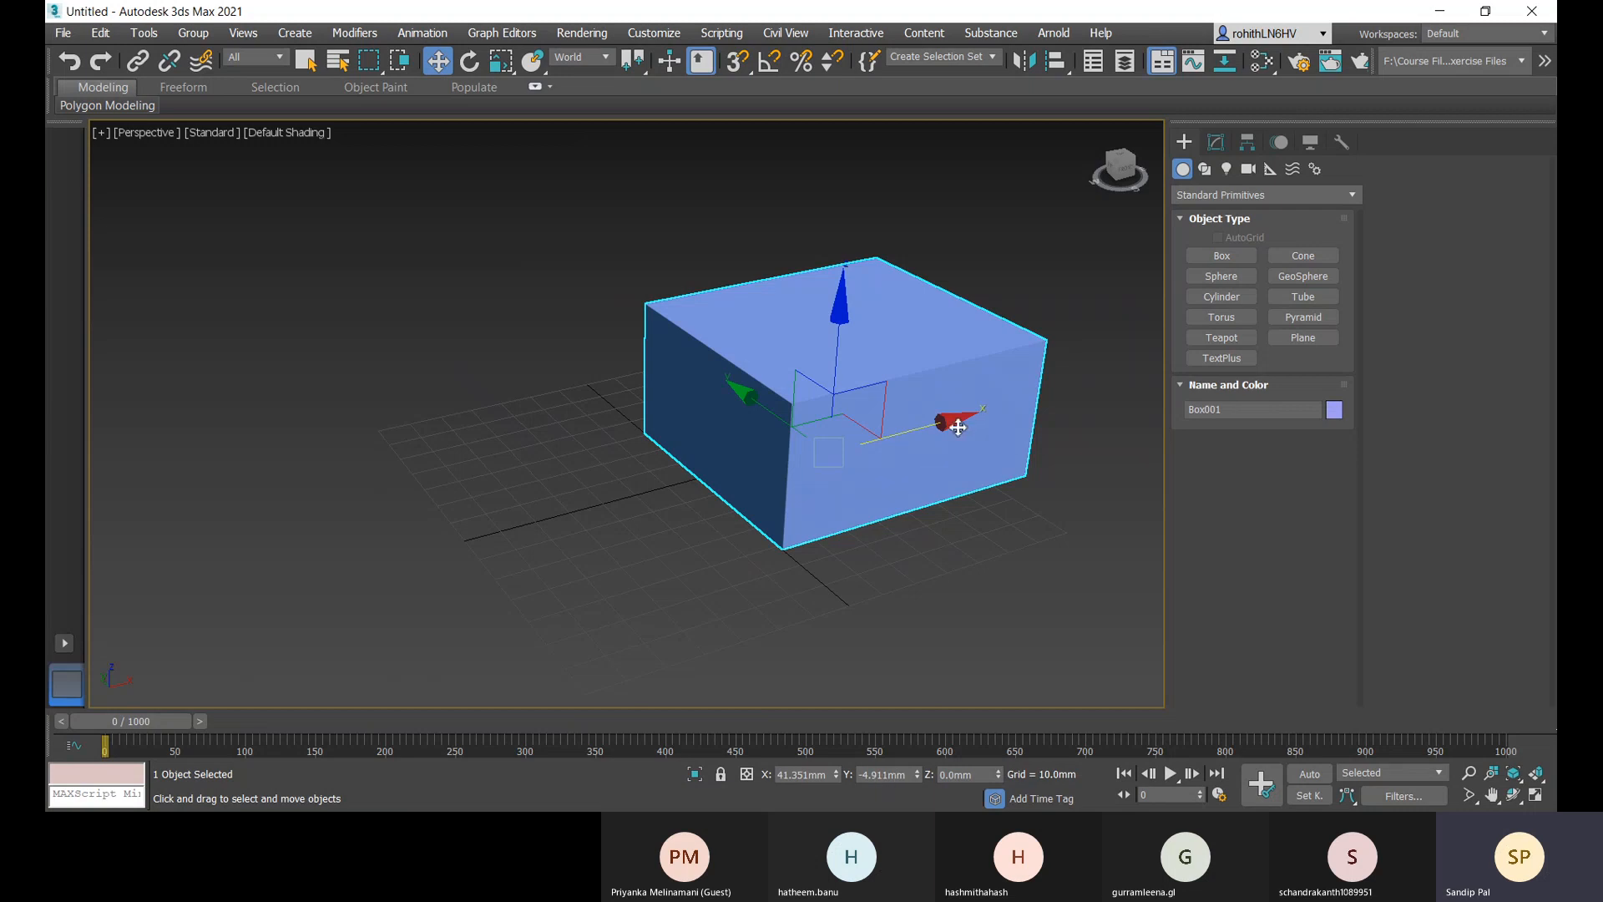
drag(947, 426, 326, 602)
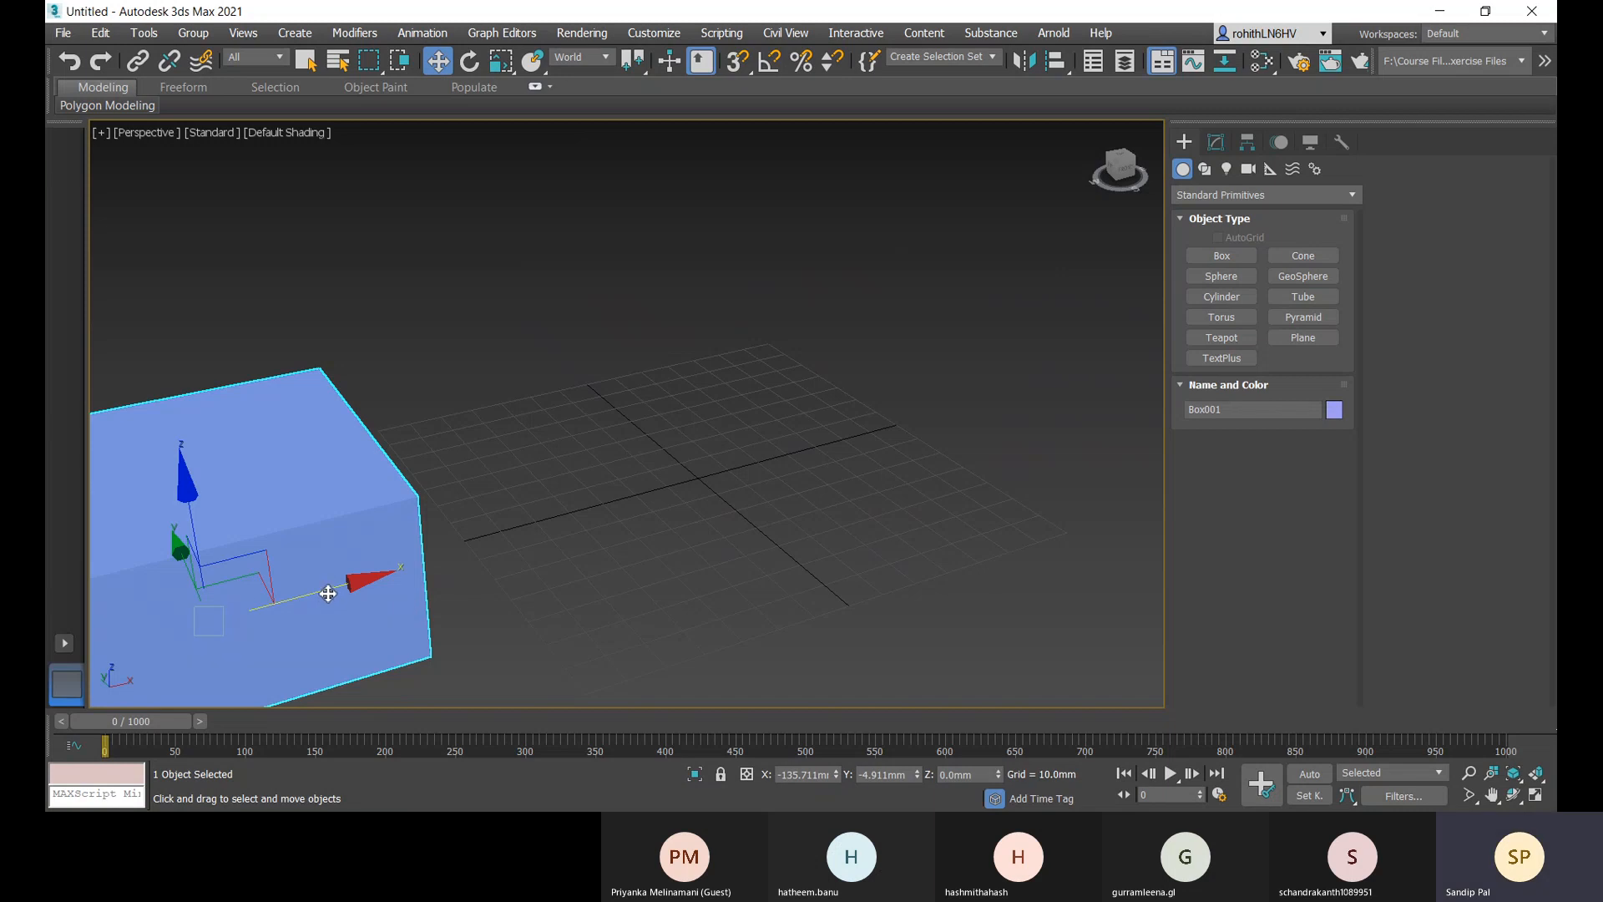
drag(328, 597, 823, 438)
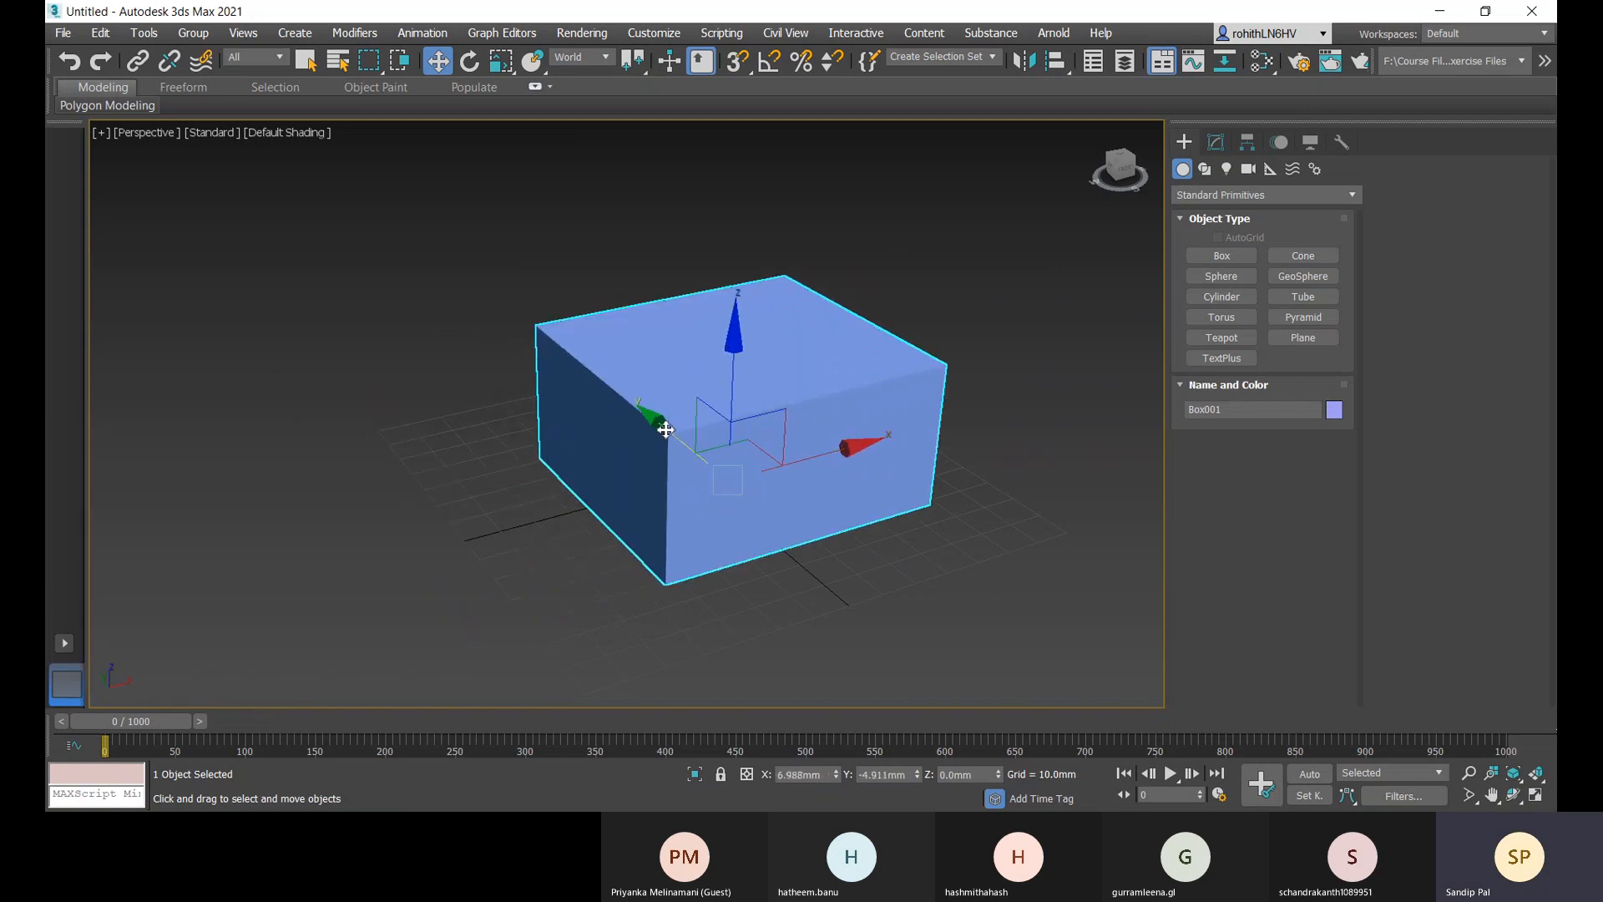
drag(660, 428, 625, 443)
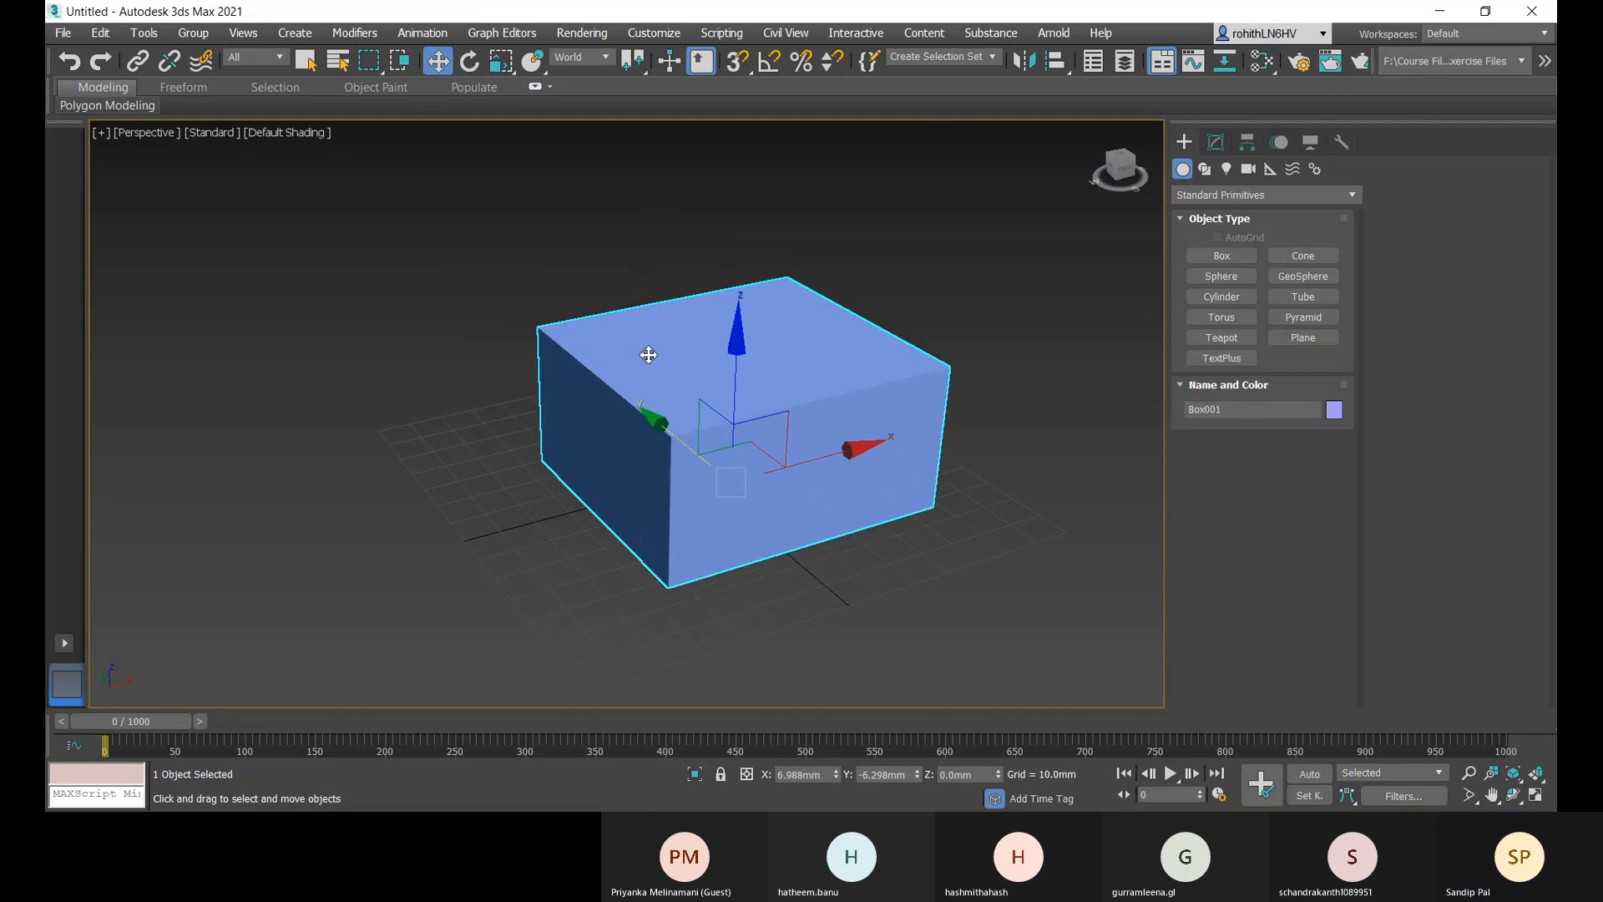
drag(750, 363, 738, 310)
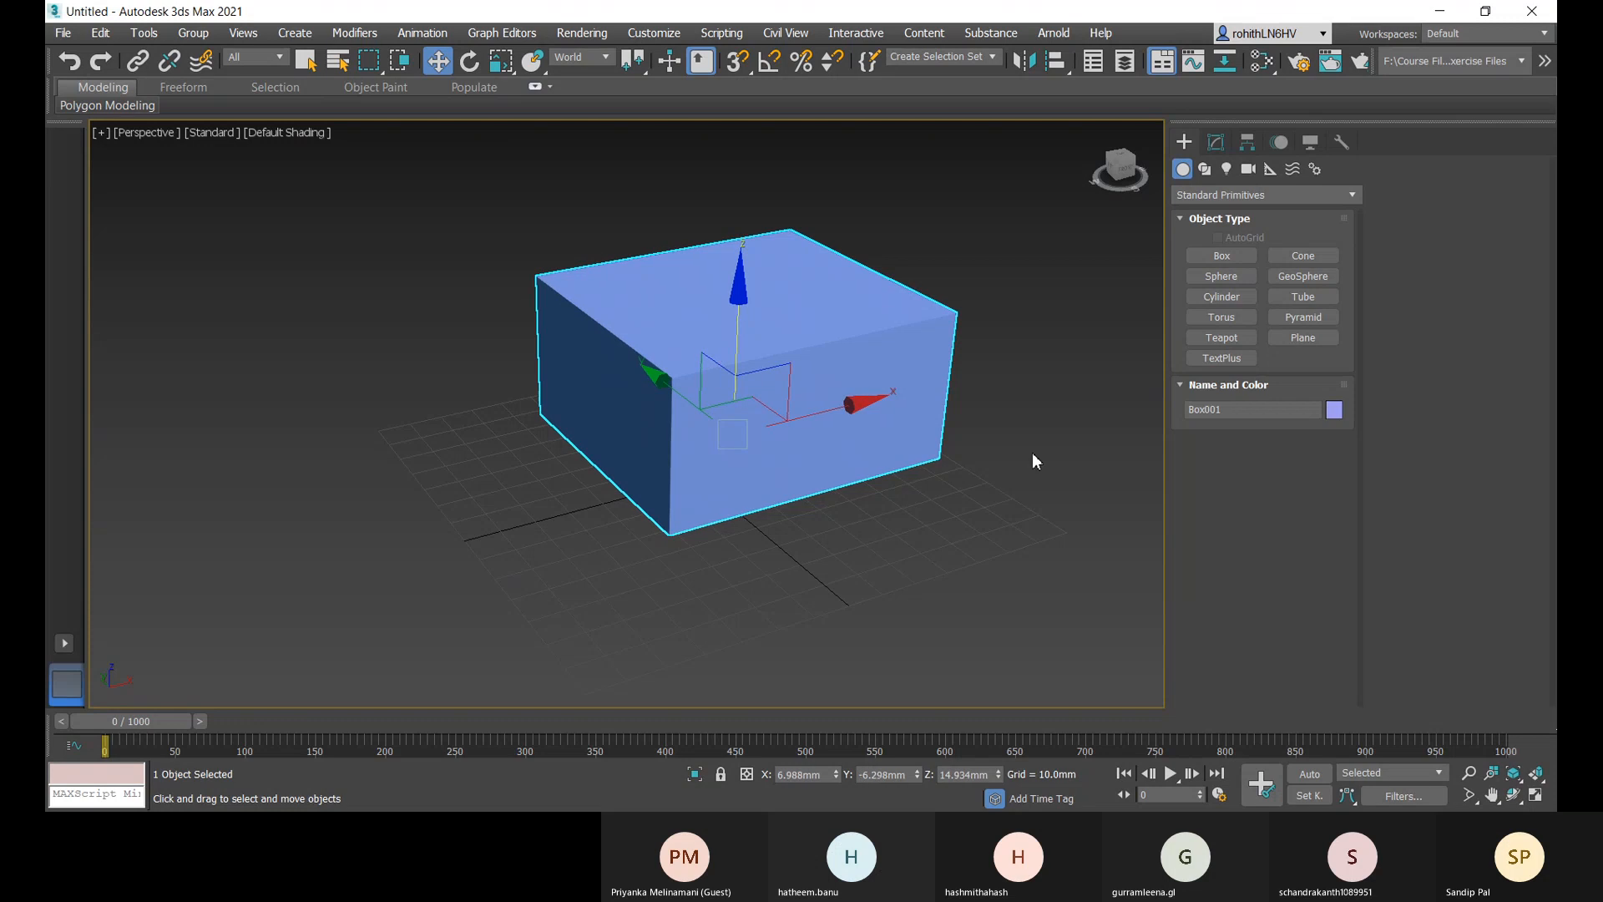
- Reset the box's X, Y and Z position to 0 mm so it sits at the world origin
middle_drag(865, 499, 898, 483)
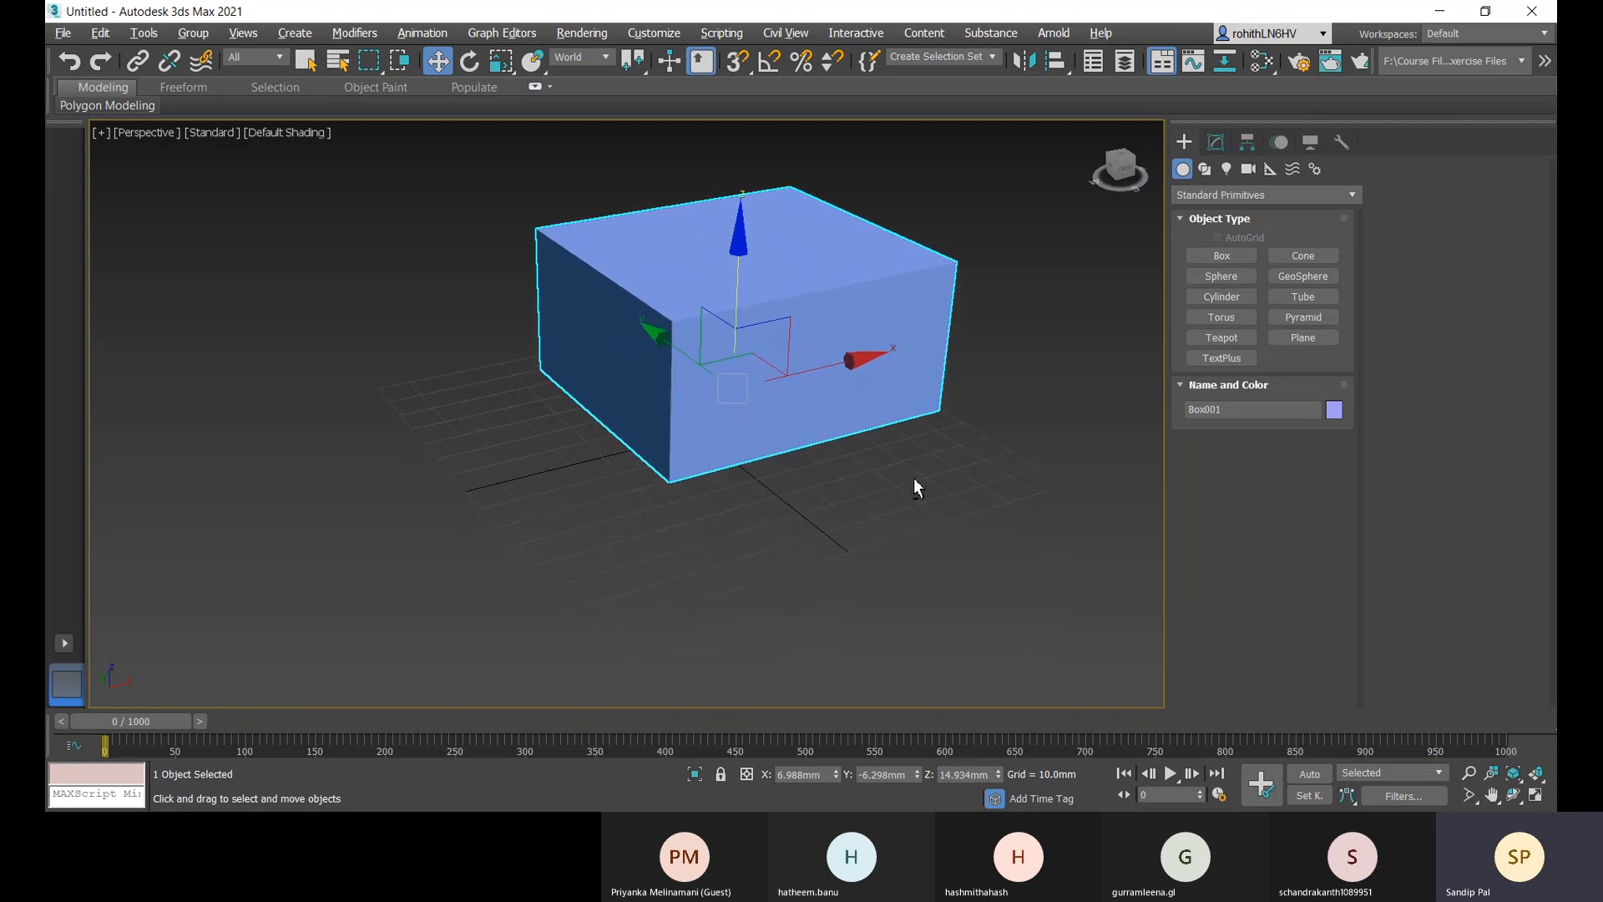
mouse_move(905, 472)
alt+middle_down()
mouse_move(1011, 413)
mouse_move(887, 434)
mouse_move(580, 434)
mouse_move(515, 468)
mouse_move(698, 518)
mouse_move(839, 478)
mouse_move(865, 440)
mouse_move(896, 449)
alt+middle_up()
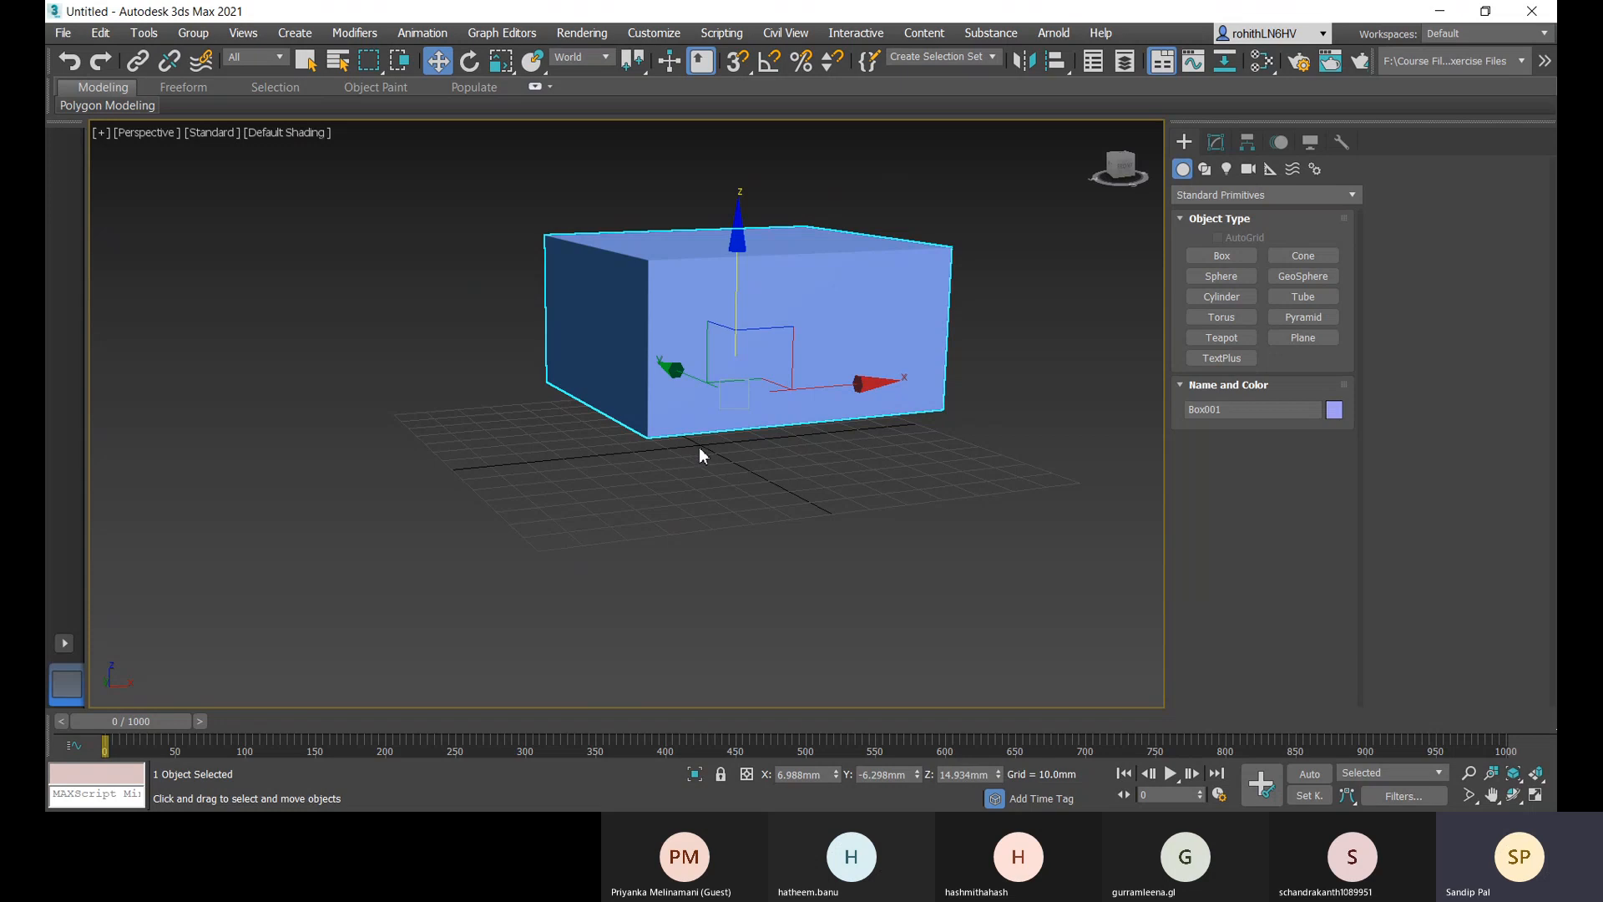
click(803, 775)
right_click(836, 776)
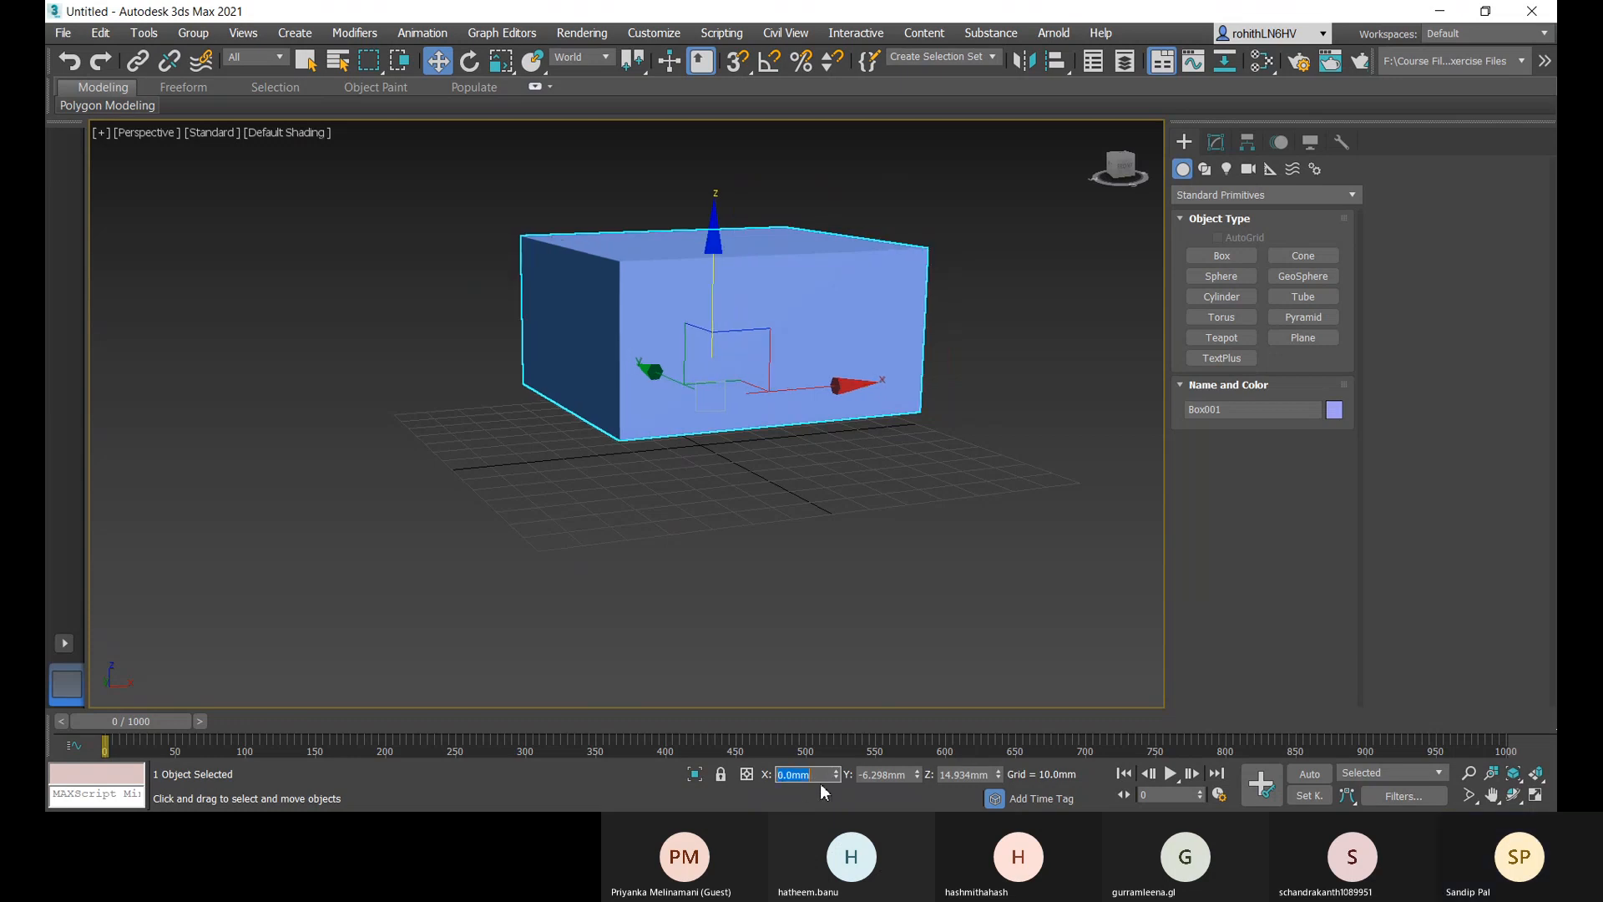
right_click(917, 776)
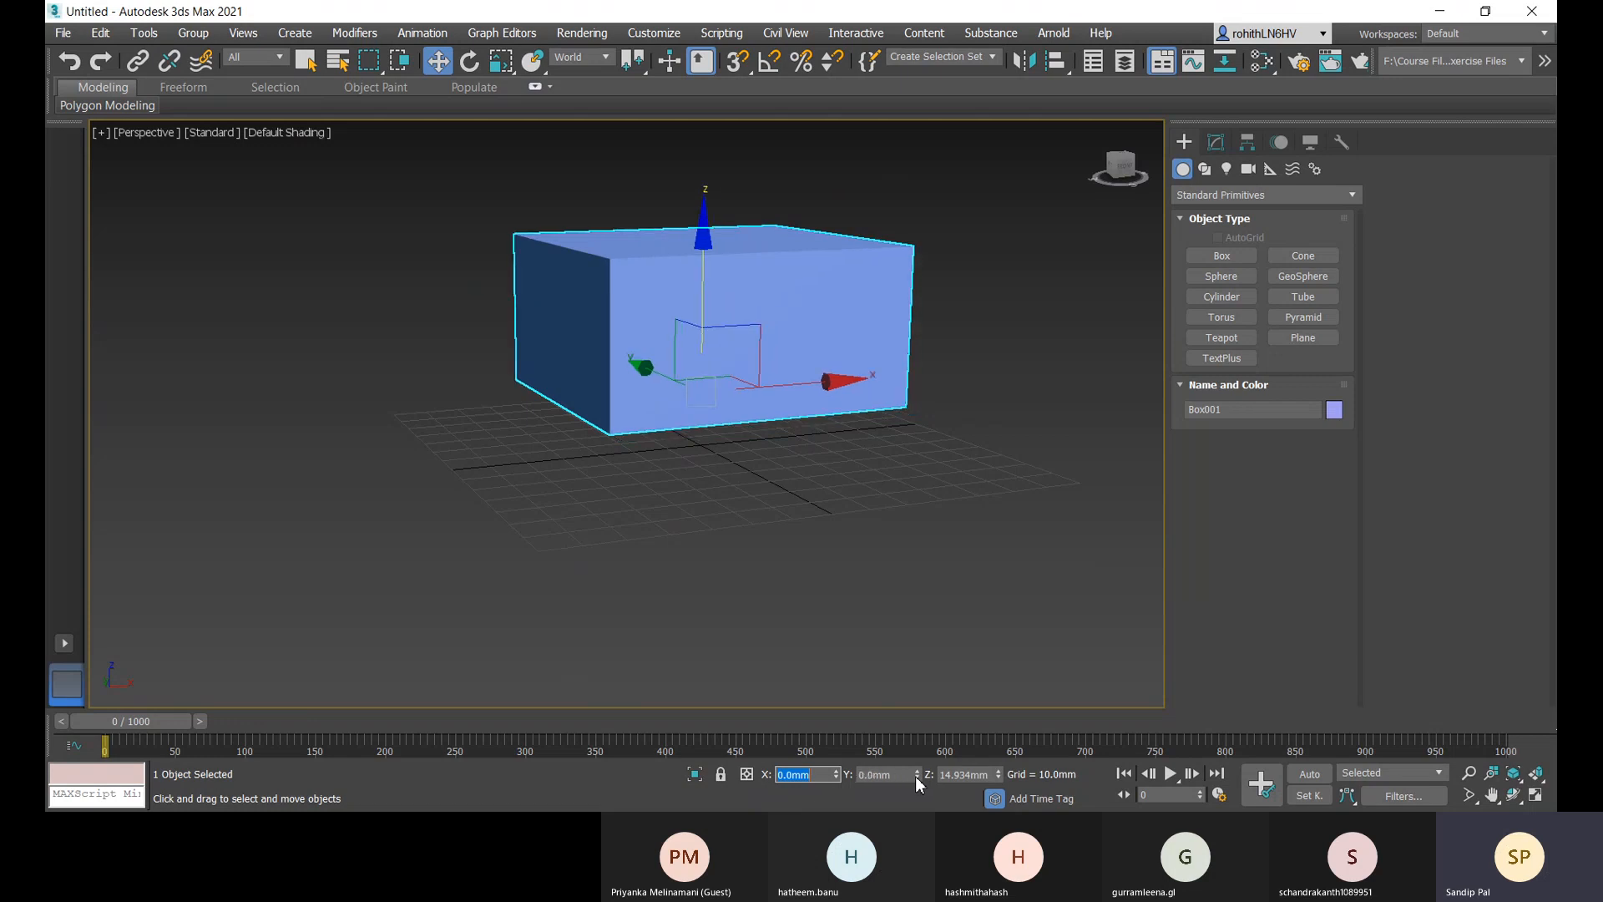
right_click(999, 776)
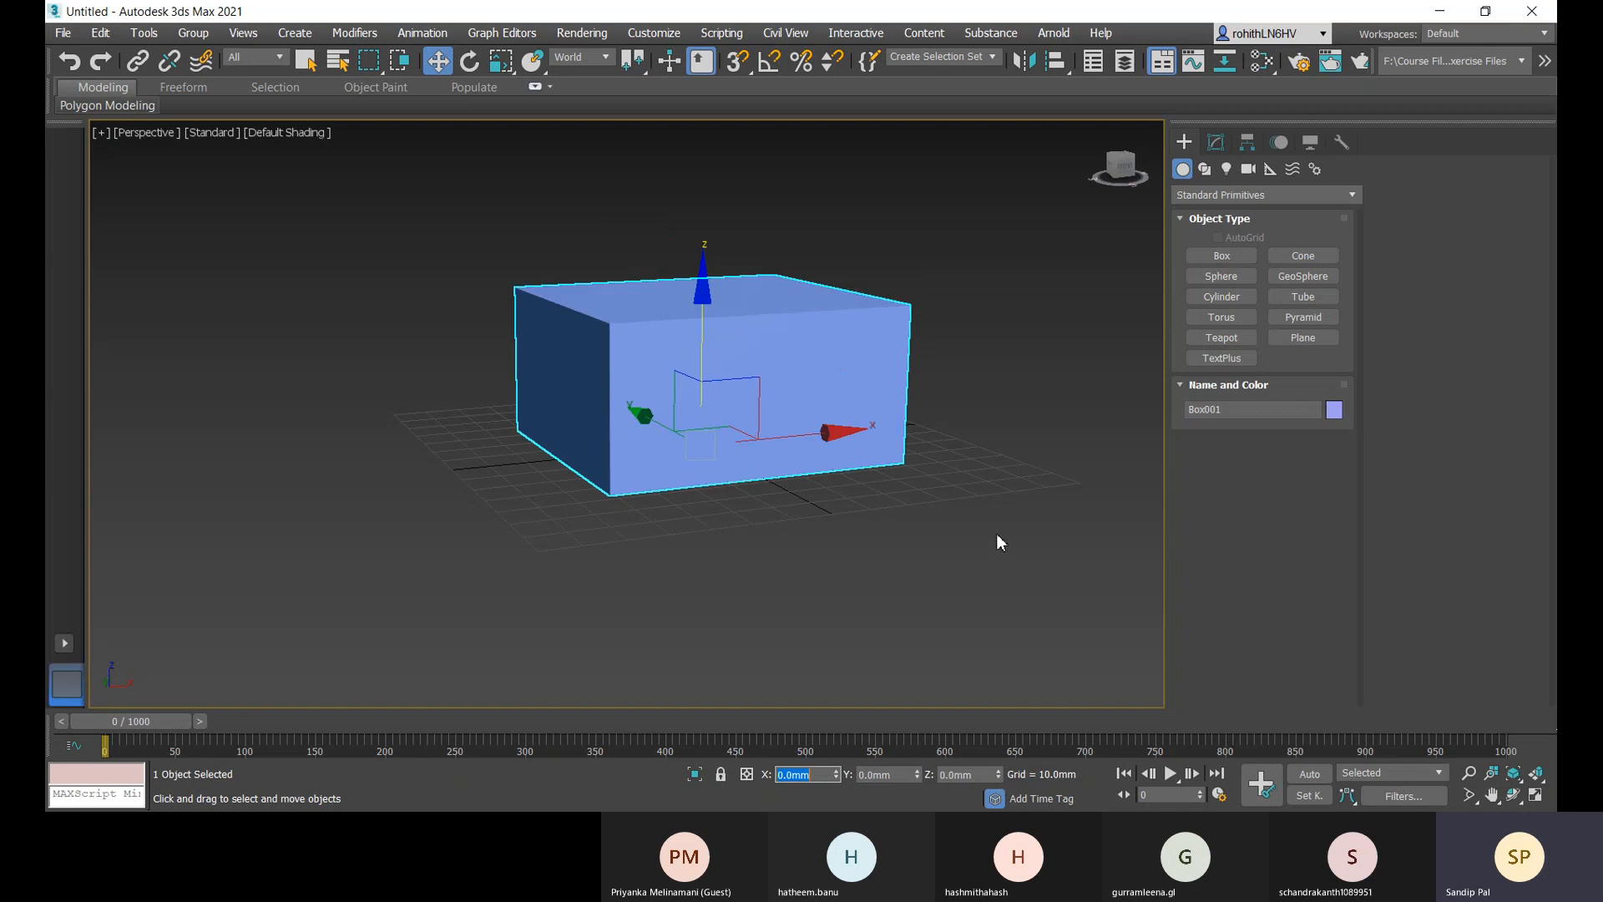
alt+middle_drag(998, 543, 930, 563)
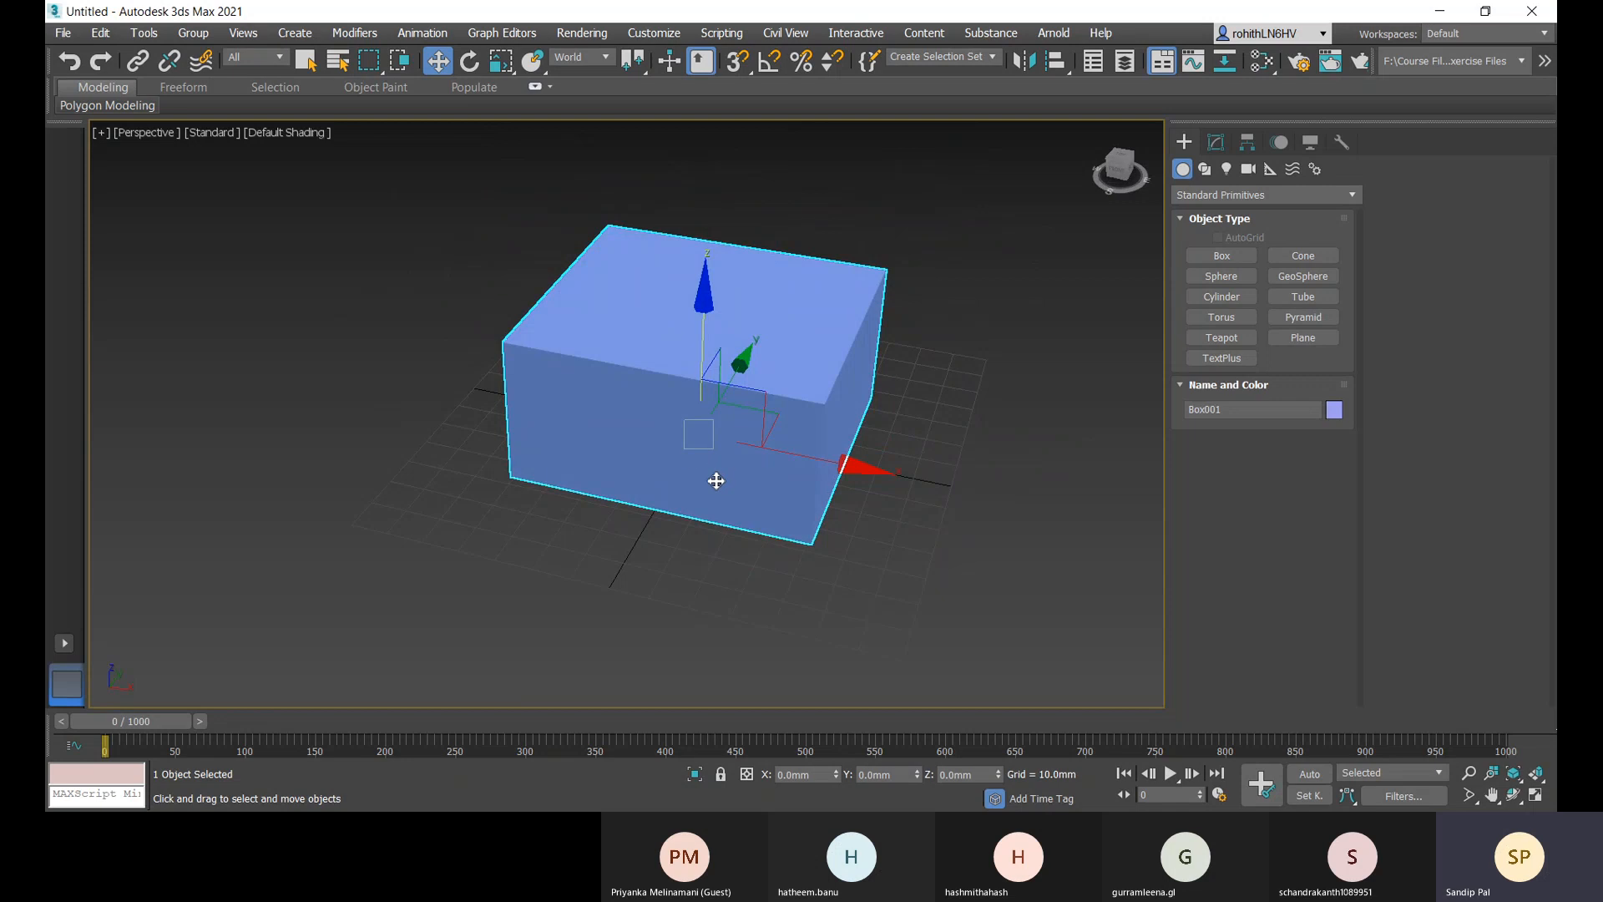
- Orbit around the box from above, below and the sides to examine where its pivot sits relative to the grid
alt+middle_drag(762, 493, 829, 572)
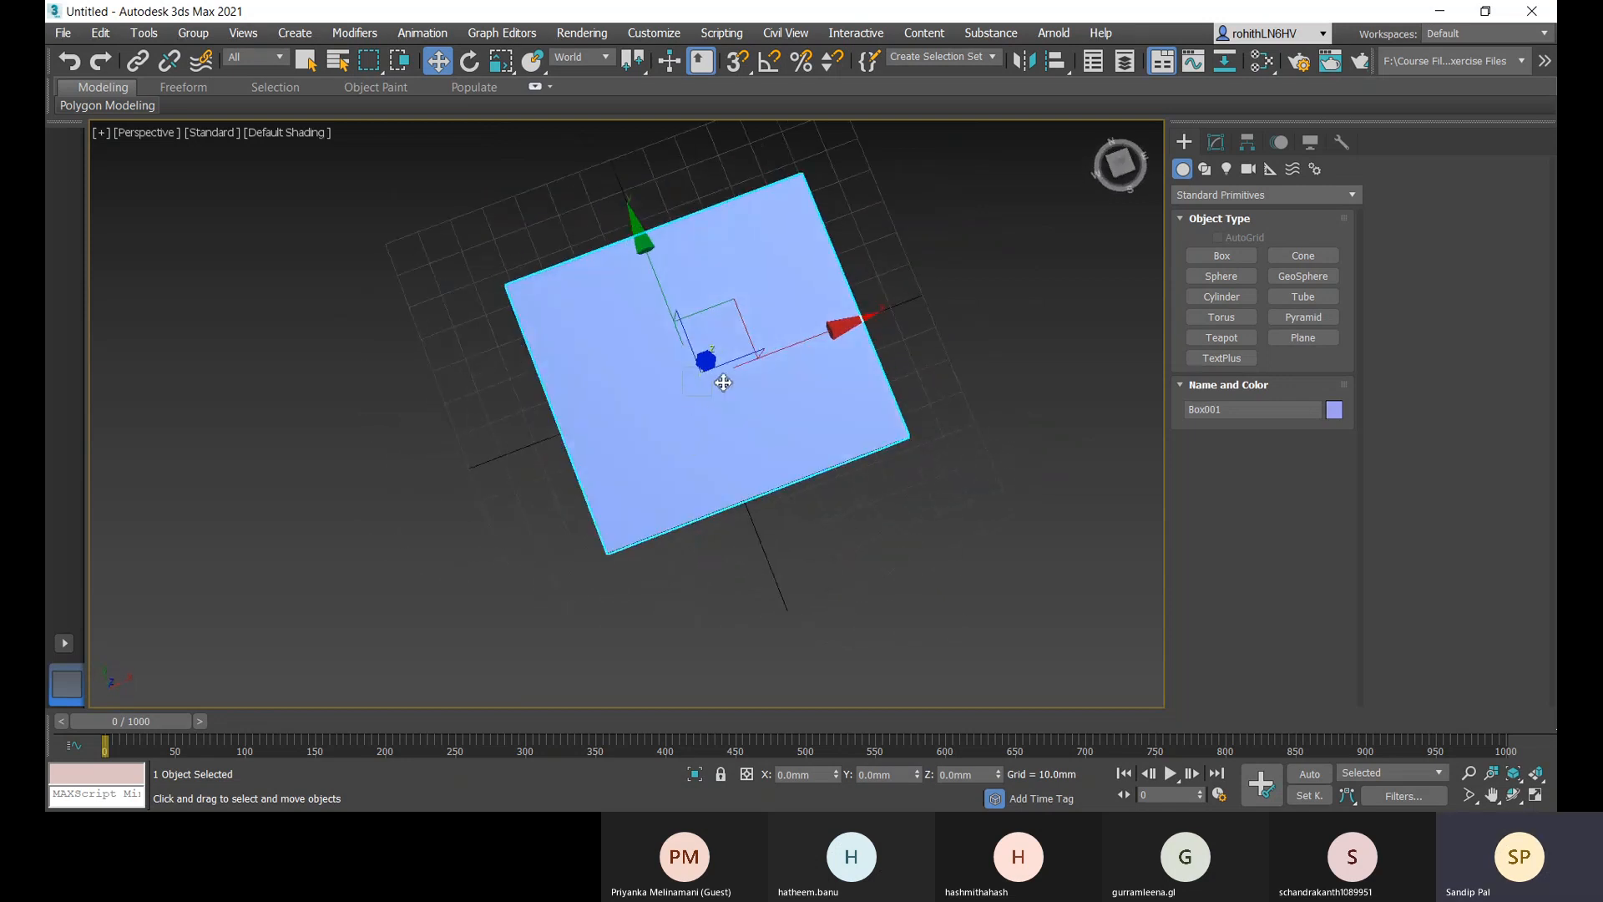
alt+middle_drag(762, 436, 592, 407)
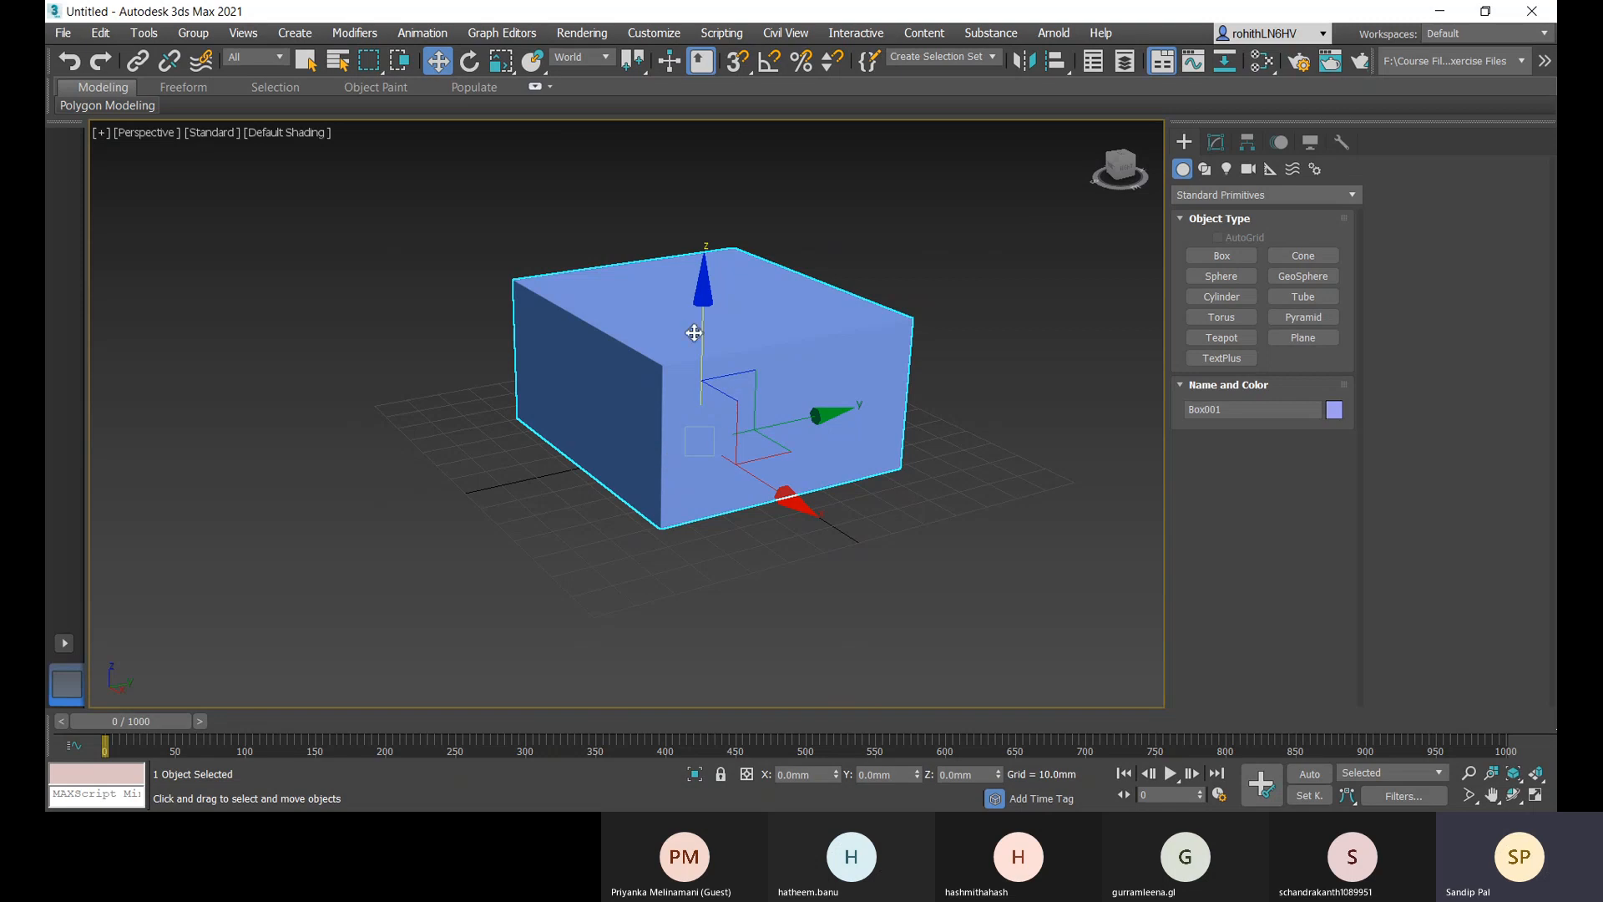
alt+middle_drag(818, 527, 682, 466)
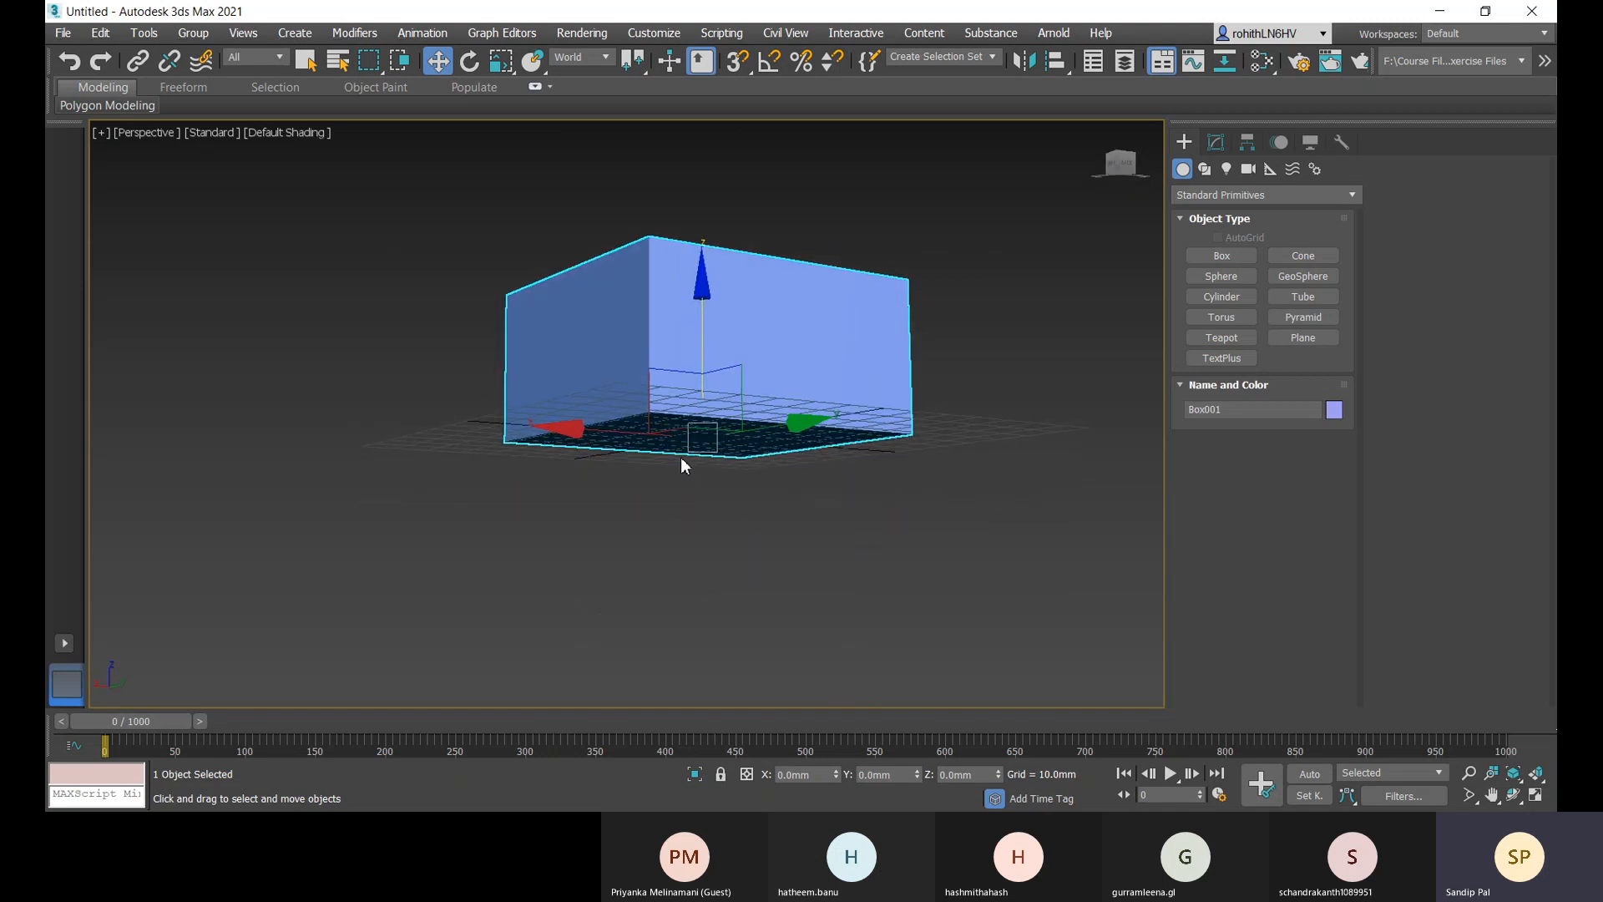
alt+middle_drag(596, 573, 759, 601)
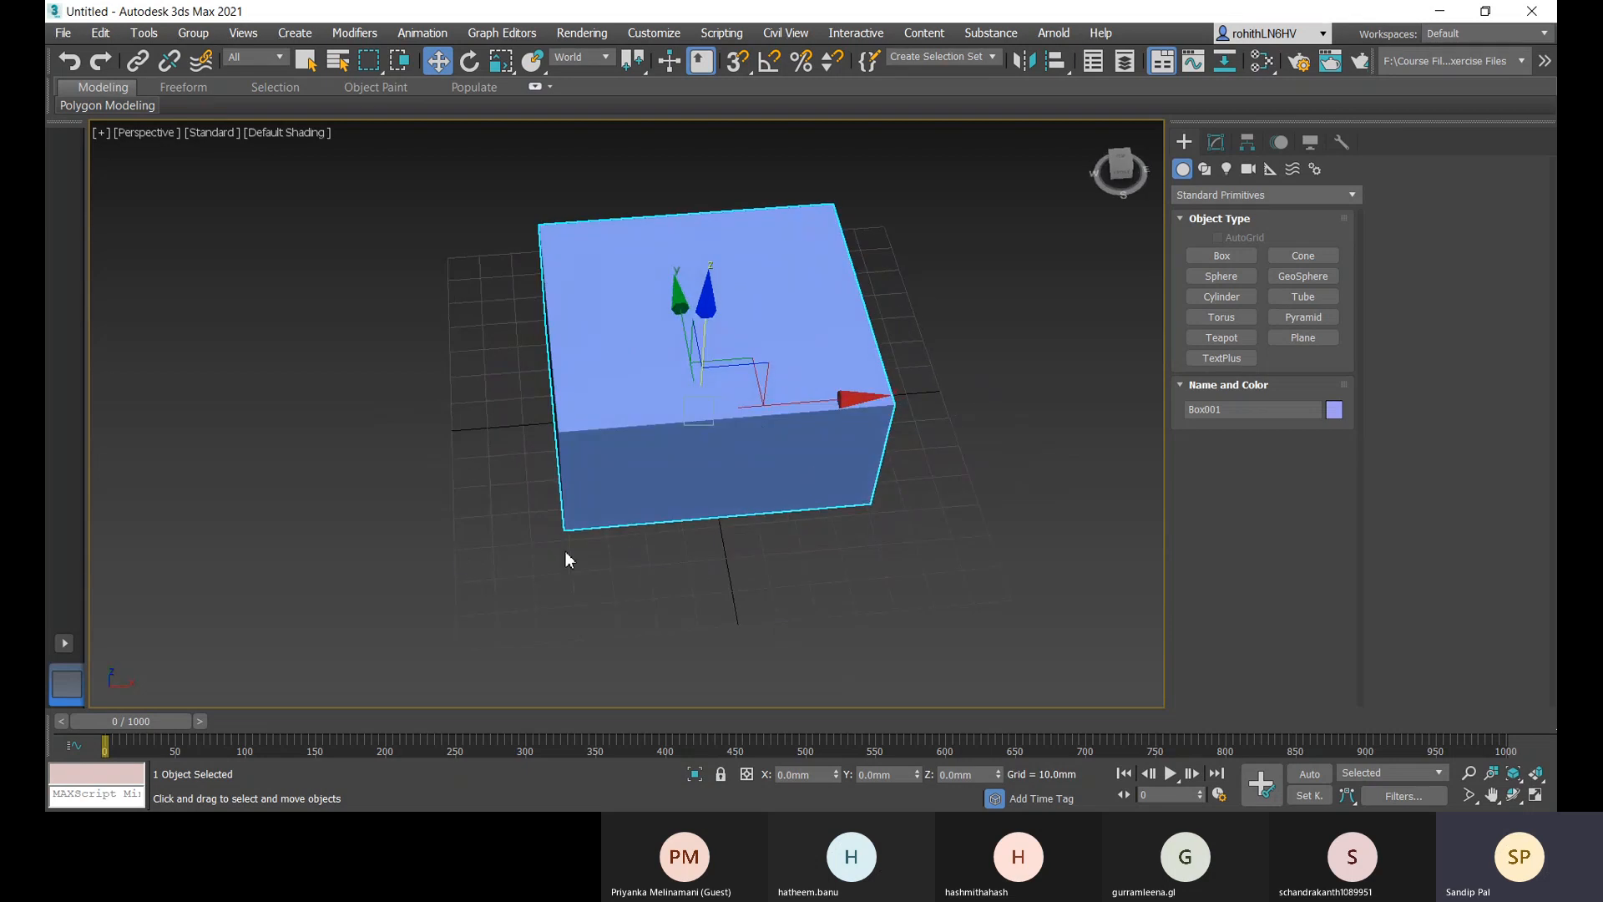
alt+middle_drag(565, 544, 619, 529)
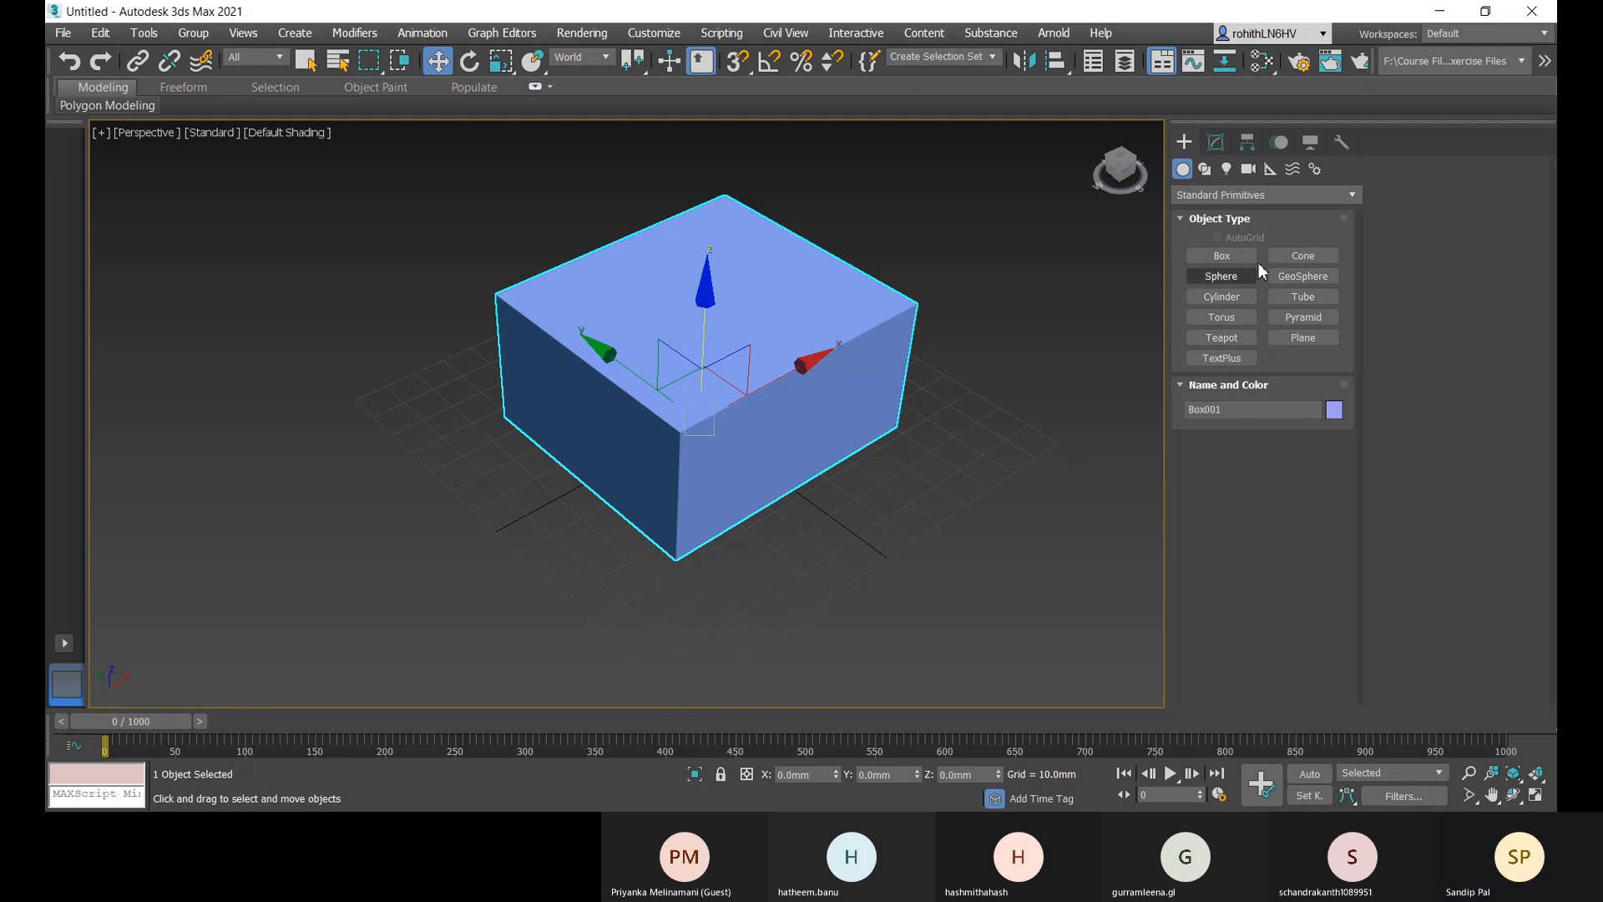
- Nudge the box freely off the origin to about X -0.08, Y 0.39, Z 1.04 mm
alt+middle_drag(703, 417, 720, 450)
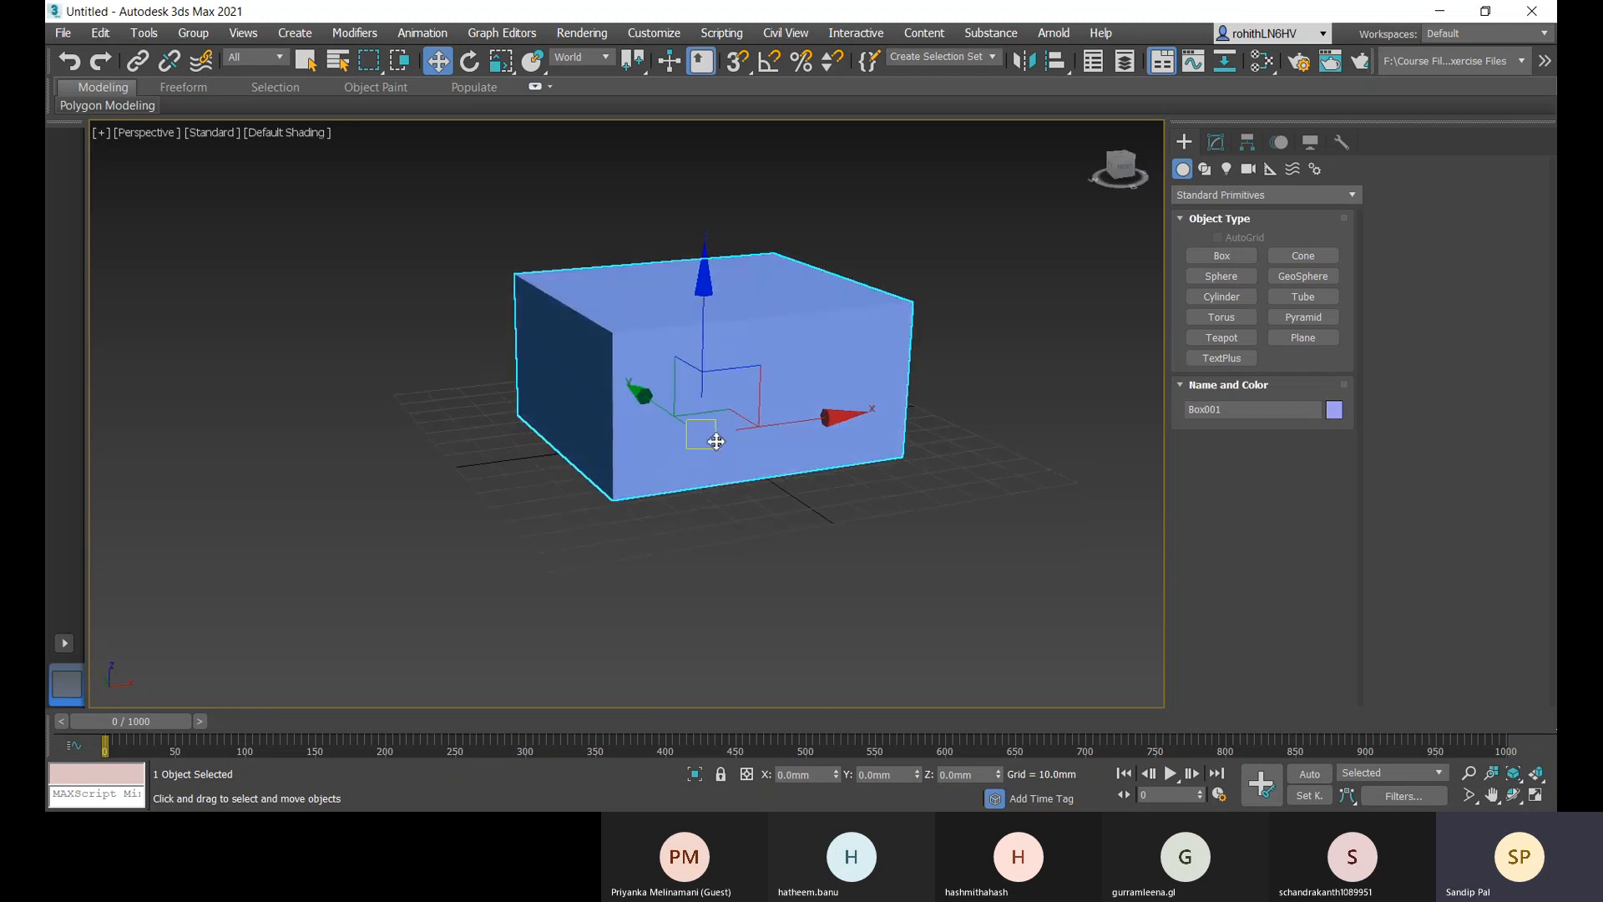
drag(717, 442, 709, 435)
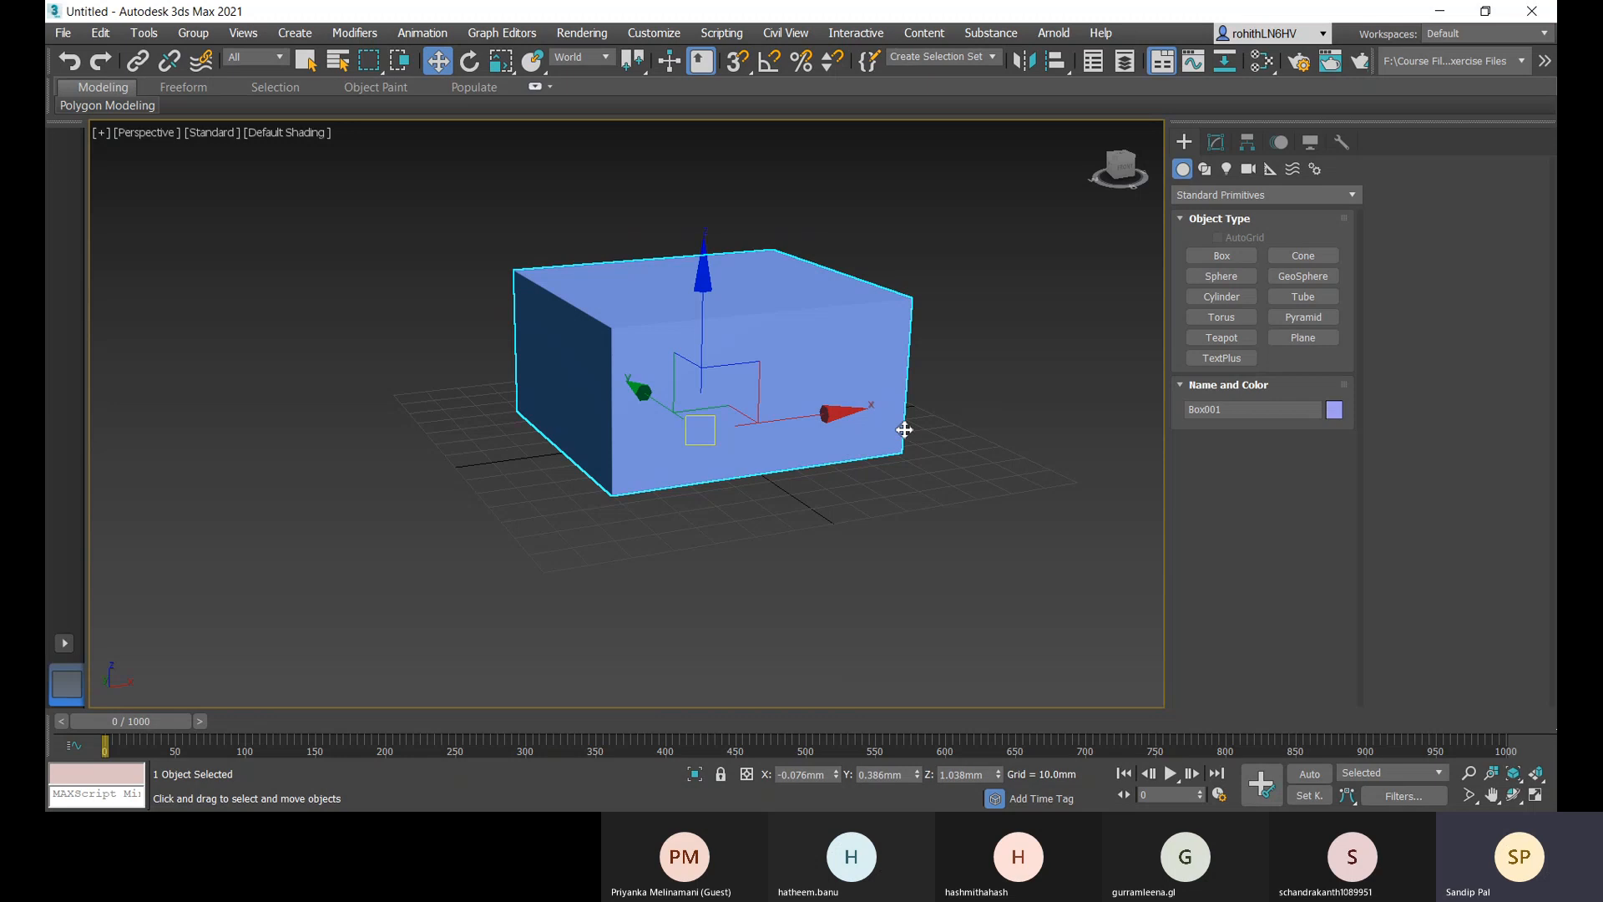
alt+middle_drag(905, 429, 878, 478)
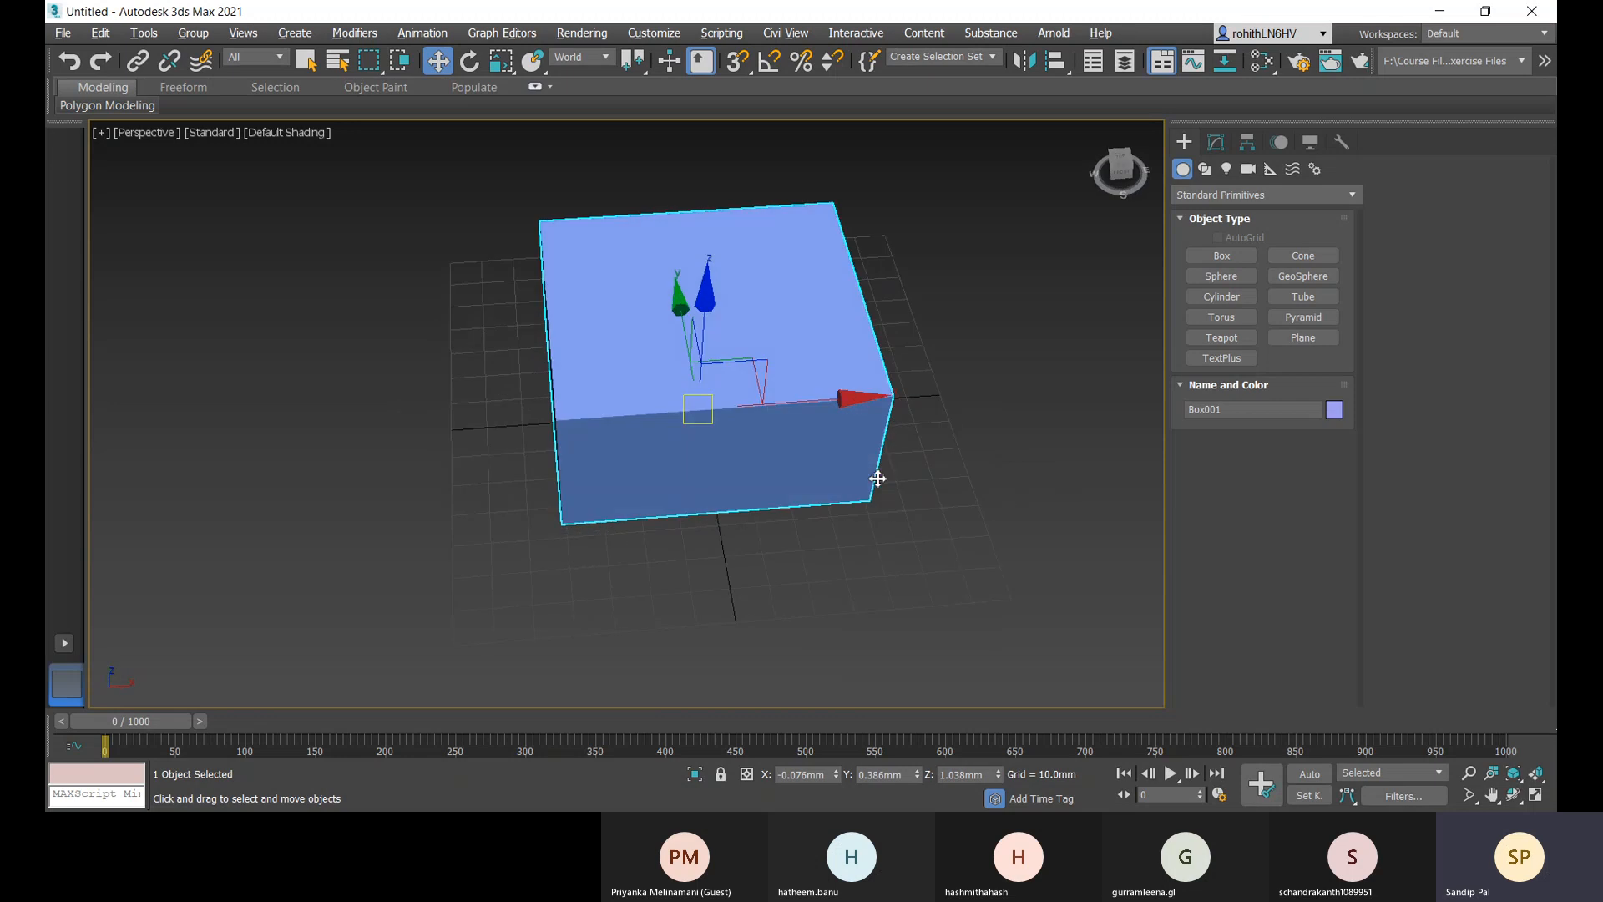
- Turn on Affect Pivot Only and move the box's pivot freehand to about X -41.7, Y -13.6, Z -19.1 mm
click(1249, 144)
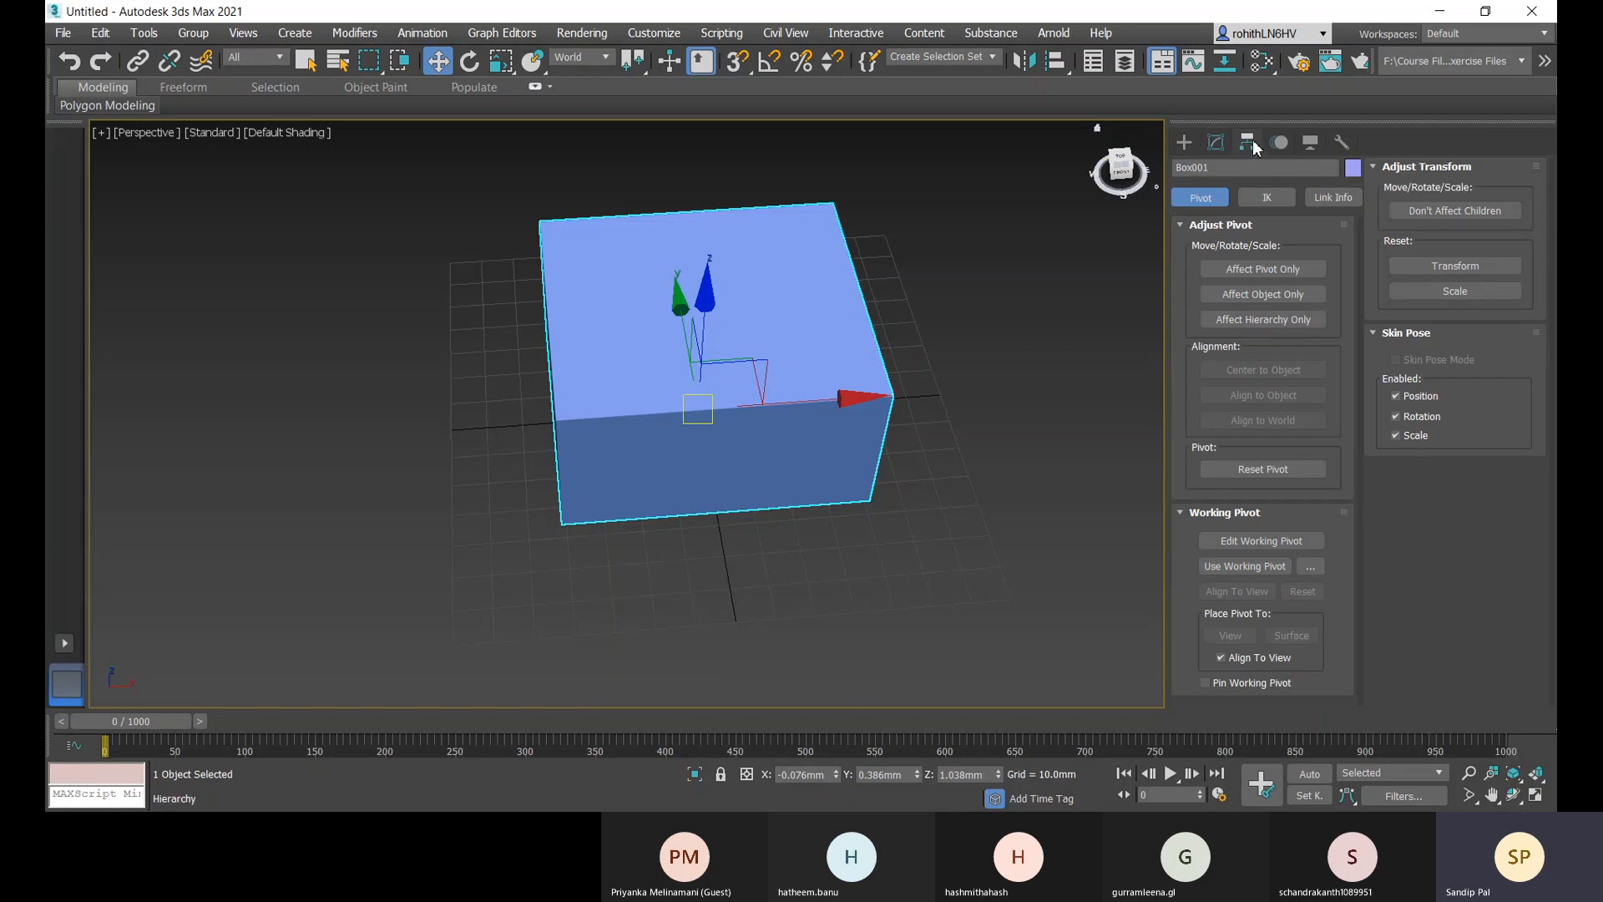
click(1262, 268)
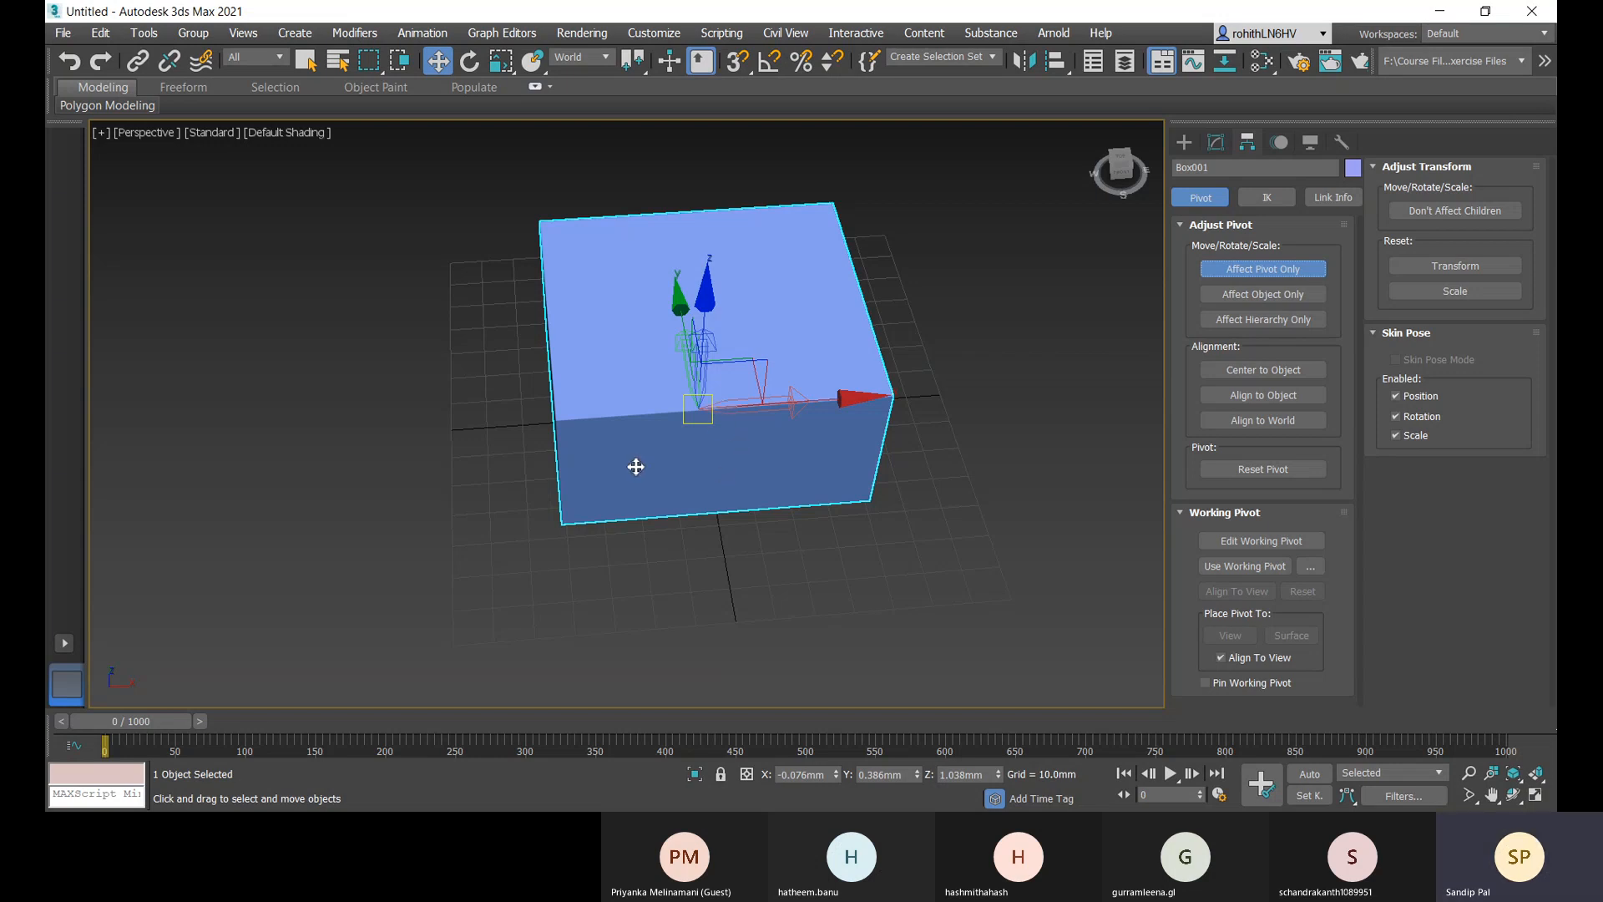
alt+middle_drag(723, 448, 703, 387)
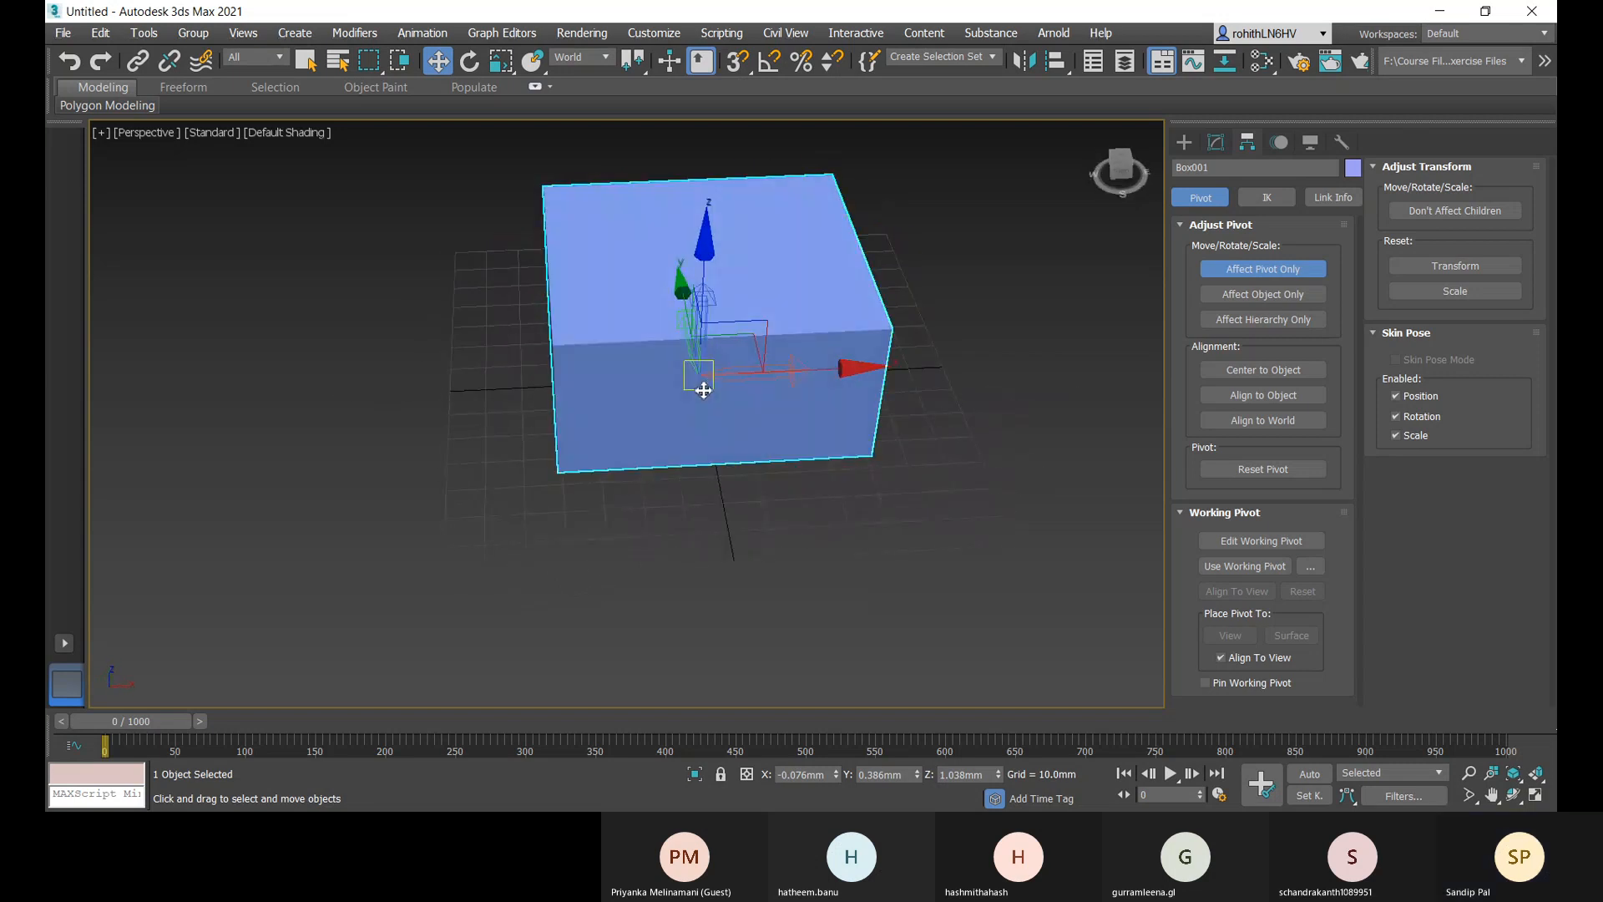
drag(703, 387, 556, 478)
- In the Top view, move the pivot freehand close to the box's lower-left corner, about X -41.11, Y -36.42 mm
key(t)
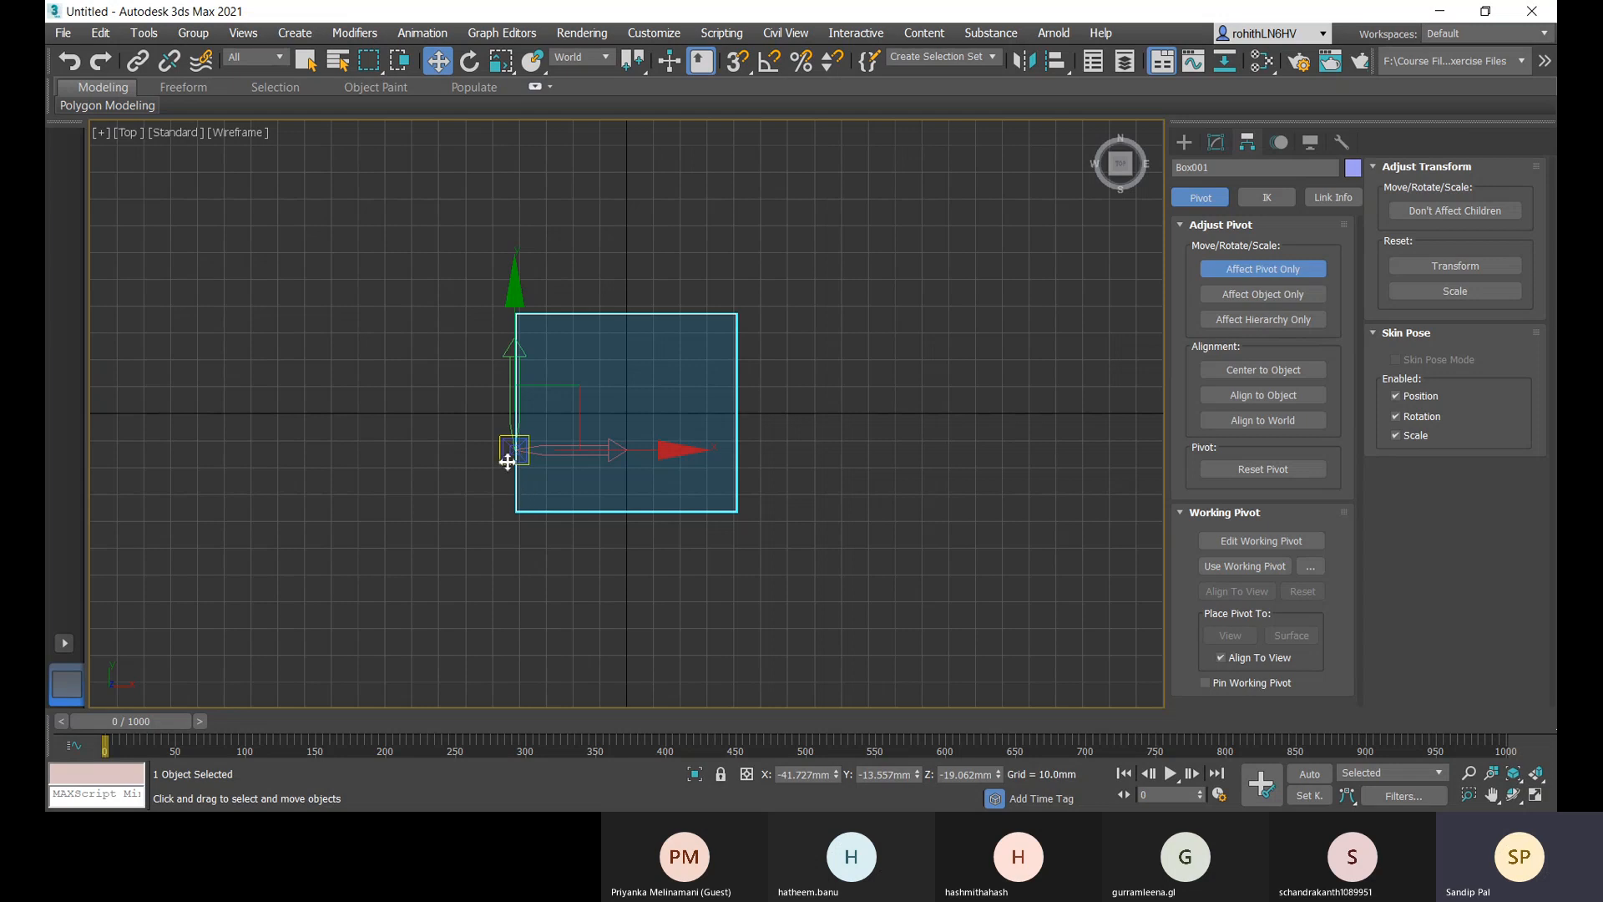
drag(507, 462, 509, 525)
scroll(520, 525, up, 5)
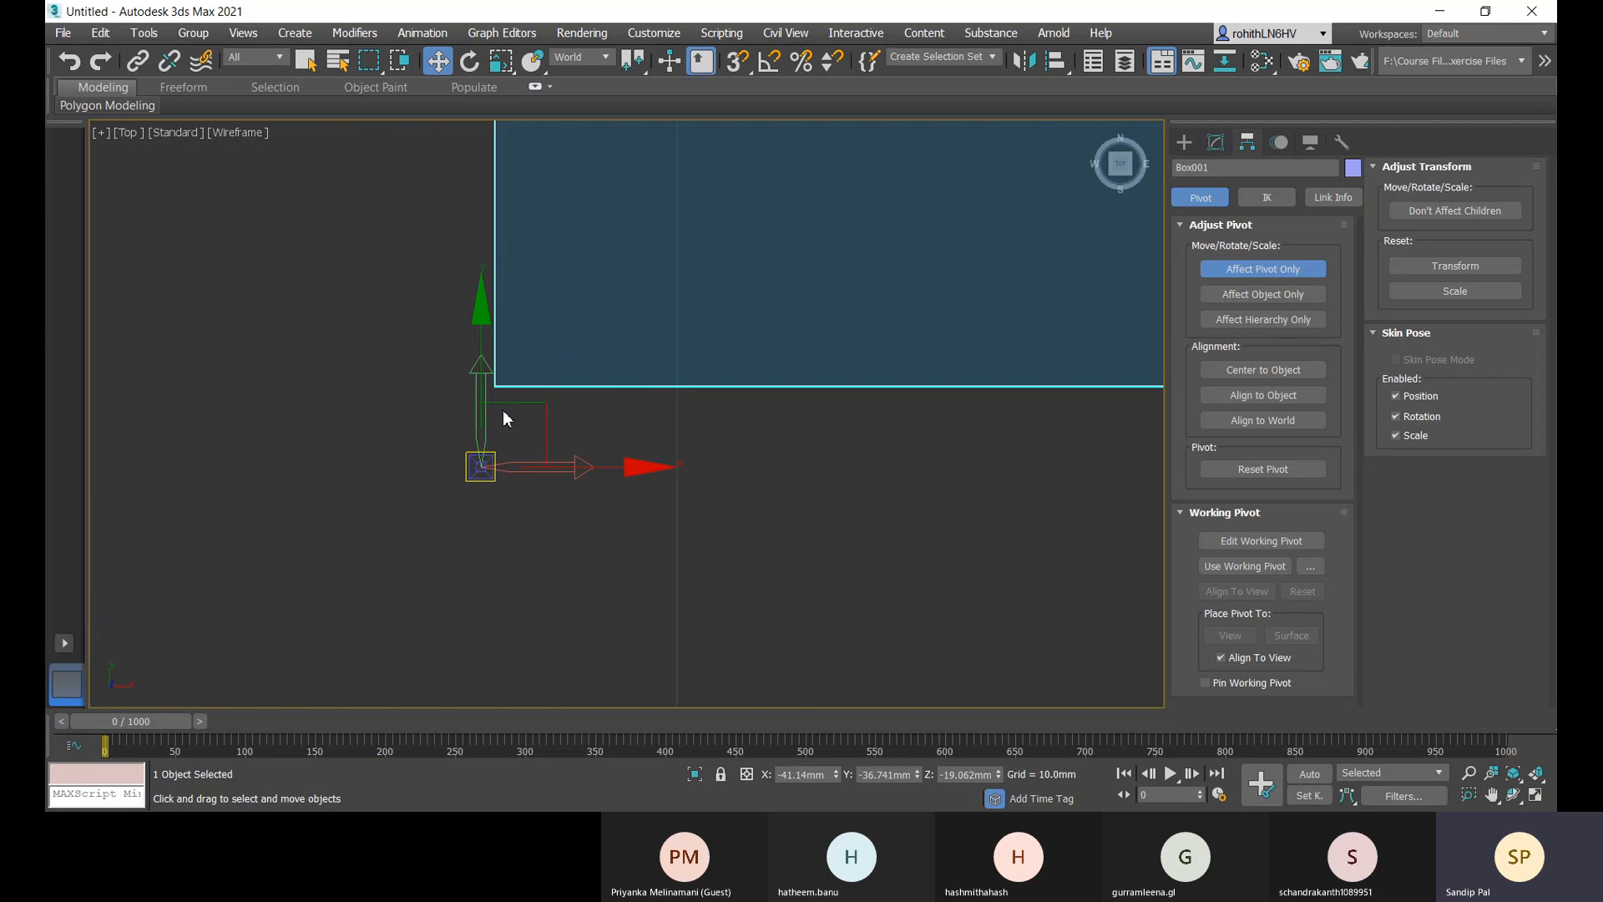
drag(485, 467, 486, 412)
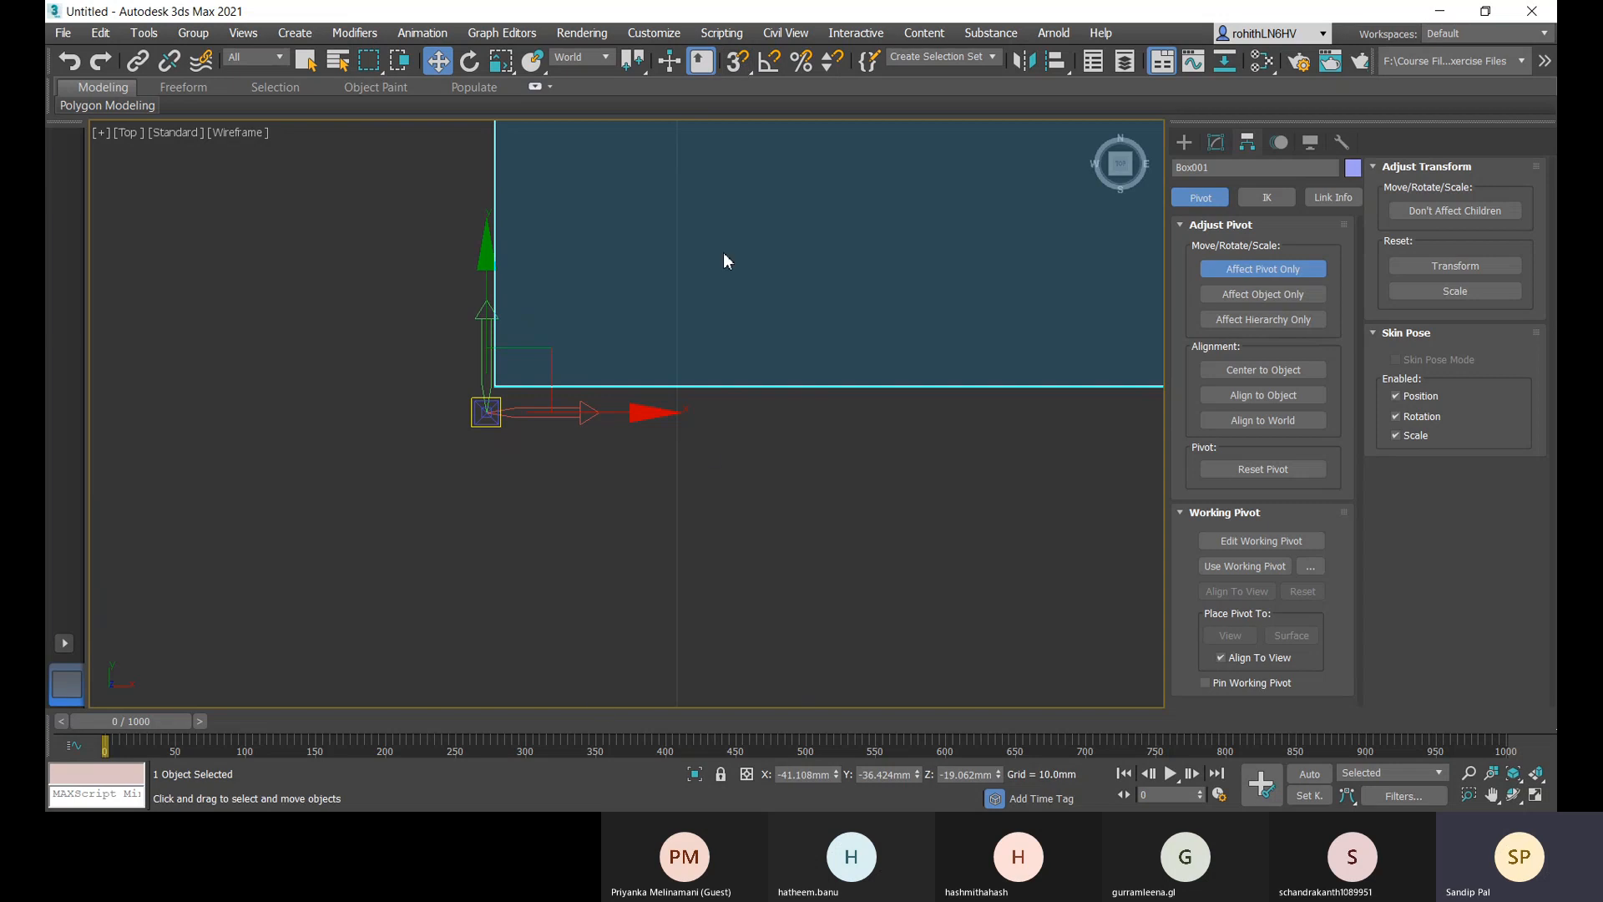
- Enable 2D snapping and try to move the pivot onto the box's lower-left corner in the Top view
click(743, 66)
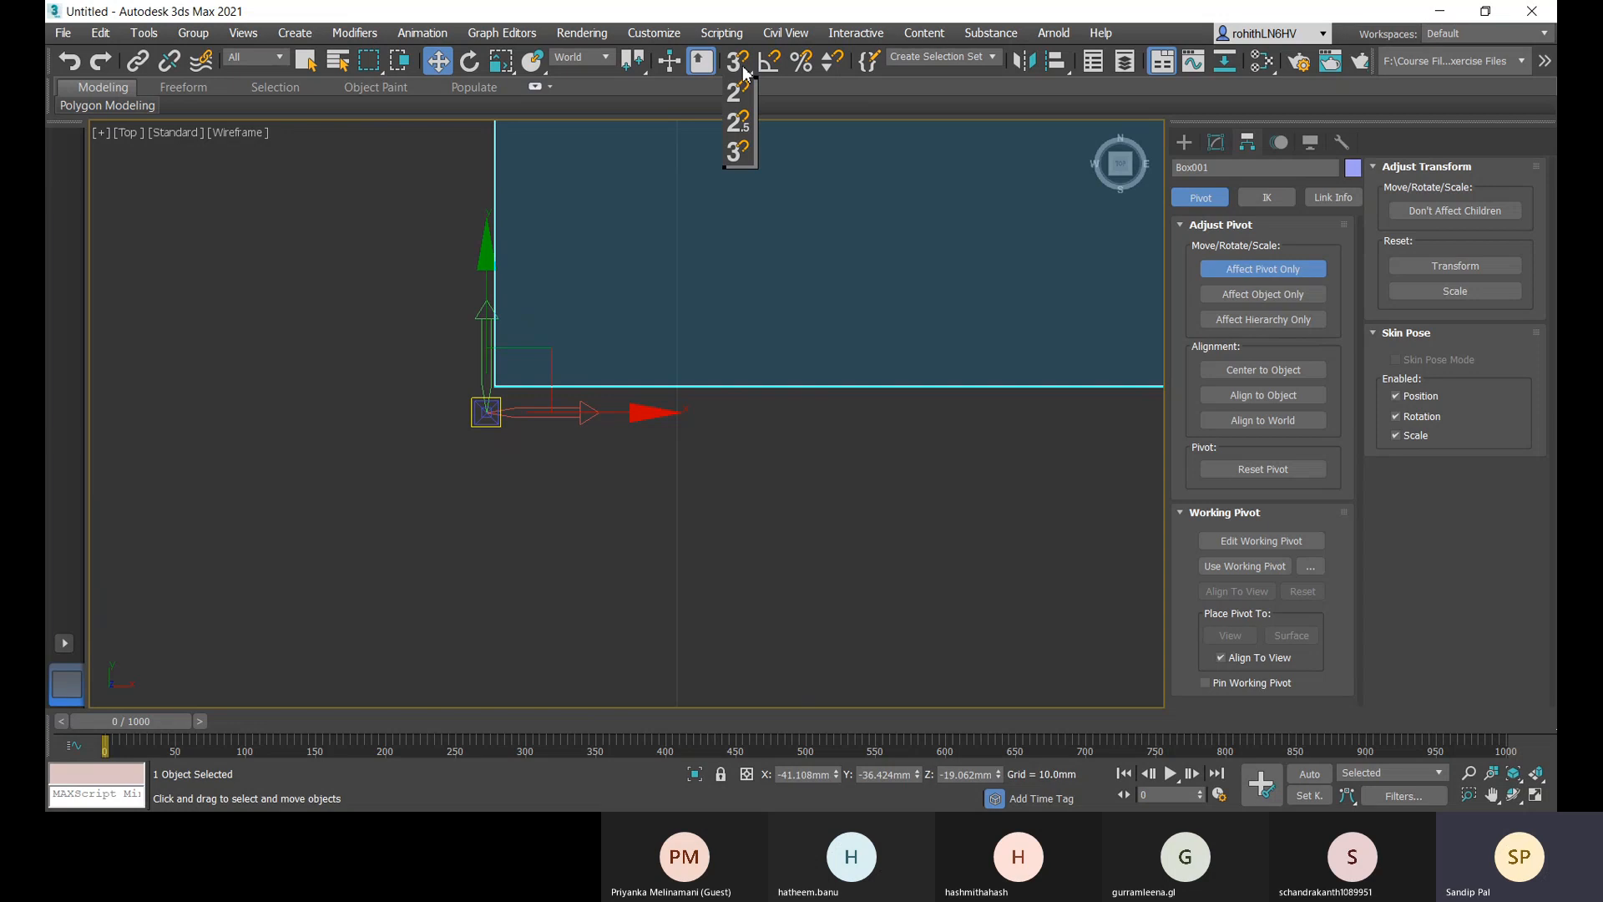
drag(743, 77, 736, 168)
drag(741, 157, 742, 98)
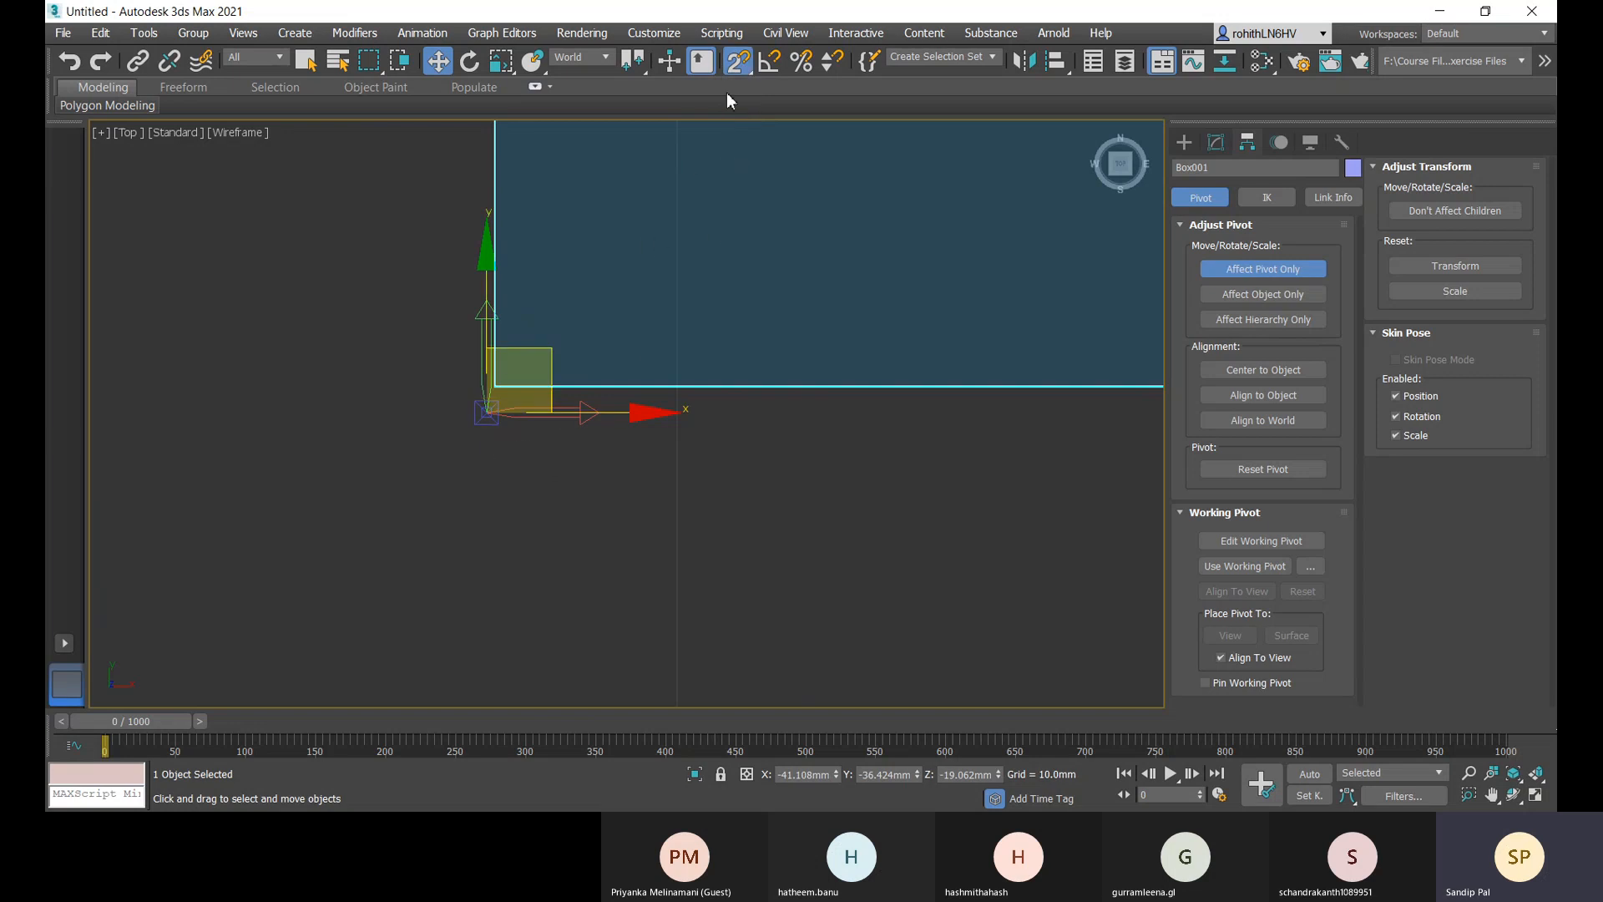
mouse_move(487, 414)
mouse_down()
mouse_move(509, 385)
mouse_move(479, 418)
mouse_move(458, 397)
mouse_move(493, 390)
mouse_move(503, 413)
mouse_up()
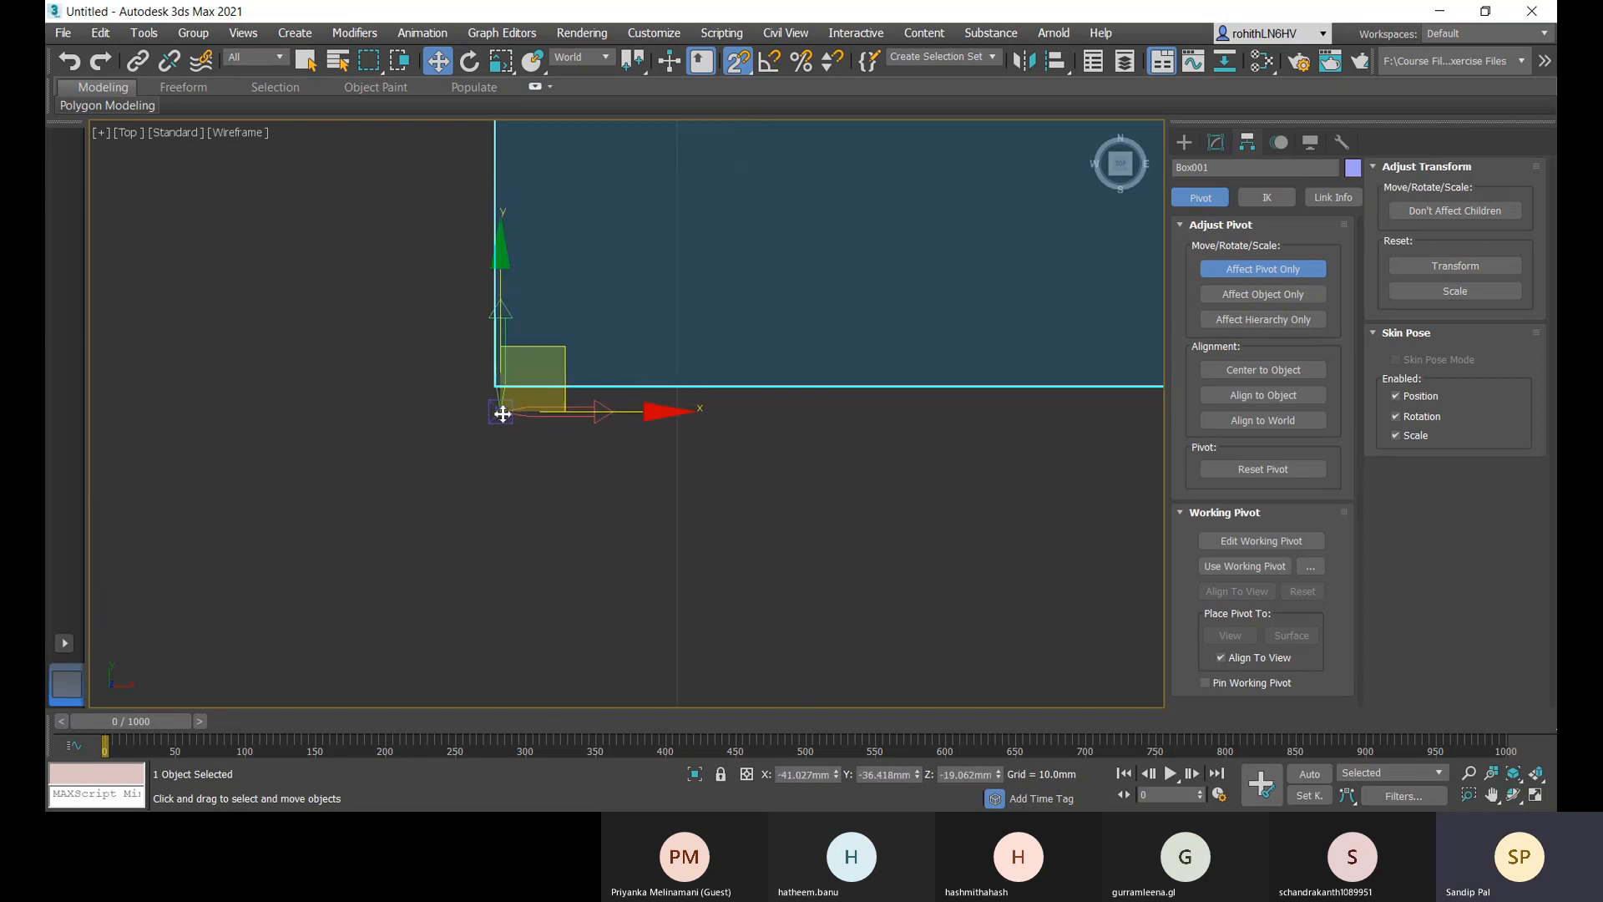
- Set the snap options to use both Vertex and Endpoint
right_click(737, 66)
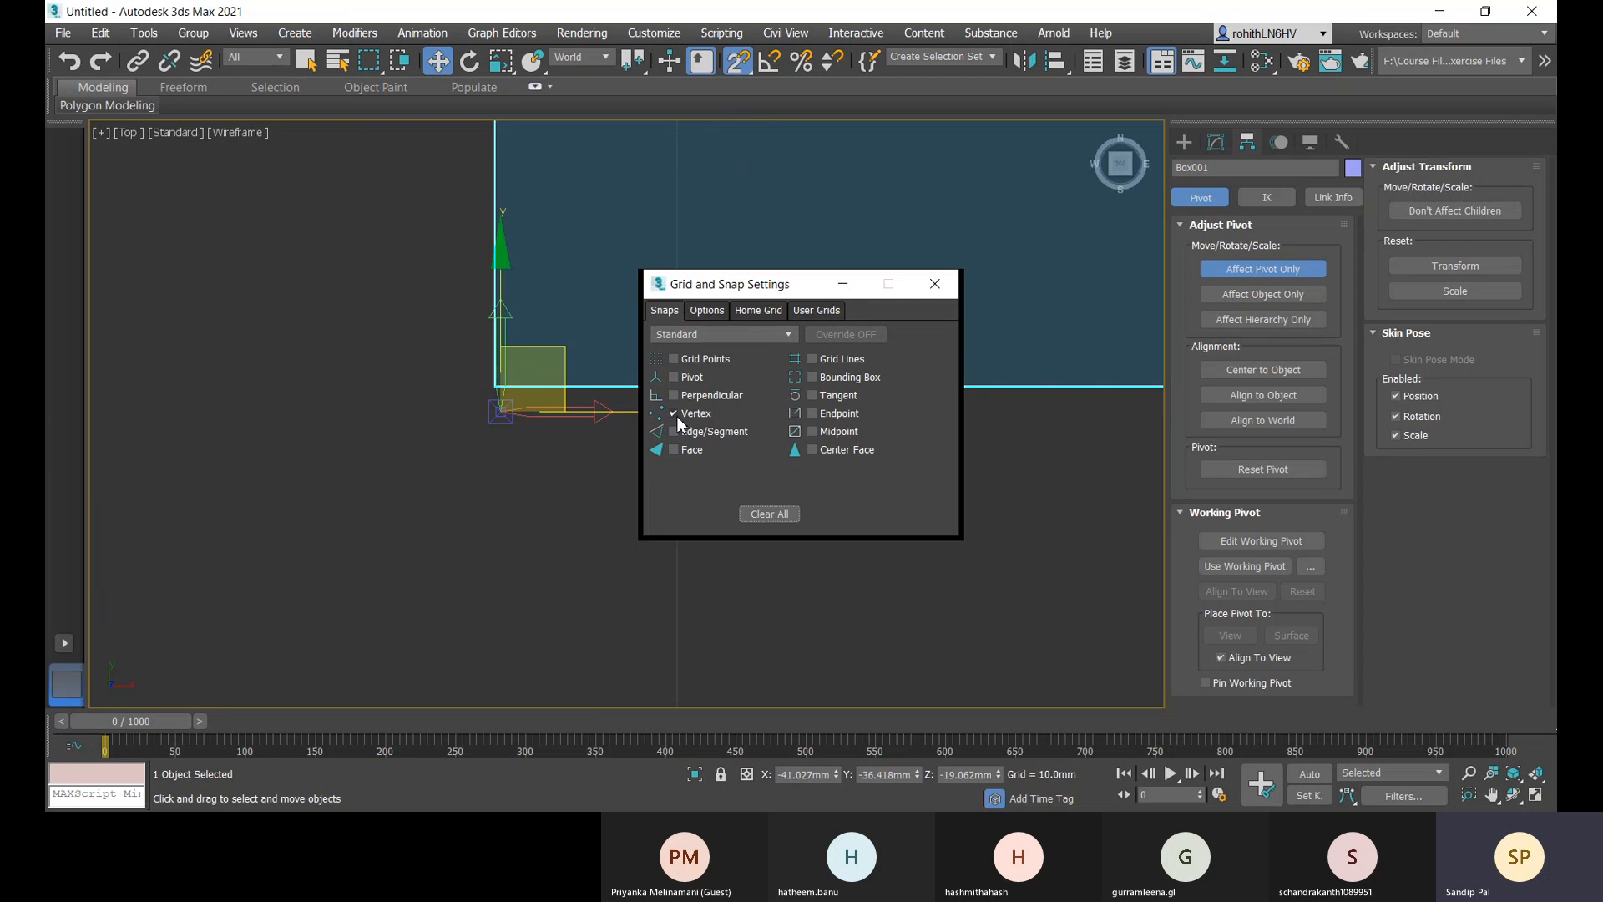
click(812, 414)
click(673, 413)
click(935, 285)
- Retry moving the pivot onto the box's lower-left corner in the Top view, rechecking the Vertex and Endpoint snap settings between attempts
mouse_move(504, 431)
mouse_down()
mouse_move(498, 389)
mouse_move(510, 435)
mouse_up()
scroll(511, 435, down, 5)
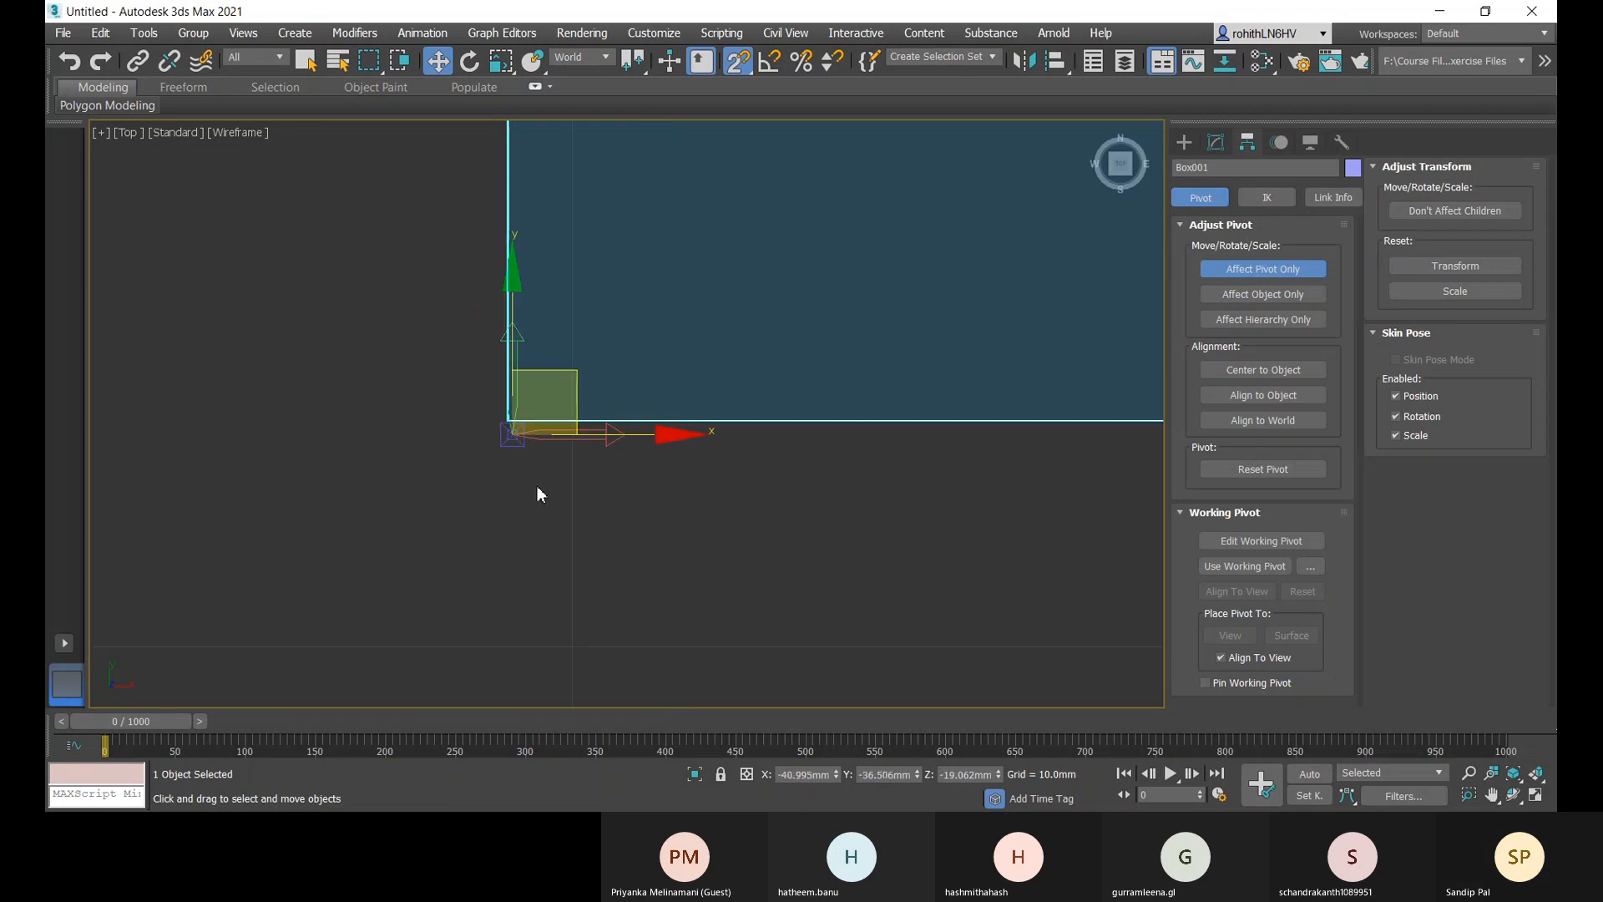
drag(543, 512, 504, 489)
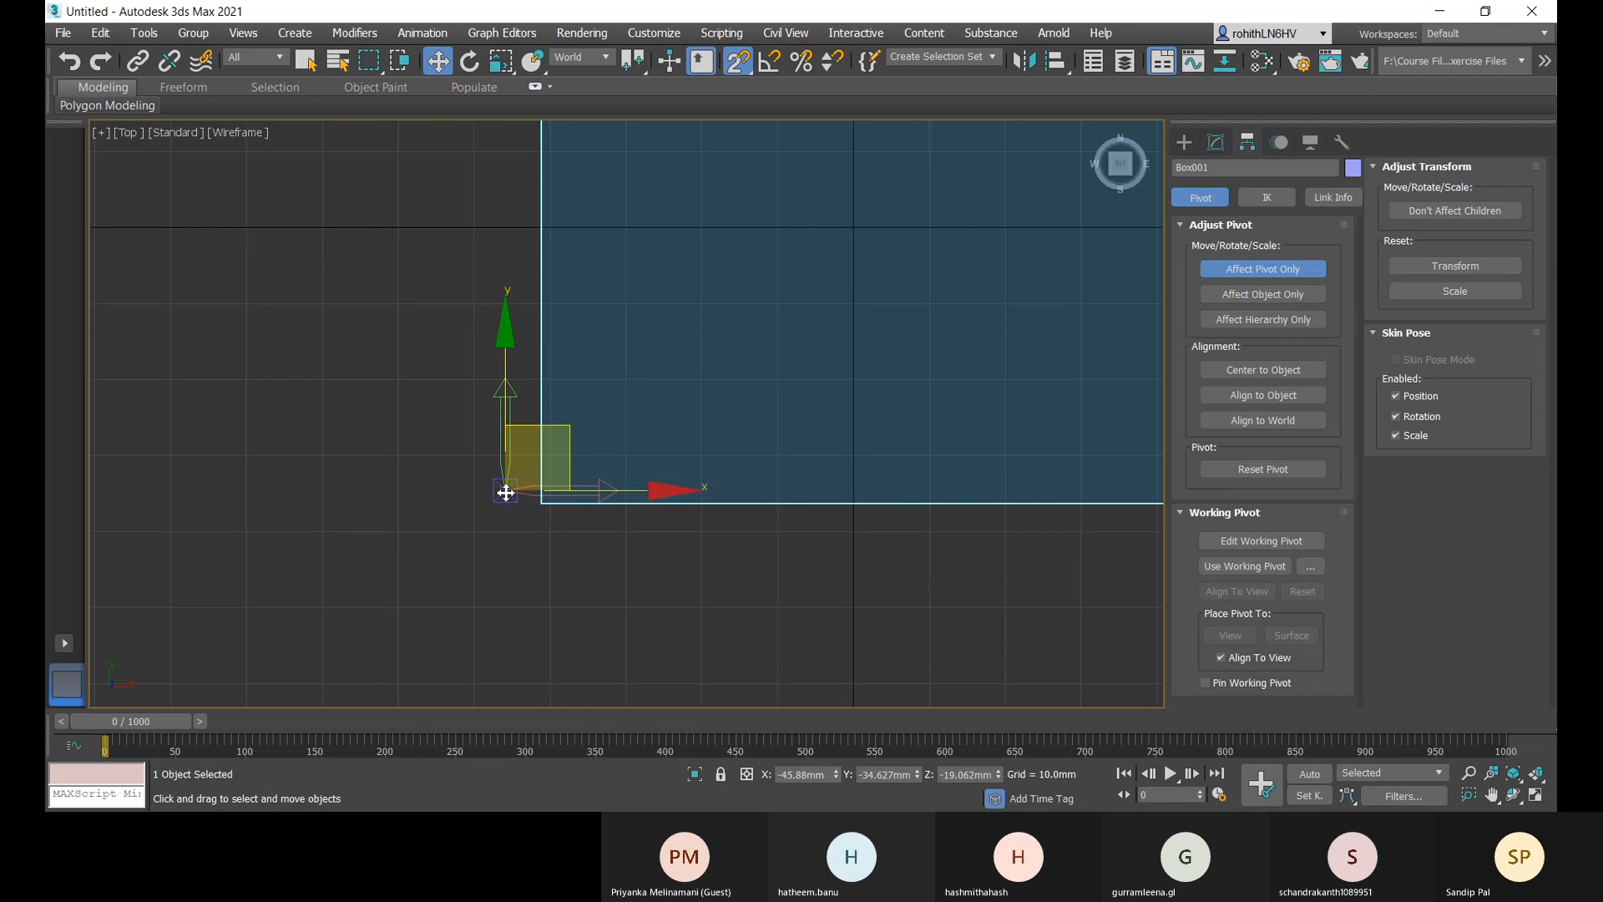
right_click(738, 60)
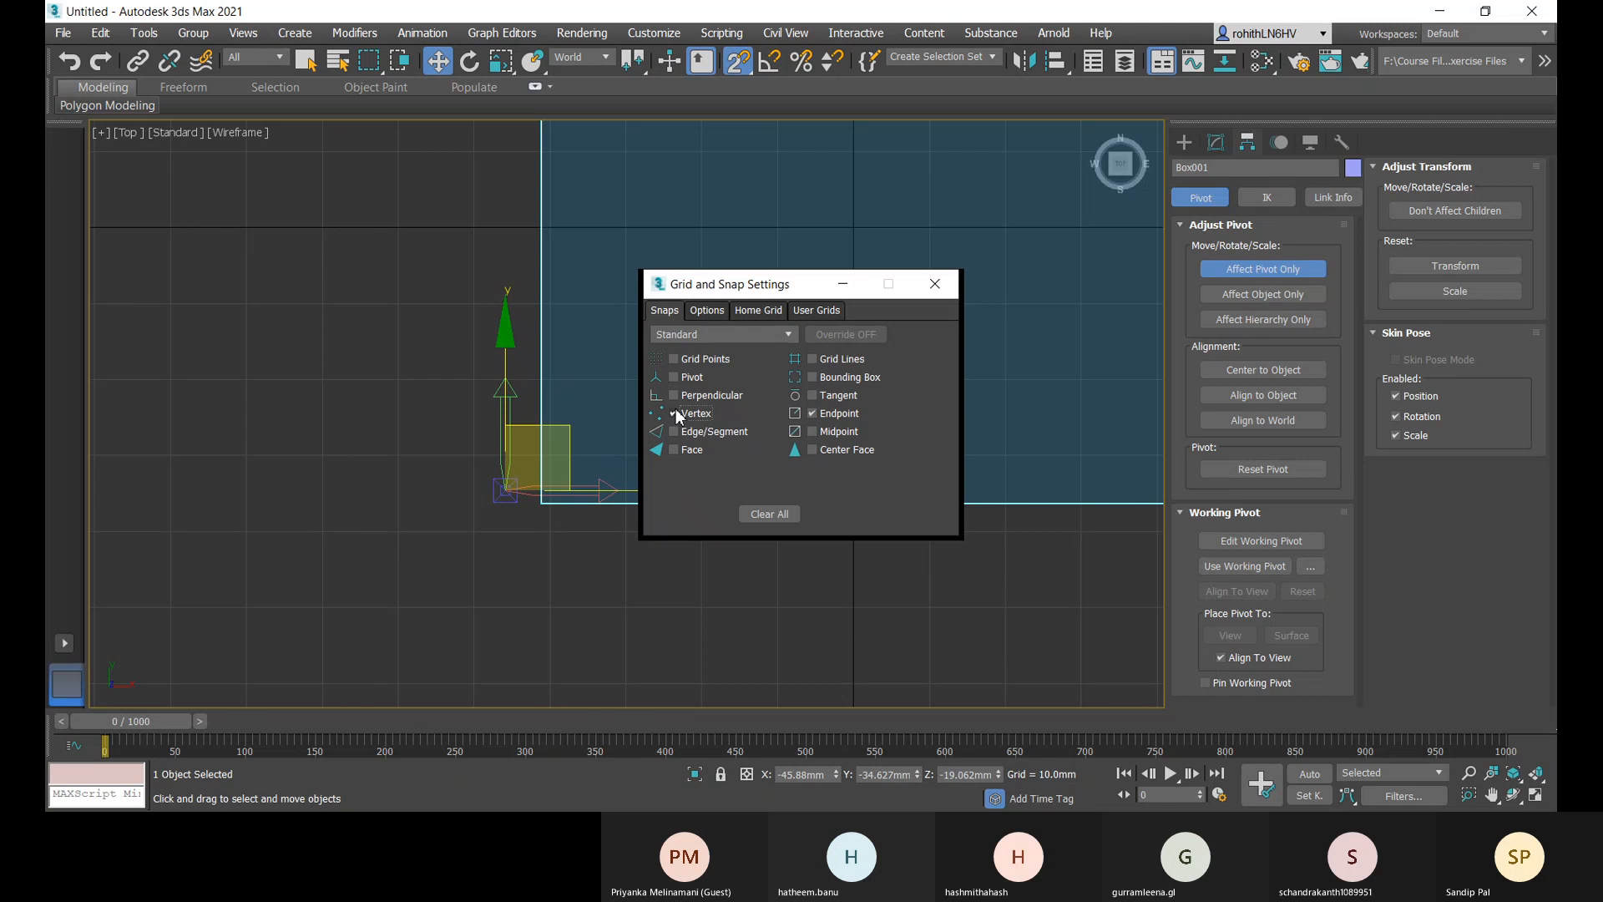
click(935, 284)
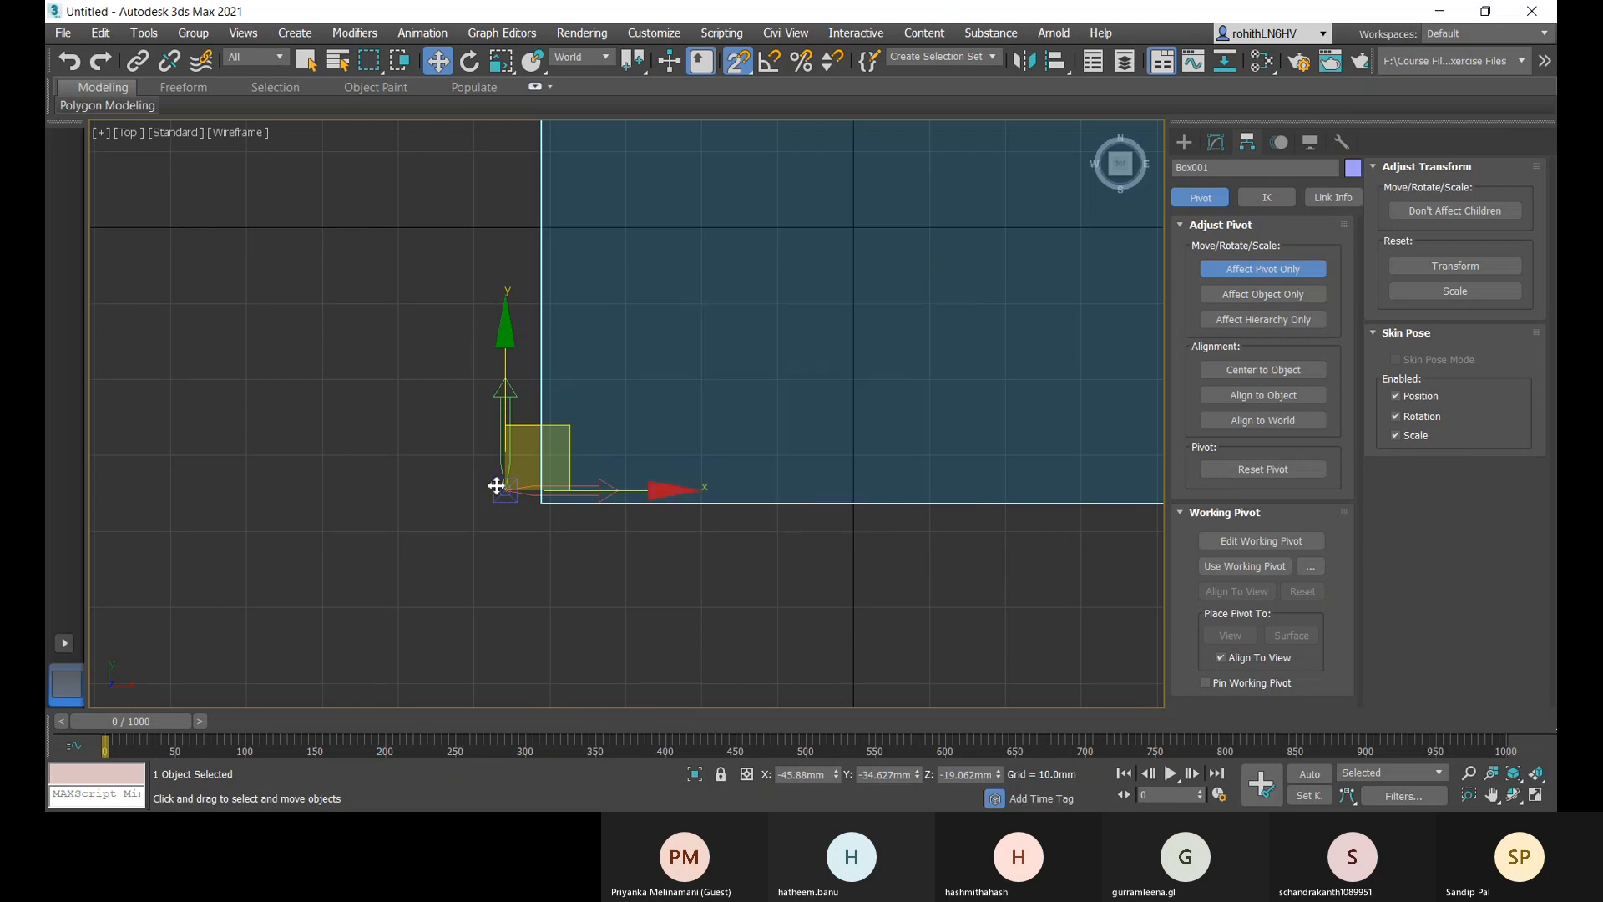
drag(496, 485, 558, 504)
scroll(601, 567, down, 5)
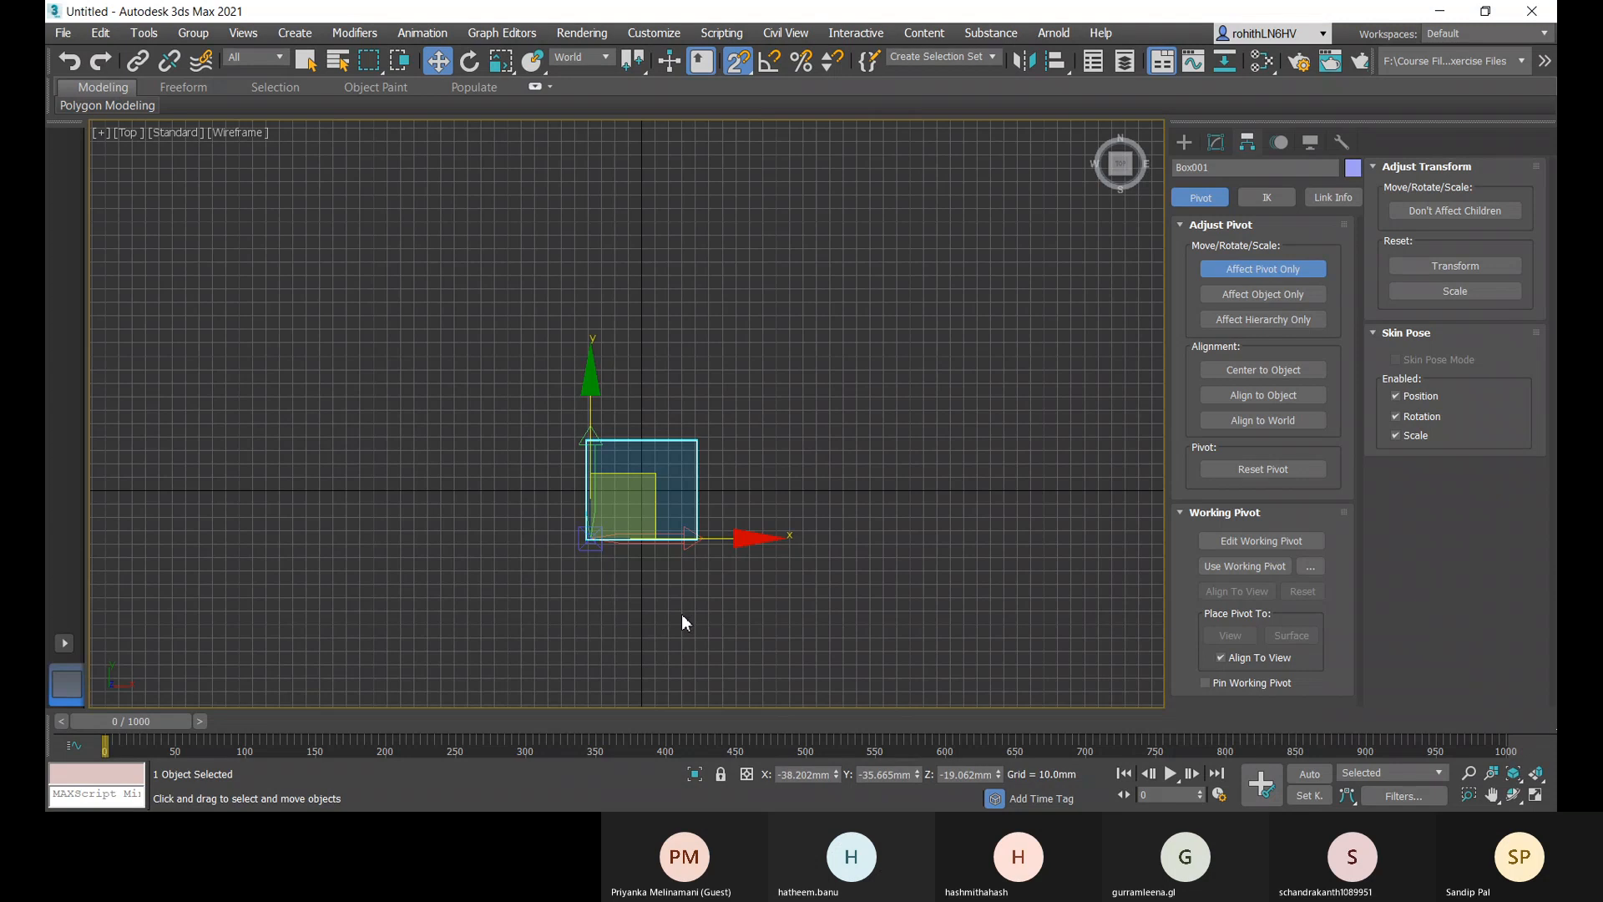
- In the Perspective view, try moving the pivot toward the box's bottom front-left corner with 2D snapping and review the snap settings
key(p)
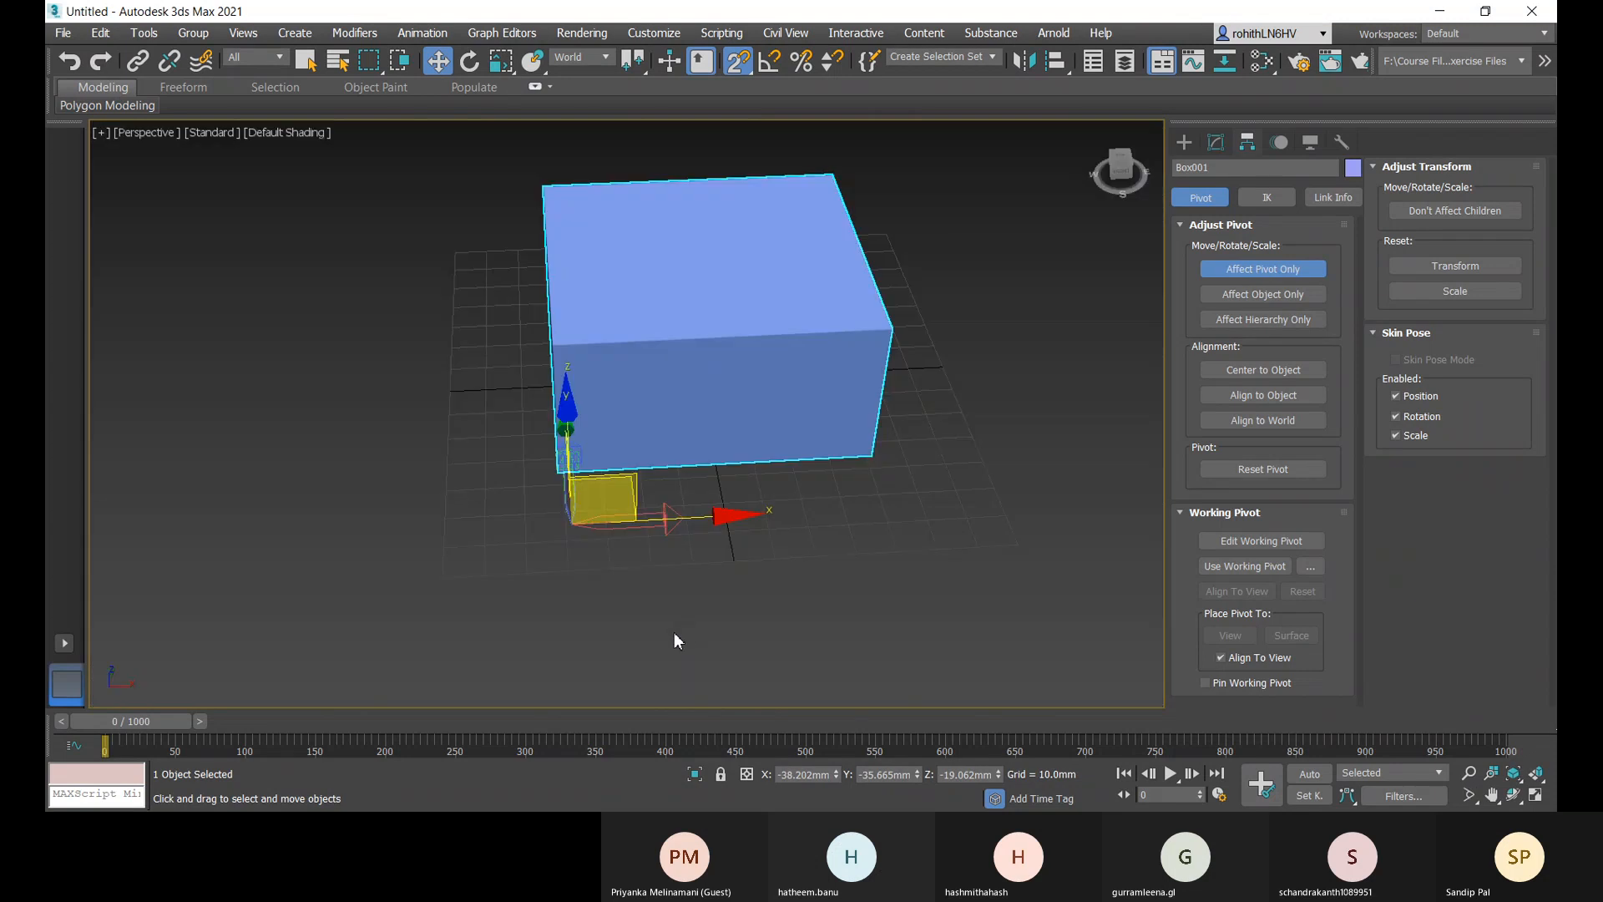
scroll(588, 543, up, 3)
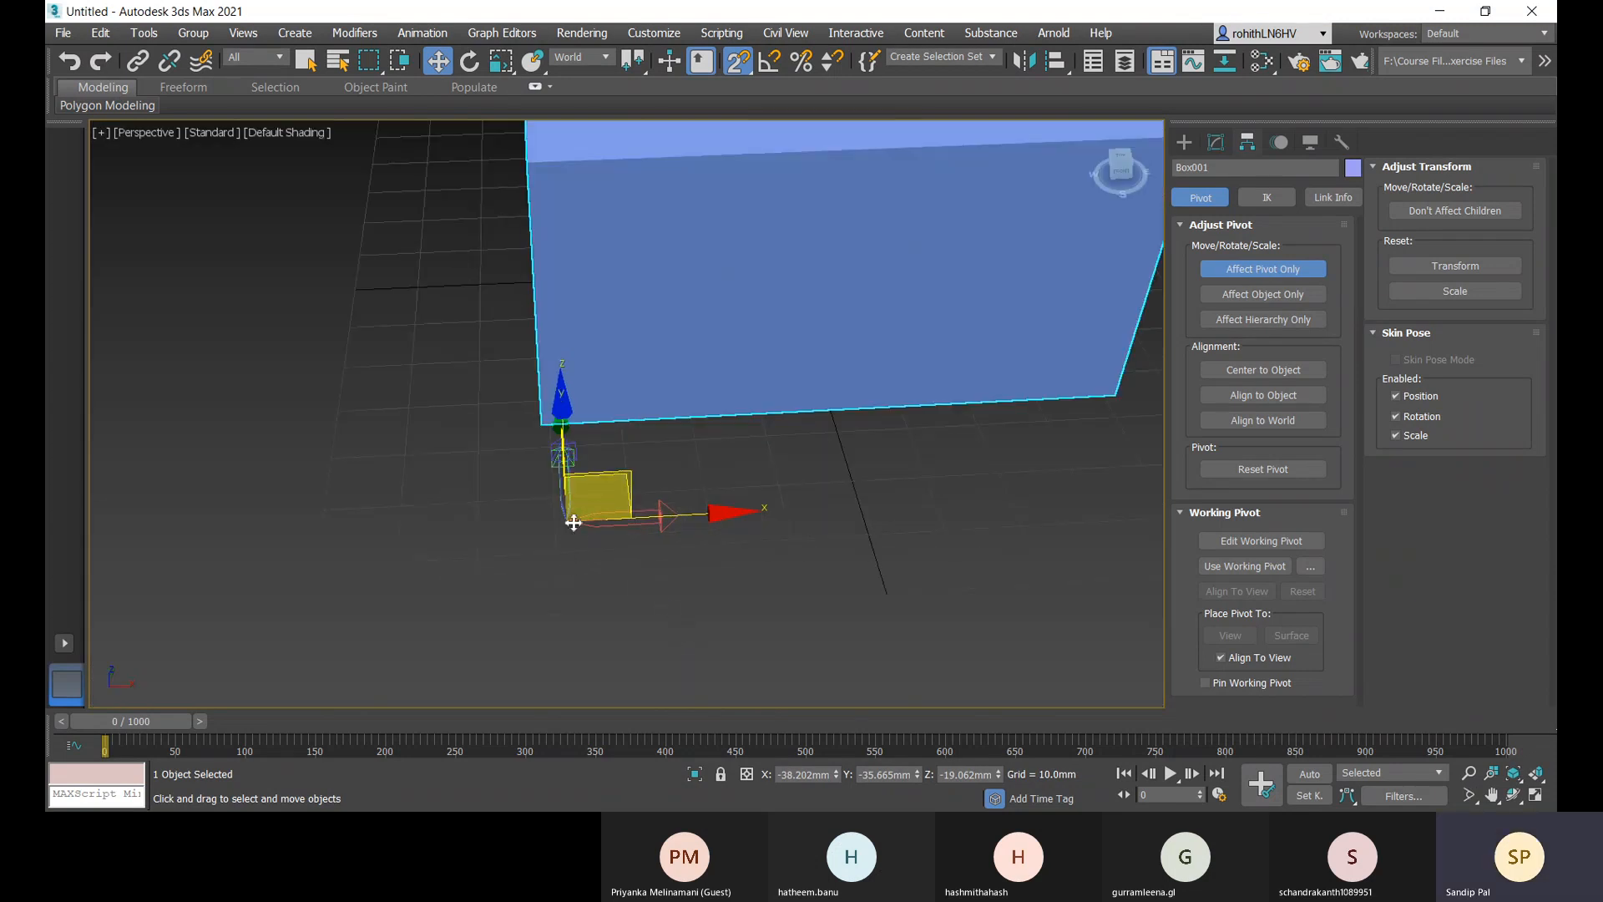
drag(573, 512, 597, 473)
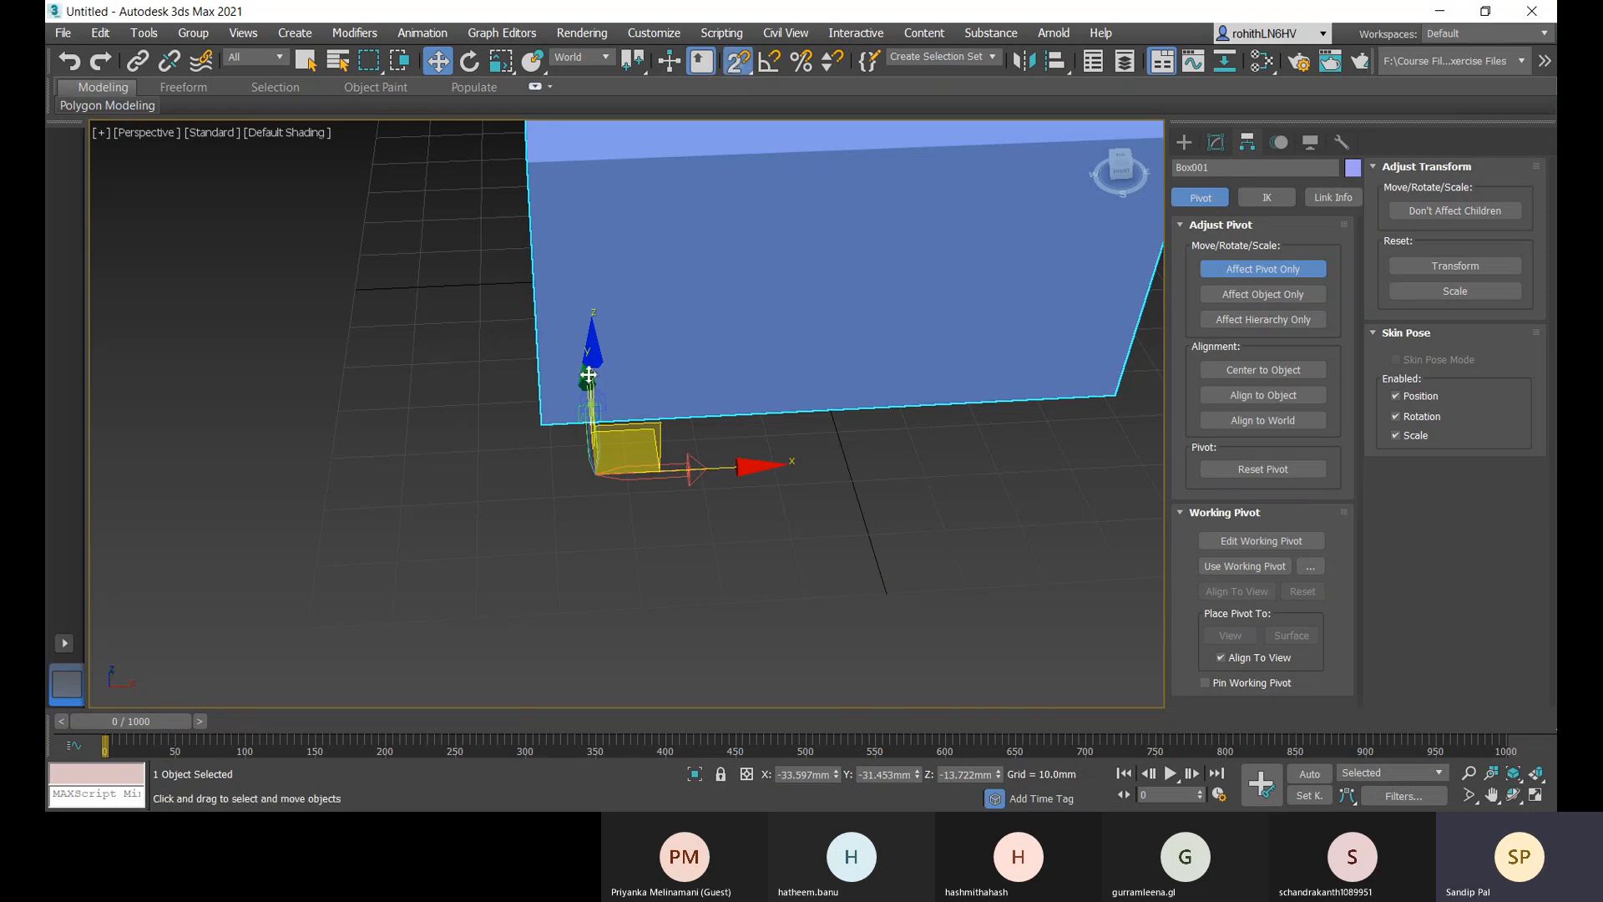
right_click(740, 65)
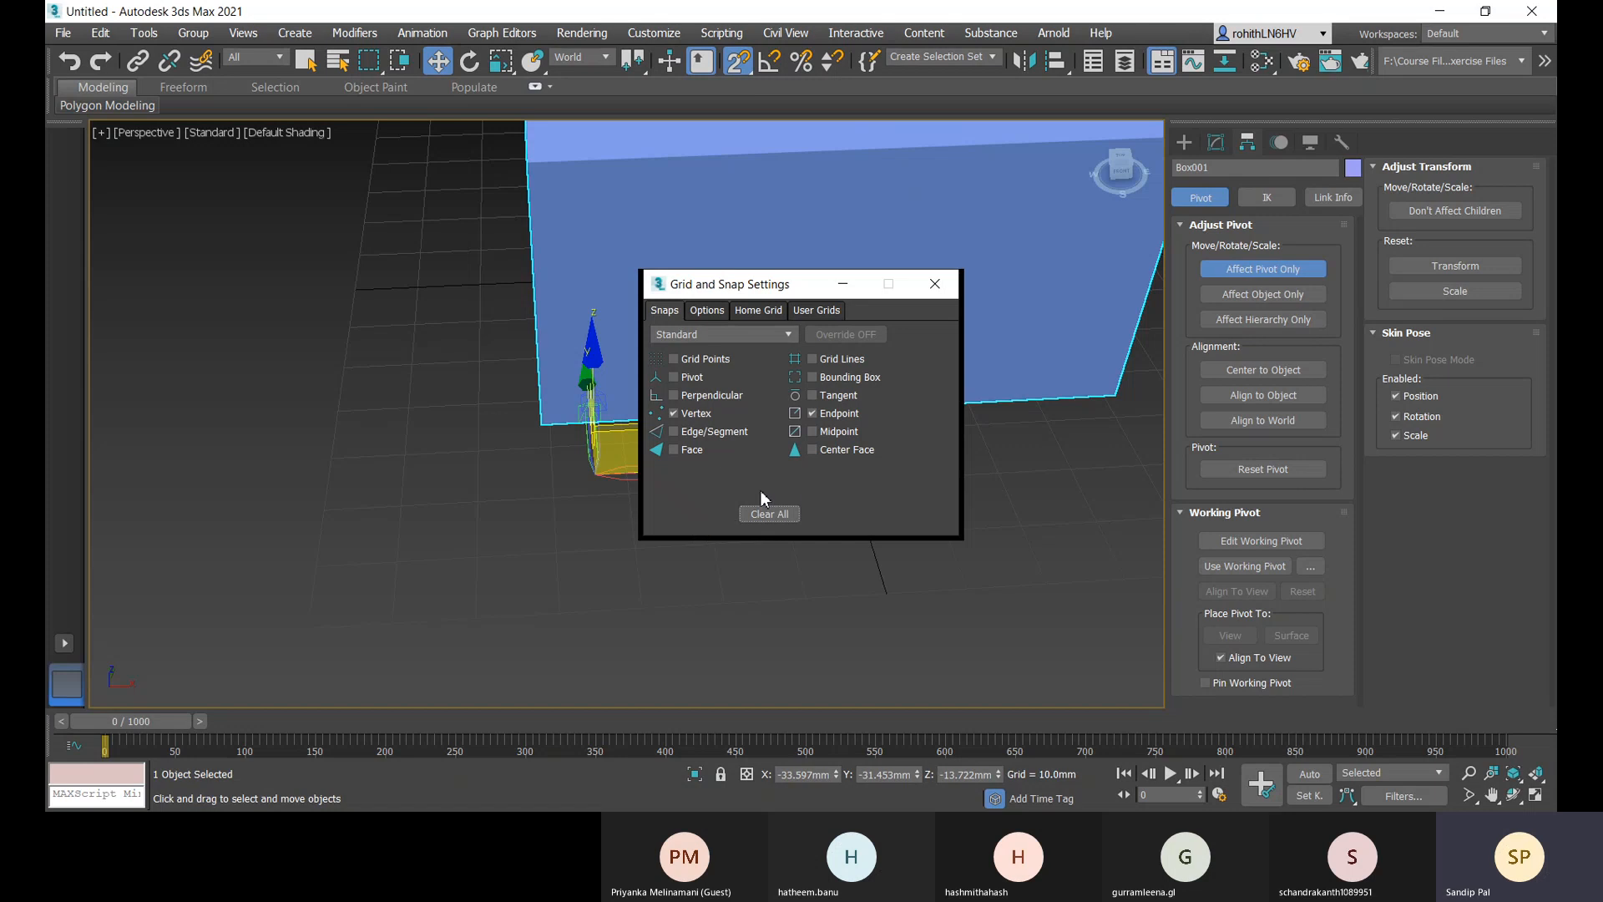
click(935, 284)
- Switch snapping to 3D and snap the pivot onto the box's bottom front-left corner
click(738, 63)
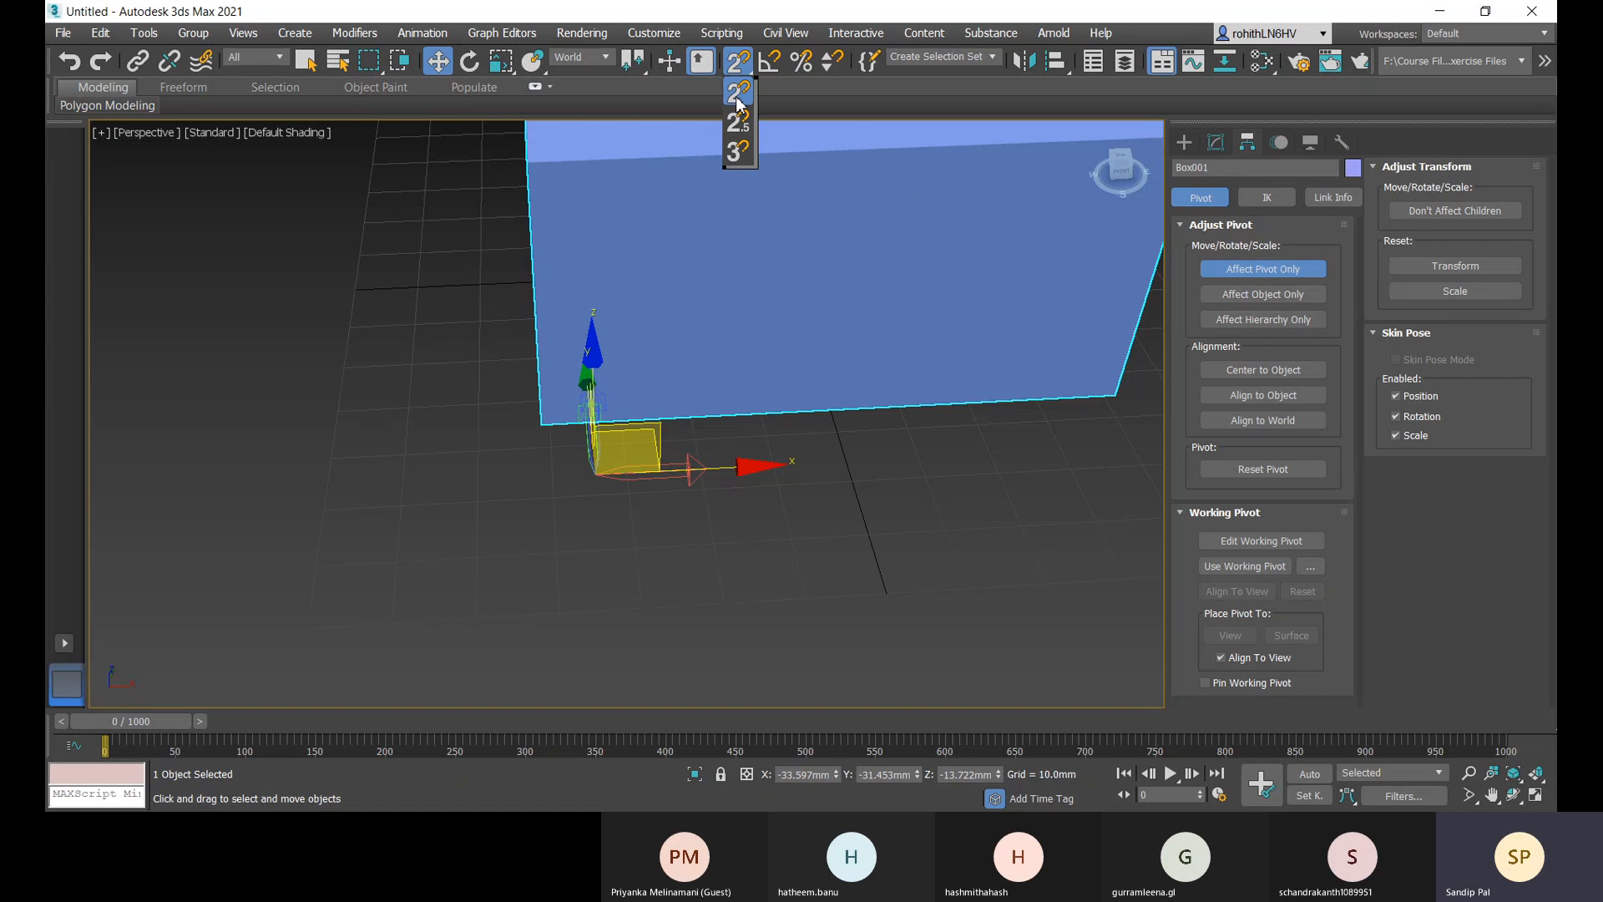
click(738, 152)
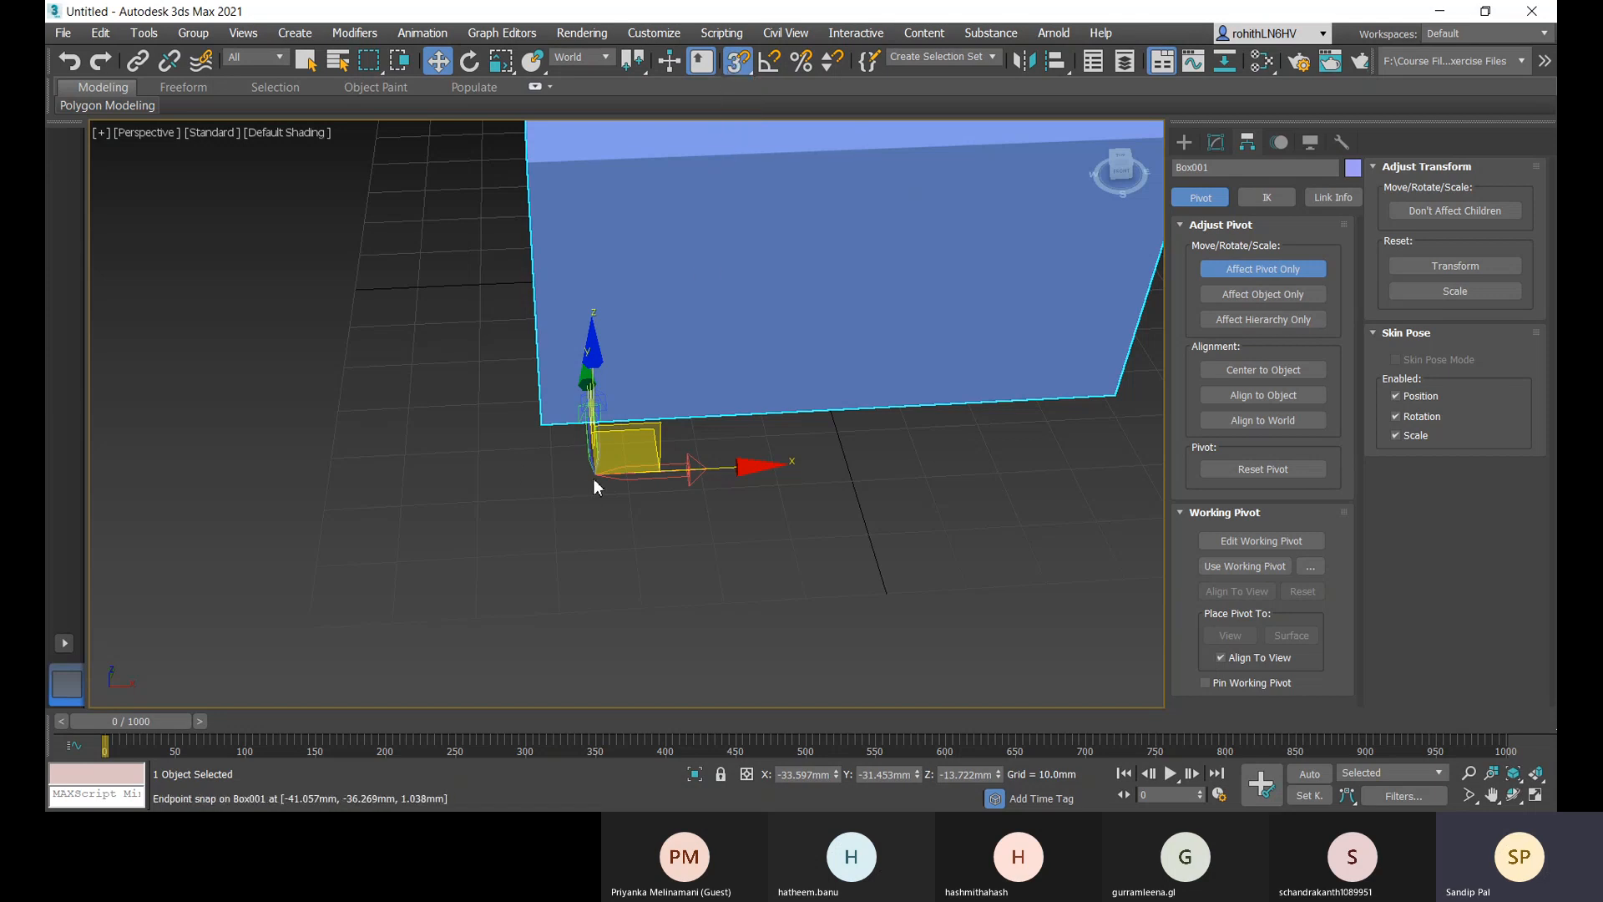
mouse_move(595, 474)
mouse_down()
mouse_move(550, 434)
mouse_move(584, 469)
mouse_up()
right_click(738, 60)
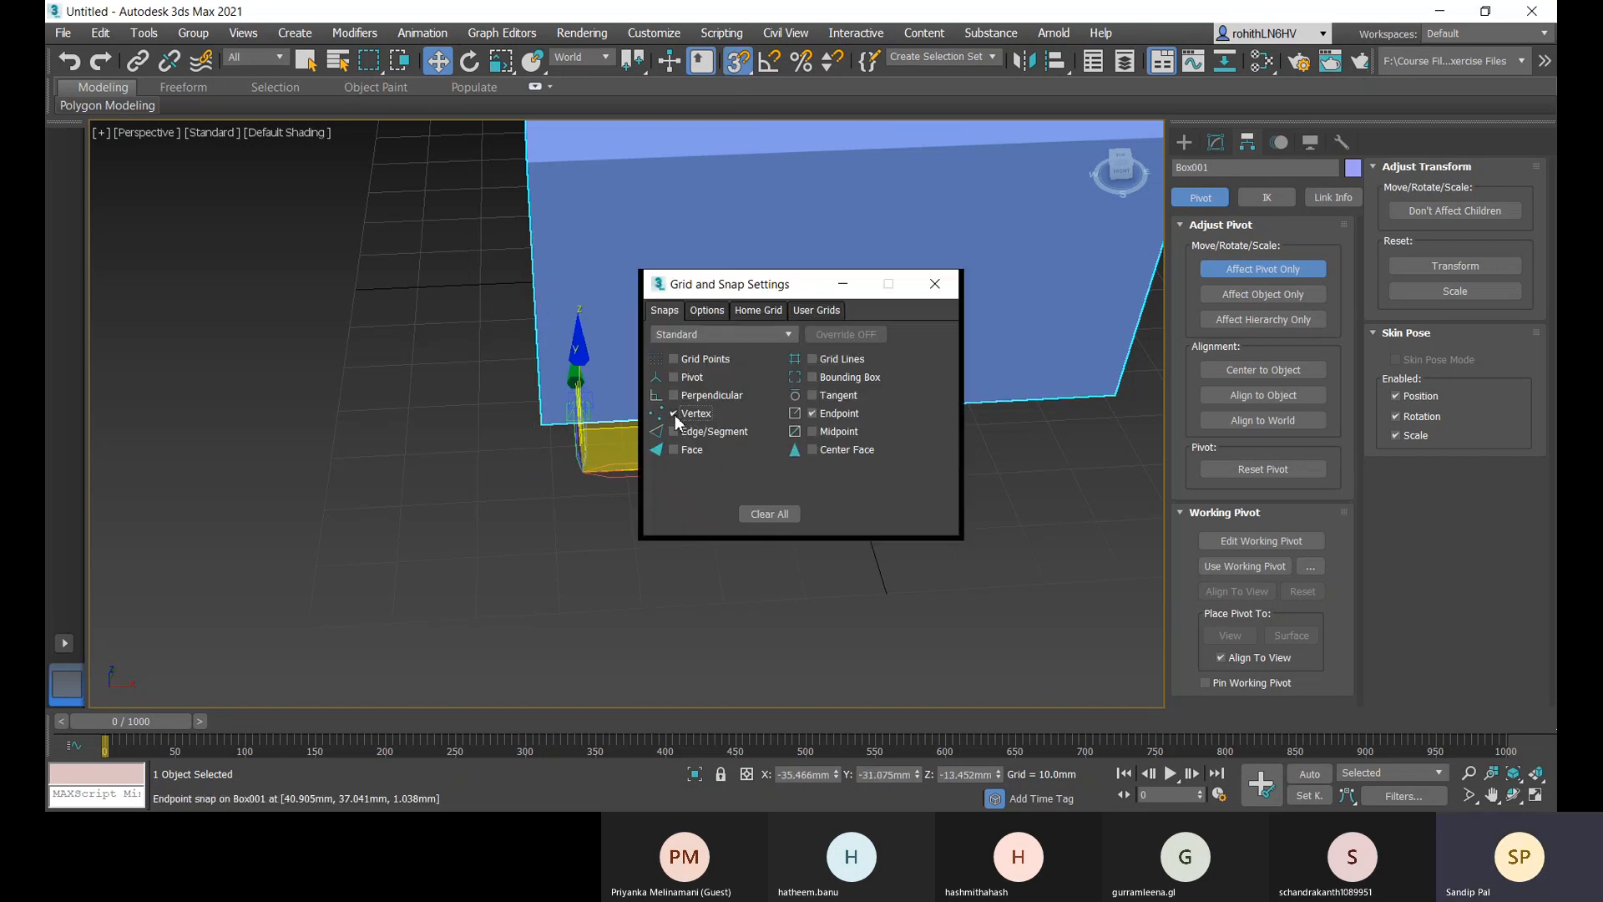
click(935, 283)
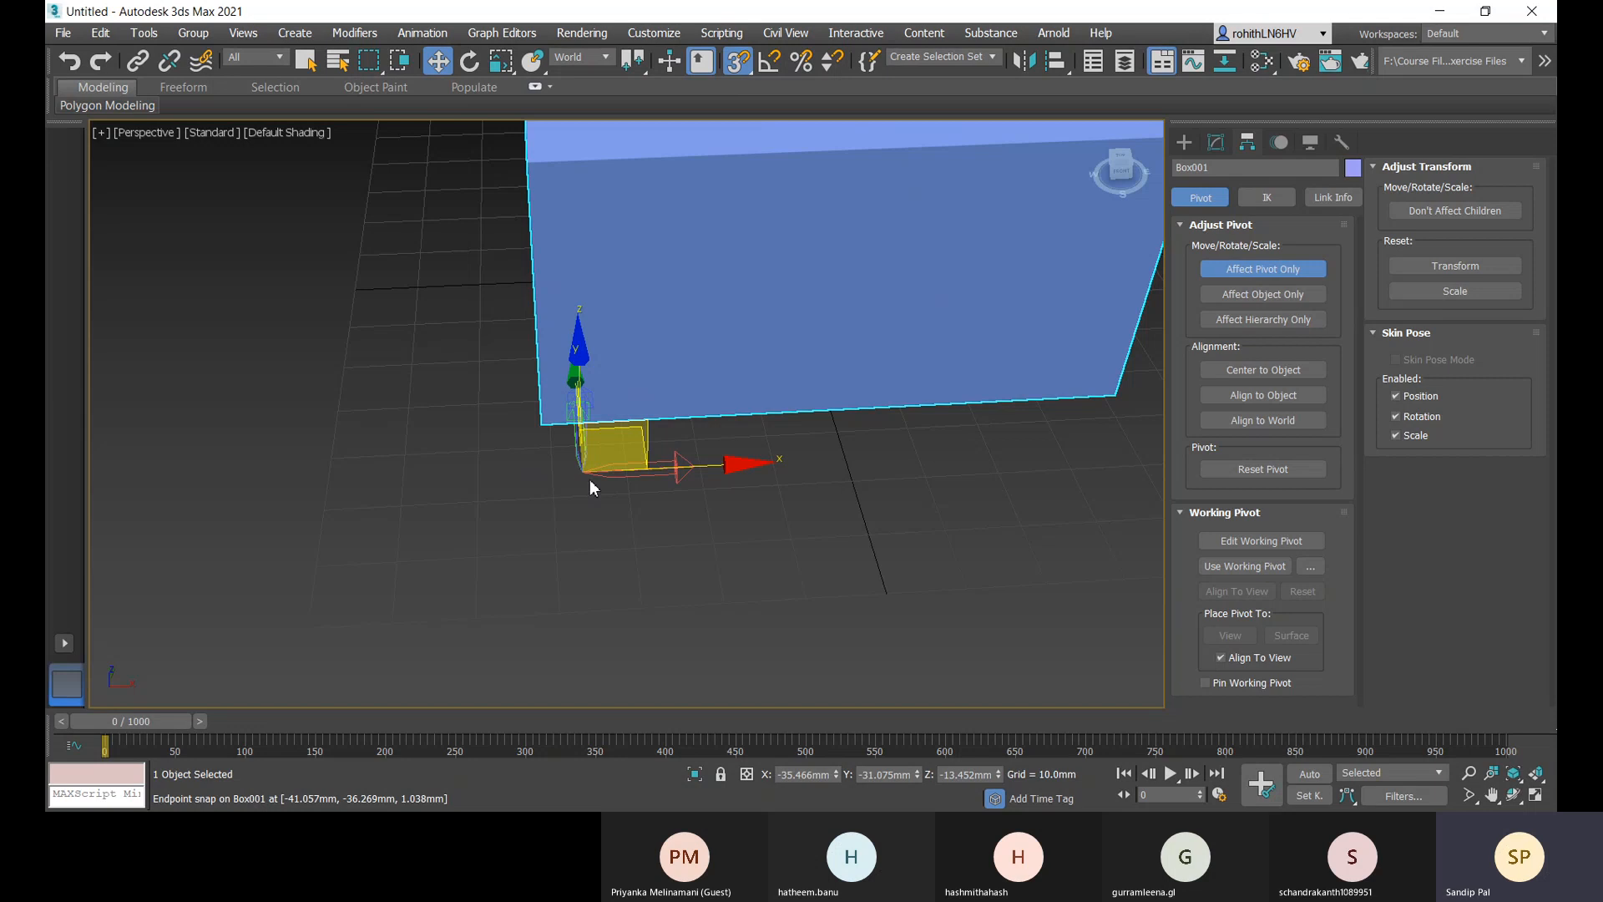
drag(584, 469, 541, 425)
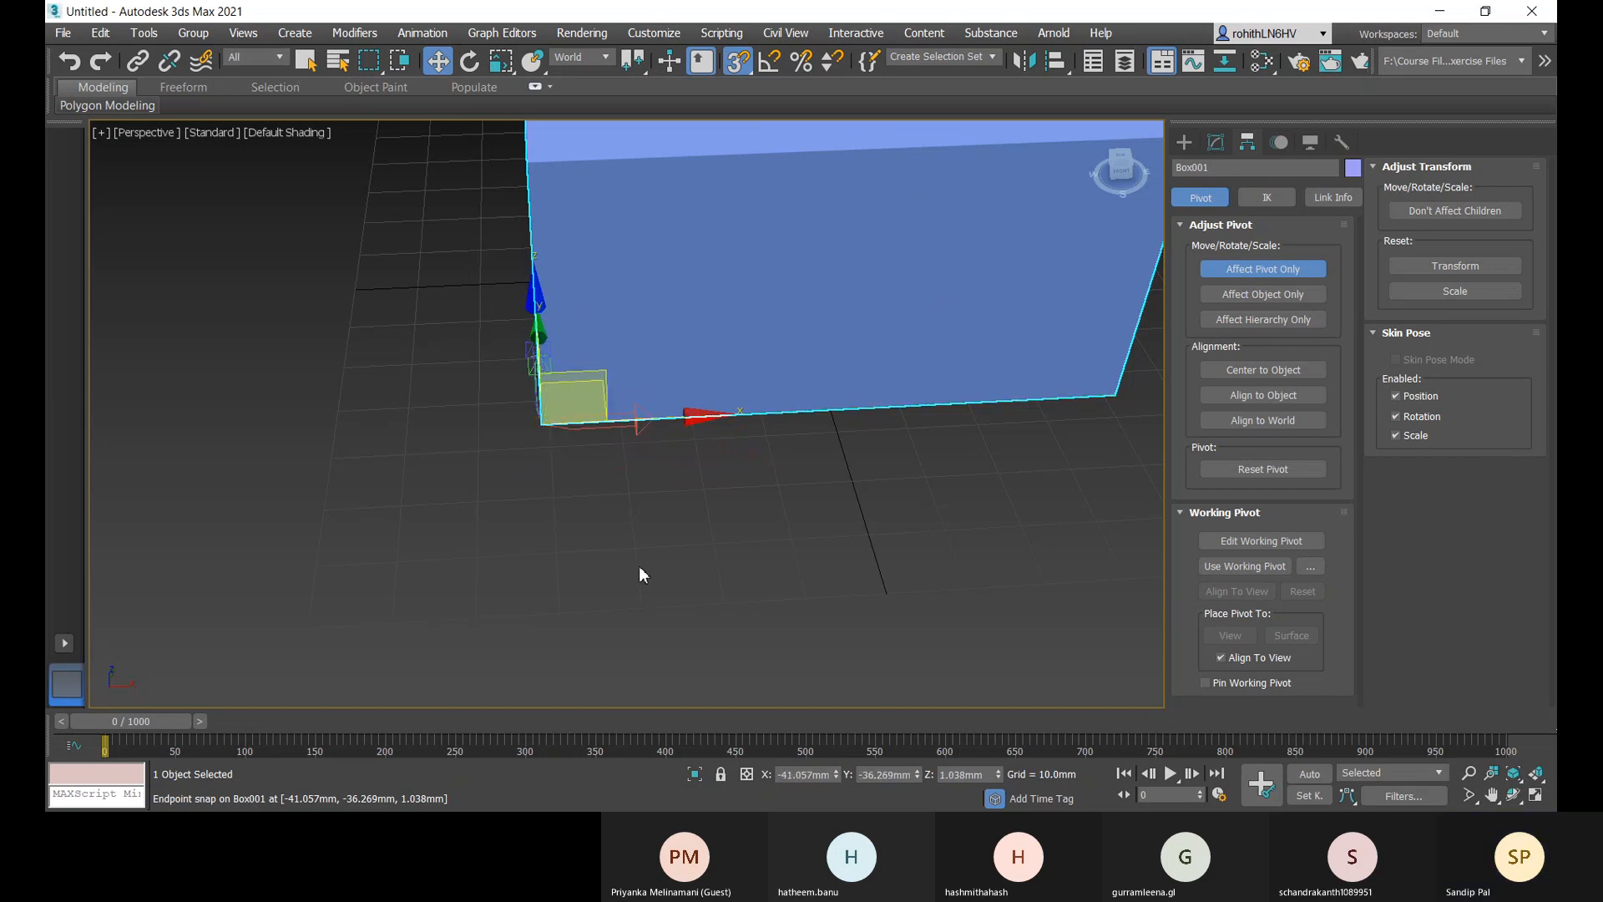
- Align the box's pivot to the world and leave pivot editing, returning to the object creation tools
middle_drag(716, 511, 751, 567)
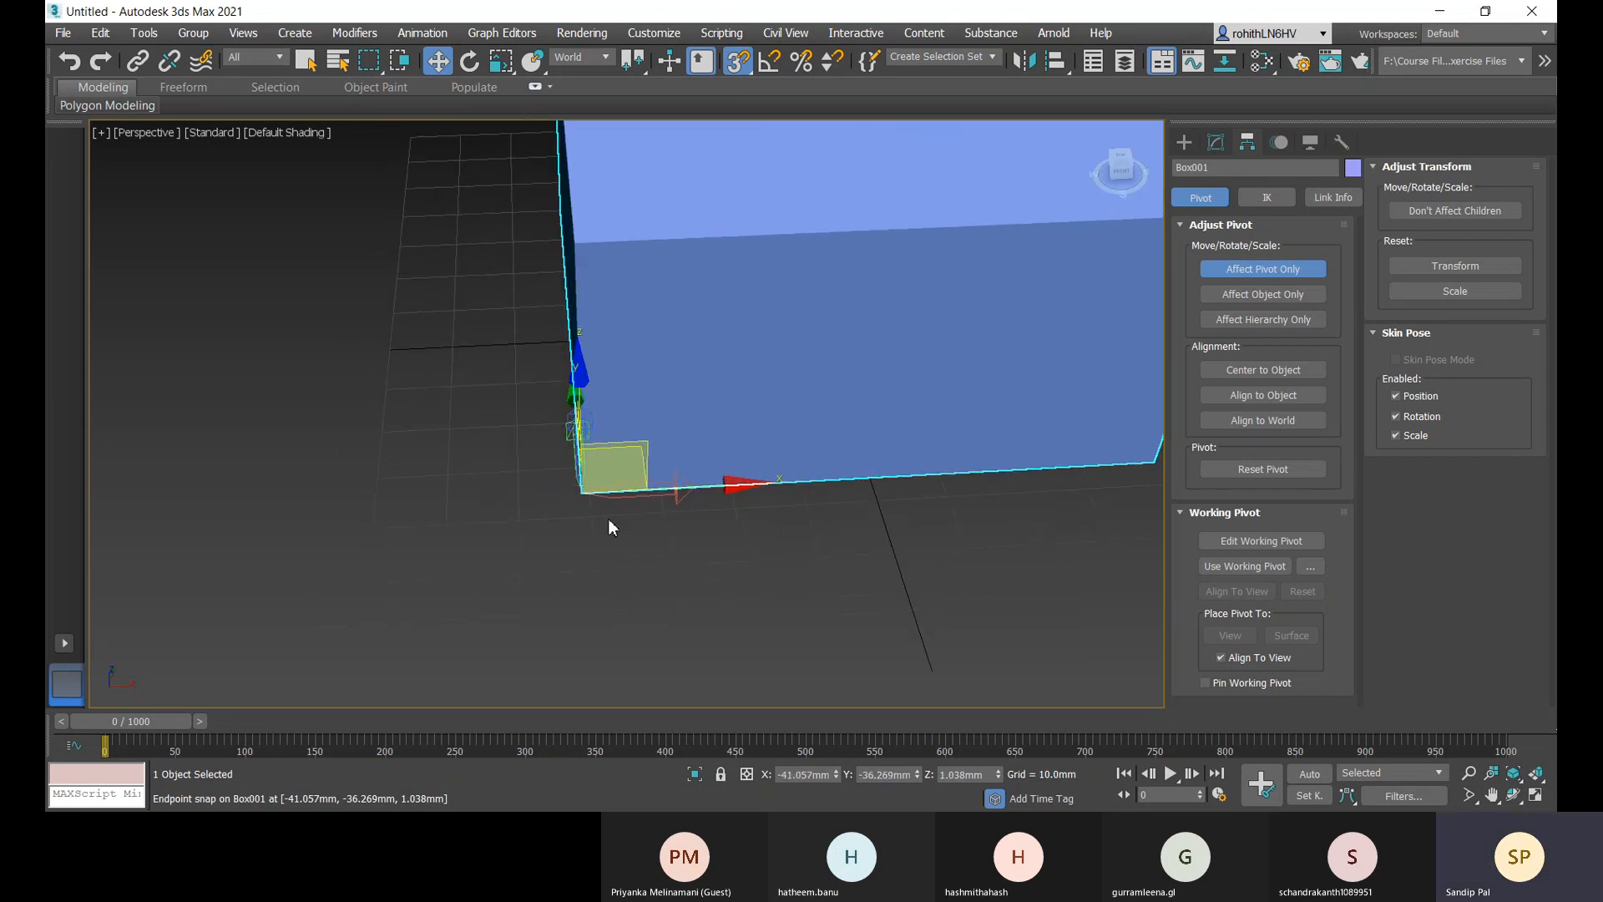
click(1260, 423)
click(1185, 146)
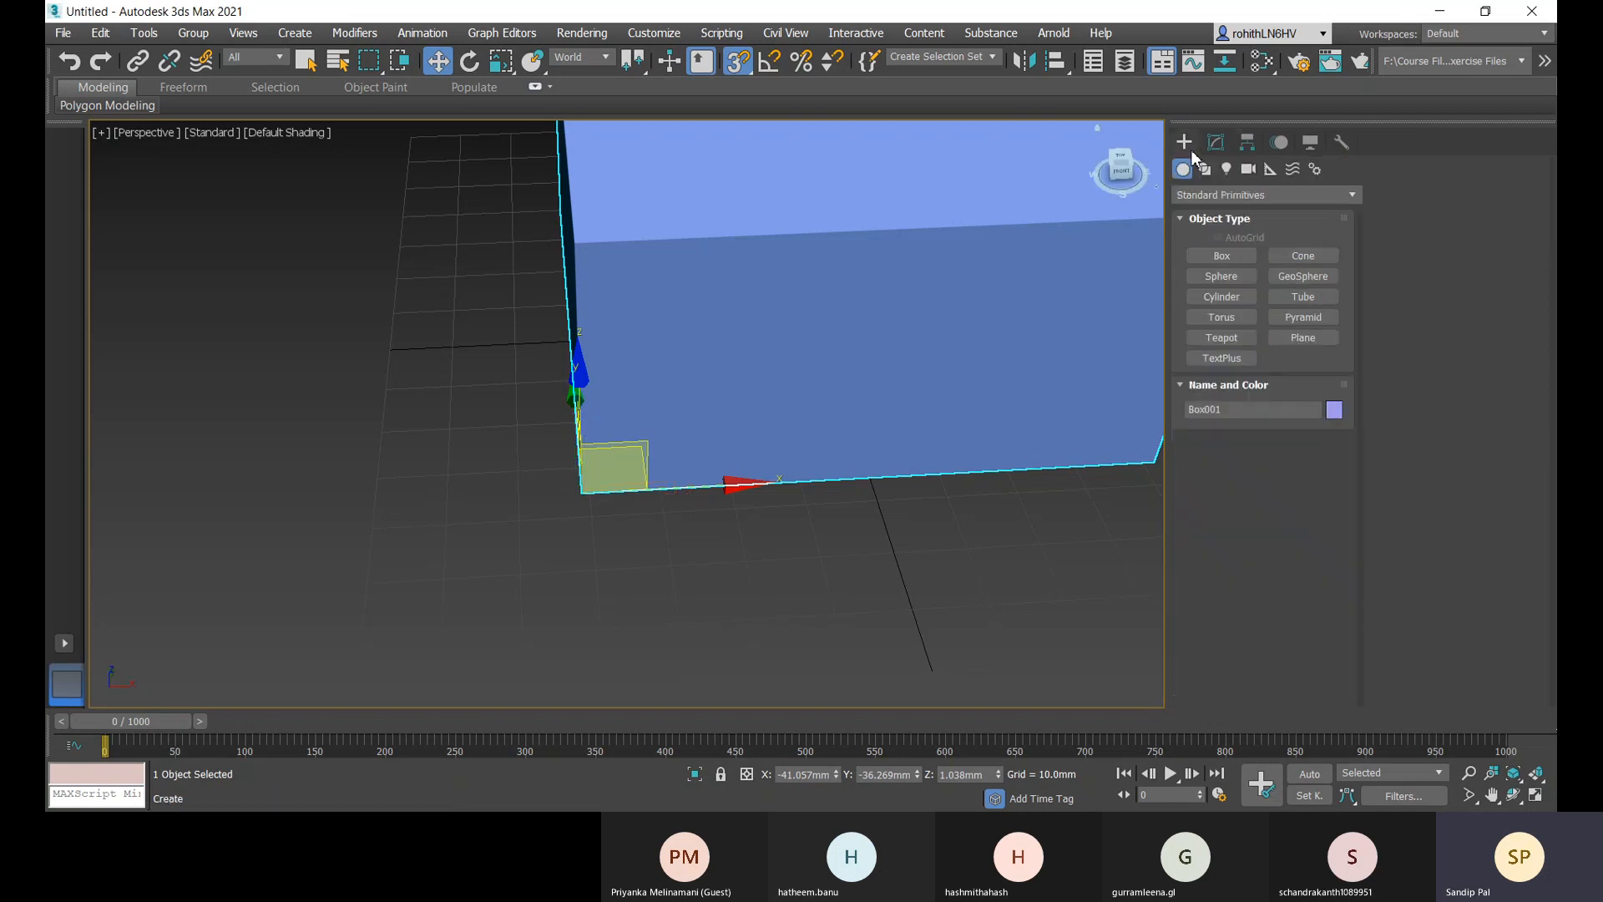
middle_drag(779, 609, 537, 634)
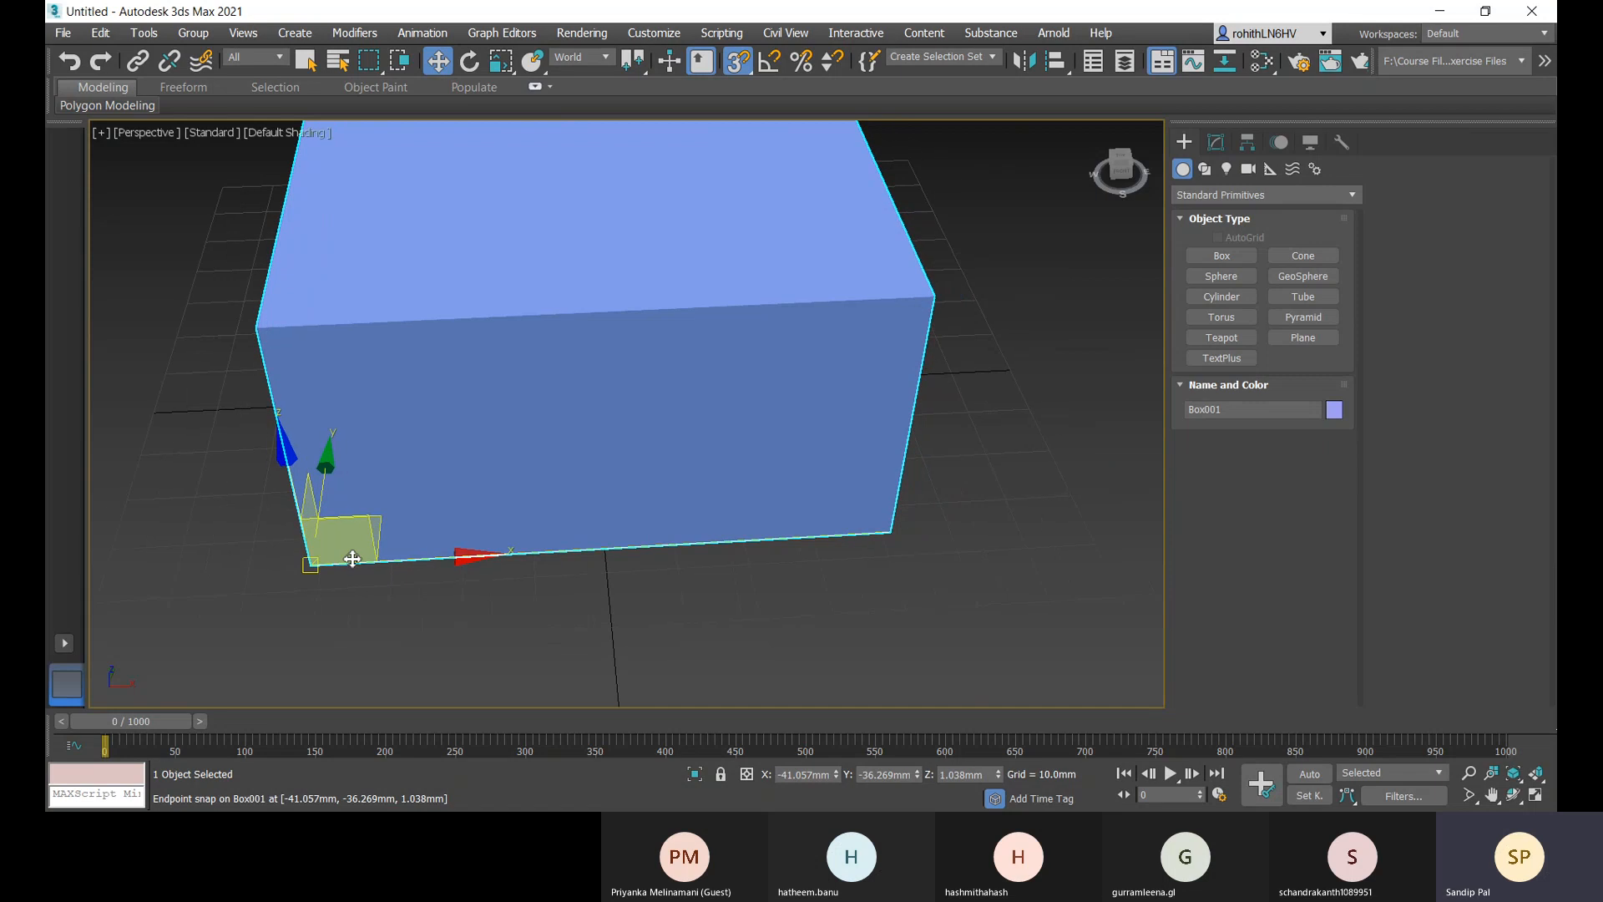
- Place the box's corner pivot at the world origin by setting its X, Y and Z positions to 0 mm
middle_drag(443, 584, 684, 479)
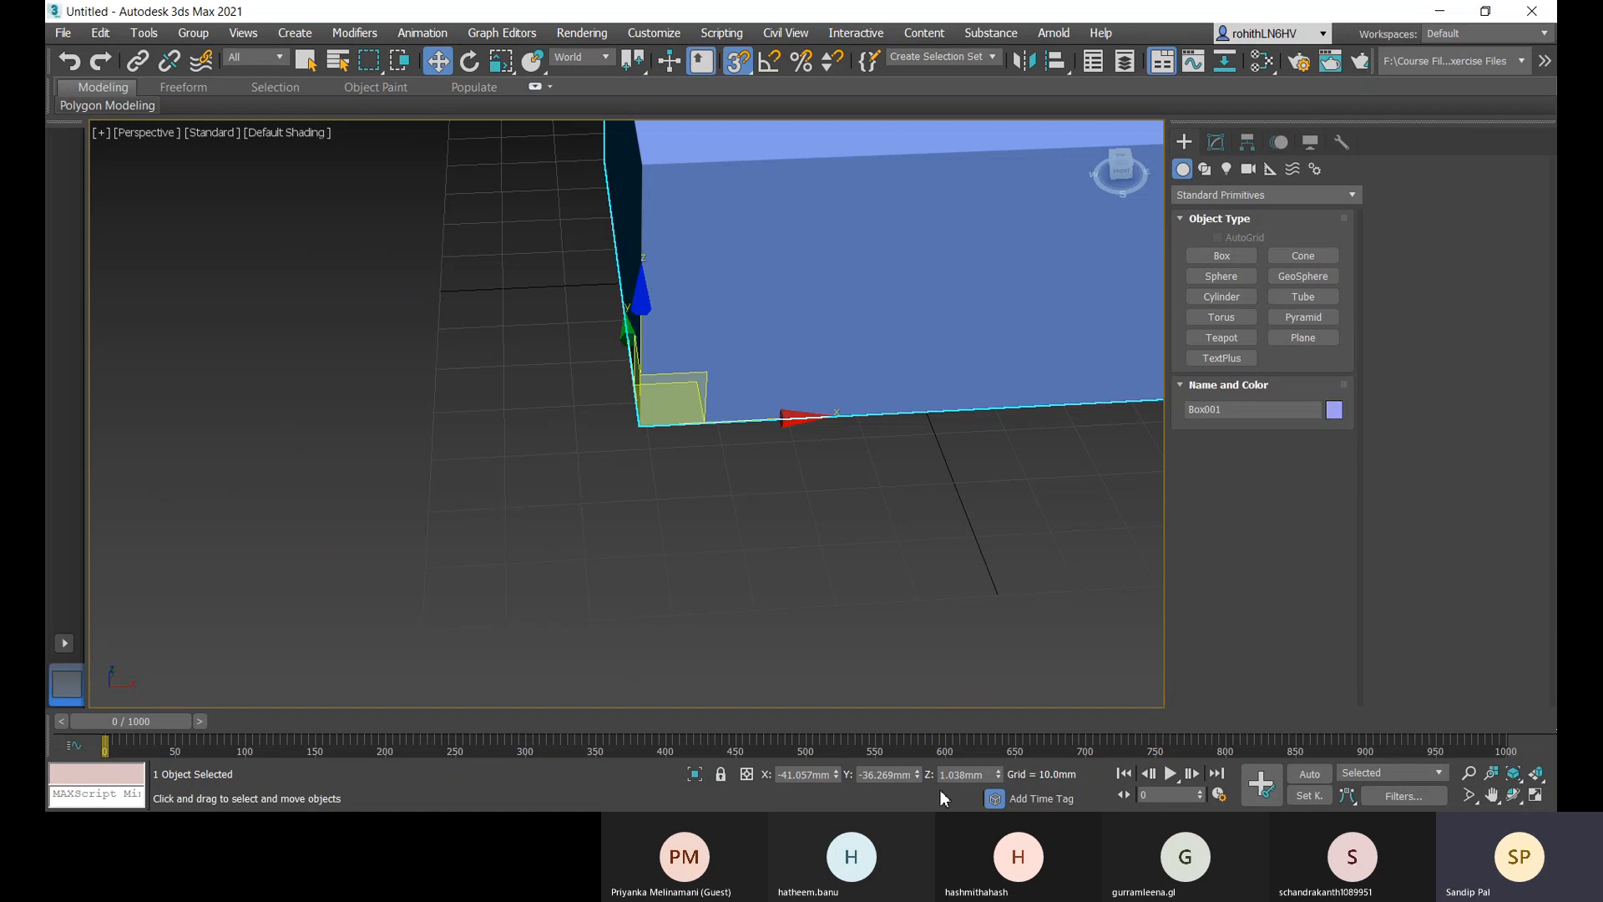
right_click(837, 776)
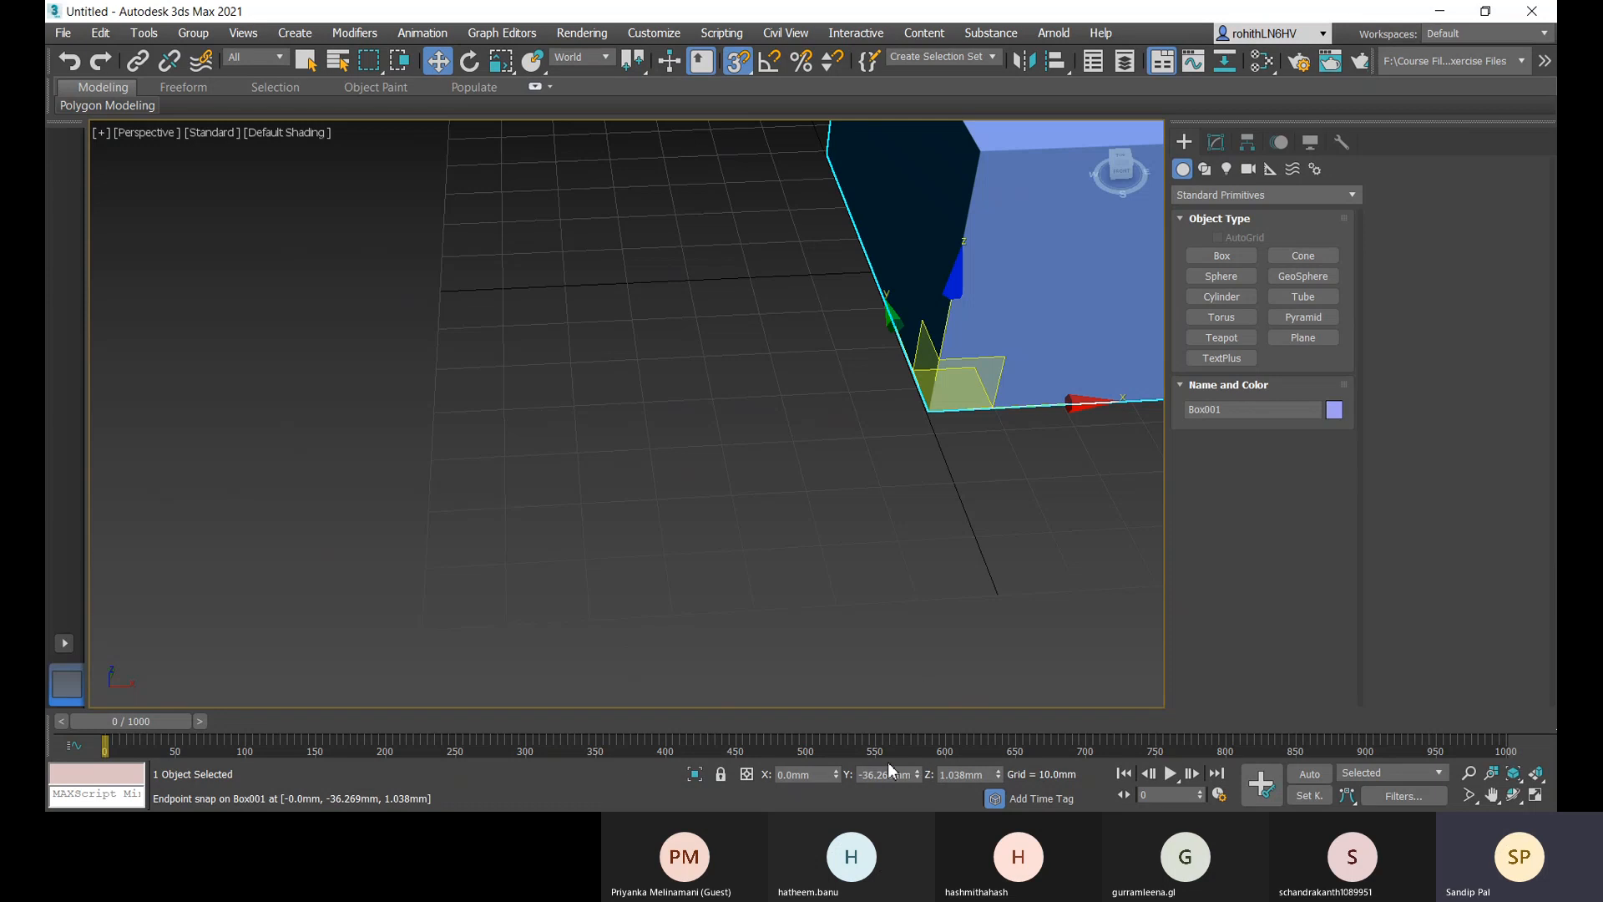
right_click(916, 780)
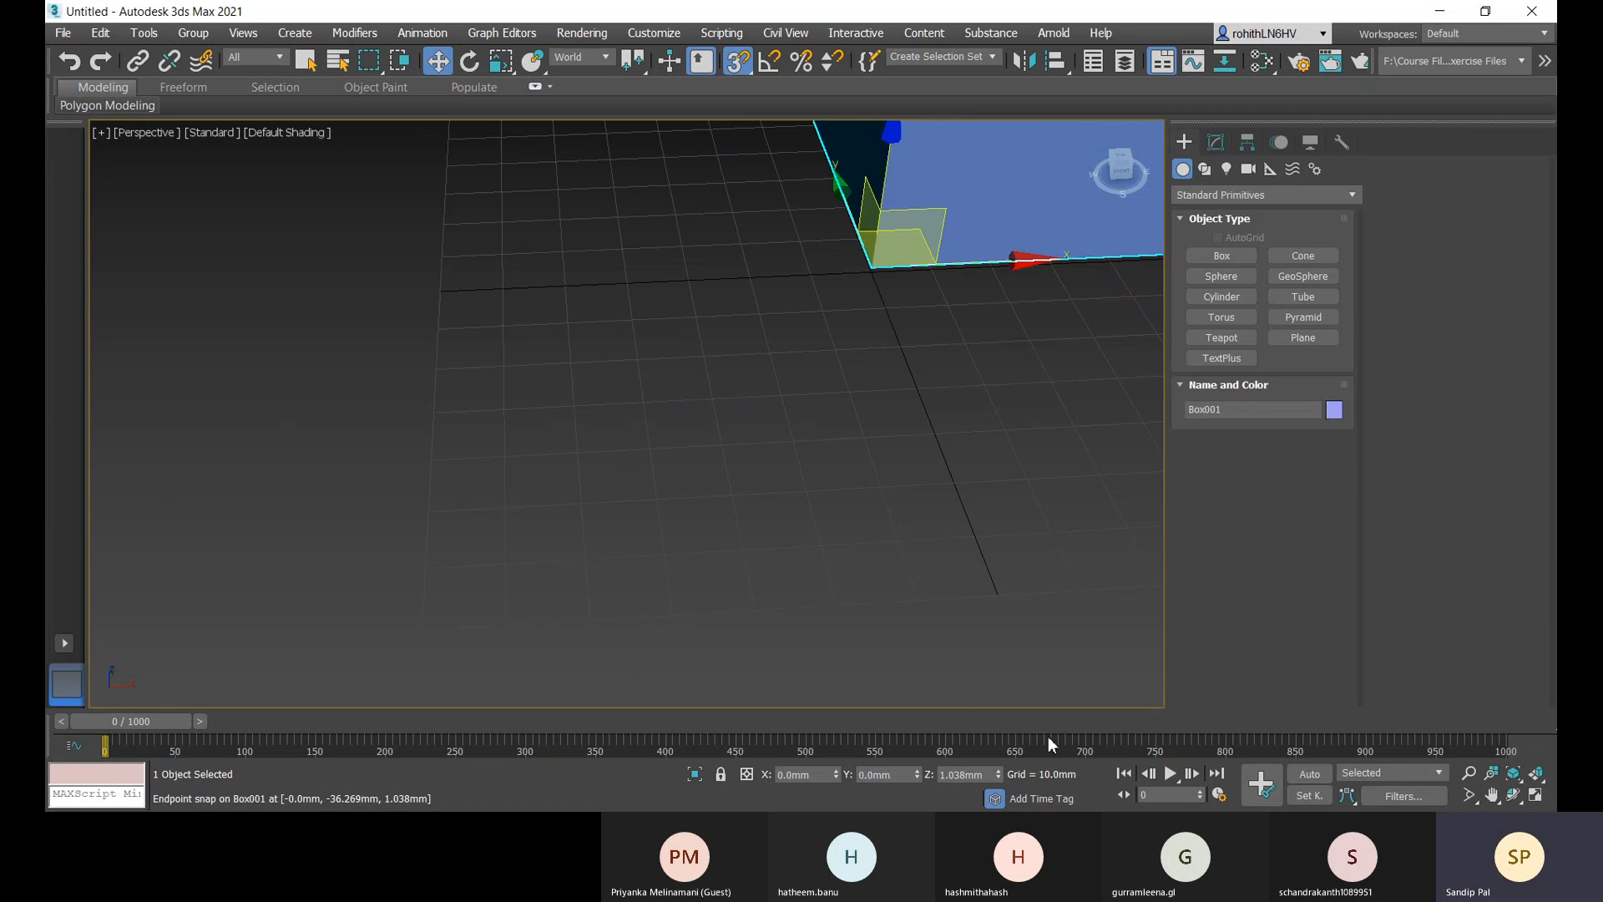
right_click(998, 776)
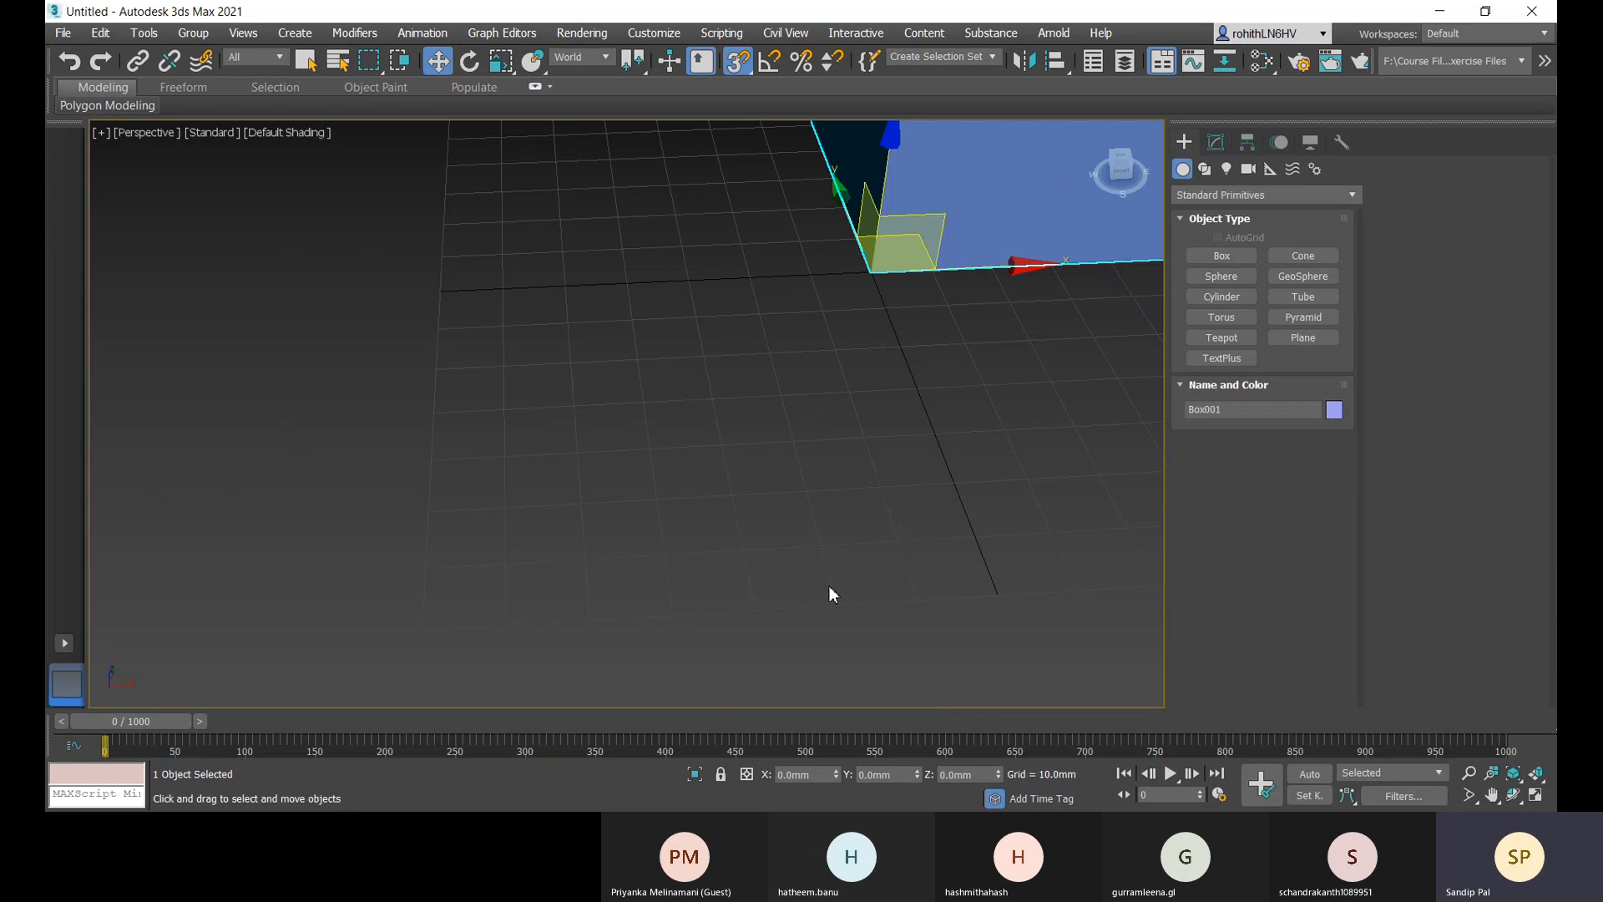
- Reset the box's pivot to its default location and return to the object creation tools
middle_drag(829, 584, 615, 667)
alt+middle_drag(725, 595, 664, 727)
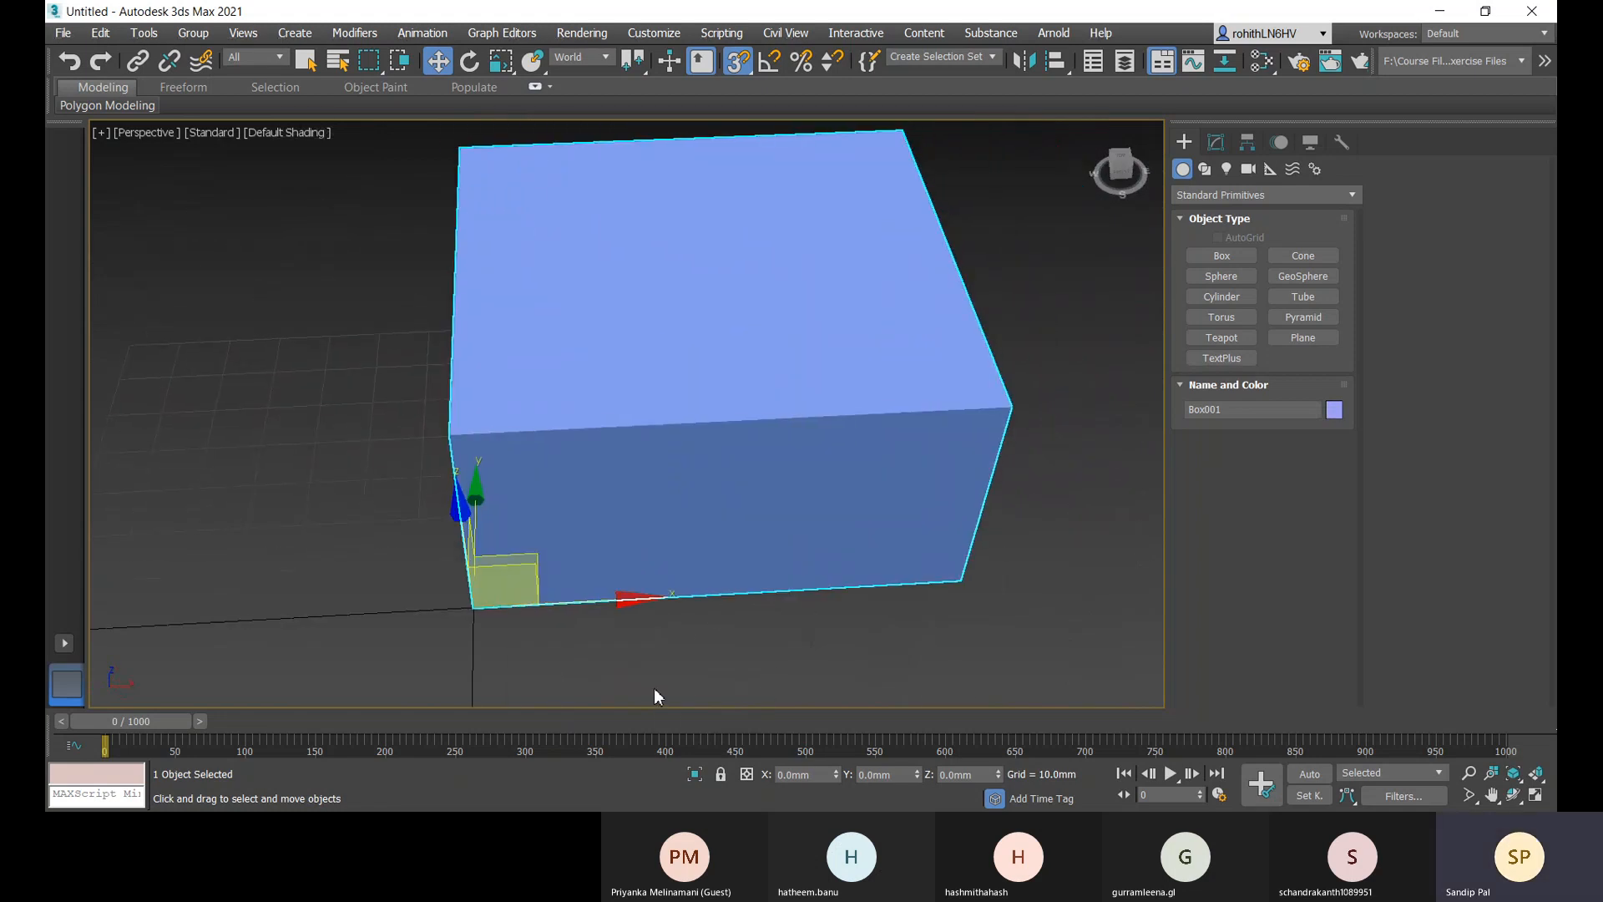
middle_drag(1034, 554, 1032, 568)
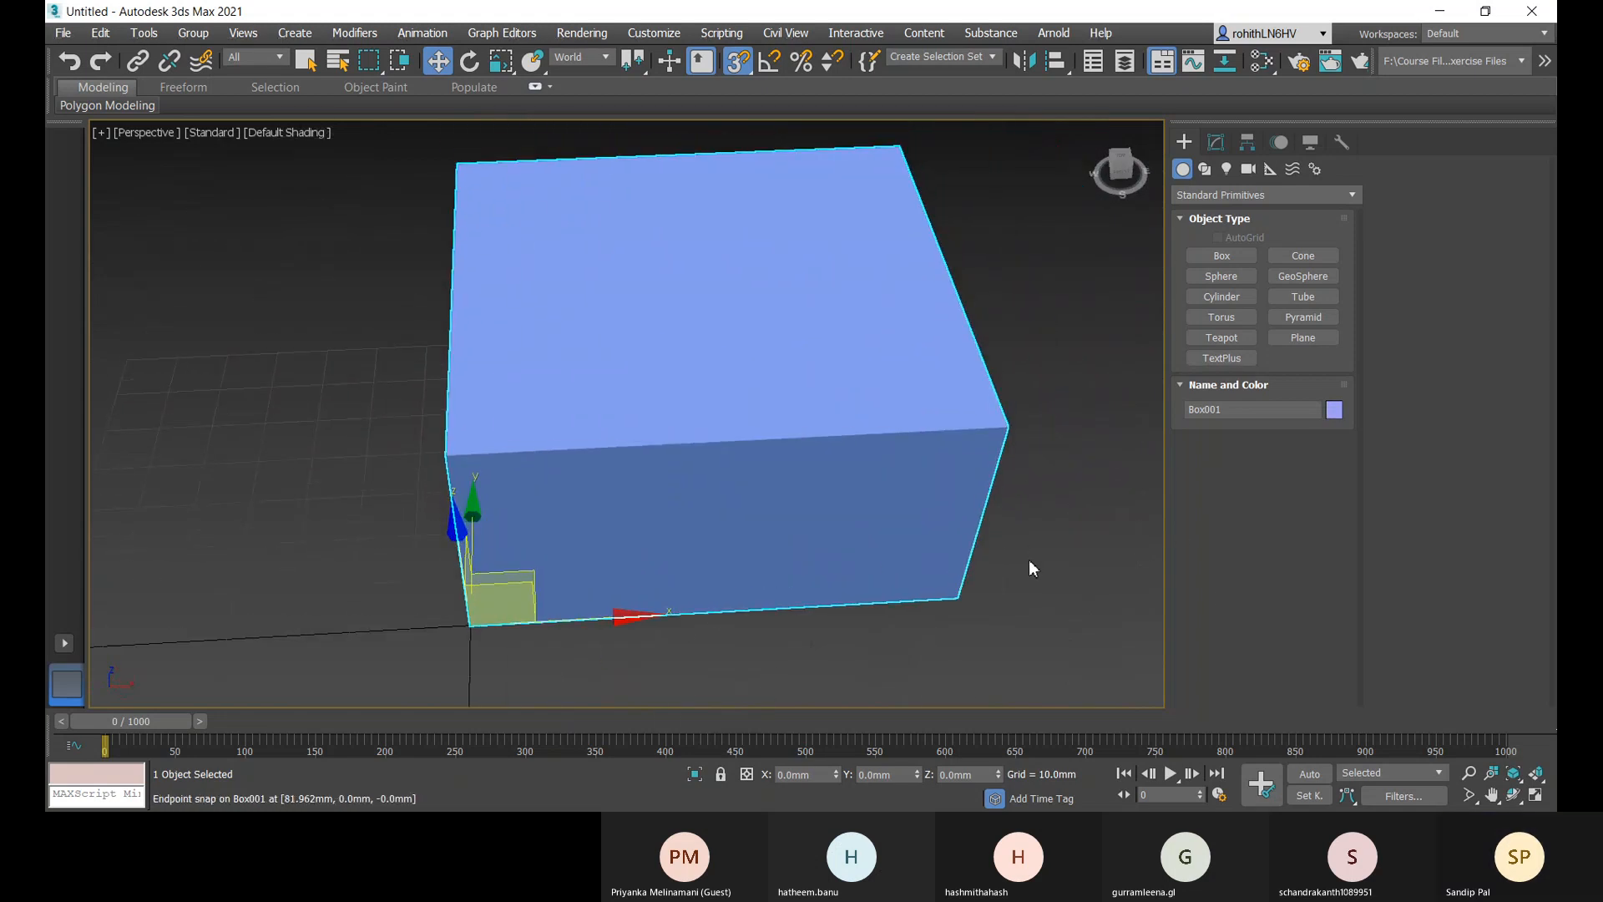
click(1247, 144)
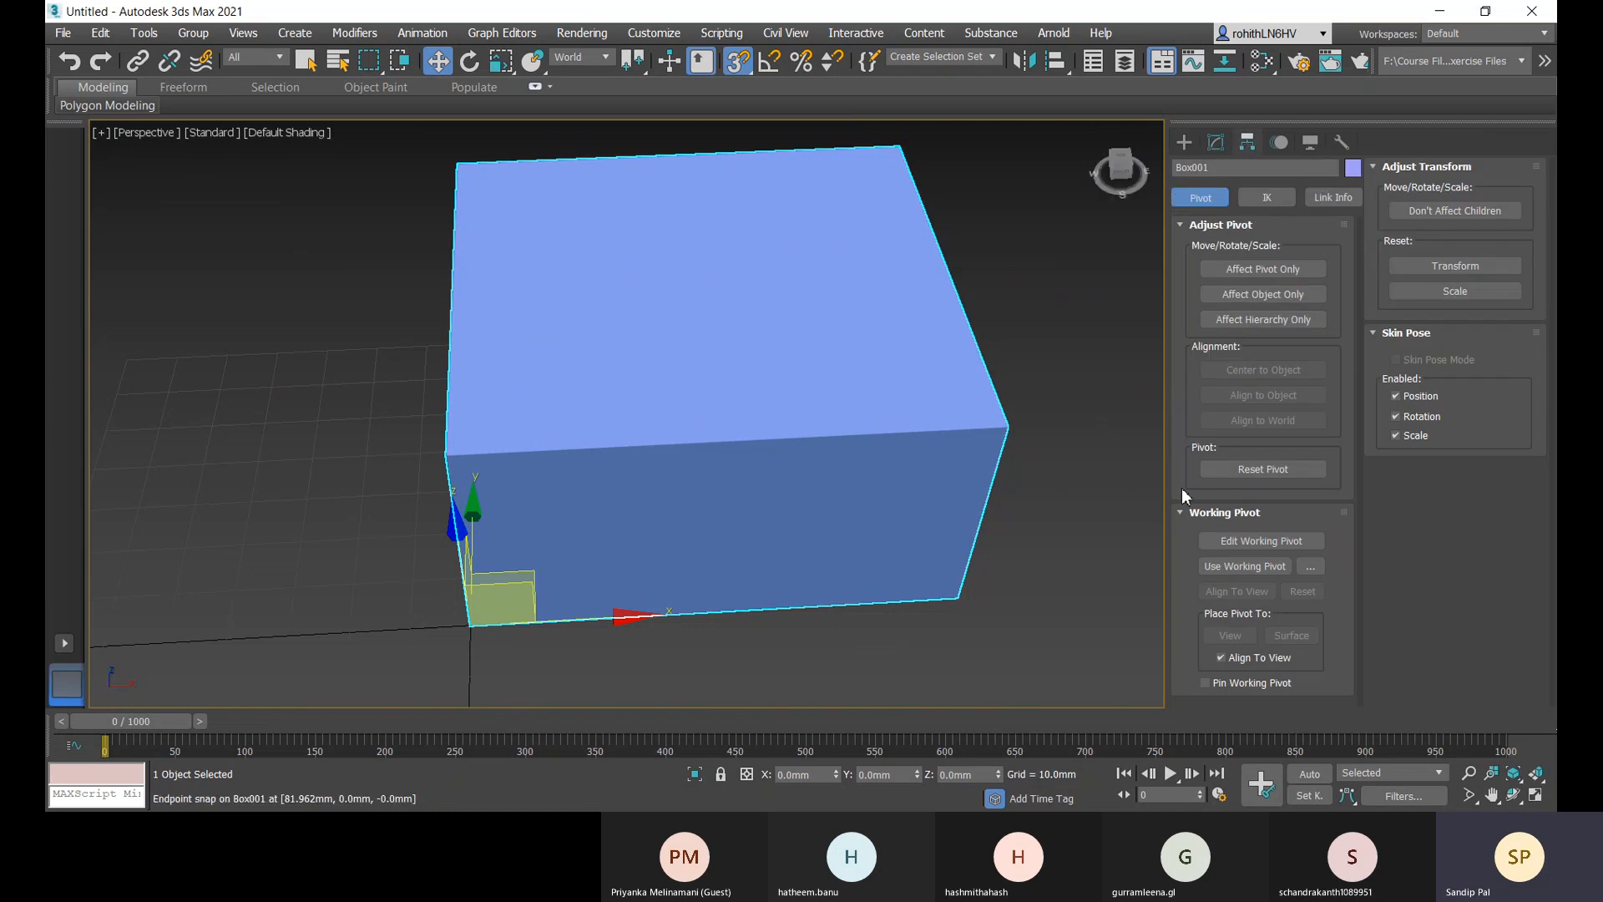
click(1241, 469)
click(1240, 468)
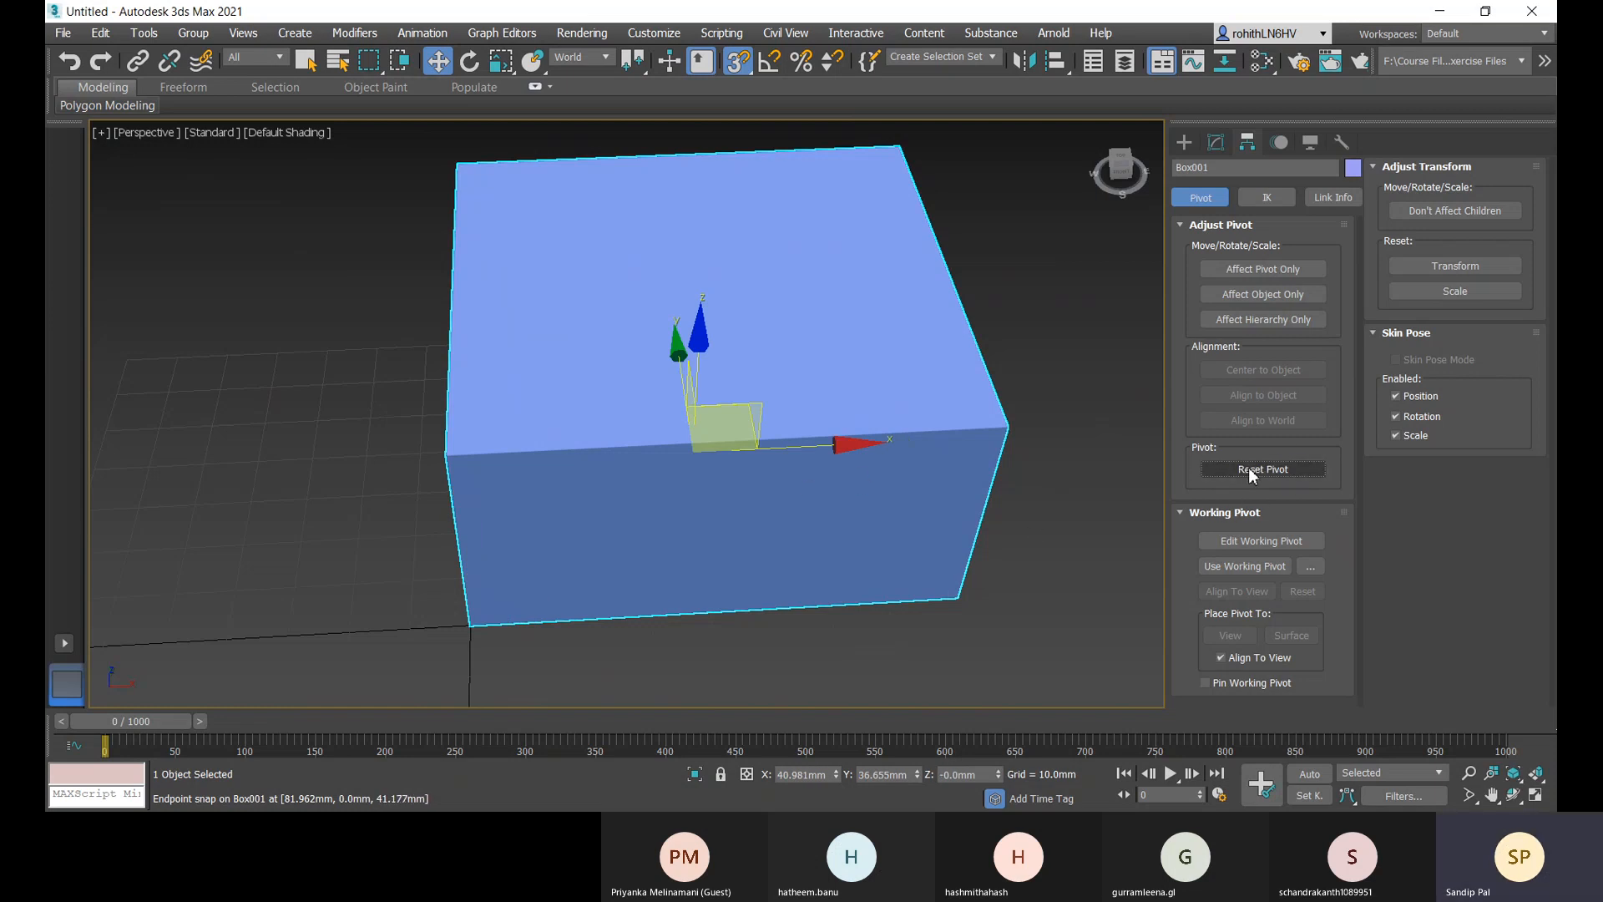
click(1183, 142)
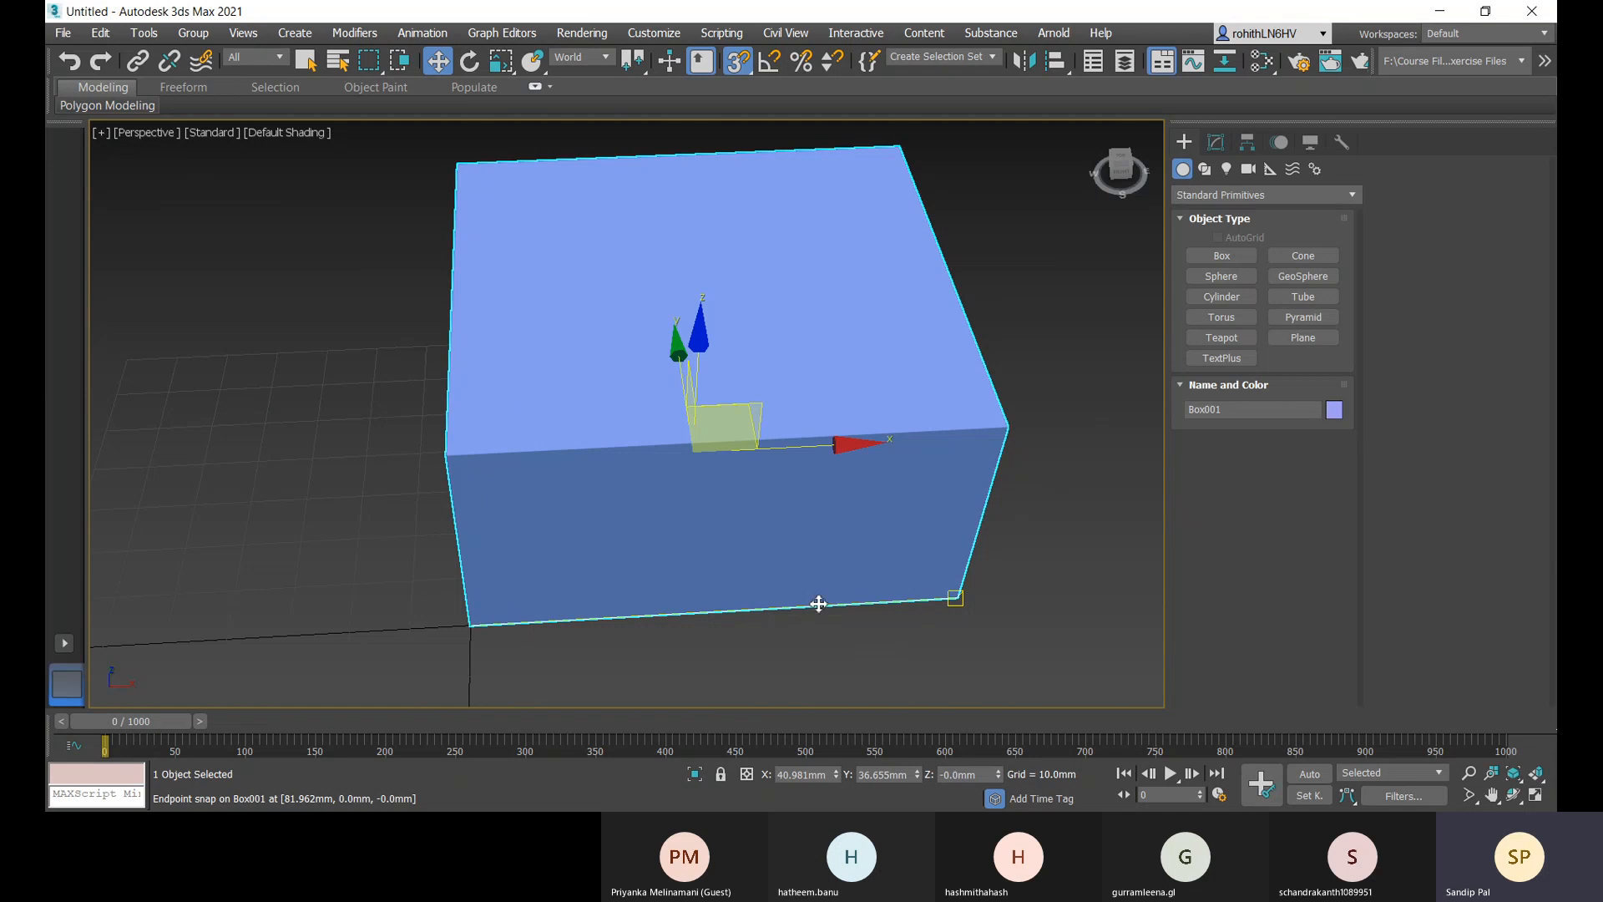
- Rotate the box freehand by about 5 degrees around X and reset the X rotation to 0
alt+middle_drag(848, 591, 465, 629)
scroll(744, 615, down, 3)
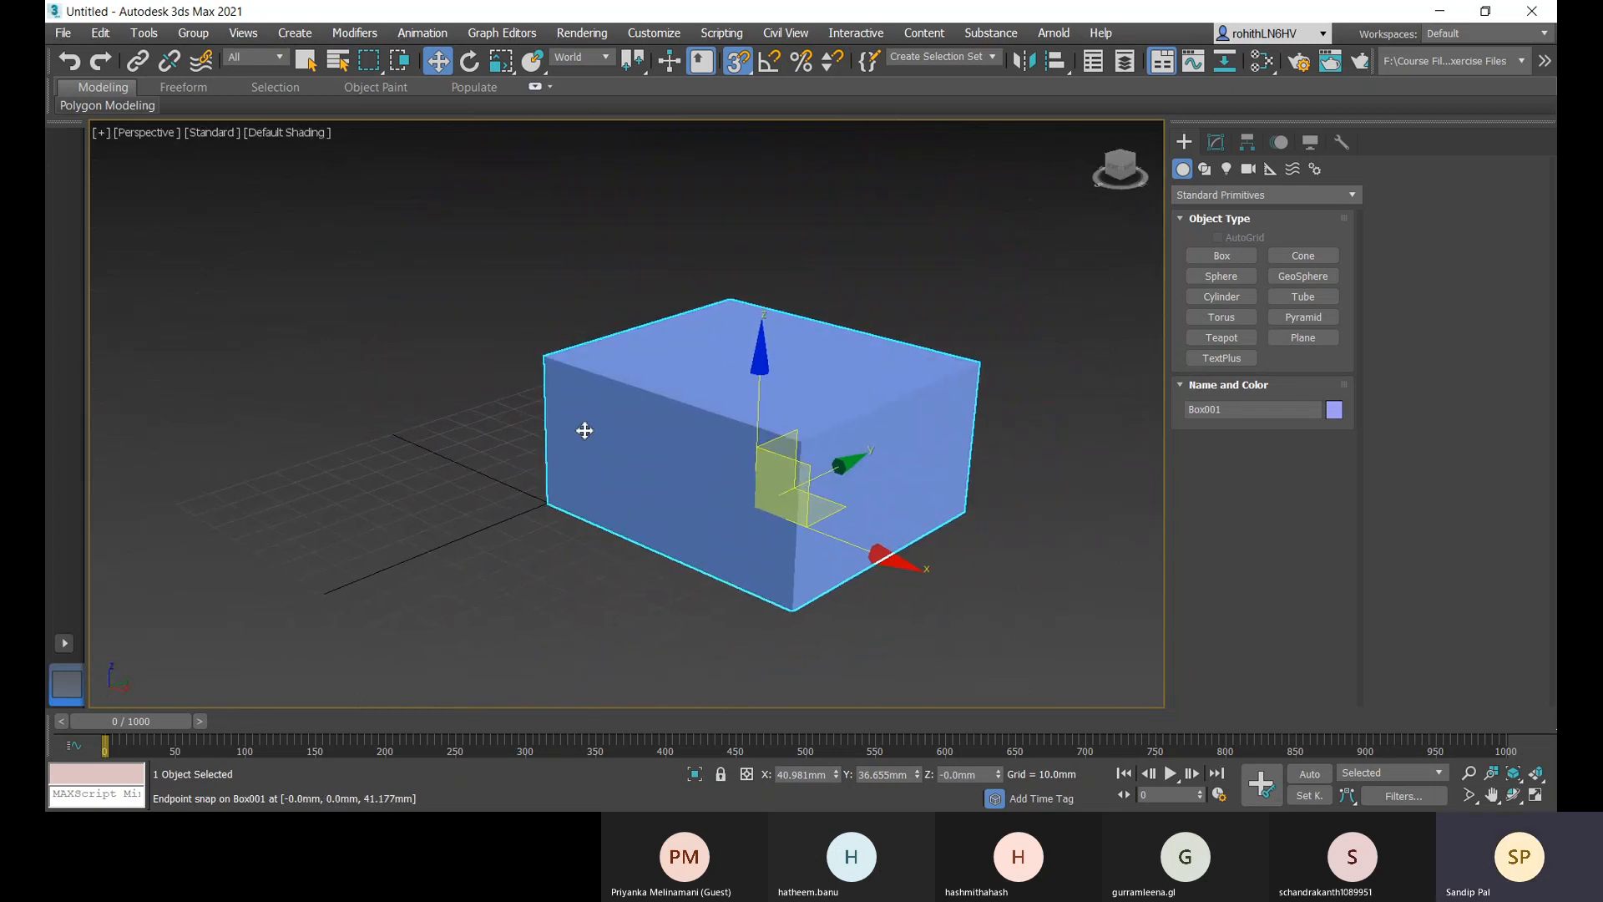
key(e)
middle_drag(662, 448, 733, 458)
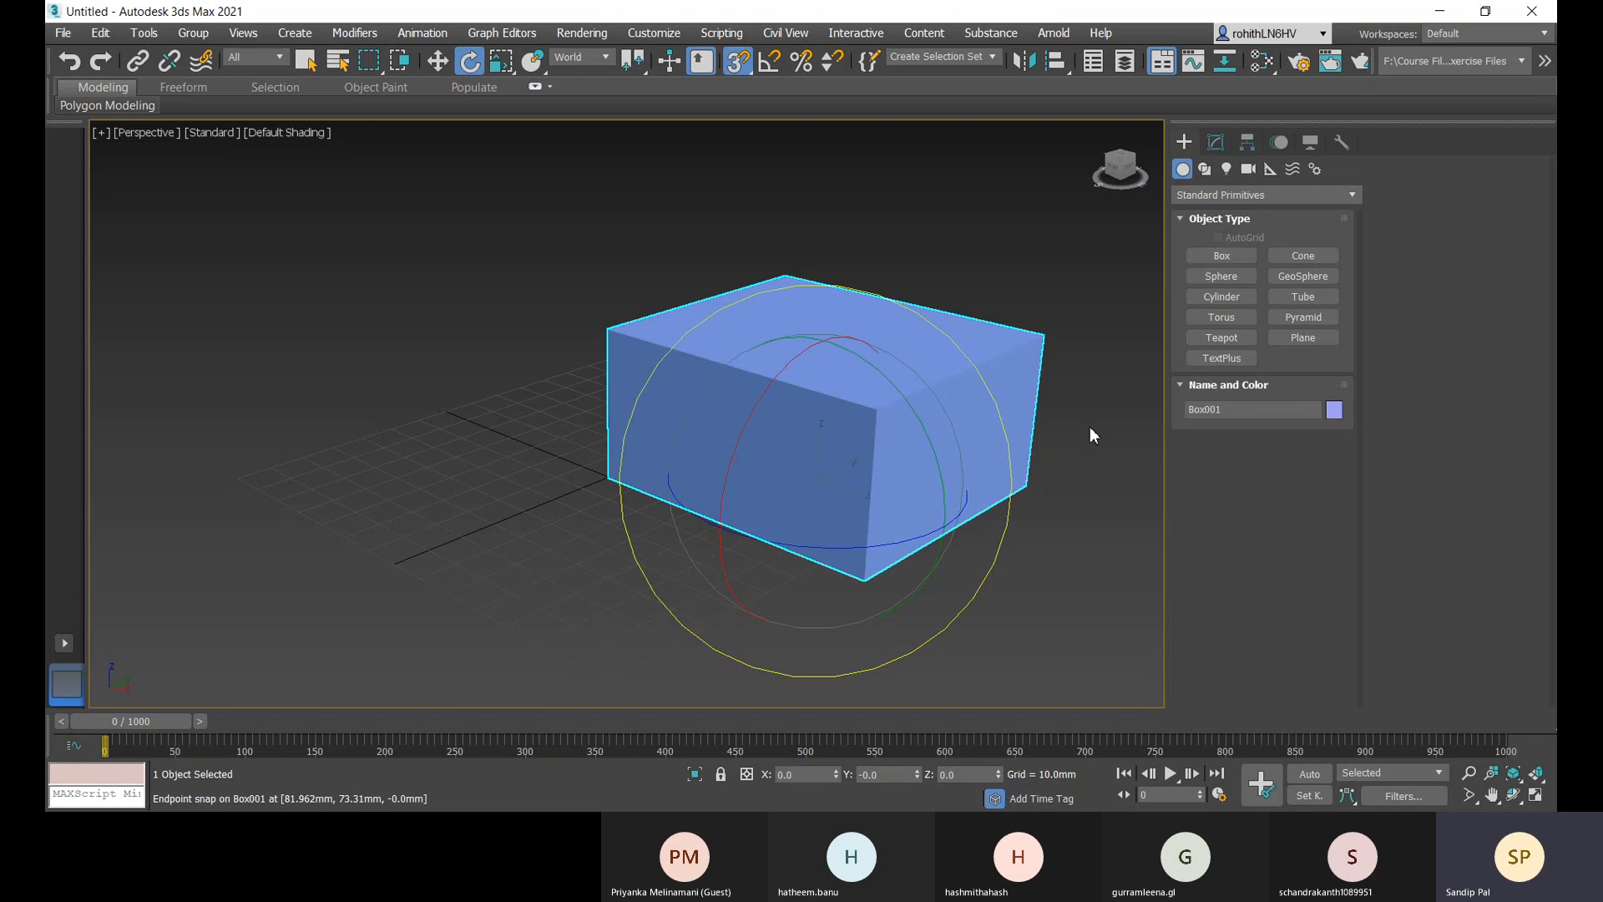
drag(763, 401, 789, 467)
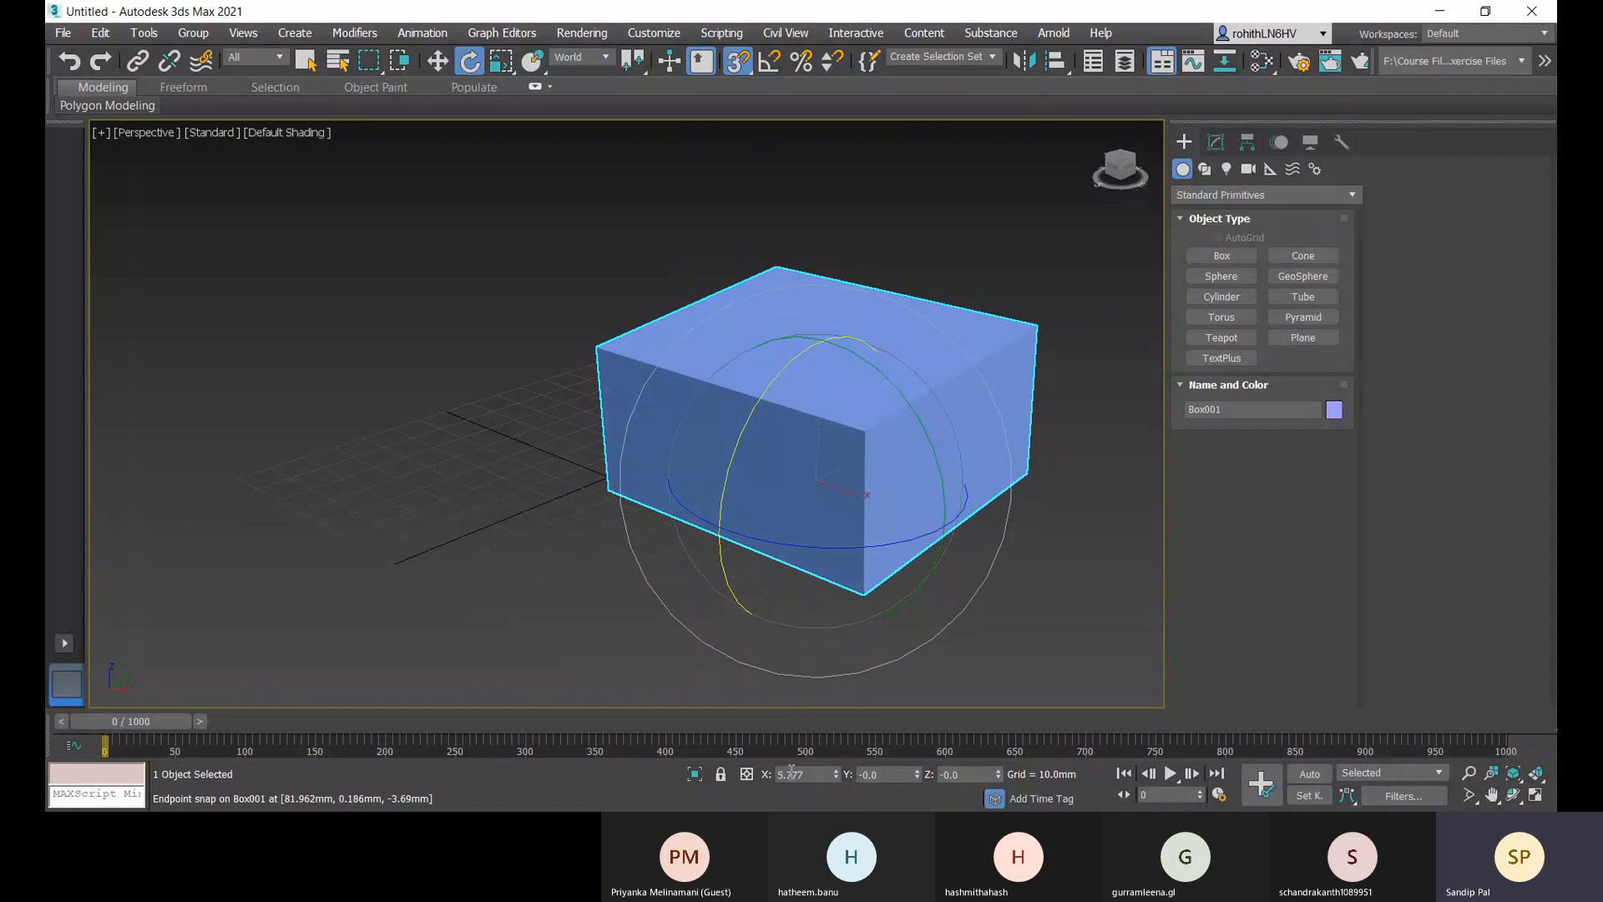
right_click(835, 775)
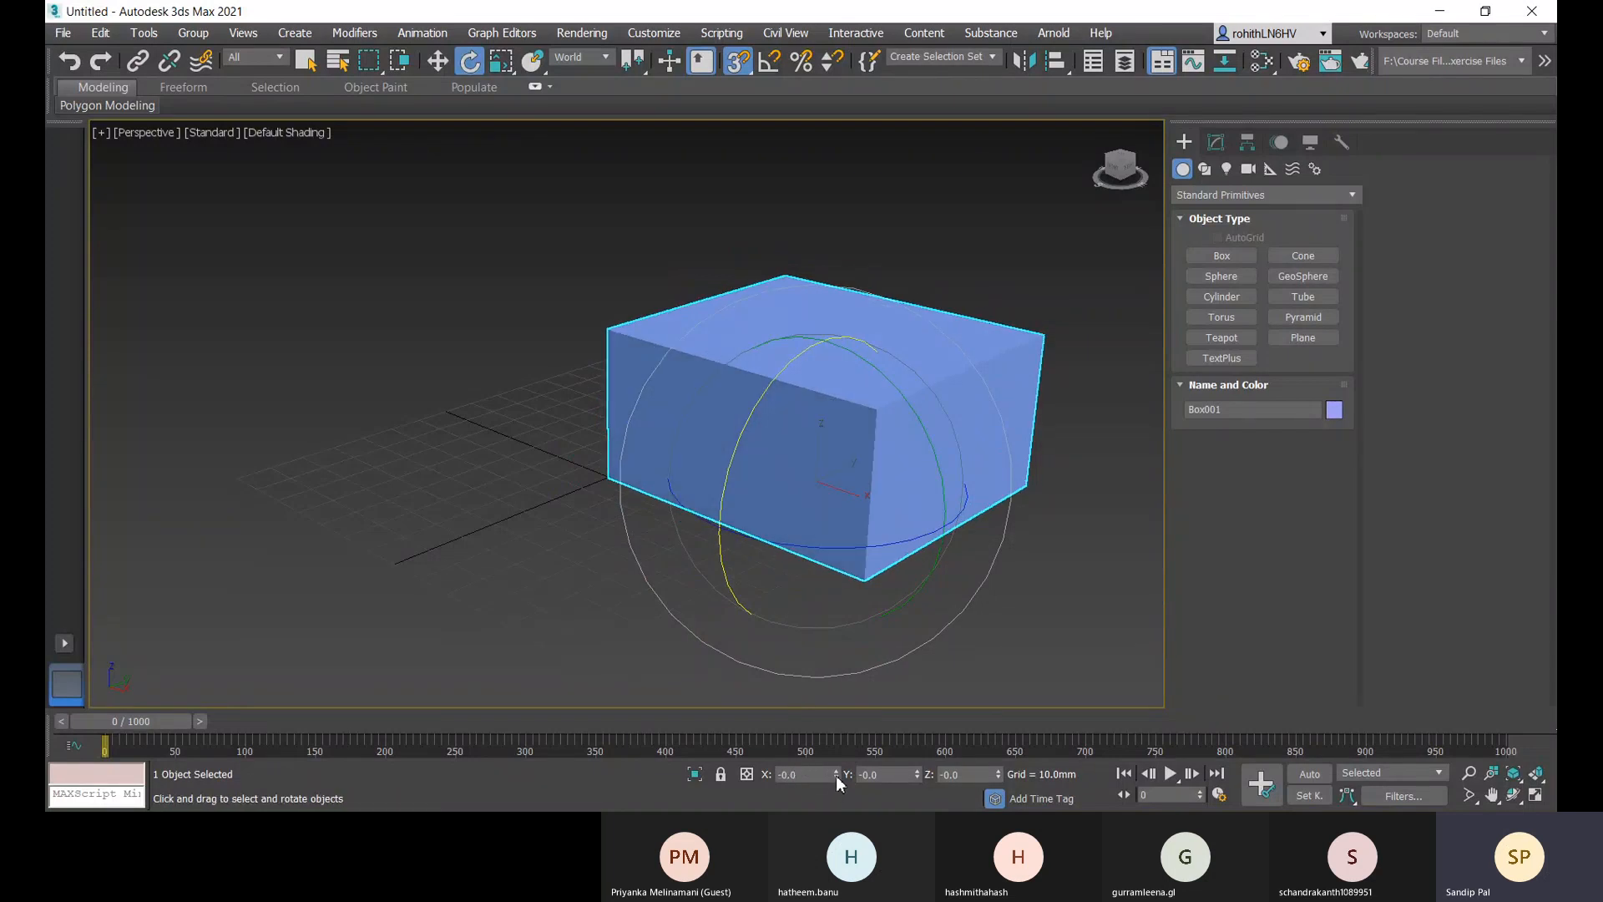
- Set the box's X rotation to exactly 45 degrees
click(793, 774)
key(Return)
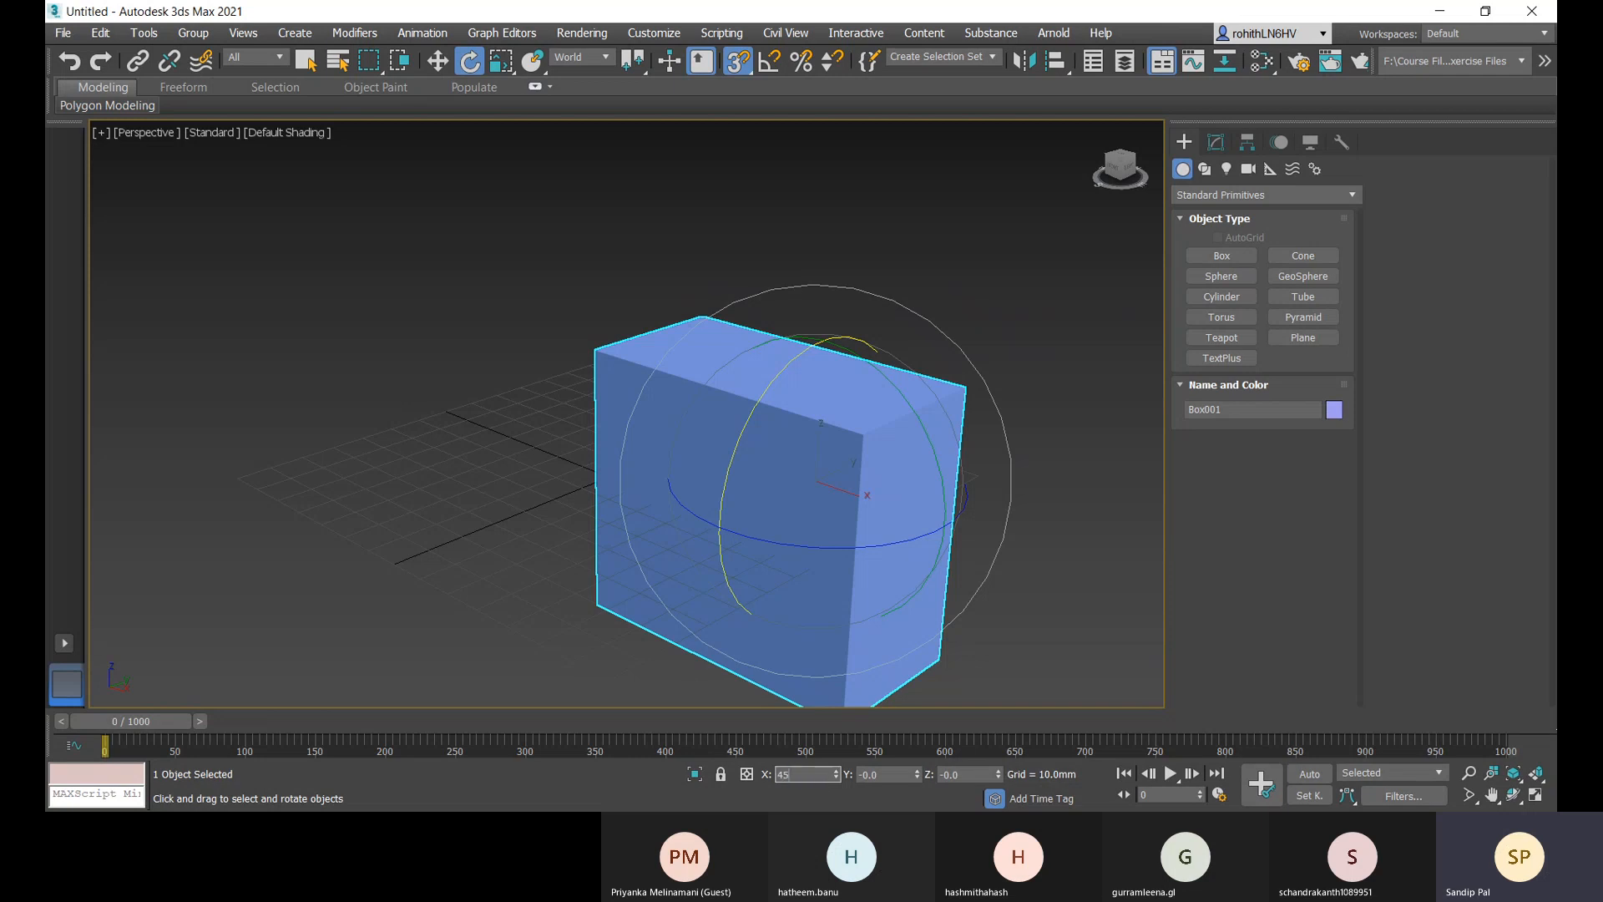
text(45)
key(Return)
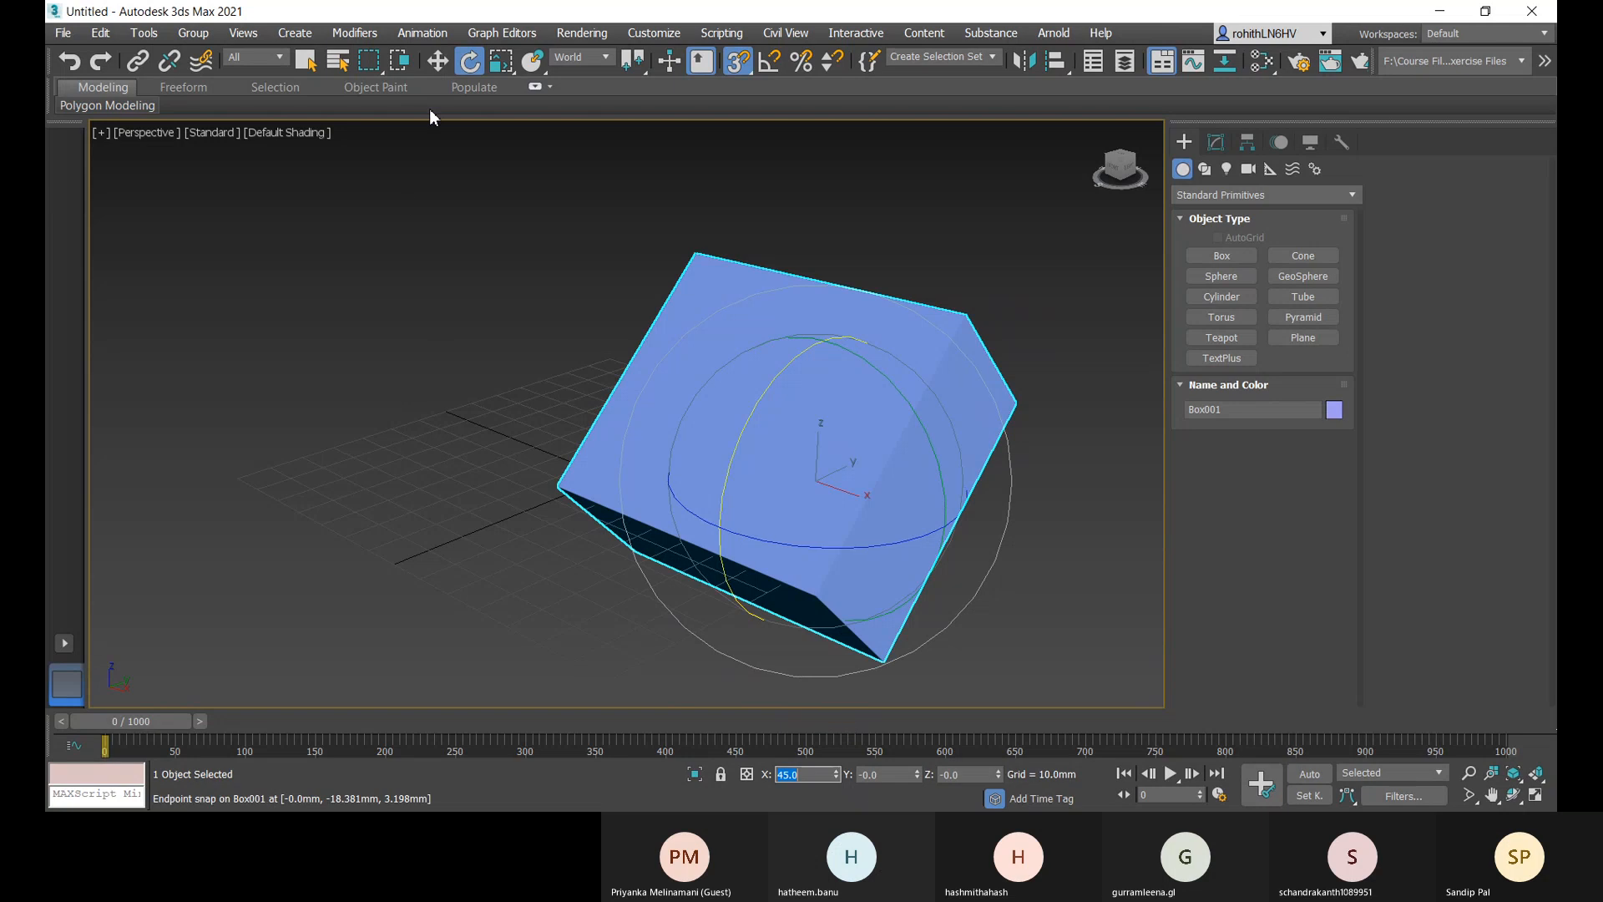
- Scale the box uniformly to about 96%, and reduce its X scale to about 42% and Y scale to about 80%
click(503, 67)
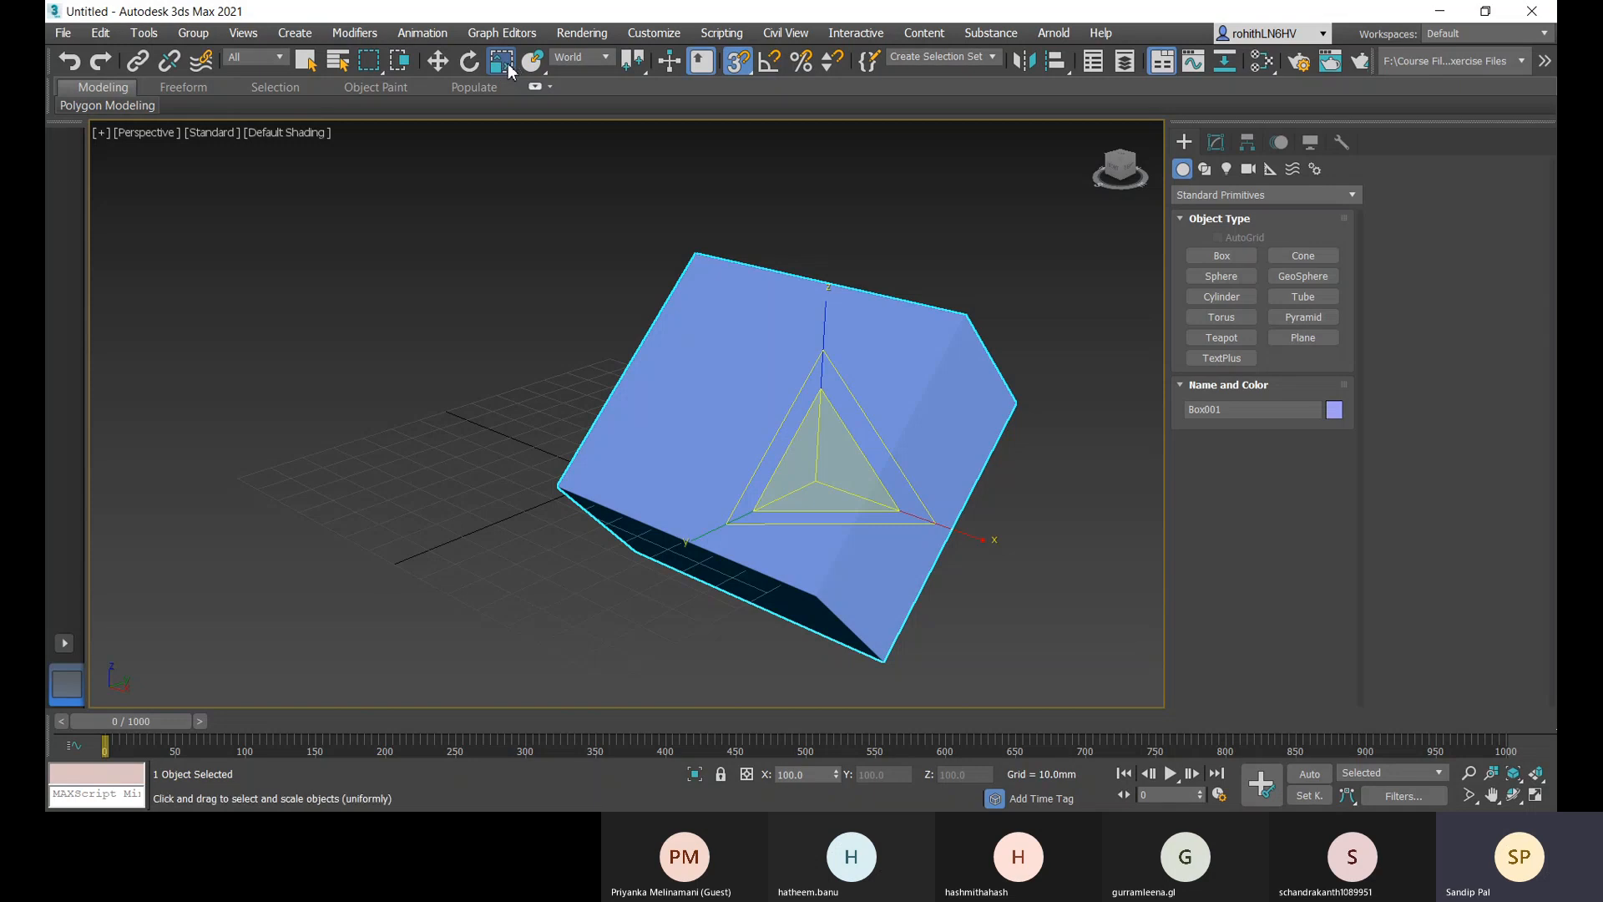
mouse_move(507, 72)
mouse_down()
mouse_move(505, 153)
mouse_move(505, 104)
mouse_up()
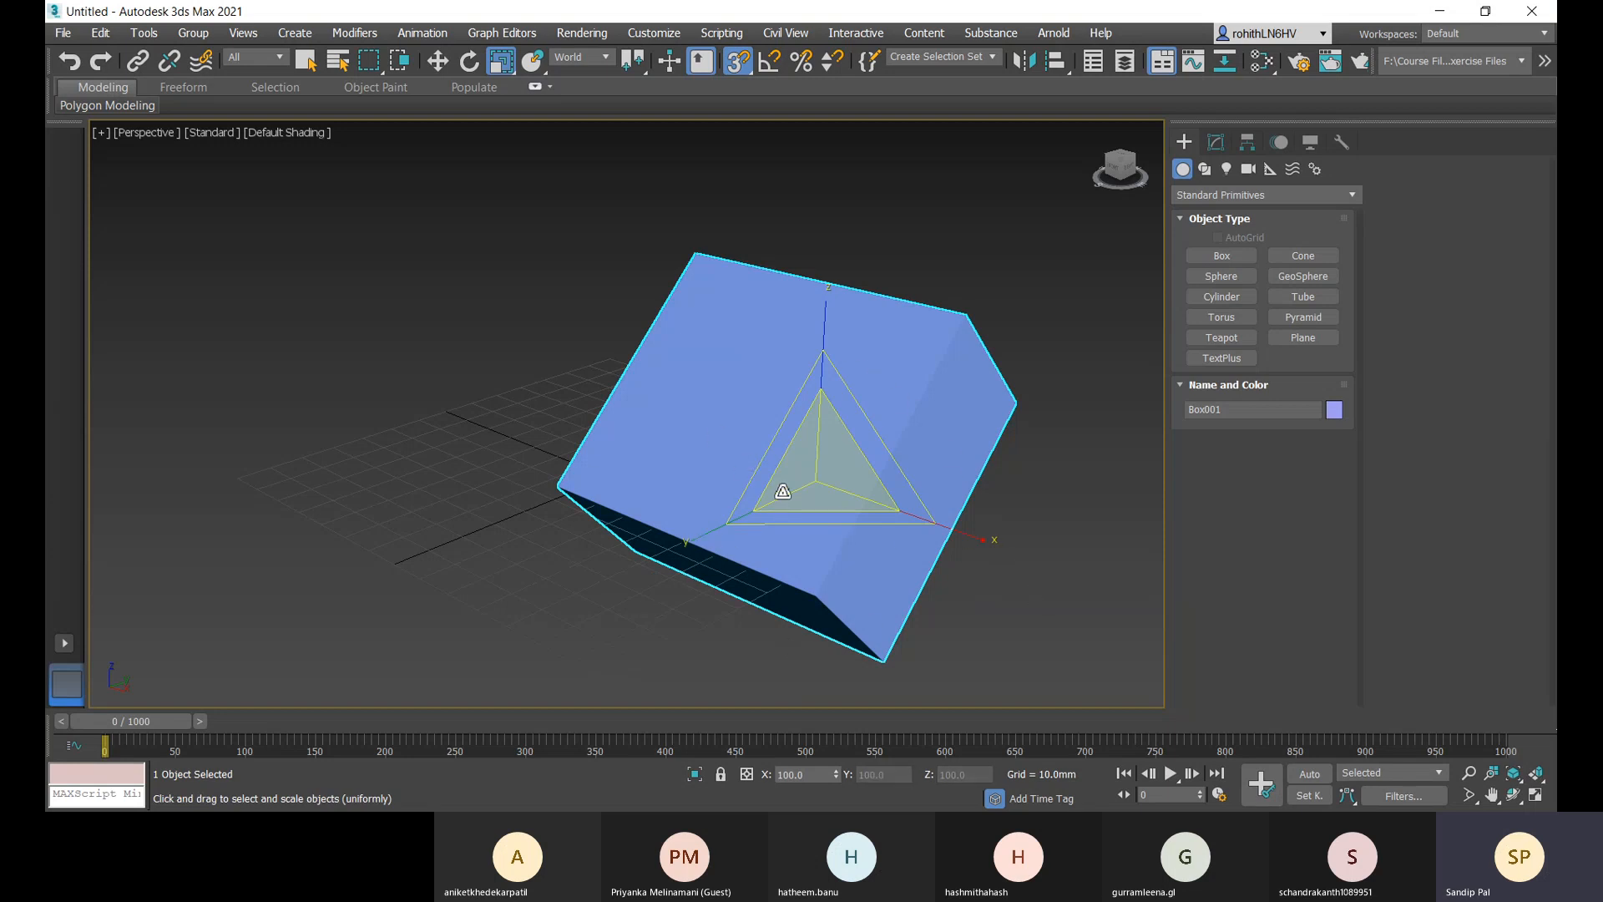
drag(838, 499, 814, 475)
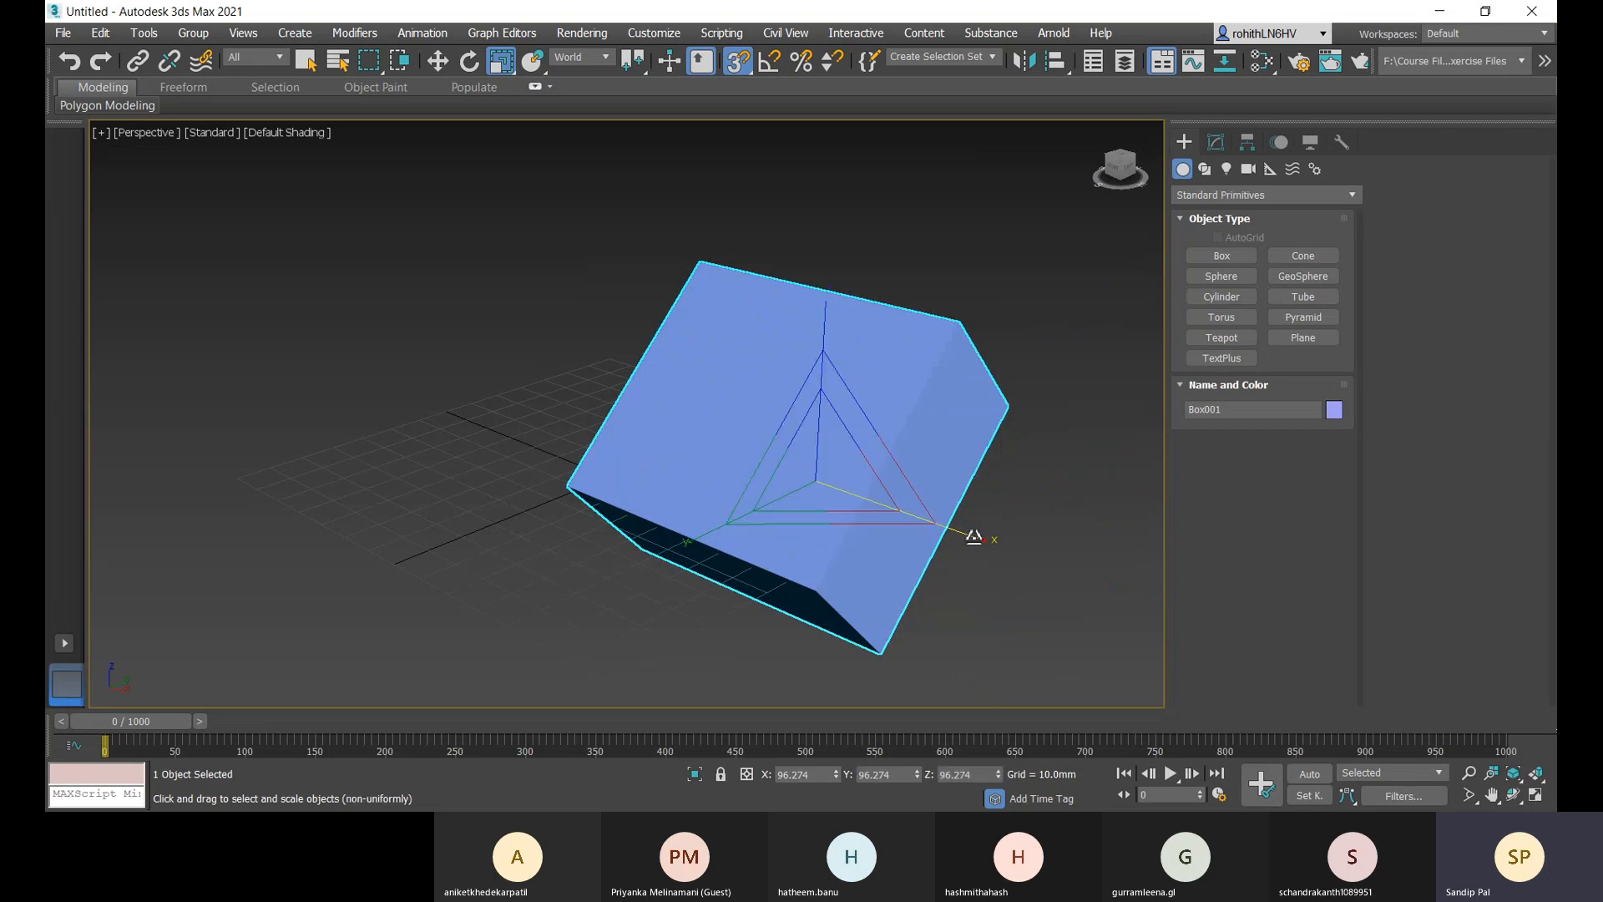
drag(974, 535, 911, 547)
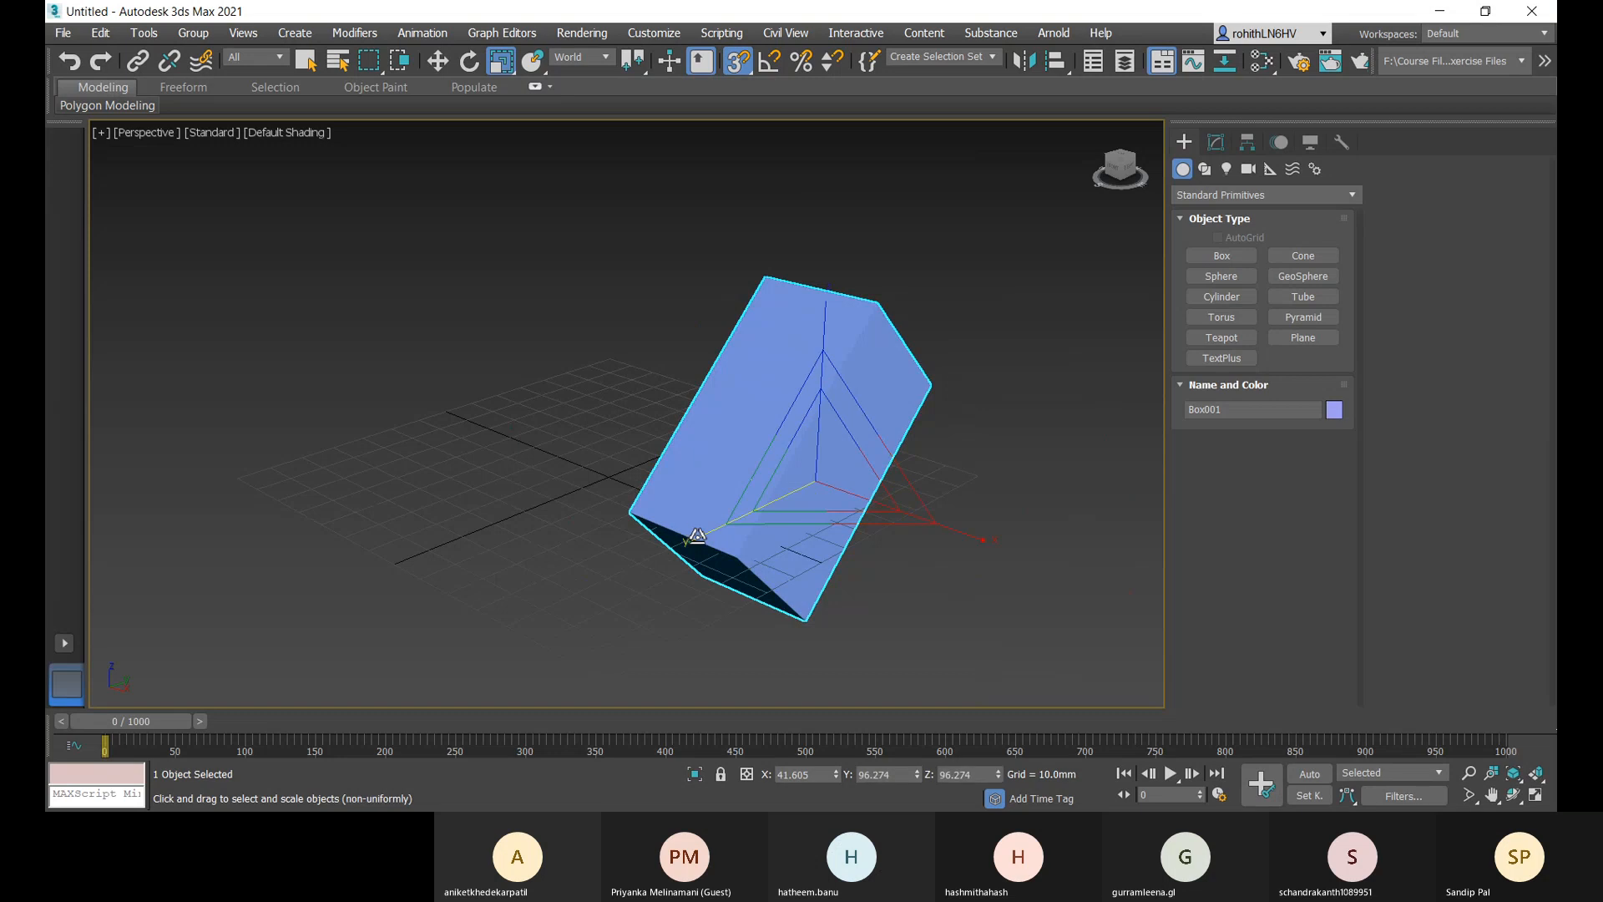
drag(694, 541, 709, 465)
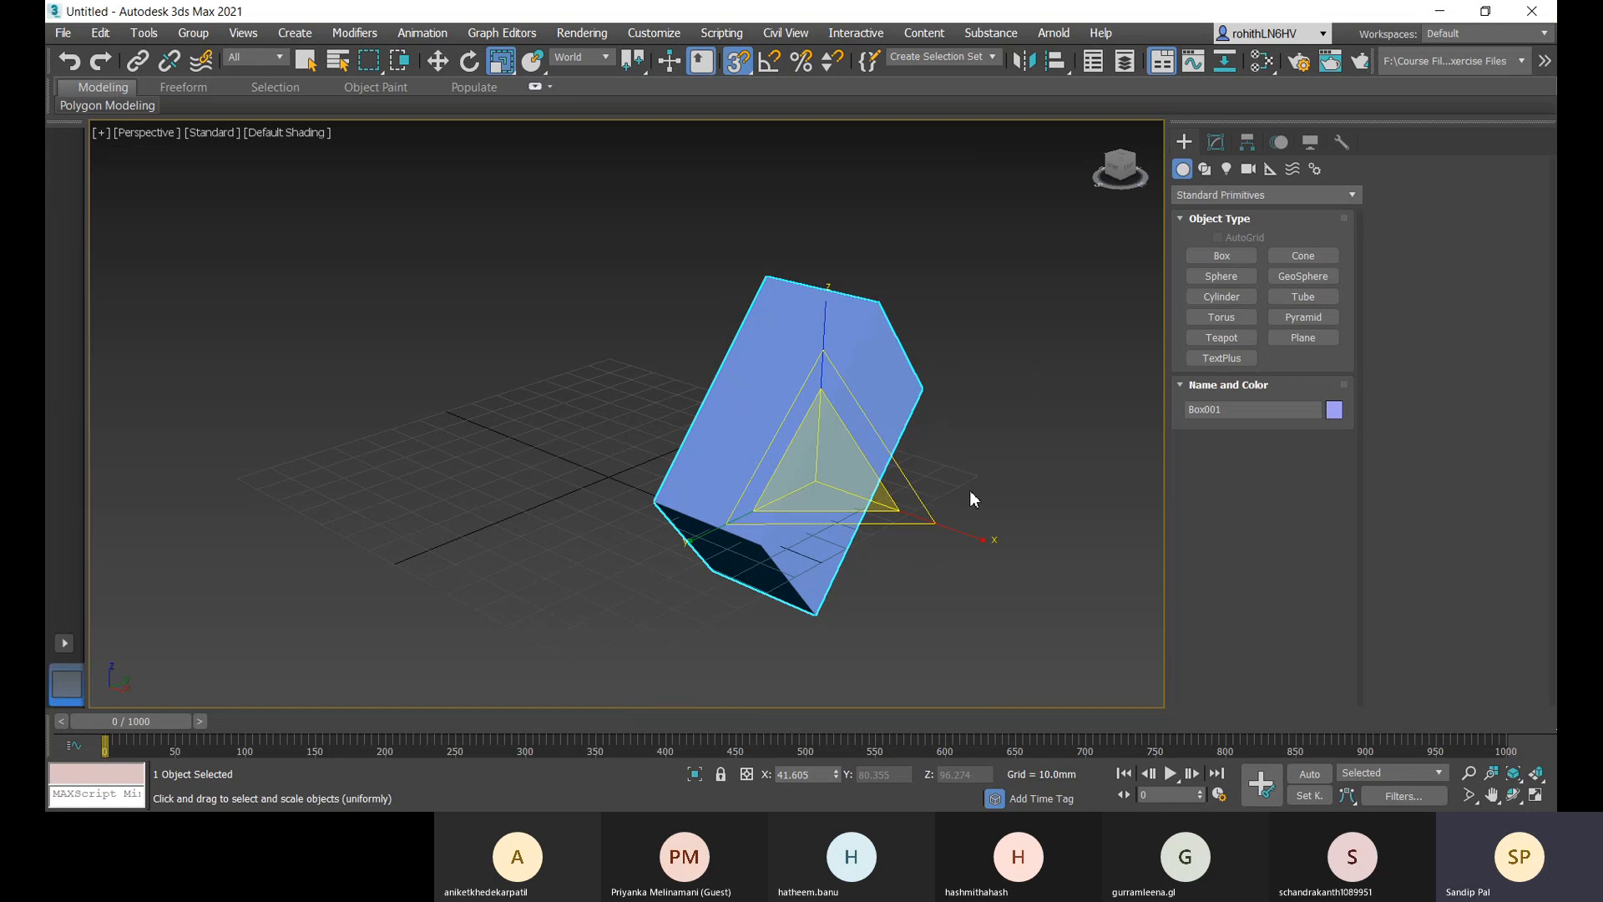
- Try stretching the rotated box along the Y axis to about 345% and undo the stretch
alt+middle_drag(970, 490, 920, 480)
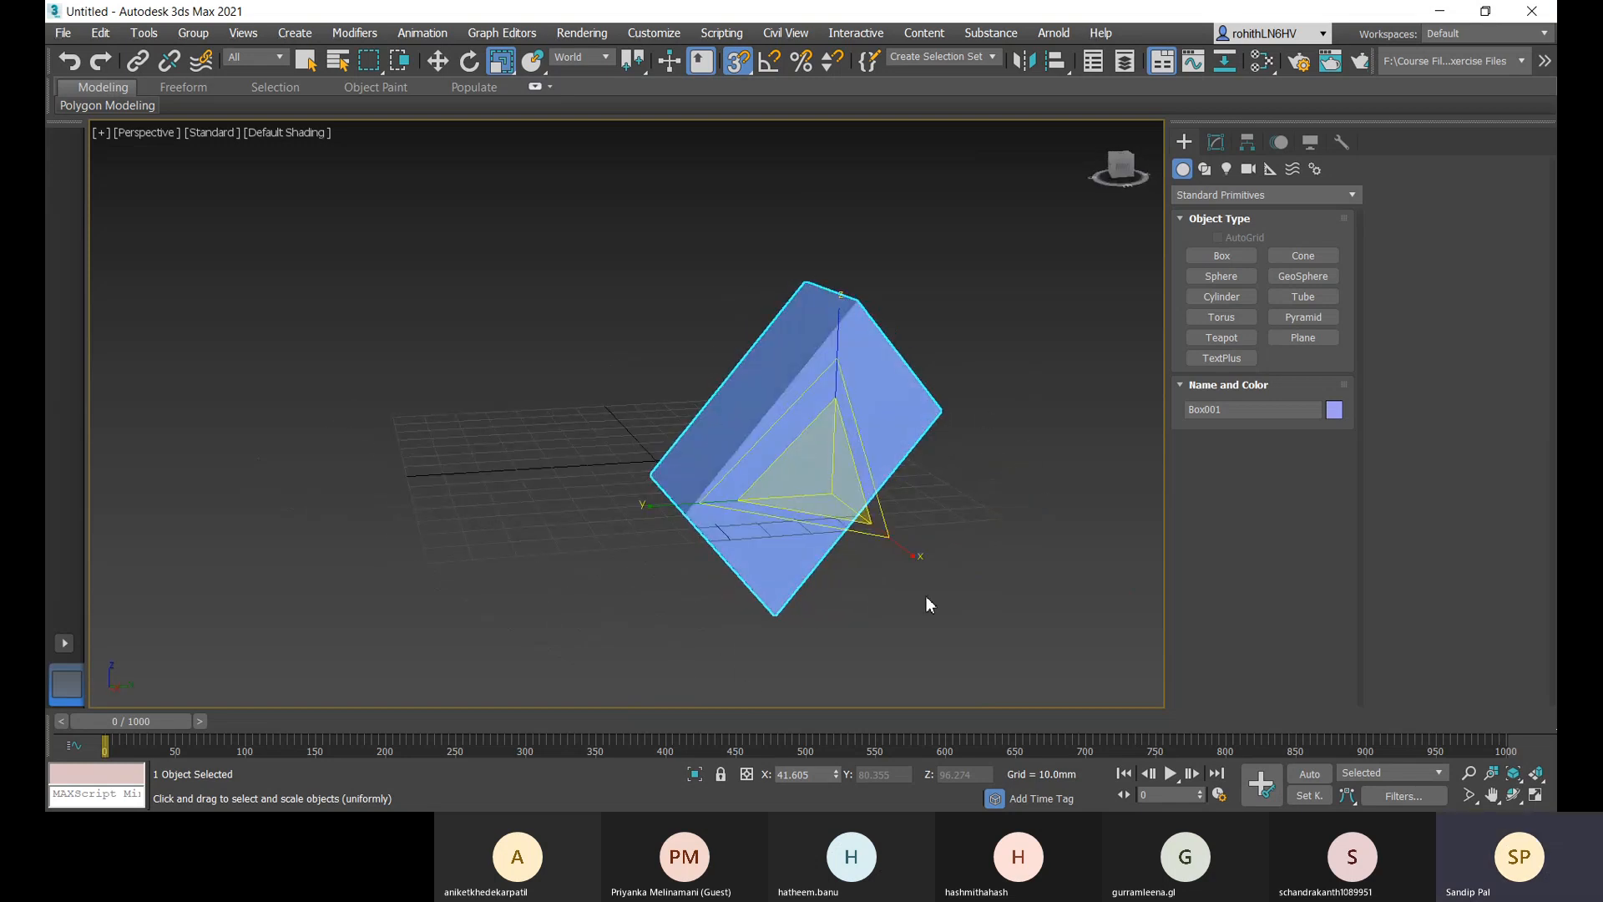
mouse_move(925, 596)
alt+middle_down()
mouse_move(938, 597)
mouse_move(907, 603)
mouse_move(927, 589)
mouse_move(933, 613)
mouse_move(915, 611)
alt+middle_up()
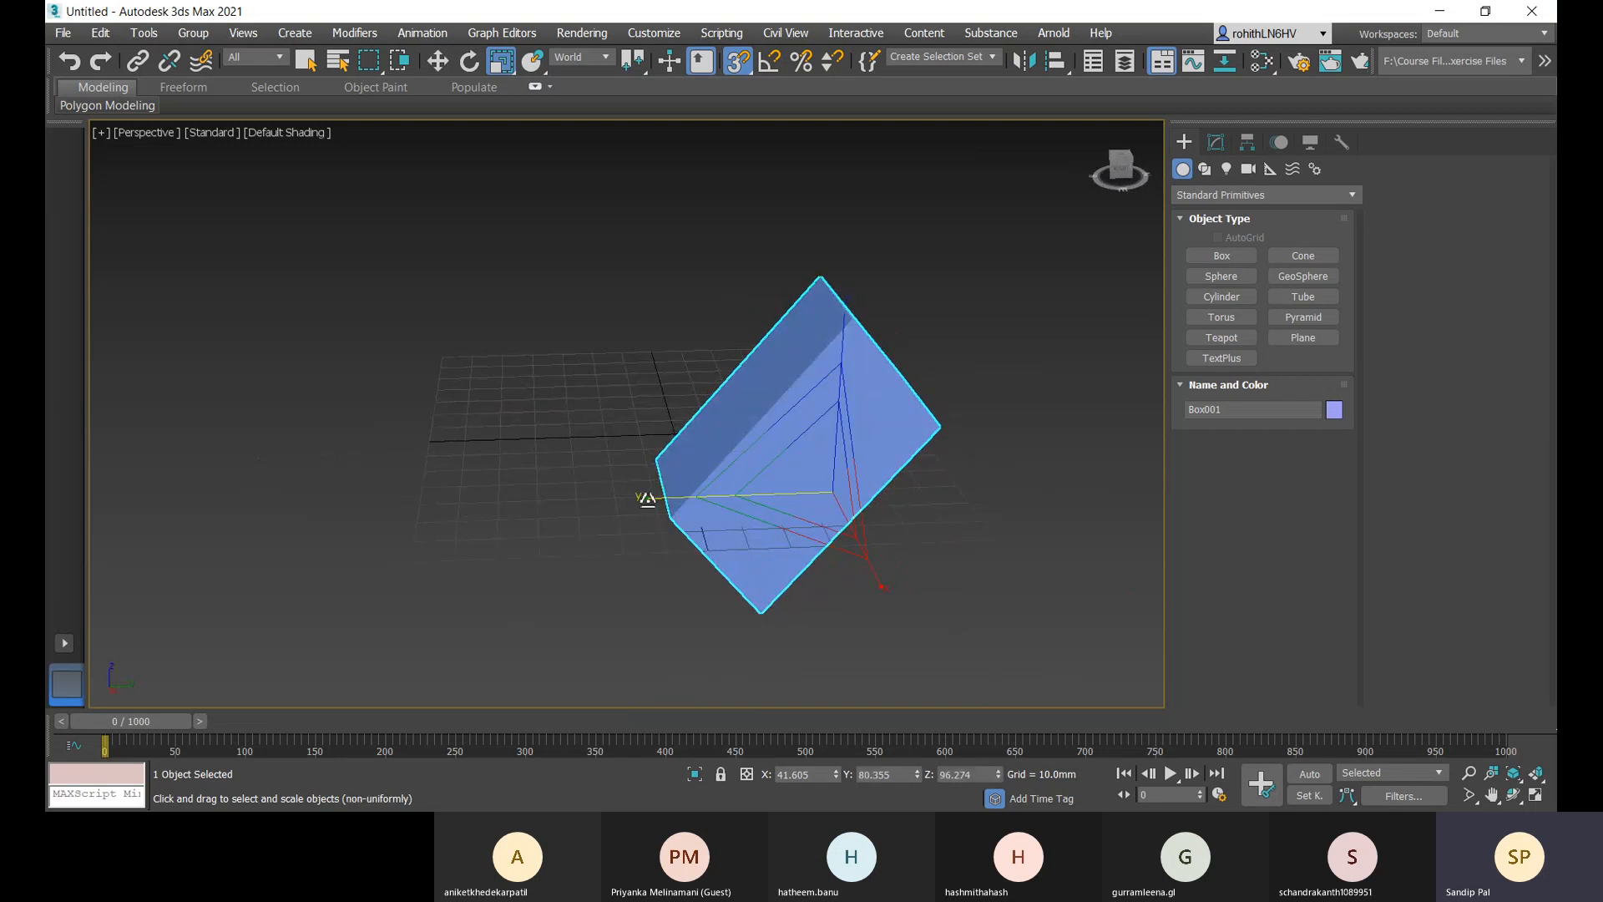
drag(647, 498, 515, 497)
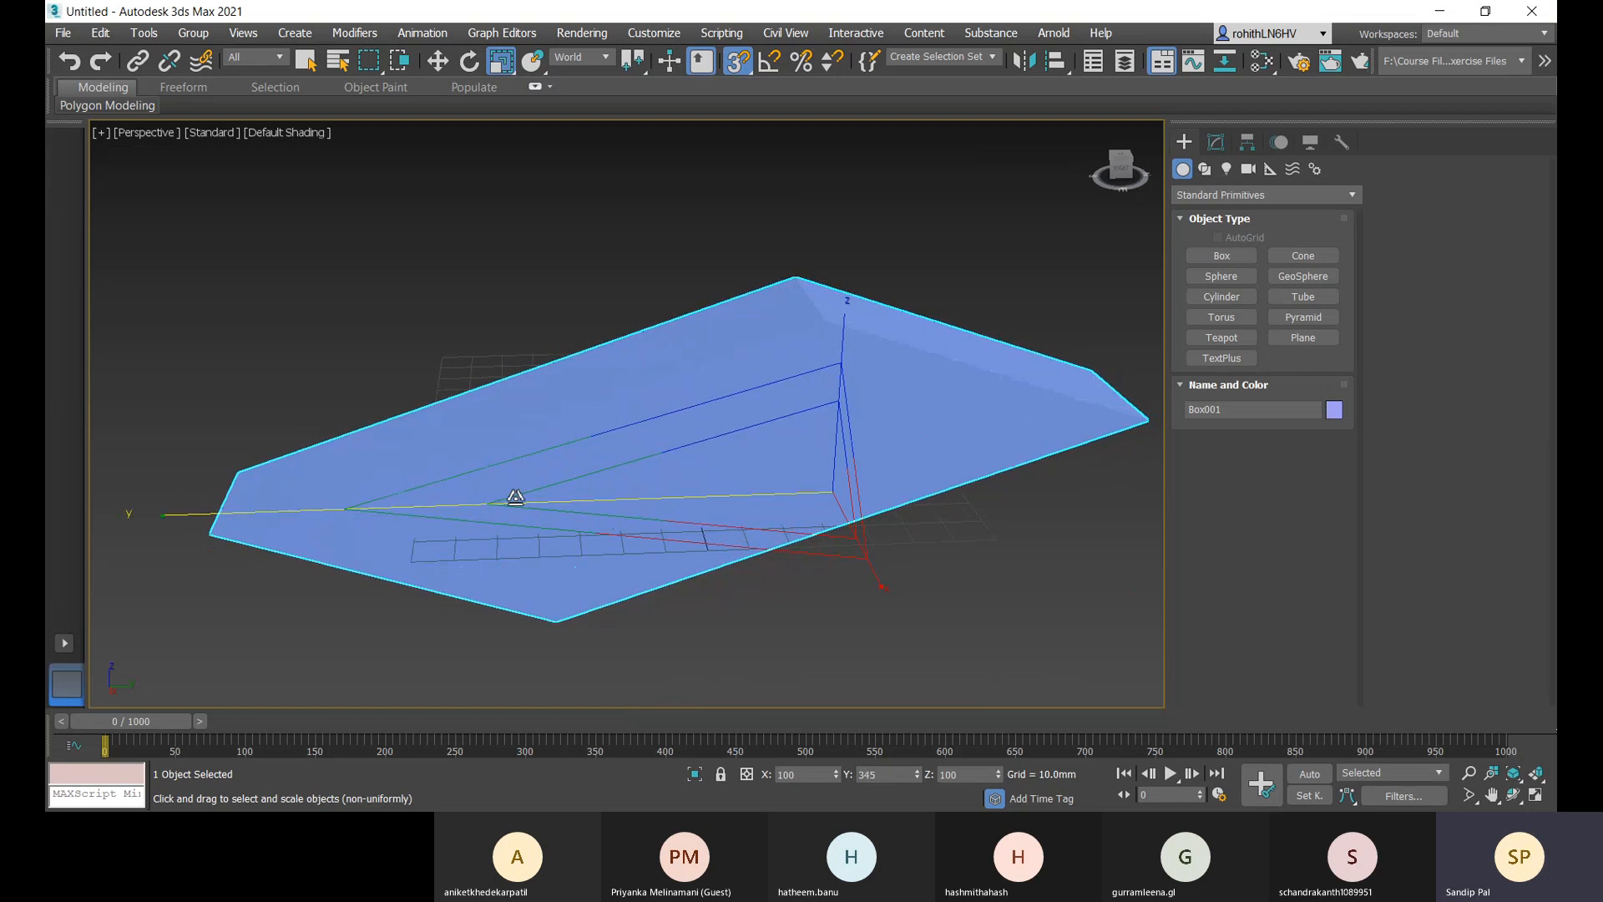
key(ctrl+z)
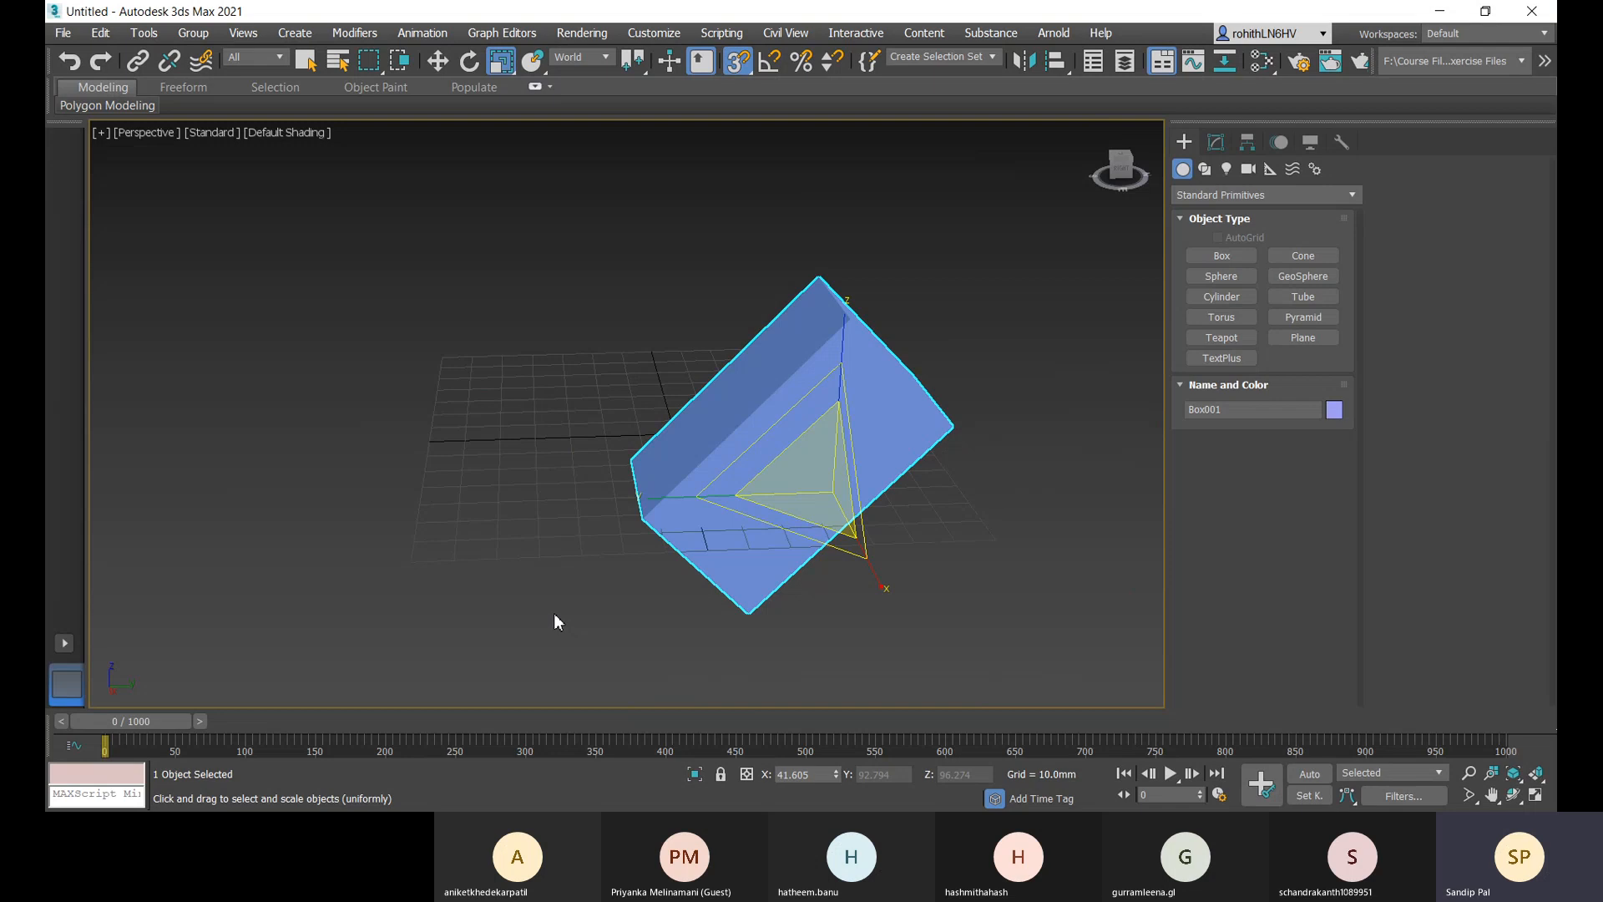
- Create a second box about 28 mm long, 26 mm wide and 30 mm high beside the first and activate scaling for it
alt+middle_drag(584, 615, 680, 600)
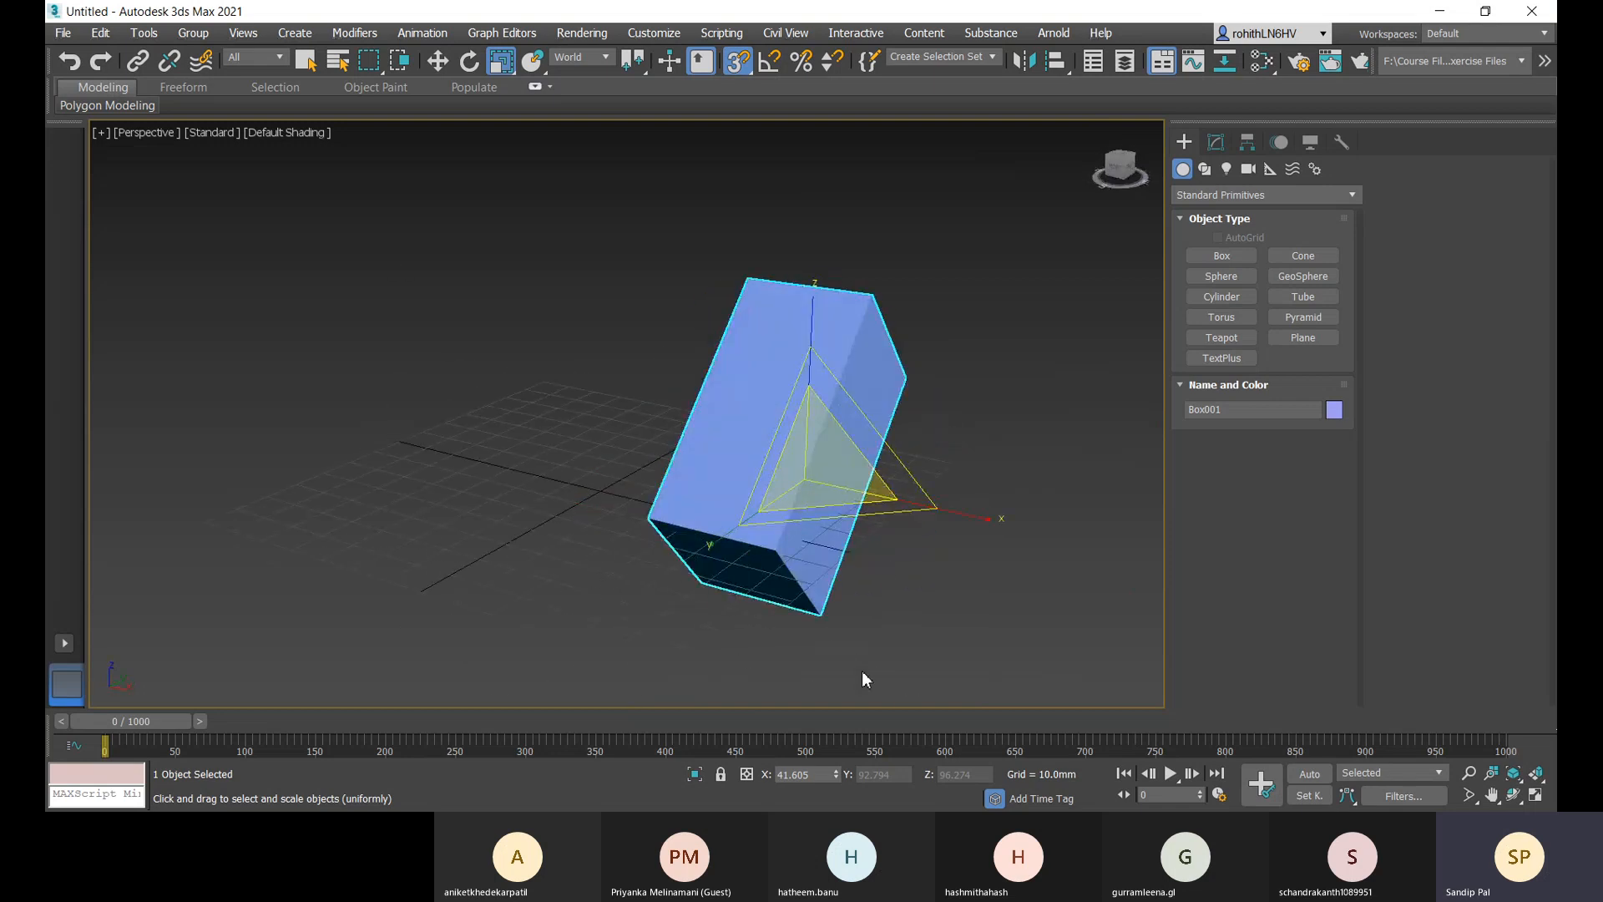
alt+middle_drag(949, 648, 808, 488)
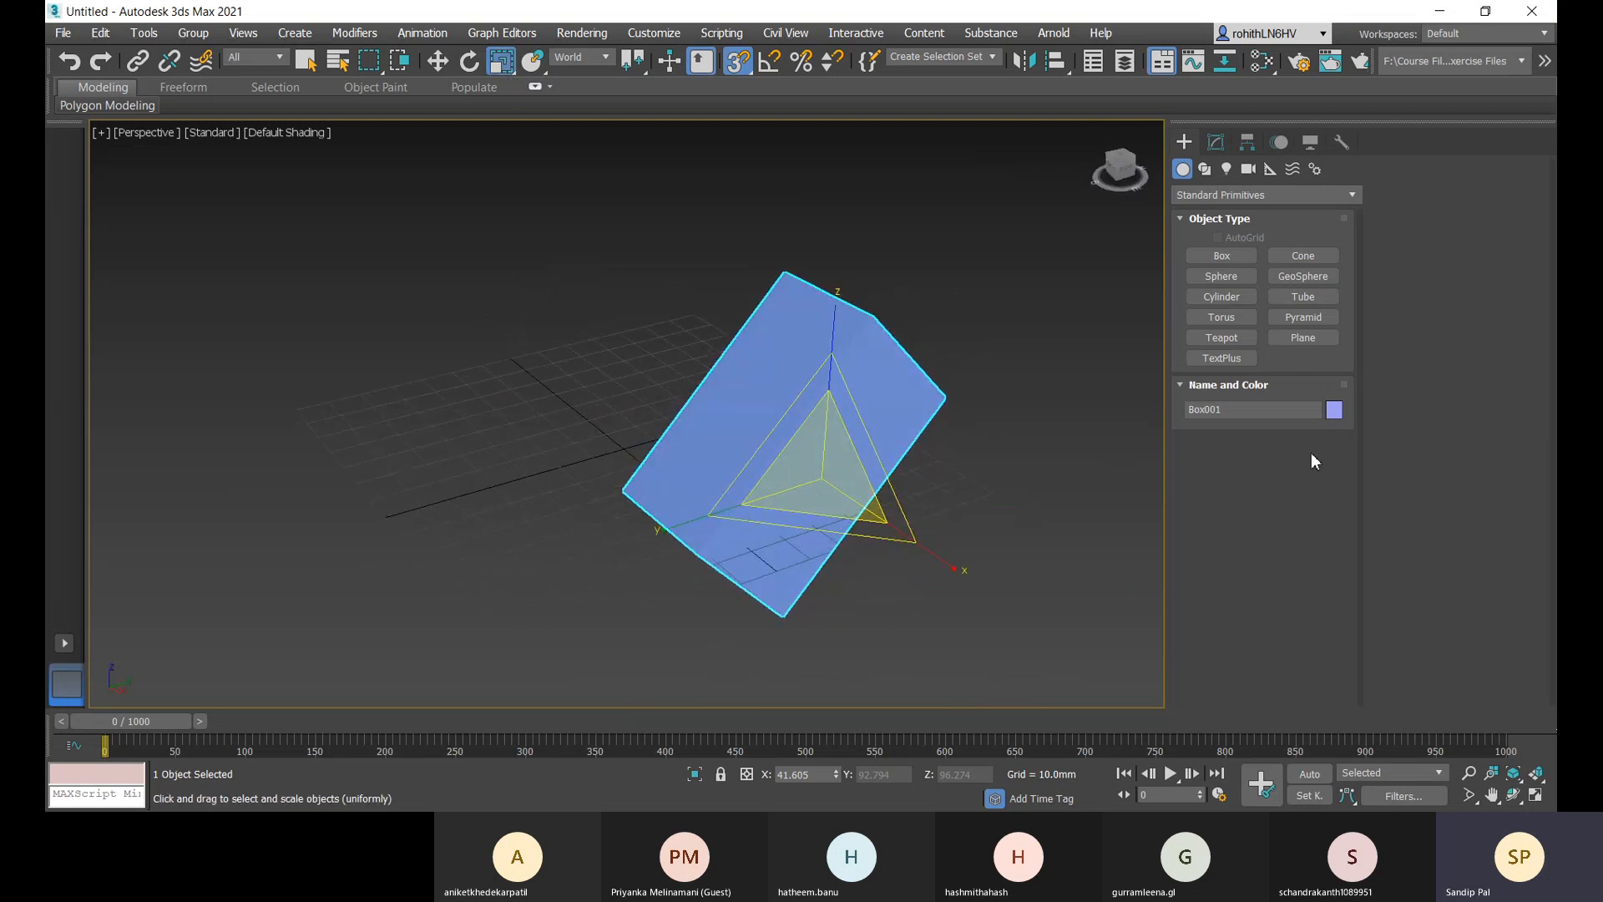
click(1234, 260)
drag(447, 441, 583, 458)
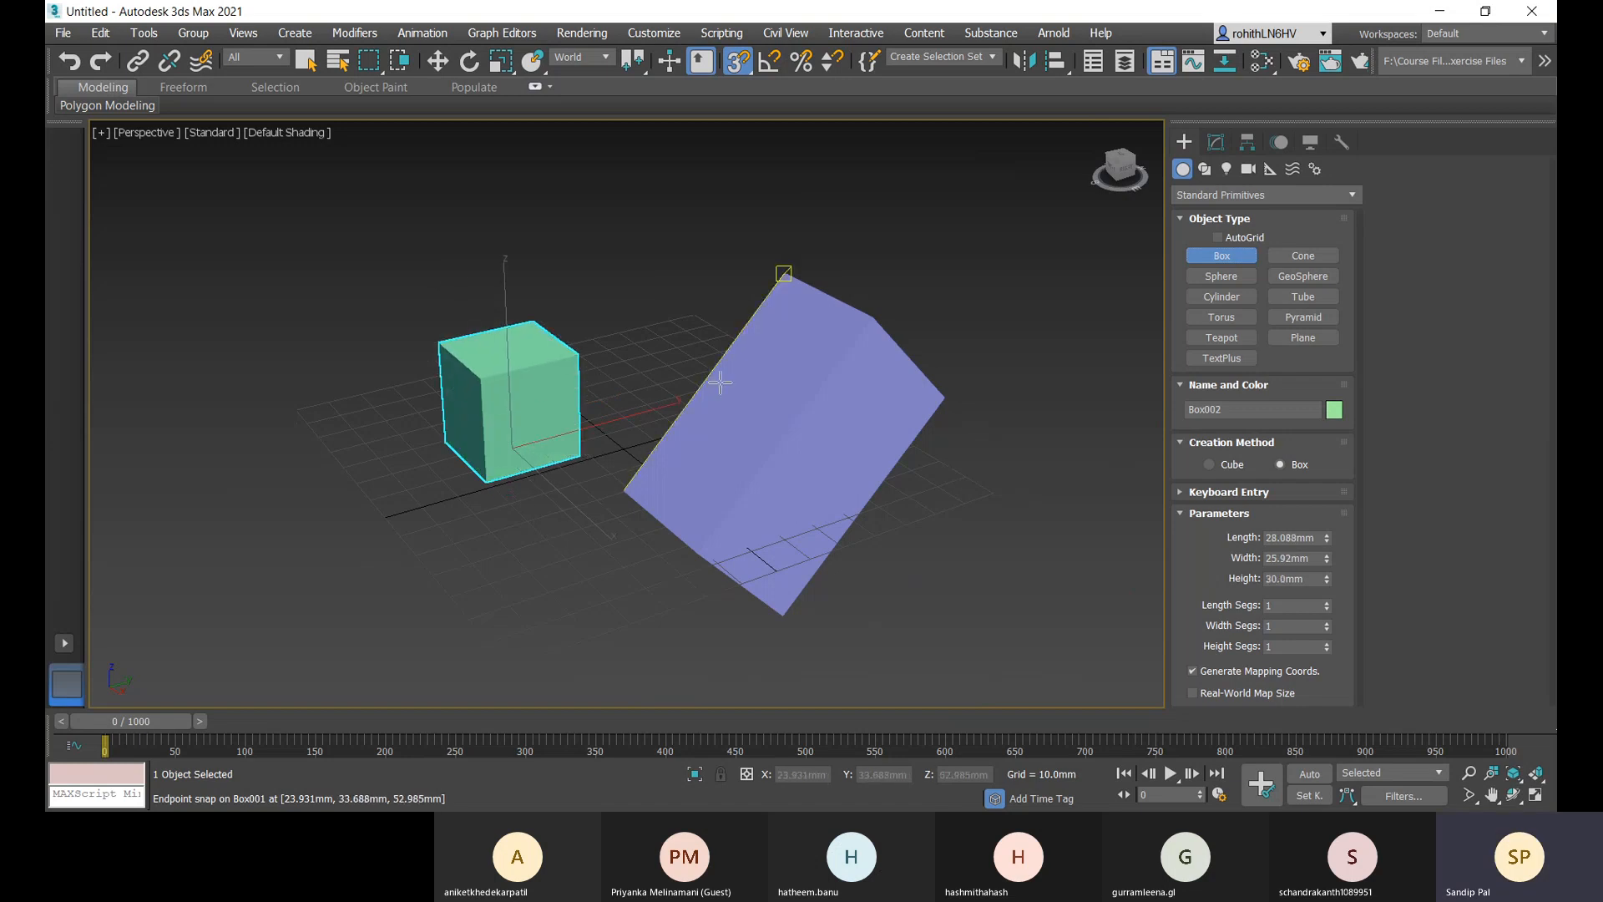
click(570, 355)
key(r)
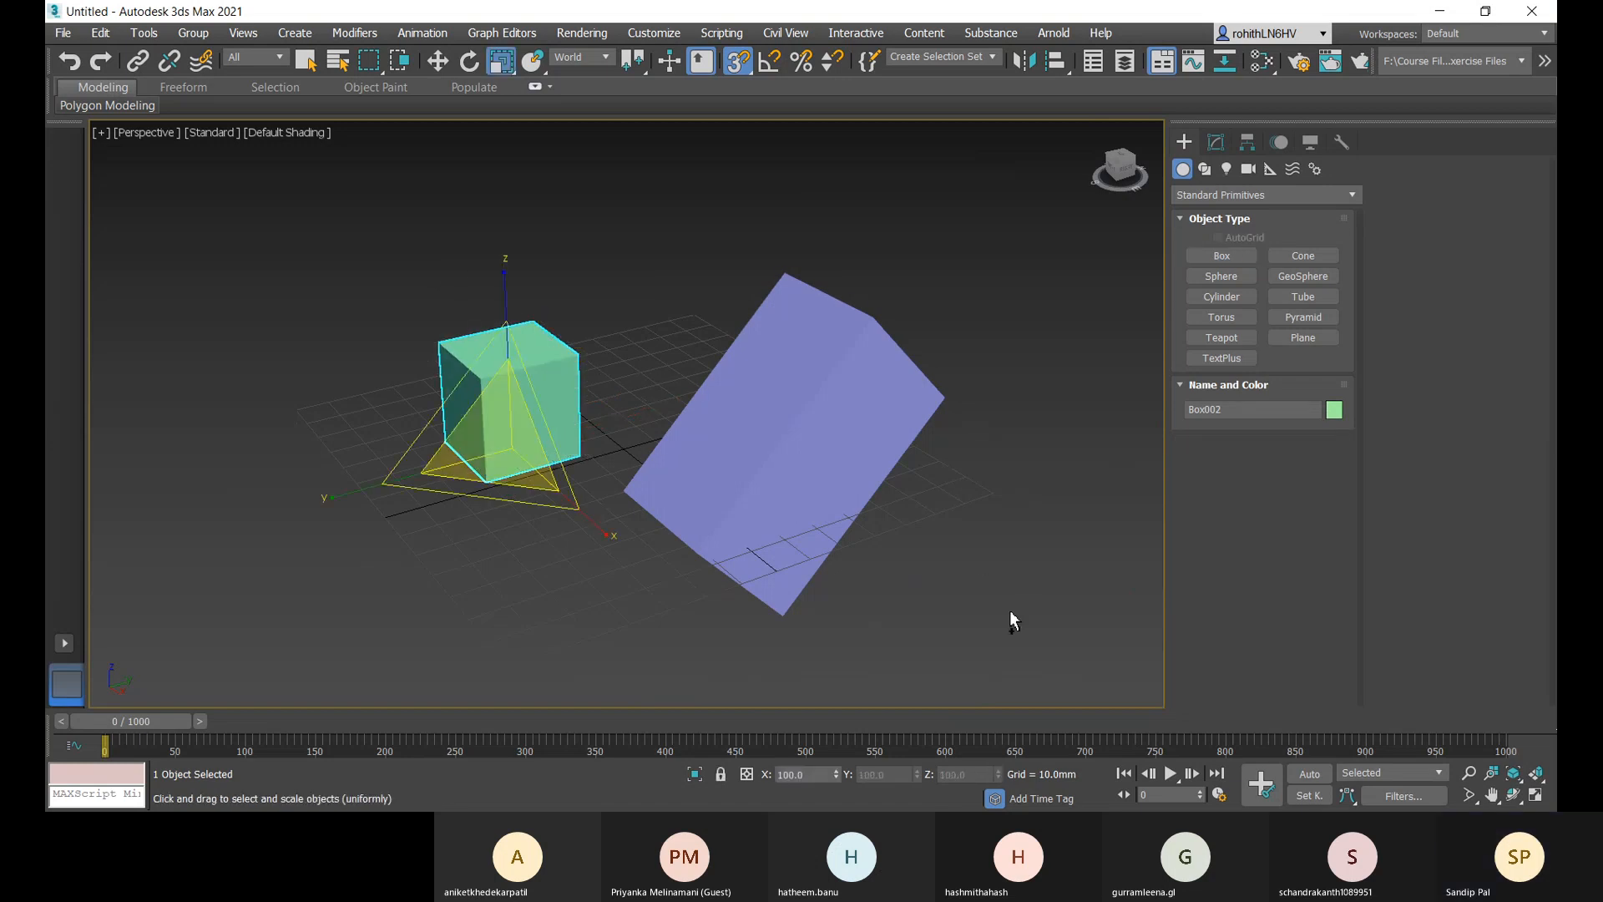
- Undo the second box and all scaling of the first box, keeping its 45-degree rotation
key(ctrl+z)
key(ctrl+z)
key(ctrl+z)
key(ctrl+z)
key(ctrl+z)
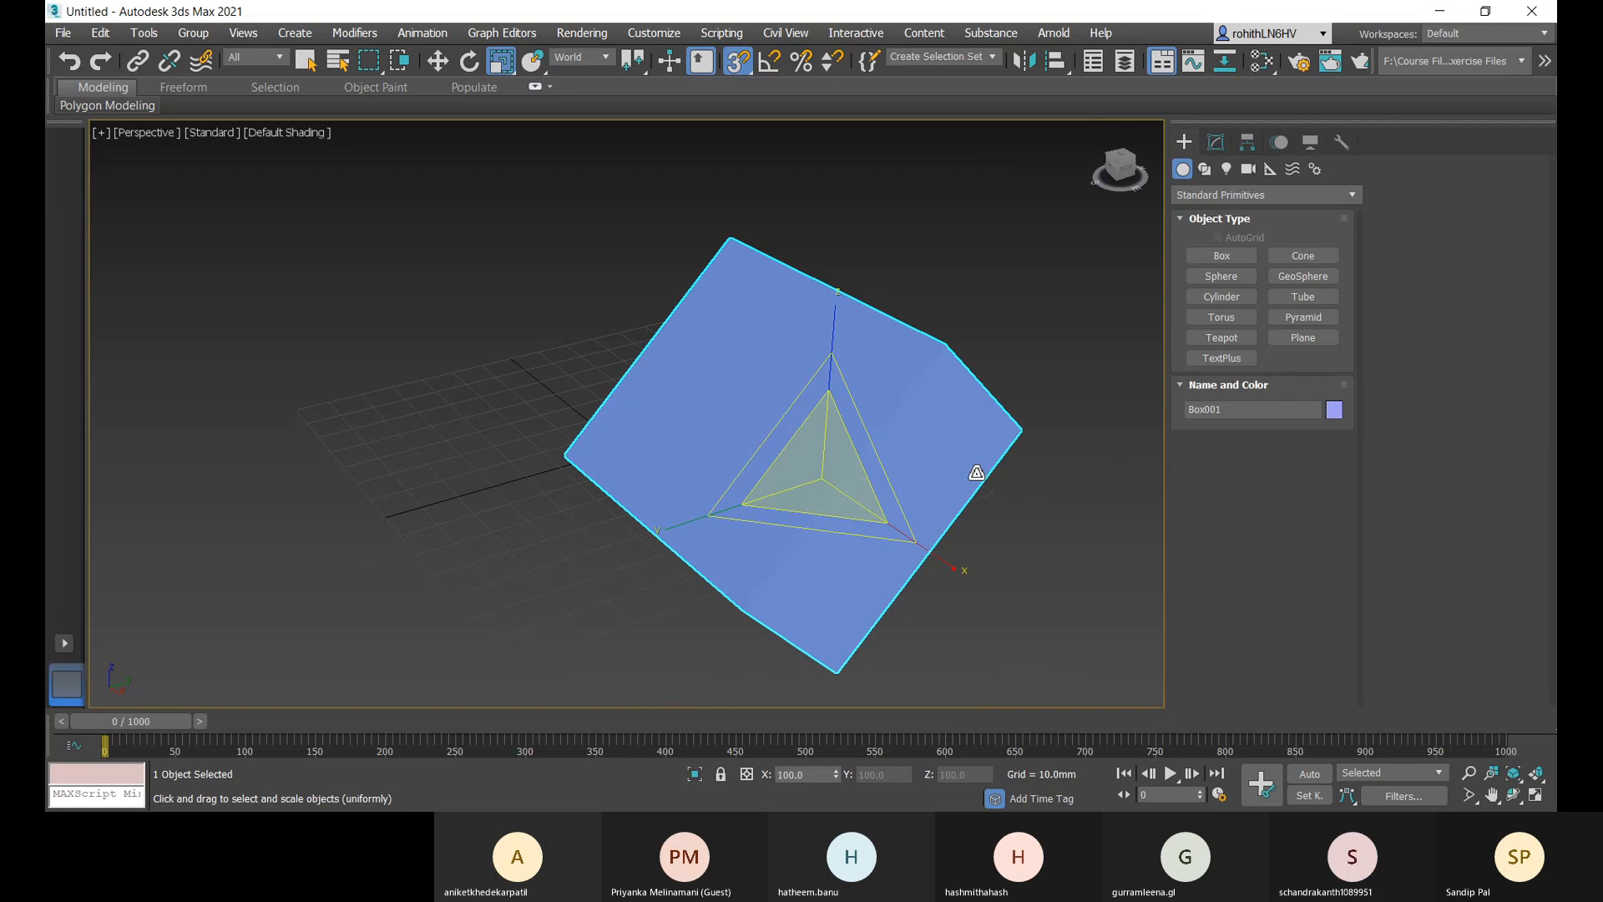
- Step back through the first box's rotation and pivot reset, and restore both
key(ctrl+z)
key(ctrl+z)
key(ctrl+z)
key(ctrl+z)
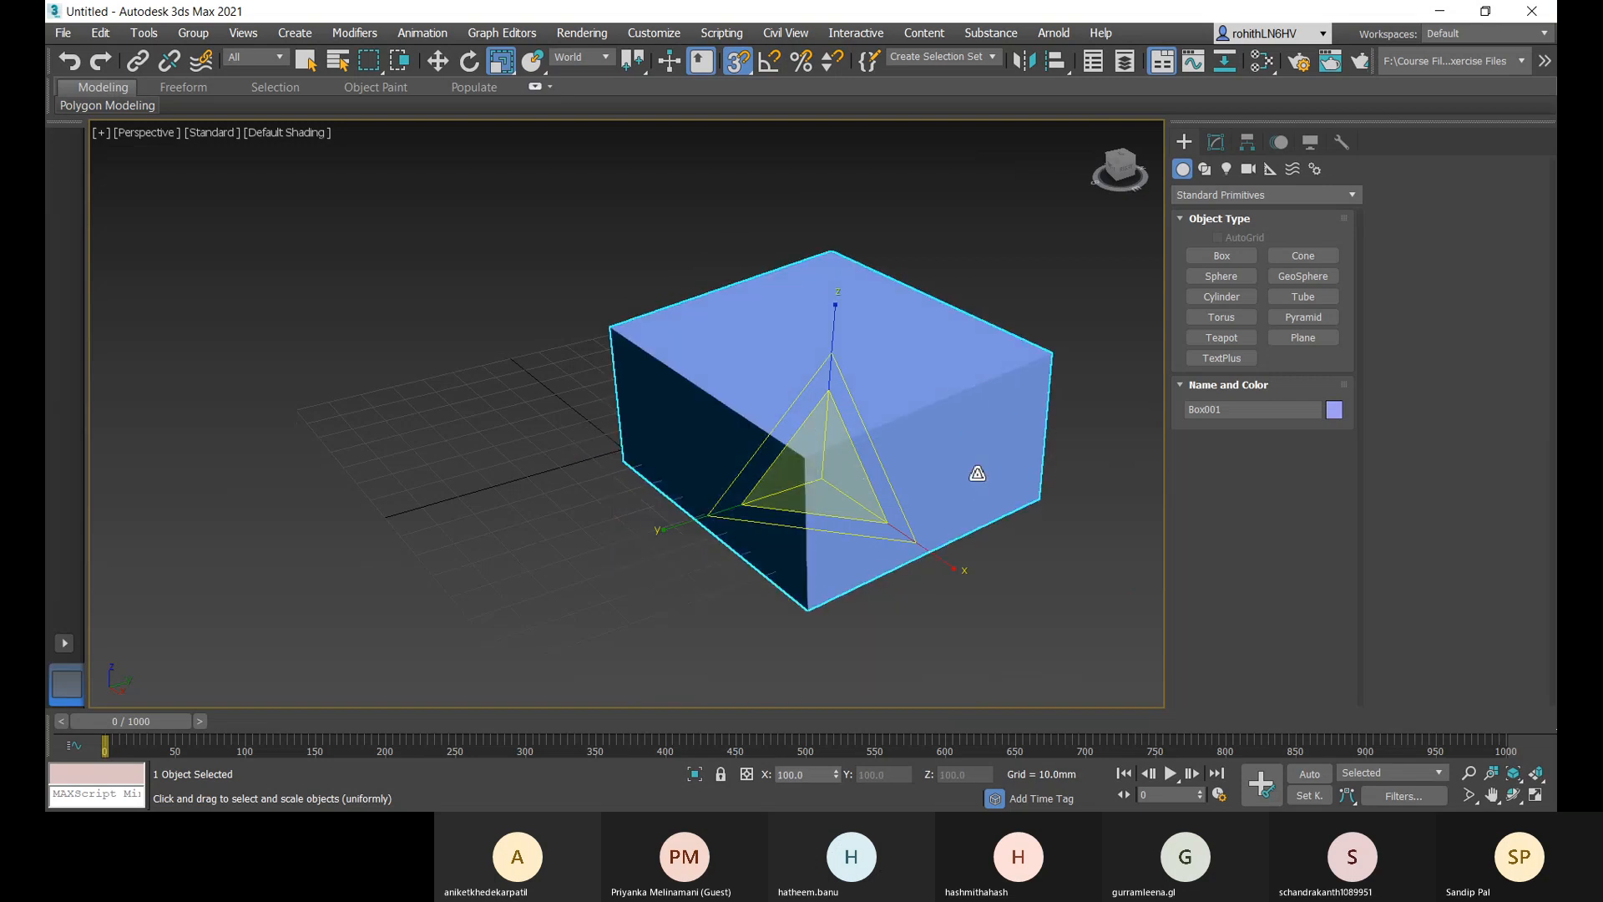
key(ctrl+z)
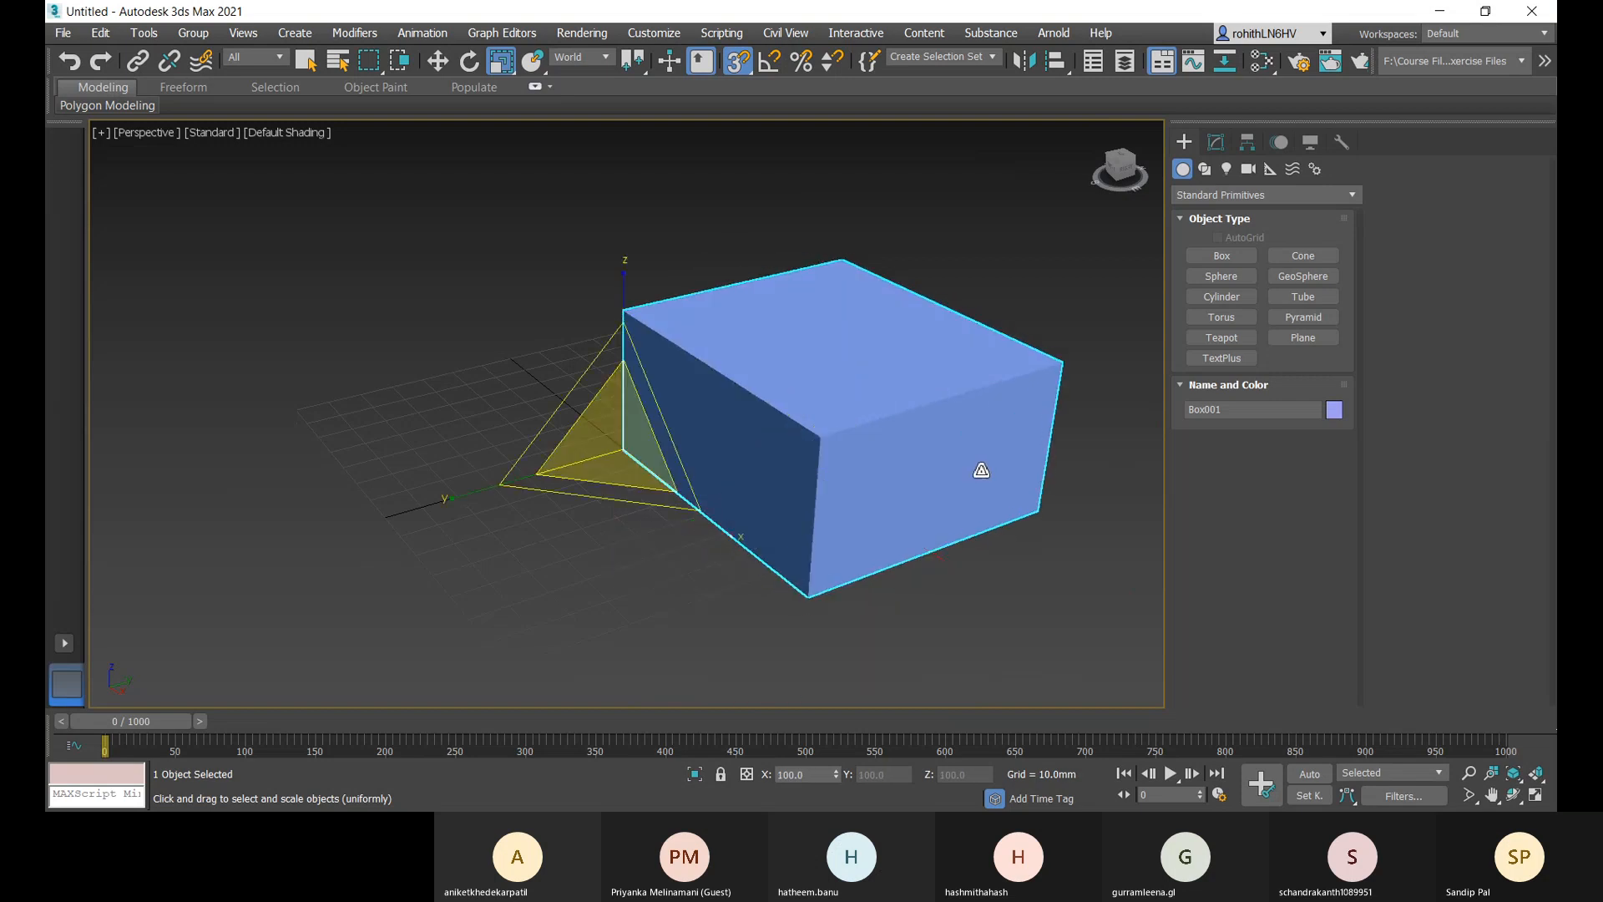
key(ctrl+z)
key(ctrl+z)
key(ctrl+z)
key(ctrl+z)
key(ctrl+z)
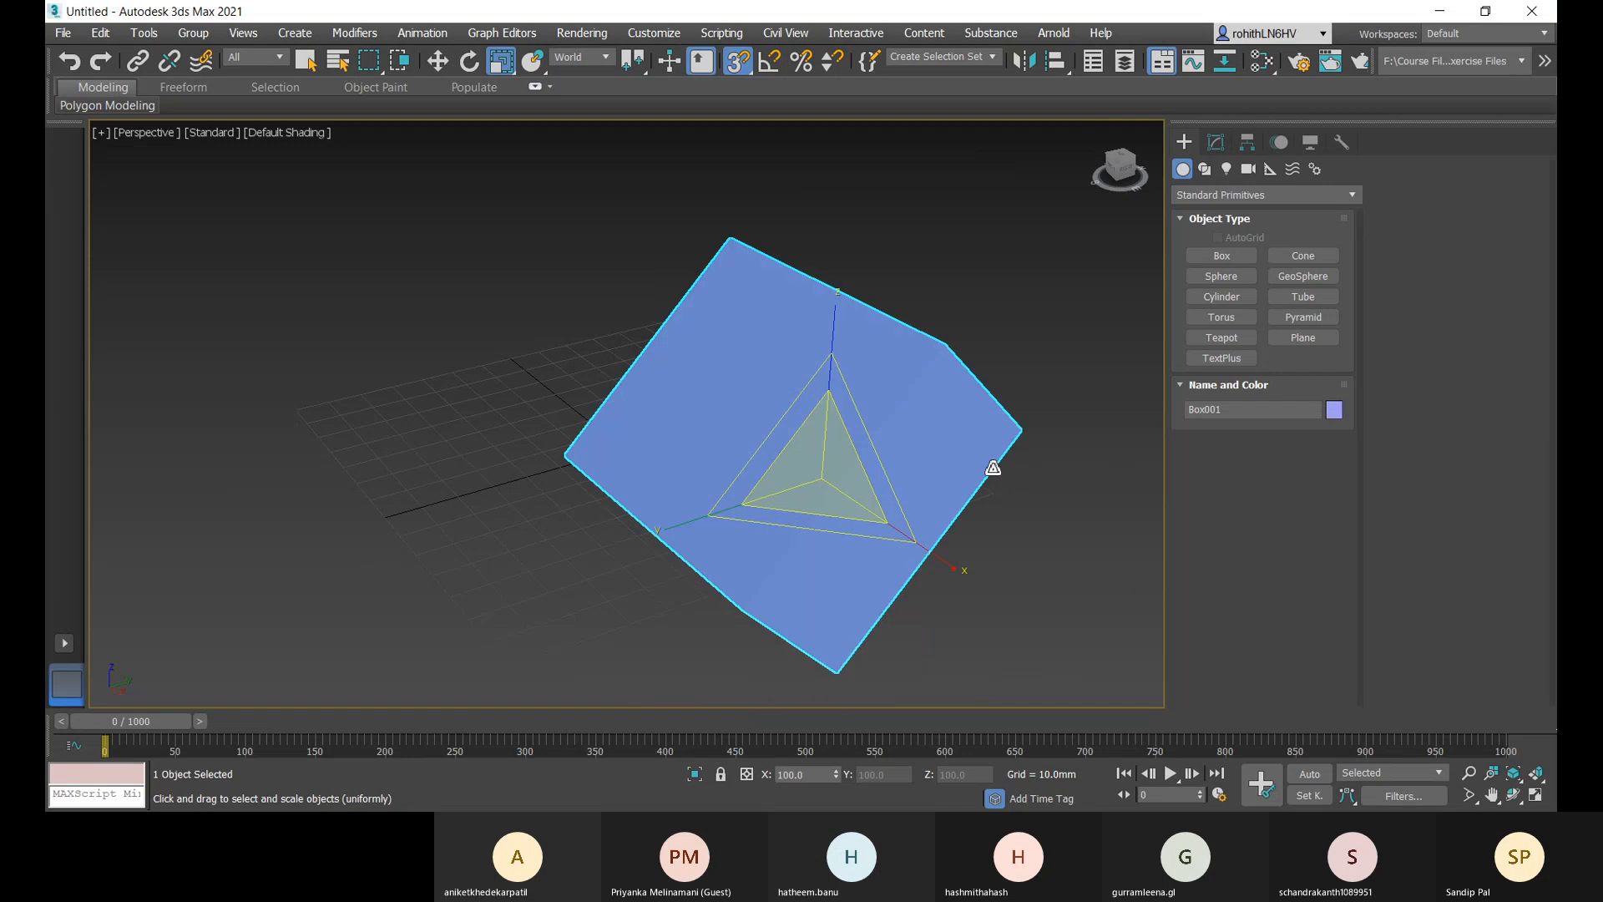
- Create a second box about 17 mm long, 26 mm wide and 60 mm high beside the rotated one and activate scaling for it
click(1223, 255)
drag(382, 444, 468, 464)
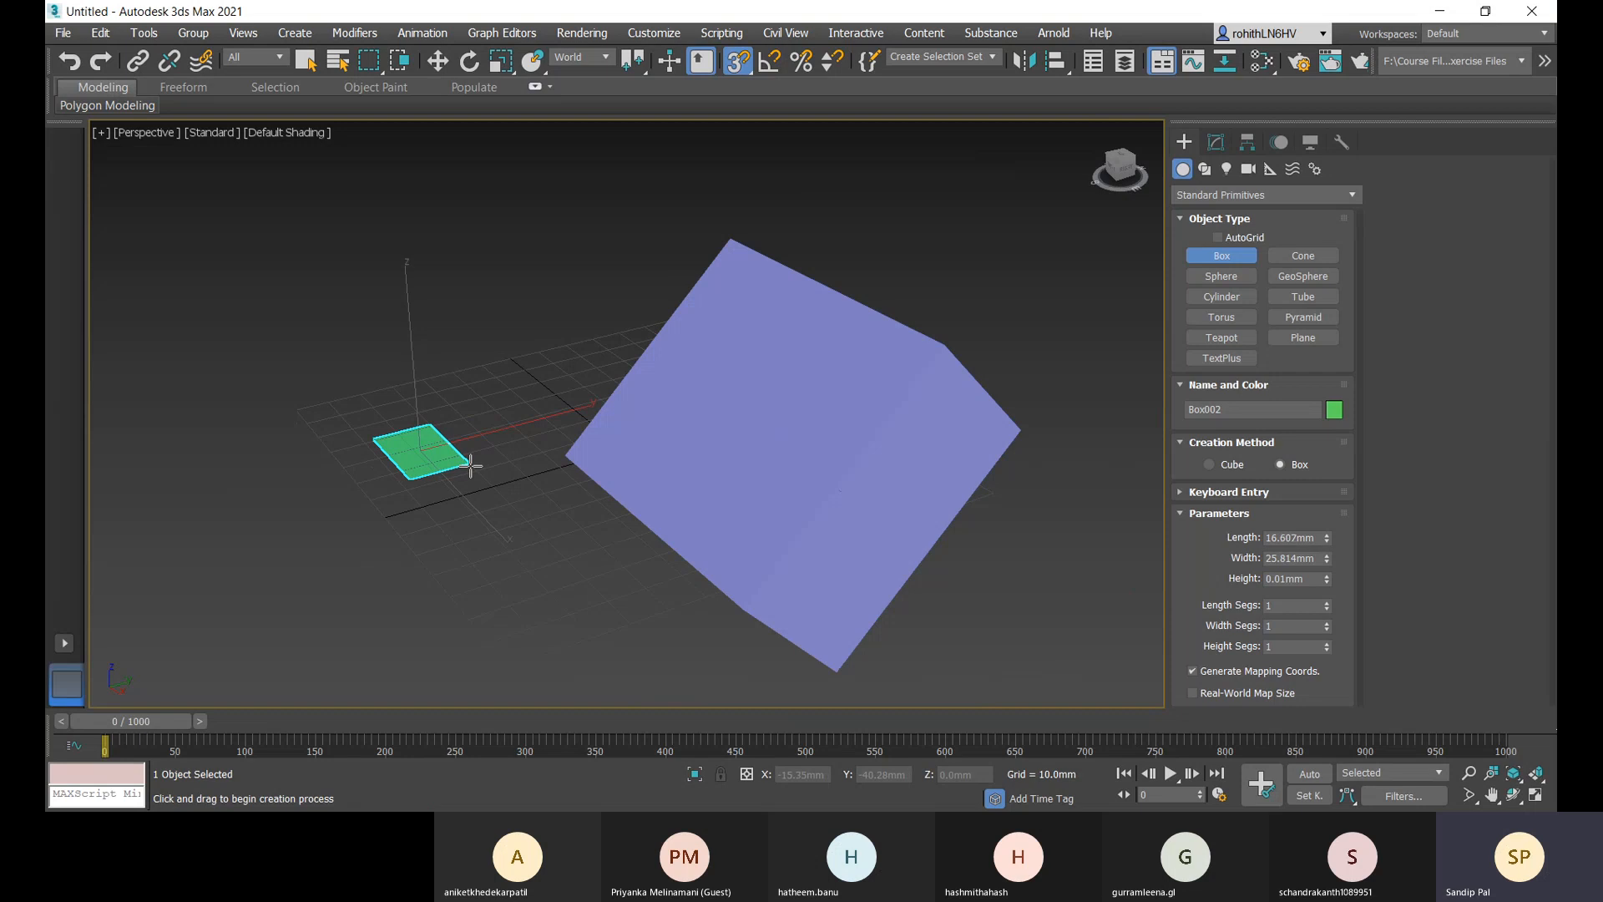
click(455, 257)
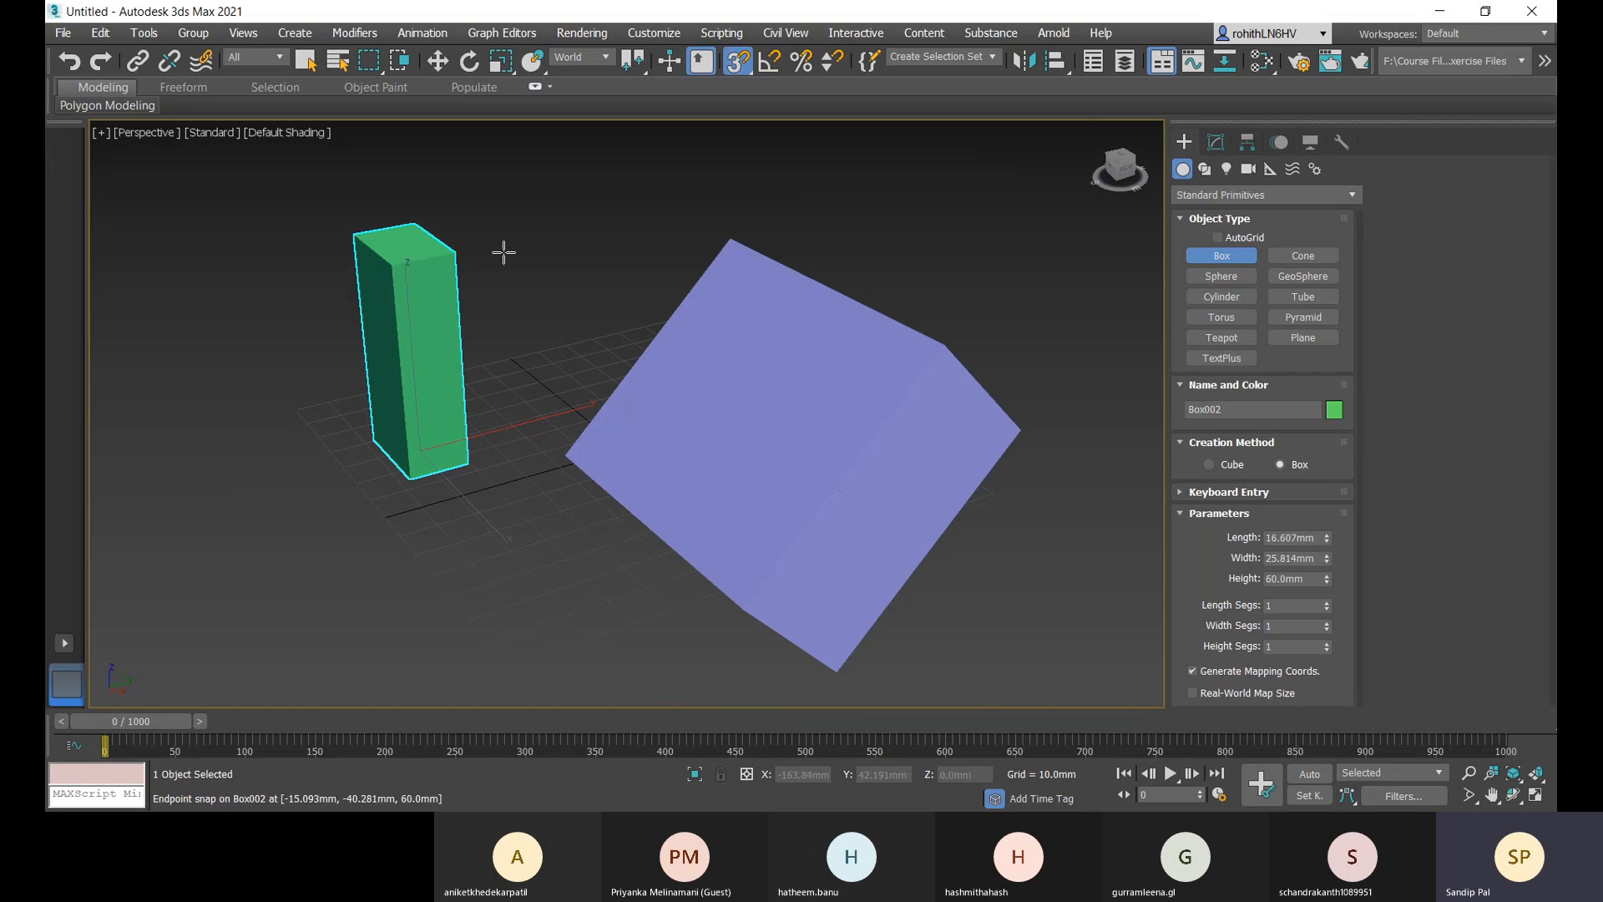
key(r)
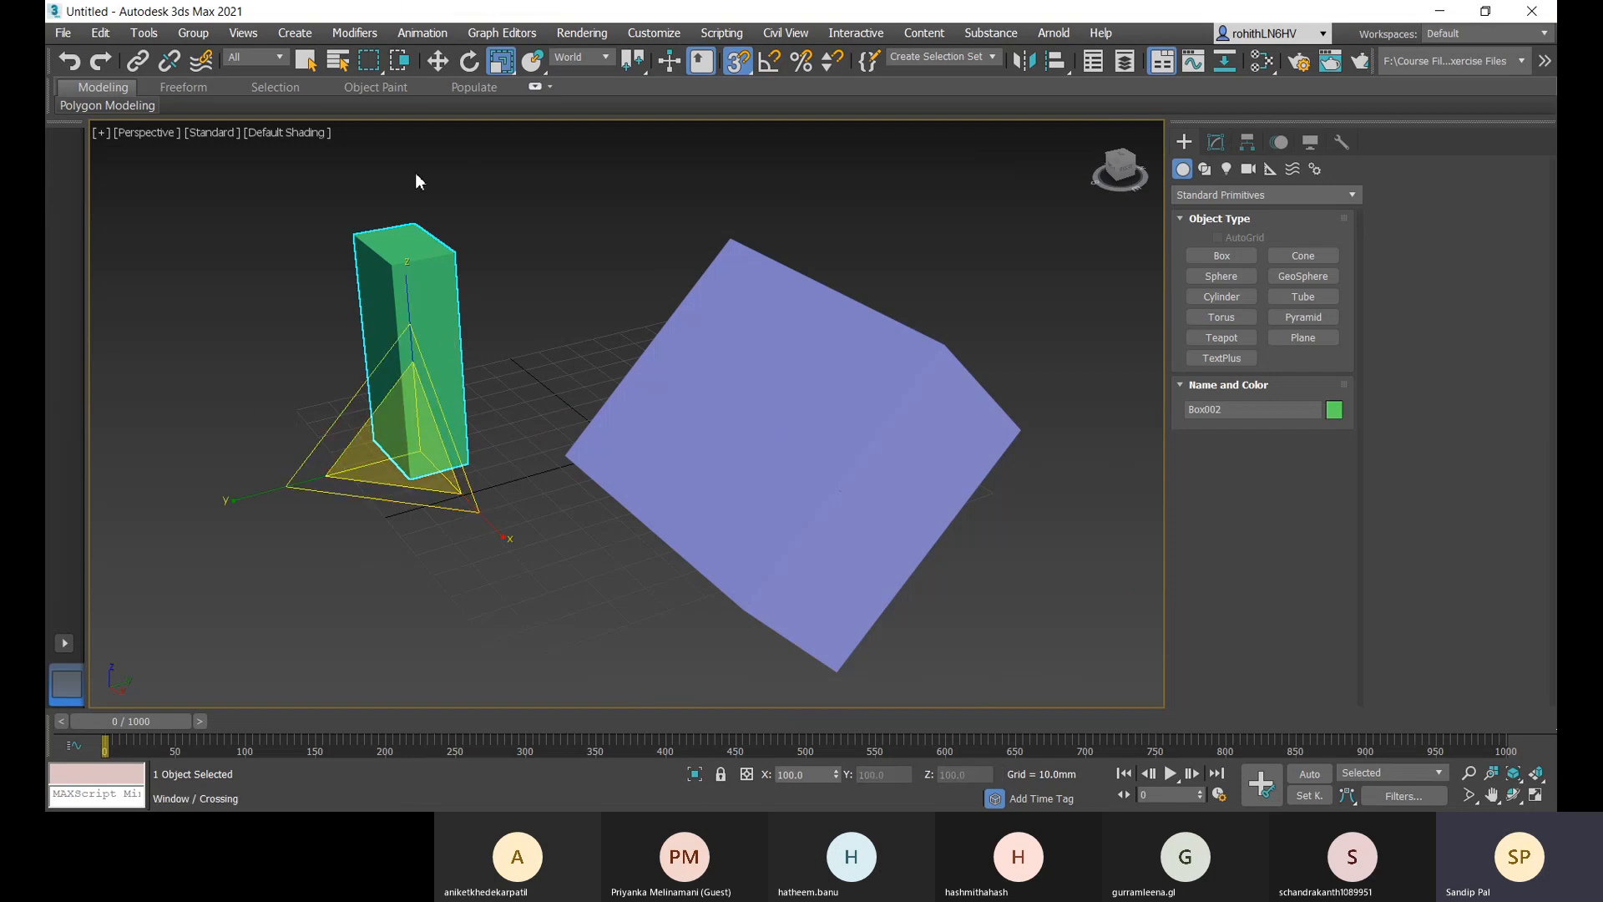
- Scale the tall green box non-uniformly to about 119 percent in X and 121 percent in Y and Z
key(w)
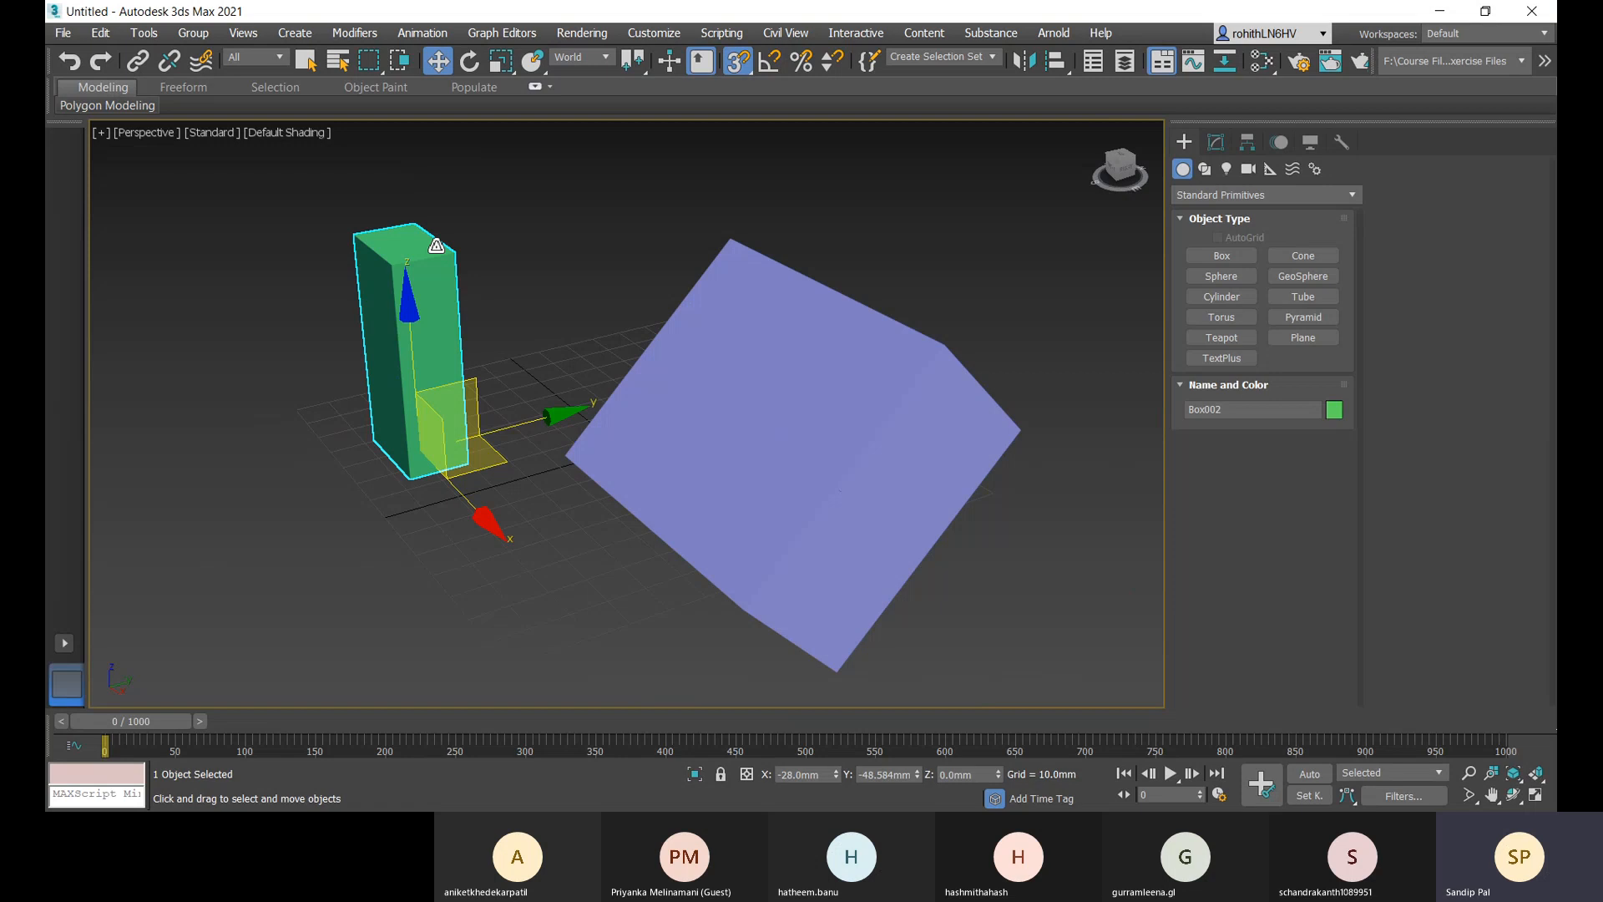
key(e)
key(r)
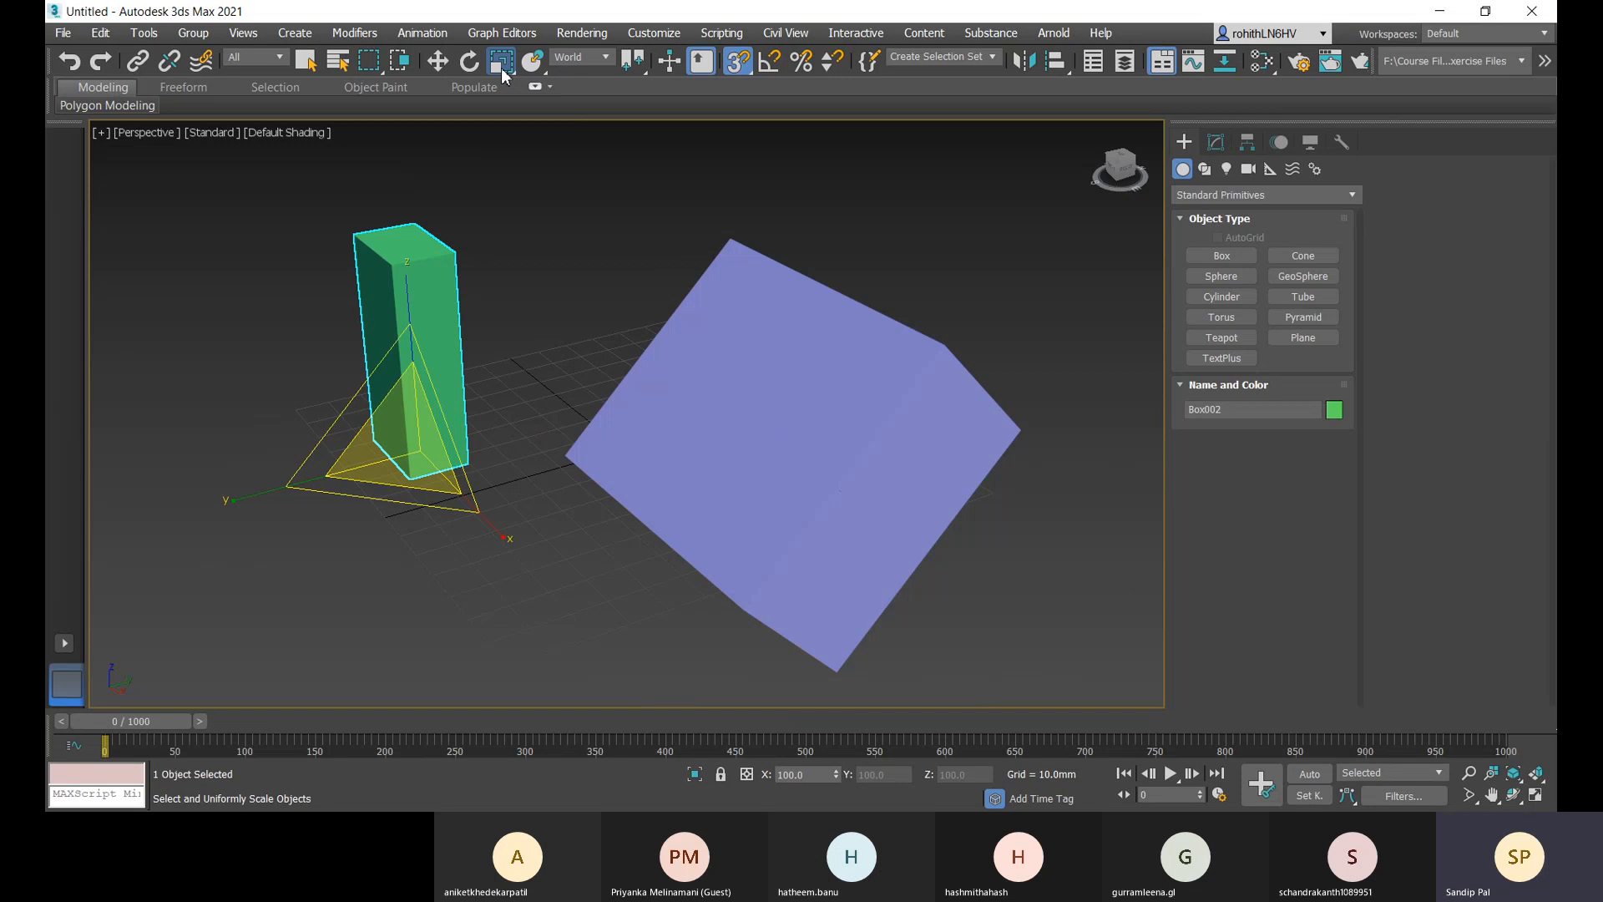
drag(502, 73, 503, 131)
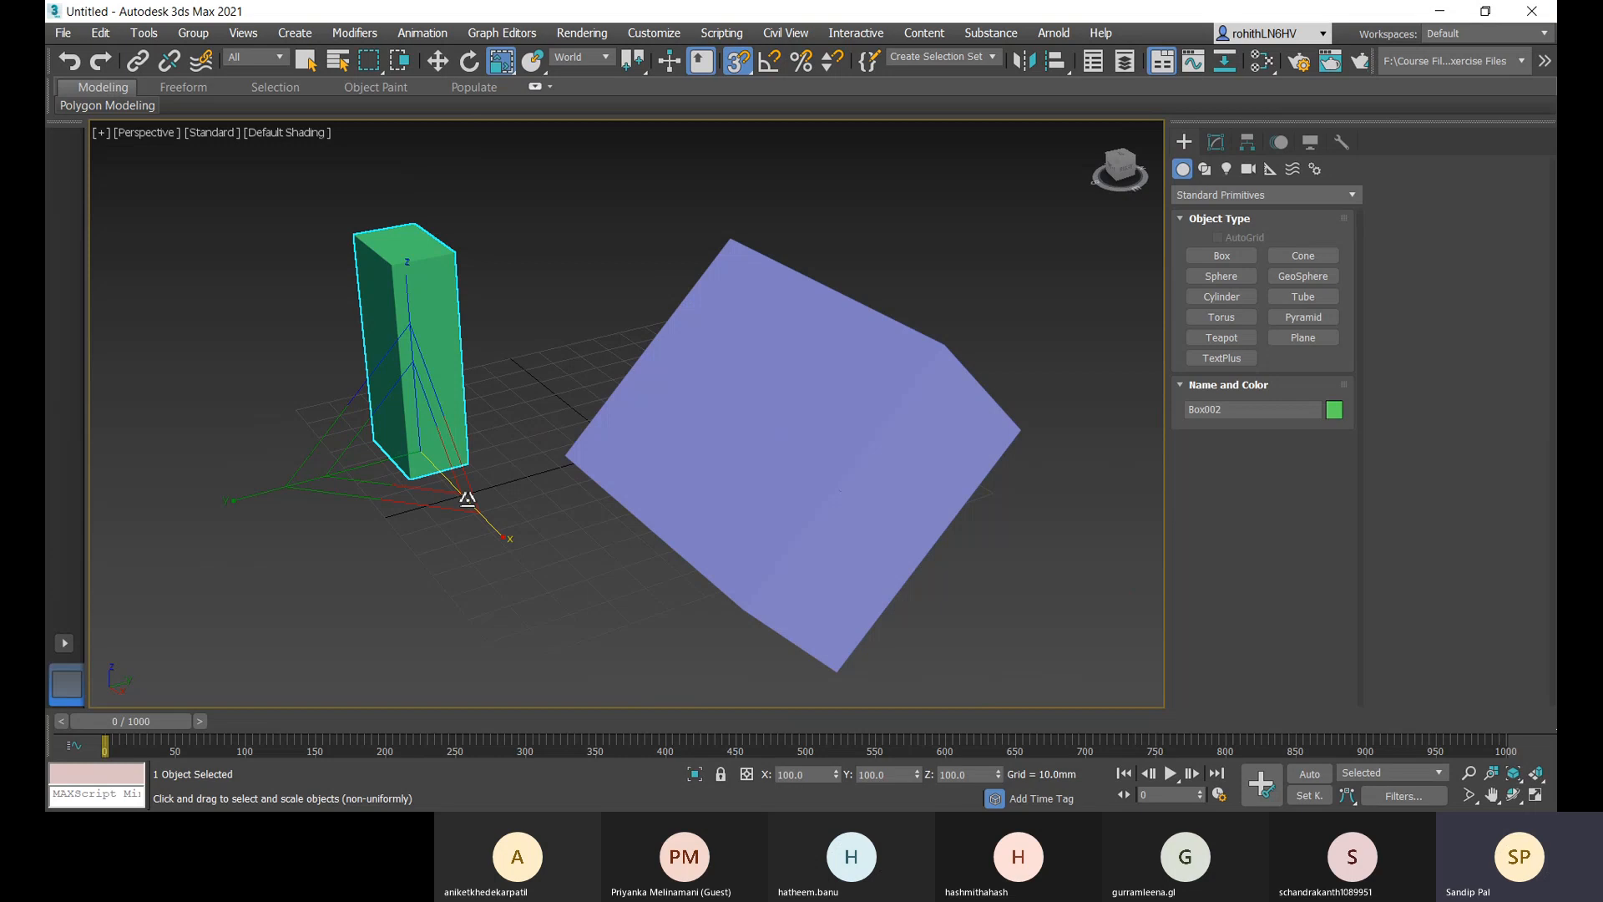
drag(468, 499, 442, 197)
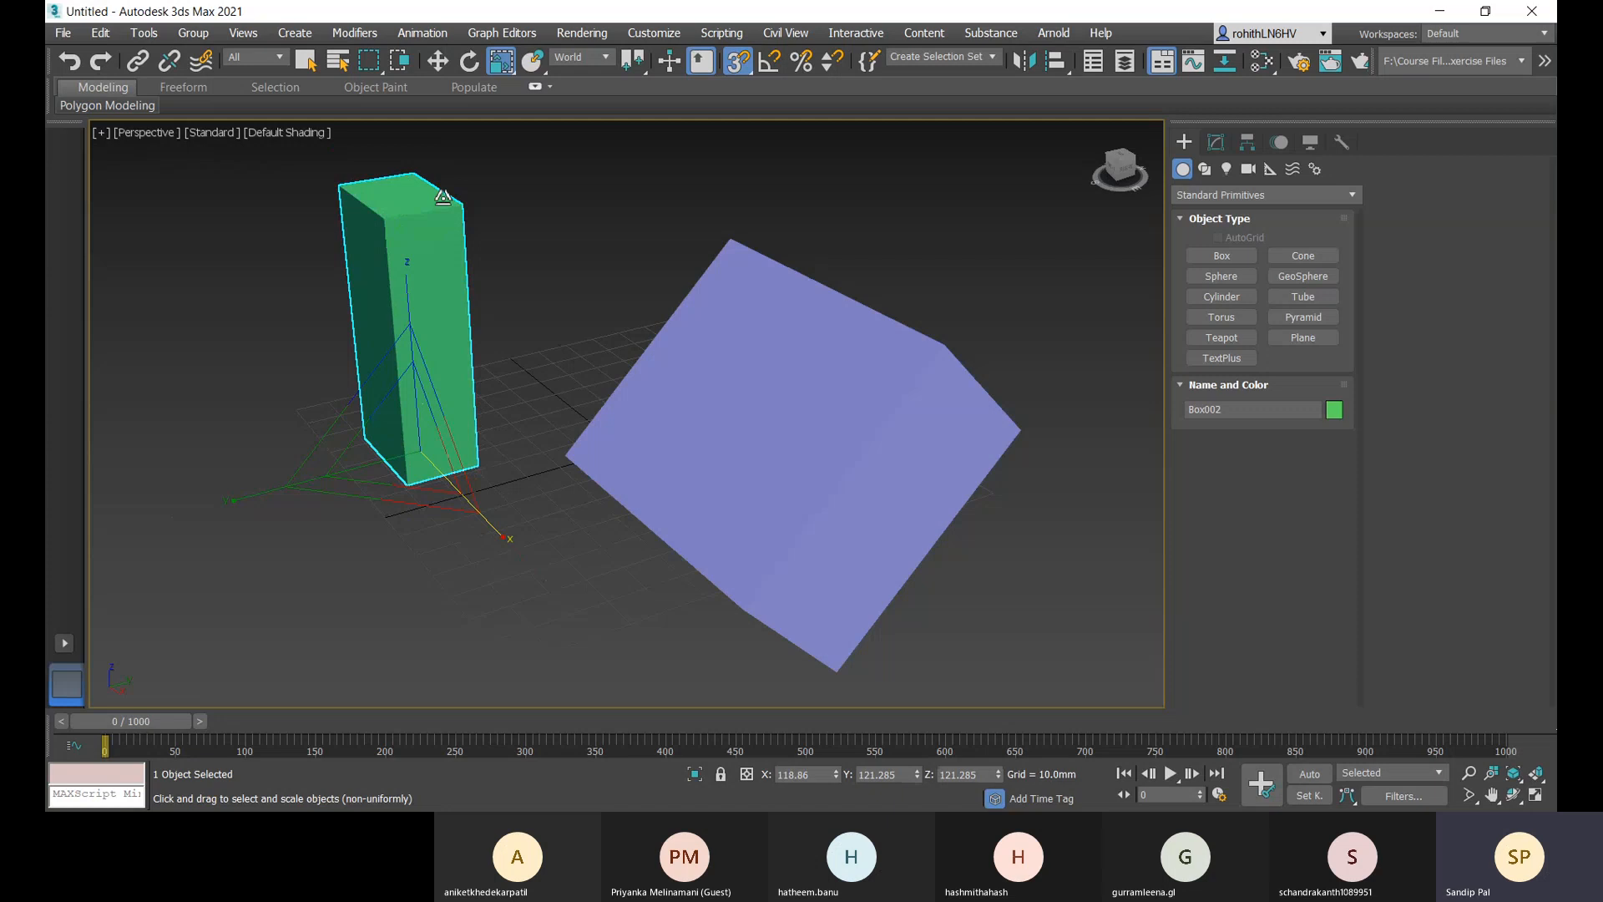
right_click(502, 67)
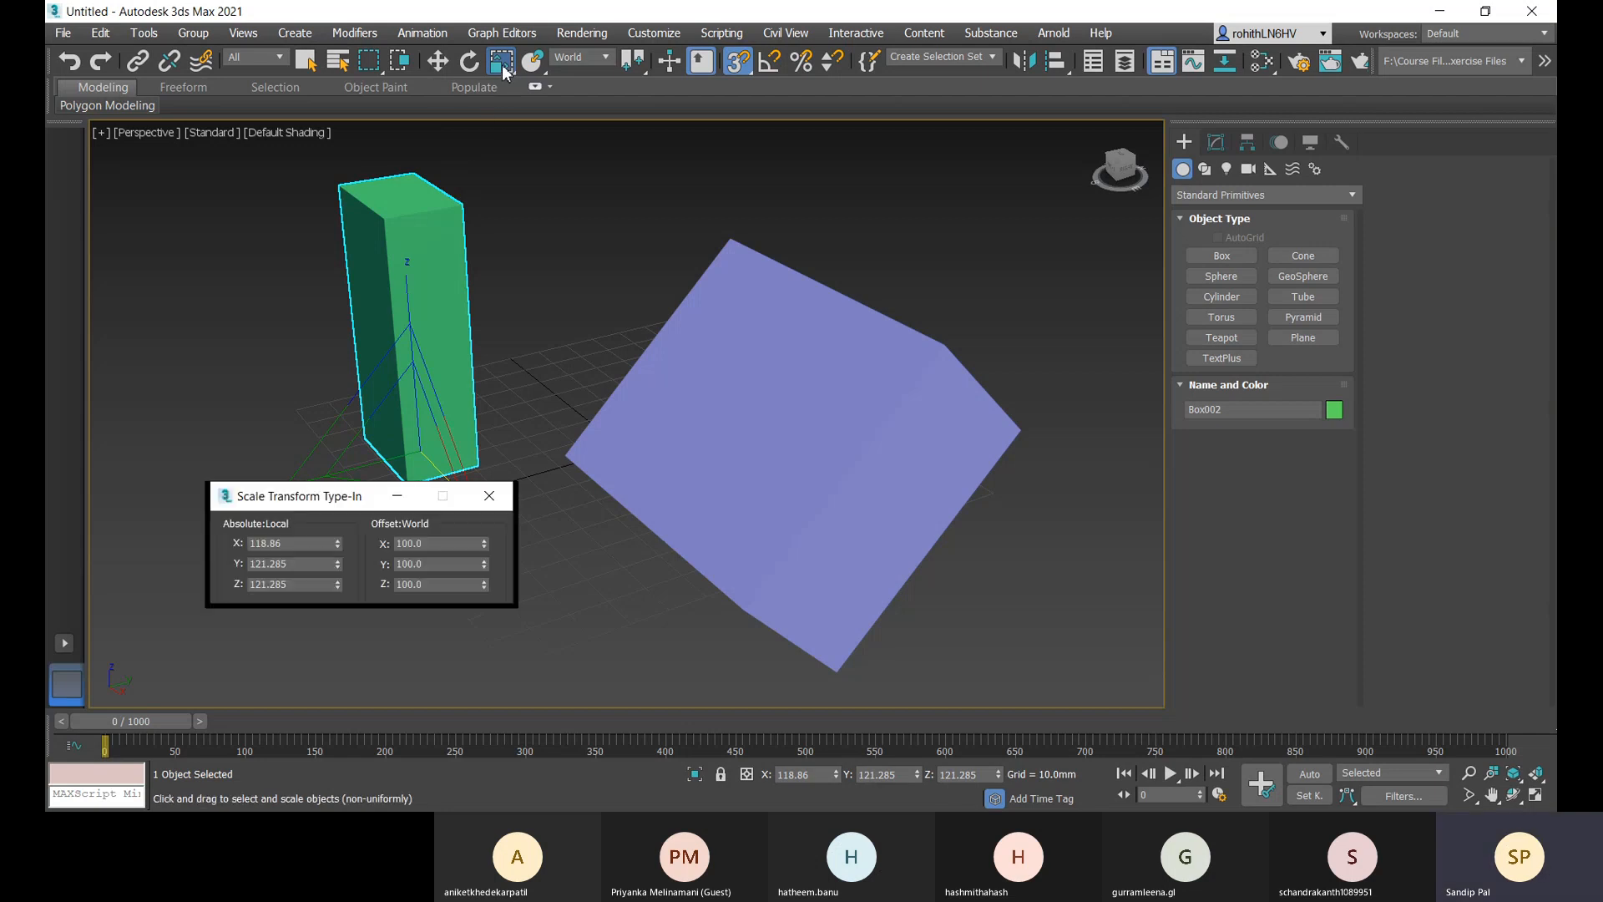
click(489, 496)
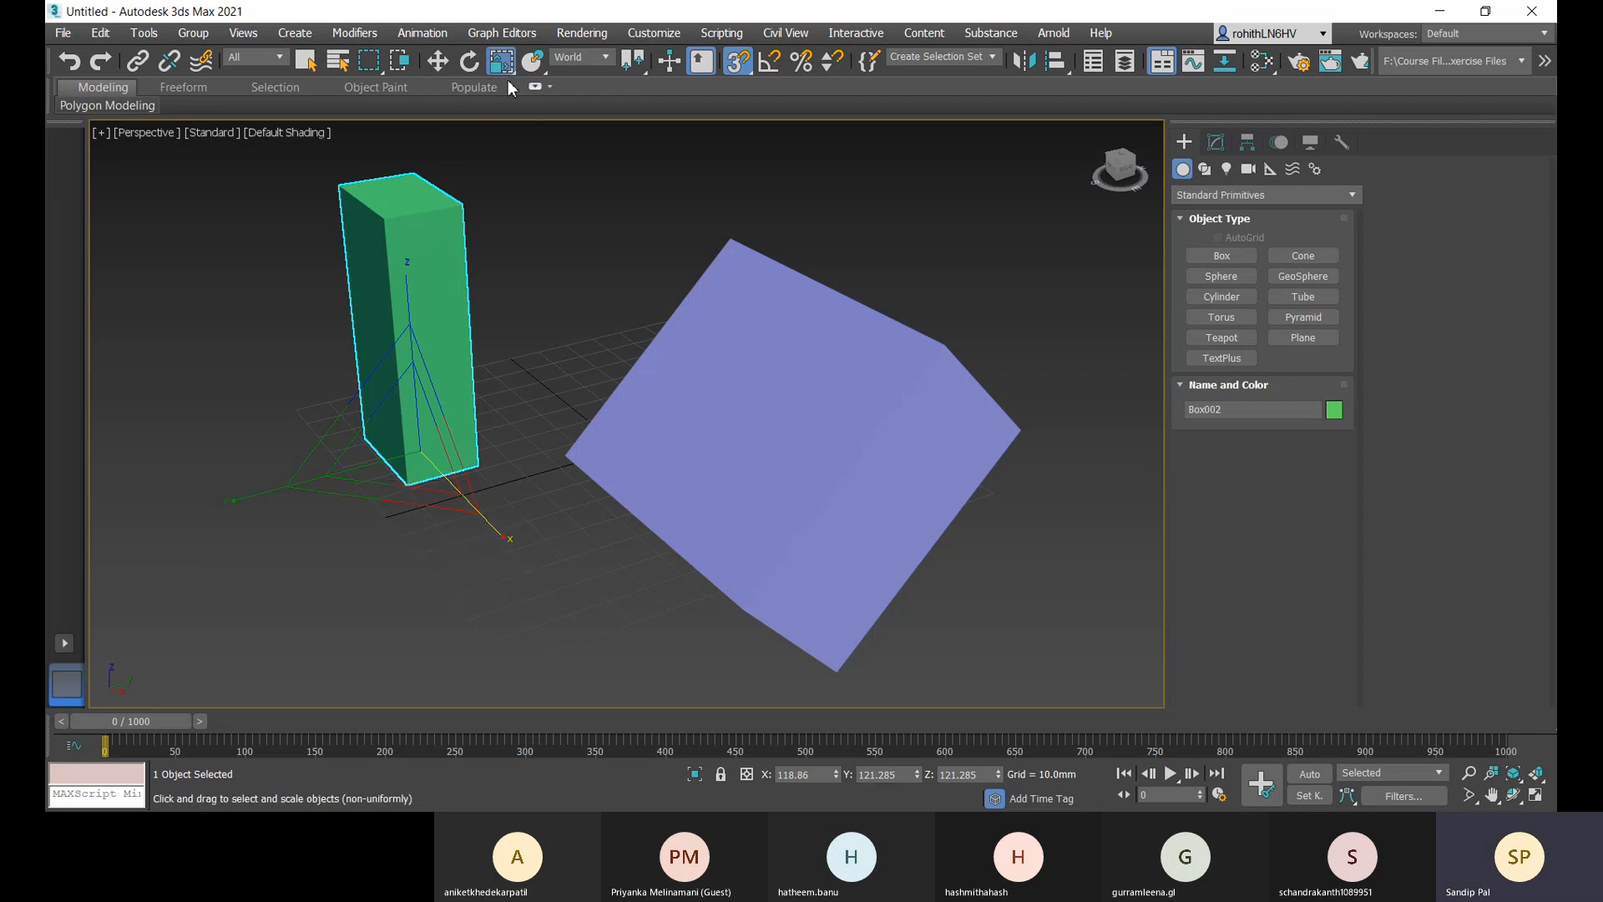
- Squash the tall green box along X to about 93 percent in X and 155 percent in Y and Z
drag(506, 67, 504, 158)
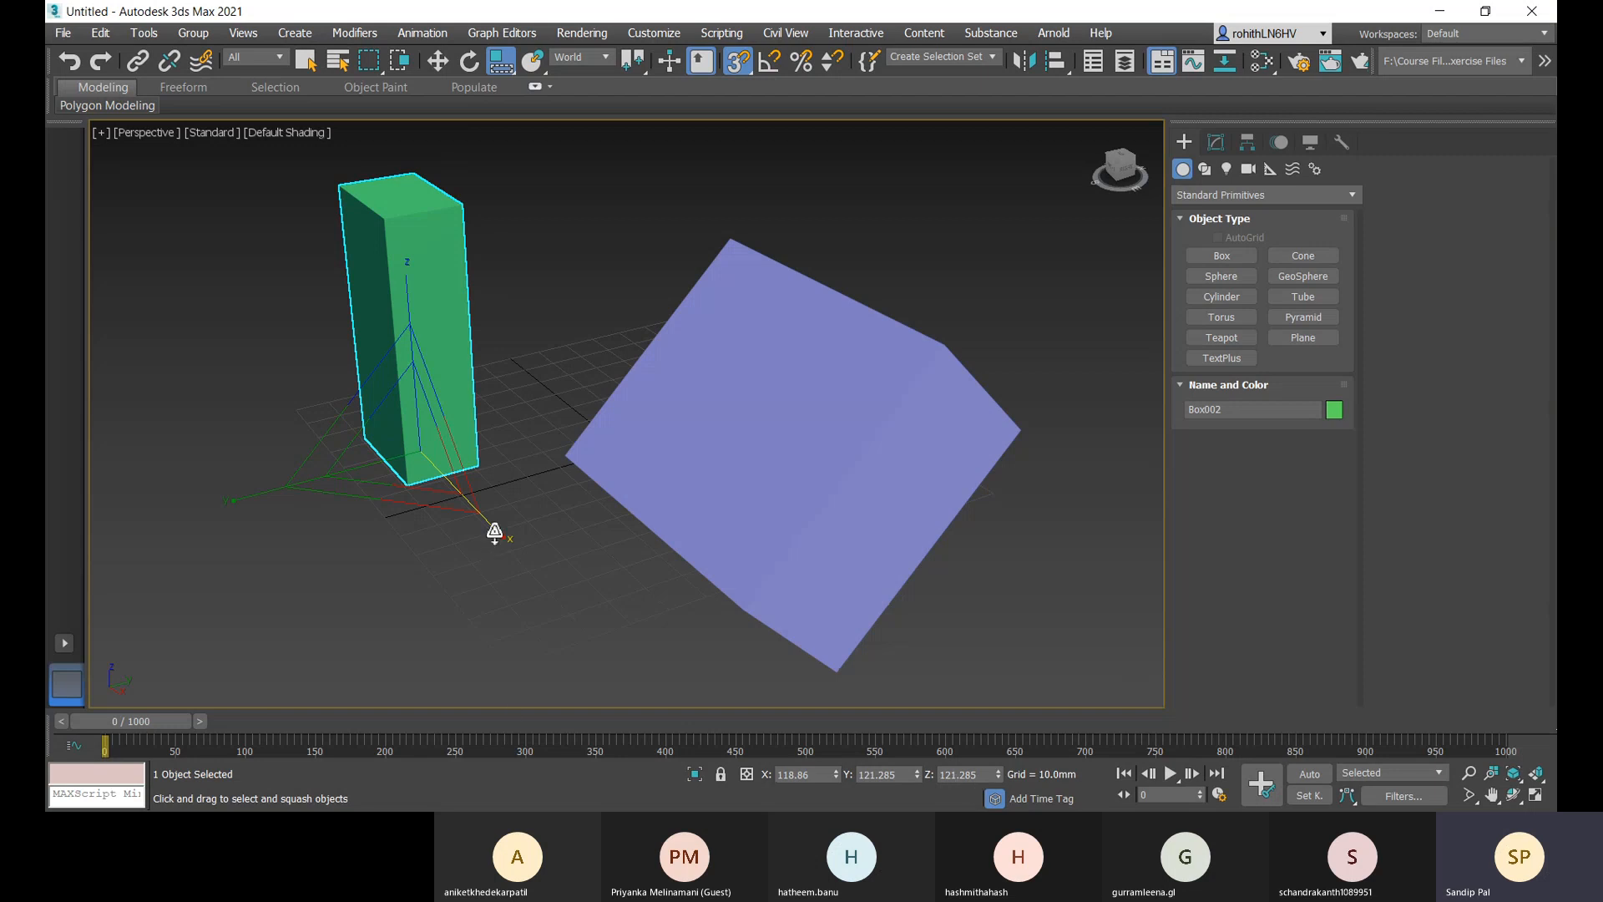
drag(494, 528, 473, 461)
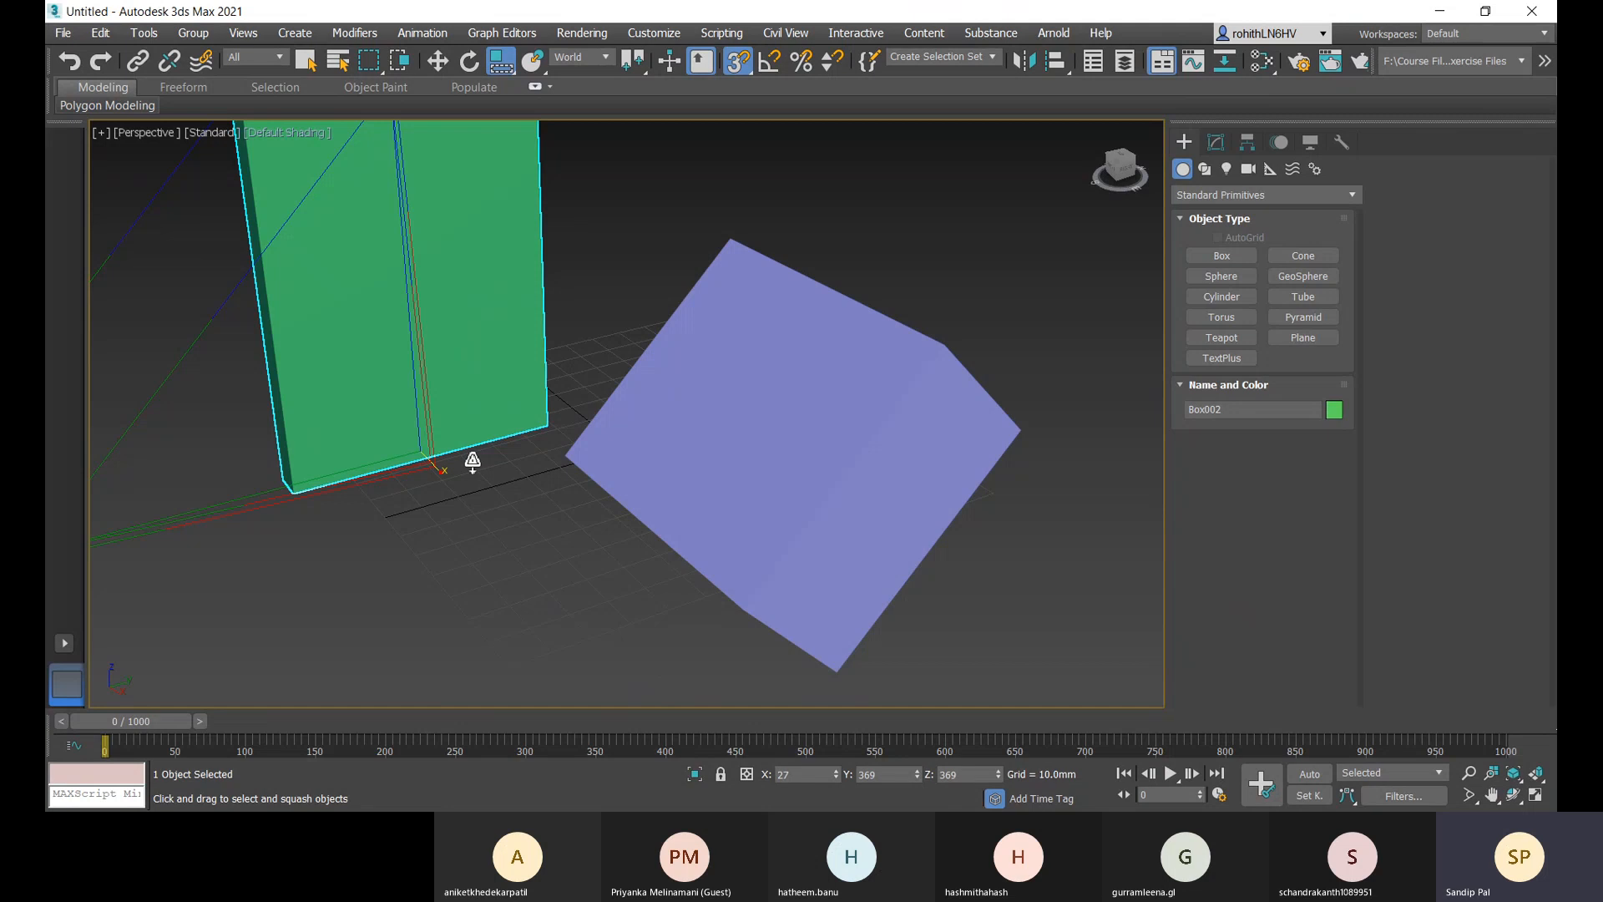
drag(472, 461, 547, 433)
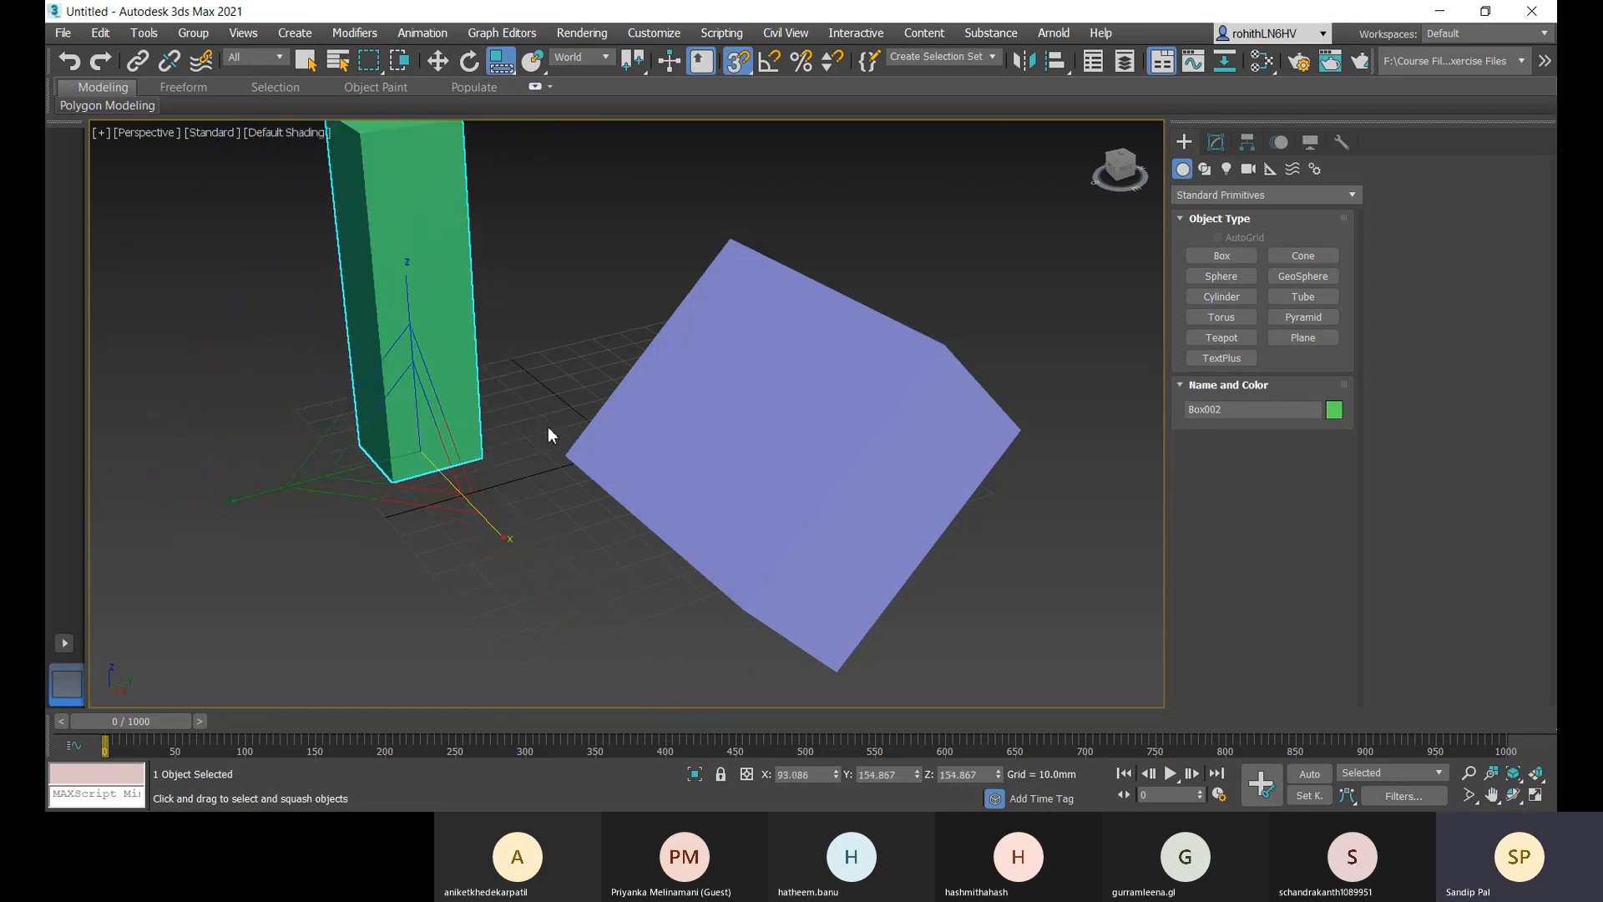
- Create a teapot with a radius of about 31 mm in front of the green box
click(1227, 342)
middle_drag(591, 612, 587, 531)
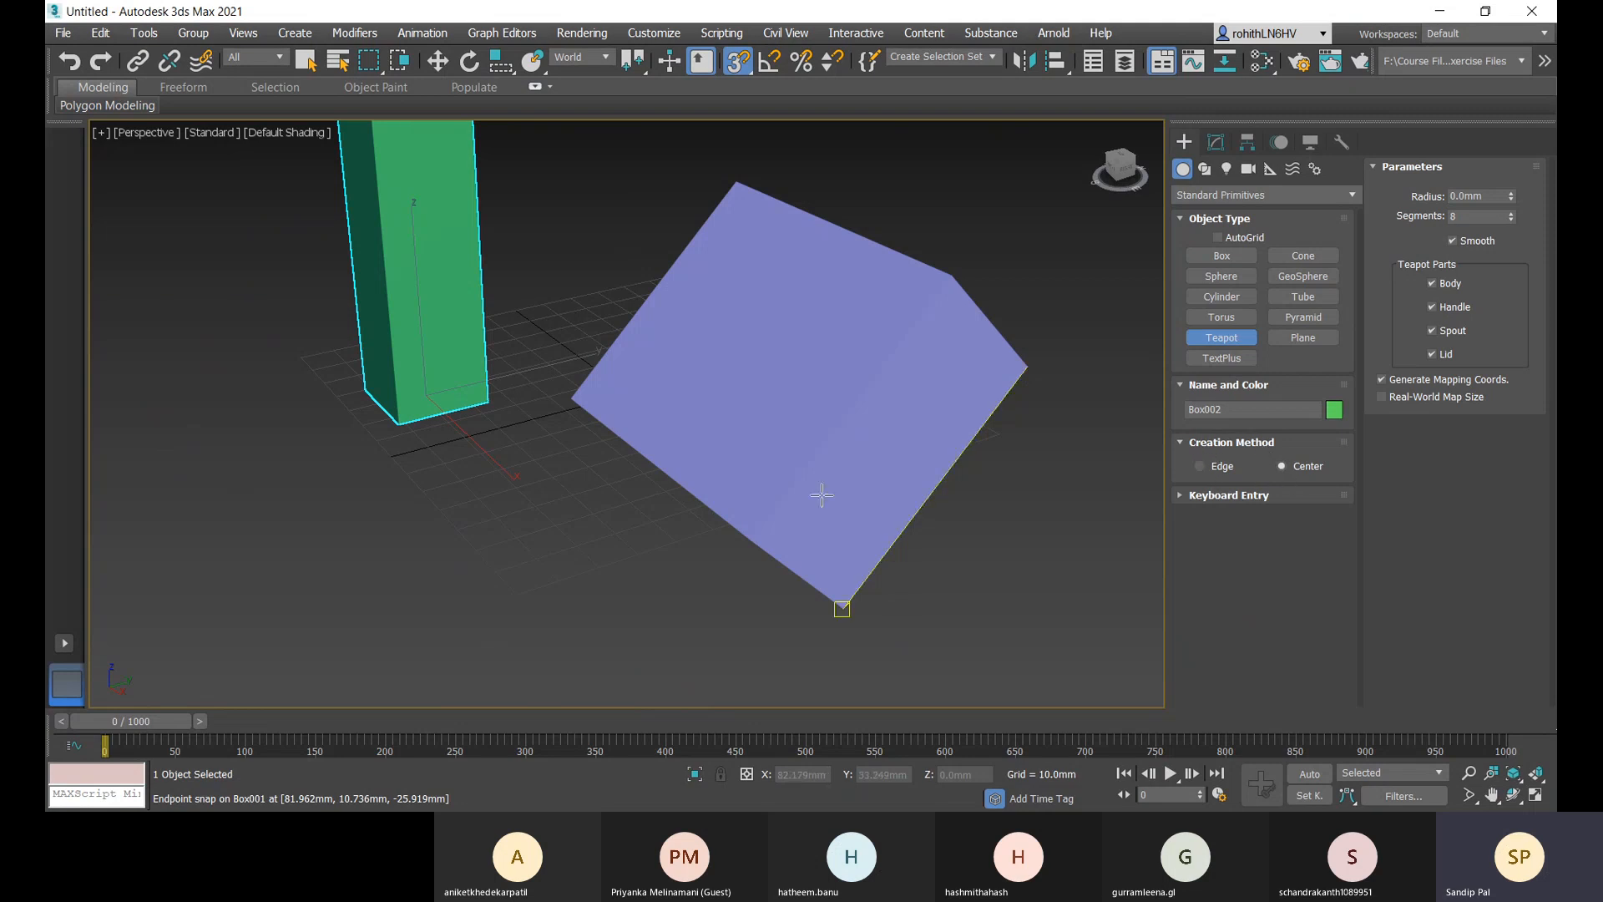
click(492, 535)
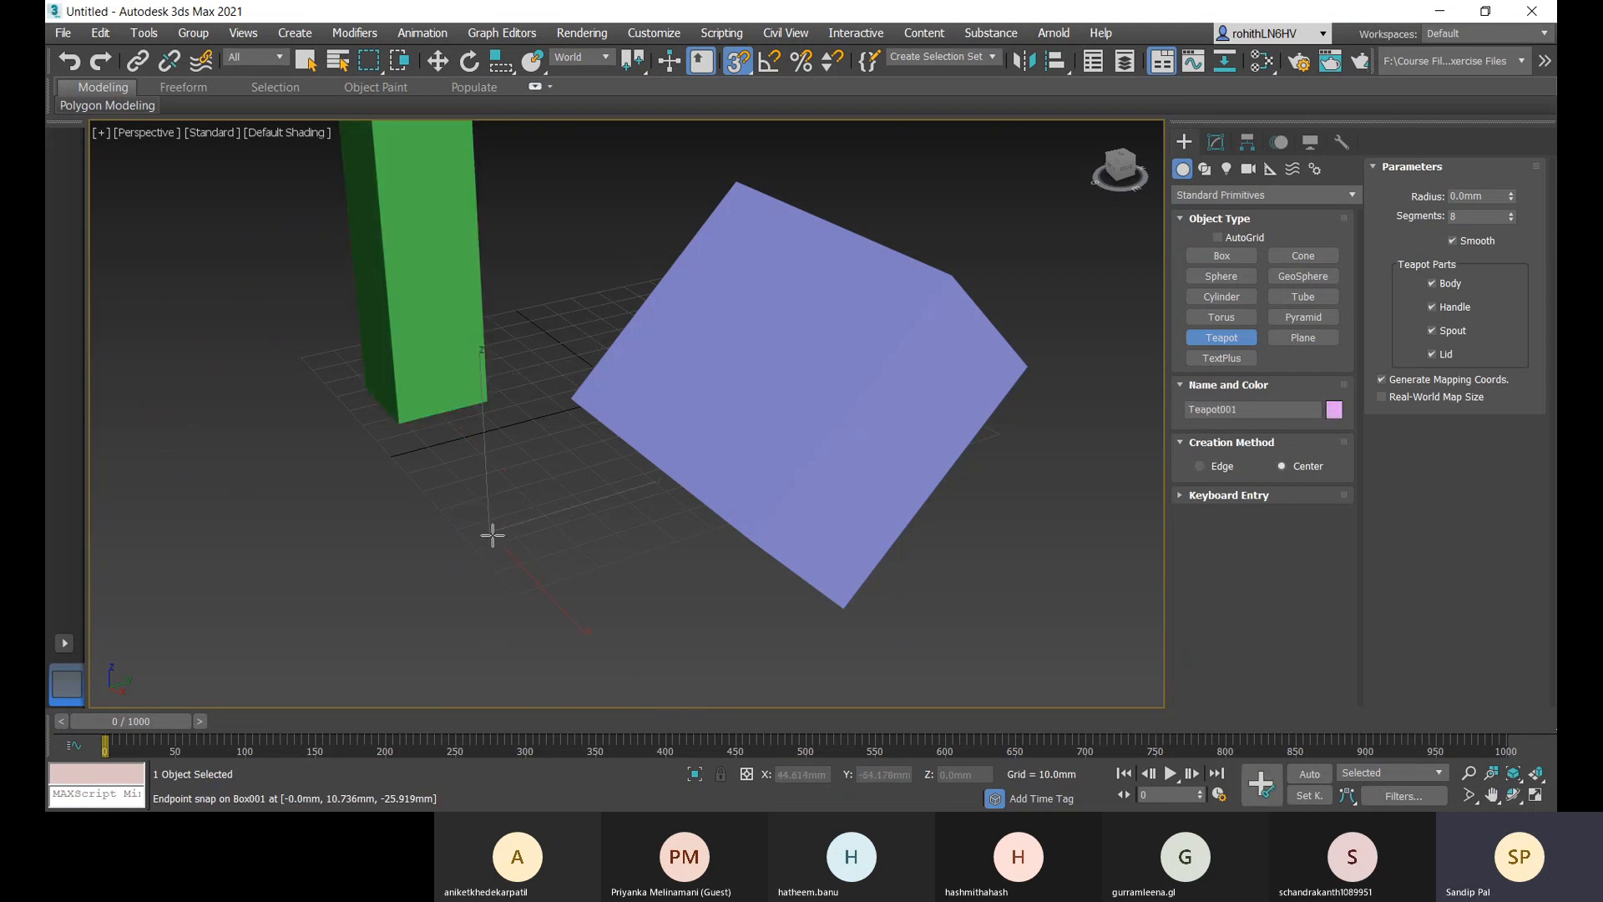
drag(493, 535, 627, 529)
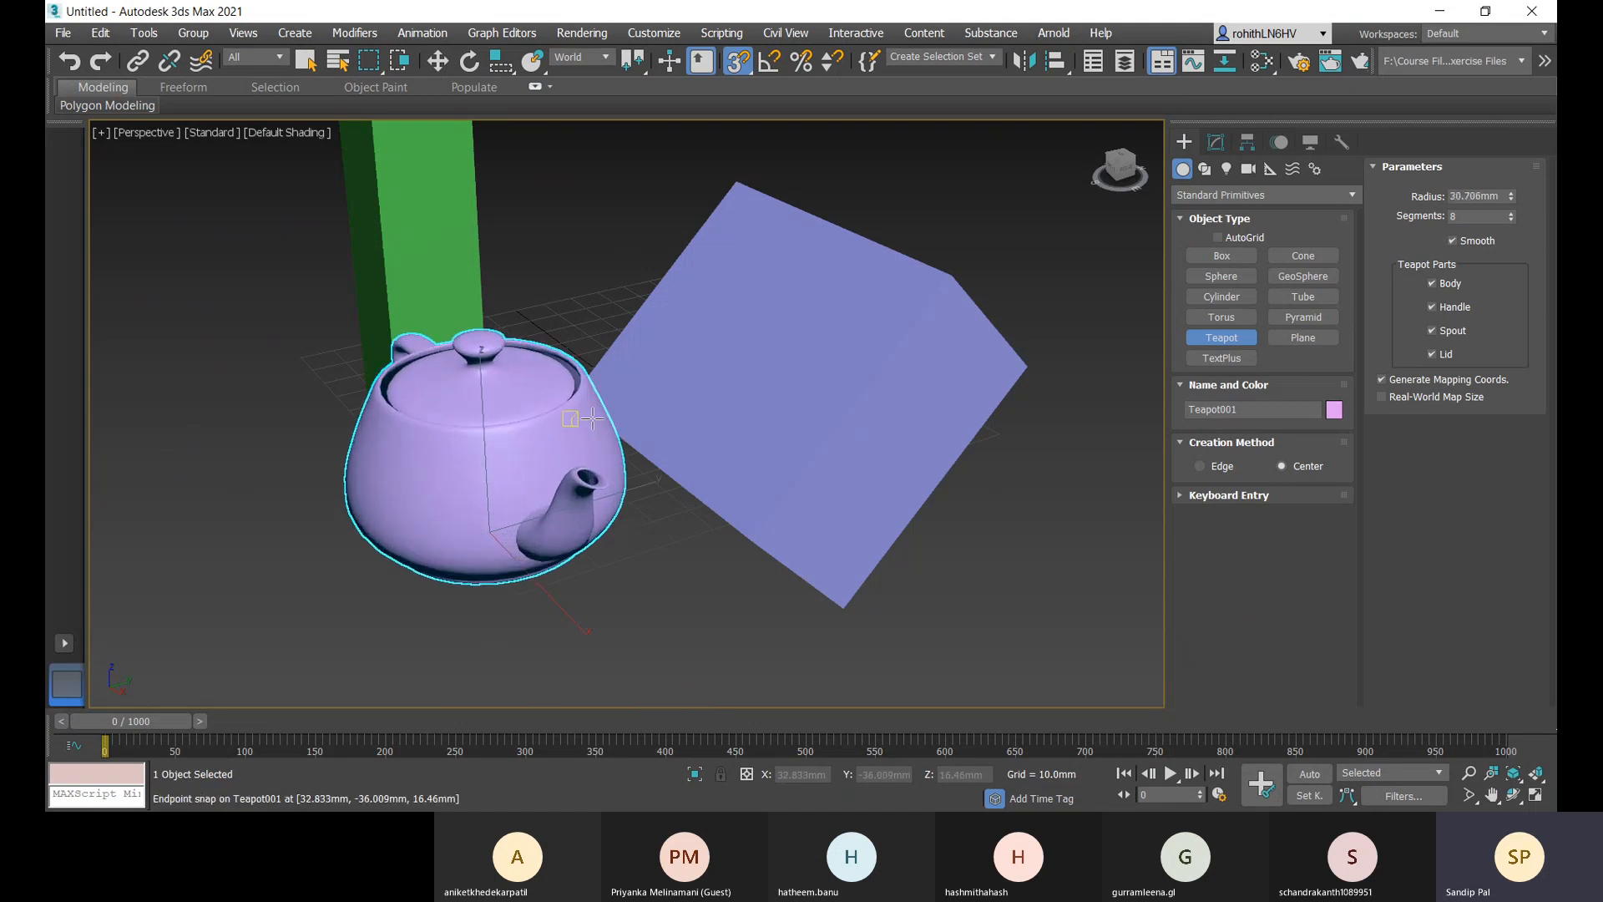
- Reduce the teapot's segments to 2
click(1510, 219)
click(1510, 219)
click(1510, 219)
click(1510, 218)
click(1510, 219)
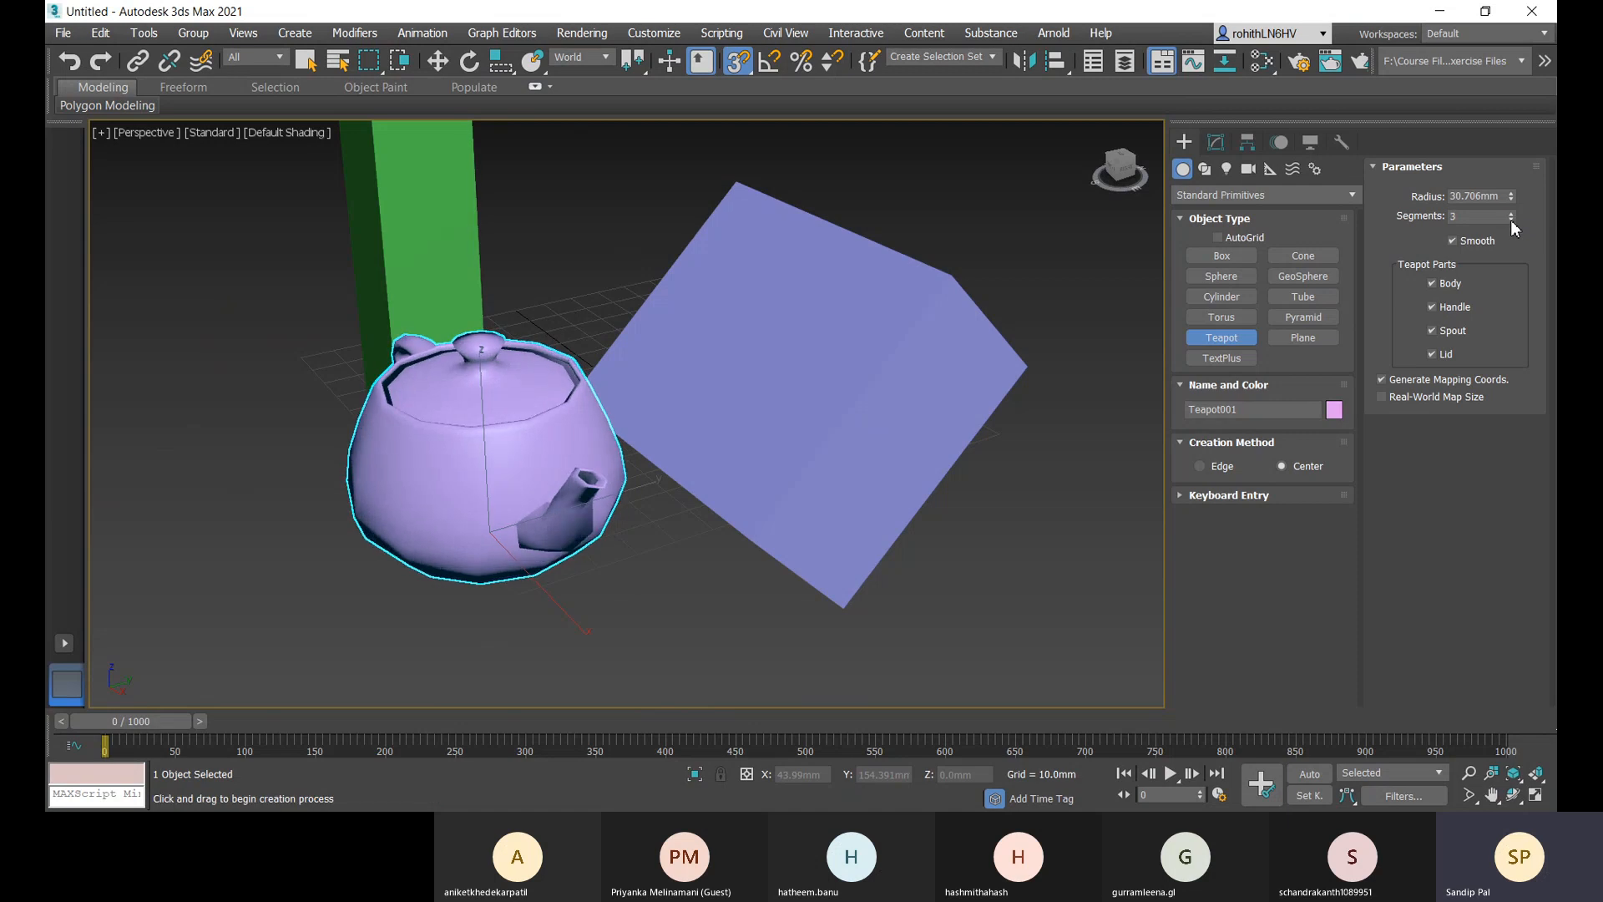
click(1510, 219)
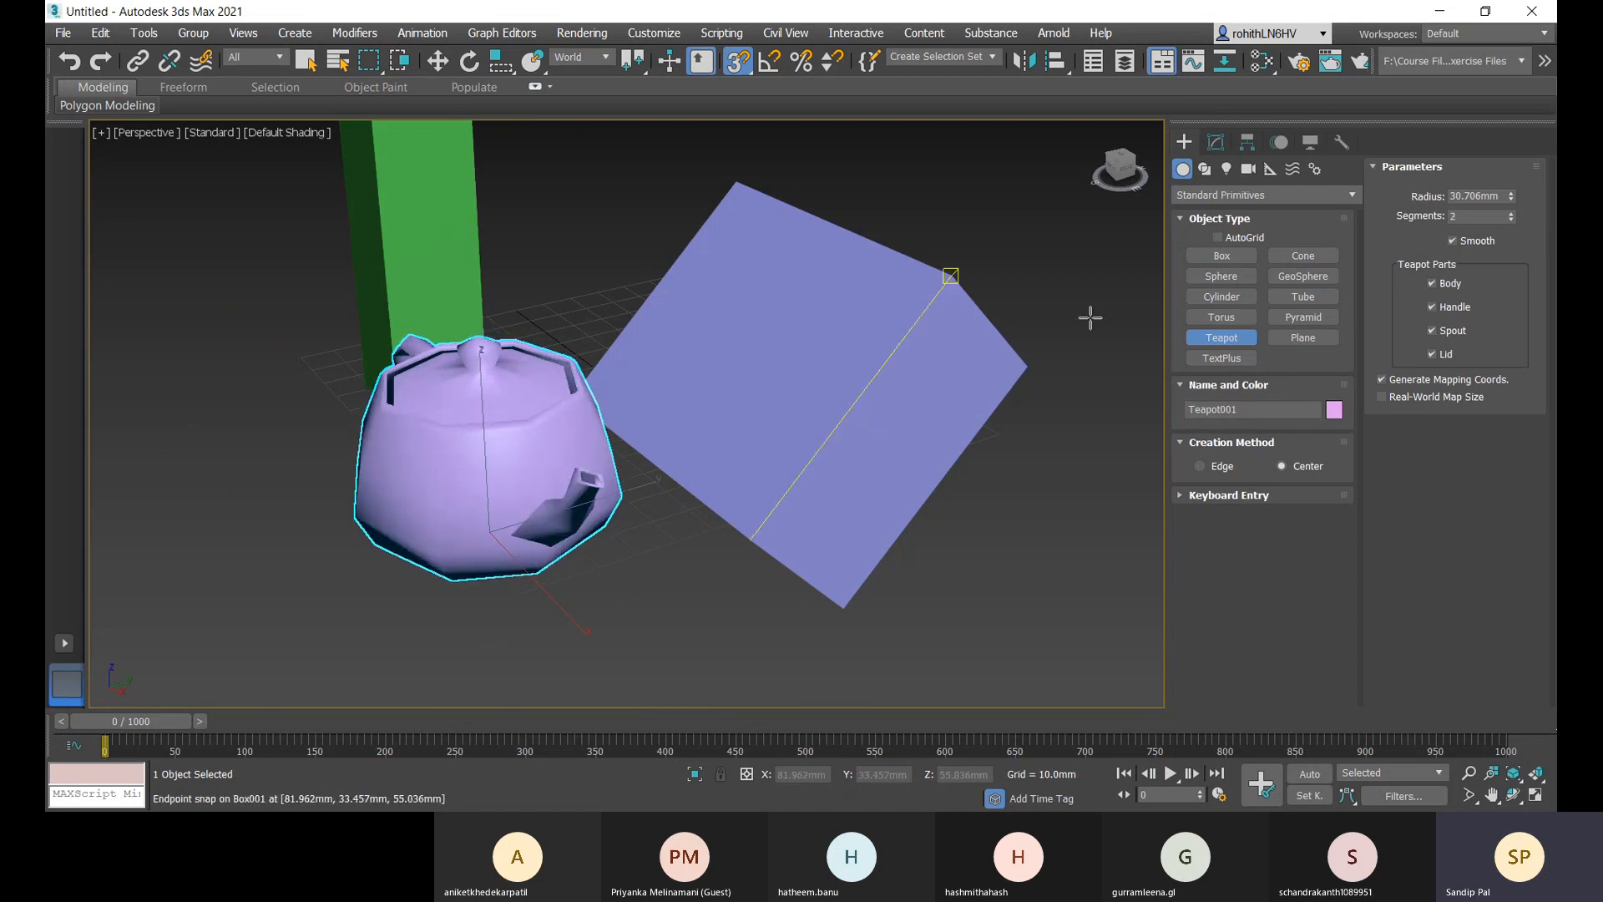
- Raise the teapot's segments to 7
click(1511, 214)
click(1511, 214)
click(1510, 214)
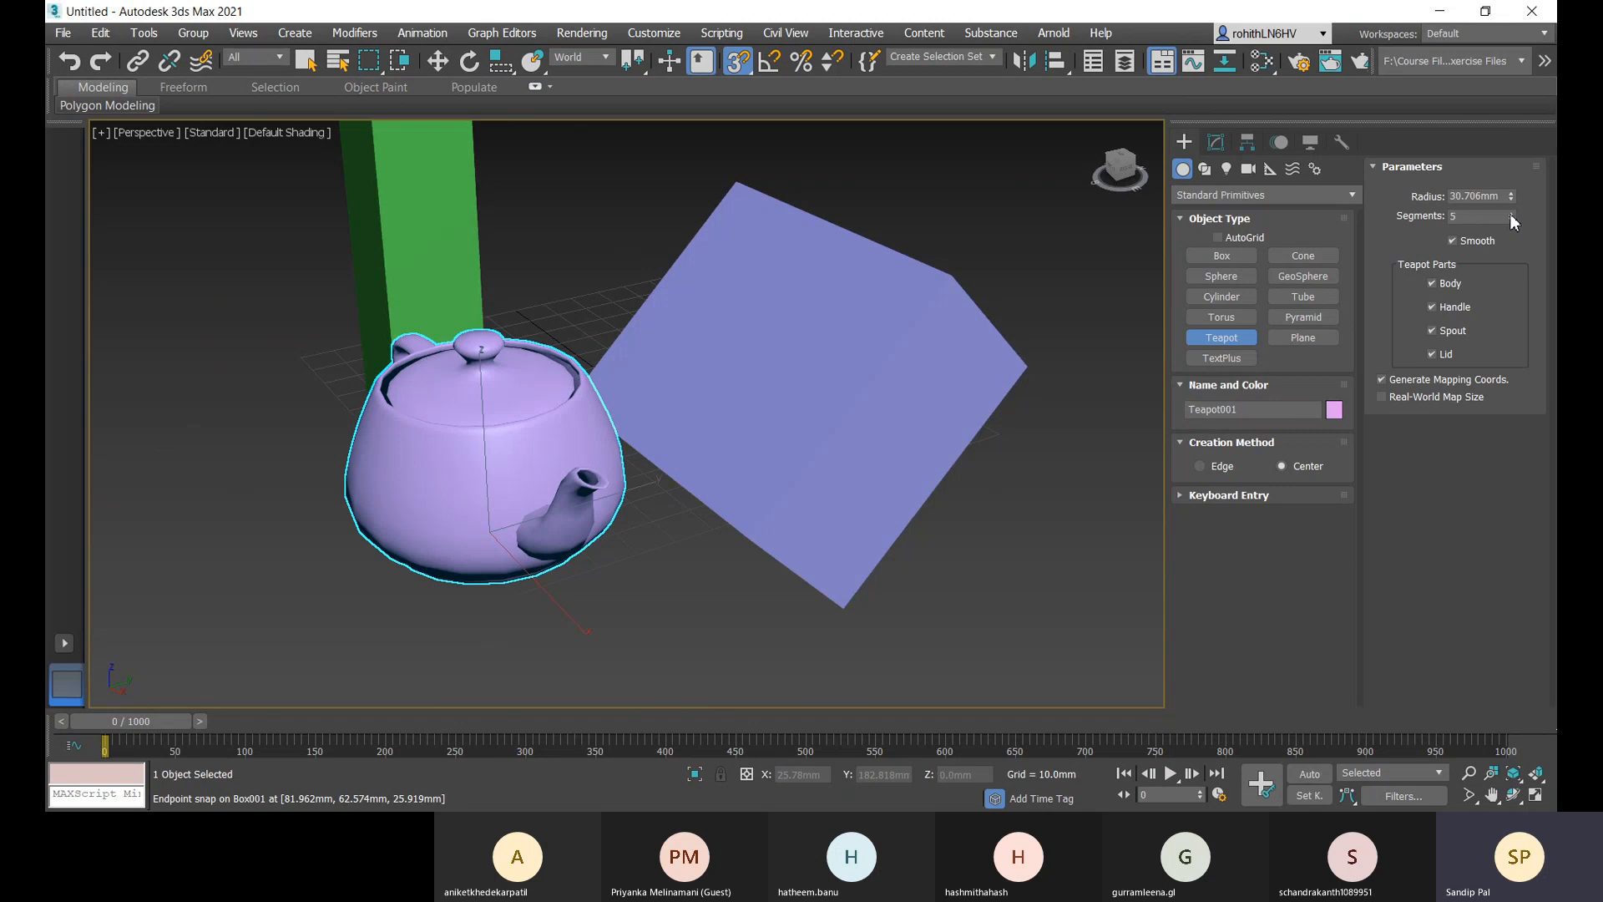
click(1511, 214)
click(1511, 213)
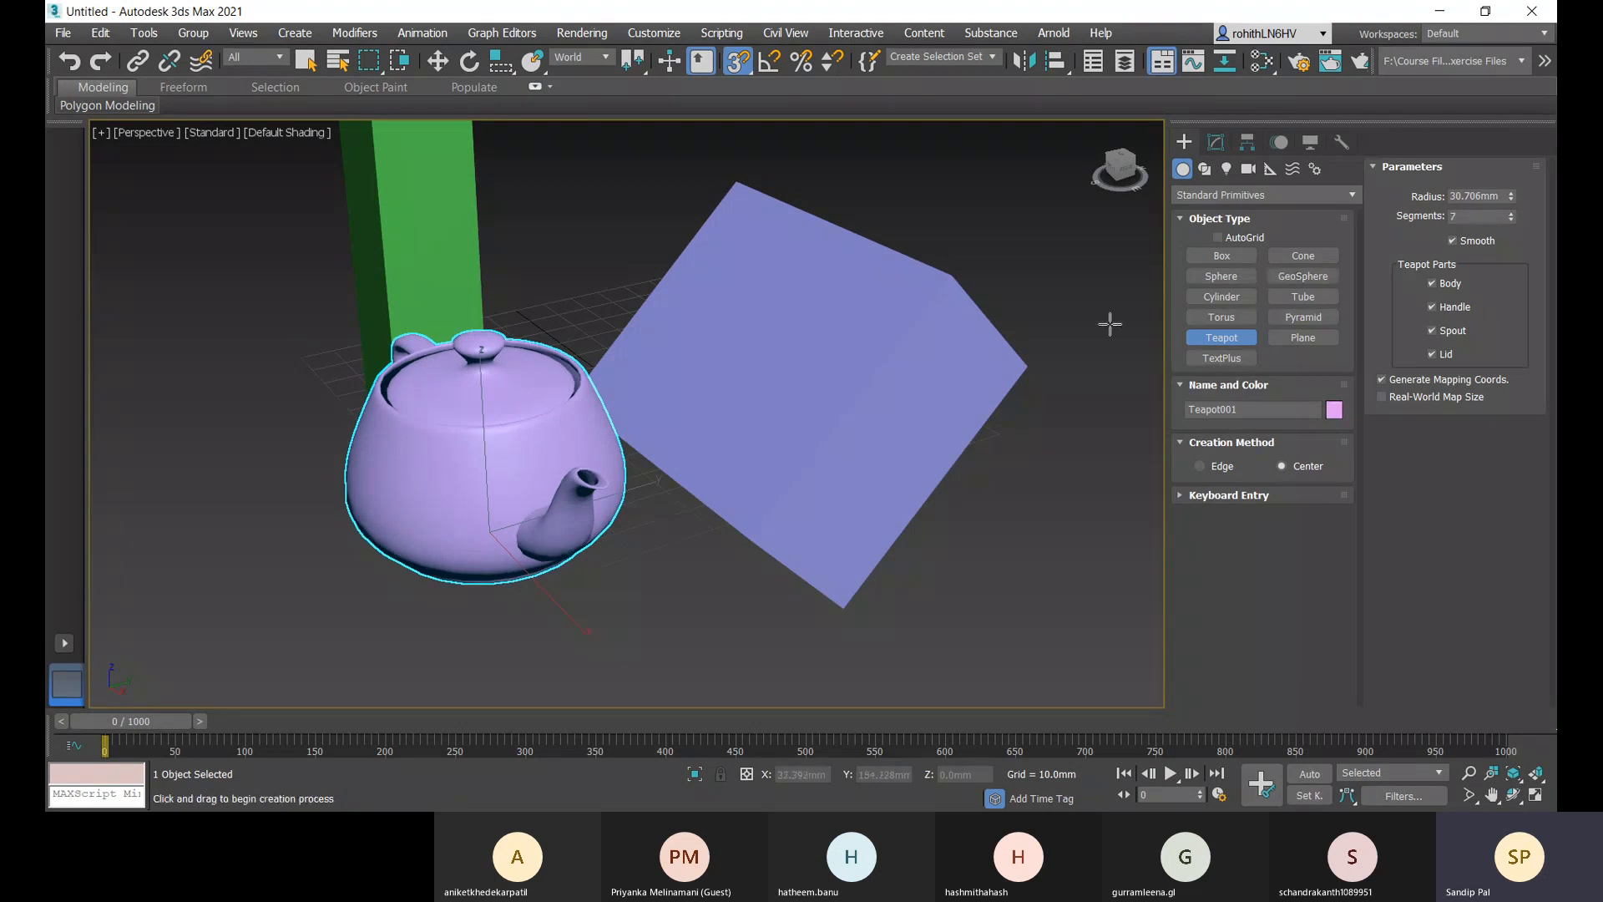
- Display the scene in wireframe and increase the teapot's segments to 12
key(F3)
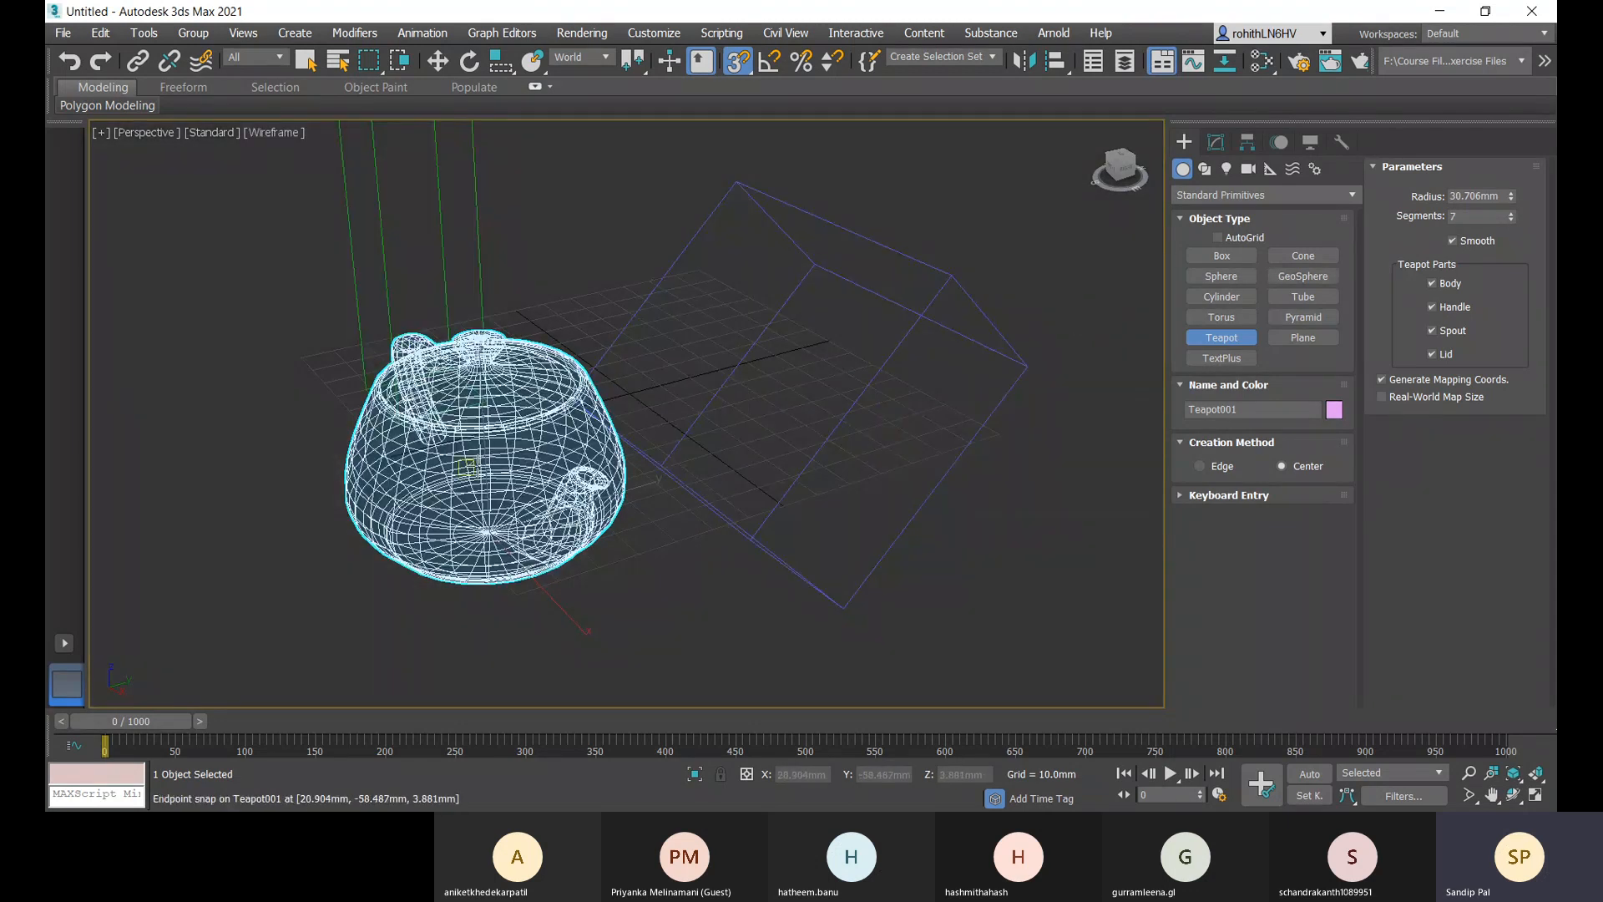
scroll(472, 469, up, 5)
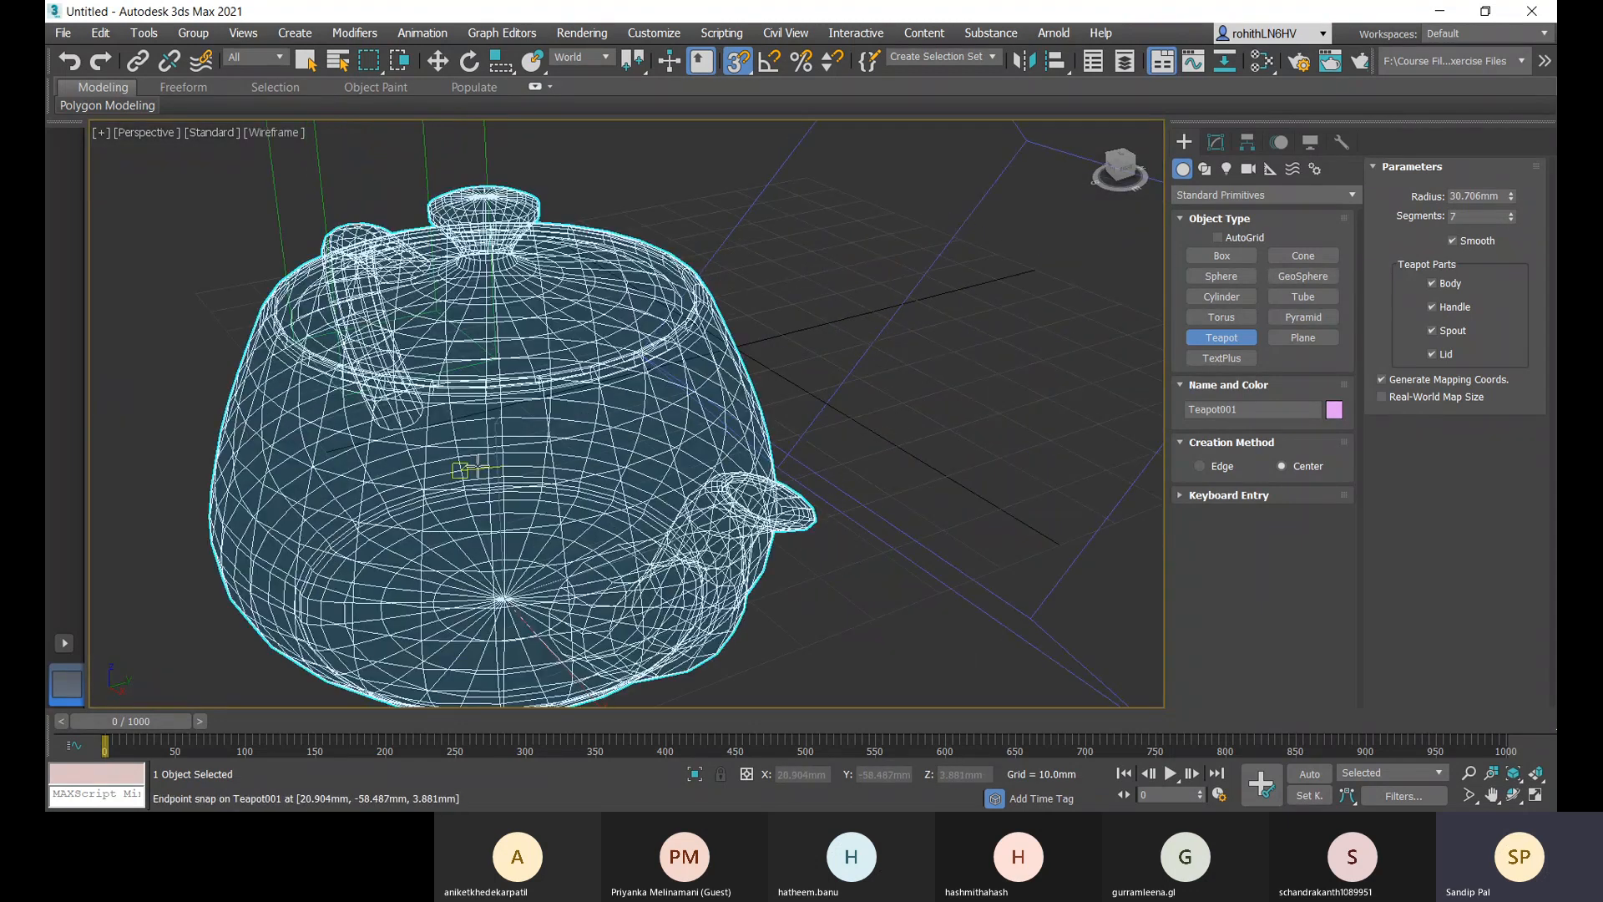
click(1511, 213)
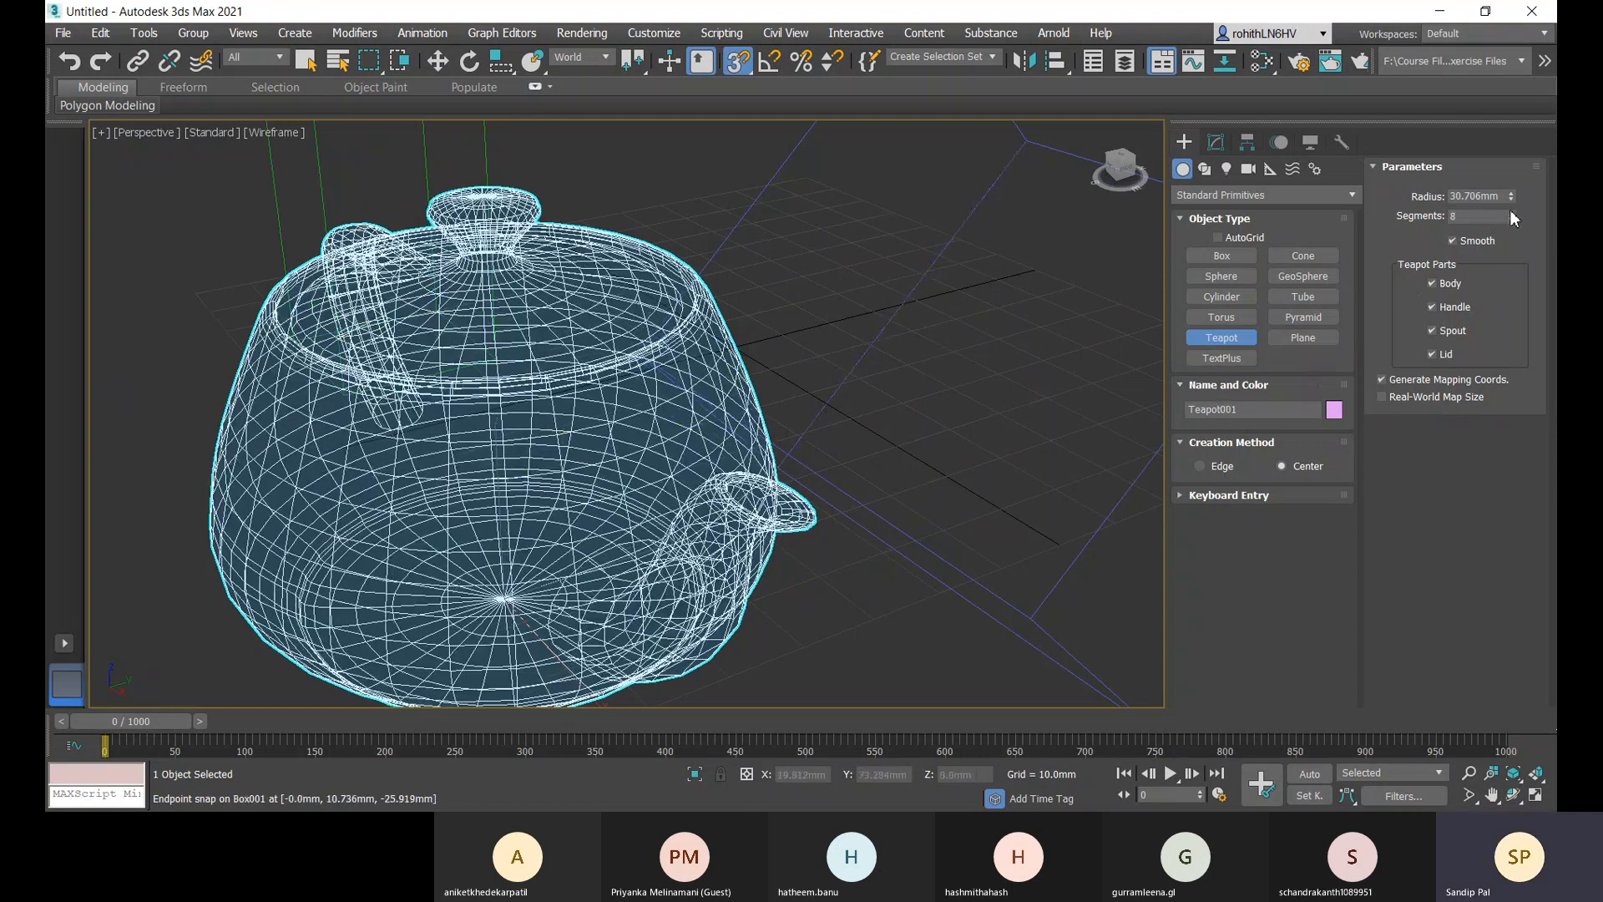
click(1511, 213)
click(1511, 214)
click(1511, 214)
click(1511, 213)
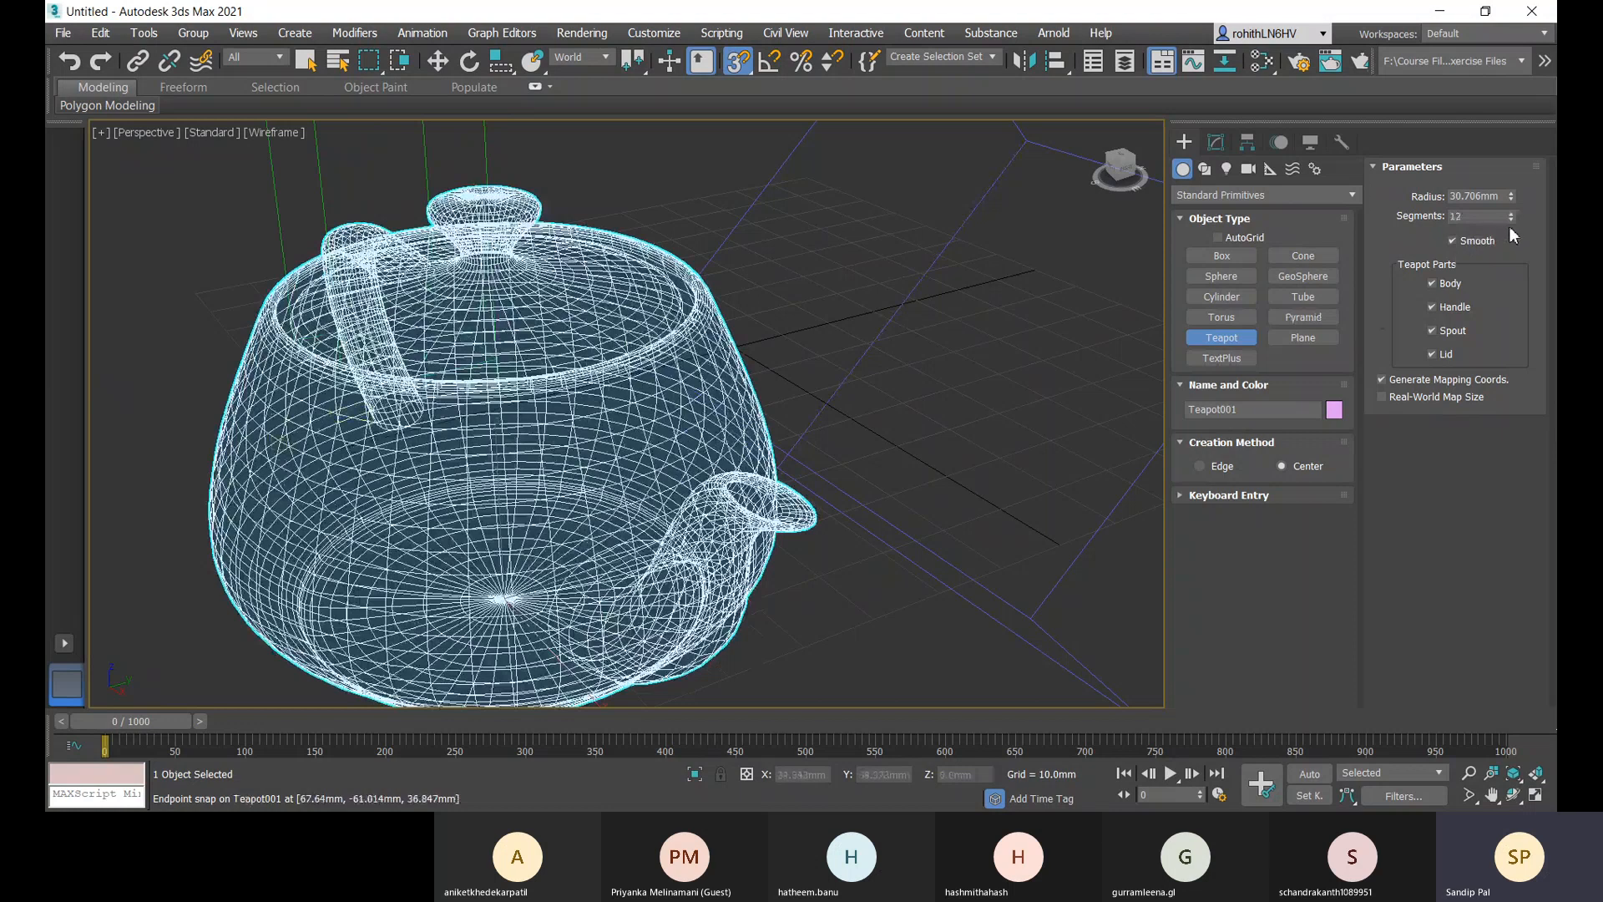
- Remove the teapot's handle and spout and return the viewport to shaded display
click(1433, 308)
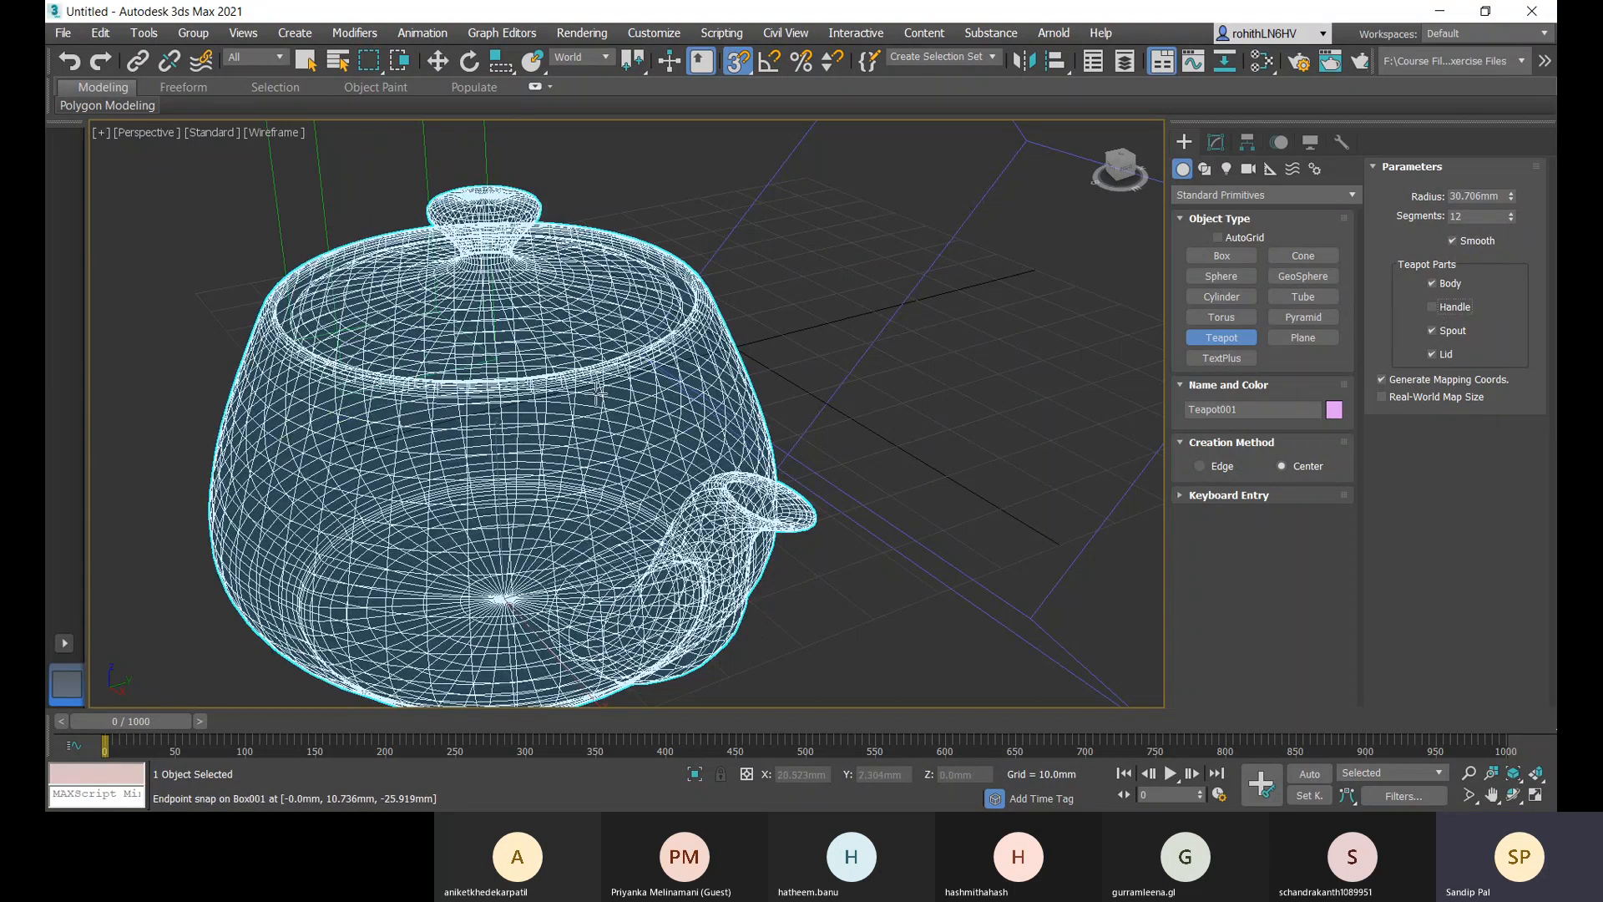
click(1433, 330)
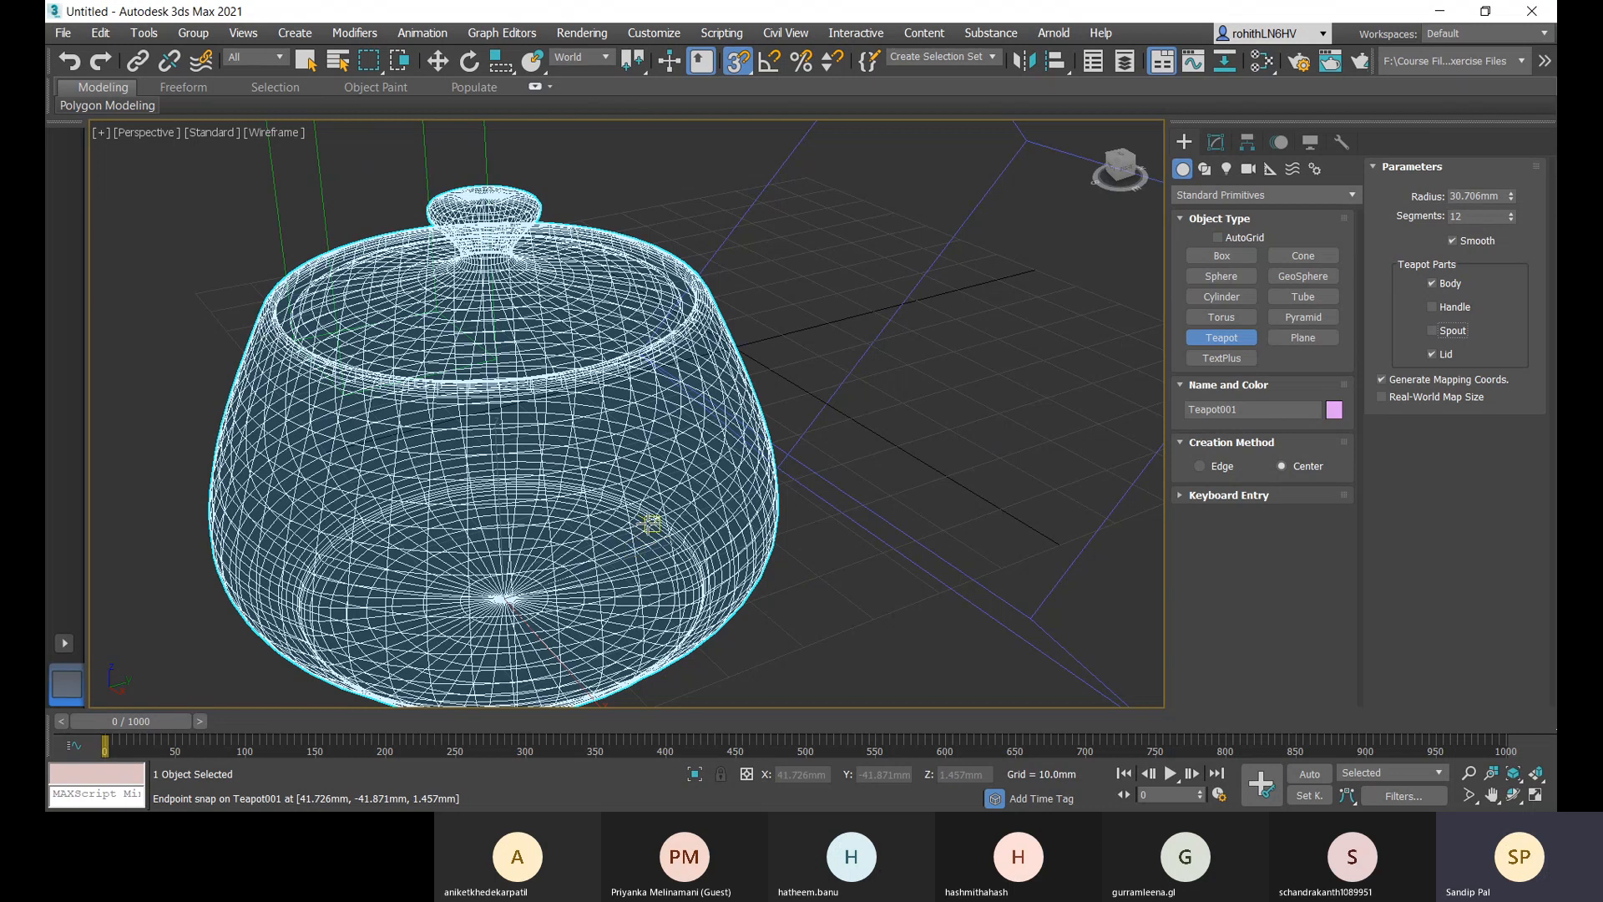
scroll(641, 532, down, 3)
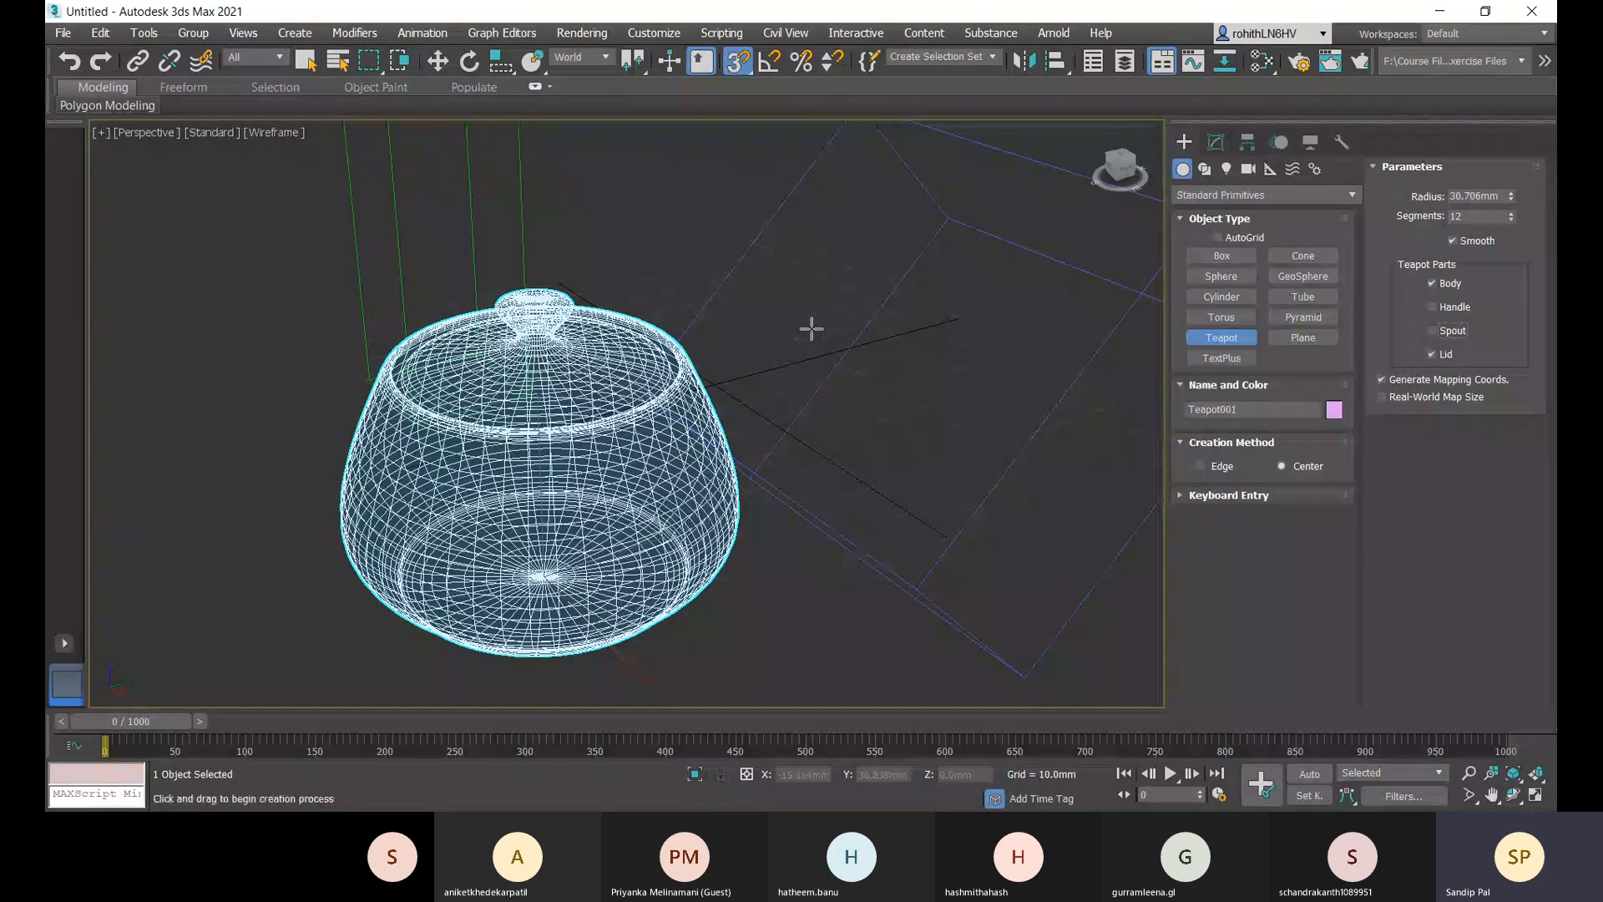
key(F3)
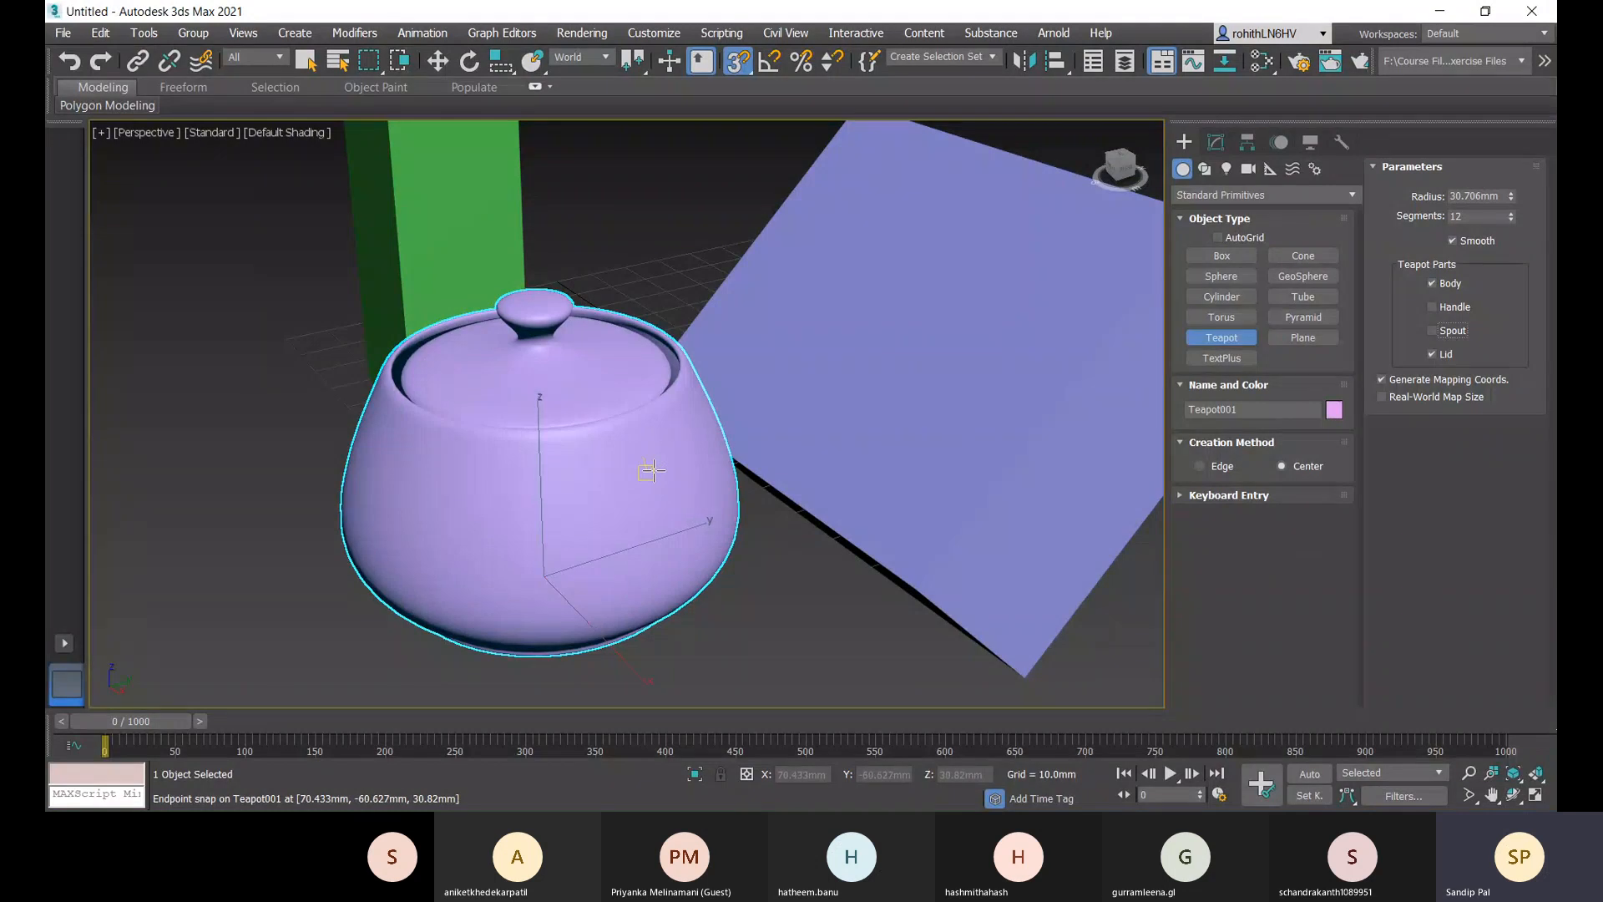
- Activate scaling for the teapot and set its absolute local X scale to 150 with exact transform entry
key(r)
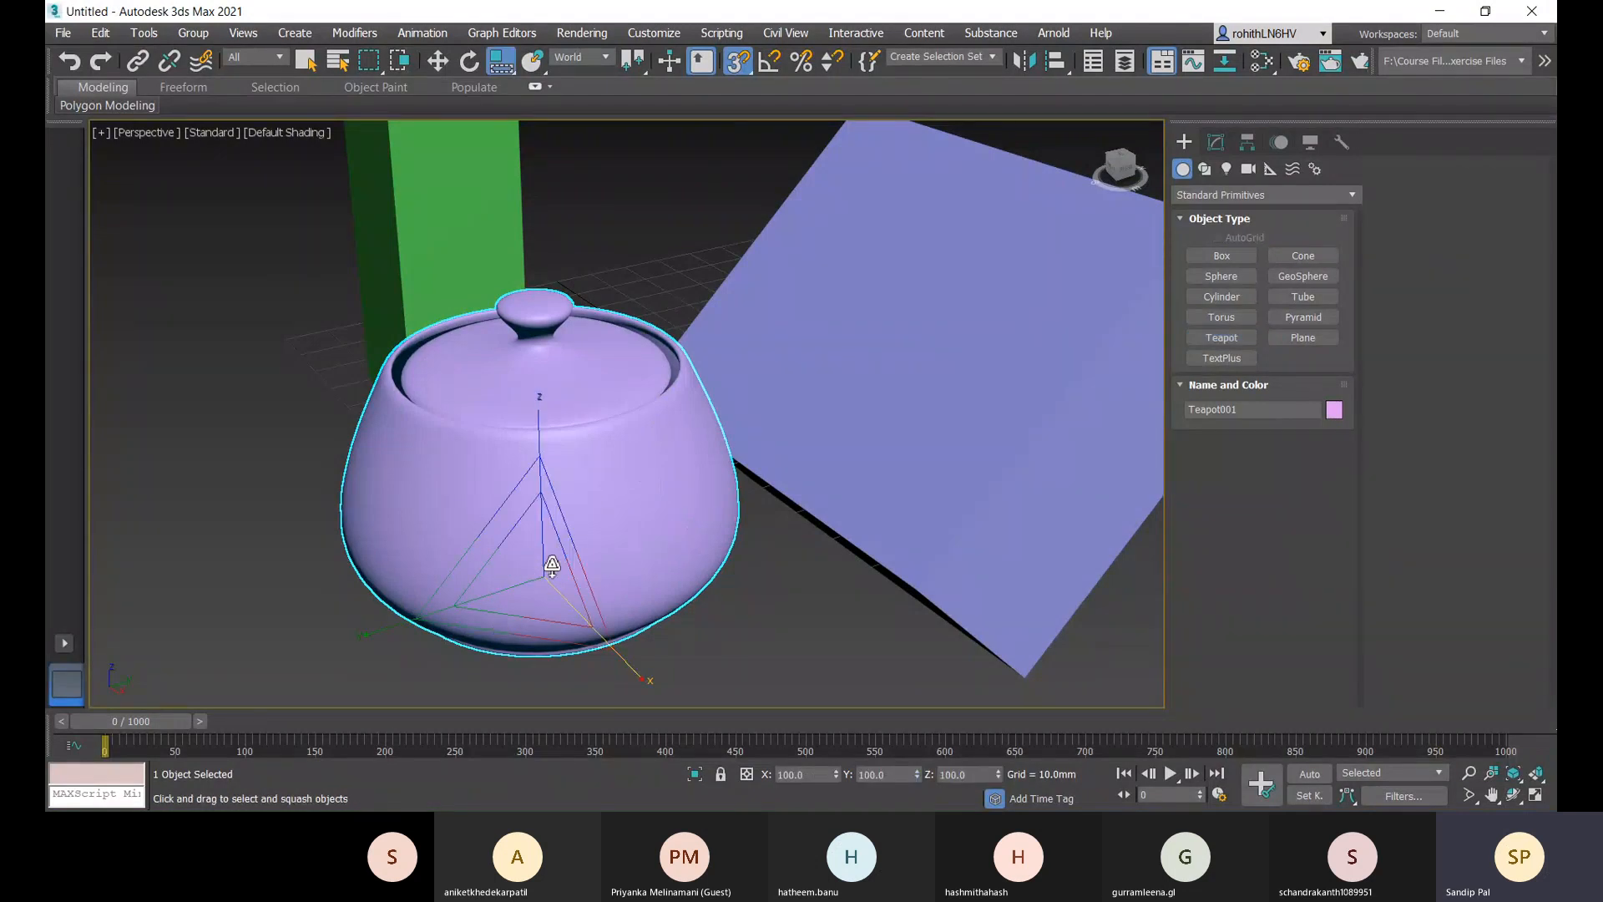
scroll(551, 574, down, 3)
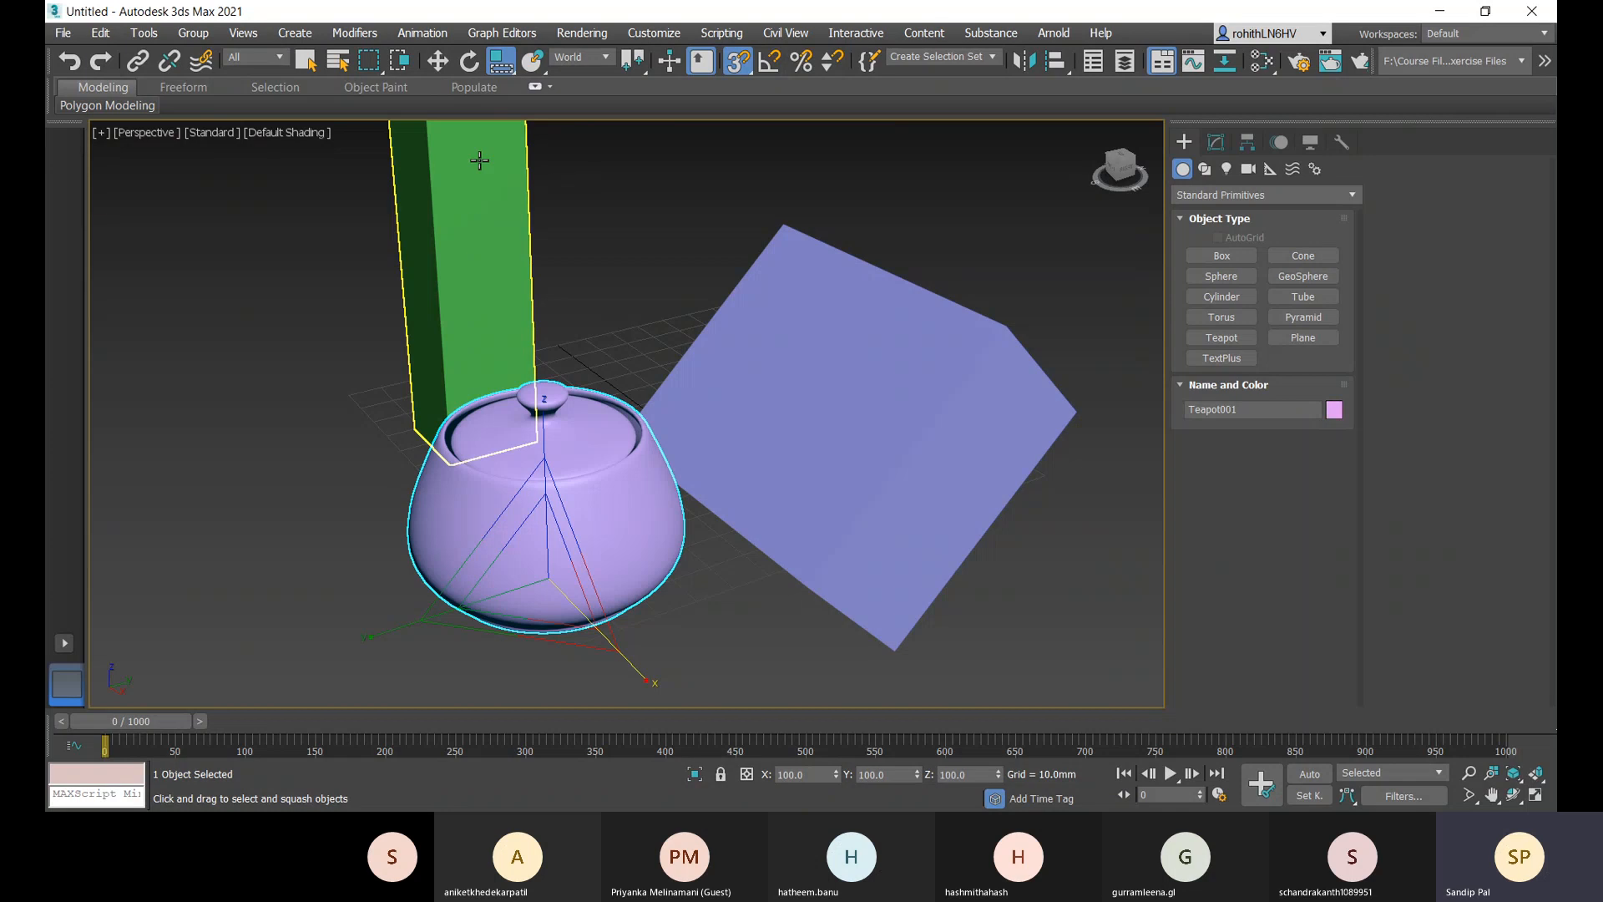
right_click(504, 67)
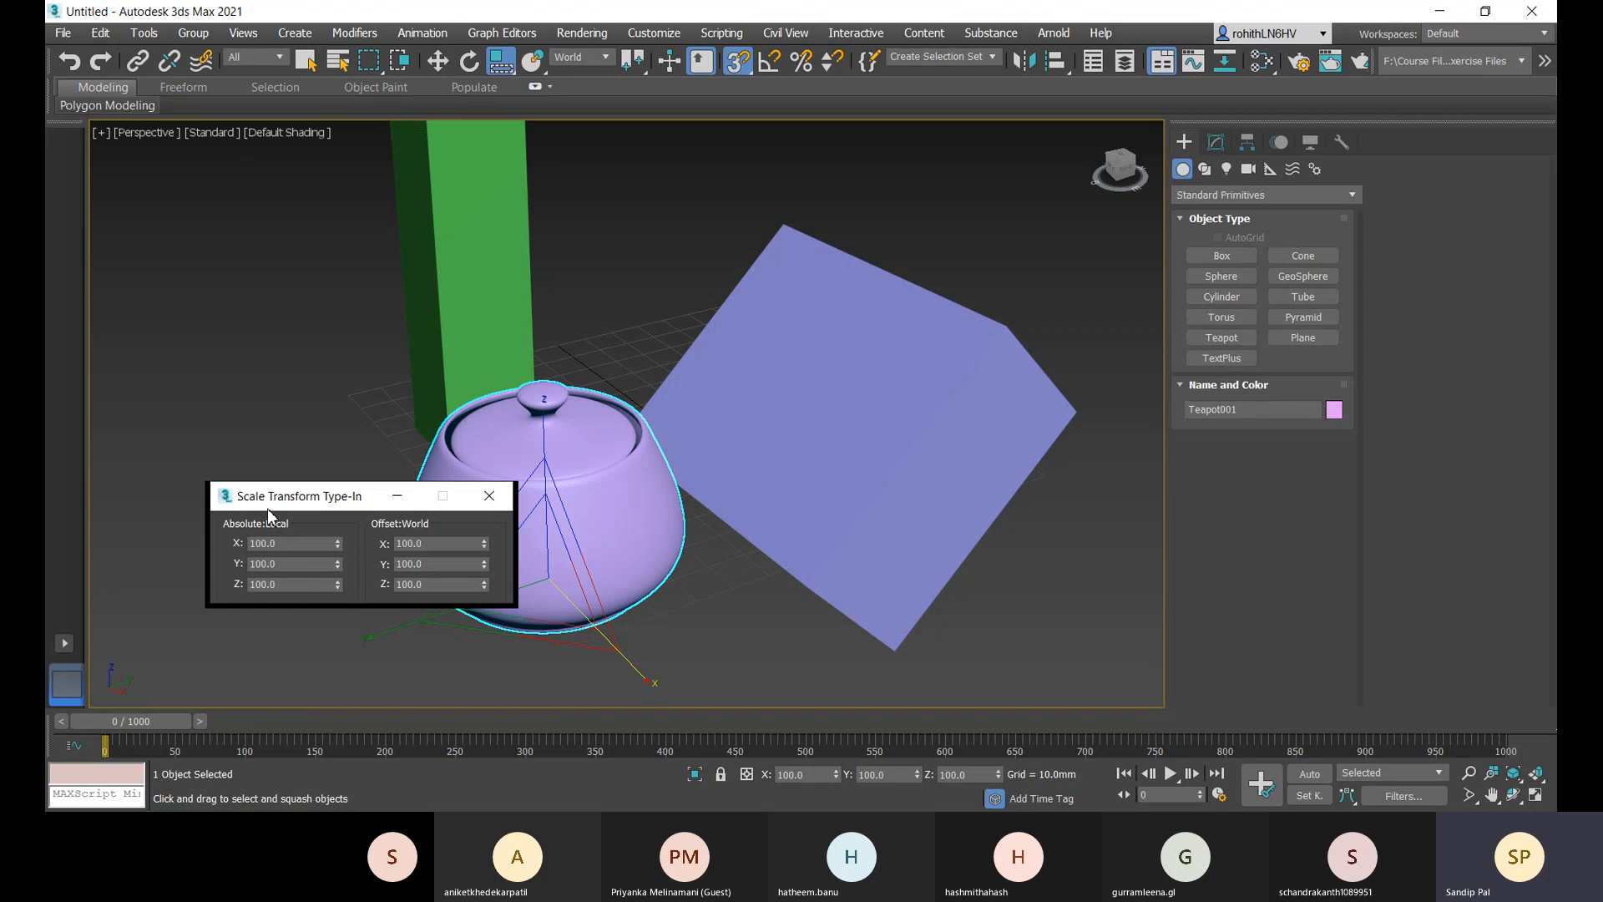
drag(280, 499, 279, 469)
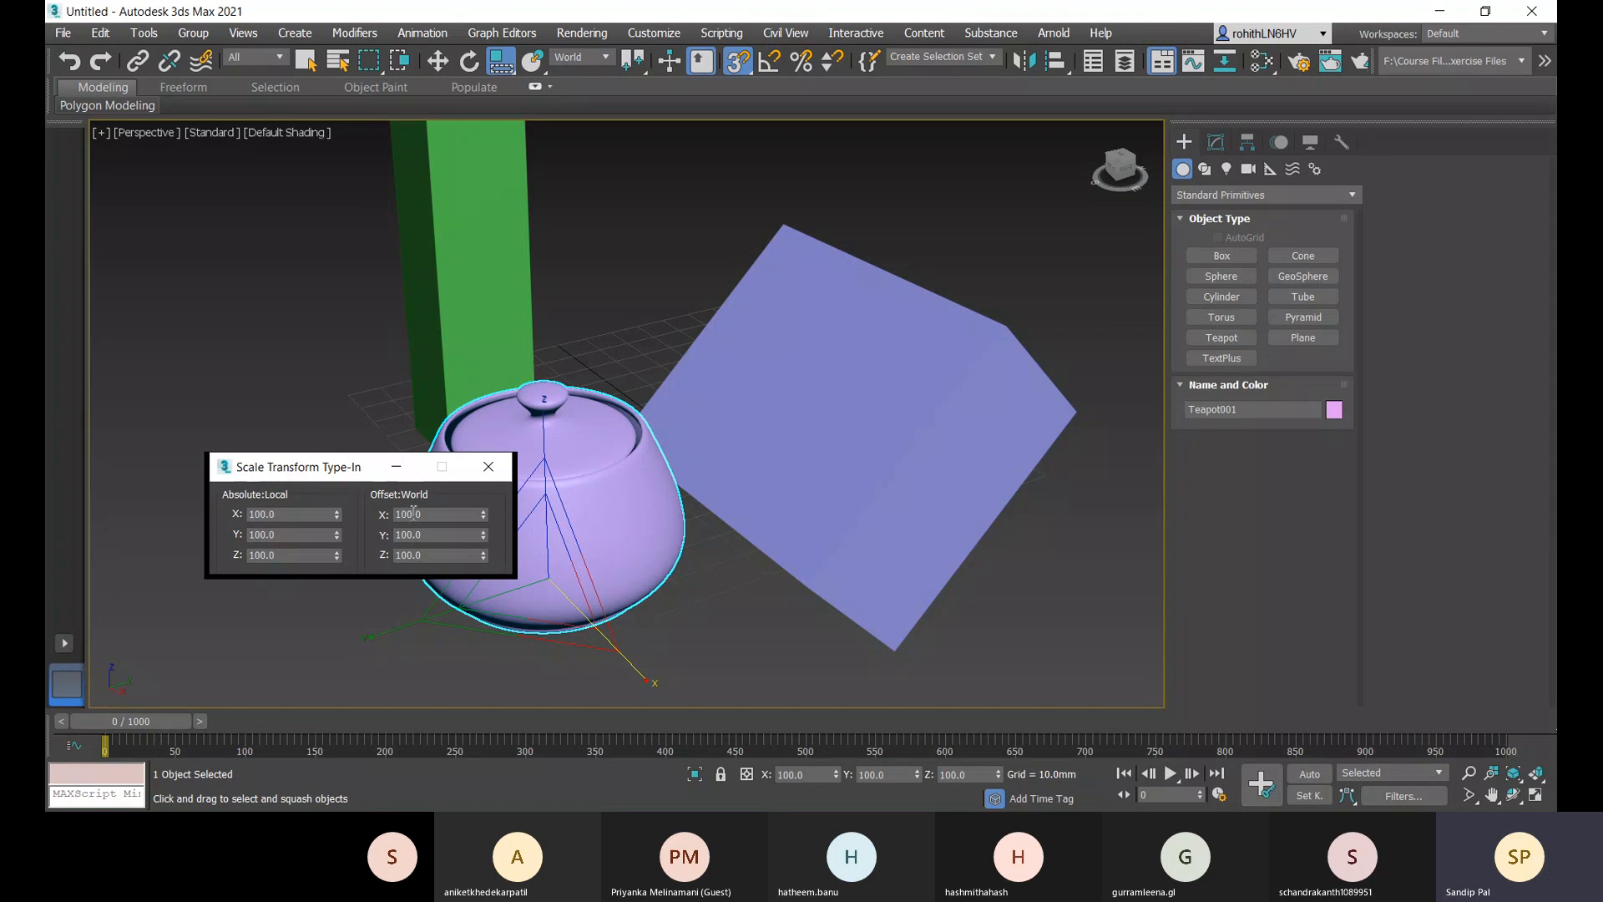
click(283, 517)
text(150)
key(Tab)
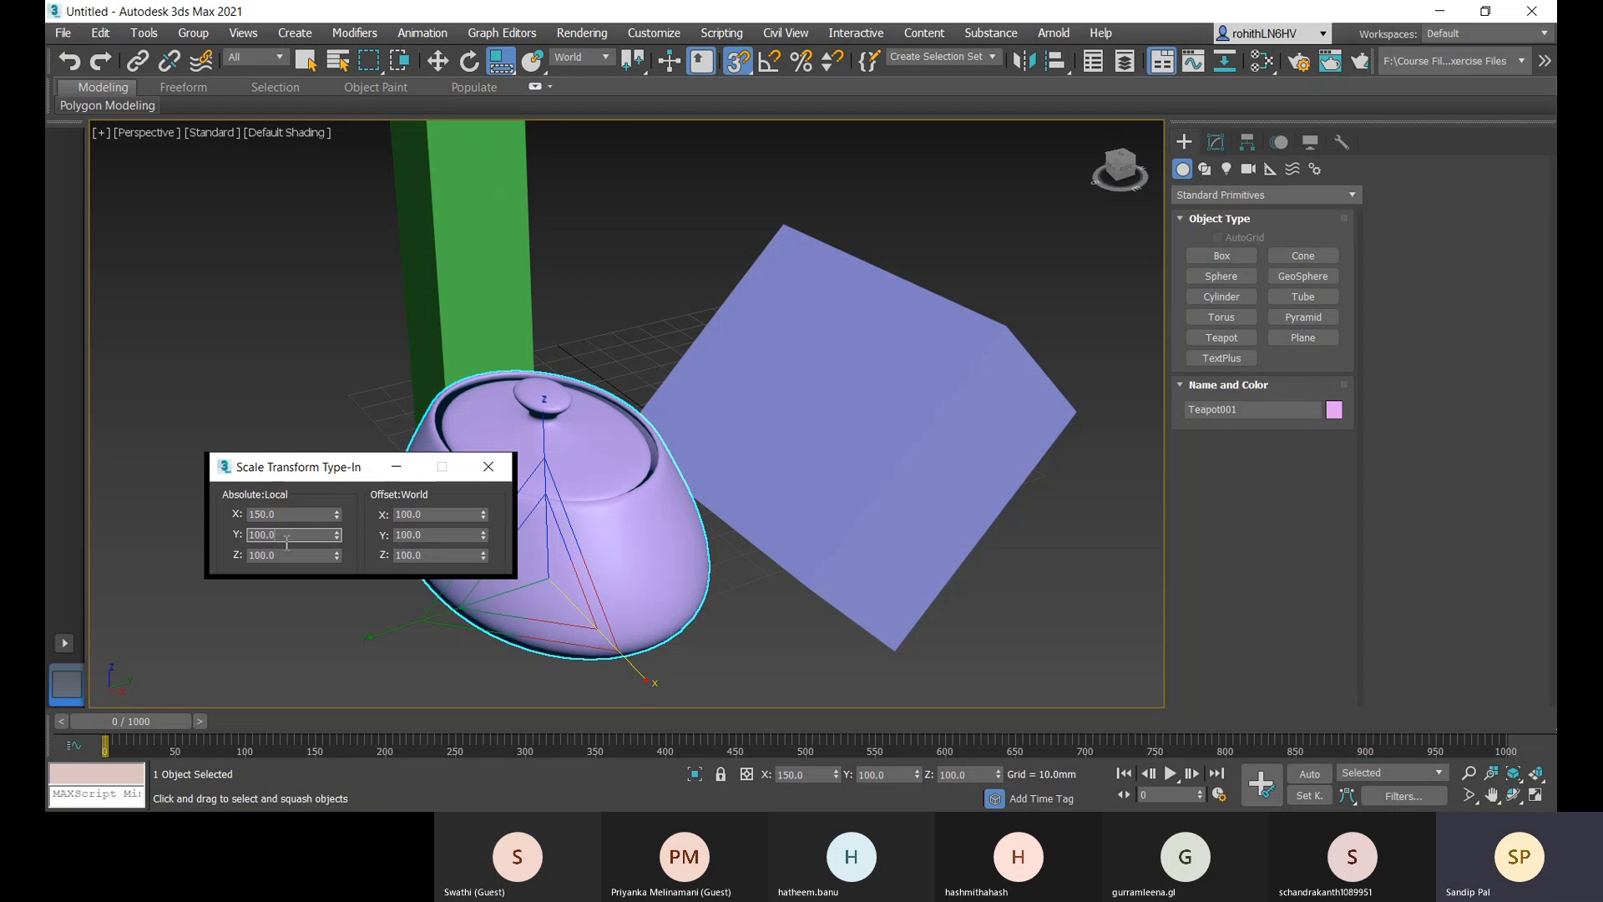
- Apply a world offset scale of 50 to the teapot in X and close the exact scale entry
click(442, 515)
text(5.)
text(0)
key(Return)
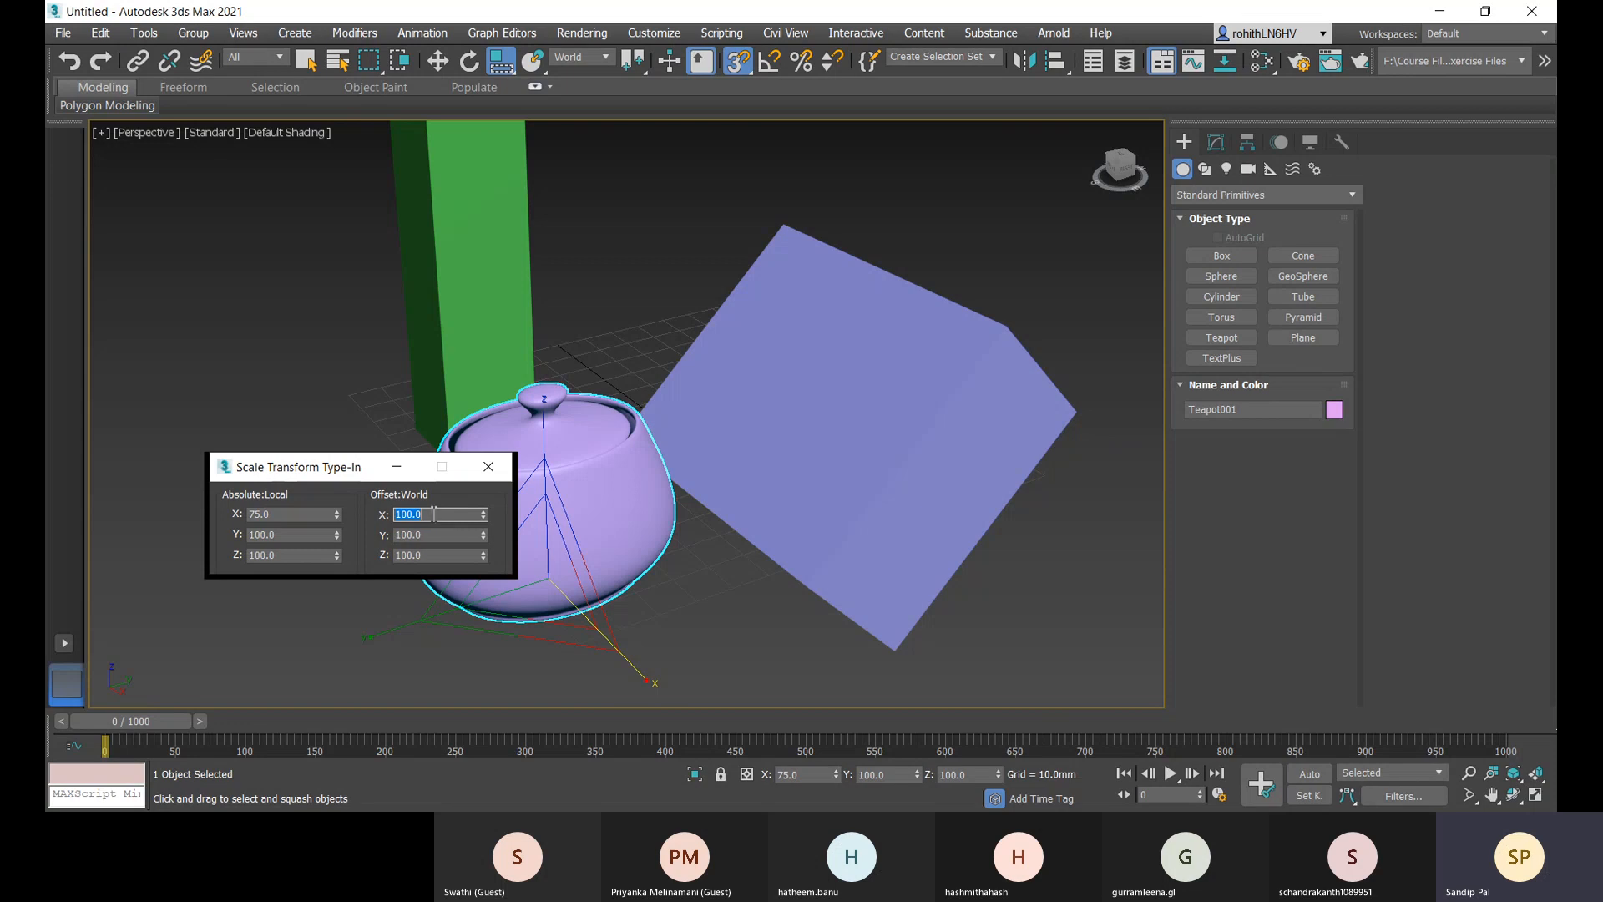
click(279, 515)
click(504, 480)
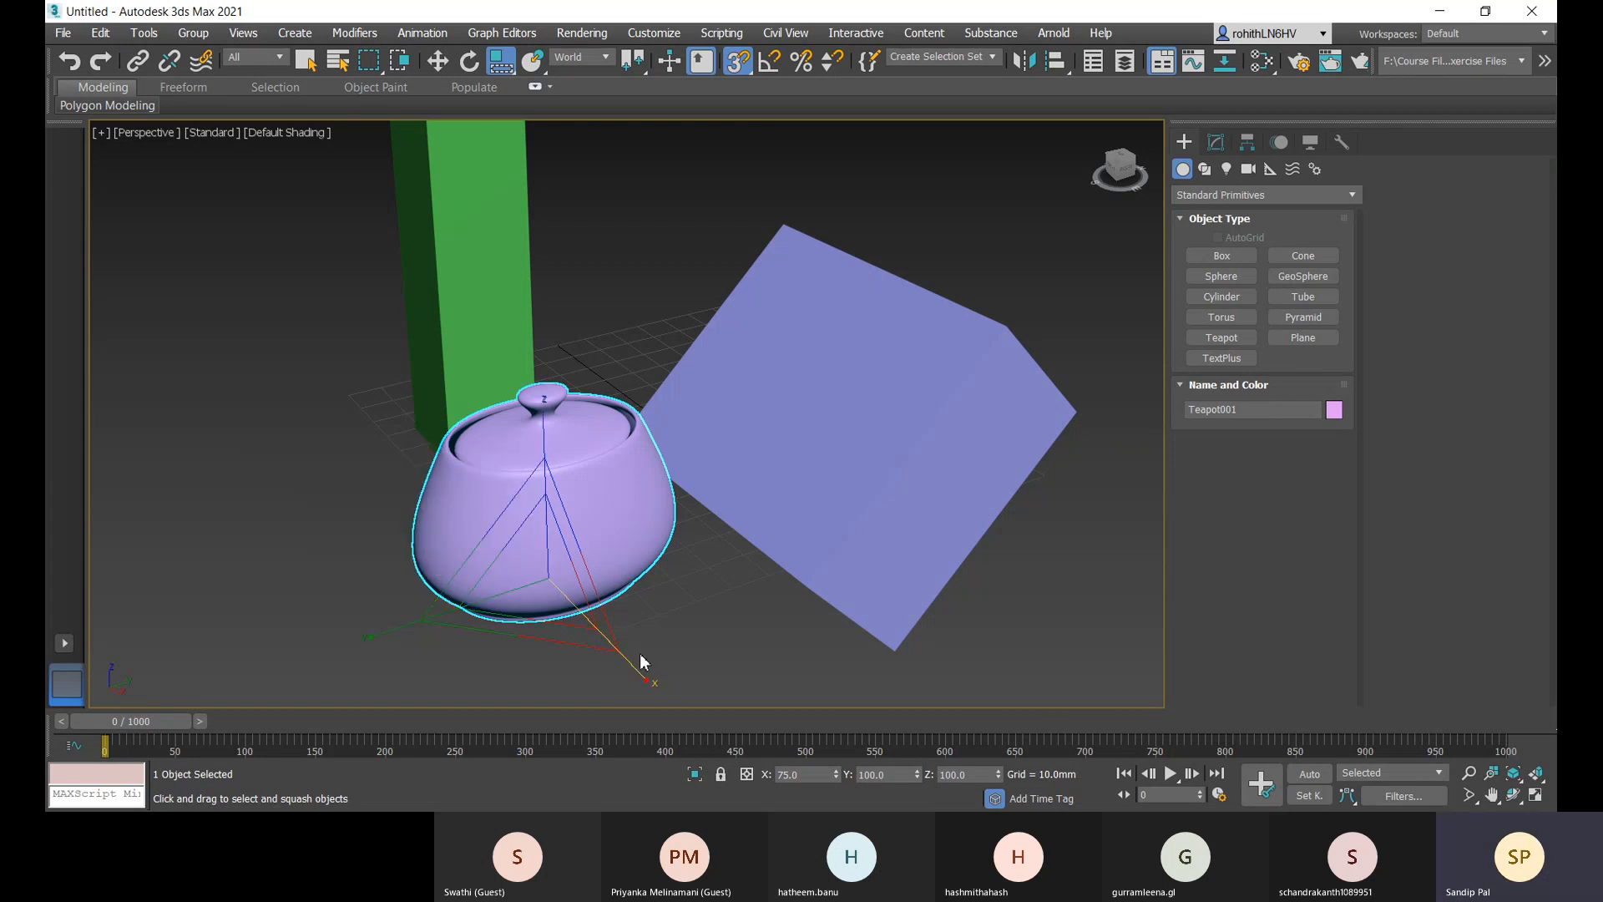
- Squash the teapot freehand, and reset its X, Y and Z scale values to 100
mouse_move(644, 668)
mouse_down()
mouse_move(672, 676)
mouse_move(644, 650)
mouse_up()
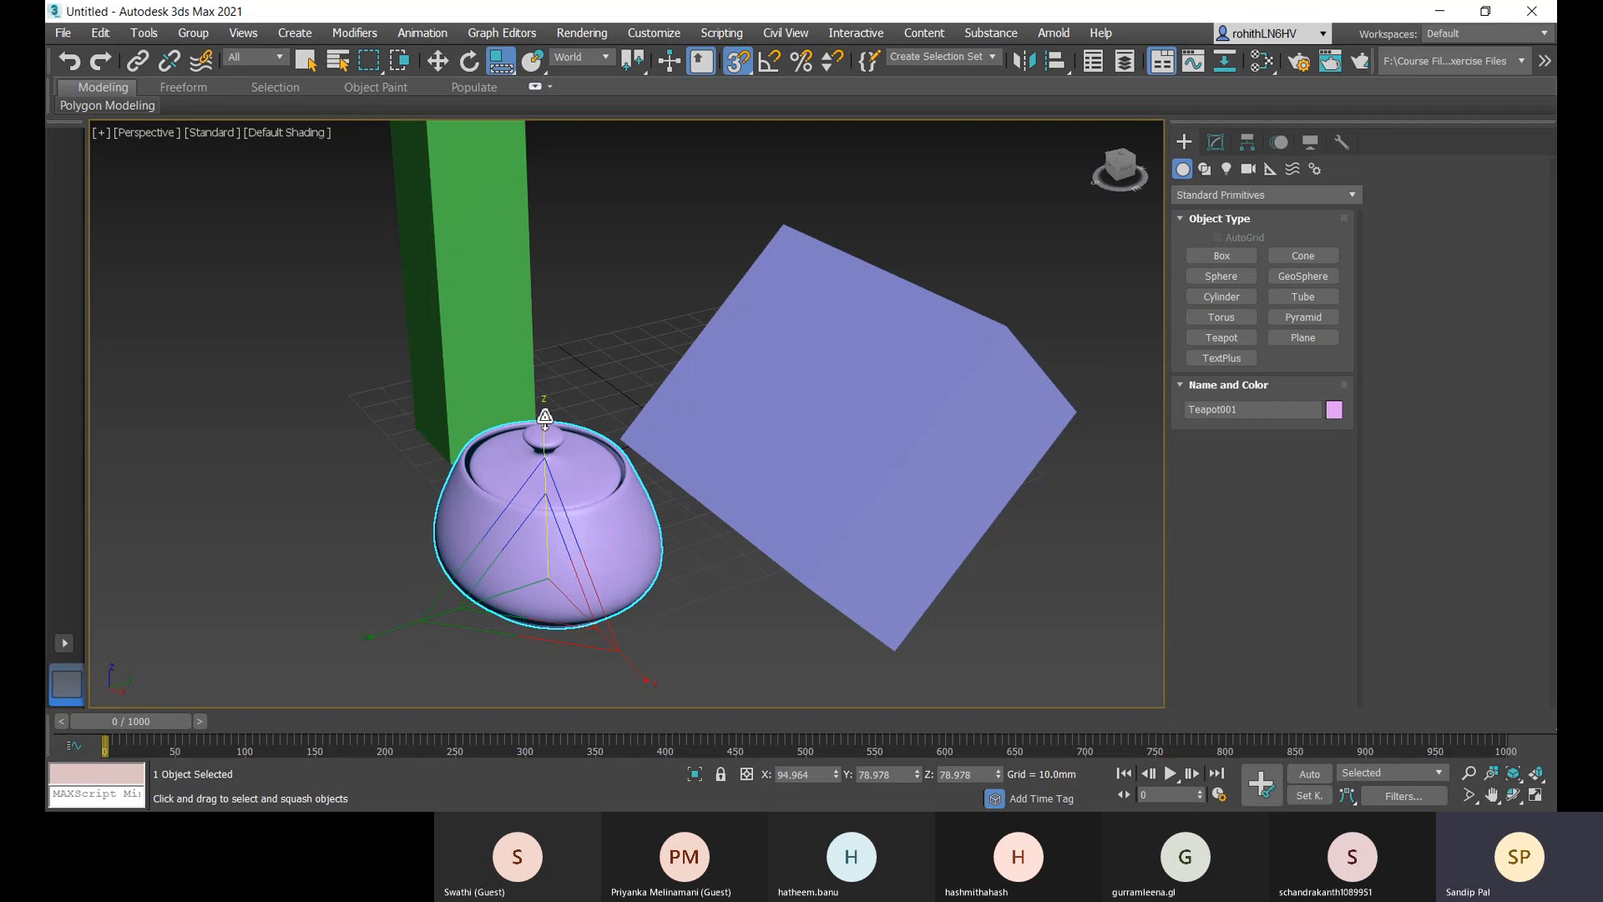
click(823, 775)
text(10)
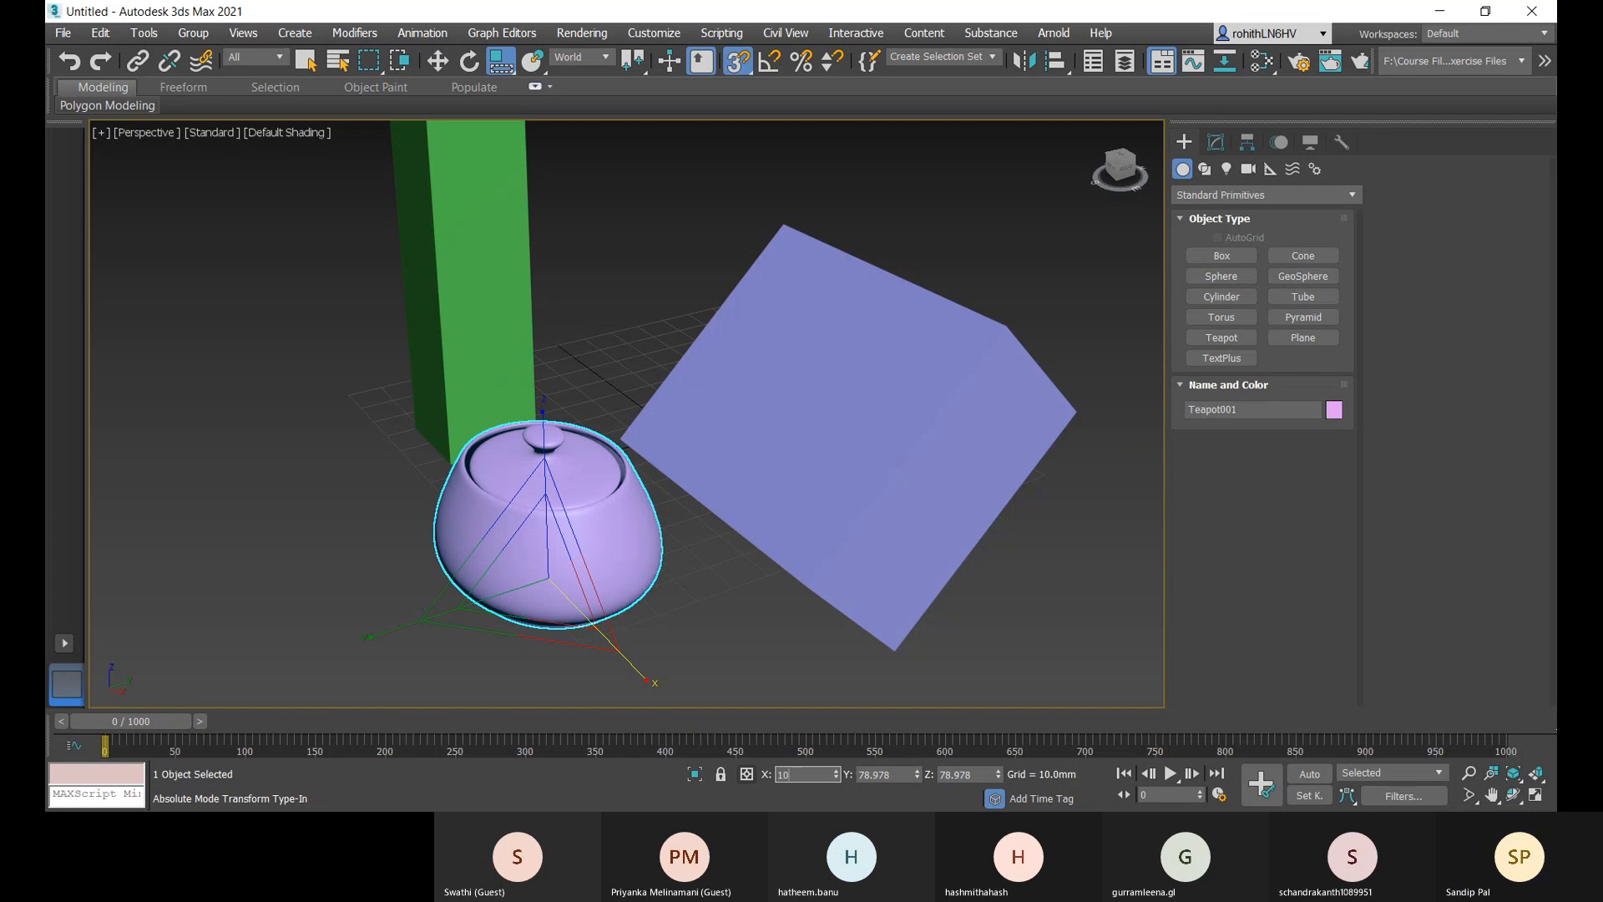
text(0)
key(Tab)
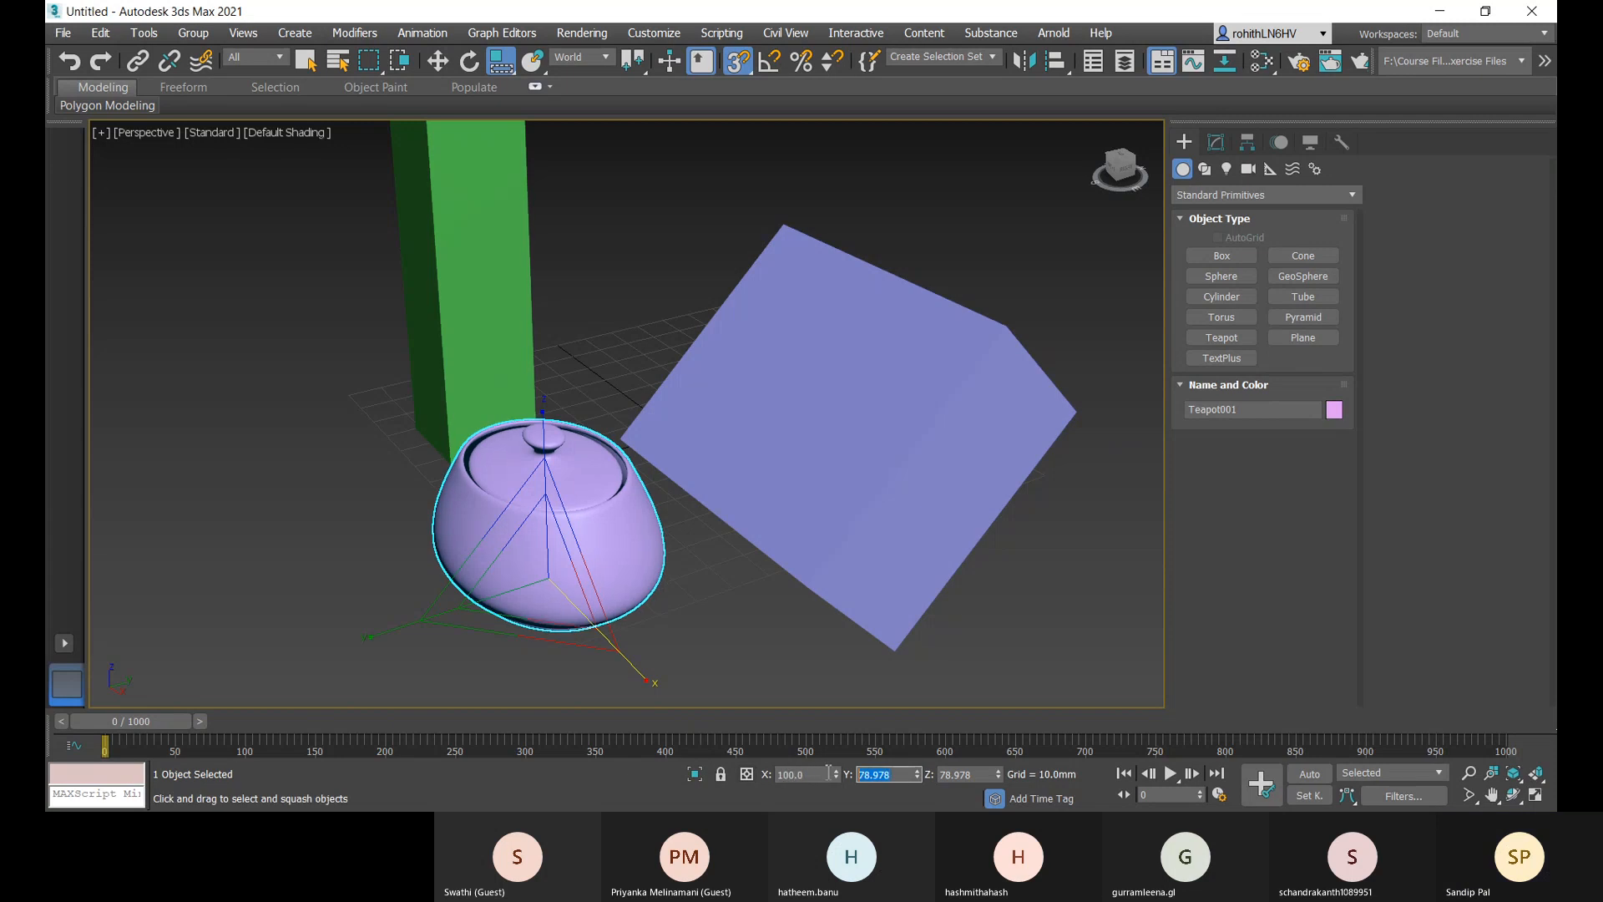
text(100)
key(Tab)
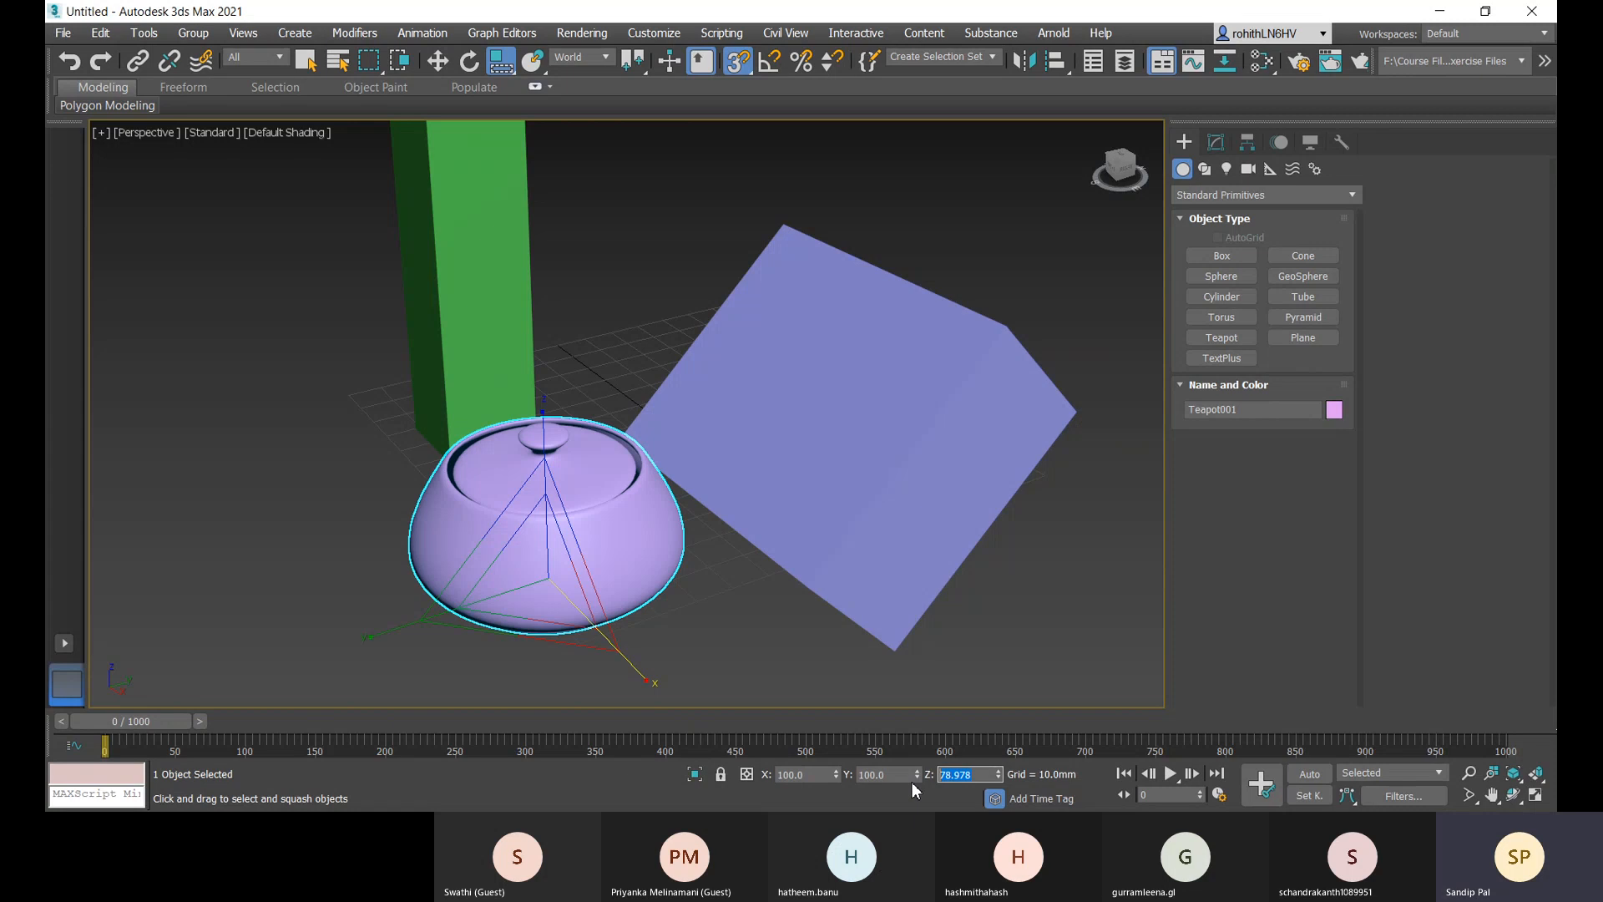
text(100)
key(Return)
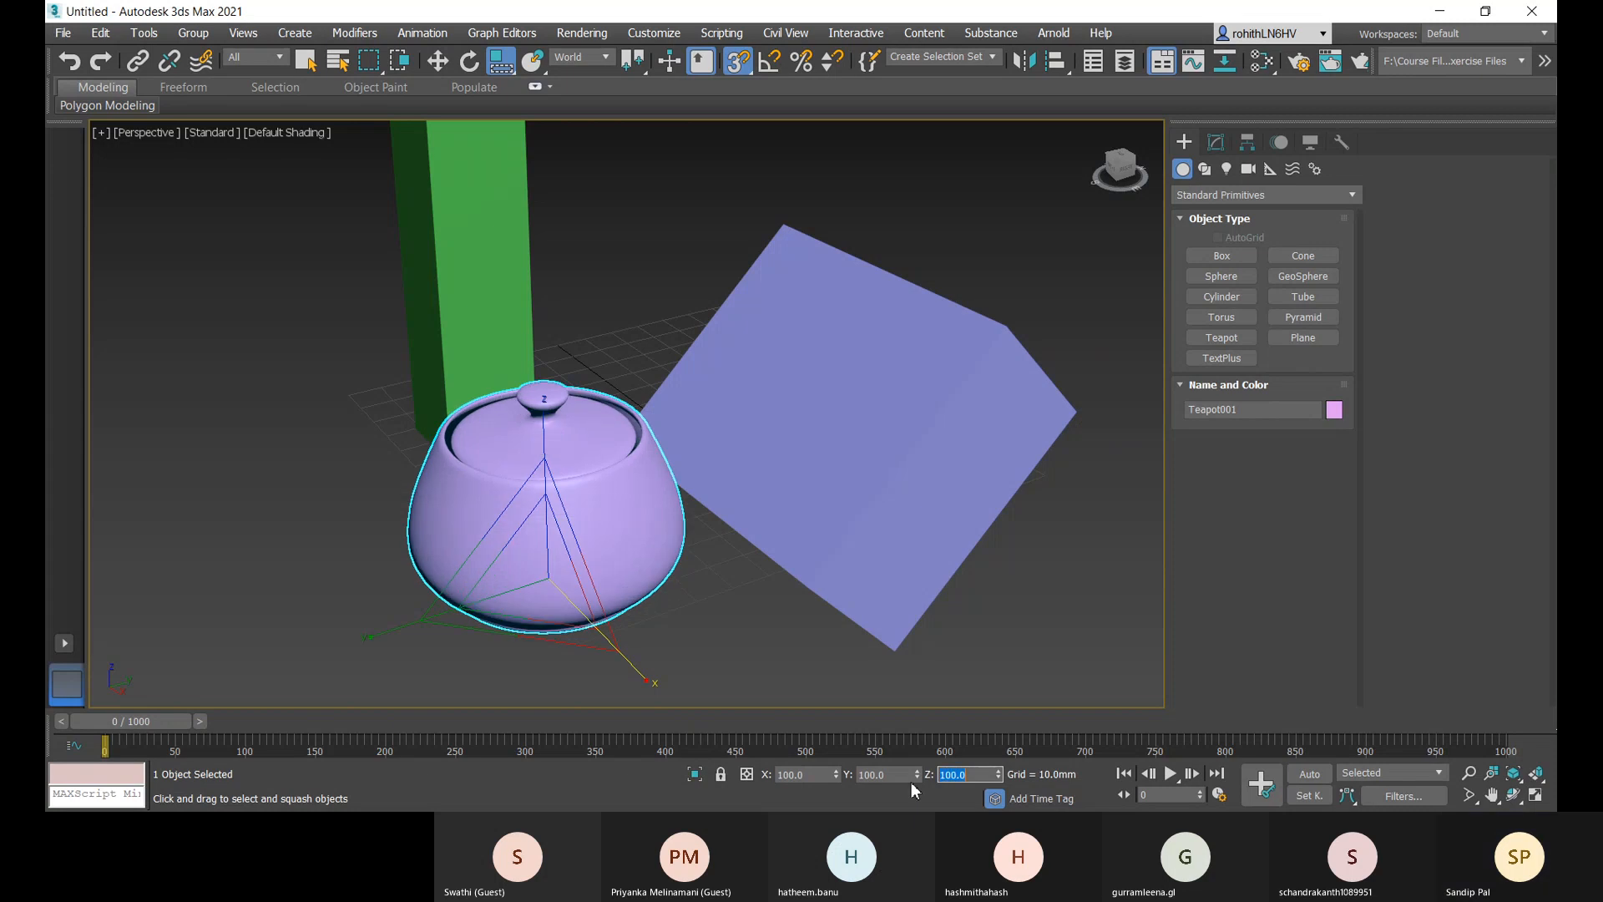
- Squash the teapot into a tall vase, about 200 in Z, and remove its lid
drag(548, 441, 555, 386)
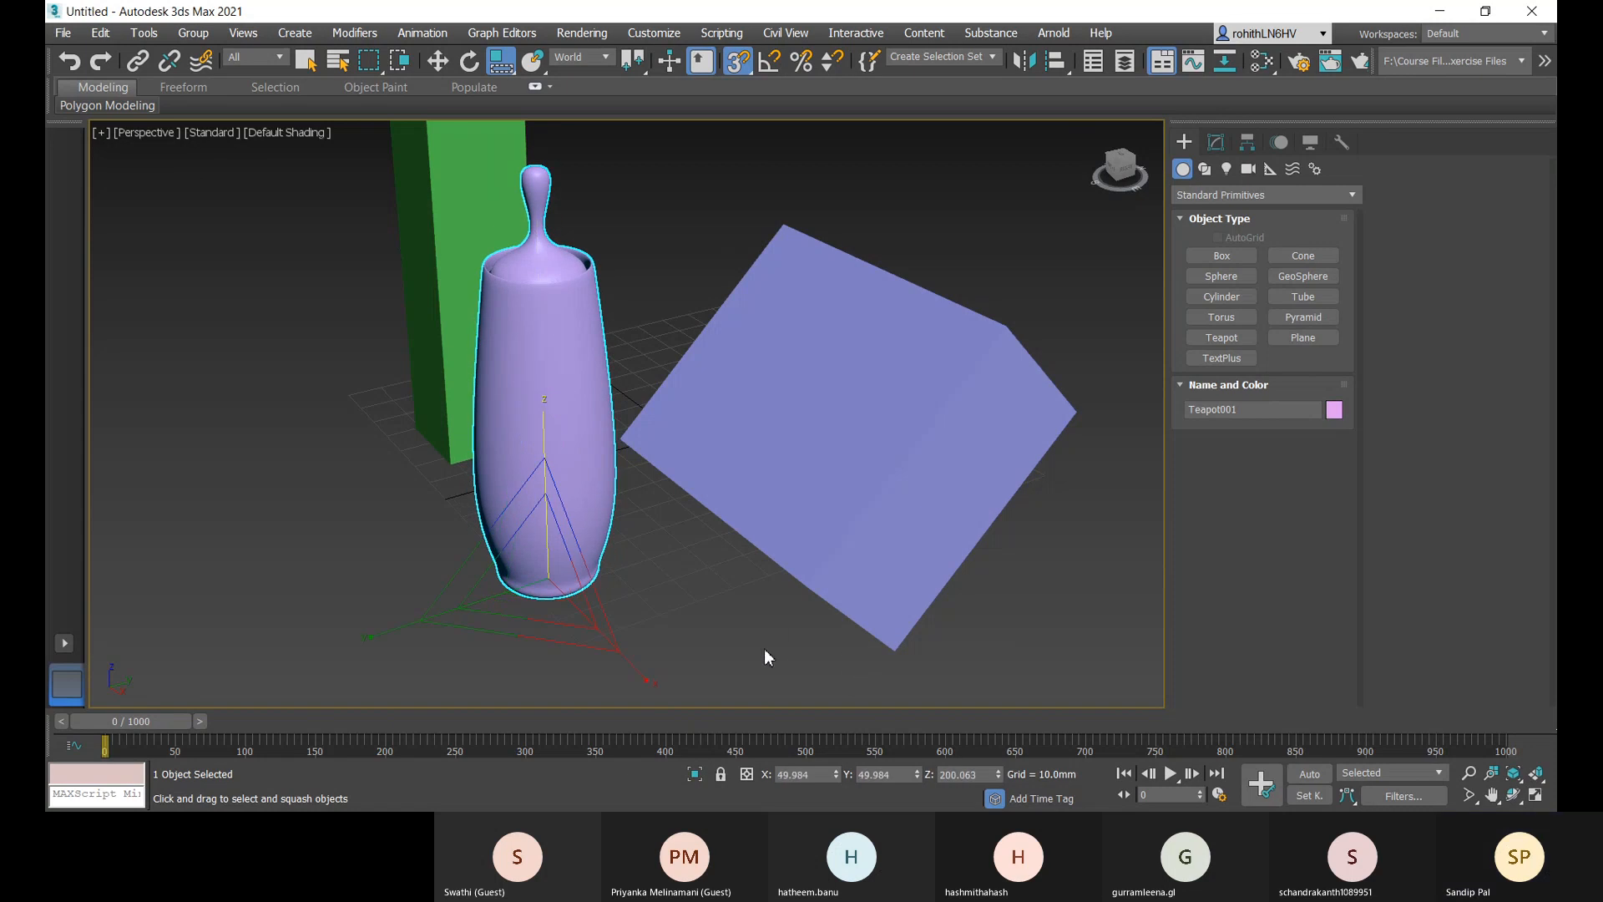
alt+middle_drag(769, 637, 506, 302)
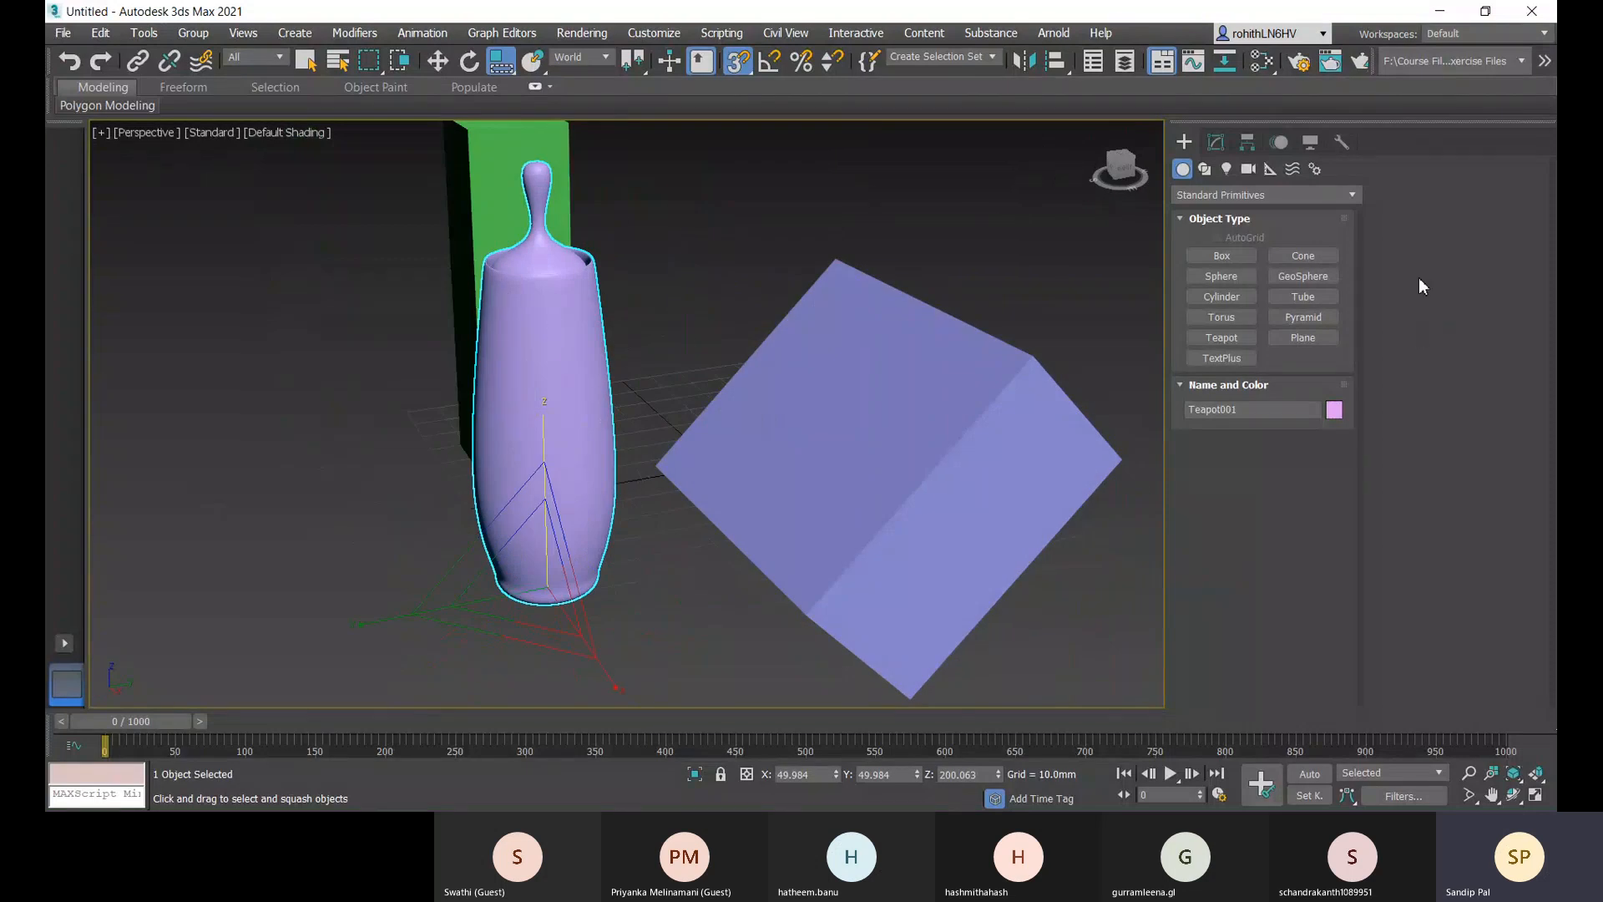
click(1217, 144)
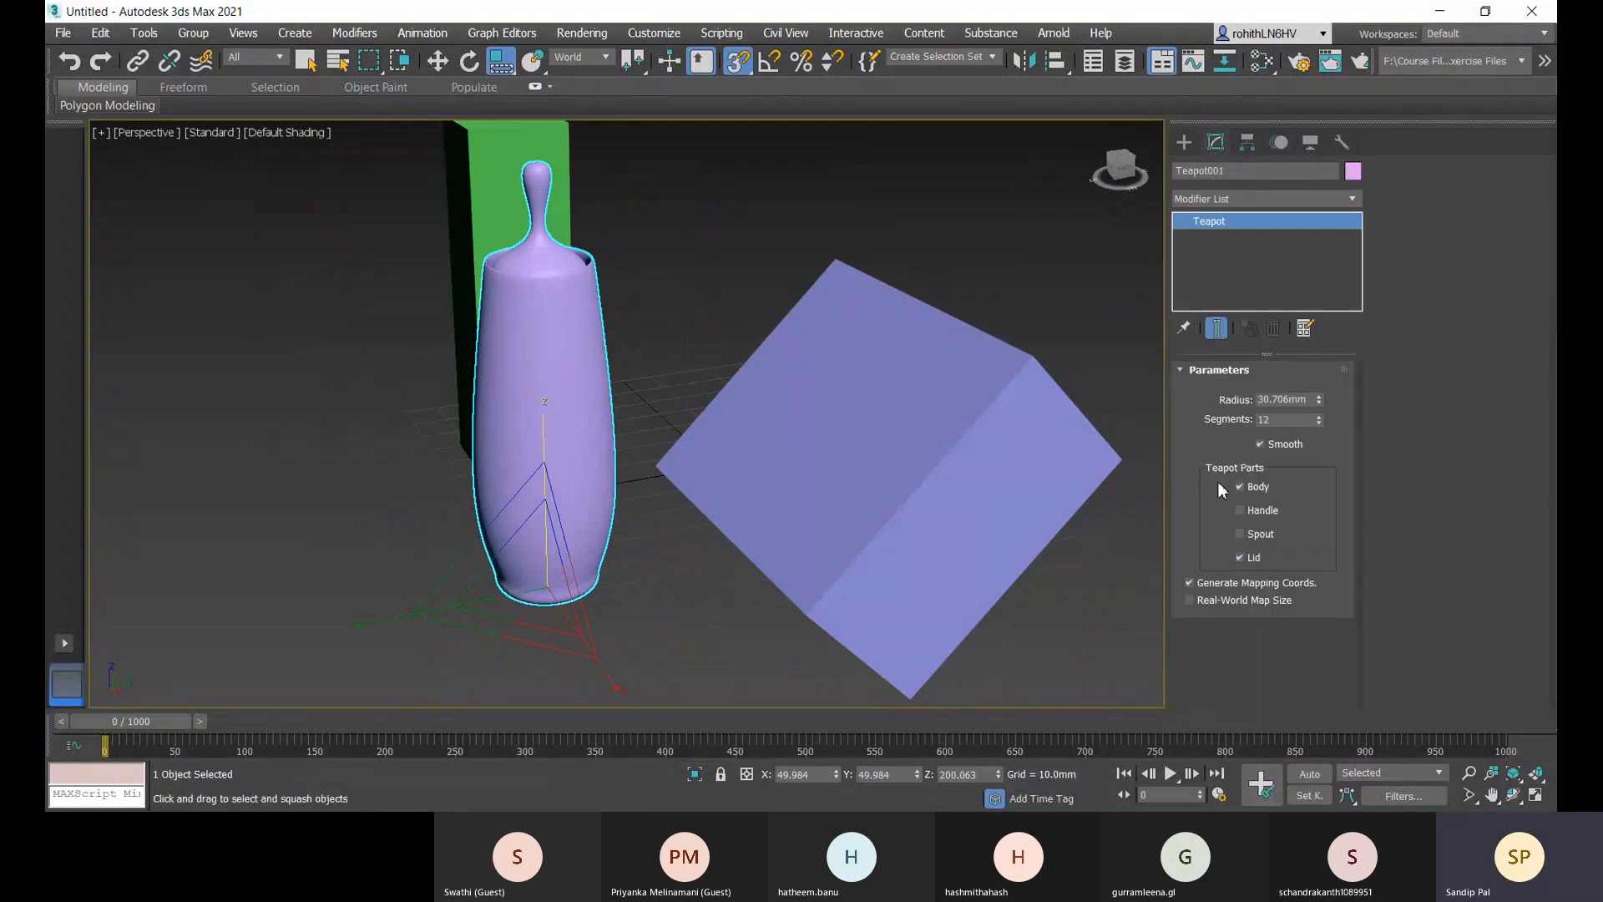
click(1242, 558)
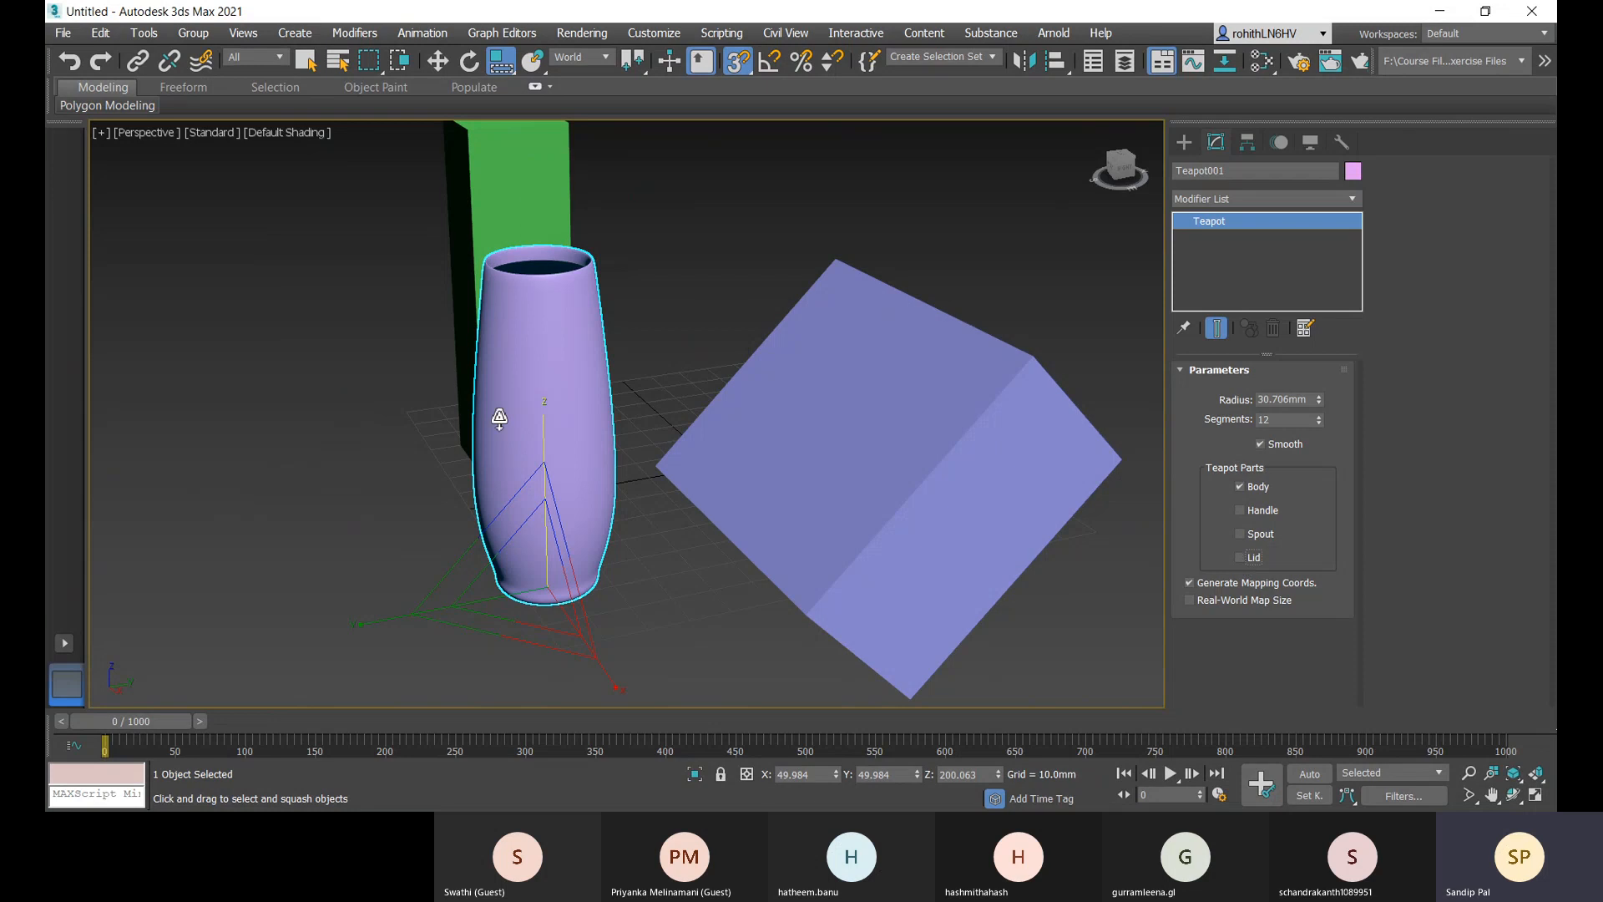
alt+middle_drag(699, 332, 369, 422)
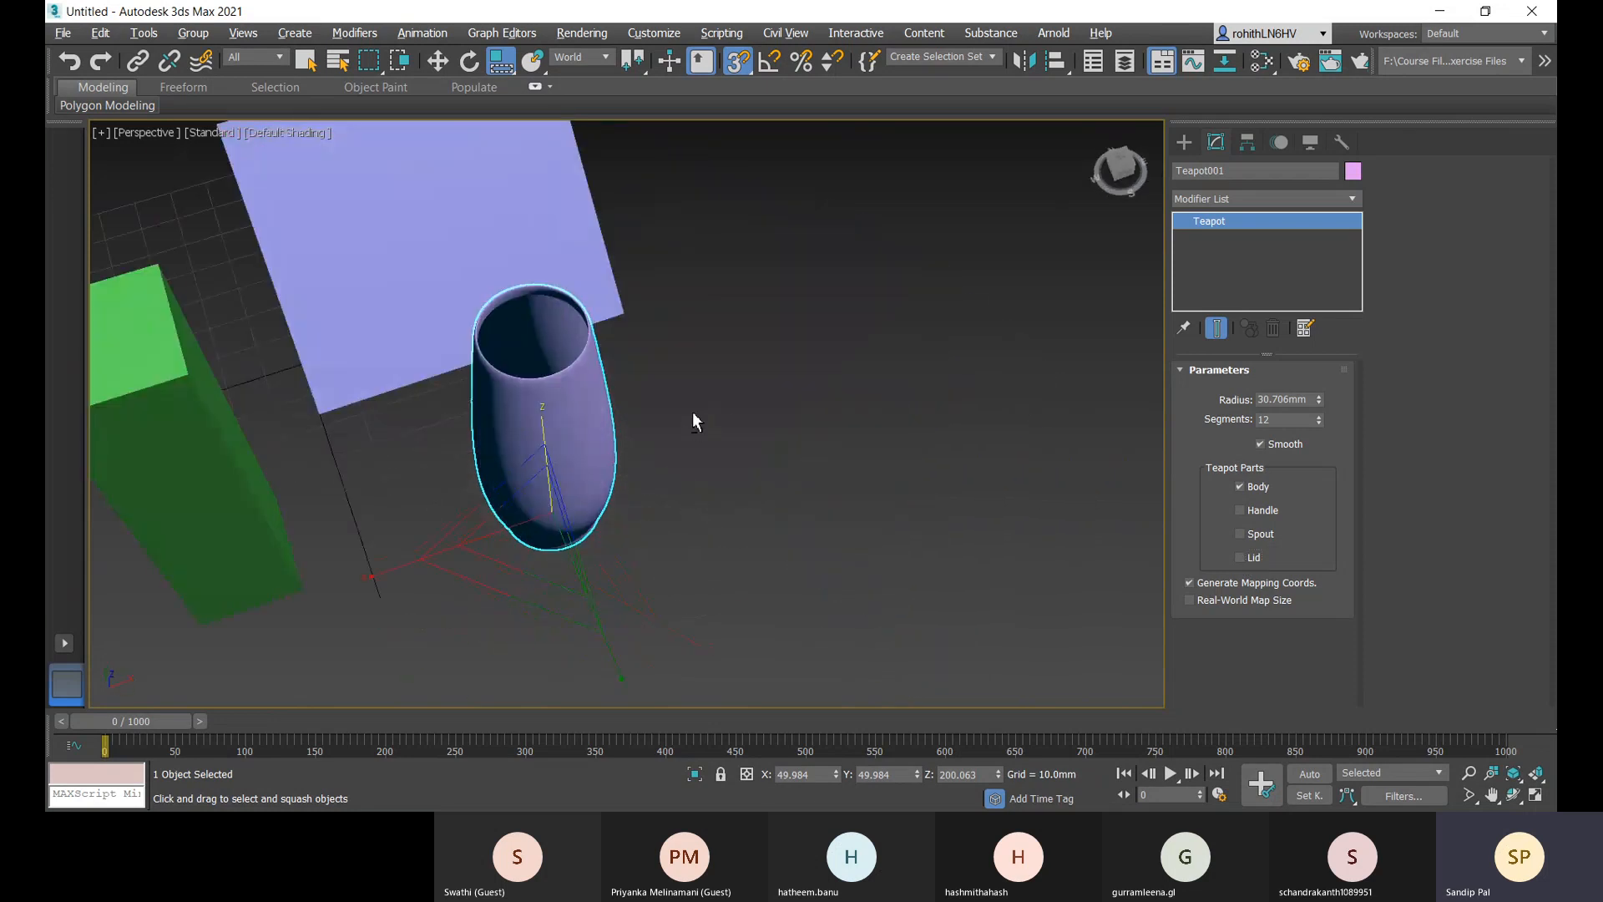
alt+middle_drag(693, 415, 537, 348)
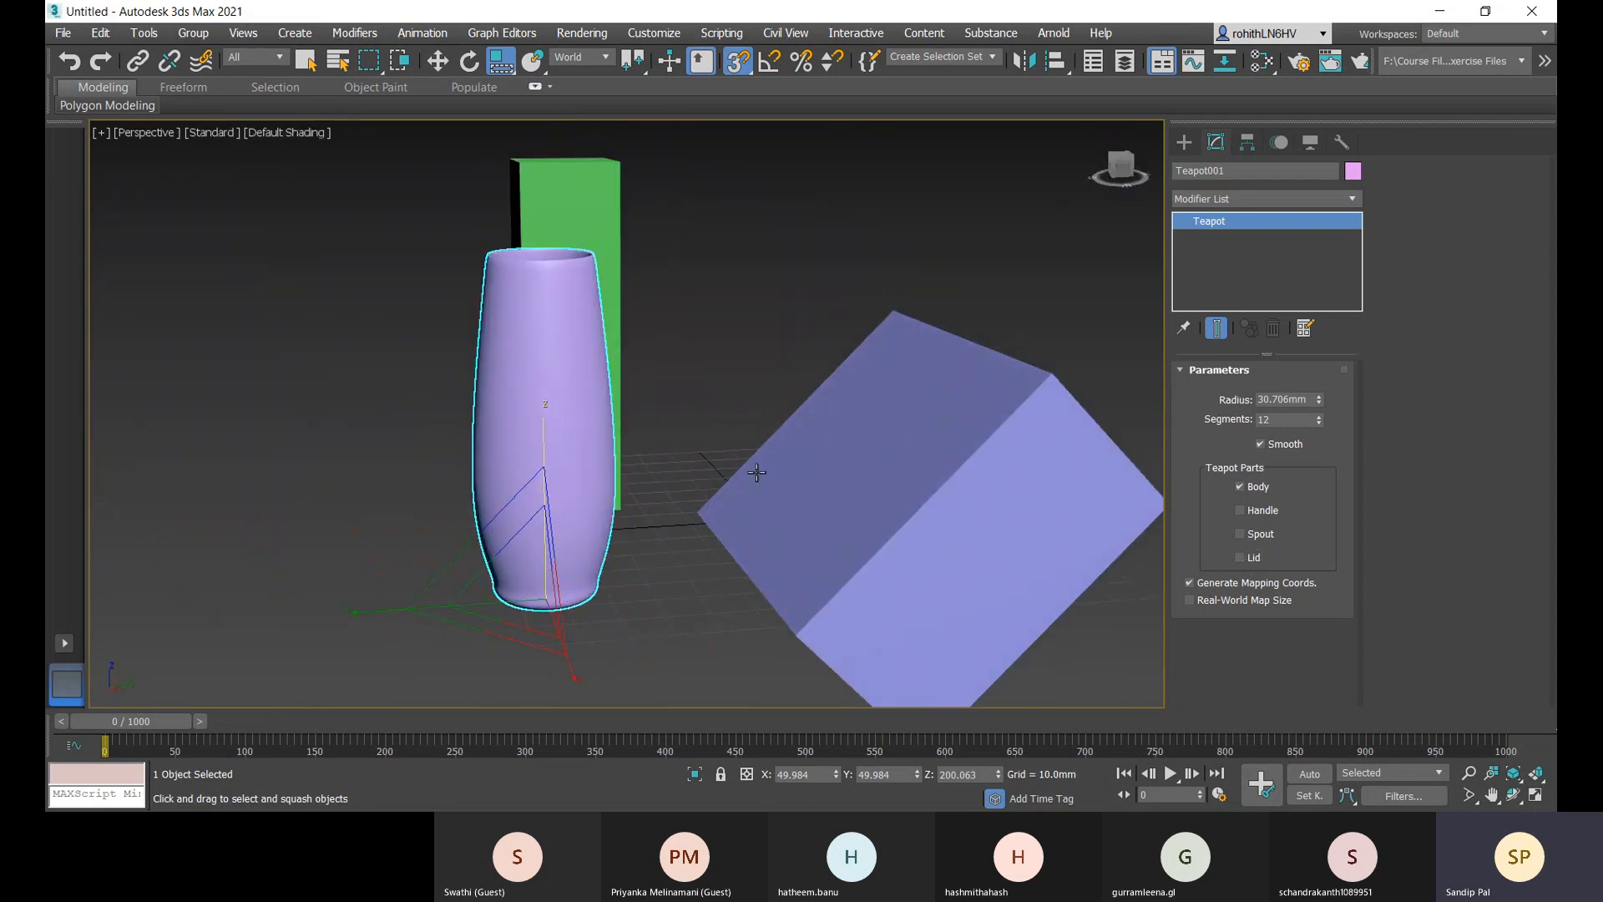
alt+middle_drag(643, 407, 730, 415)
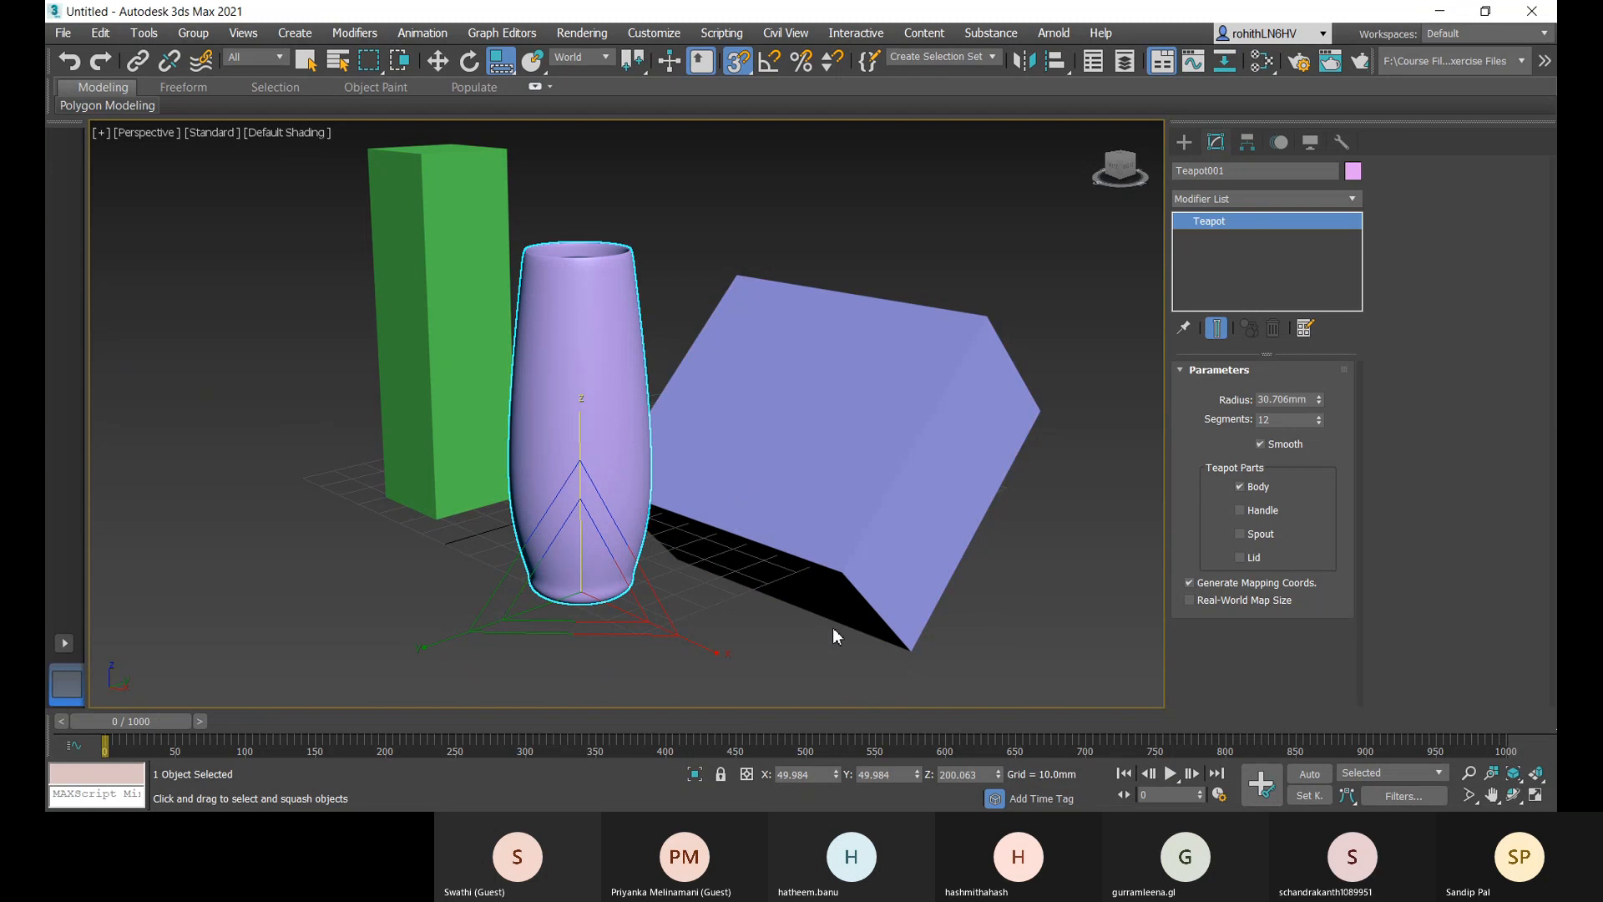
- Undo the teapot's lid removal and vertical stretch
key(ctrl+z)
key(ctrl+z)
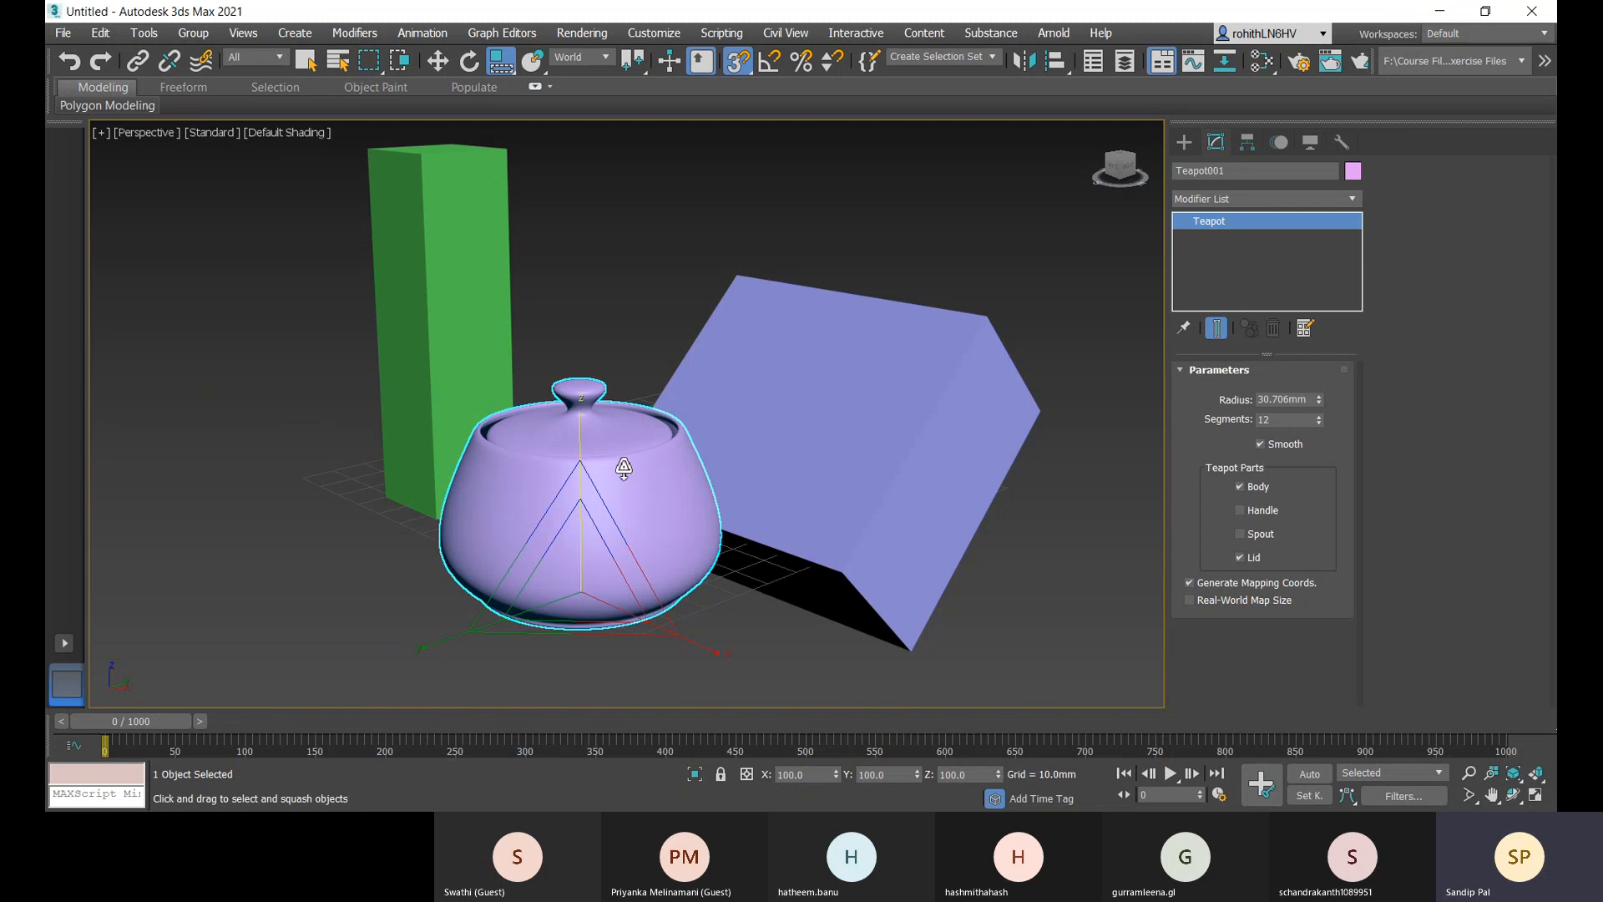
- Clone the teapot while squashing it to about 237 in Z, as an independent copy named Flower Vase
shift+drag(576, 436, 584, 356)
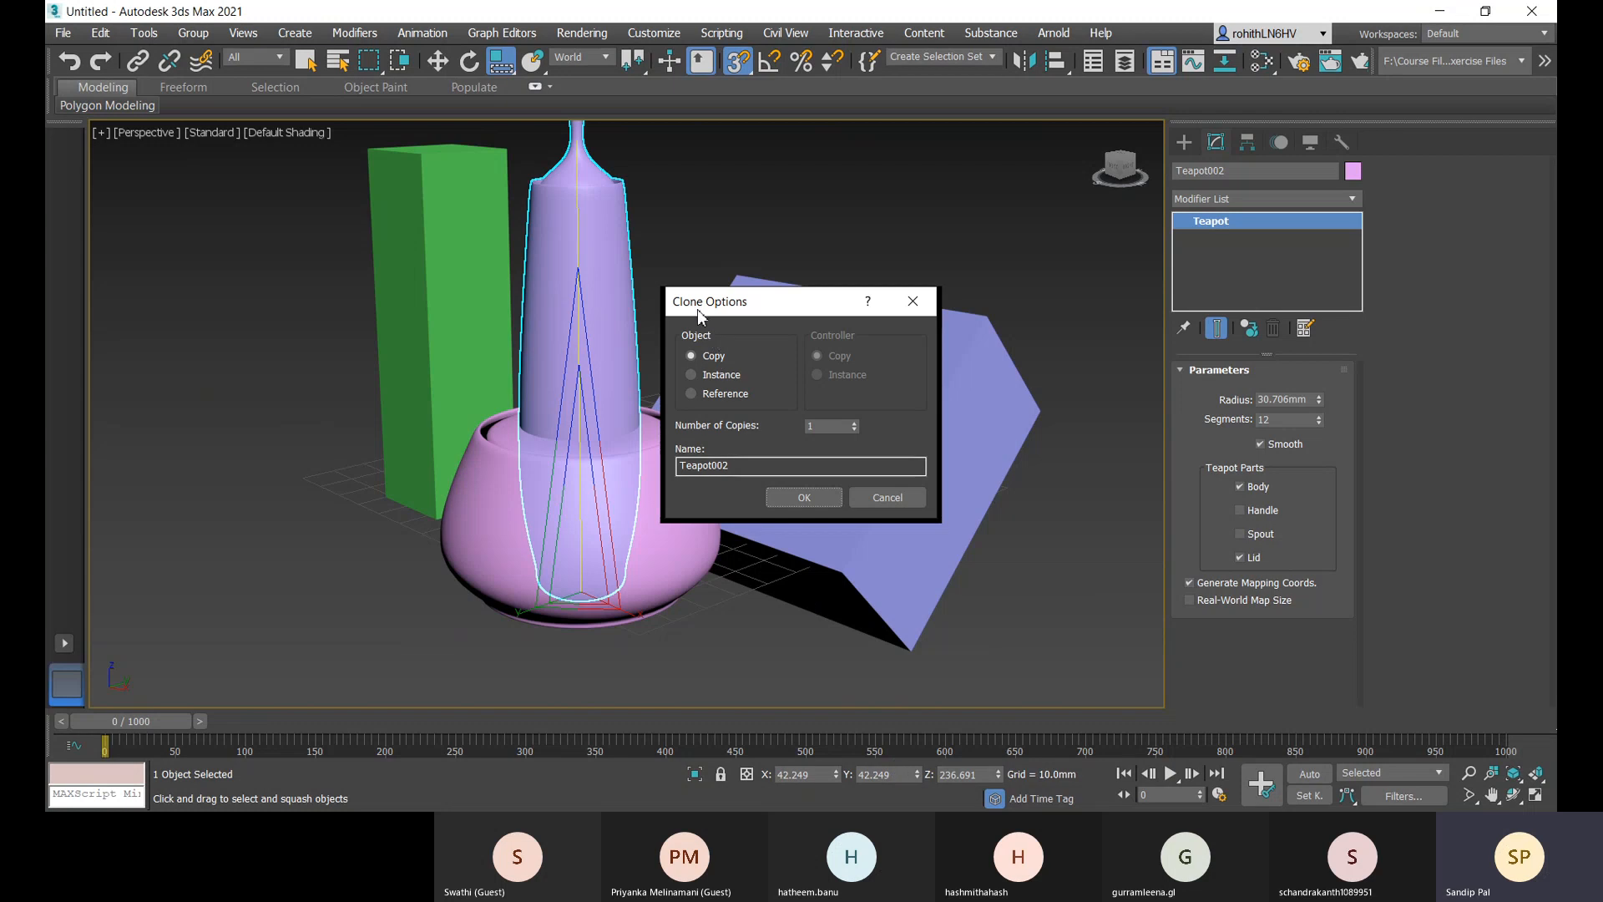
drag(722, 307, 766, 316)
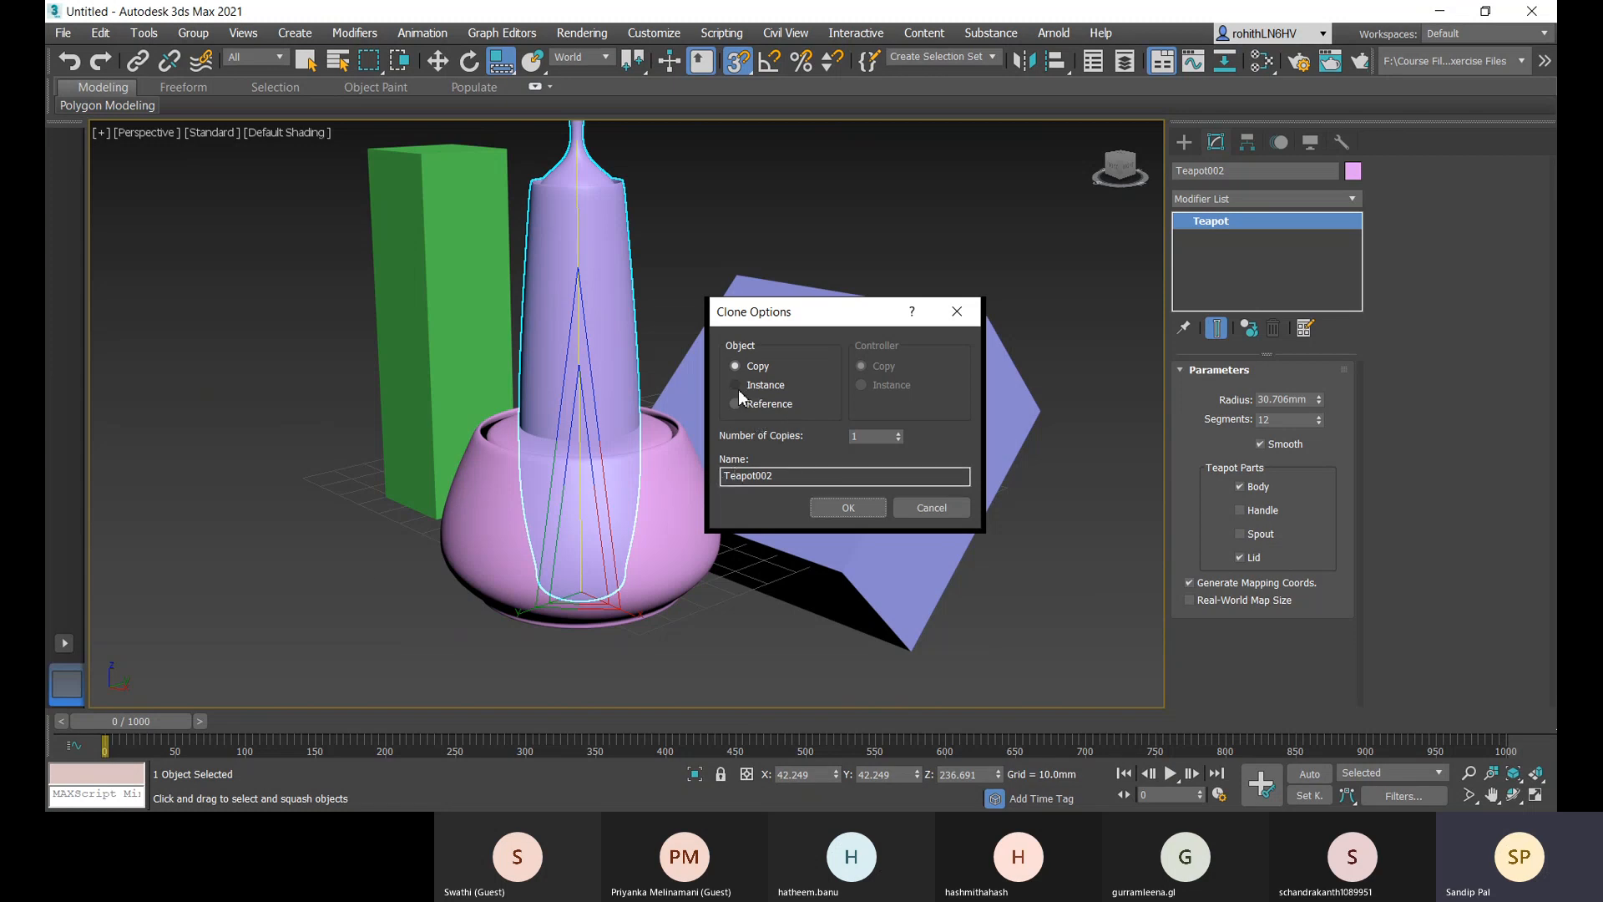
double_click(722, 476)
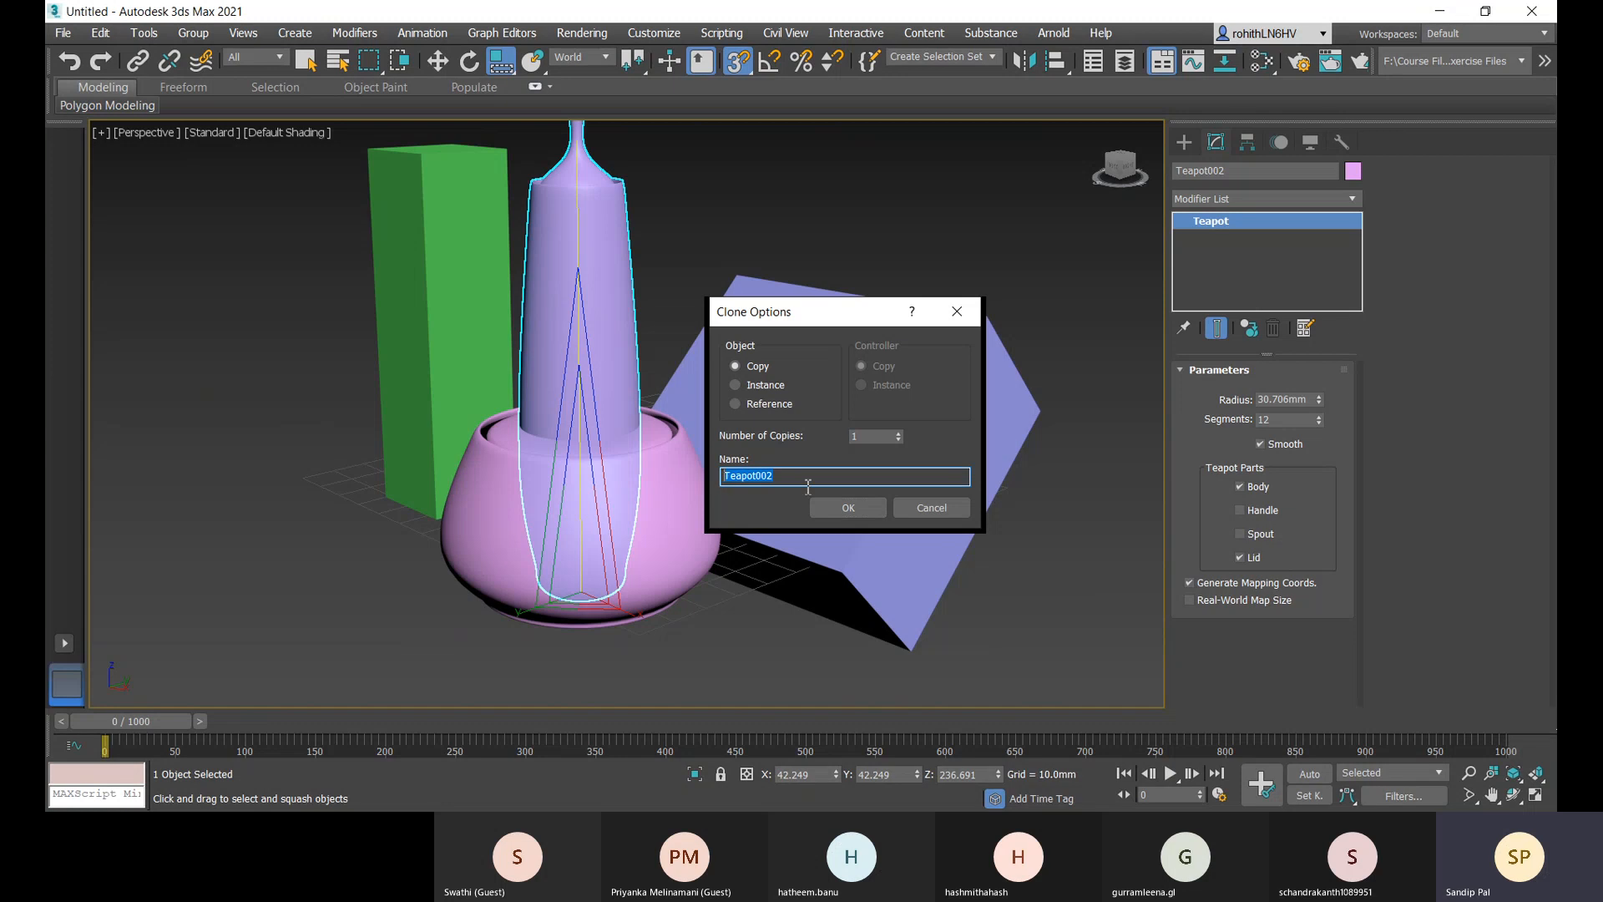
text(Flower Vase)
click(899, 433)
click(847, 507)
- Move the Flower Vase out of the teapot, setting its absolute world X position to 100 mm with exact move entry
key(w)
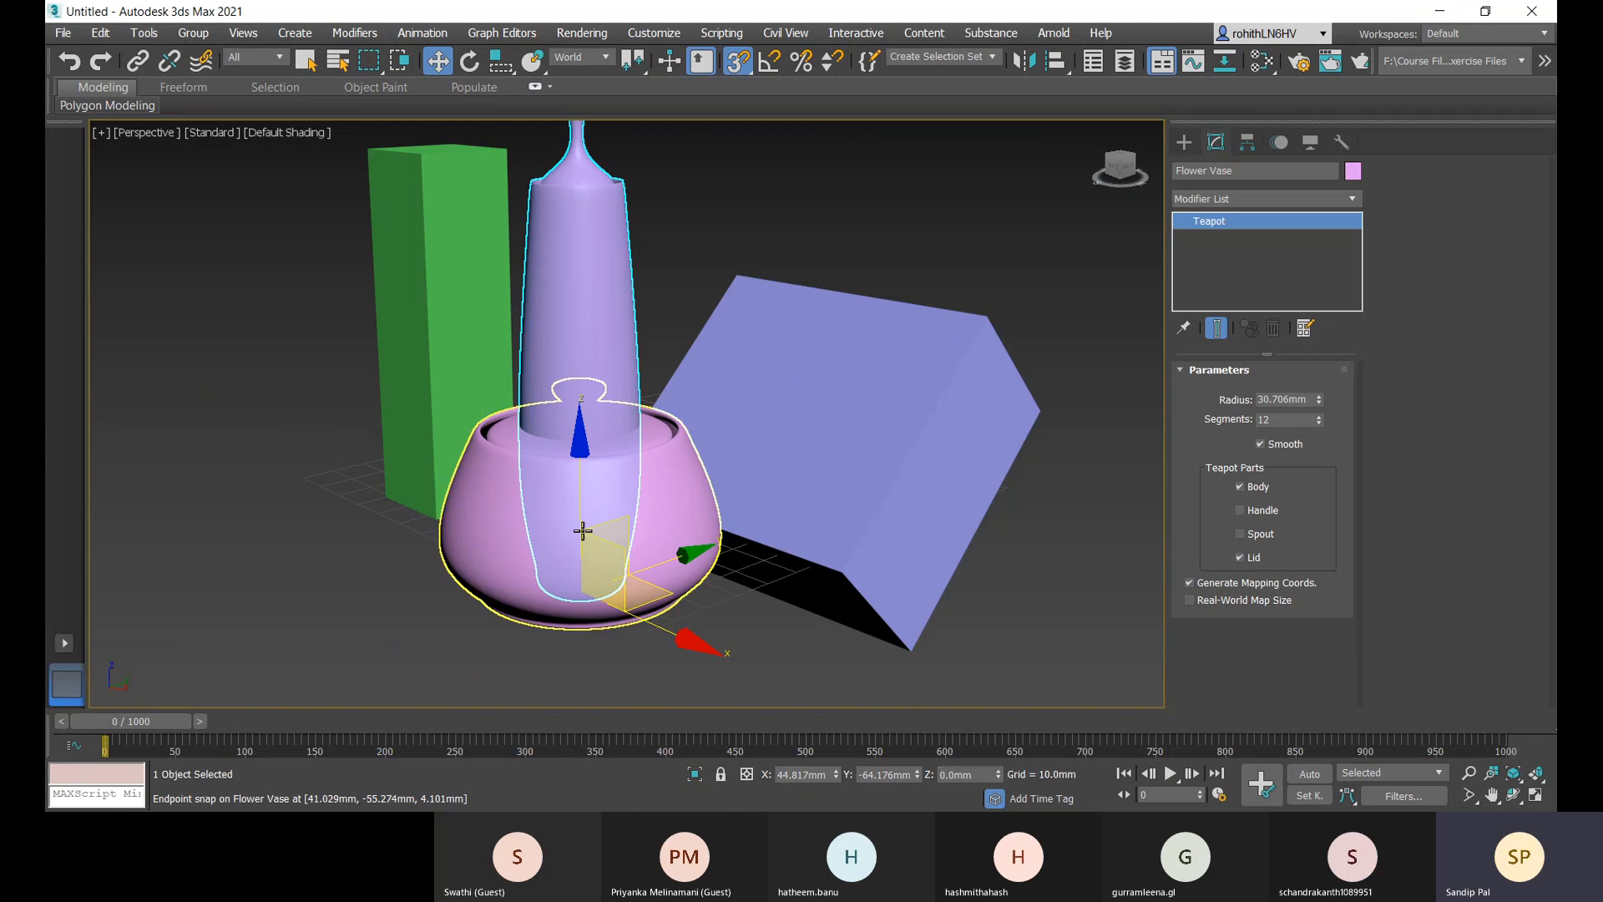
right_click(439, 61)
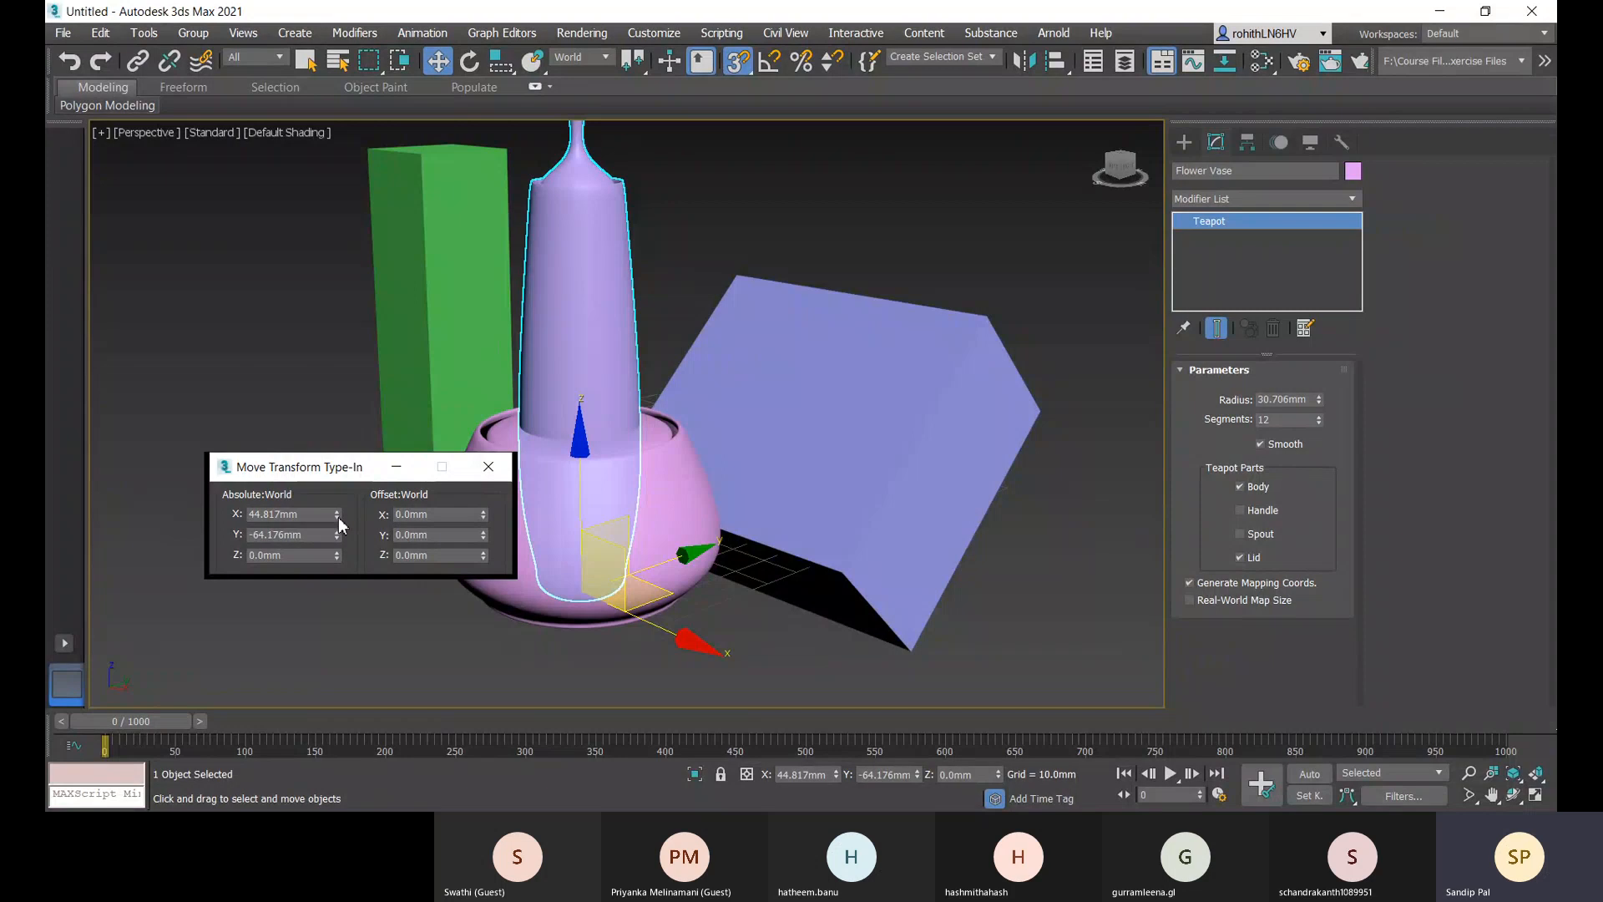
drag(338, 515, 468, 273)
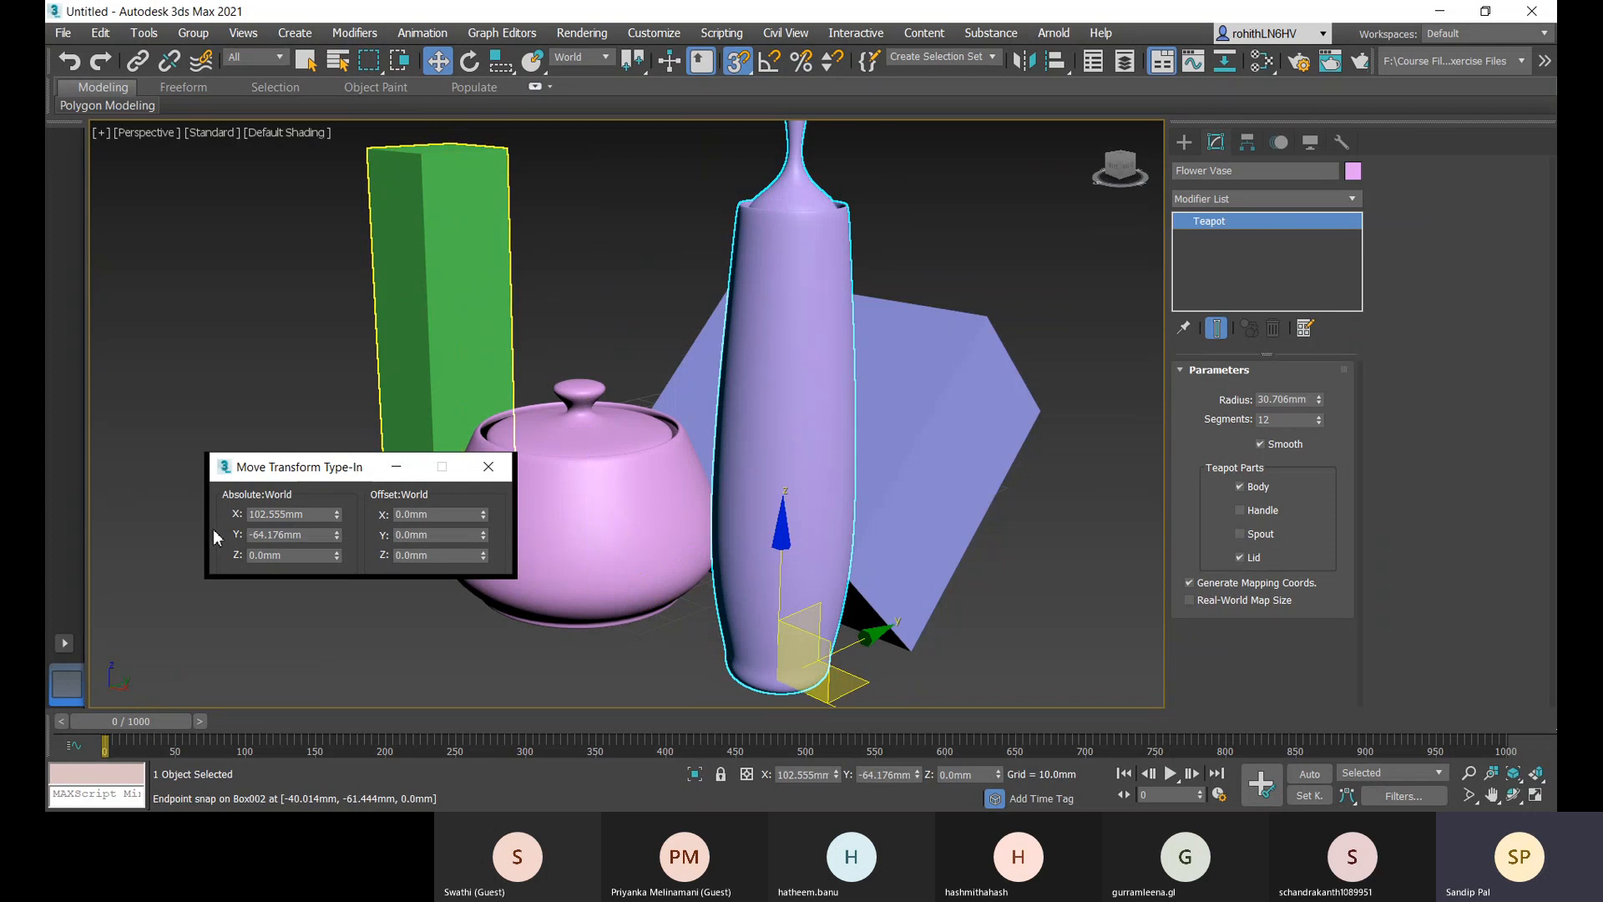
click(289, 518)
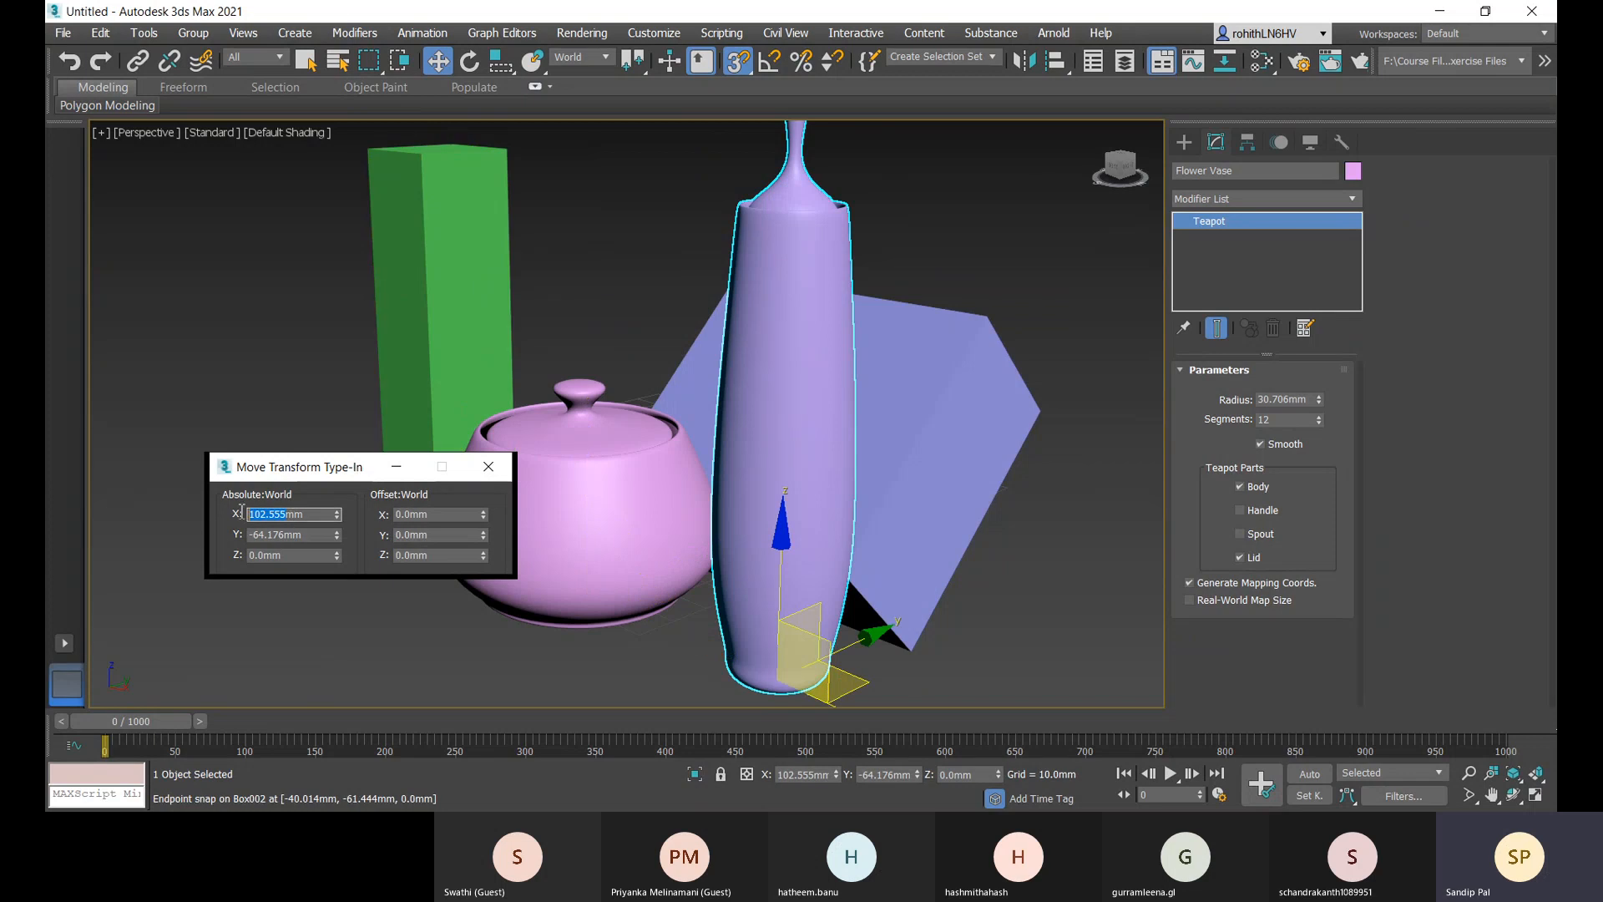
text(100)
key(Return)
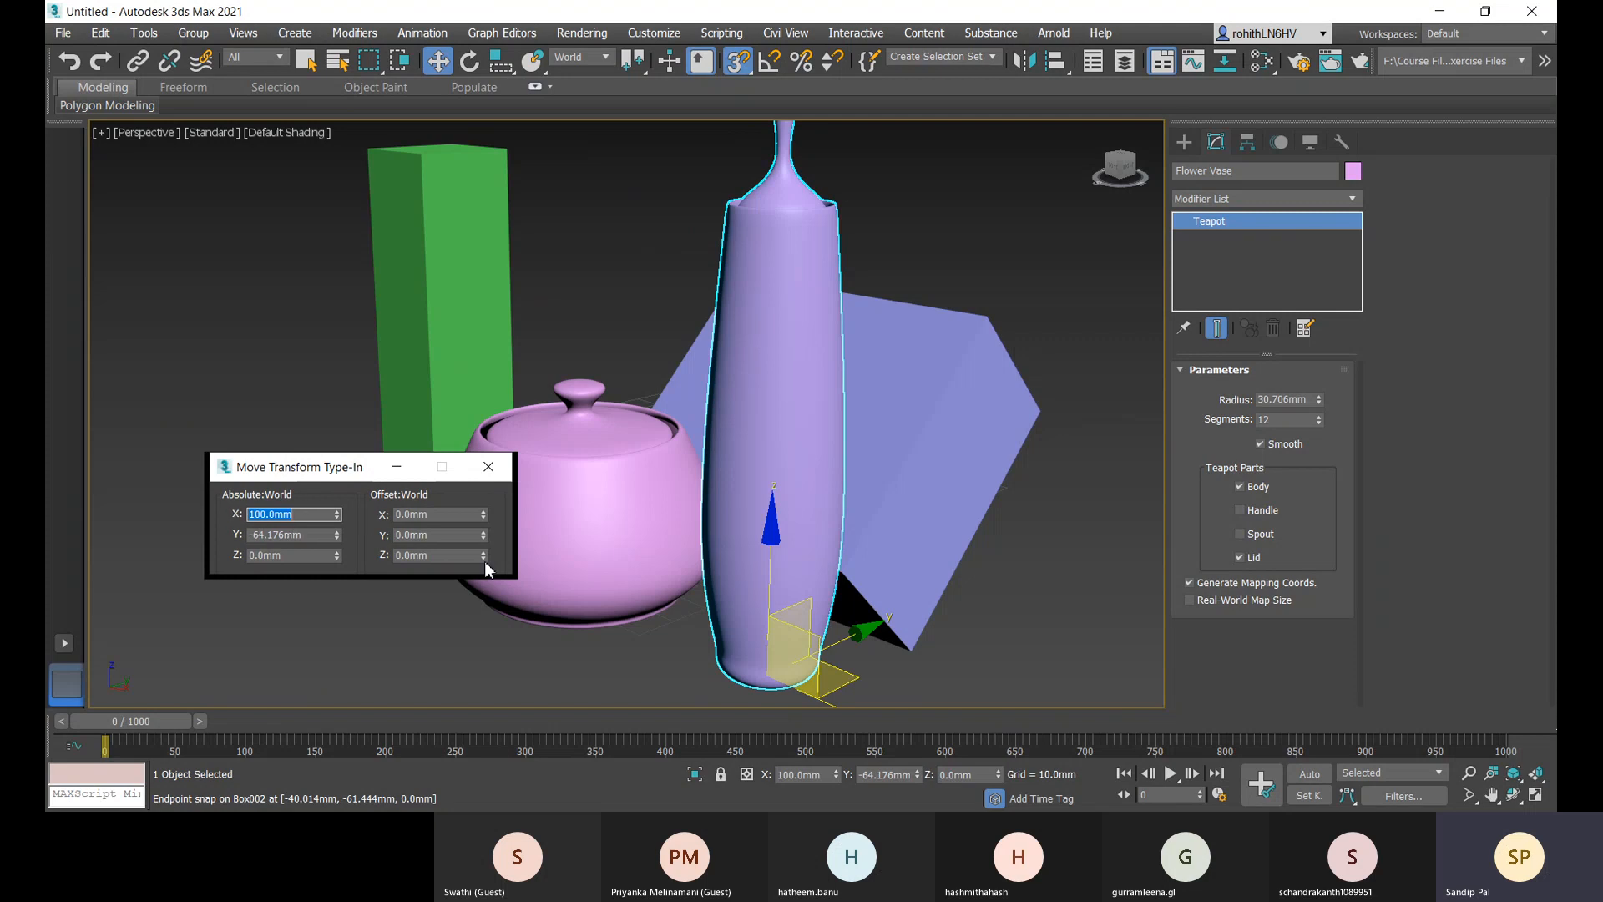
- Offset the Flower Vase by 50 mm in world X and close the exact move entry
click(413, 515)
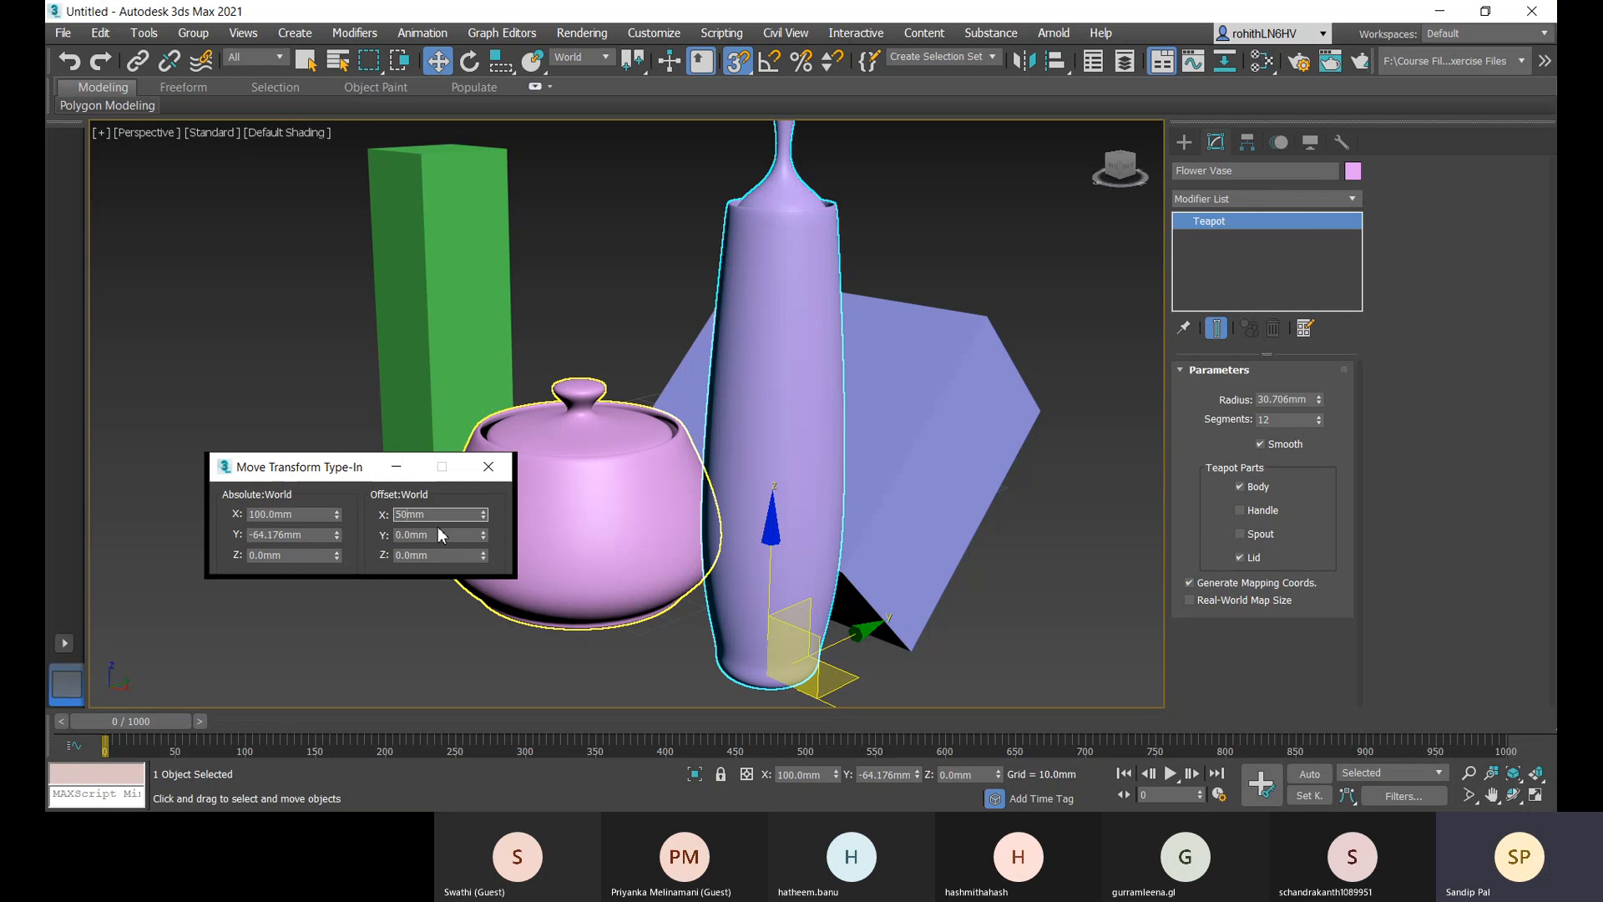
key(Return)
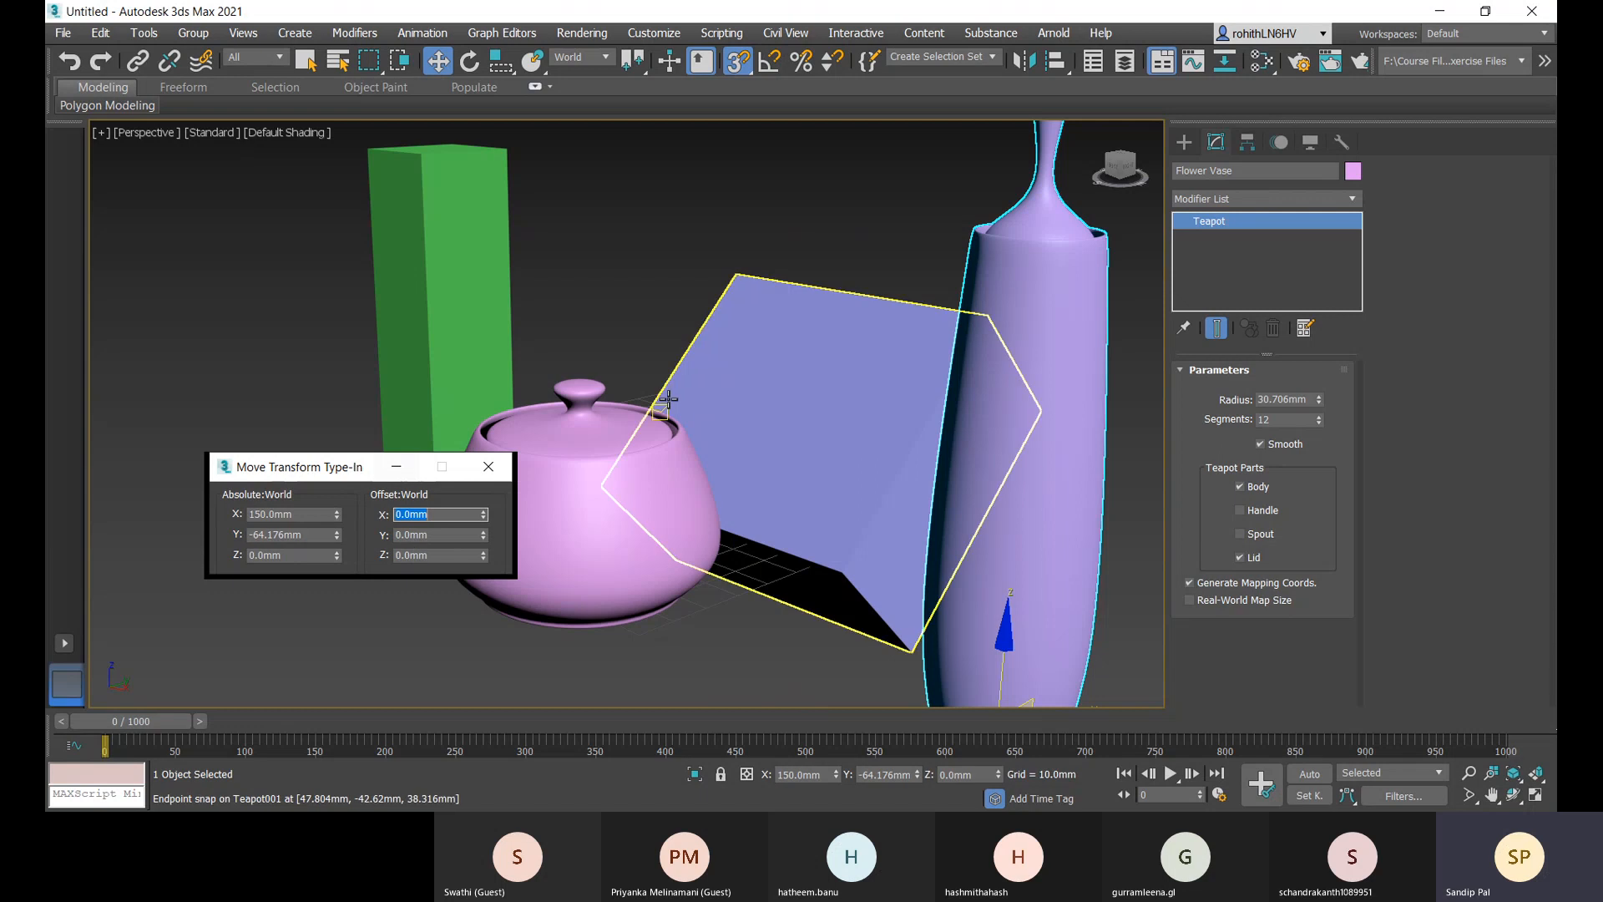
double_click(295, 514)
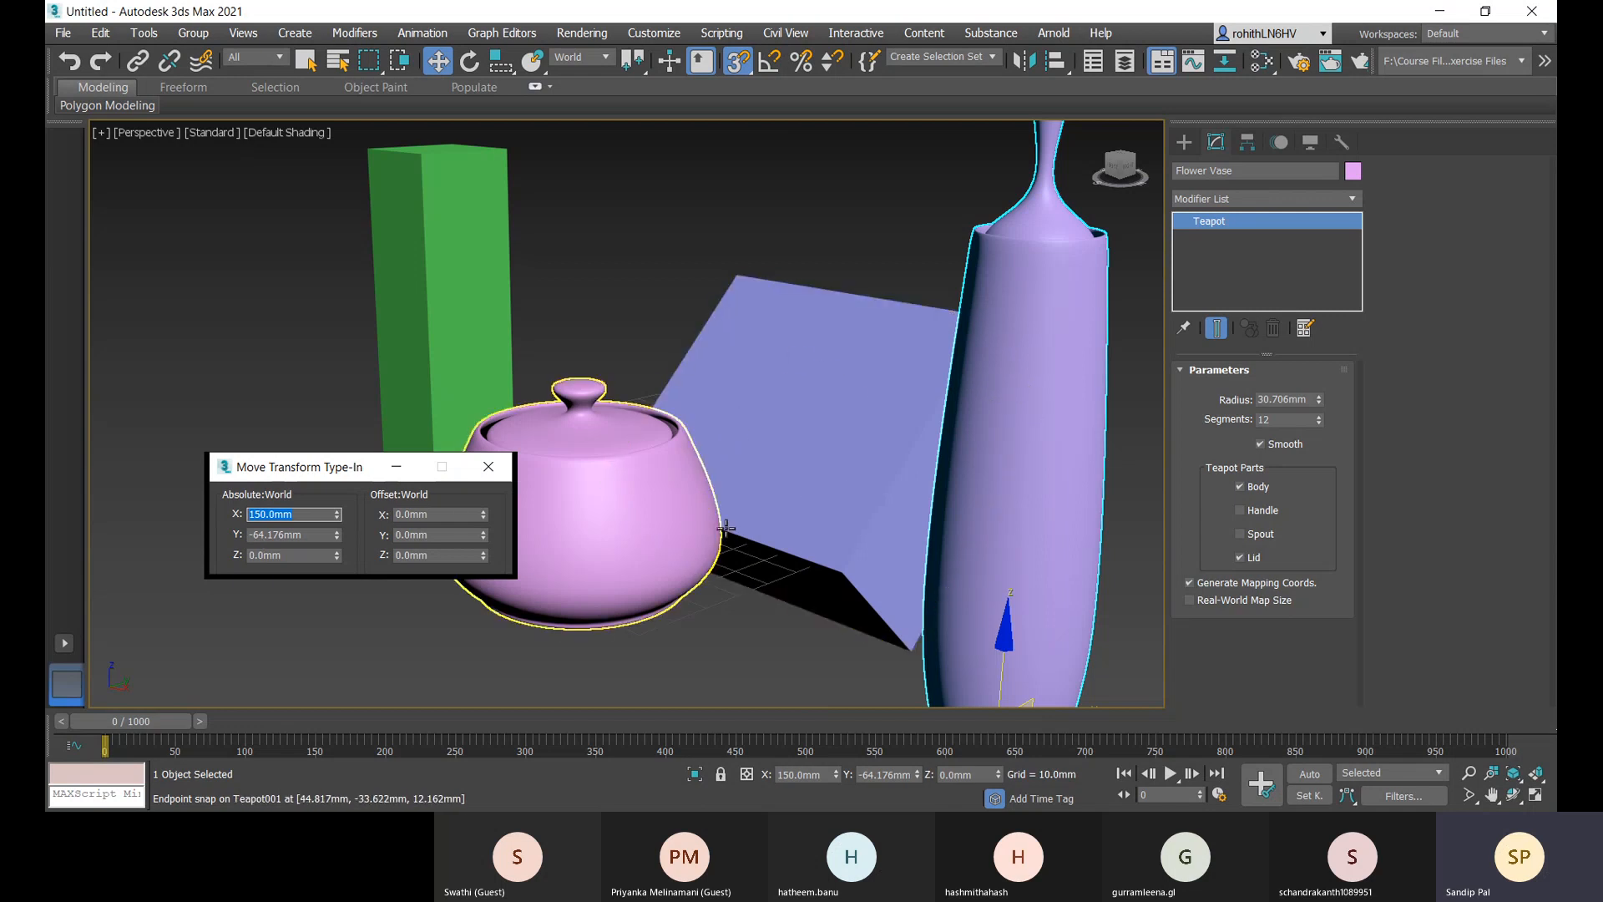
click(412, 514)
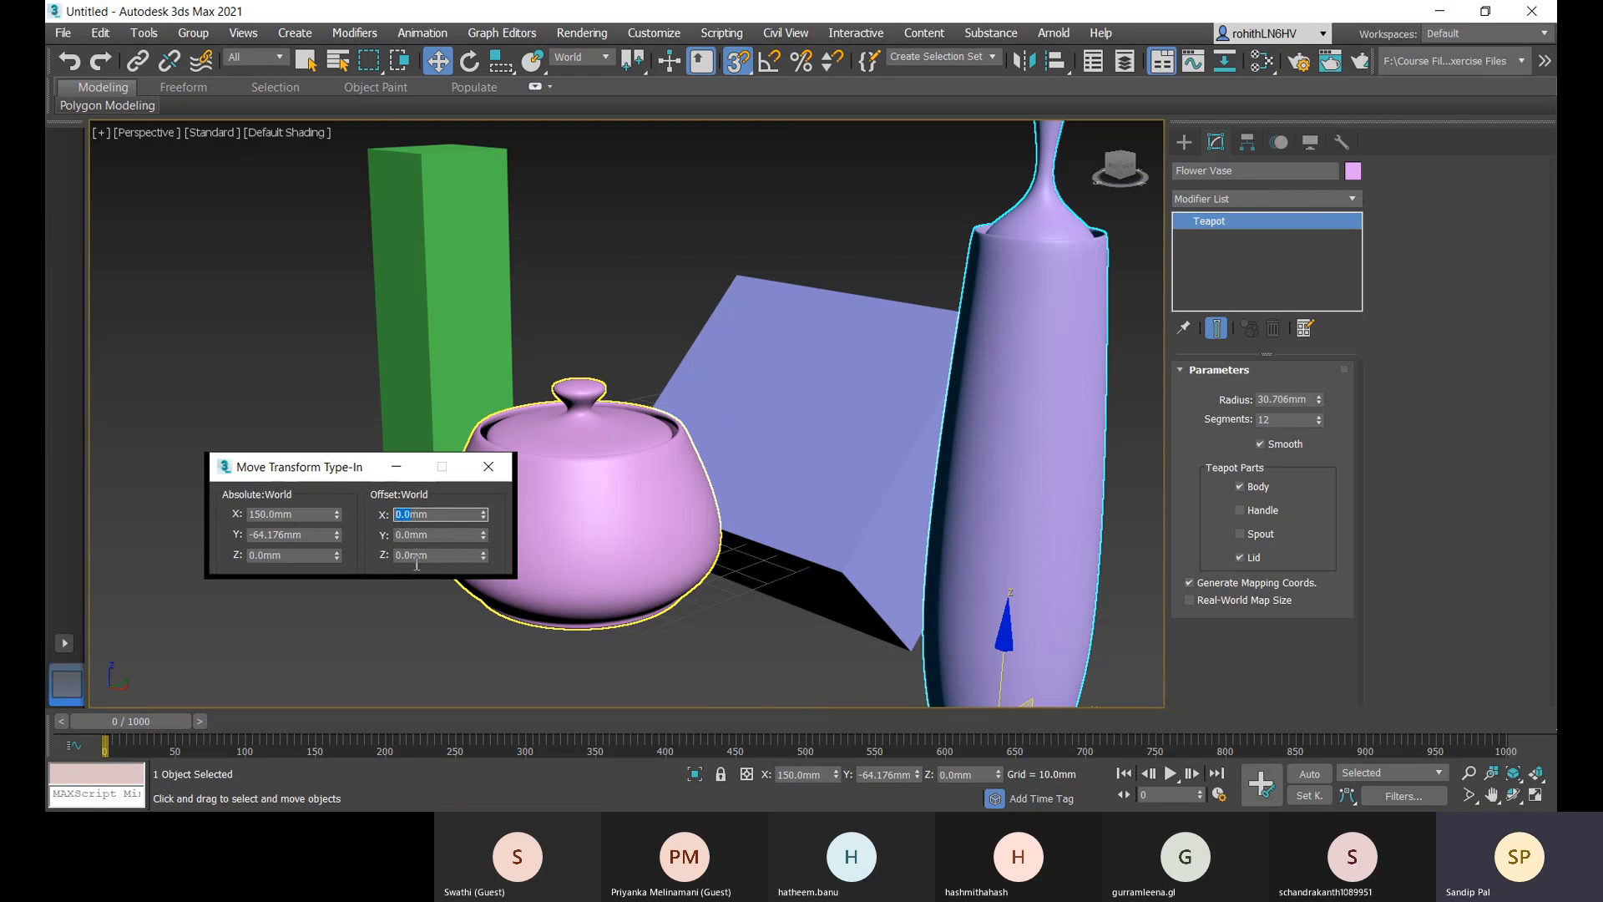
click(406, 534)
click(414, 556)
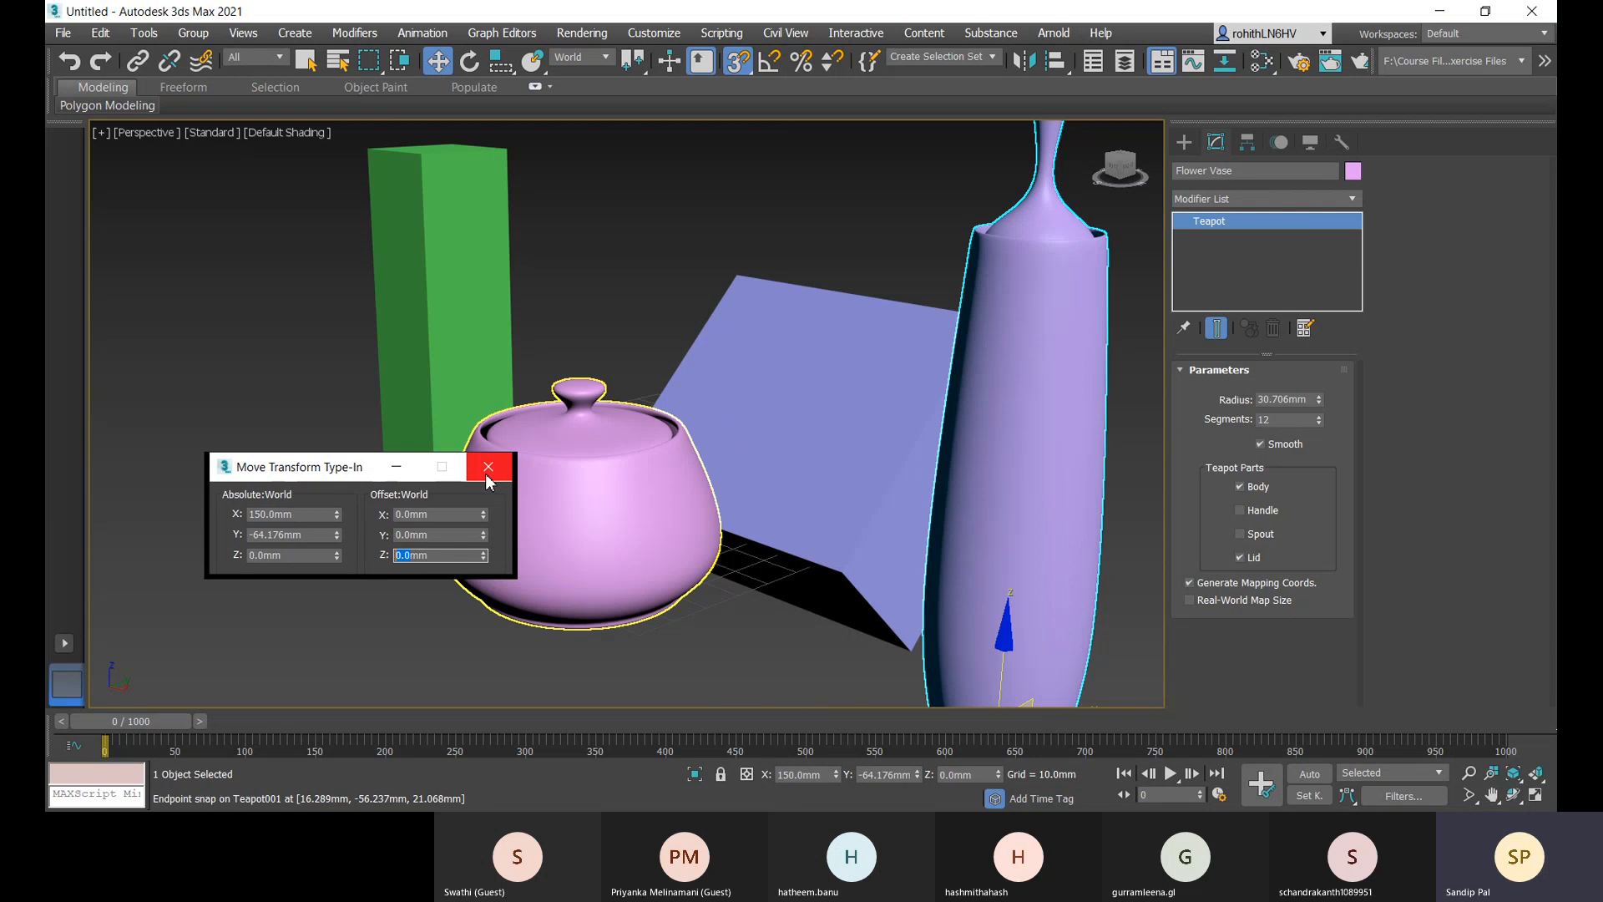
click(488, 468)
scroll(864, 641, down, 6)
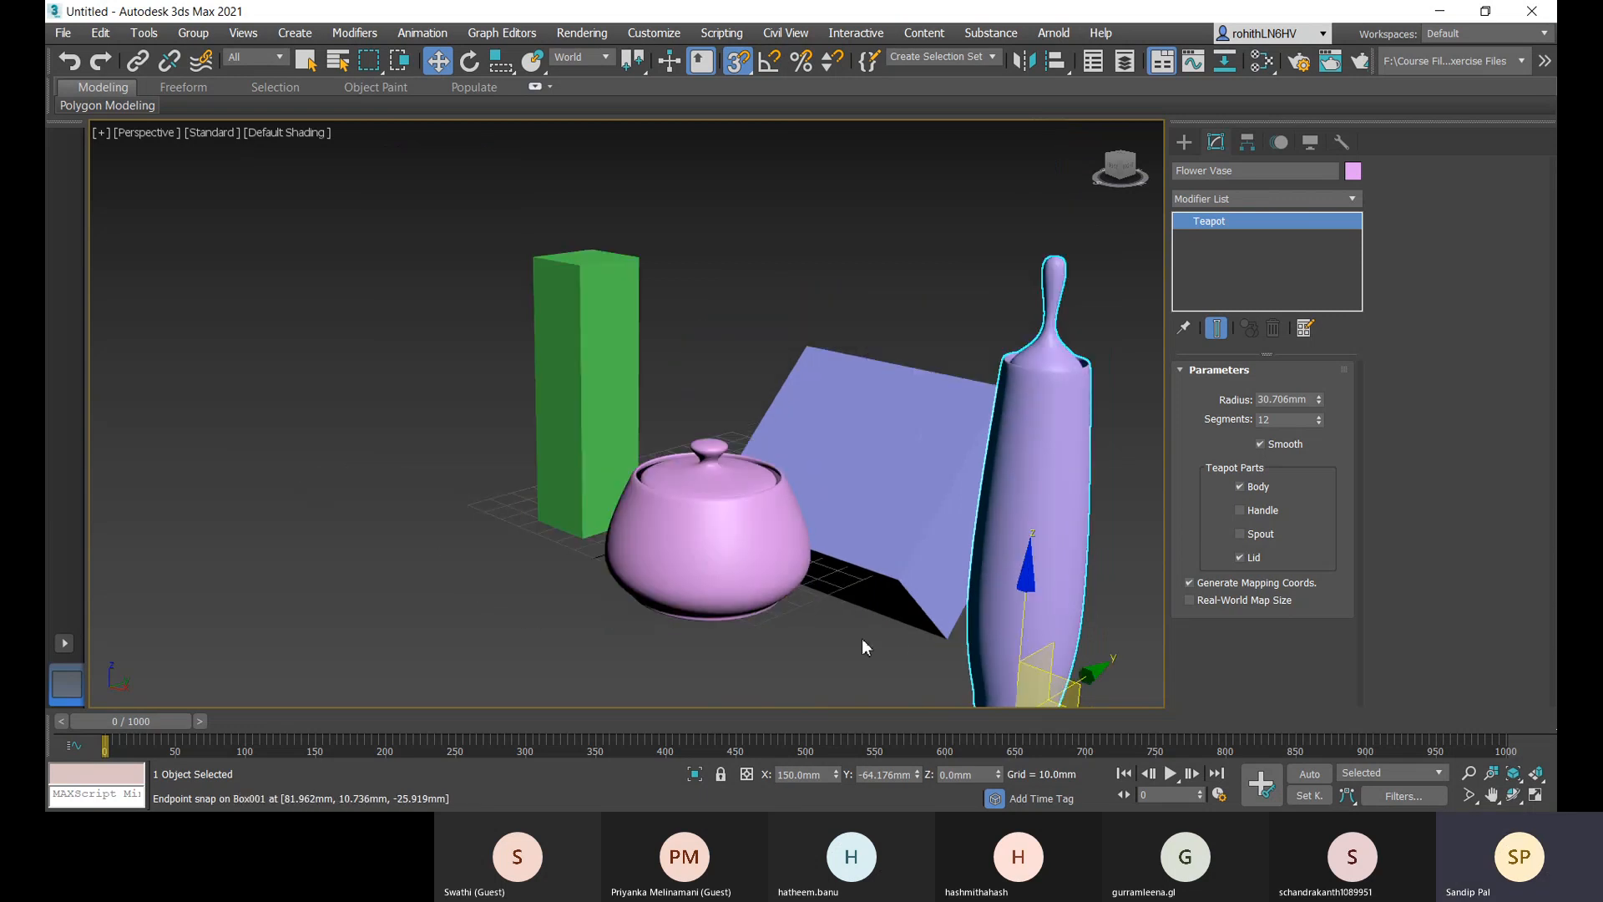
scroll(865, 640, up, 6)
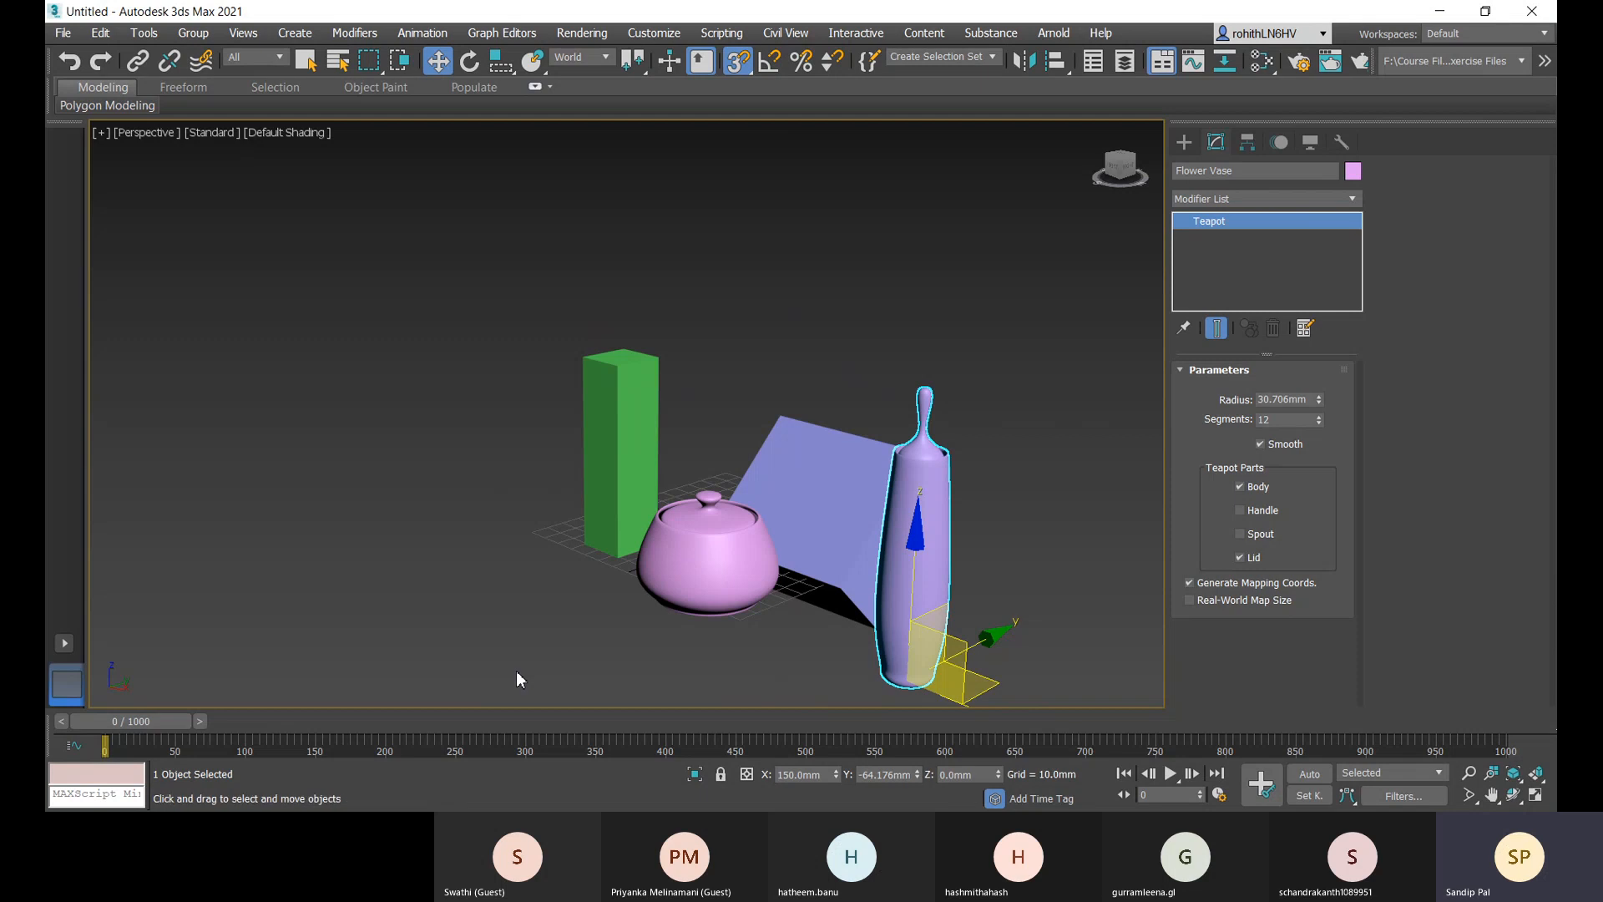
key(F12)
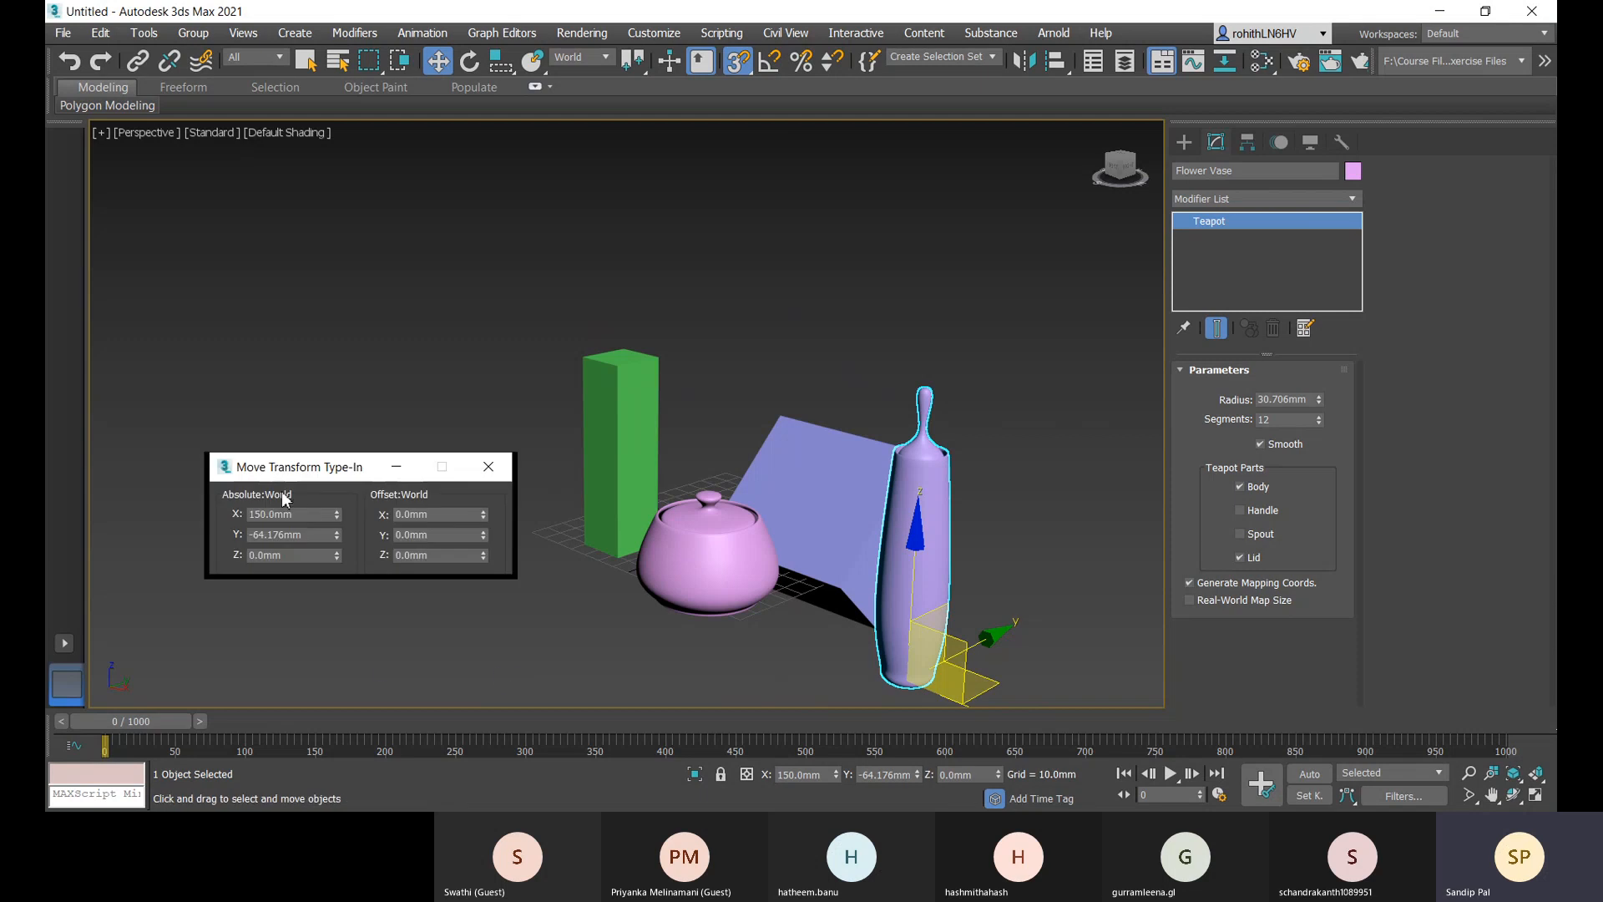
click(488, 466)
middle_drag(966, 611, 980, 546)
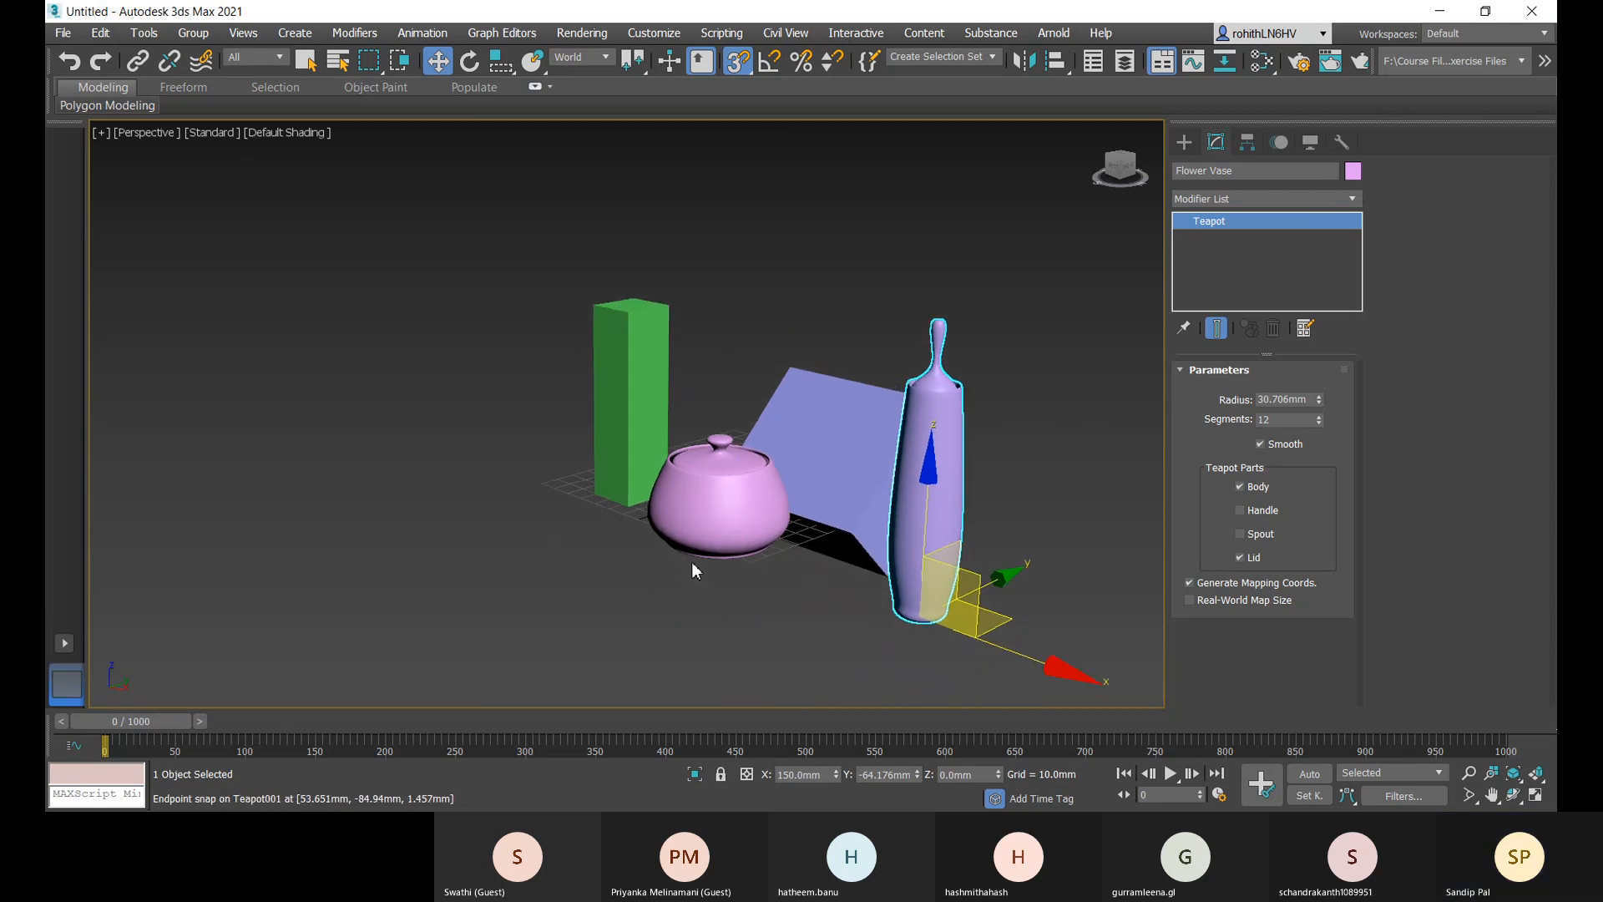
middle_drag(750, 530, 741, 552)
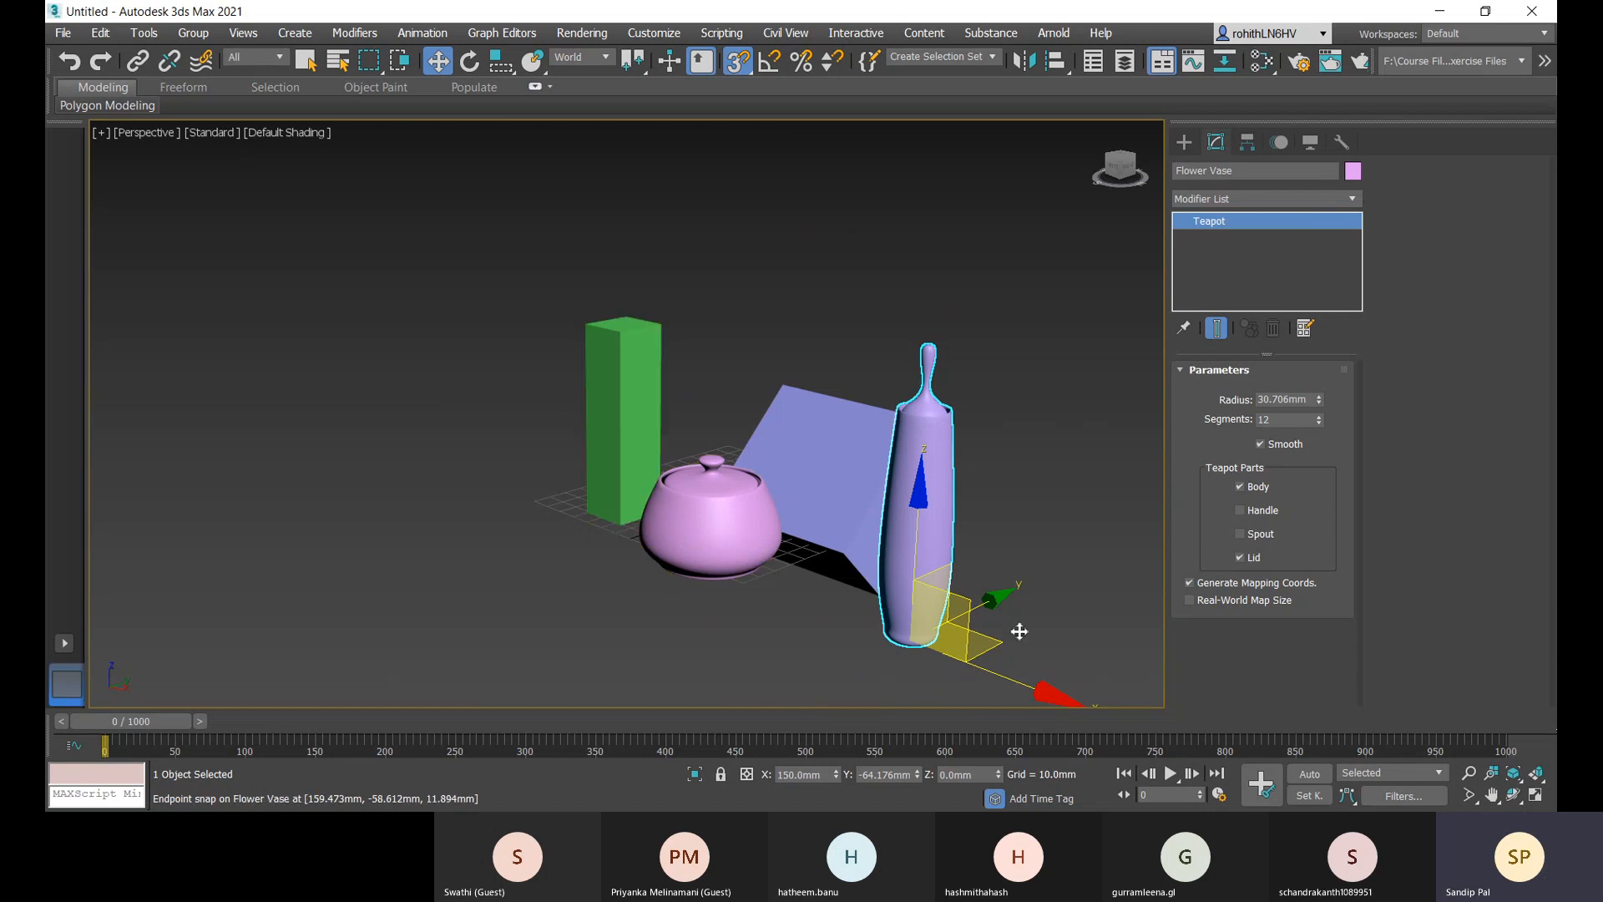
middle_drag(626, 430, 630, 476)
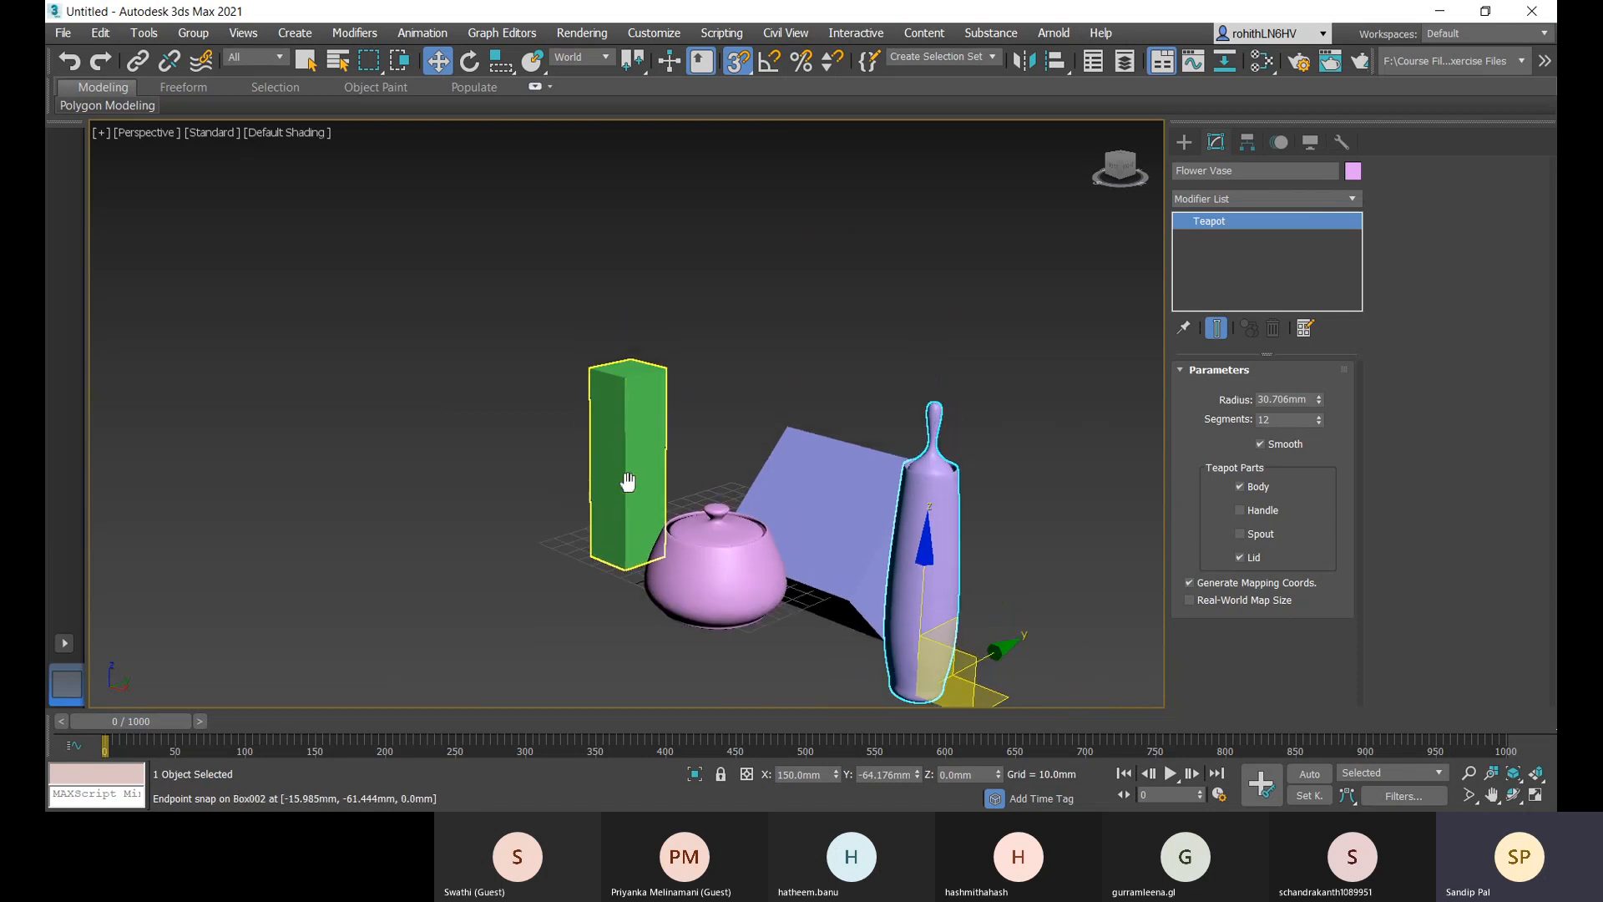
- Select the tall green box and shift it to about -32.5 mm in absolute world X using exact move entry
click(618, 523)
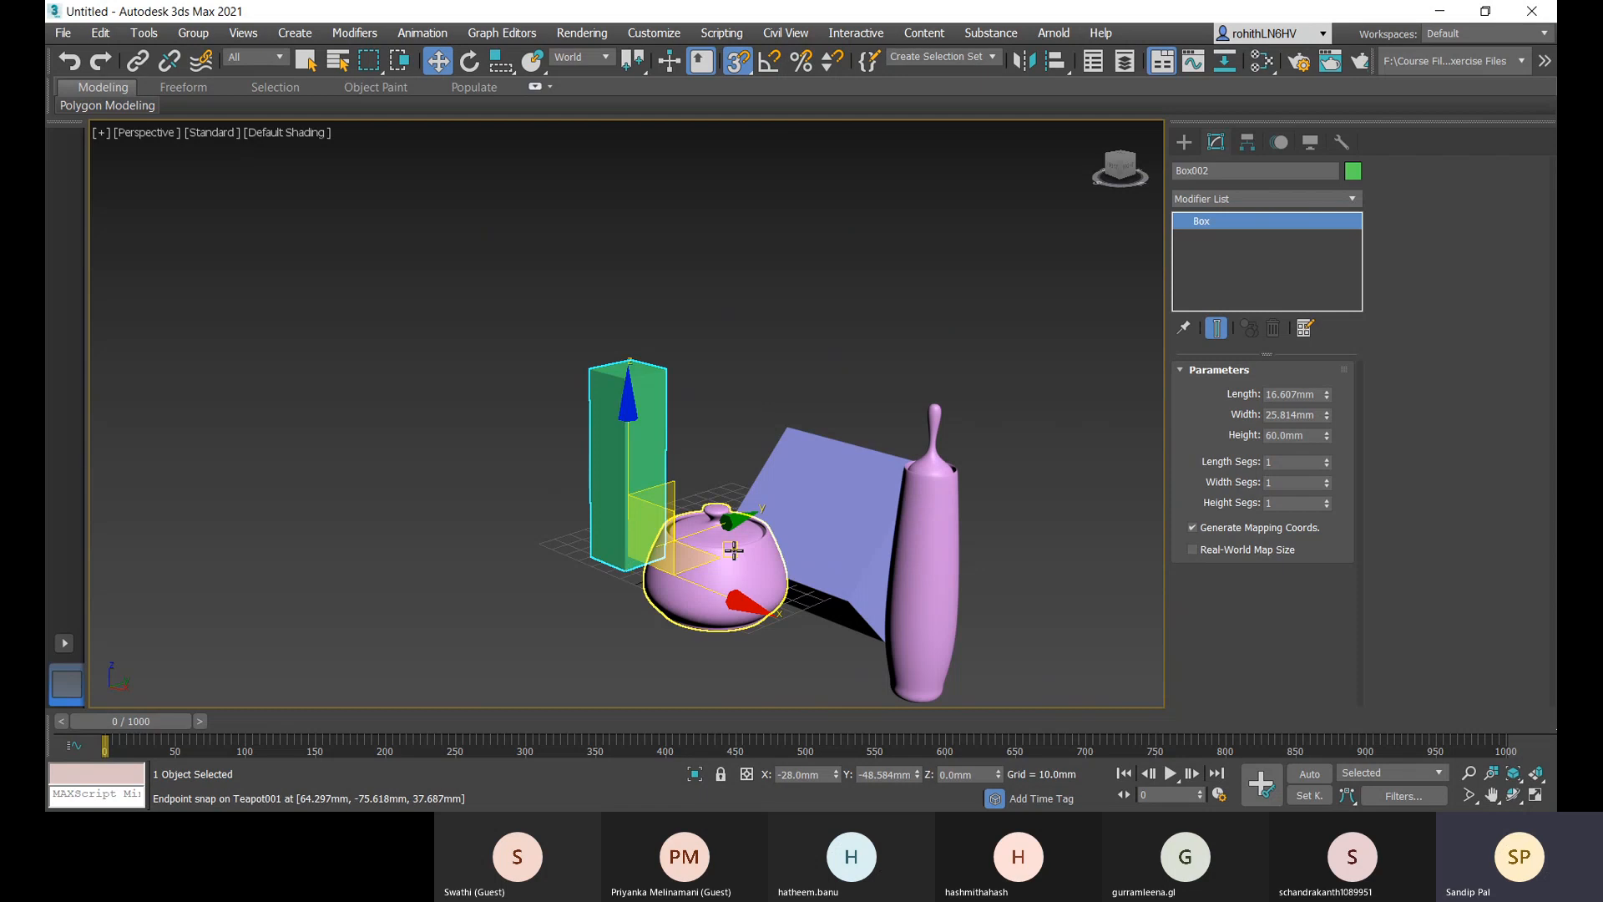
key(F12)
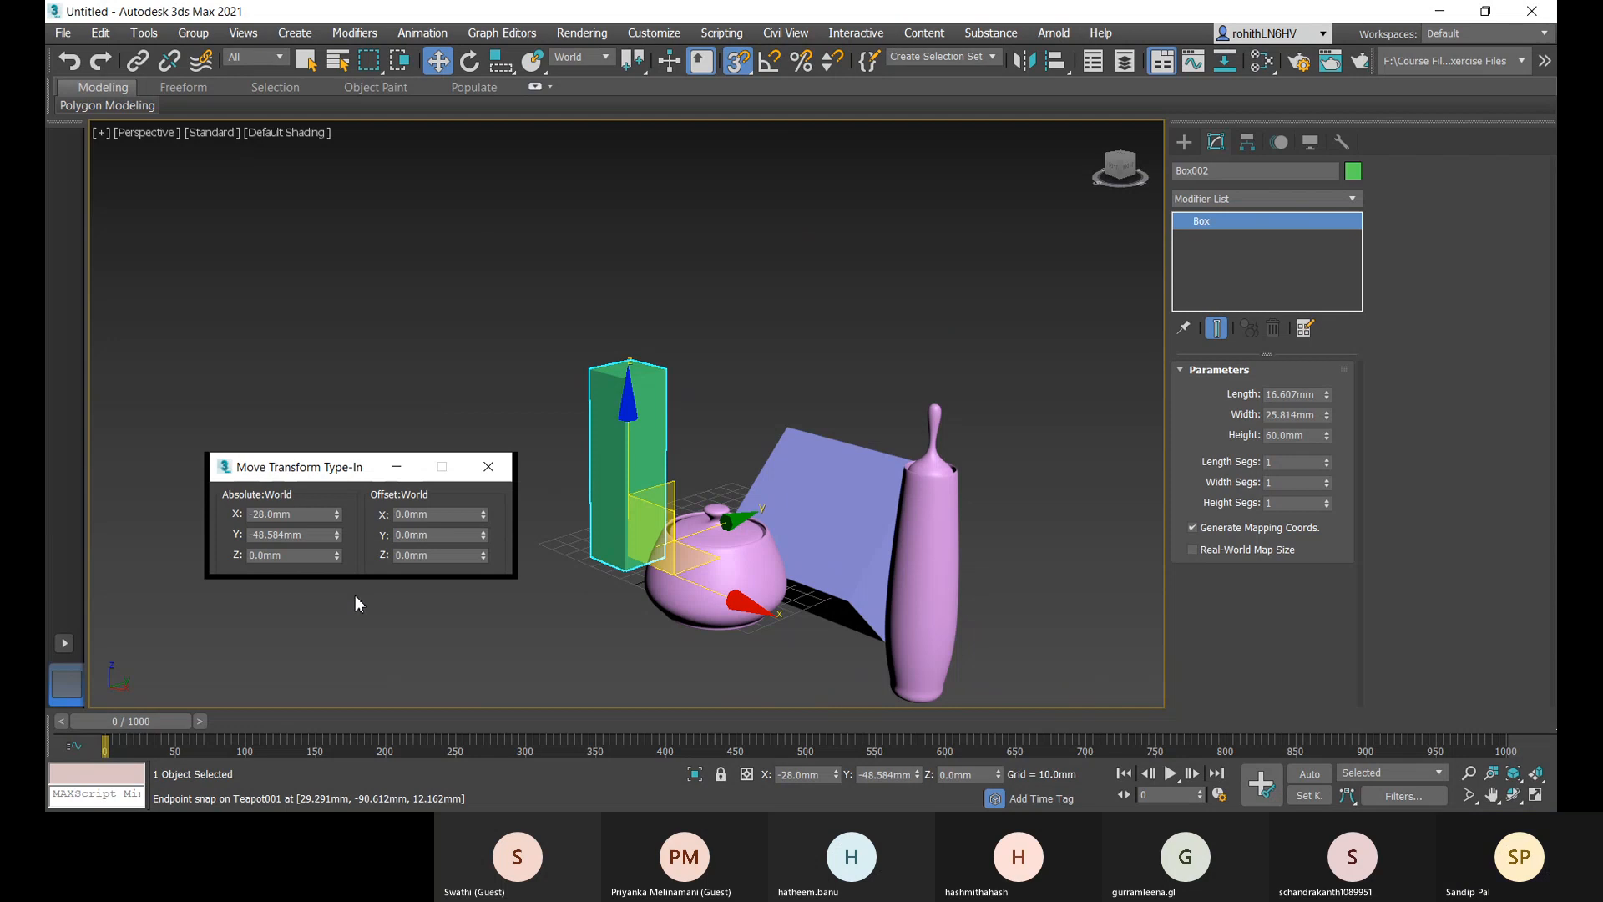
mouse_move(336, 517)
mouse_down()
mouse_move(337, 505)
mouse_move(341, 521)
mouse_up()
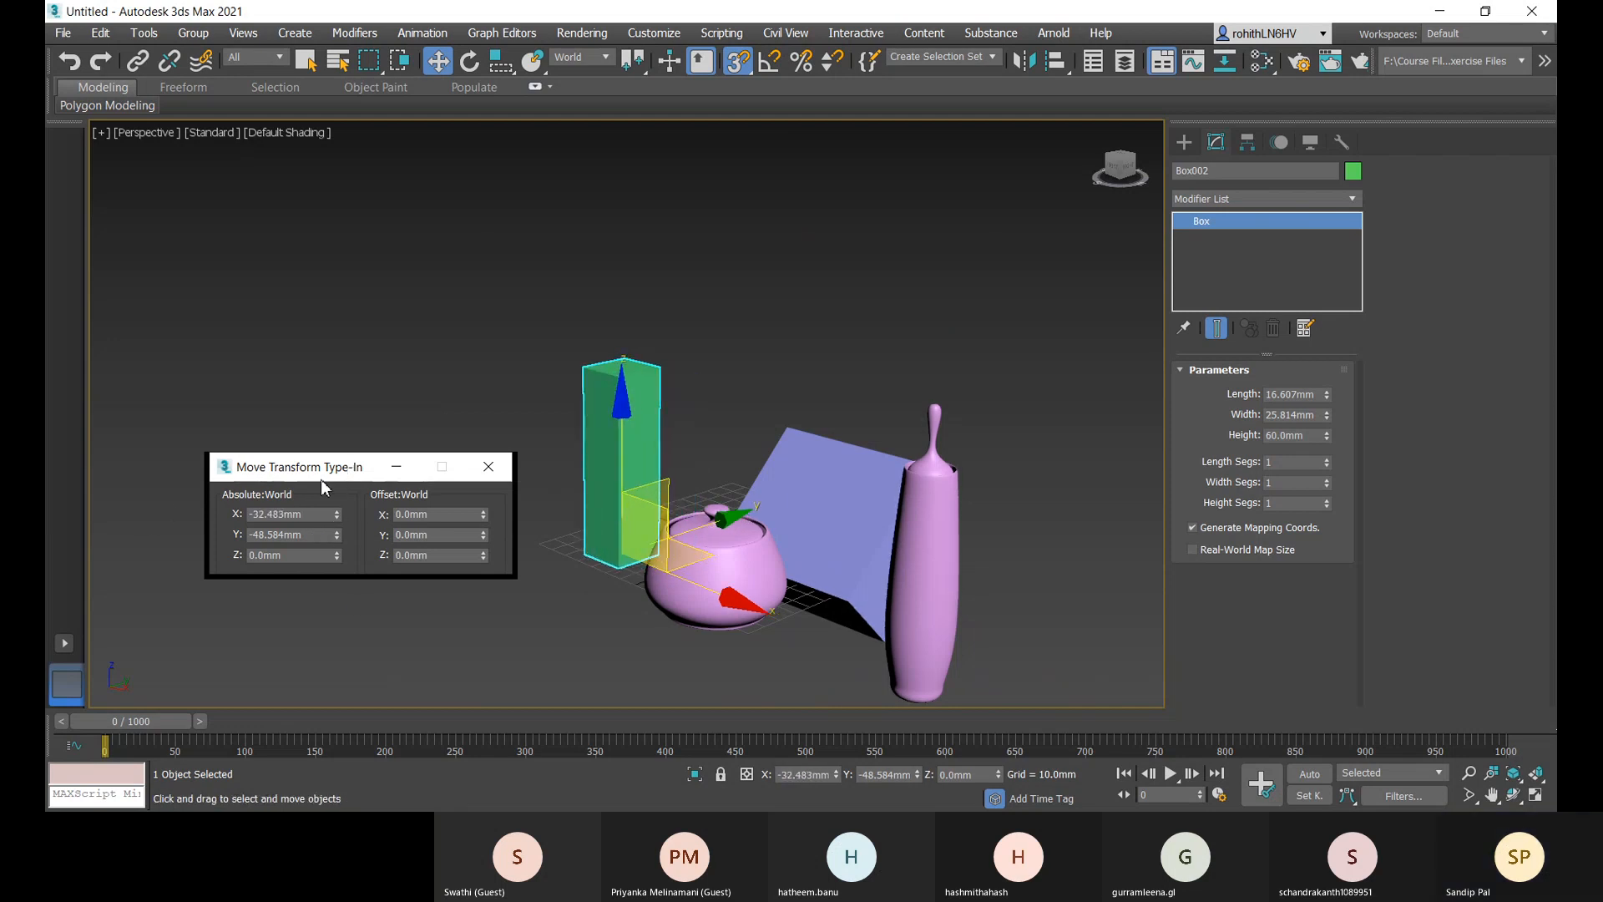
- Close the exact move entry and clone the tall green box as one instance placed in front of the original
drag(264, 466, 272, 459)
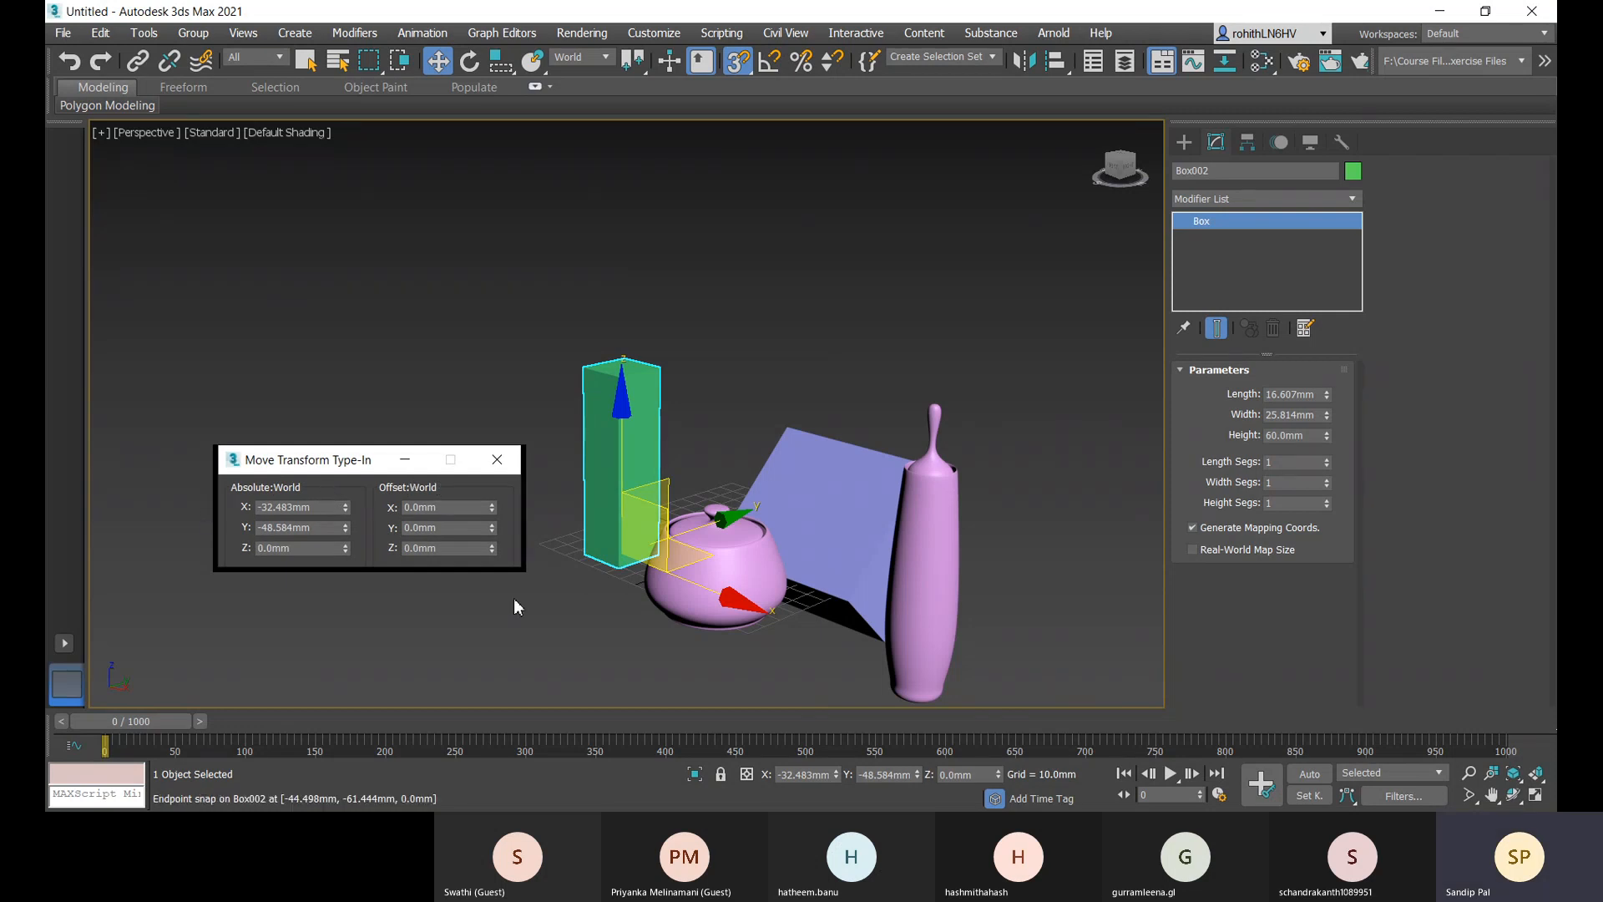
click(497, 459)
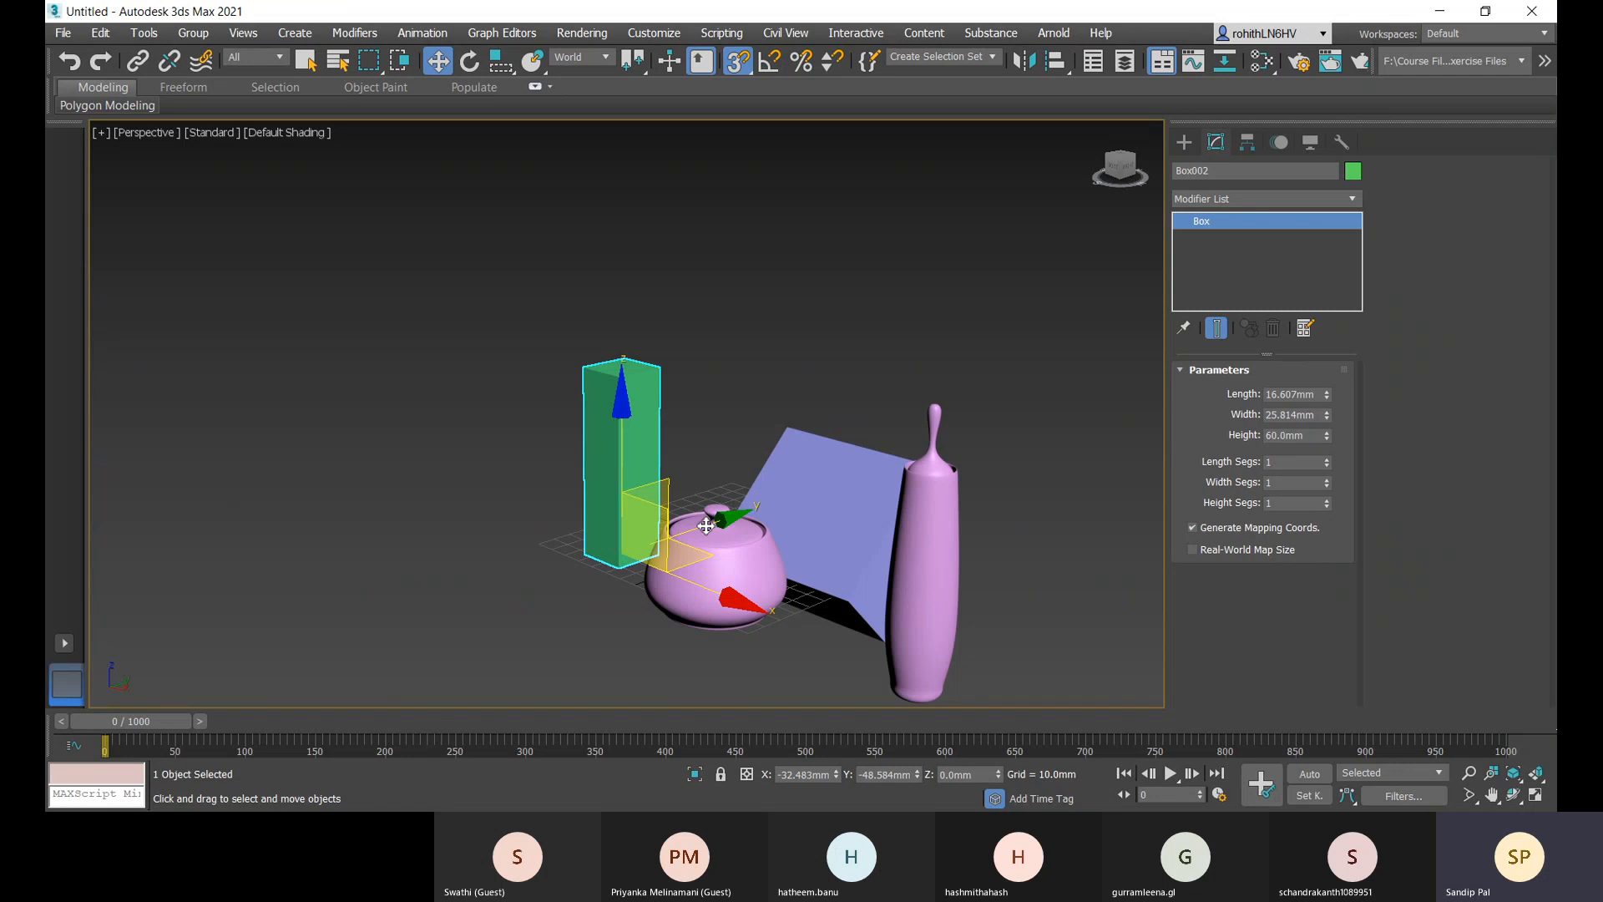
mouse_move(706, 526)
shift+mouse_down()
mouse_move(713, 541)
mouse_move(474, 613)
shift+mouse_up()
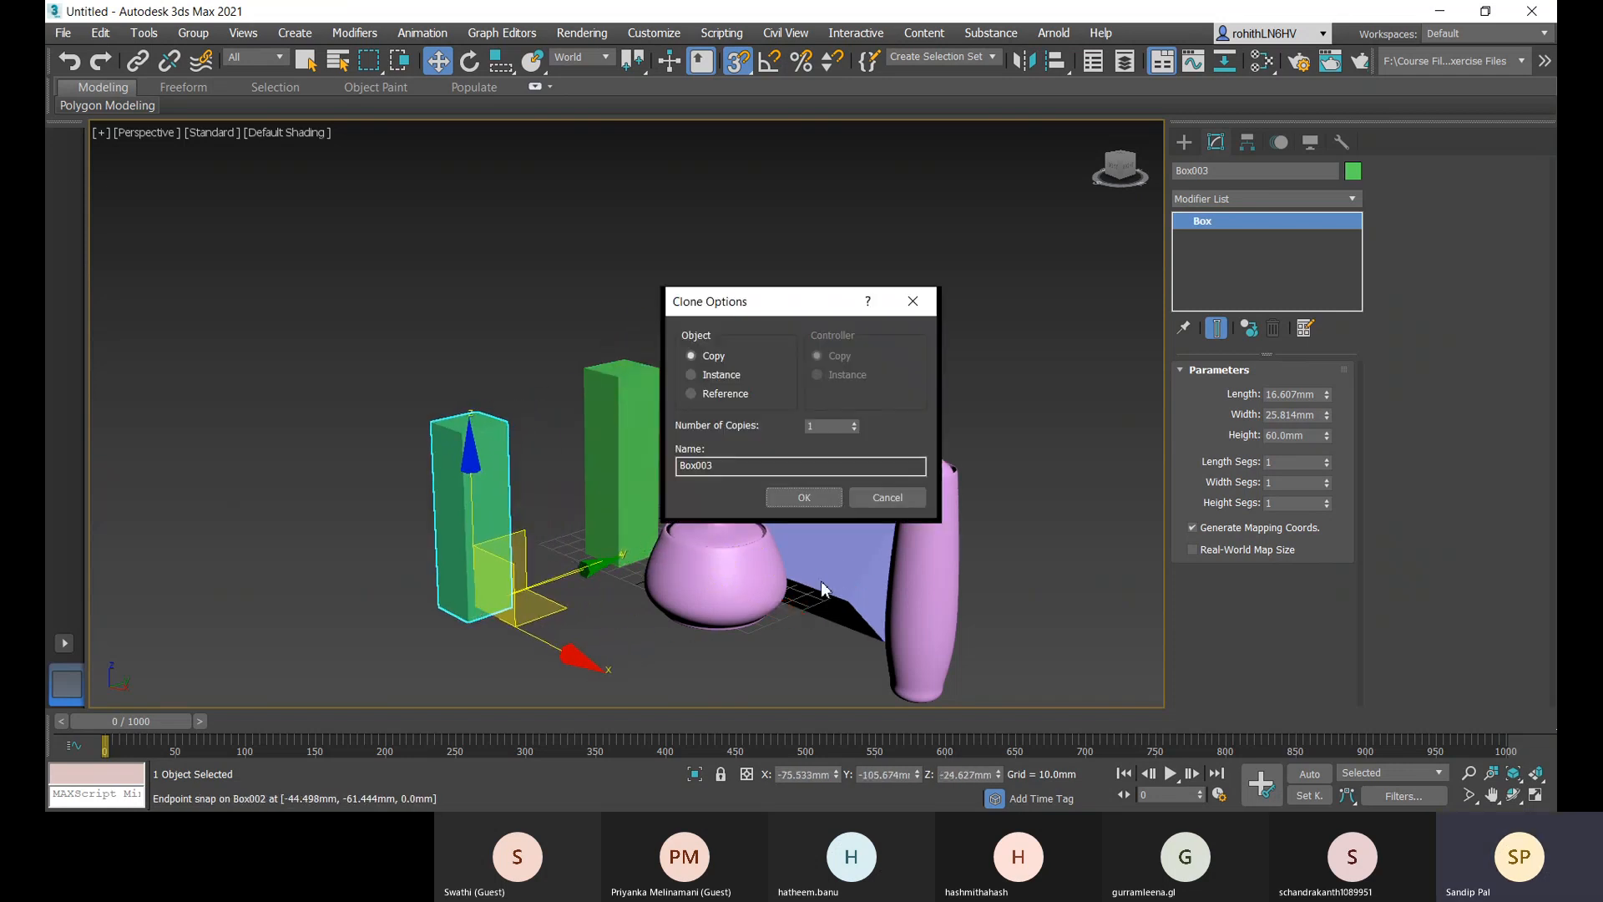
click(691, 375)
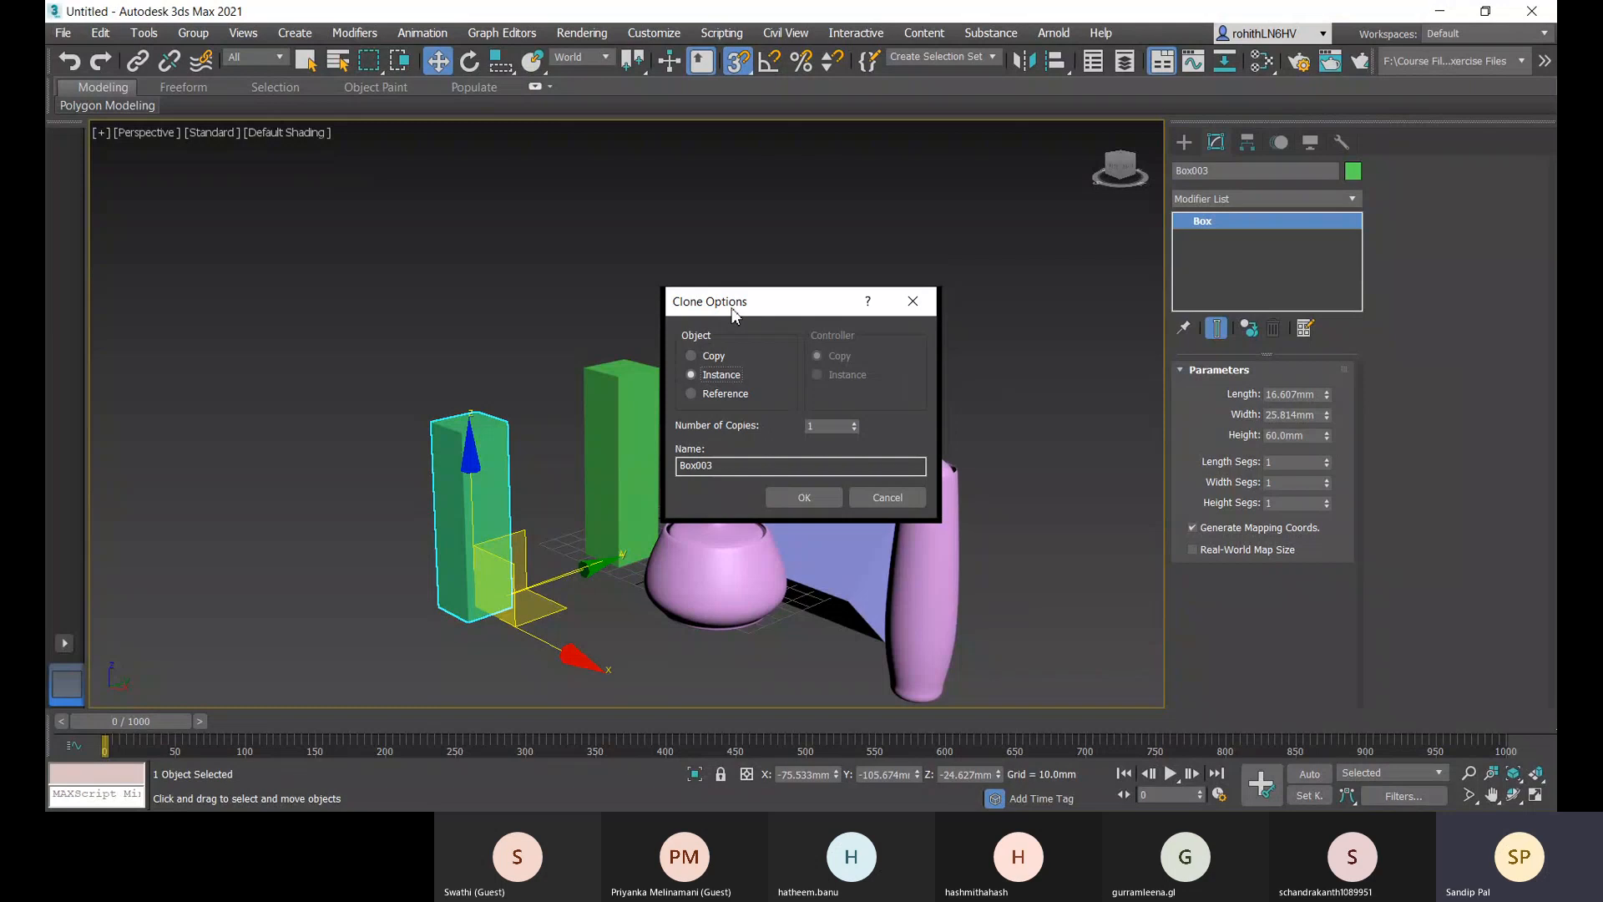
drag(734, 314, 831, 167)
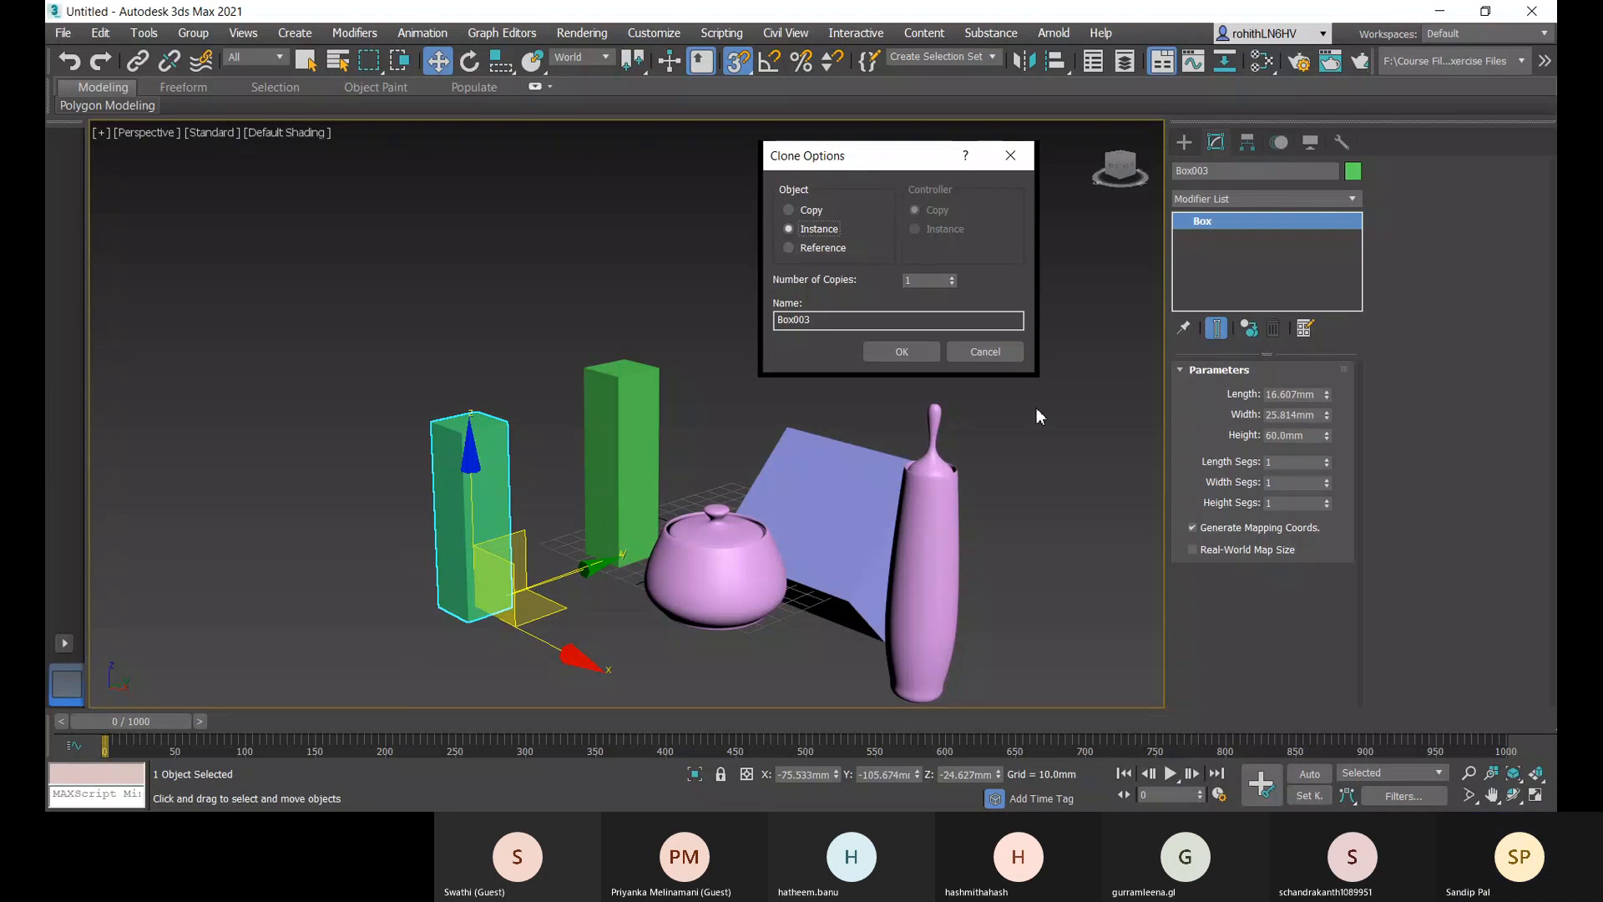
click(901, 351)
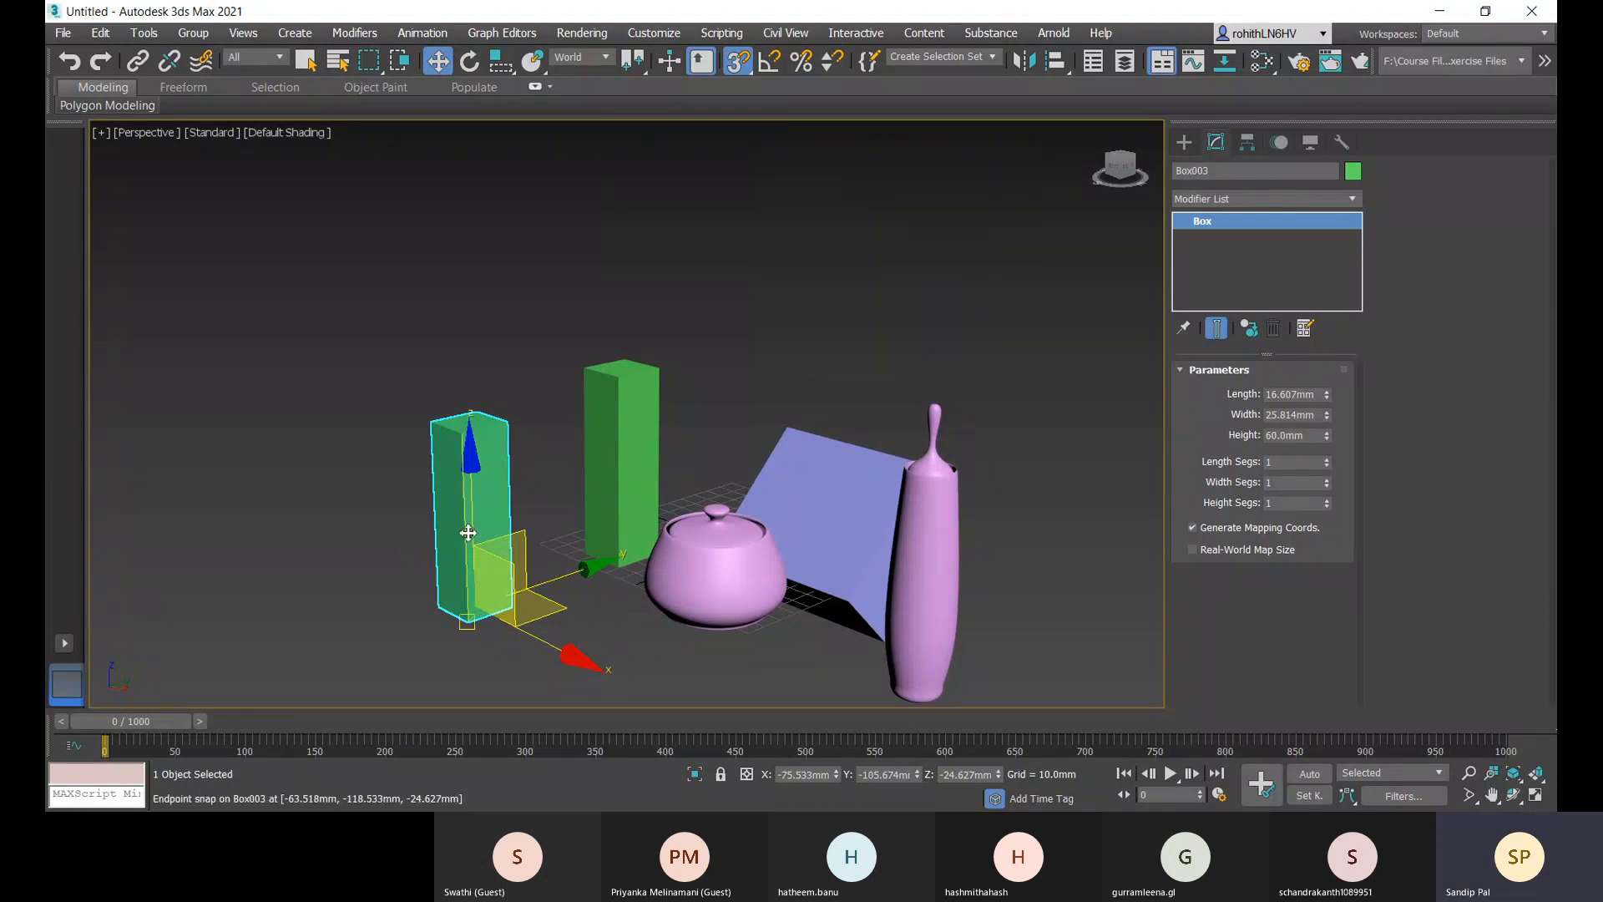
- Set the original green box's length to about 24.9 mm, and change its instance's length to about 9 mm
click(616, 456)
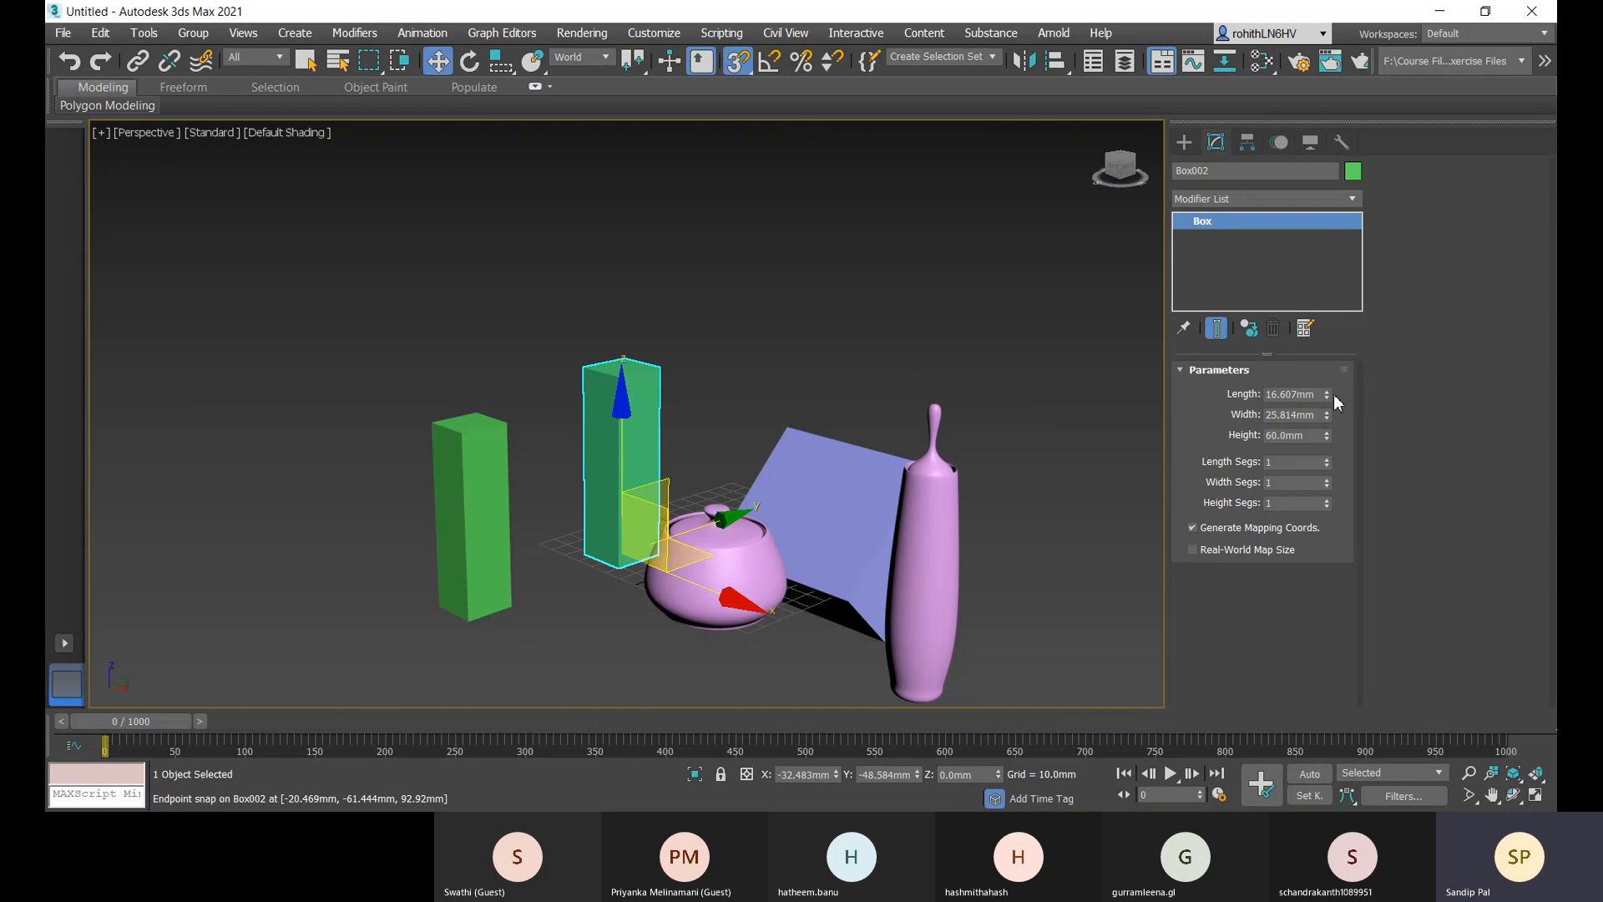
mouse_move(1326, 394)
mouse_down()
mouse_move(1324, 338)
mouse_move(1332, 428)
mouse_move(1328, 391)
mouse_up()
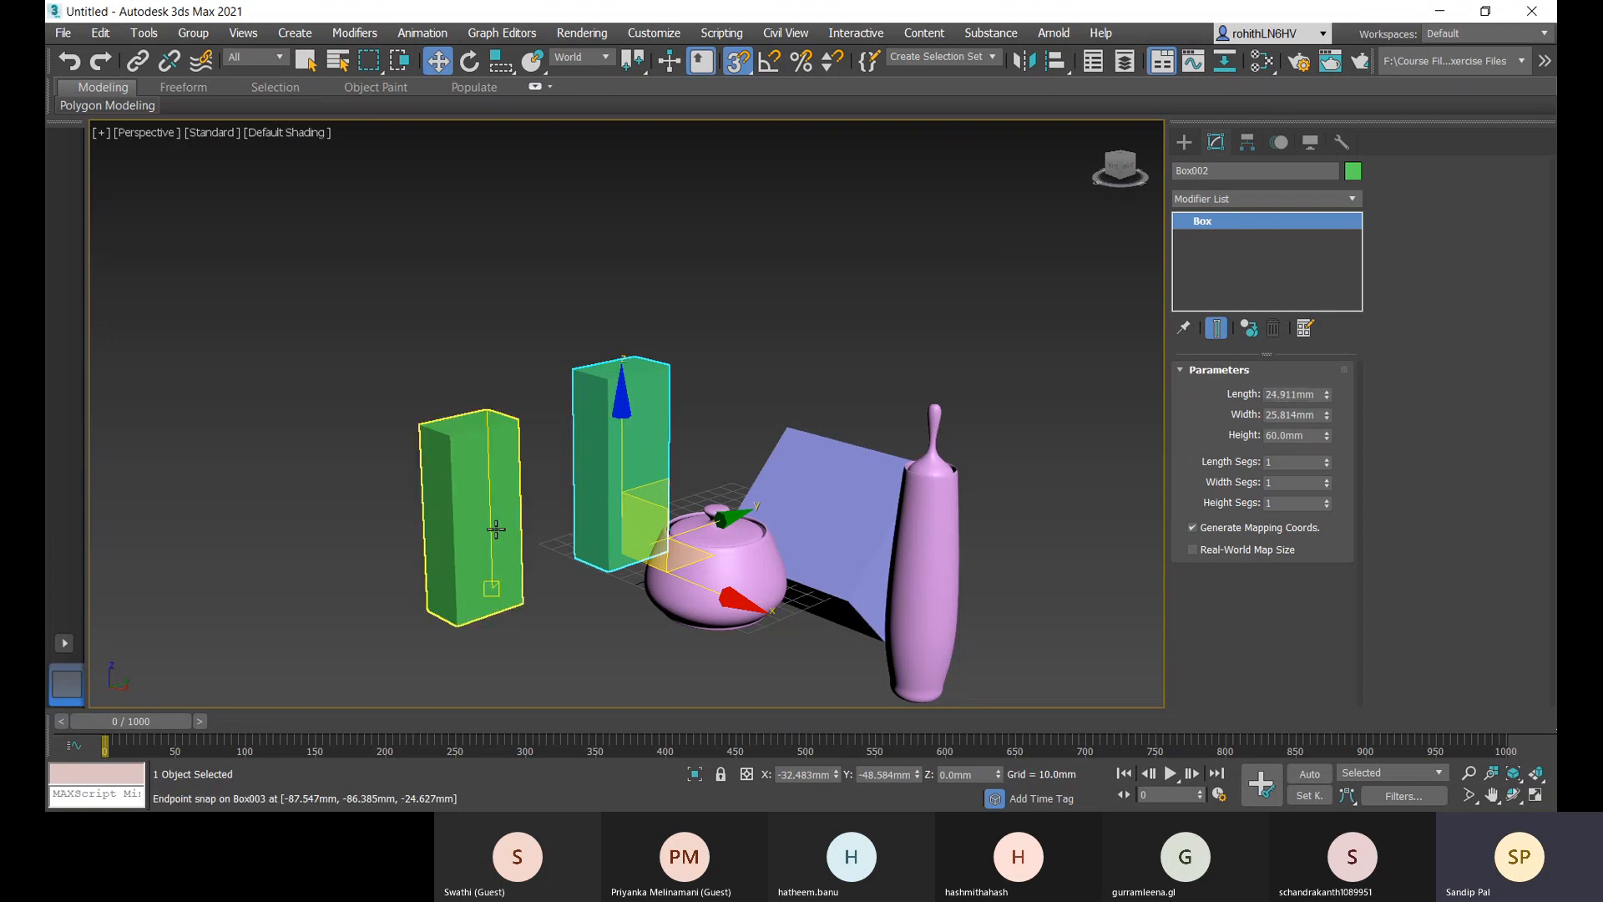
click(481, 492)
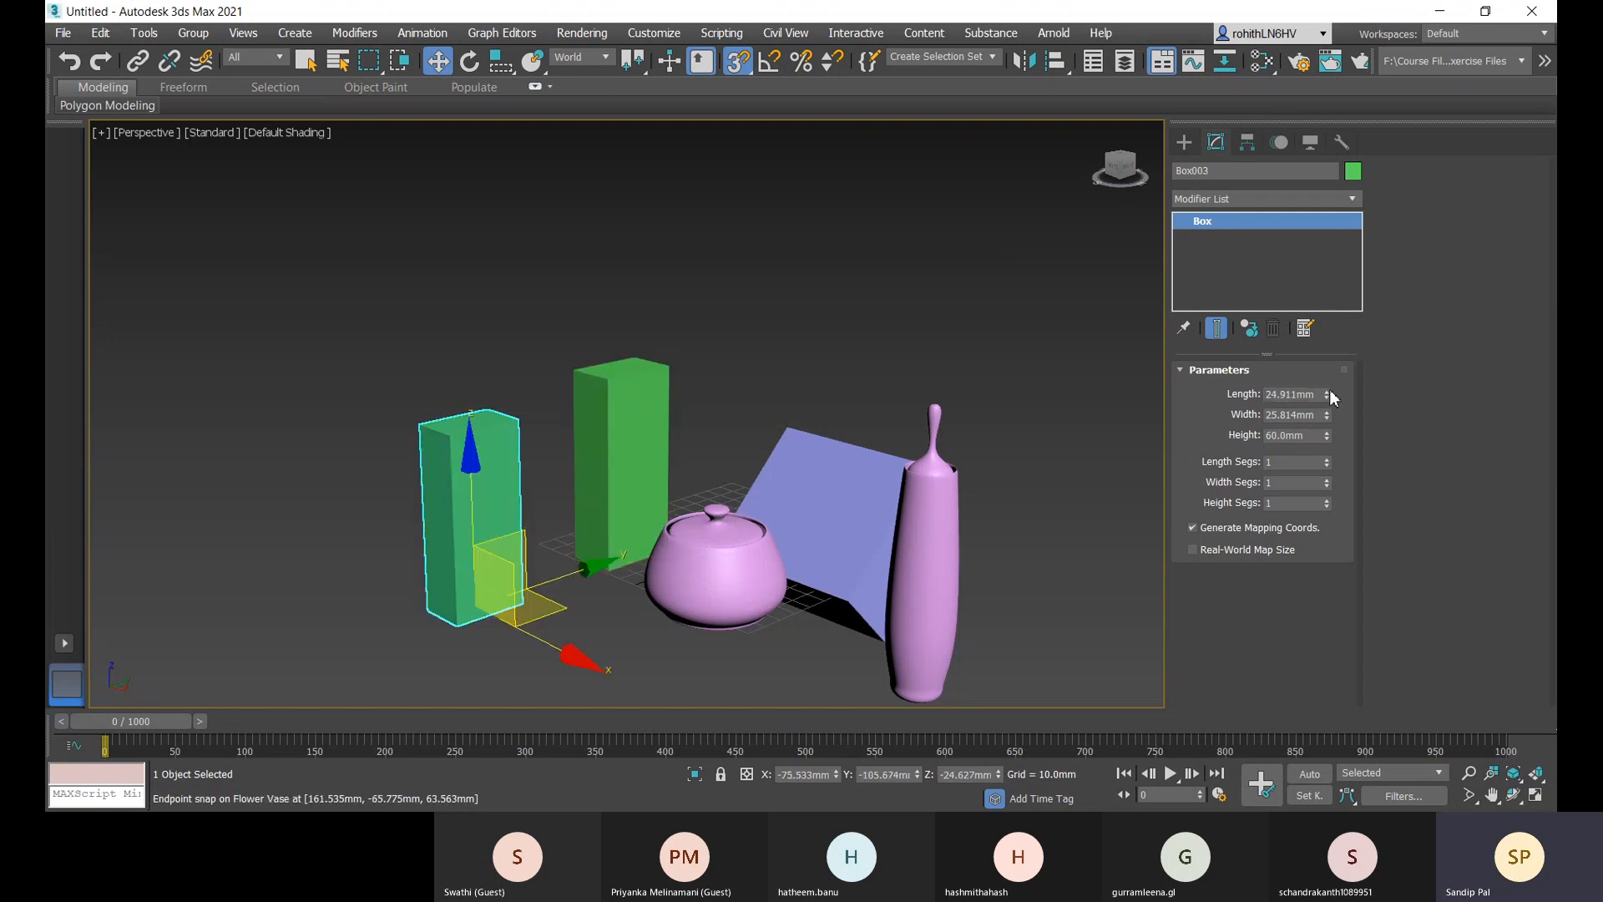
drag(1327, 395, 1355, 443)
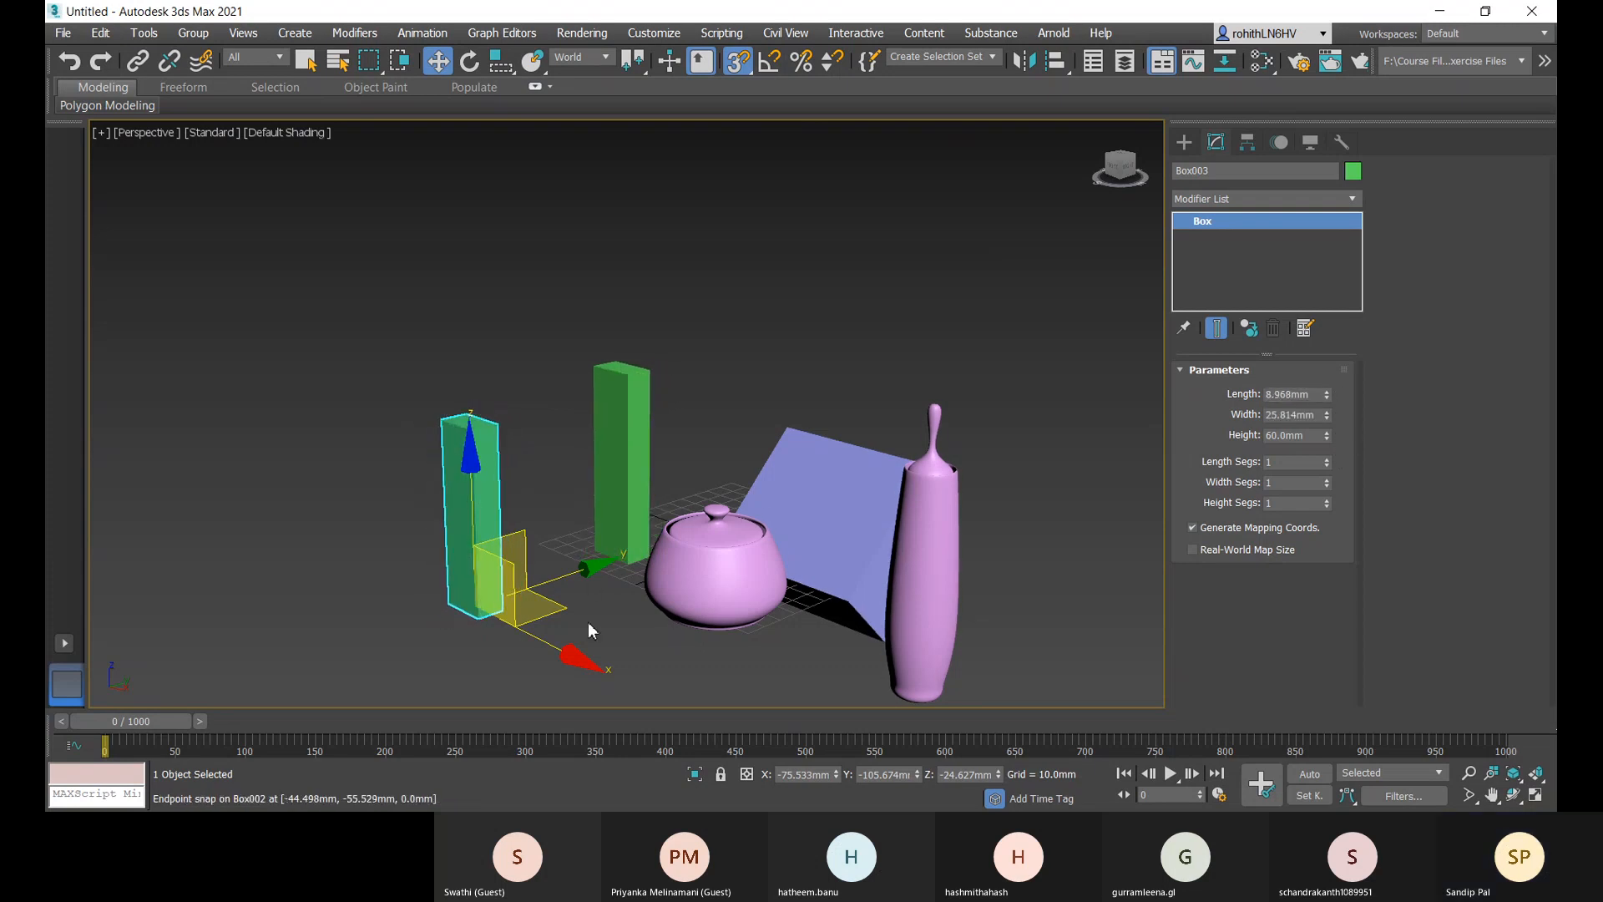
middle_drag(587, 623, 576, 583)
click(777, 637)
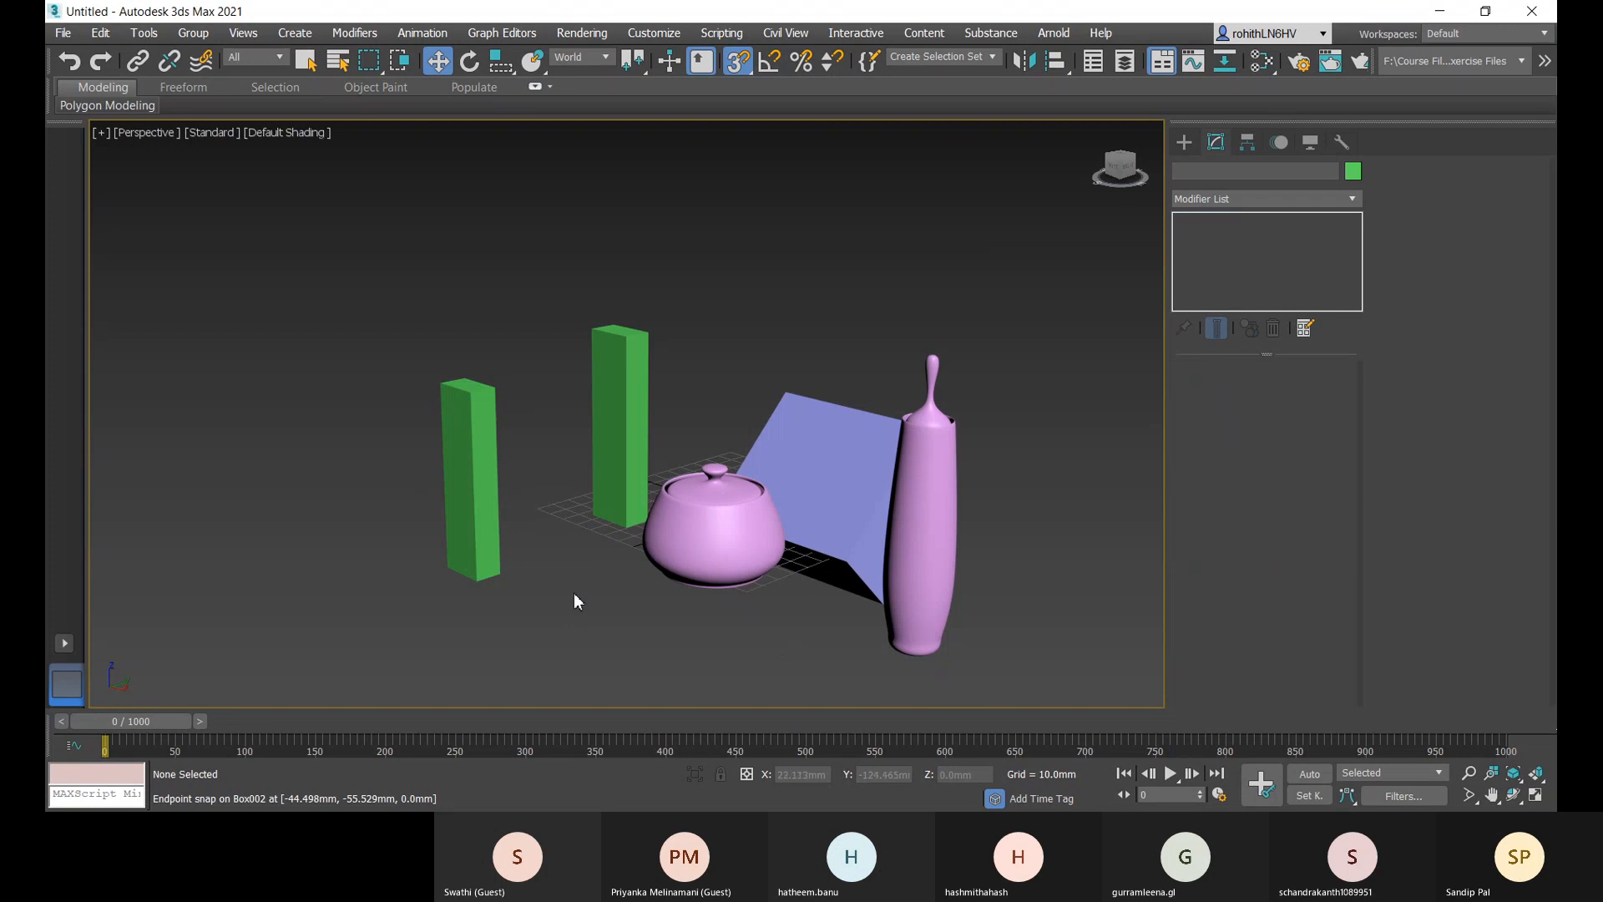
click(483, 493)
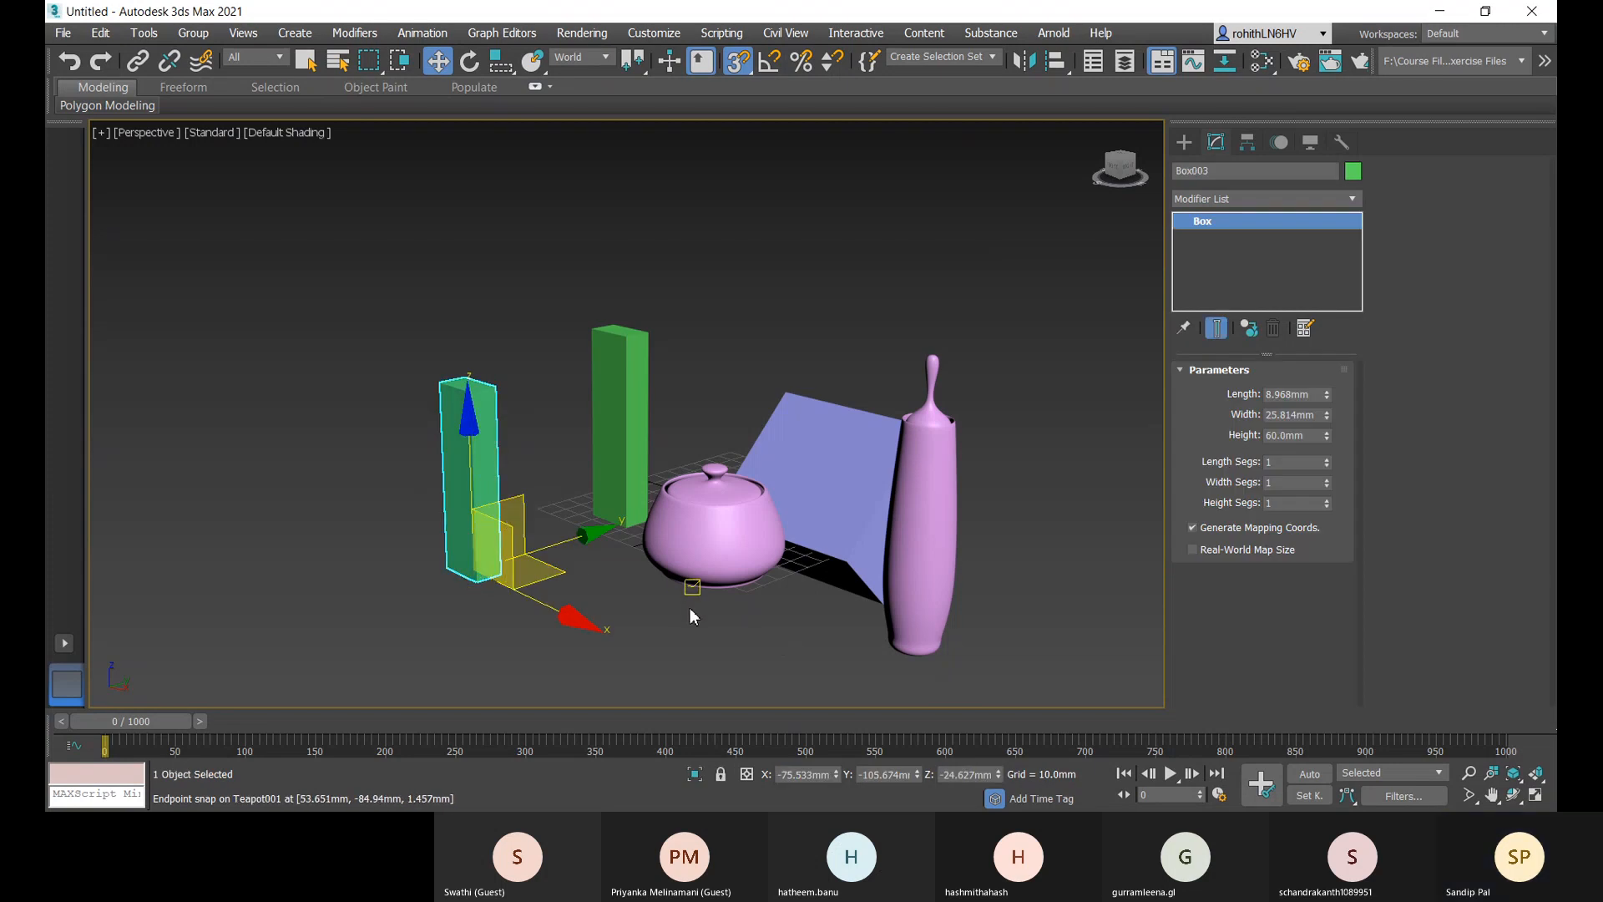
click(923, 631)
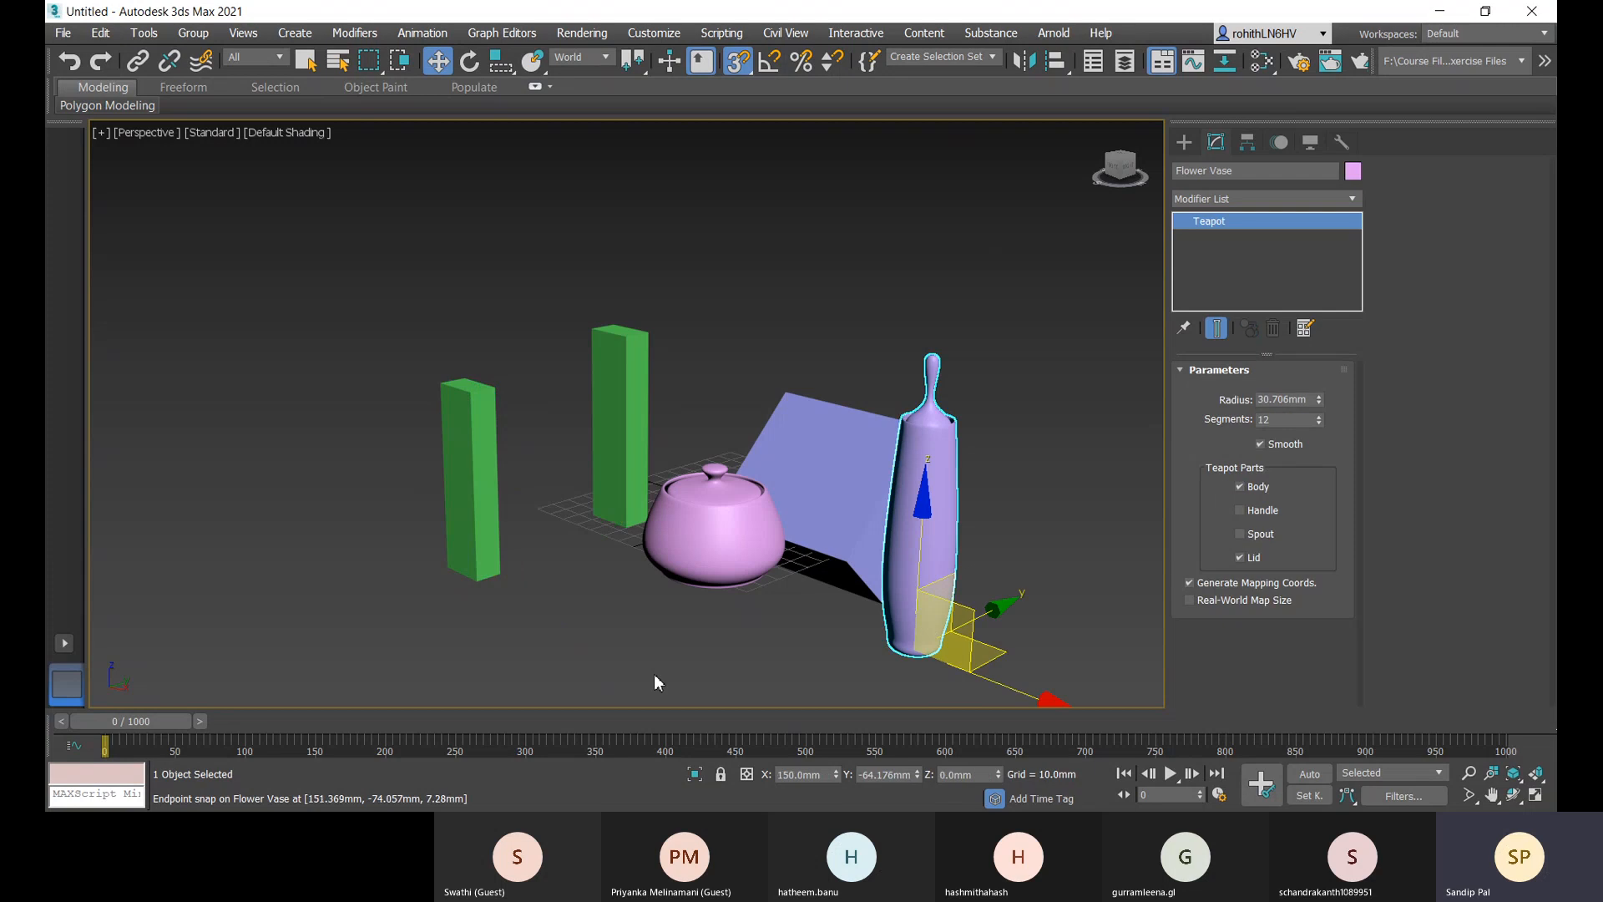
- Create a box about 18 mm long, 20.8 mm wide and 40 mm high in front of the teapot
middle_drag(653, 674, 619, 618)
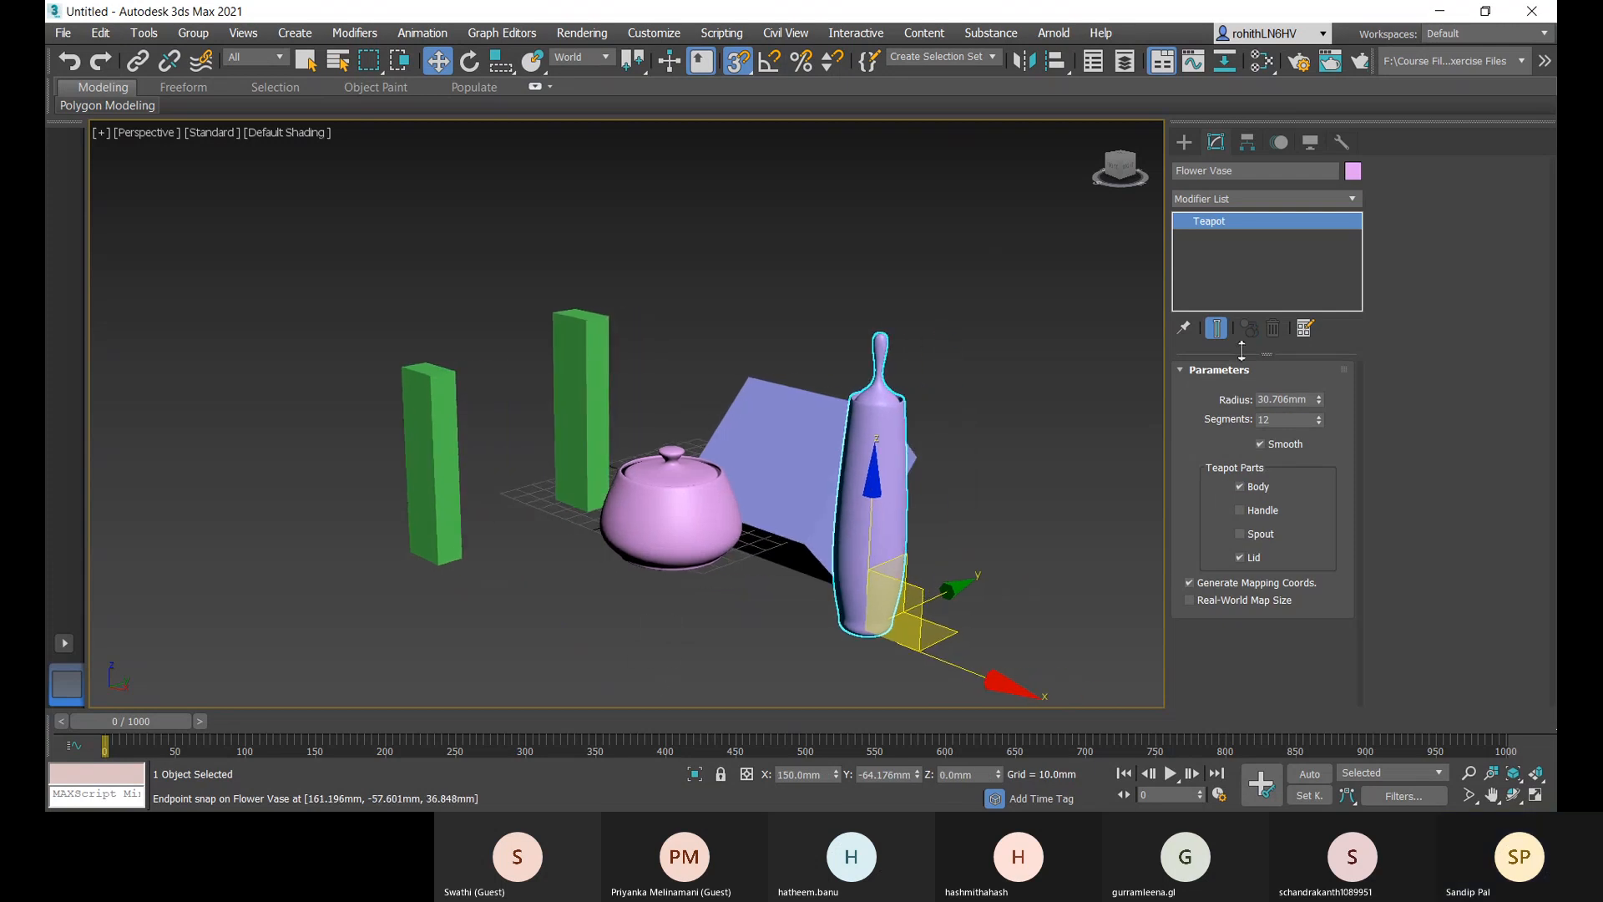
click(1184, 142)
click(1222, 256)
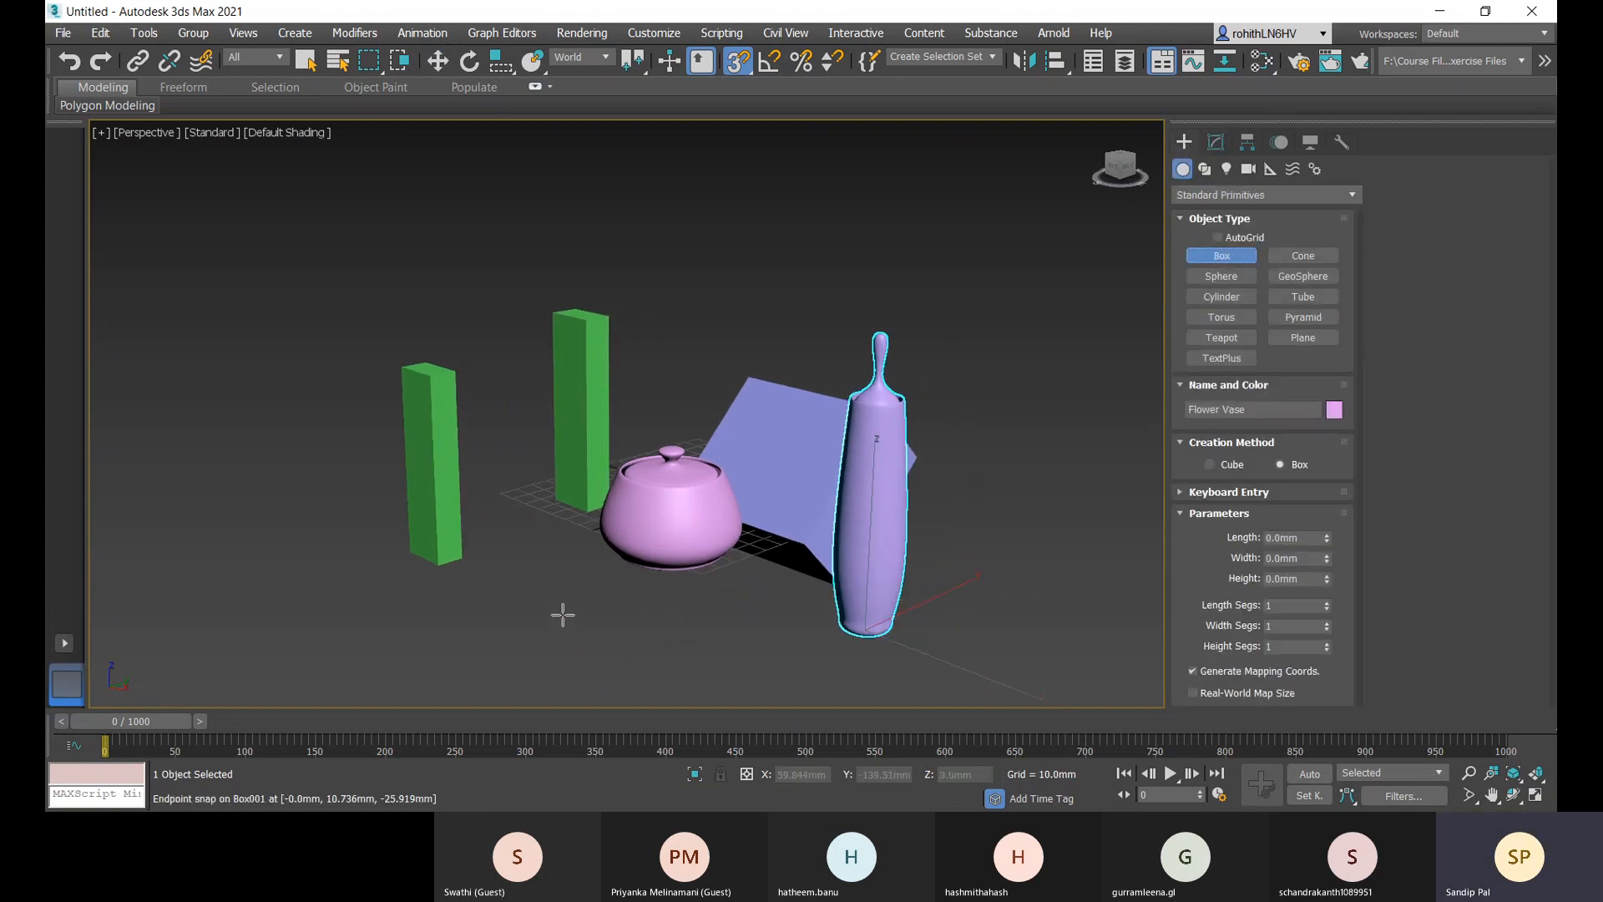
drag(561, 613, 565, 641)
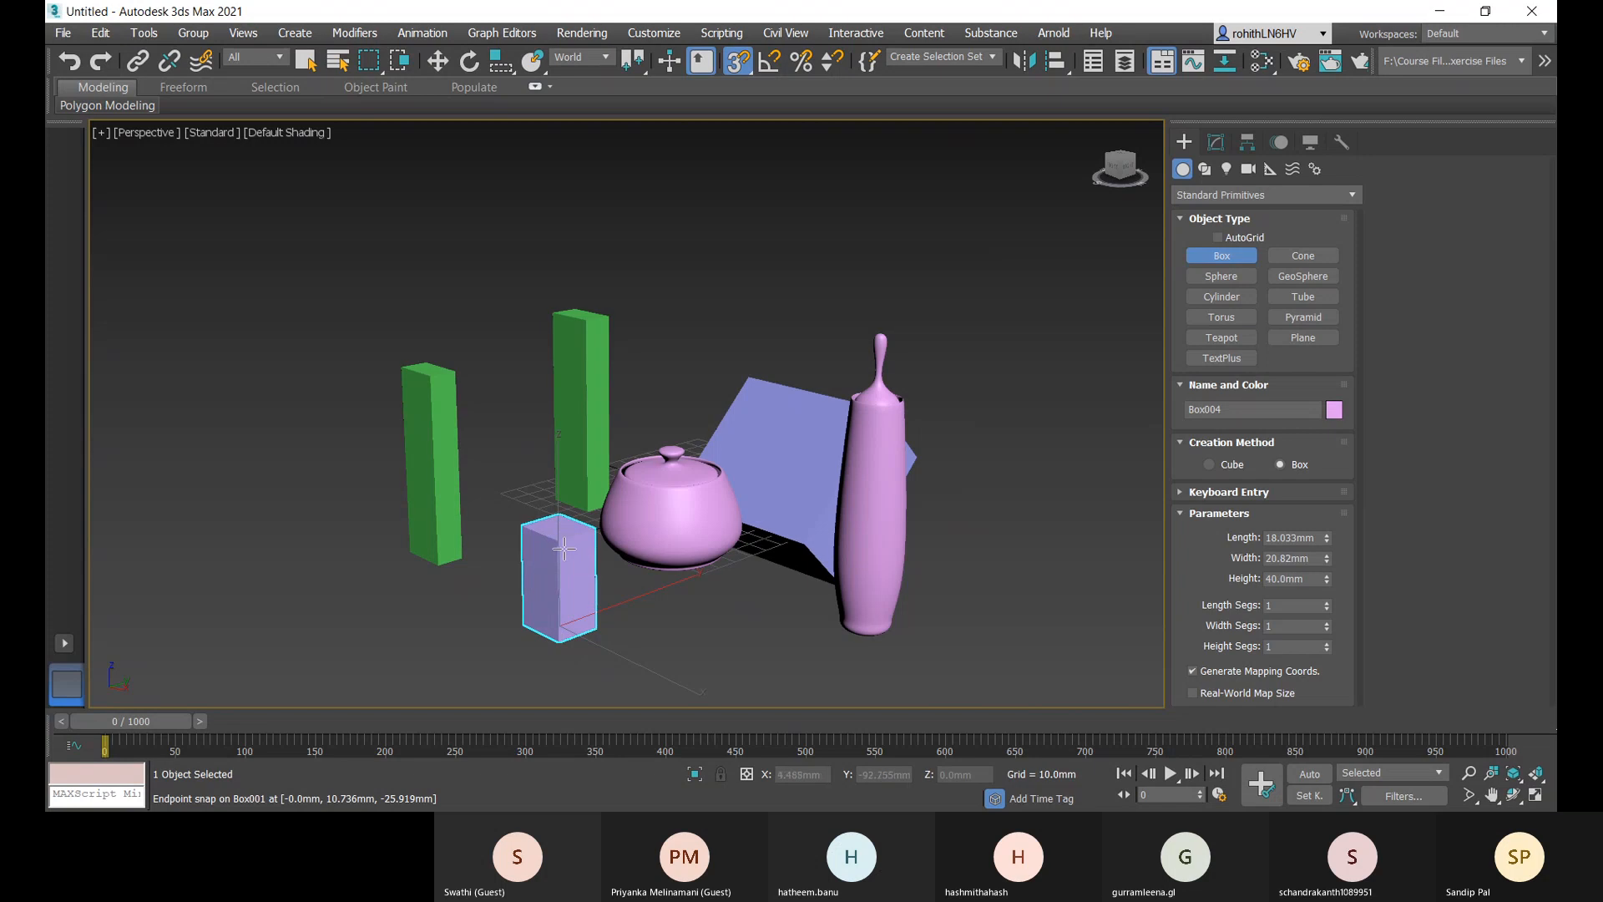
- Clone the new small box as two references in a row beside it and turn off 3D snapping
key(w)
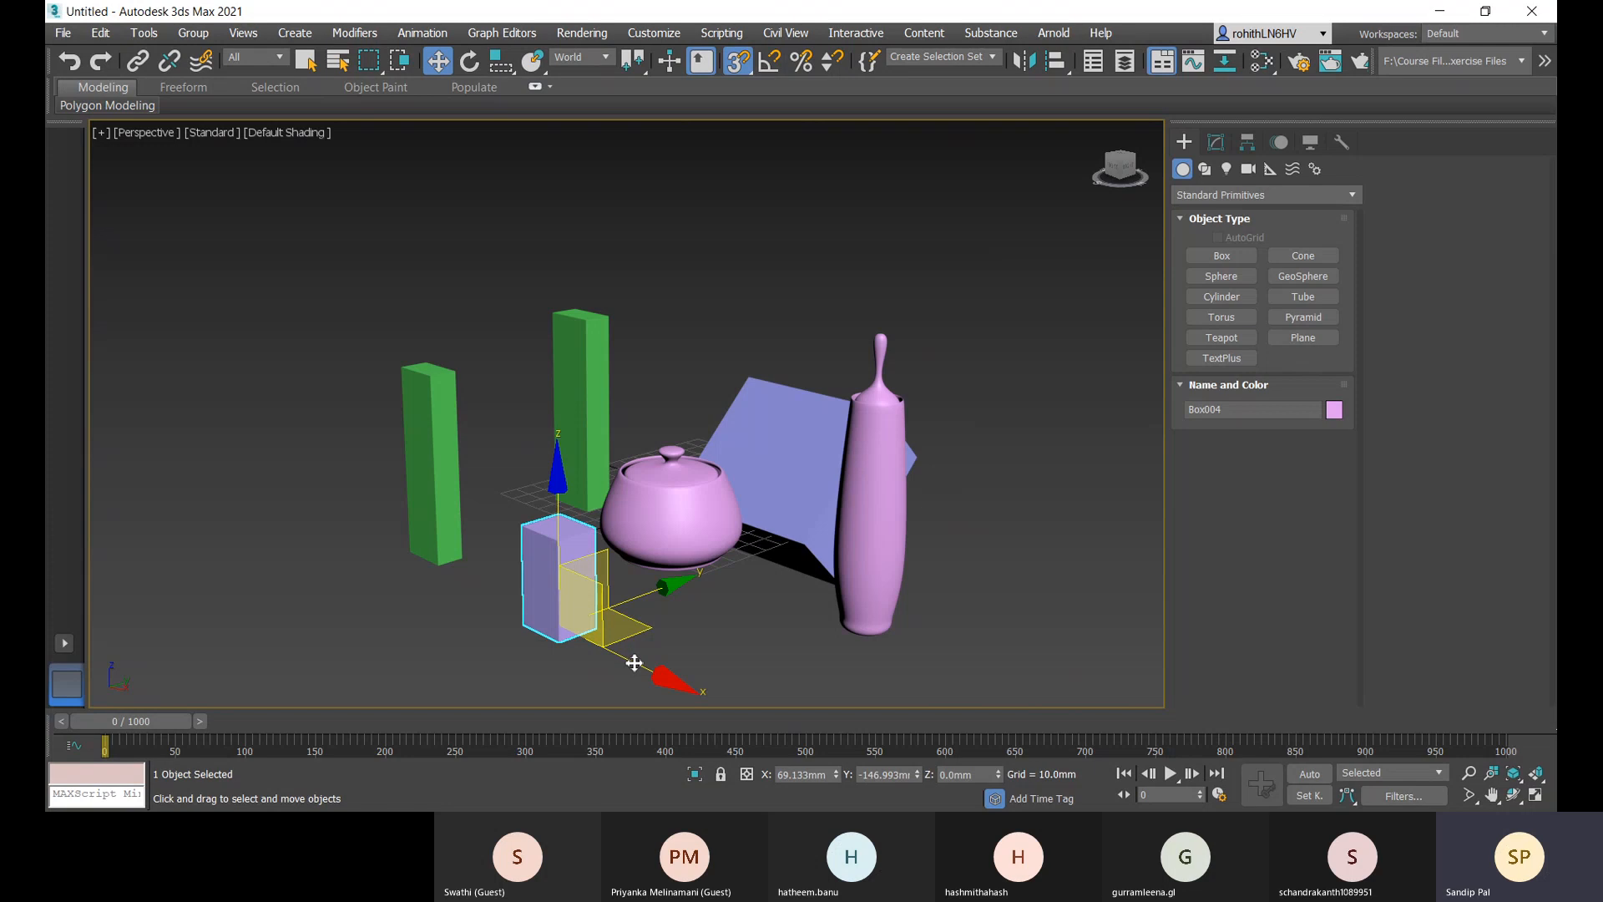
shift+drag(633, 663, 657, 673)
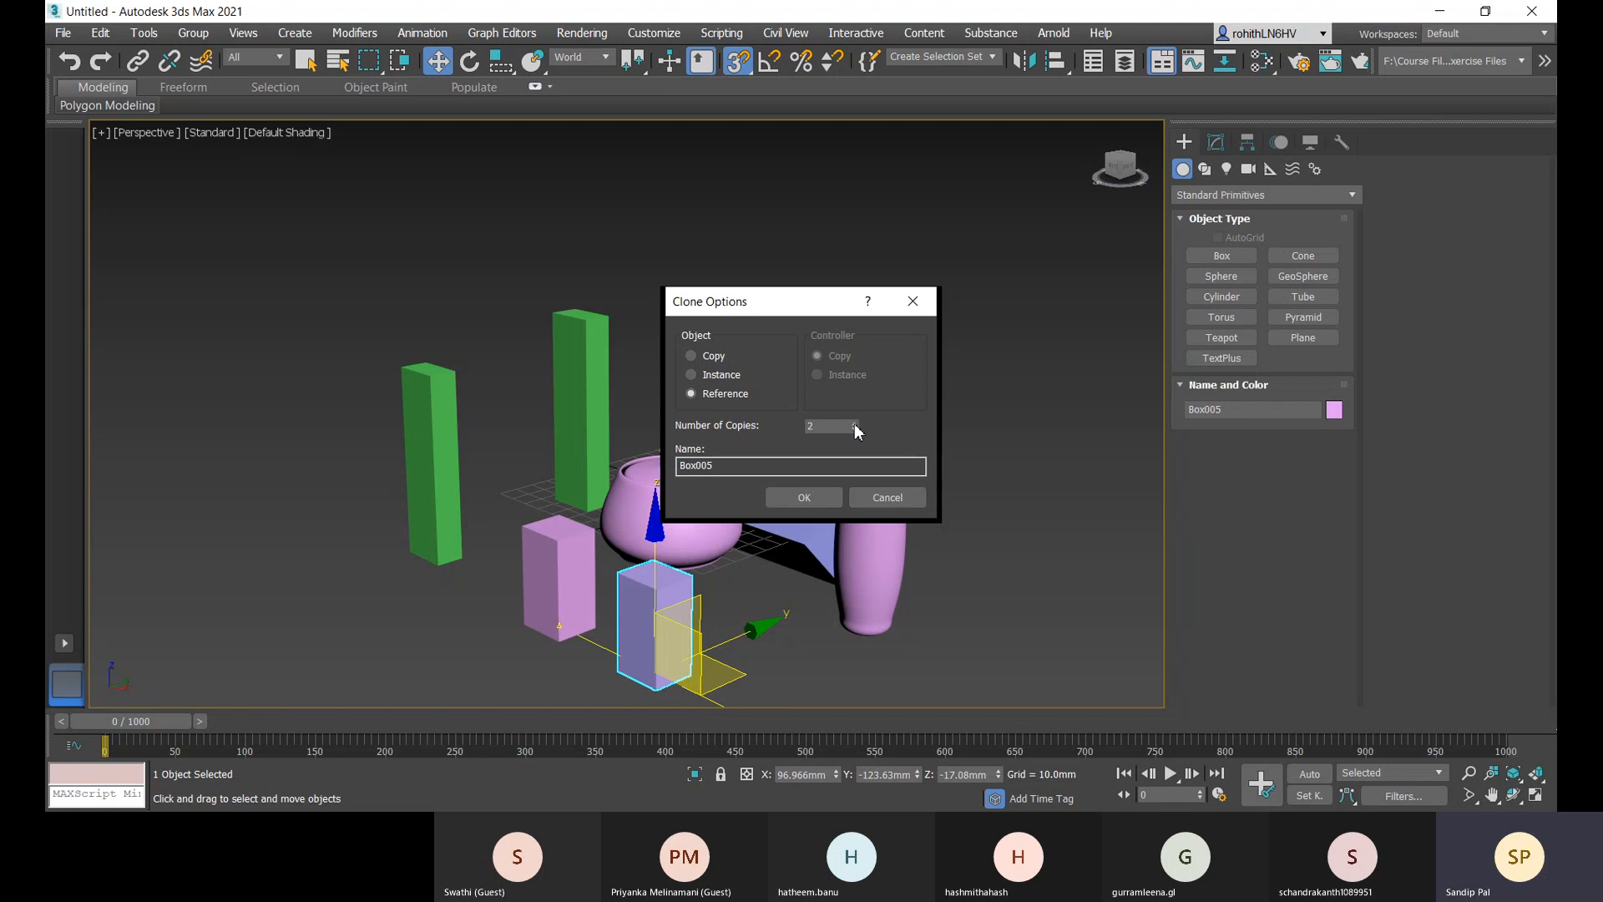
click(804, 497)
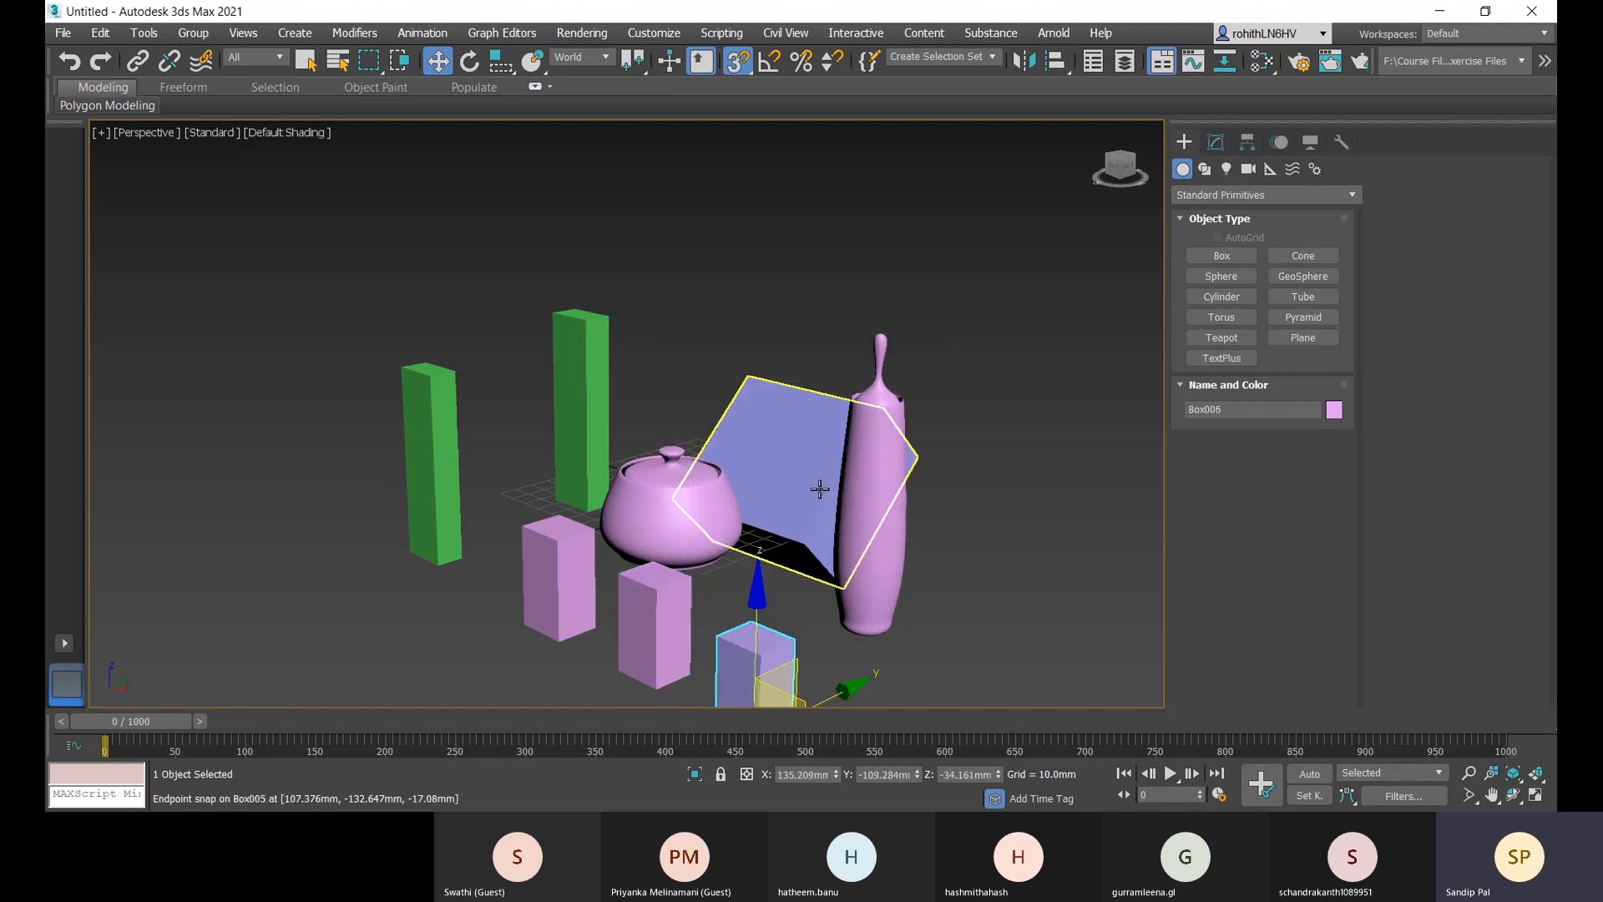
middle_drag(623, 609, 688, 490)
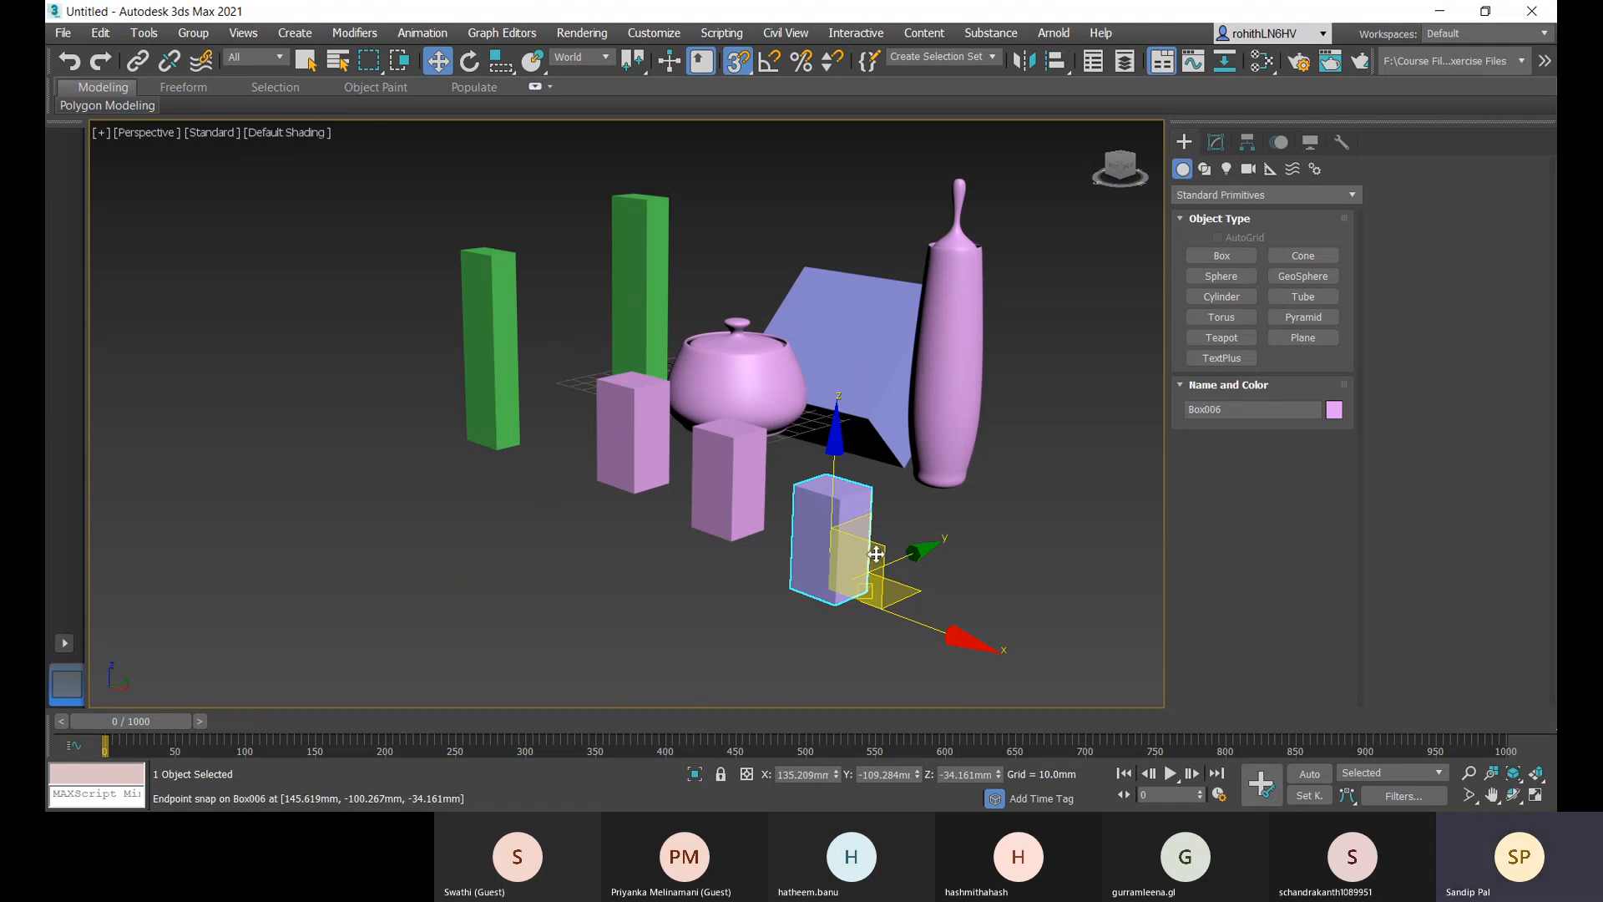
key(s)
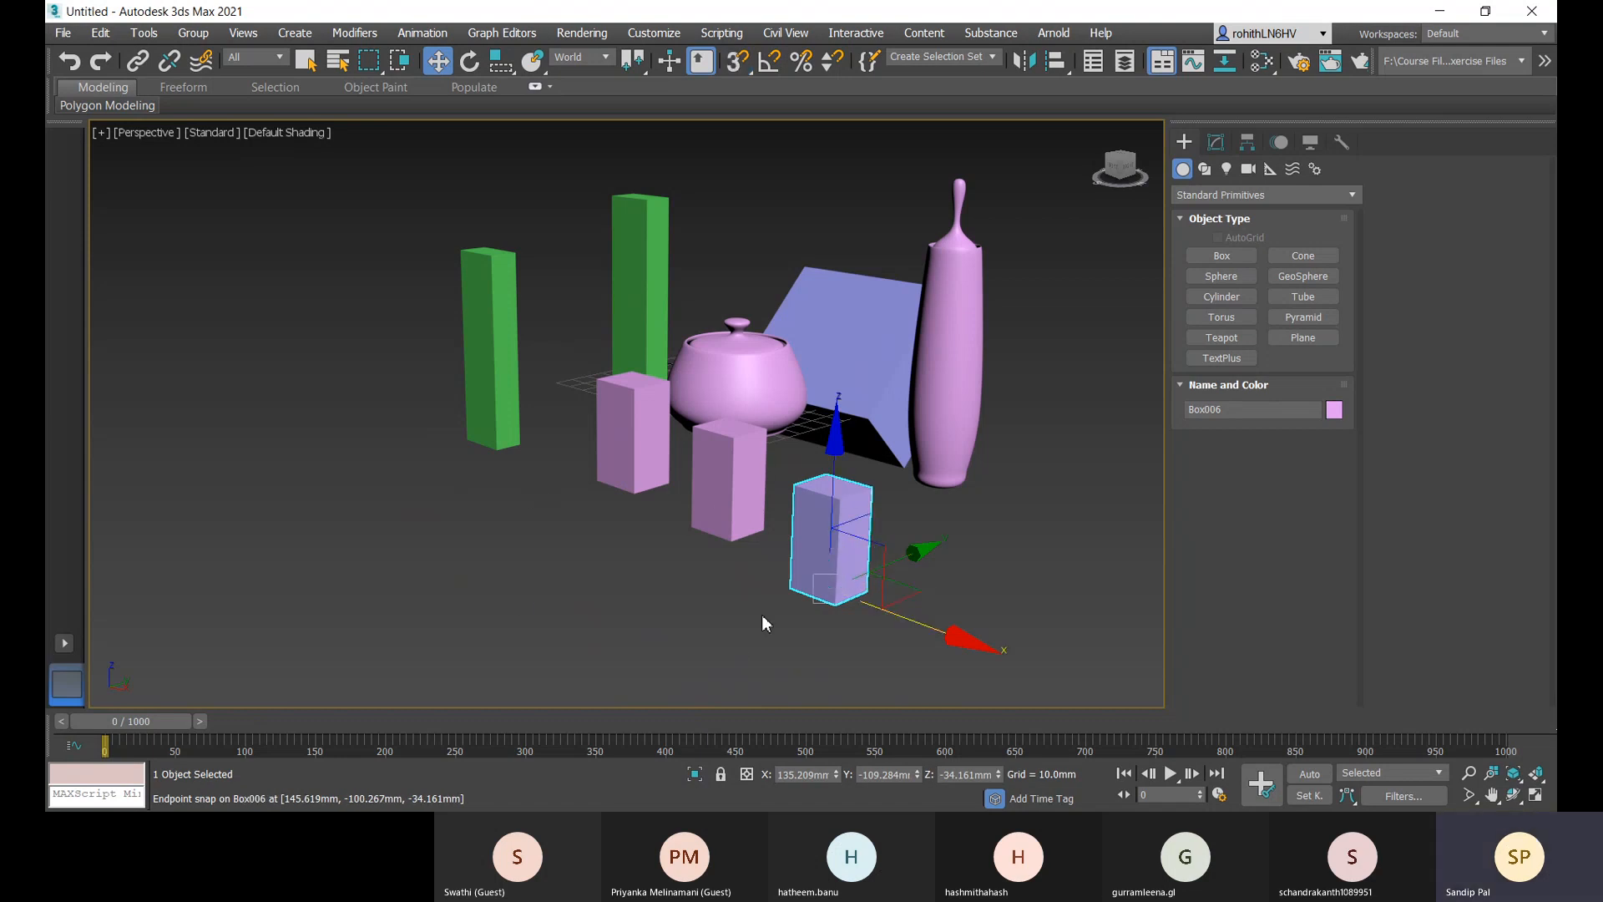
- Check both reference boxes for editable parameters, and set the original small box's length to about 25 mm
middle_drag(760, 619, 769, 655)
click(730, 530)
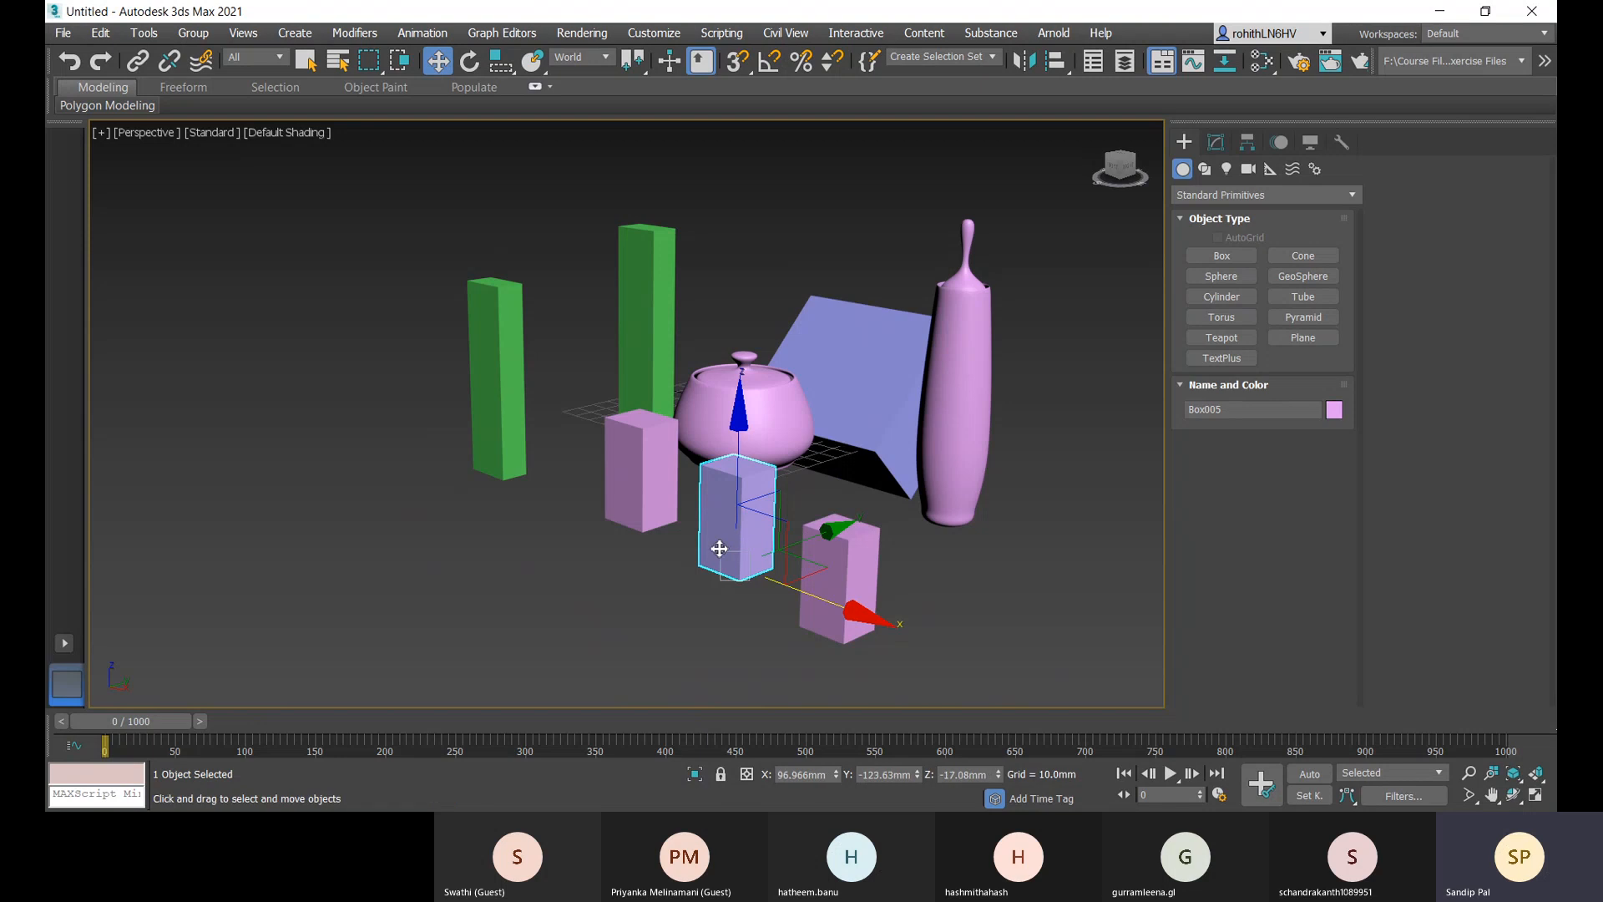
click(1217, 143)
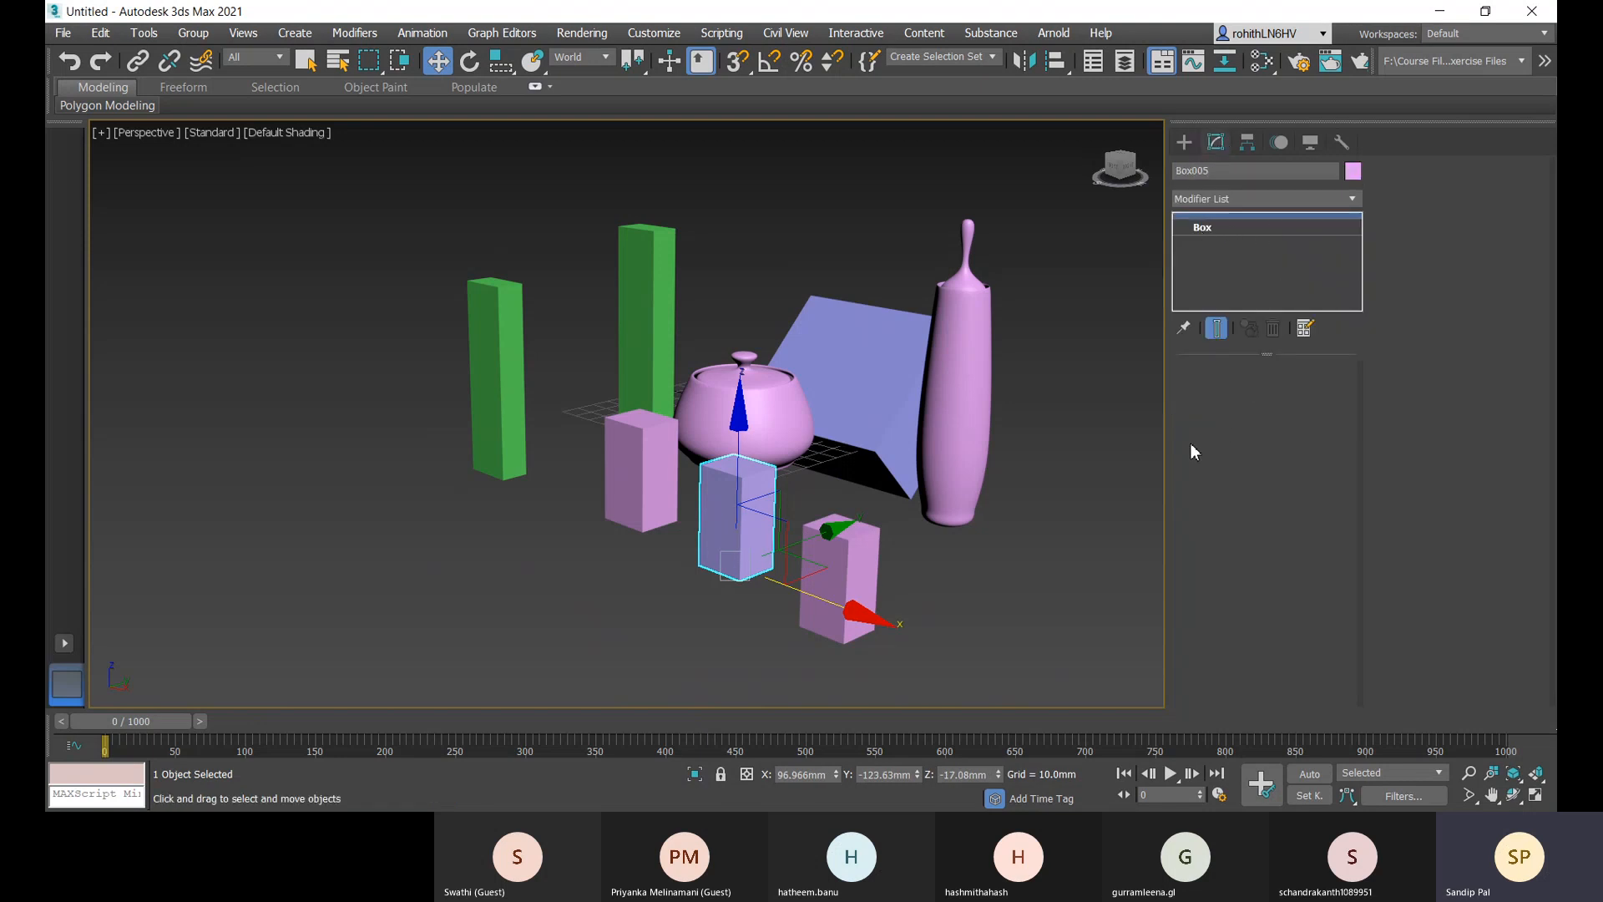
click(839, 601)
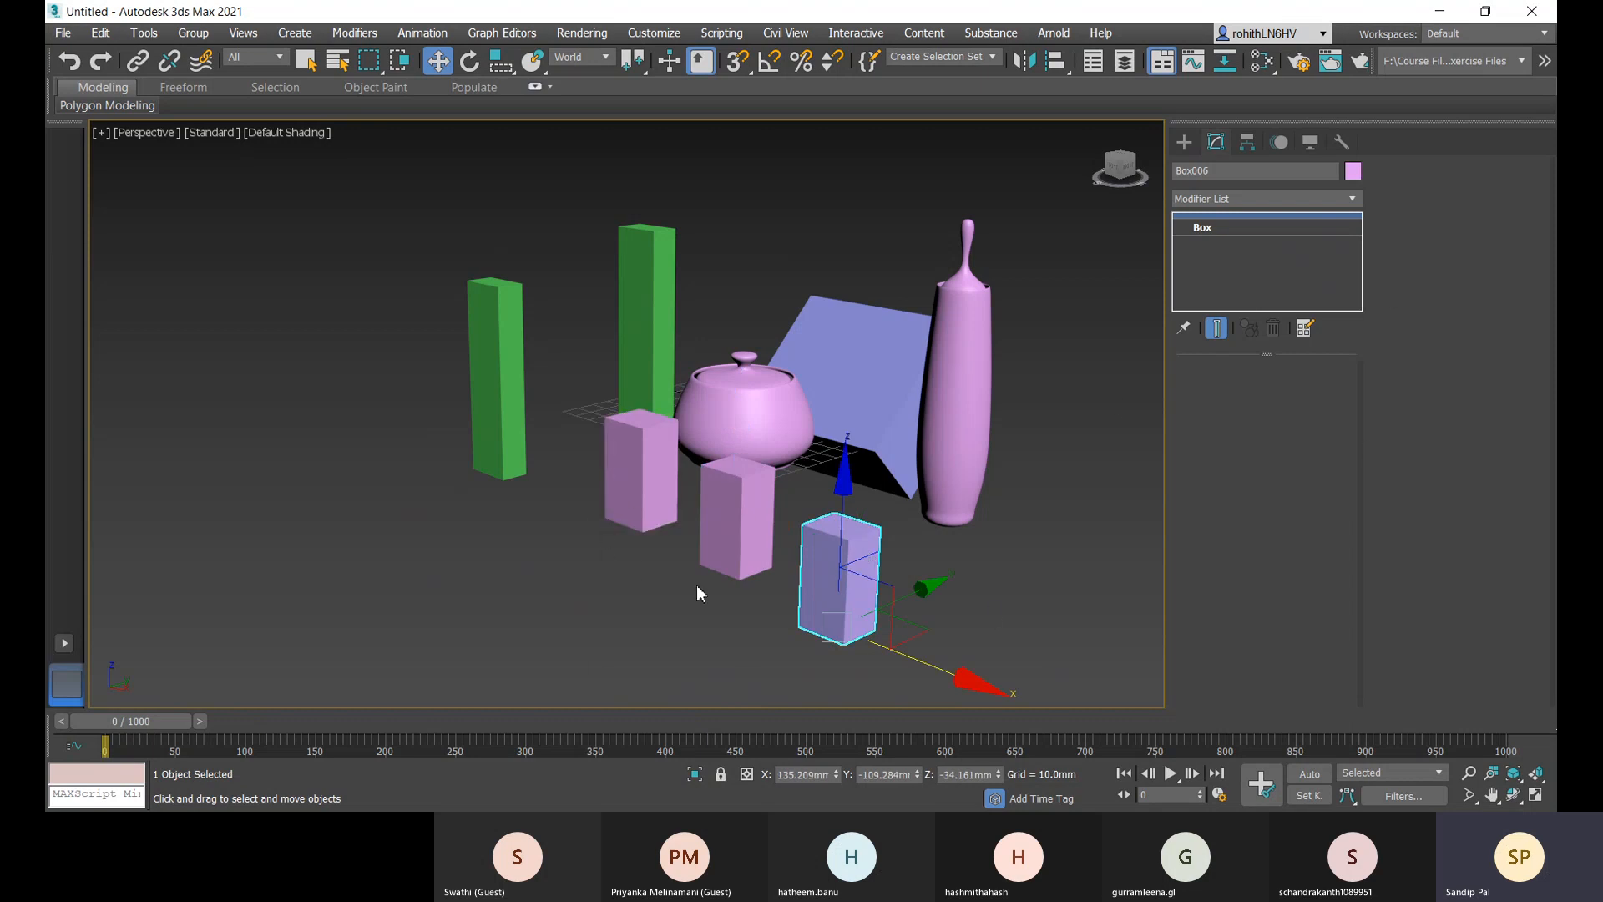
click(641, 480)
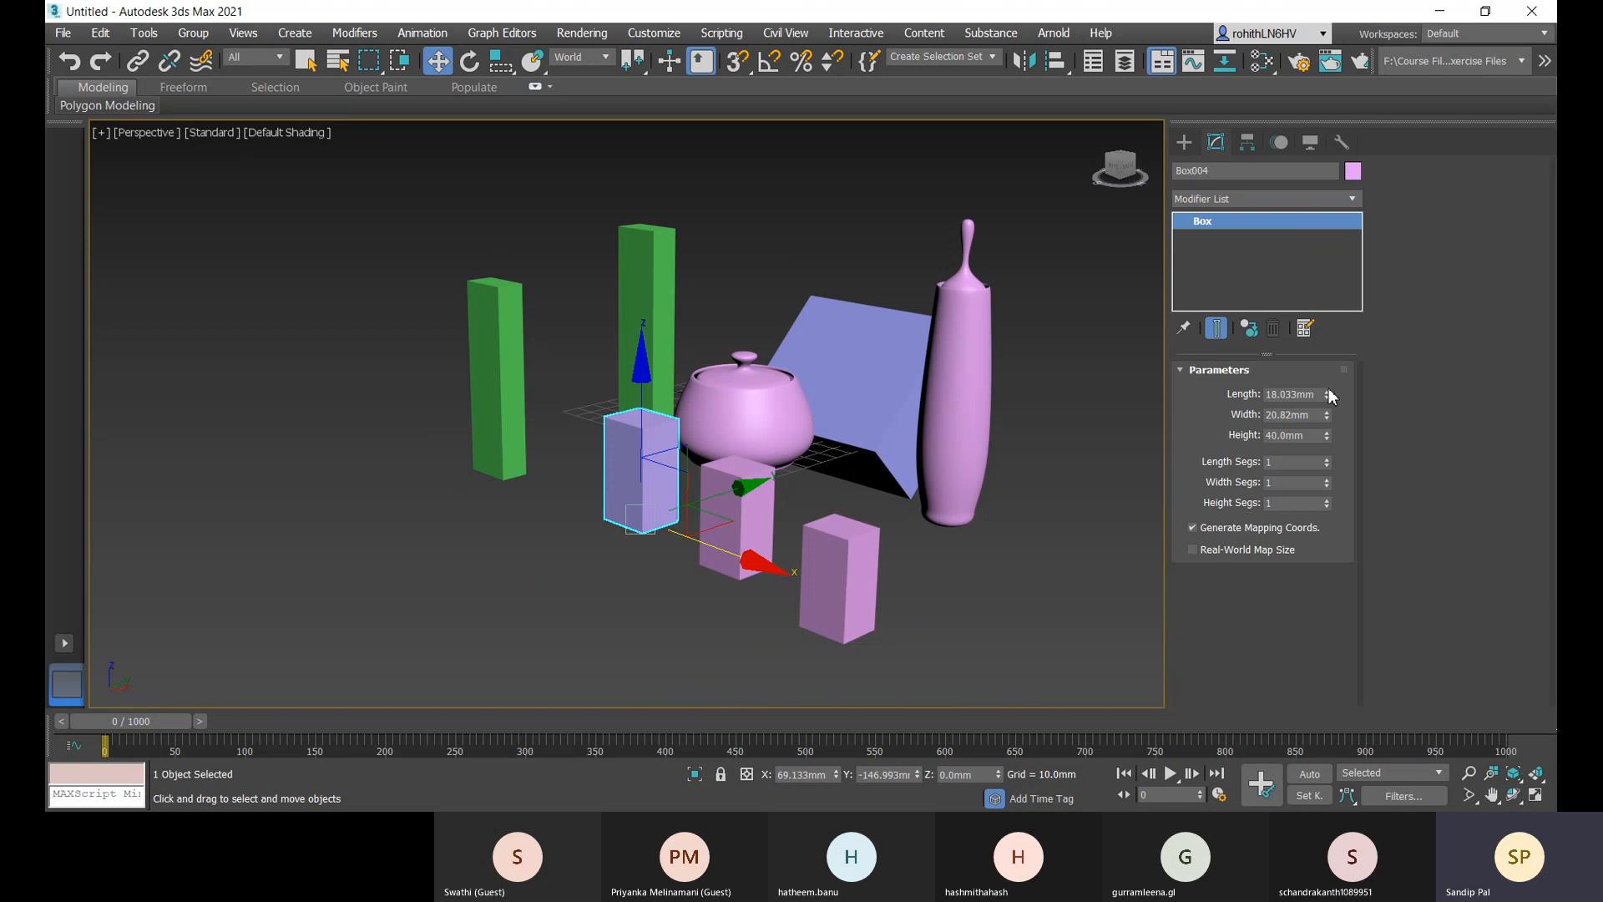
drag(1328, 394, 1352, 357)
middle_drag(902, 621, 905, 660)
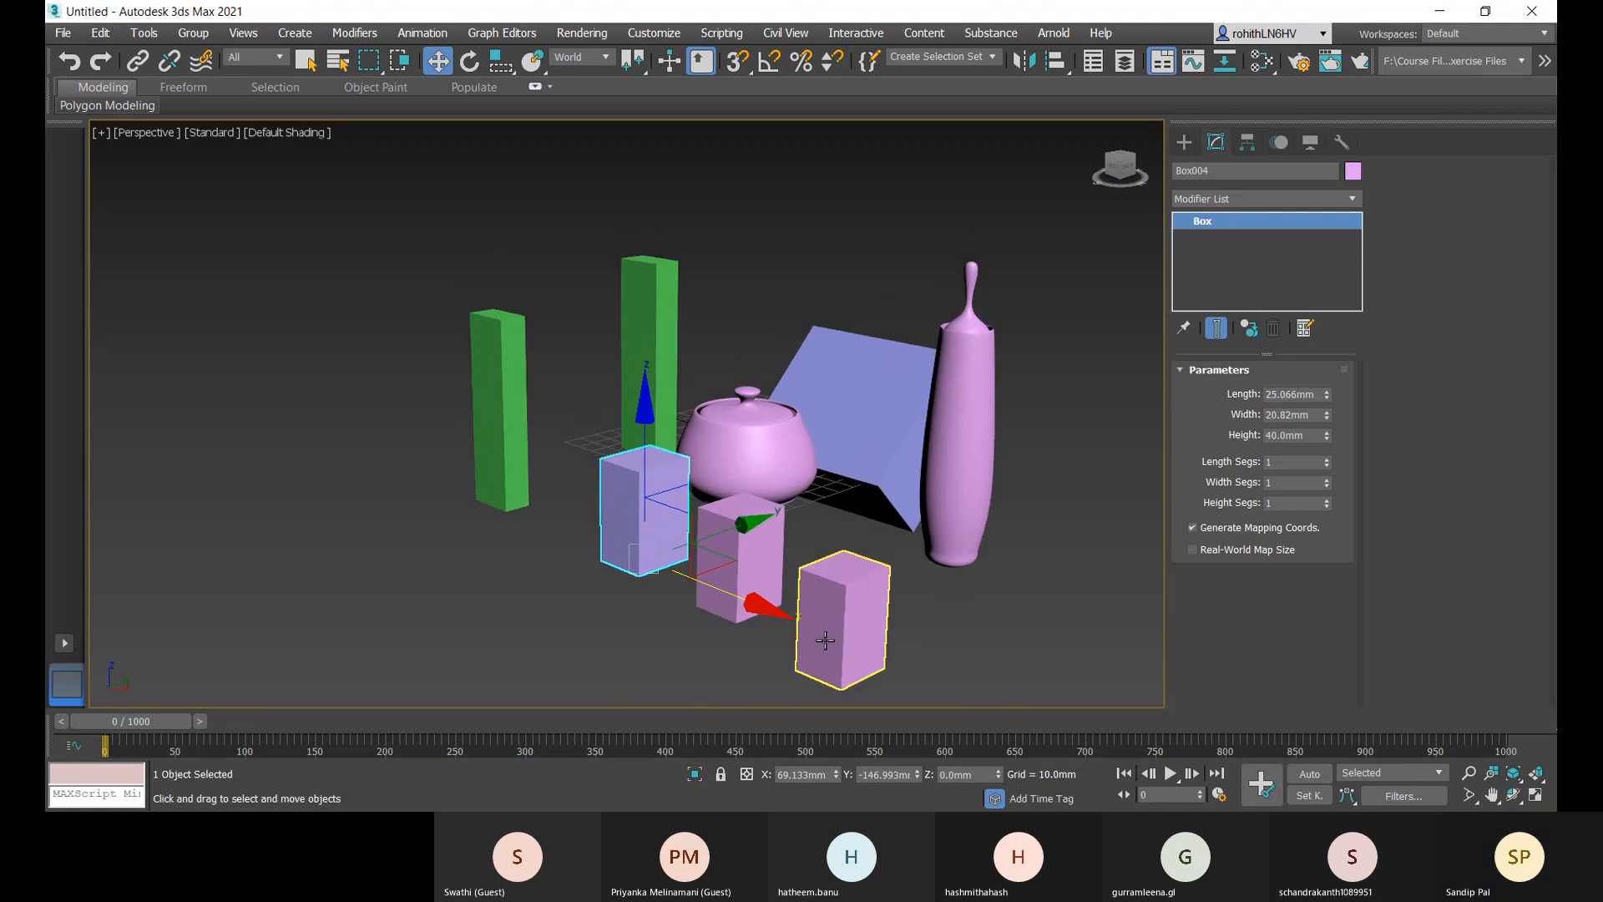
click(824, 639)
click(716, 546)
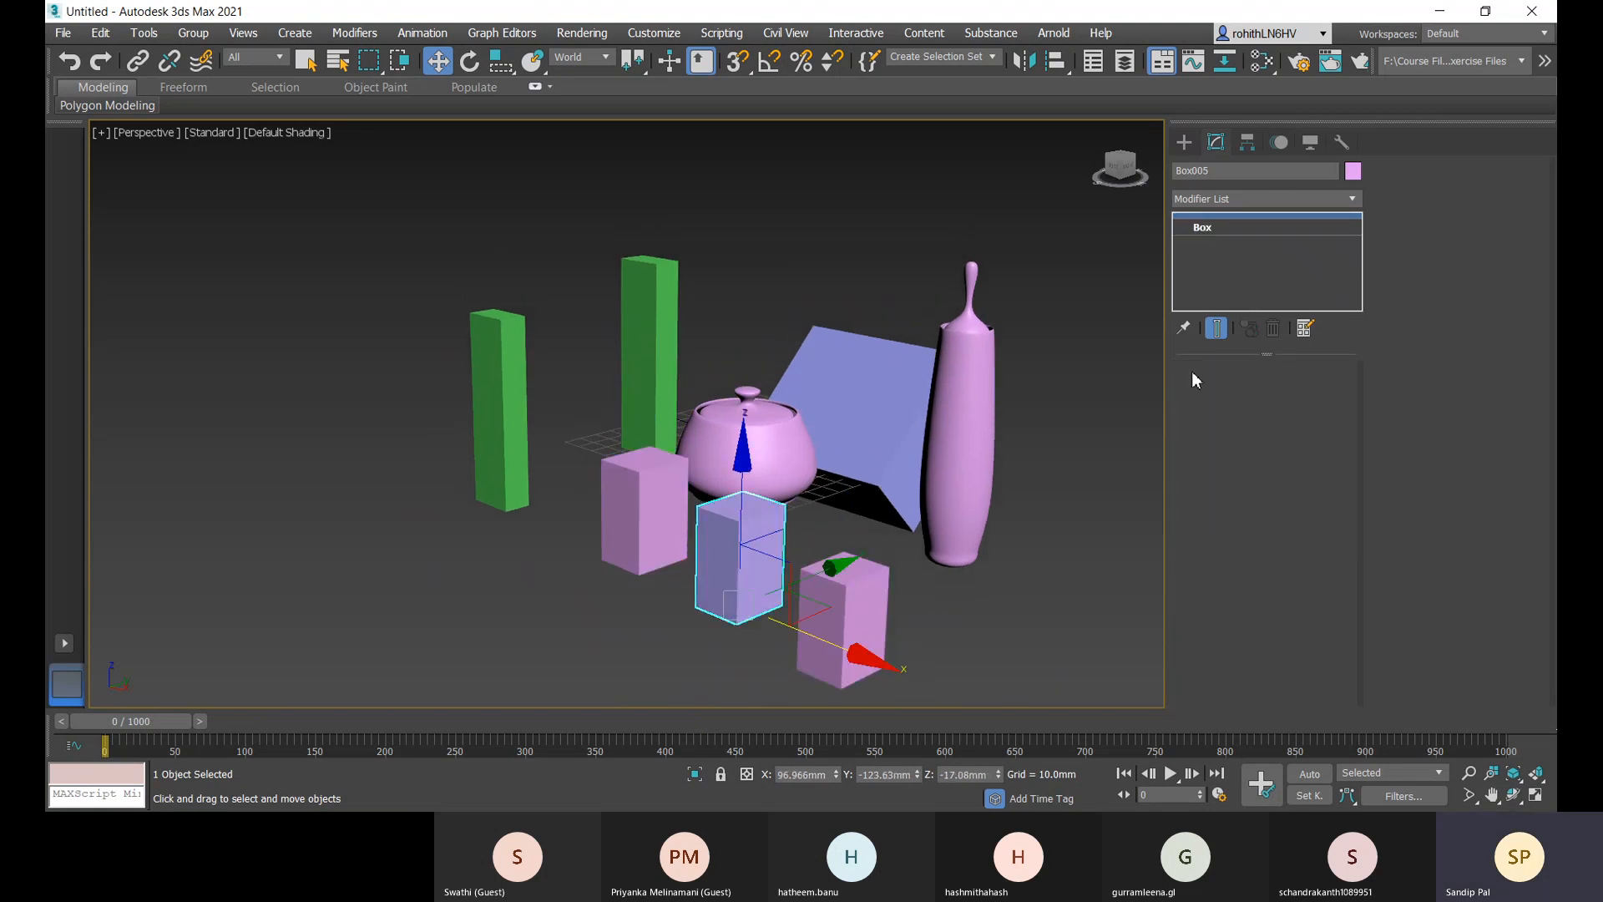
middle_drag(770, 627, 792, 598)
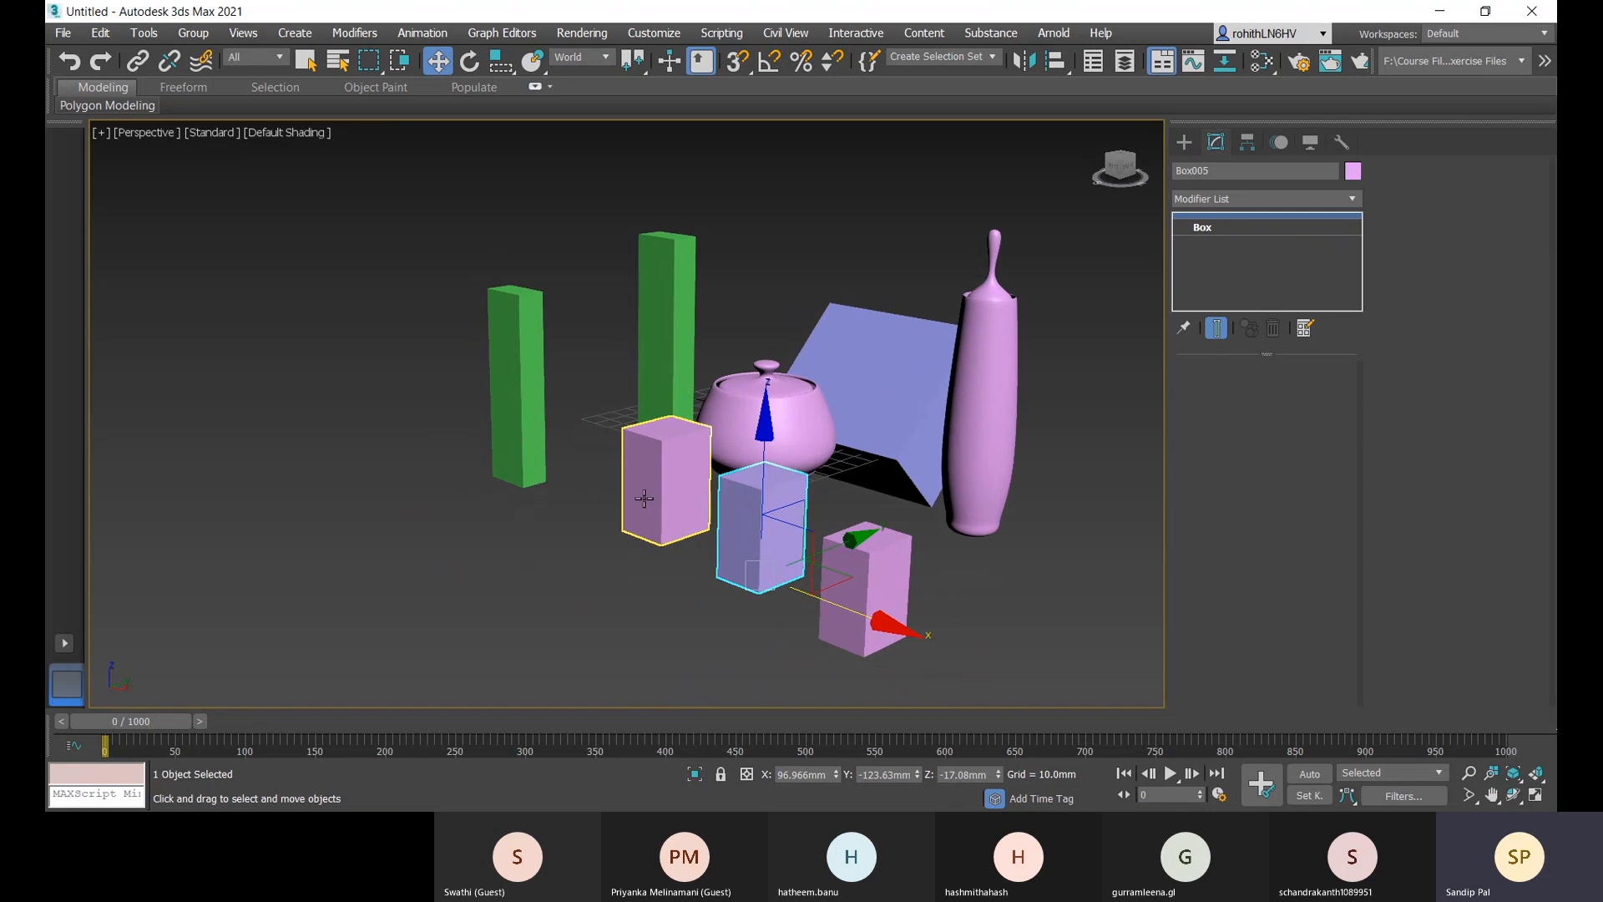
click(643, 493)
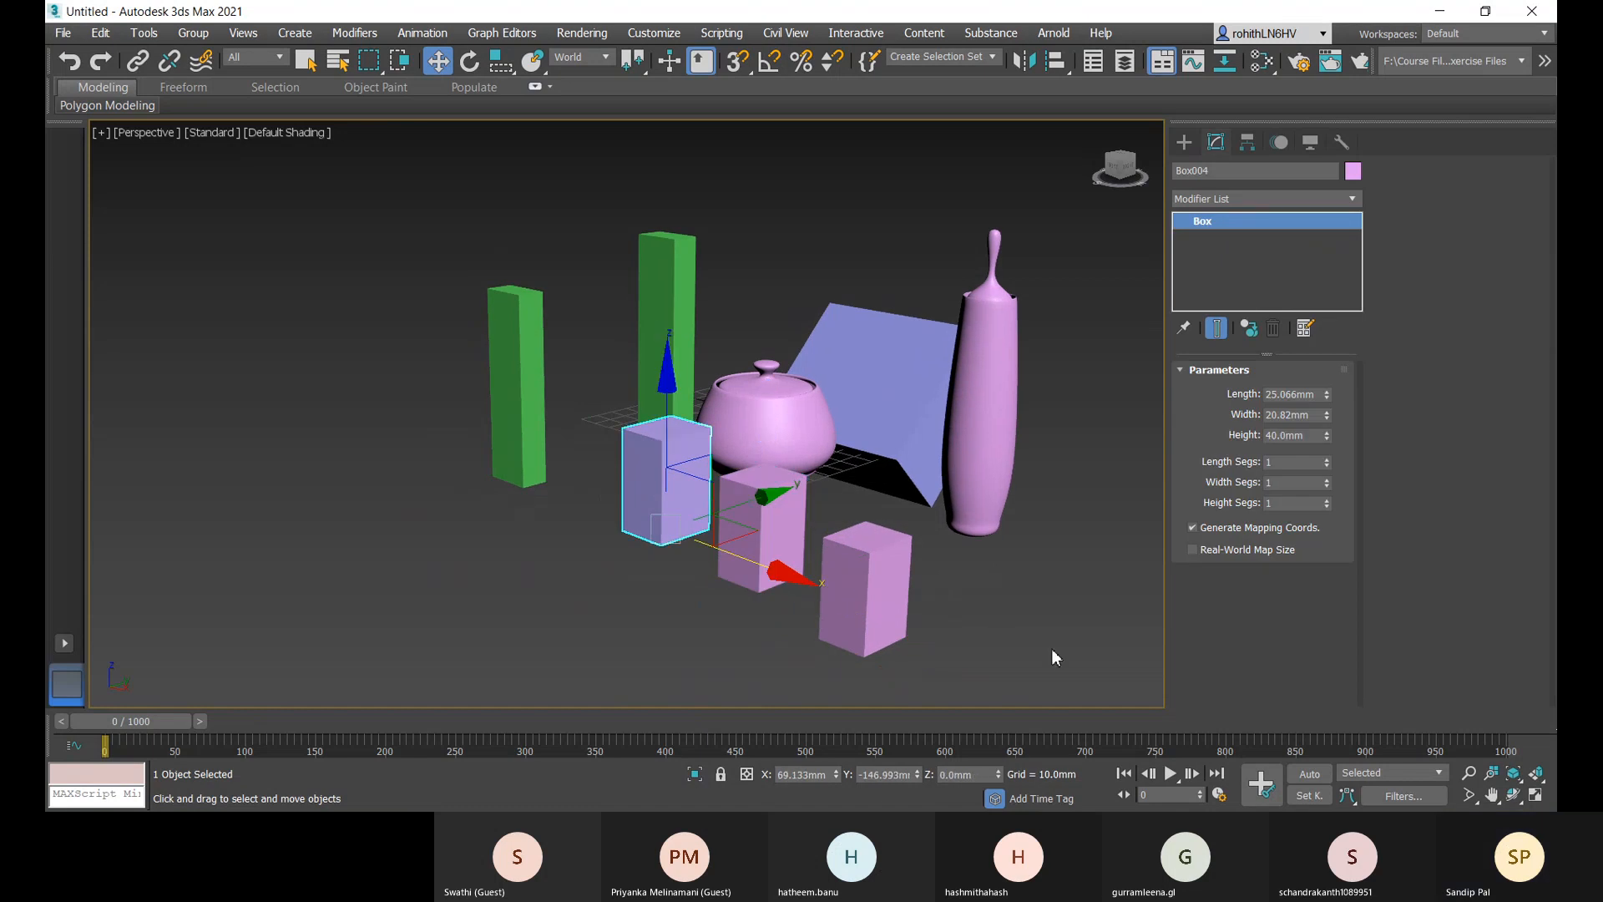
- Switch the original small box's move constraint through single axes and the XY, YZ and ZX planes, ending on ZX
alt+middle_drag(1080, 656, 1035, 643)
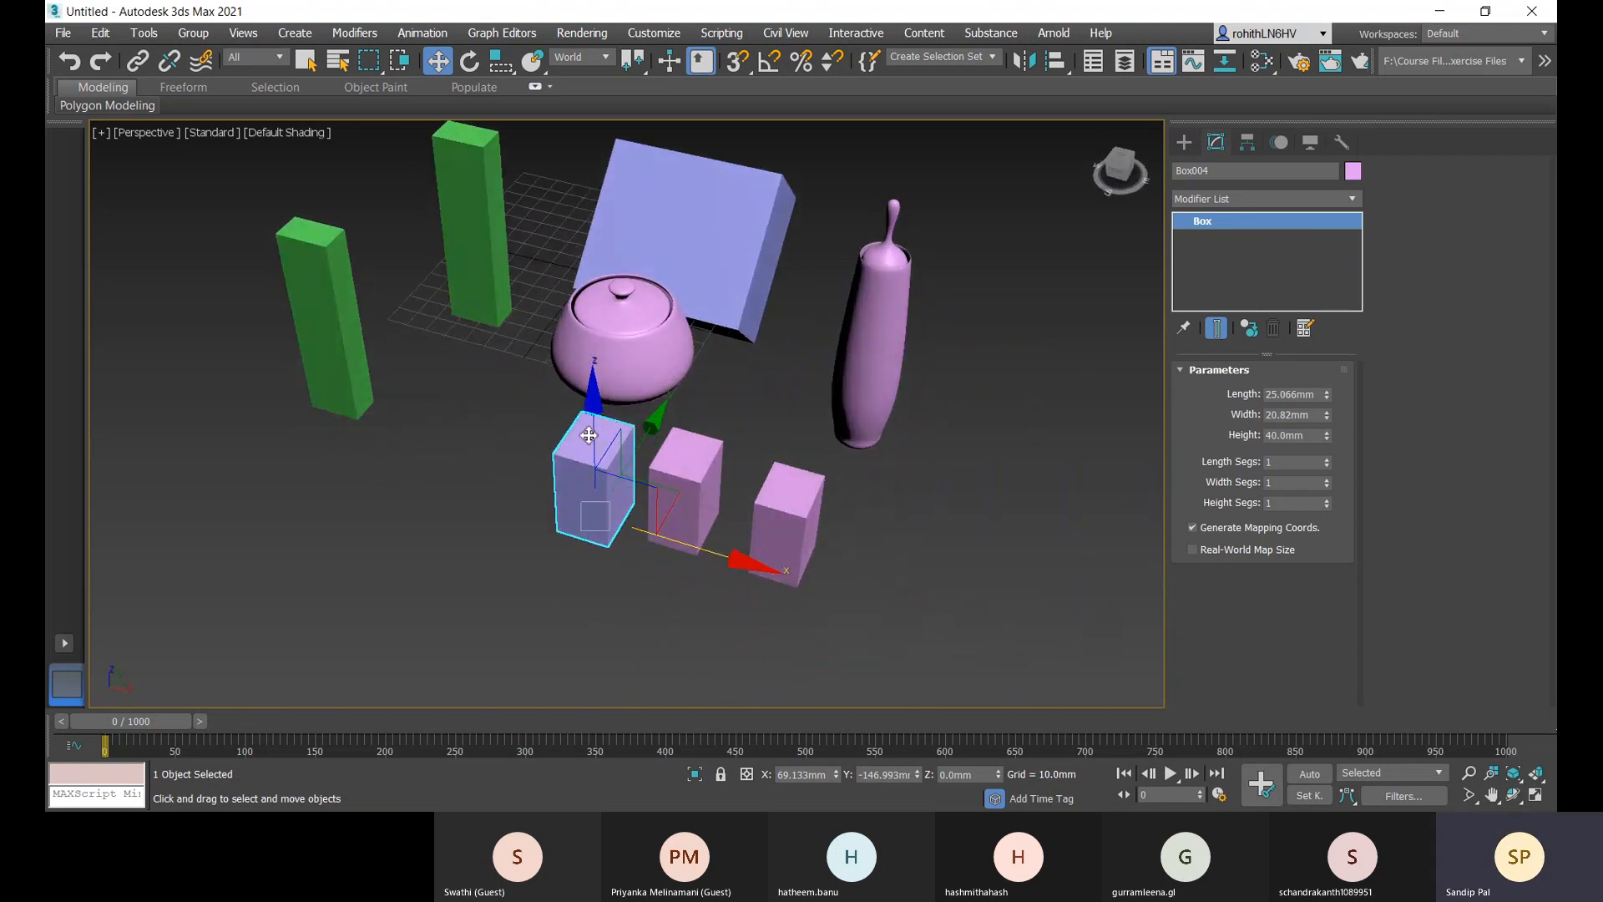
middle_drag(654, 518, 656, 512)
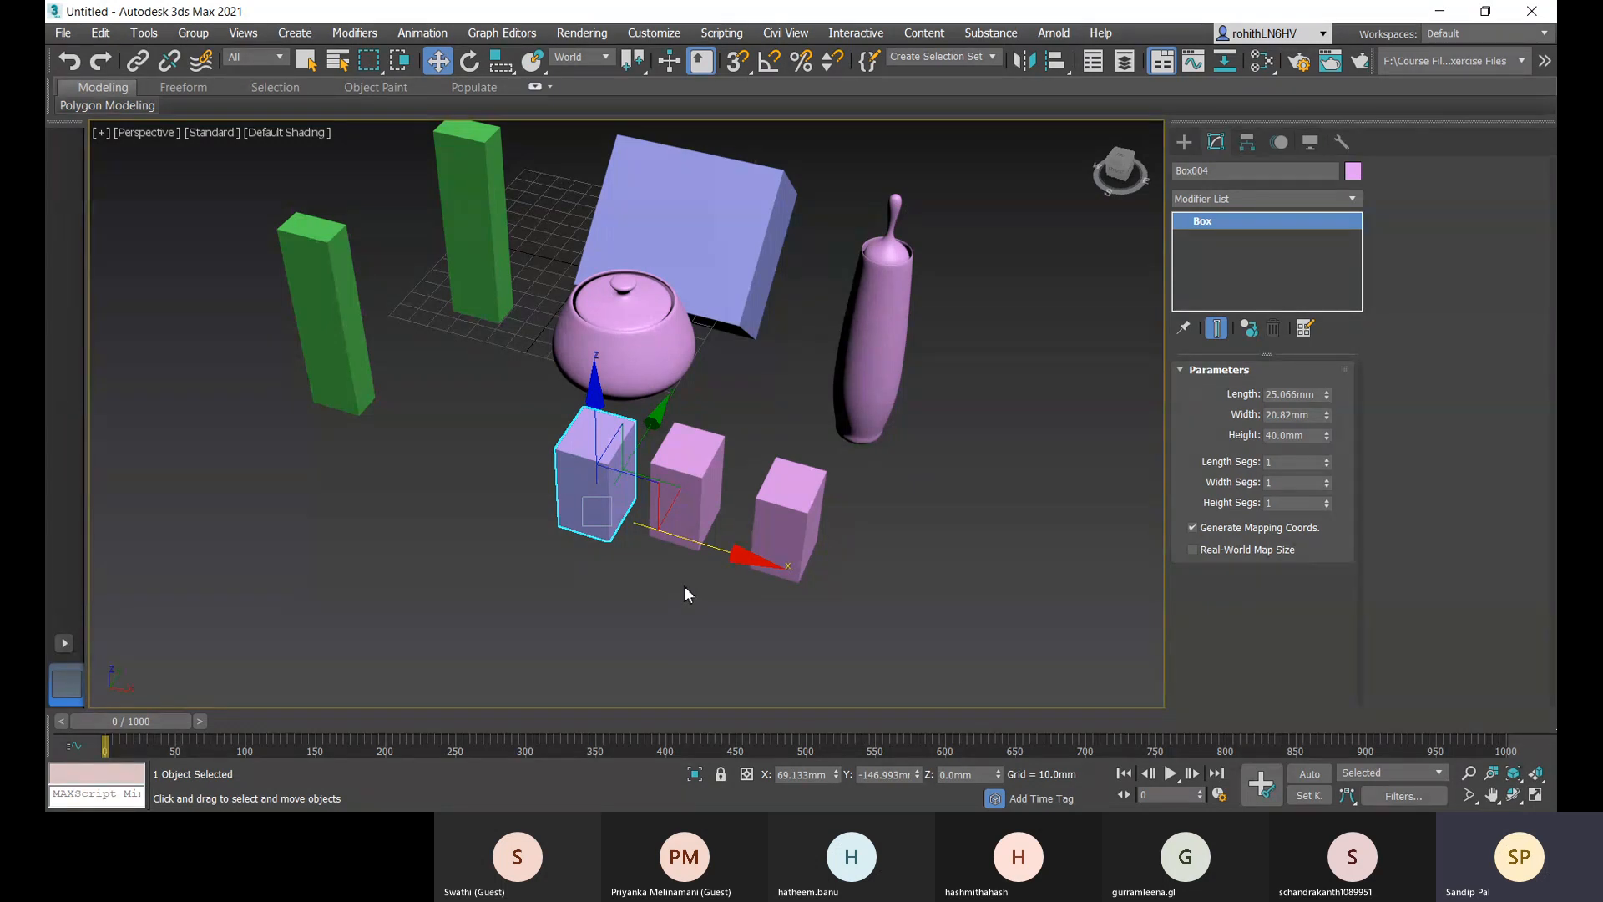
key(F6)
key(F7)
key(F8)
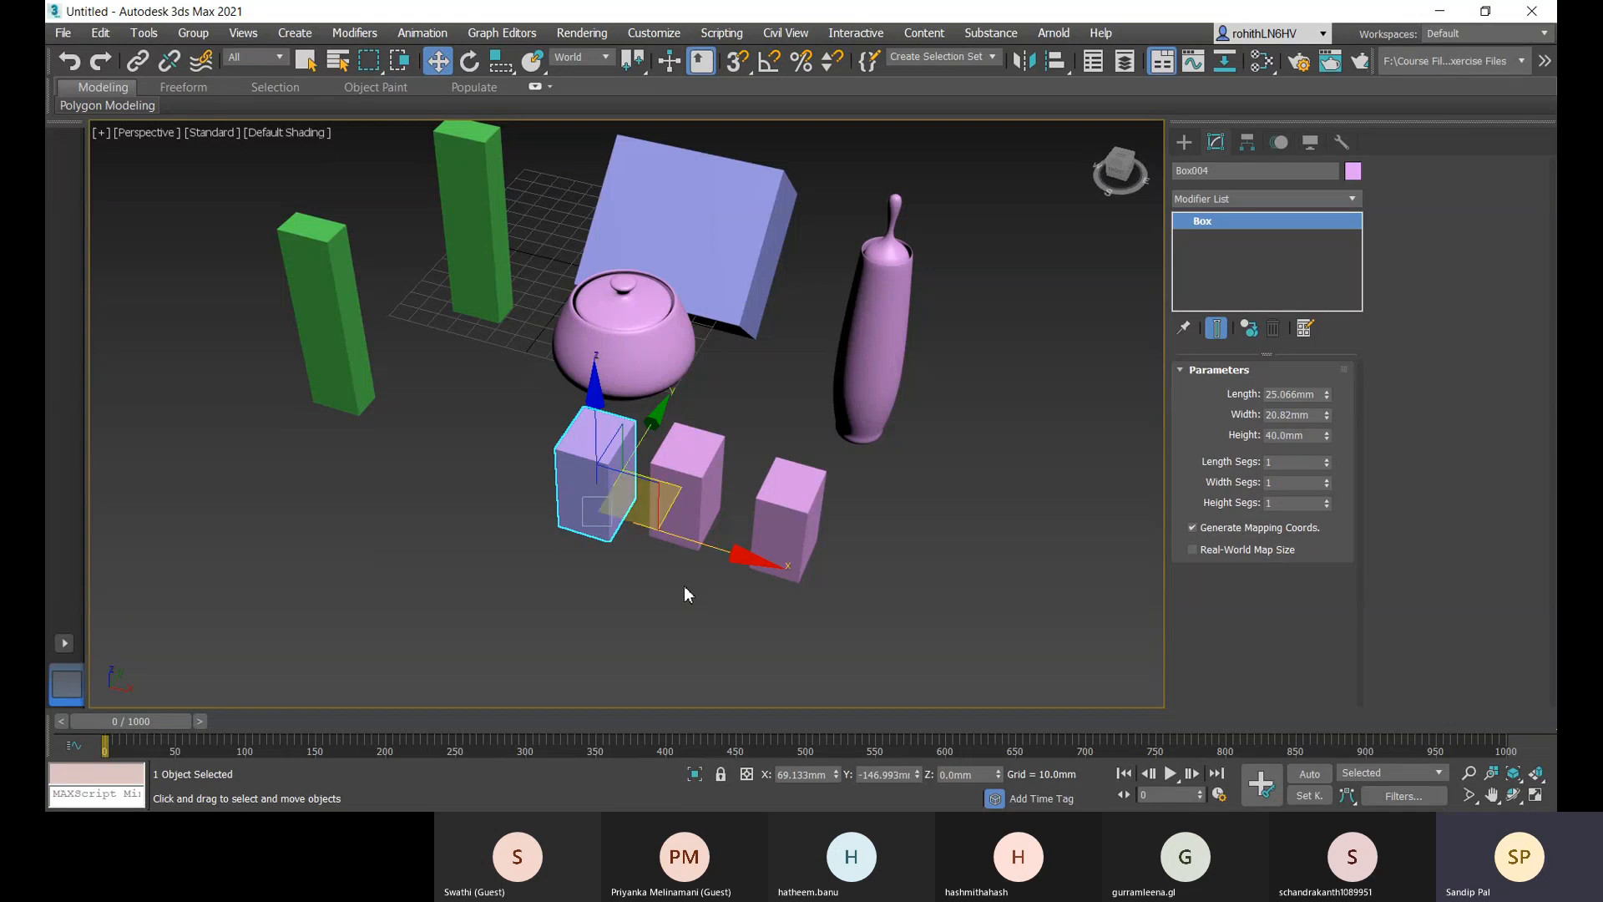
key(F8)
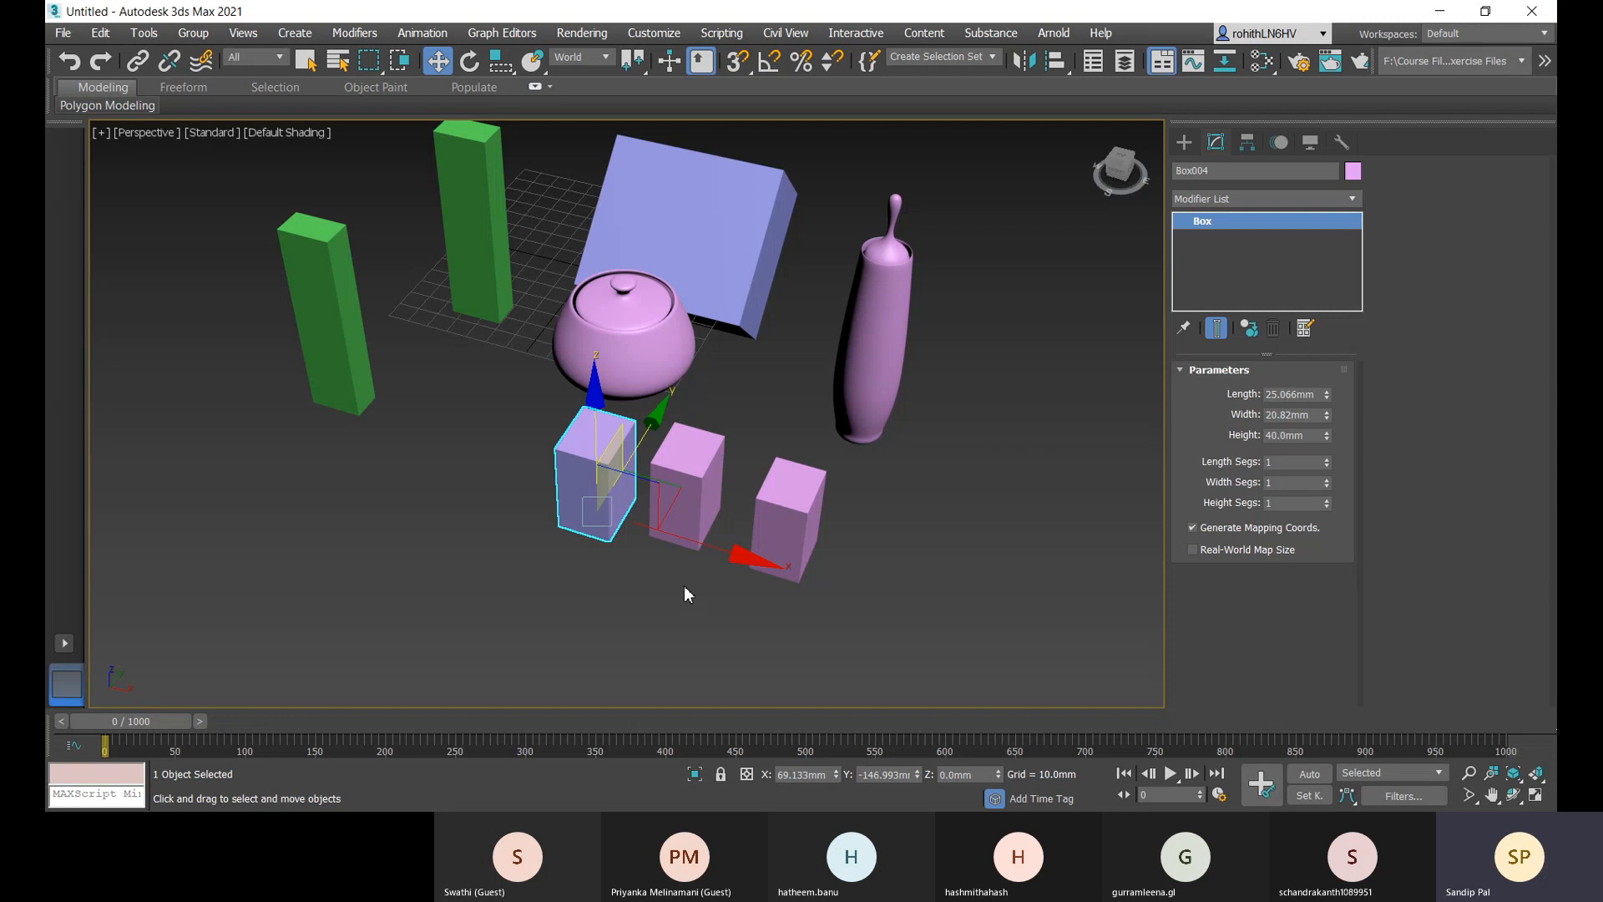
key(F8)
key(F8)
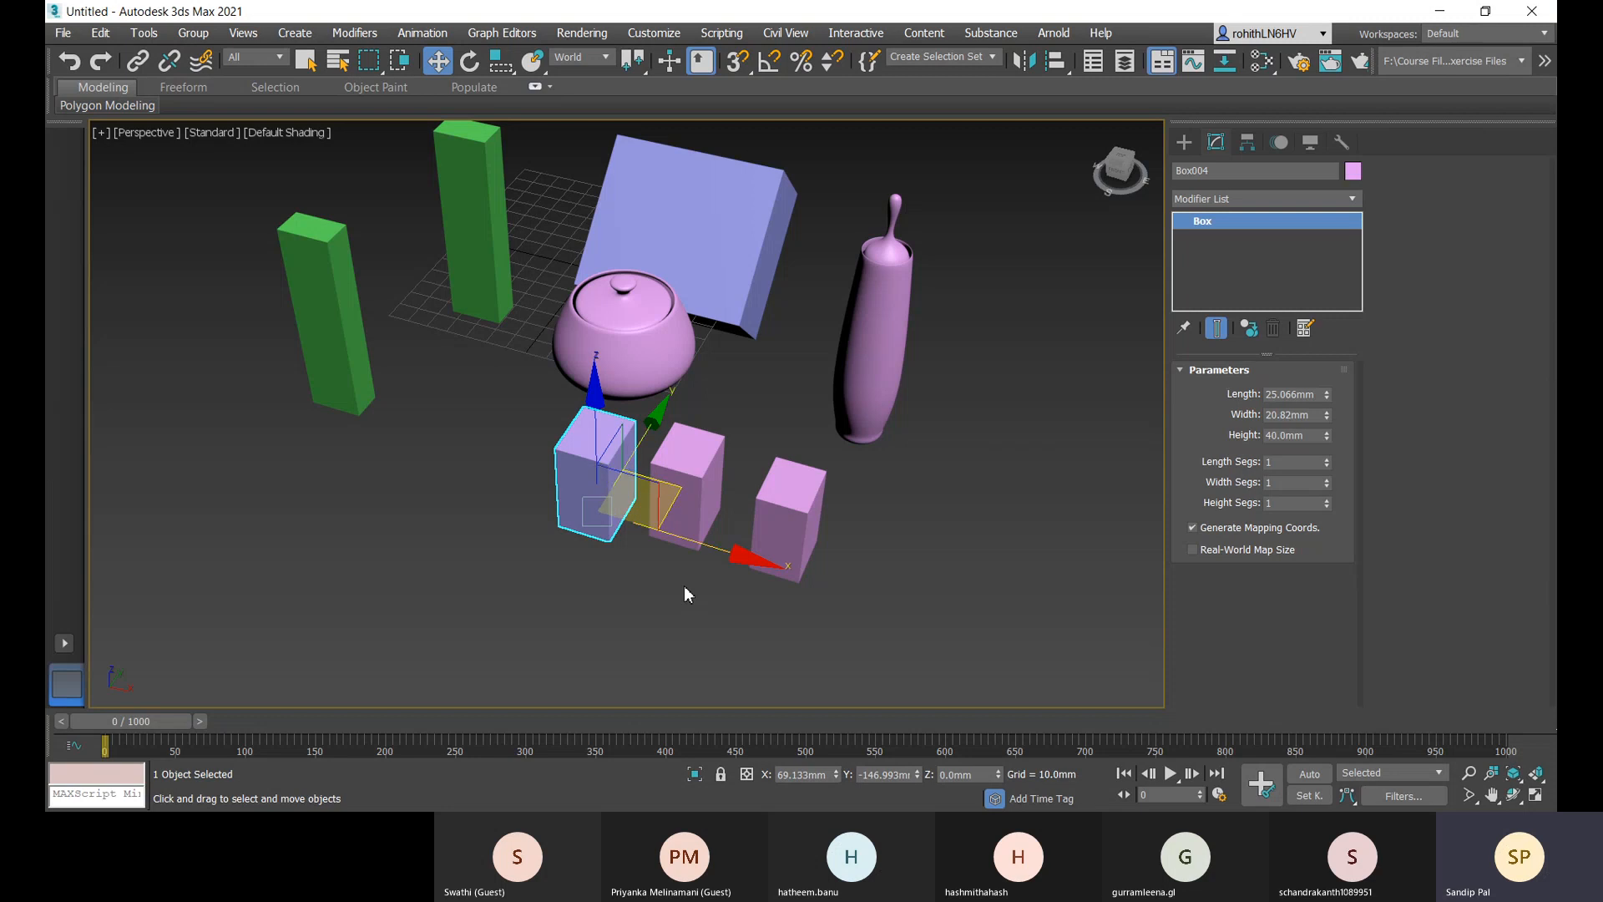
key(F8)
key(F8)
key(F8)
key(F8)
key(F8)
key(F8)
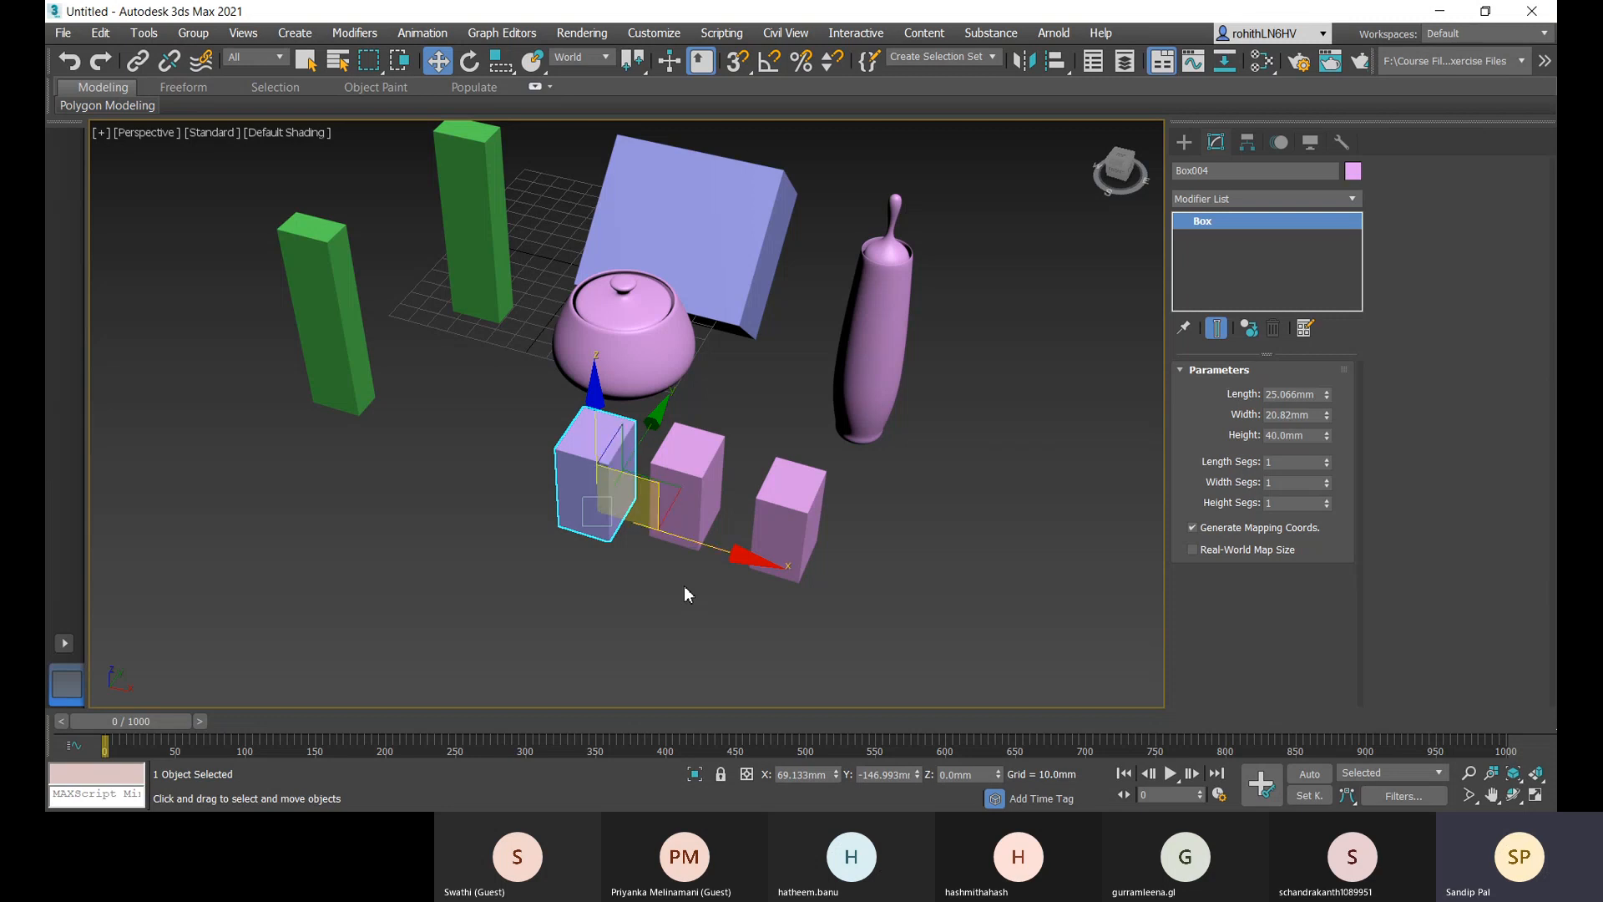
- Cycle the selected small box's plane constraint and view its absolute coordinates in the Move Transform Type-In dialog
key(F8)
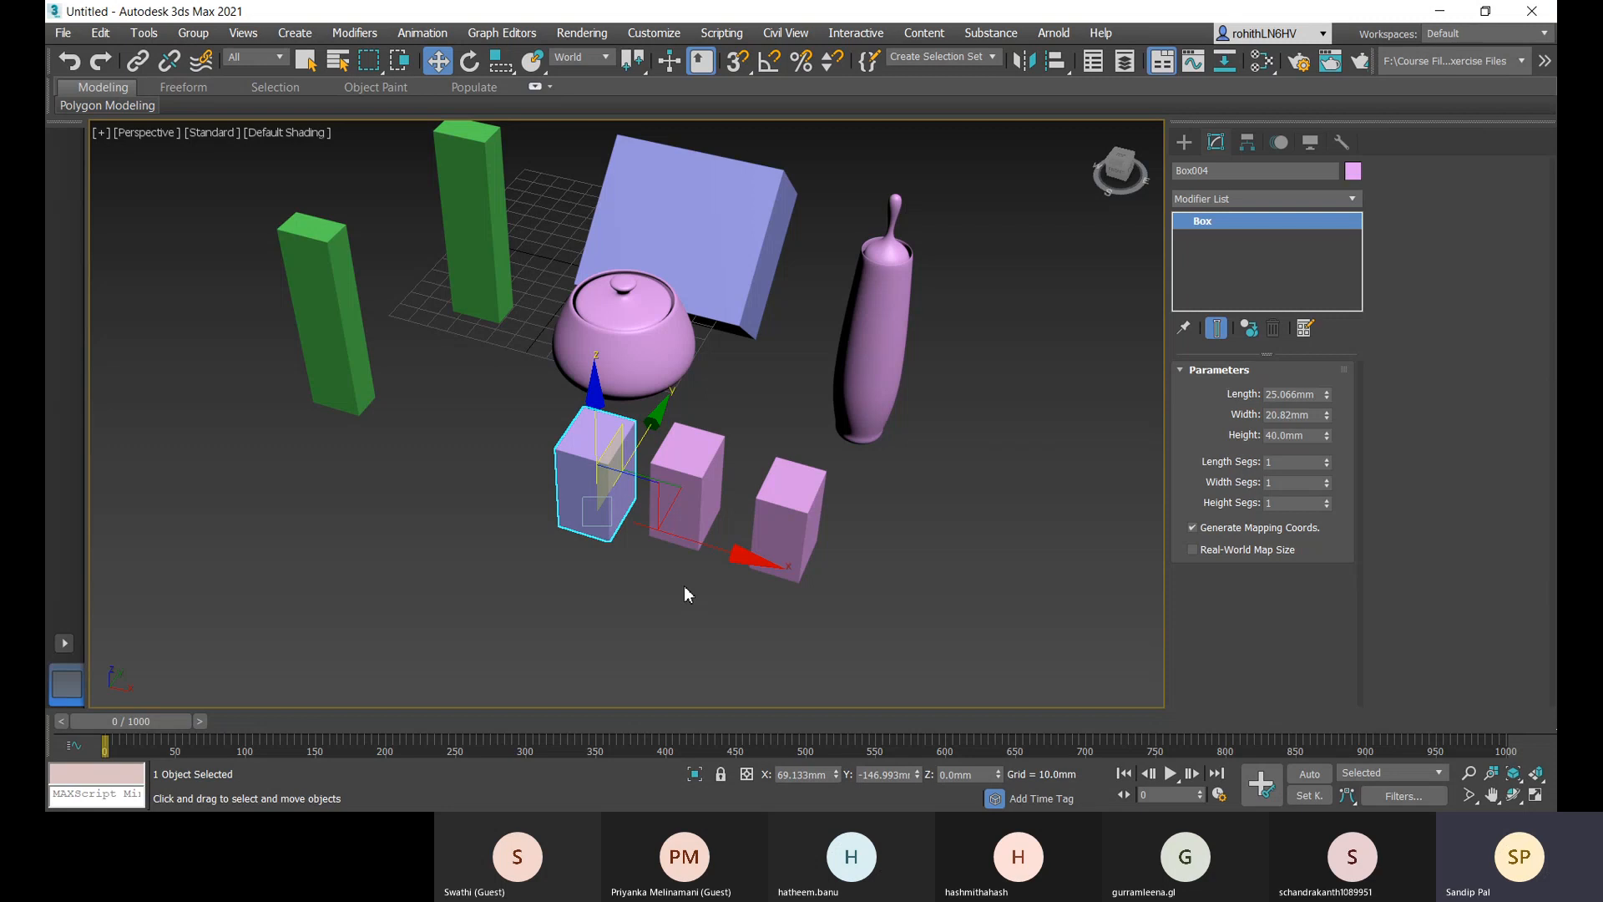
key(F8)
key(F12)
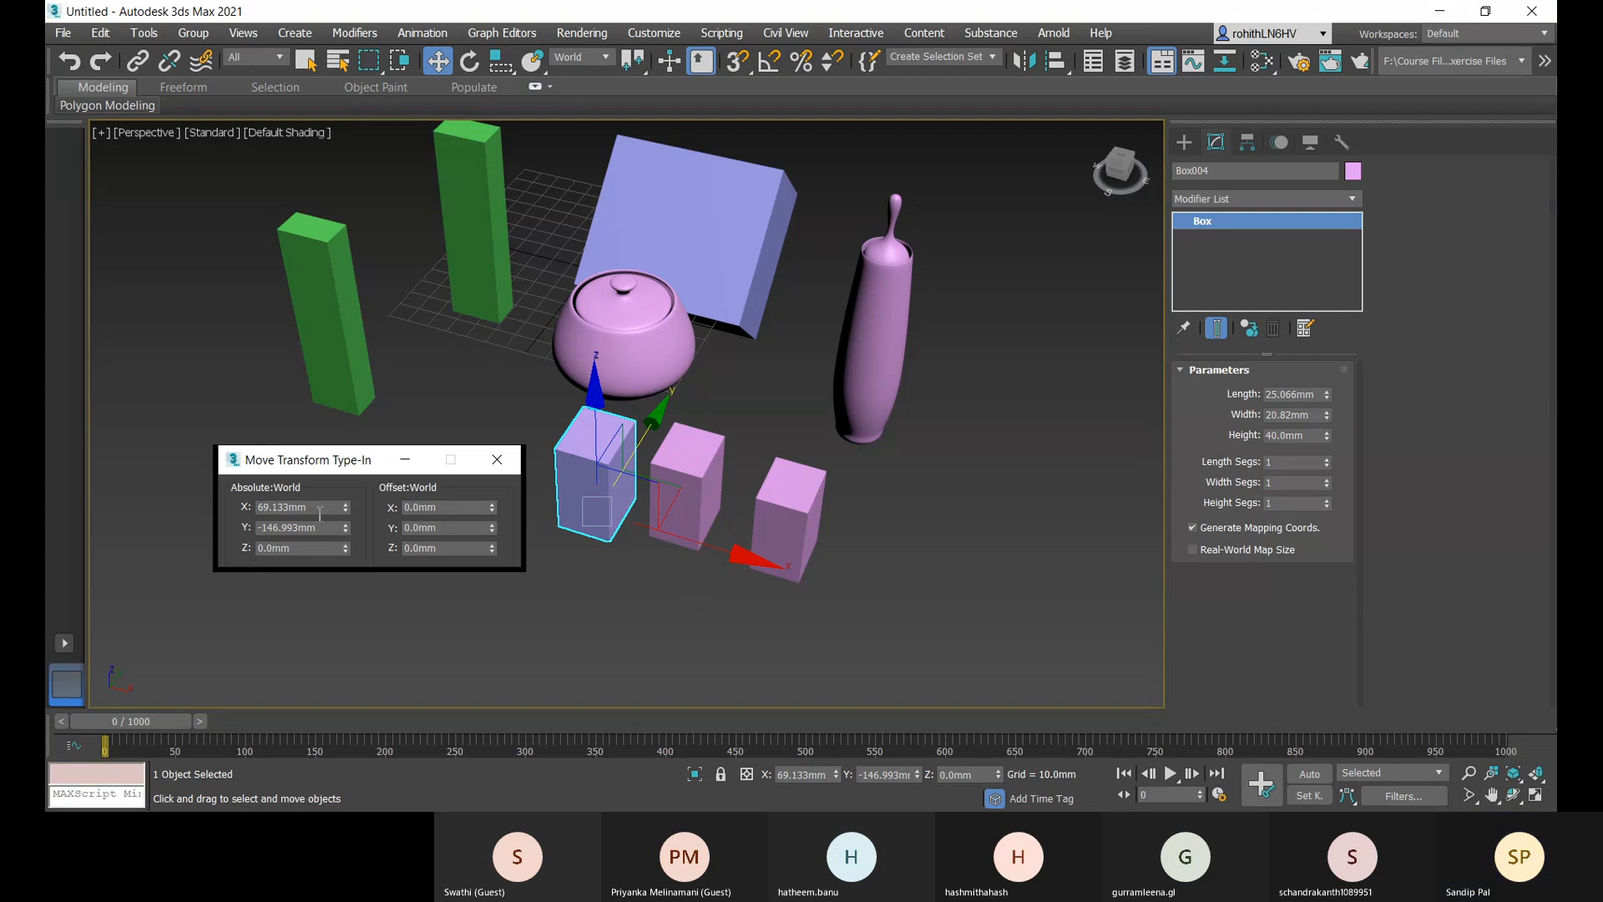
drag(316, 509, 256, 510)
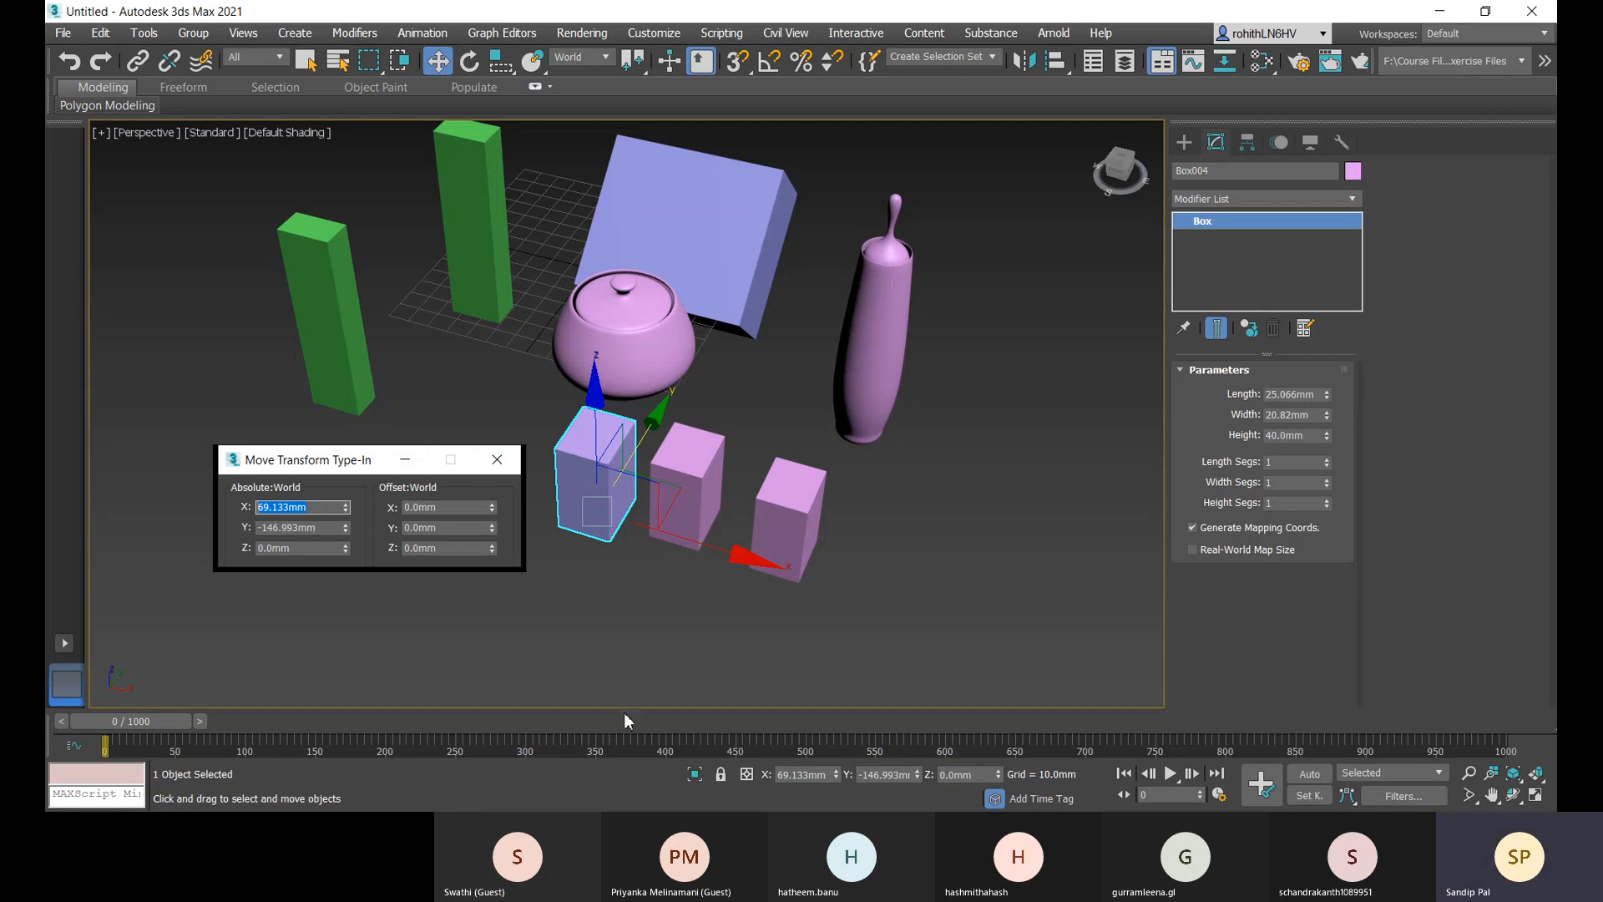
click(497, 459)
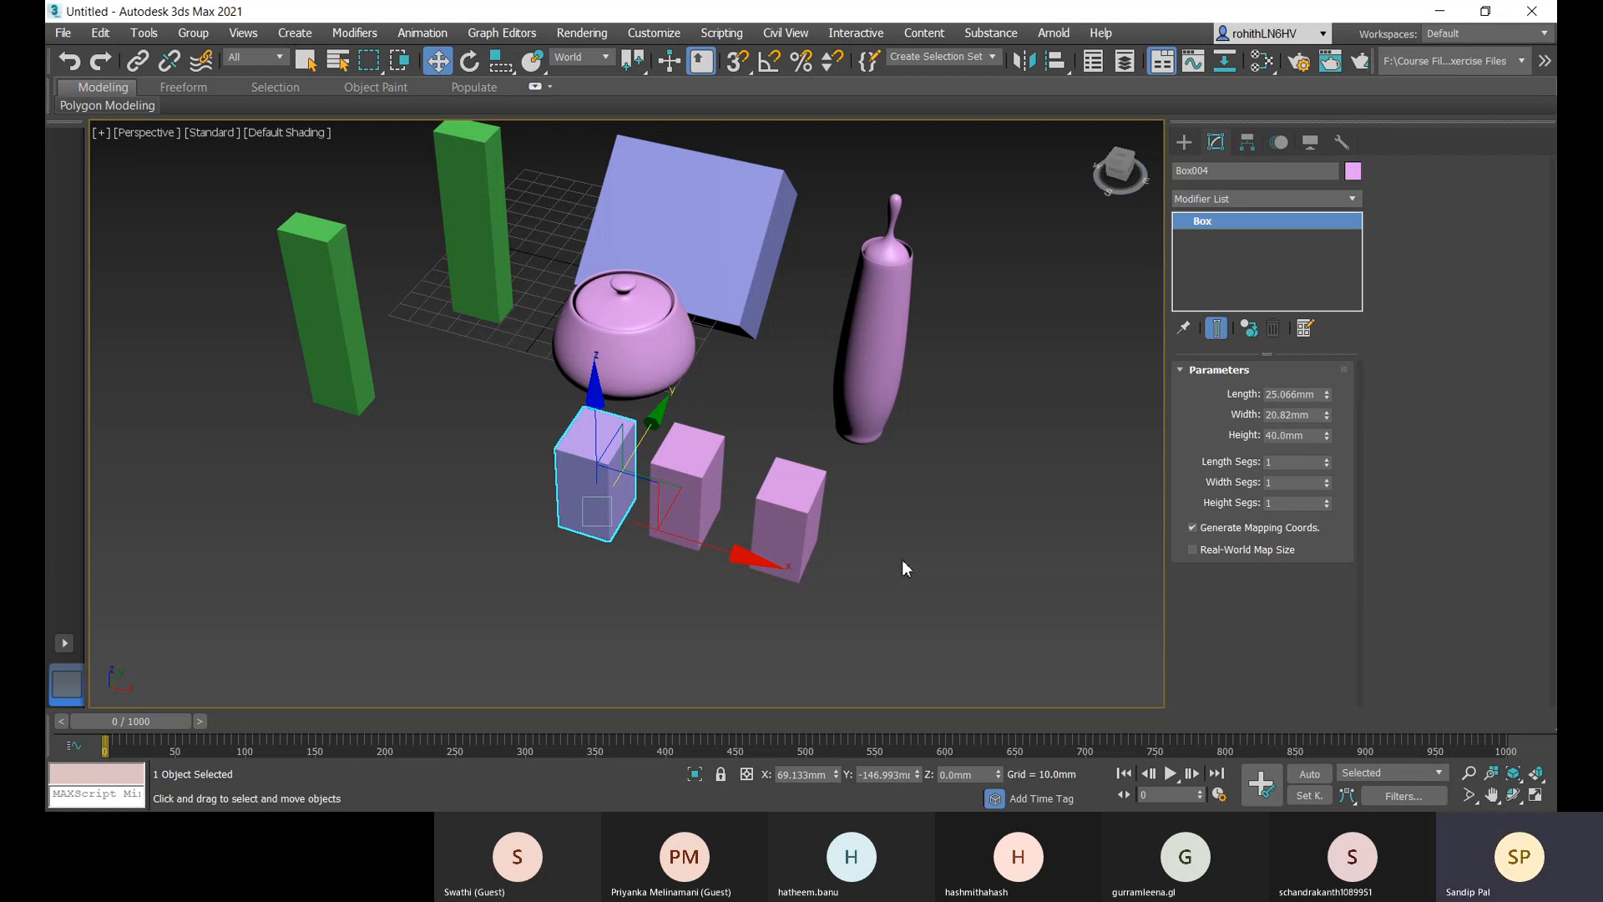
- Set the reference coordinate system to View for the tilted blue box and move it along X to about 26.7 mm
alt+middle_drag(917, 556, 885, 510)
click(892, 483)
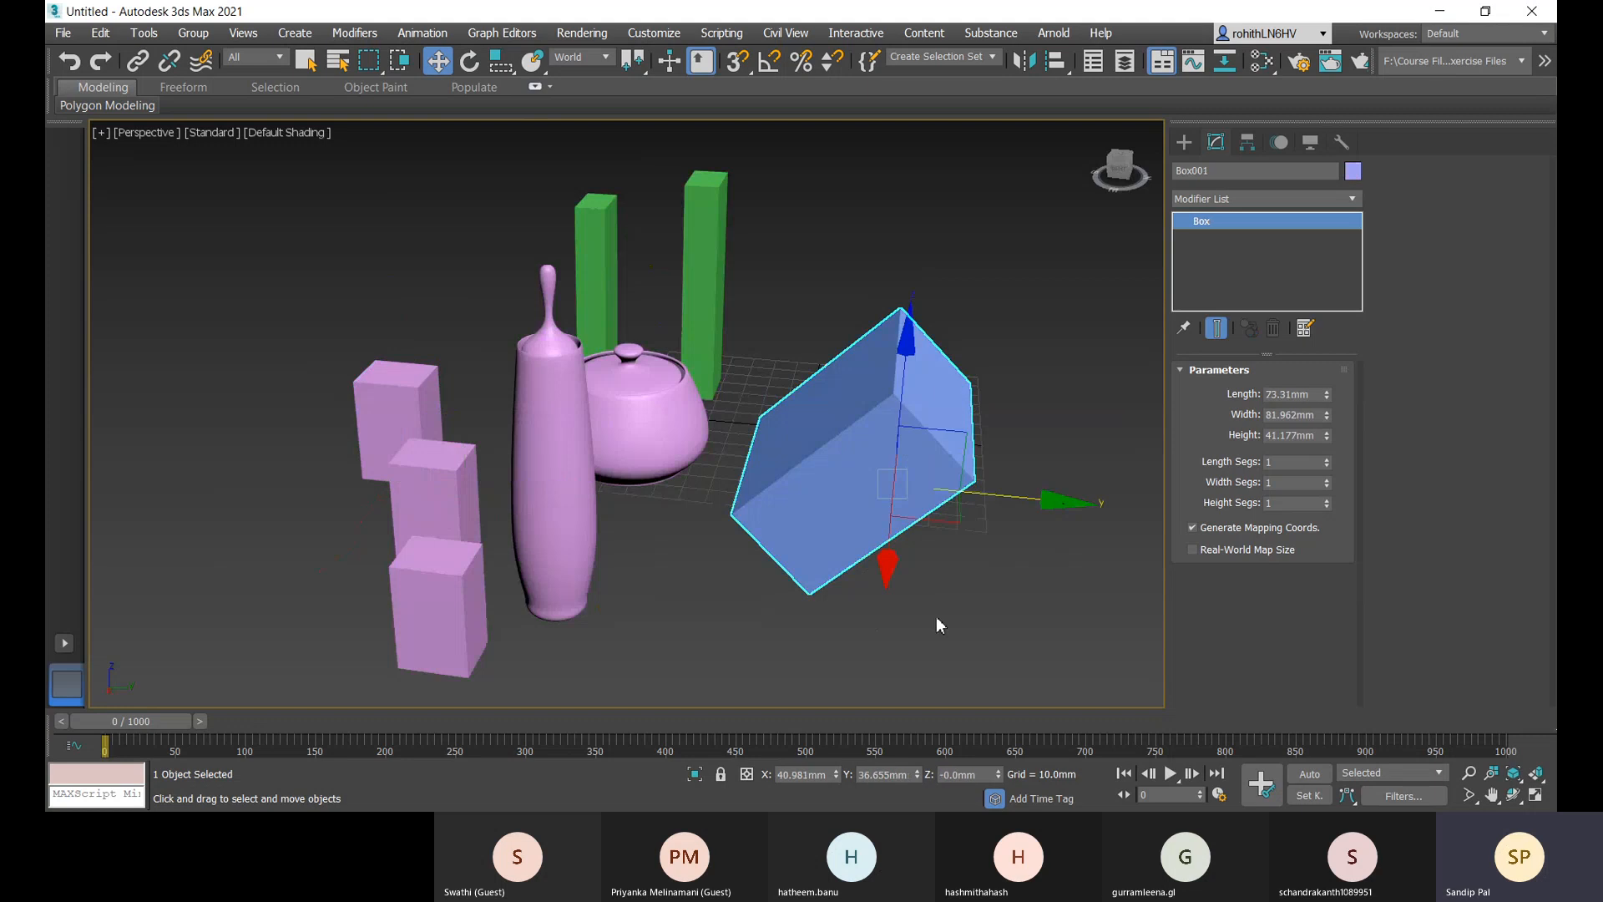
alt+middle_drag(939, 628, 855, 616)
alt+middle_drag(1041, 576, 1016, 619)
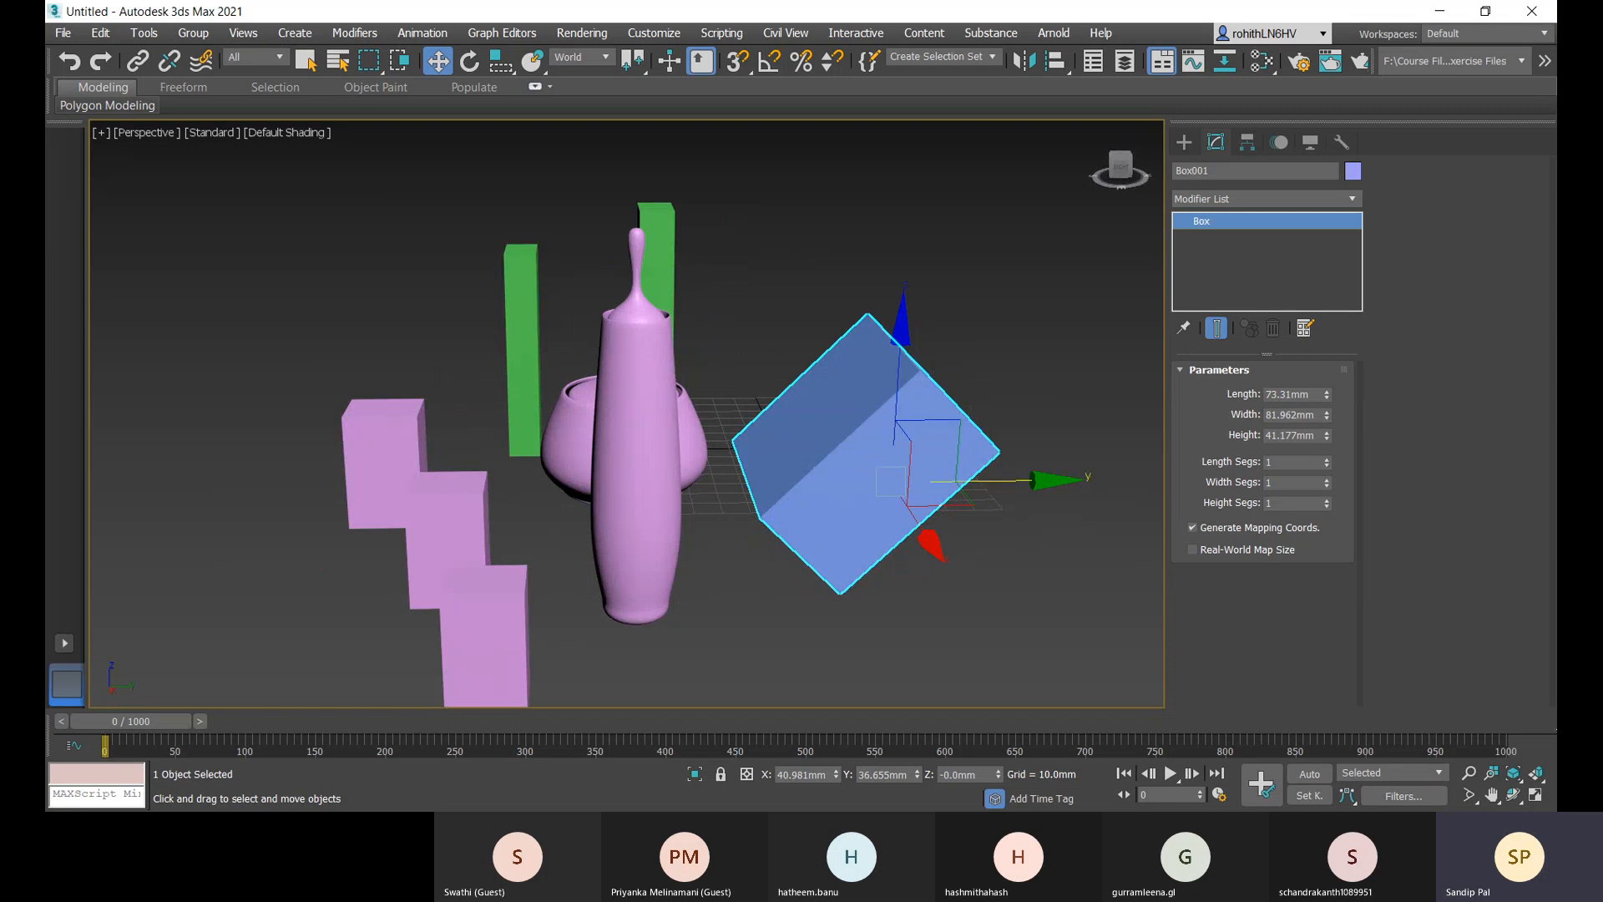
click(613, 62)
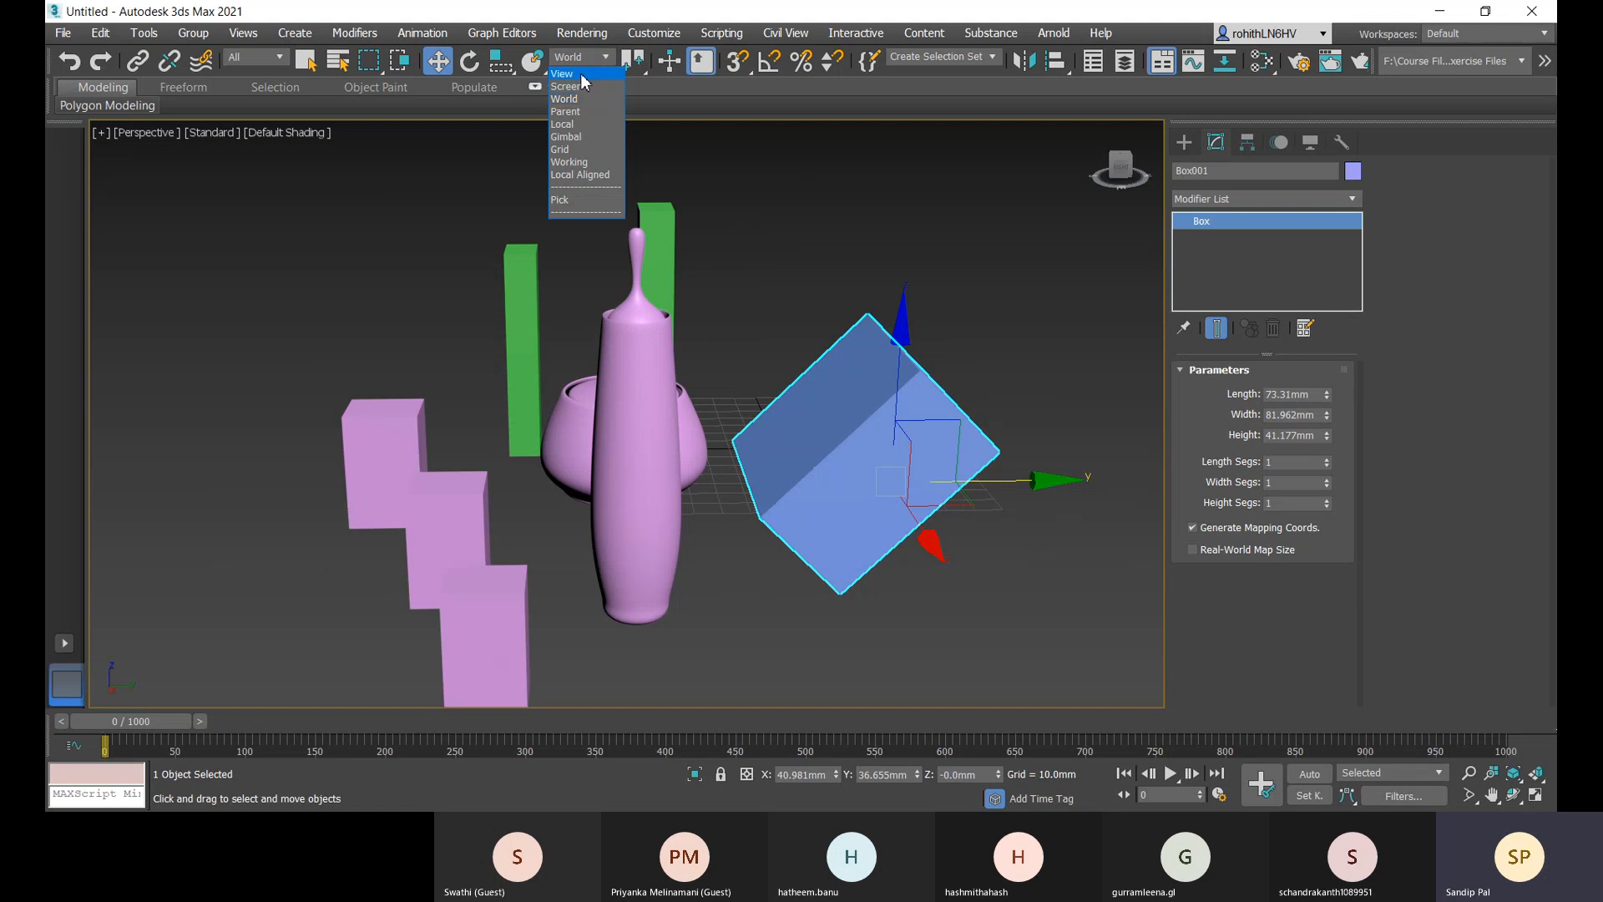
click(582, 75)
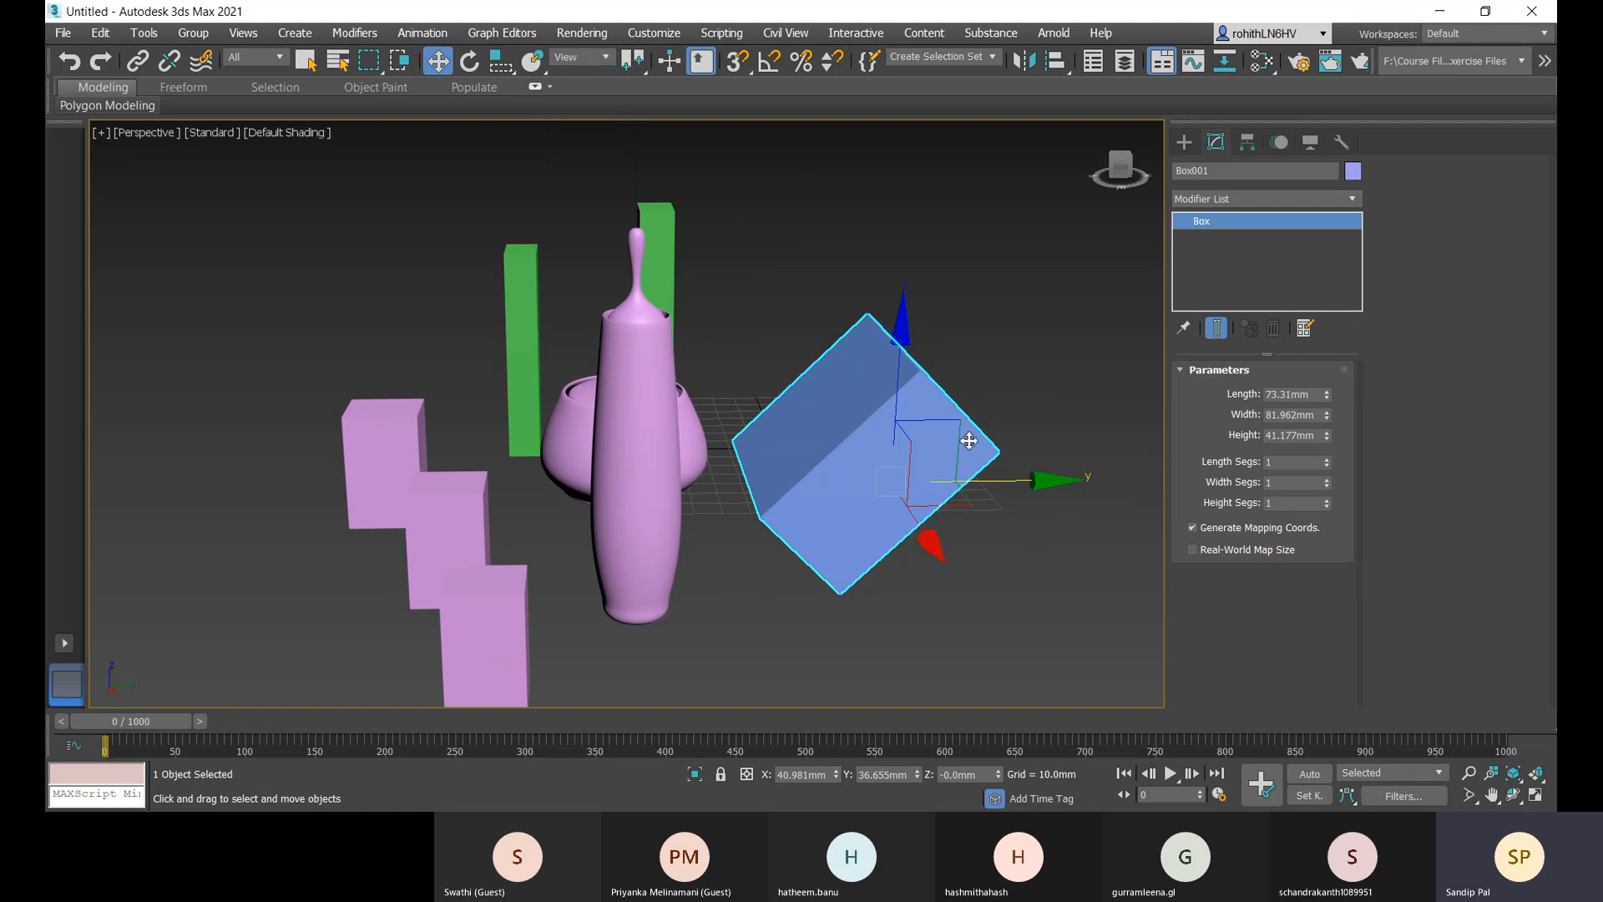
middle_drag(1042, 551, 869, 541)
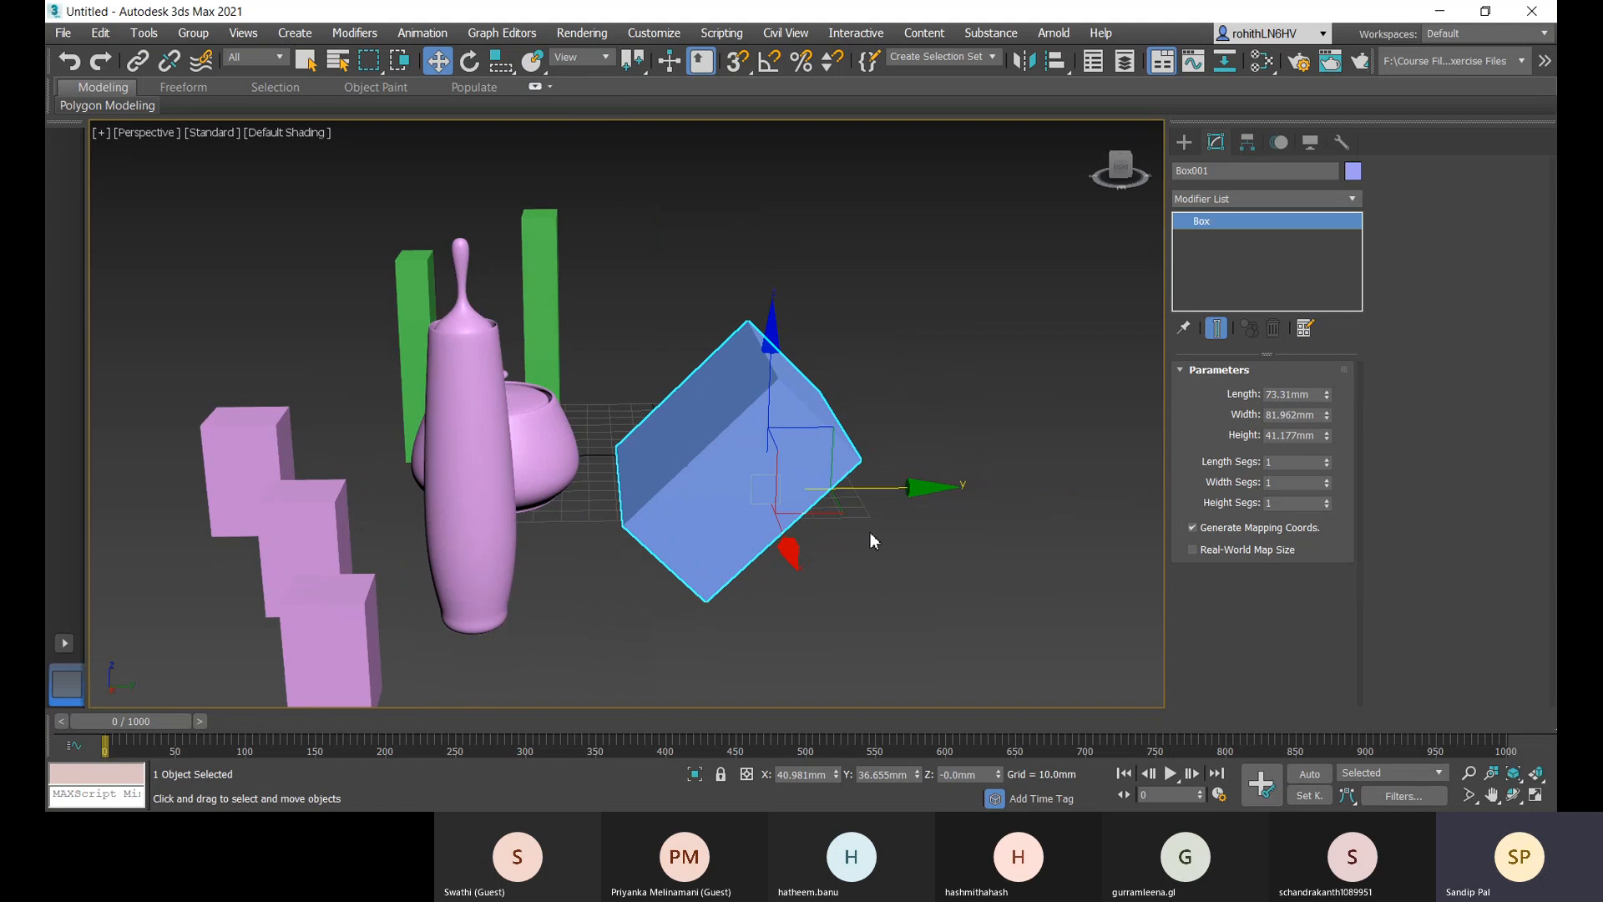
mouse_move(799, 541)
mouse_down()
mouse_move(785, 542)
mouse_move(809, 575)
mouse_move(791, 491)
mouse_move(793, 524)
mouse_up()
- Switch the blue box's reference coordinate system between Screen and View from different viewing angles, ending on Screen
click(593, 56)
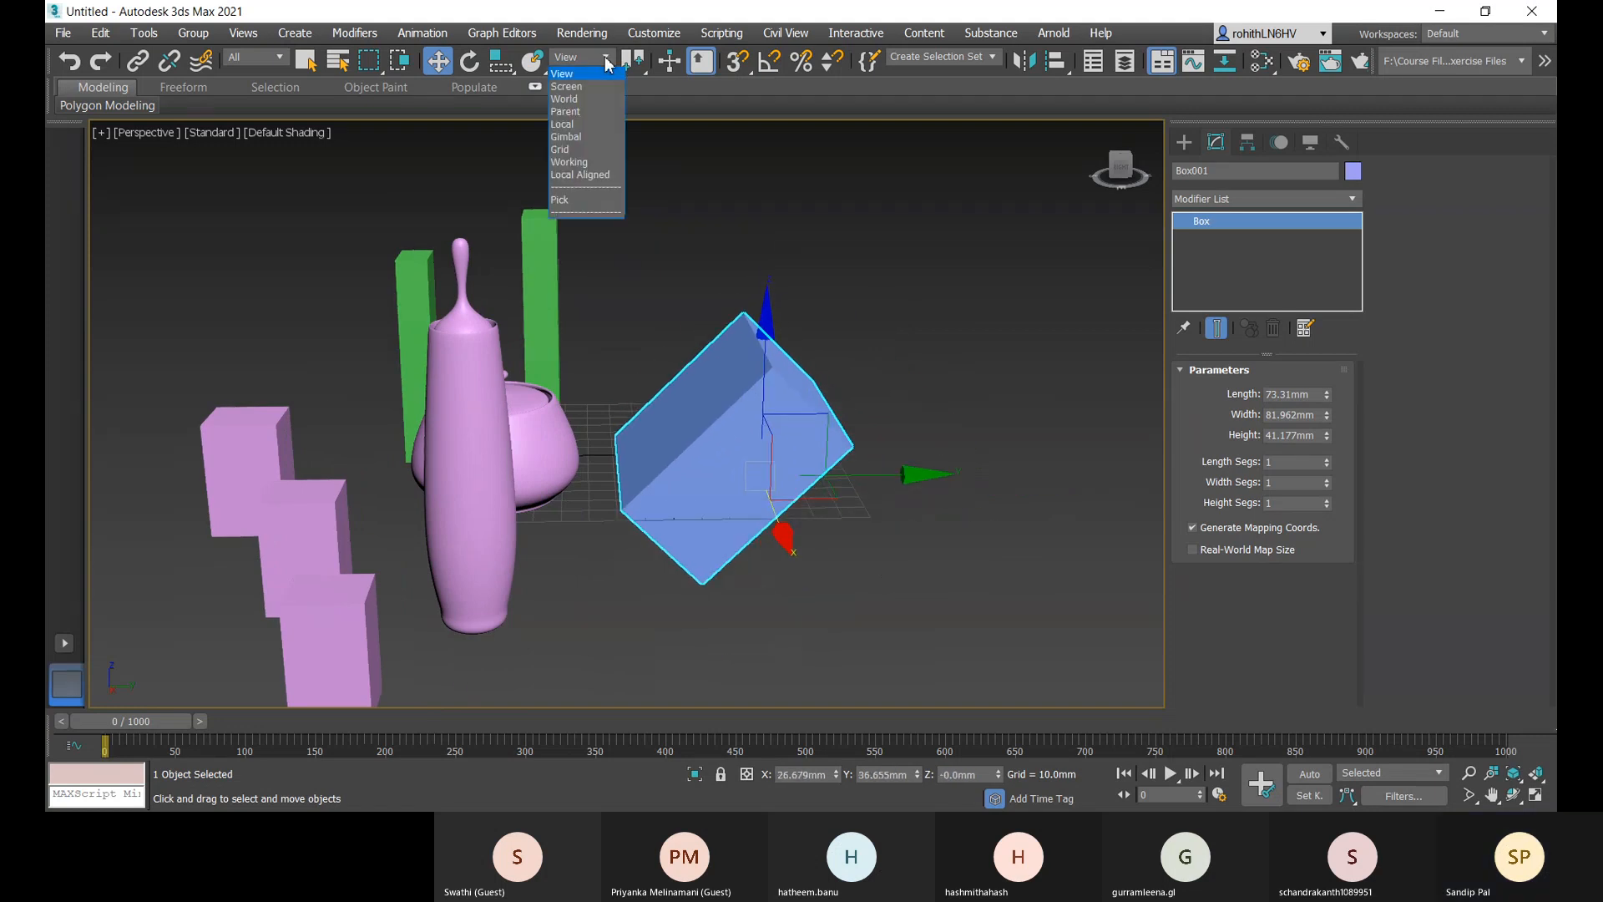
click(576, 92)
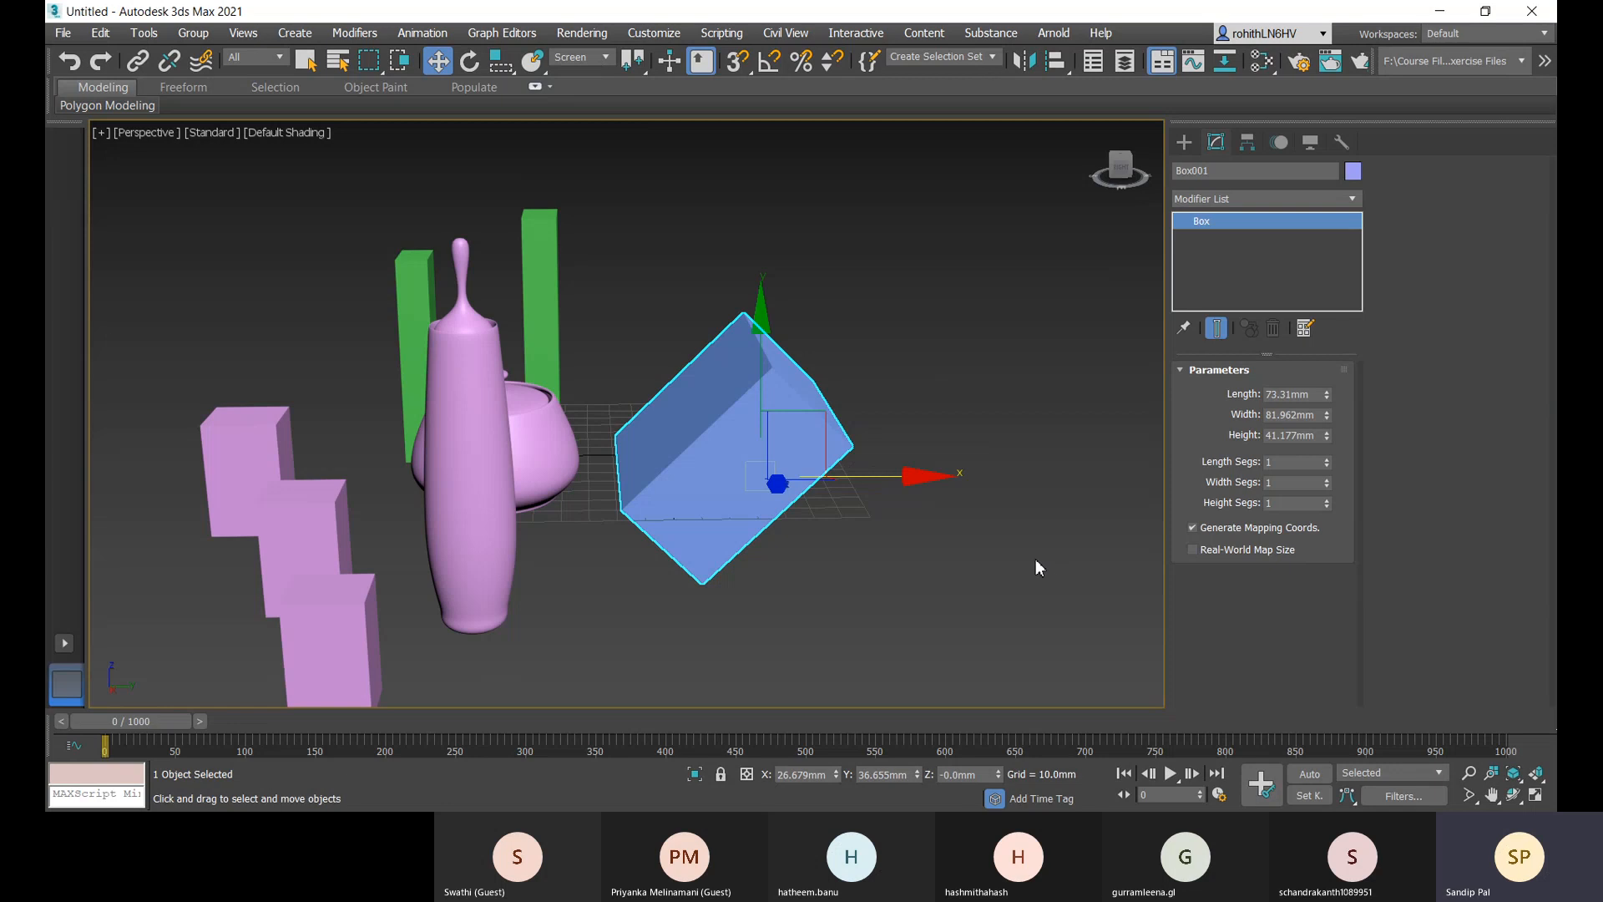
click(593, 58)
click(589, 77)
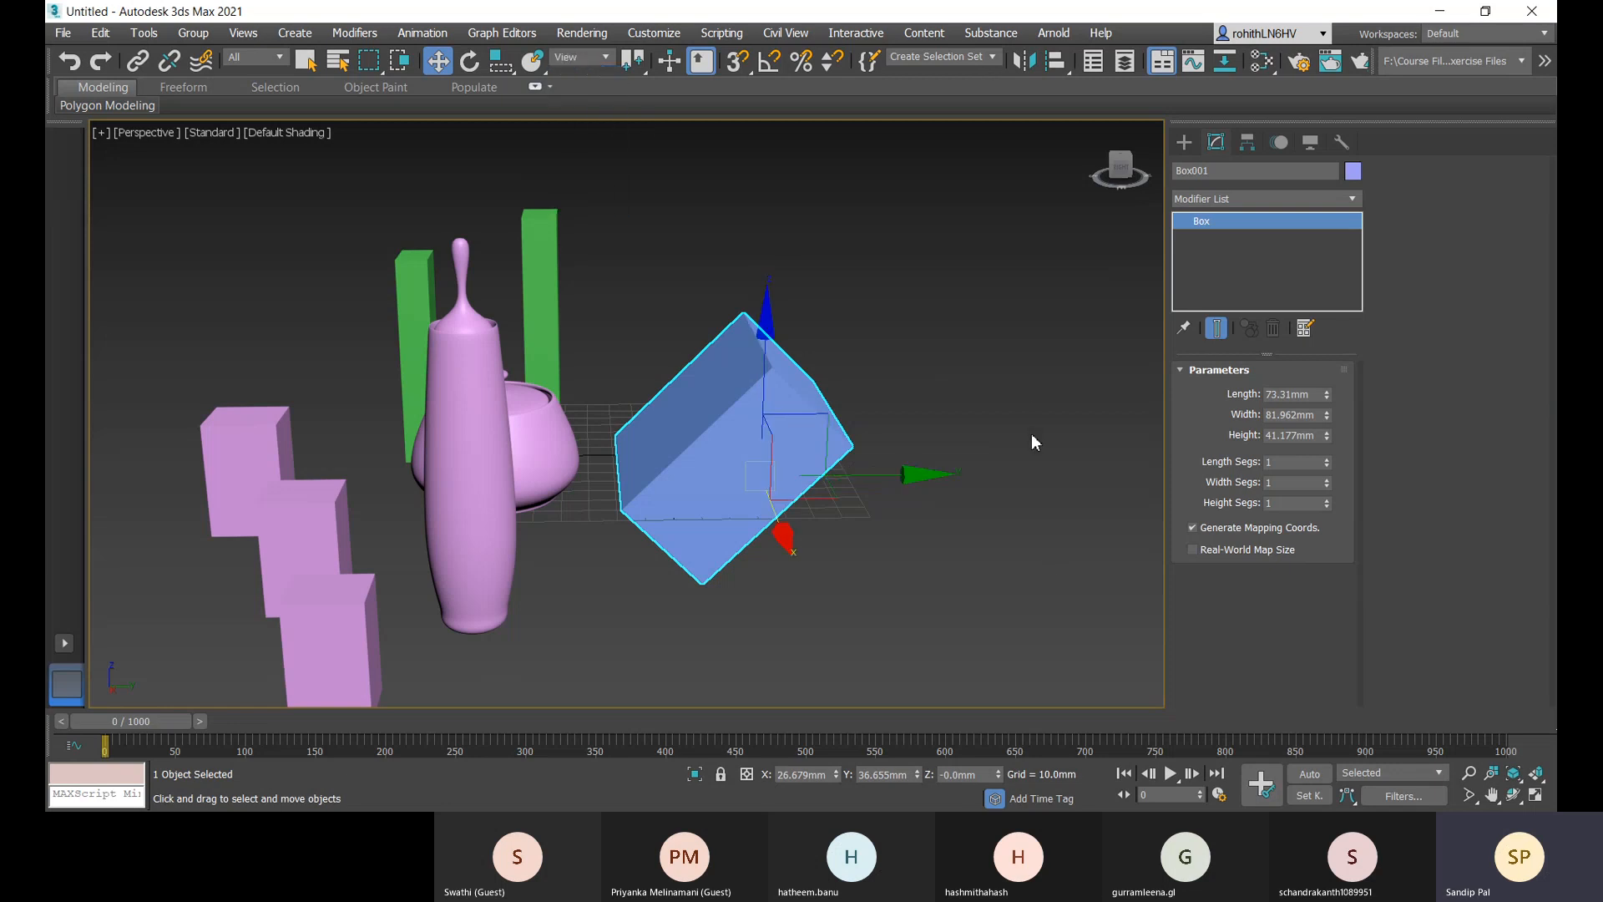
alt+middle_drag(1032, 441, 933, 441)
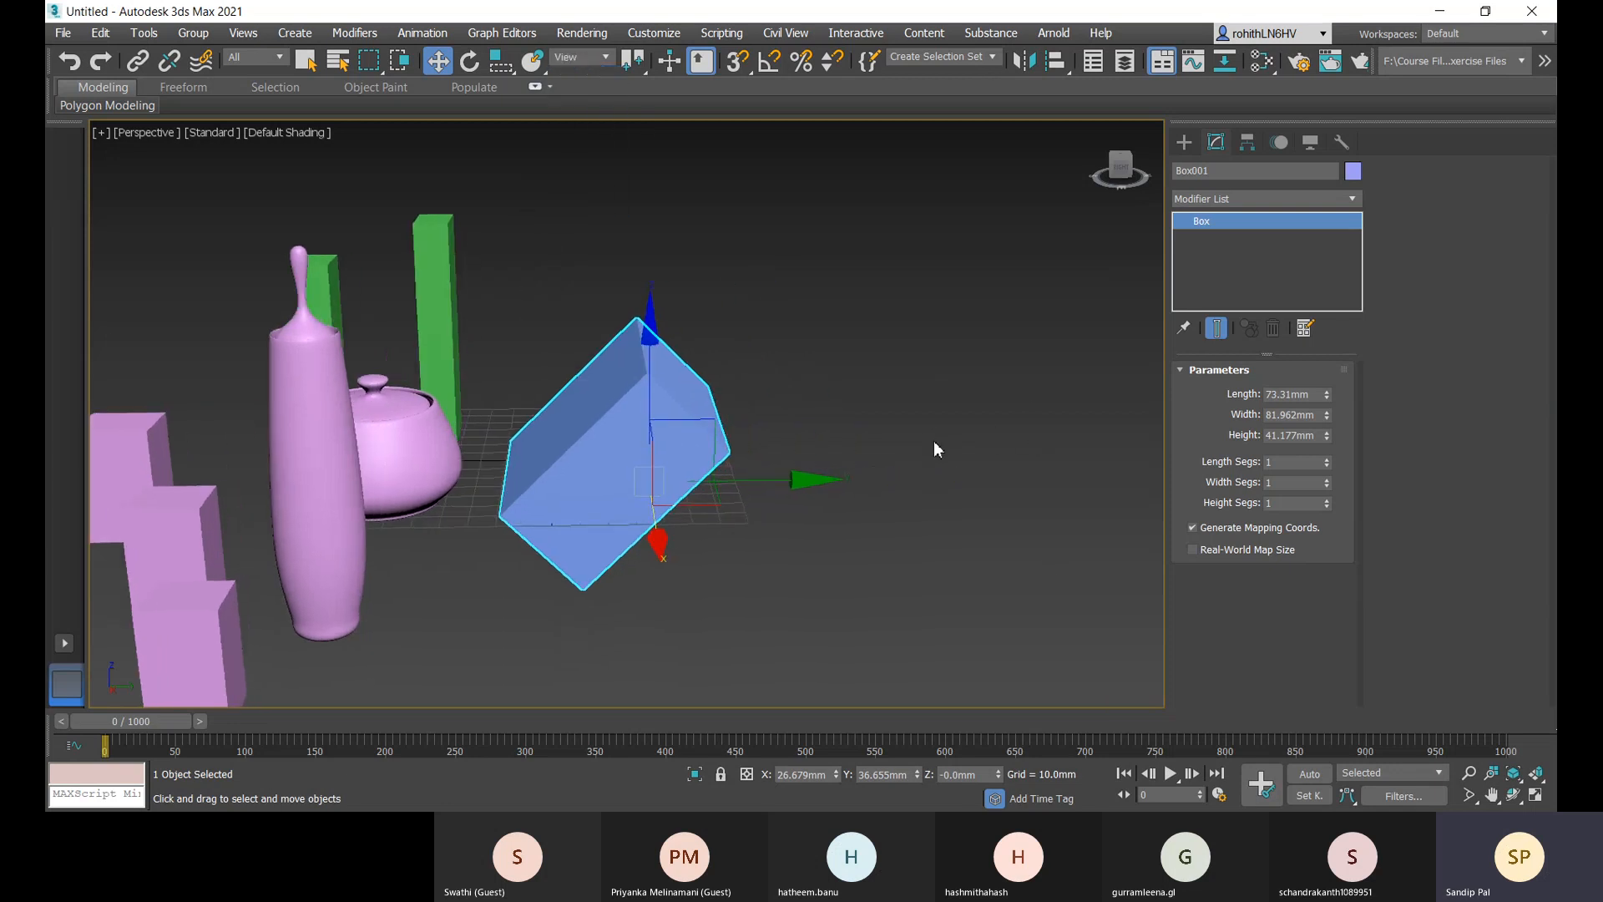
click(1110, 190)
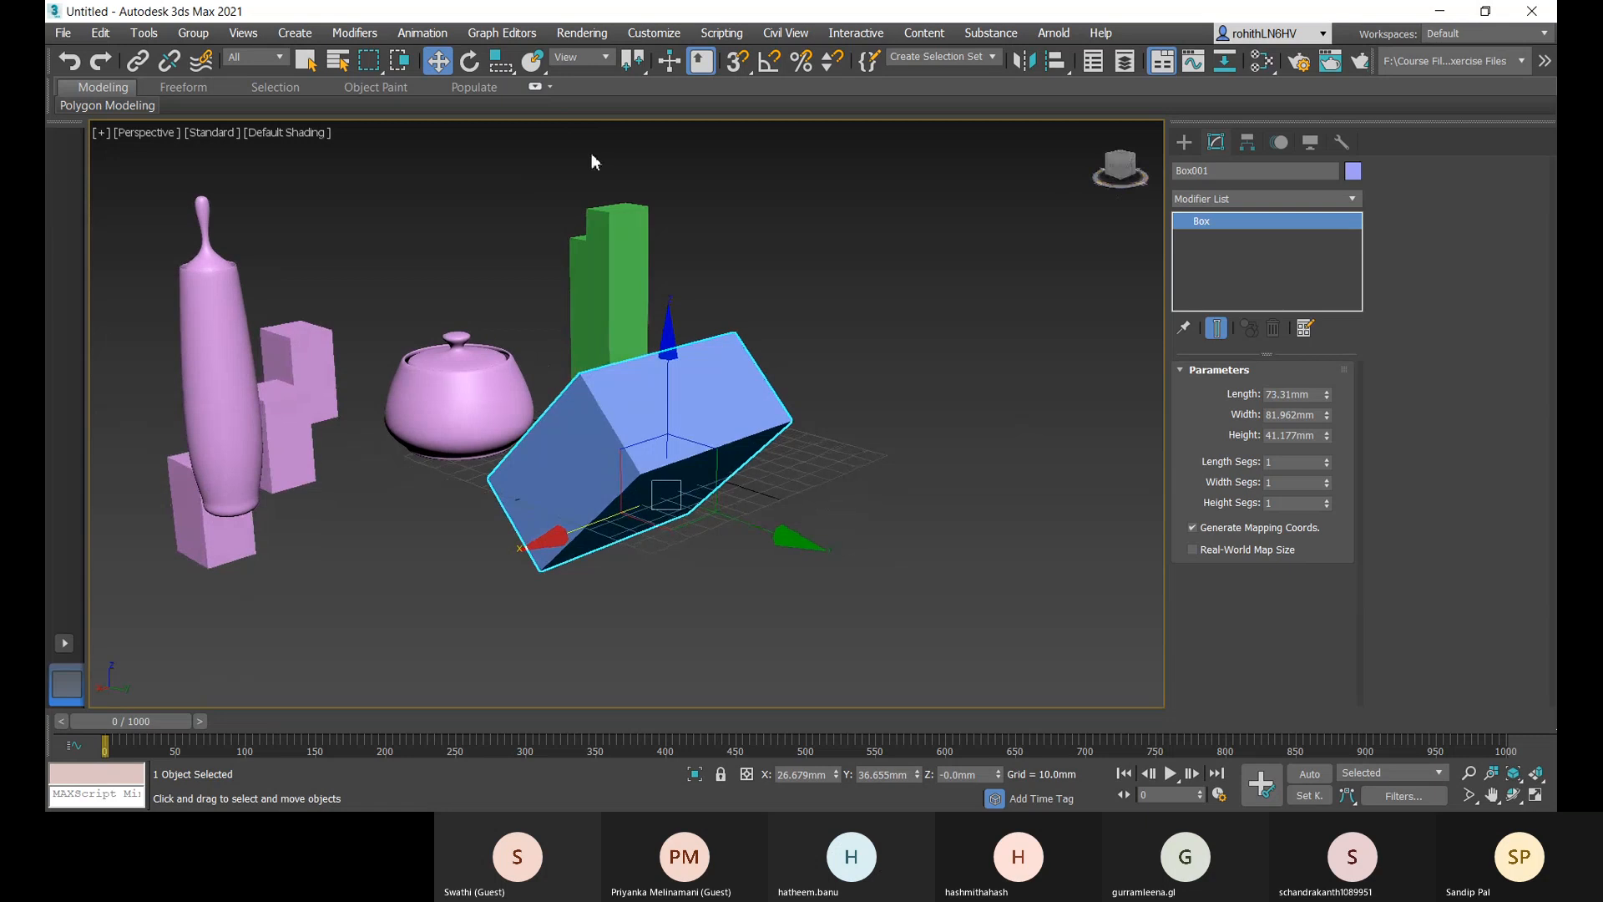
click(594, 58)
click(583, 90)
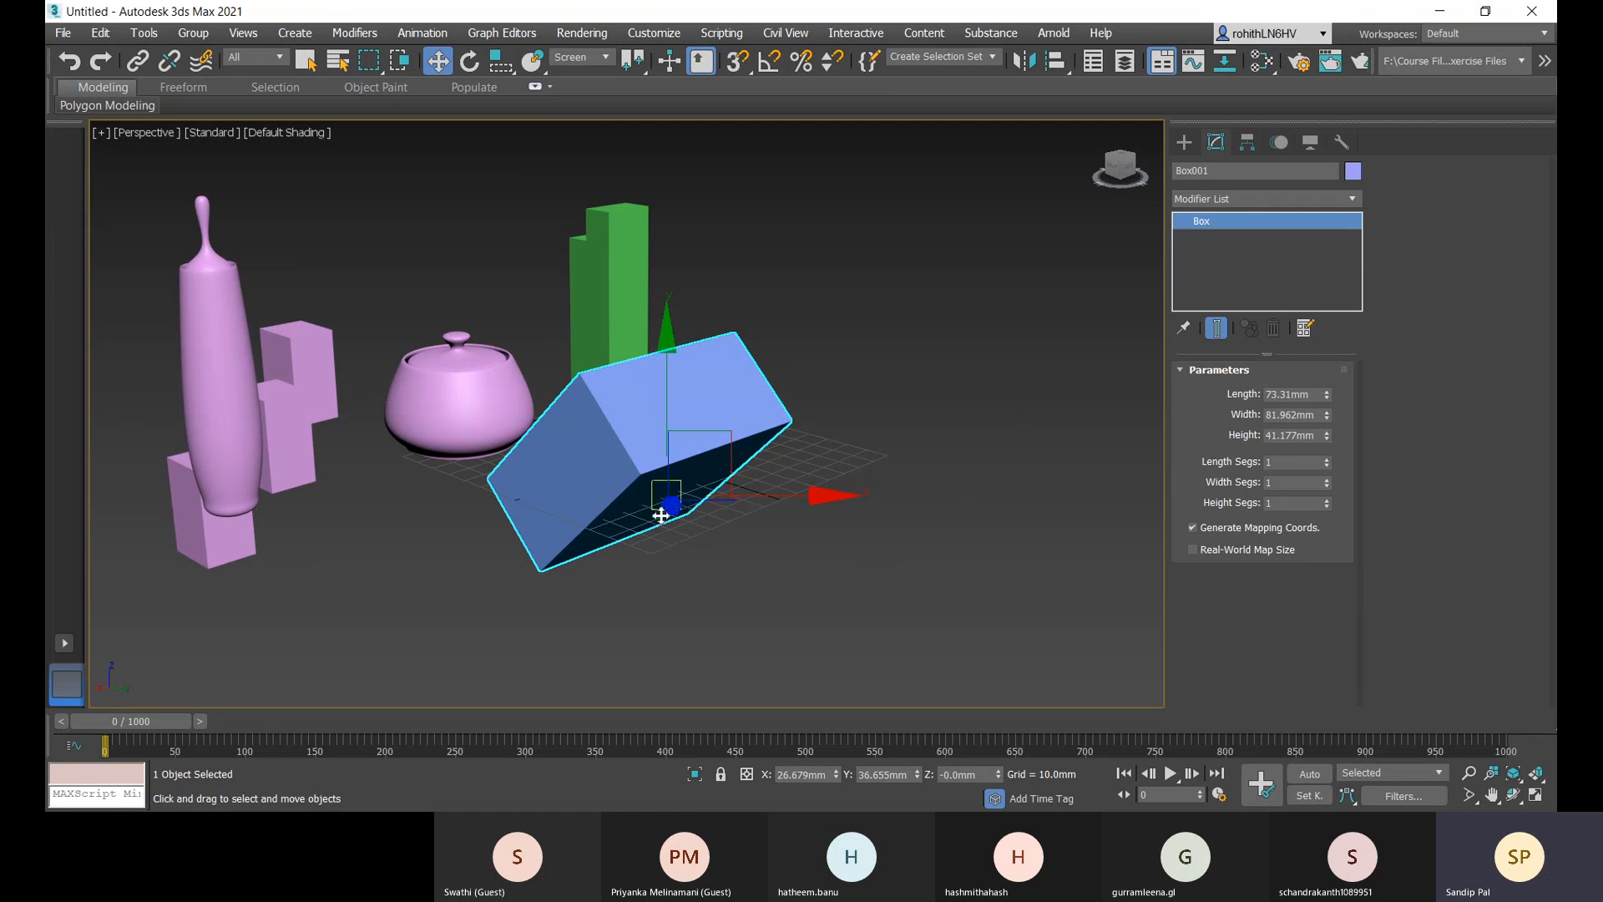
- Use Pick to make the tilted blue box itself the reference coordinate system
click(602, 63)
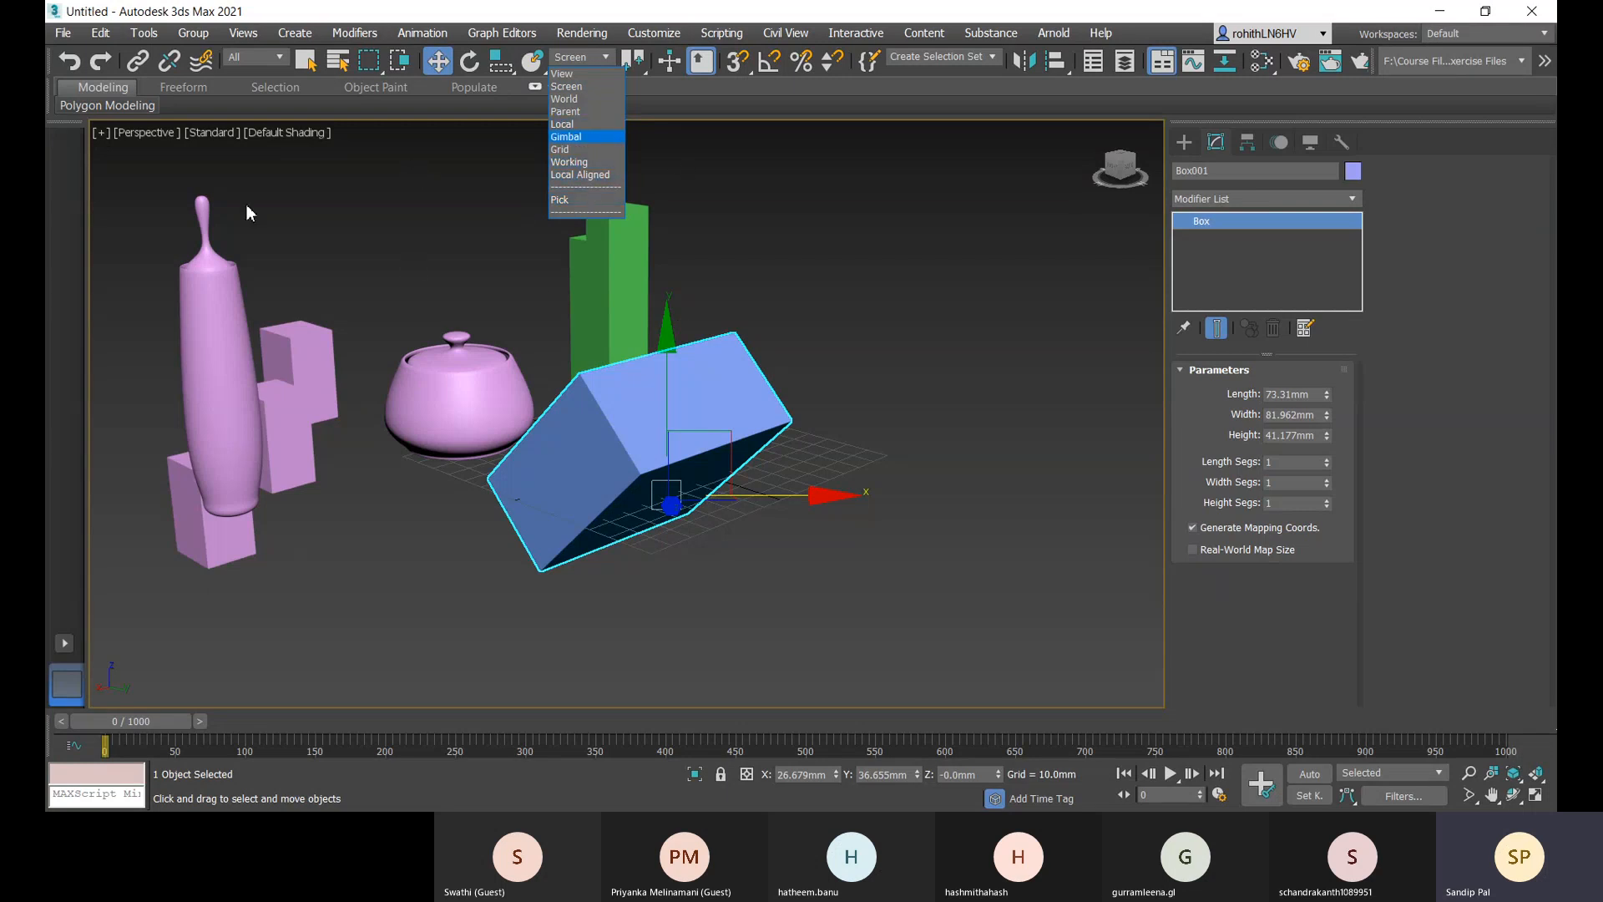
click(567, 202)
click(633, 465)
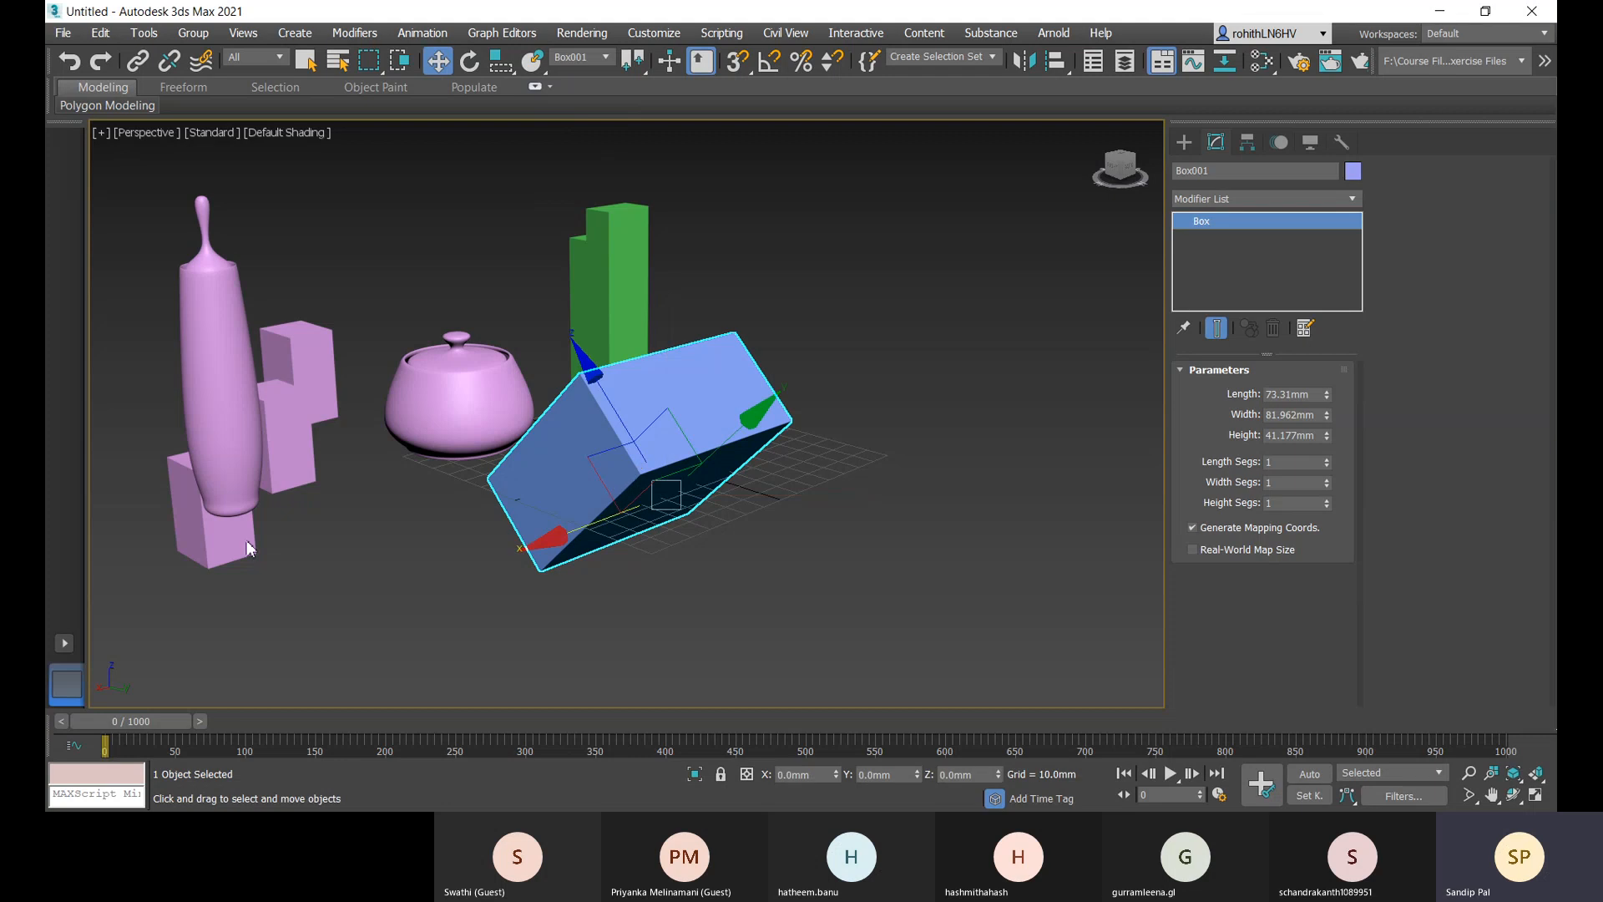
middle_drag(626, 610, 653, 628)
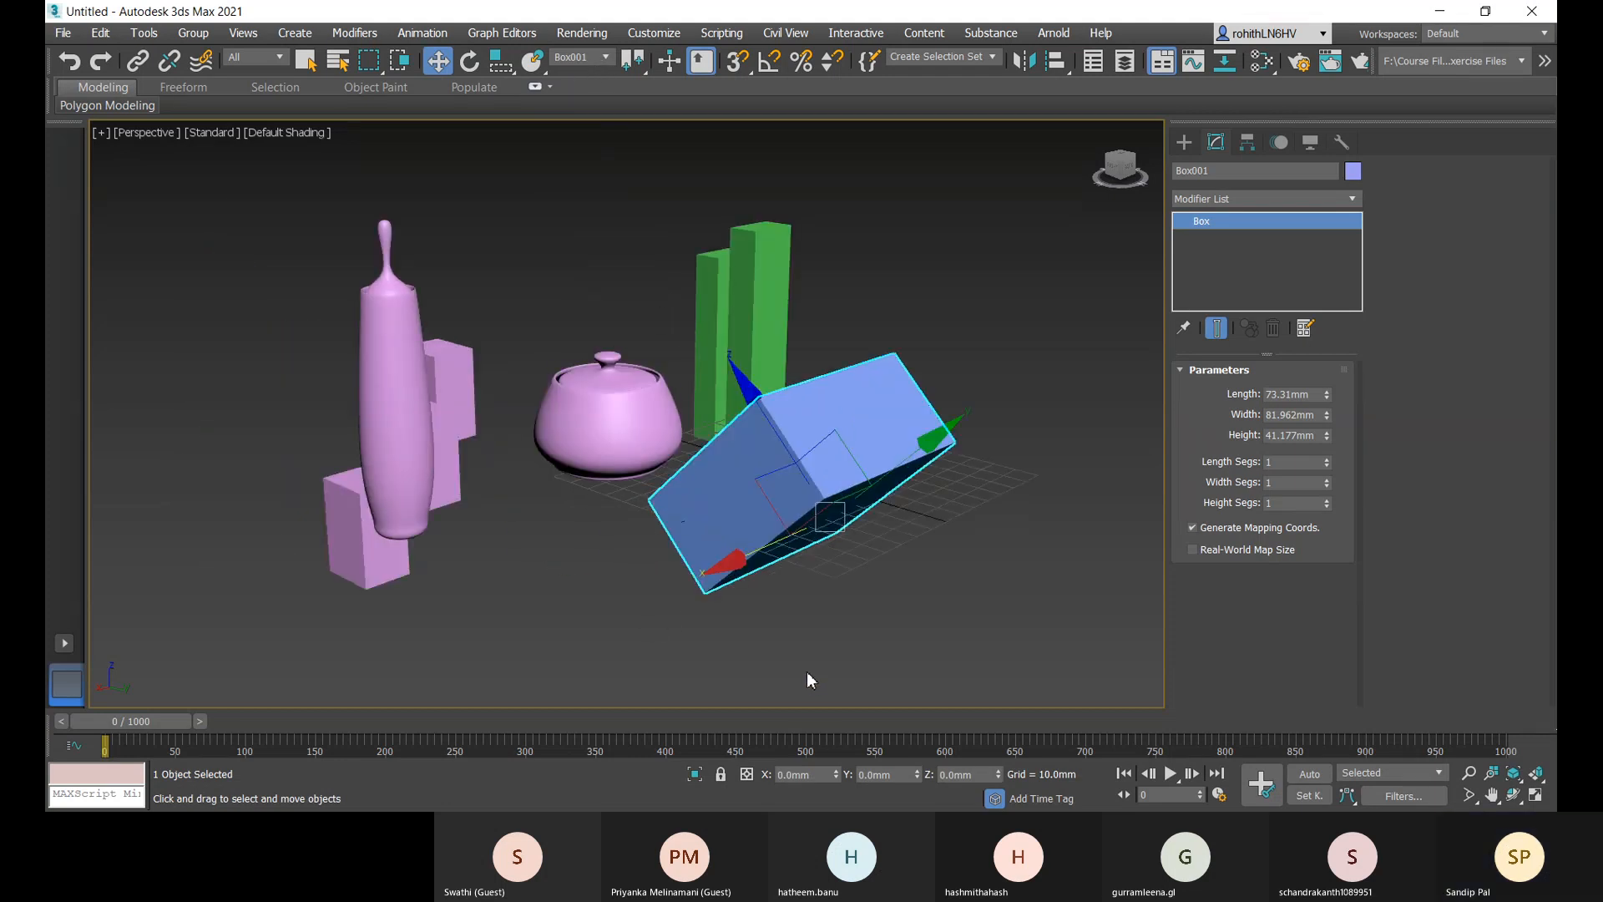
alt+middle_drag(806, 671, 859, 663)
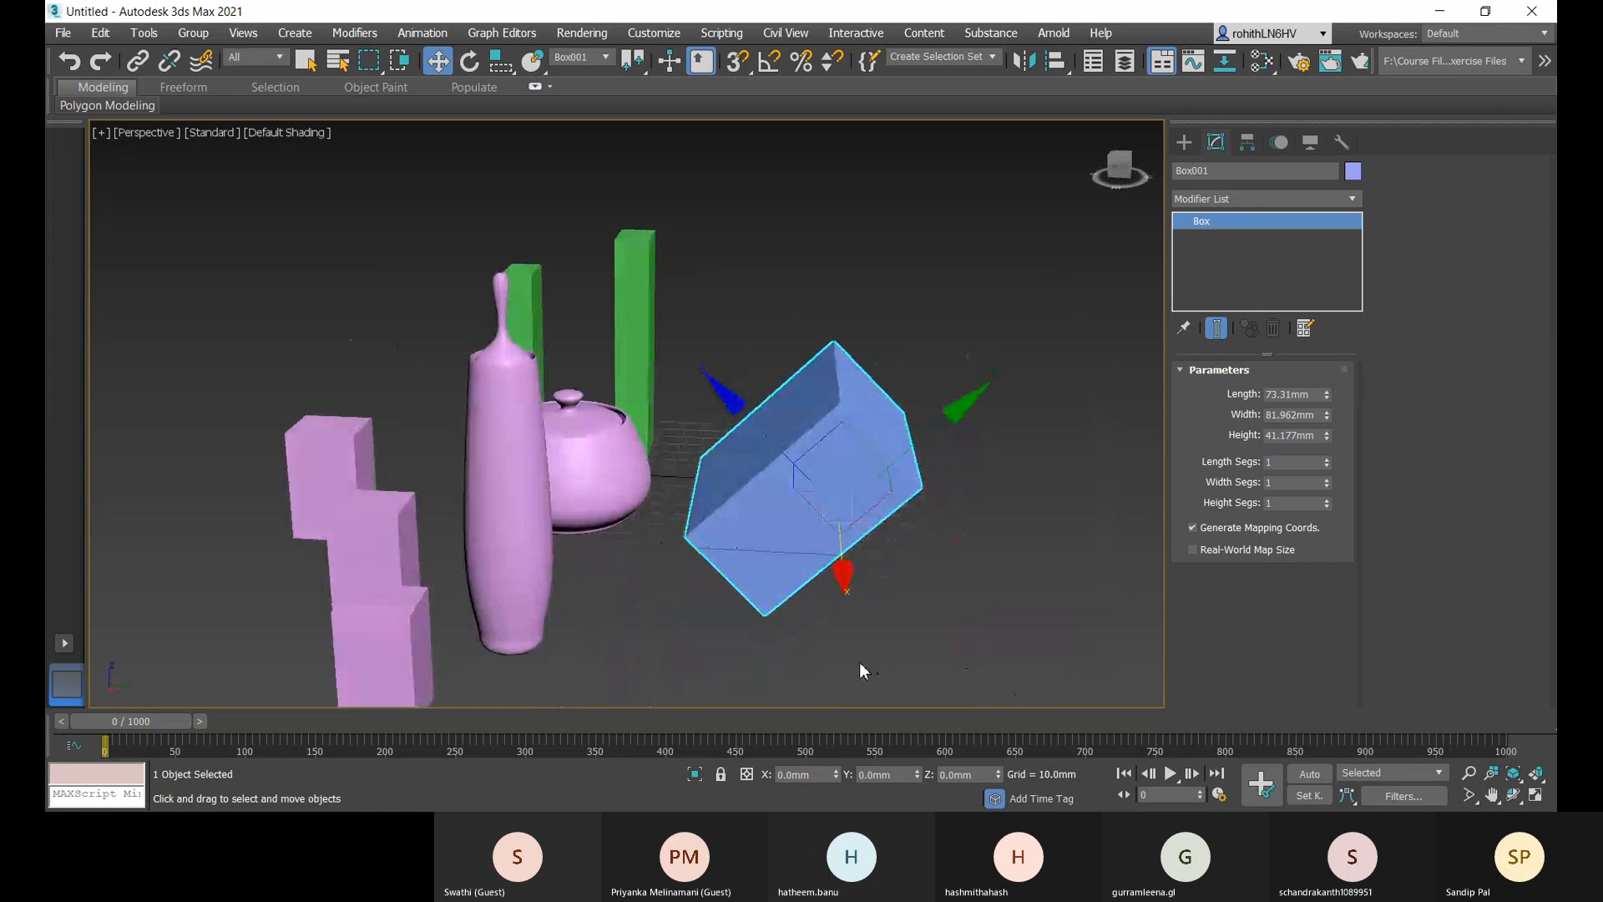
- Scale the blue box down along its own Y axis to about 72% with the Uniform Scale tool
click(402, 62)
click(502, 65)
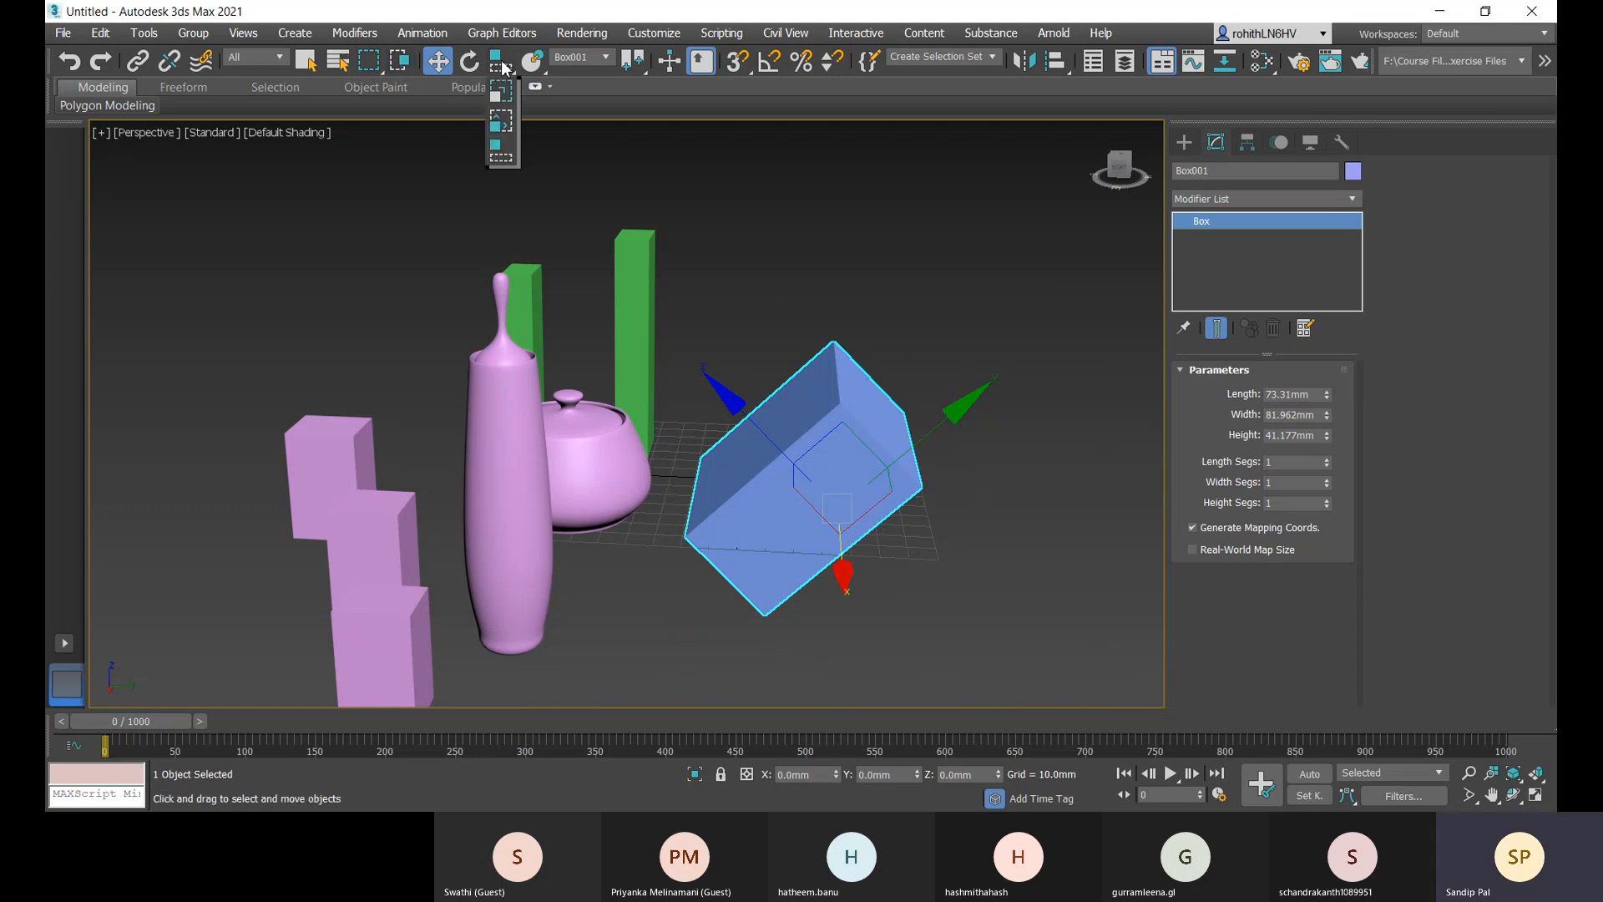
click(502, 90)
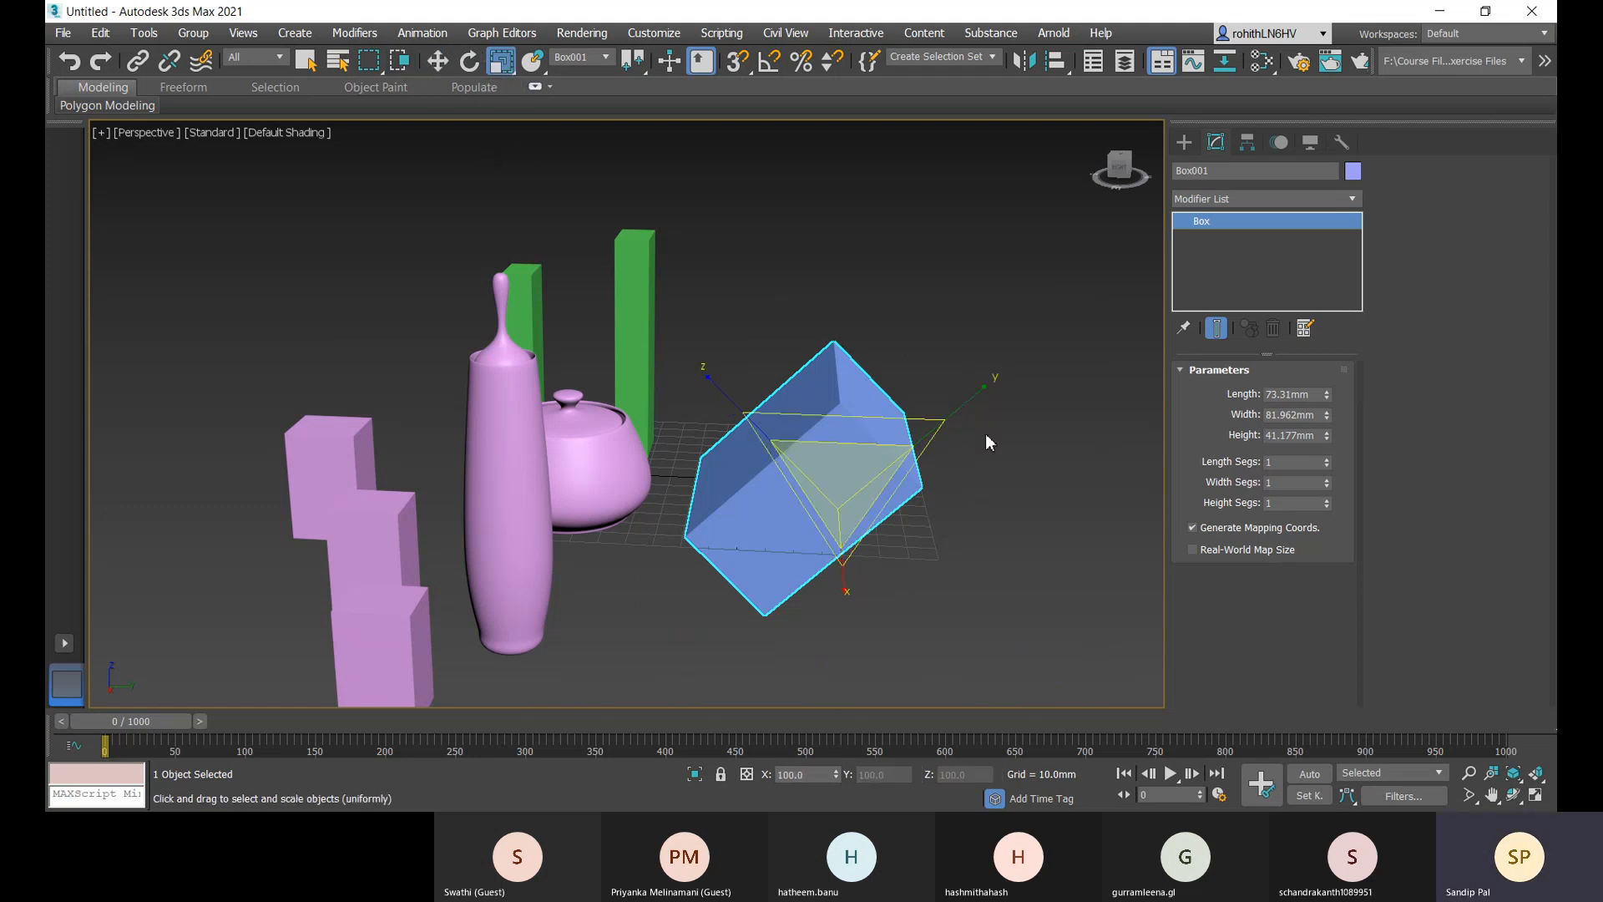
mouse_move(986, 382)
mouse_down()
mouse_move(1056, 308)
mouse_move(918, 442)
mouse_move(1031, 341)
mouse_move(952, 414)
mouse_move(971, 401)
mouse_up()
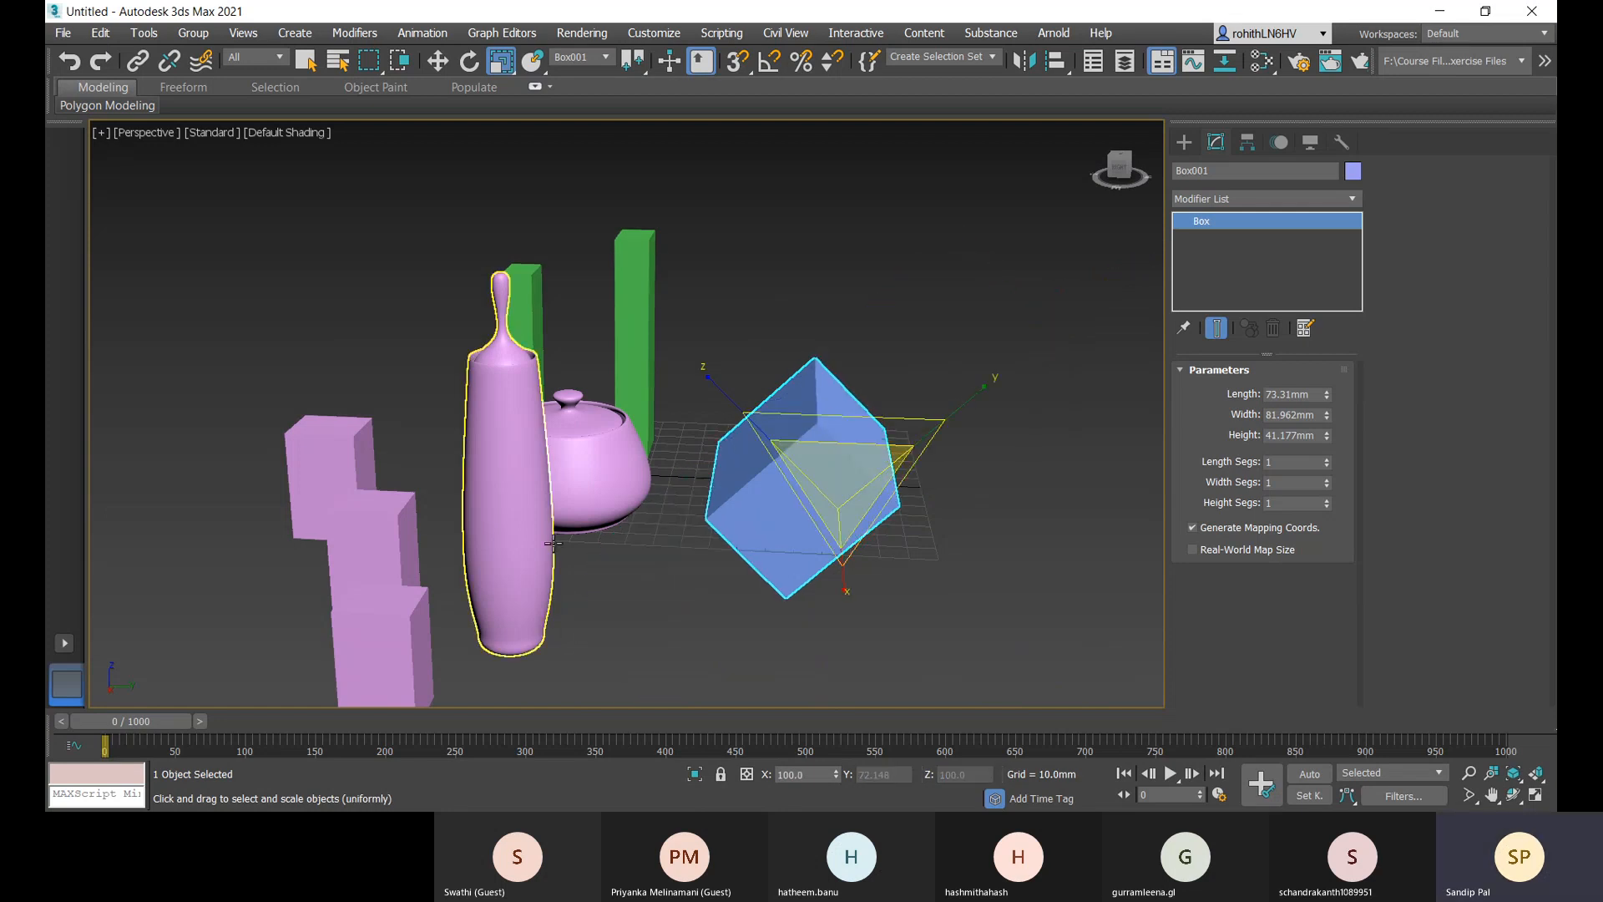
- Move the blue box along its own Y and Z axes to about world Y 46.1 mm, Z 7.4 mm
key(w)
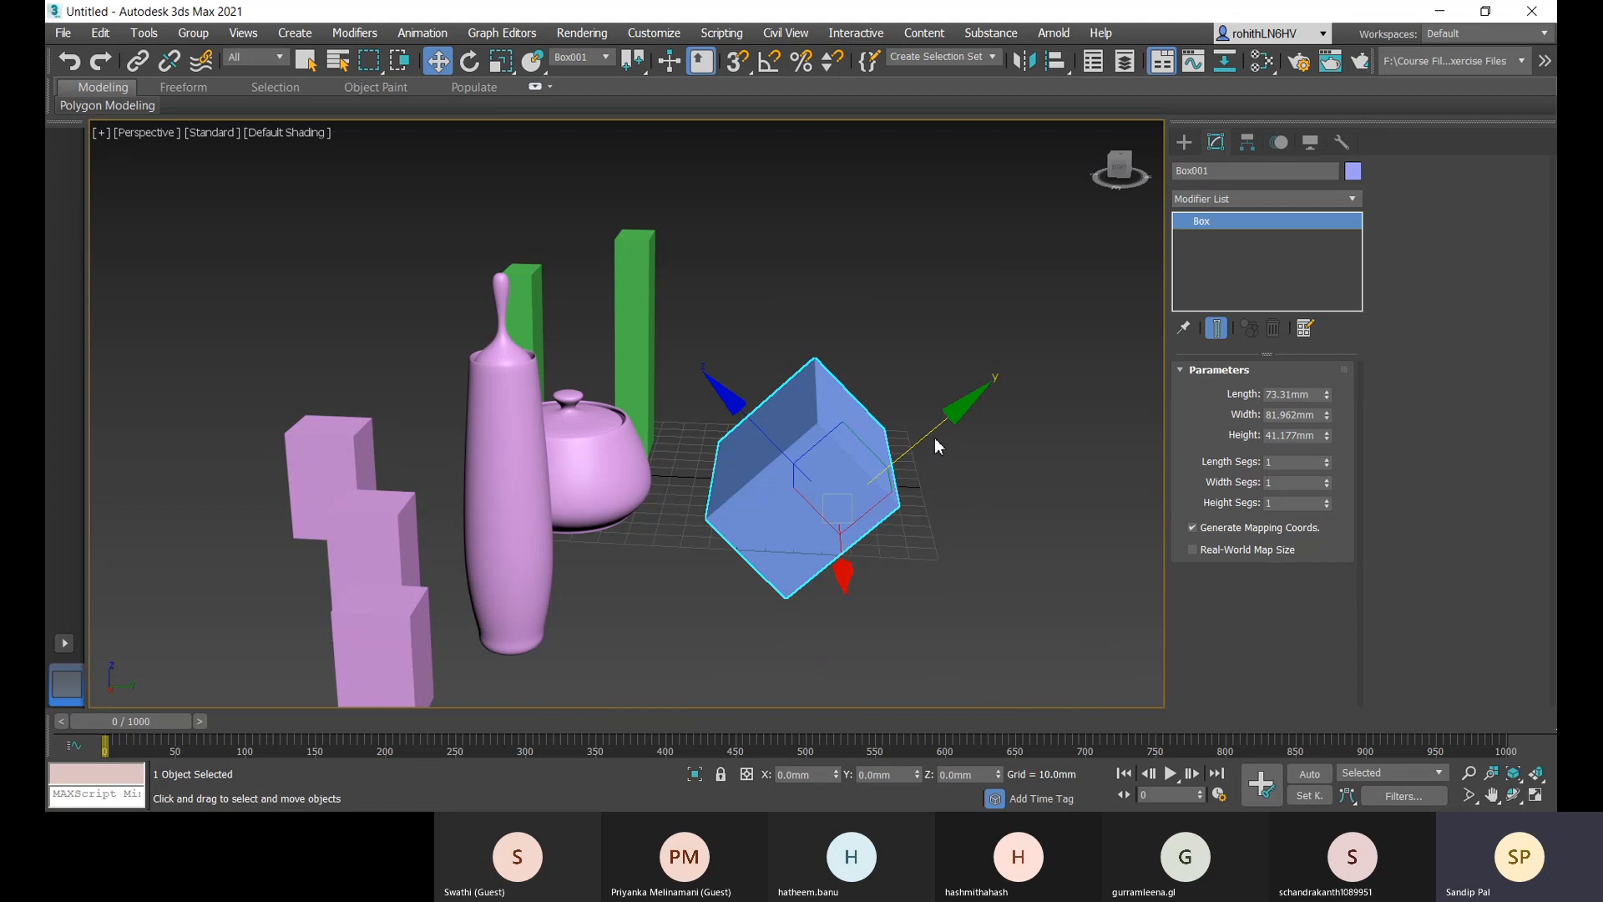
mouse_move(934, 438)
mouse_down()
mouse_move(996, 381)
mouse_move(956, 420)
mouse_up()
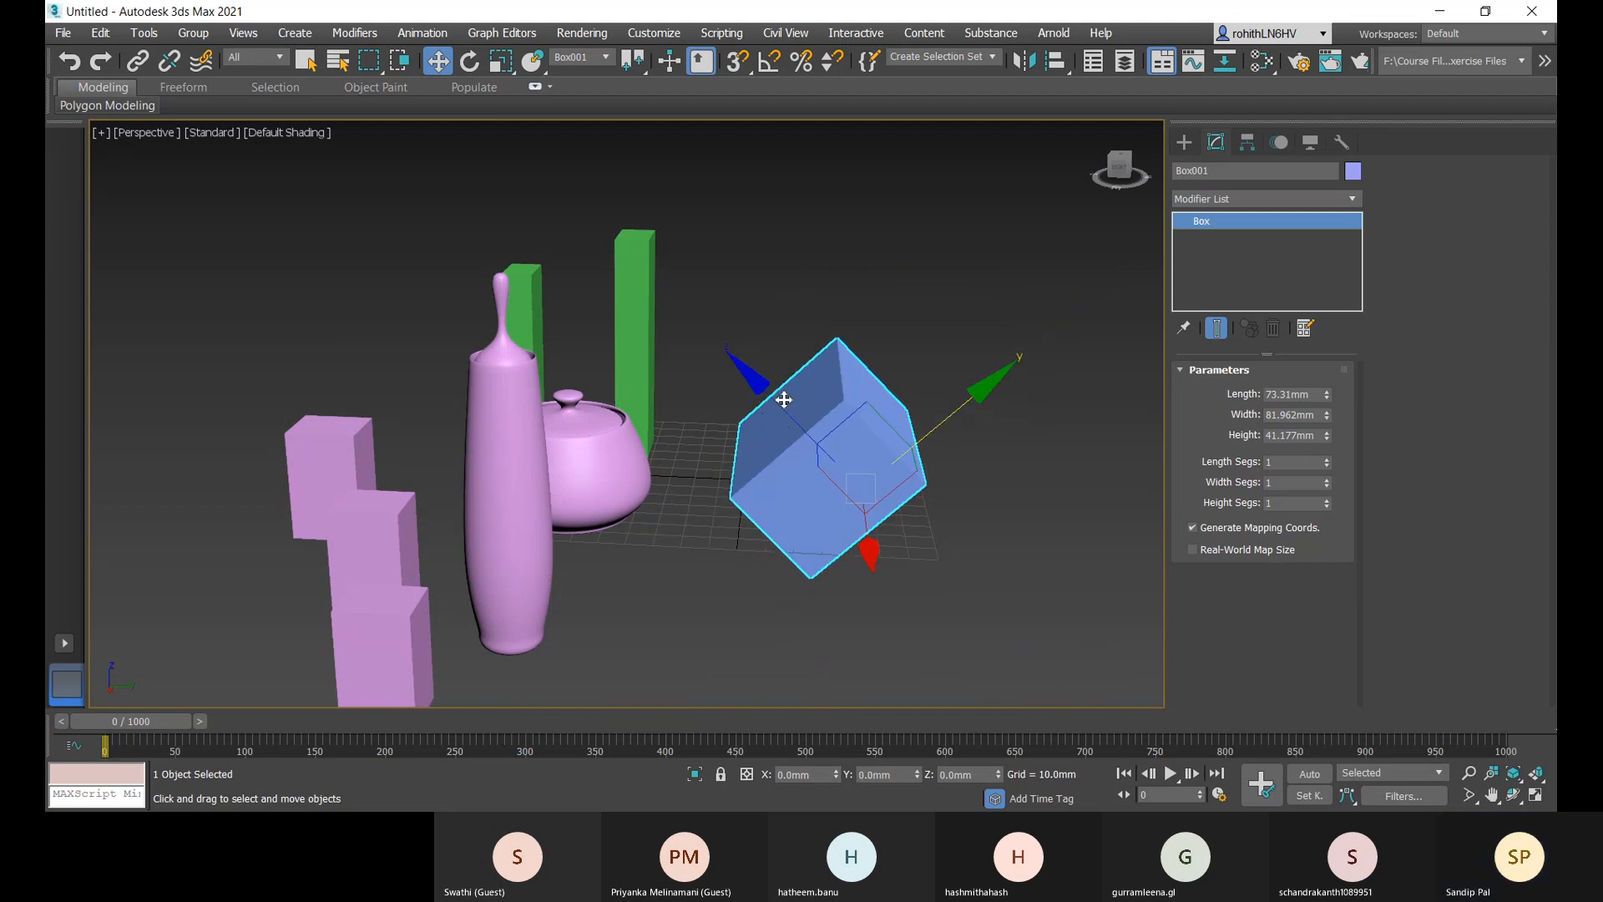
mouse_move(776, 404)
mouse_down()
mouse_move(762, 372)
mouse_move(797, 397)
mouse_up()
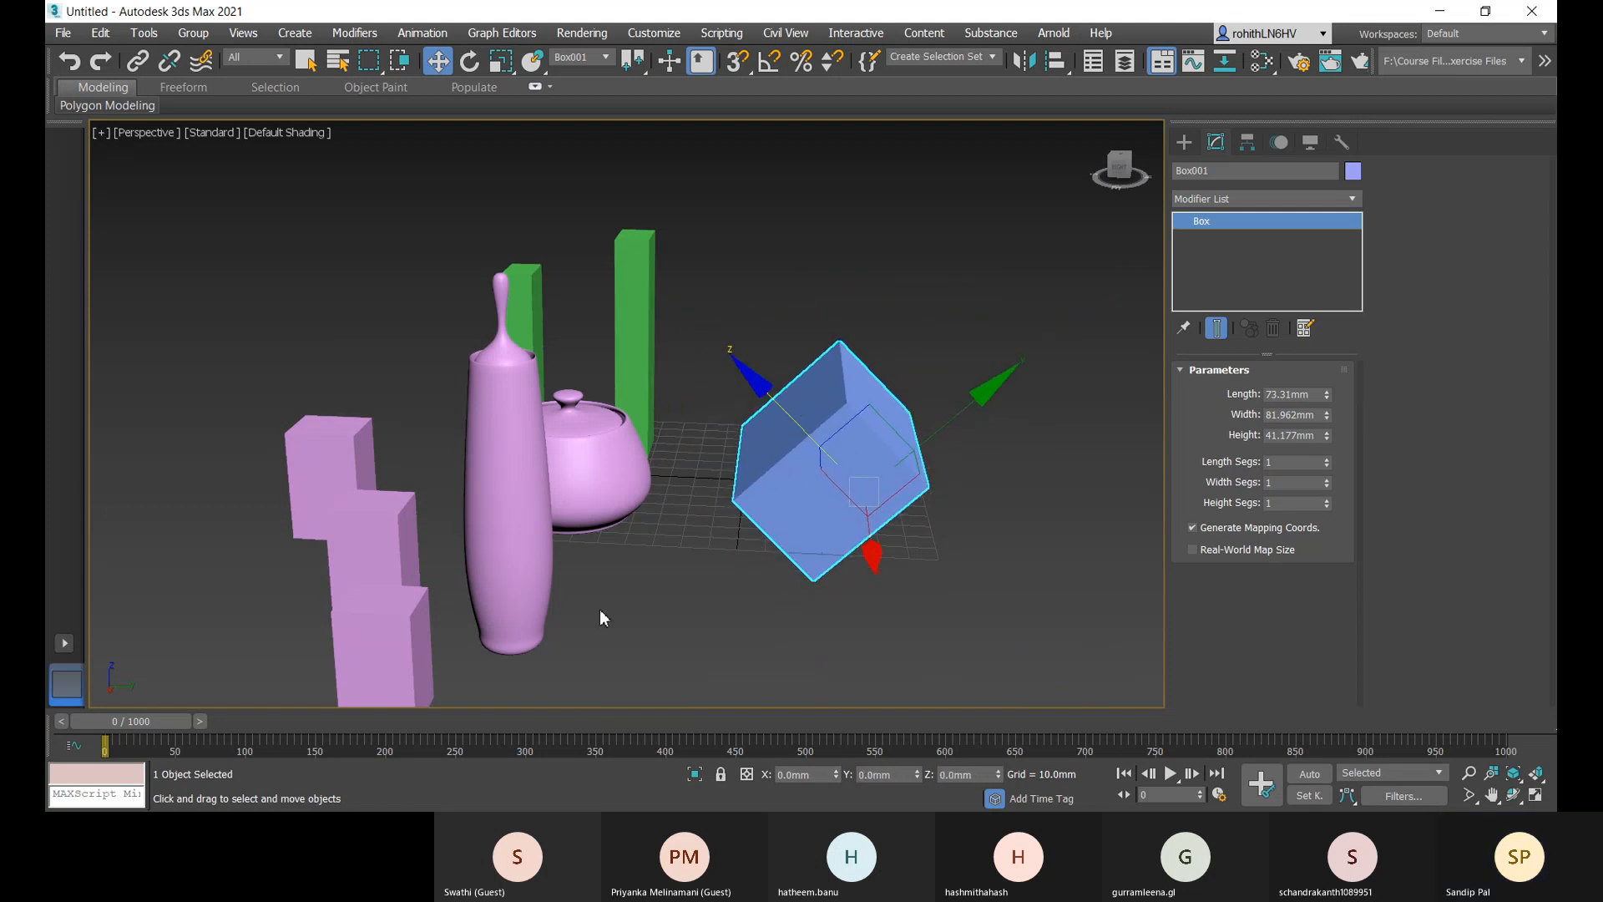
- Change the blue box's reference coordinate system to Parent
click(593, 60)
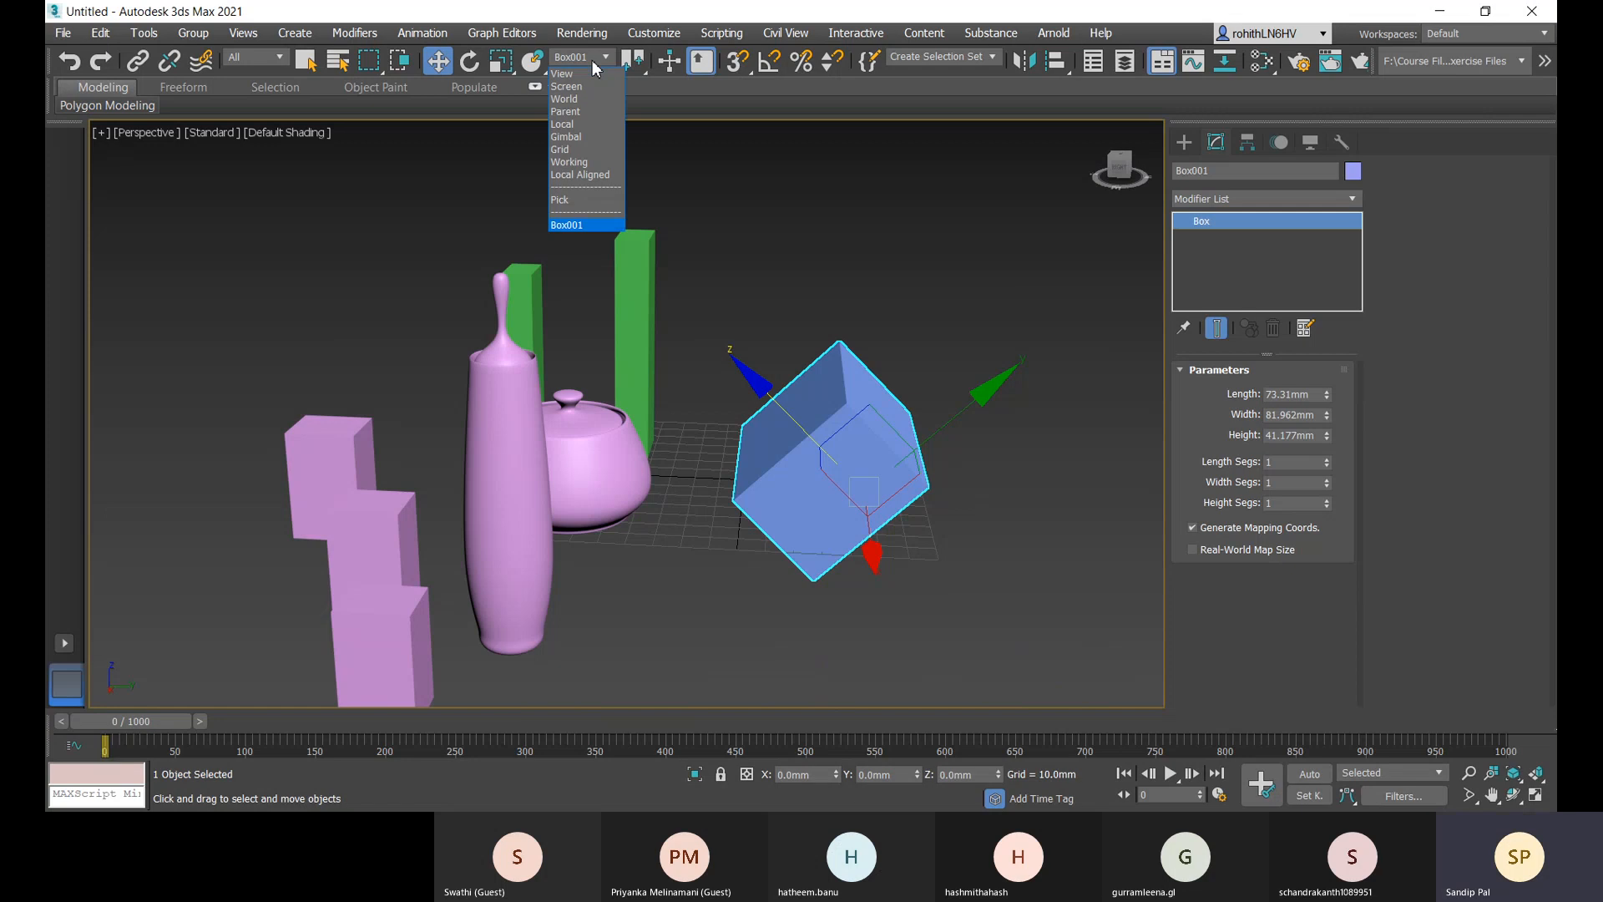
click(574, 112)
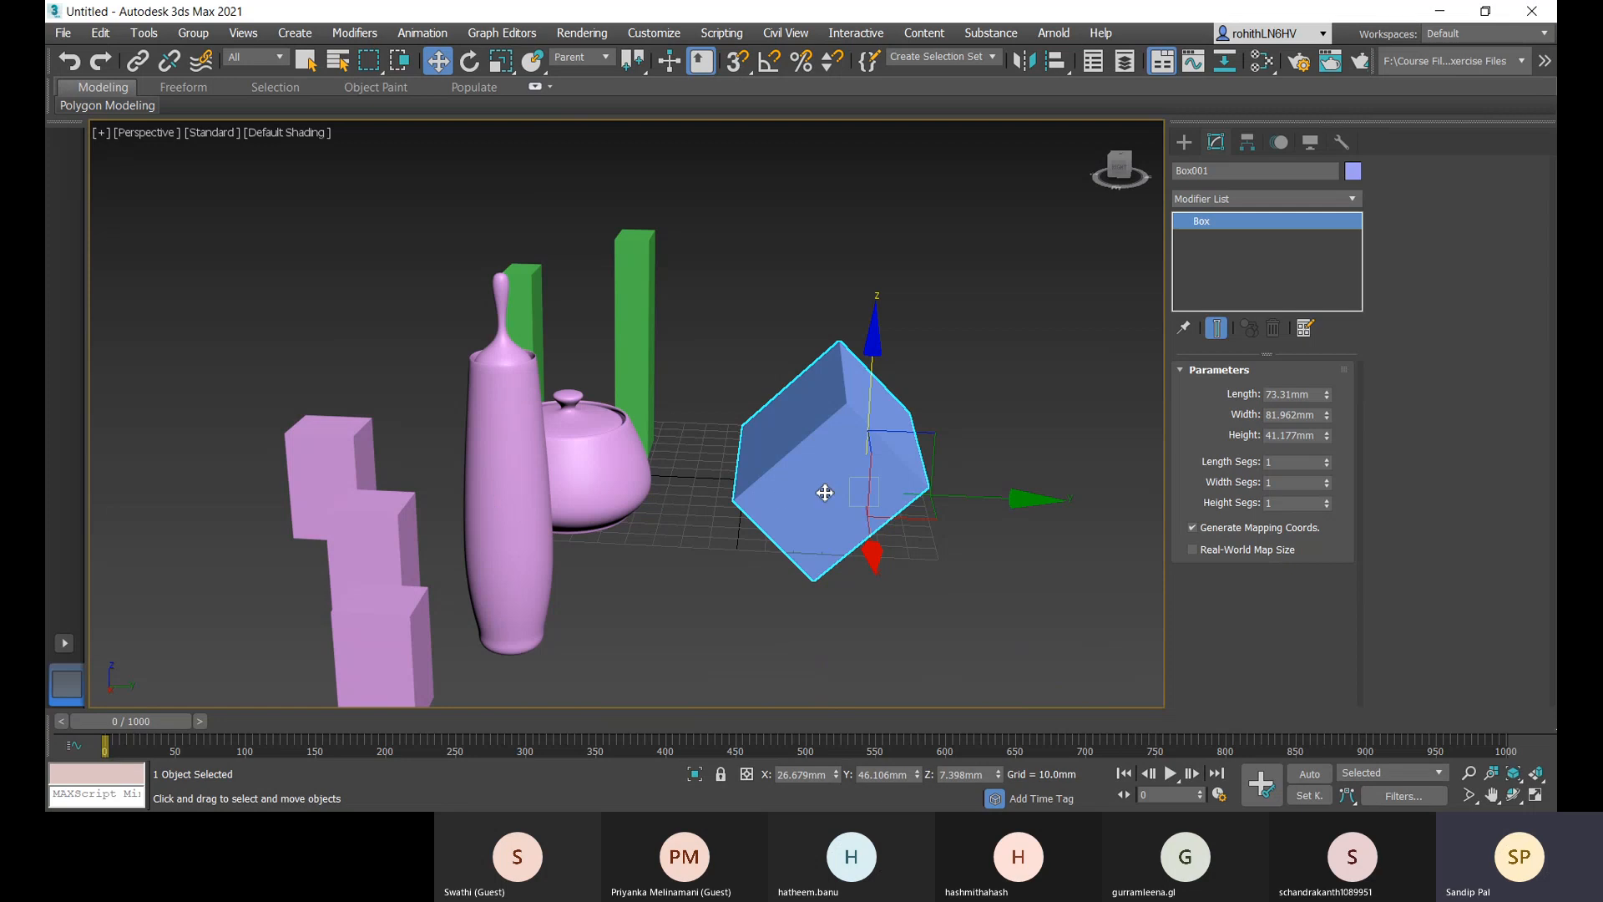
middle_drag(794, 501, 815, 493)
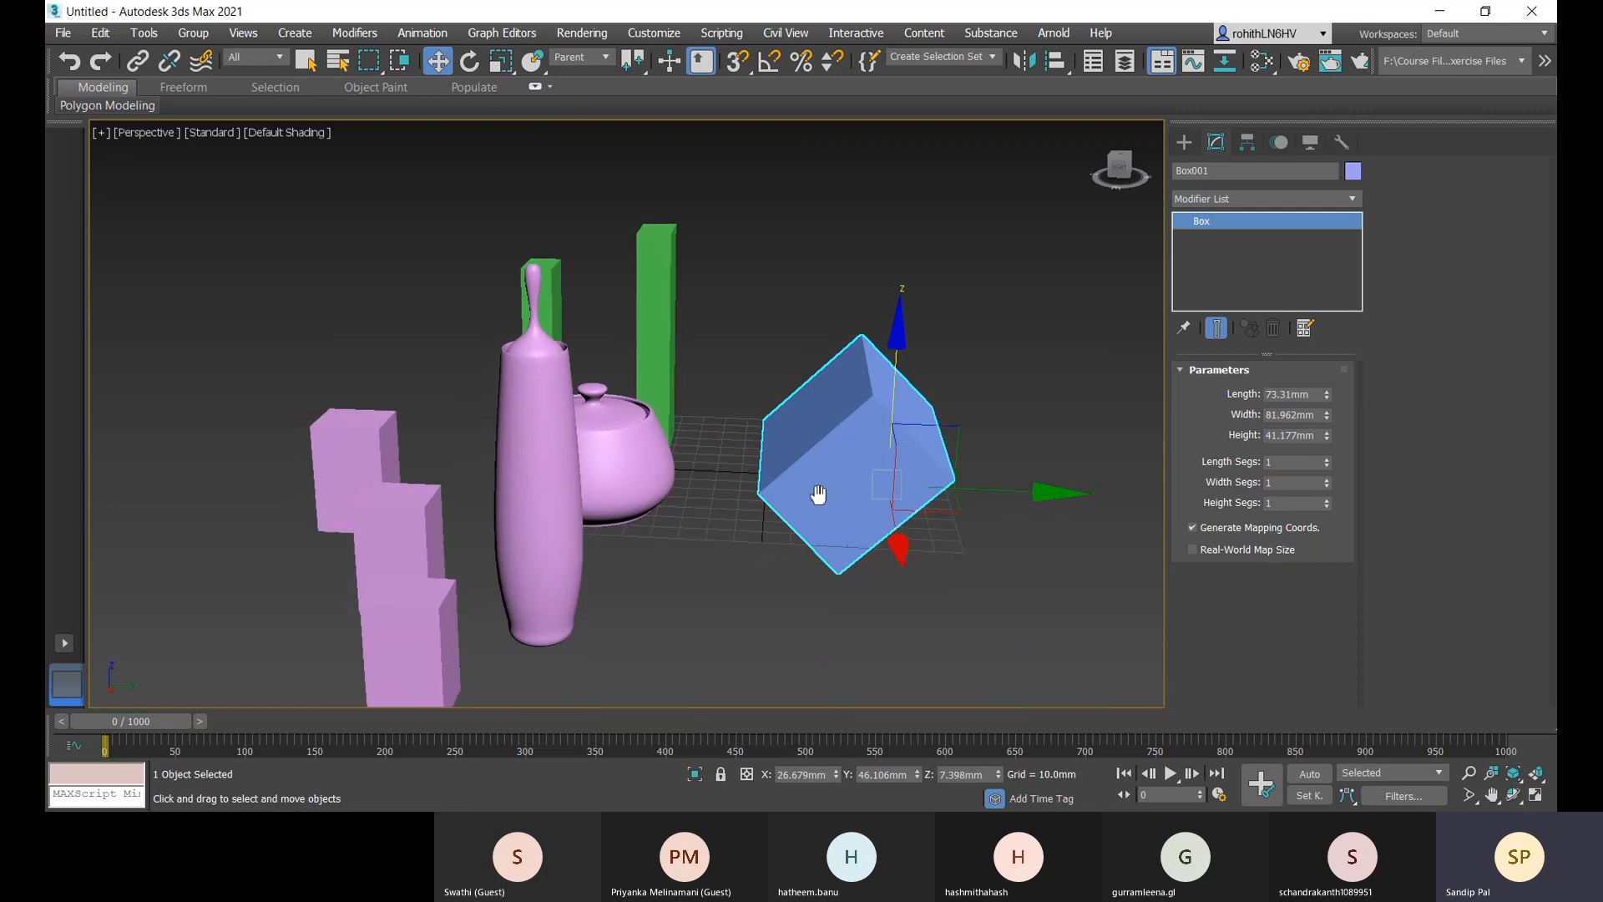
- Examine the move axes of the teapot and a tall green box under the Parent coordinate system, and clear the selection
click(651, 489)
middle_drag(866, 529, 878, 517)
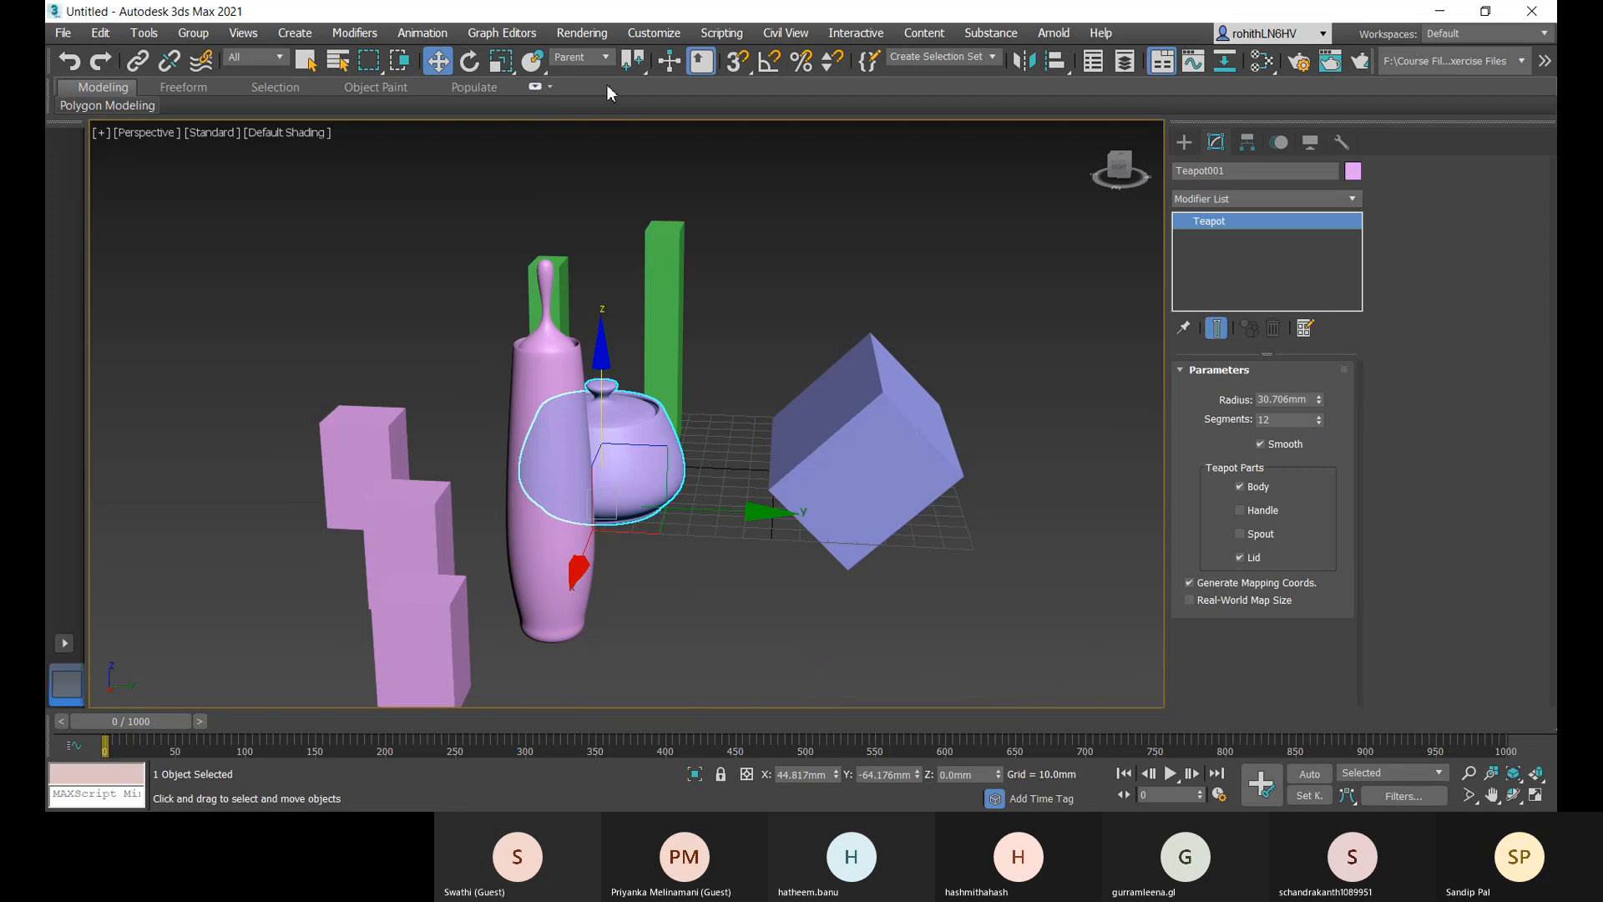
click(606, 57)
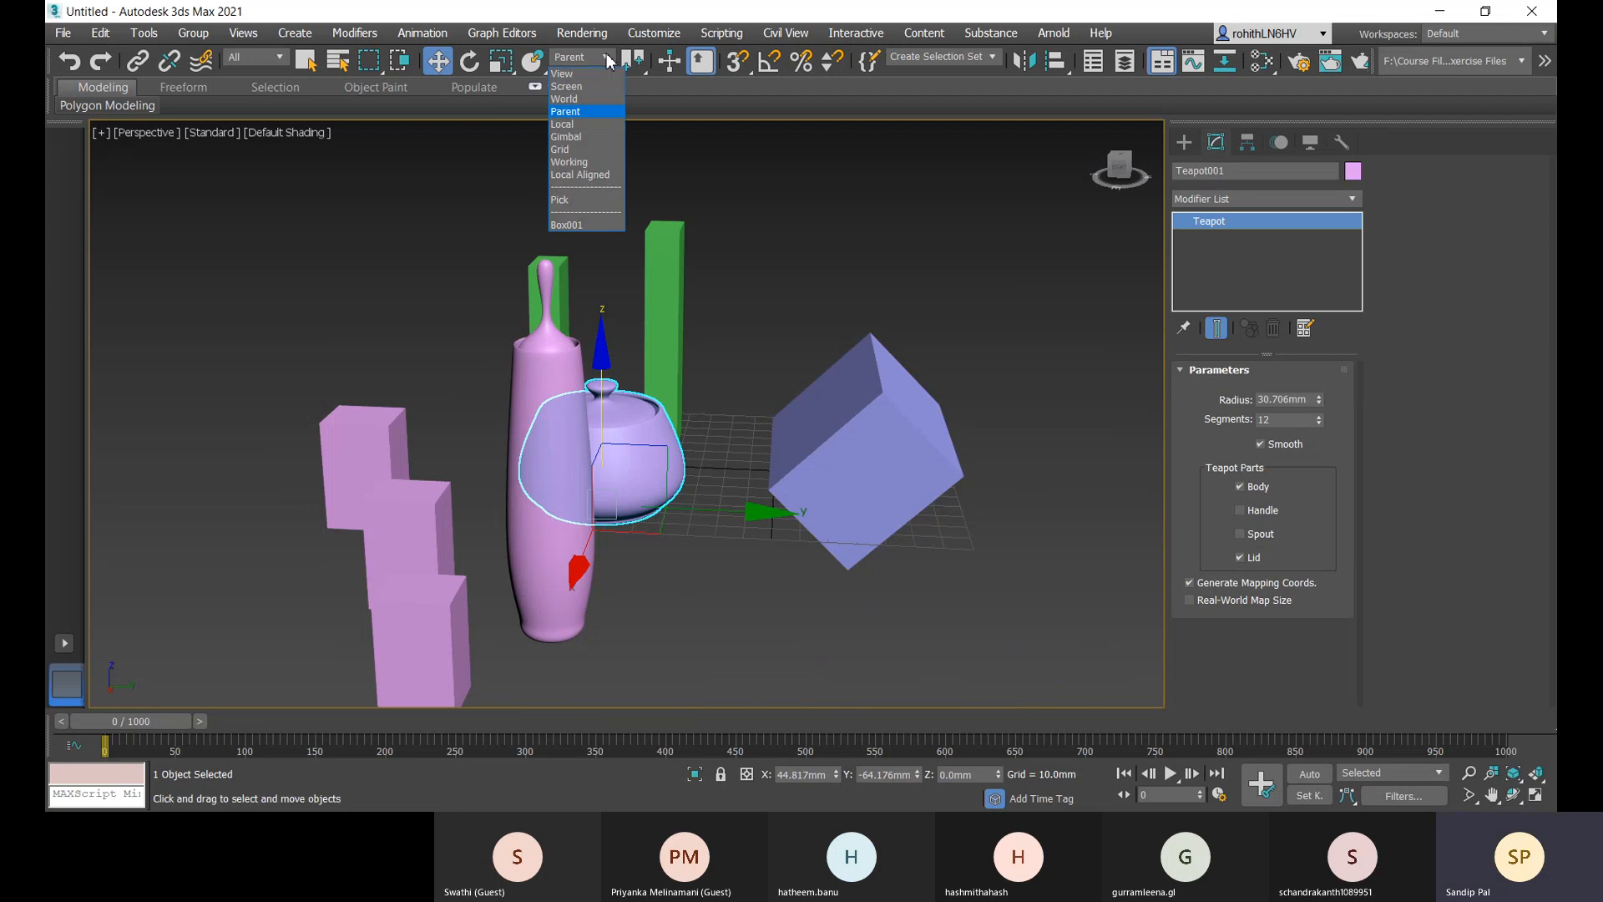
click(583, 113)
middle_drag(852, 469, 869, 451)
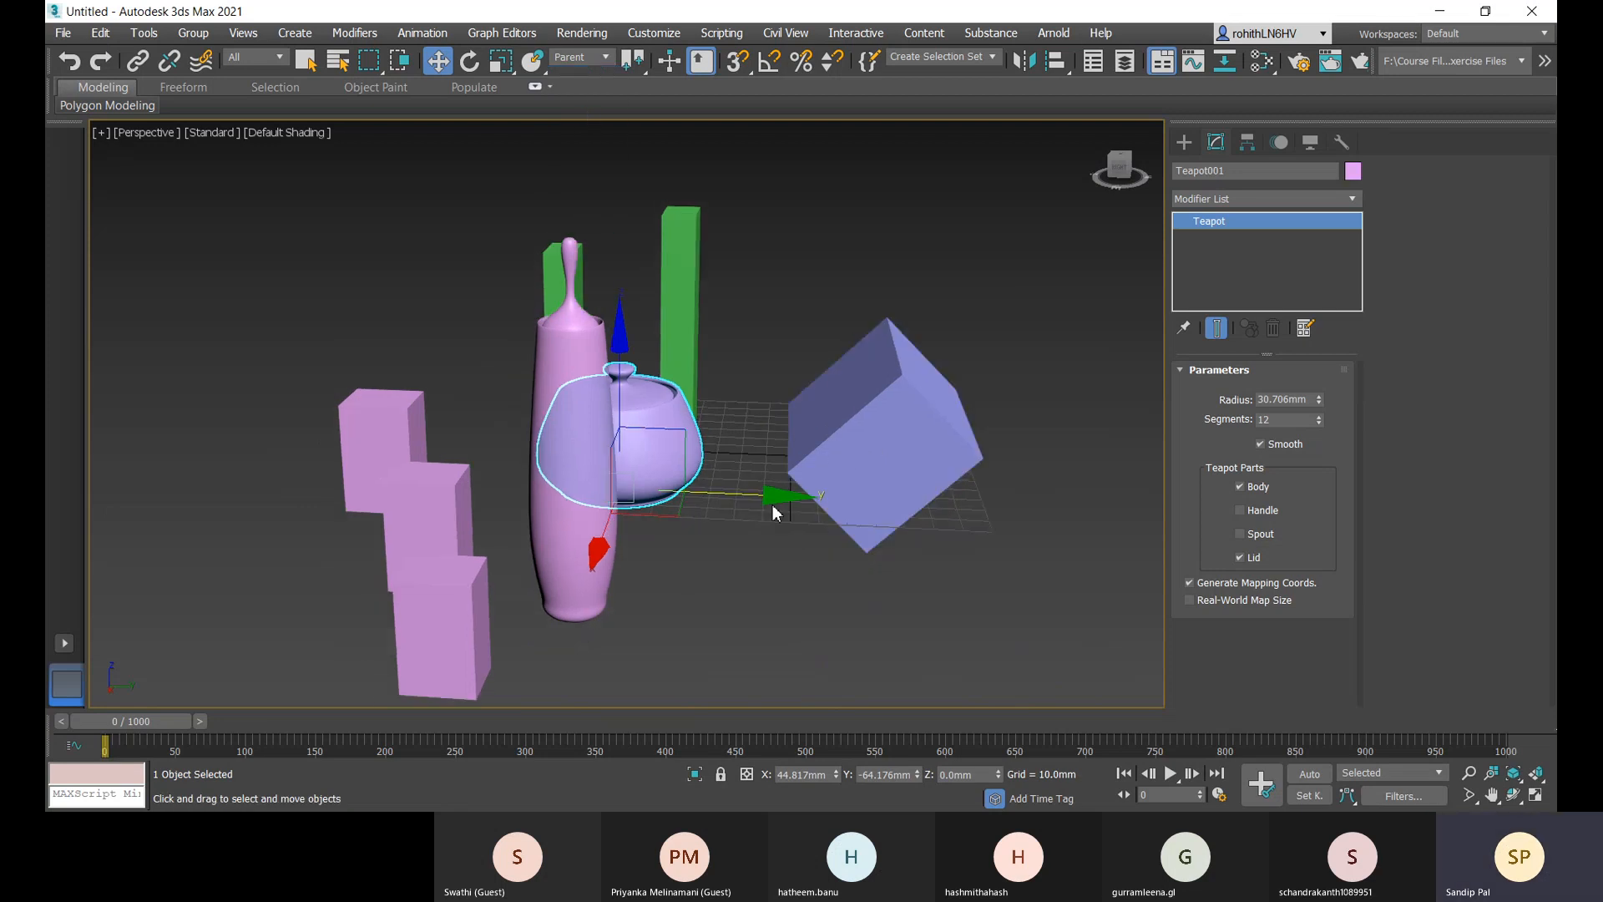
alt+middle_drag(749, 405, 853, 428)
middle_drag(486, 335, 522, 318)
click(521, 319)
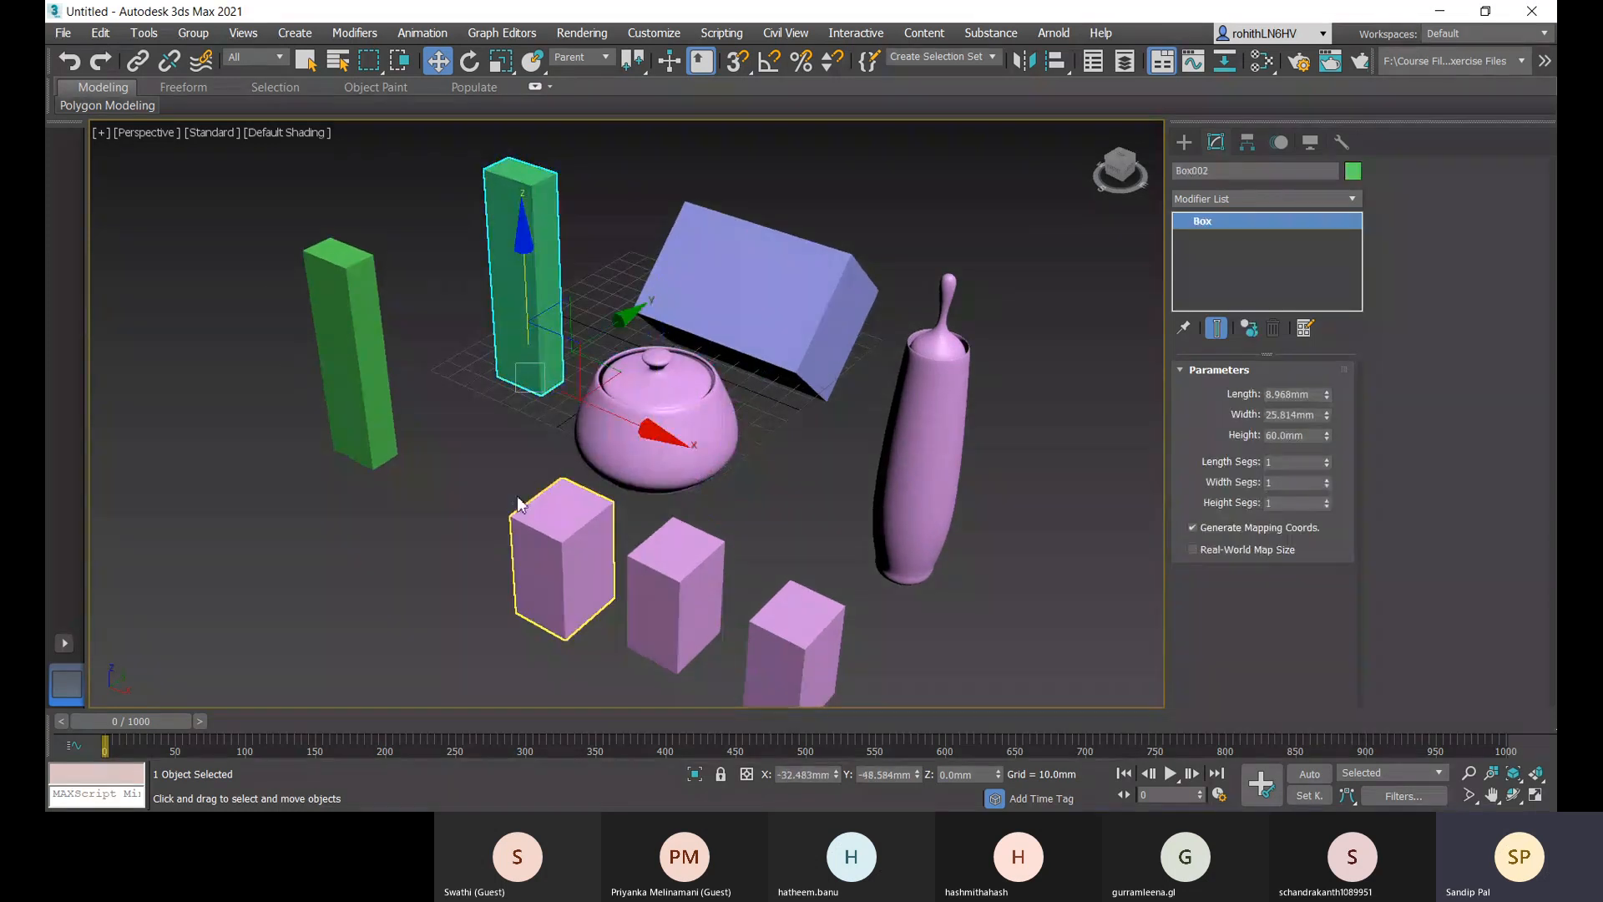
middle_drag(484, 473, 519, 452)
click(519, 452)
middle_drag(575, 368, 598, 437)
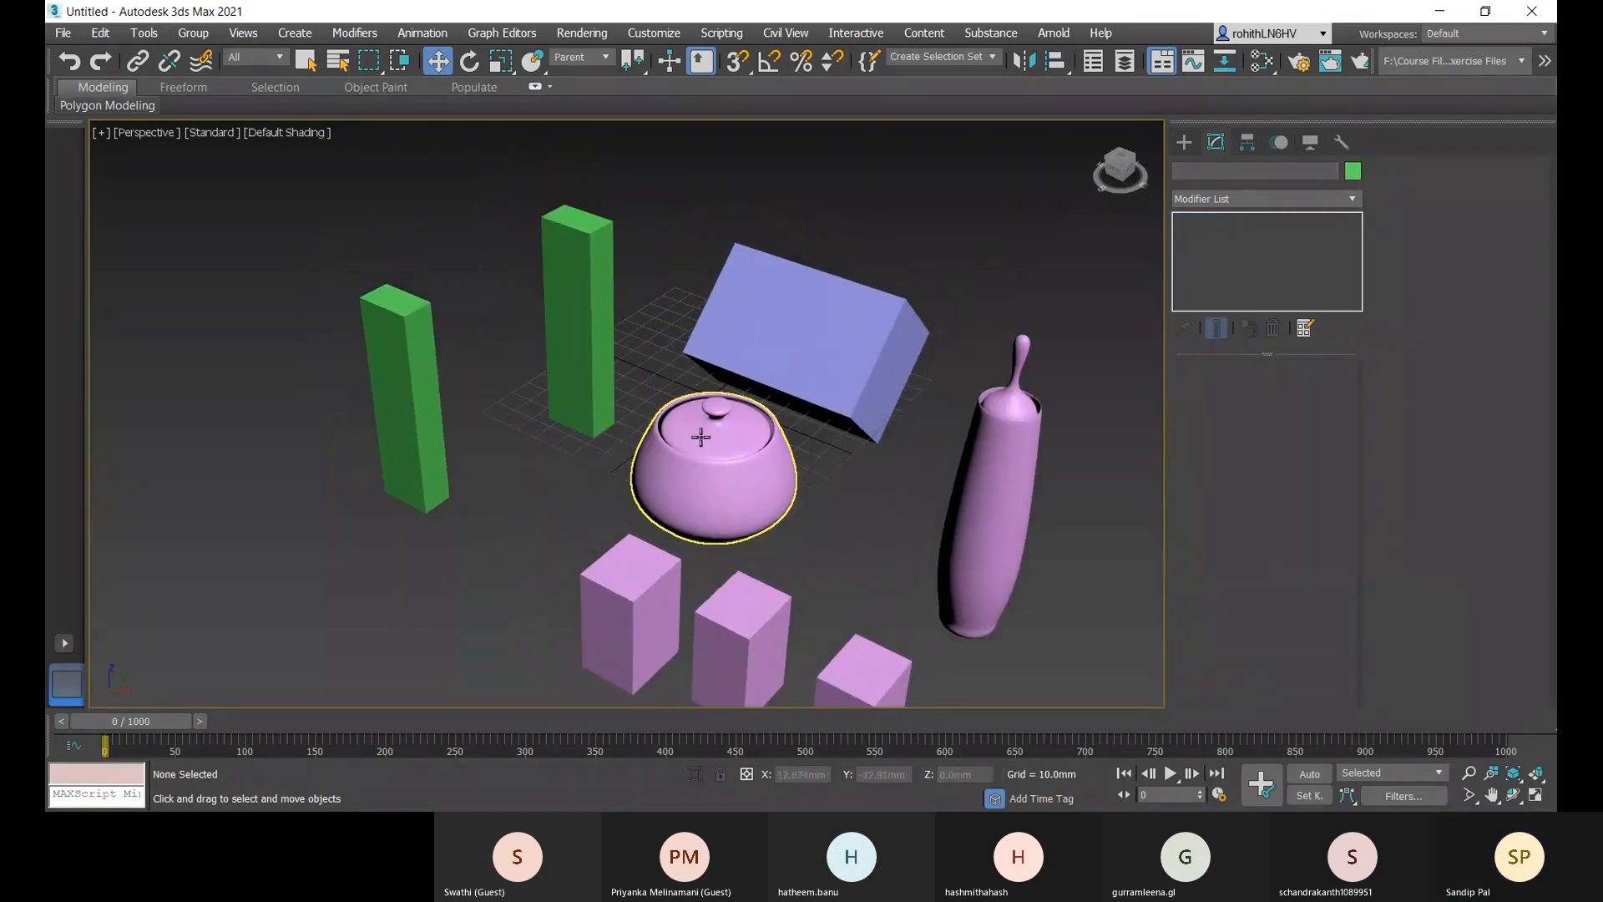
- Create a tall box about 24 mm long, 26 mm wide and 94 mm high on the empty ground beside the blue box
alt+middle_drag(703, 437, 544, 458)
click(1183, 142)
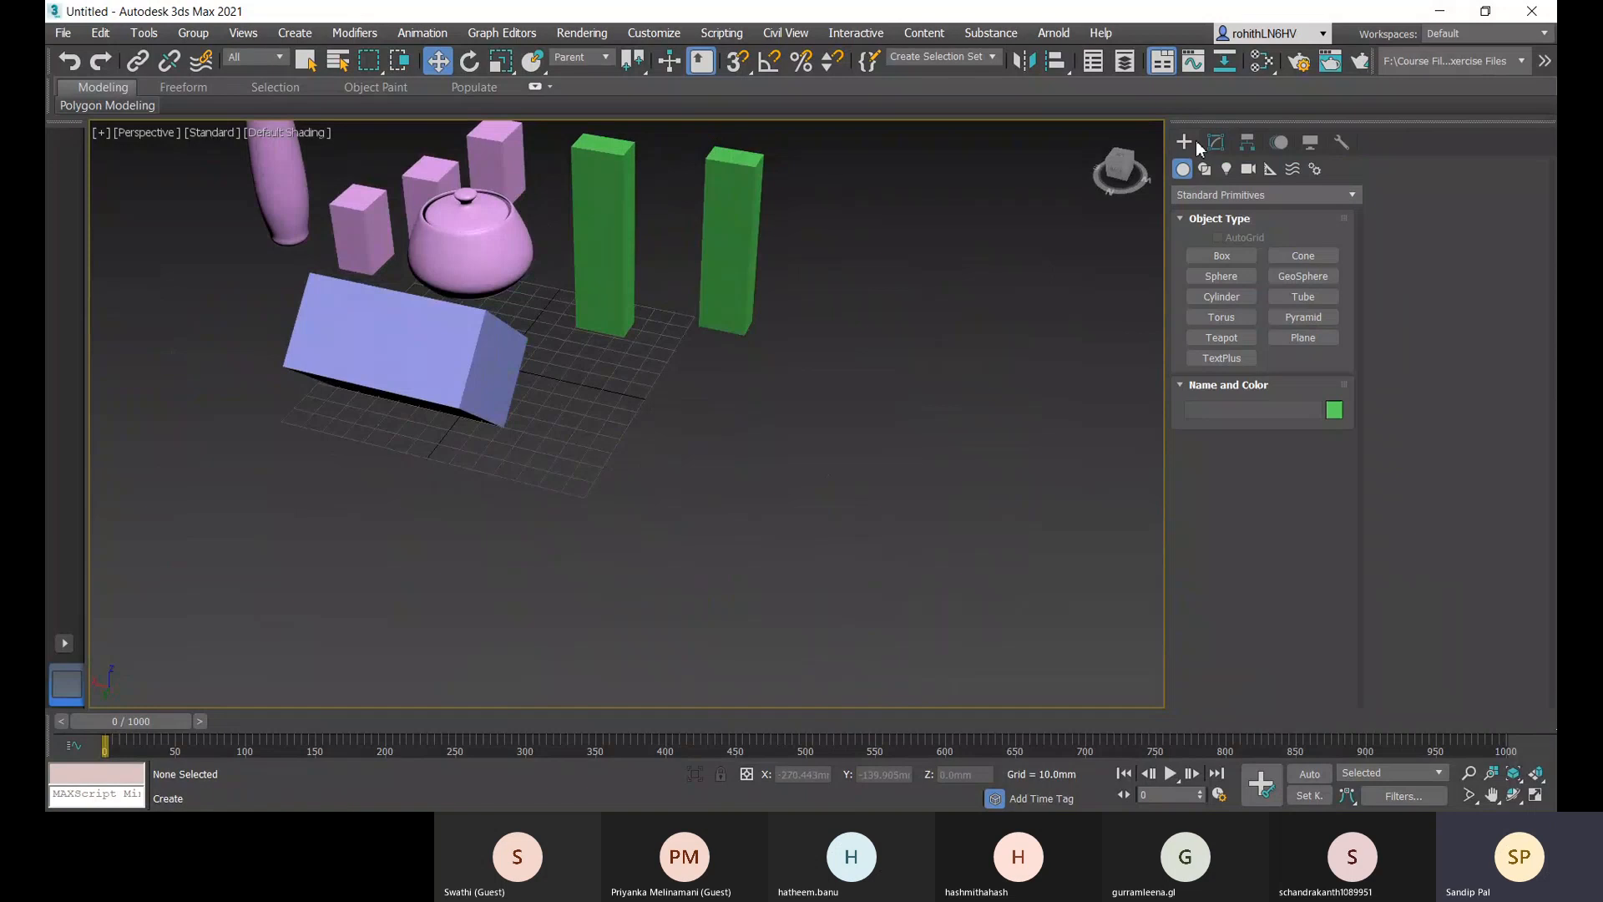
click(1222, 256)
drag(597, 439, 631, 486)
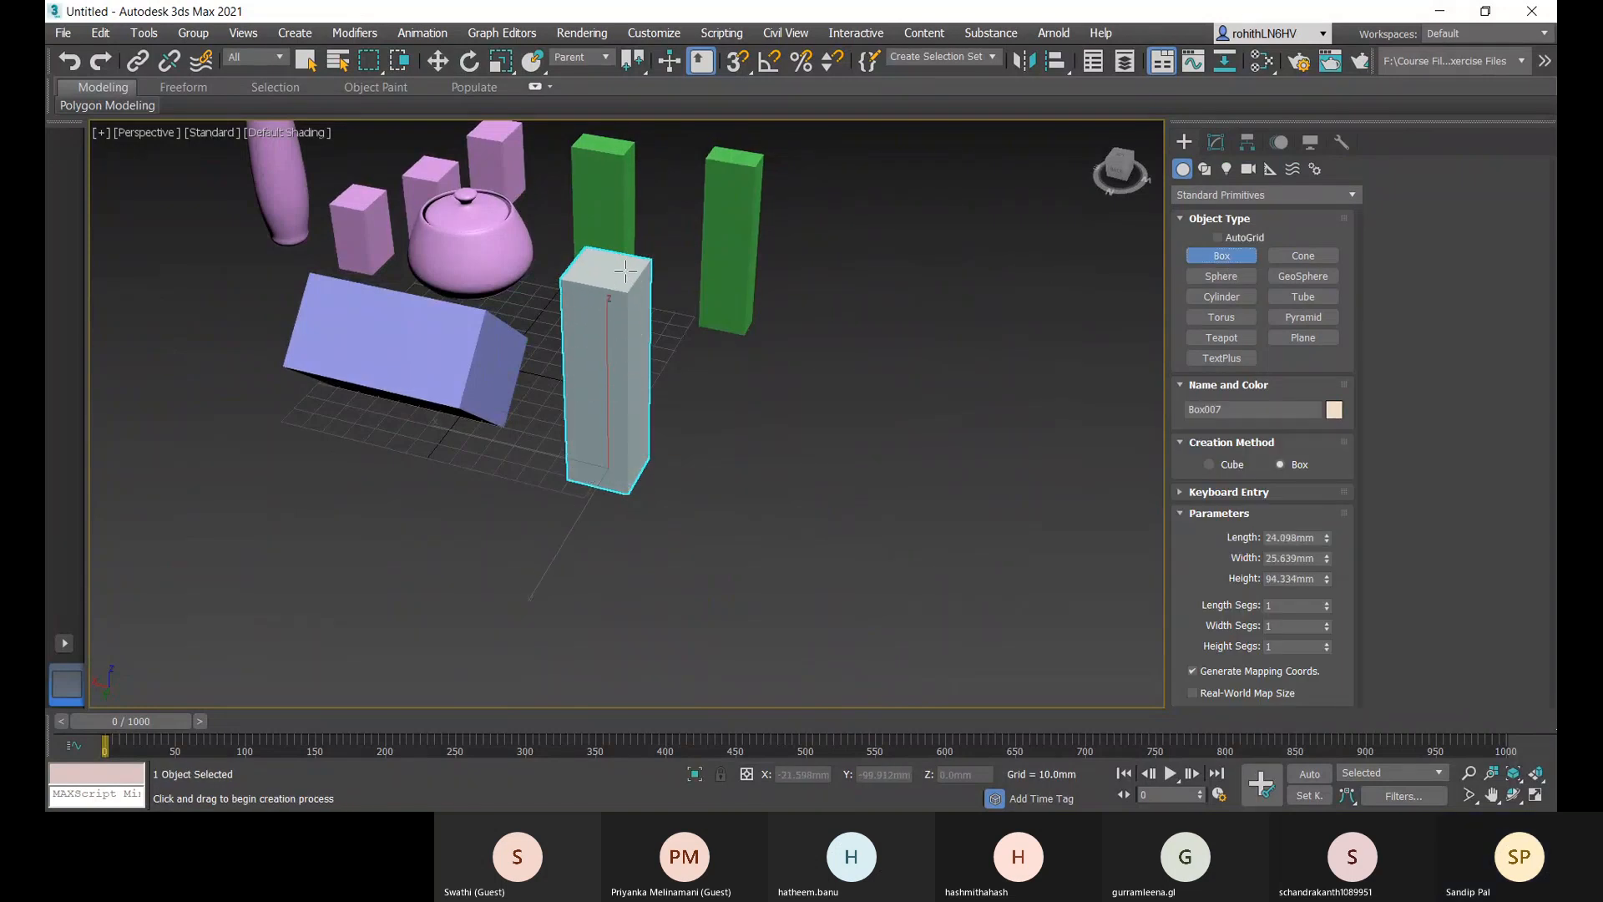
click(628, 284)
- Clone the new tall box as an instance along the X axis to about X -157.7 mm
key(w)
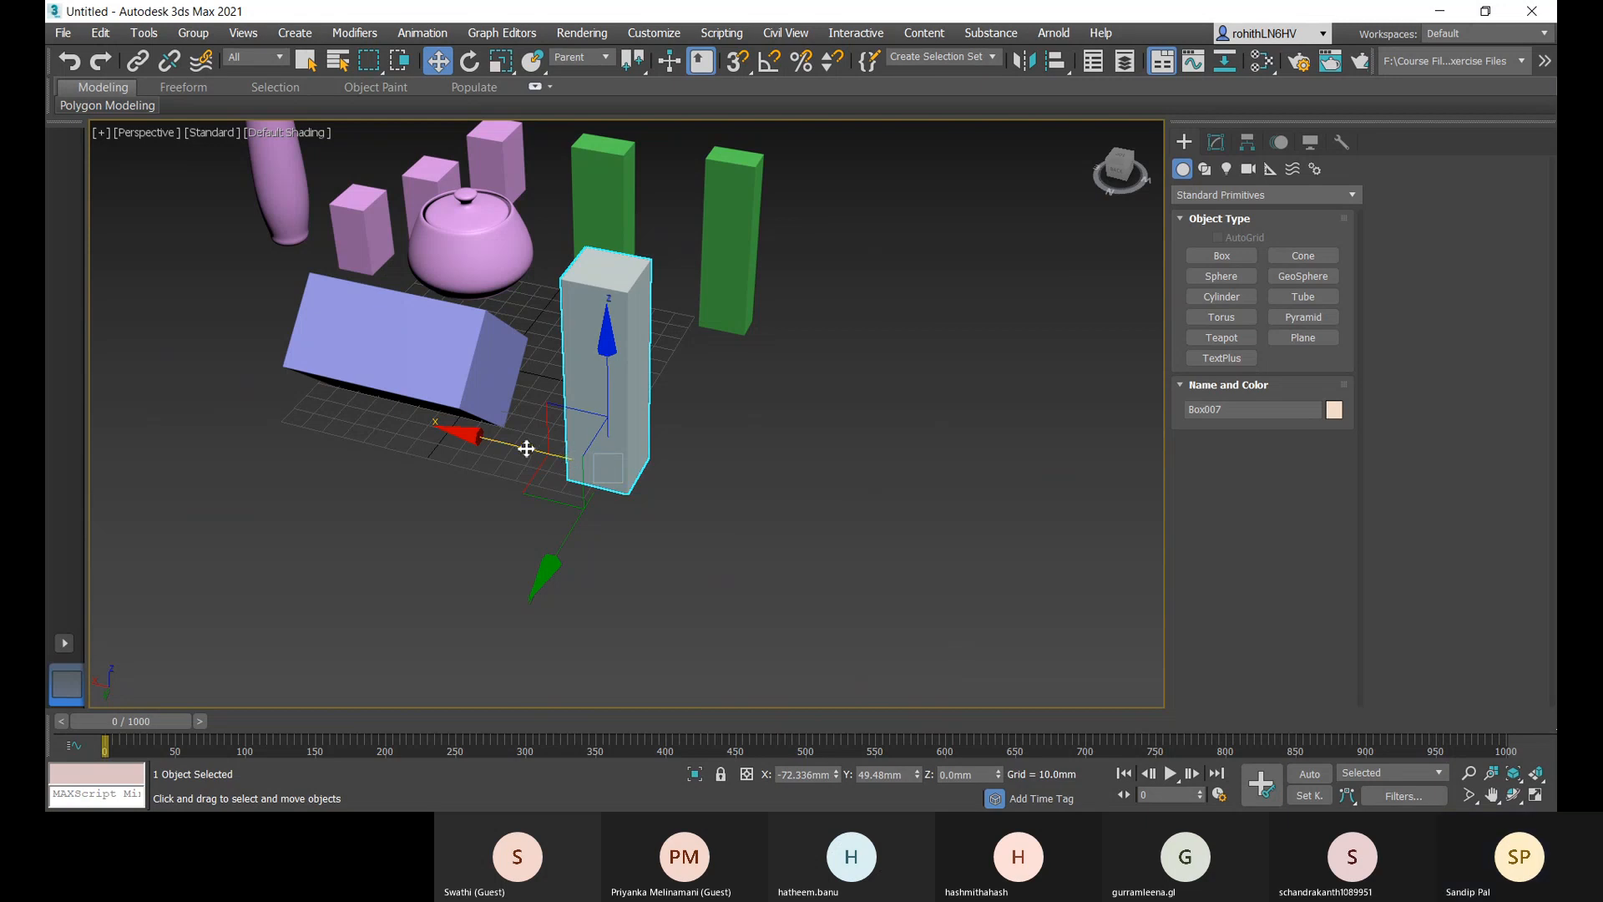
mouse_move(525, 451)
shift+mouse_down()
mouse_move(733, 504)
mouse_move(718, 505)
shift+mouse_up()
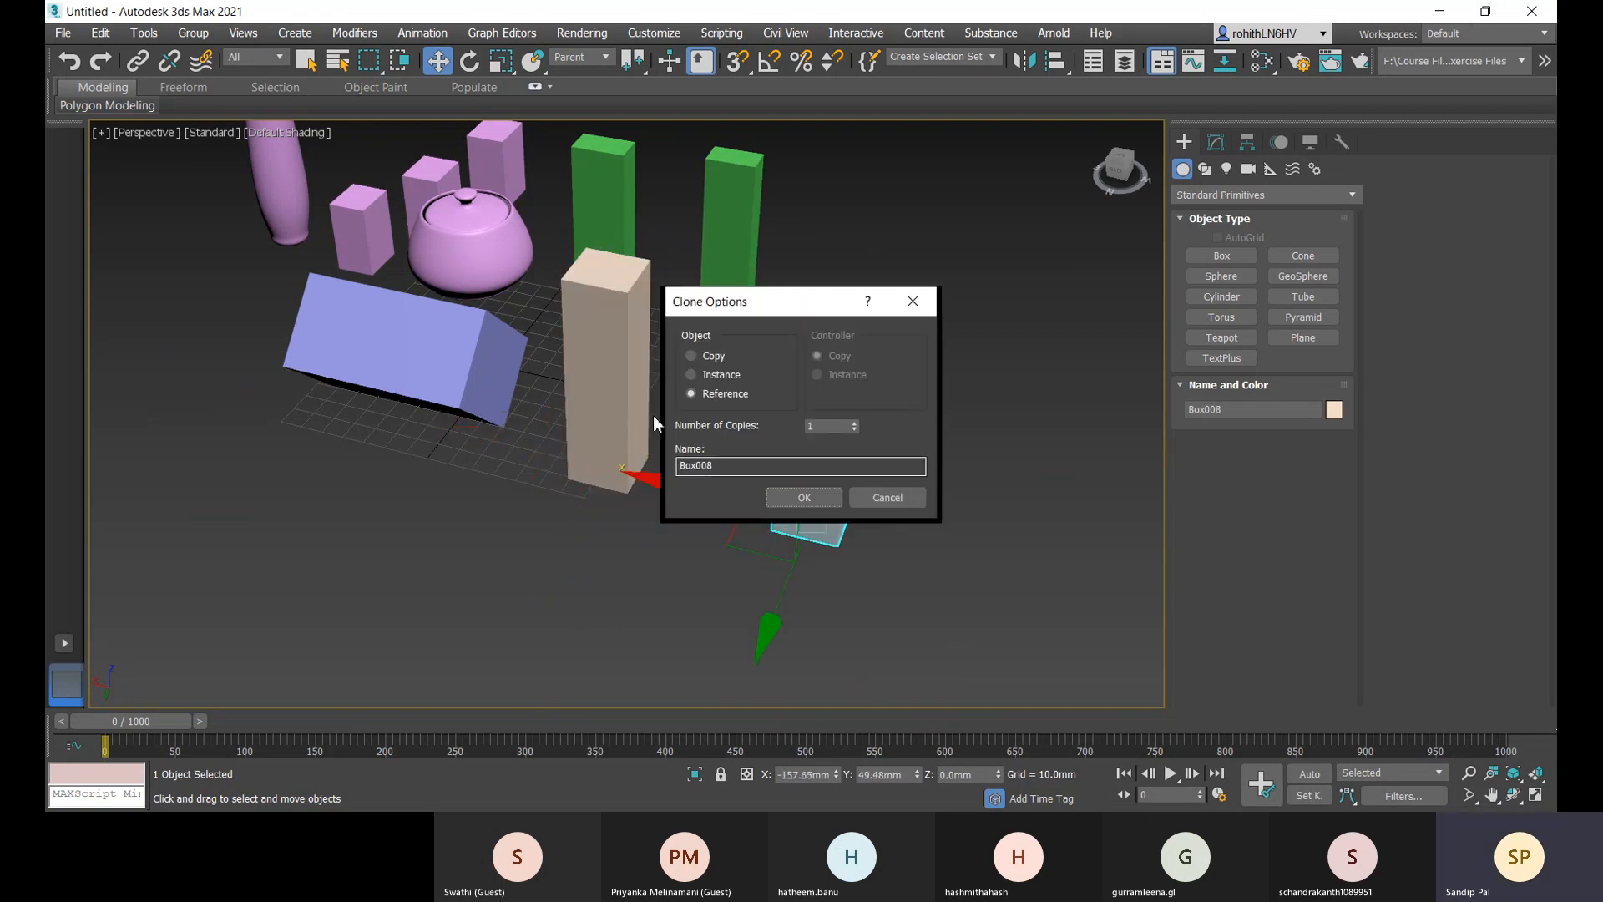
click(691, 374)
click(800, 498)
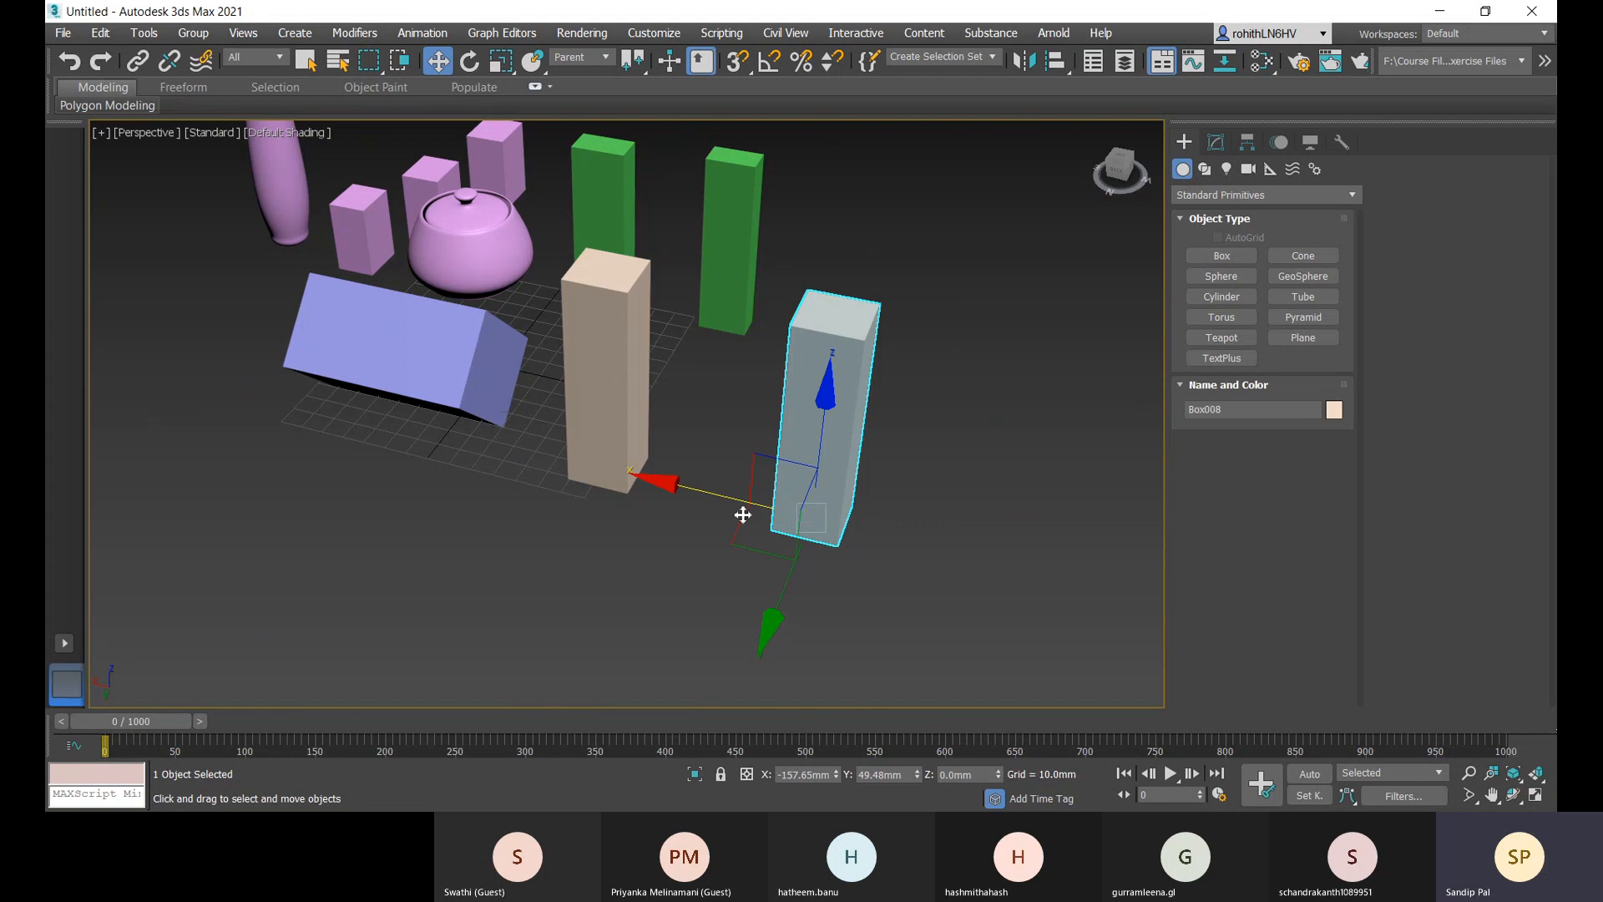
- Tilt the cloned box about the X axis and raise it to about Z 30.3 mm
key(e)
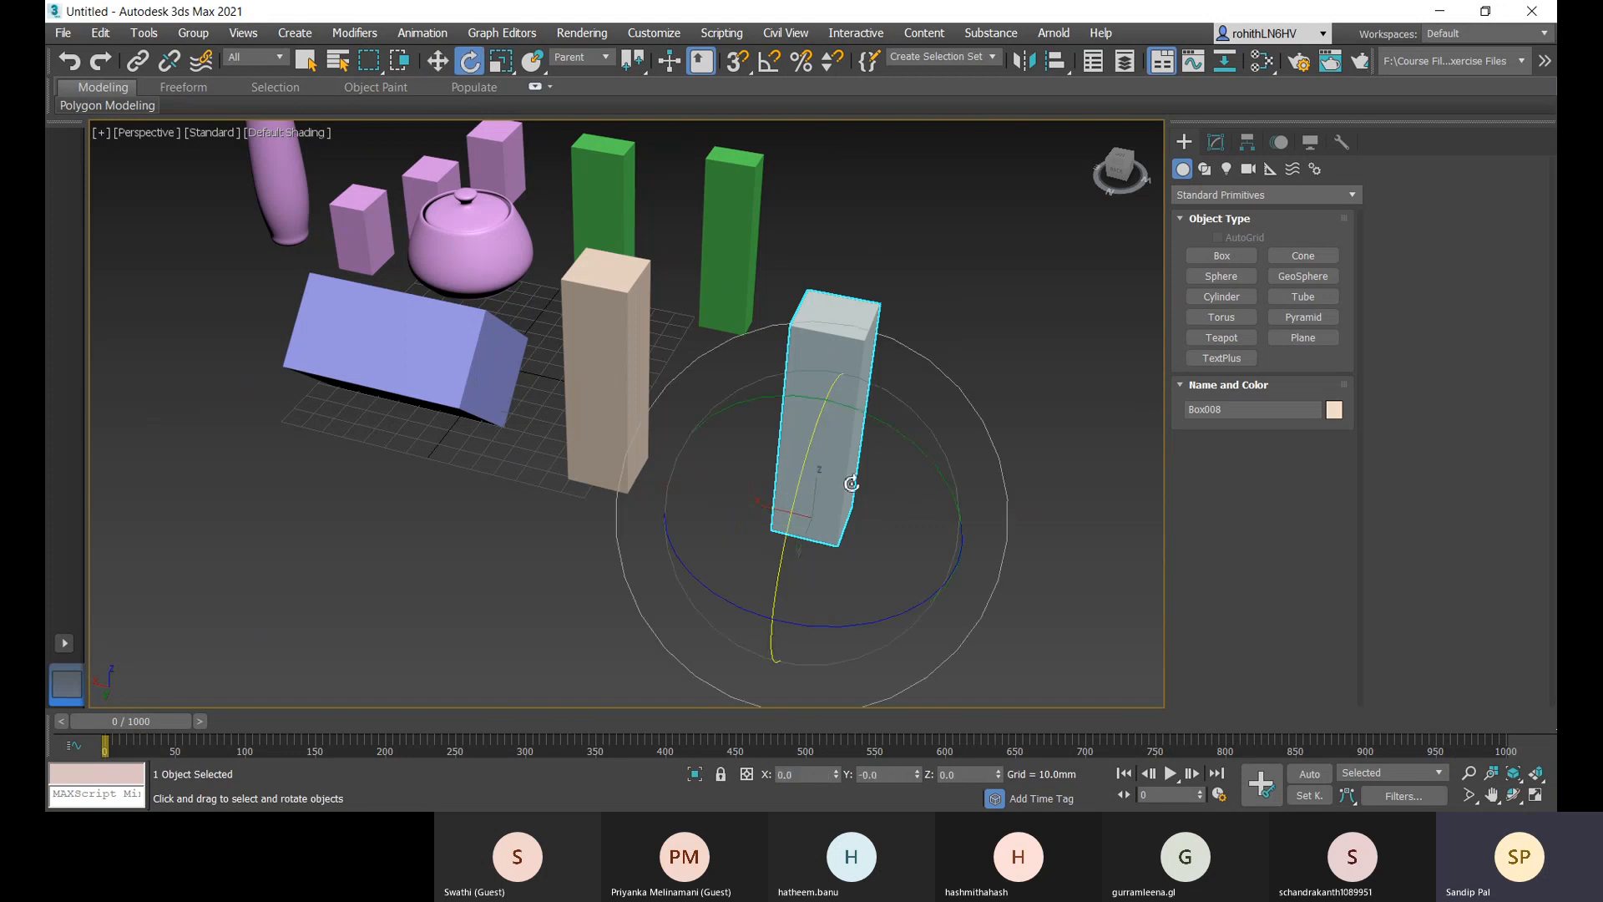
drag(809, 454, 840, 360)
key(w)
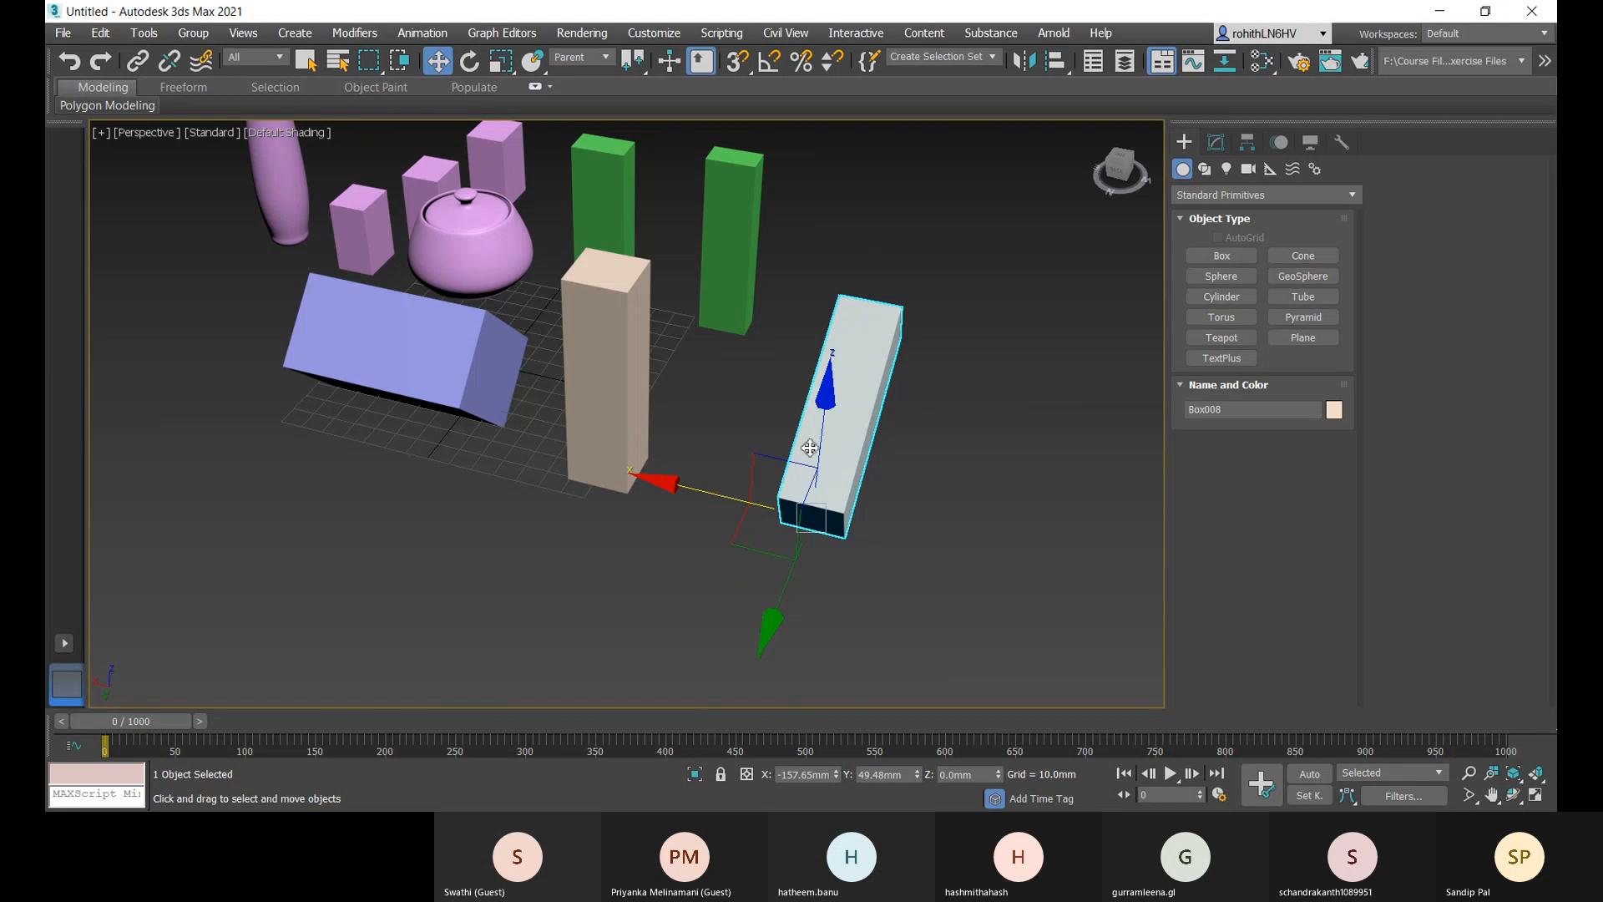
drag(821, 437, 827, 376)
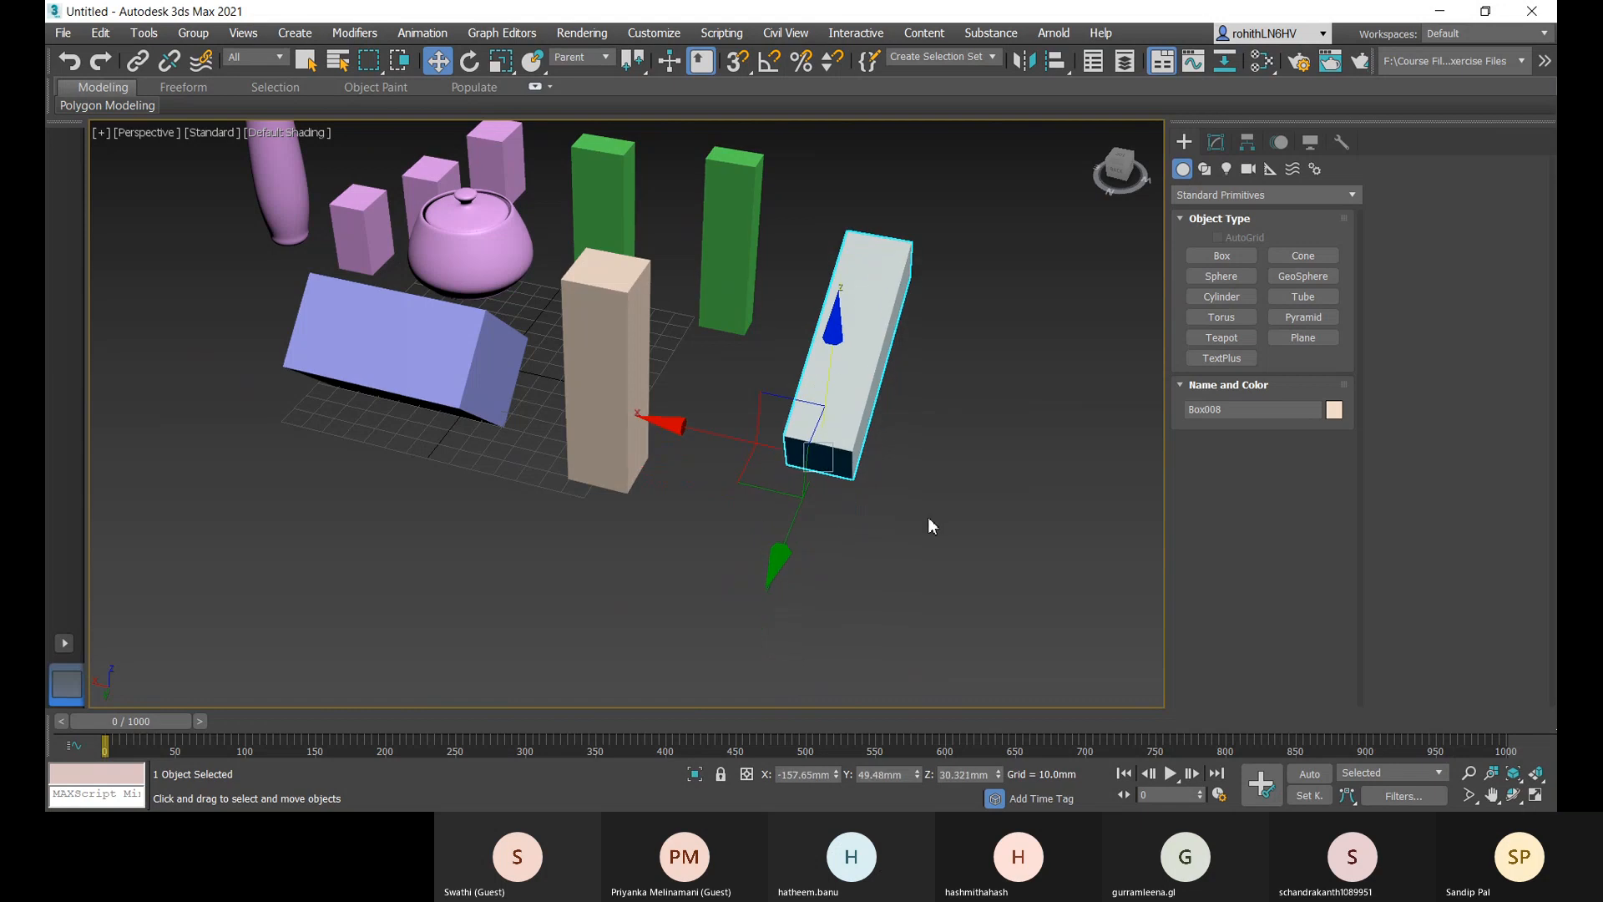
- Undo the cloned box's move and rotation as well as the cloning itself
alt+middle_drag(933, 507, 801, 553)
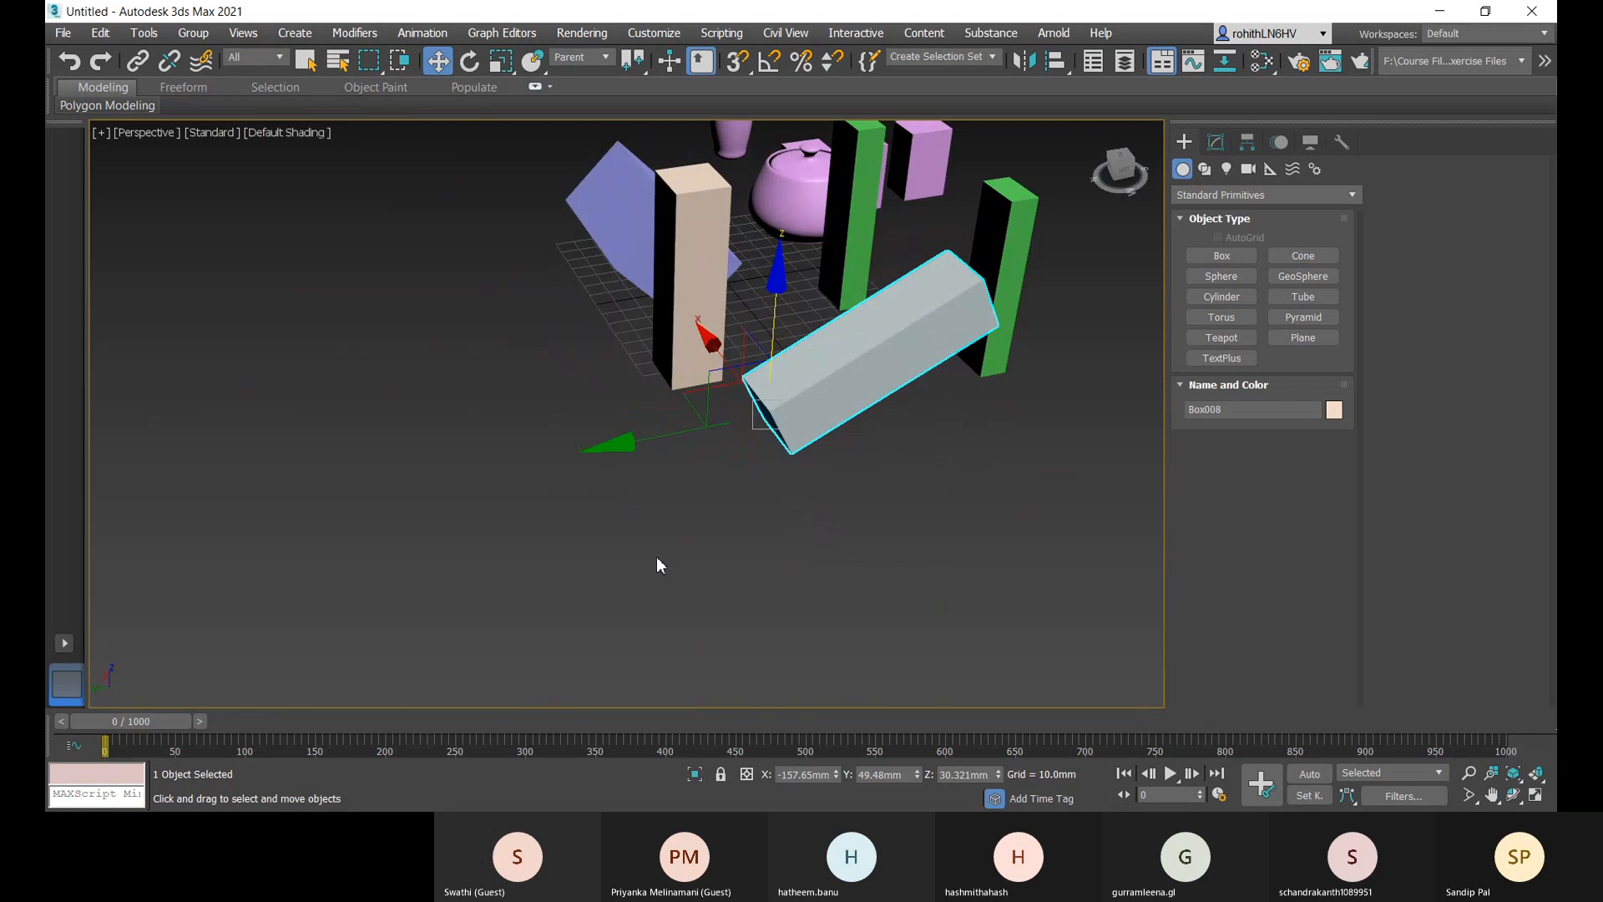
middle_drag(677, 568, 697, 586)
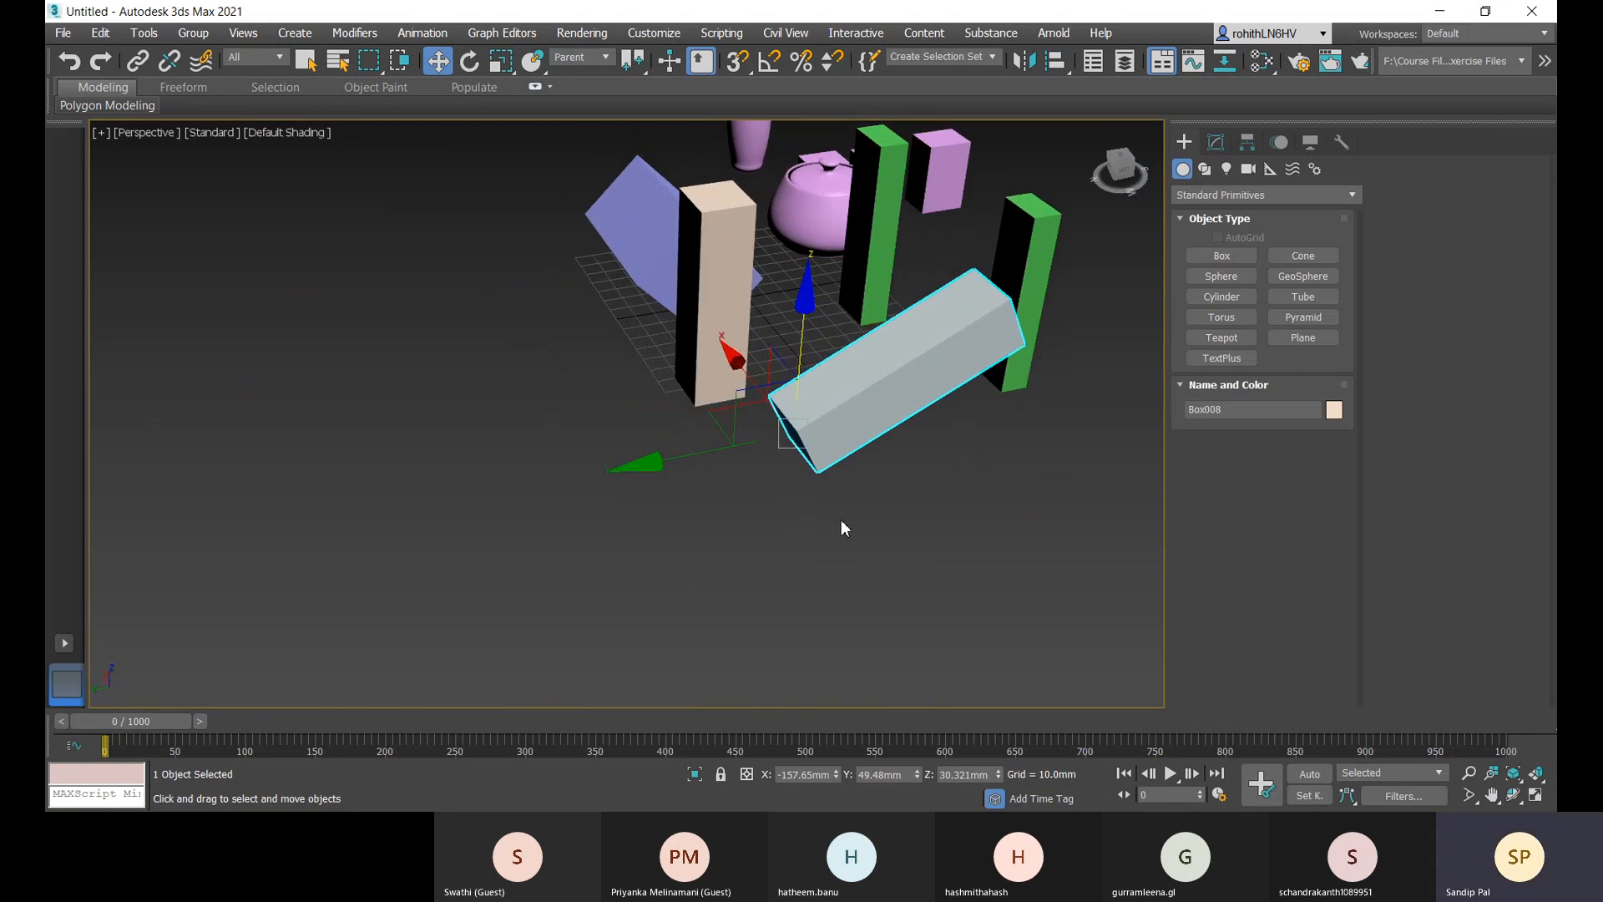
middle_drag(811, 540, 780, 618)
key(ctrl+z)
key(ctrl+z)
key(ctrl+z)
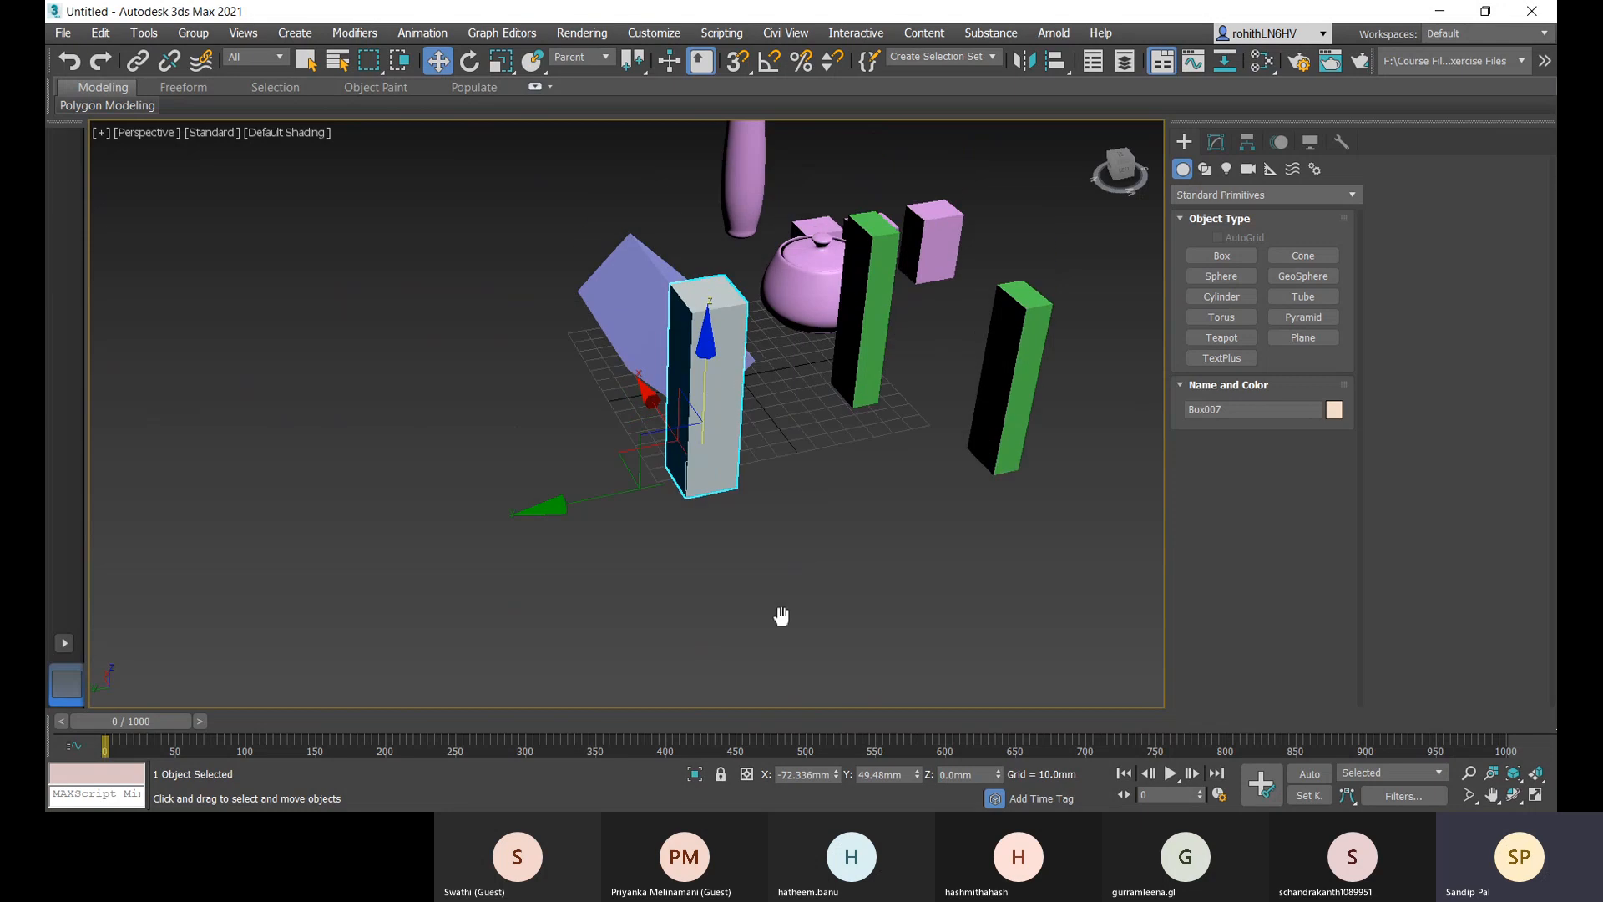
- Tilt the original beige box about the X axis and raise it to about Z 29.8 mm
key(e)
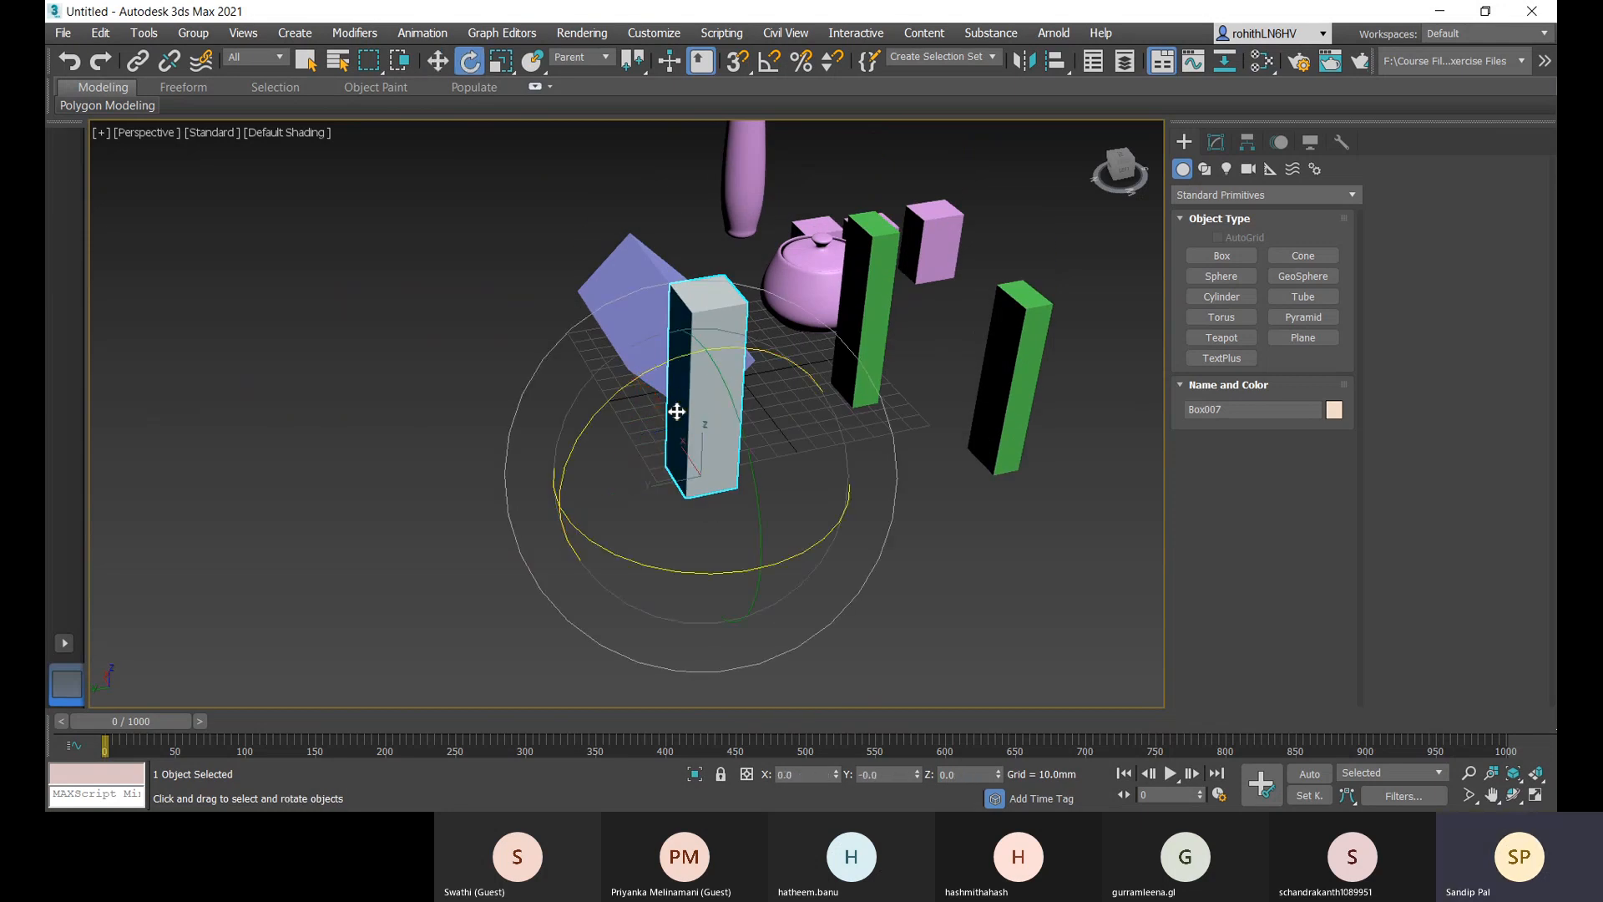
drag(647, 374, 707, 314)
key(w)
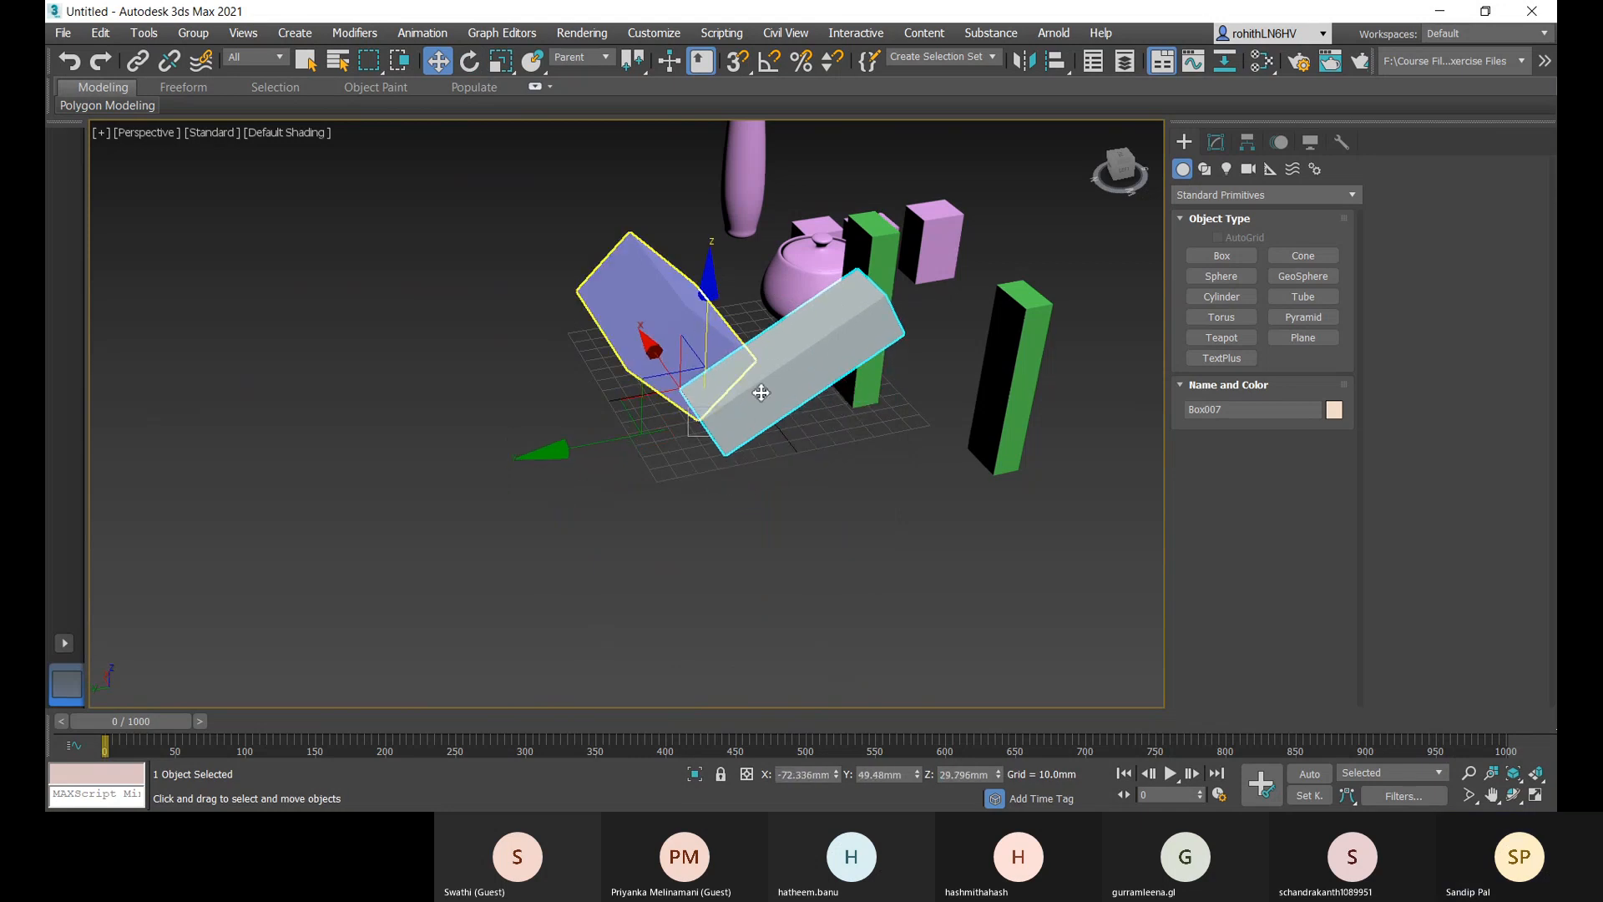
middle_drag(831, 458, 808, 486)
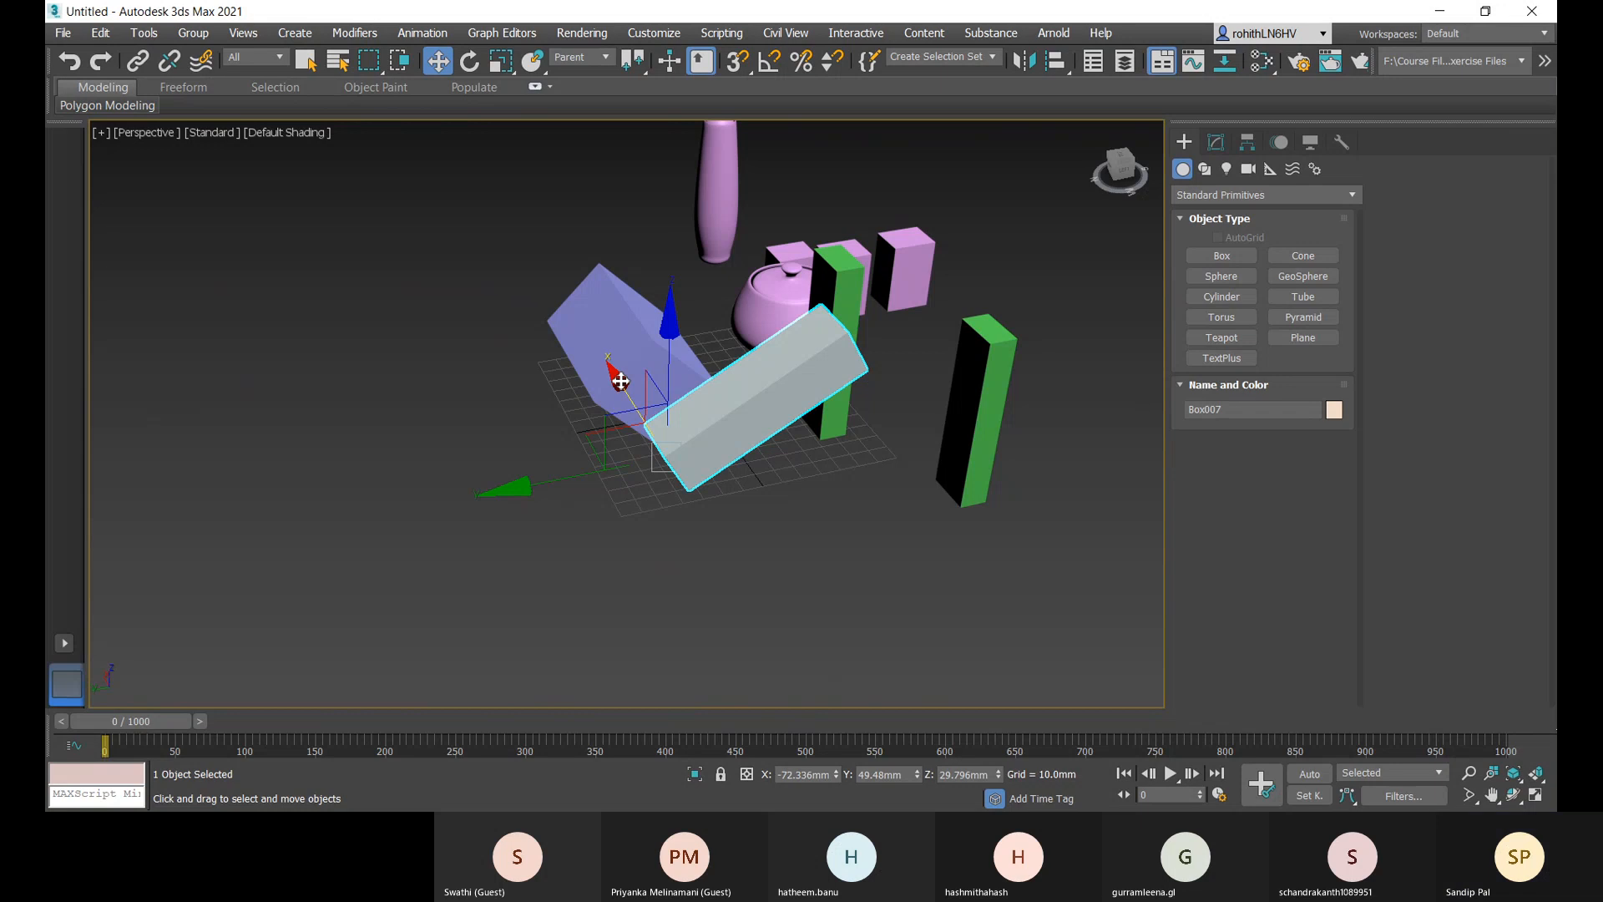
- Try to clone the tilted box along the X axis, cancel the clone, and undo the box's move and rotation
shift+drag(620, 382, 705, 515)
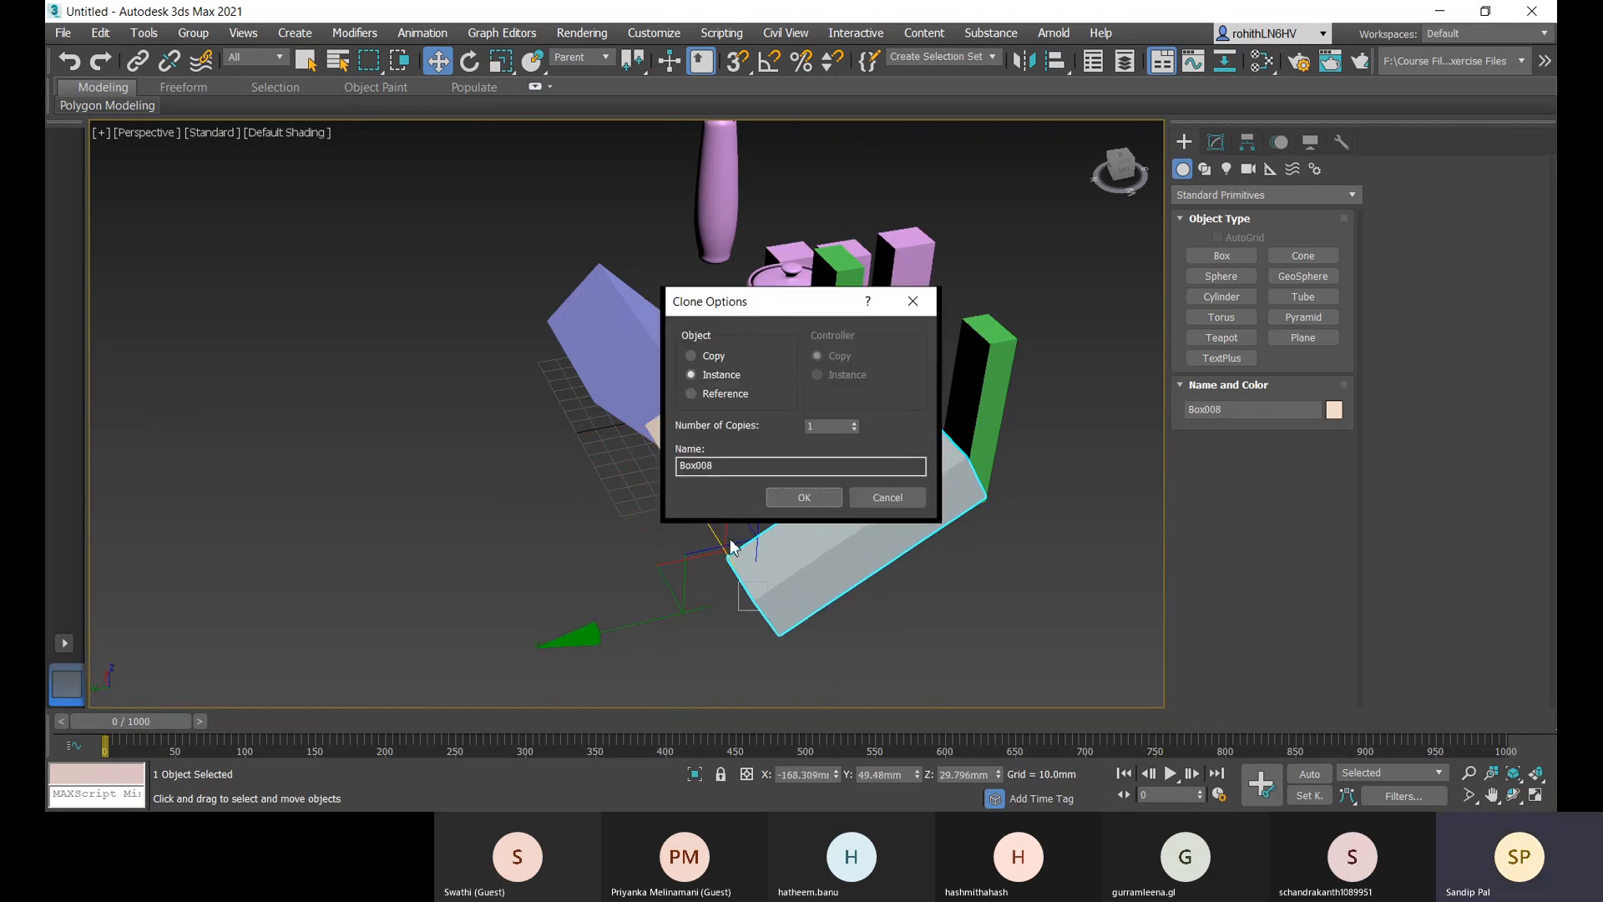
click(882, 499)
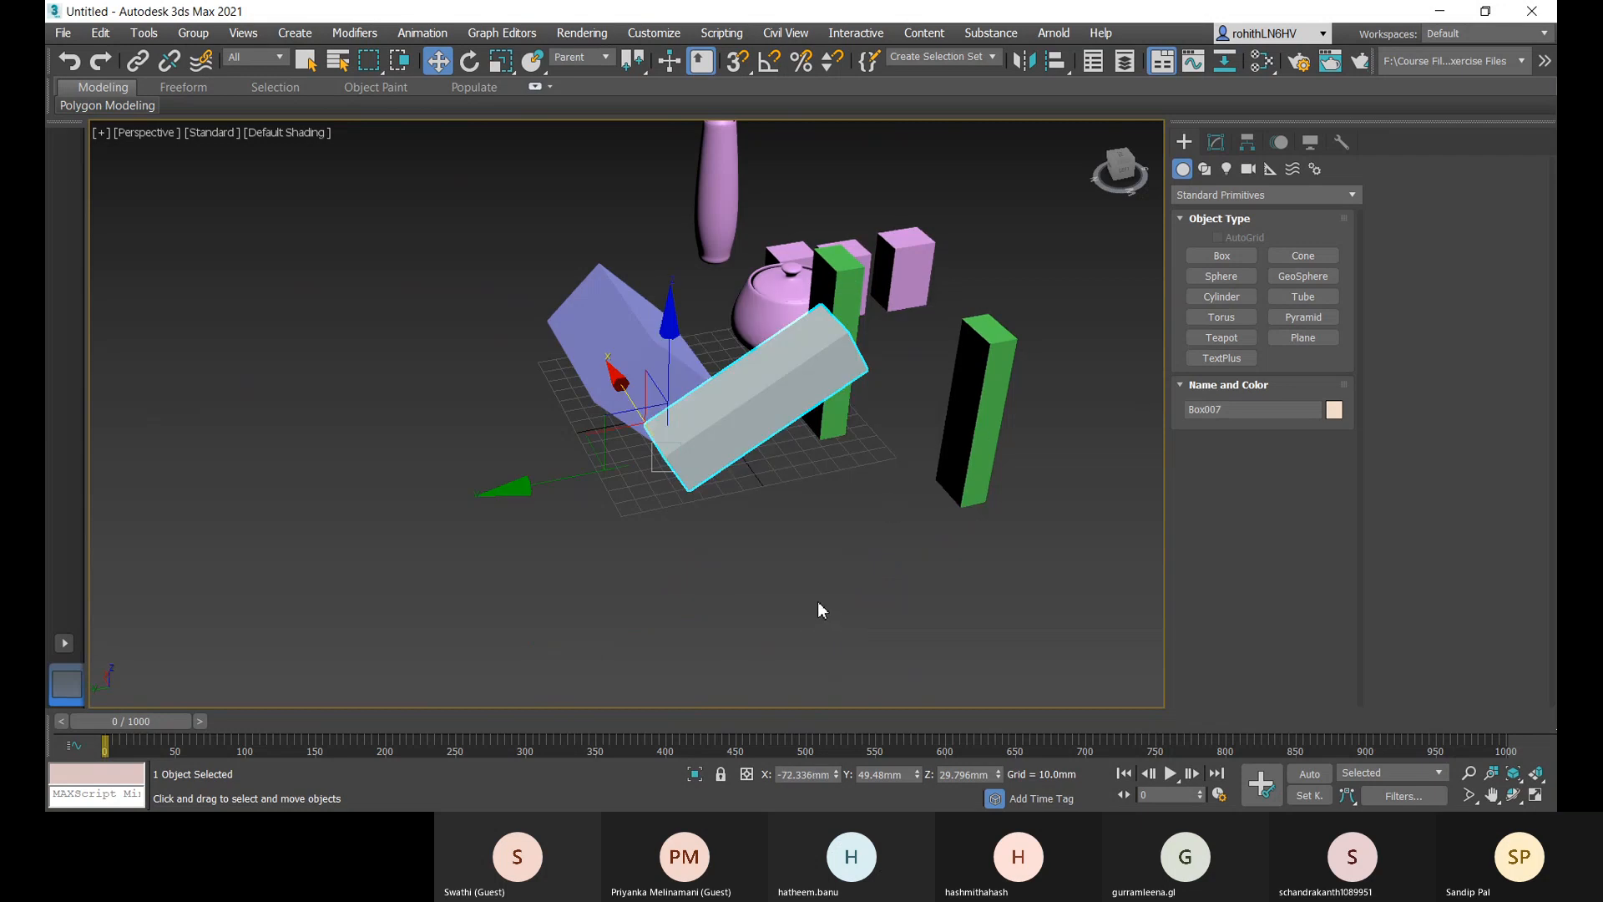
key(ctrl+z)
key(ctrl+z)
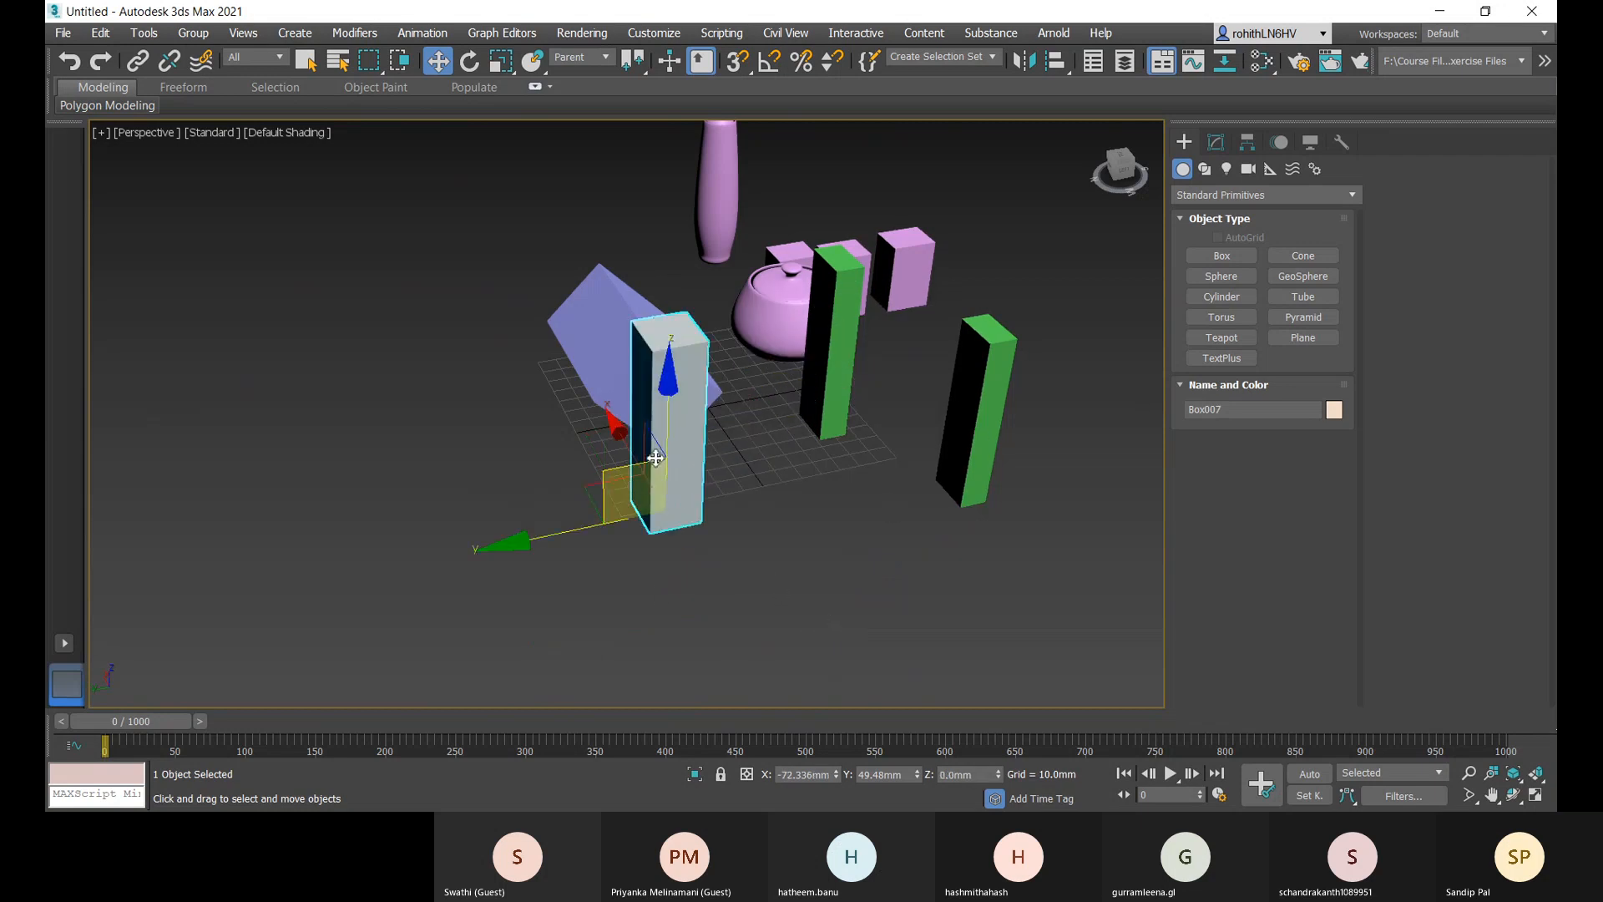
- Rotate the upright beige box to exactly 45 degrees about X and 15 degrees about Y
key(e)
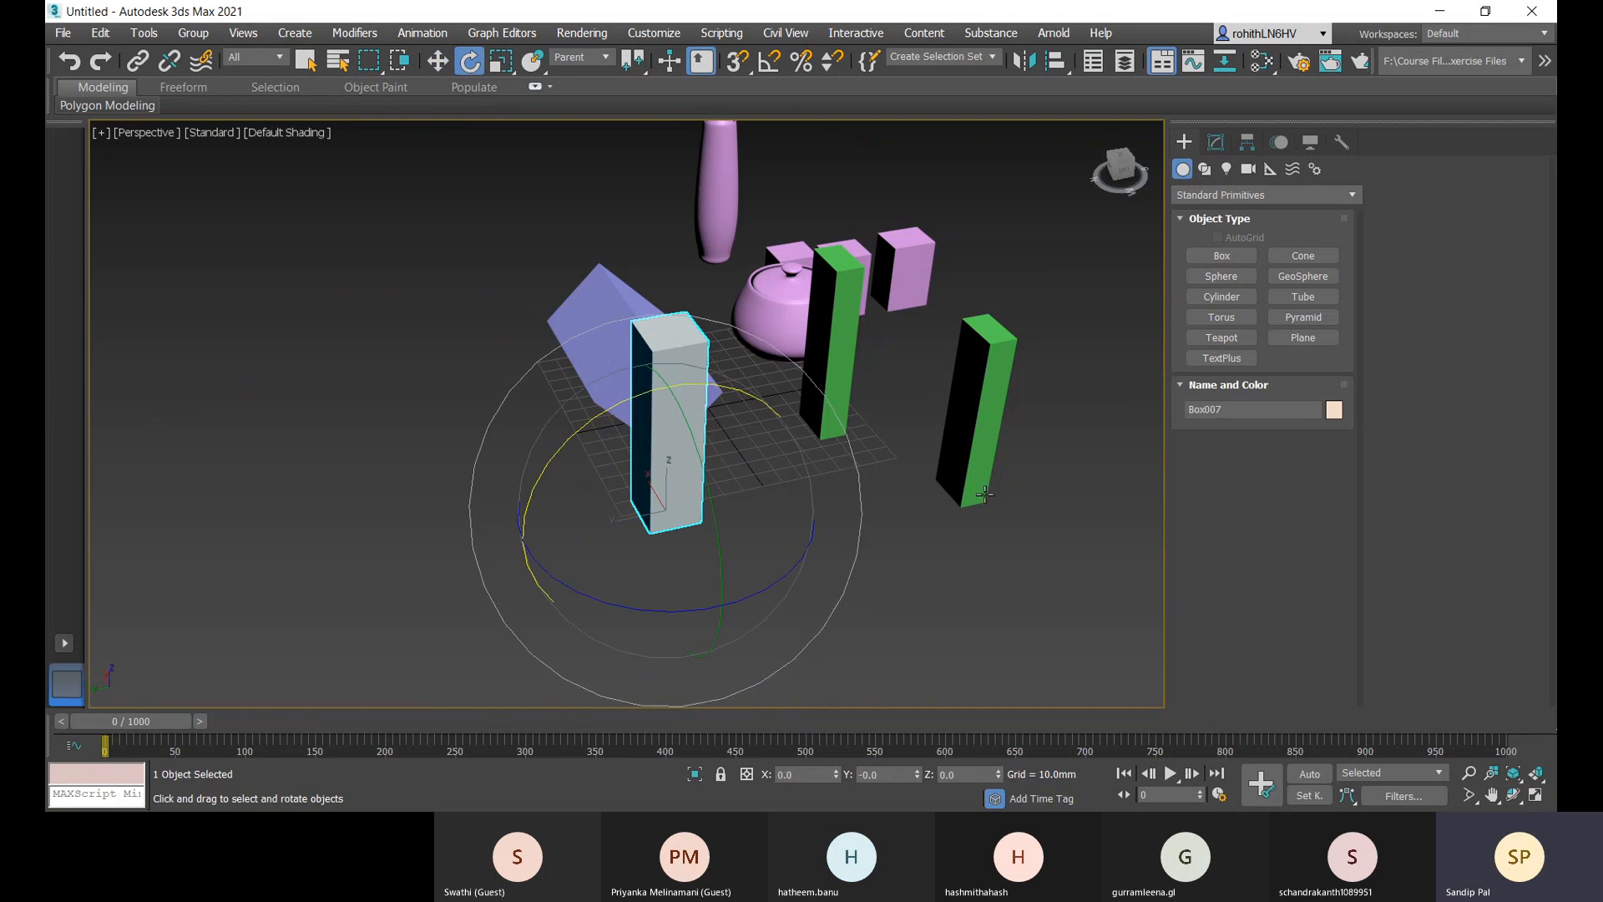
click(818, 774)
text(45)
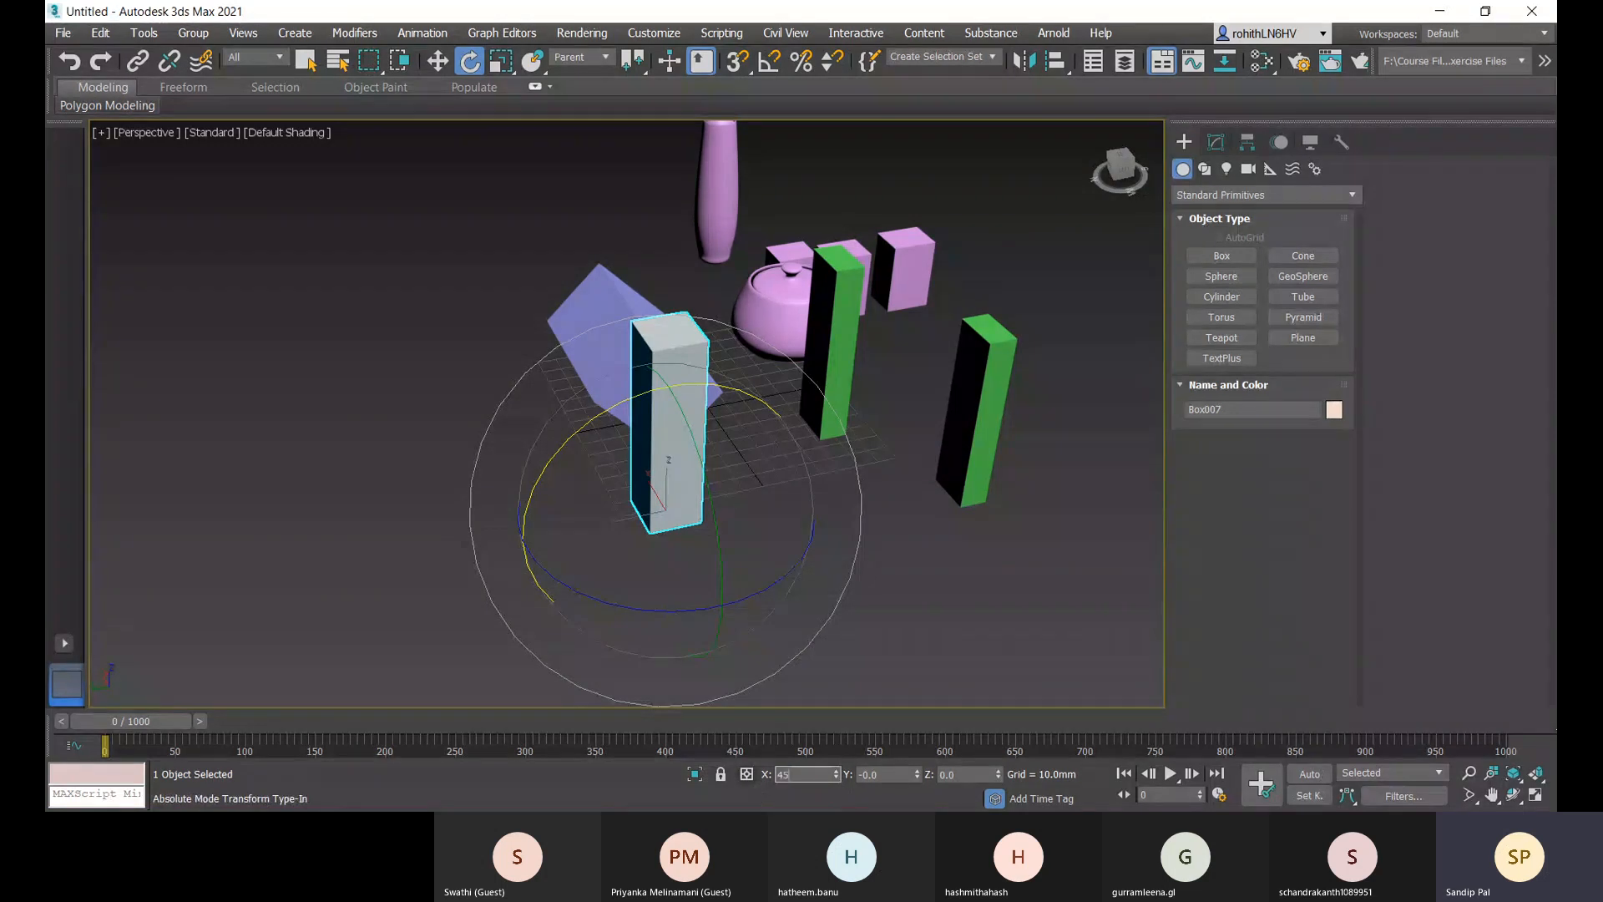
key(Return)
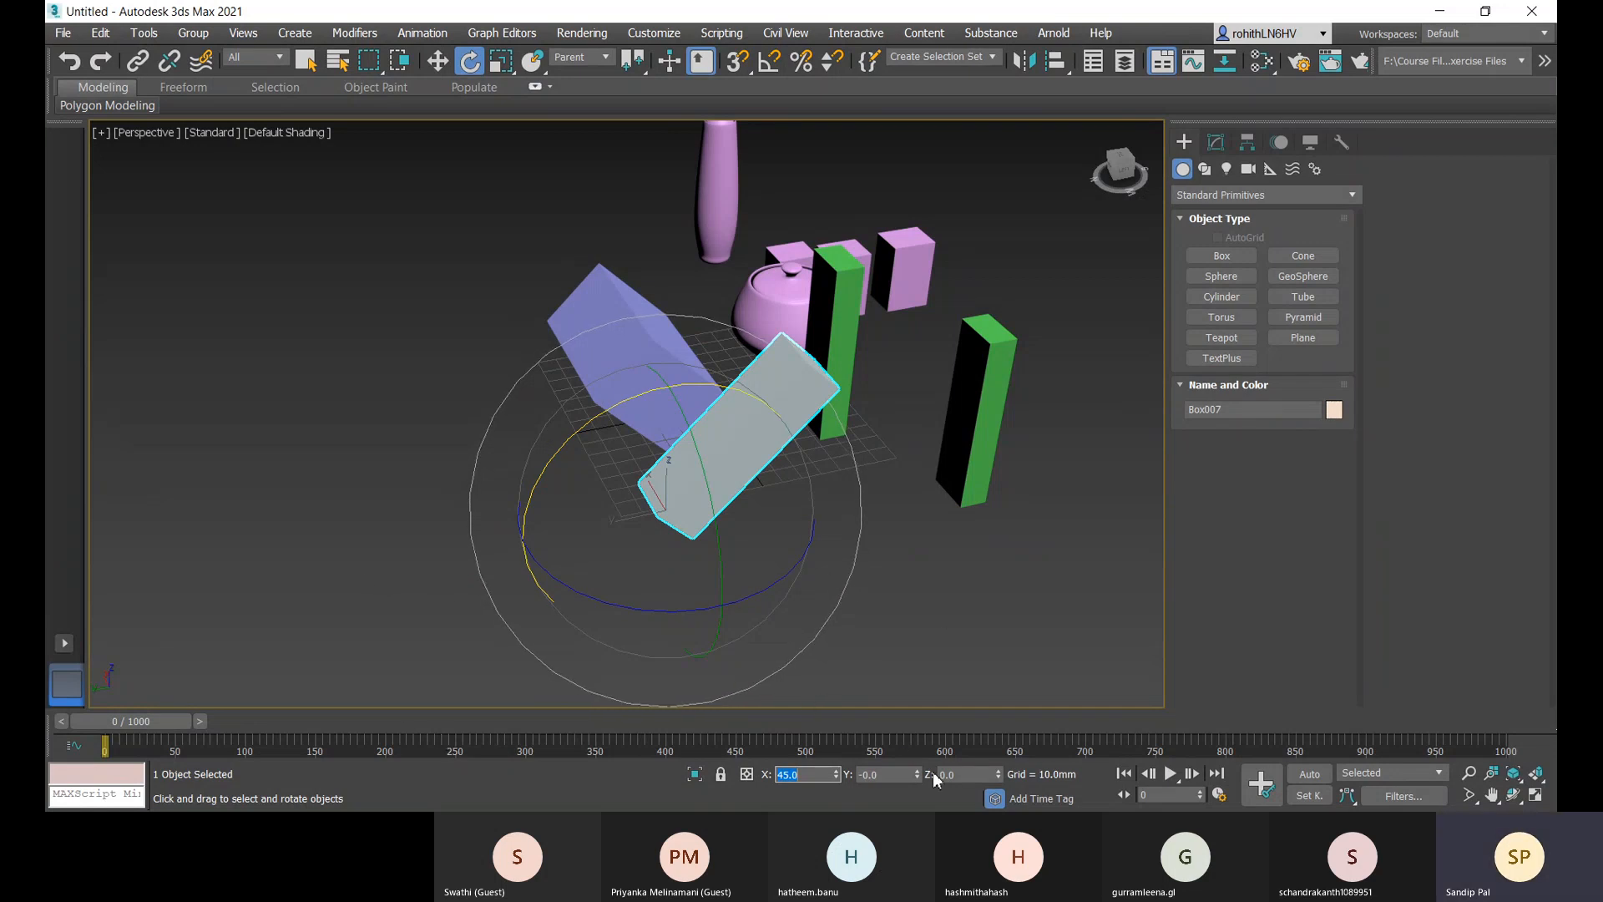
key(Tab)
key(Tab)
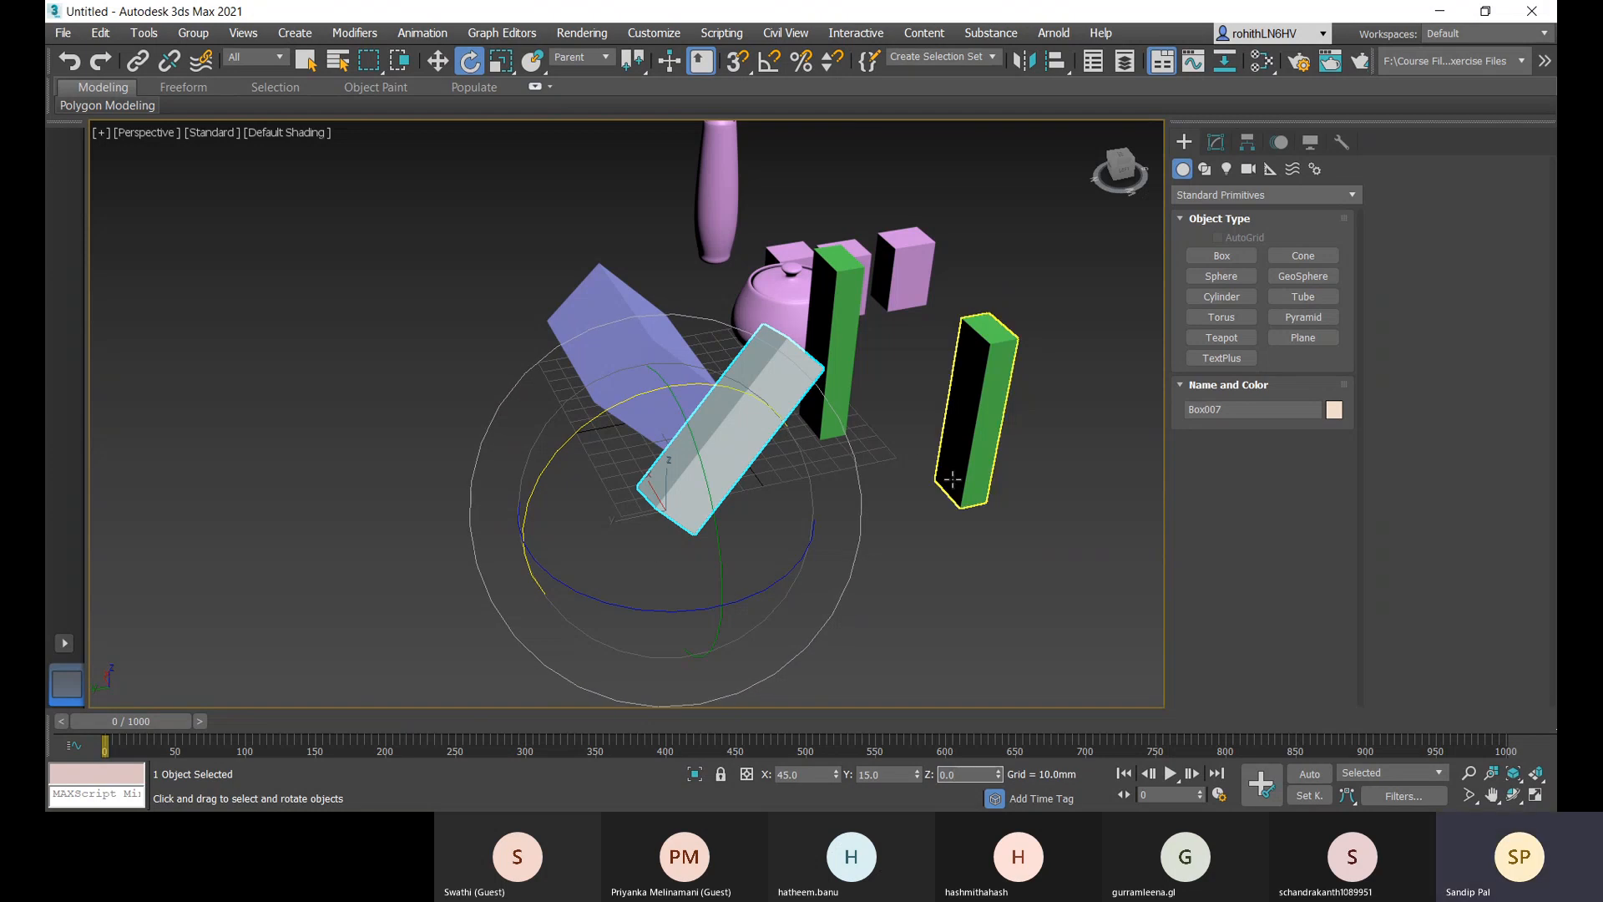
right_click(899, 499)
click(880, 397)
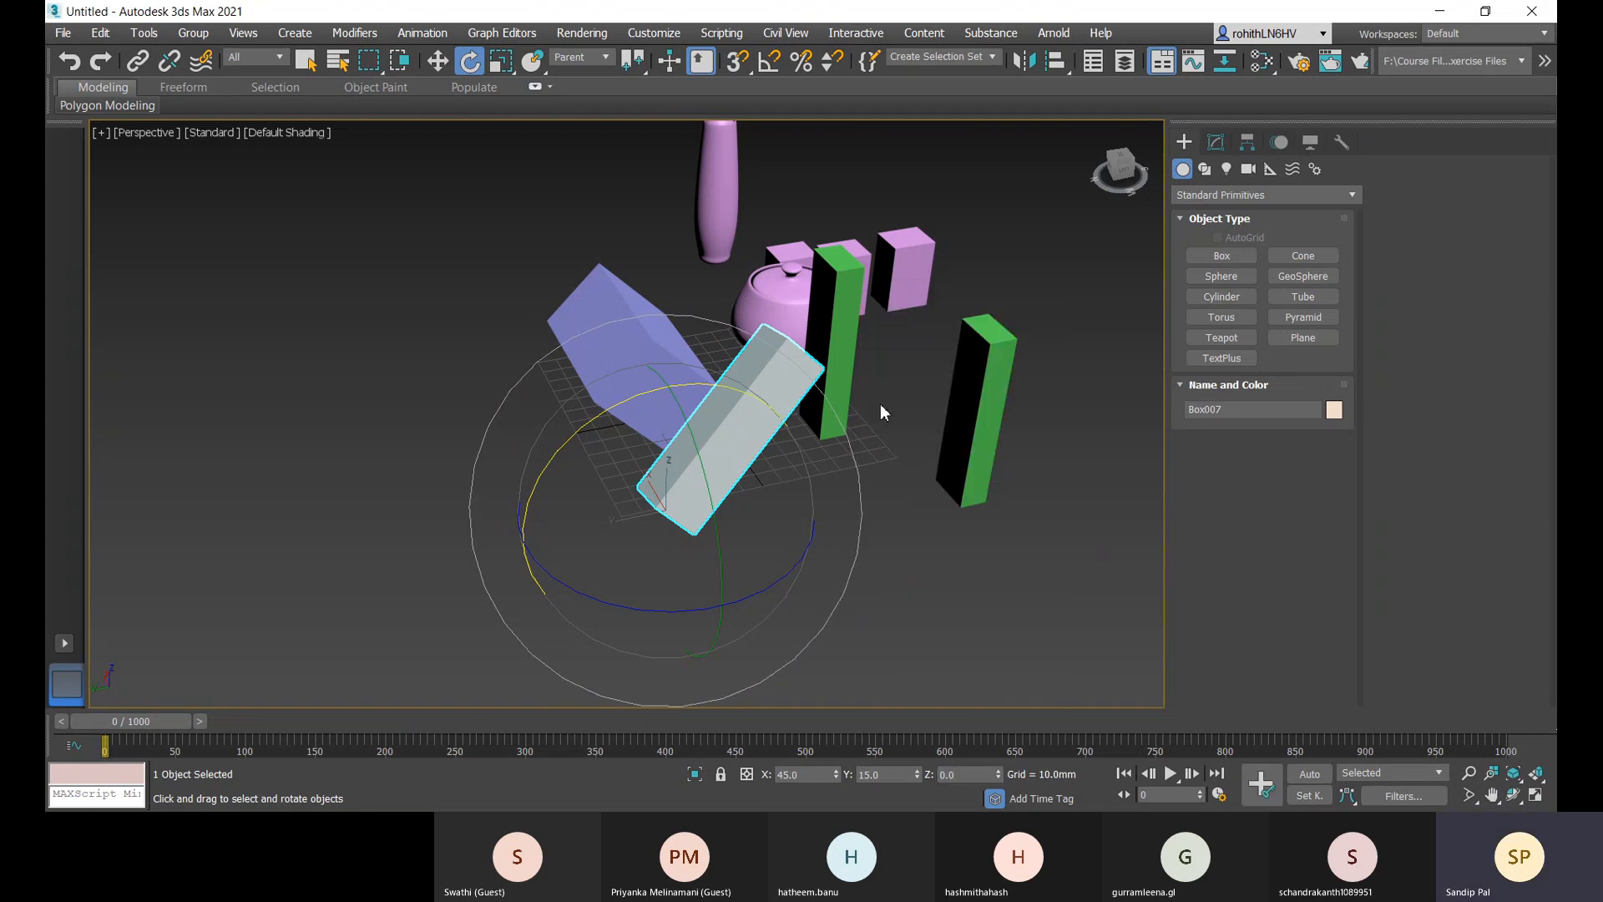
- Clone the rotated box as an instance along the X axis to about X -155.7 mm
click(438, 61)
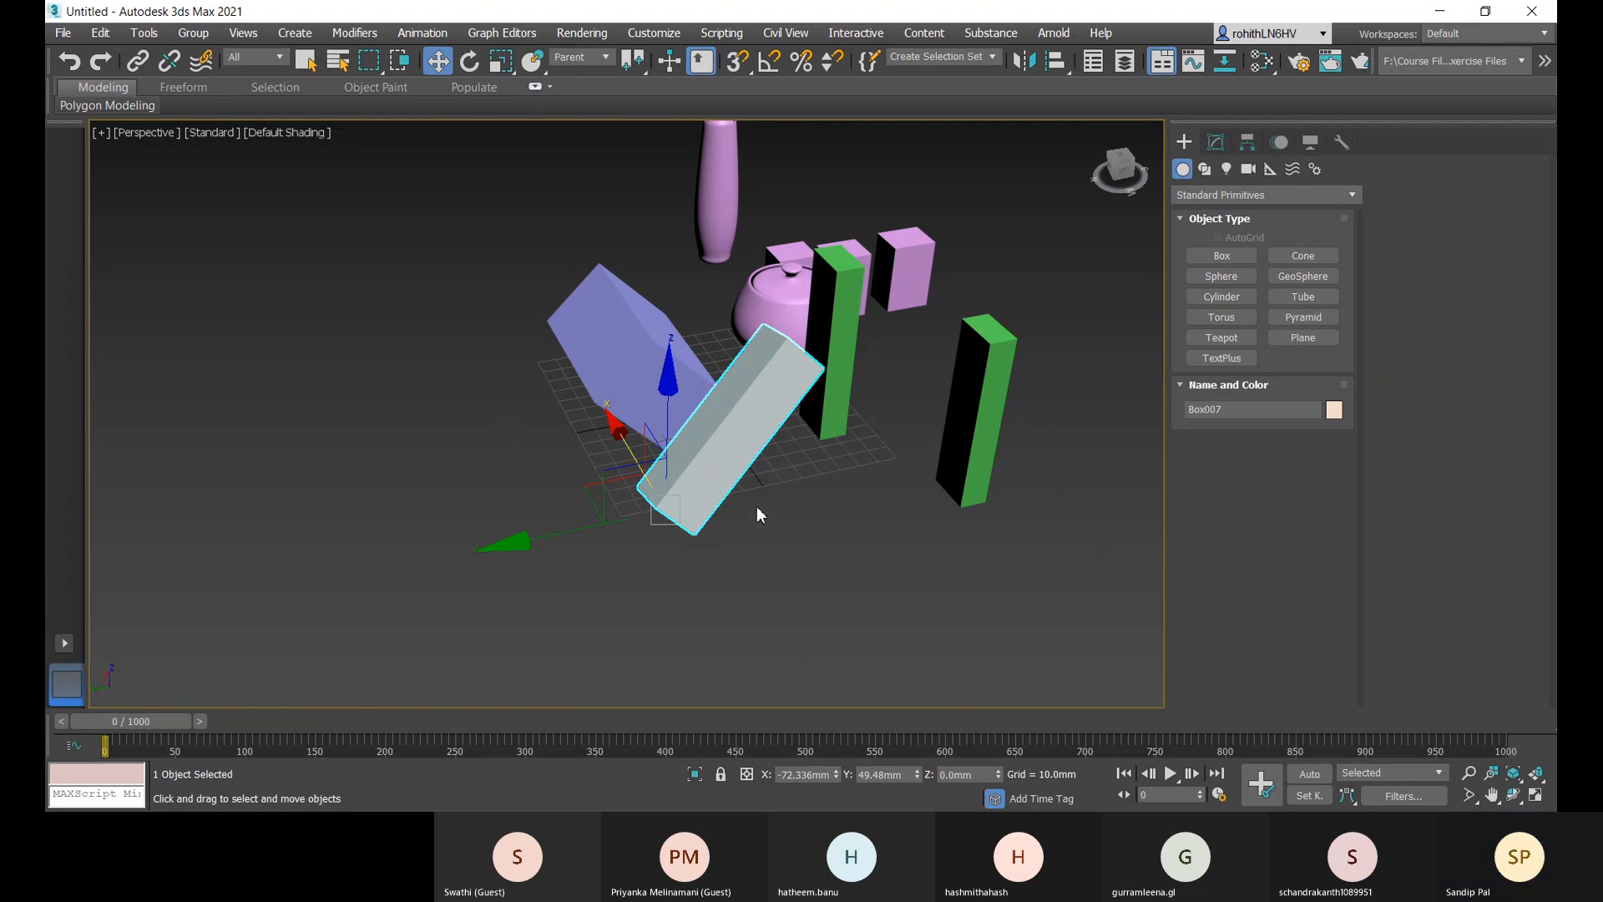
shift+drag(623, 437, 667, 571)
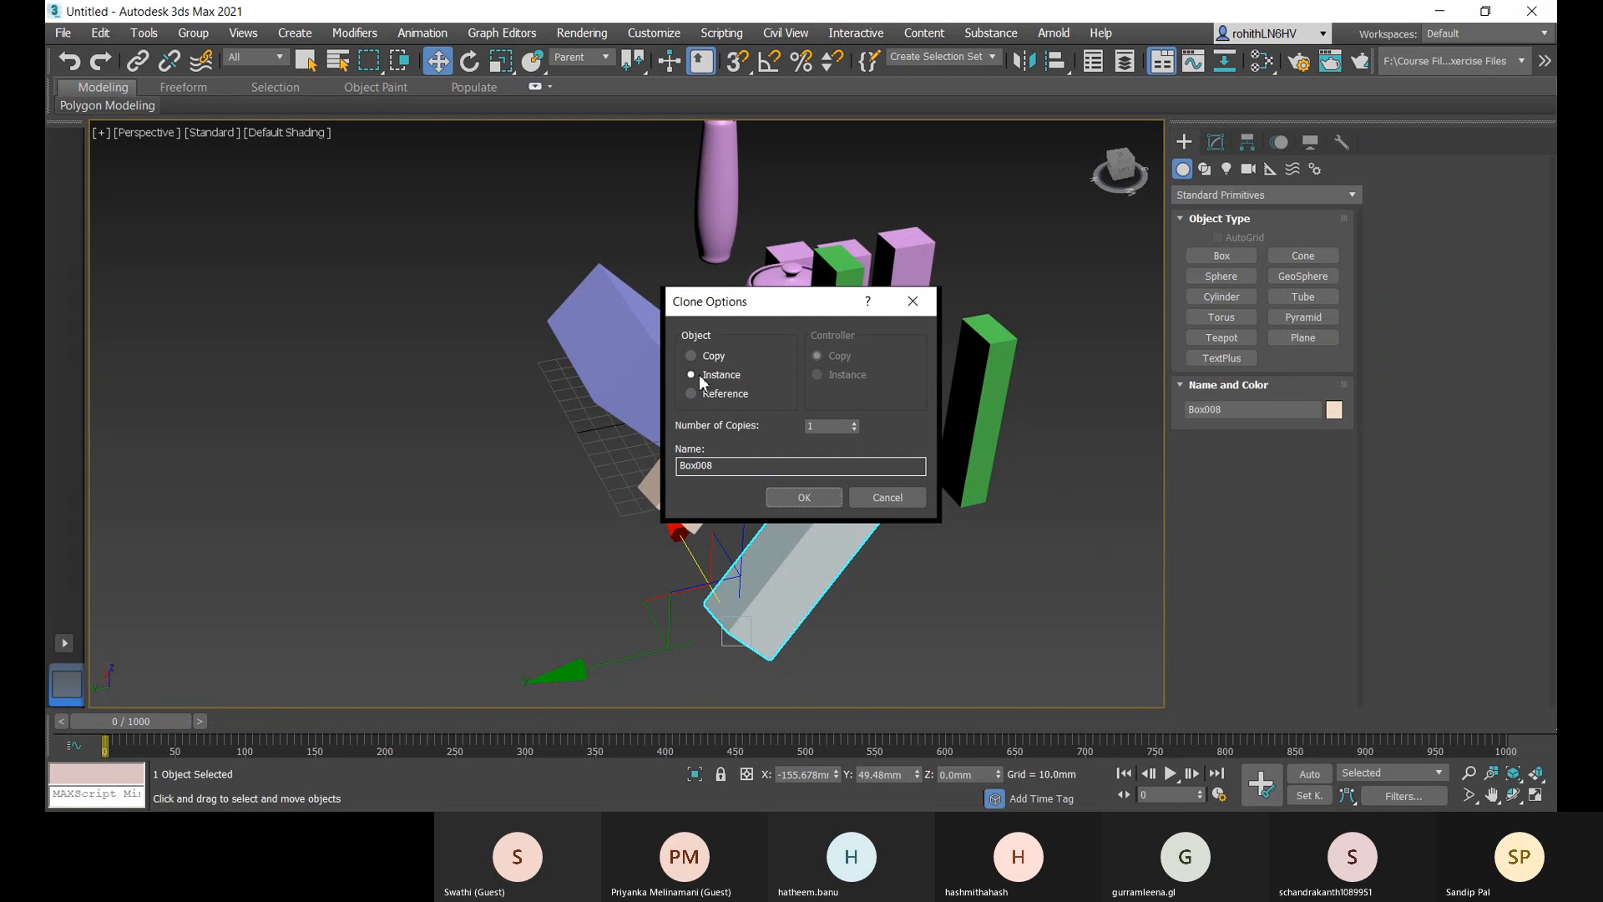
click(788, 499)
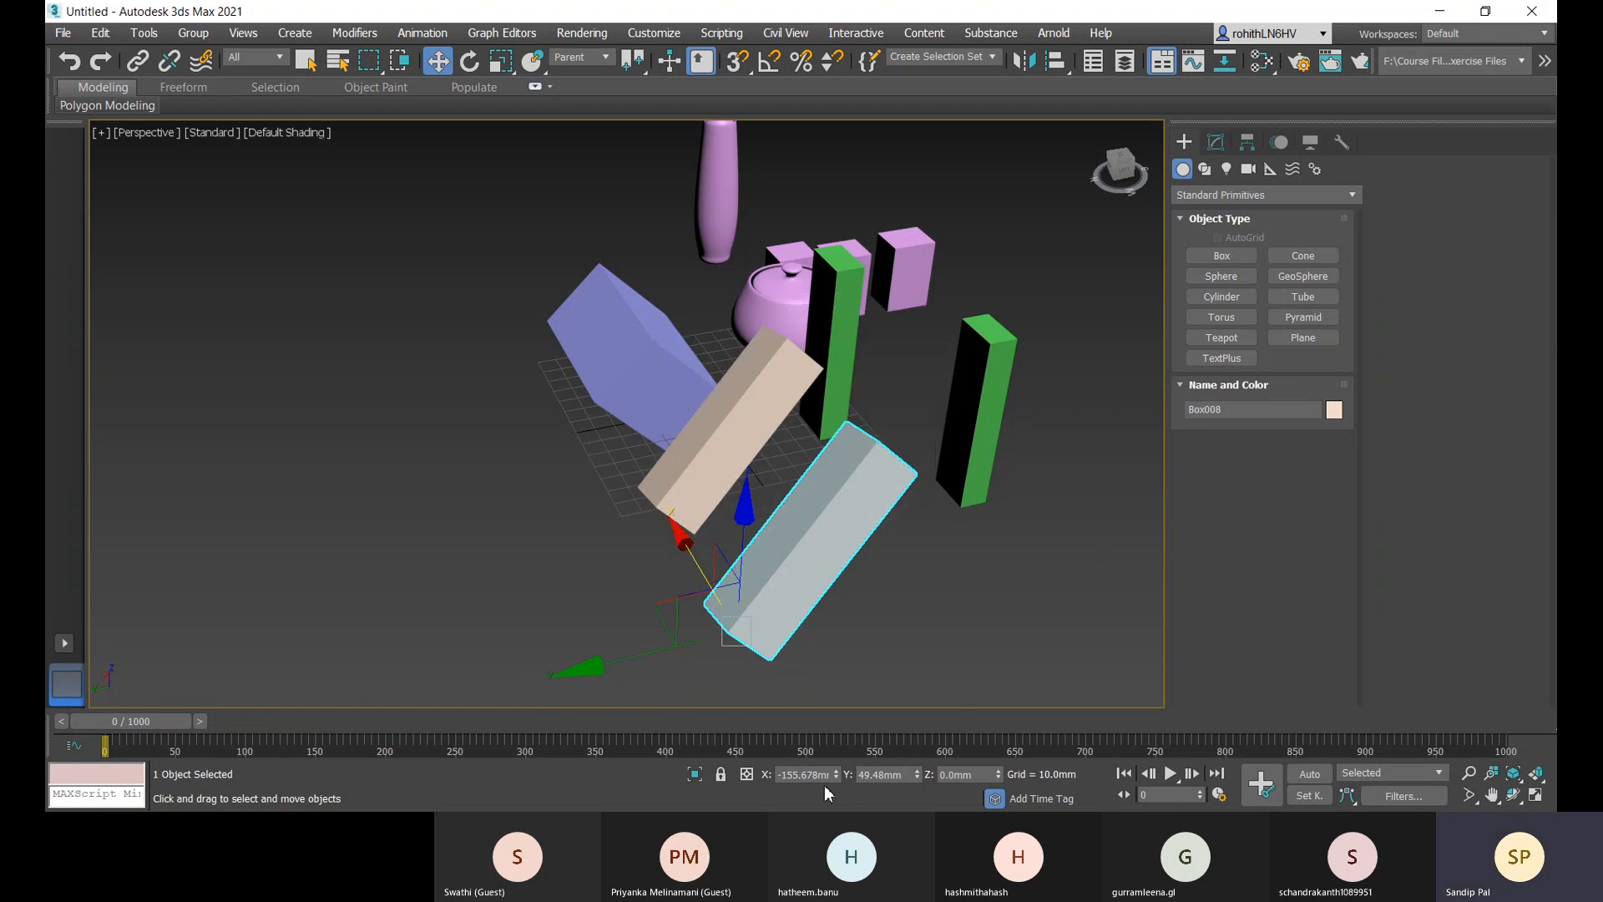
- Reset the cloned box's X and Y rotation to 0 so that it stands upright
key(e)
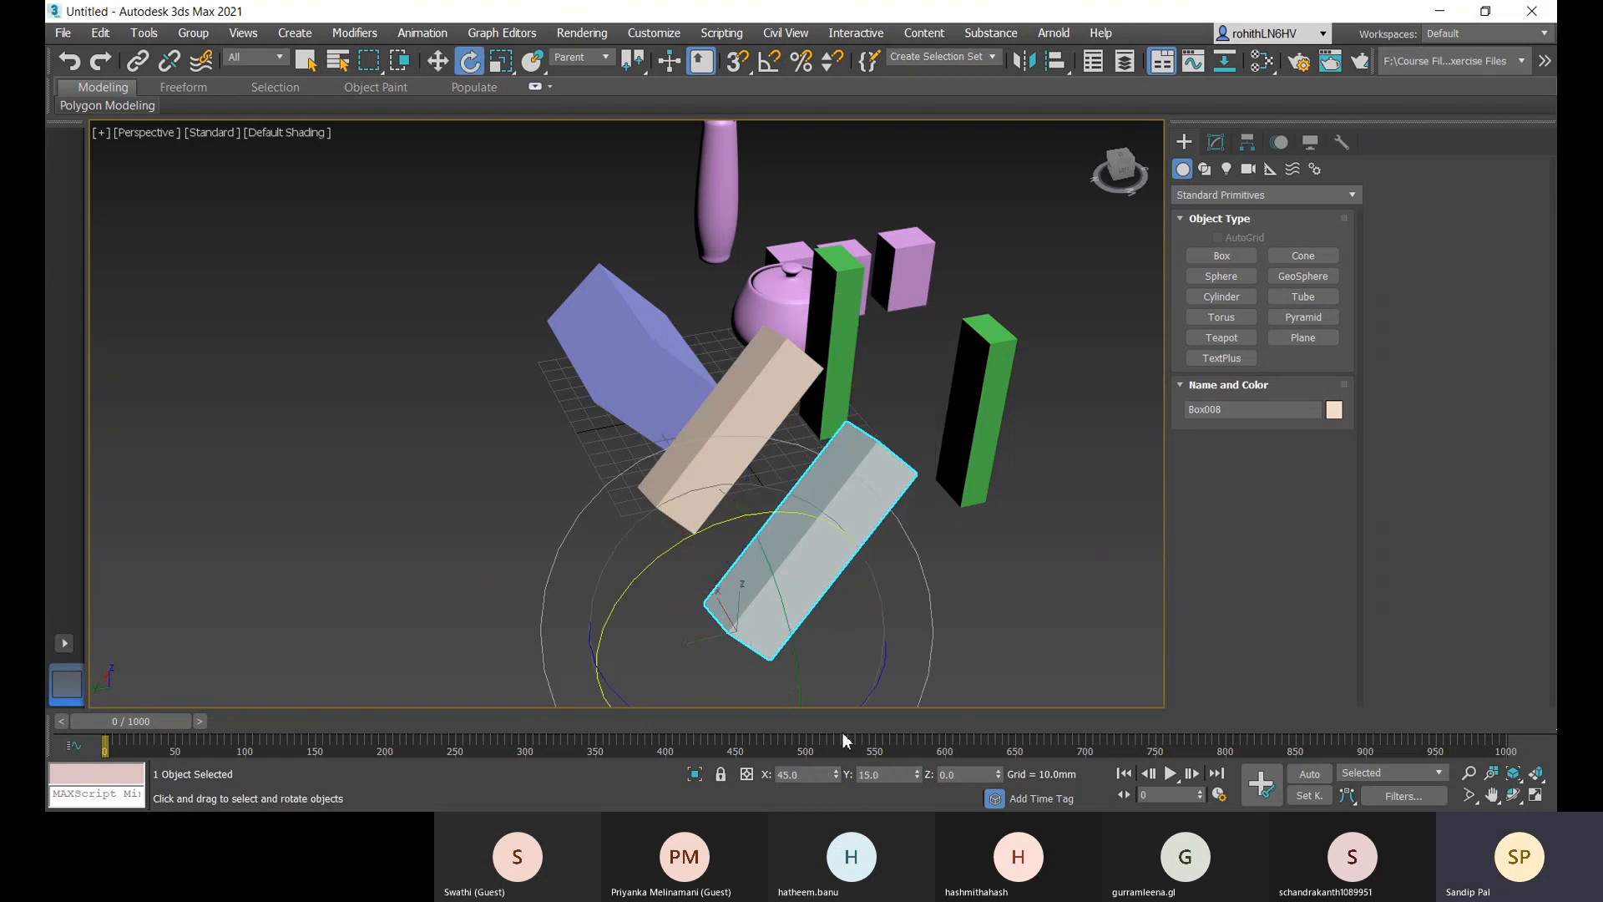
right_click(836, 777)
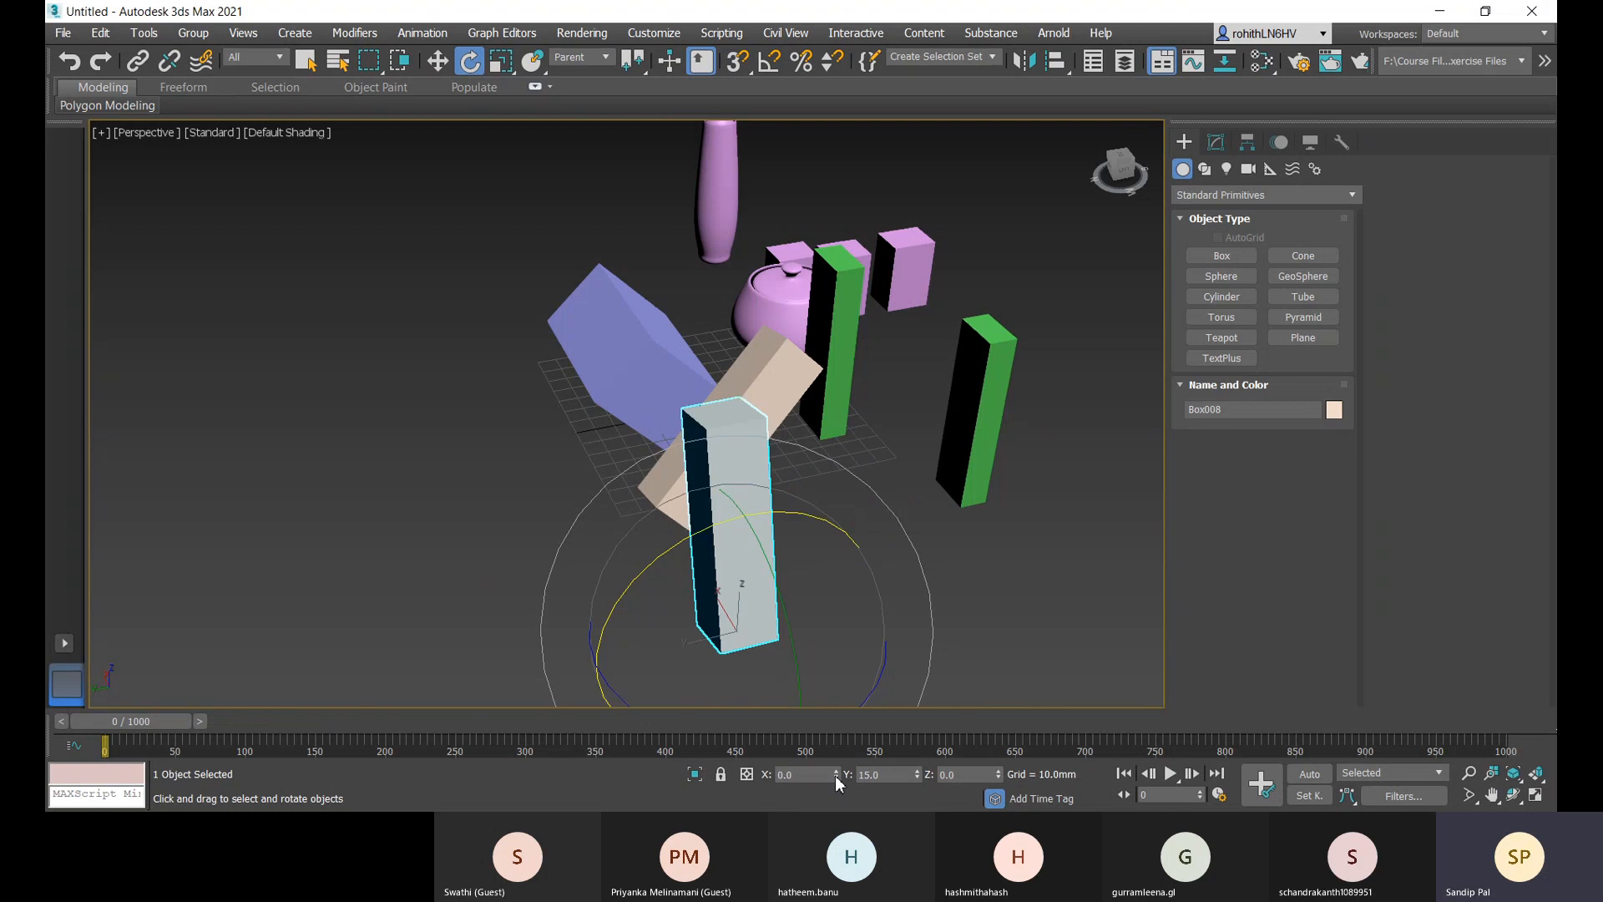
right_click(916, 776)
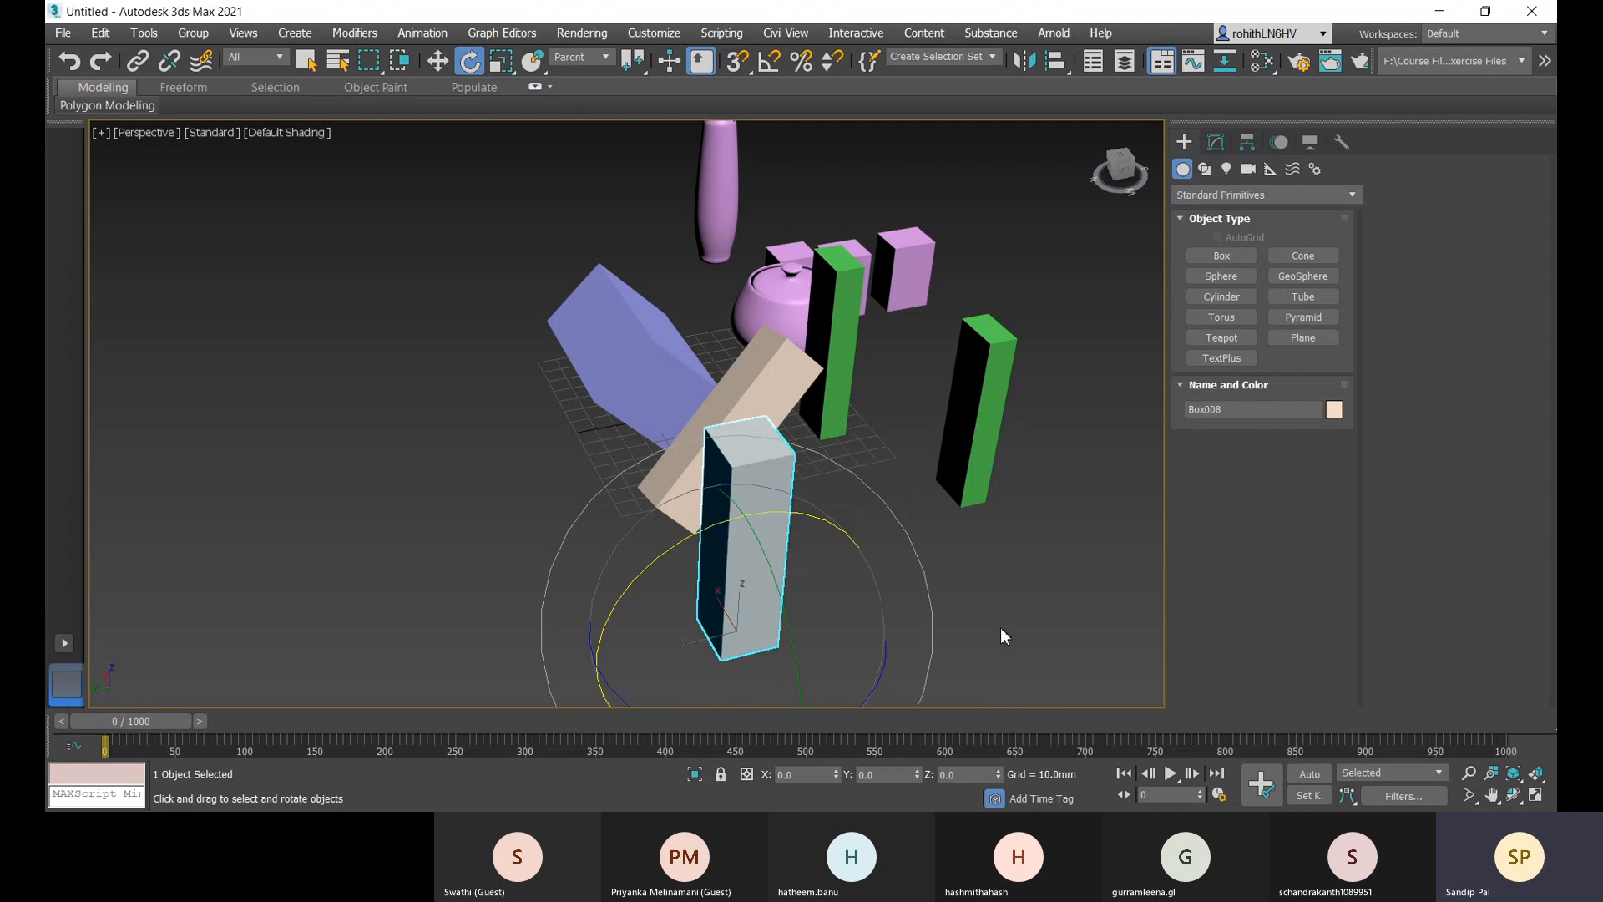
middle_drag(1001, 616, 1013, 587)
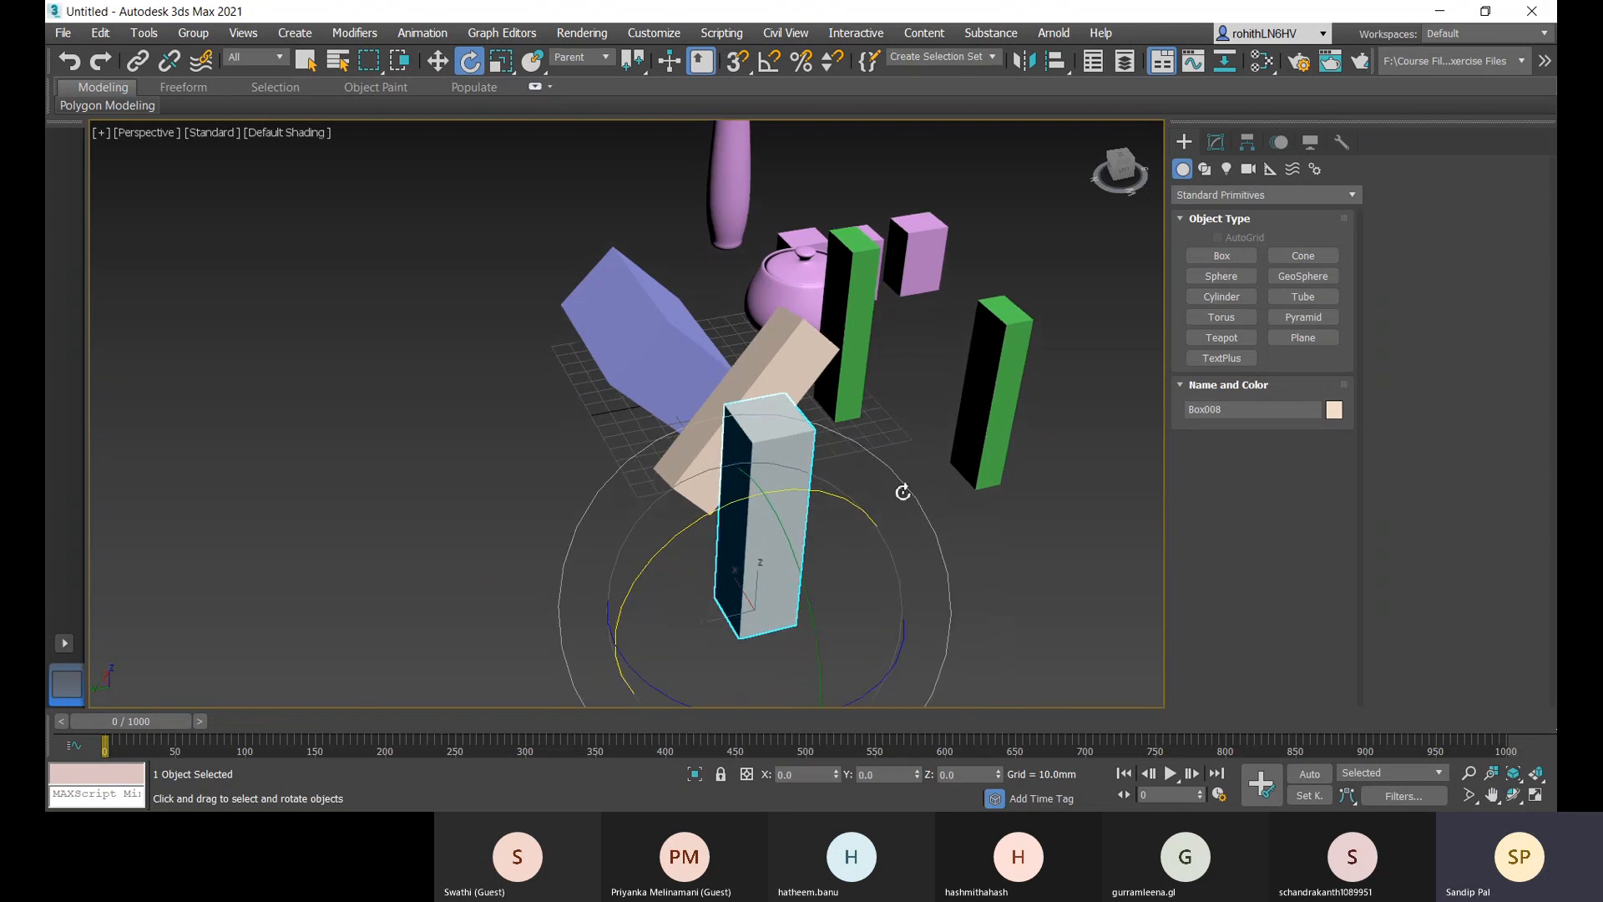
- Compare the move axes of the upright clone and the tilted original box under the Parent coordinate system
key(w)
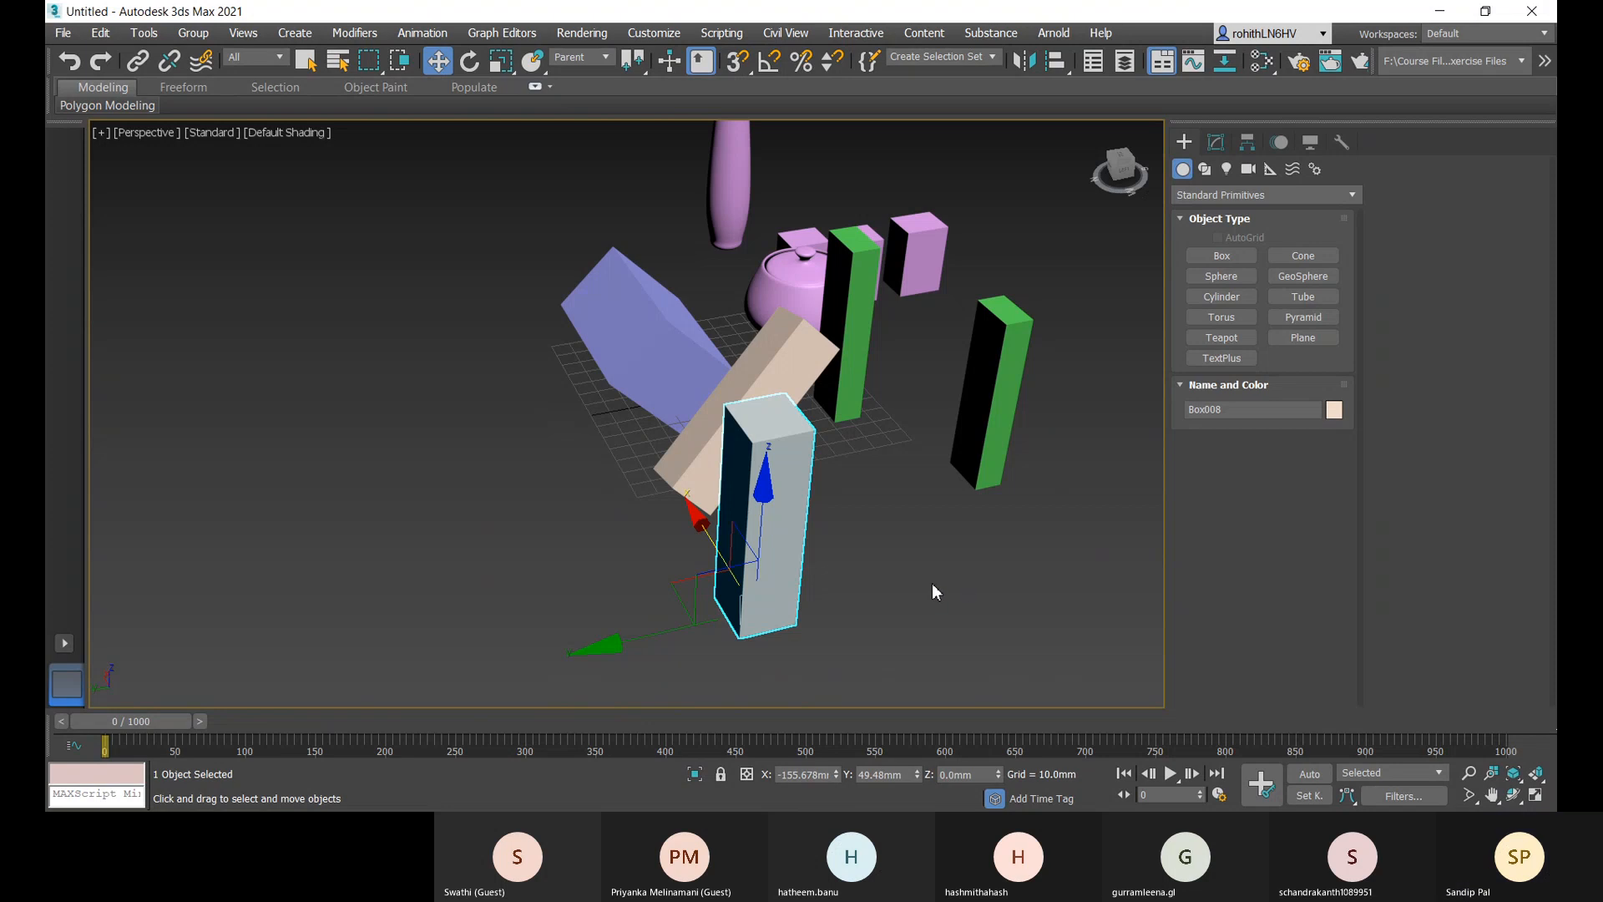
mouse_move(932, 583)
middle_down()
mouse_move(1002, 544)
mouse_move(1041, 562)
mouse_move(919, 580)
mouse_move(941, 573)
middle_up()
click(647, 548)
alt+middle_drag(768, 570, 708, 573)
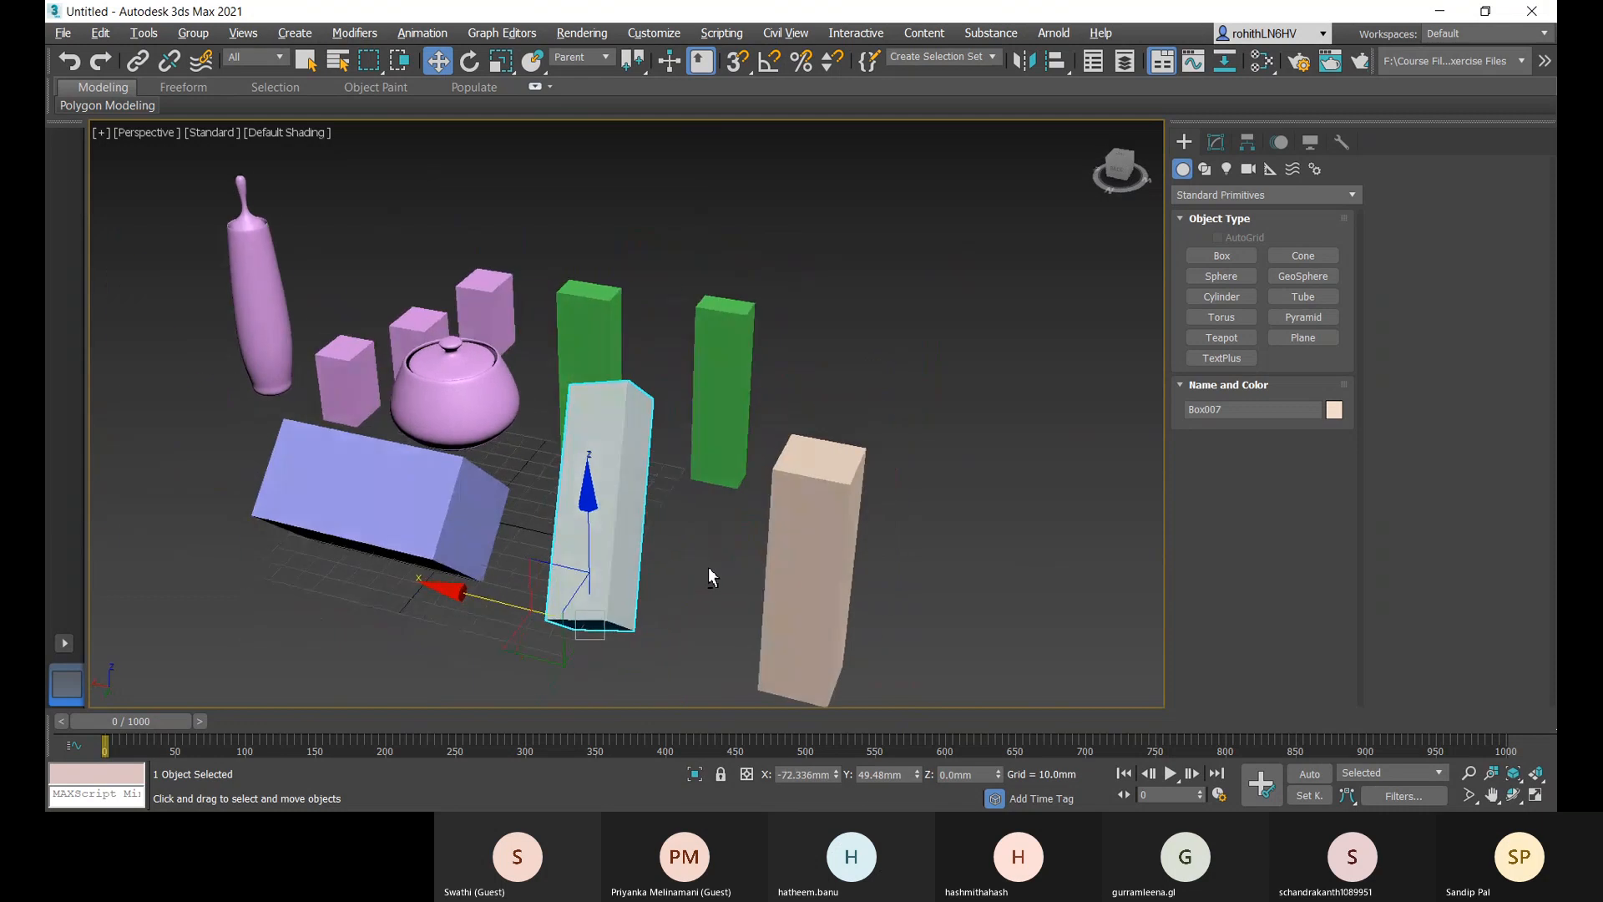
alt+middle_drag(601, 478, 454, 440)
alt+middle_drag(661, 499, 724, 281)
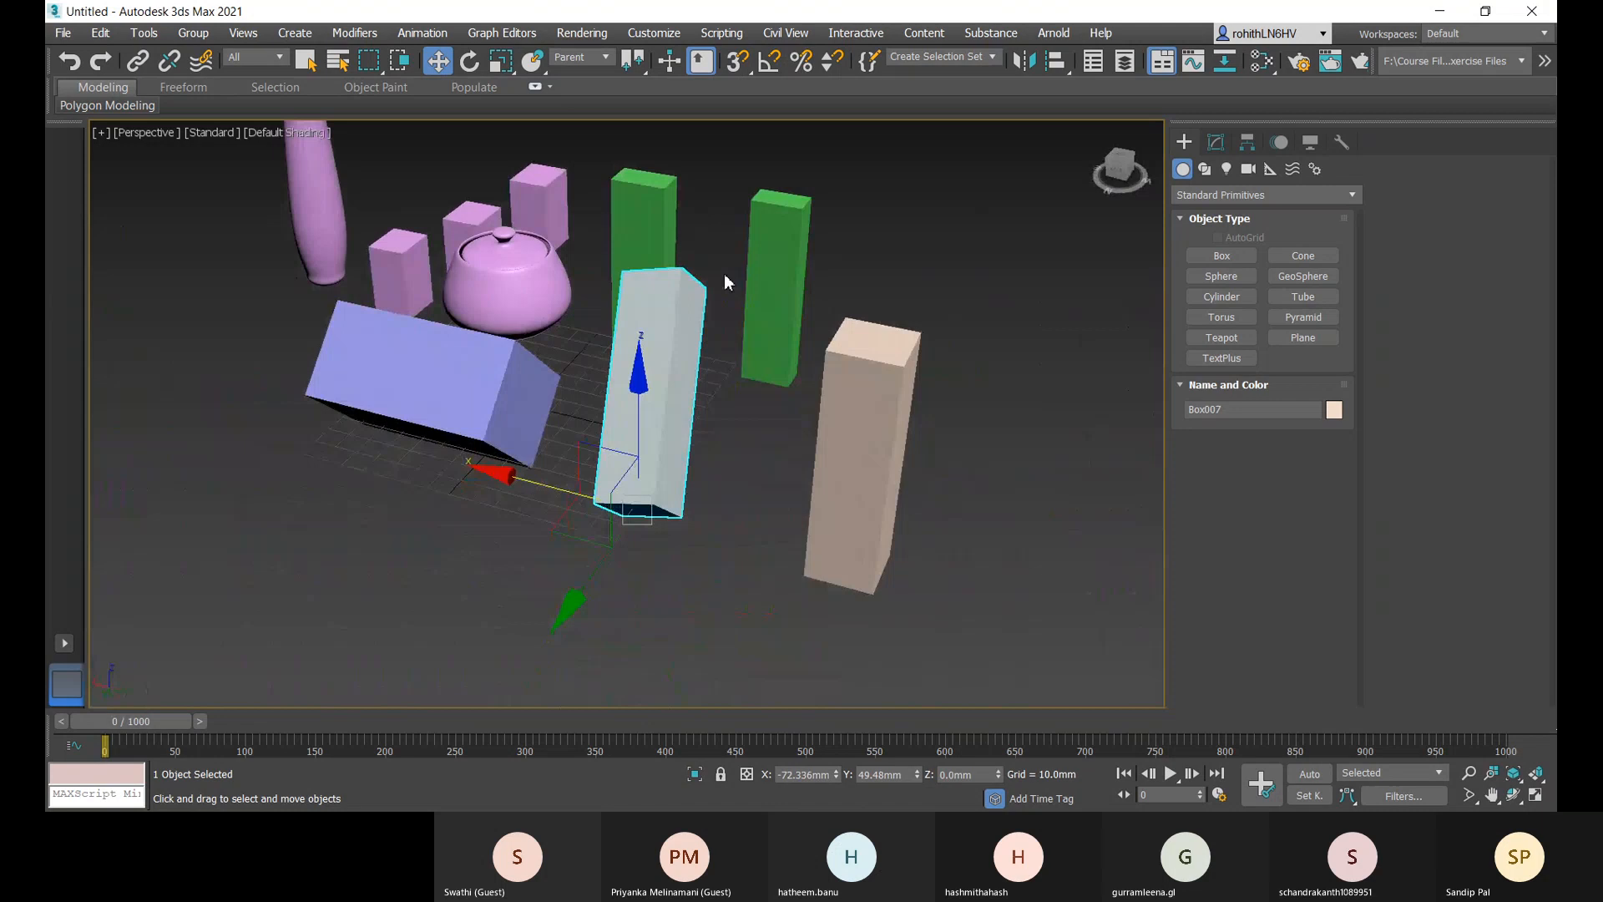
- Keep the Parent coordinate system and set the tilted beige box's transform center to Use Selection Center
click(607, 58)
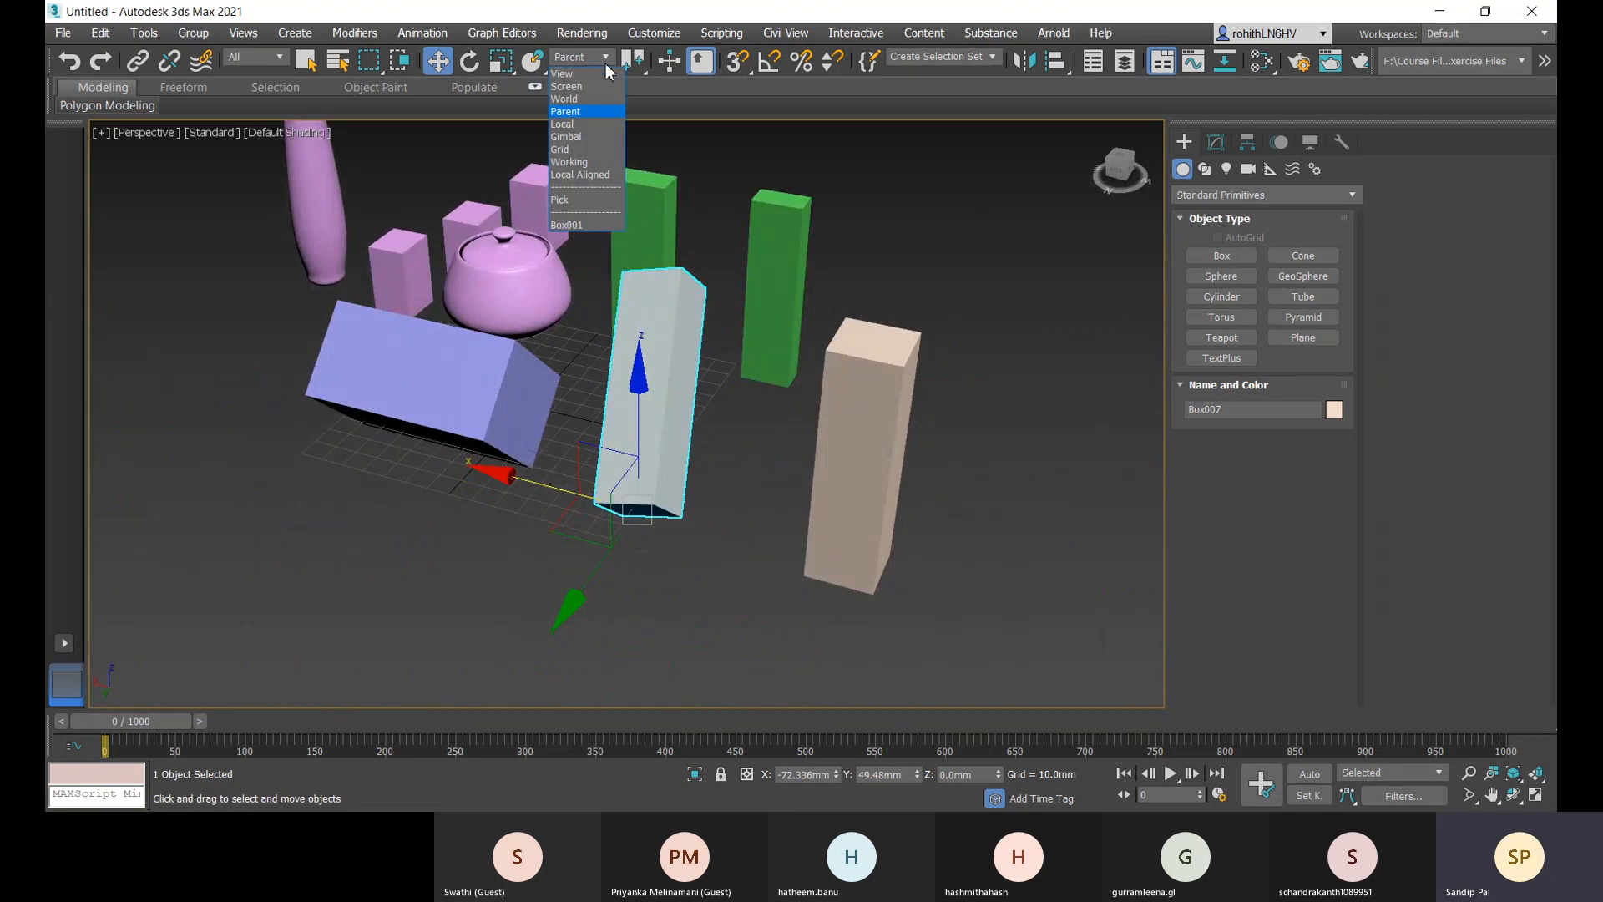
click(590, 117)
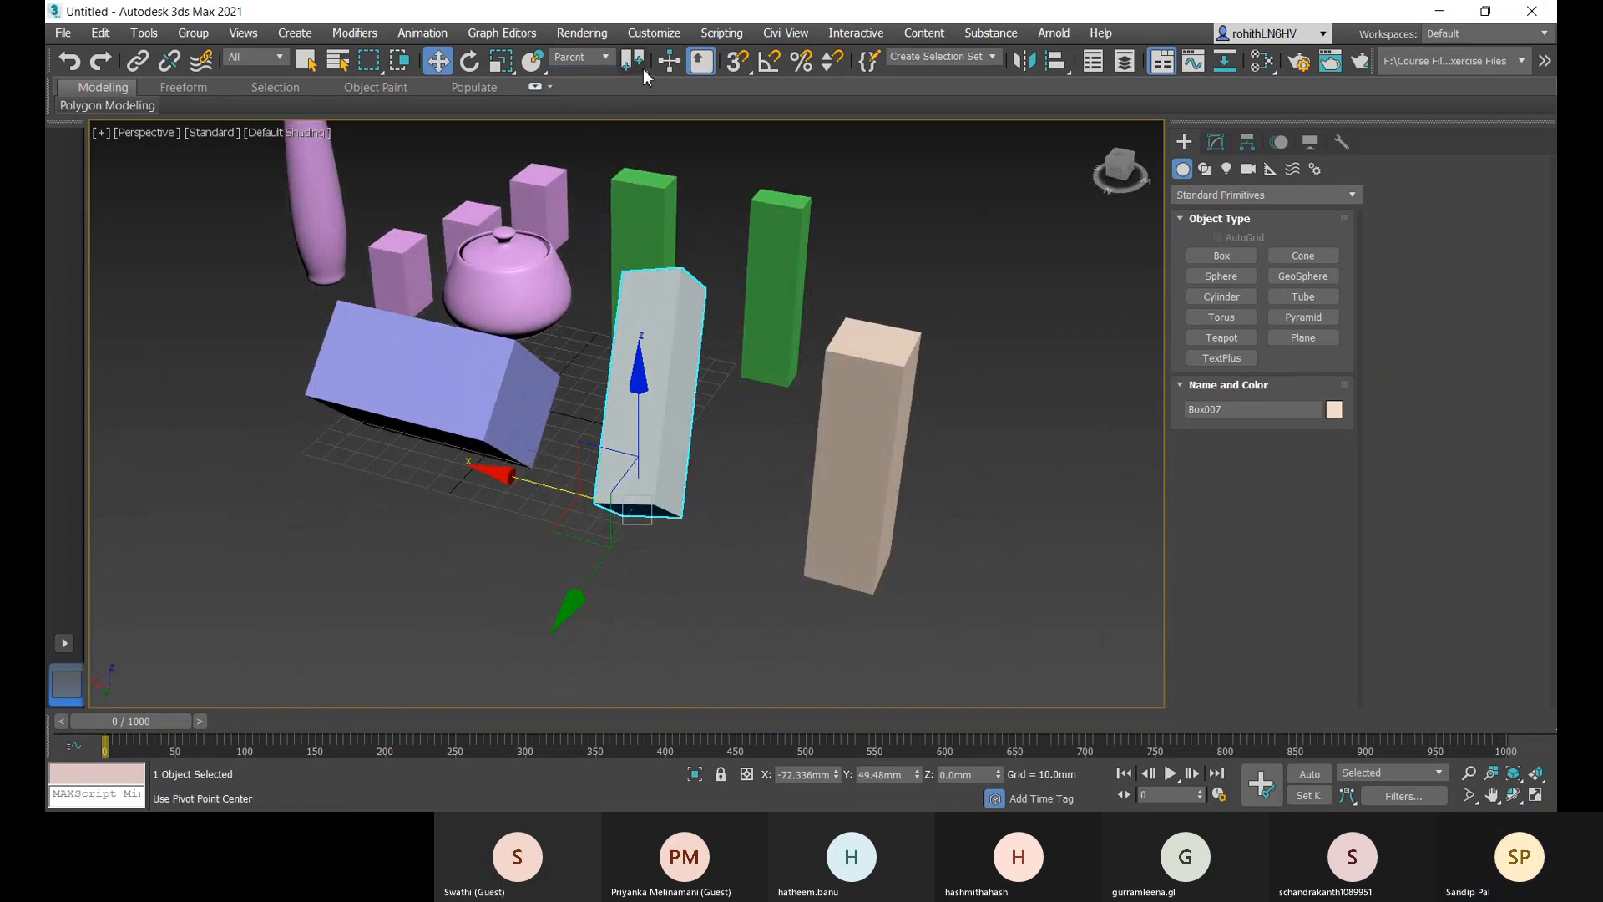
click(643, 69)
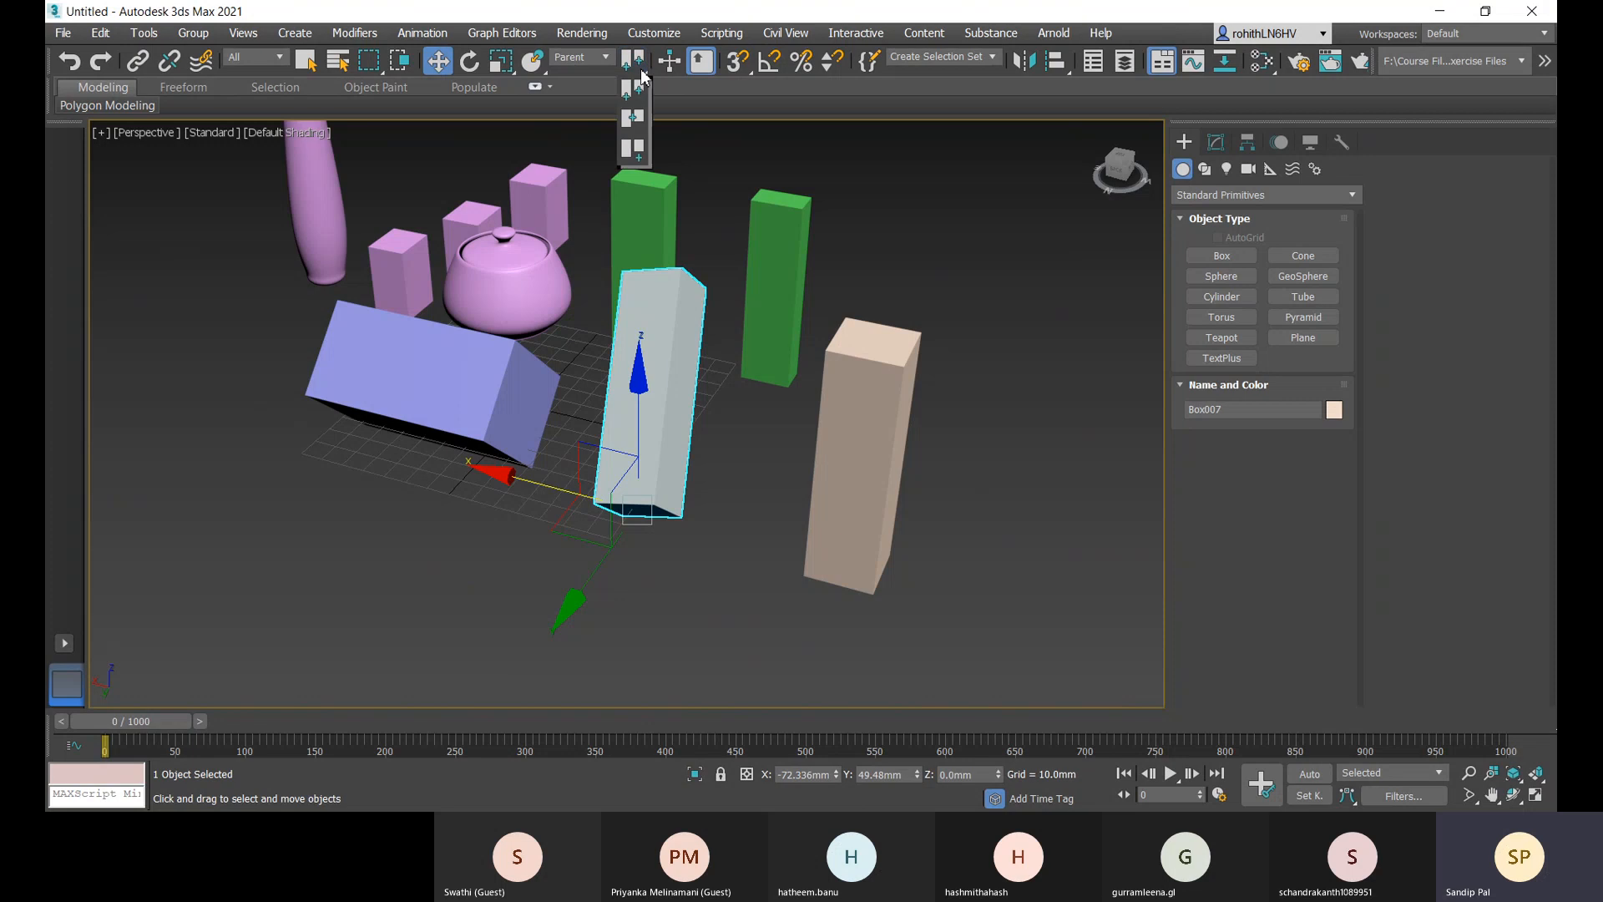
click(639, 125)
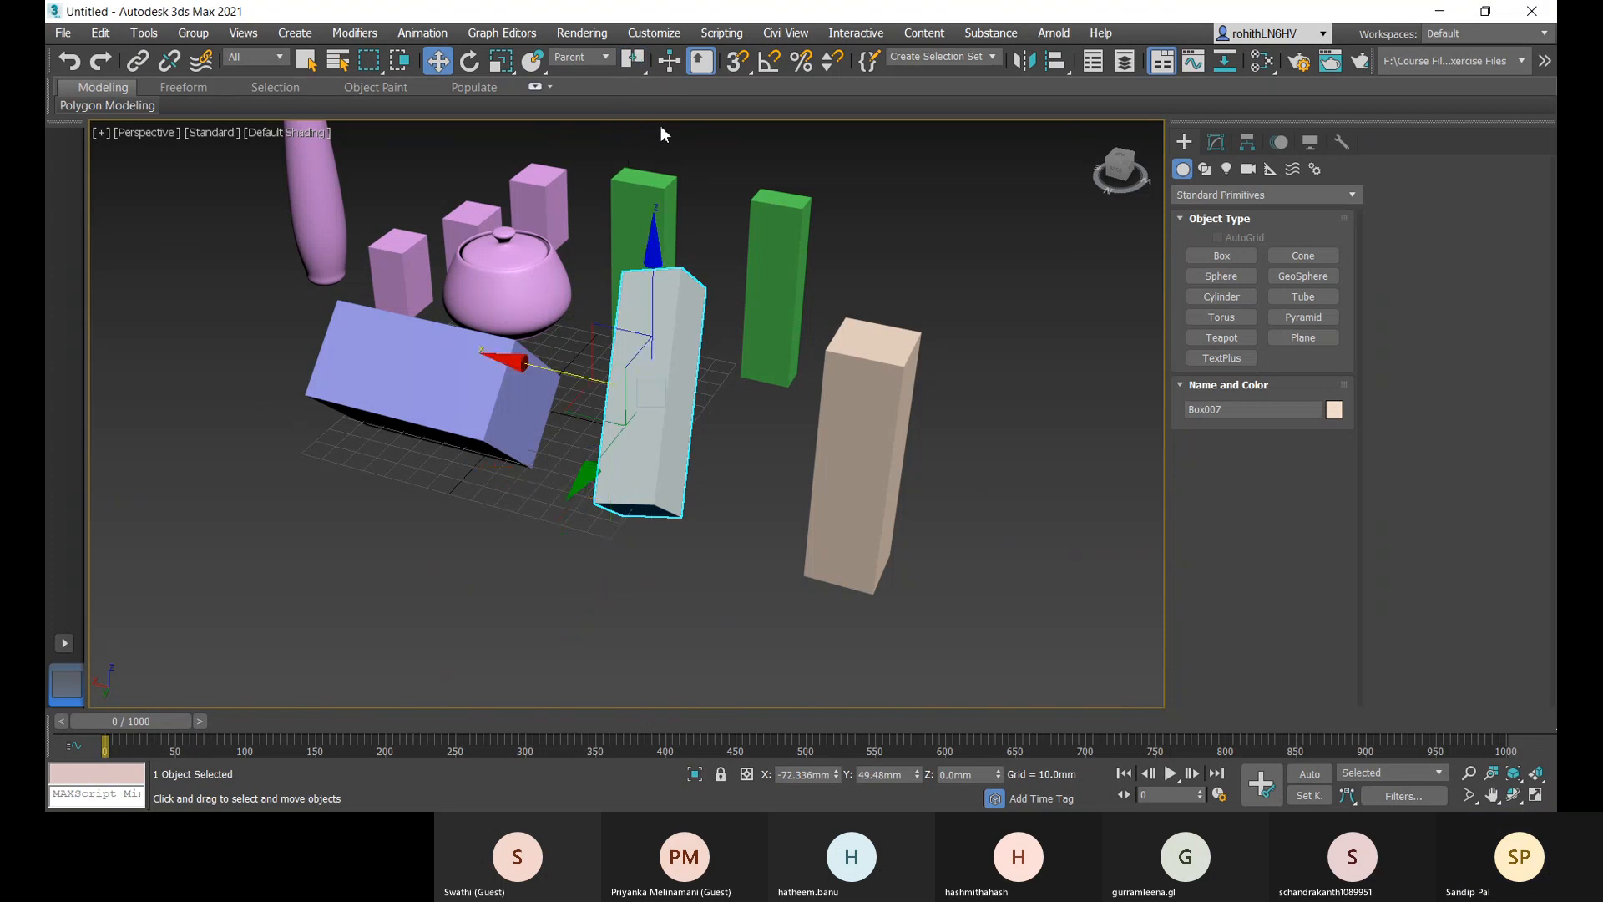
alt+middle_drag(753, 391, 873, 345)
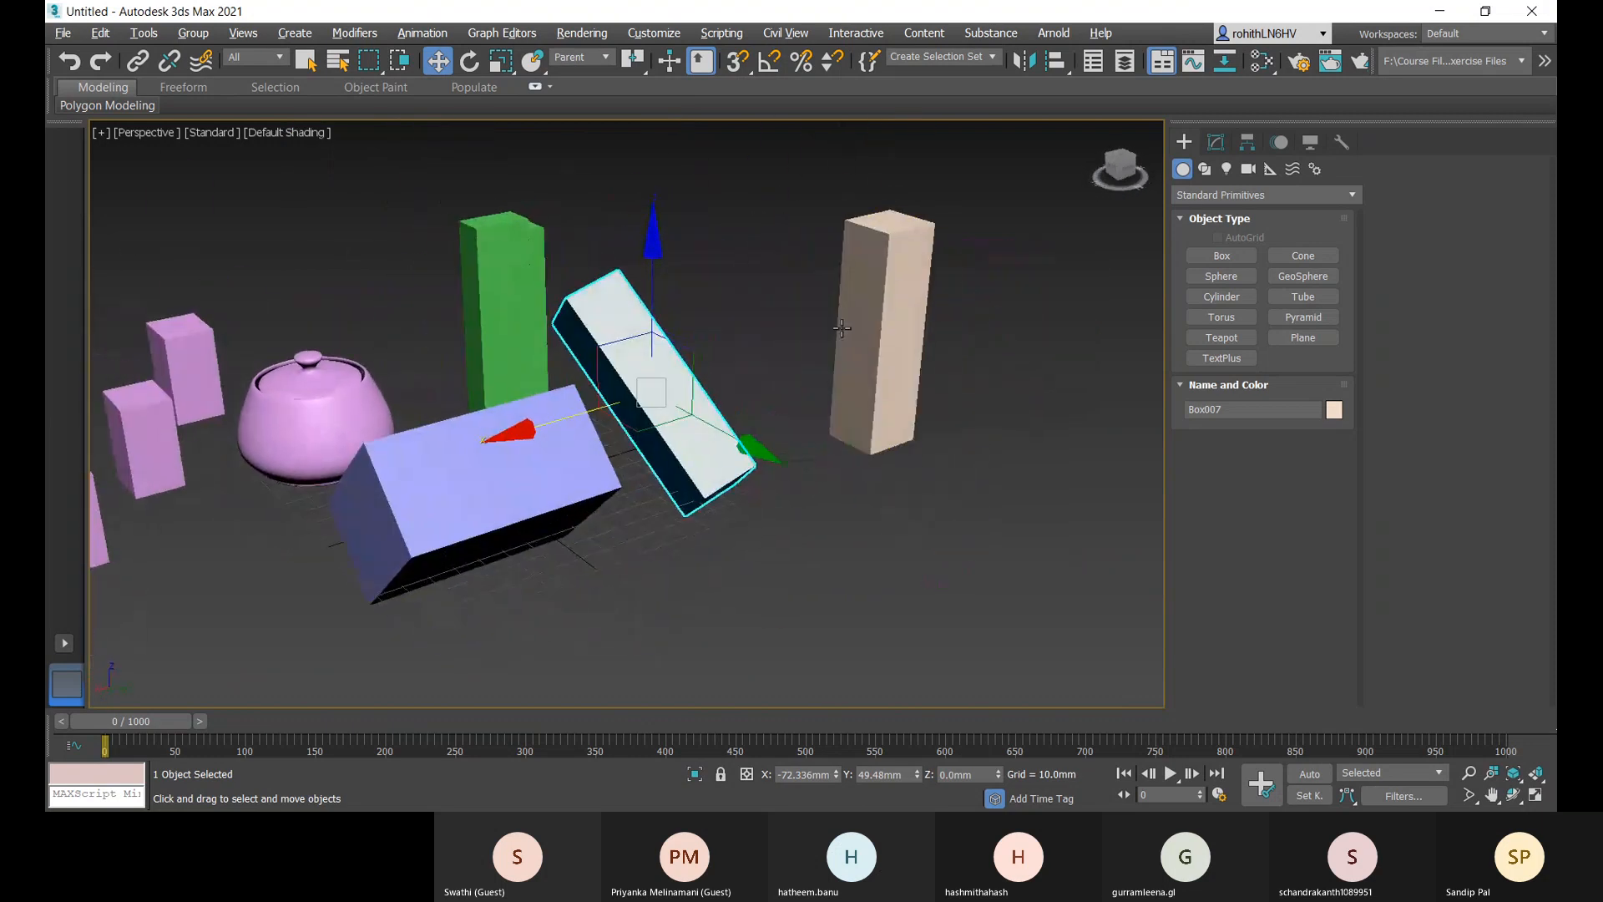
click(874, 345)
click(710, 443)
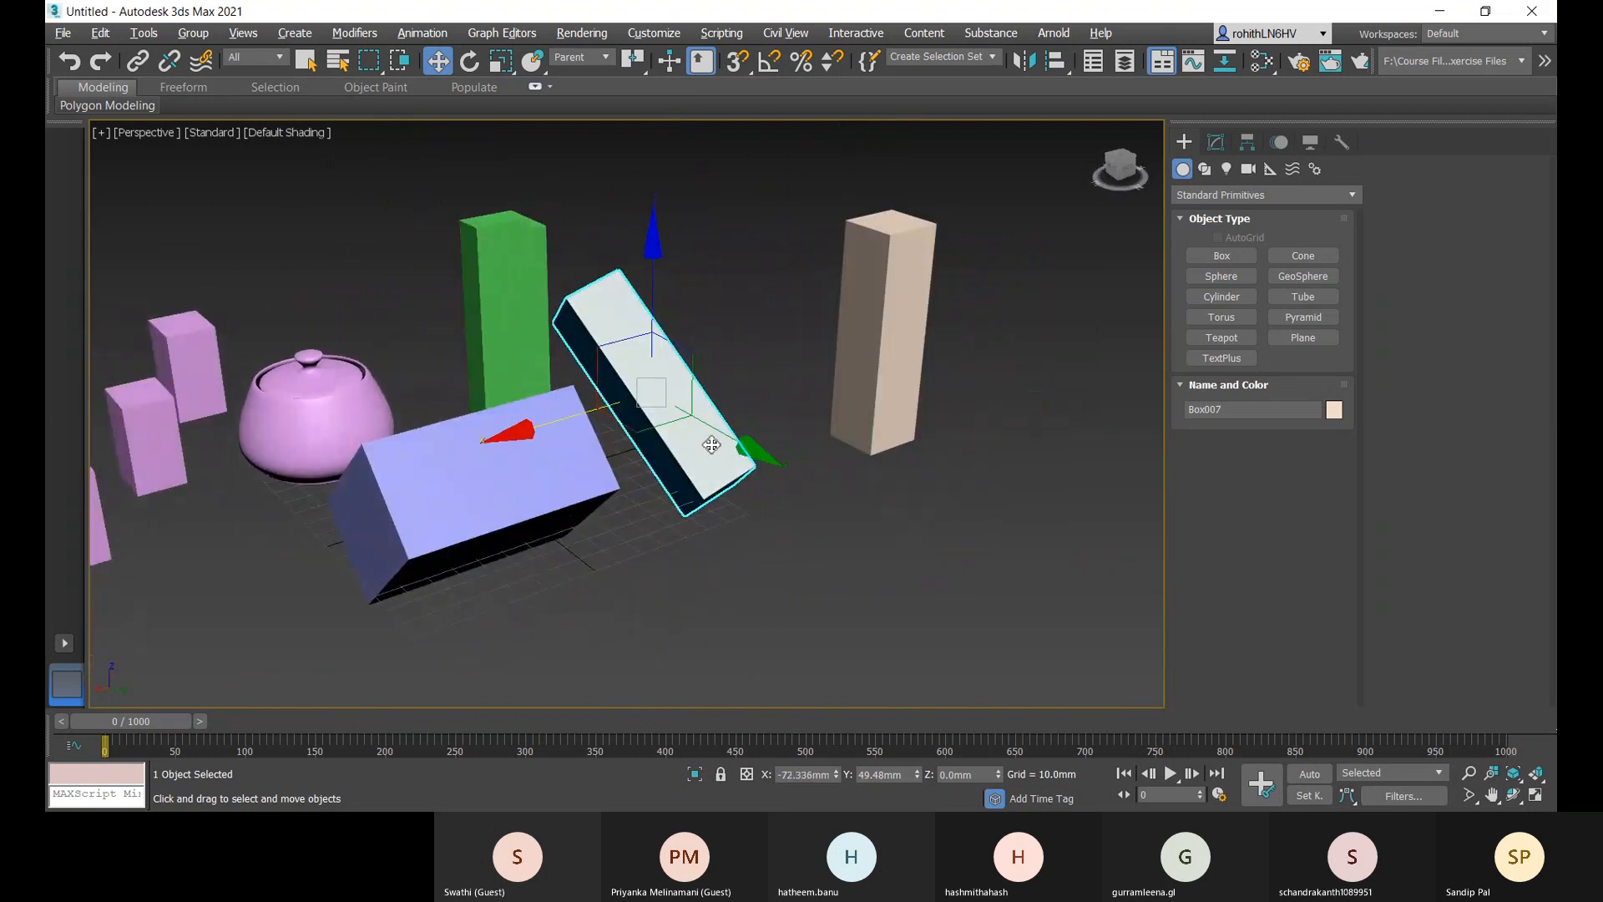
alt+middle_drag(809, 488, 859, 519)
alt+middle_drag(912, 526, 771, 469)
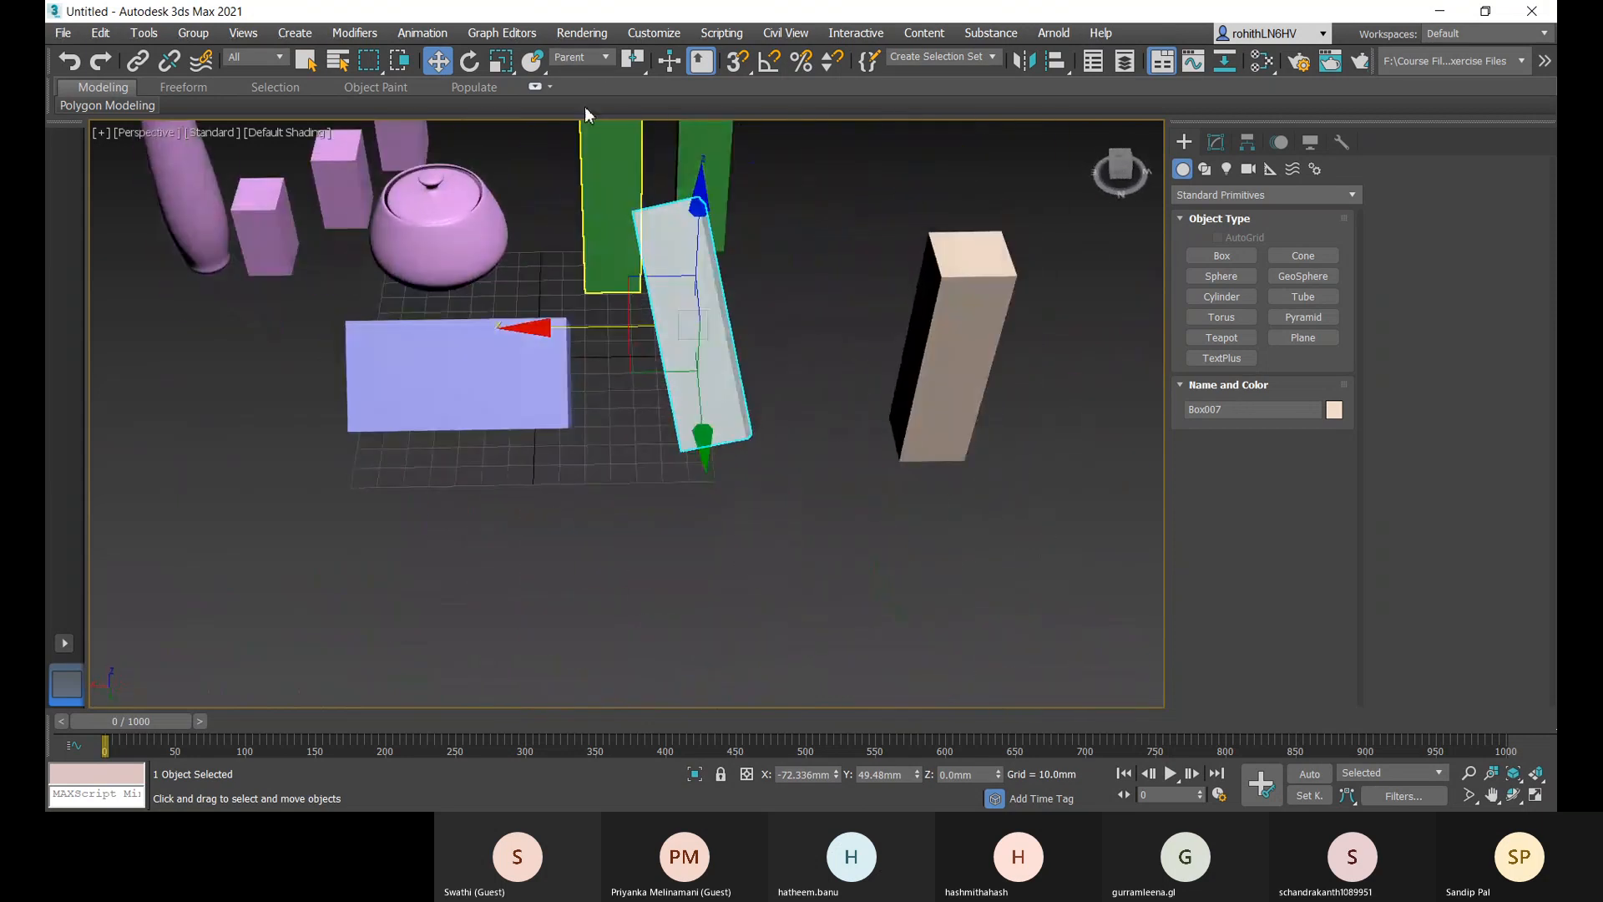
- Switch to the Local coordinate system and compare the move axes of the tilted beige box and its upright clone
click(607, 58)
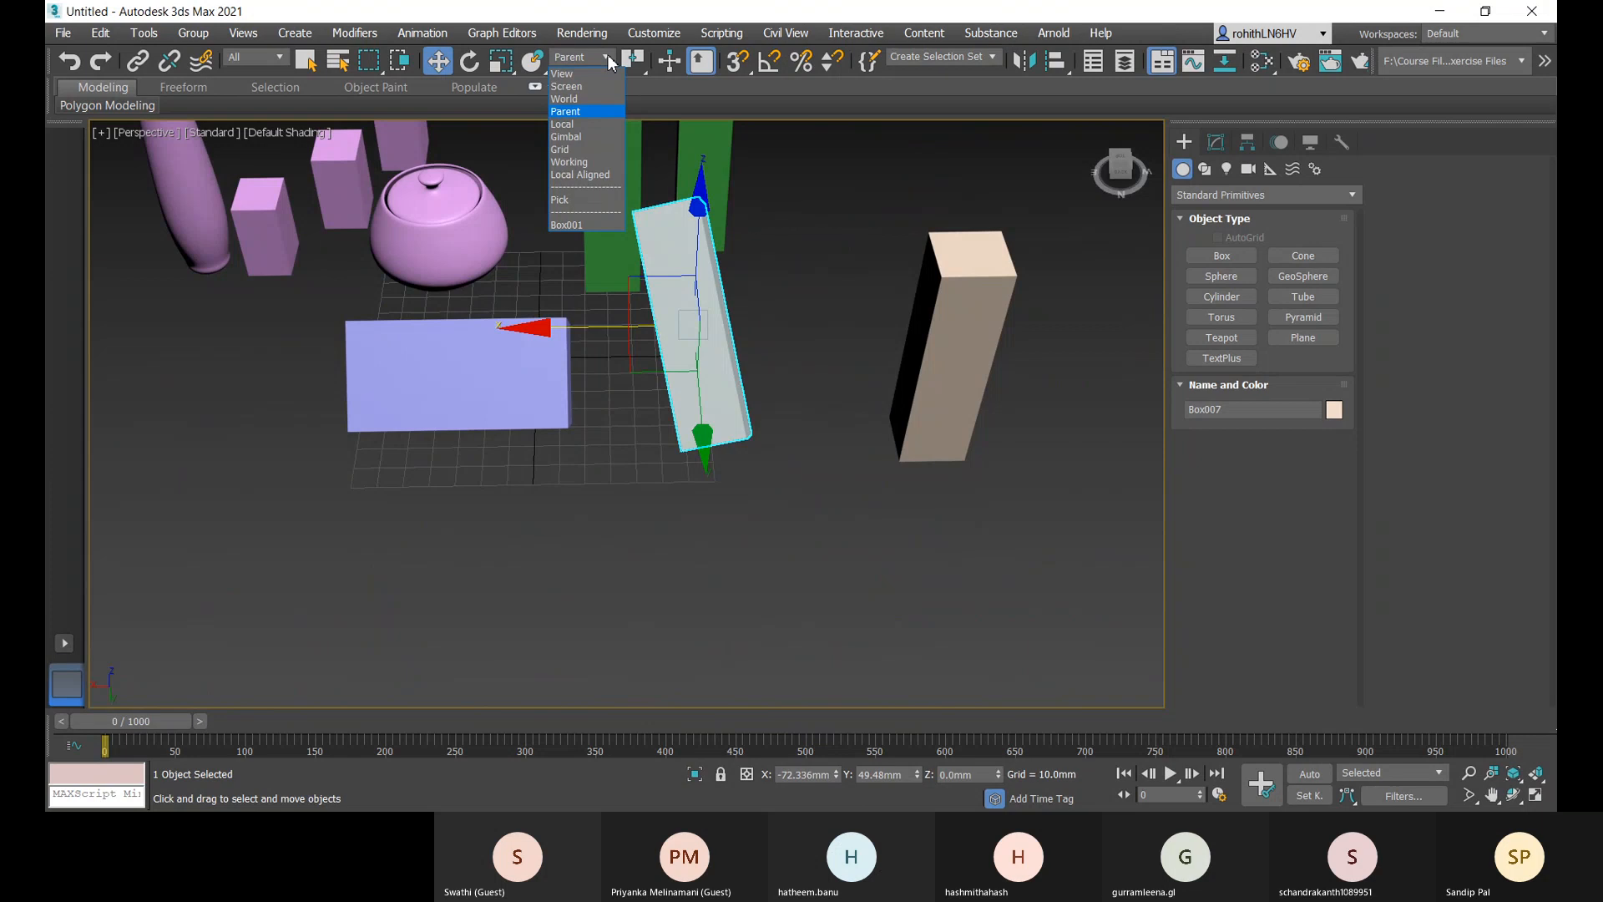
click(564, 124)
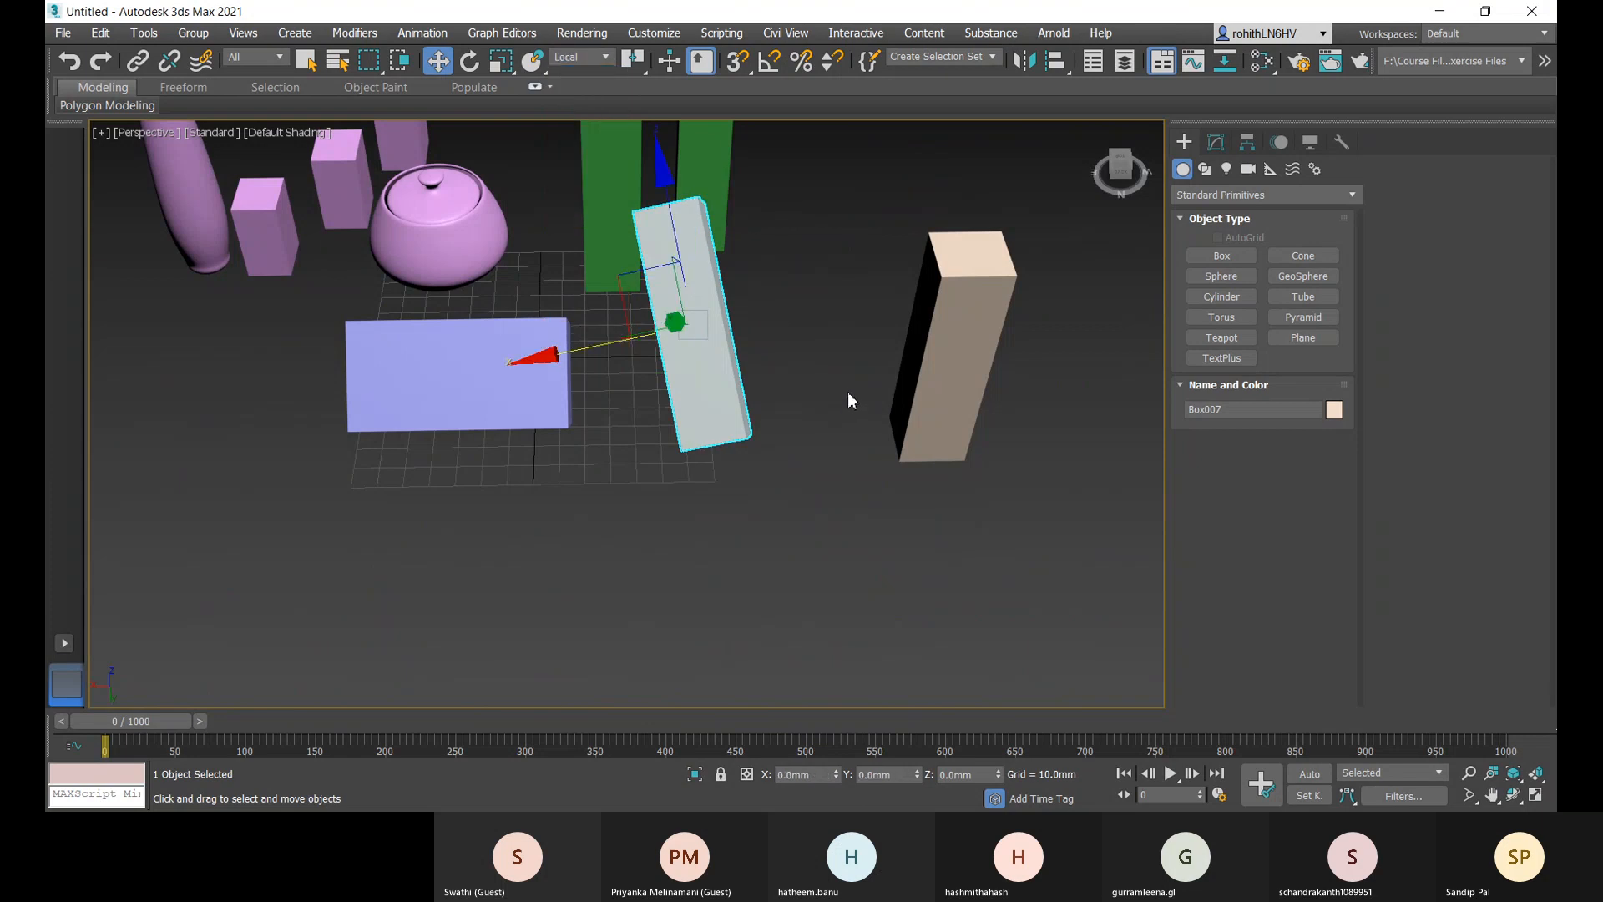
alt+middle_drag(851, 373, 741, 345)
click(562, 418)
alt+middle_drag(588, 464, 537, 440)
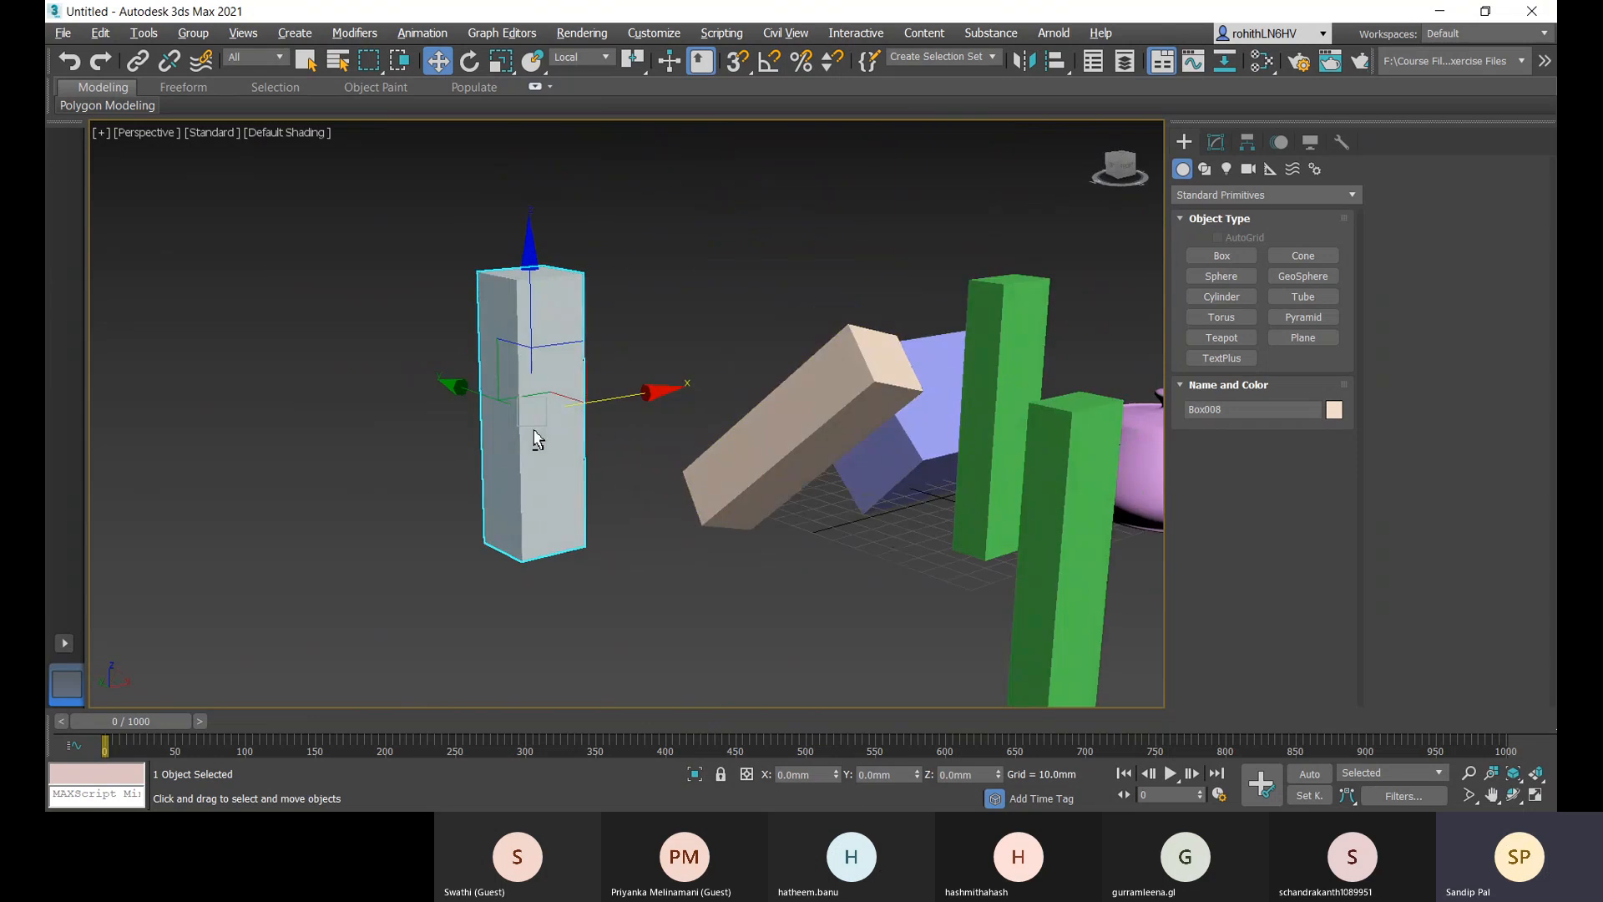
click(971, 492)
alt+middle_drag(941, 585, 631, 267)
click(959, 554)
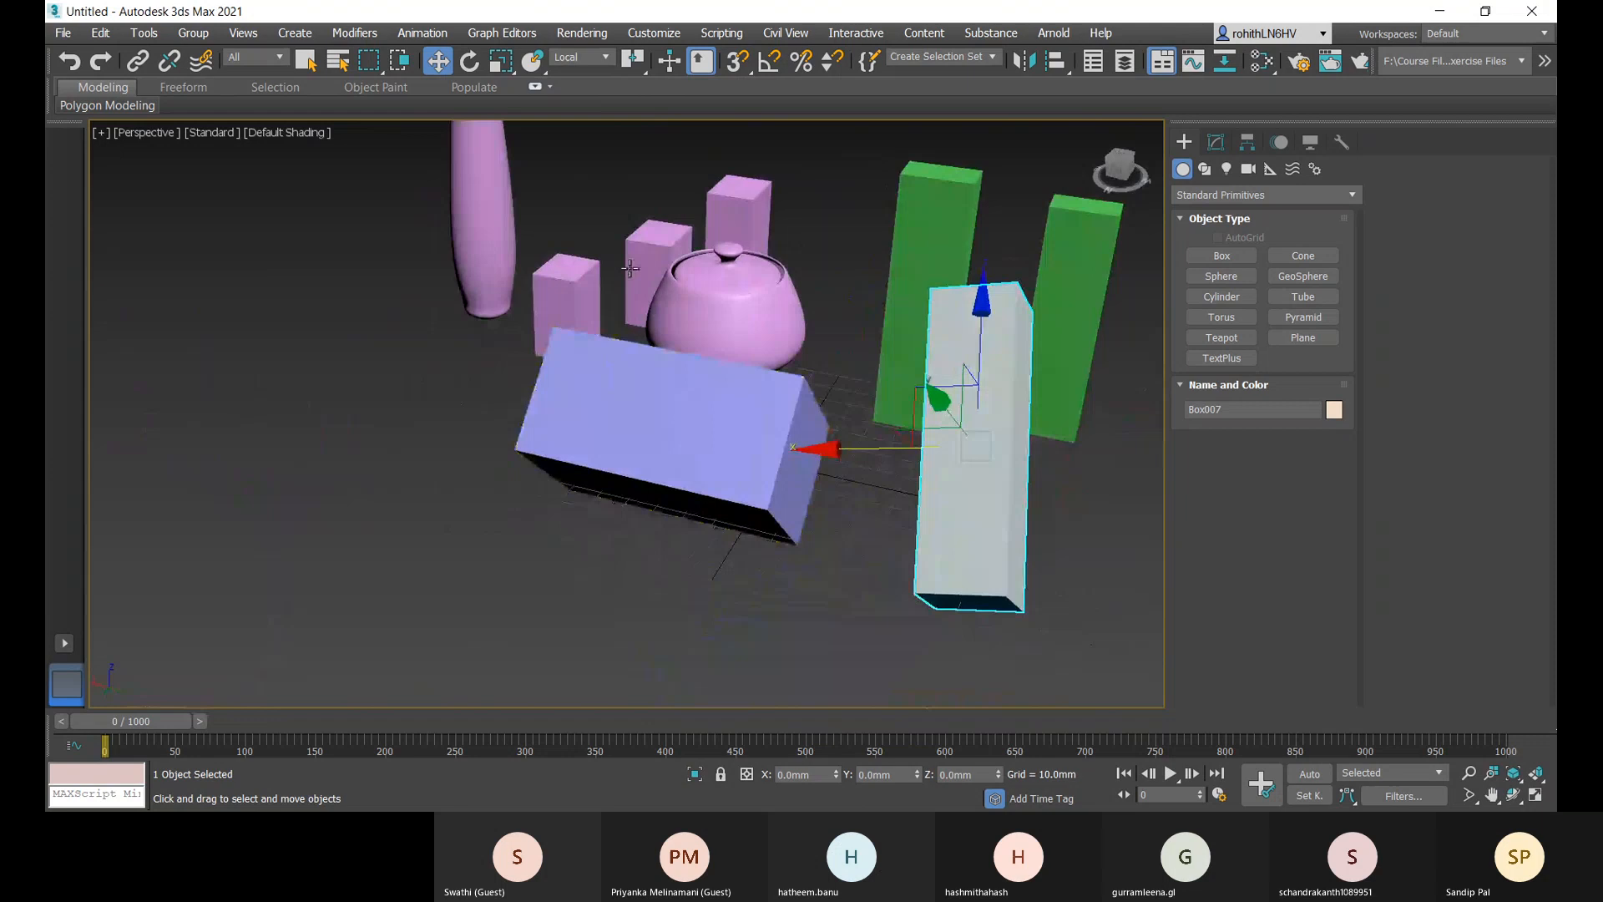
- Return to the Parent coordinate system and move the upright beige clone along its X axis to about -173.8 mm
click(607, 57)
click(576, 123)
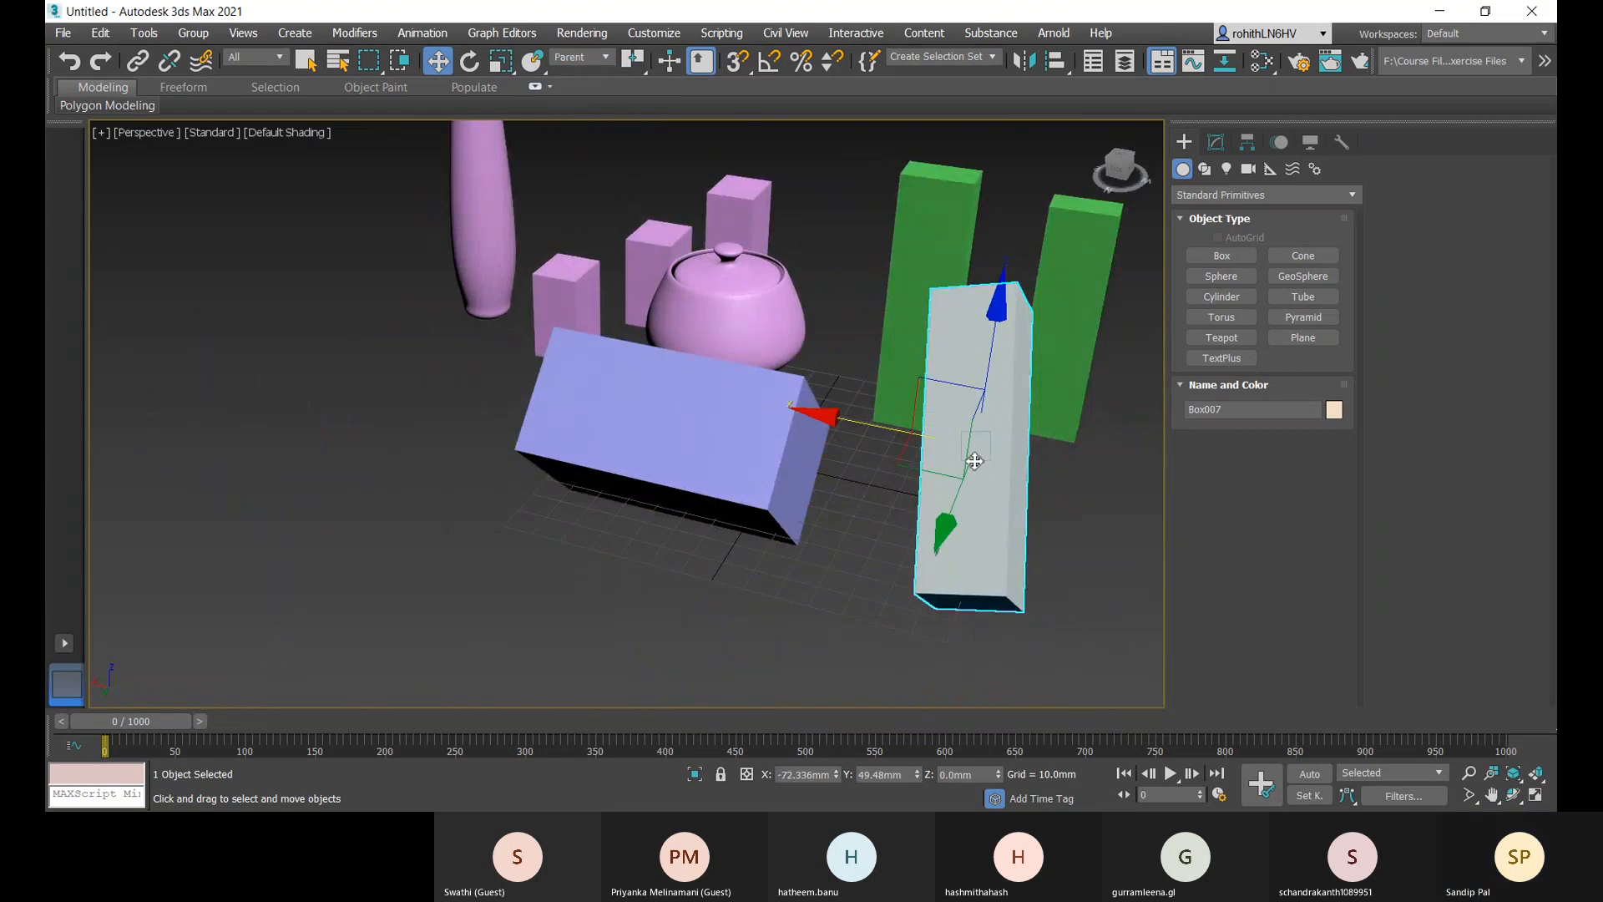
alt+middle_drag(974, 461, 759, 423)
click(627, 464)
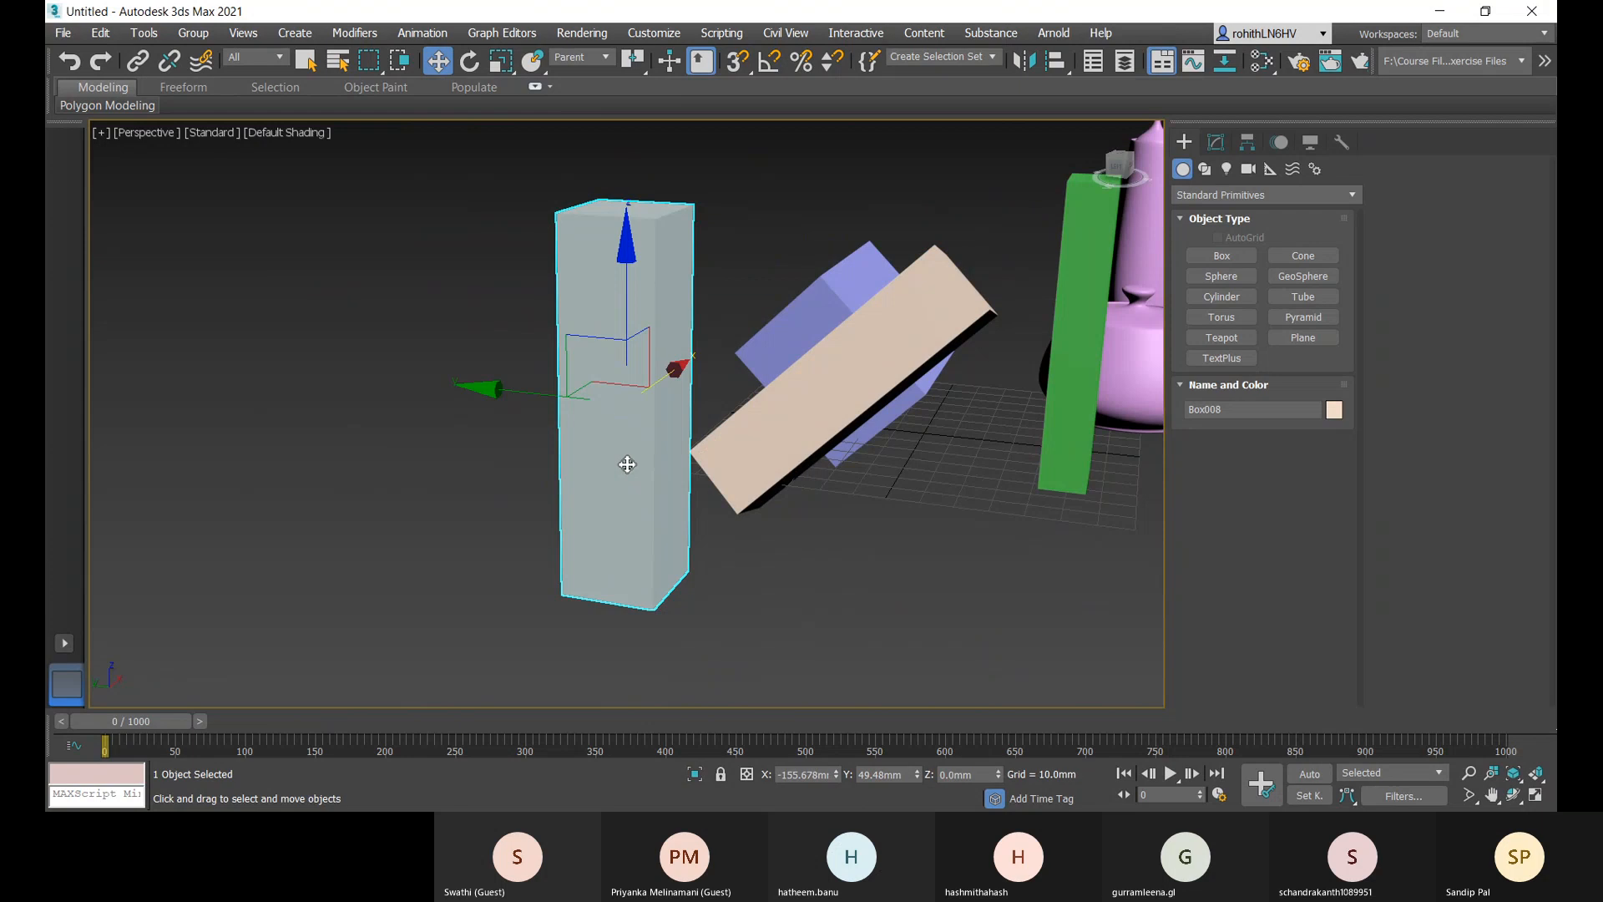
alt+middle_drag(709, 498, 815, 476)
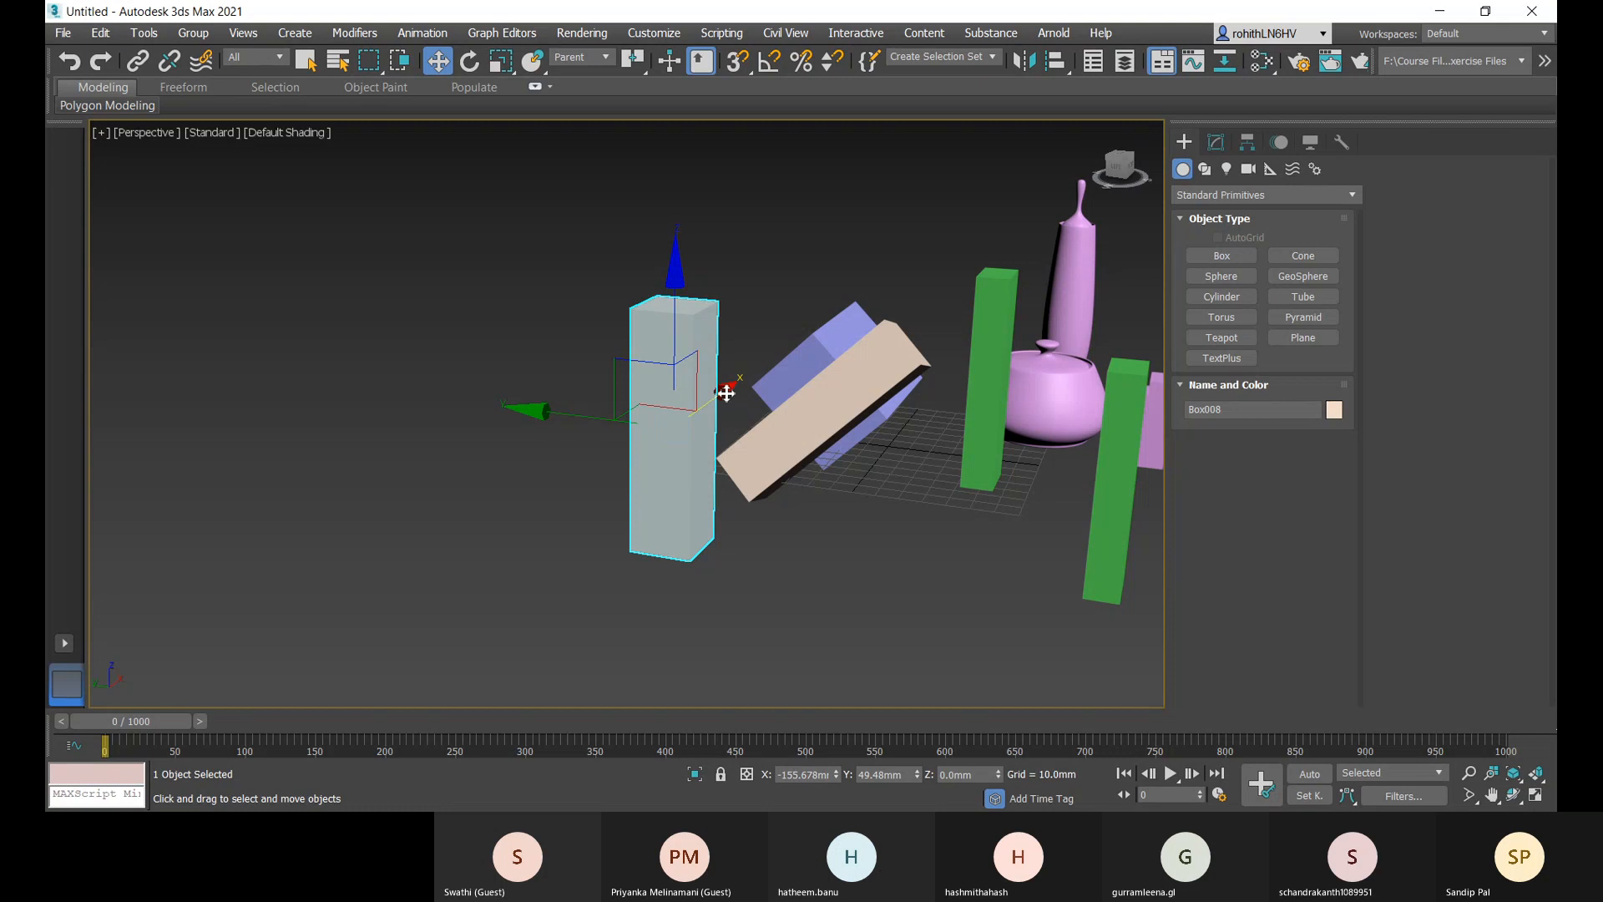
mouse_move(726, 393)
mouse_down()
mouse_move(761, 354)
mouse_move(680, 422)
mouse_move(703, 390)
mouse_up()
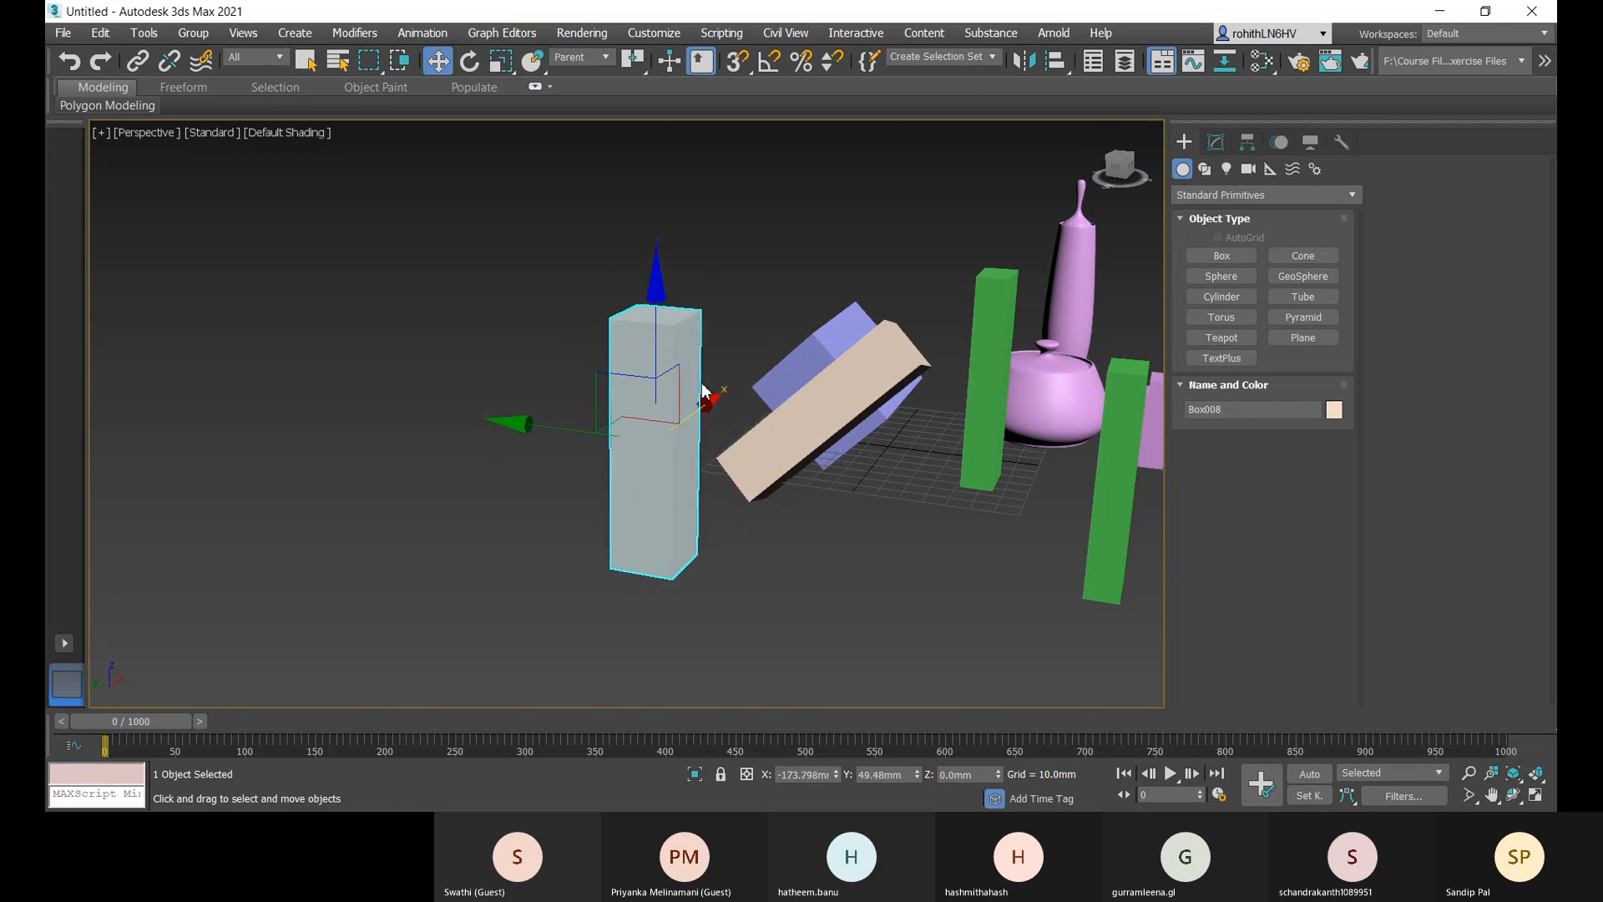
- Scale the upright beige clone to about 200% along Y and about 153% along Z
key(r)
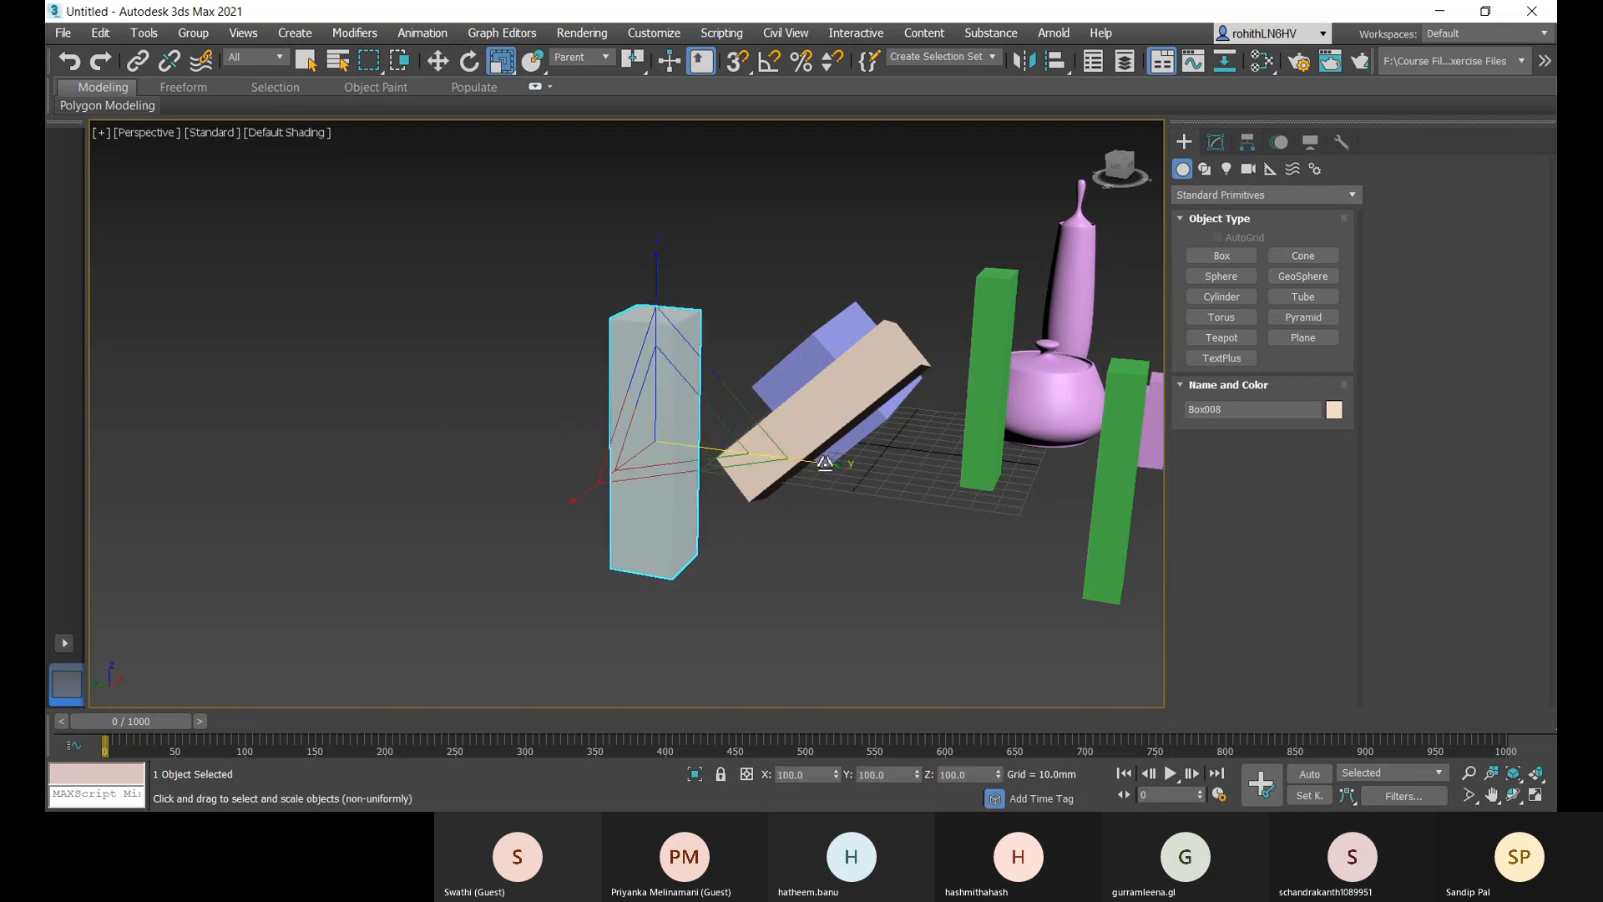
drag(818, 464, 882, 481)
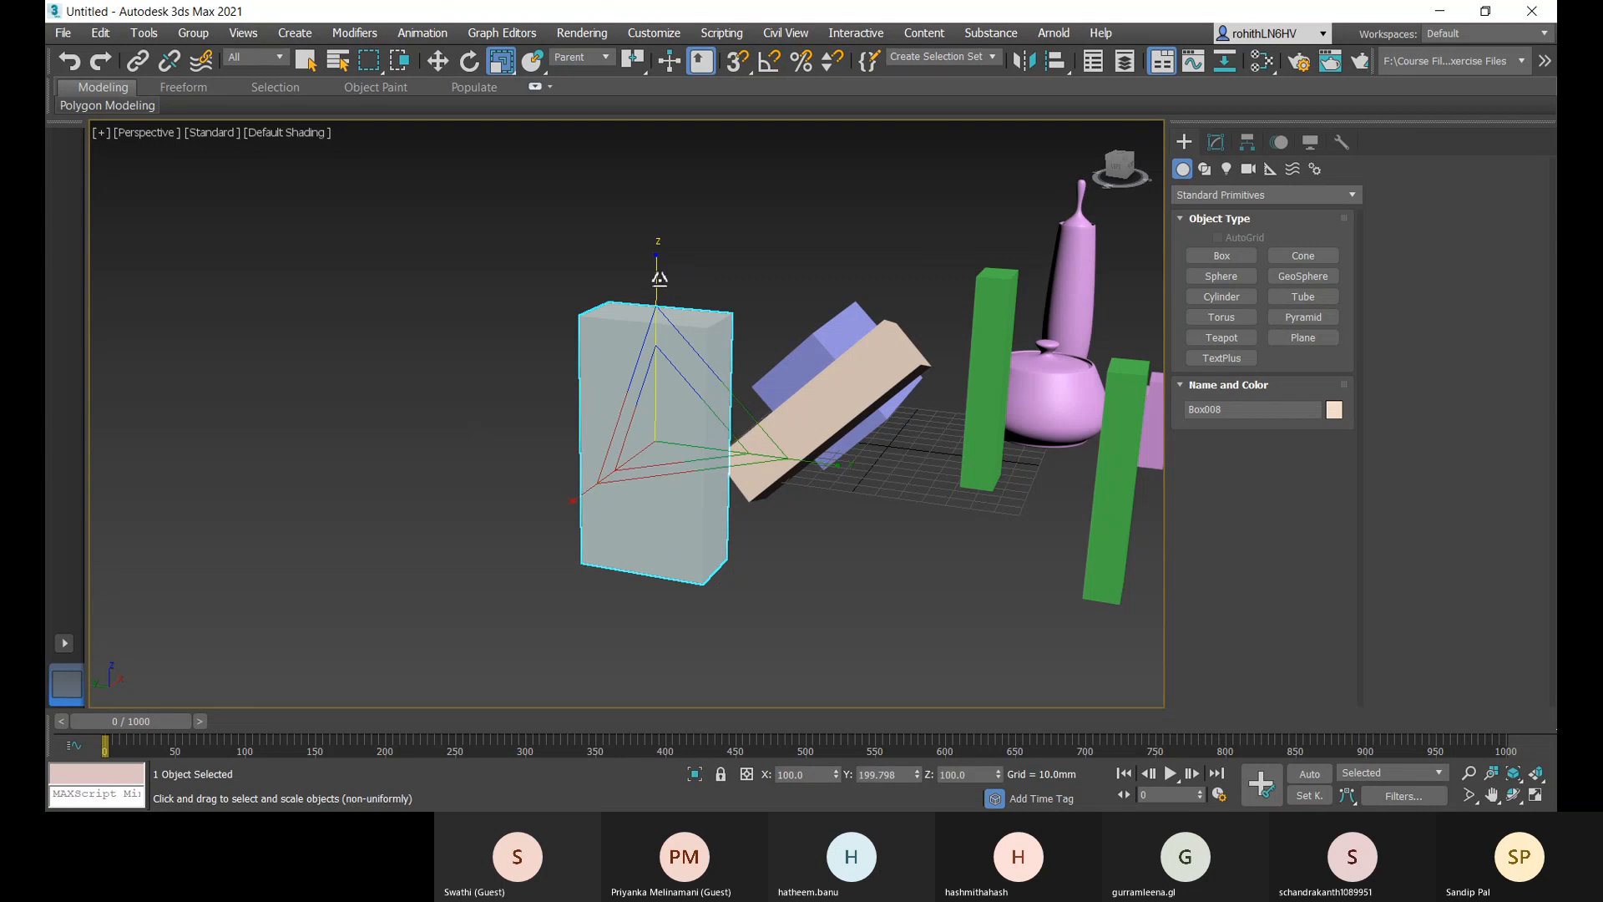
drag(659, 279, 664, 247)
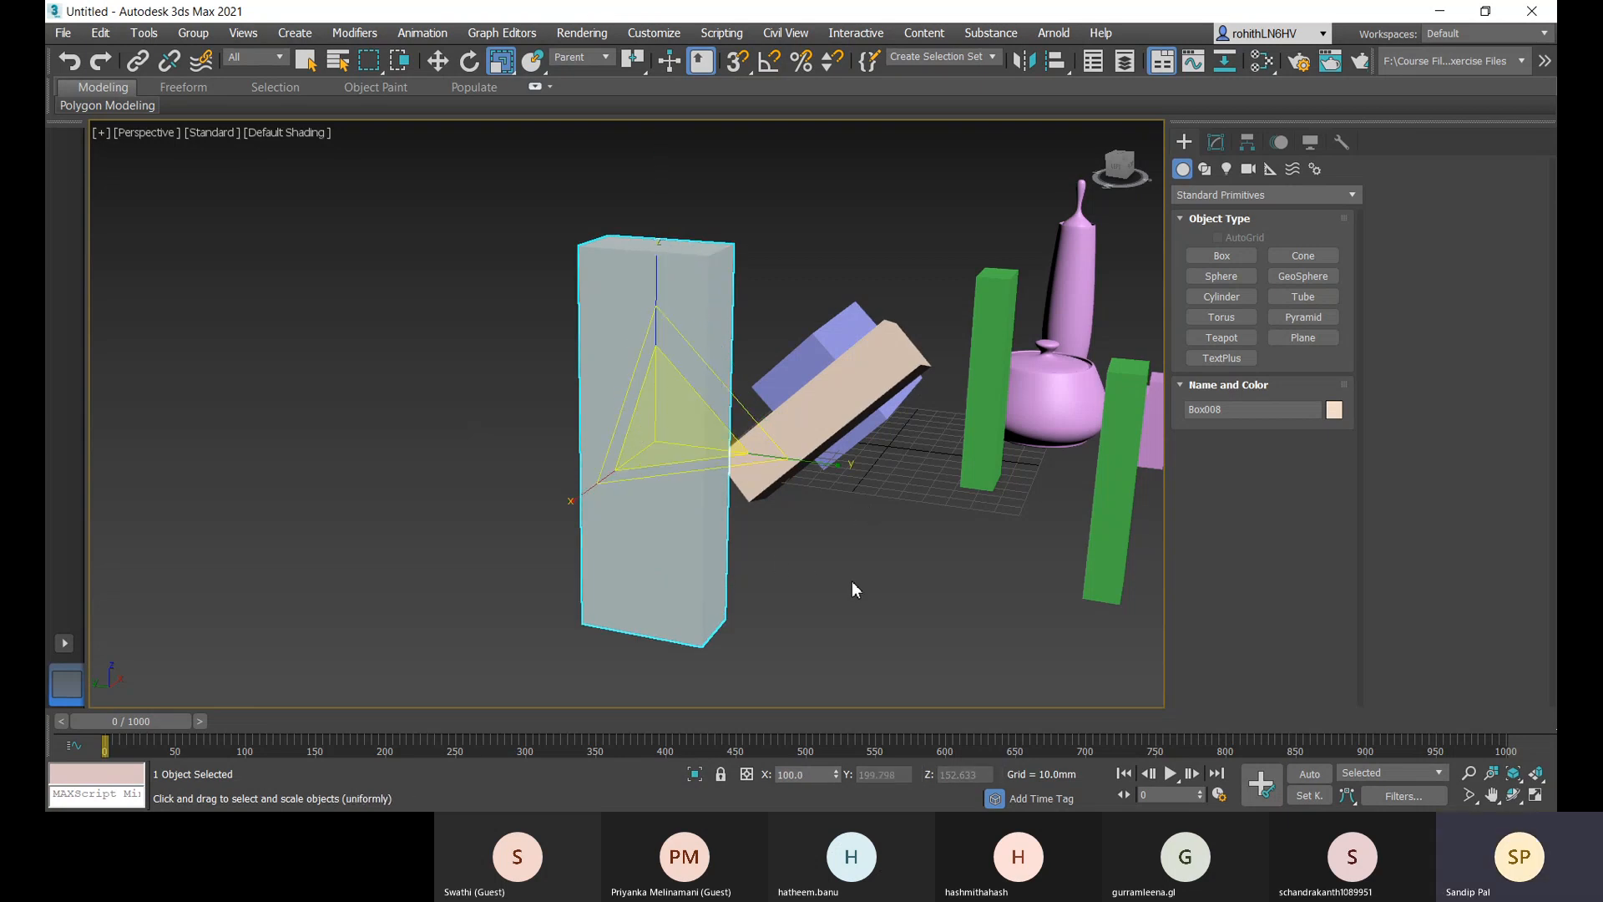
- Change the reference coordinate system to Local for scaling the upright beige clone
alt+middle_drag(851, 583, 760, 524)
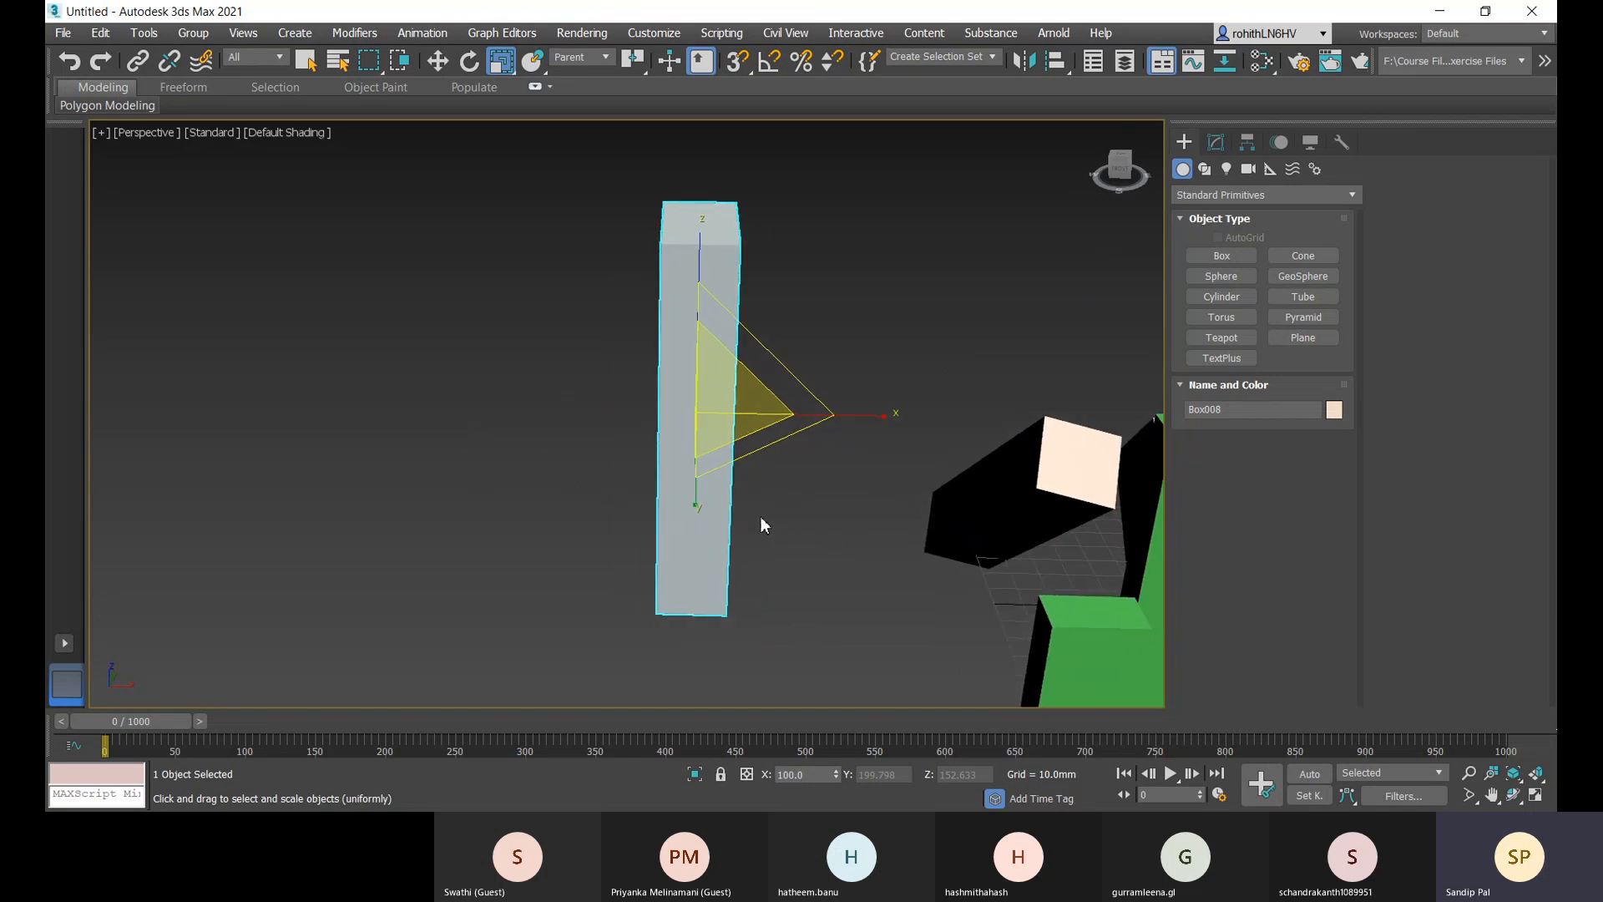
click(607, 59)
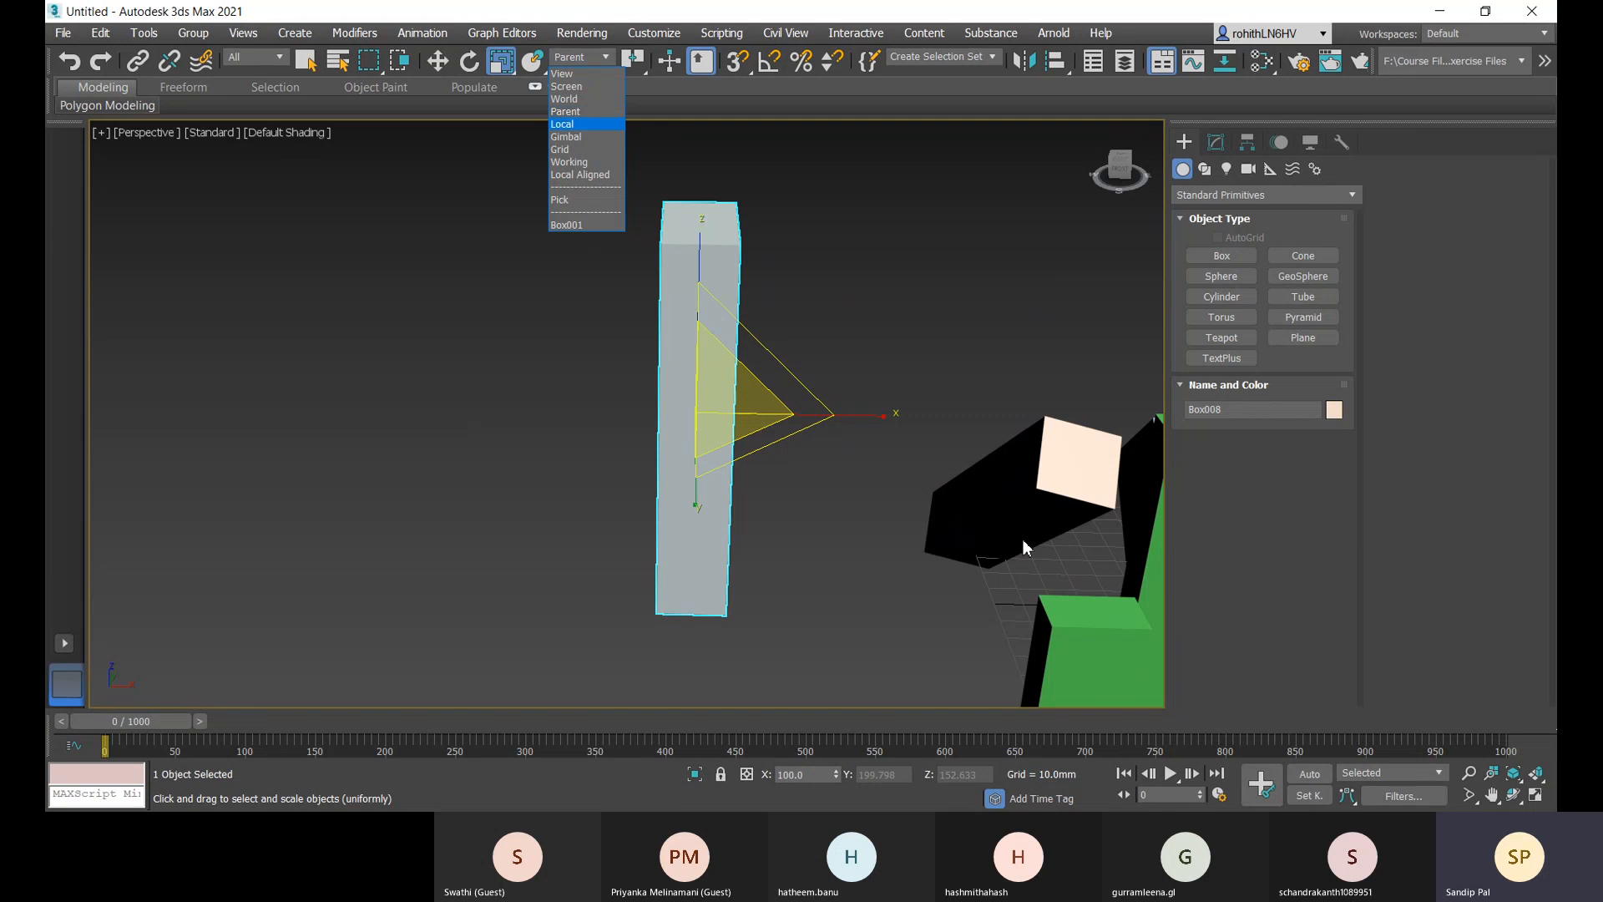
click(745, 133)
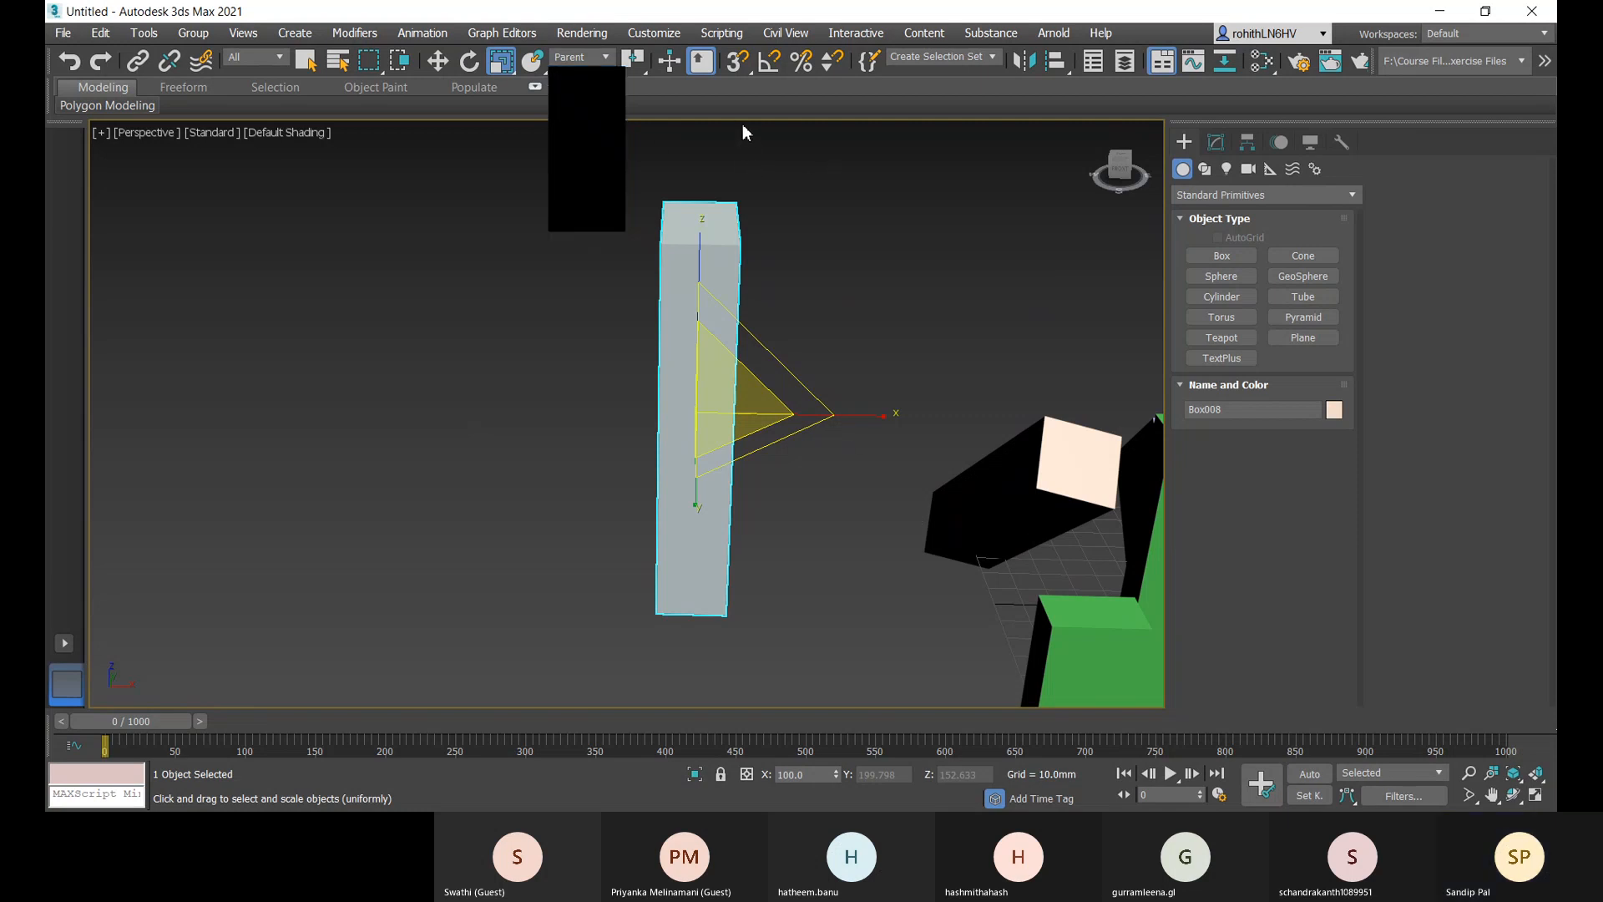
alt+middle_drag(772, 328, 935, 309)
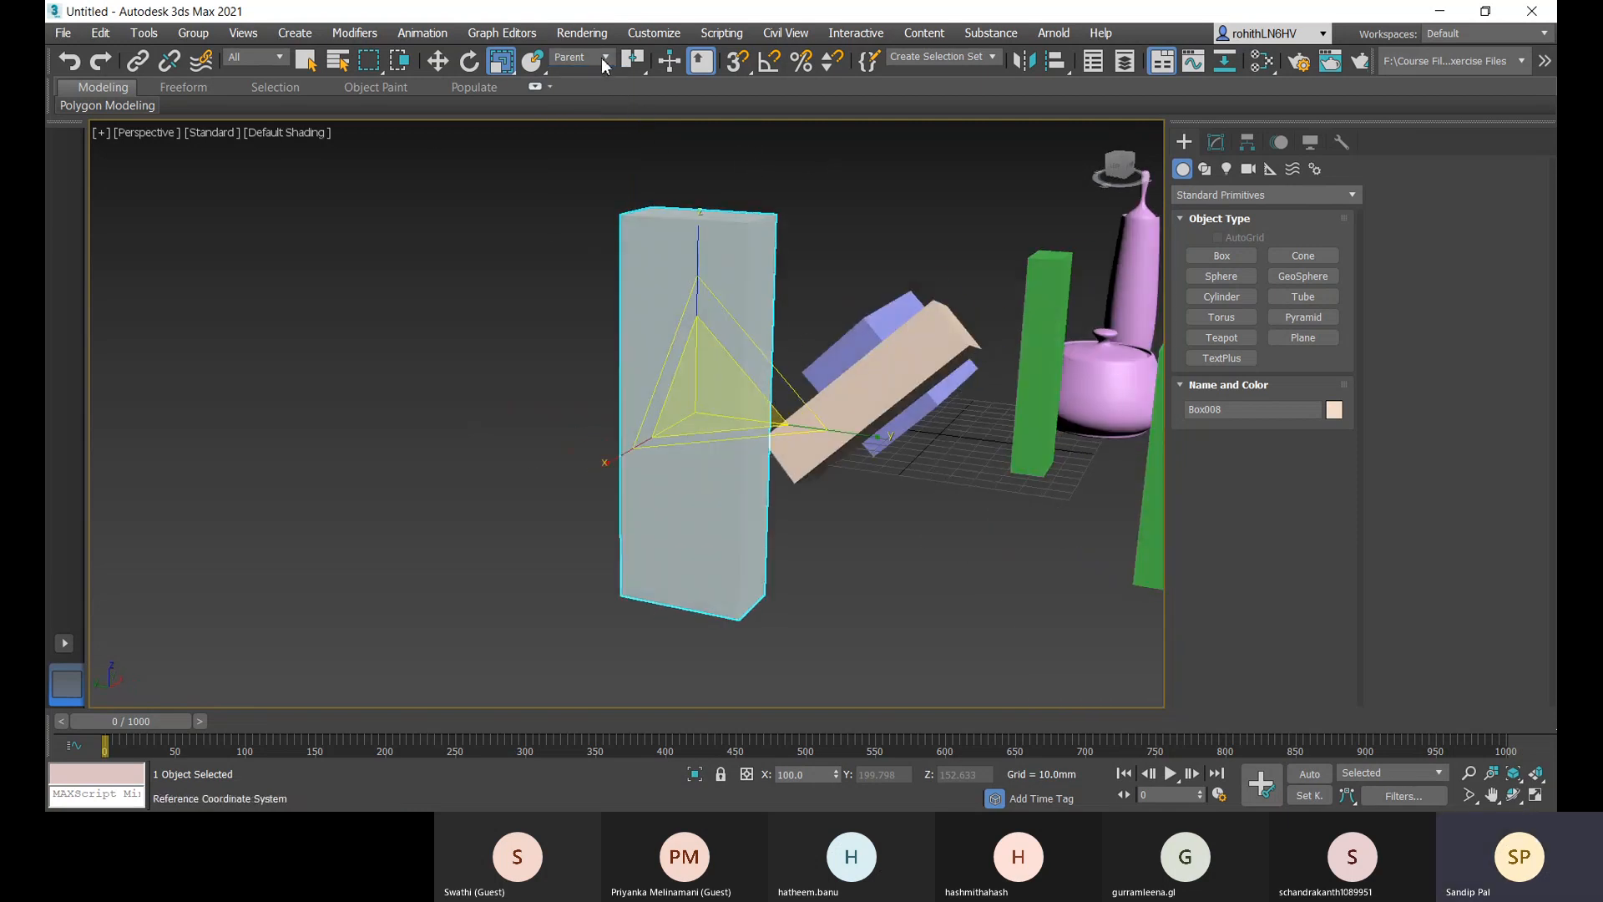
click(601, 58)
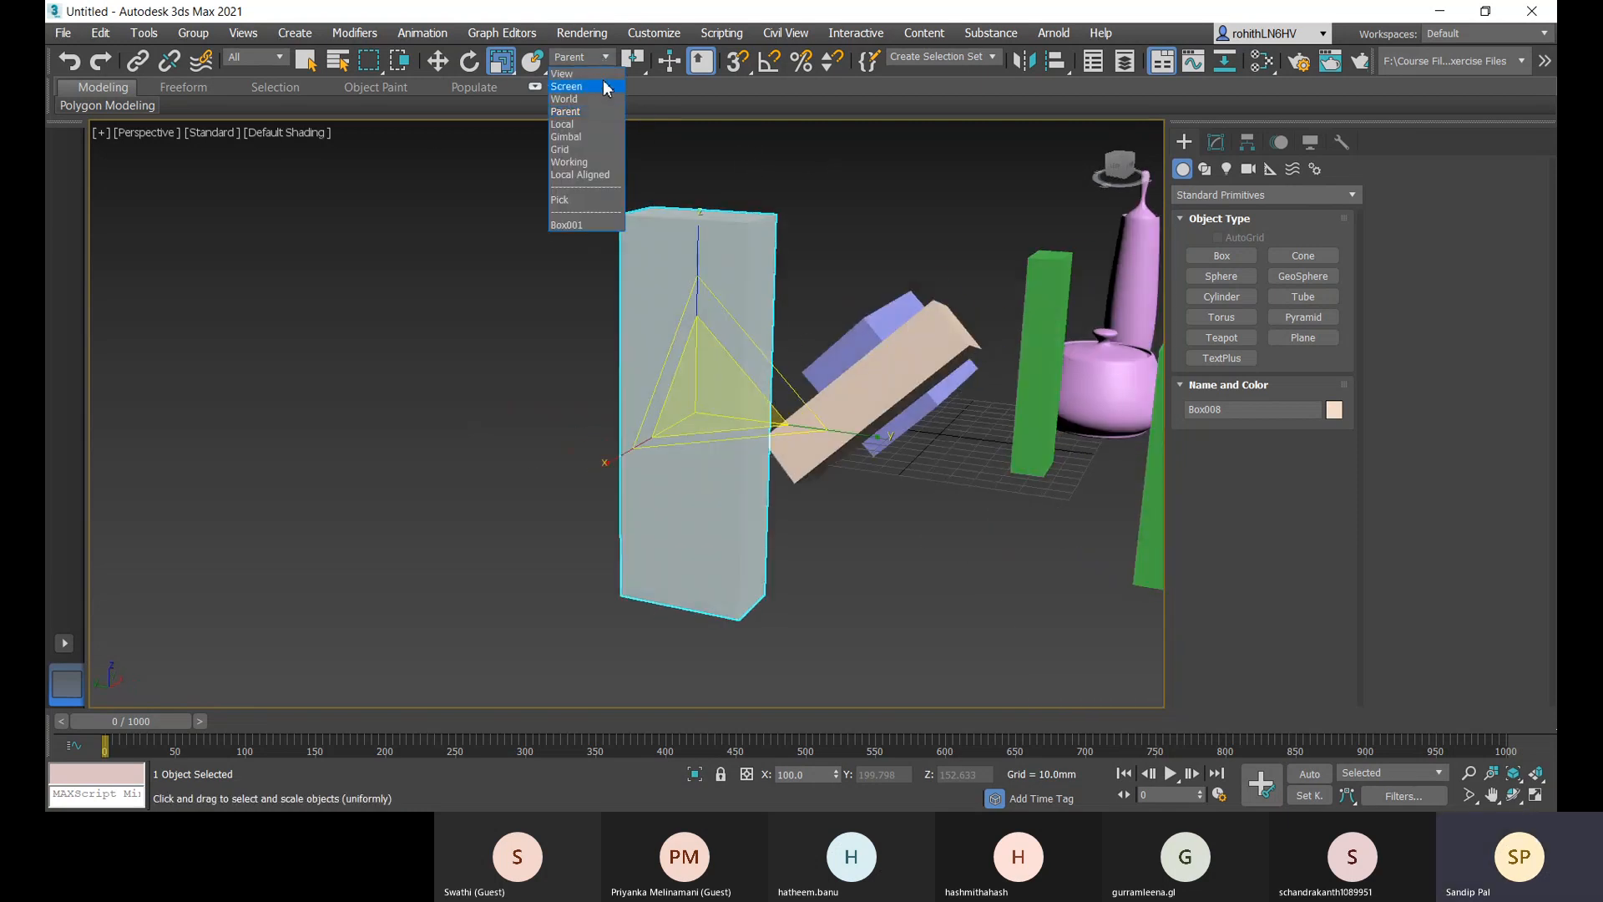
click(574, 125)
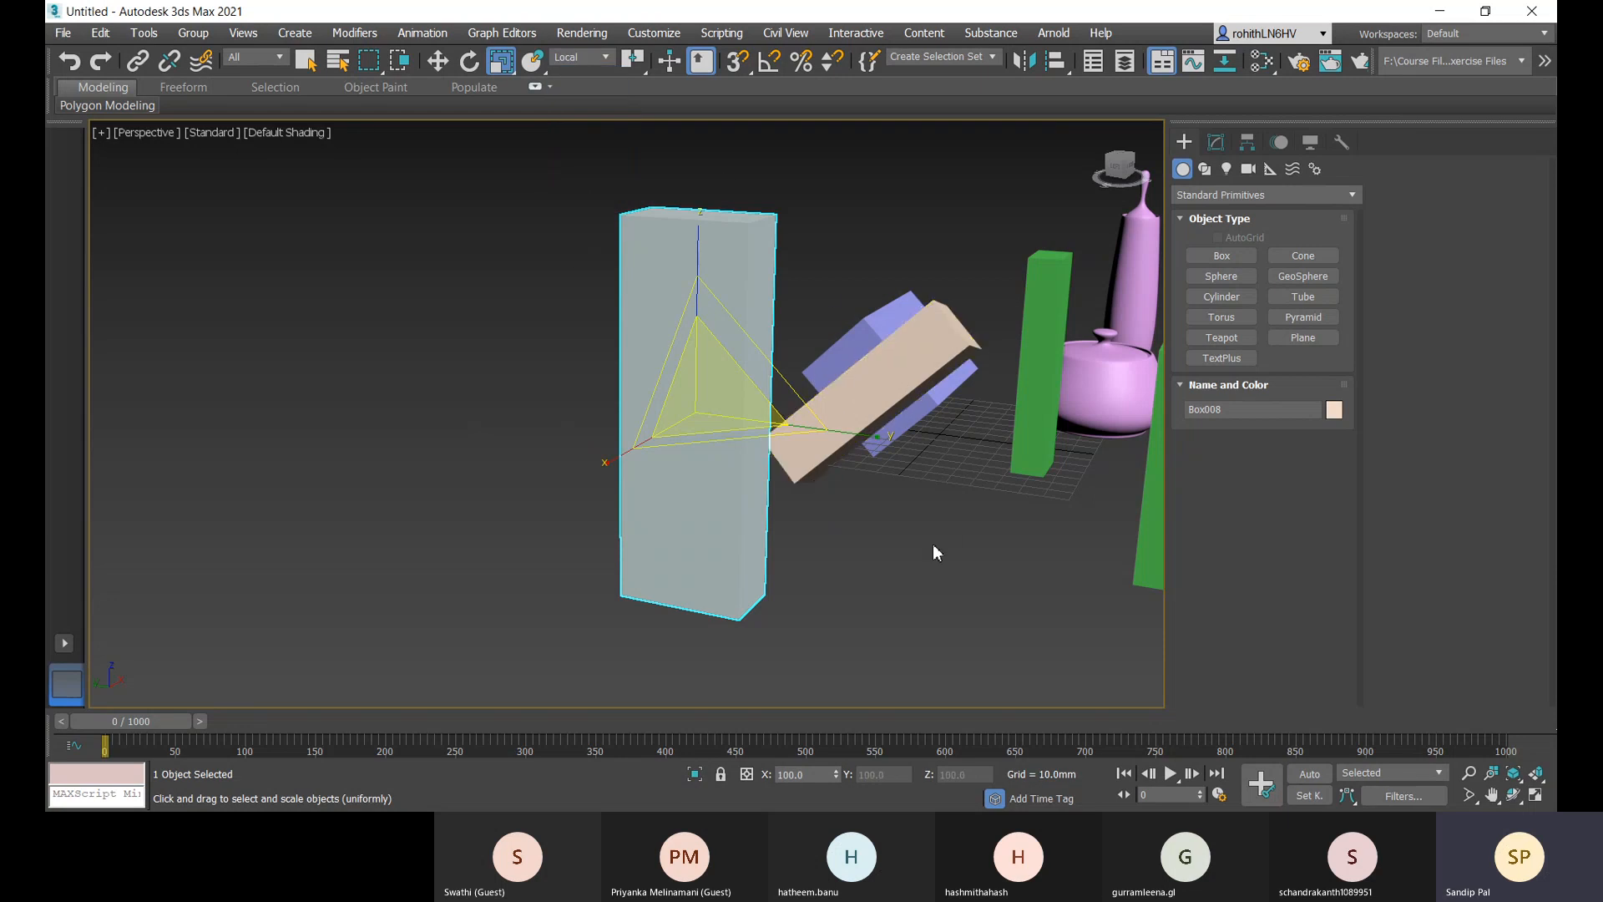
- Compare the Local scale axes of the tilted beige box, its upright clone and the blue box
alt+middle_drag(952, 512, 499, 591)
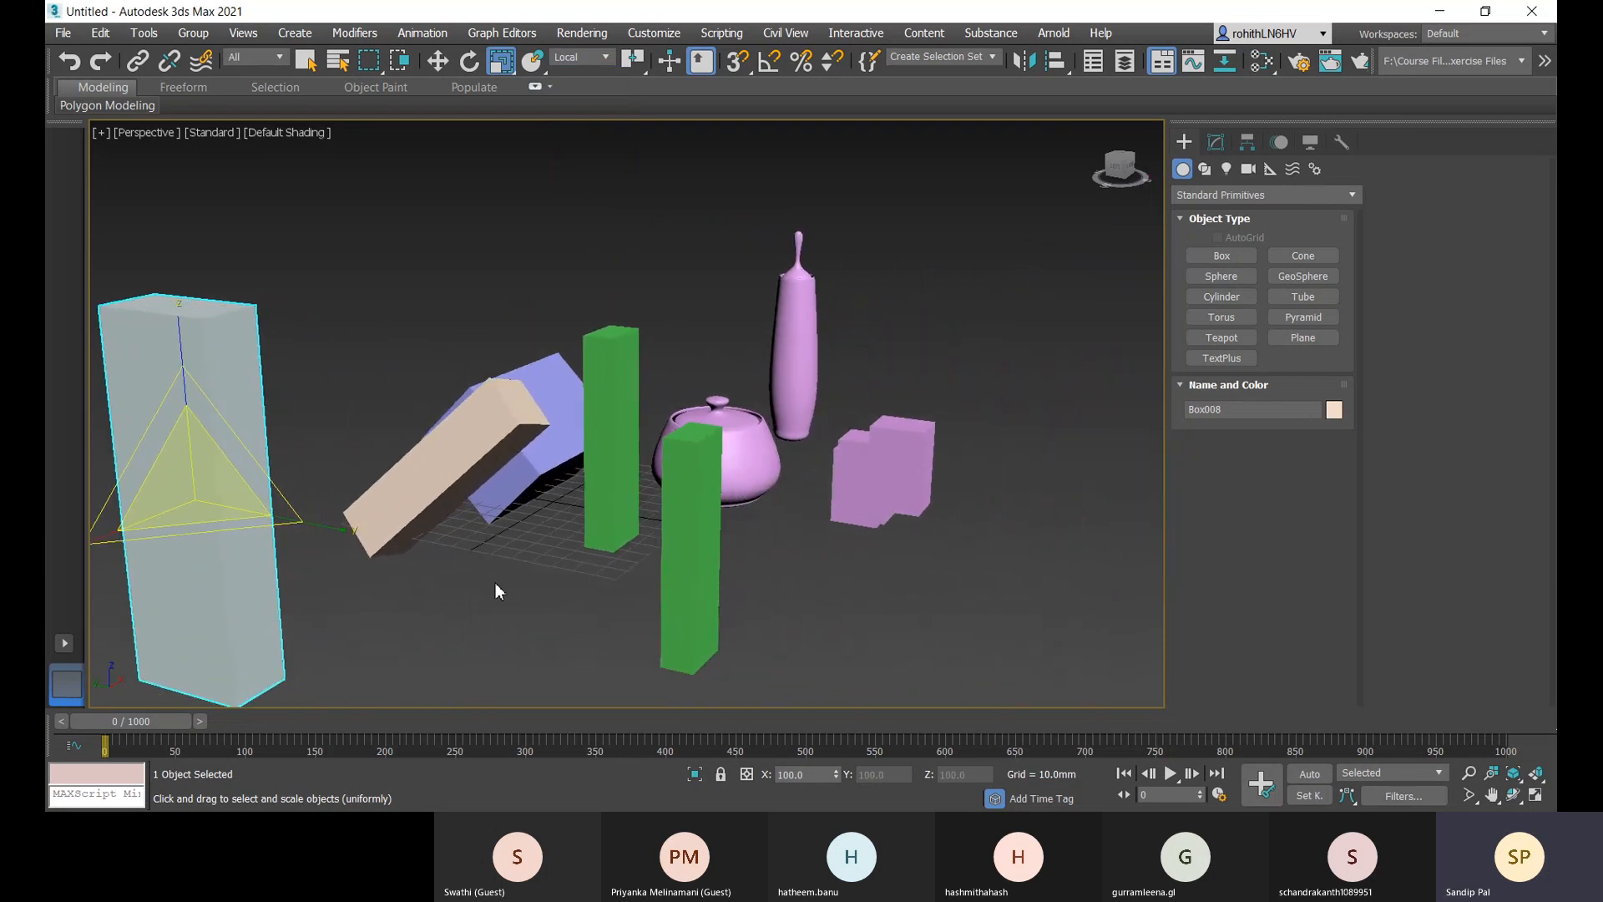
click(428, 506)
alt+middle_drag(431, 542, 664, 448)
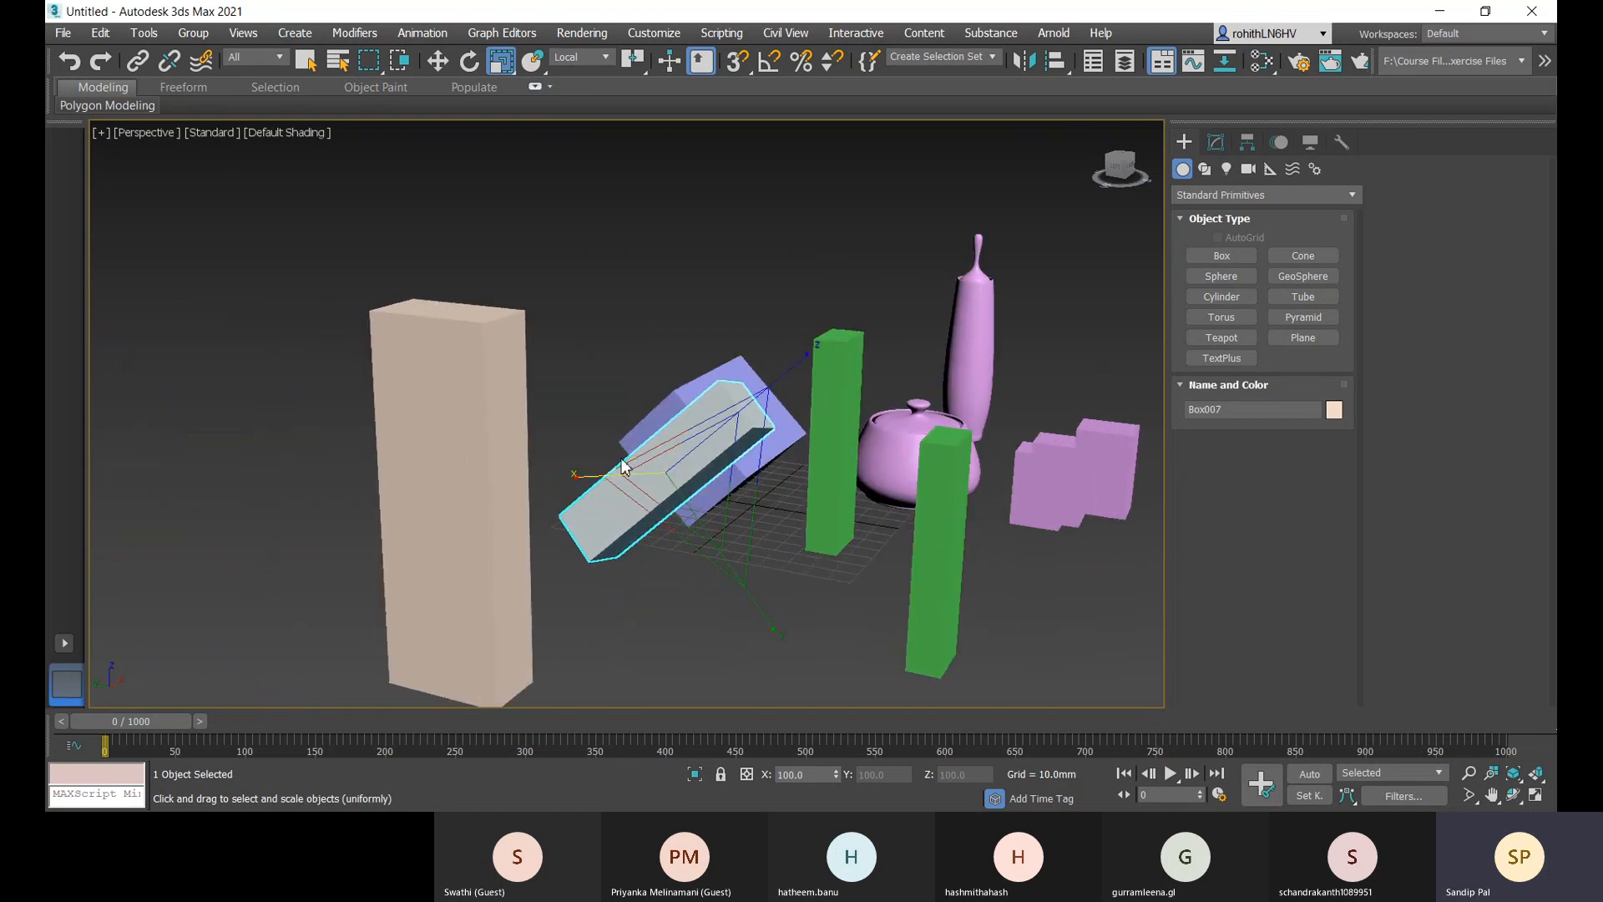
click(730, 369)
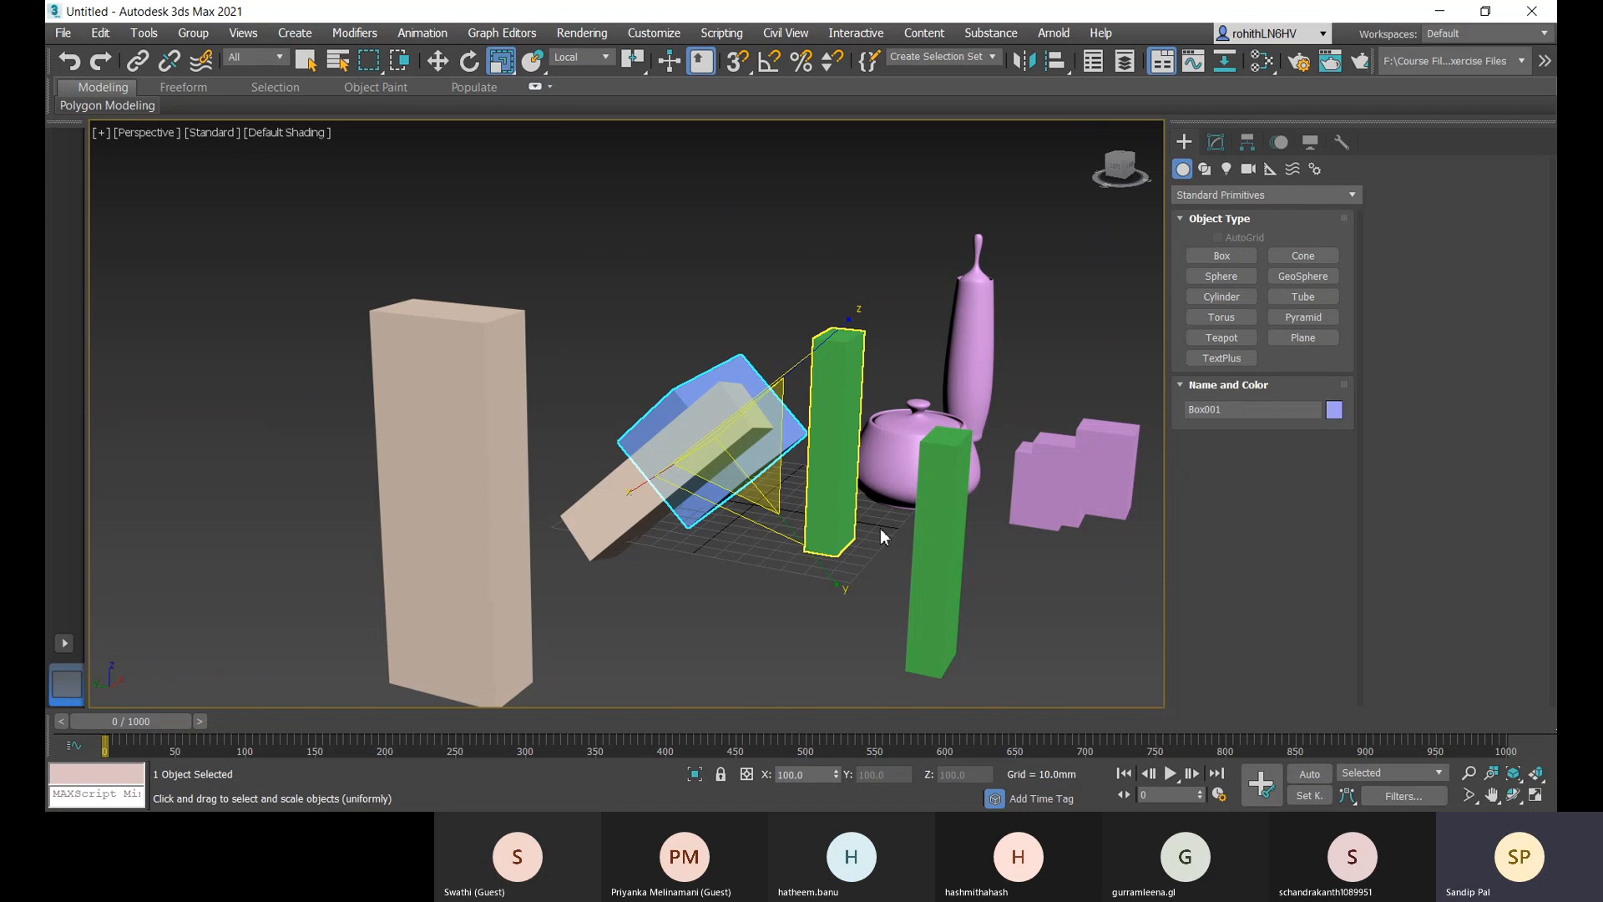
click(426, 562)
alt+middle_drag(427, 560, 541, 451)
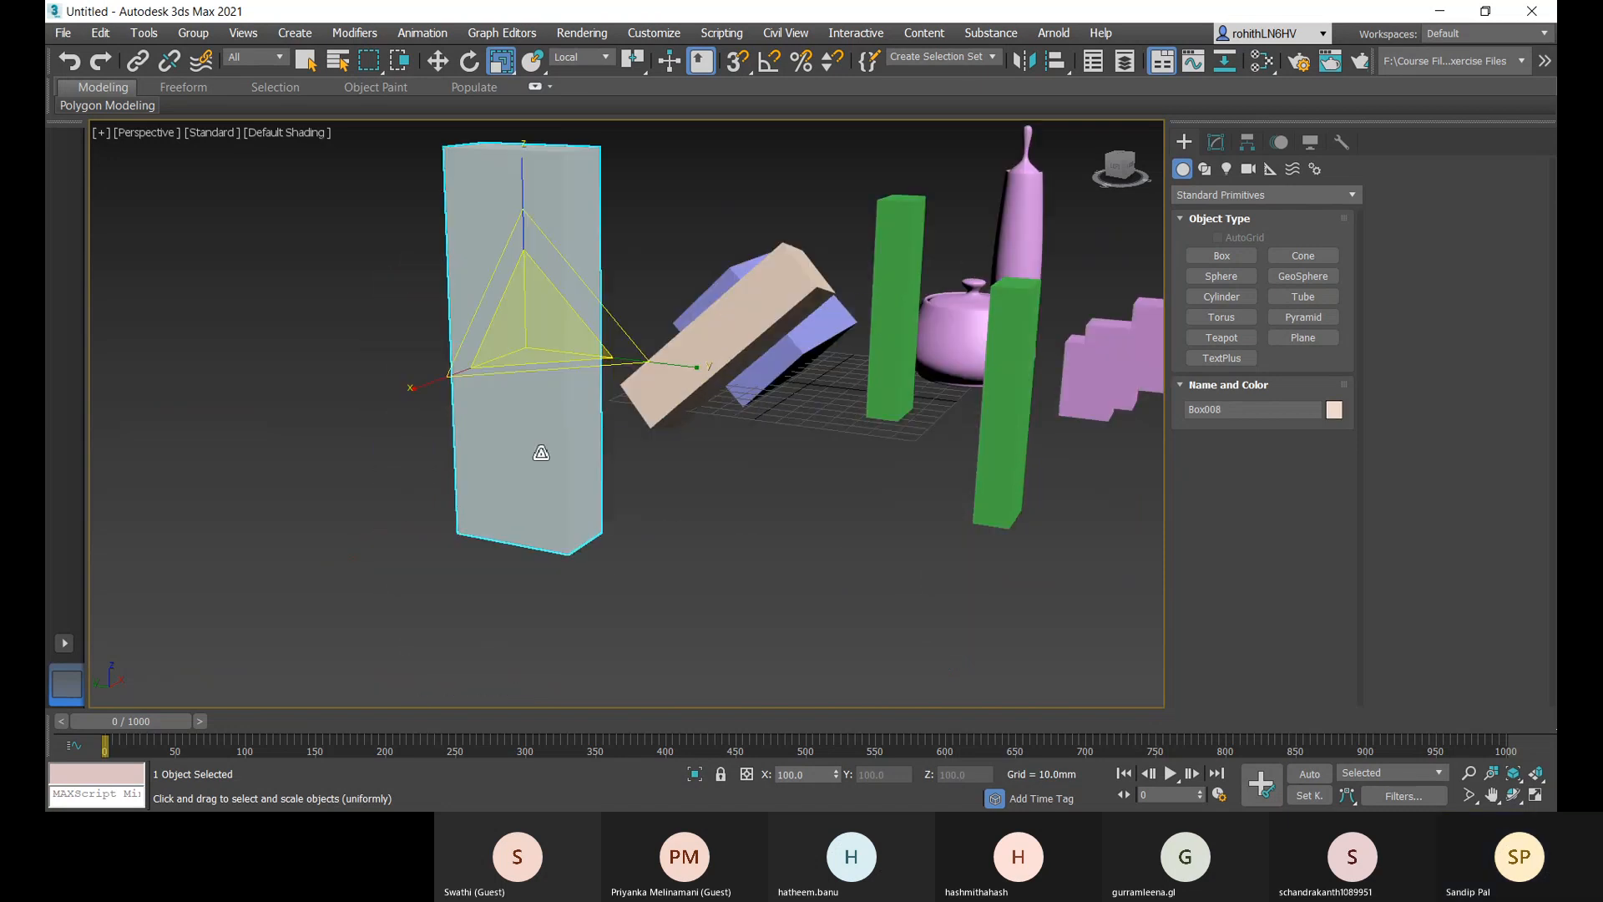
alt+middle_drag(651, 511, 719, 489)
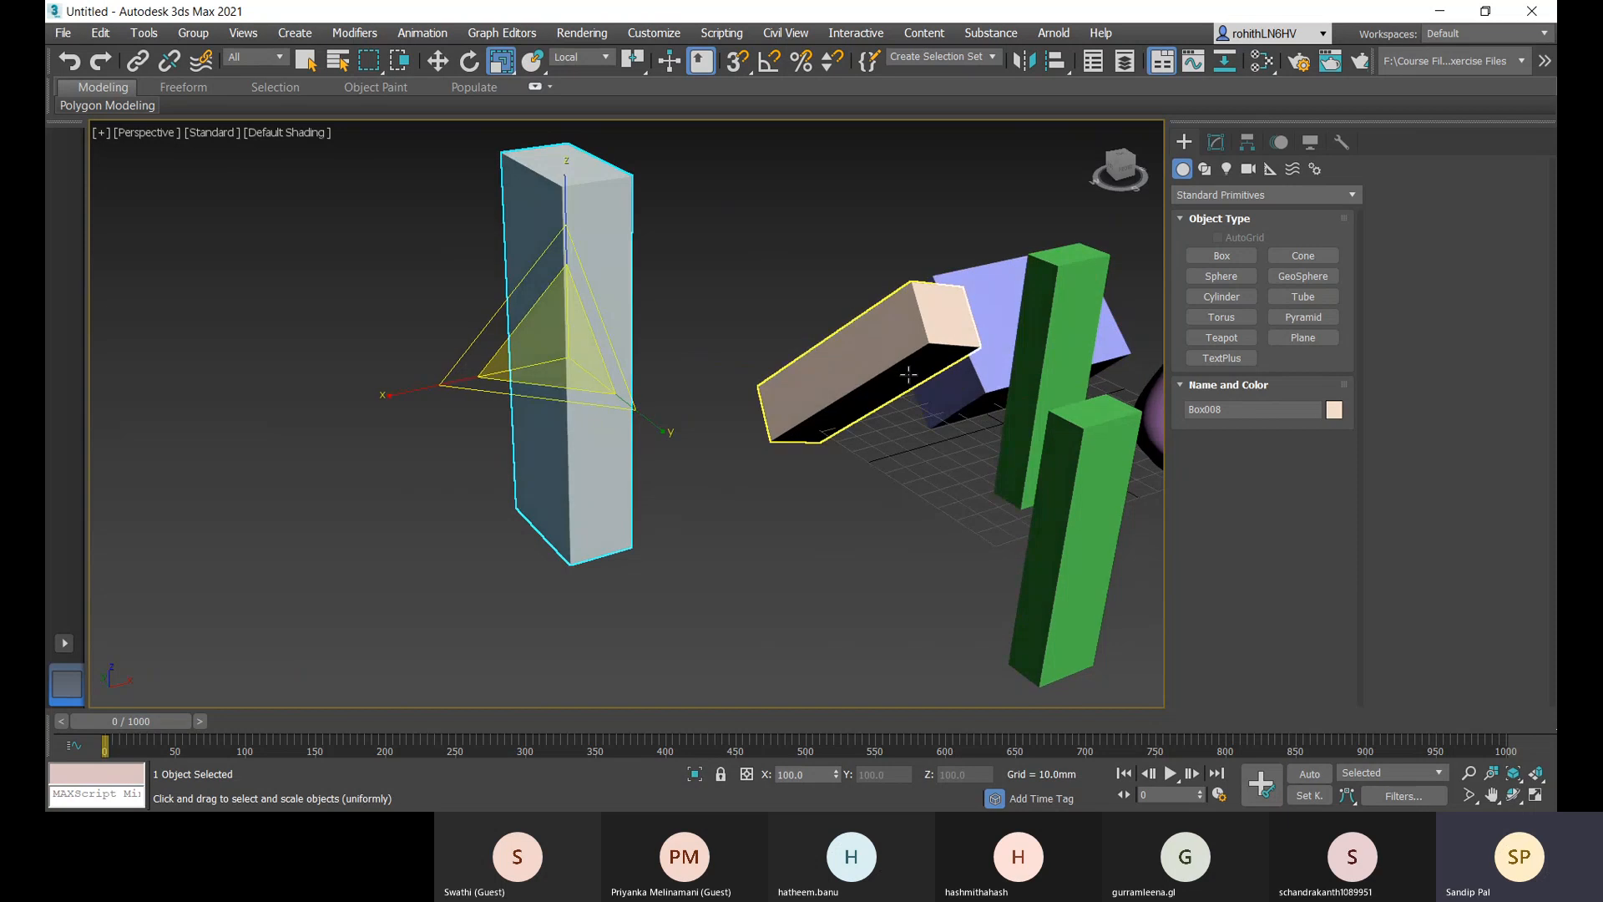
click(880, 373)
alt+middle_drag(886, 484, 775, 496)
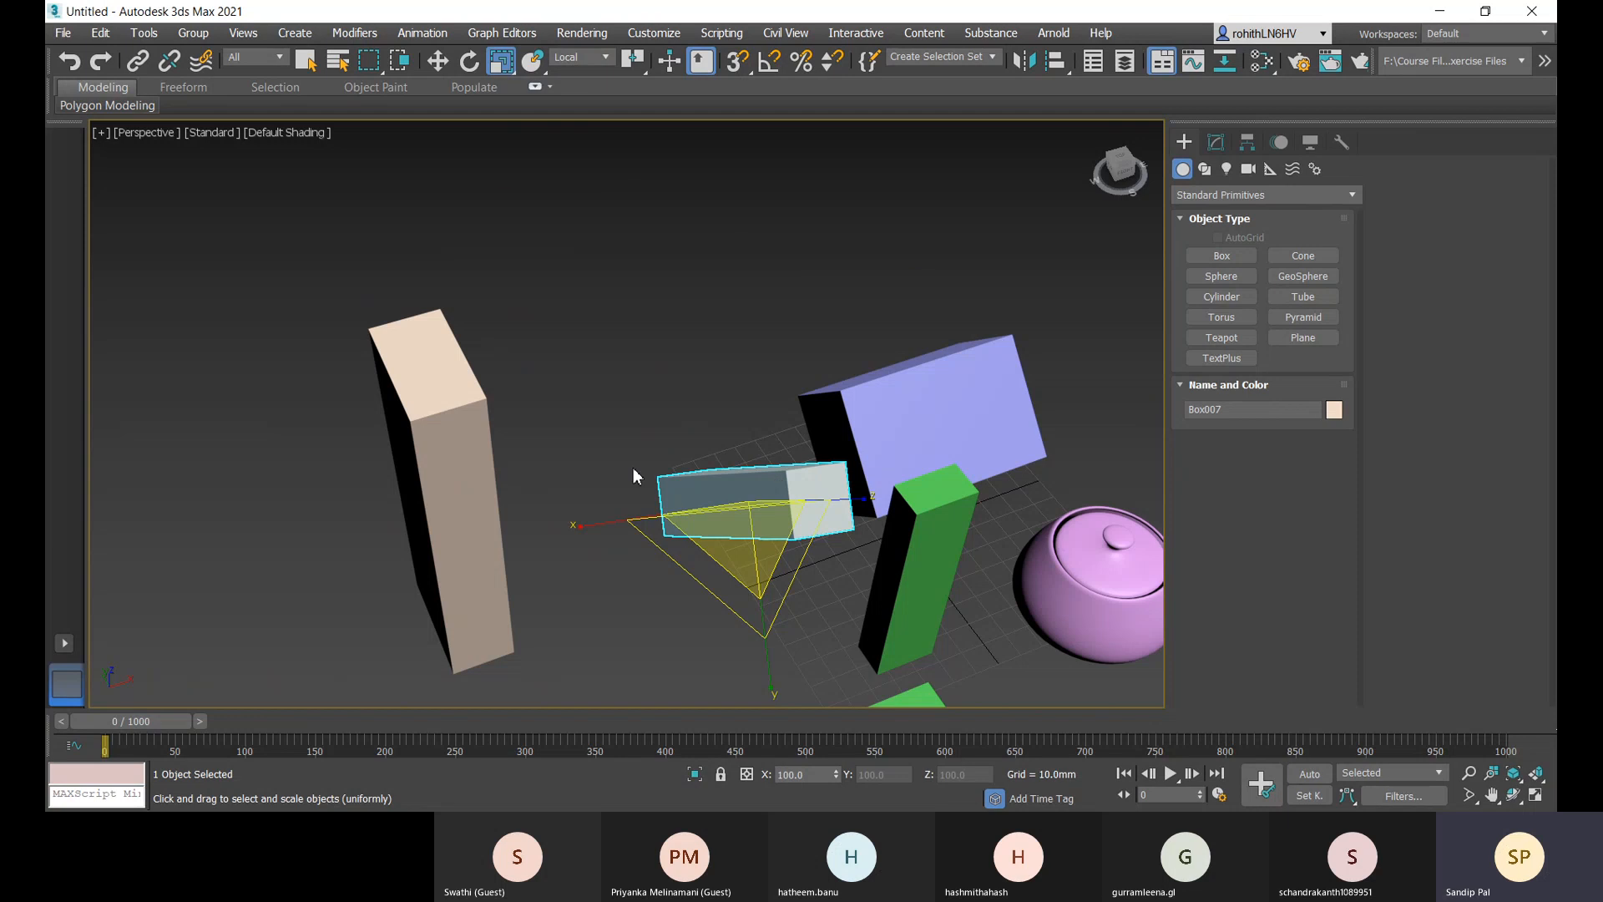
click(918, 424)
middle_drag(885, 459, 824, 399)
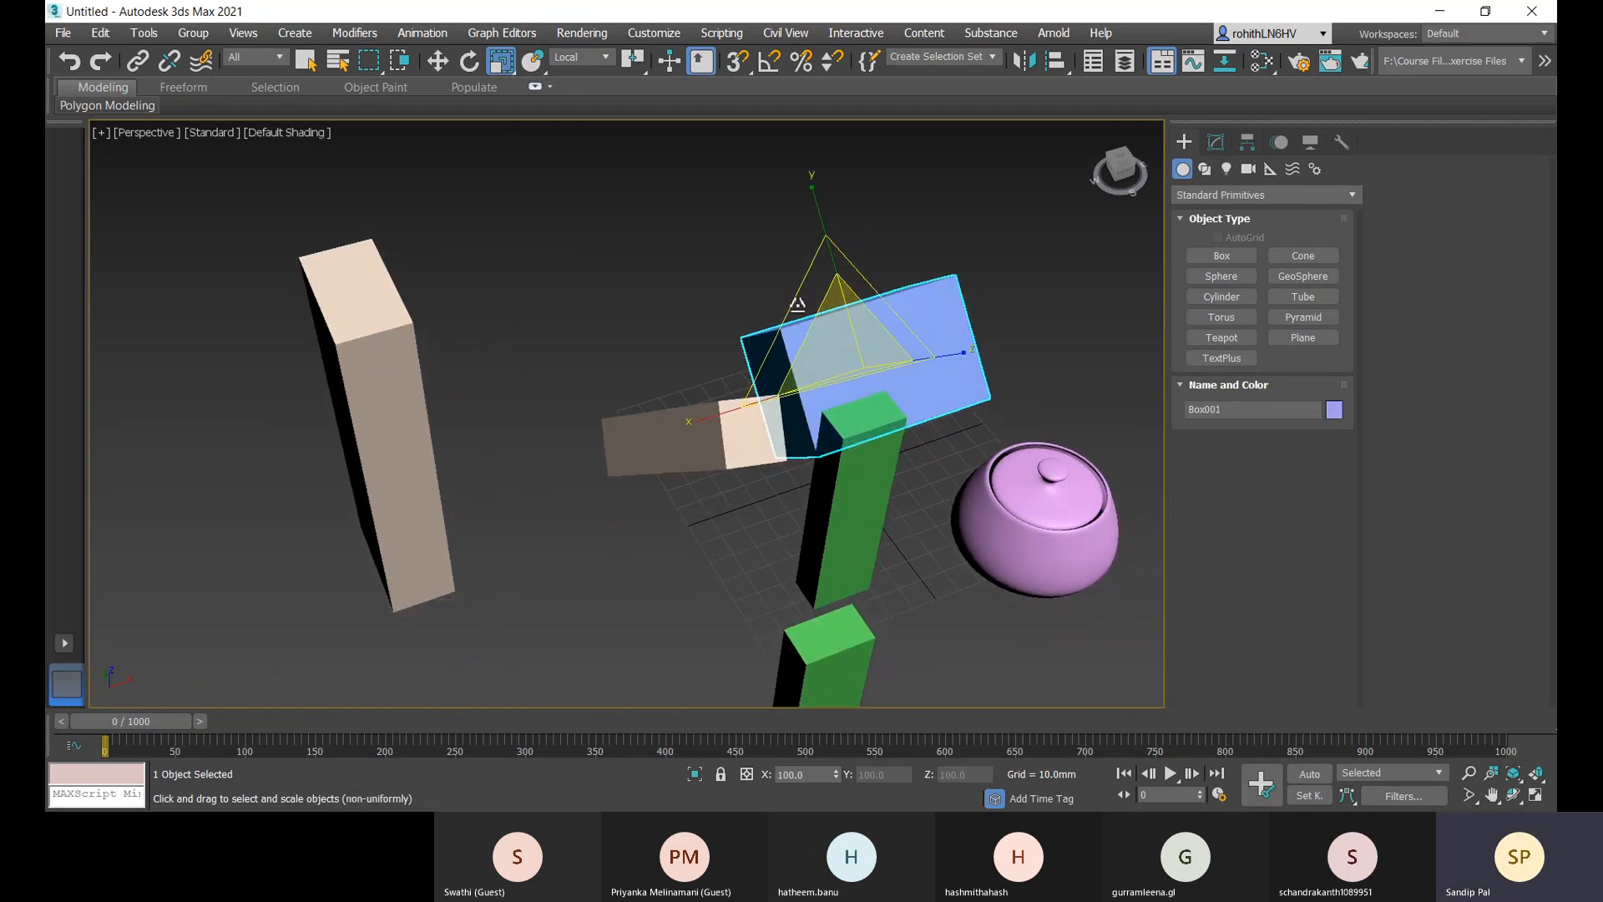
- Use Pick to make the tilted beige box the reference coordinate system for scaling the blue box
click(584, 57)
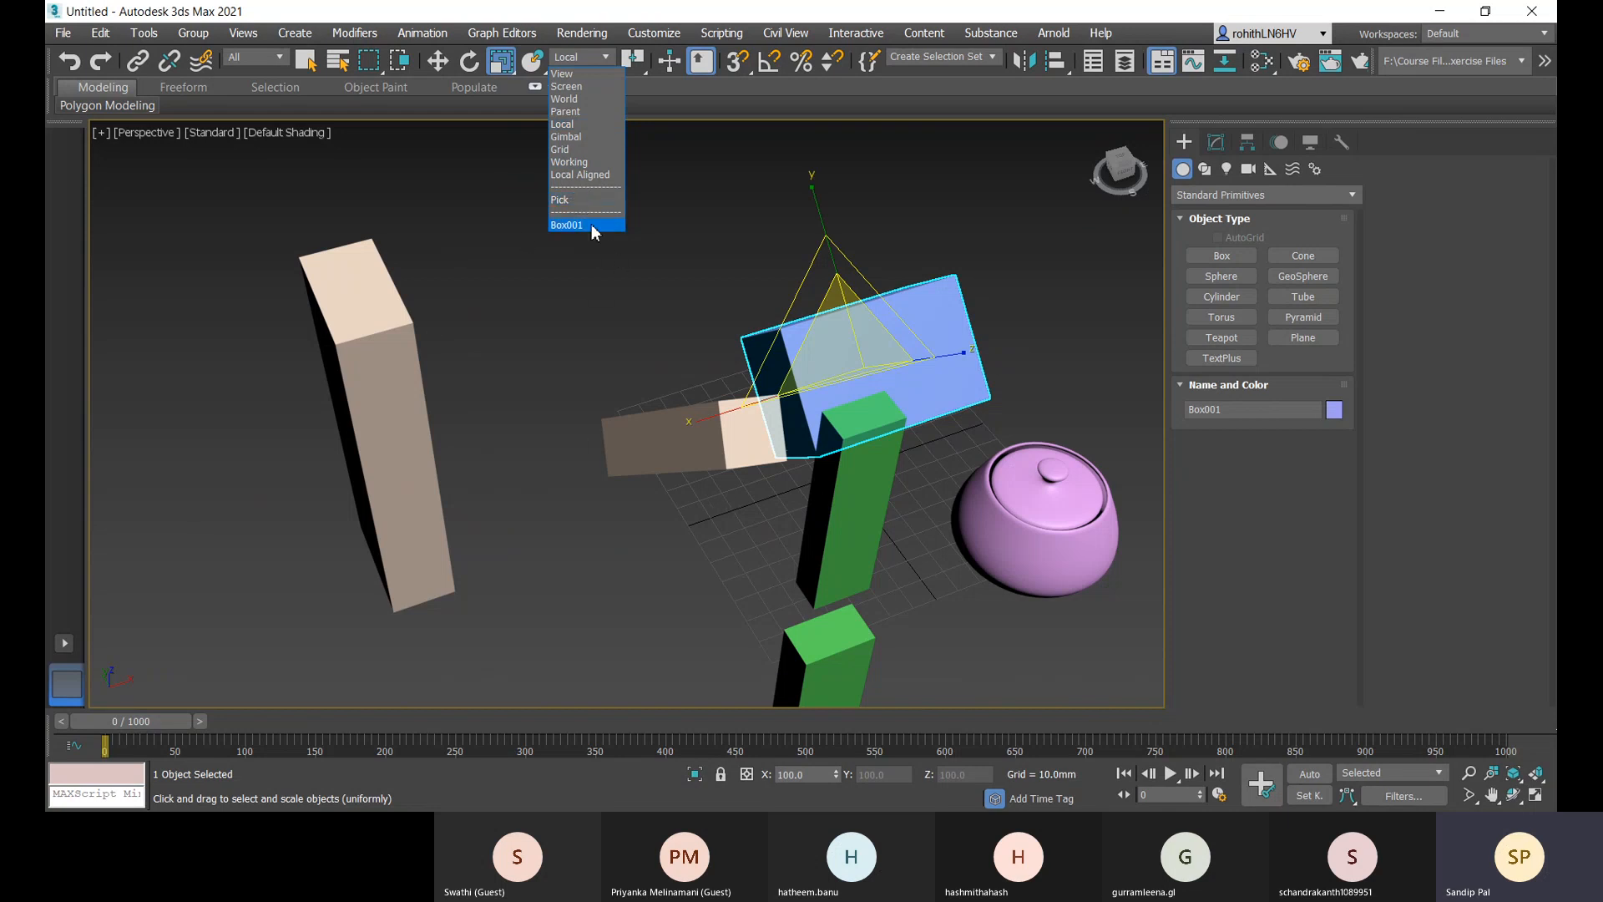
click(564, 201)
middle_drag(690, 518, 743, 424)
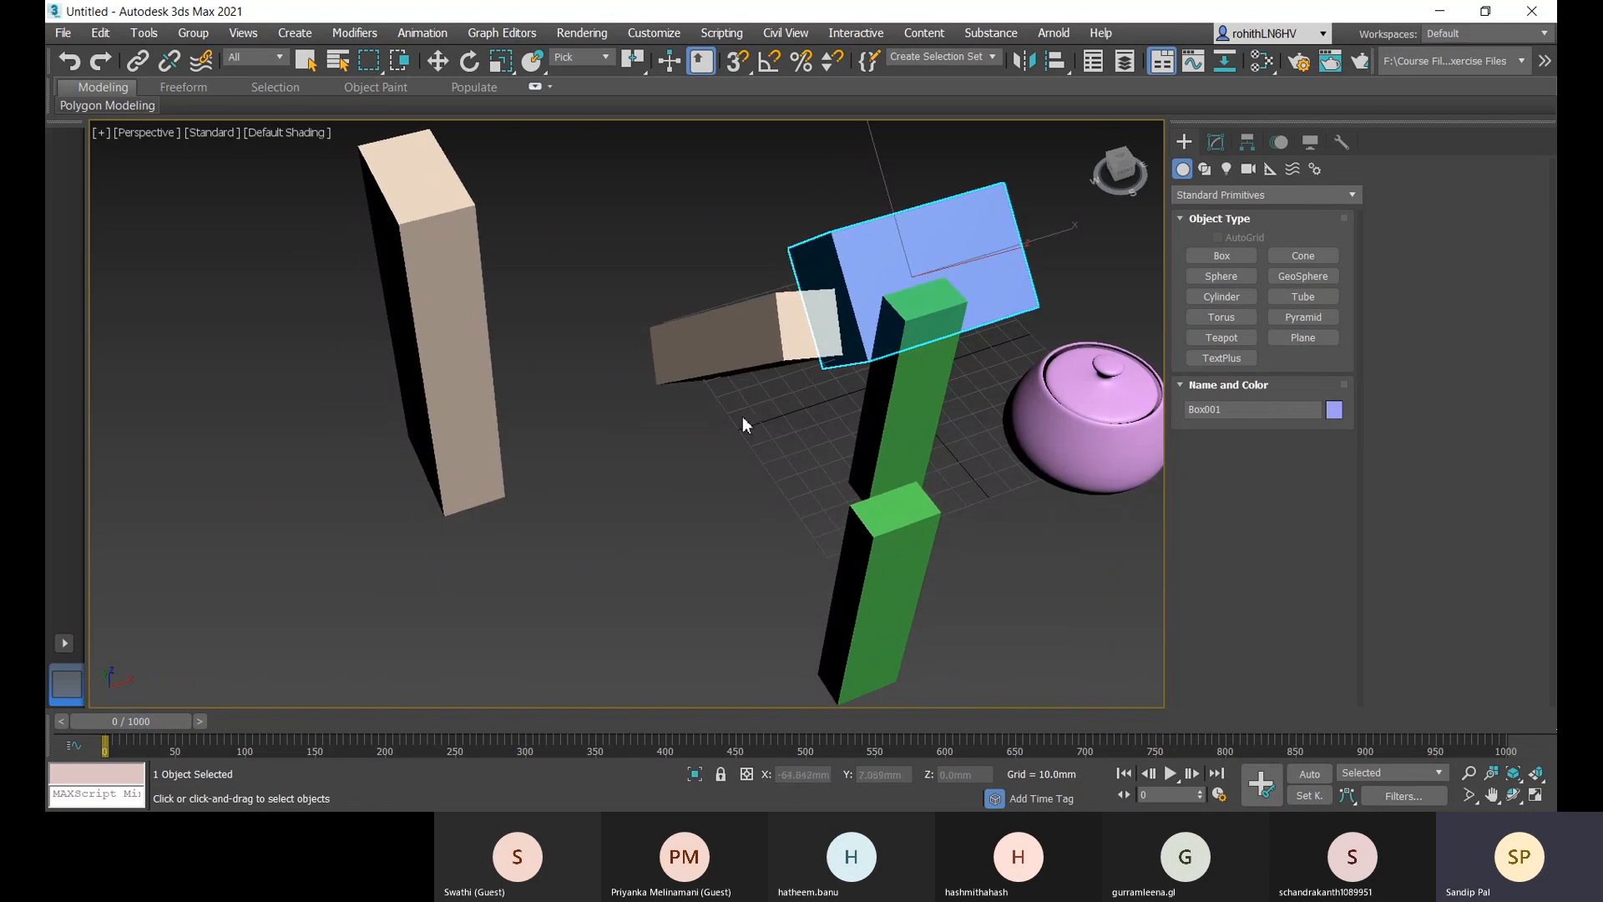
middle_drag(762, 499, 884, 497)
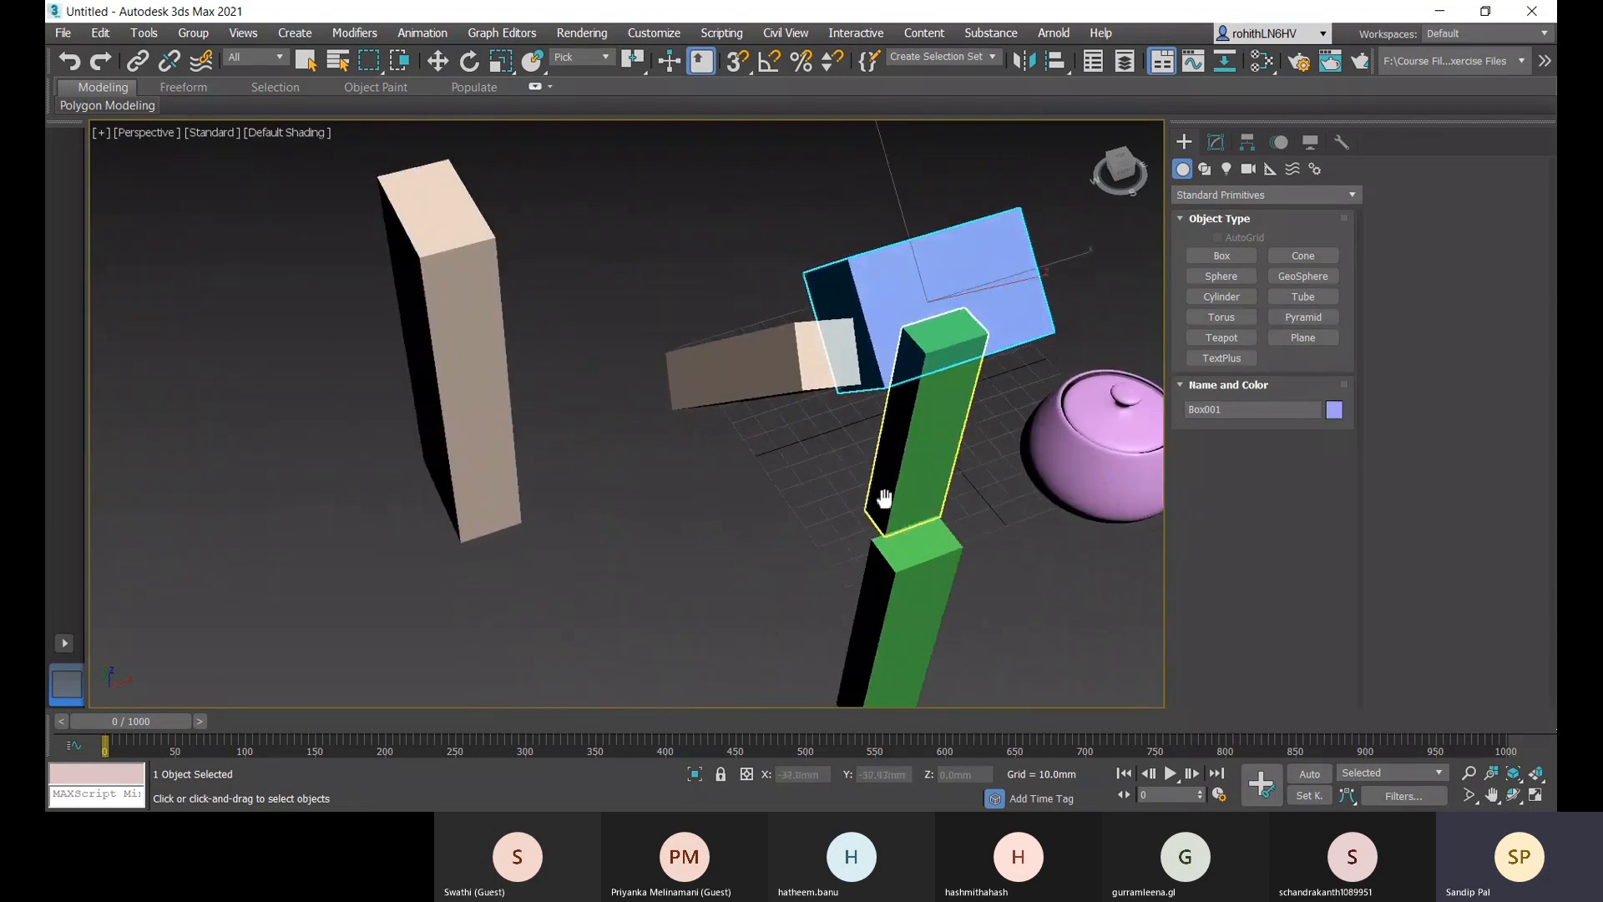
click(785, 377)
key(r)
middle_drag(823, 493, 679, 544)
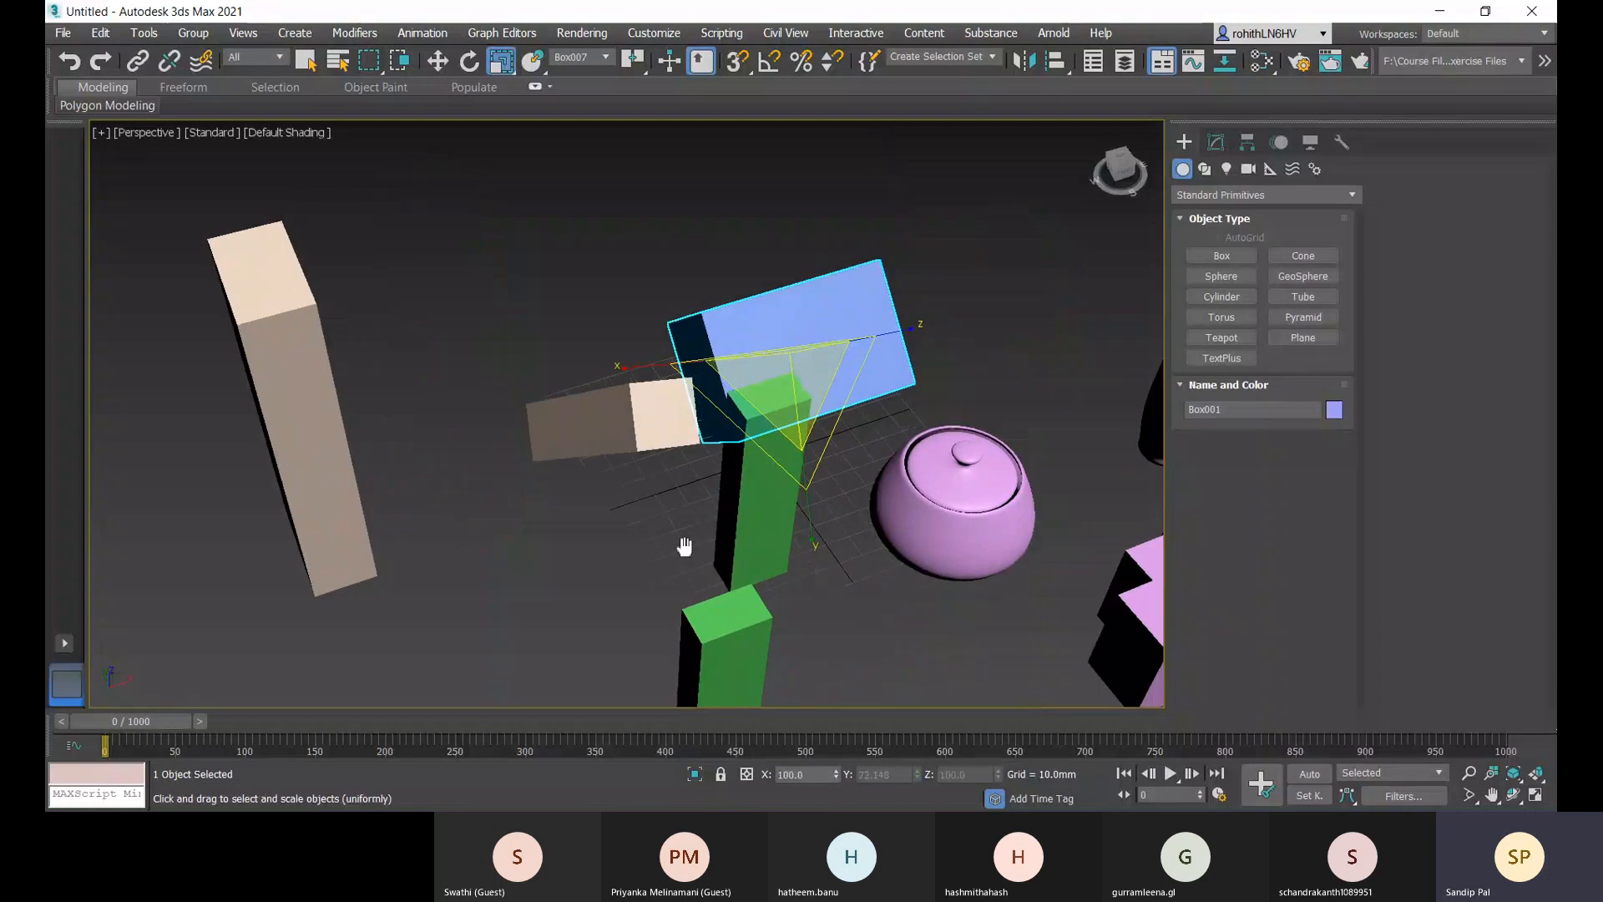
- Select the green box standing outside the grid and change the reference coordinate system to Working
click(933, 510)
middle_drag(875, 564, 829, 562)
click(1060, 560)
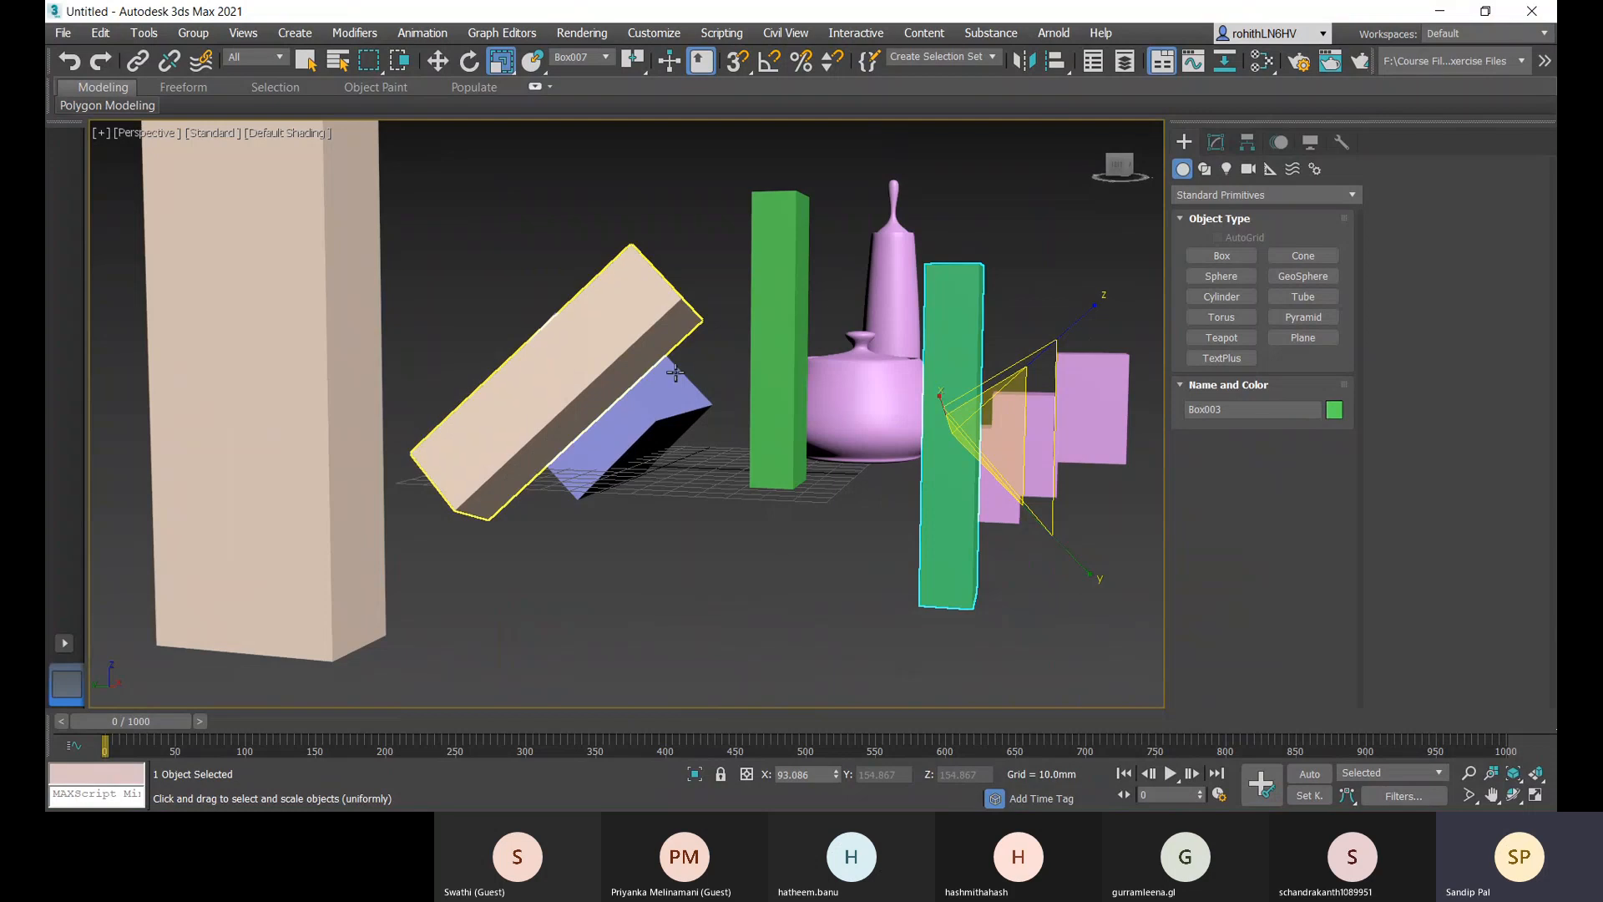
alt+middle_drag(703, 438, 631, 409)
alt+middle_drag(748, 498, 638, 509)
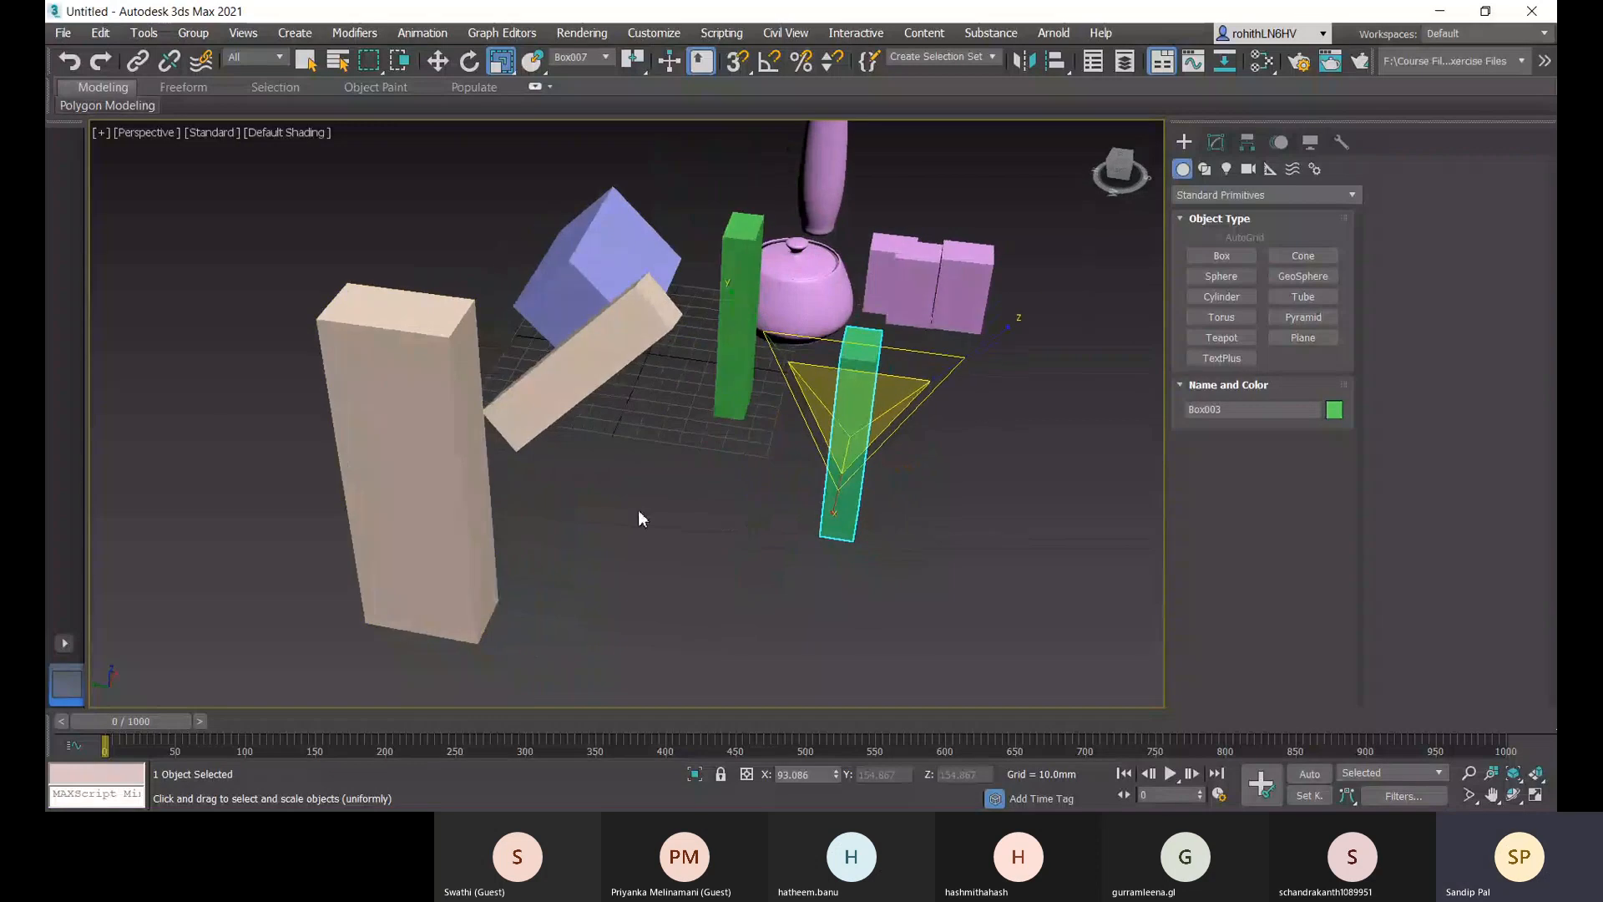
alt+middle_drag(873, 479, 667, 487)
click(601, 58)
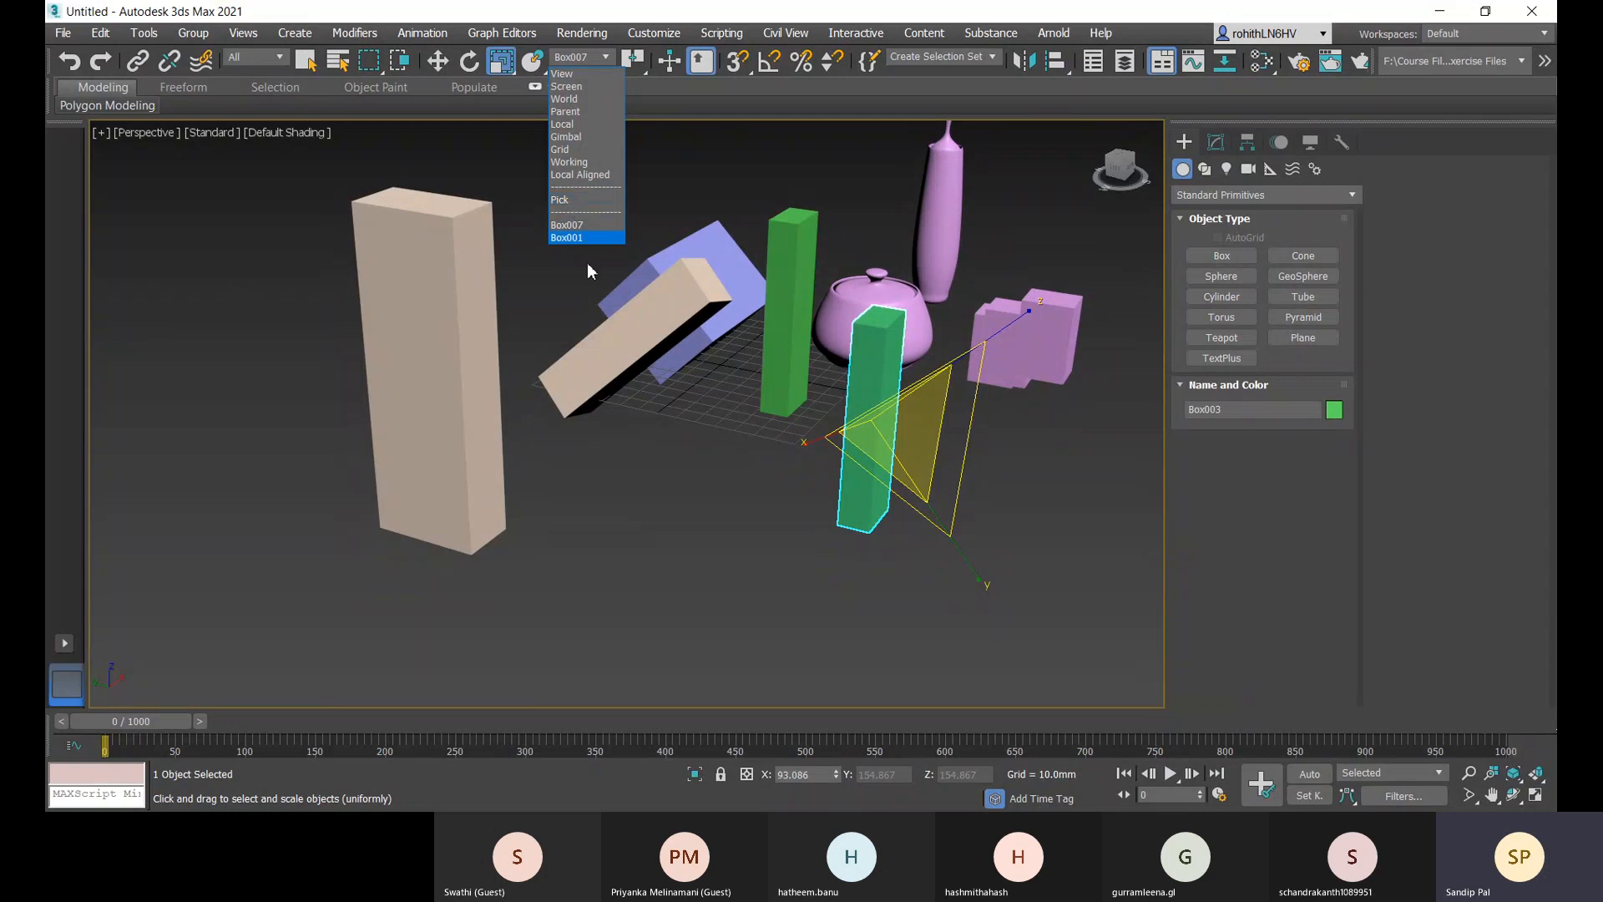
click(588, 162)
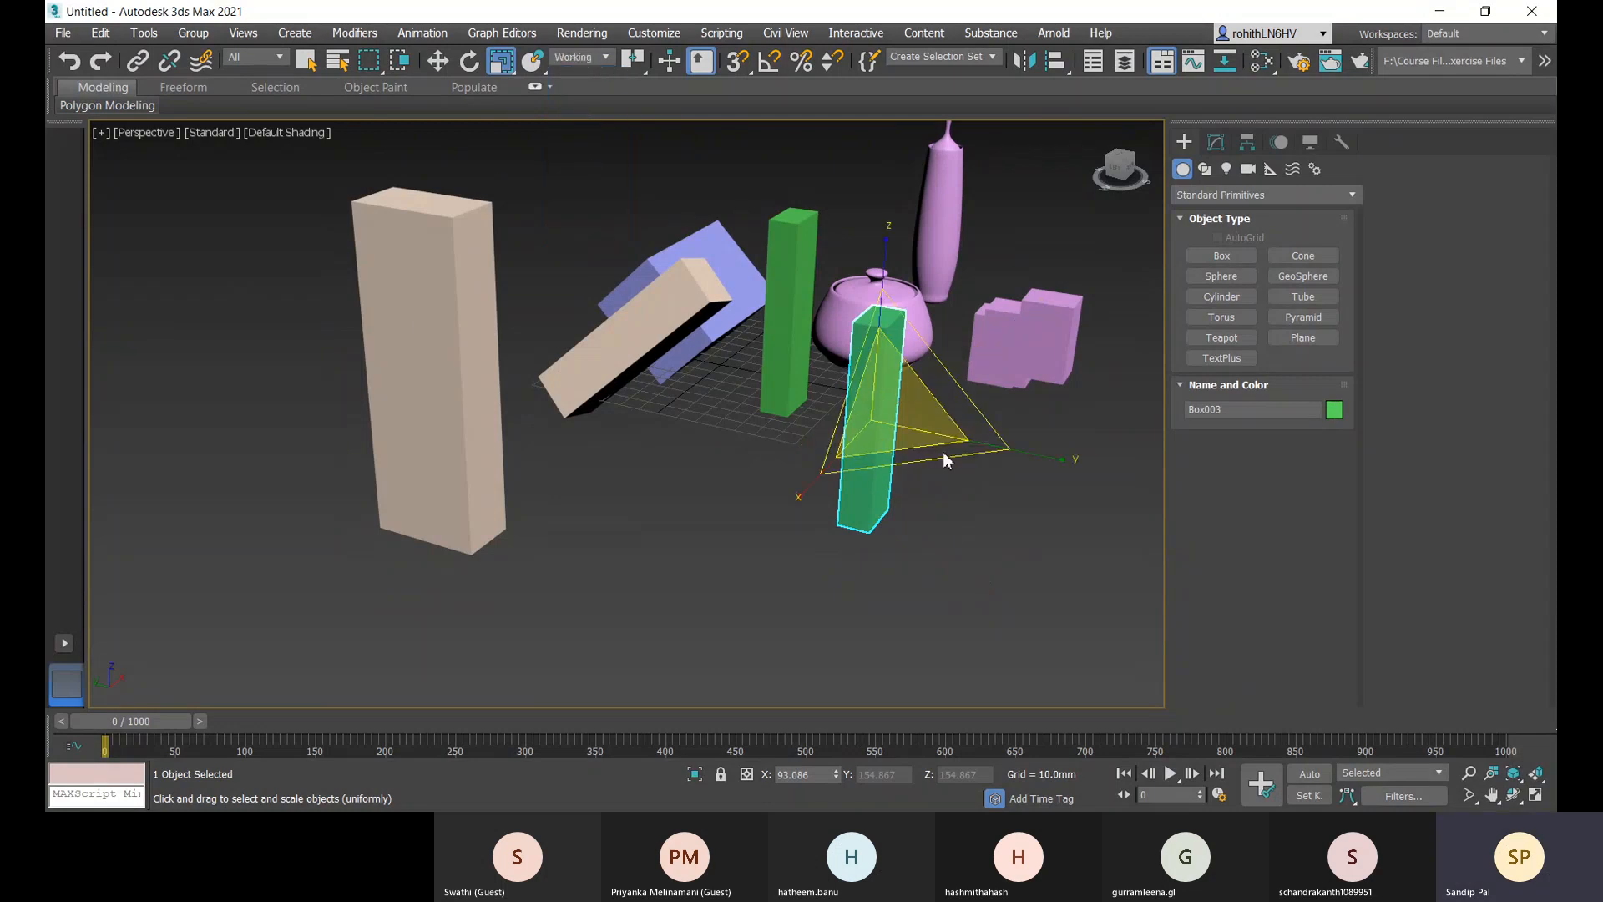
- Scale the selected green box to about 225% along the Working system's Y axis
alt+middle_drag(903, 501, 1020, 438)
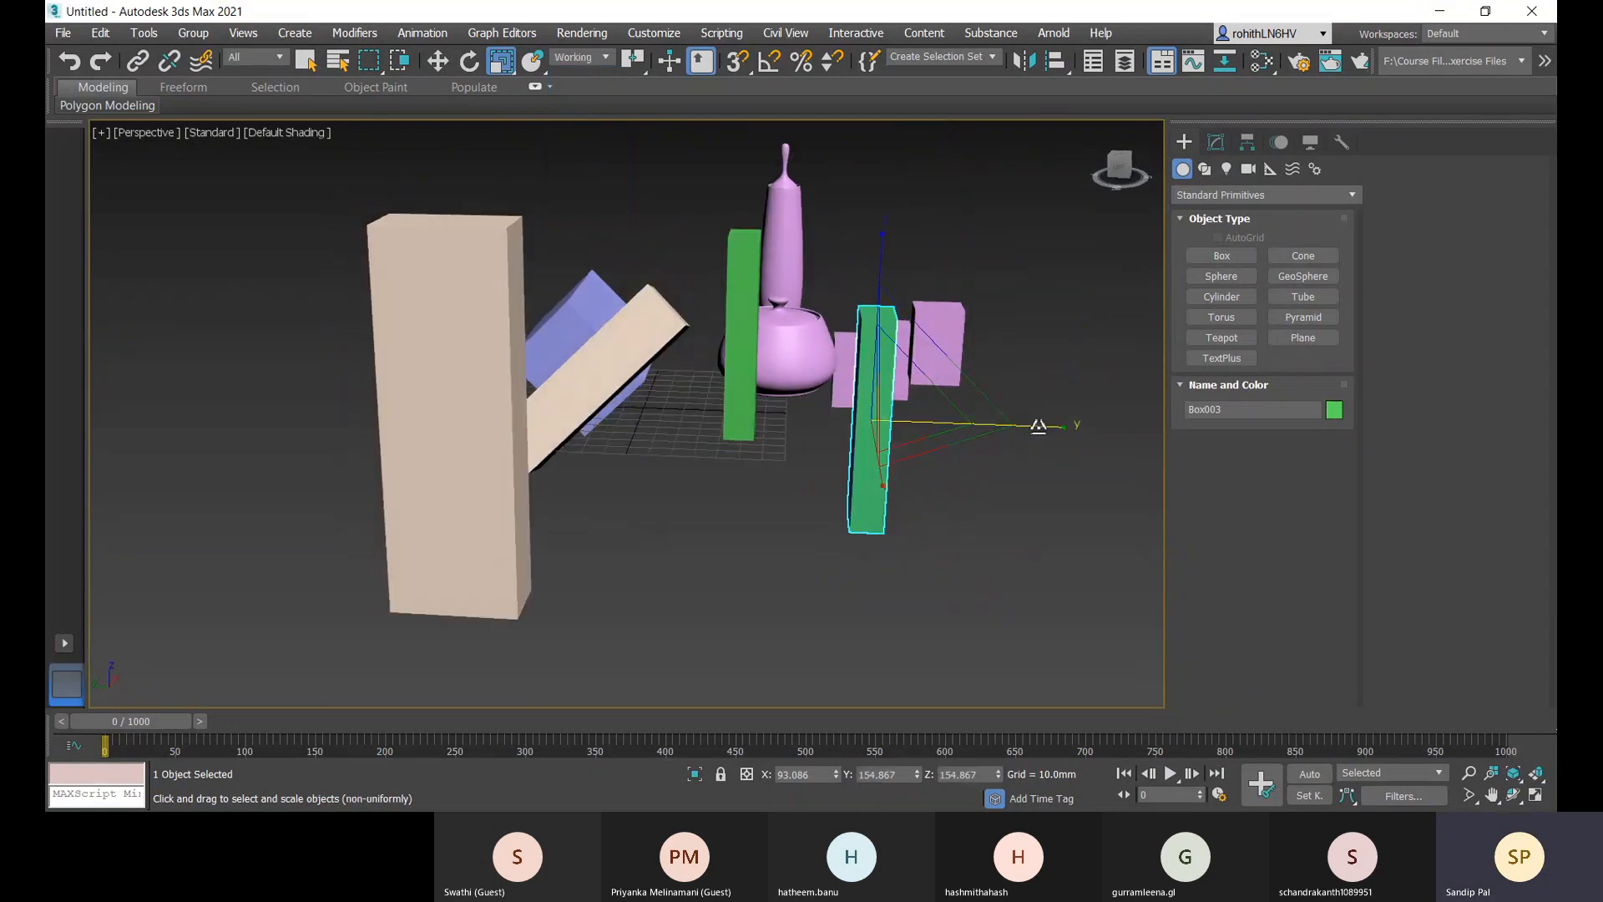
drag(1037, 428, 1077, 436)
mouse_move(555, 465)
alt+middle_down()
mouse_move(643, 547)
mouse_move(402, 449)
mouse_move(612, 433)
mouse_move(574, 457)
alt+middle_up()
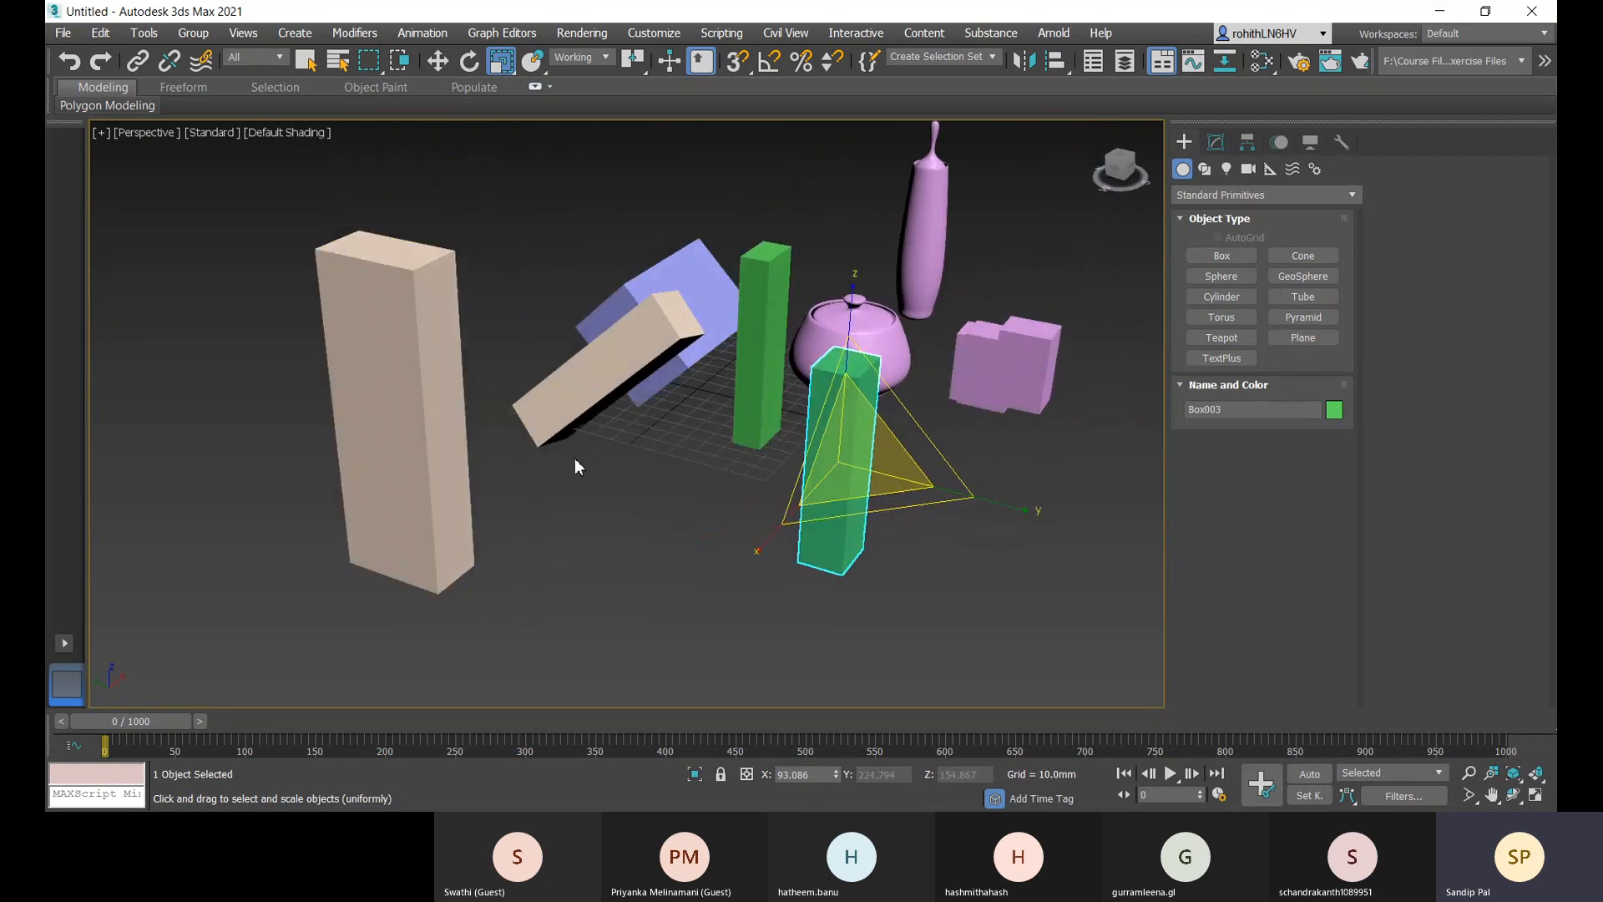
middle_drag(686, 449, 655, 475)
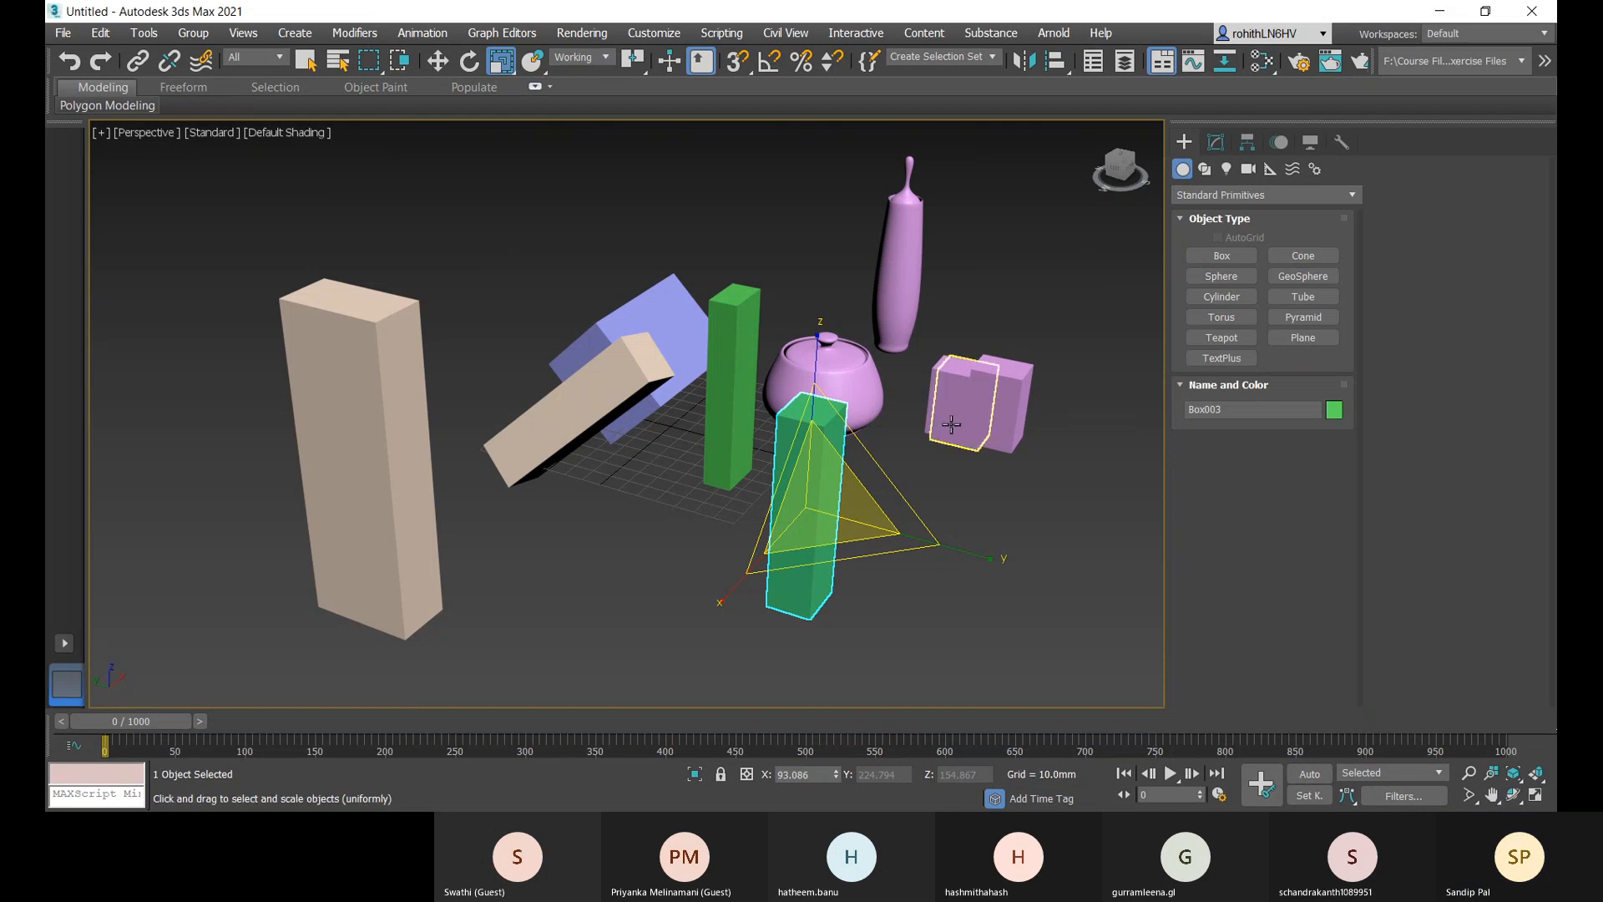
alt+middle_drag(954, 424, 858, 445)
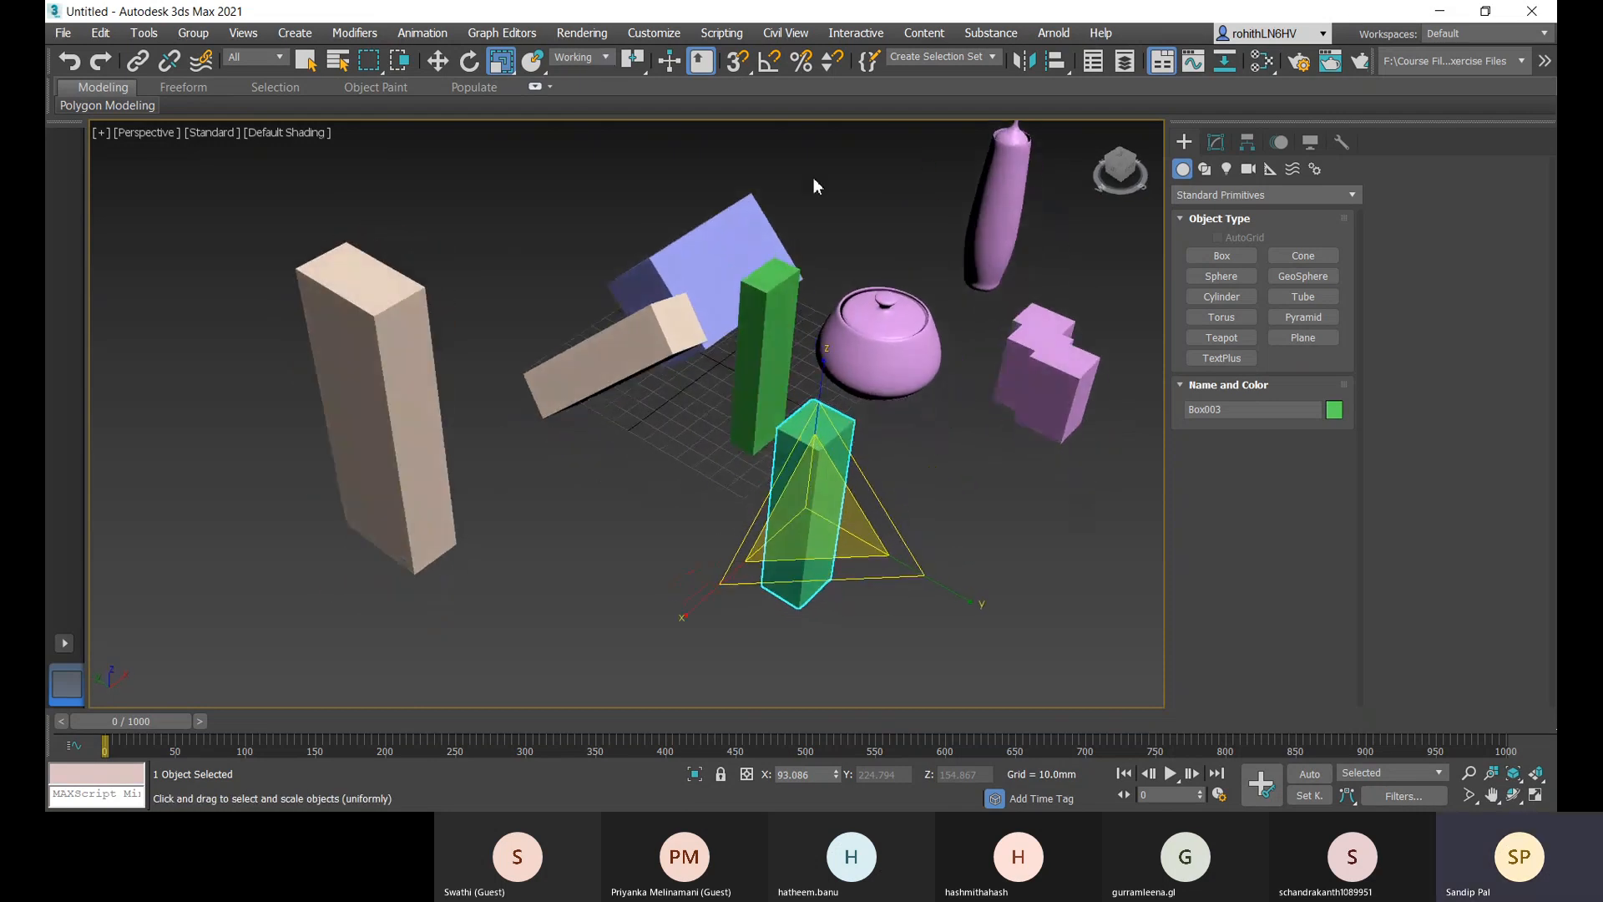
- Change the reference coordinate system to Local Aligned for scaling the blue box
click(602, 60)
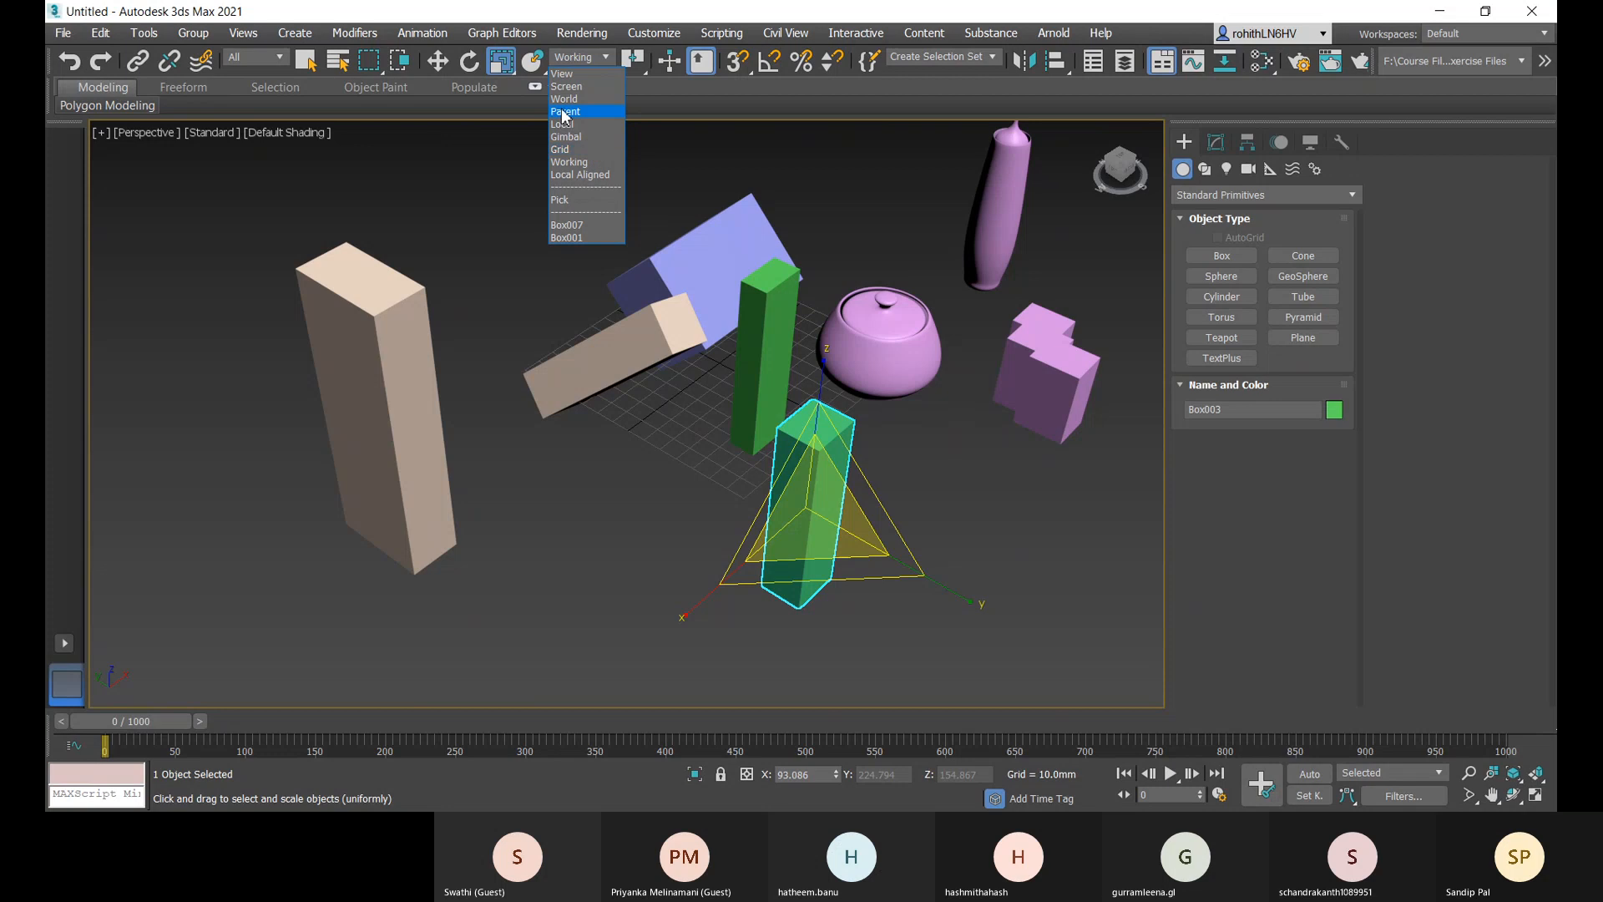
click(581, 176)
click(727, 279)
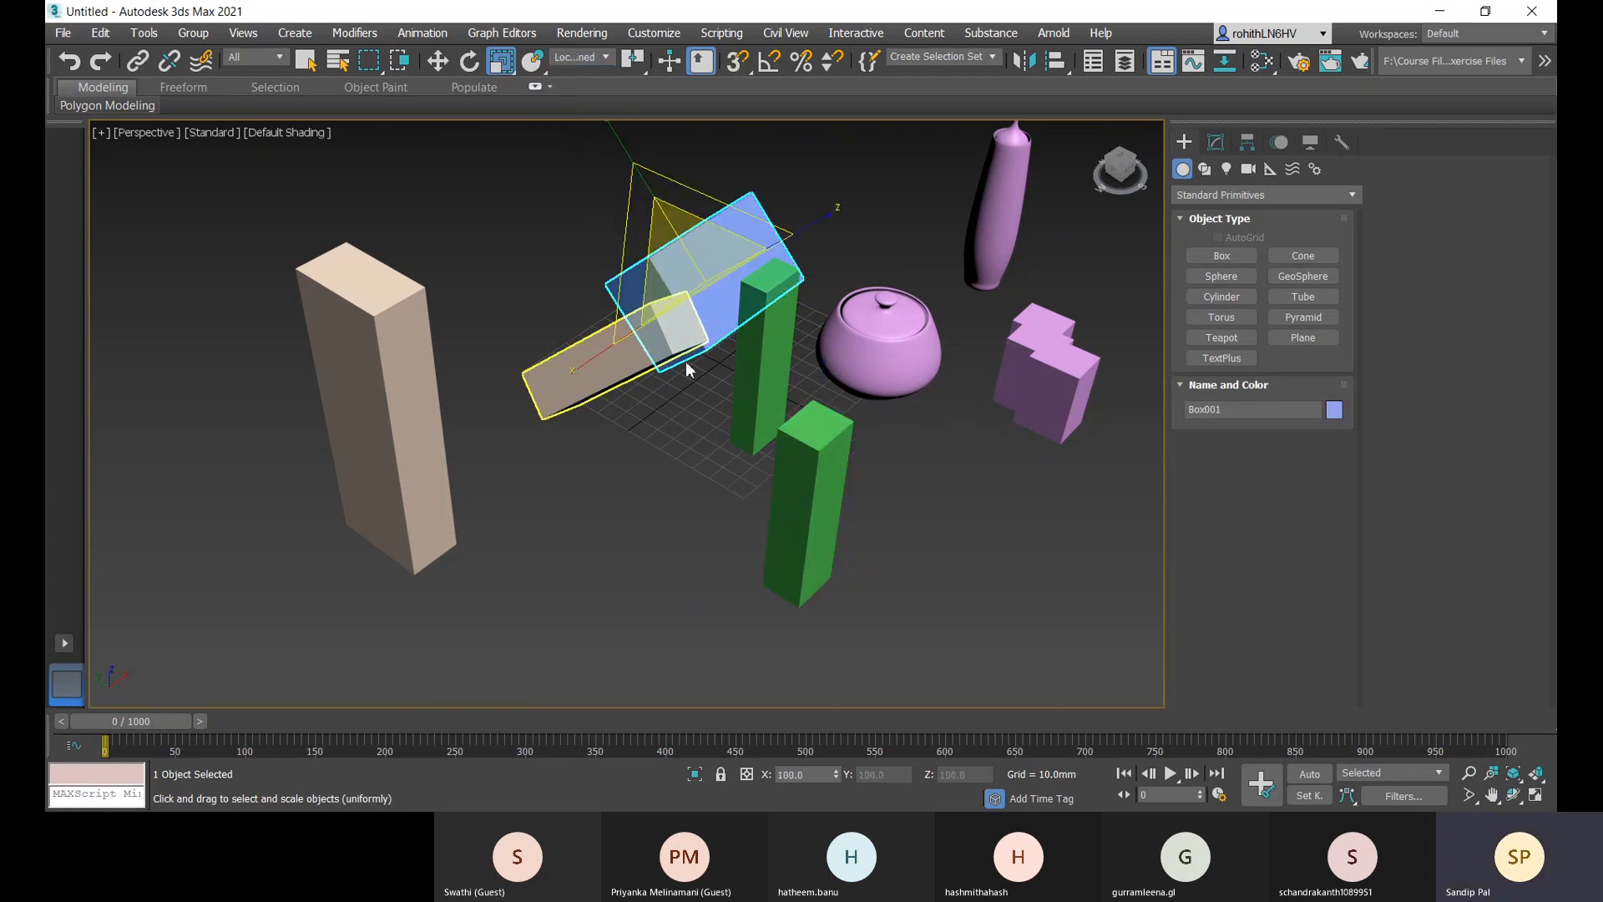
- Compare the Local Aligned scale axes on the blue box, the tilted beige box and its upright clone
alt+middle_drag(687, 357, 829, 399)
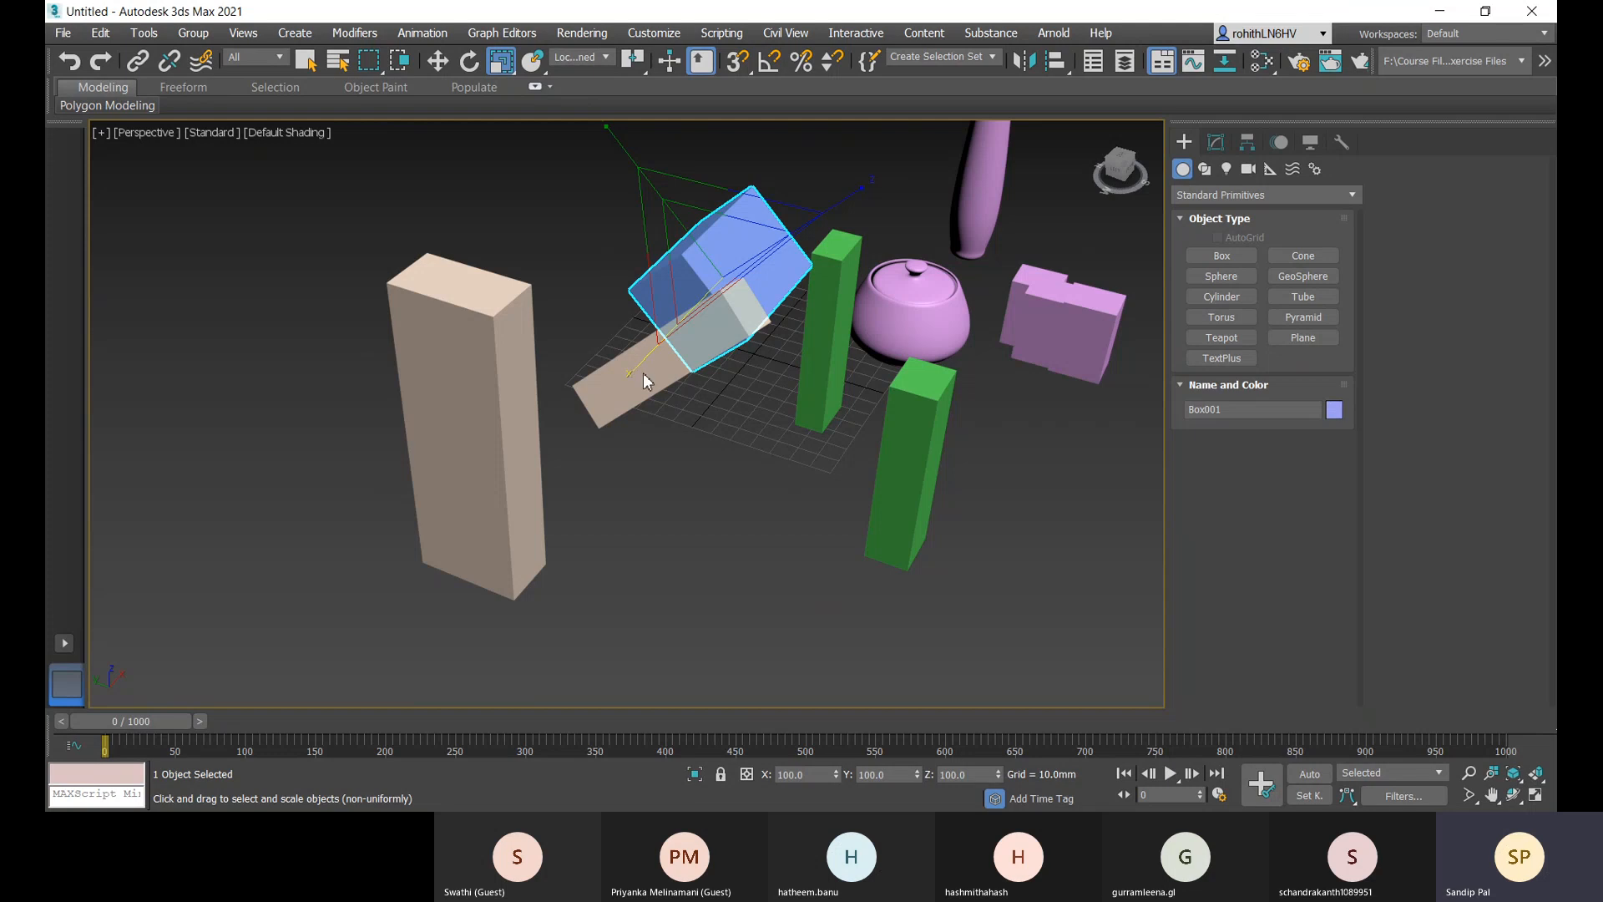
click(625, 394)
alt+middle_drag(733, 432, 749, 394)
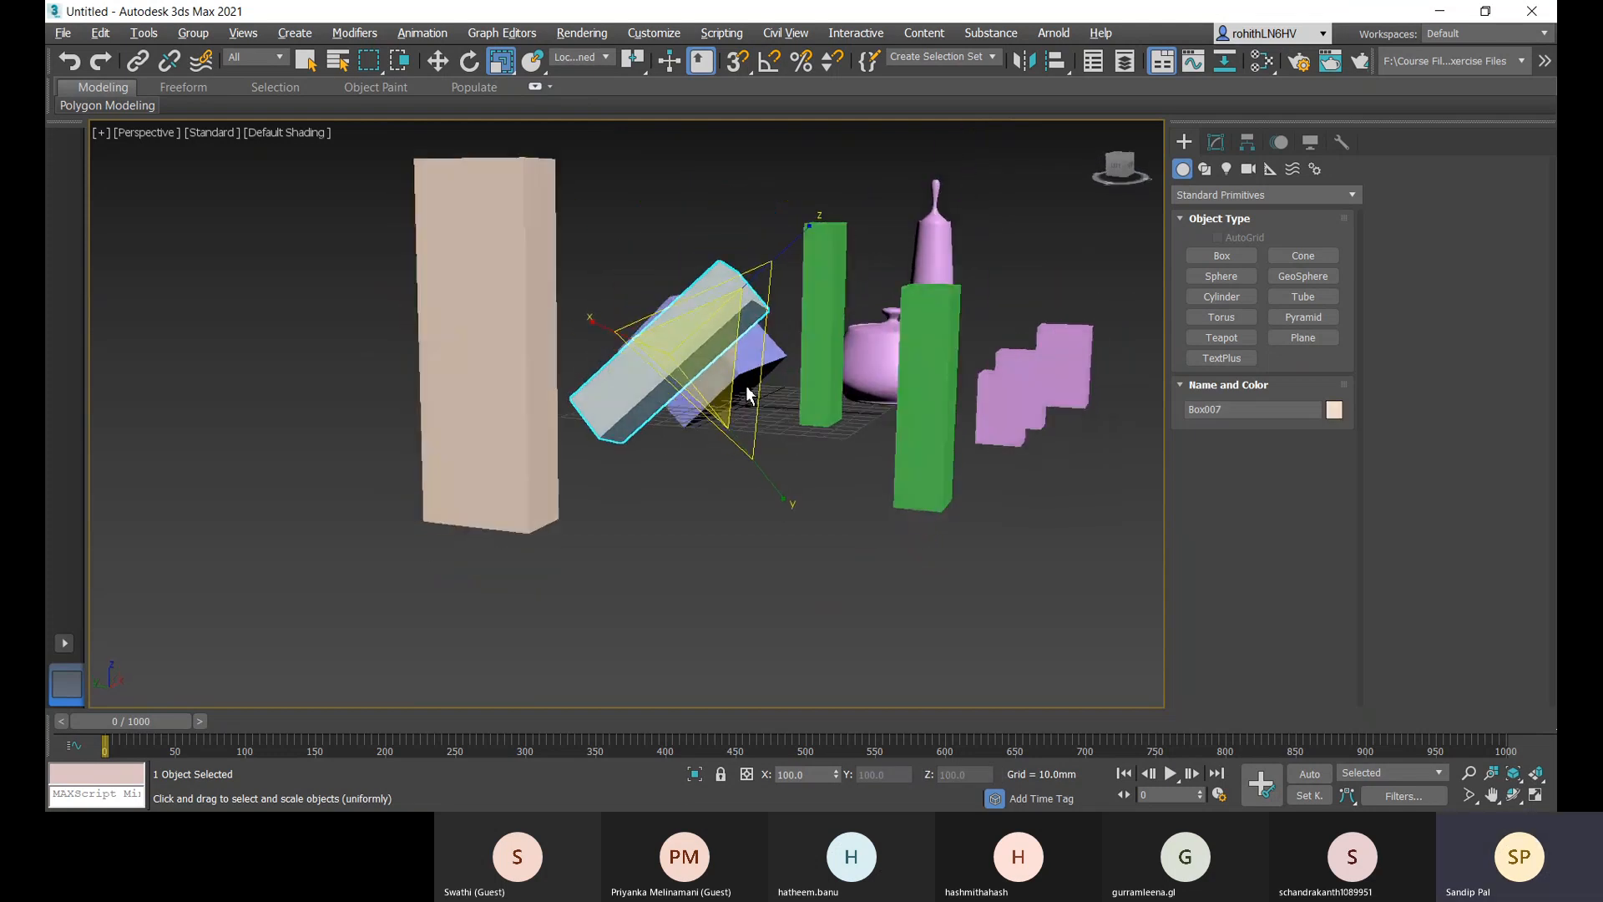
click(512, 476)
alt+middle_drag(684, 522, 749, 329)
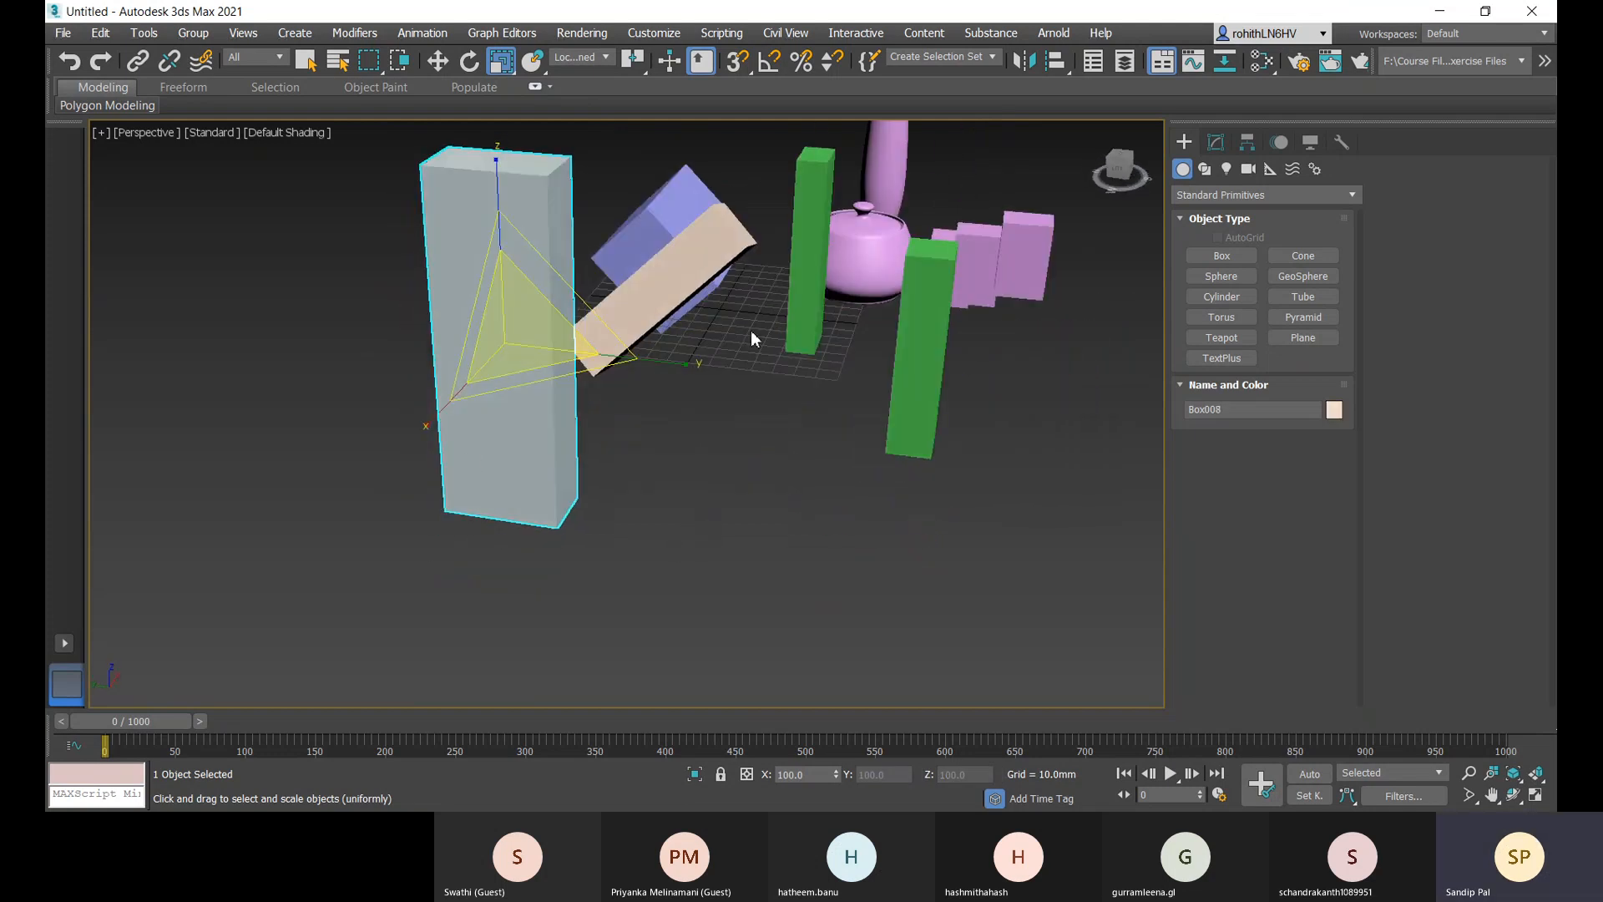
alt+middle_drag(697, 420, 747, 459)
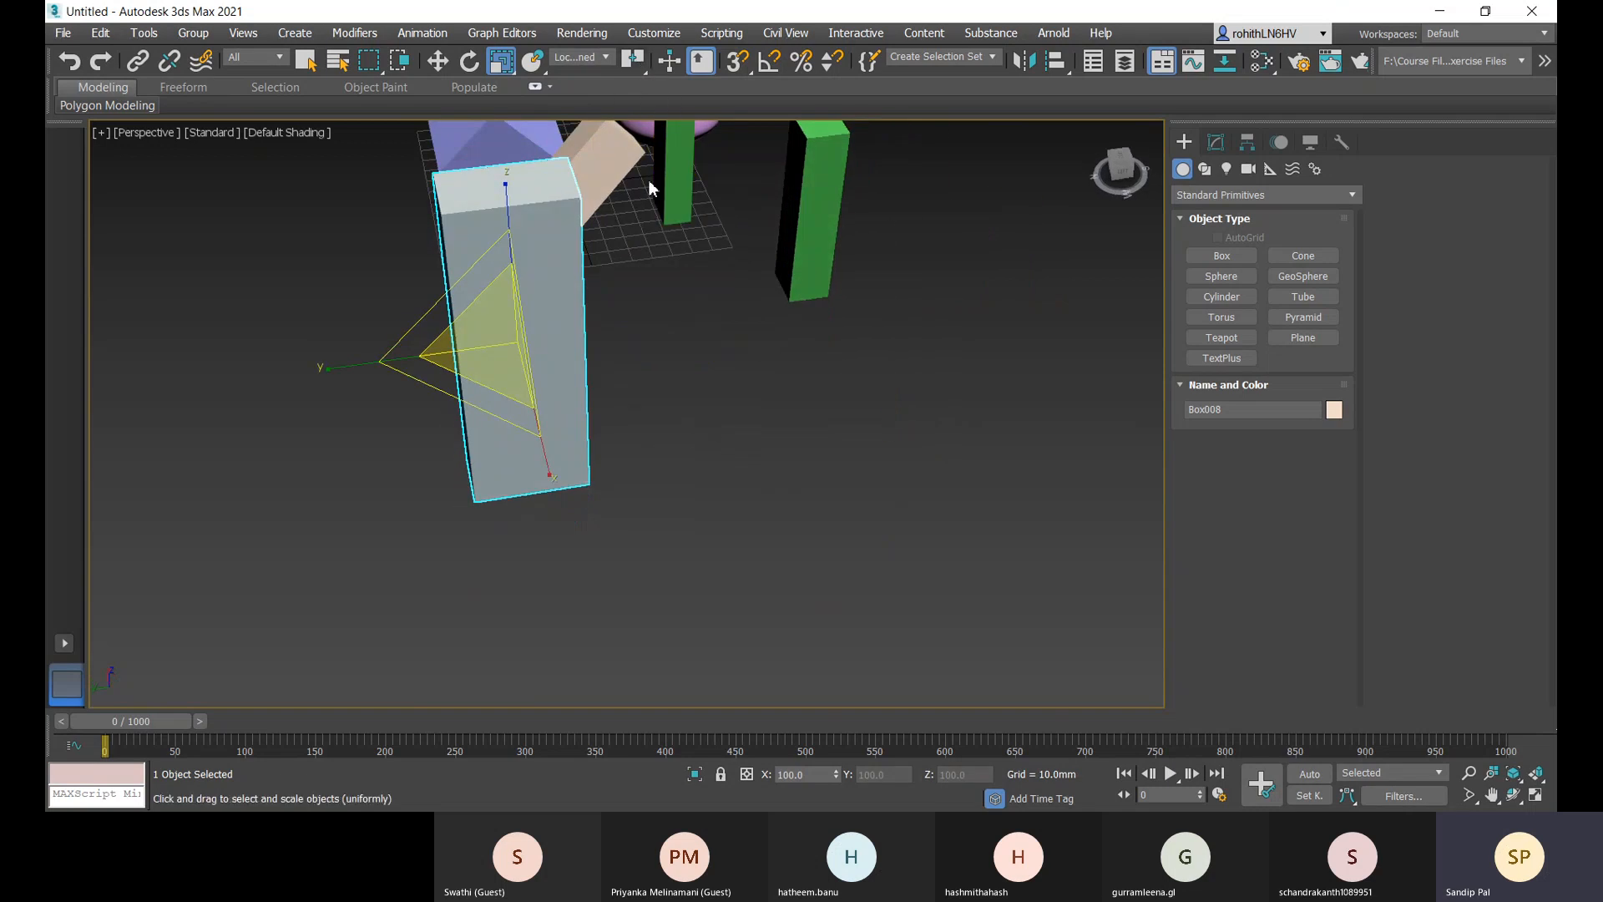
- Set the transform center to Use Pivot Point Center and inspect the scale gizmo on the upright beige clone
drag(637, 66, 642, 101)
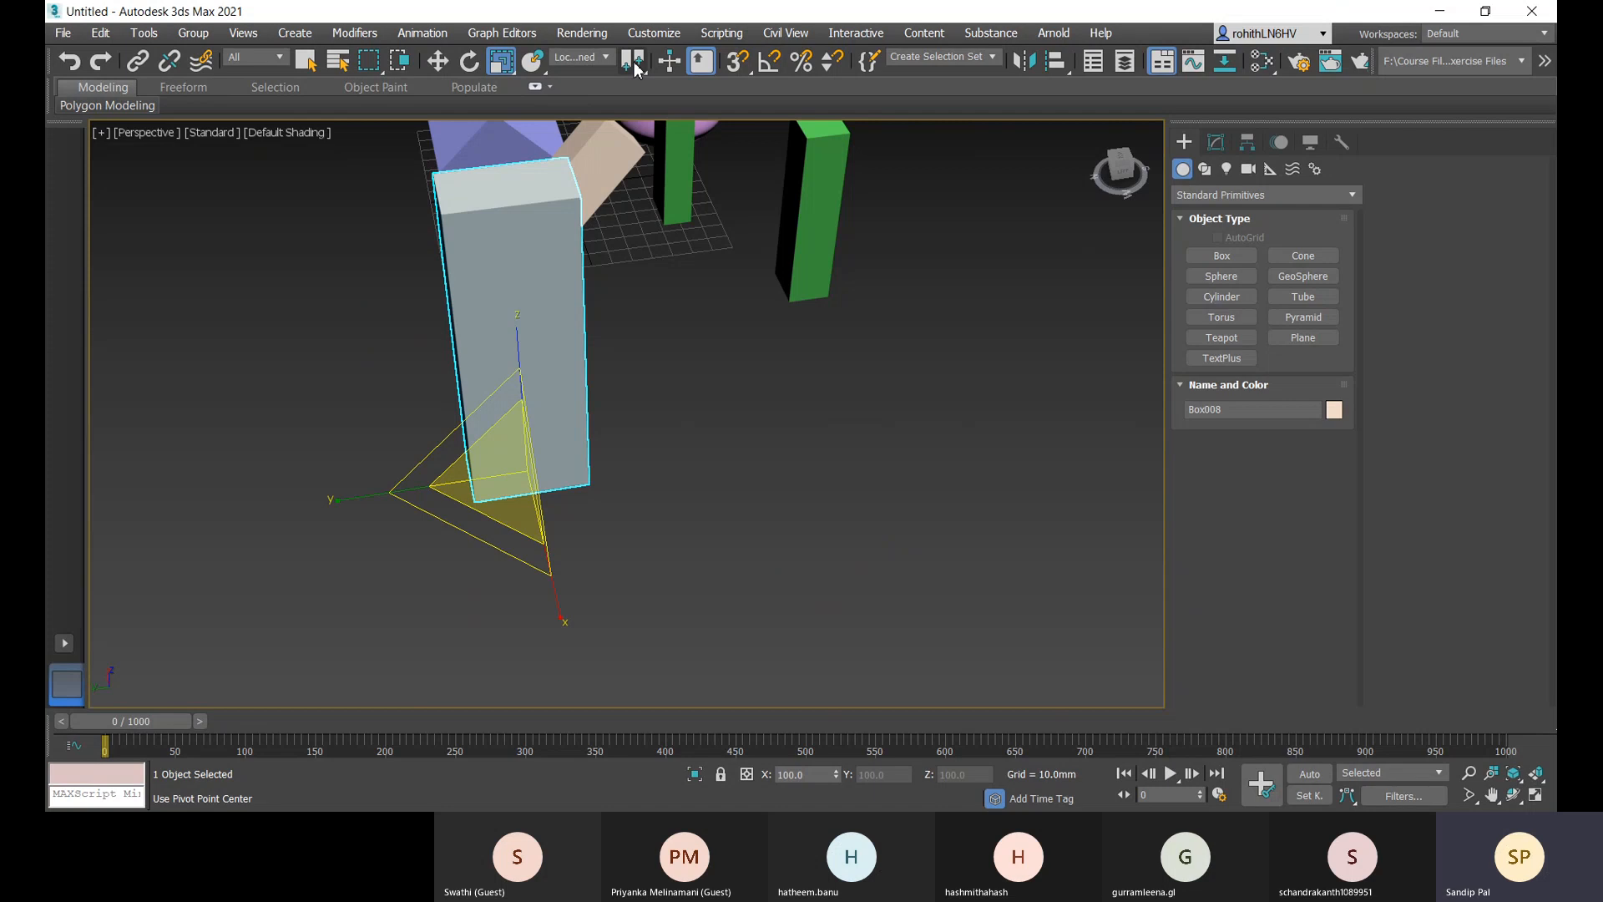
alt+middle_drag(529, 478, 518, 399)
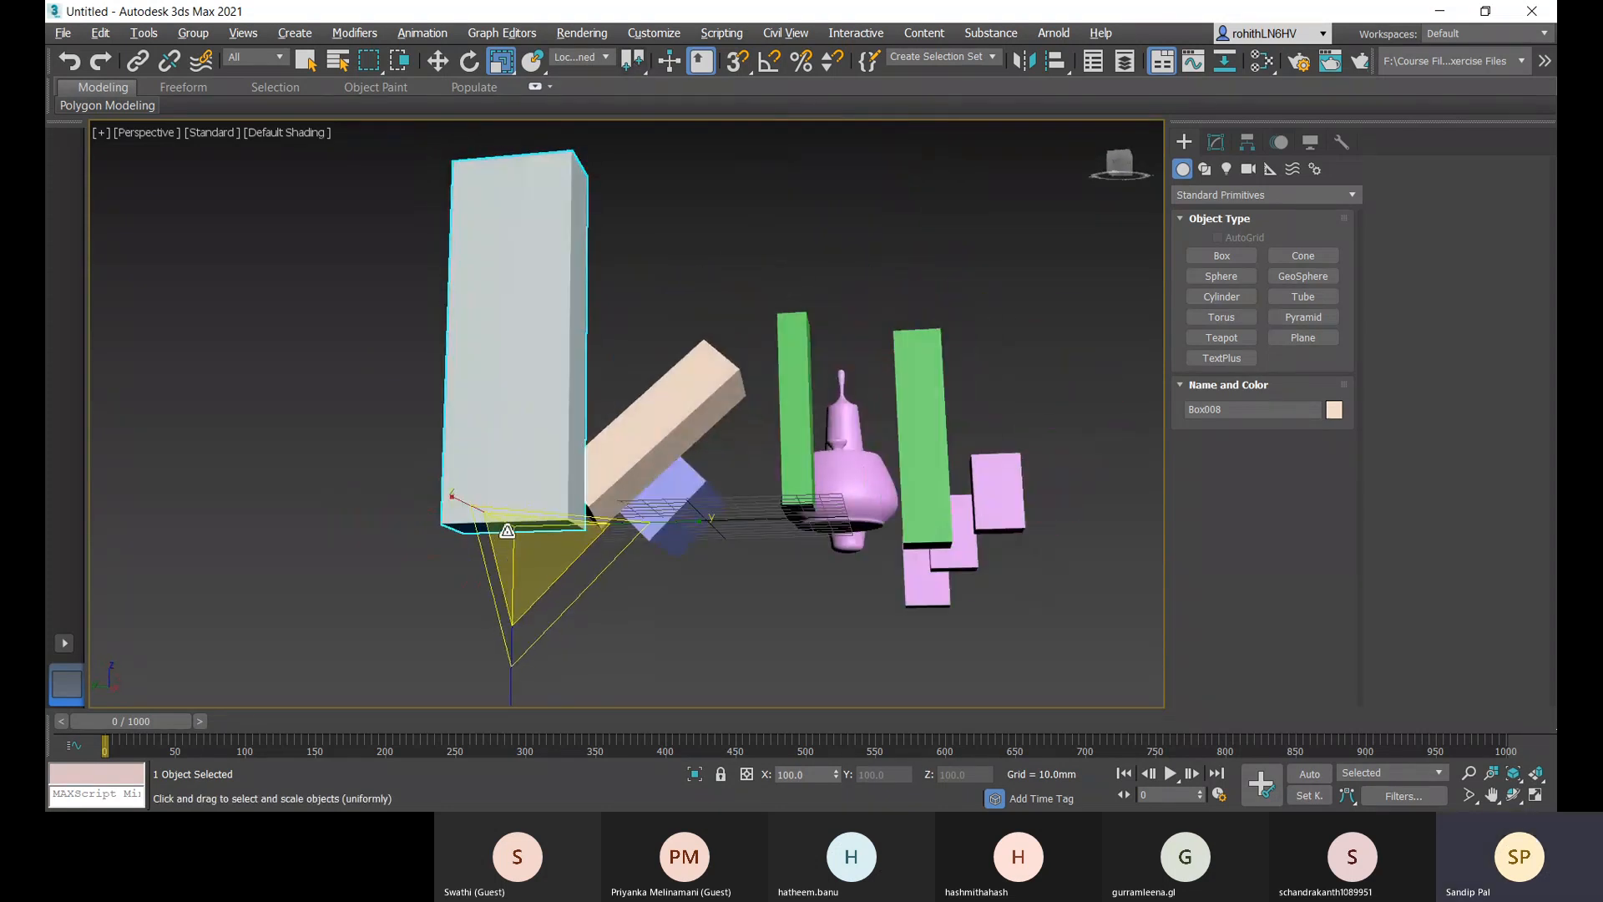
alt+middle_drag(552, 464, 594, 484)
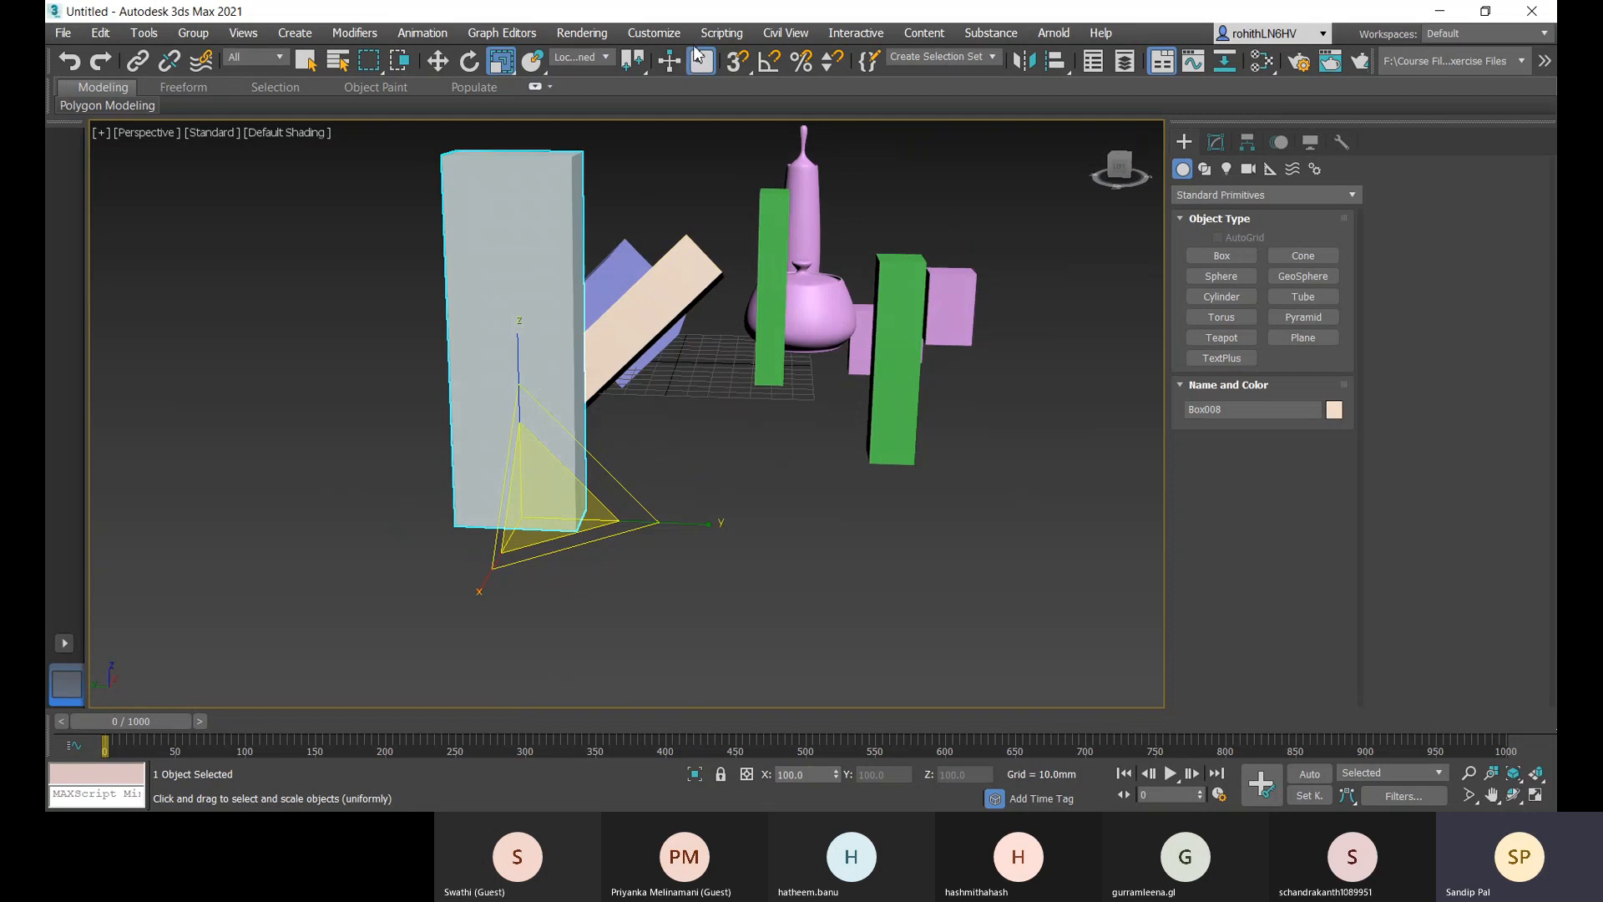
- Return the transform center to Use Selection Center and view the upright beige clone's gizmo from several sides
drag(632, 58, 635, 125)
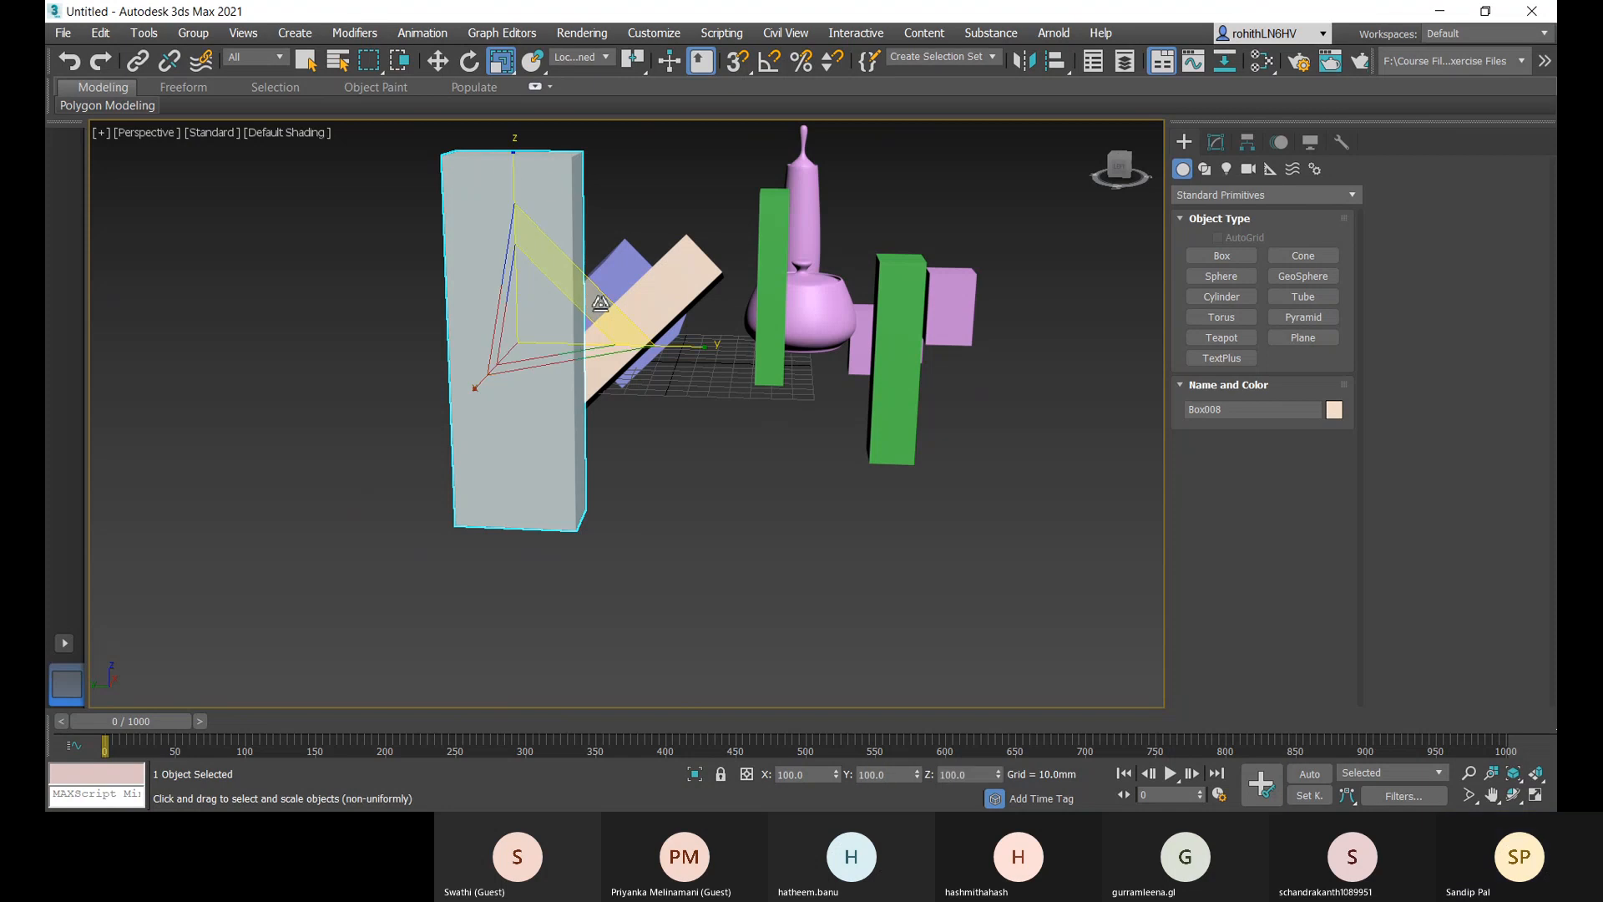
alt+middle_drag(540, 497, 496, 491)
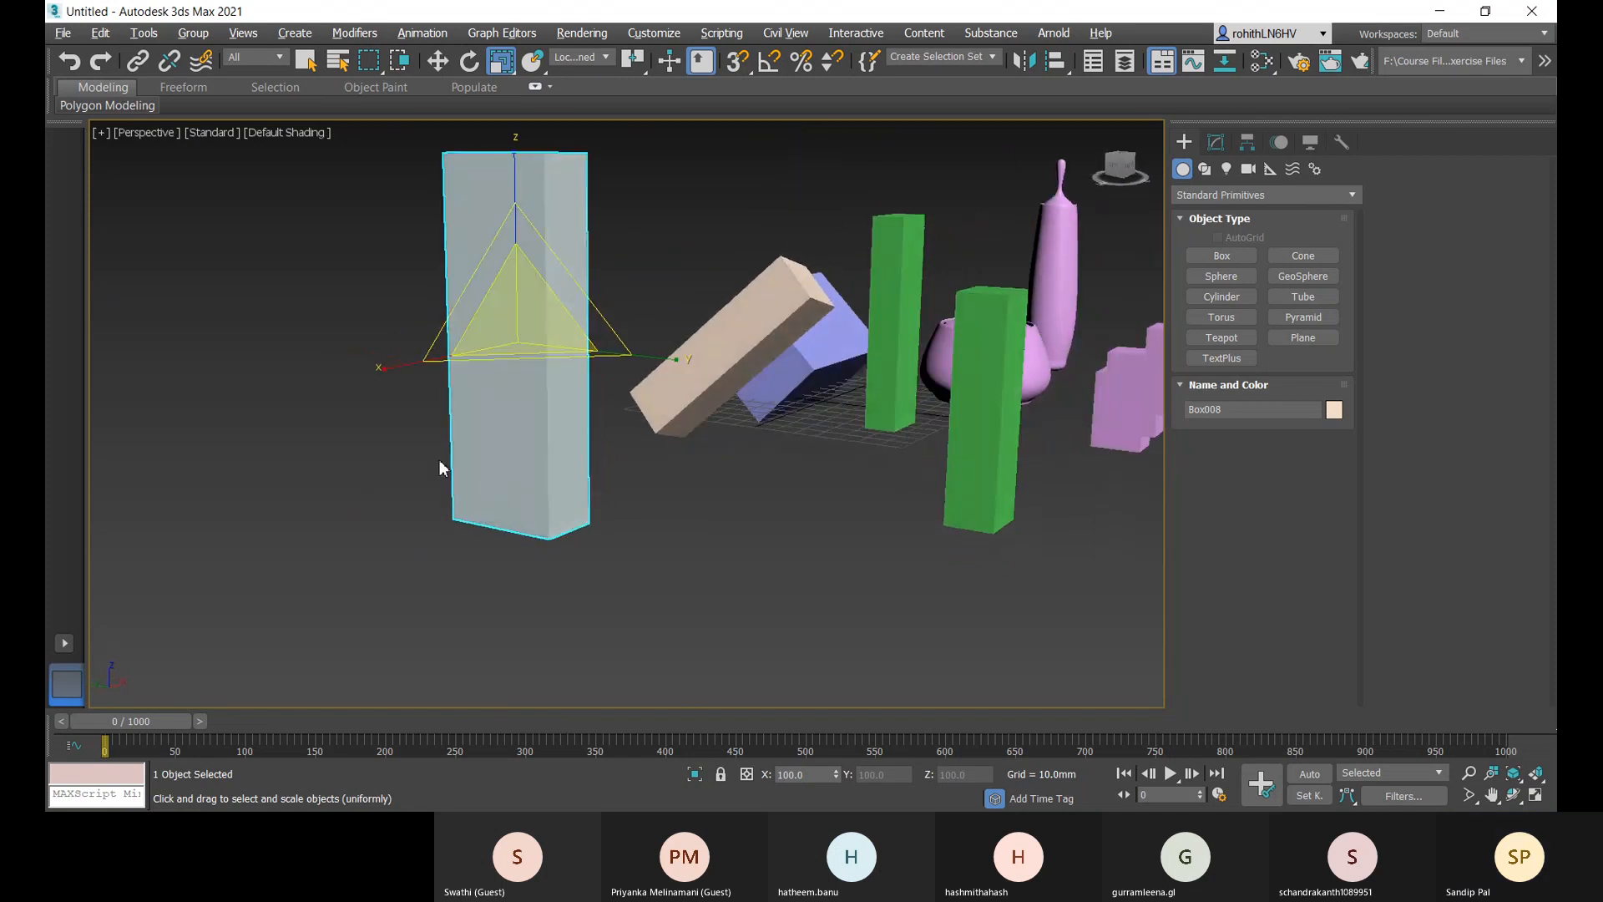
alt+middle_drag(507, 383, 633, 415)
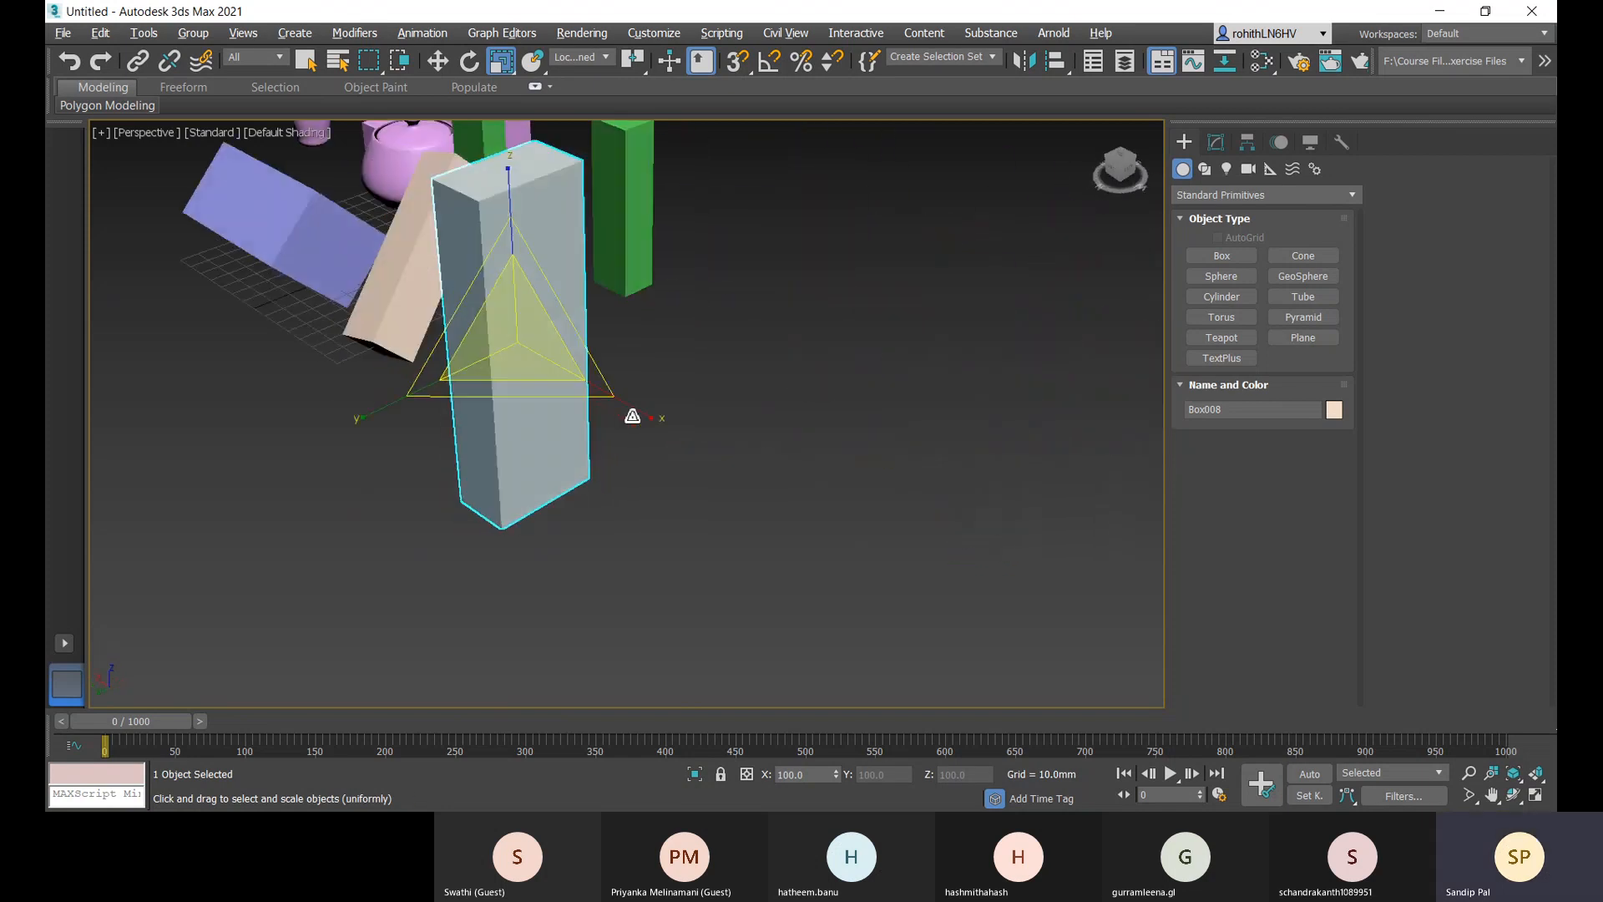
- Reduce the upright beige clone's height parameter to about 38.7 mm and check its tilted counterpart
click(1217, 143)
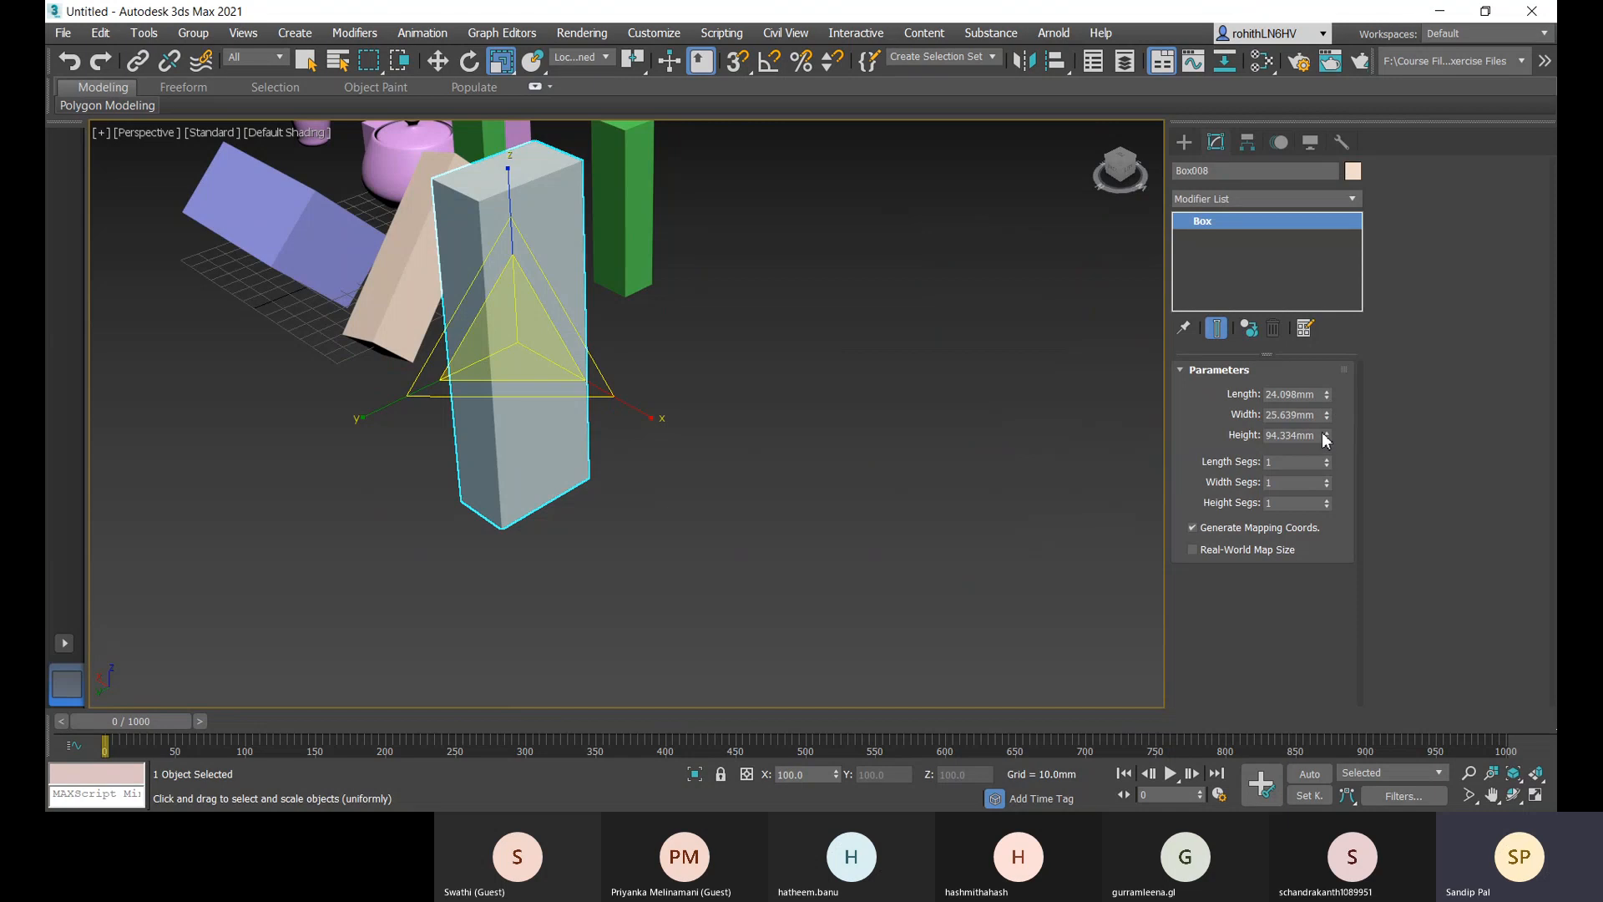
drag(1325, 437, 1334, 485)
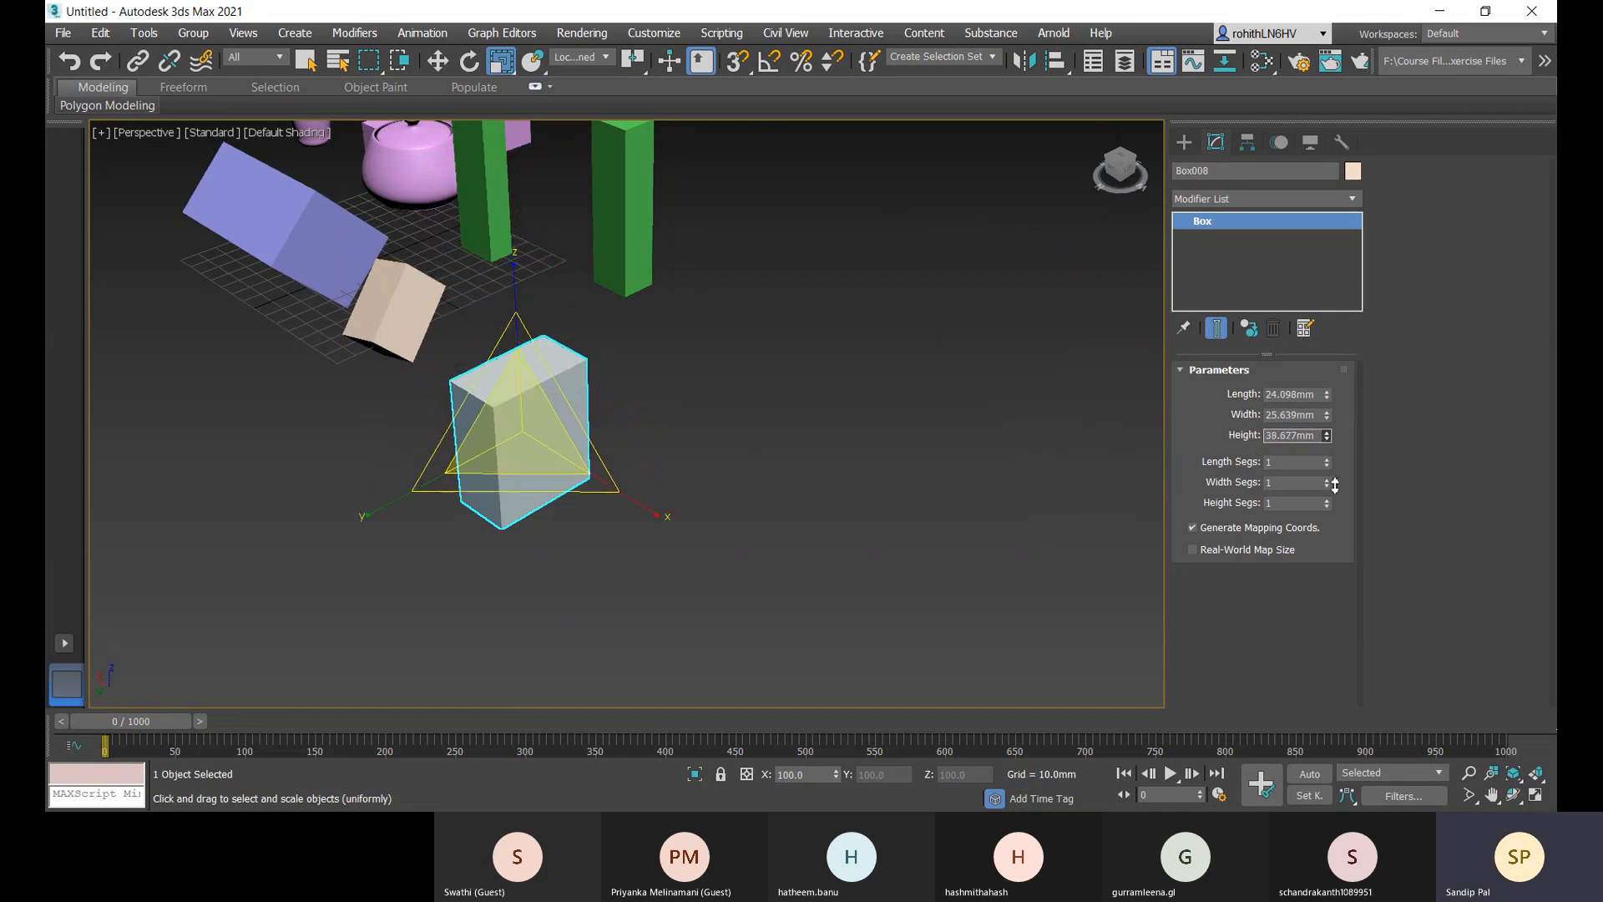
alt+middle_drag(834, 504, 412, 547)
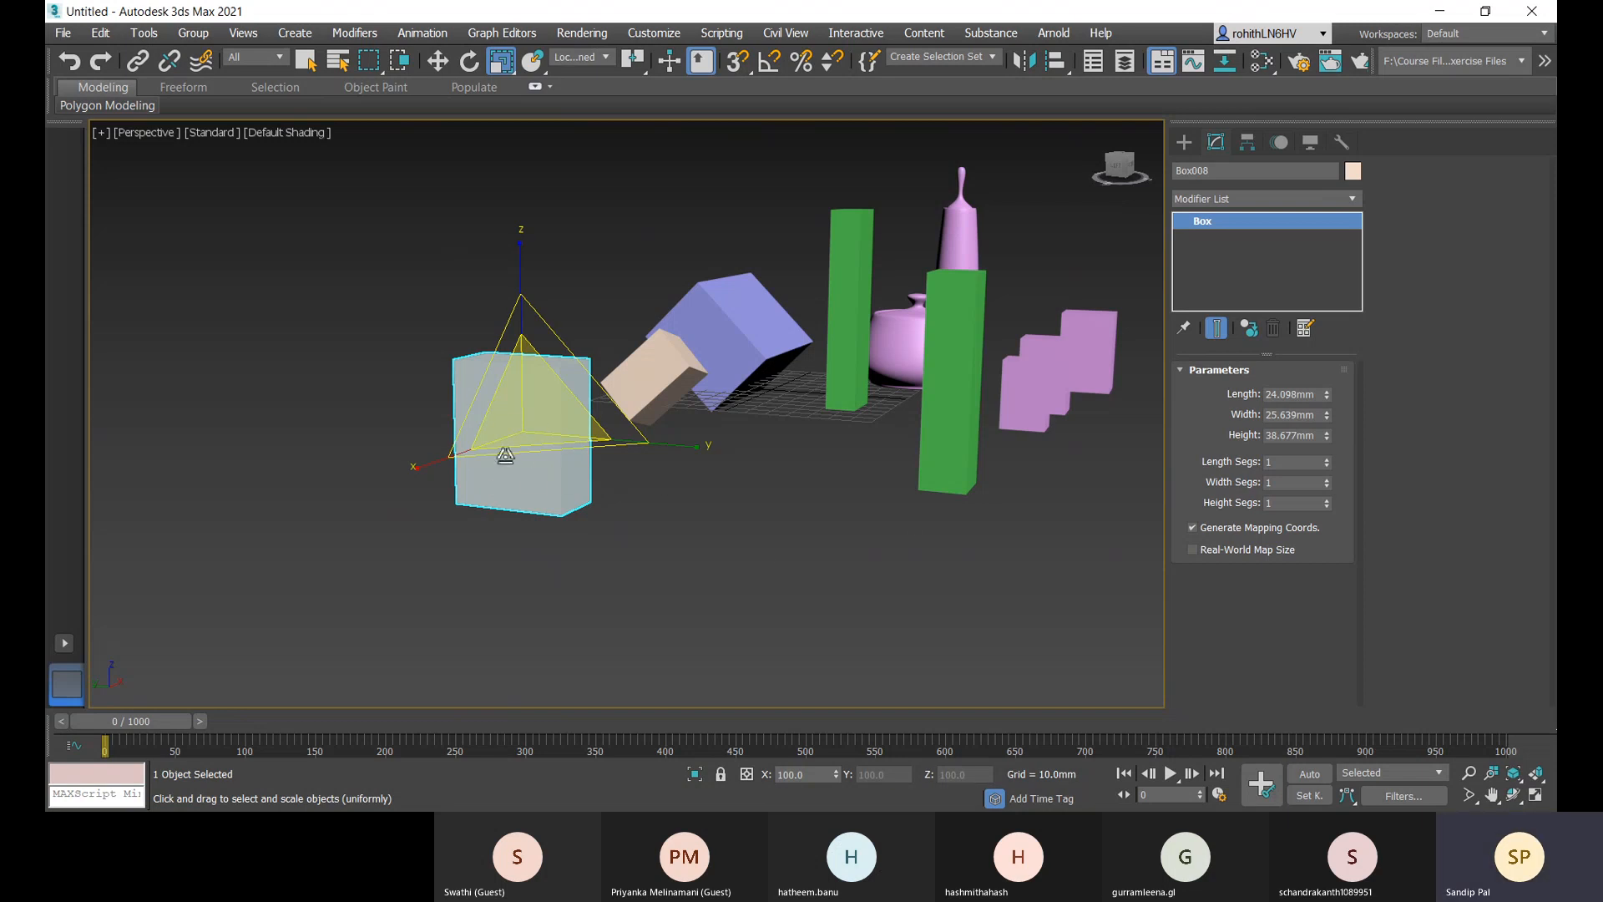
- Set the transform center to Use Transform Coordinate Center and inspect the gizmo on the shortened beige clone
drag(632, 68, 638, 162)
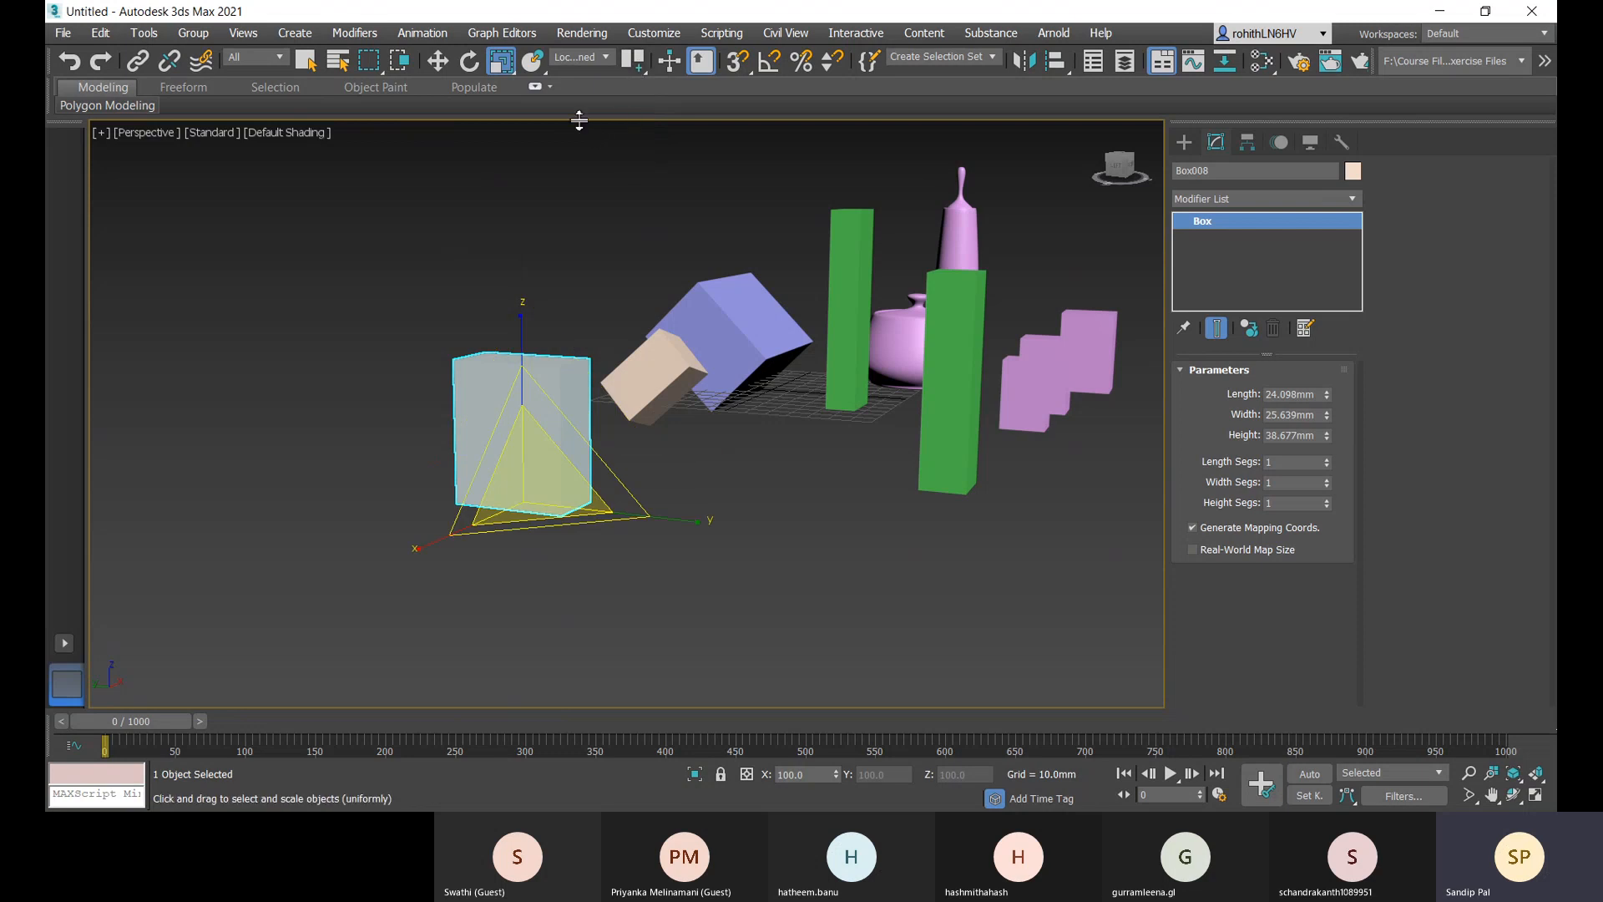
alt+middle_drag(687, 557, 758, 626)
alt+middle_drag(615, 548, 726, 497)
mouse_move(609, 543)
middle_down()
mouse_move(625, 545)
mouse_move(586, 564)
middle_up()
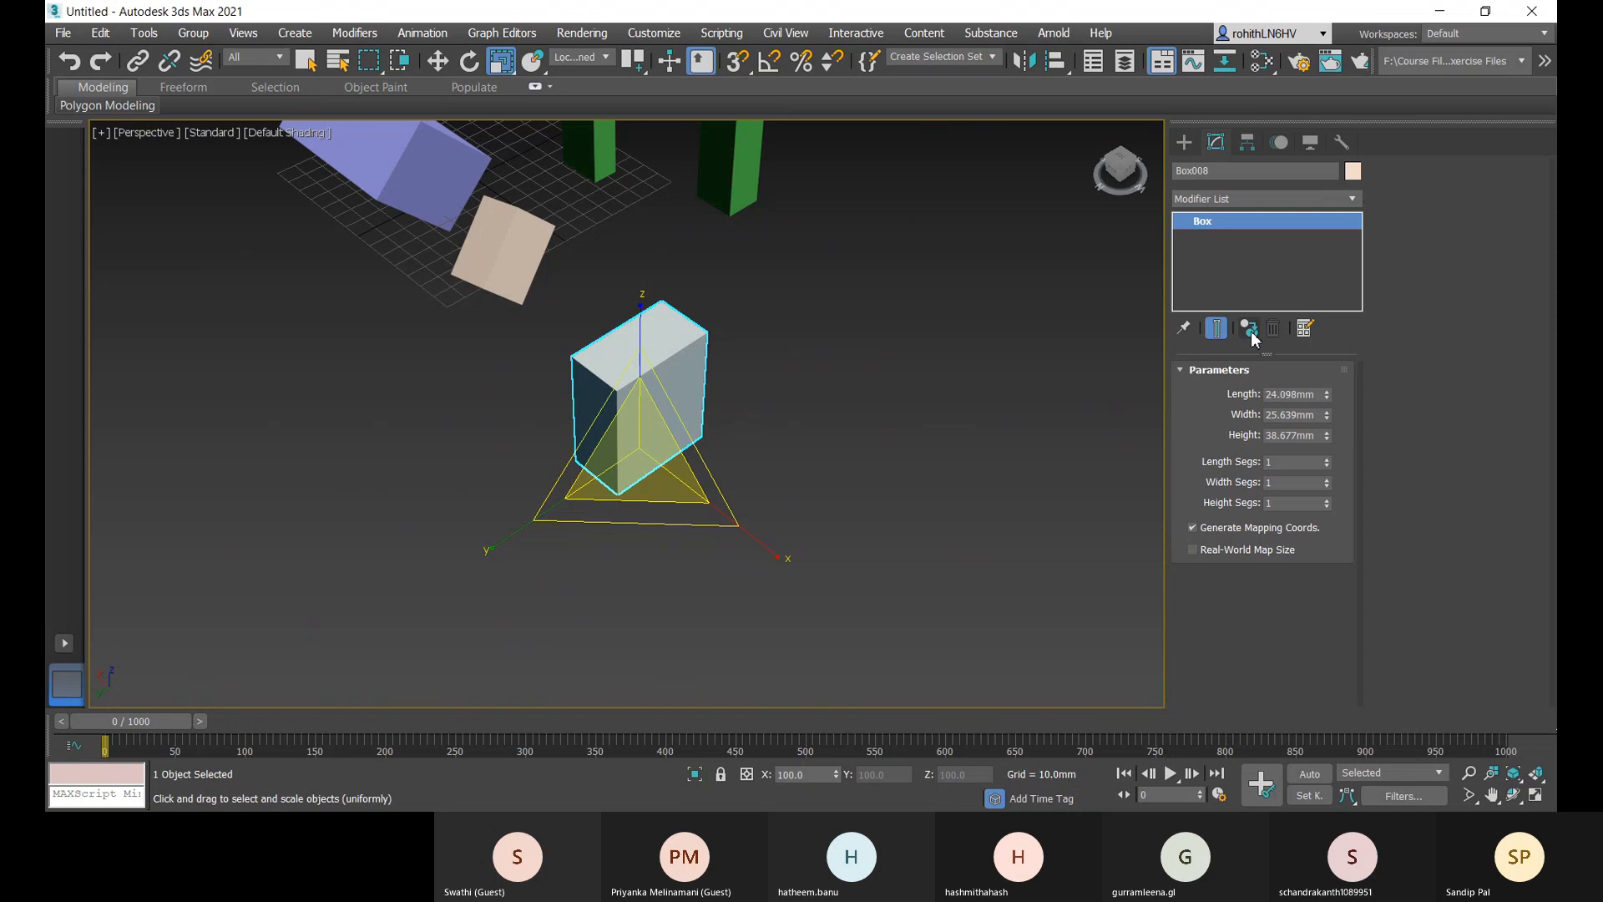
- Make the upright beige clone unique and scale it narrower along its X axis
middle_drag(742, 561, 788, 549)
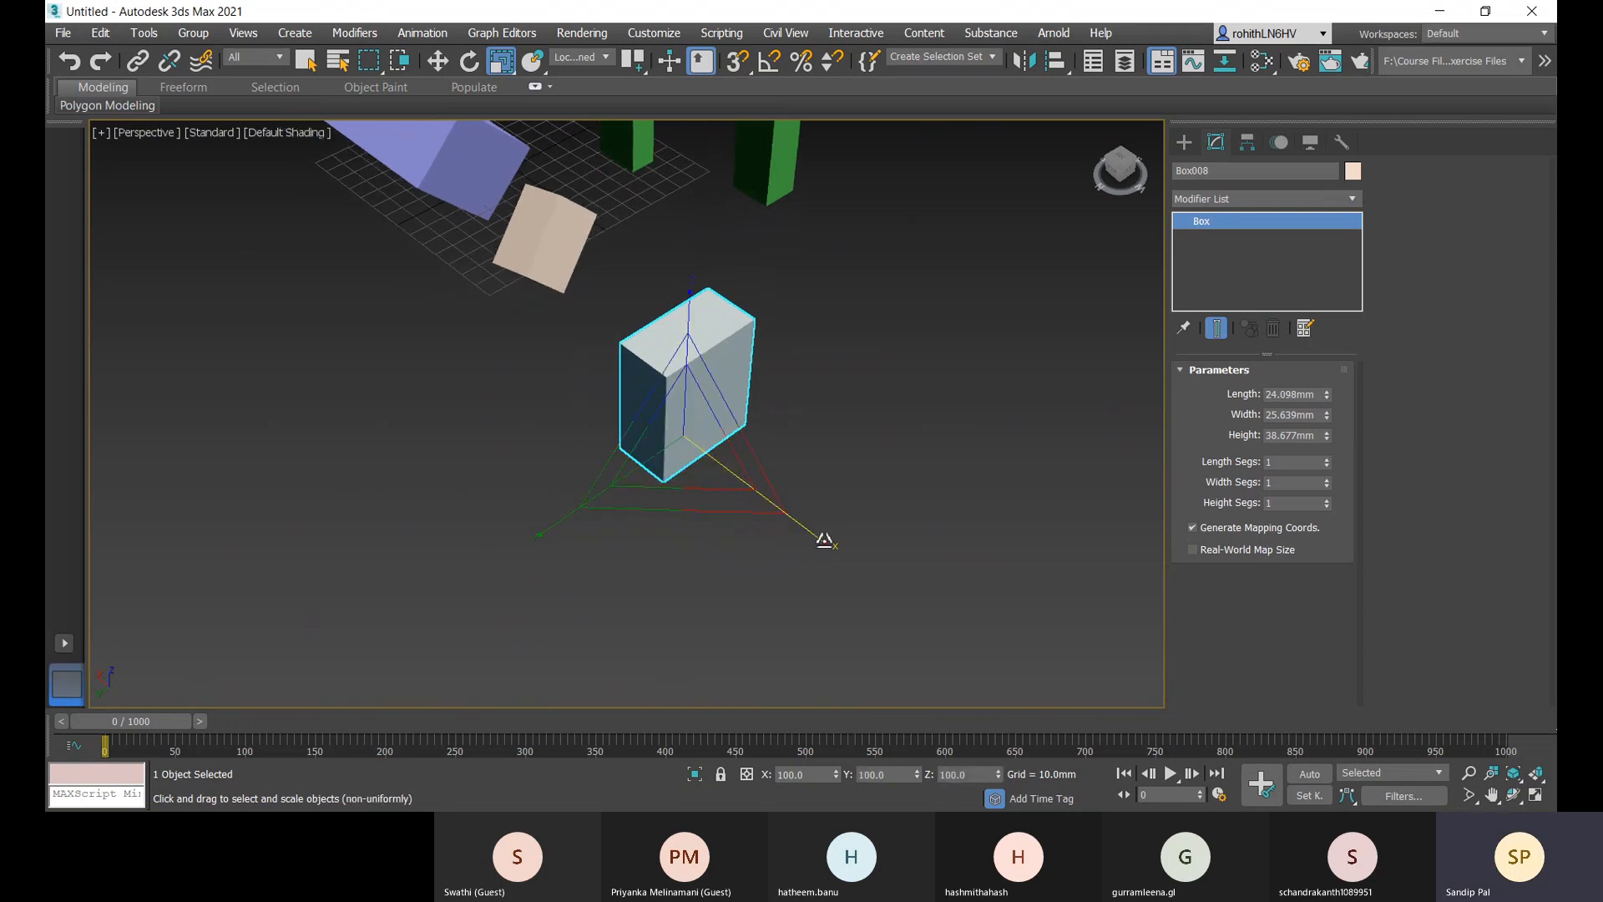
drag(823, 539, 710, 484)
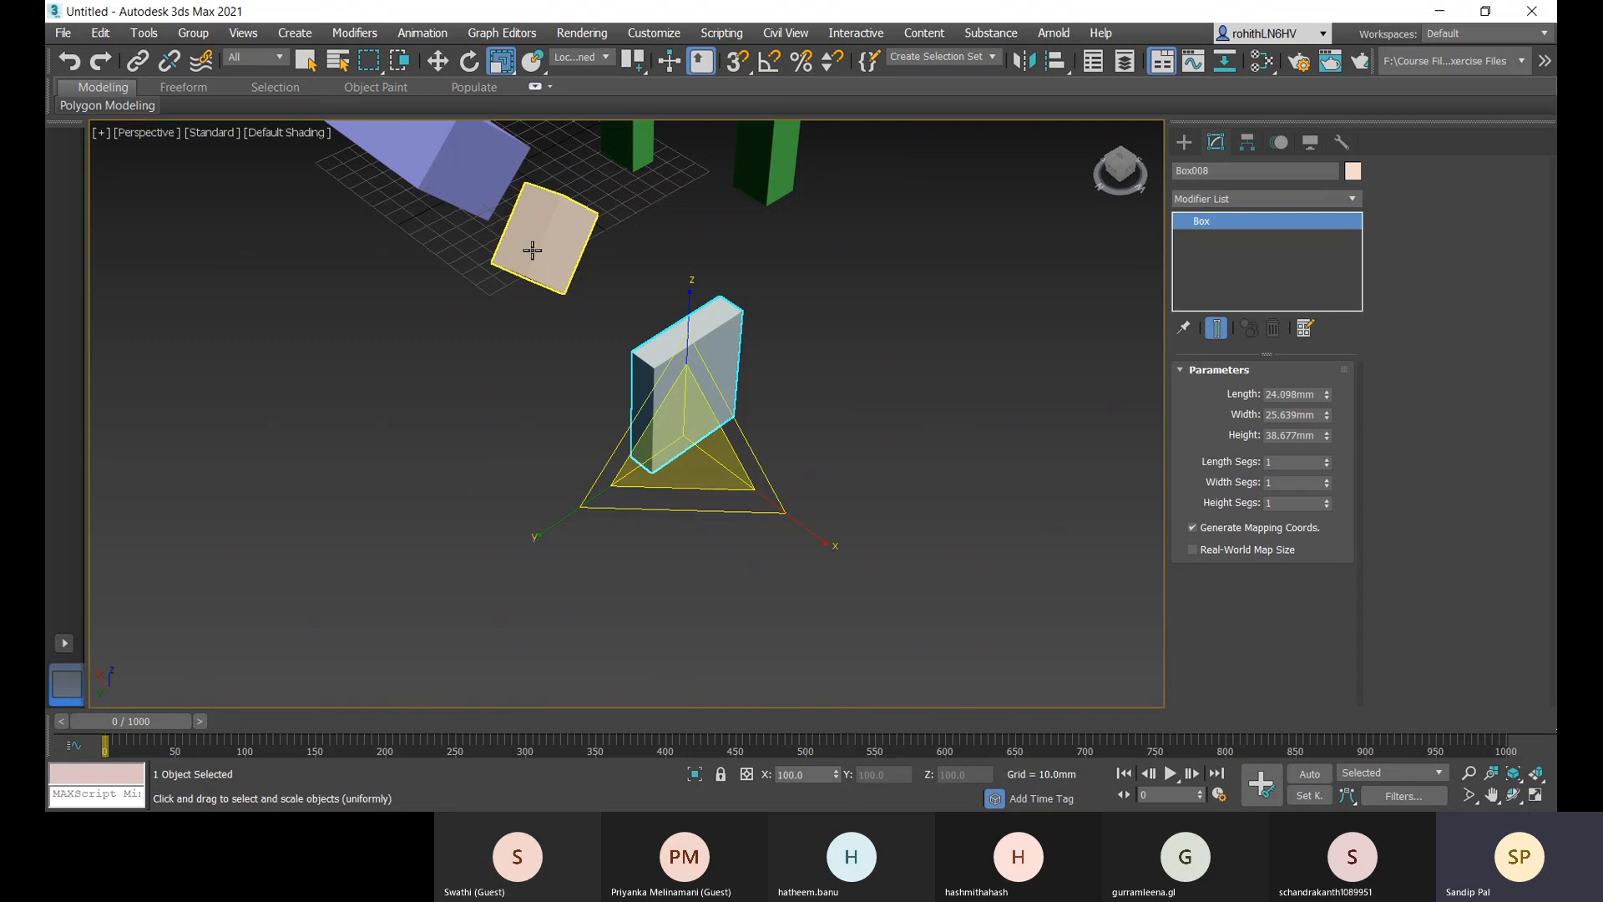
middle_drag(873, 551, 829, 664)
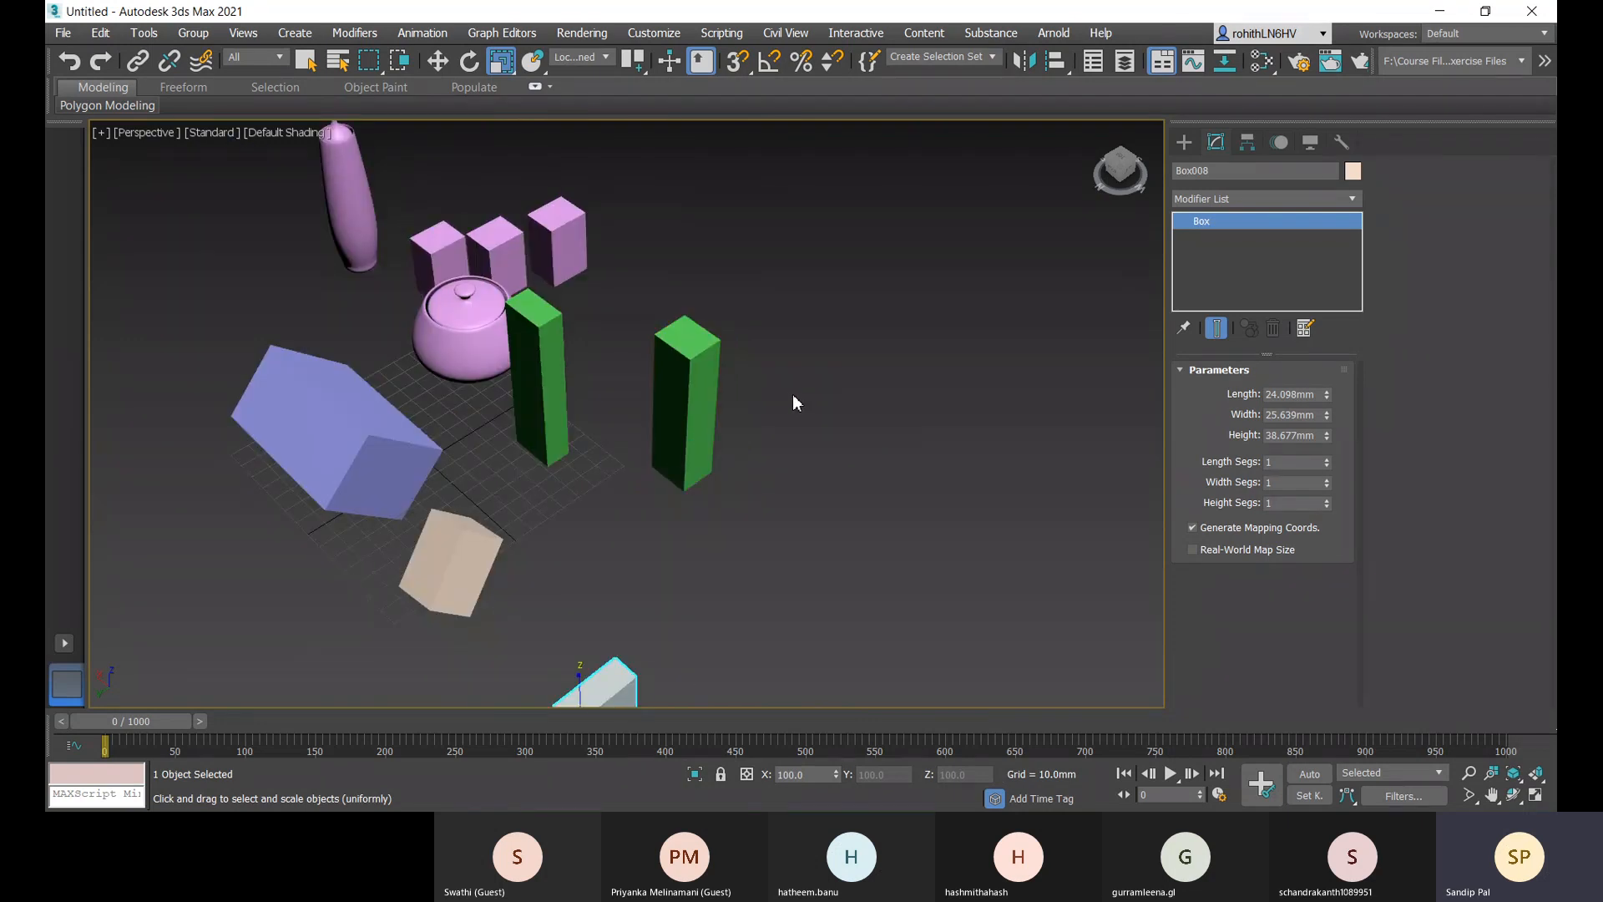
- Make the green box beside the teapot unique so it is independent of the other green box
click(702, 403)
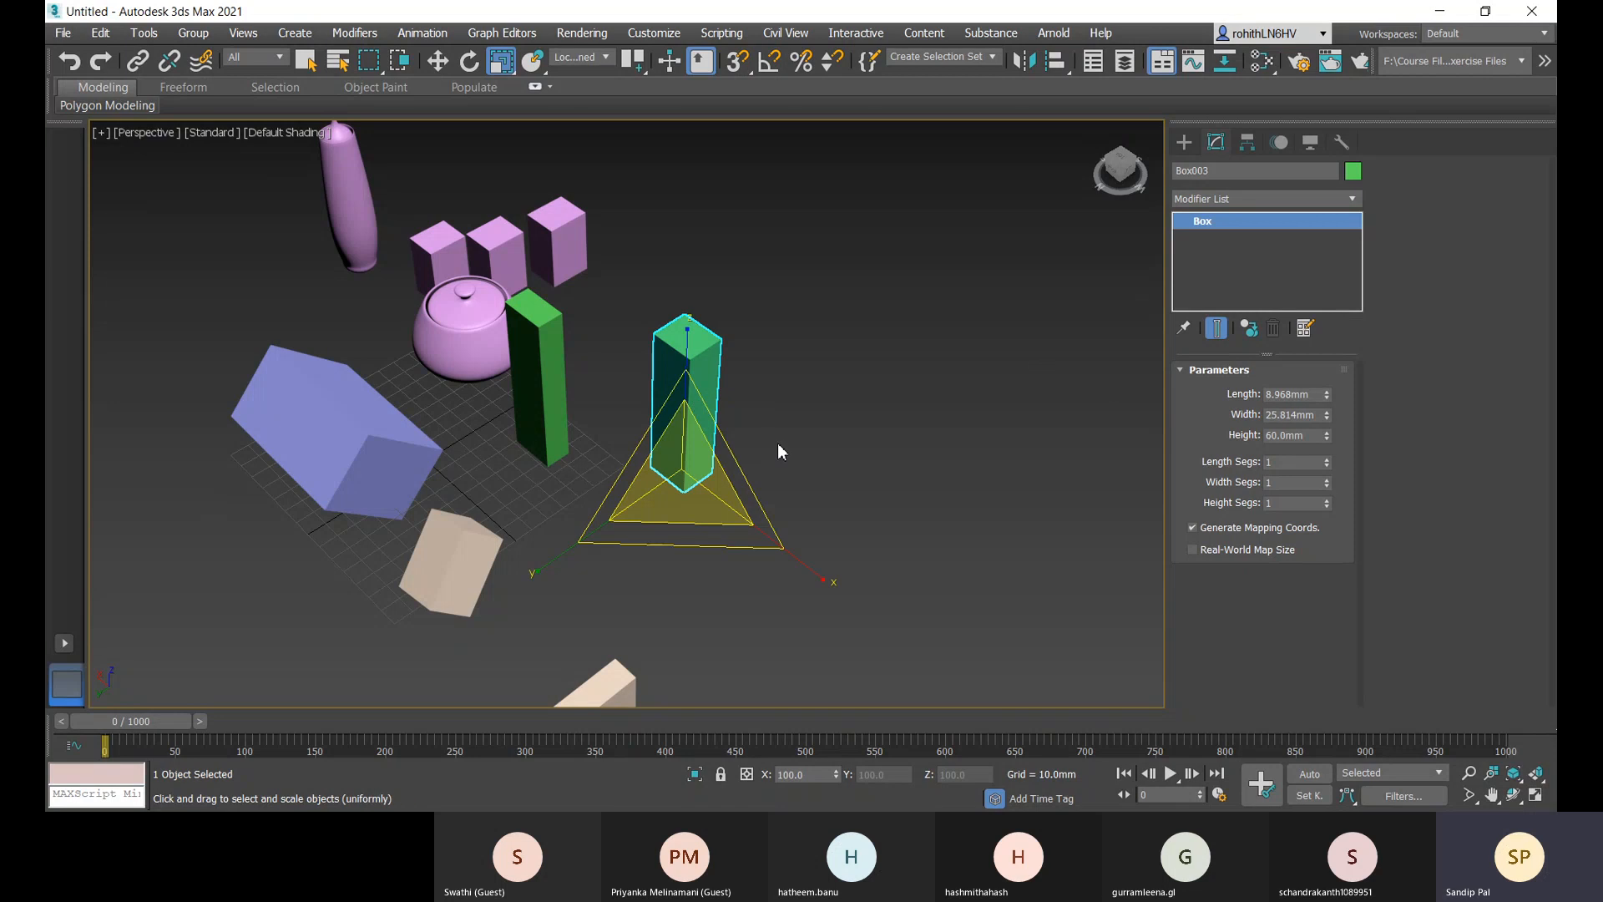
click(562, 370)
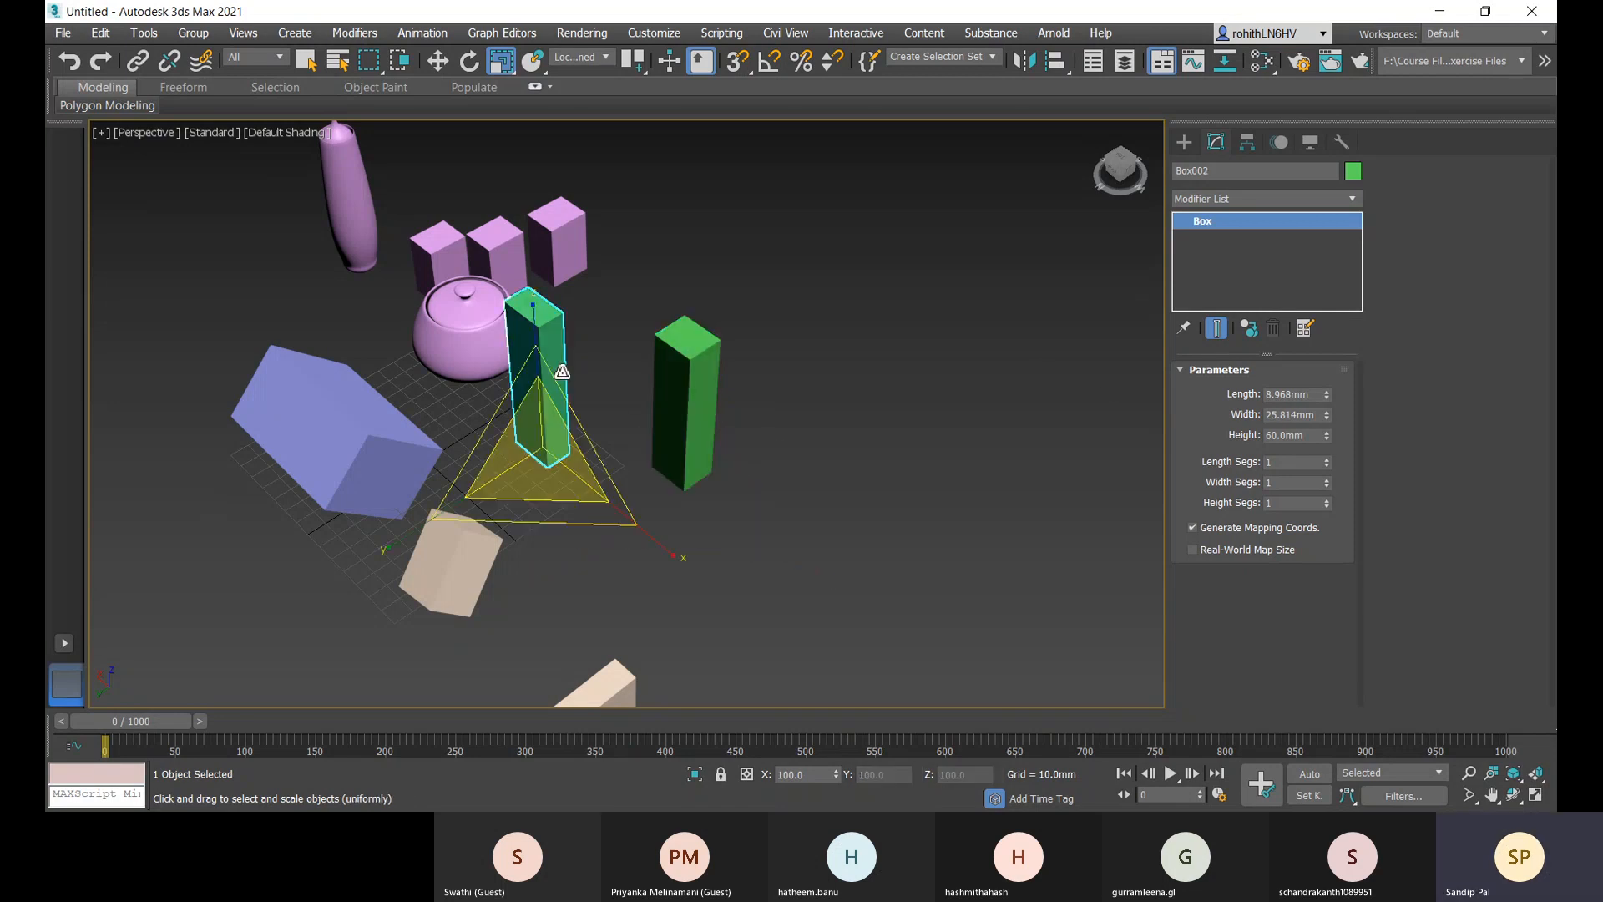
click(1250, 328)
click(708, 393)
click(538, 376)
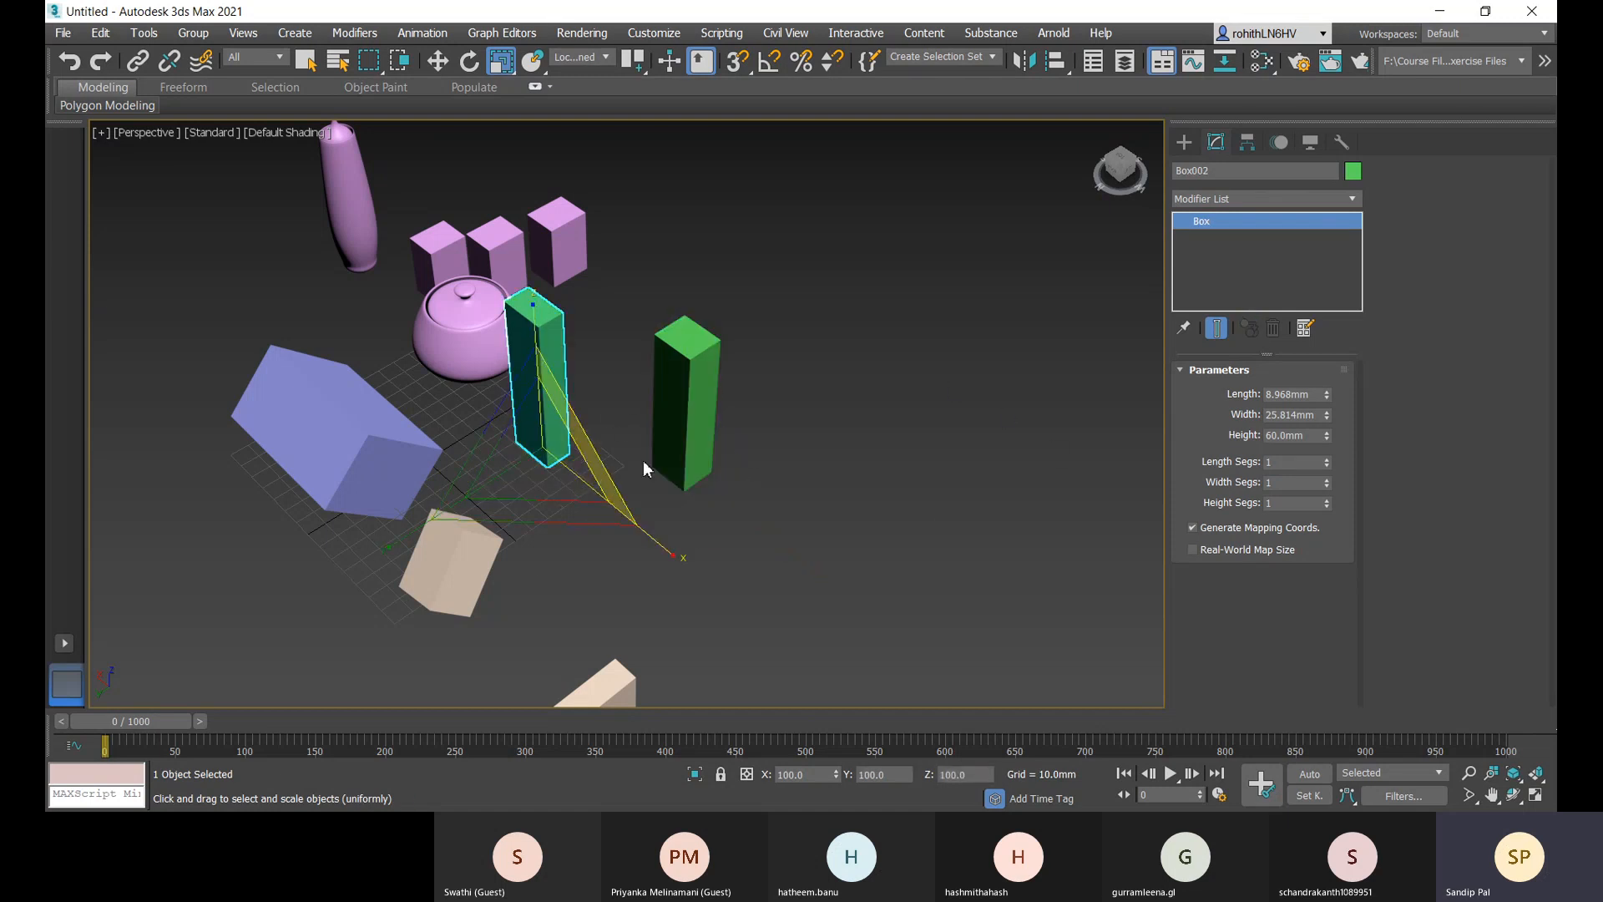
- Check the modifier stacks of the three small pink boxes and make the end box nearest the green boxes unique
click(564, 248)
middle_drag(758, 333, 852, 446)
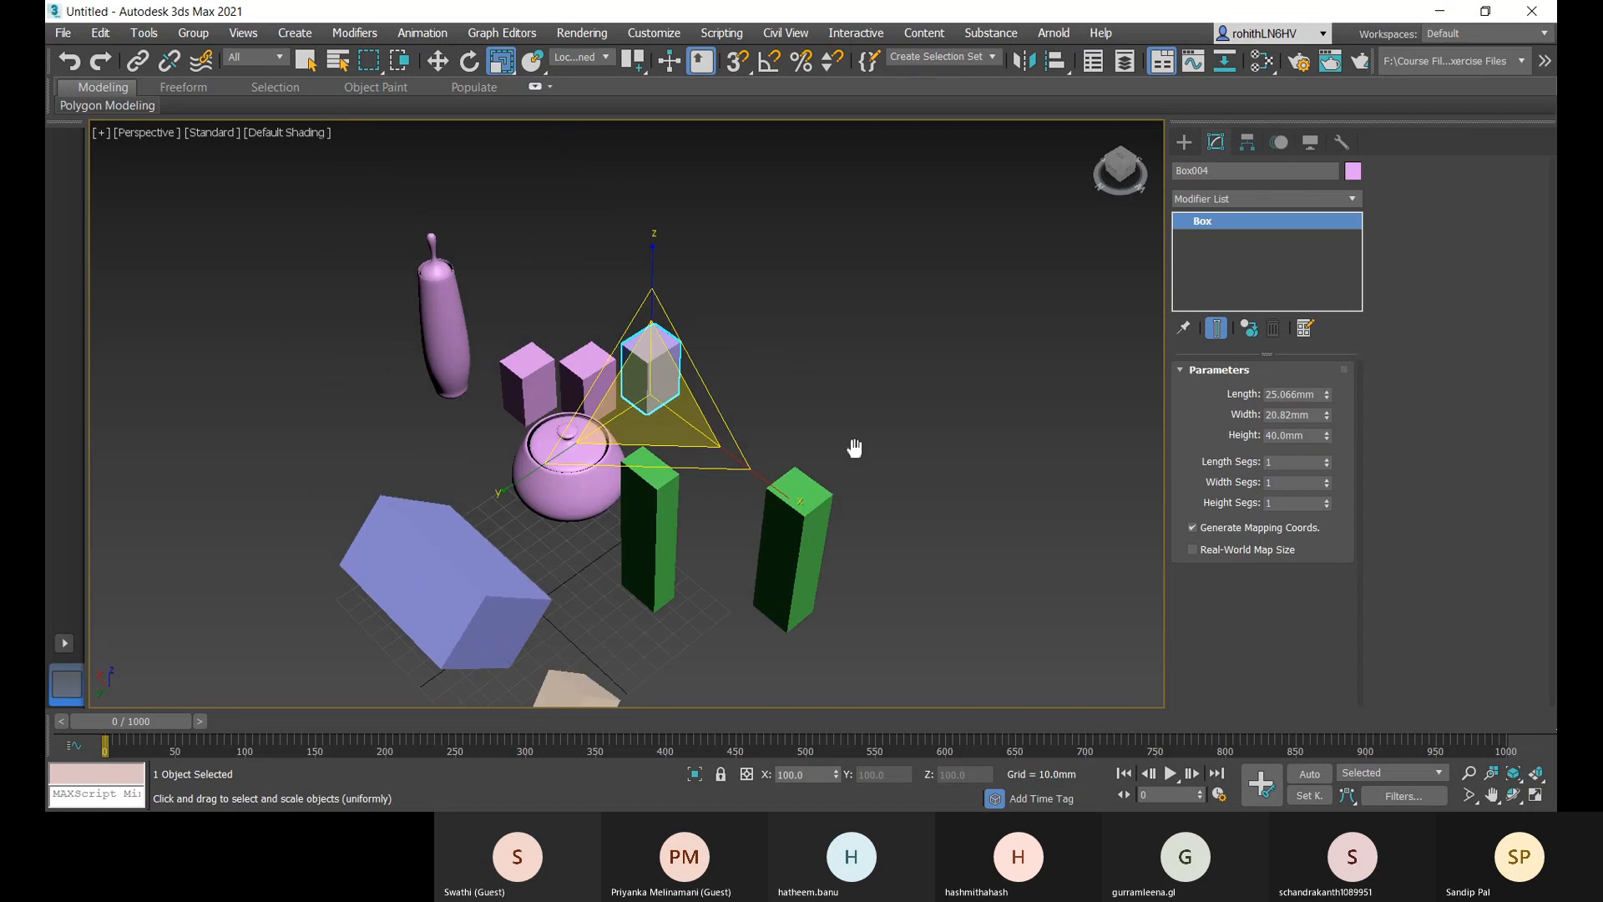
click(582, 378)
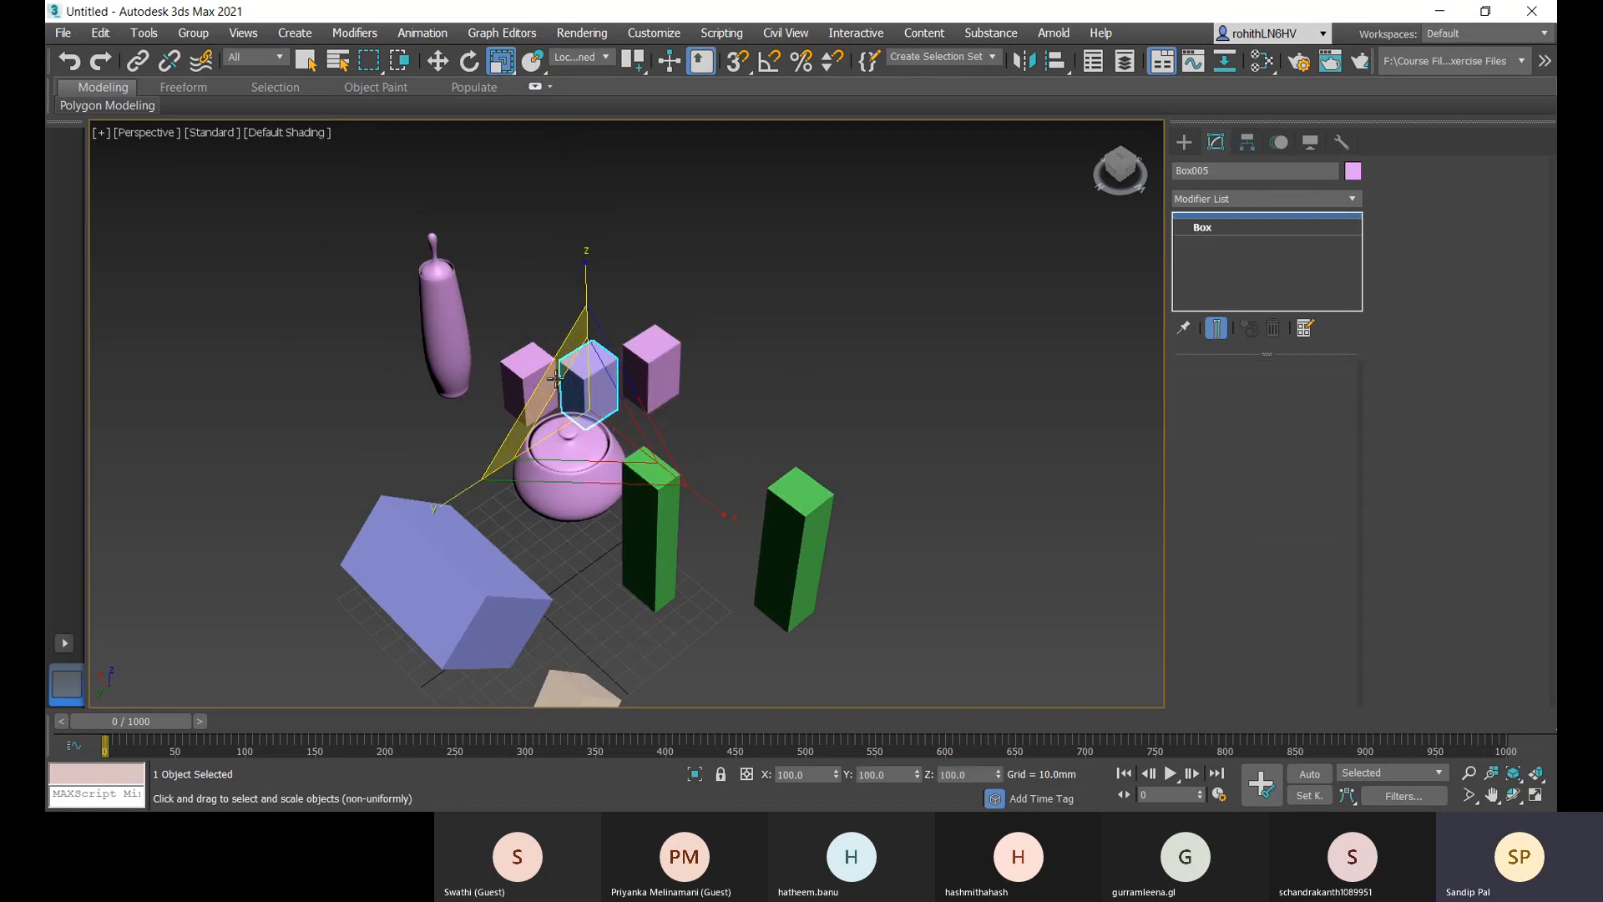
click(522, 384)
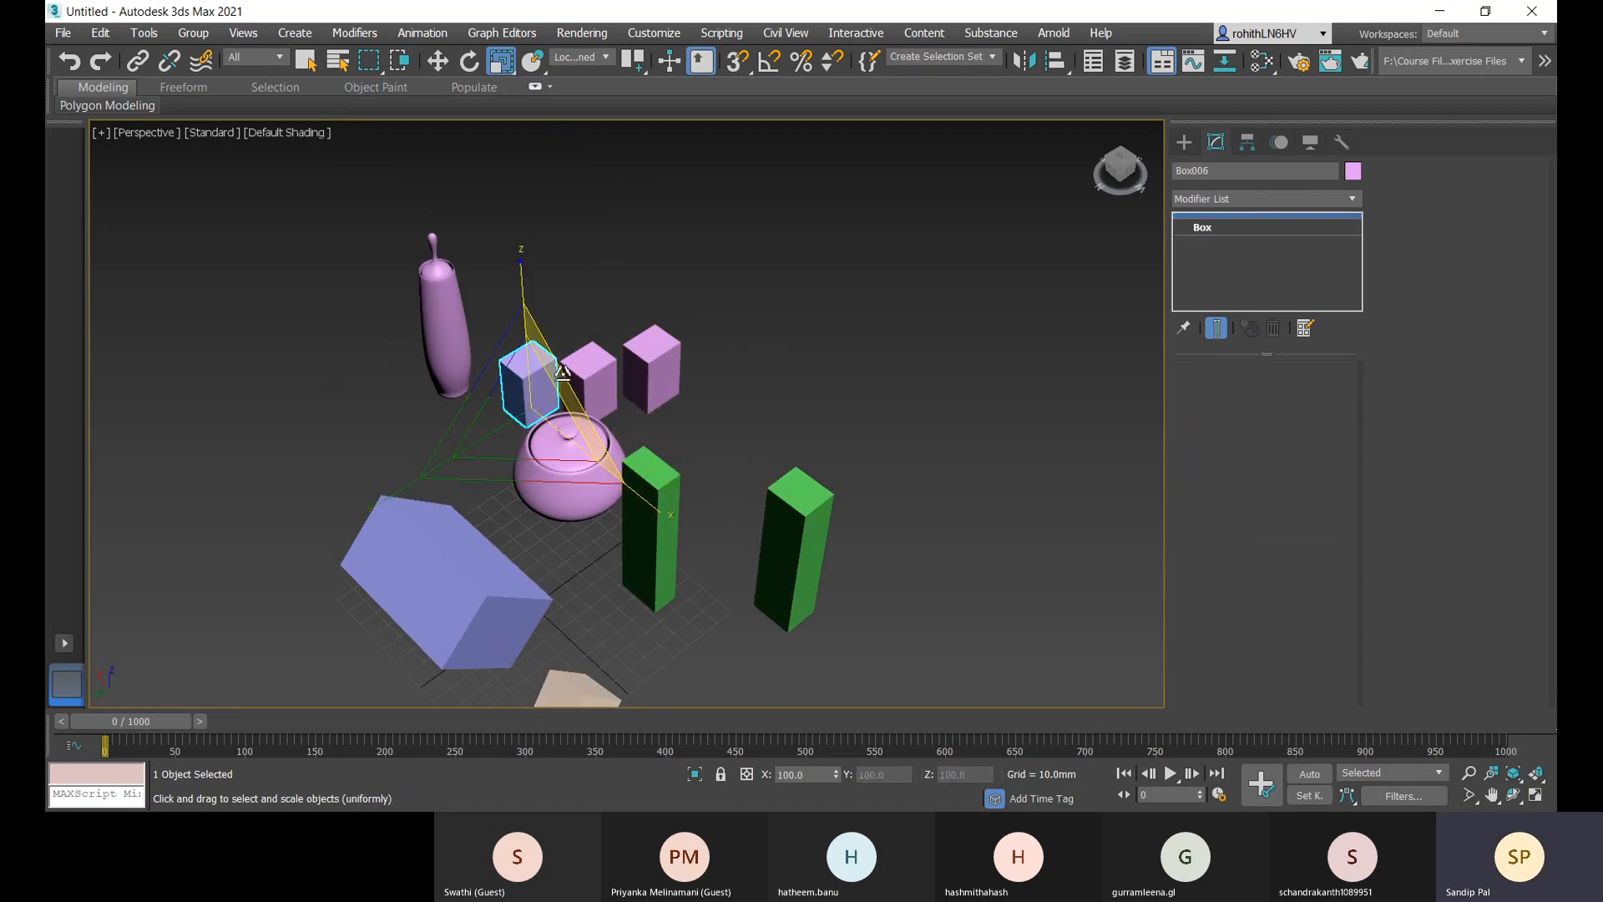
mouse_move(759, 428)
alt+middle_down()
mouse_move(687, 440)
mouse_move(730, 436)
alt+middle_up()
click(639, 402)
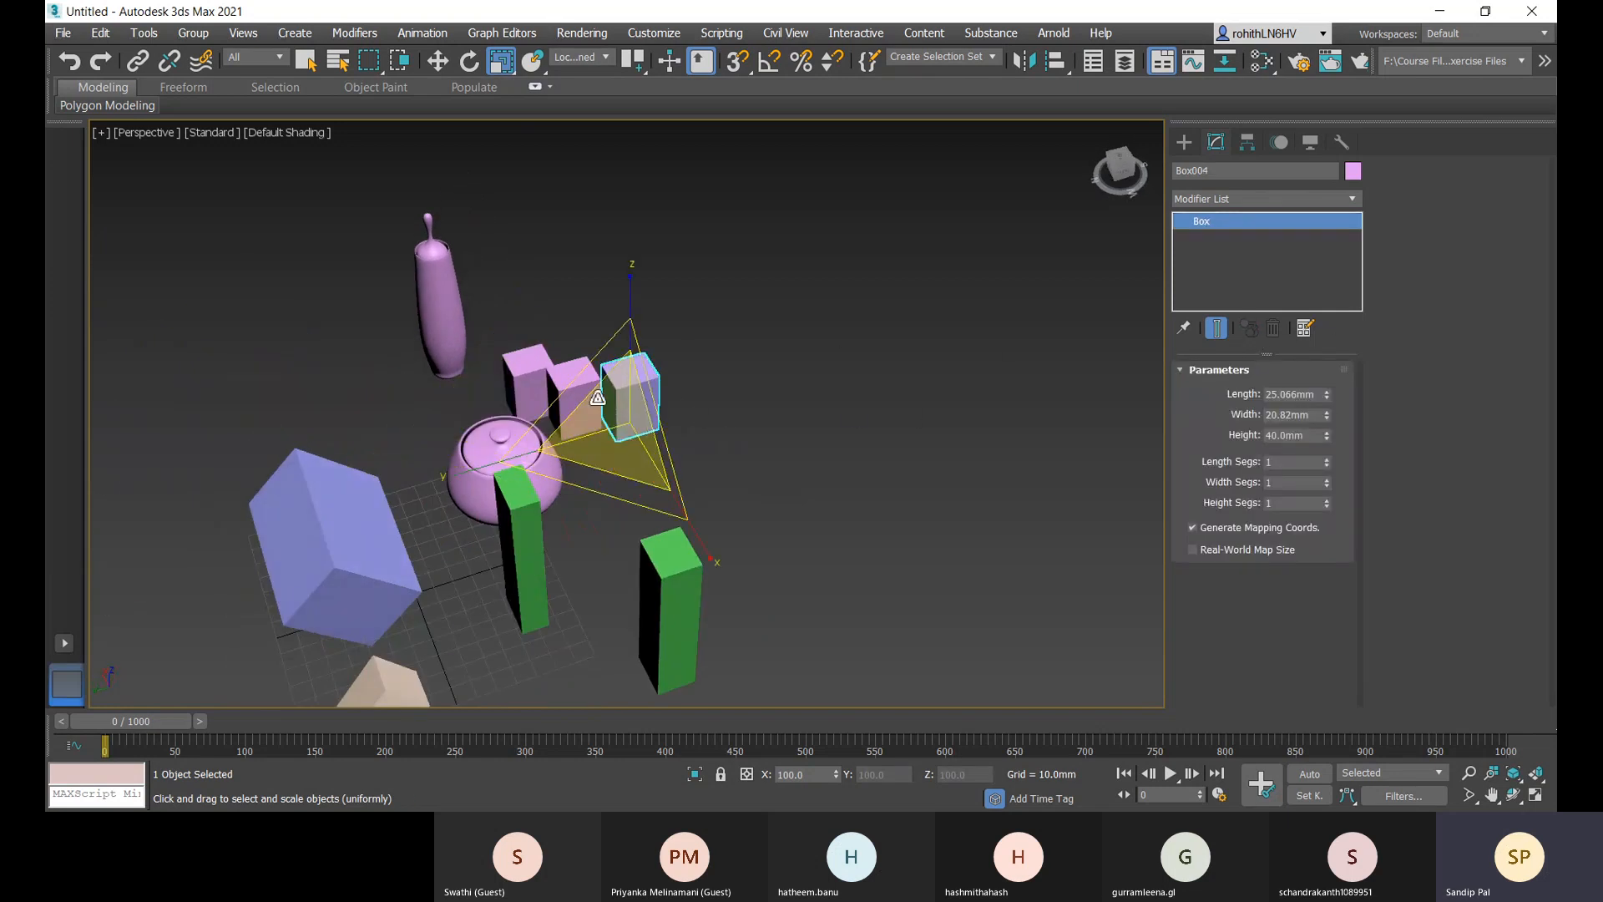
- Lengthen the small pink end box nearest the green boxes to about 82 mm
click(525, 383)
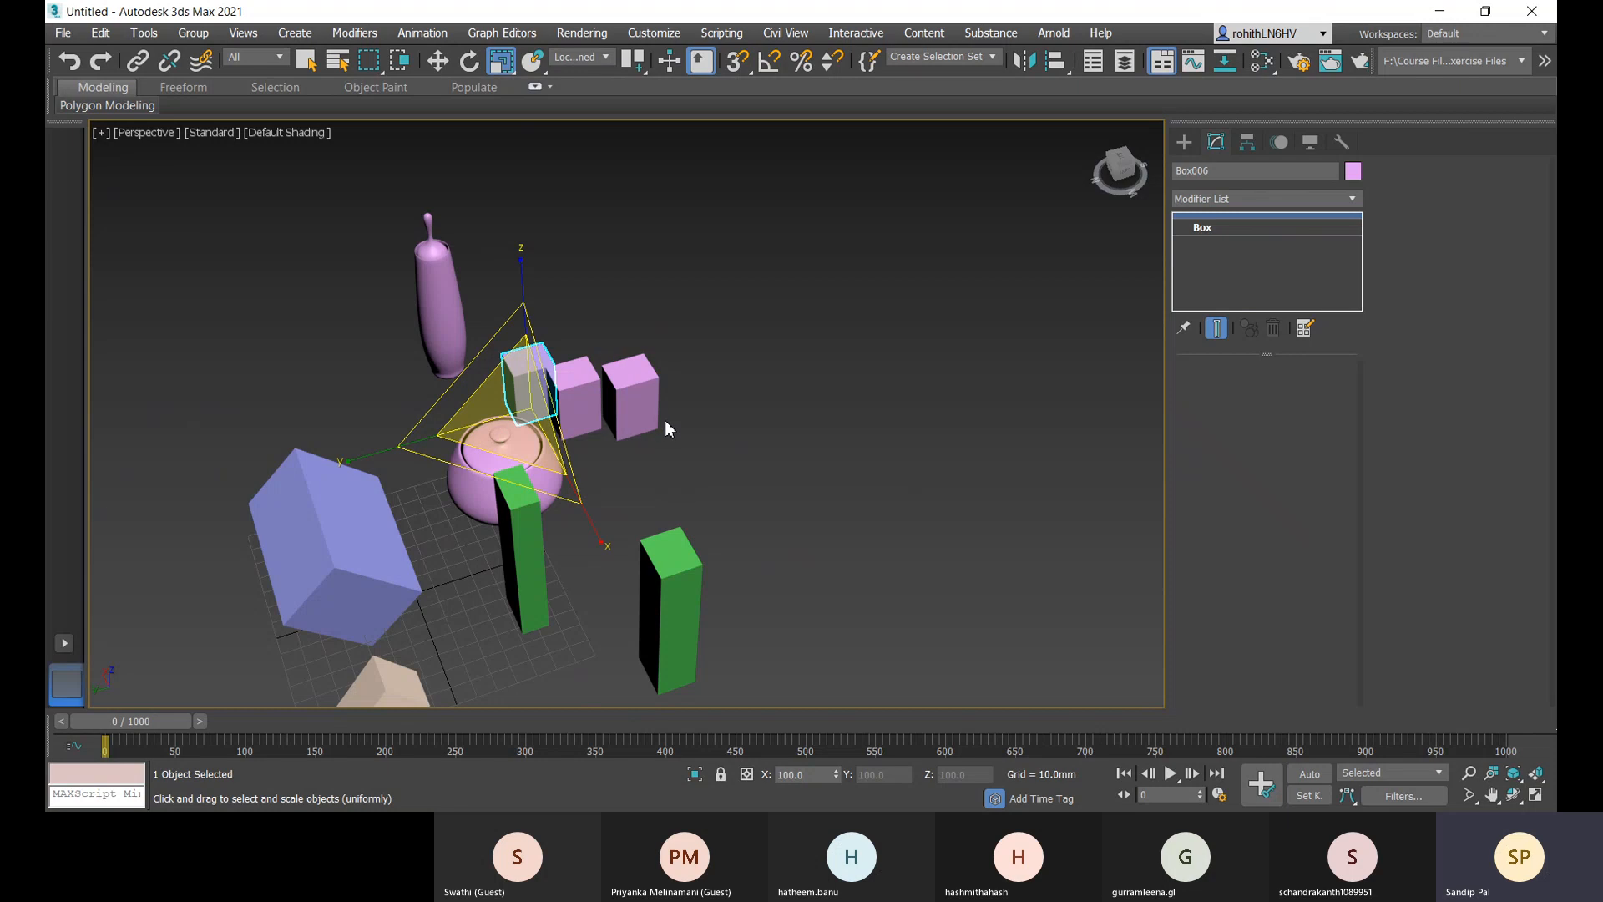
alt+middle_drag(665, 427, 794, 571)
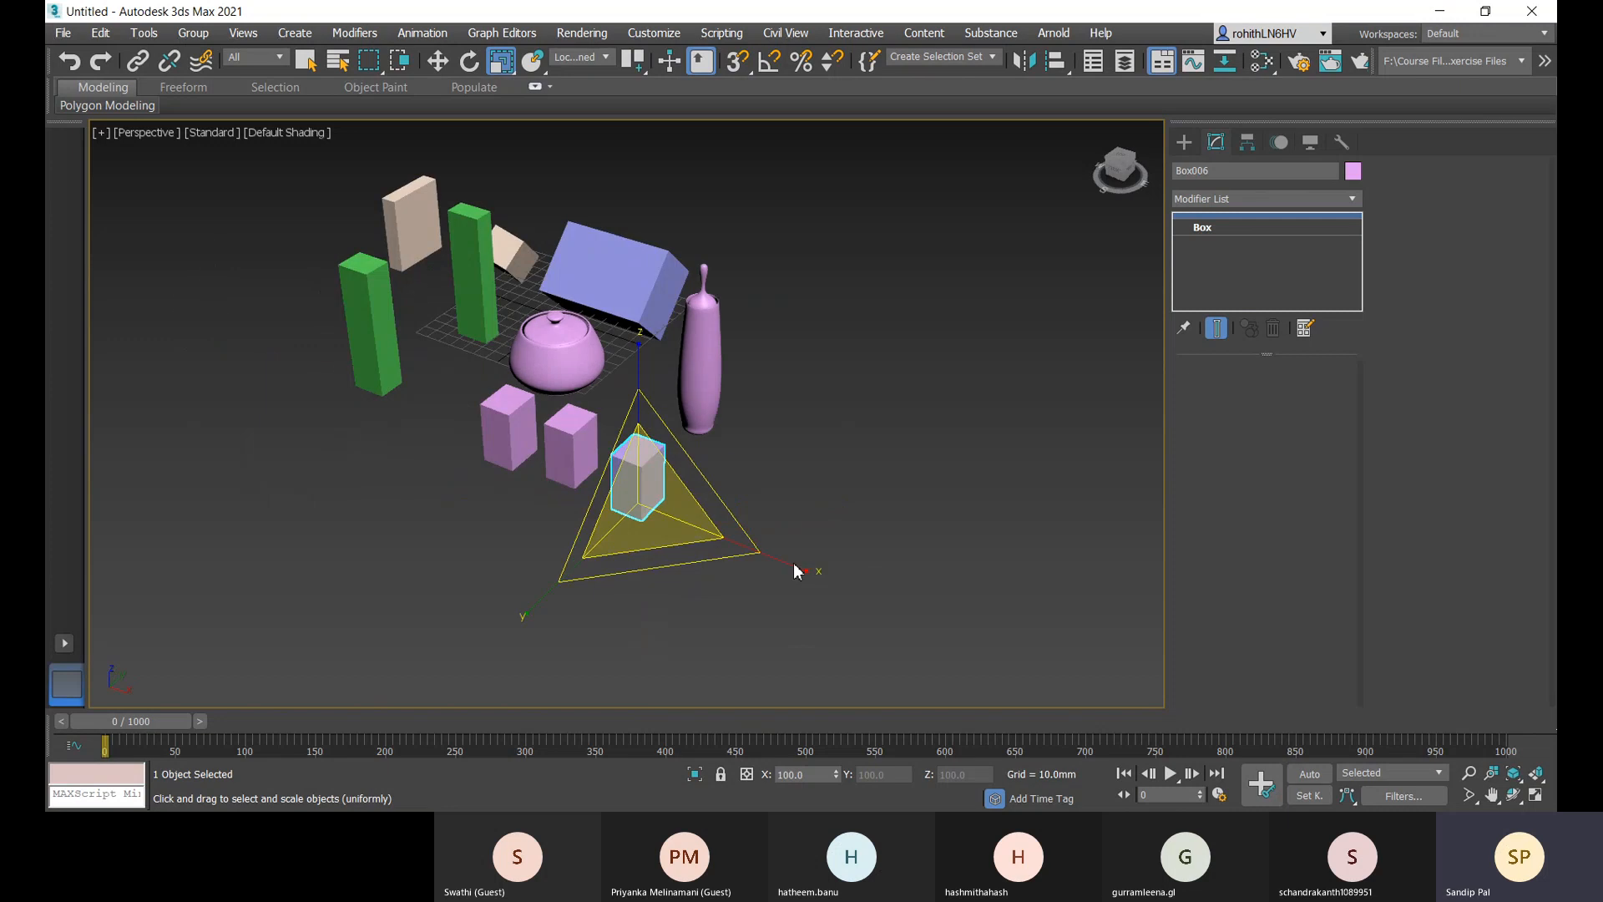
click(511, 432)
drag(1327, 399, 1323, 200)
alt+middle_drag(806, 641, 835, 609)
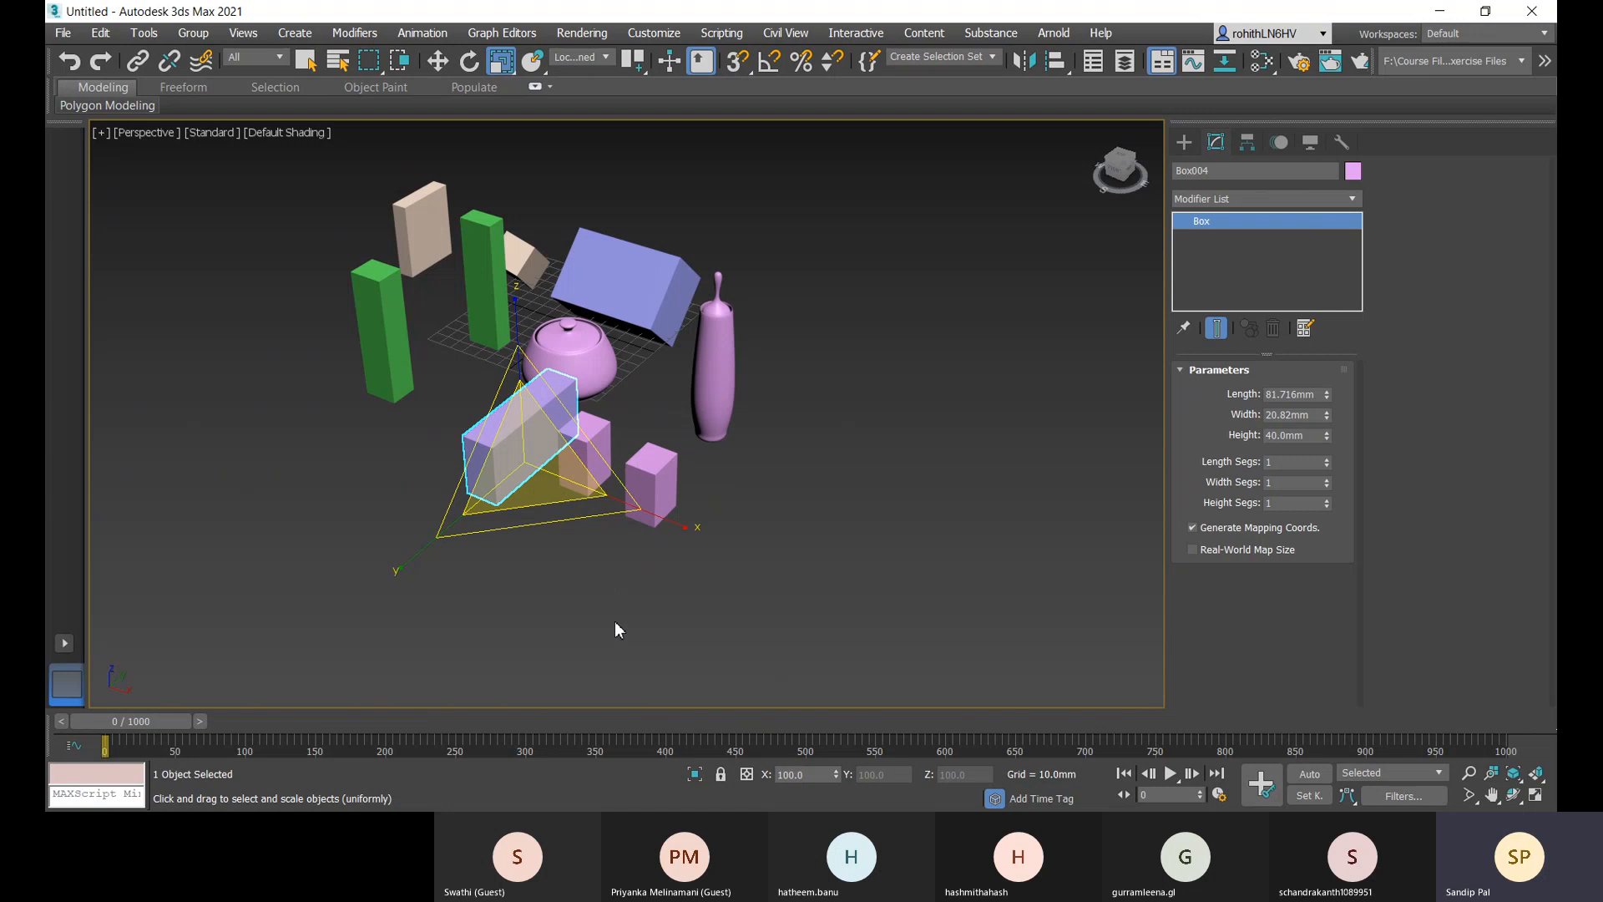
- Compare the modifier stacks of the other two small pink boxes with that of the lengthened one
alt+middle_drag(616, 628, 587, 434)
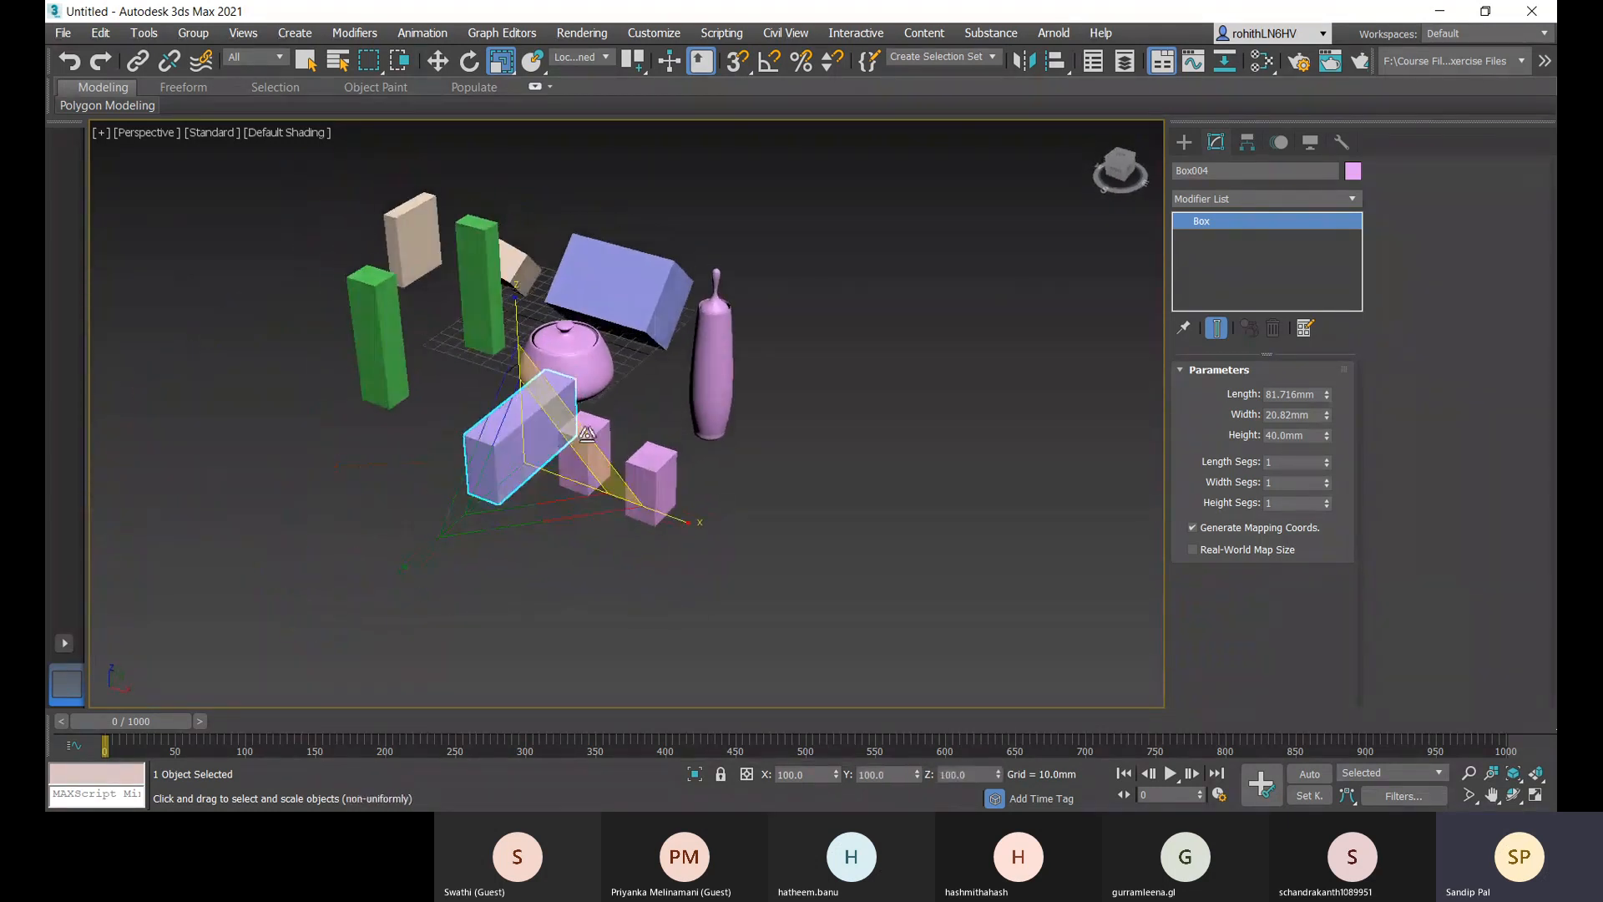
click(601, 436)
middle_drag(727, 527, 738, 546)
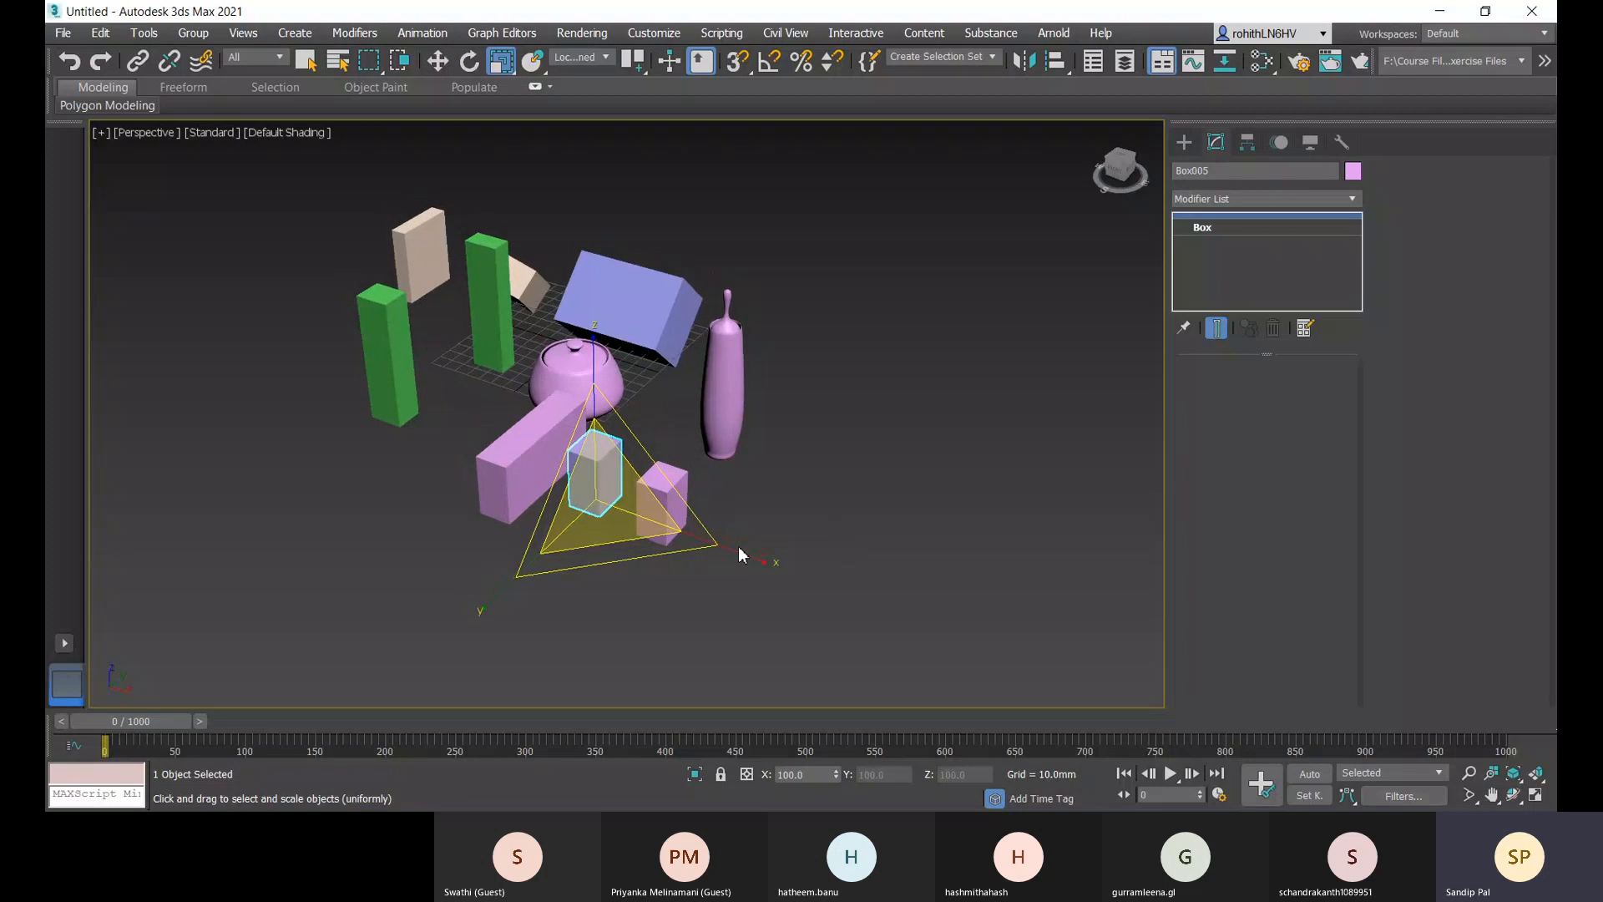
click(662, 501)
alt+middle_drag(917, 563, 702, 539)
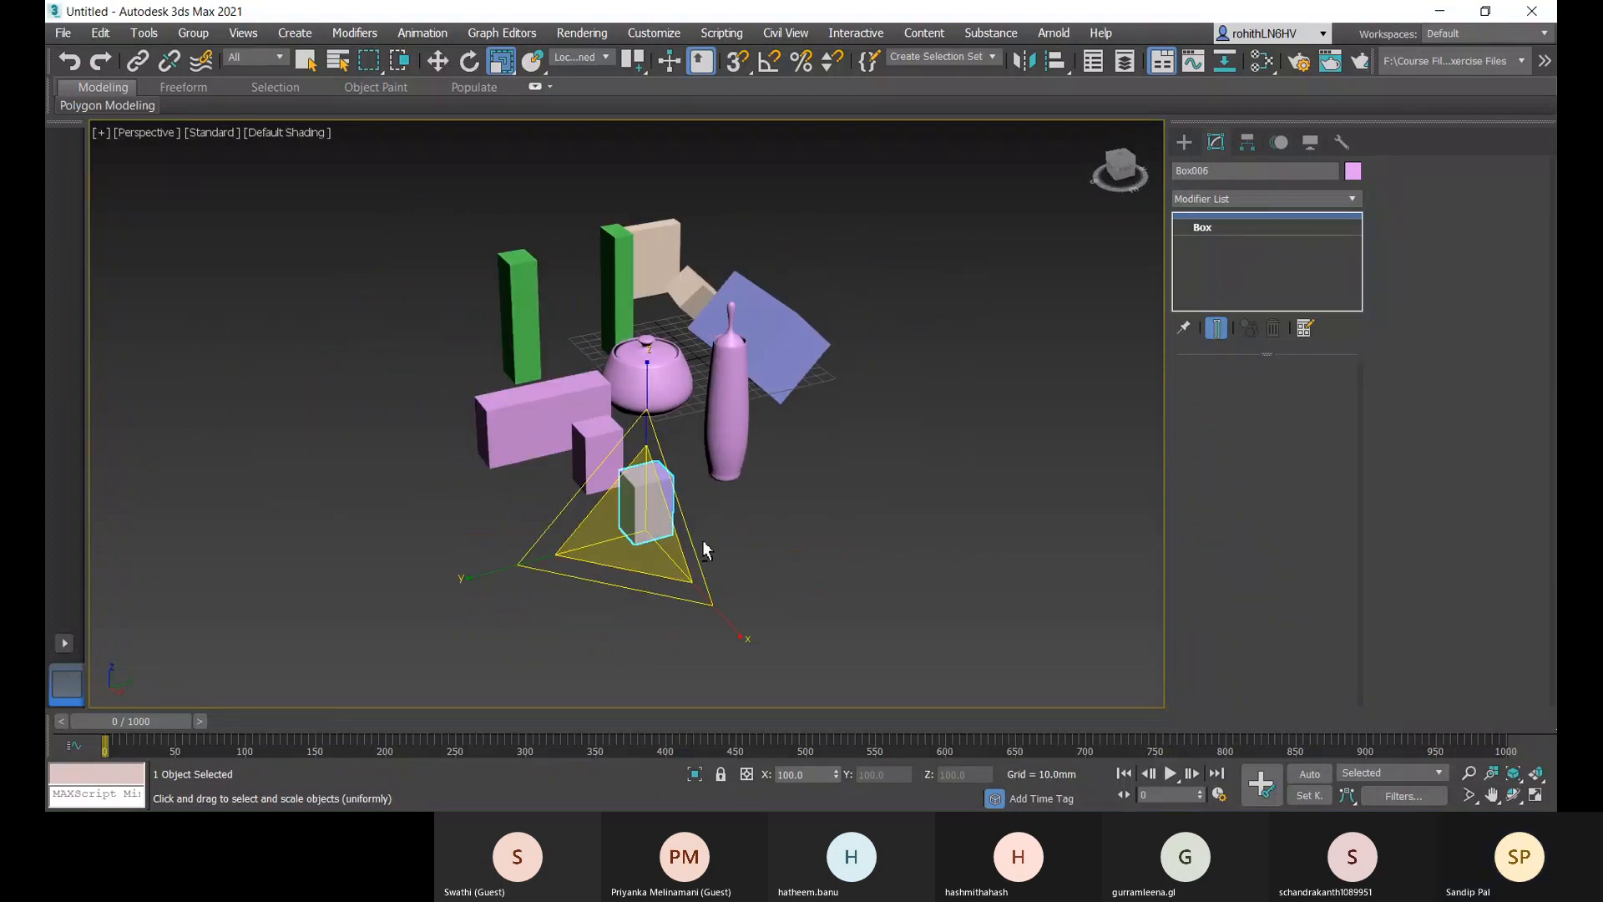
click(521, 441)
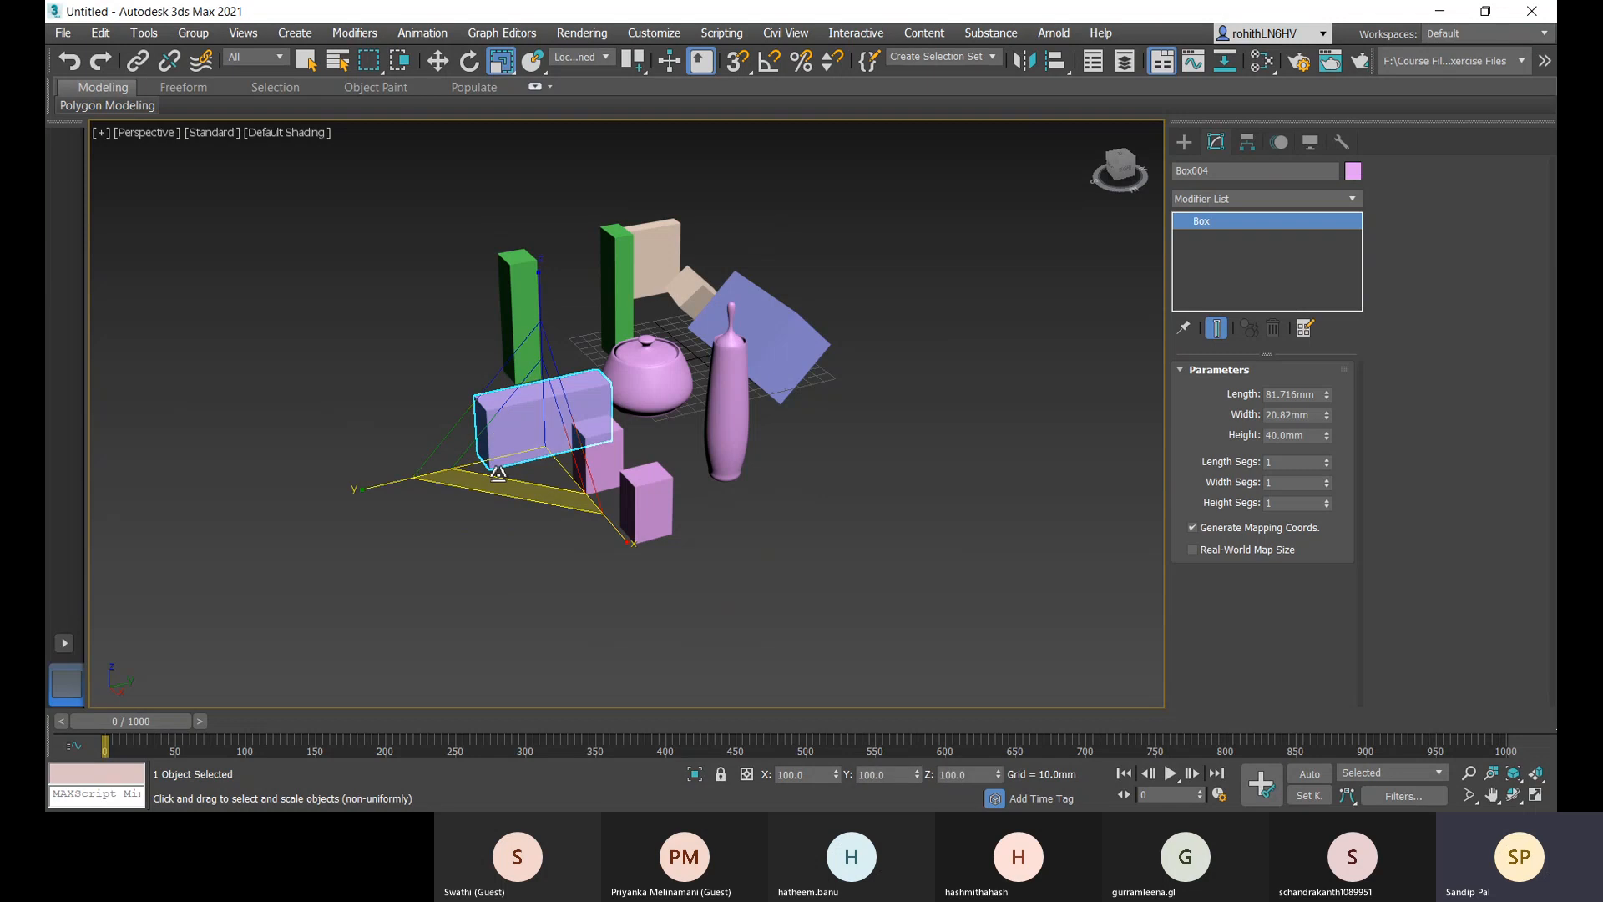
- Undo the length change and the make-unique operation on the pink end box, and clear the selection
key(ctrl+z)
key(ctrl+z)
key(ctrl+z)
key(ctrl+z)
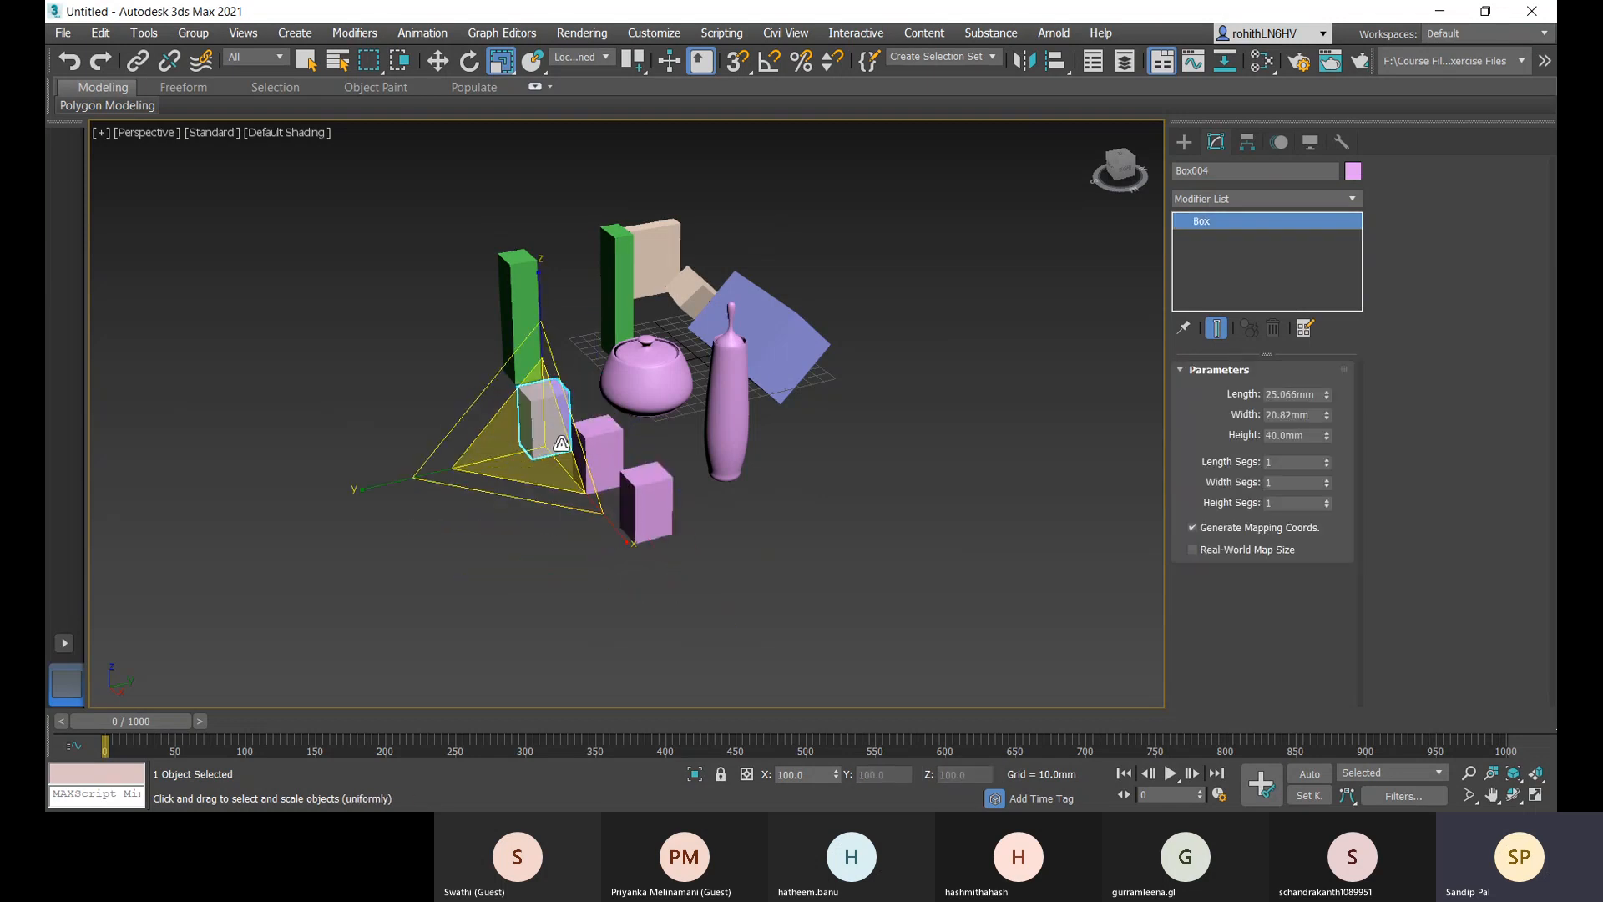
key(ctrl+z)
key(ctrl+z)
key(ctrl+z)
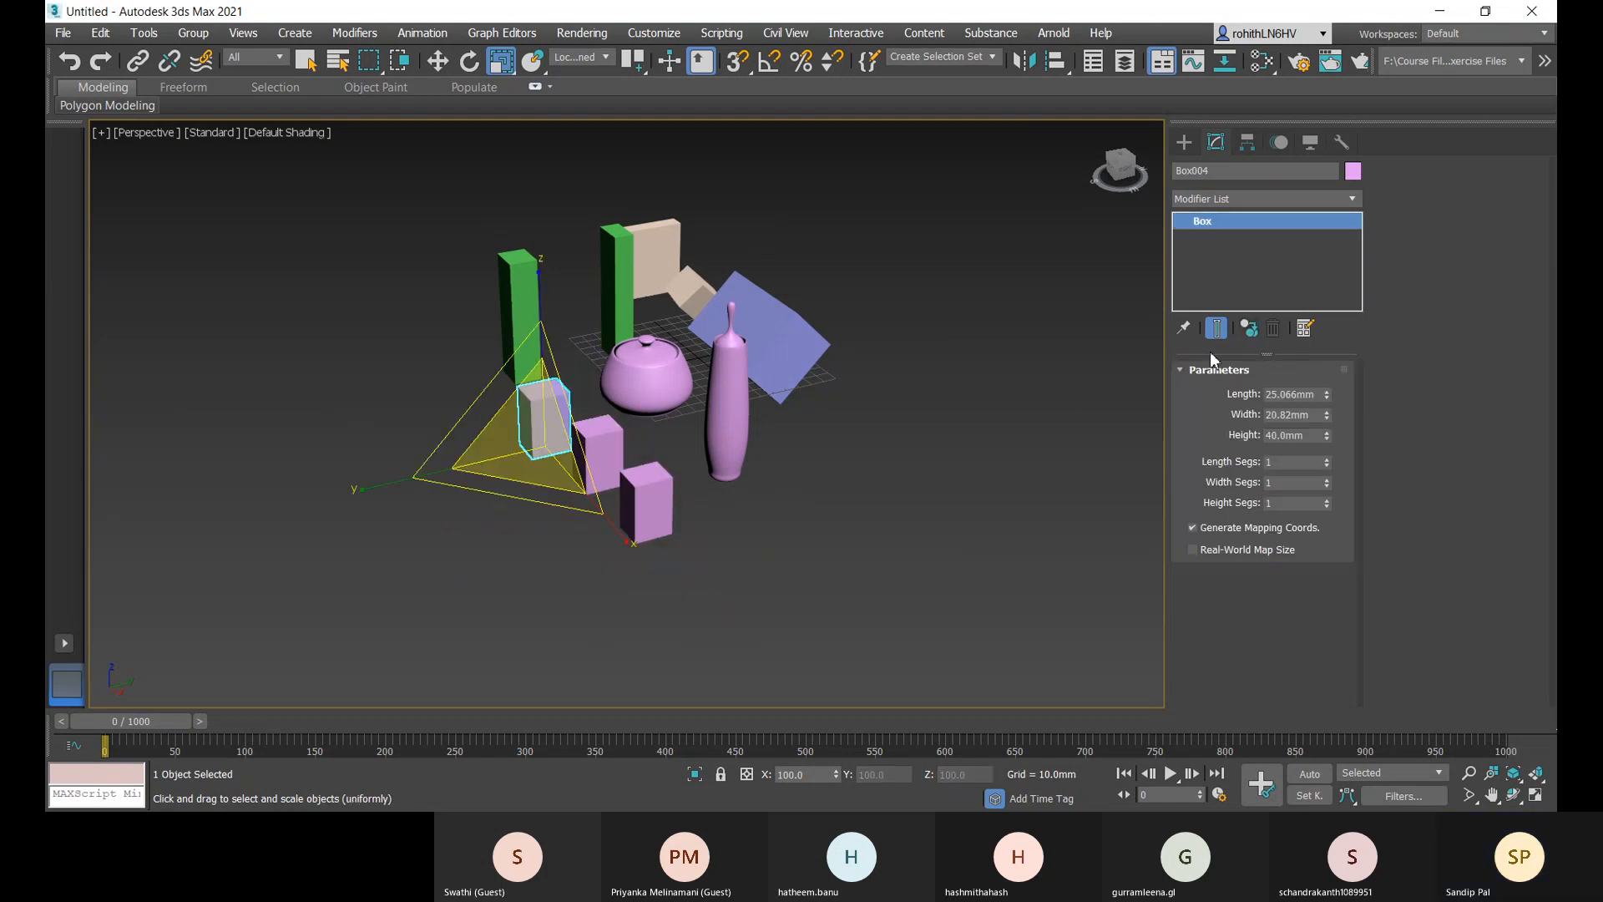
middle_drag(696, 606, 671, 652)
click(782, 583)
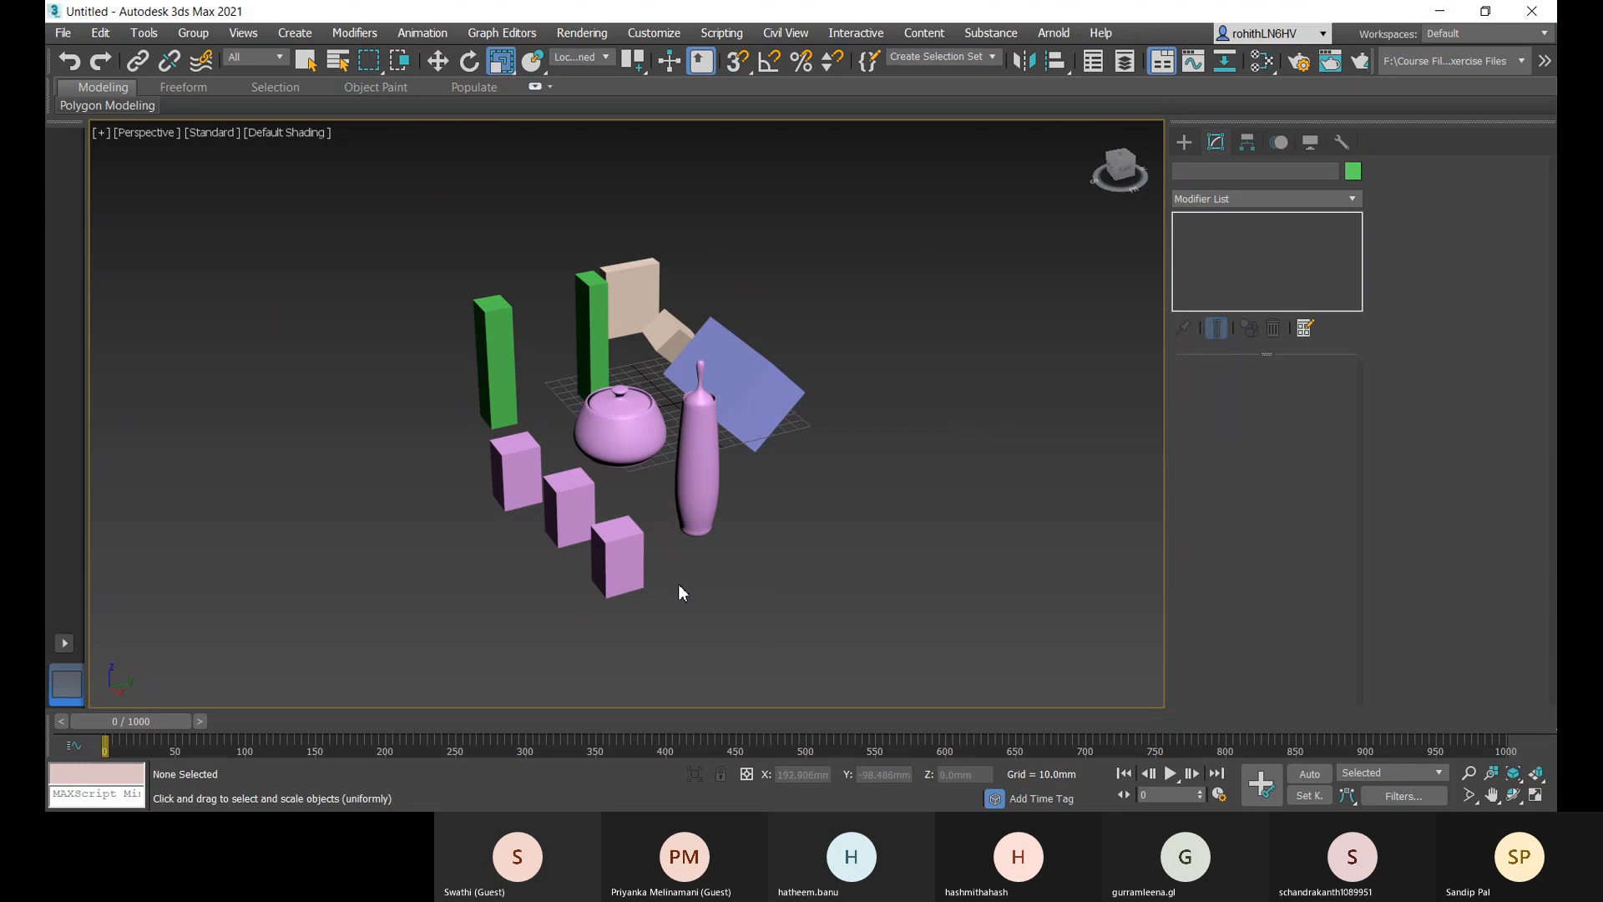
- Select all objects in the scene with a rectangular selection region
middle_drag(681, 593, 793, 605)
alt+middle_drag(952, 558, 1114, 566)
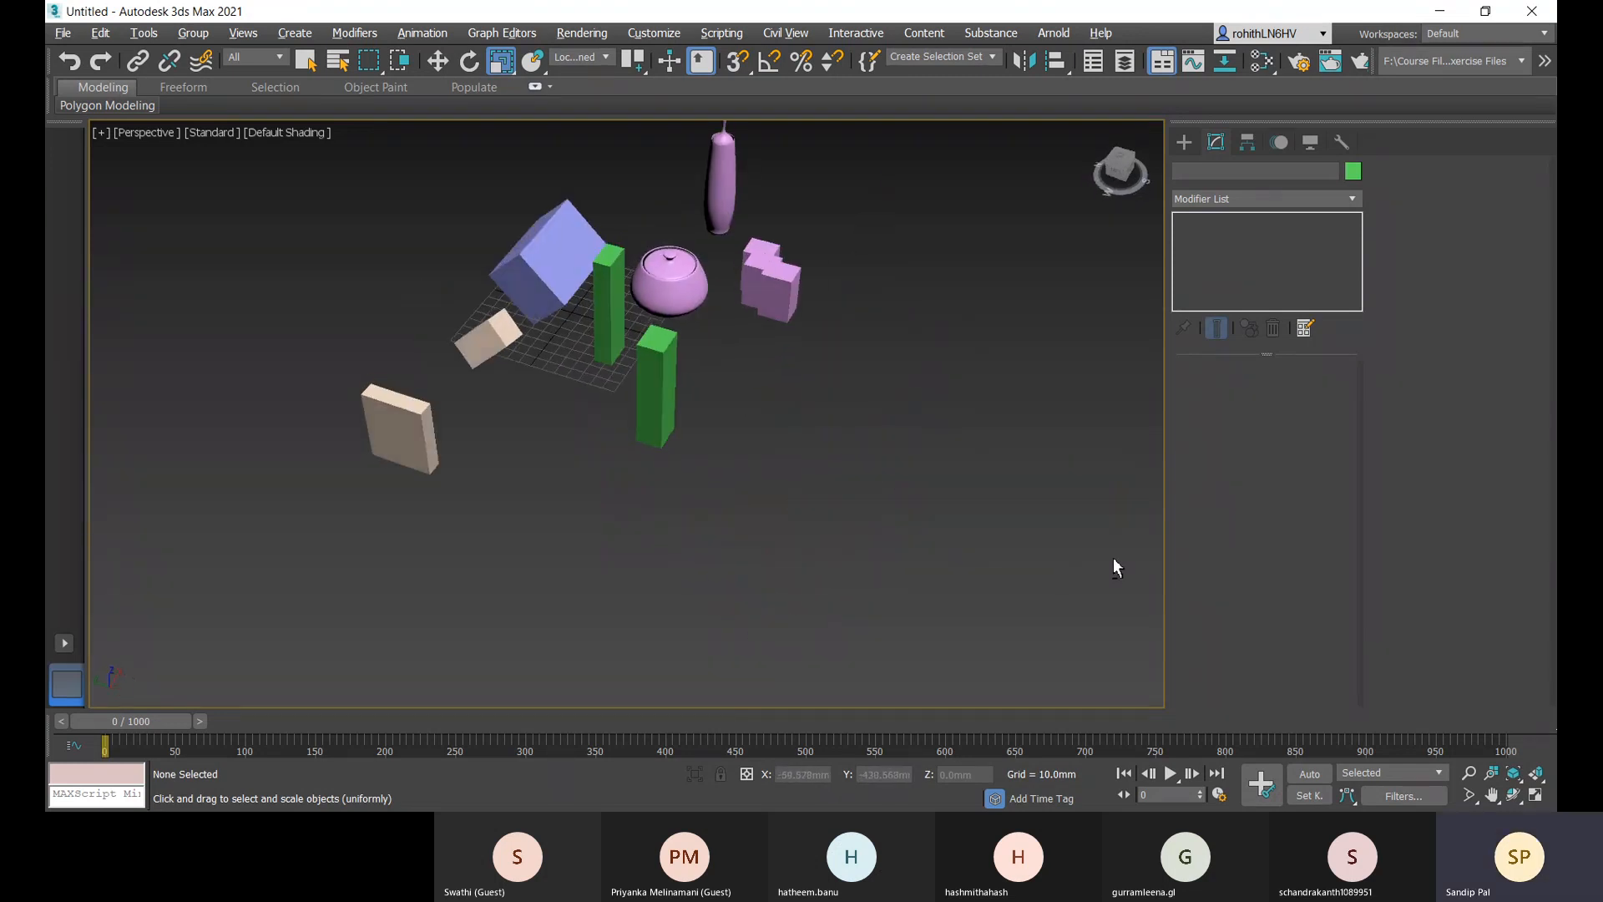
middle_drag(988, 455, 982, 674)
scroll(944, 618, down, 4)
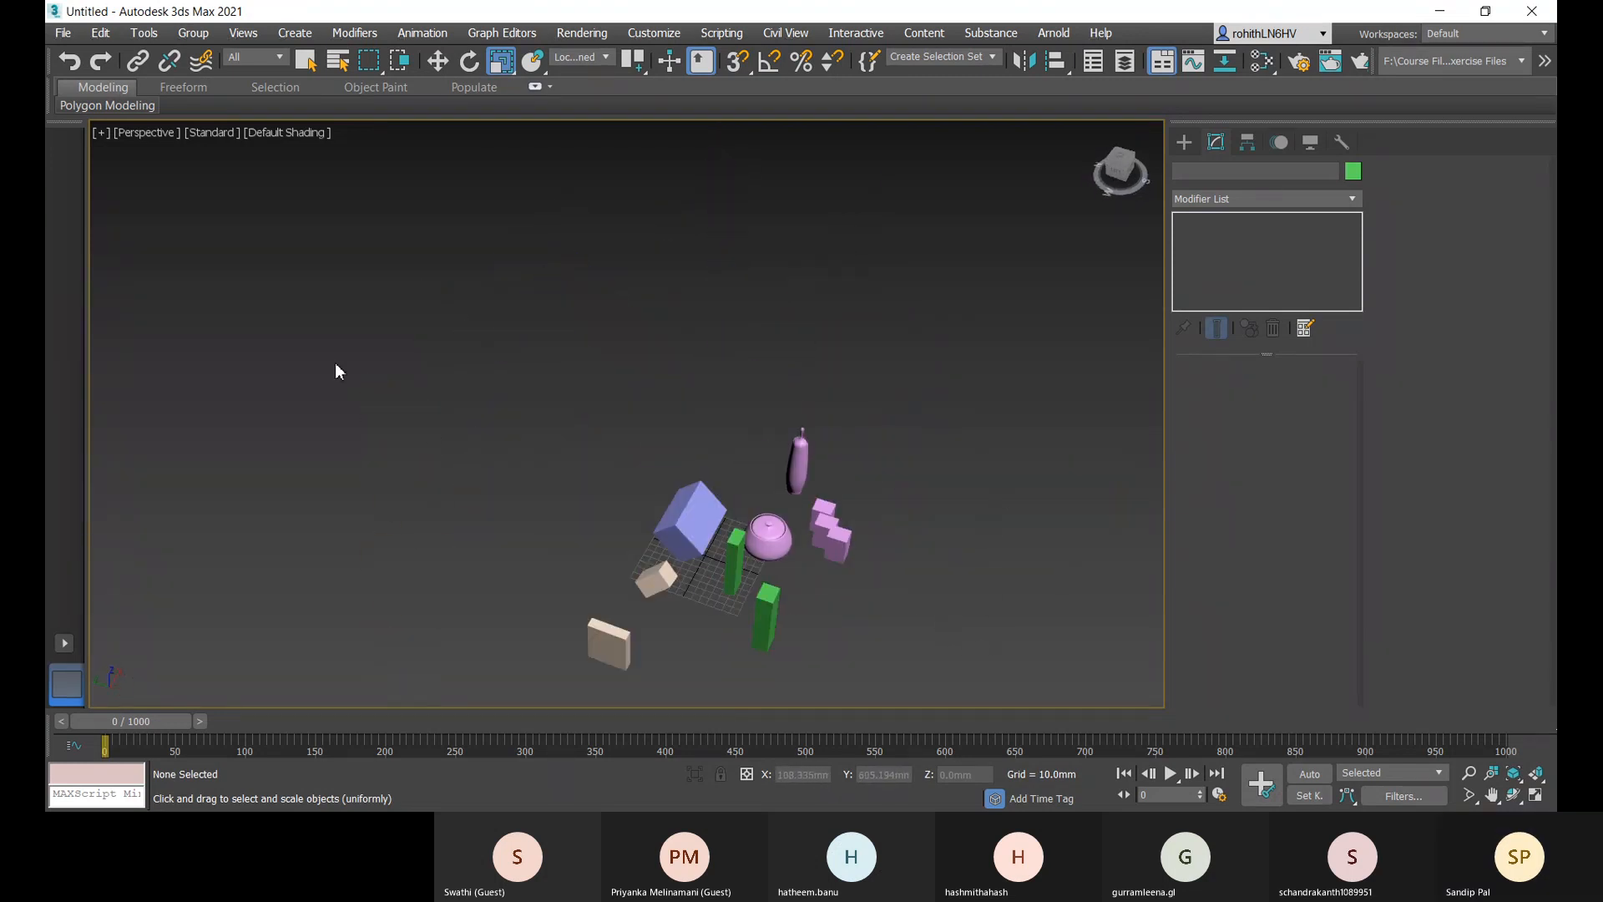
drag(324, 352, 992, 687)
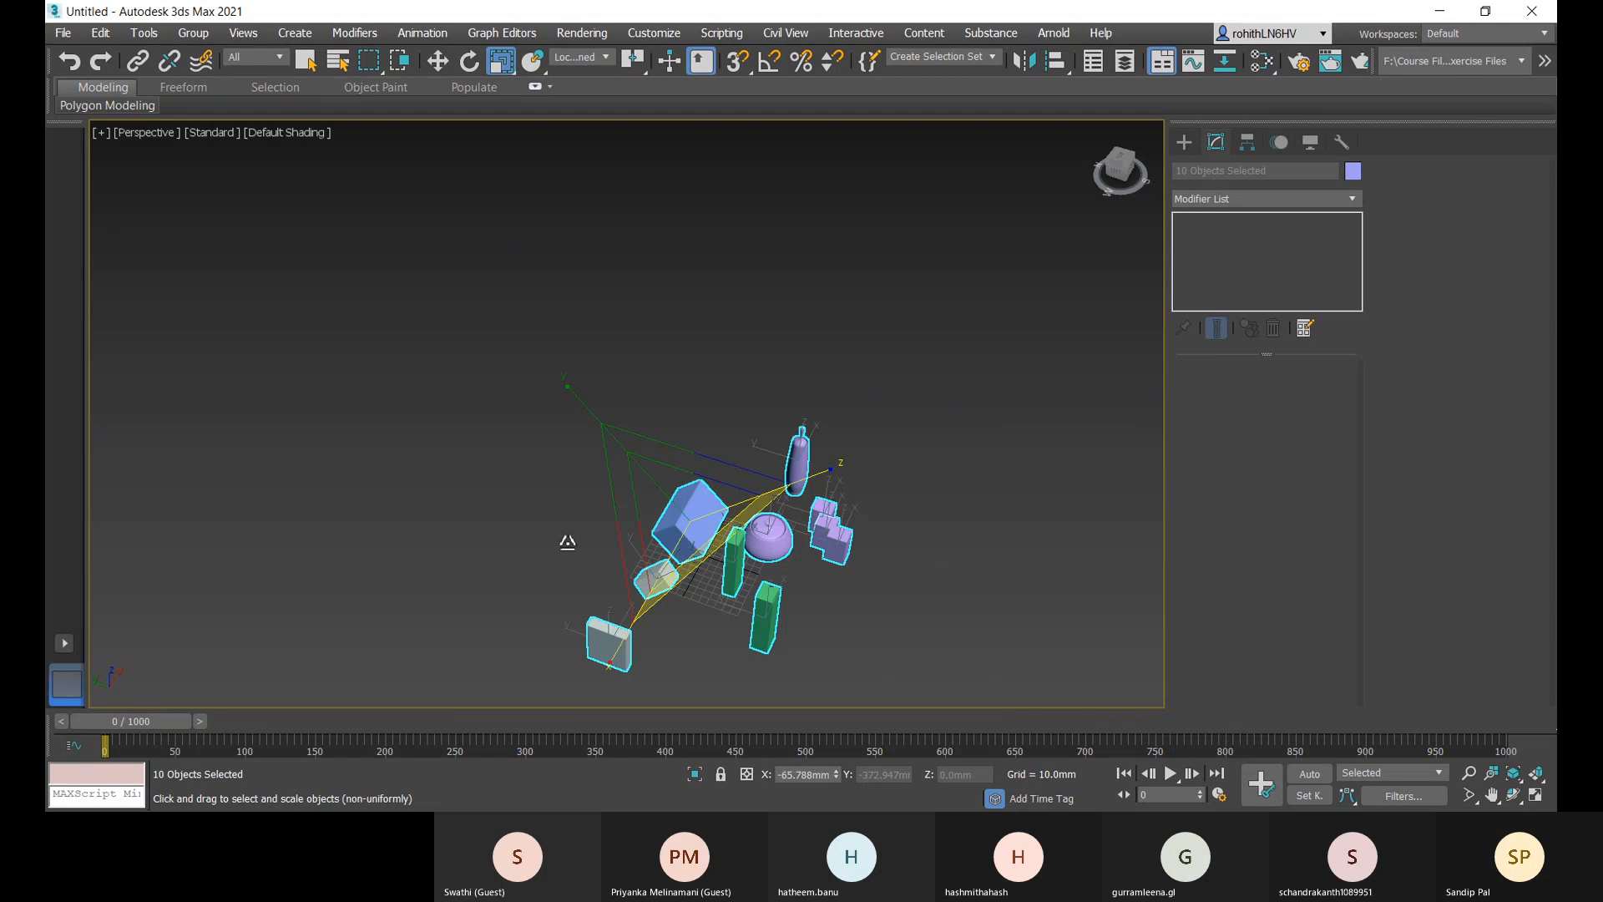
alt+middle_drag(567, 542, 701, 244)
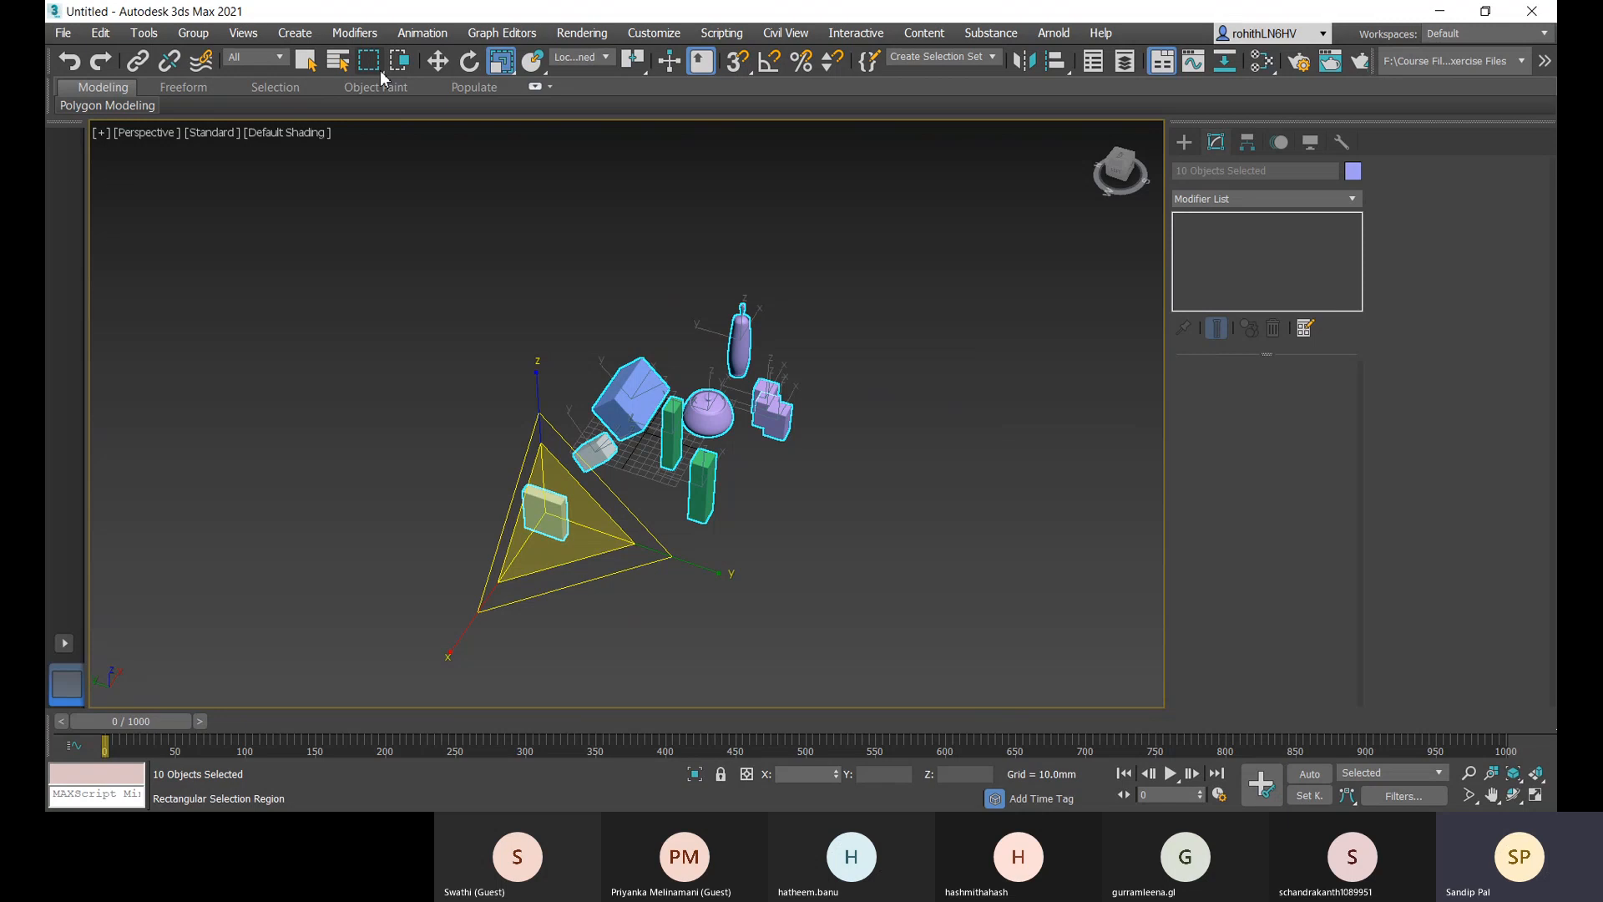
- Set the selection region to circular and try crossing selections over different groups of objects
mouse_move(380, 72)
mouse_down()
mouse_move(371, 150)
mouse_move(369, 90)
mouse_up()
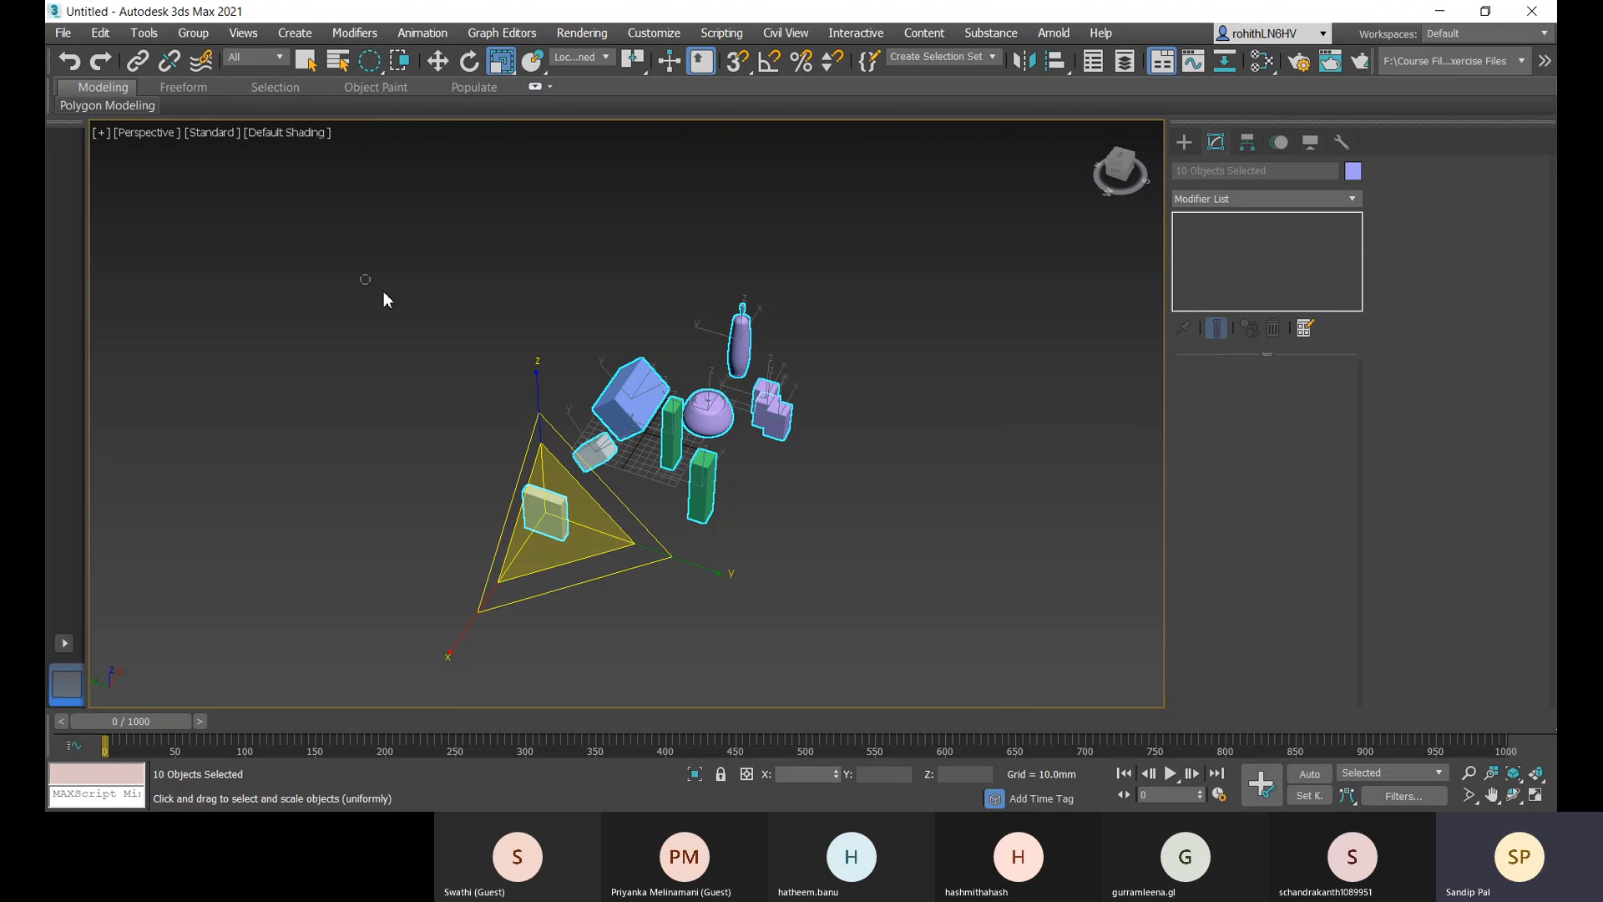
drag(384, 299, 372, 361)
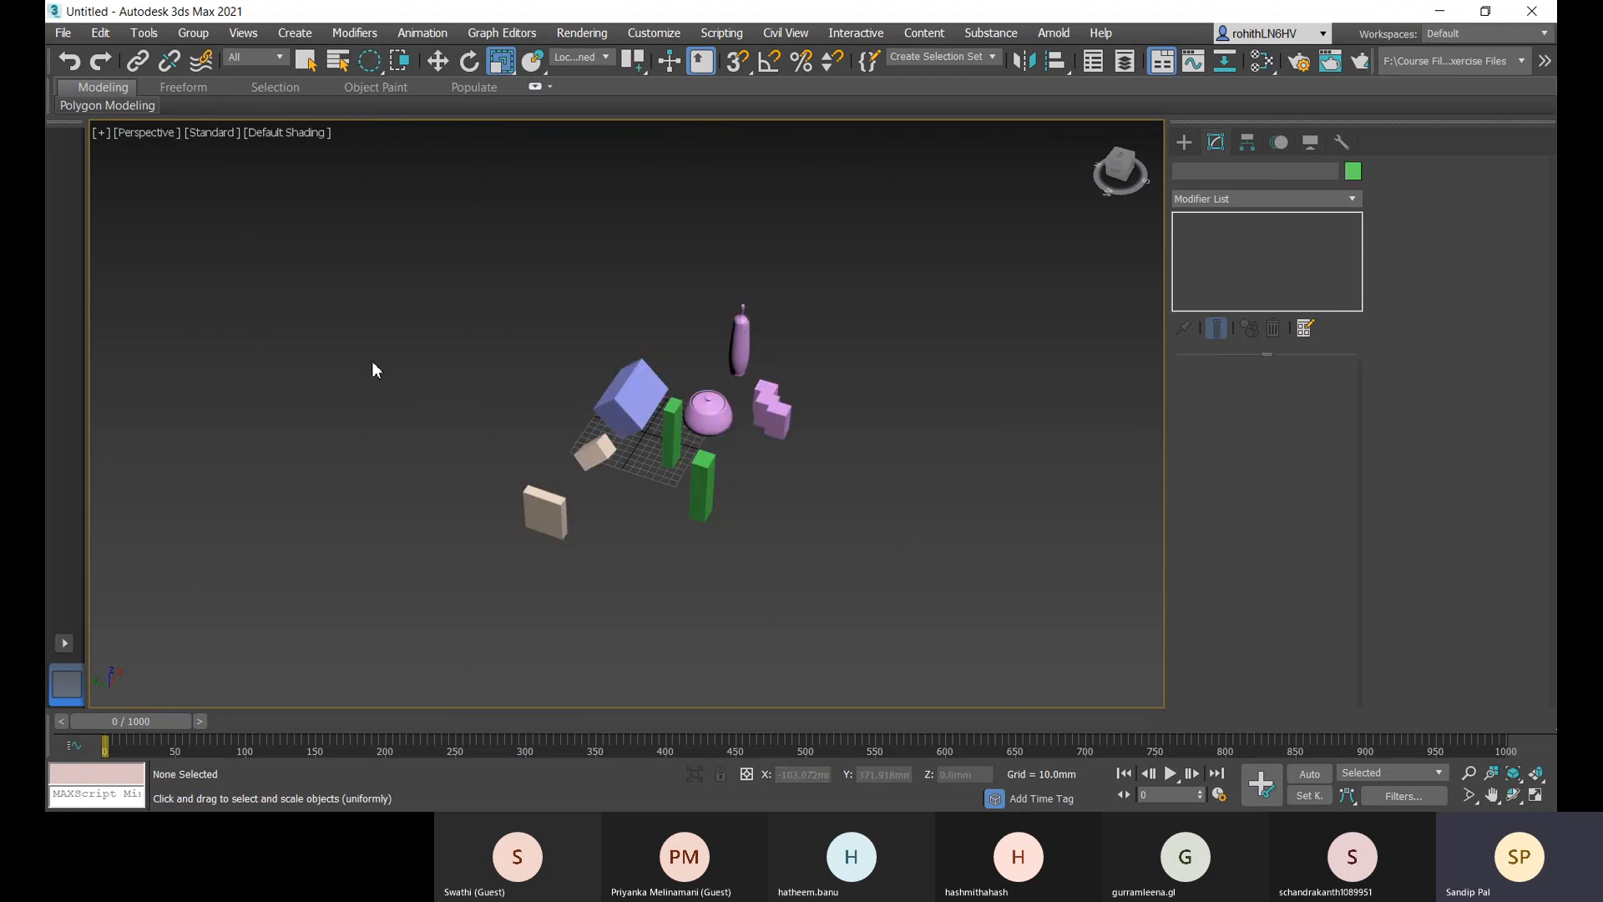
click(400, 61)
drag(404, 210, 729, 512)
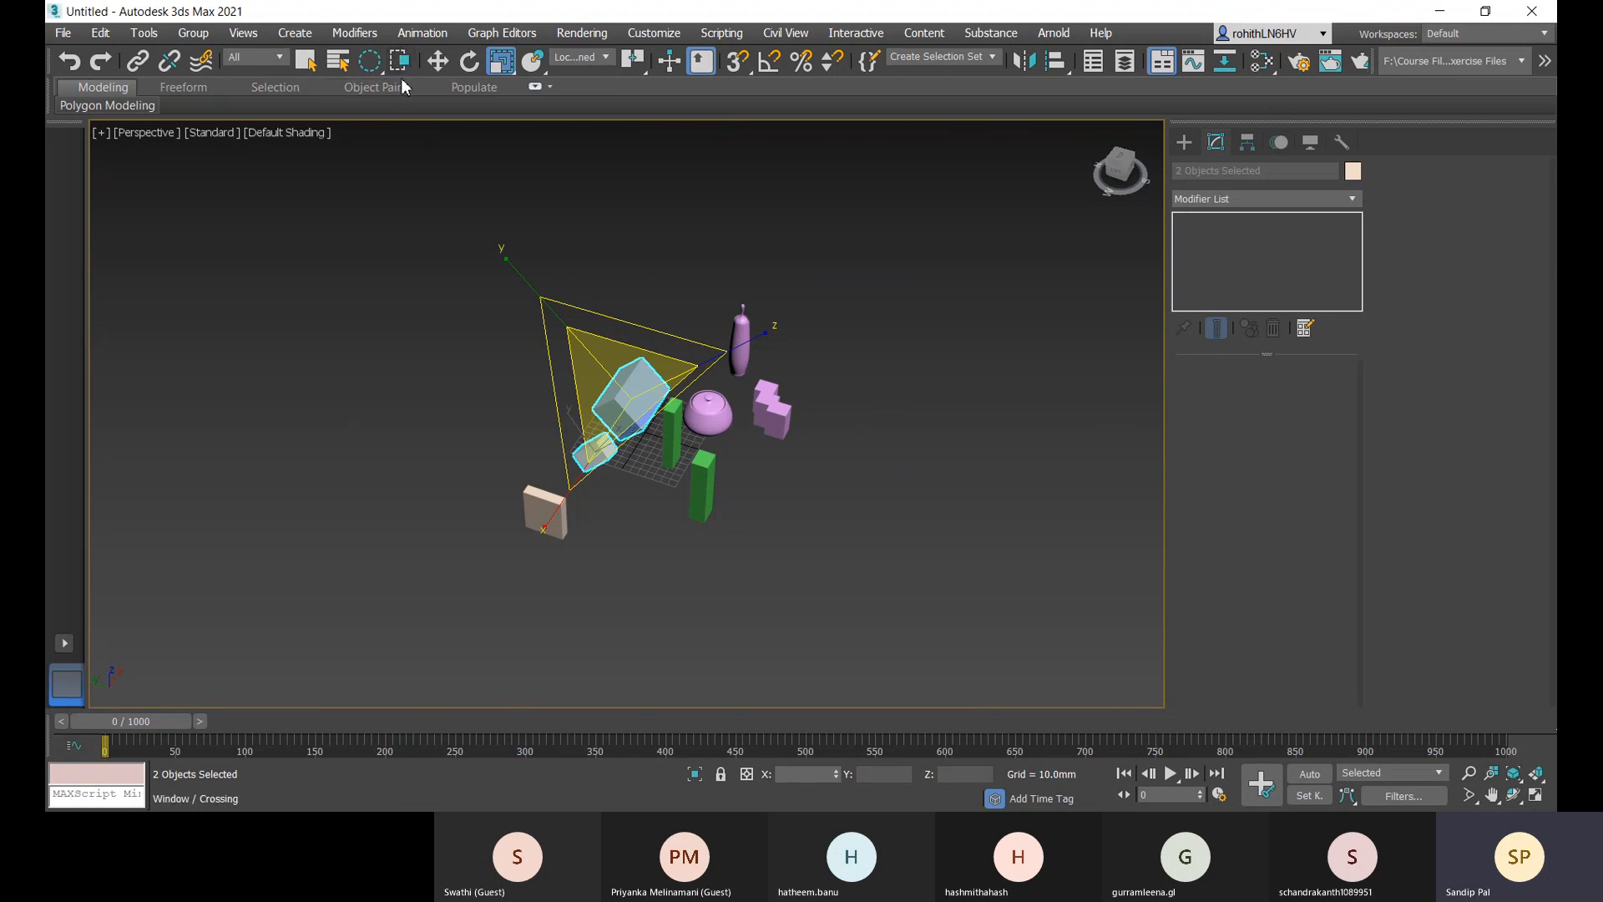
drag(417, 291, 689, 422)
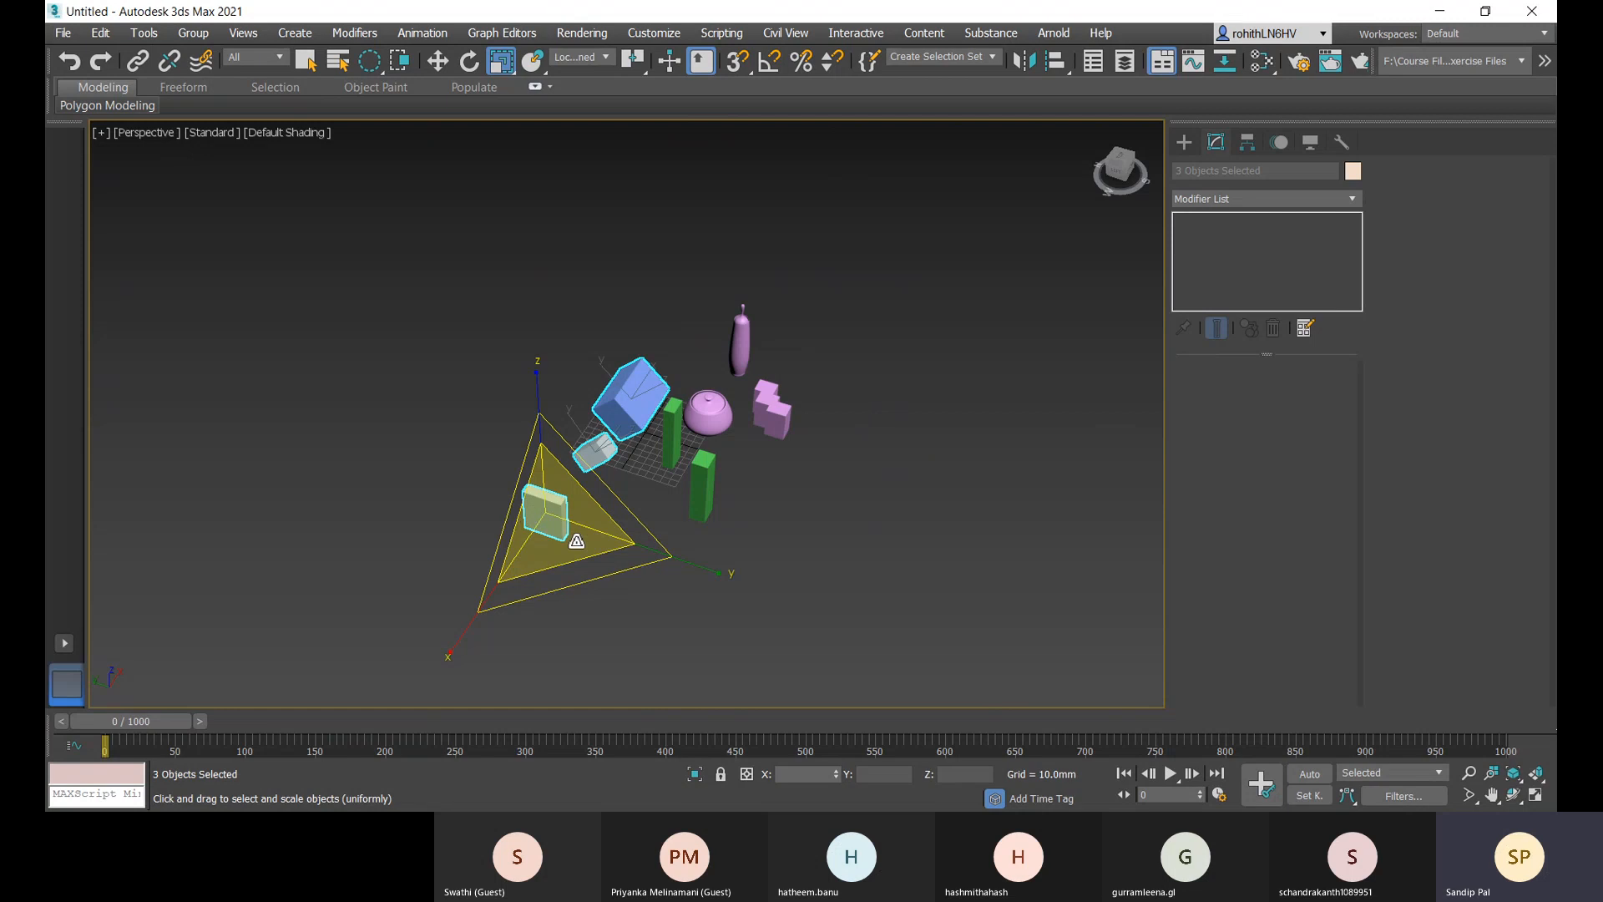
drag(584, 262, 769, 354)
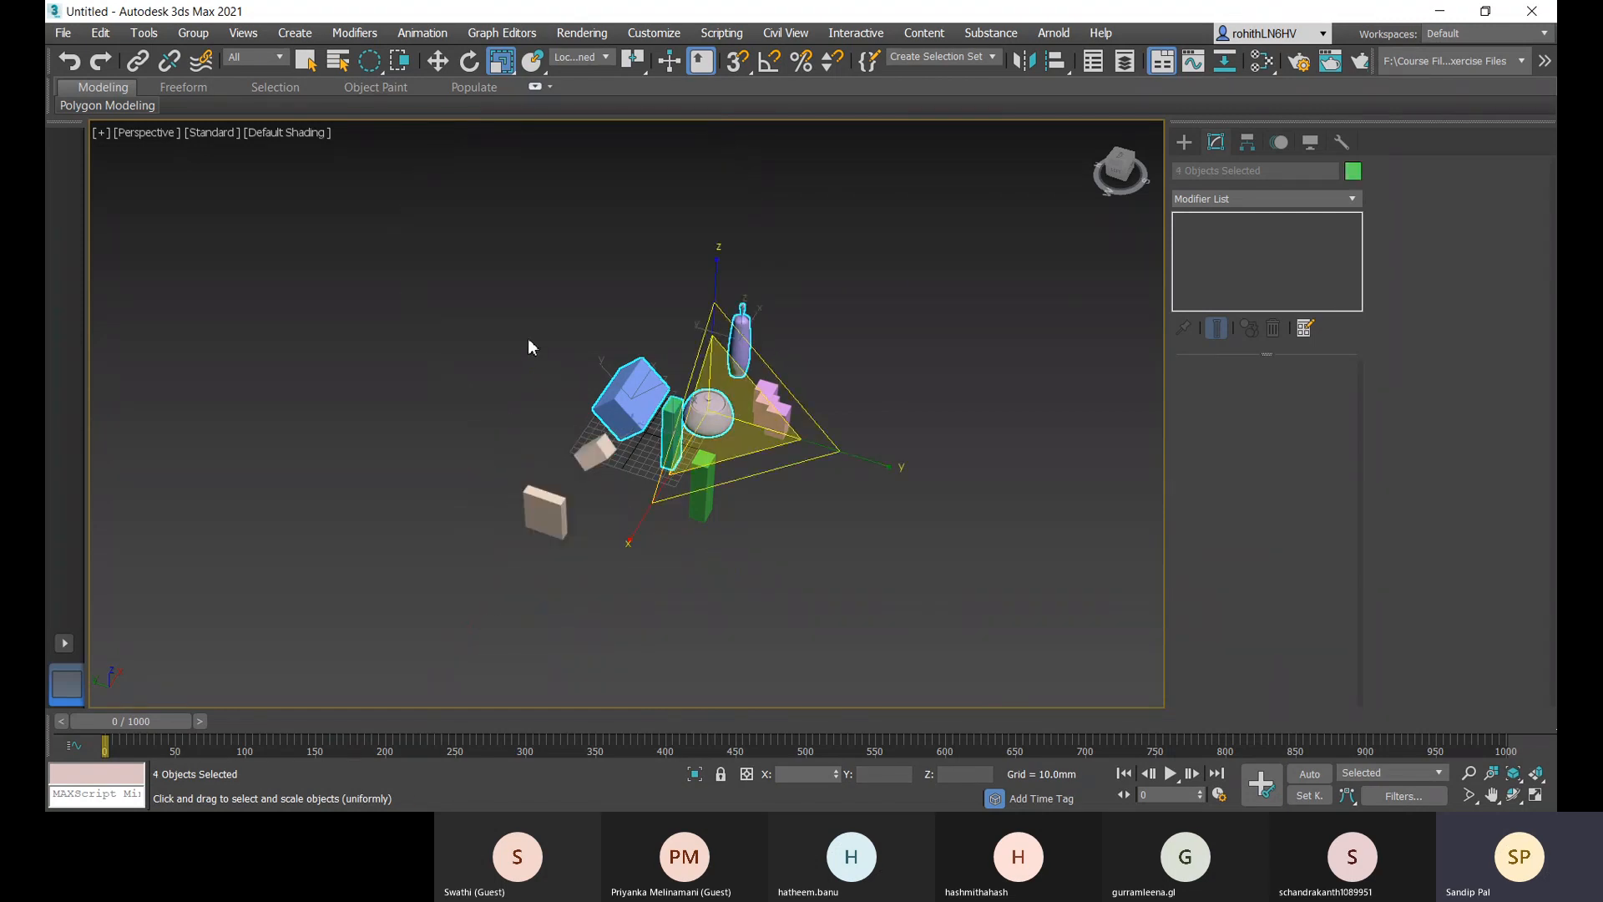
- Switch to window selection, enclose the beige boxes, blue box, teapot, tall pink object and nearby green box in a circular region, and delete them
click(399, 61)
drag(439, 318, 795, 479)
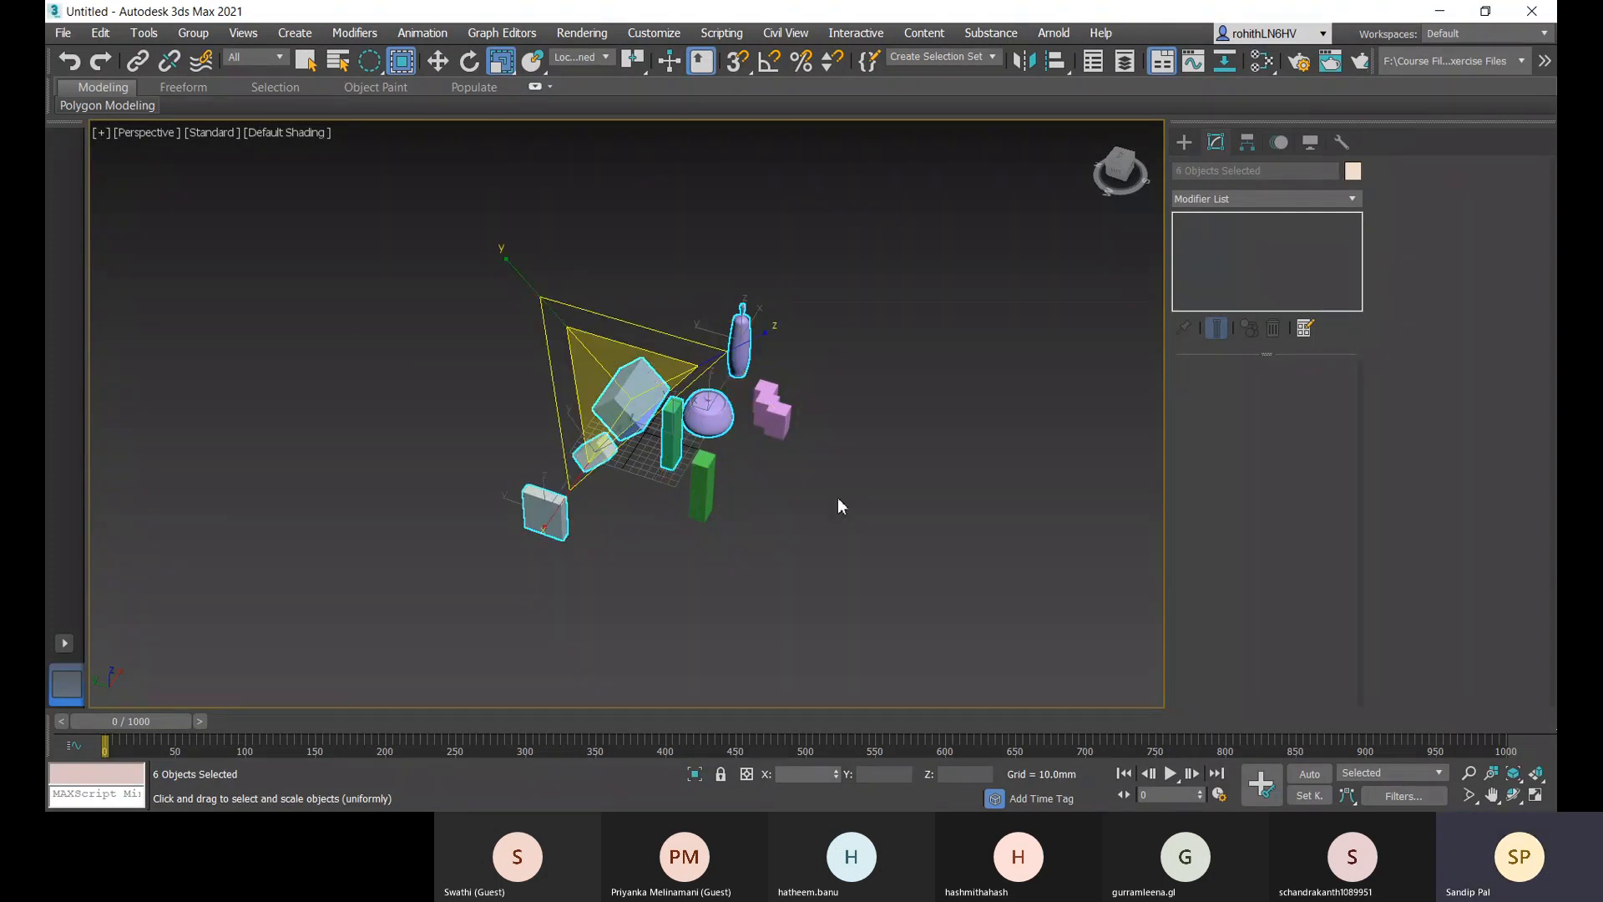
click(1183, 142)
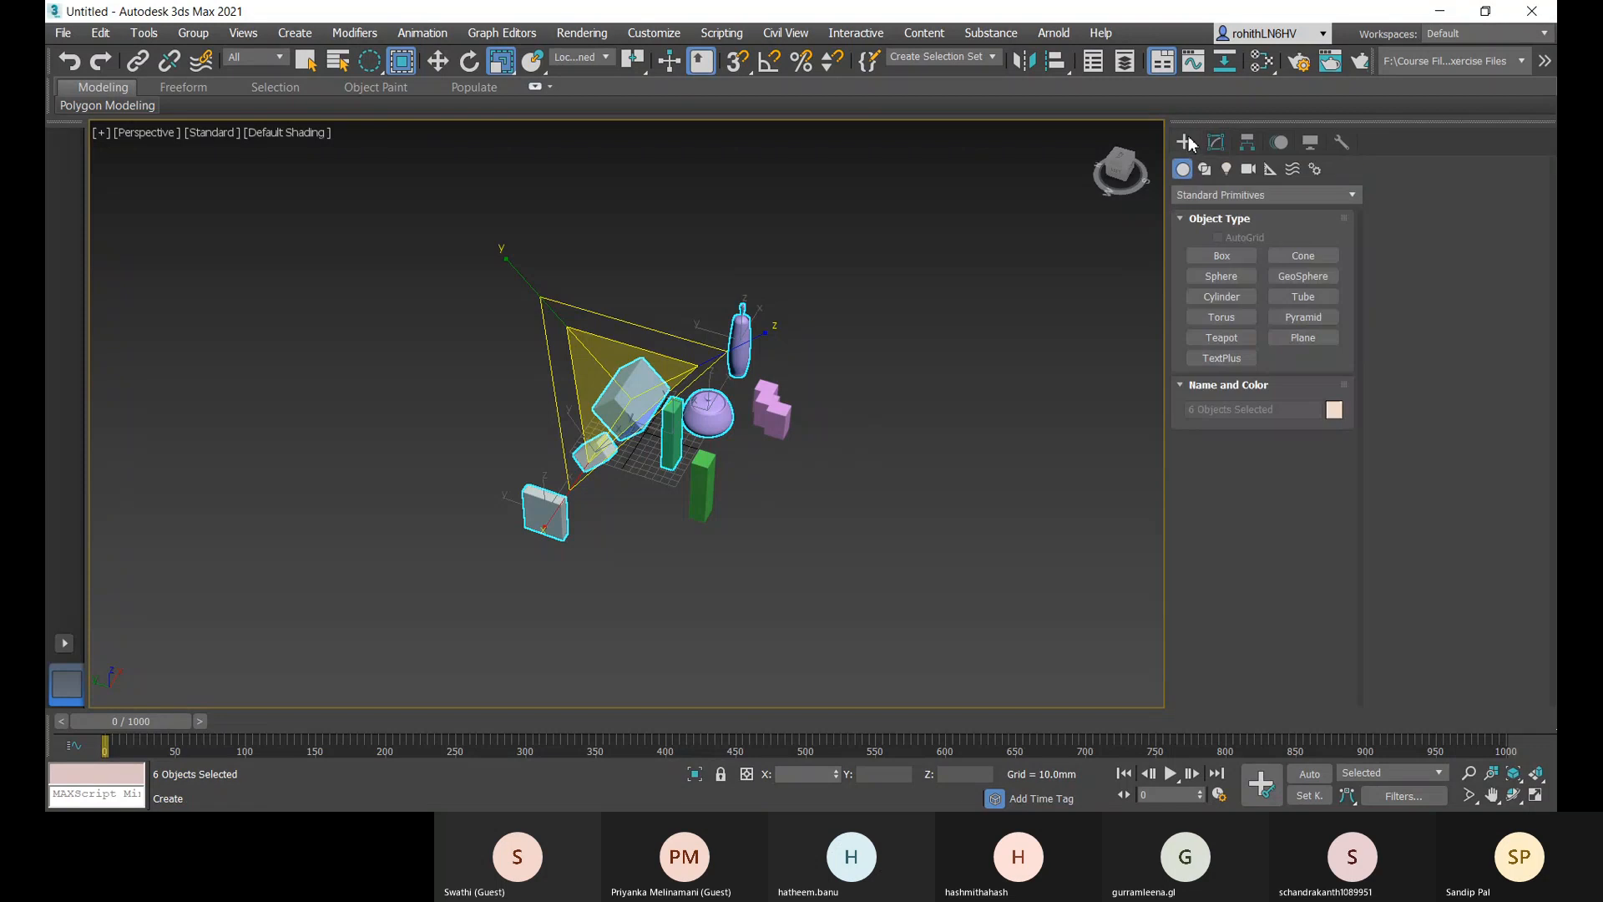
key(Delete)
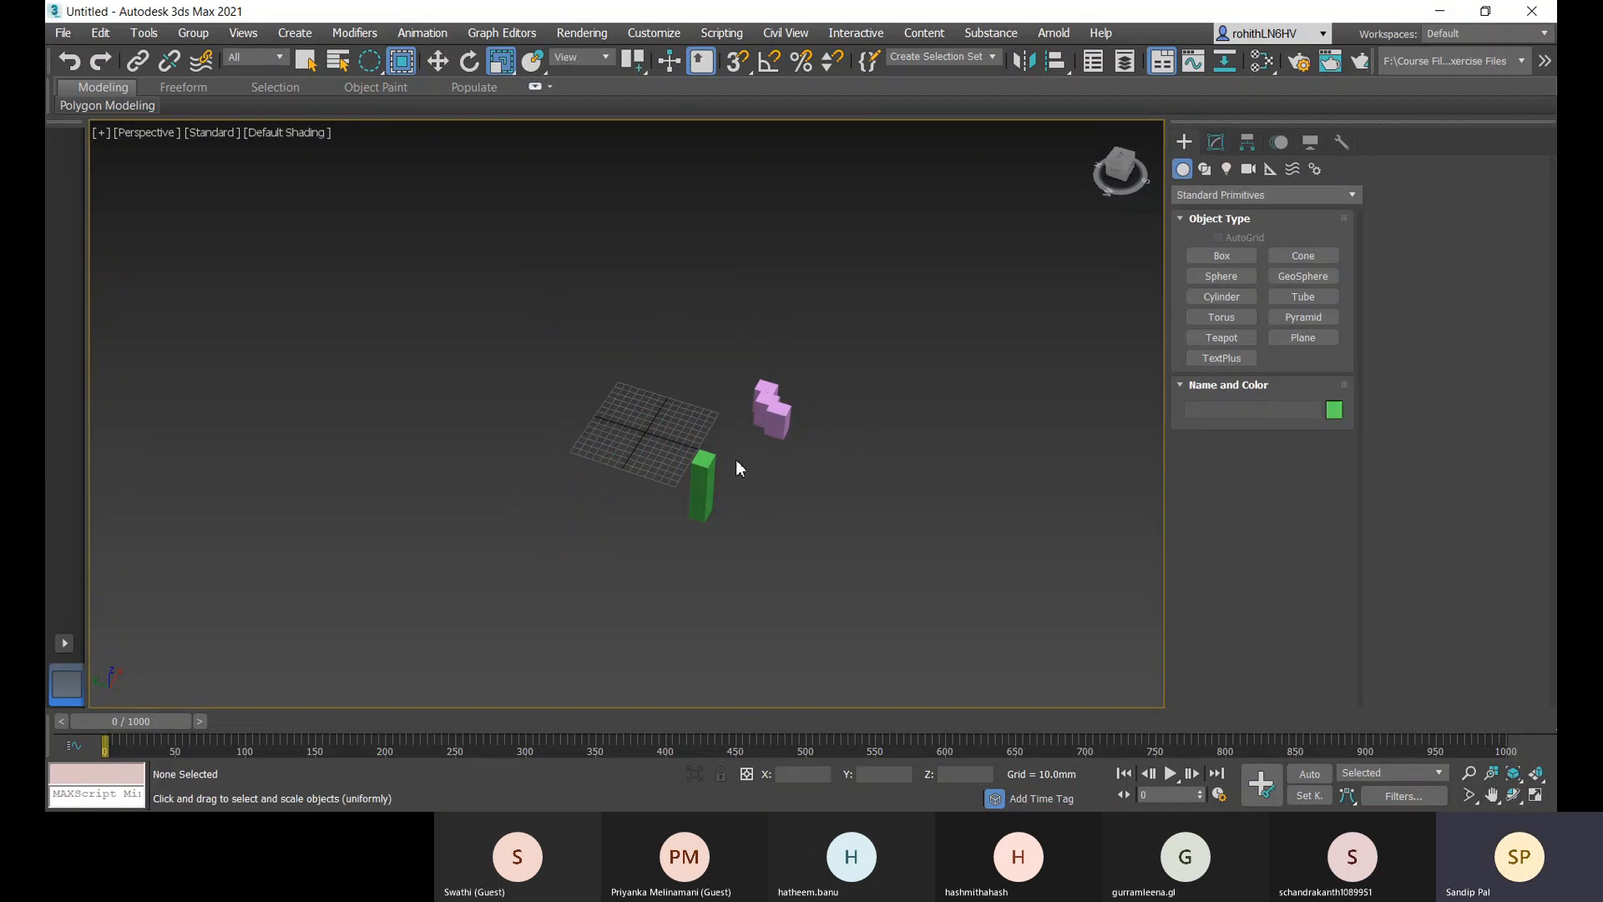
- Select and delete the remaining green box and the three small pink boxes
alt+middle_drag(748, 522, 870, 621)
key(ctrl+z)
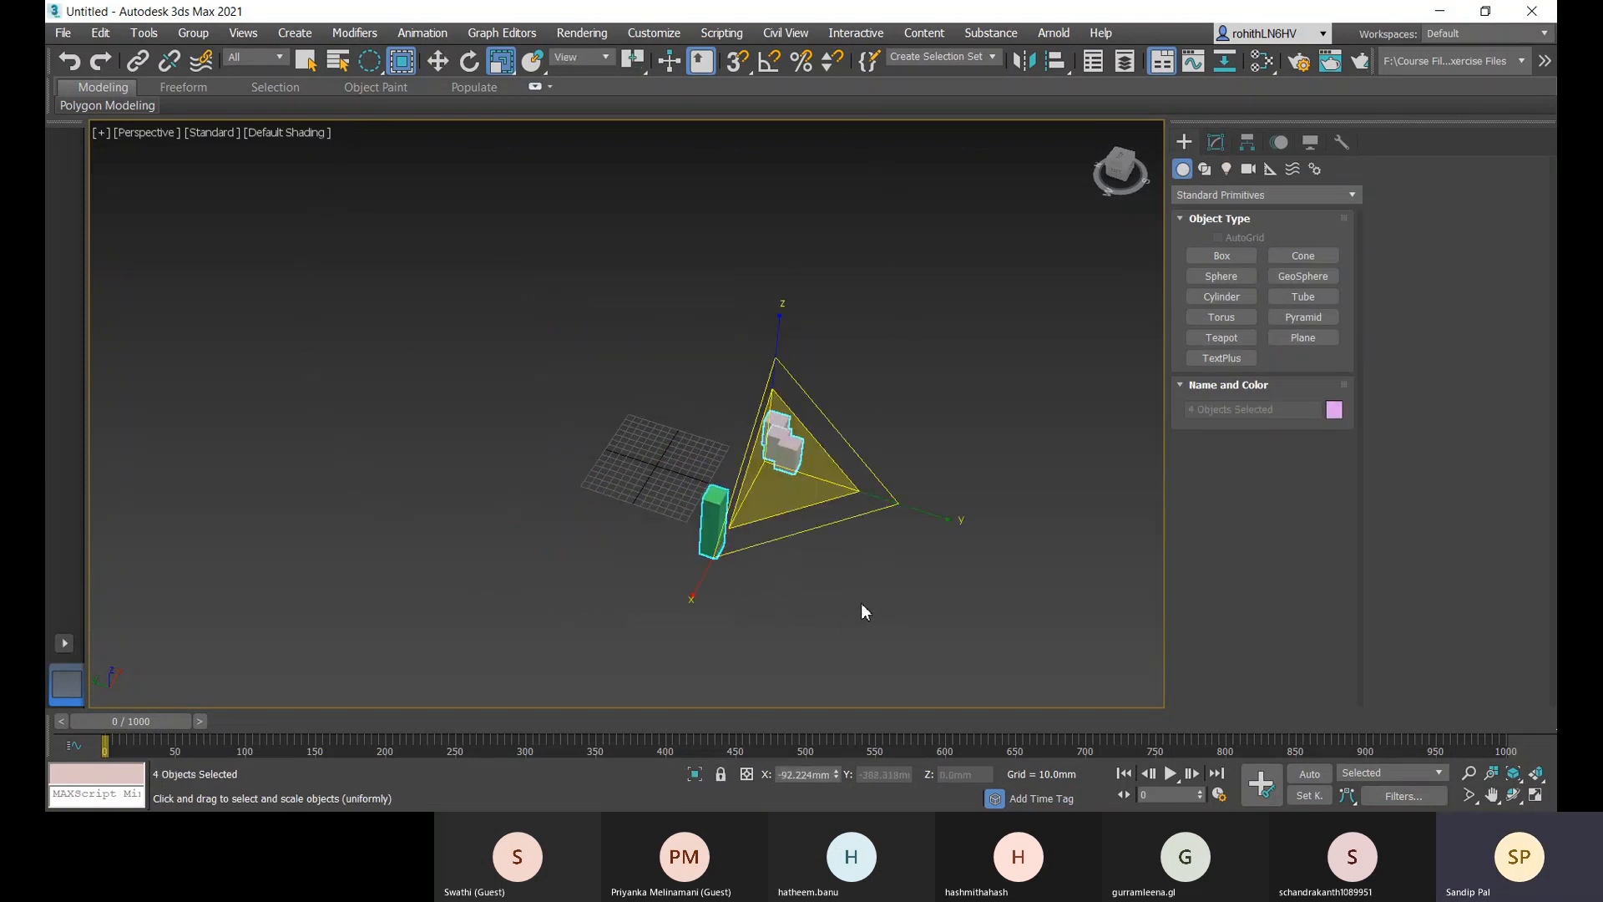
key(Delete)
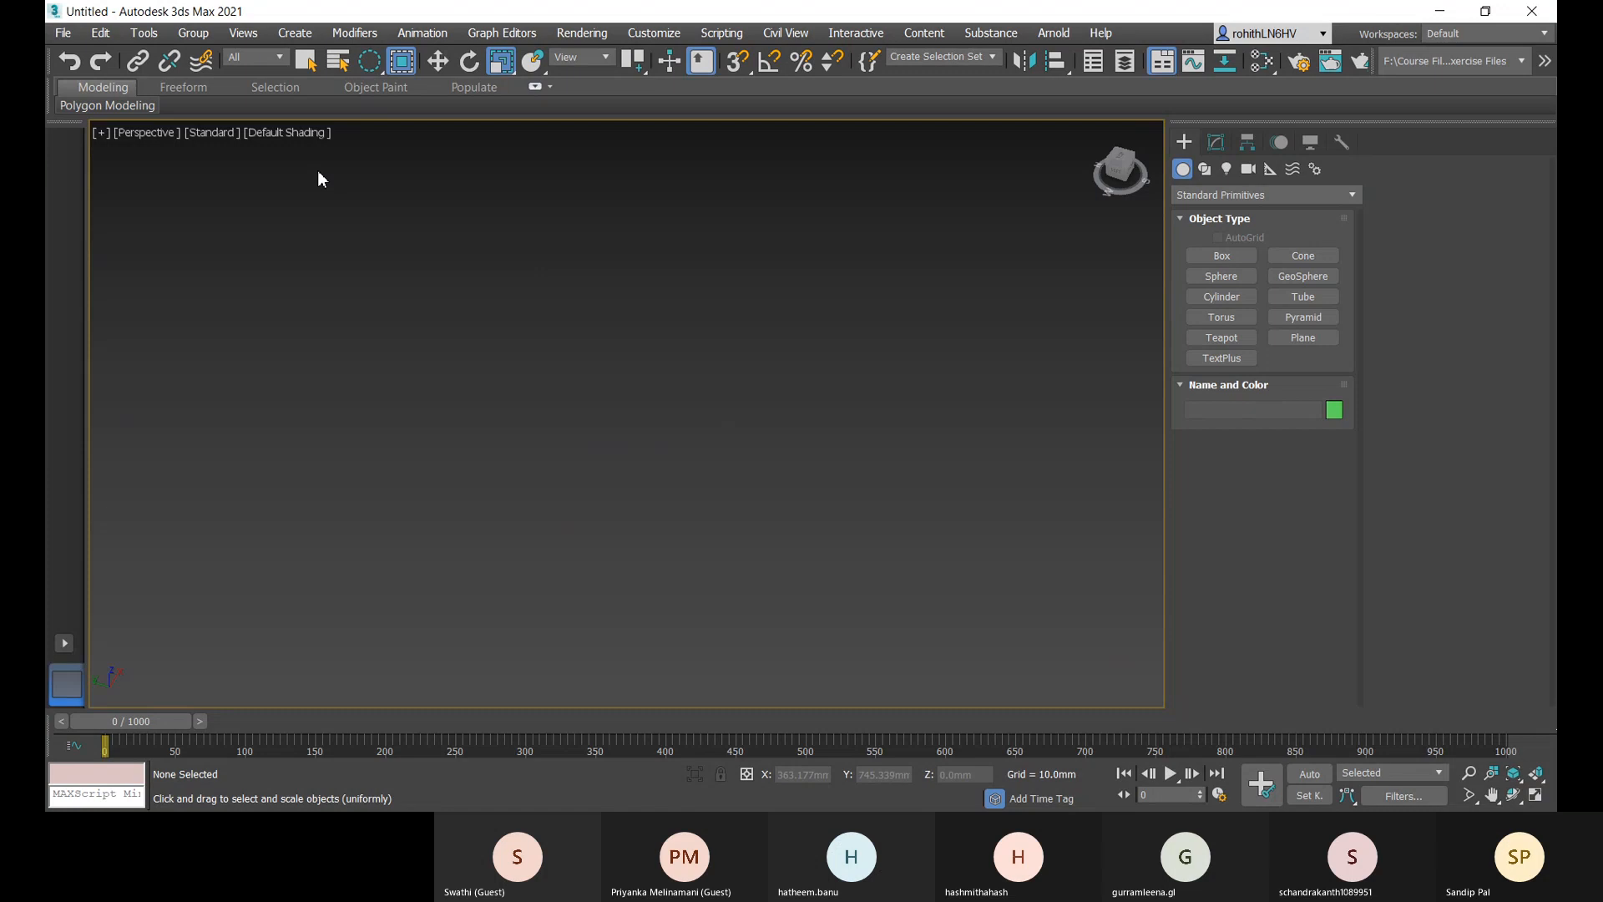
- Restore the rectangular selection region and show the home grid
click(373, 65)
drag(375, 67, 370, 92)
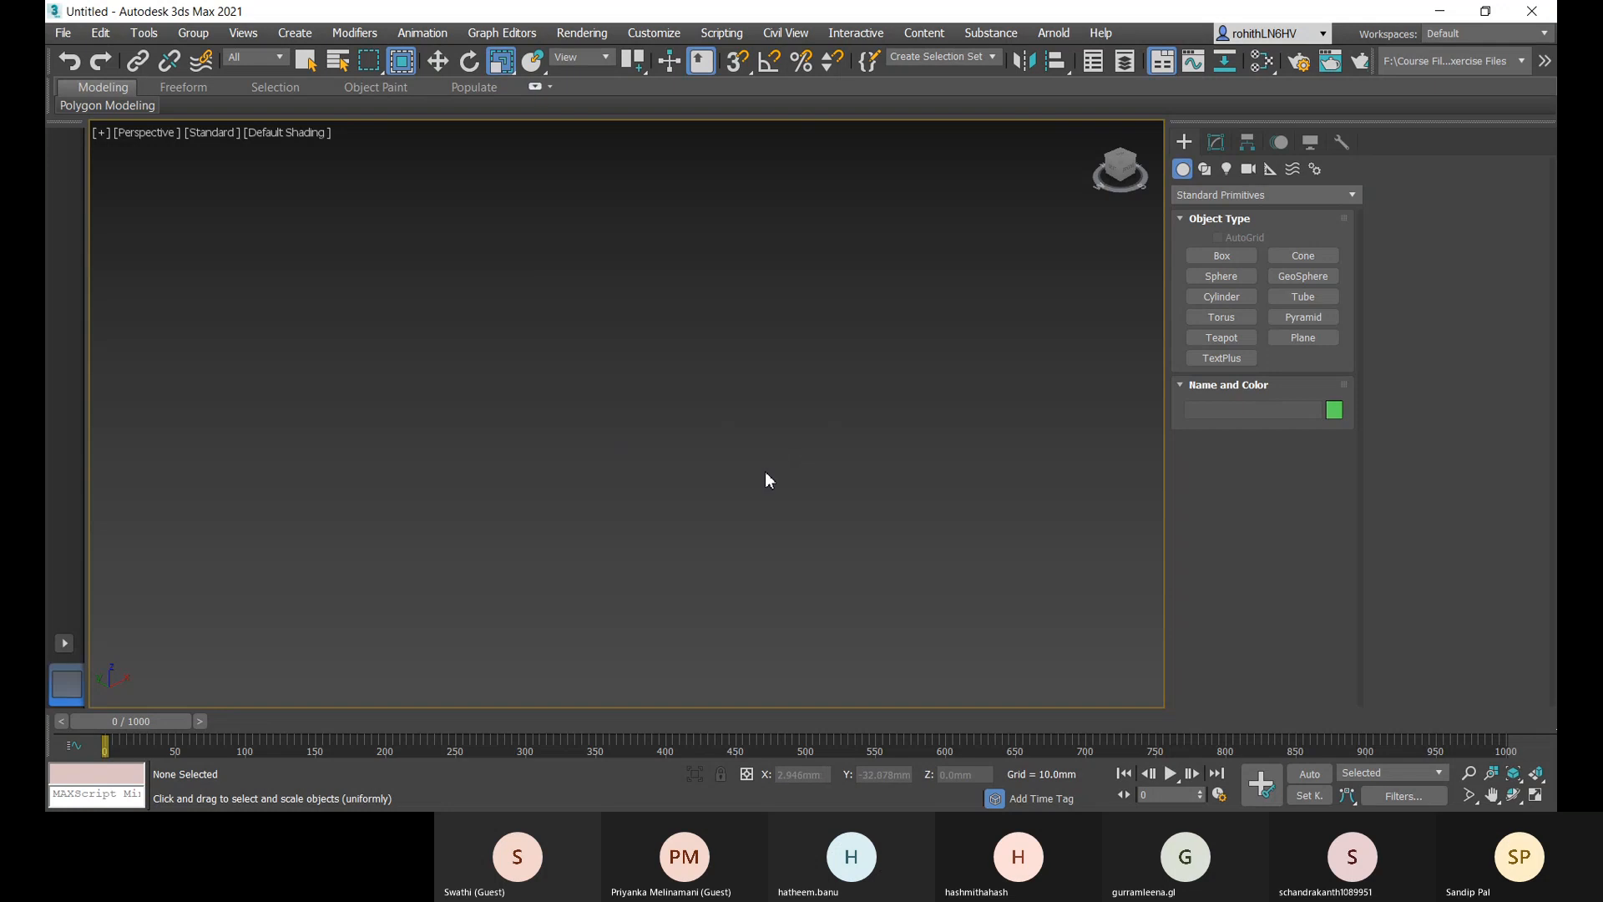
key(g)
middle_drag(683, 511, 689, 510)
- Create a box about 54 mm long, 131 mm wide and 19 mm high across the middle of the grid, and activate the Scale tool
click(1218, 259)
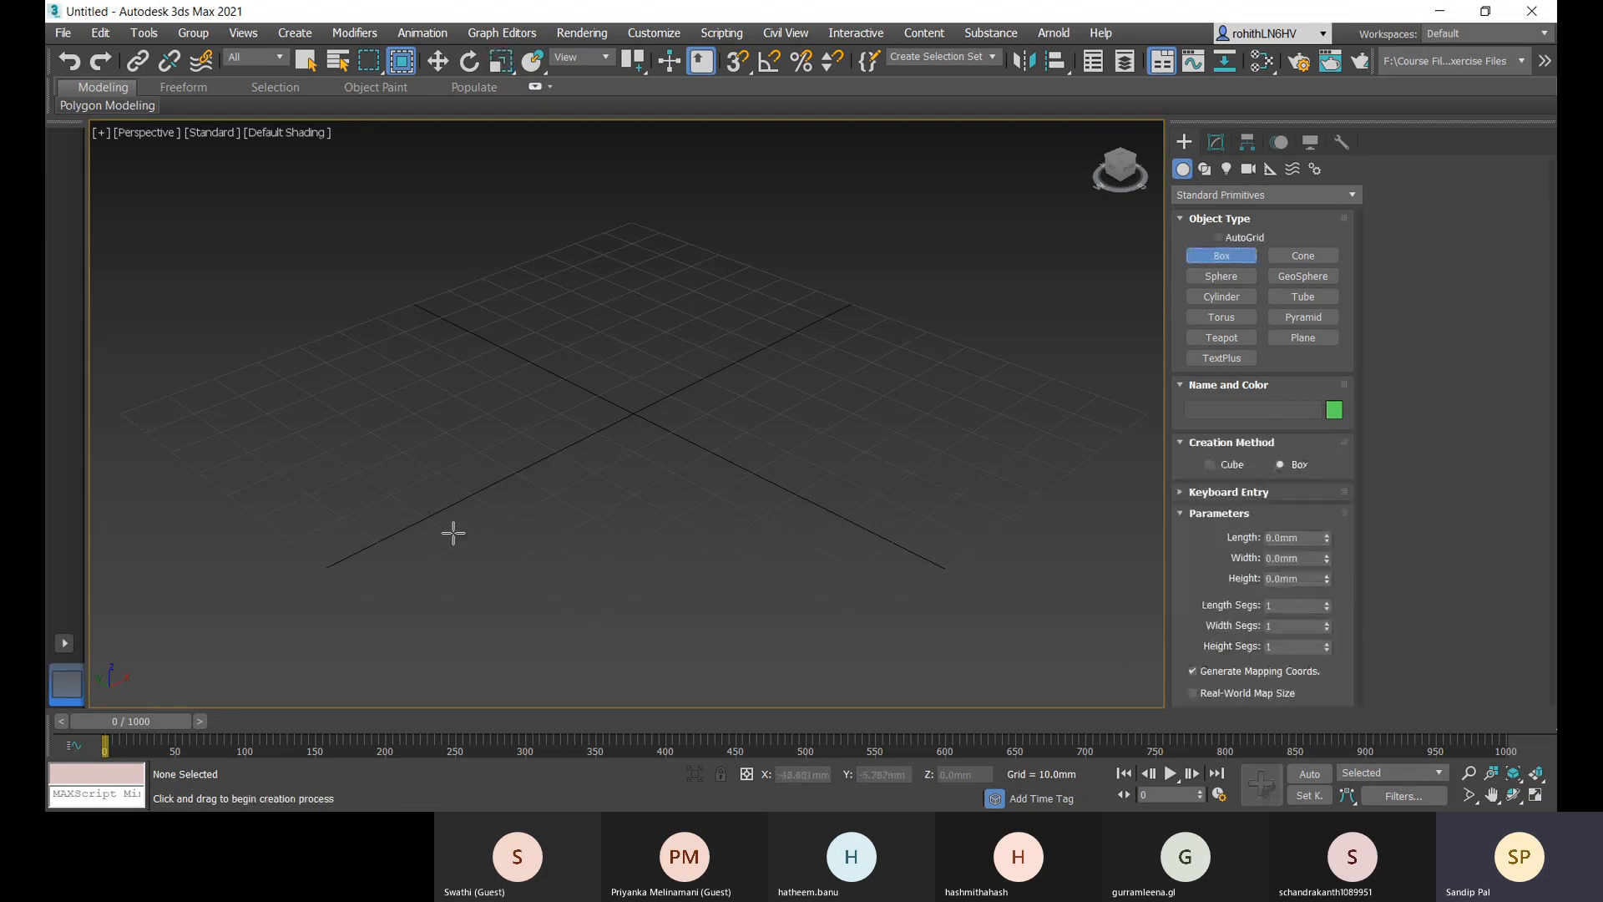
middle_drag(501, 484, 501, 462)
drag(343, 510, 1038, 358)
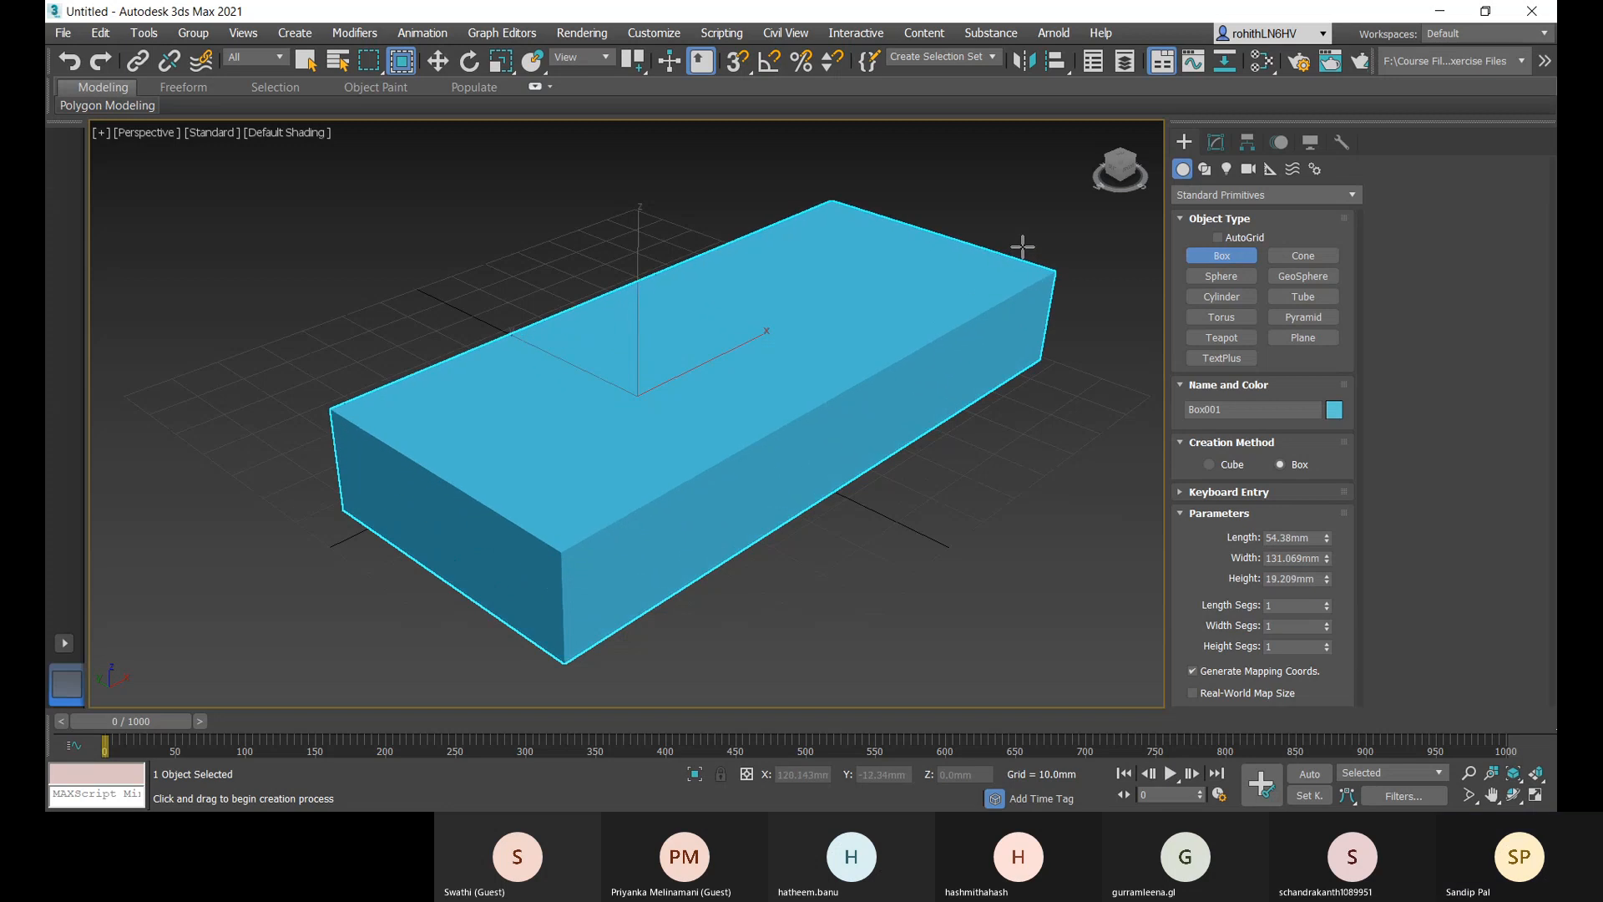
click(1022, 246)
middle_drag(976, 266, 866, 258)
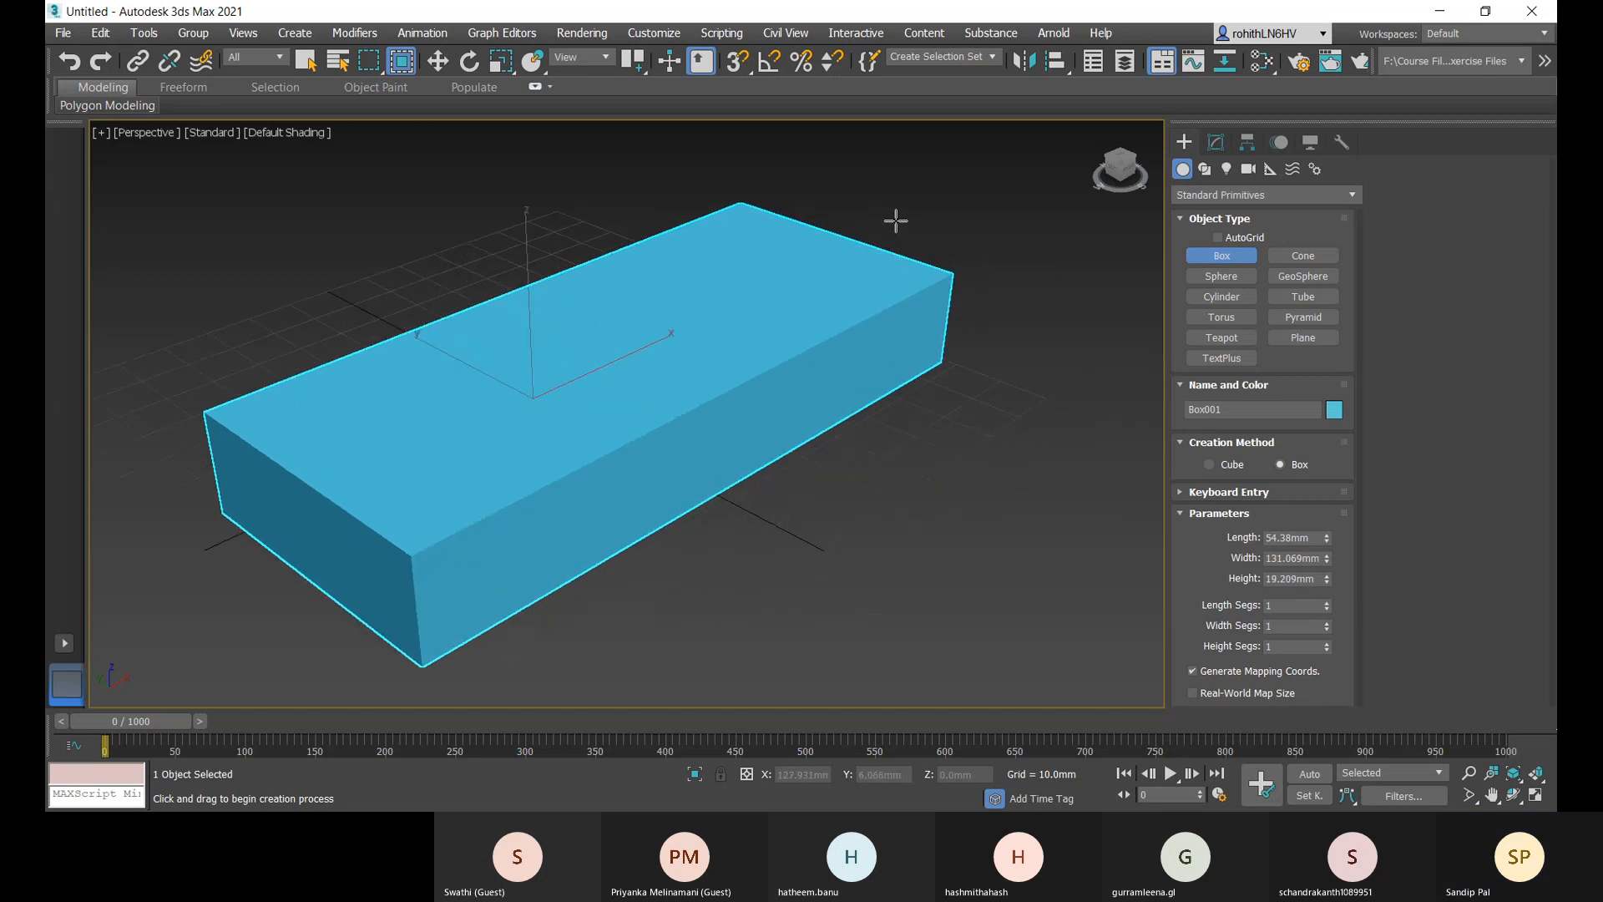
key(r)
middle_drag(869, 371, 889, 358)
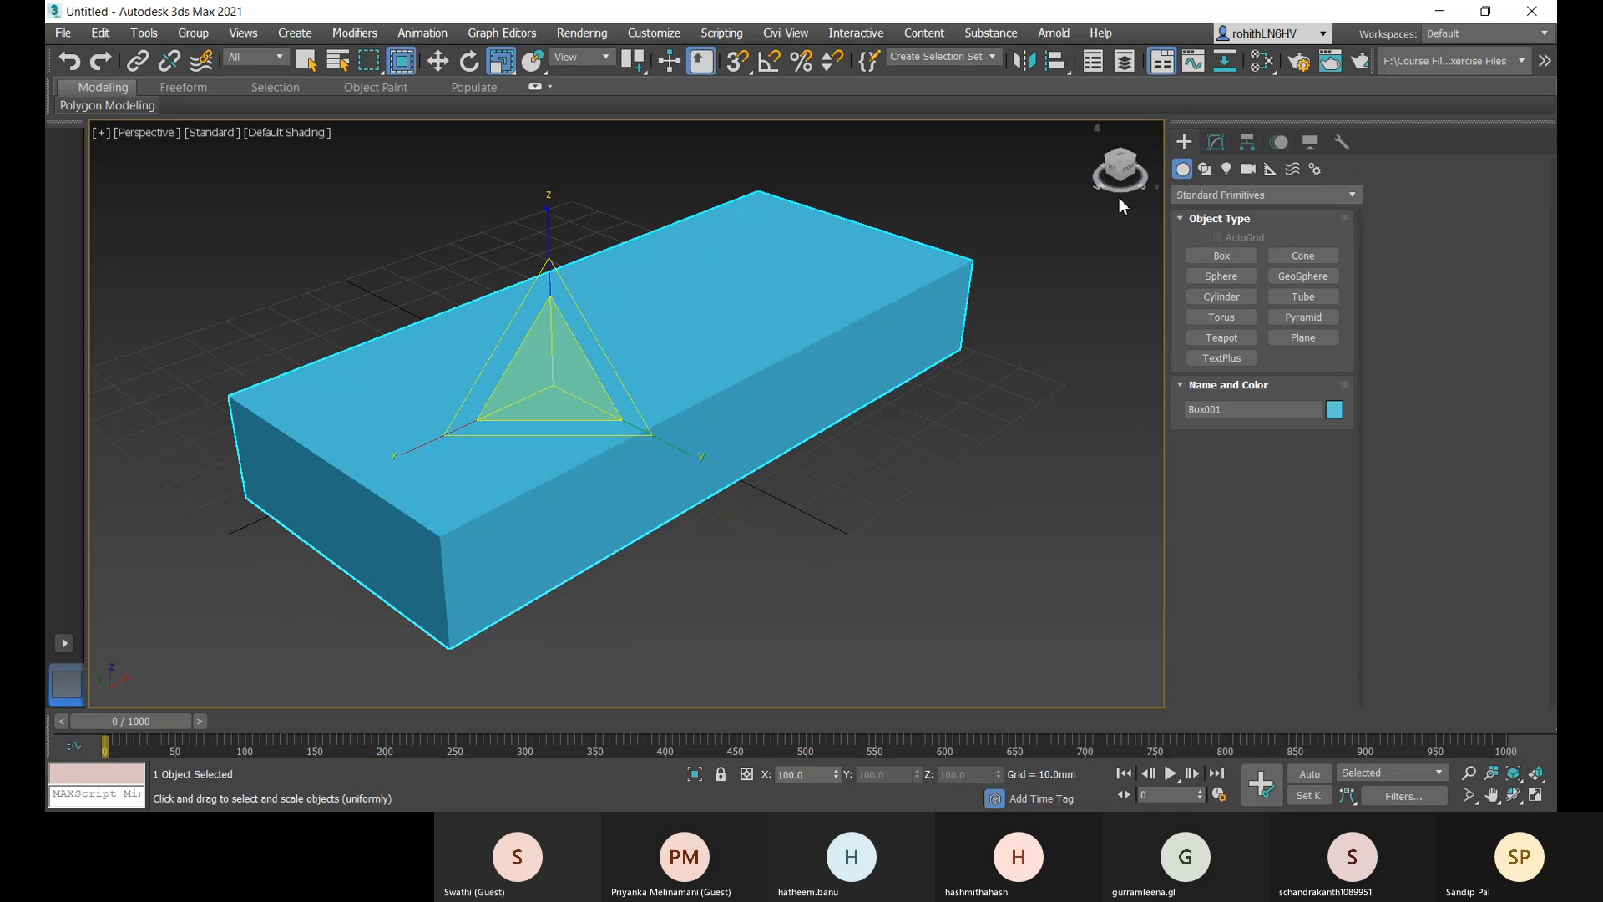
- Set the box's width to 1500 mm and increase its length to about 480 mm
click(1218, 142)
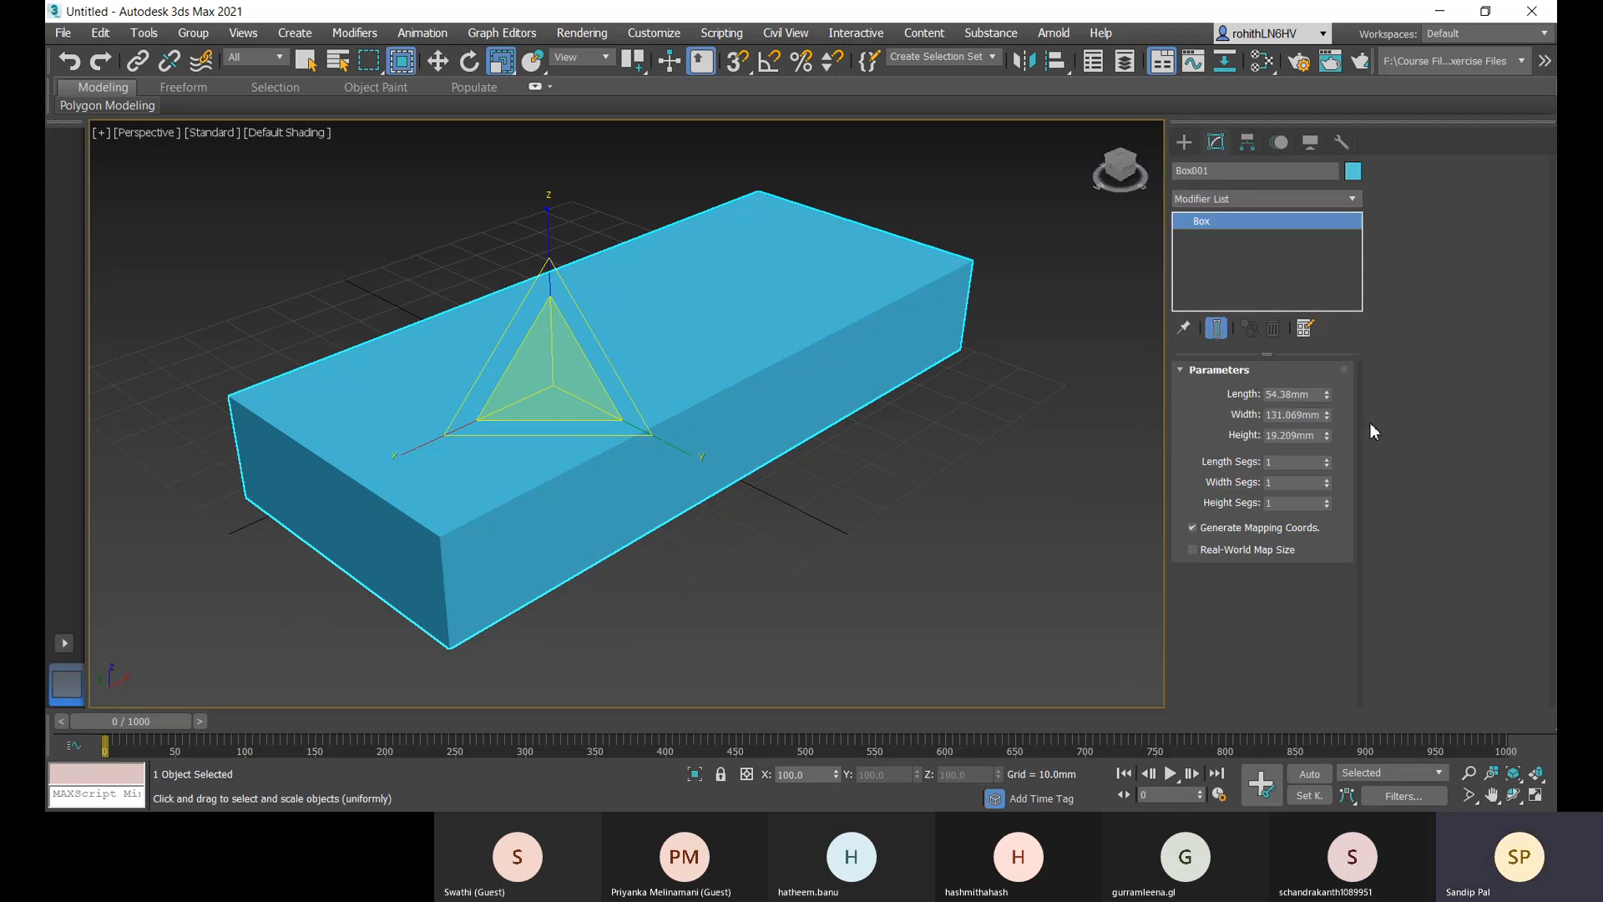
double_click(1298, 415)
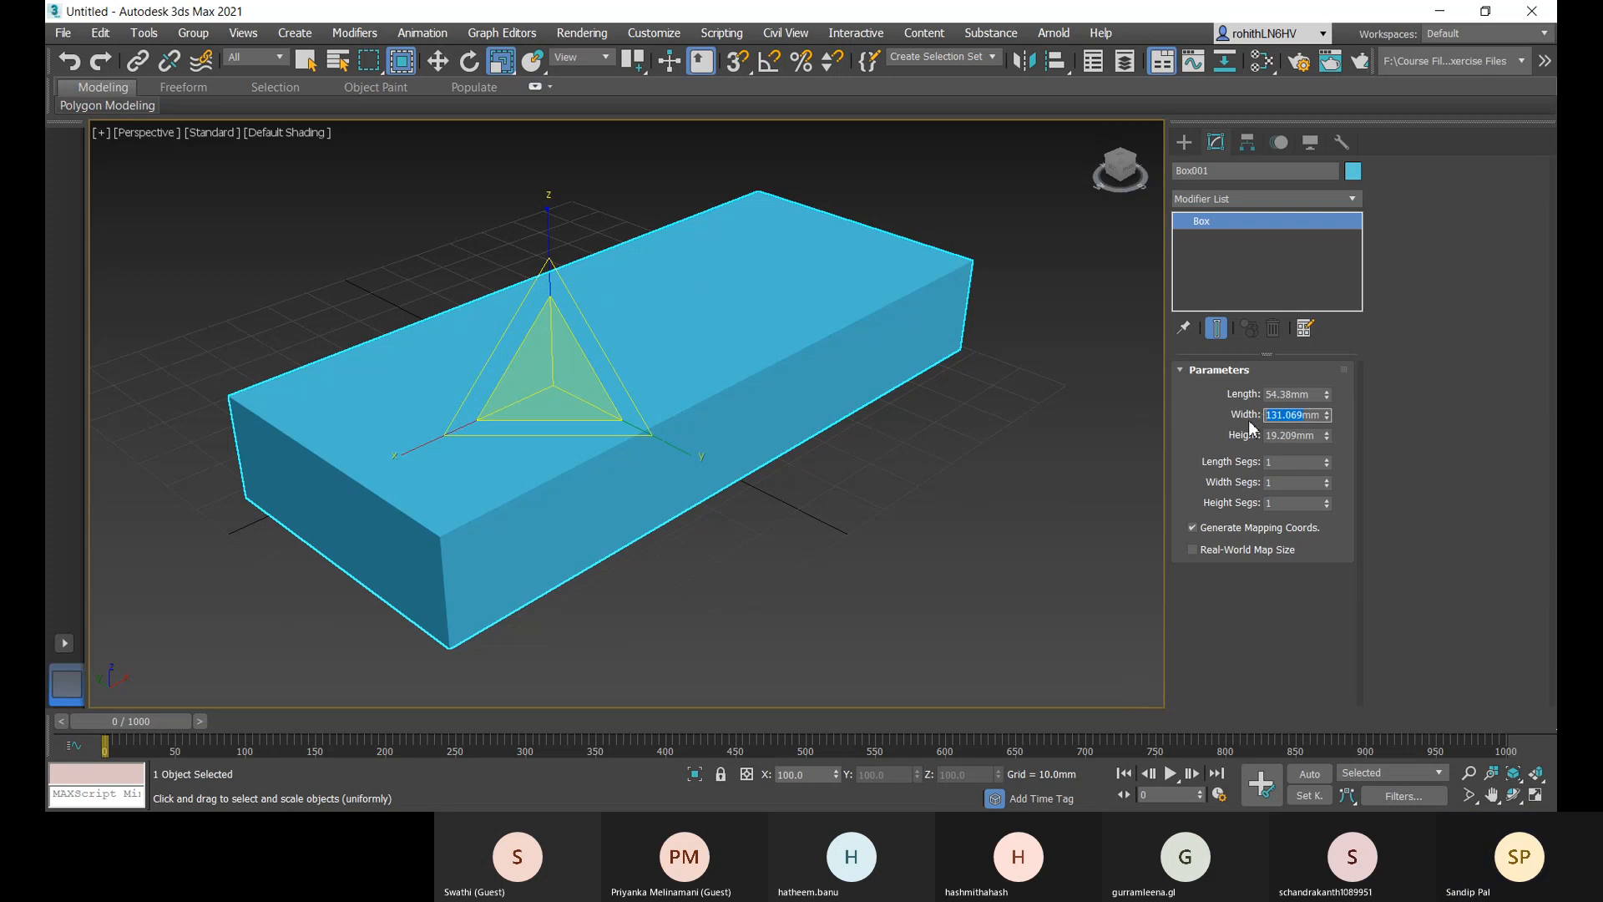
text(1500mm)
key(Return)
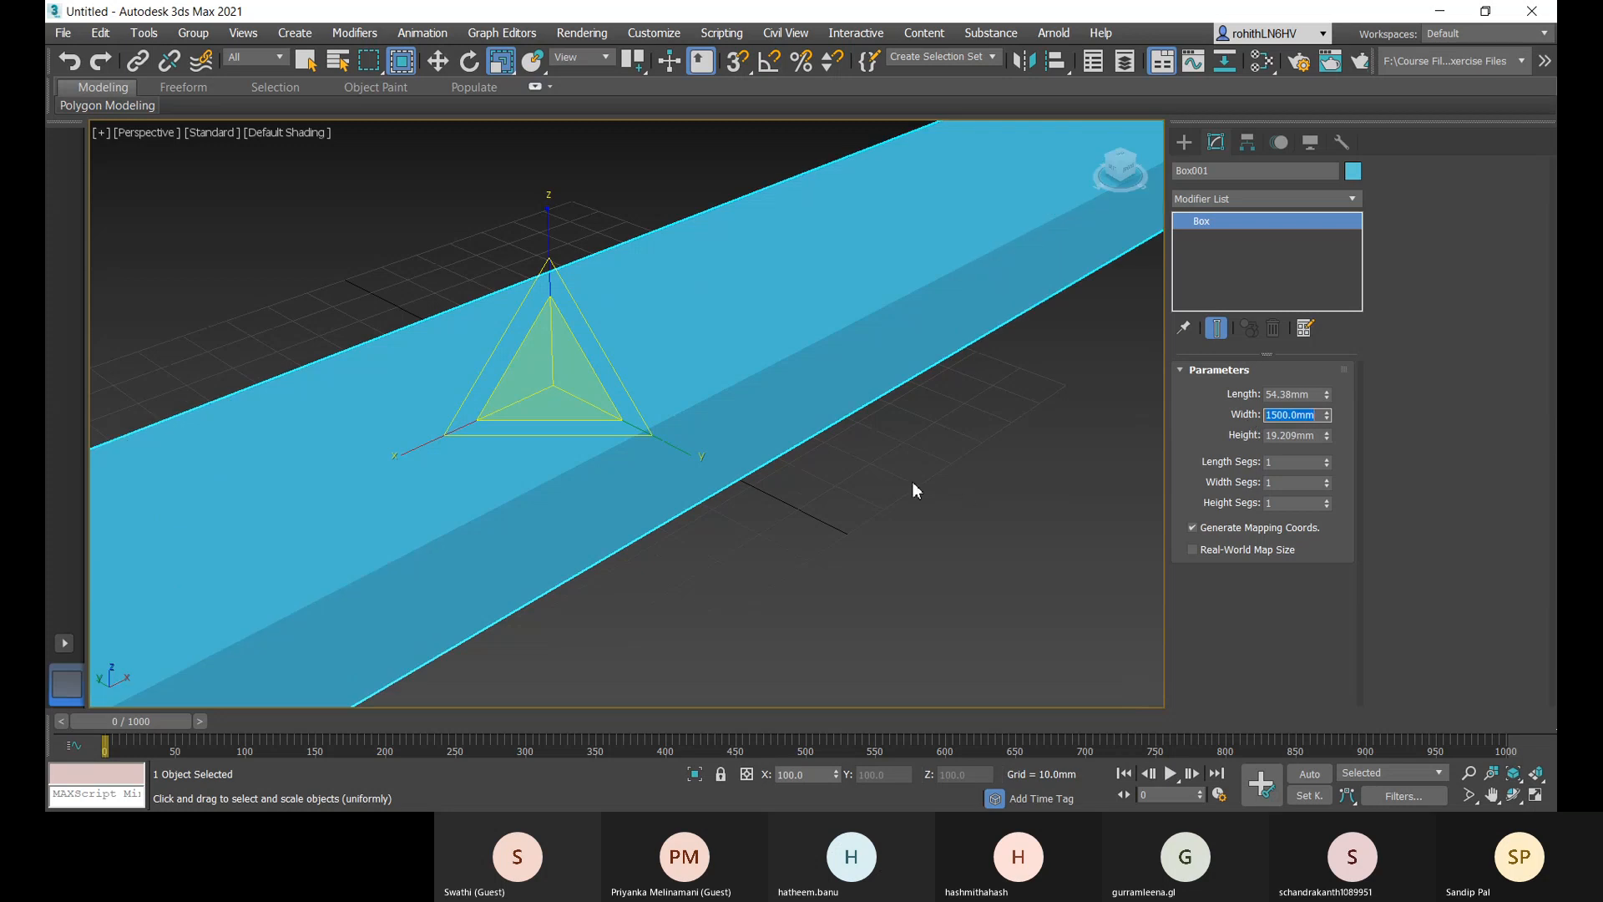
scroll(913, 483, down, 10)
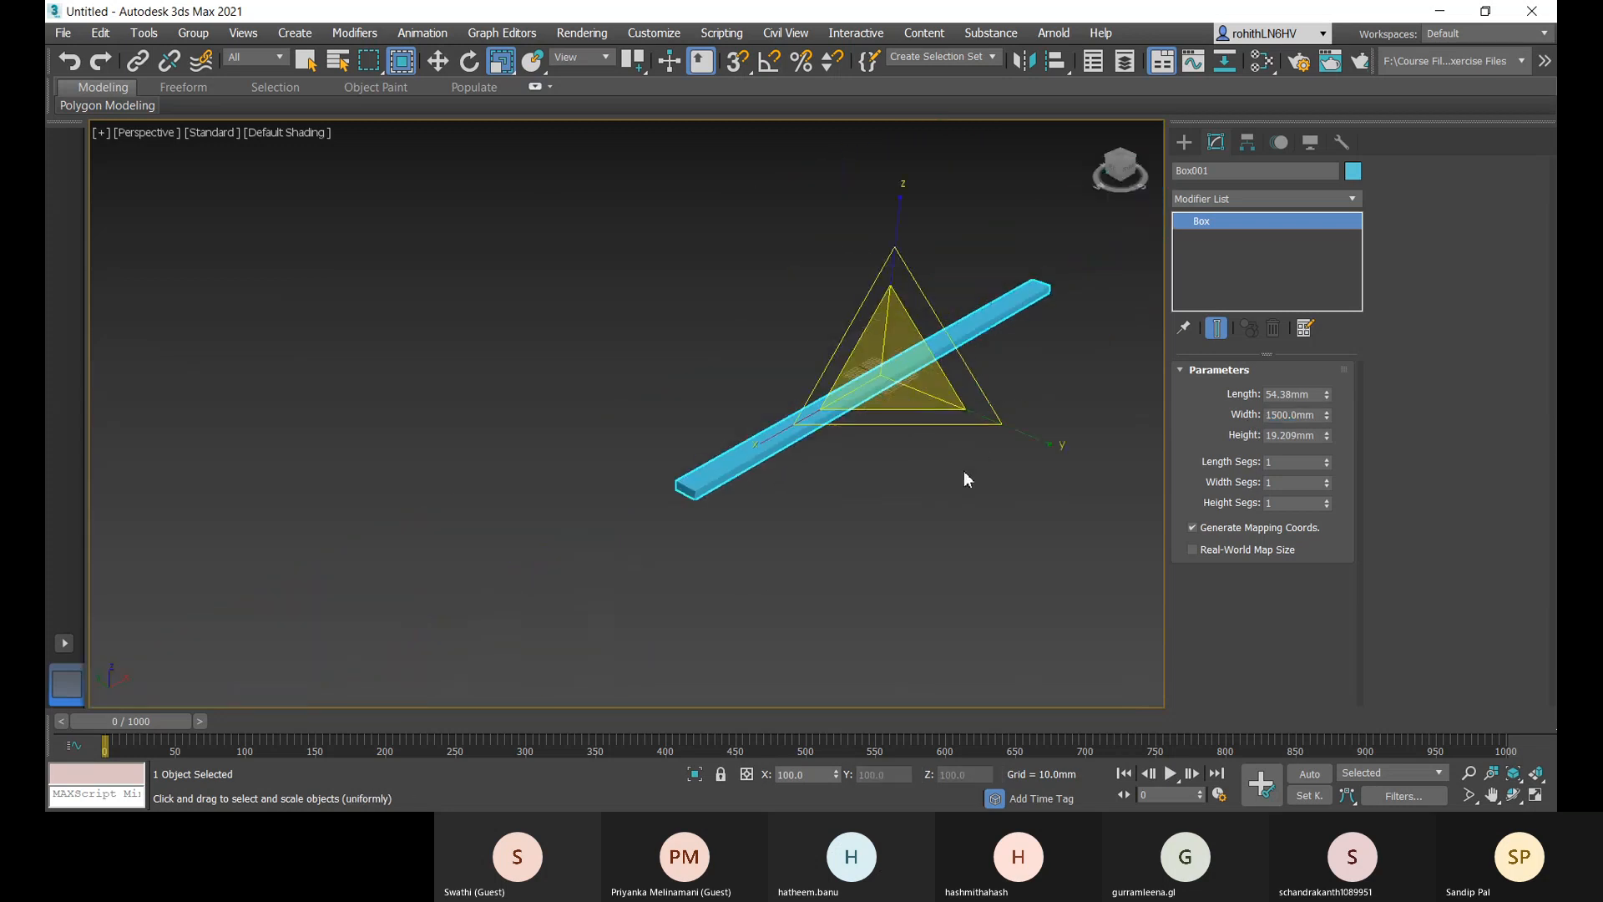
middle_drag(964, 479, 833, 544)
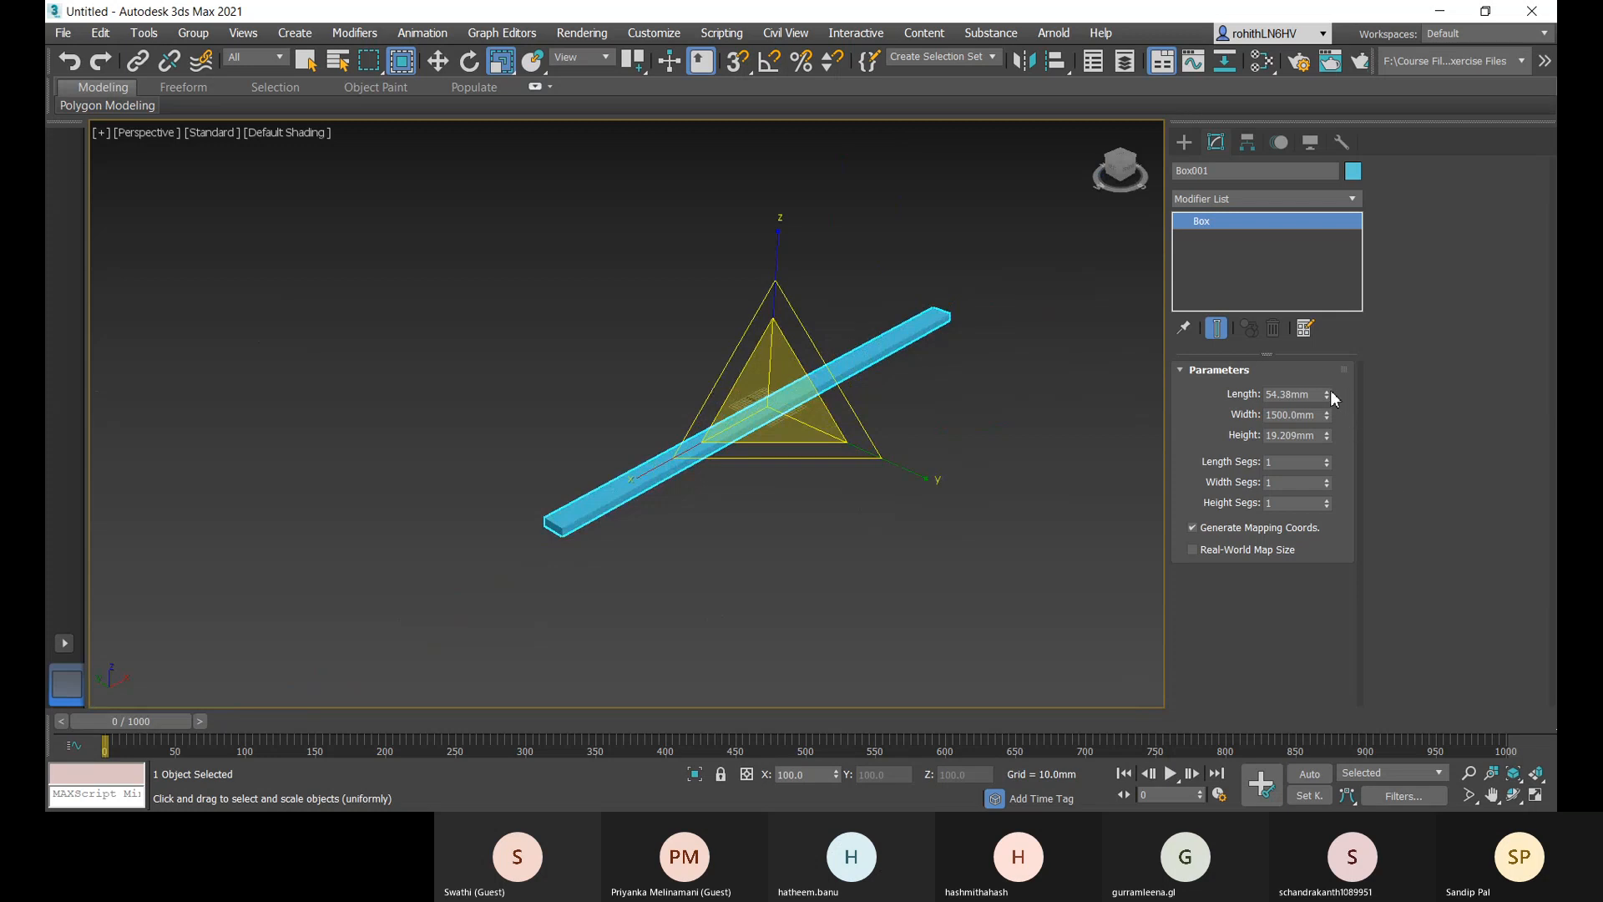
drag(1326, 394, 1142, 571)
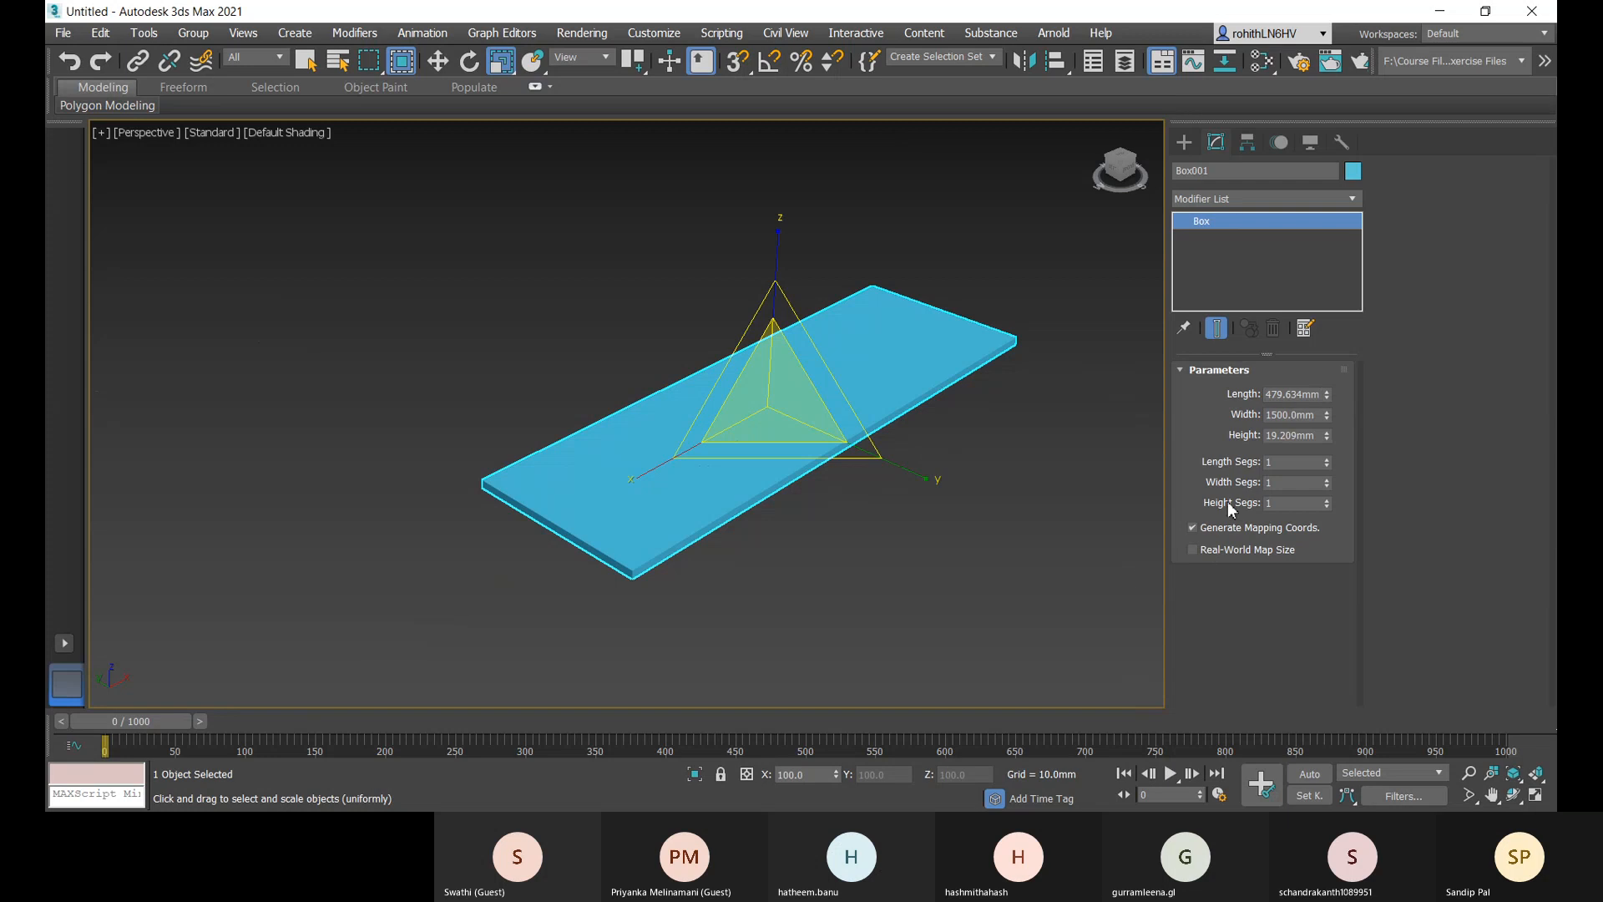
- Set the box's length to 525 mm and its height to 350 mm
drag(1303, 394, 1262, 395)
key(Return)
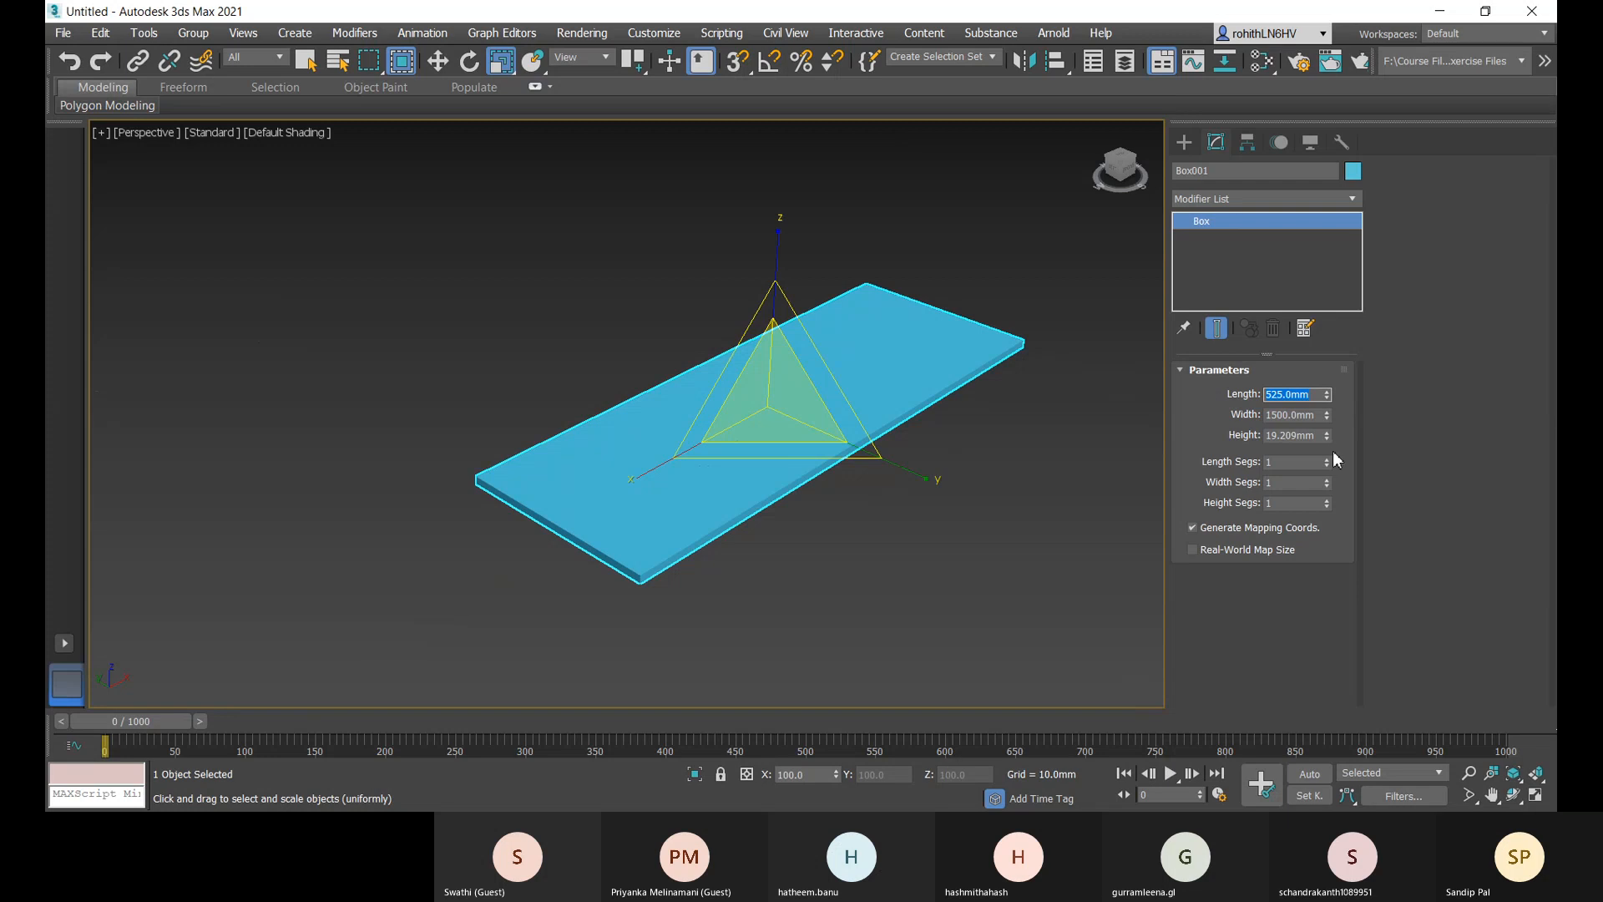
click(1293, 435)
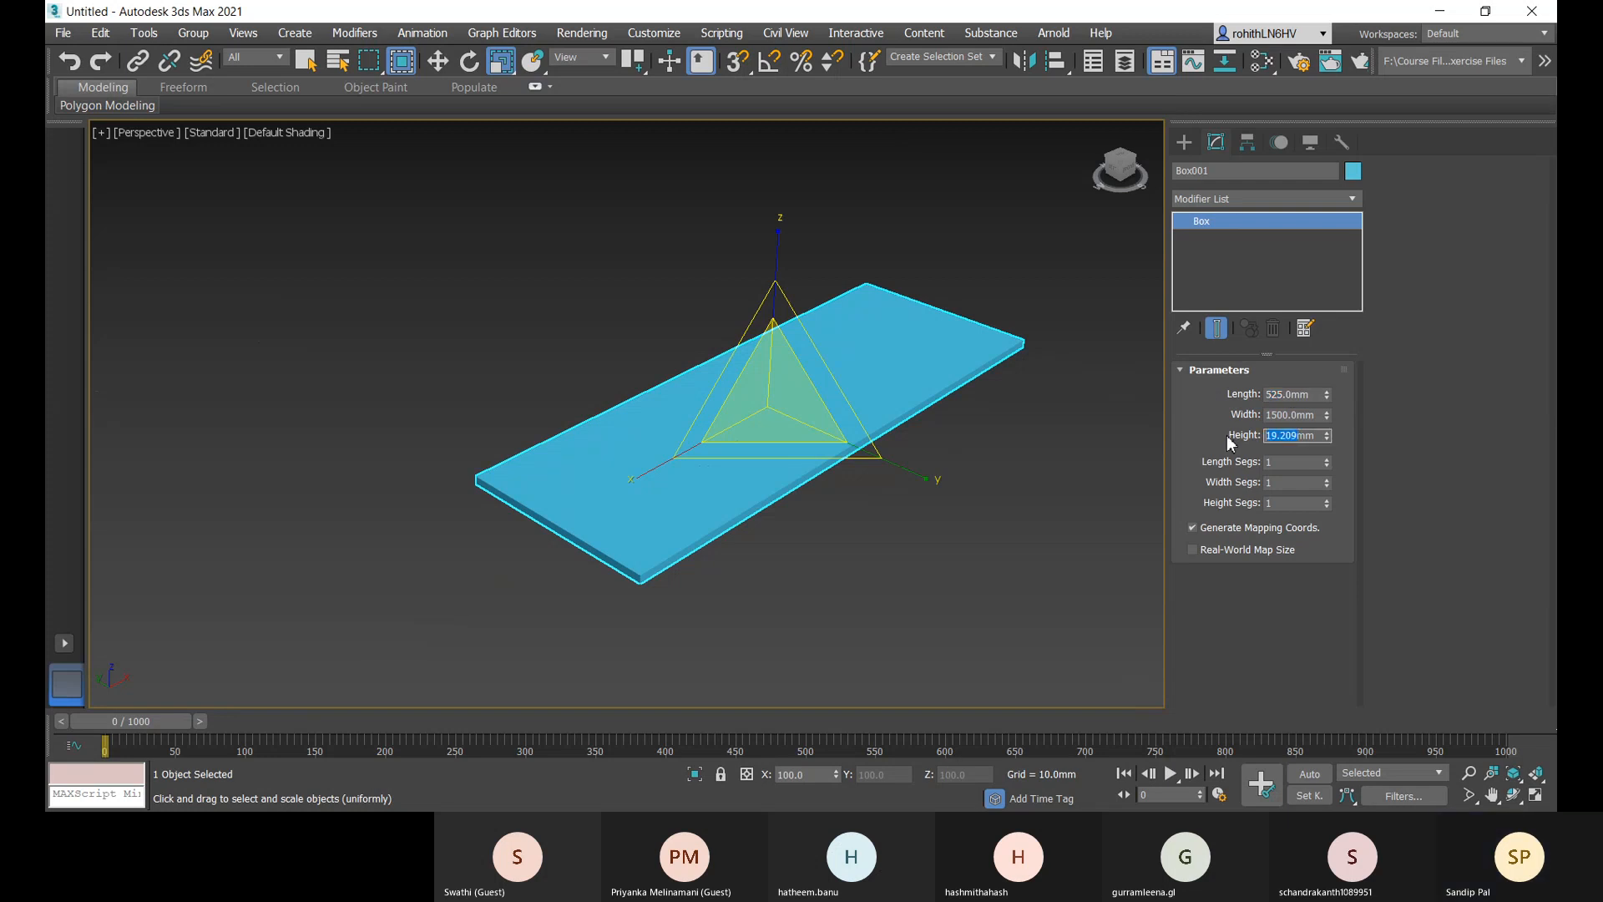
text(4)
key(Return)
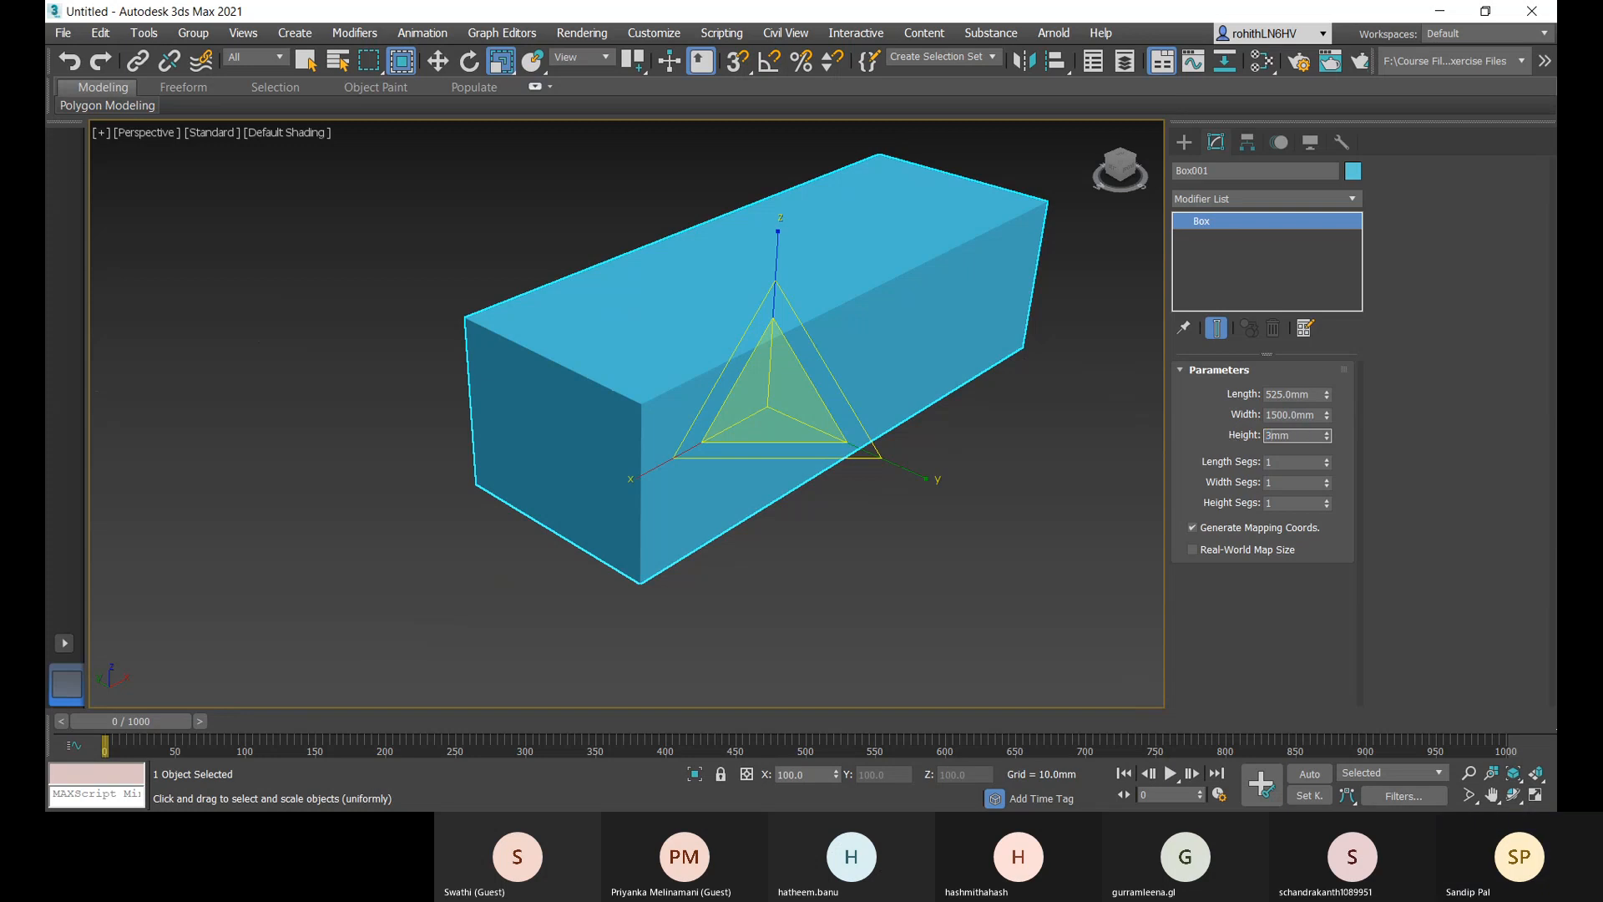
key(Return)
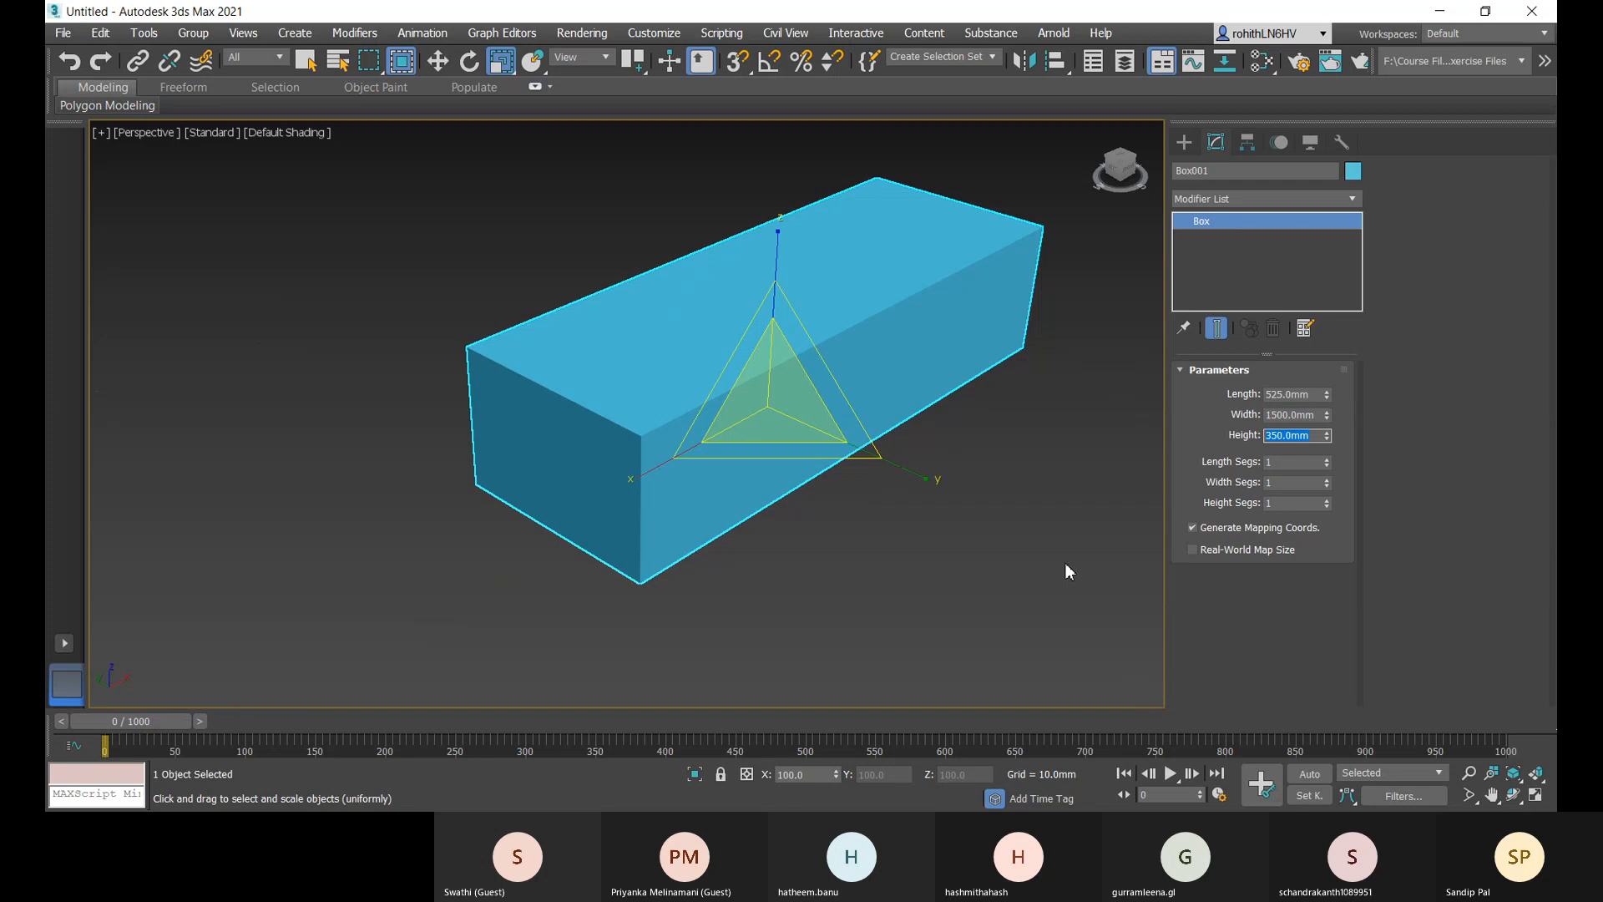
- Set the box's length to 1000 mm and its width to 500 mm
alt+middle_drag(1059, 554, 1036, 580)
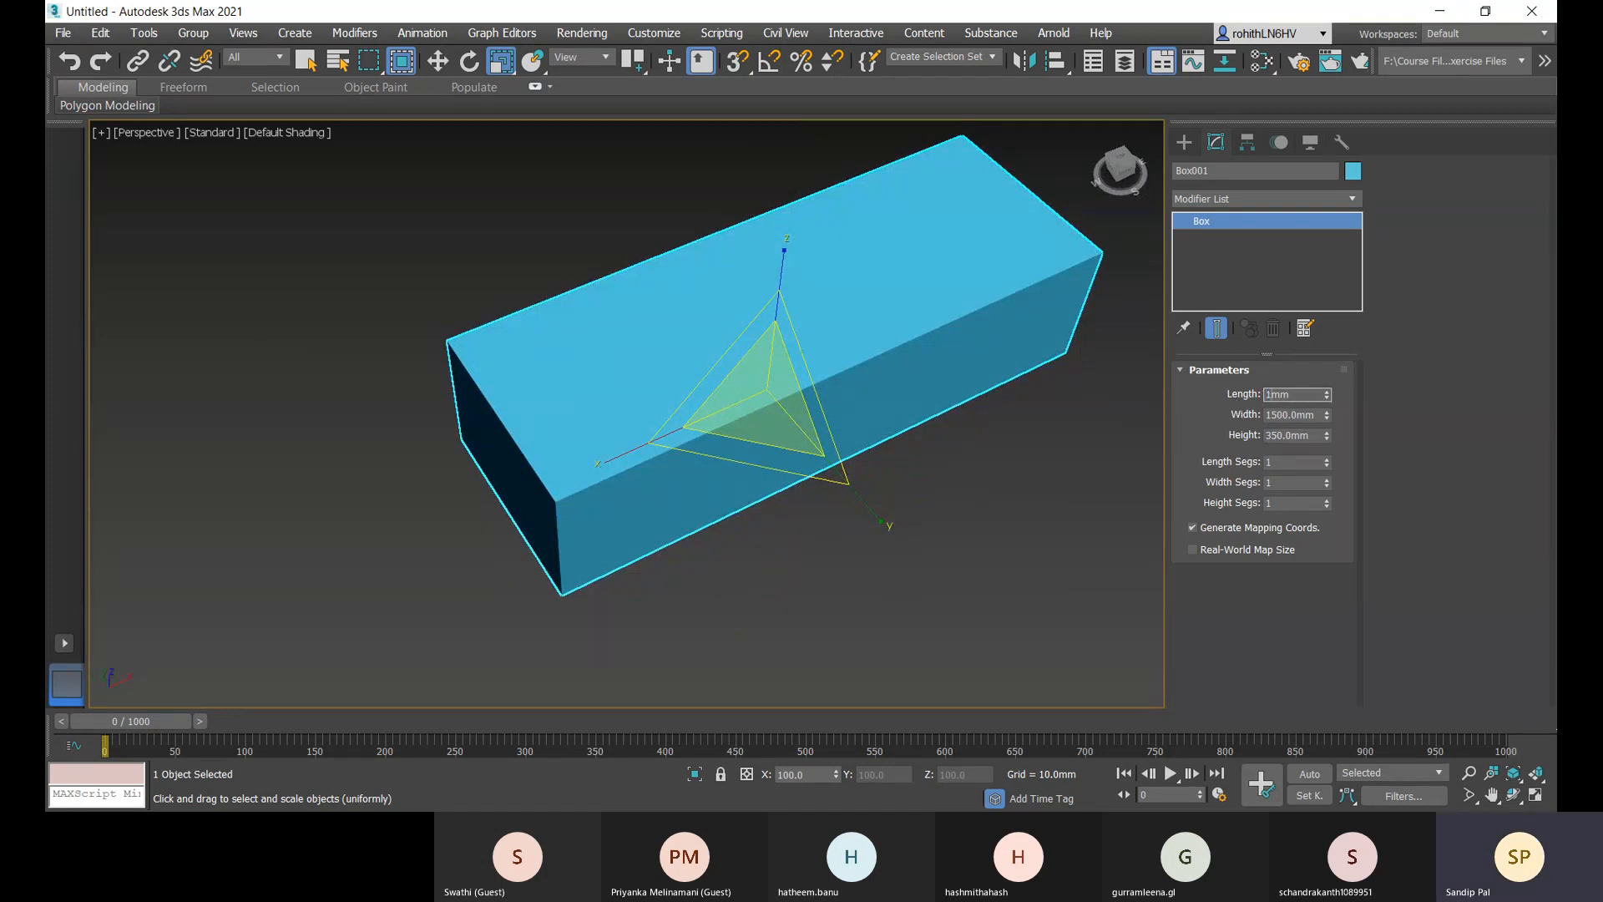
text(00)
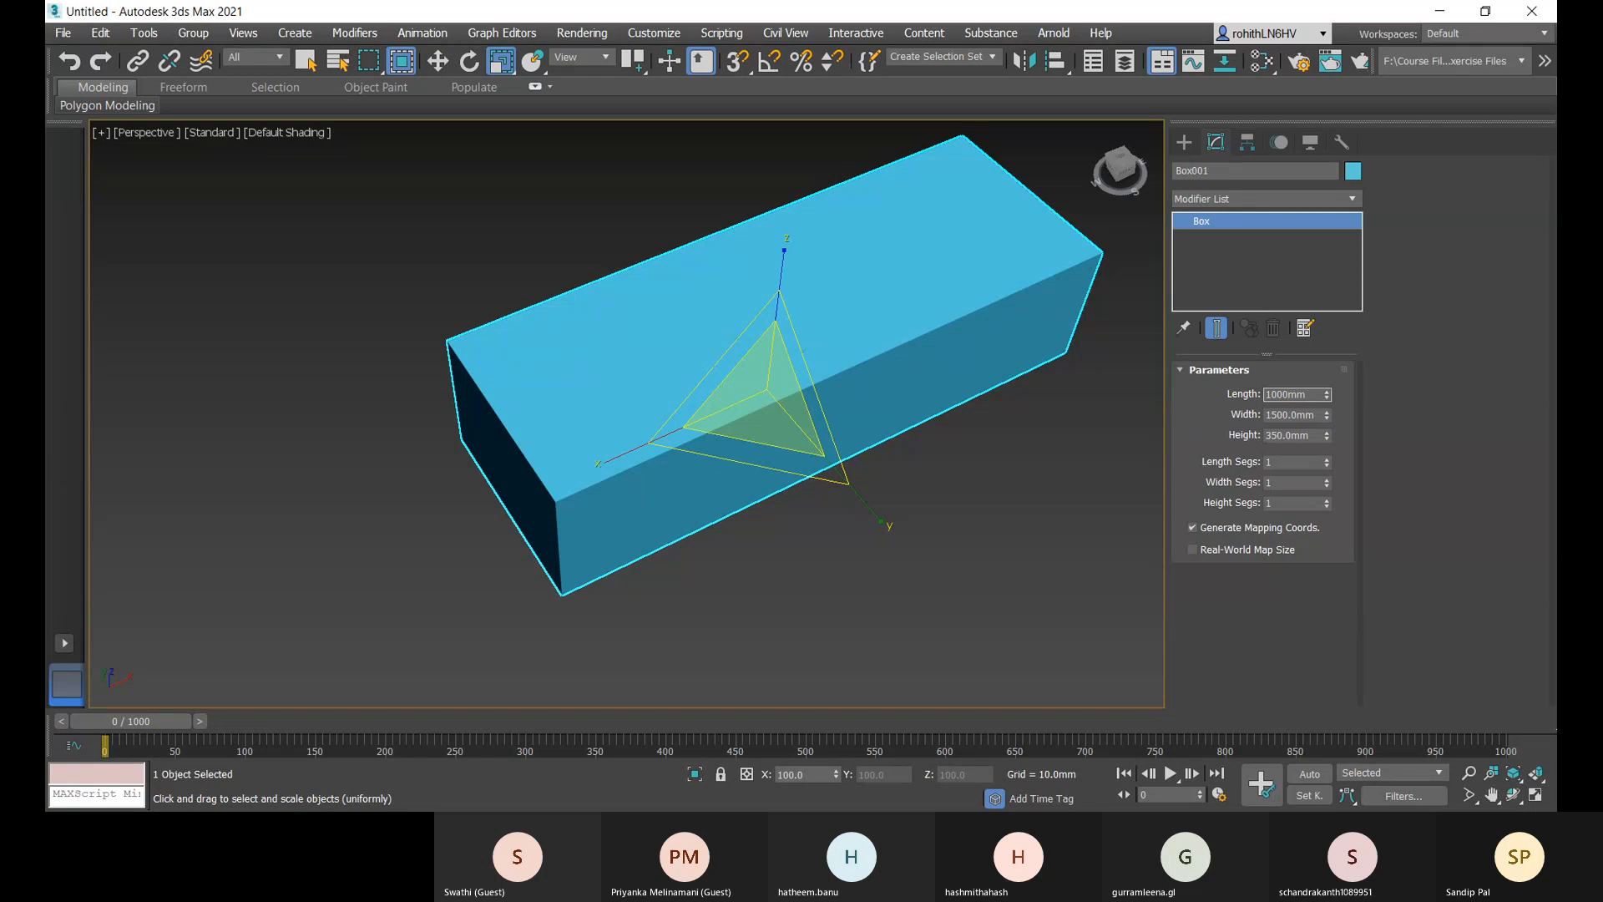
text(0)
key(Return)
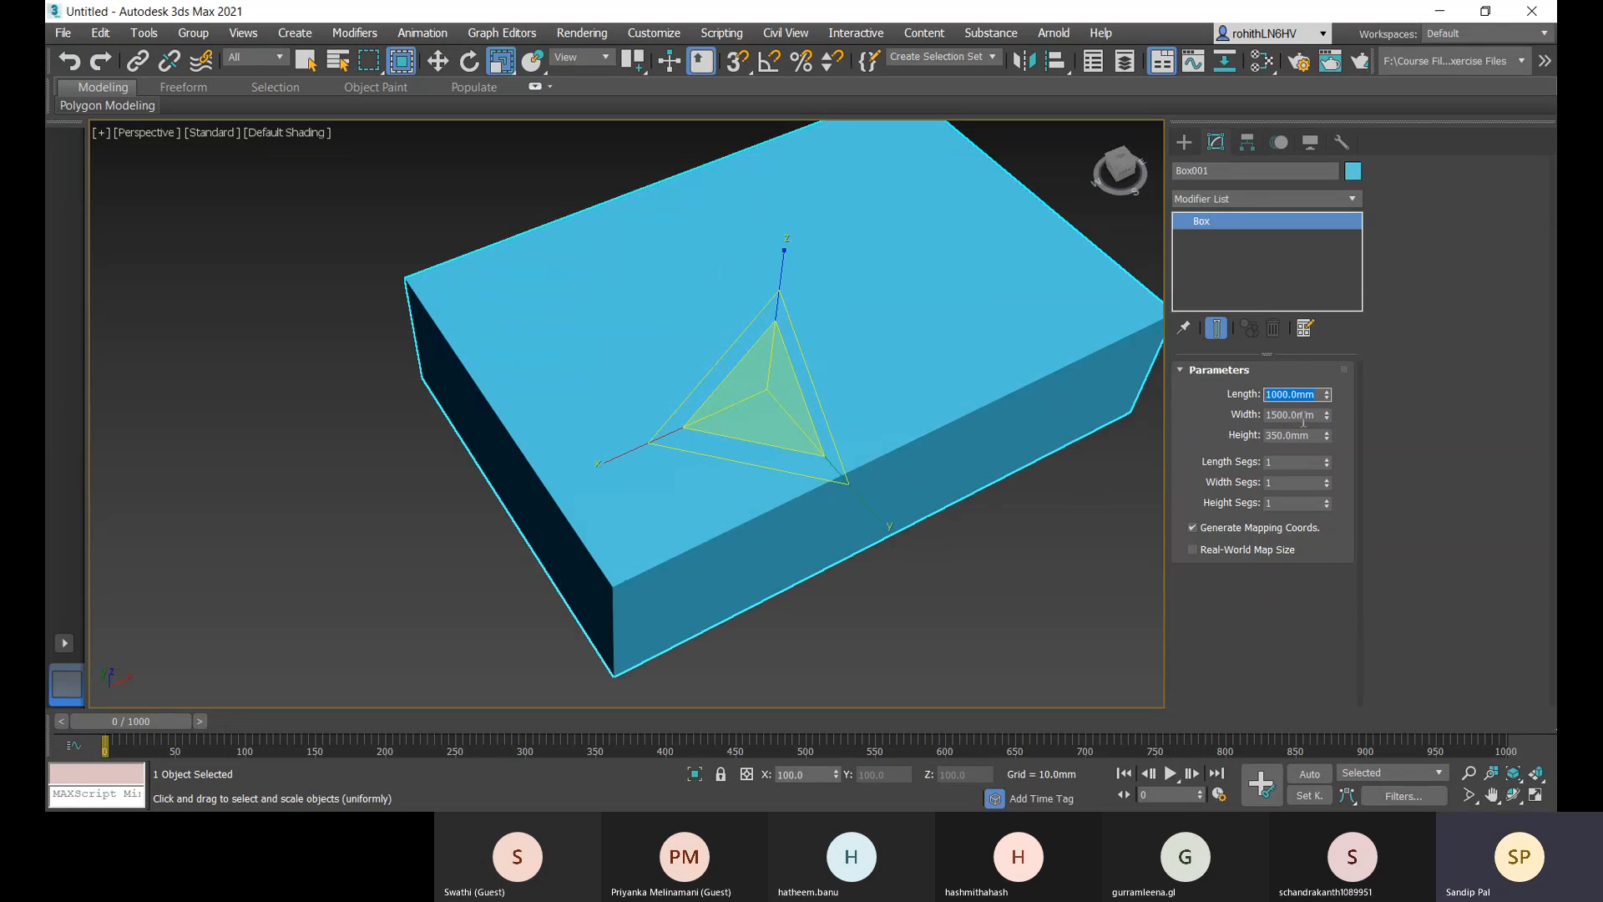
key(Tab)
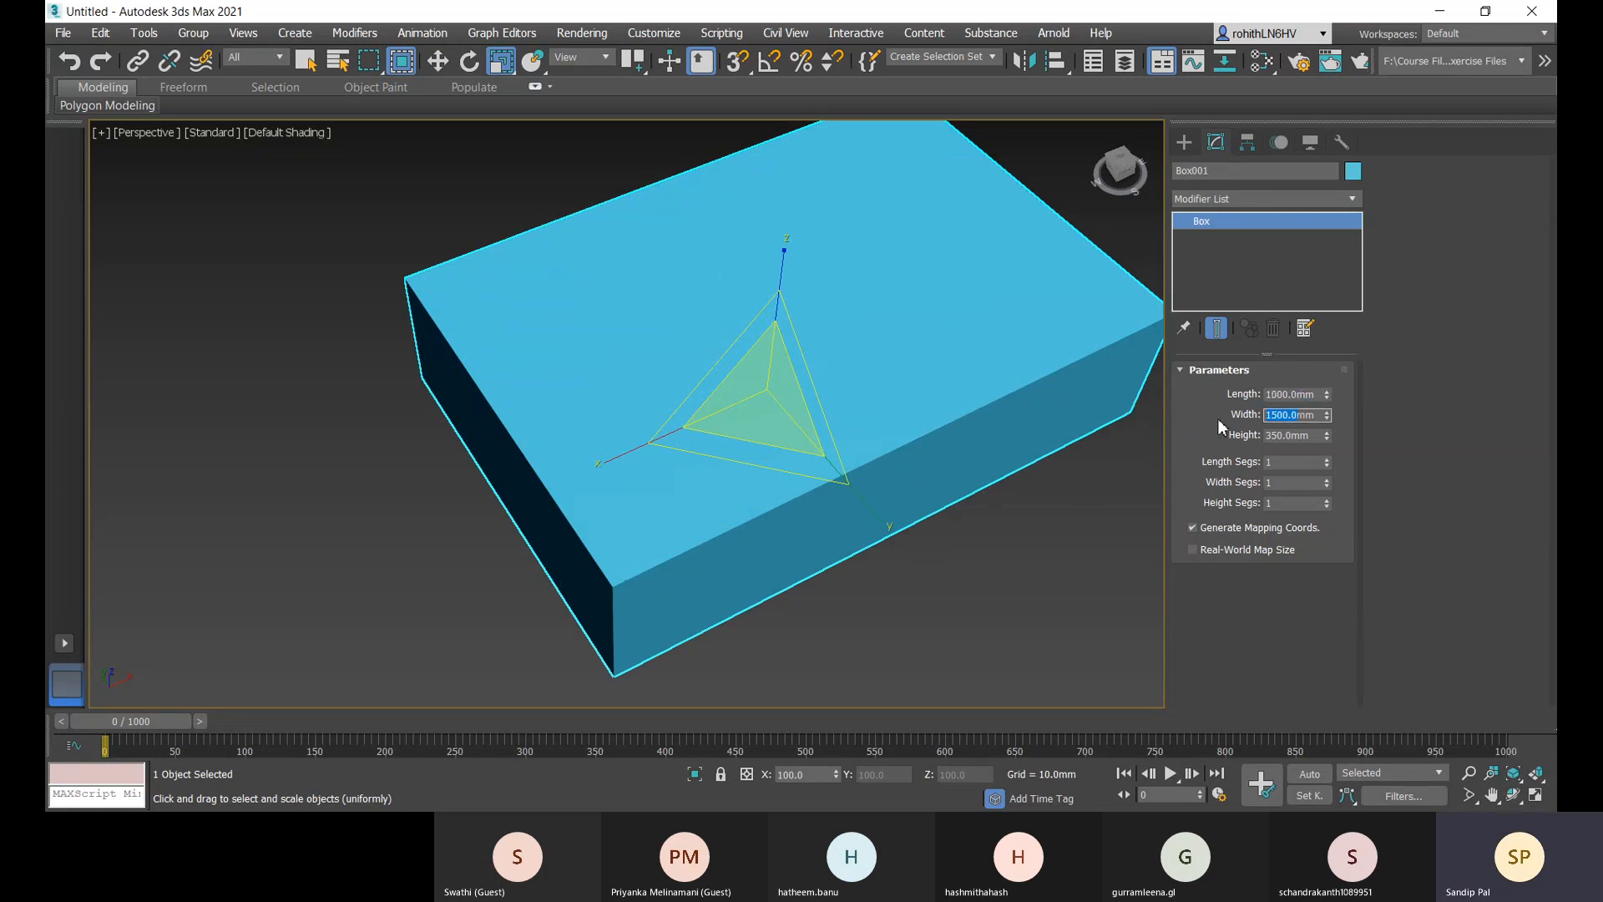
text(5)
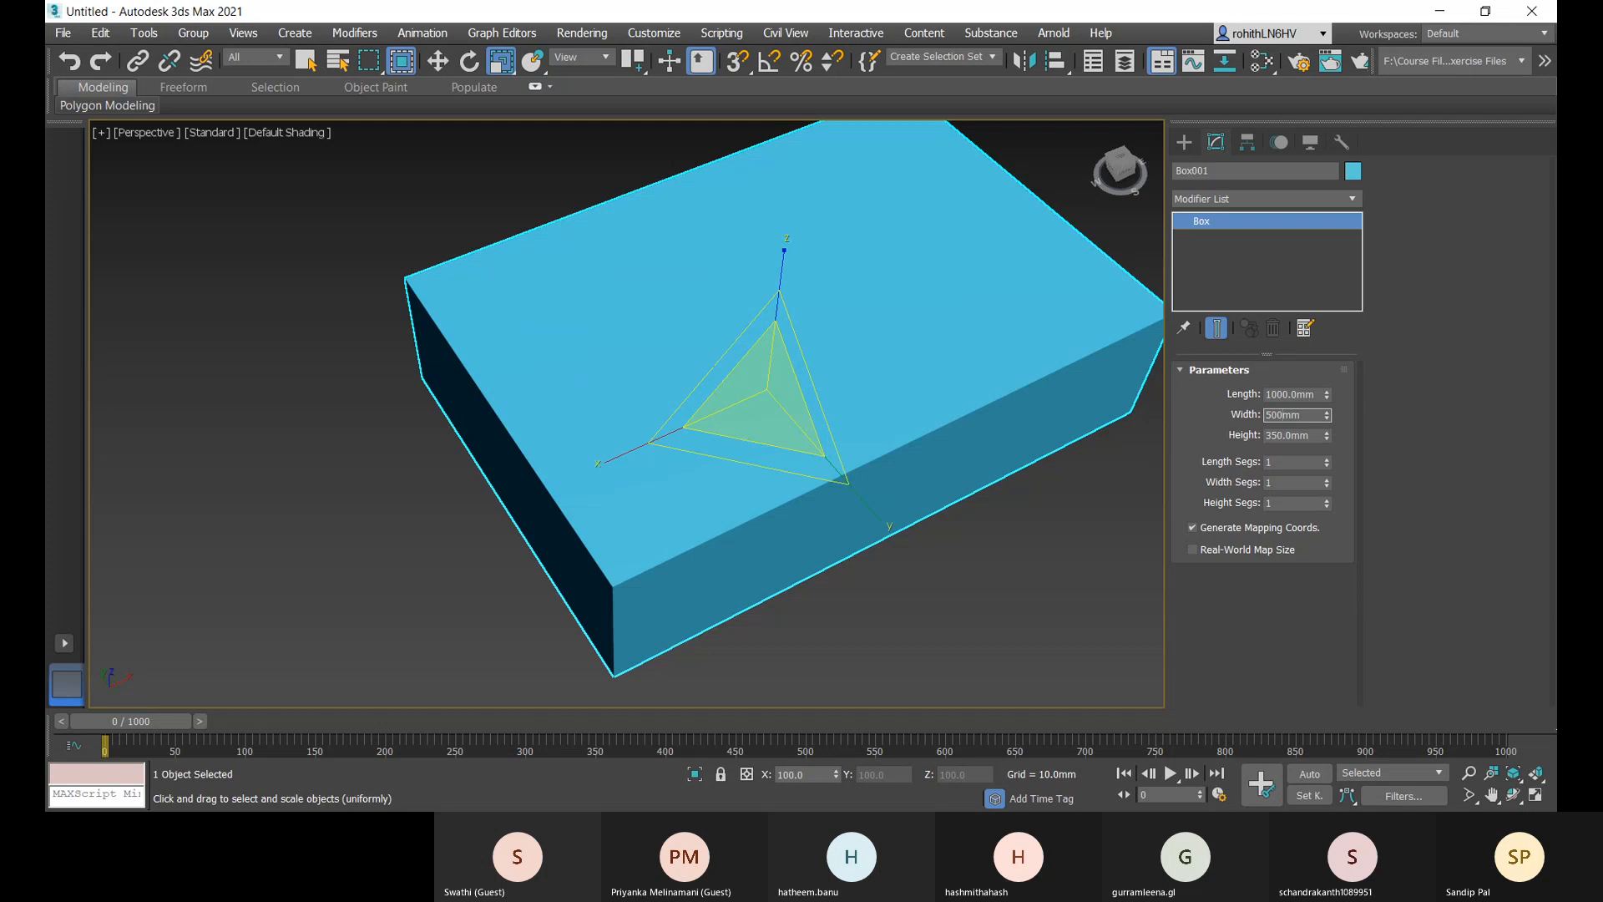
text(00)
key(Return)
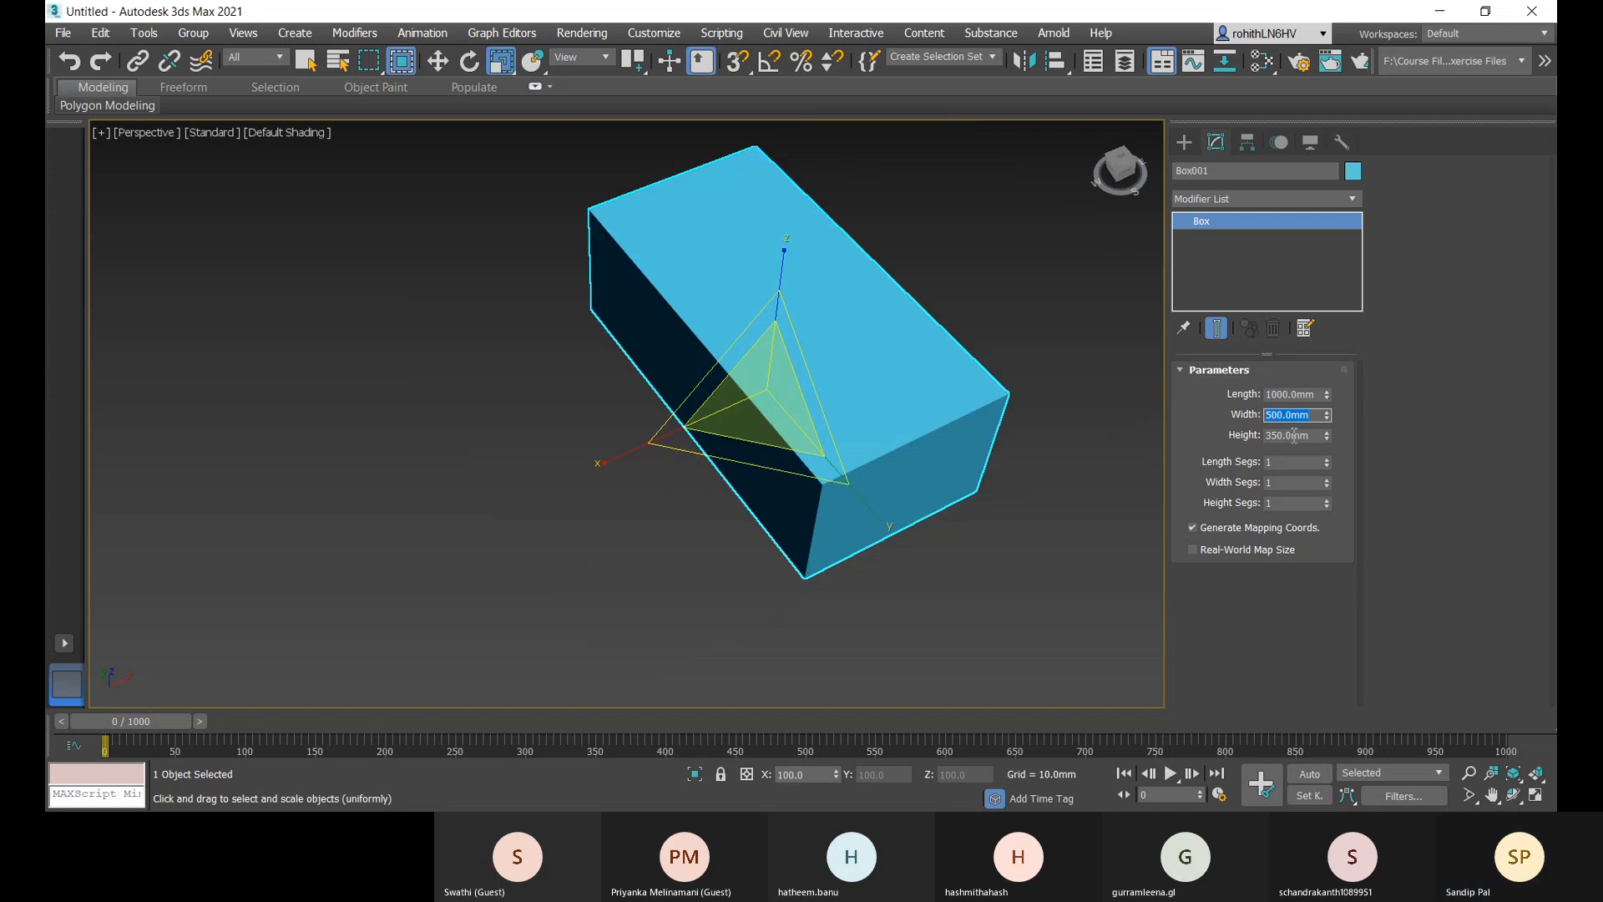
- Delete the resized box and activate the Box primitive tool over the empty home grid
alt+middle_drag(1033, 529, 1144, 537)
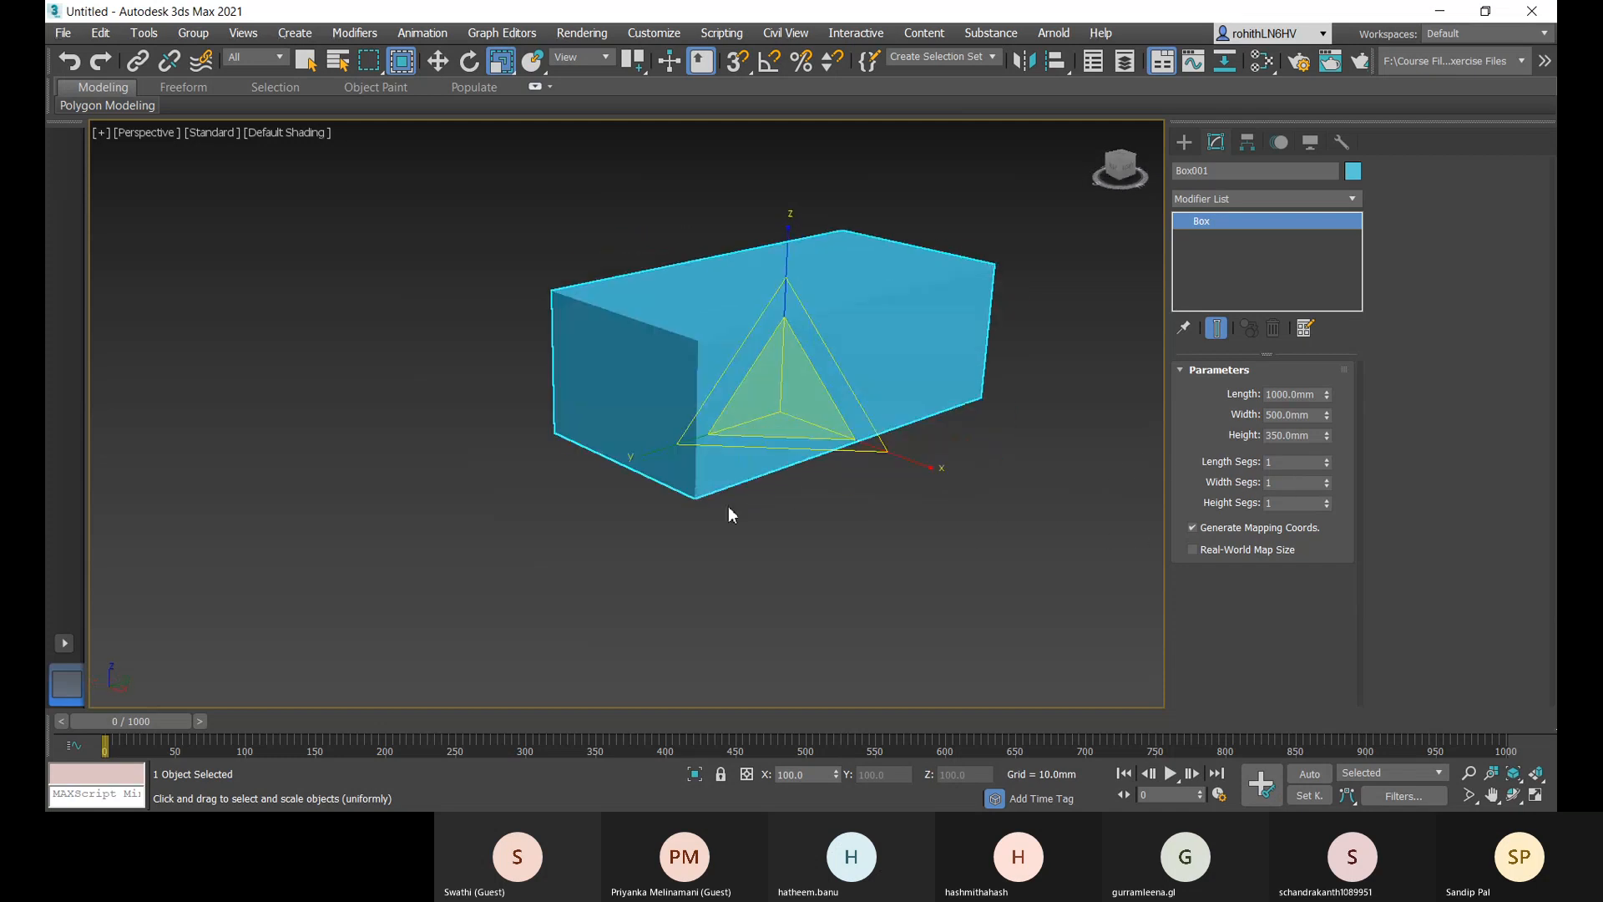
key(Delete)
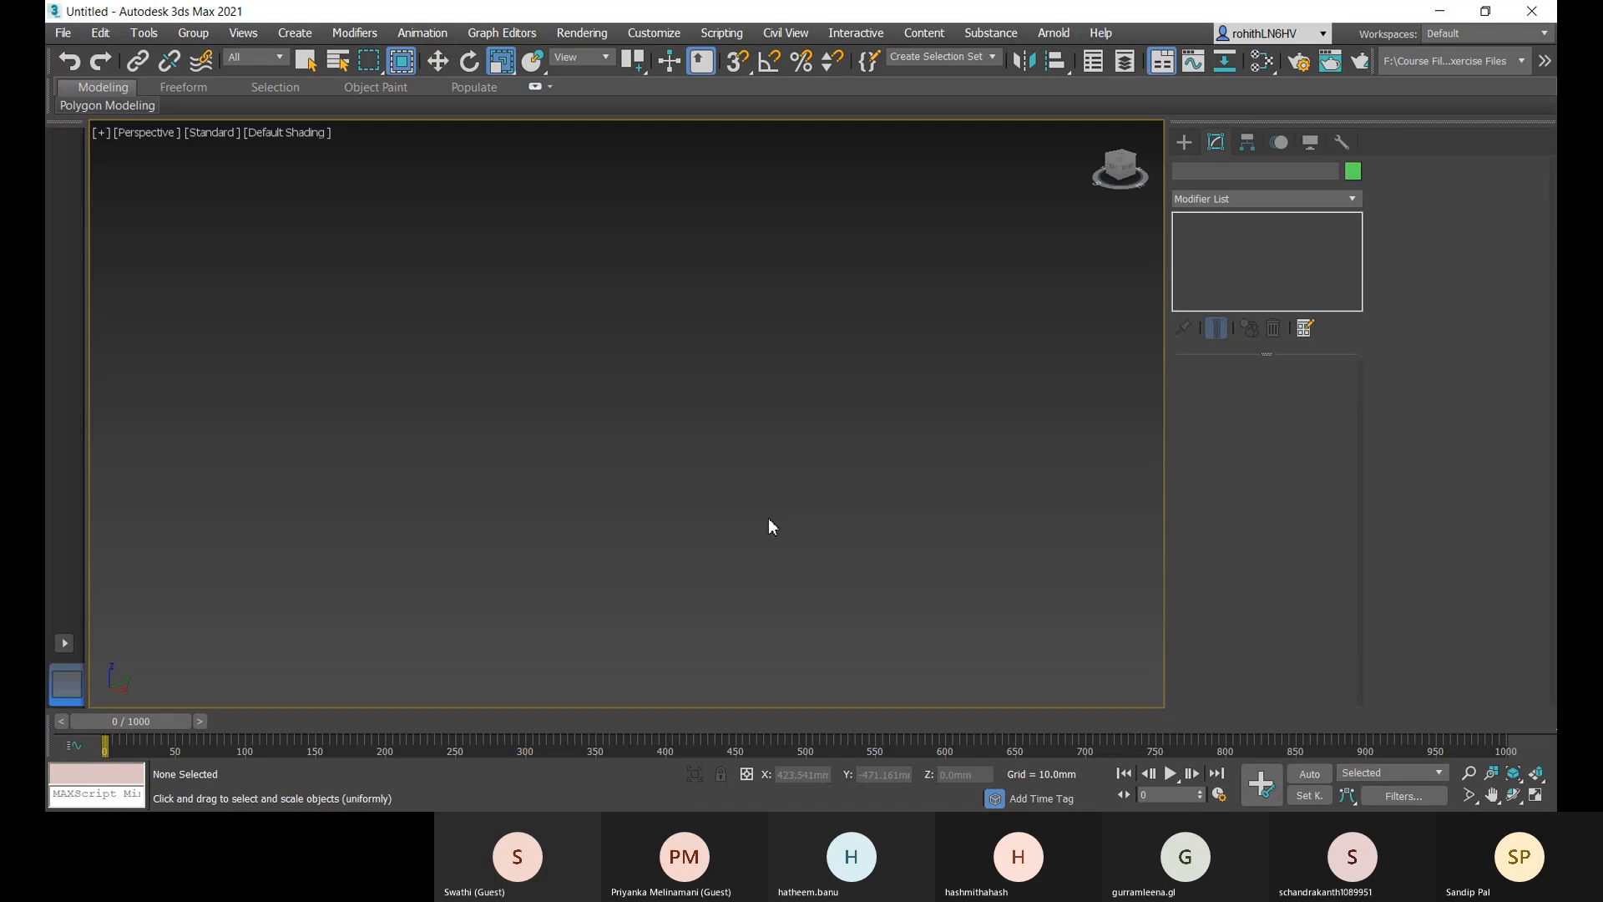
alt+middle_drag(769, 518, 970, 390)
click(1184, 142)
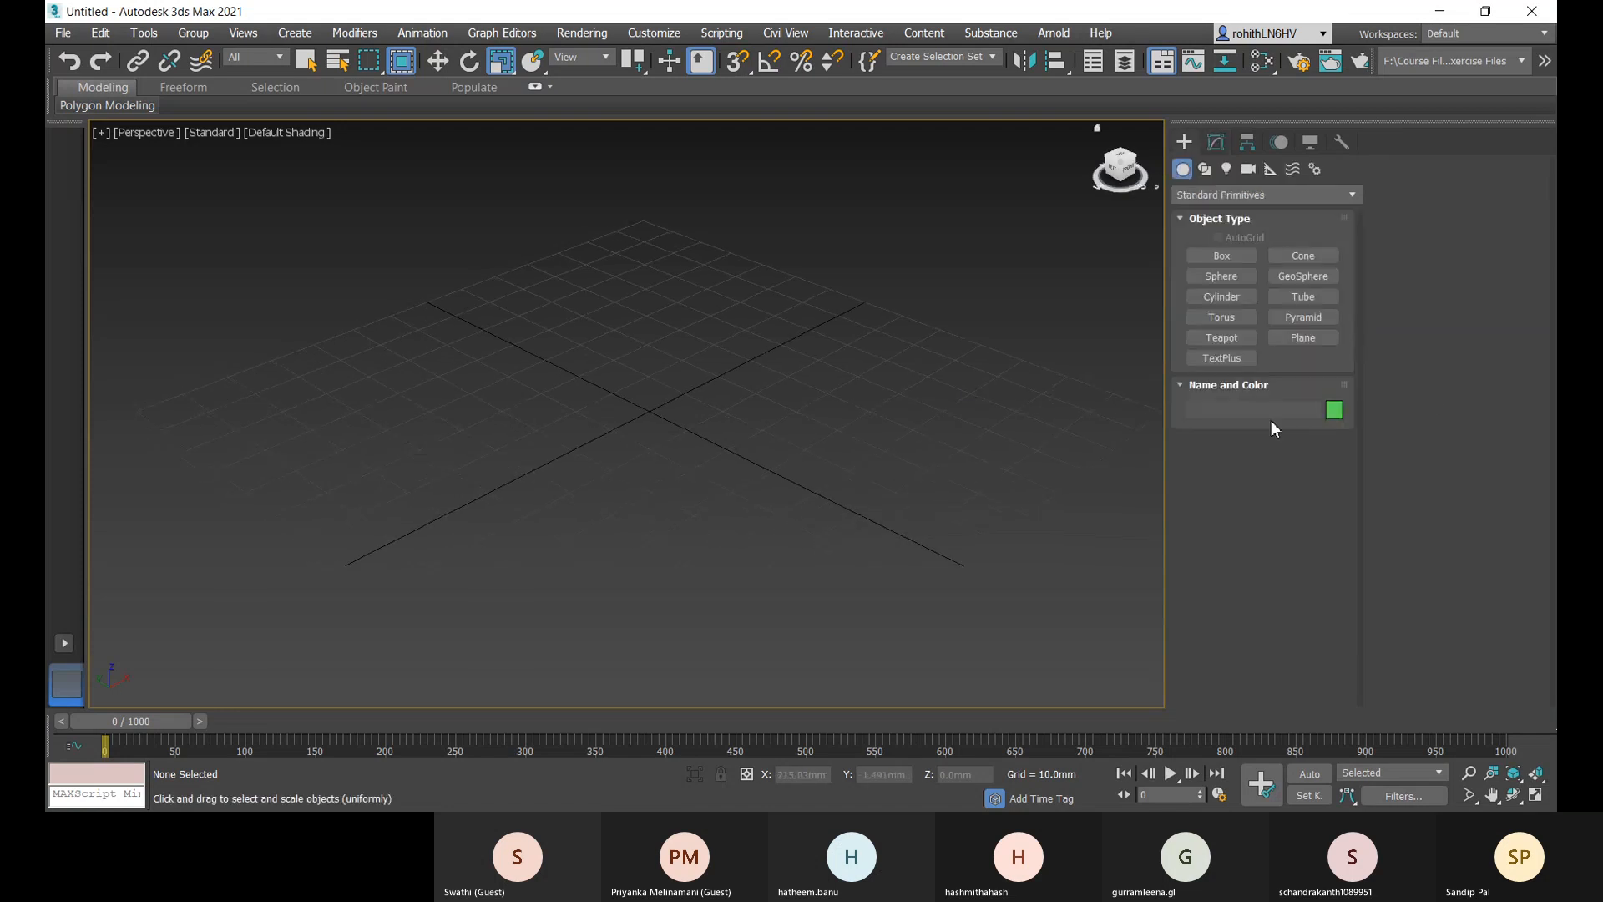
click(1228, 257)
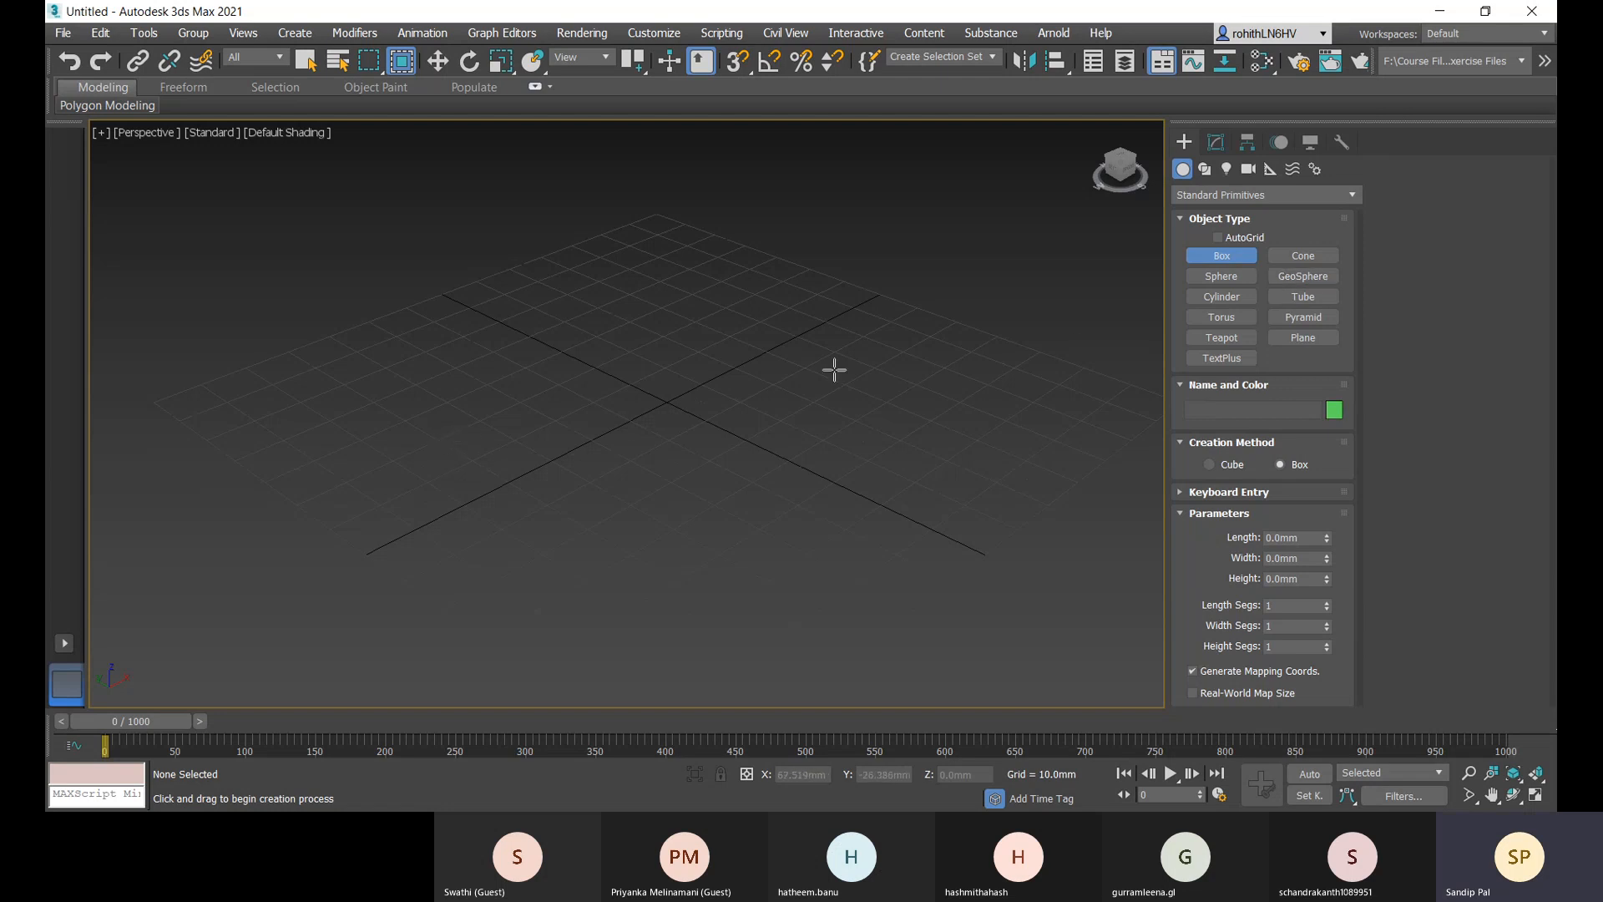
- Create a base box about 54 mm long, 116 mm wide and 19 mm high on the grid in the perspective view
drag(368, 432, 966, 329)
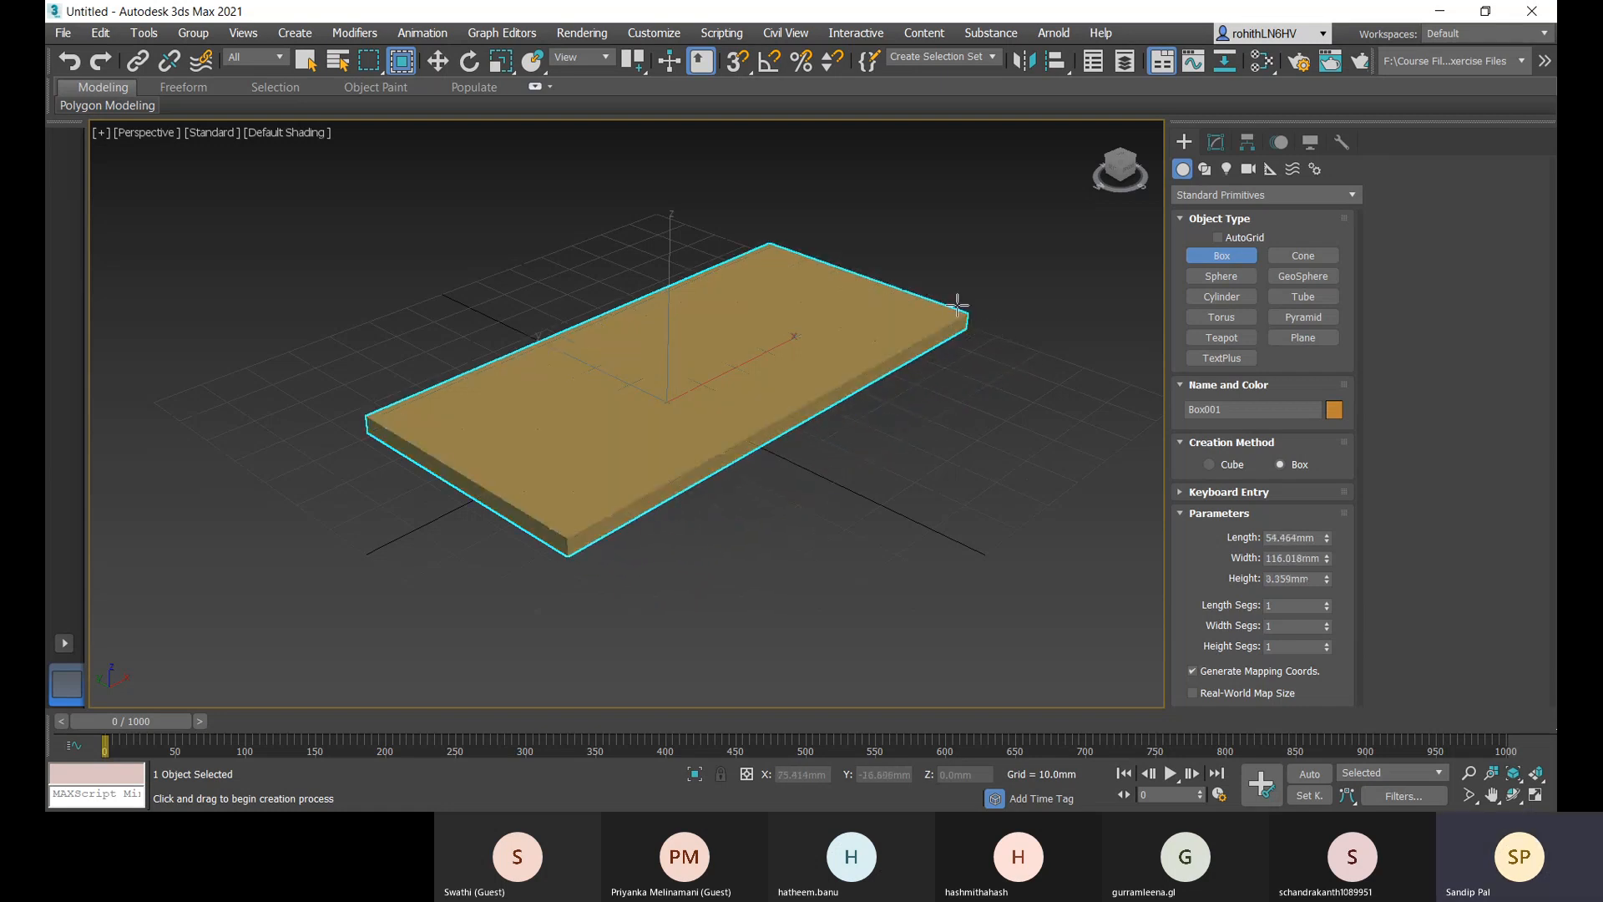
click(946, 227)
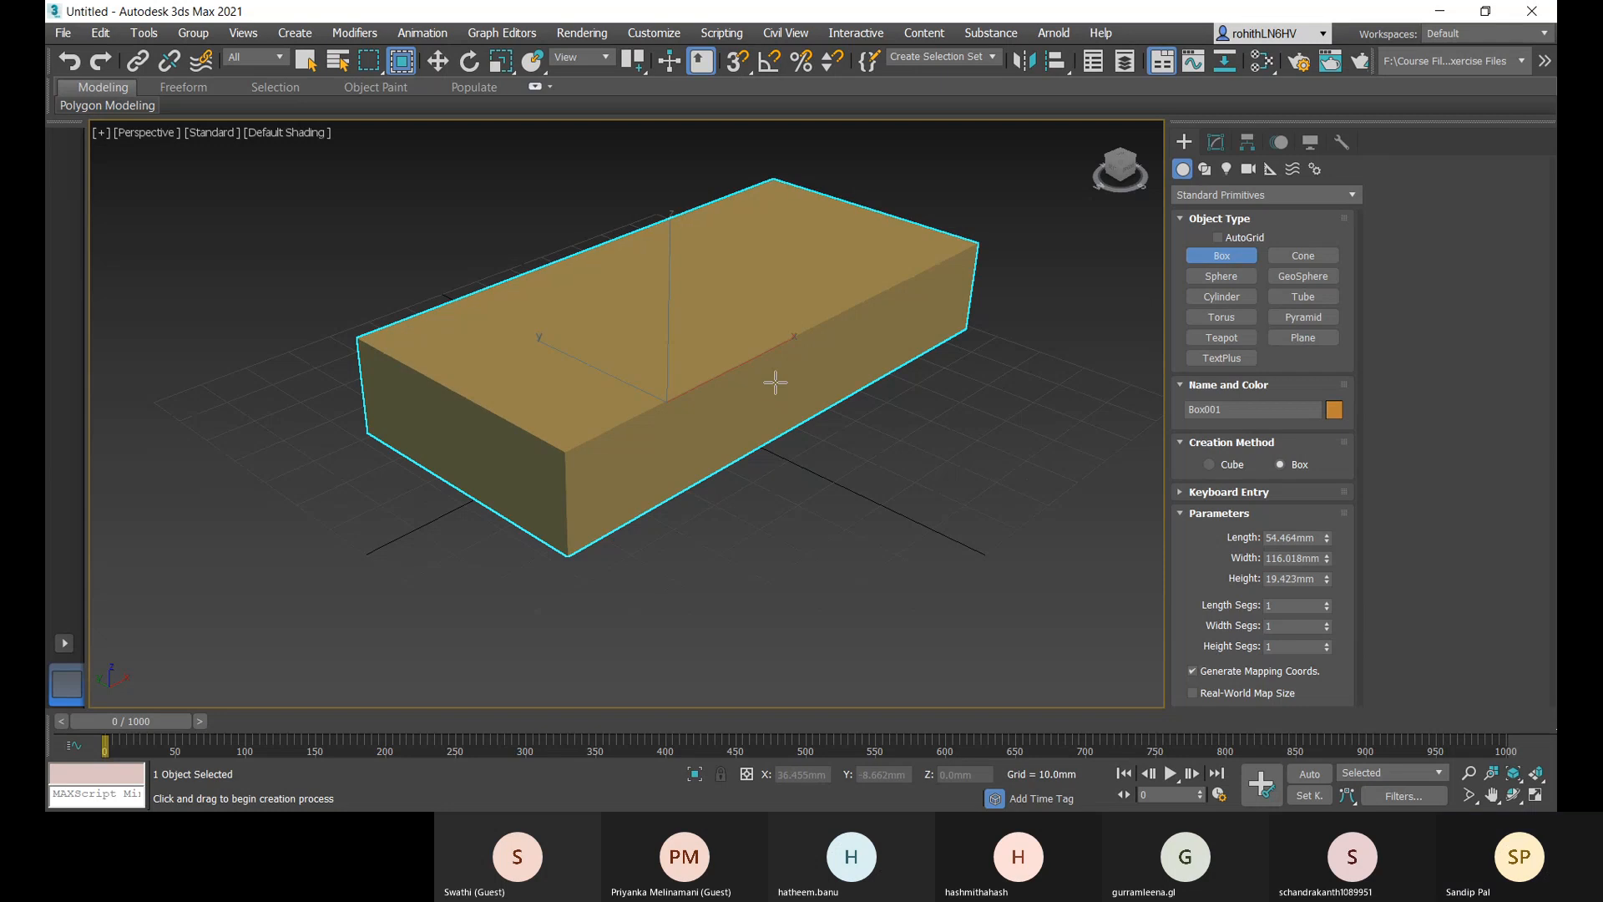
middle_drag(774, 438, 769, 458)
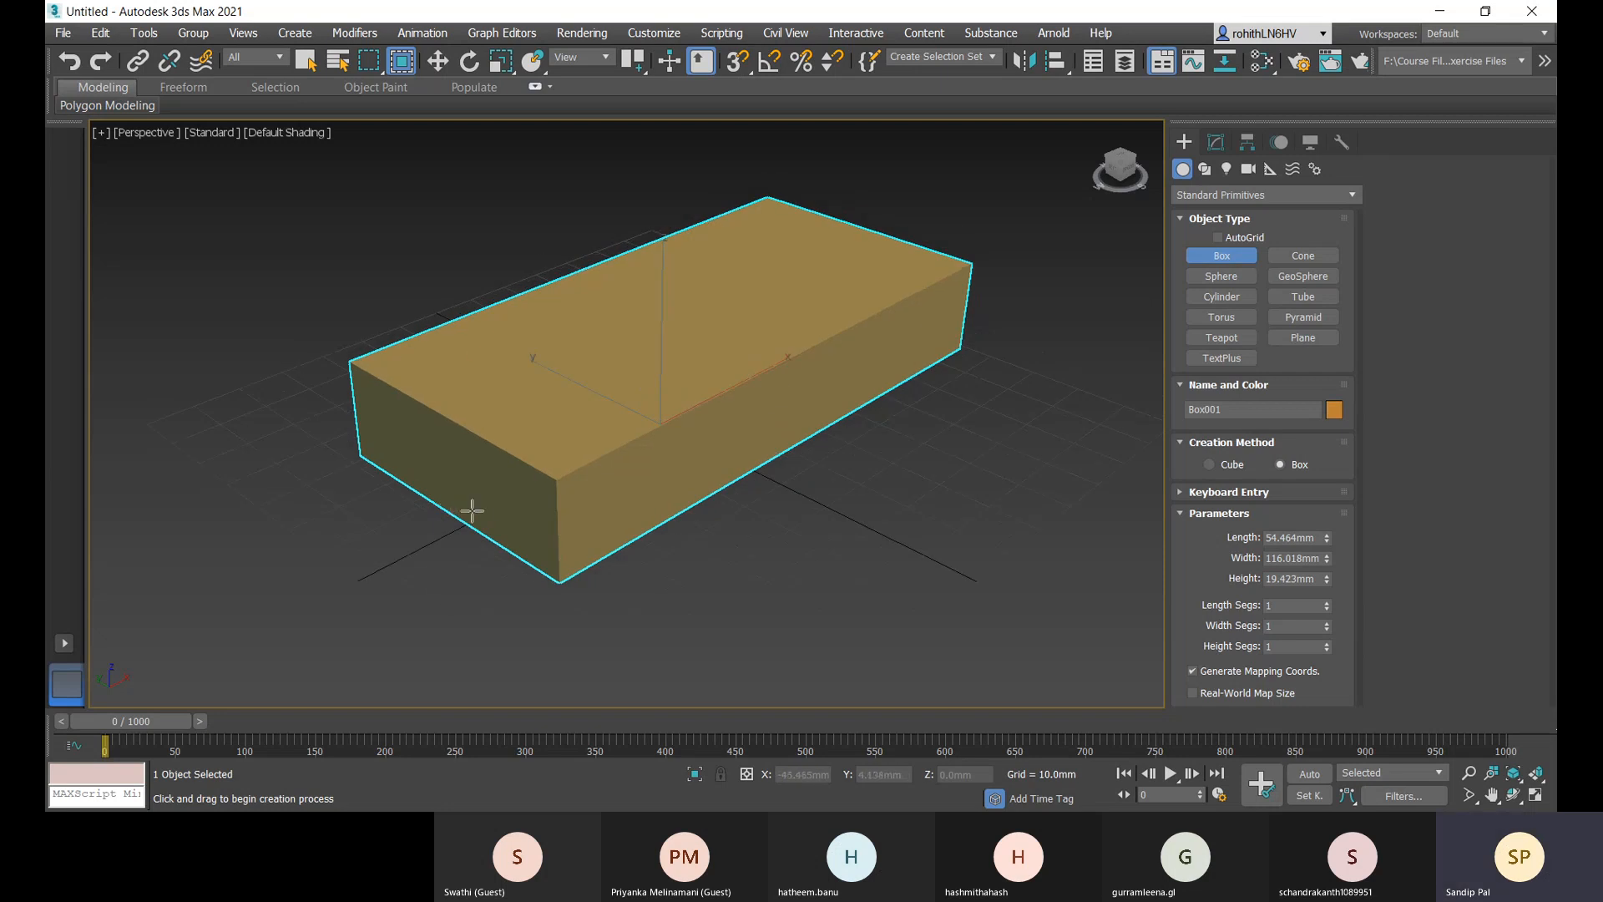
middle_drag(503, 489, 515, 479)
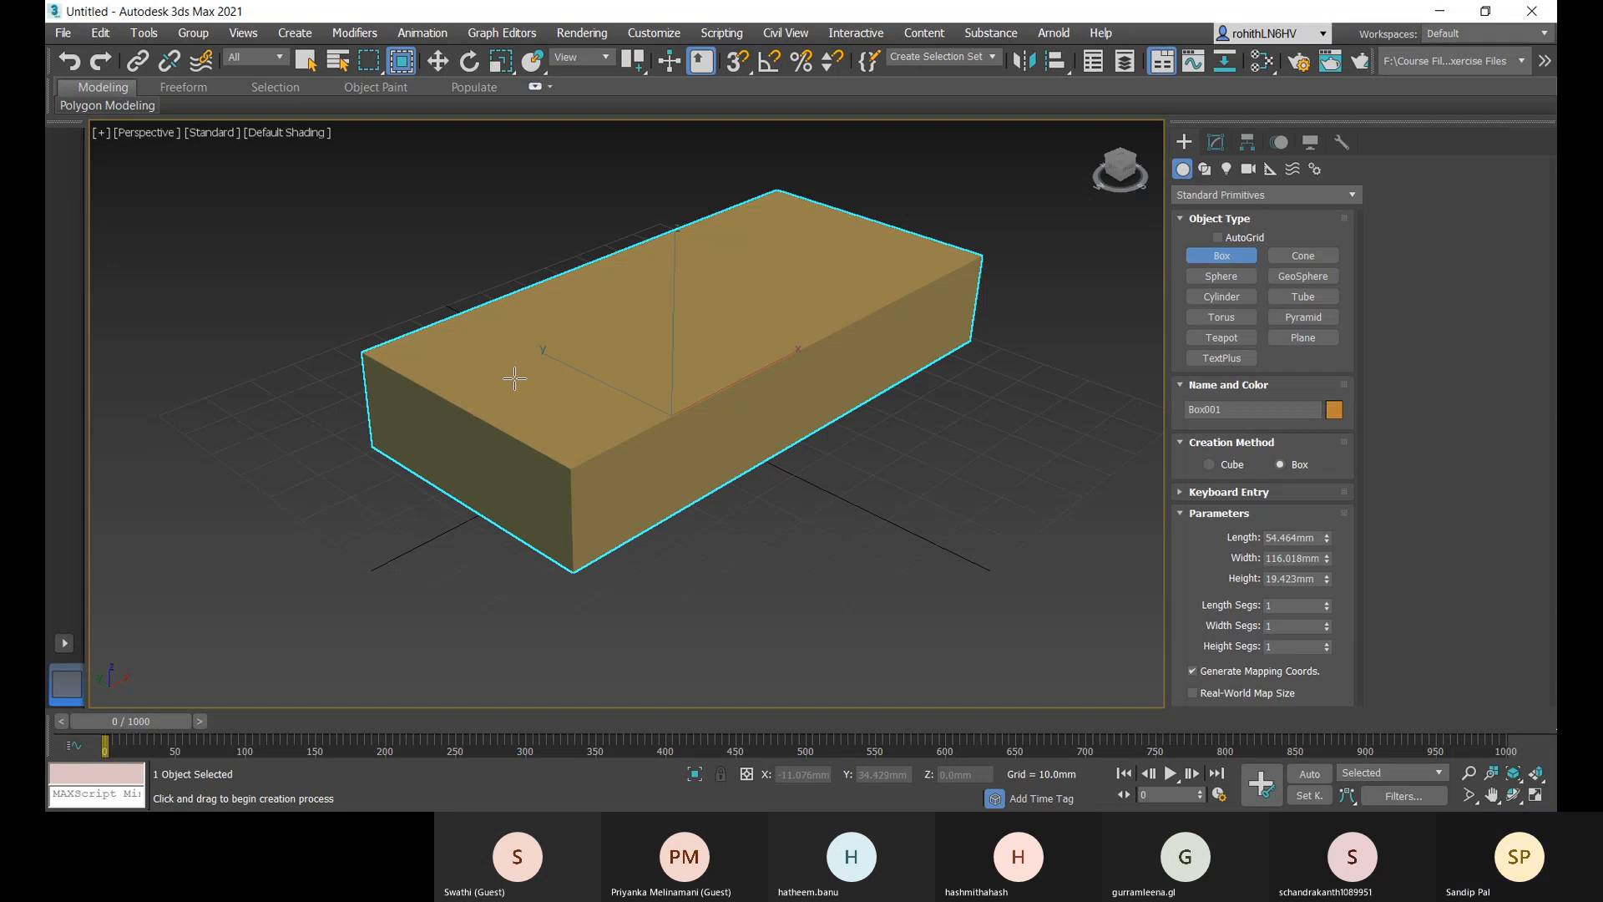
middle_drag(763, 465, 752, 513)
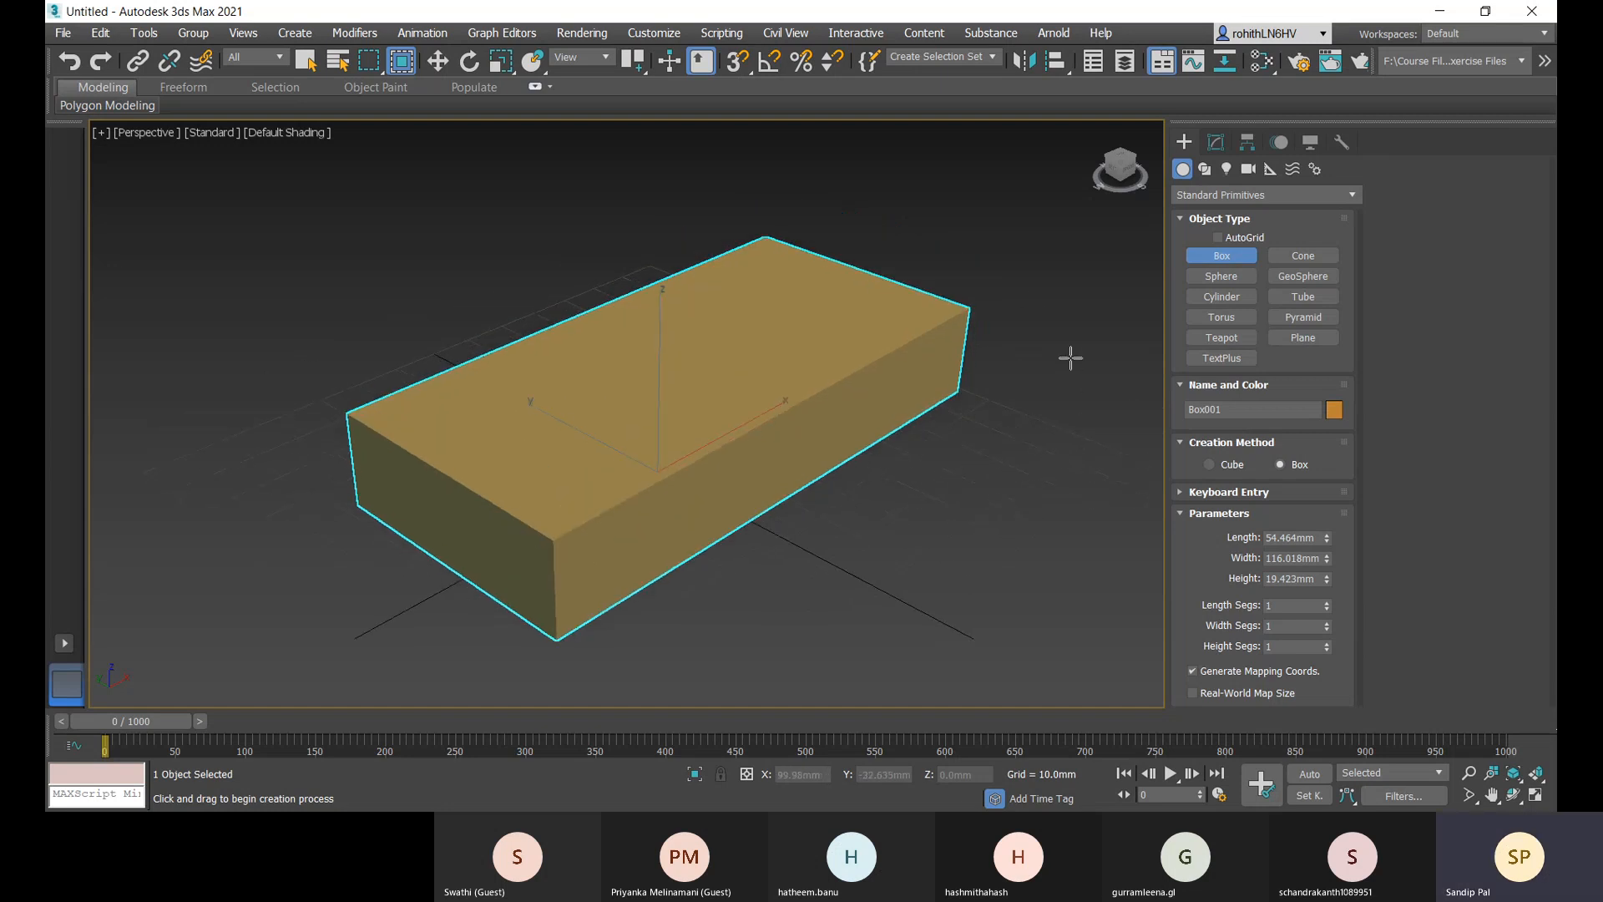
key(r)
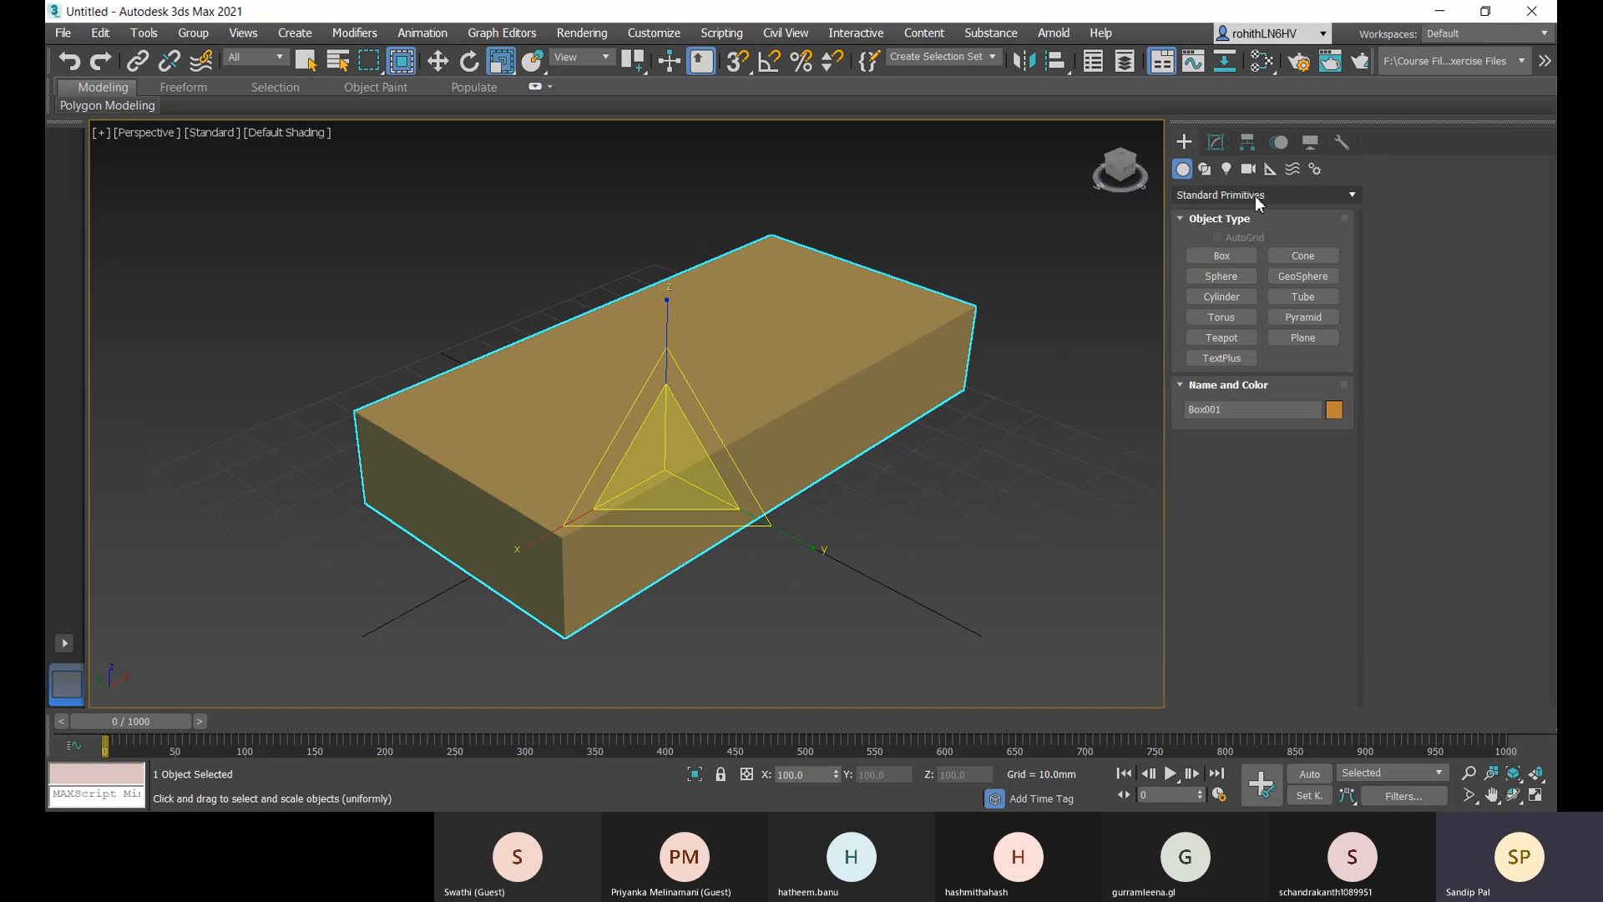
- Try drawing a second box without AutoGrid over one short end of the base box, and undo it
click(1222, 255)
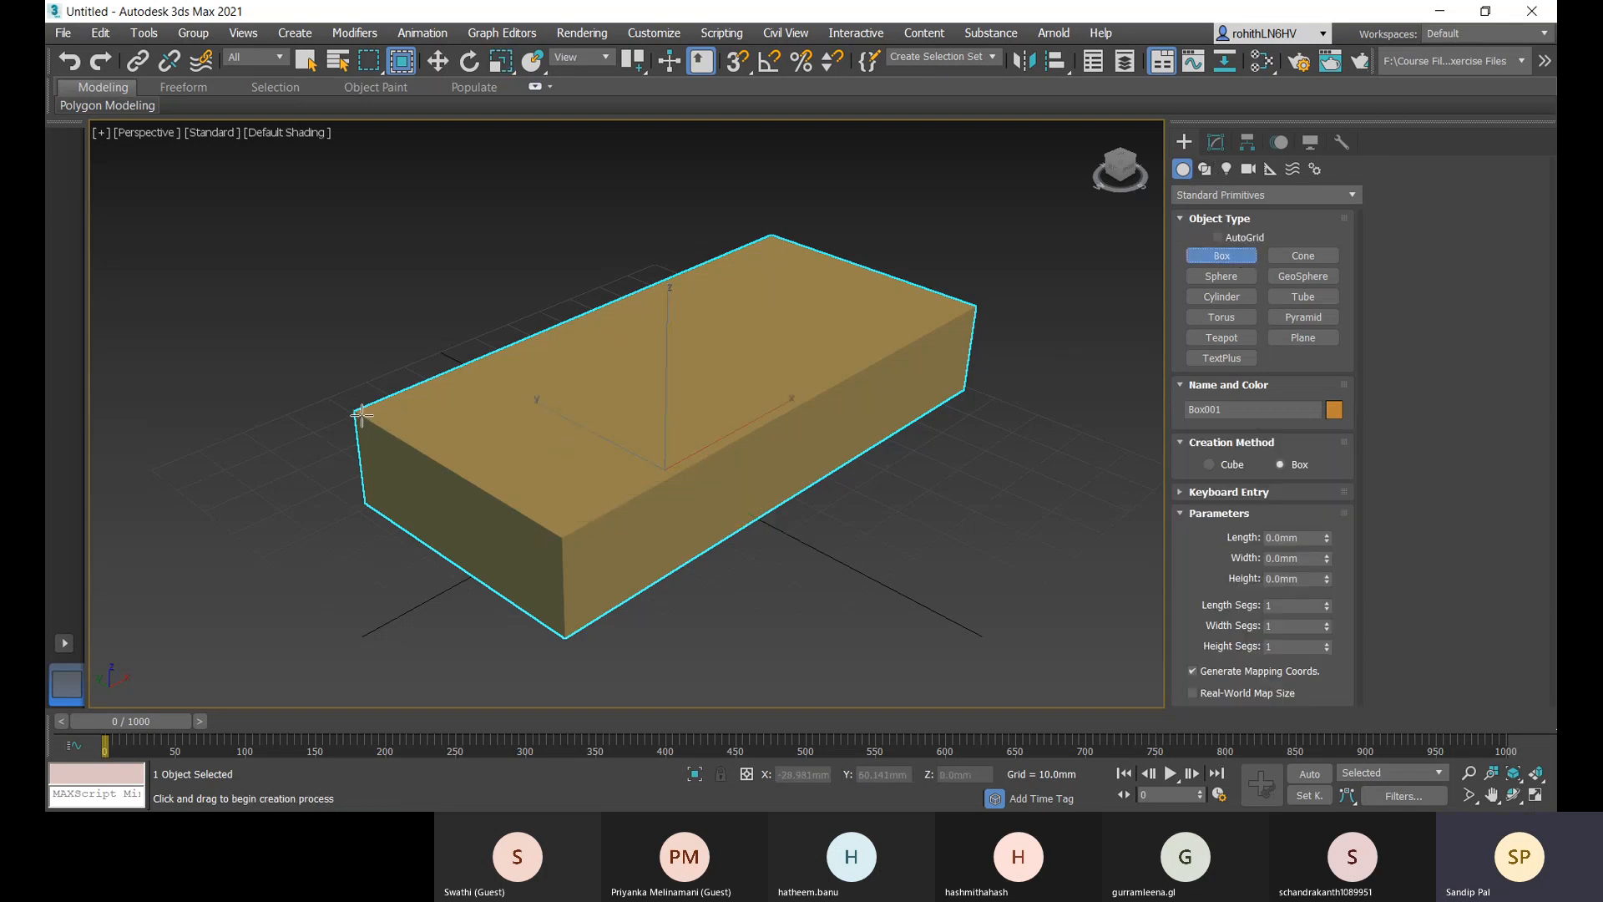
drag(362, 415, 622, 504)
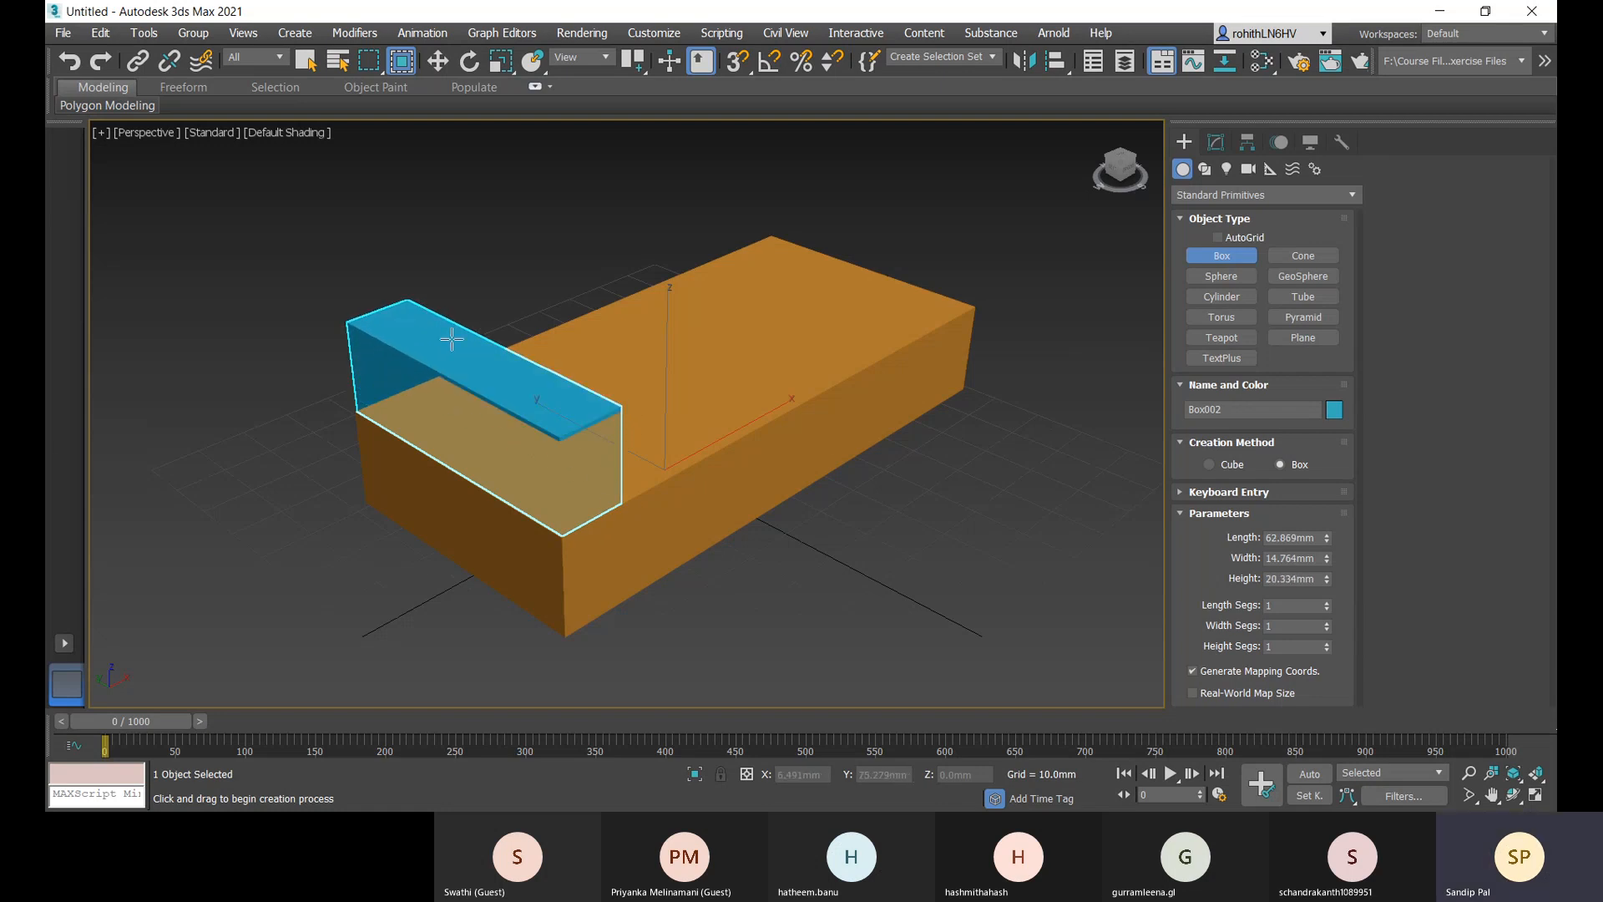
middle_drag(469, 351, 386, 415)
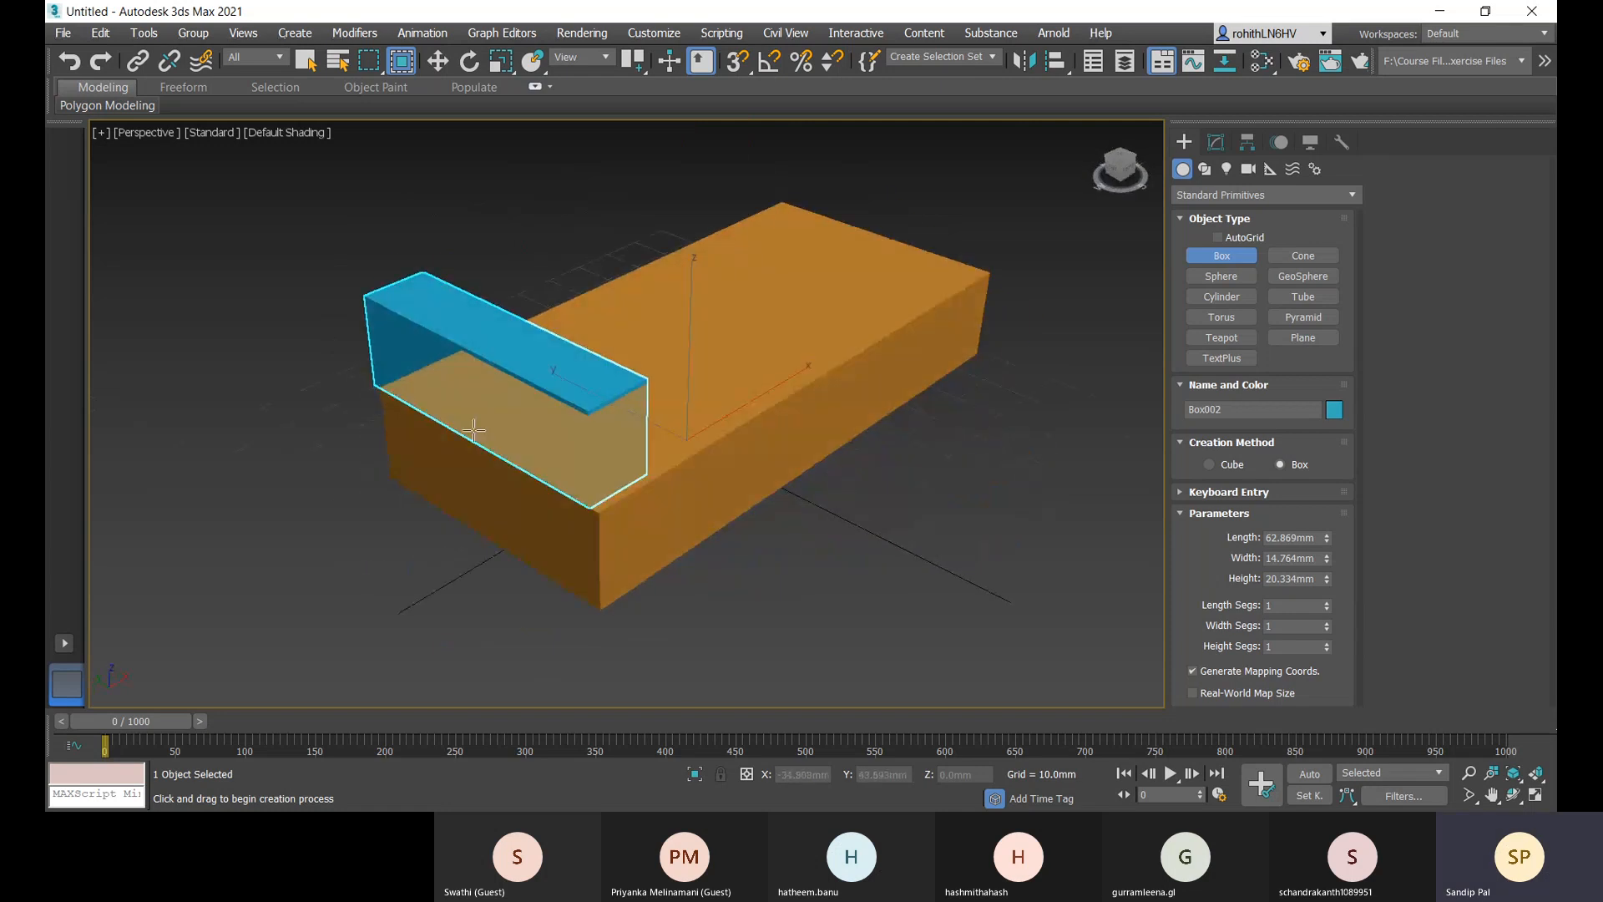
key(ctrl+z)
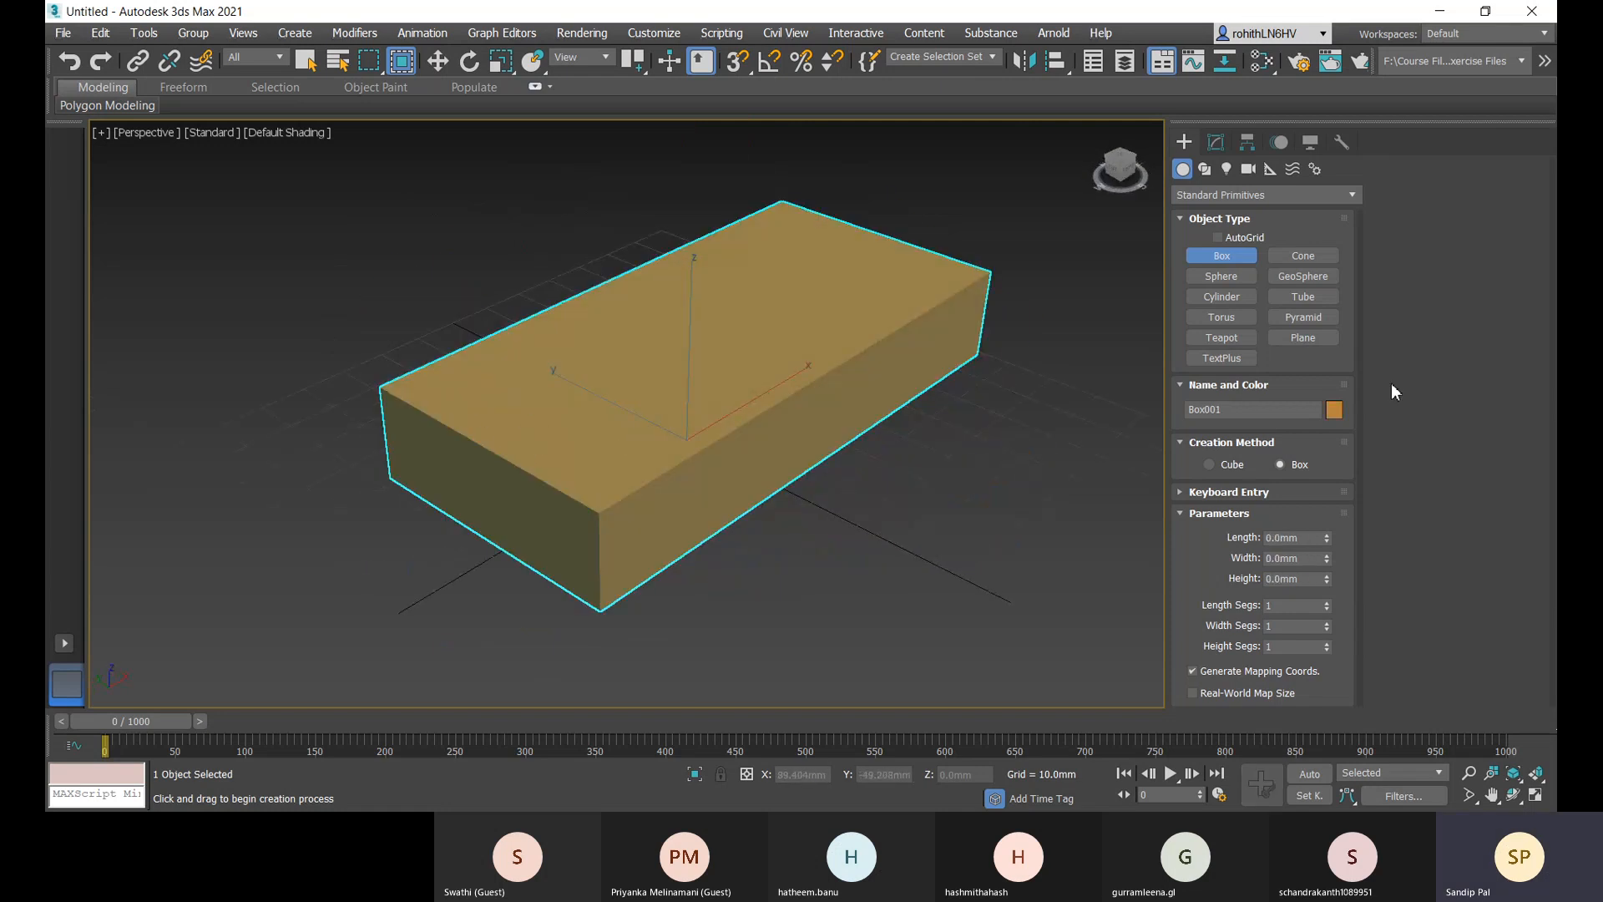
- Enable AutoGrid and 3D snapping for the box creation
click(1217, 237)
key(s)
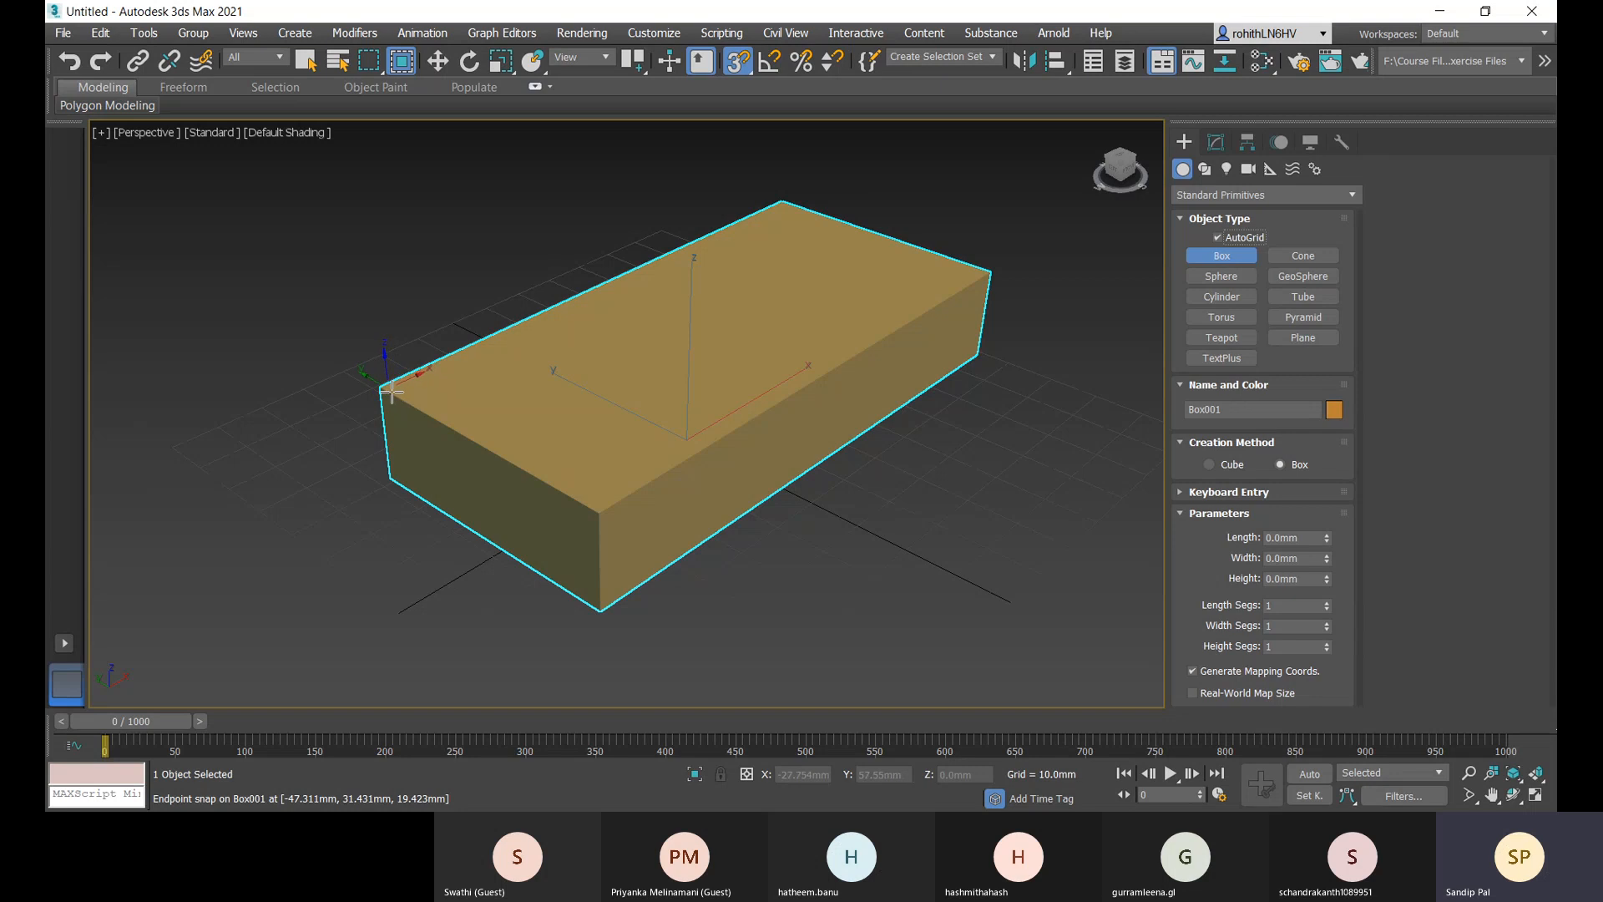
- Draw a box about 54 × 18 × 11 mm on the base box's top face, starting from a corner of one short edge
drag(383, 390, 673, 561)
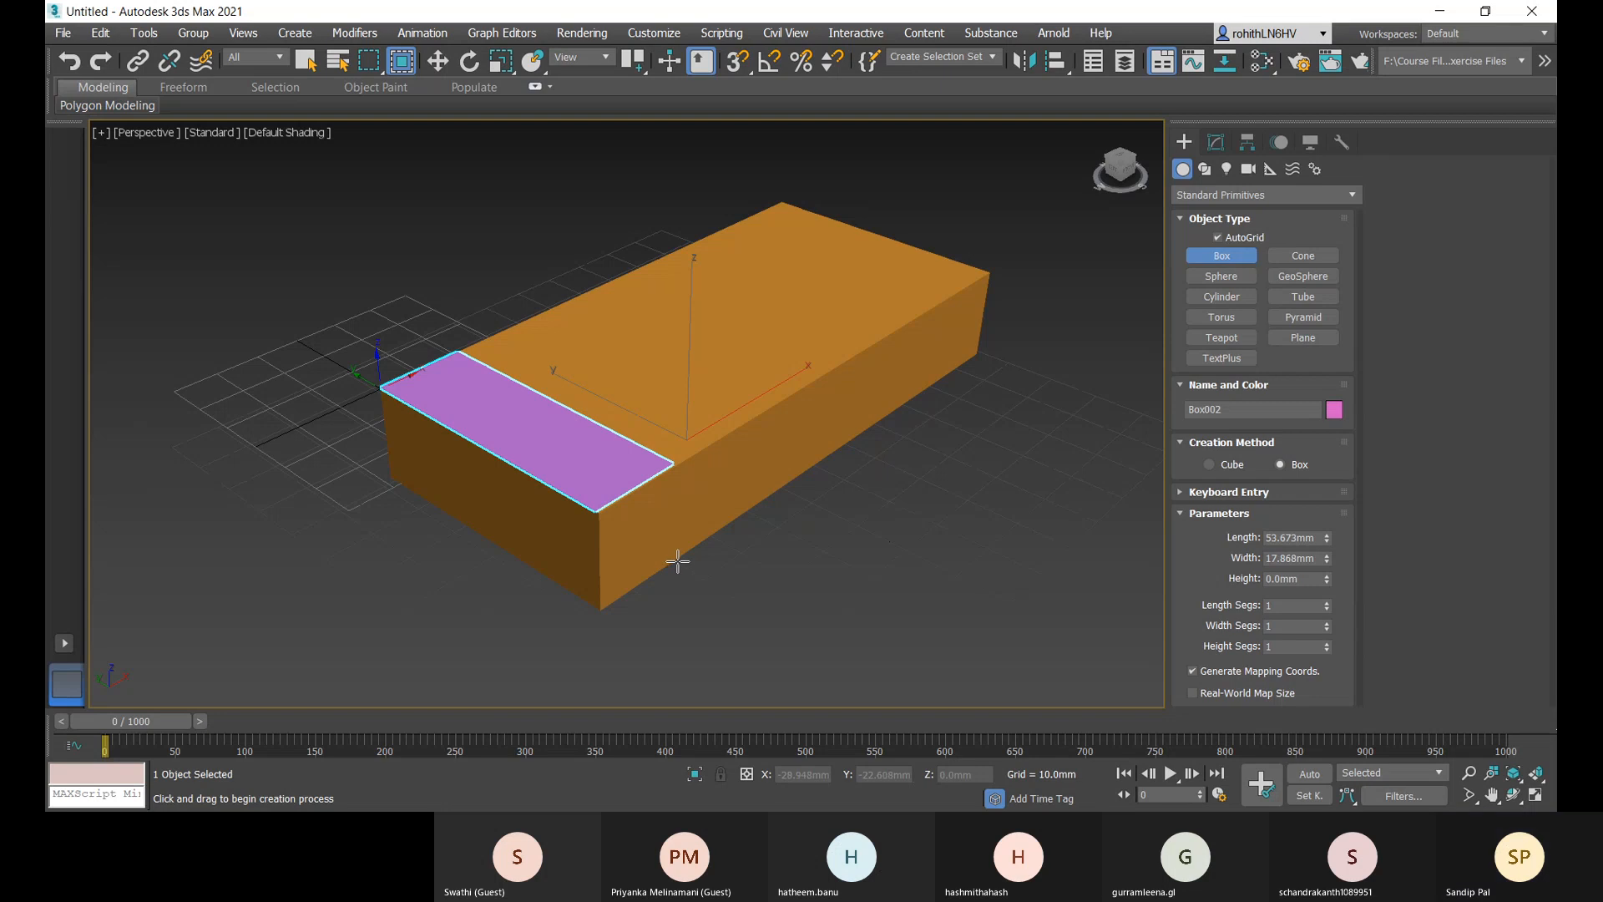
click(669, 498)
alt+middle_drag(869, 565, 500, 447)
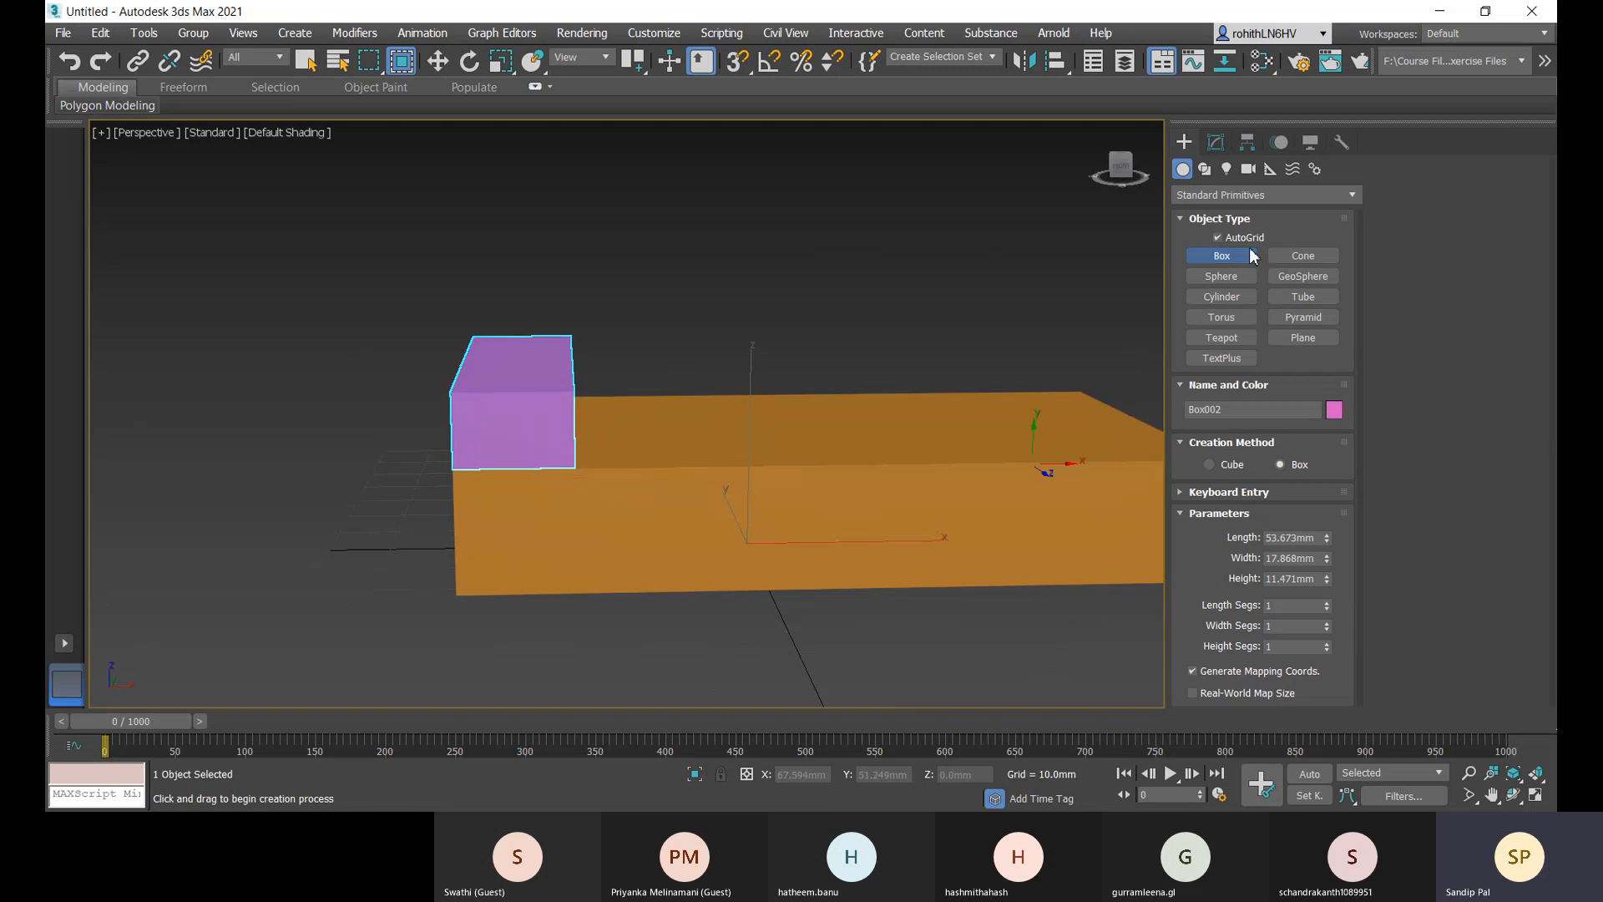
mouse_move(643, 510)
middle_down()
mouse_move(466, 495)
mouse_move(612, 549)
mouse_move(630, 529)
middle_up()
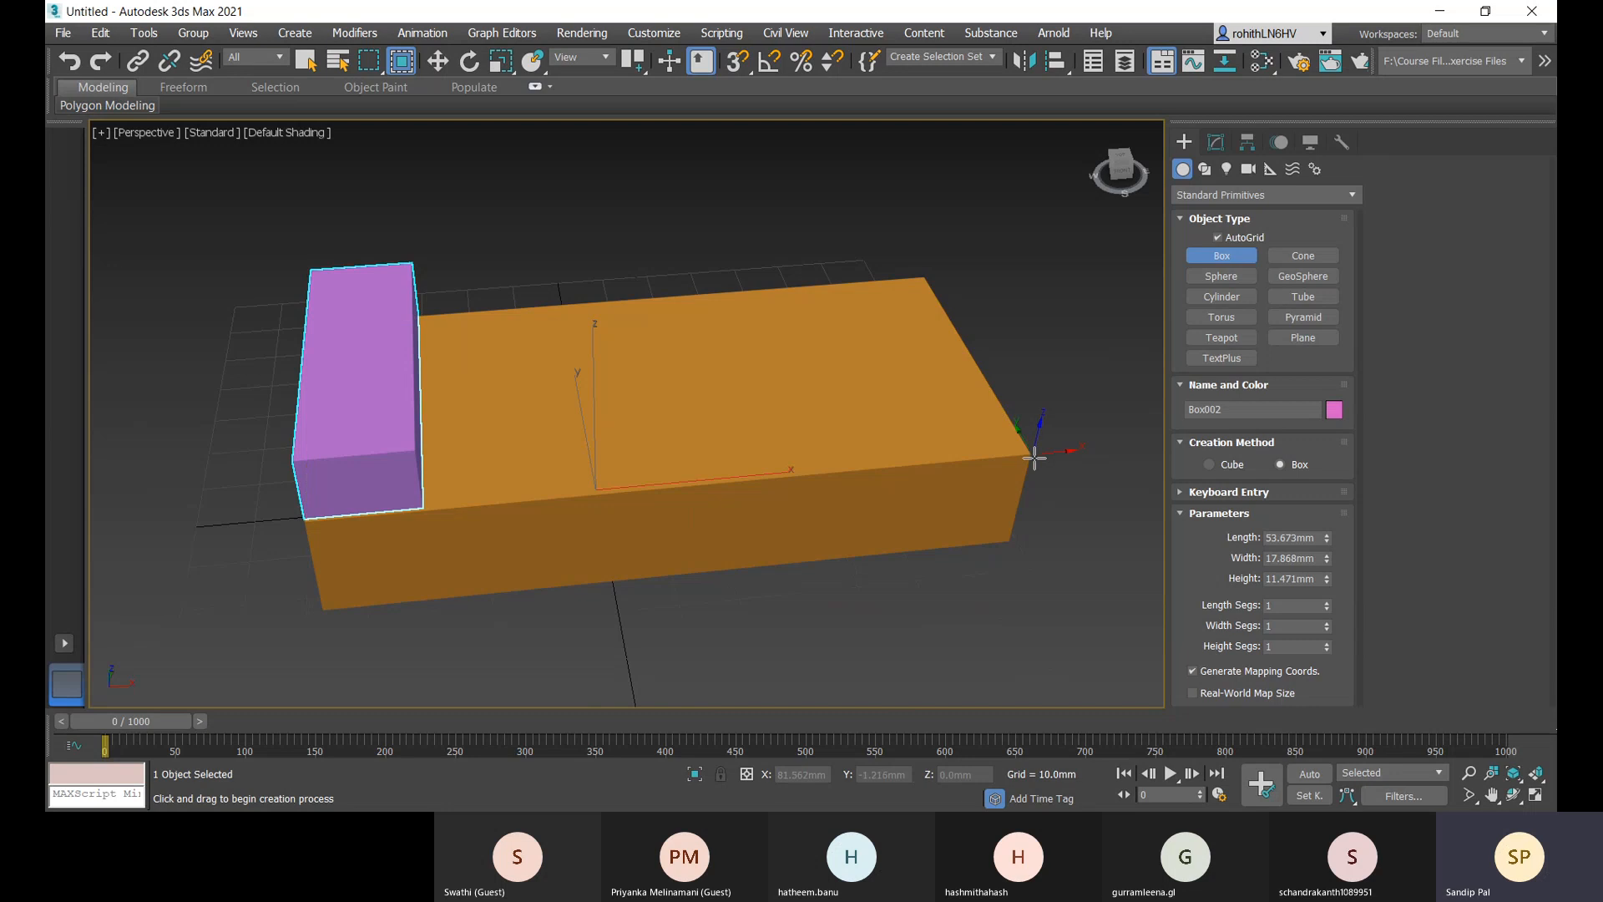
key(s)
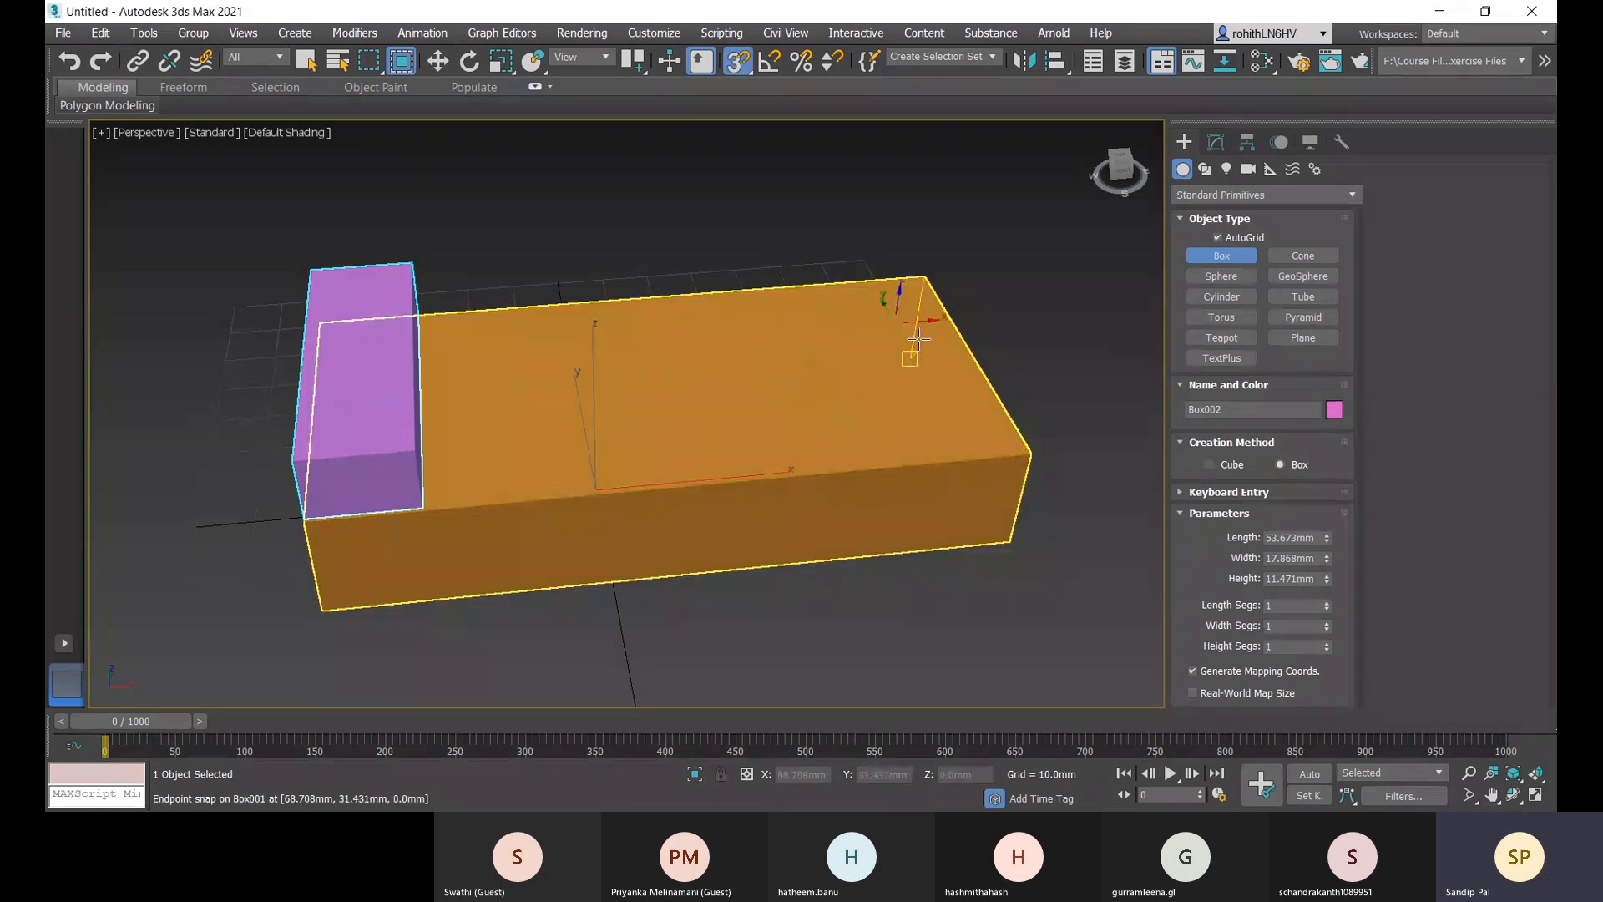
scroll(837, 442, up, 4)
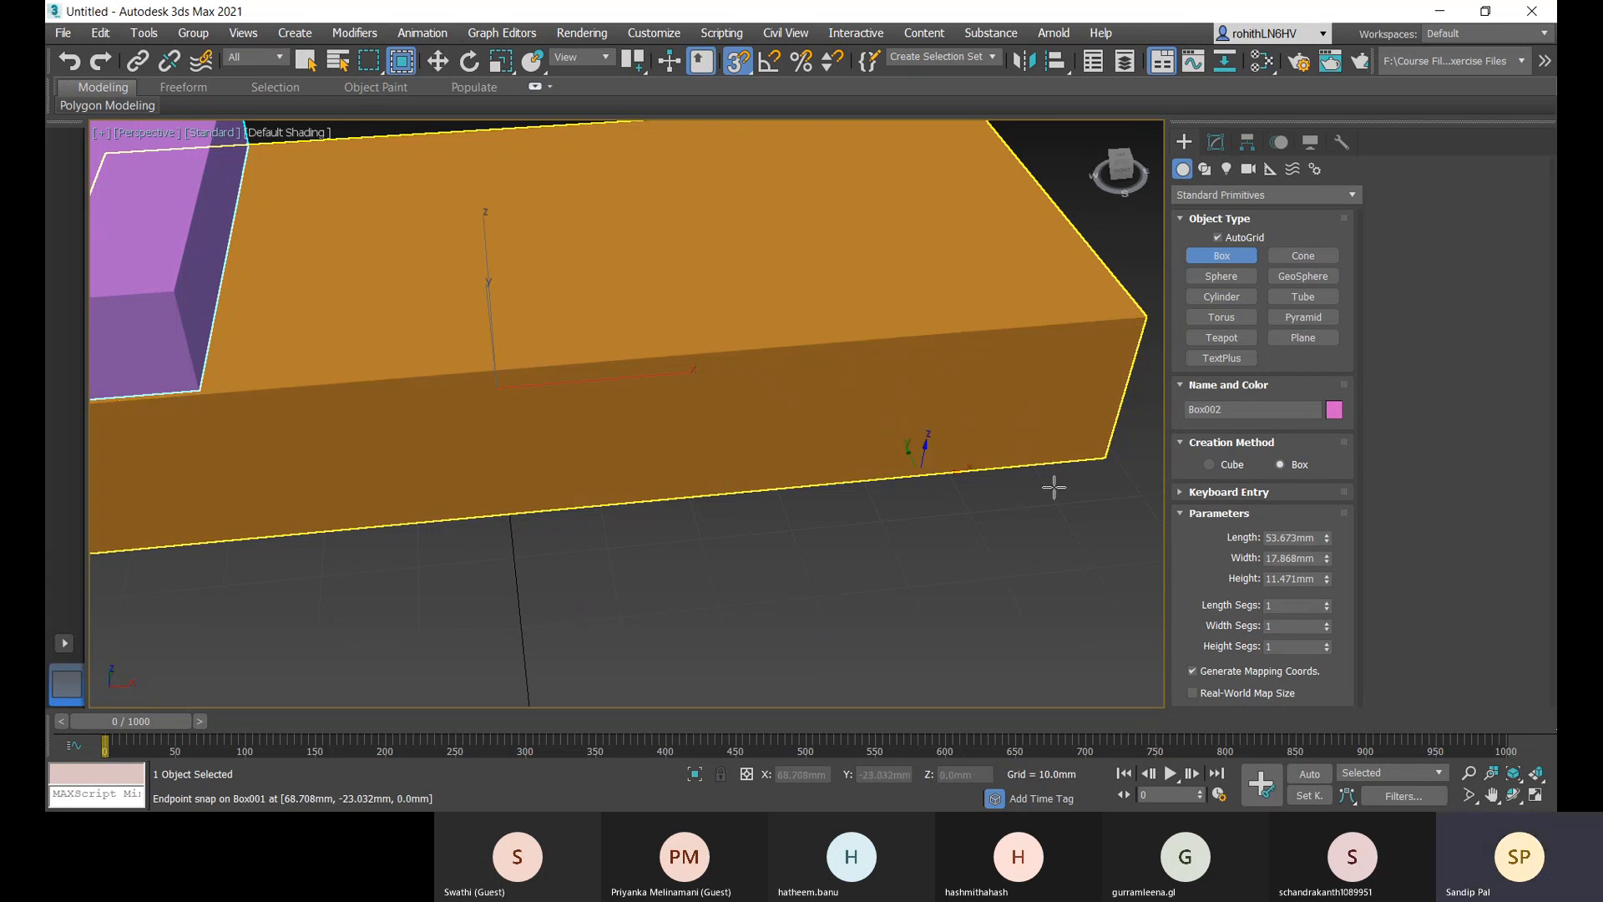
middle_drag(922, 437, 755, 440)
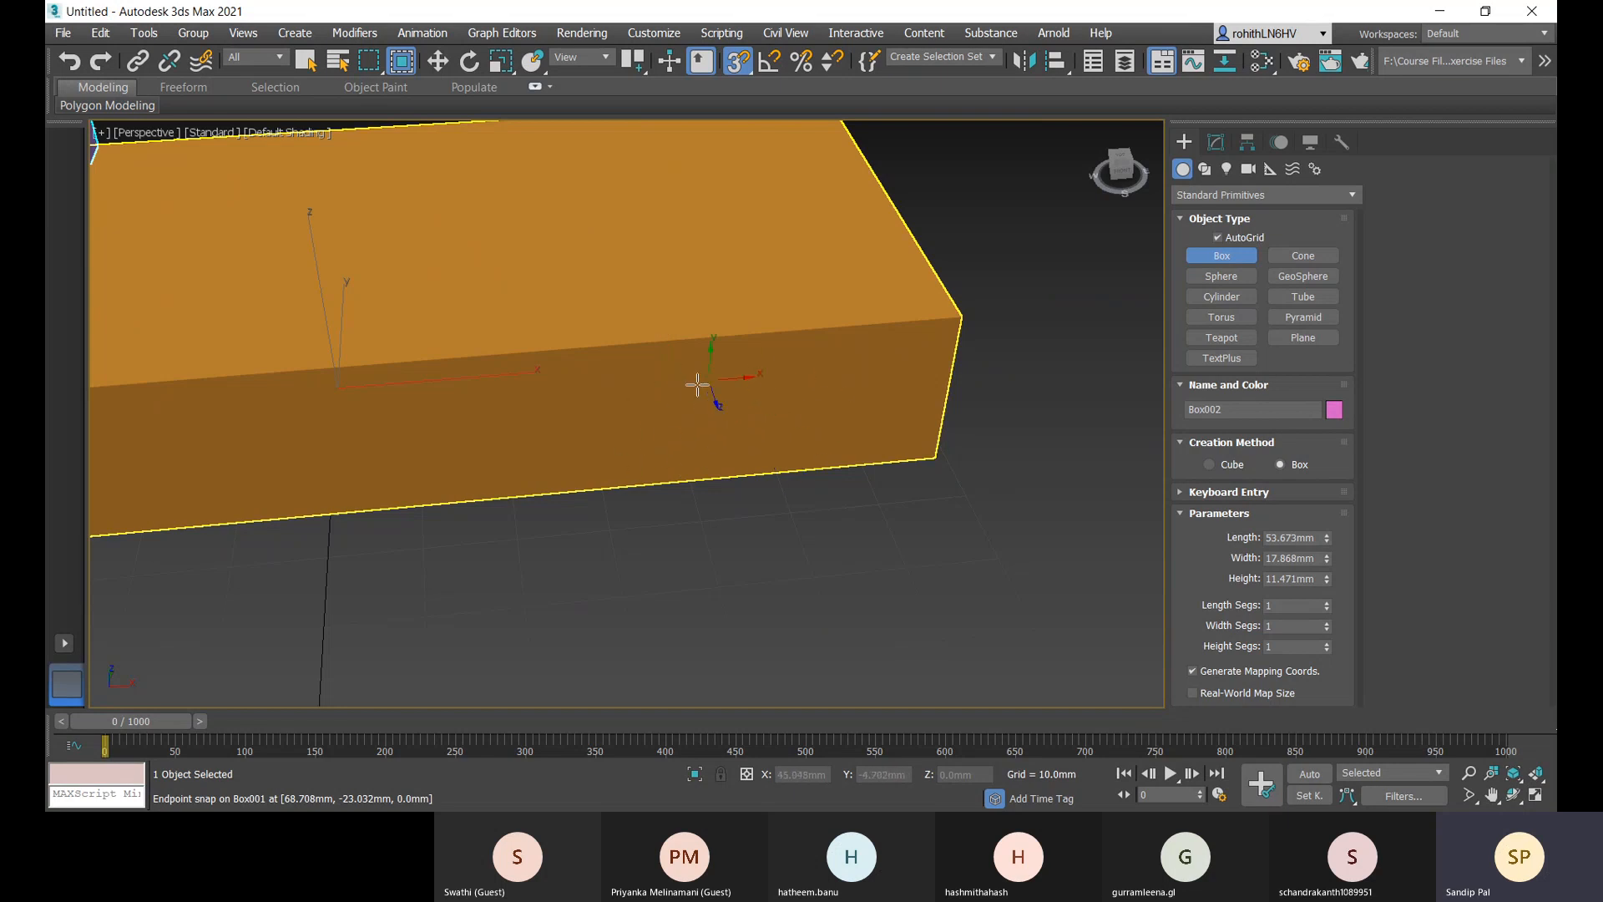
middle_drag(741, 447, 831, 562)
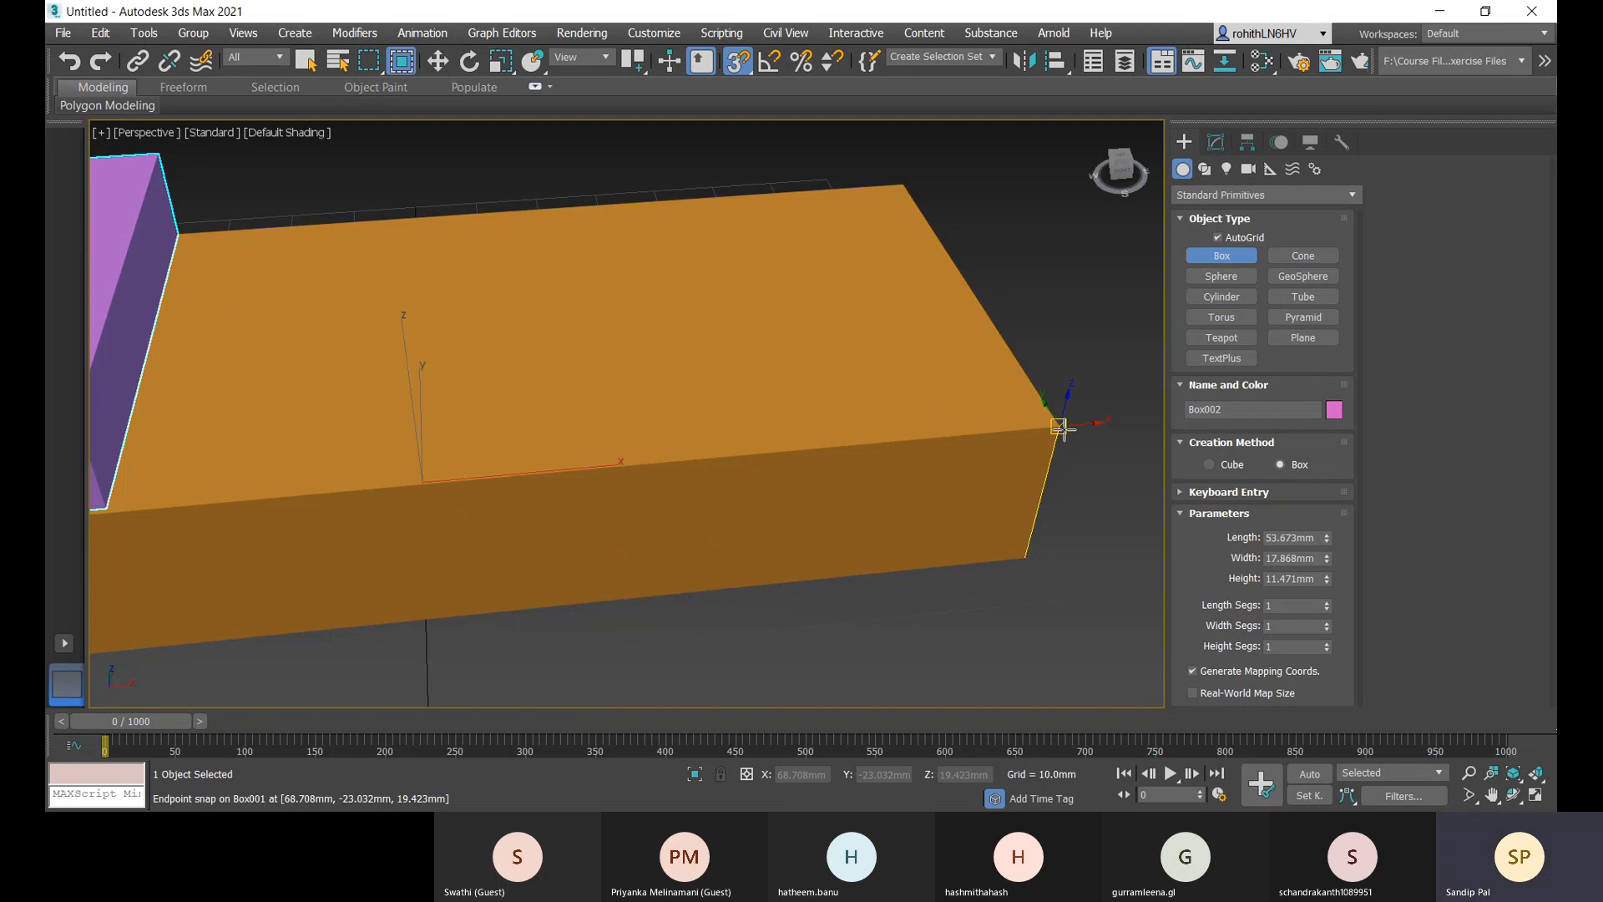
drag(1058, 426, 733, 200)
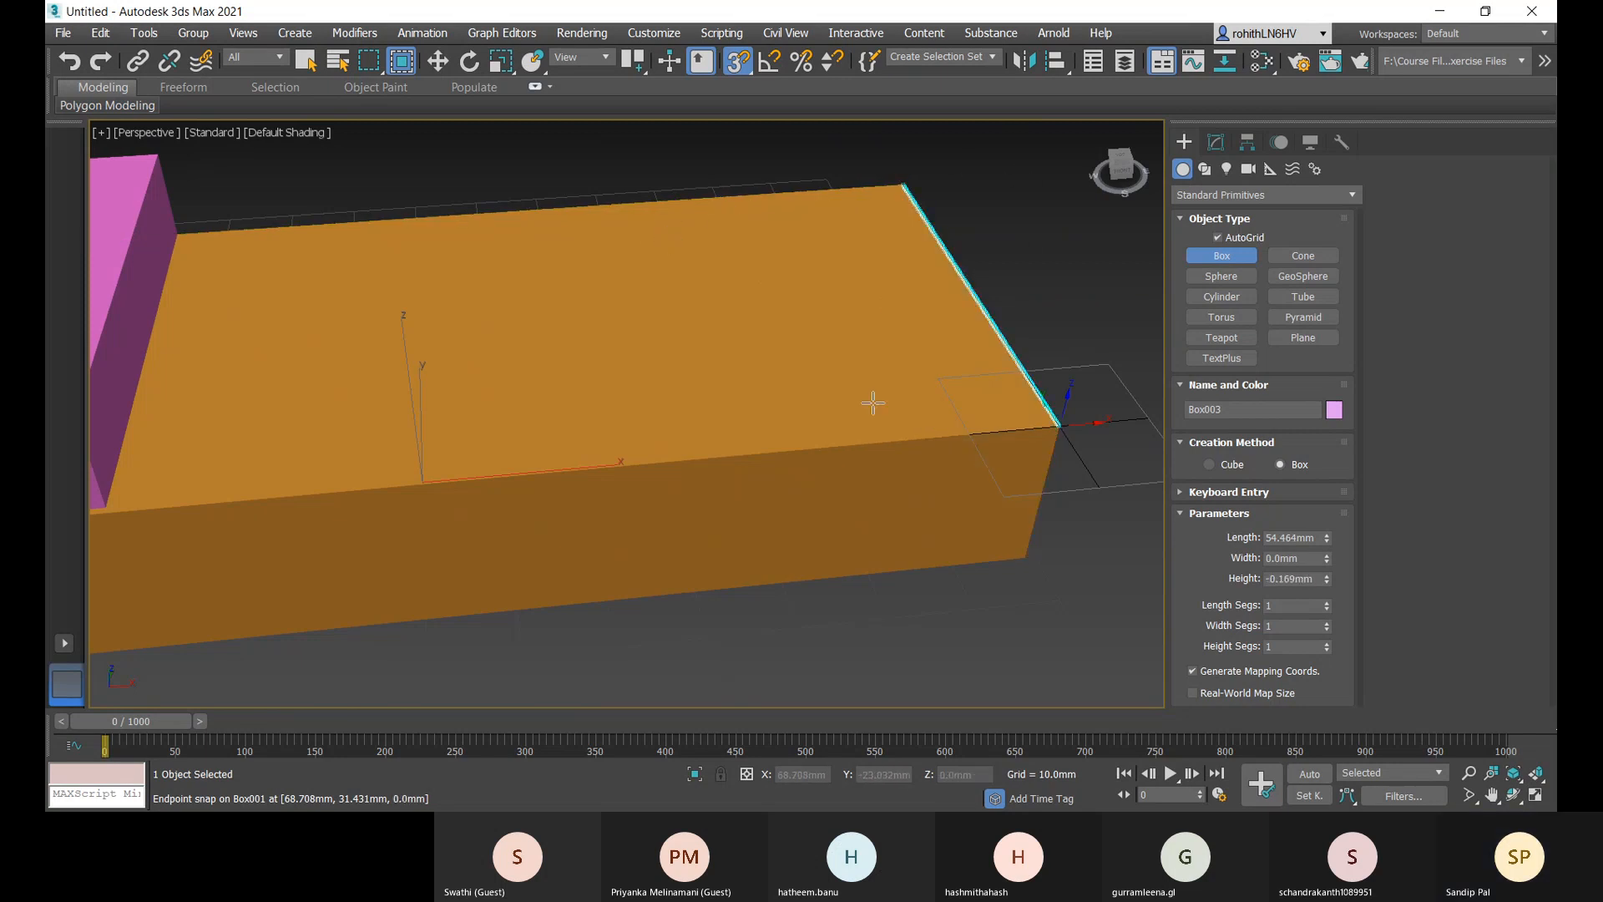
middle_drag(870, 378, 802, 353)
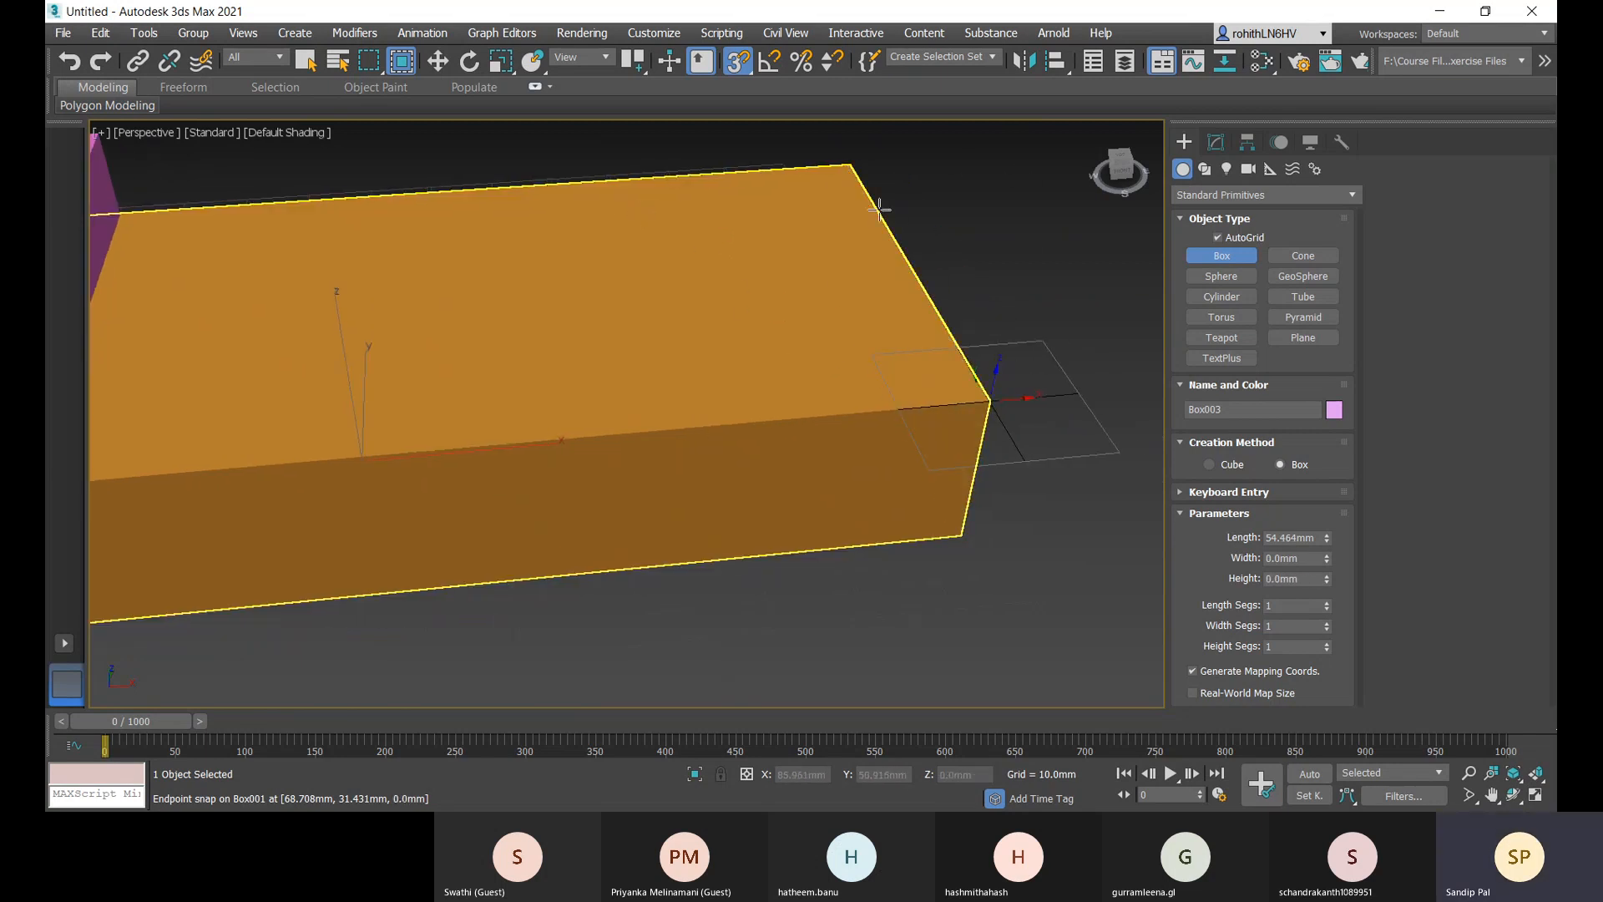
right_click(784, 247)
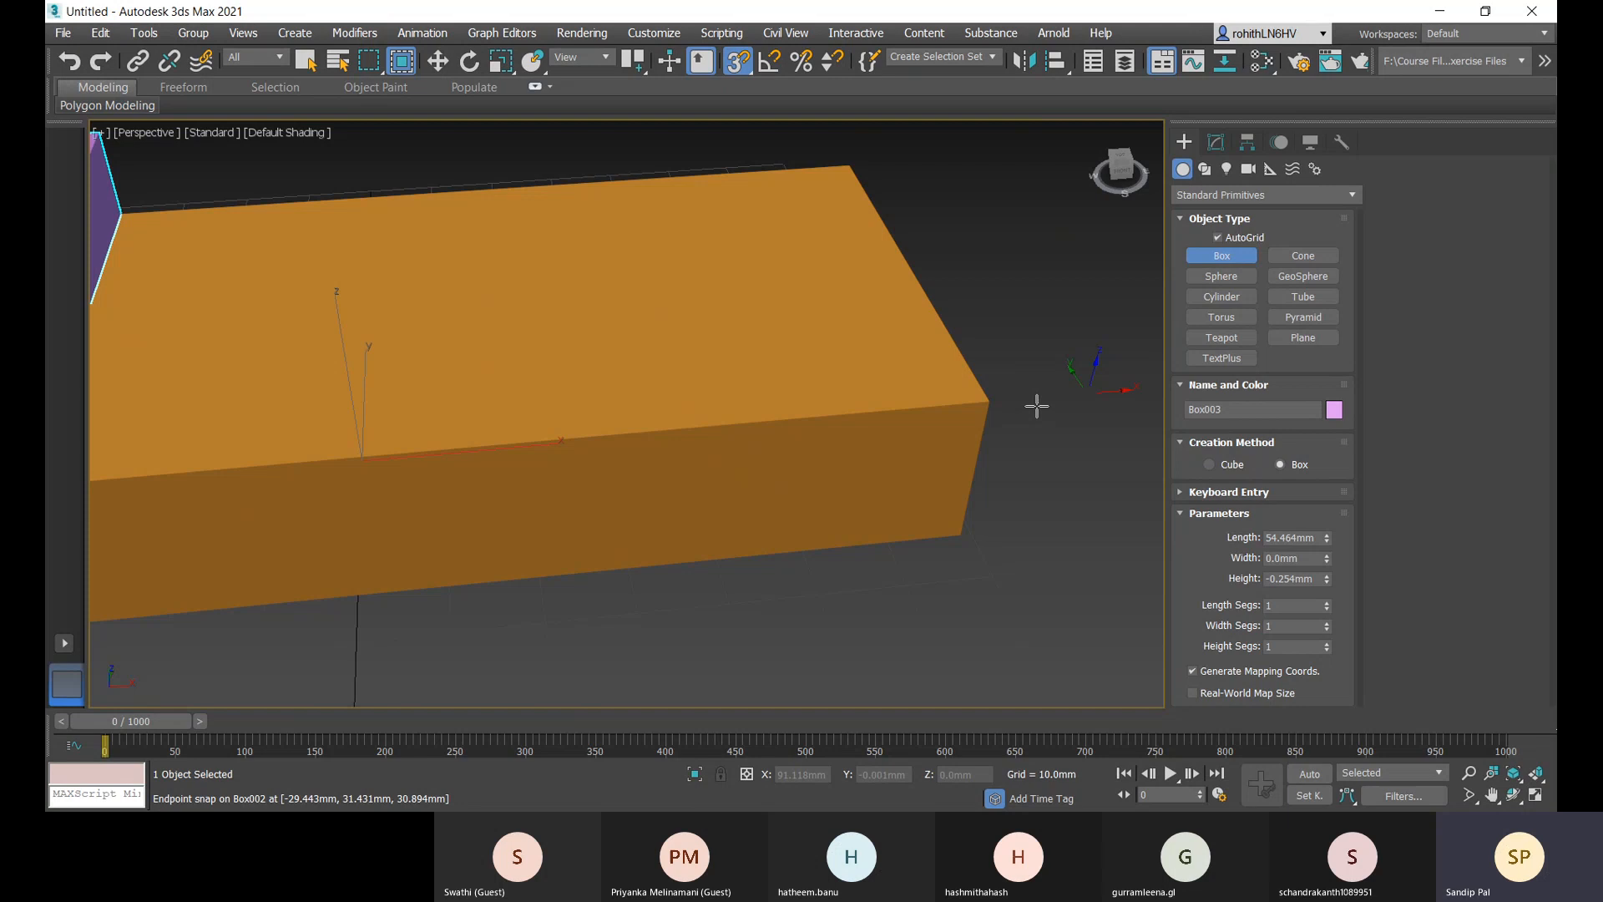
mouse_move(989, 405)
mouse_down()
mouse_move(902, 388)
mouse_move(885, 355)
mouse_move(979, 401)
mouse_up()
right_click(980, 400)
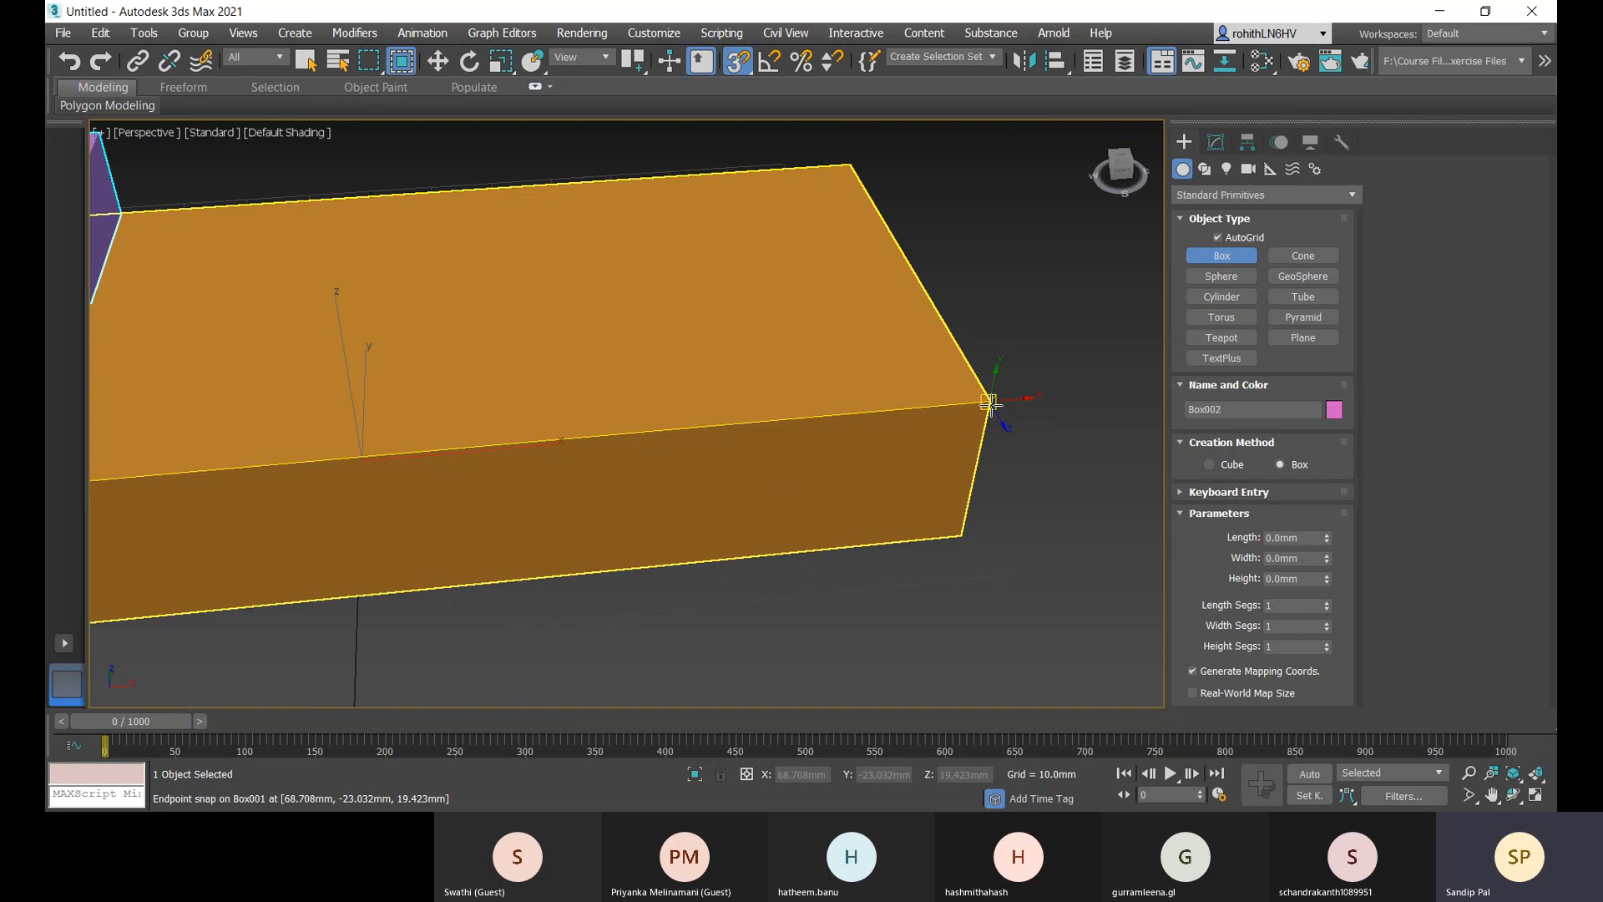
- Draw a flat box about 54 × 23 mm from the snapped front corner at the opposite end of the base box's top face
scroll(985, 400, up, 2)
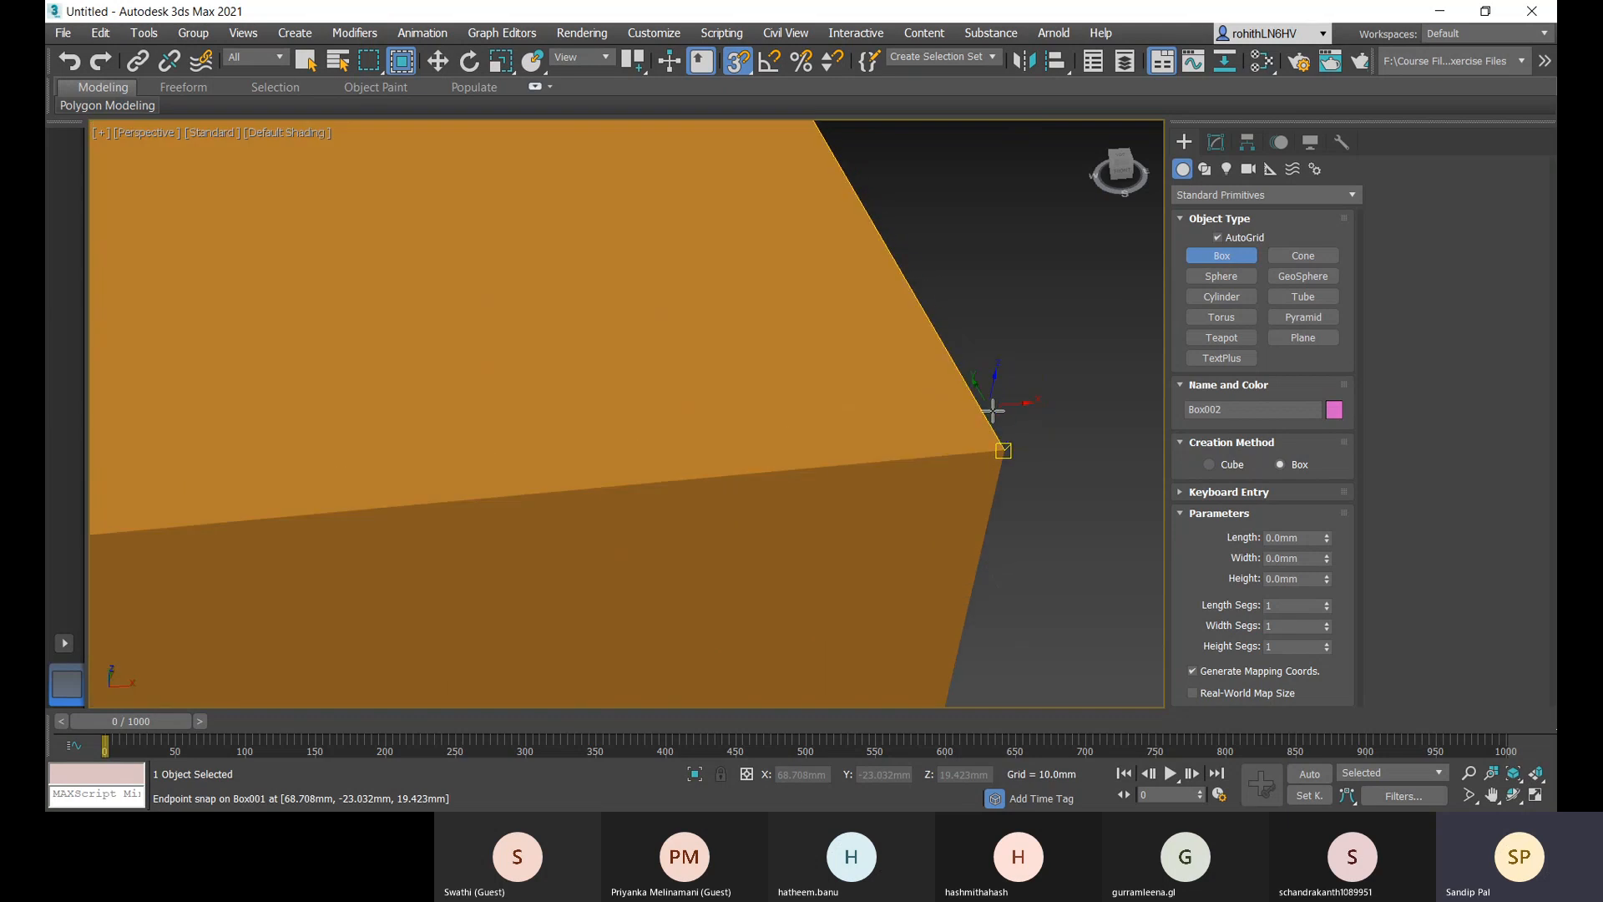
drag(1004, 449, 437, 157)
scroll(560, 303, down, 4)
key(s)
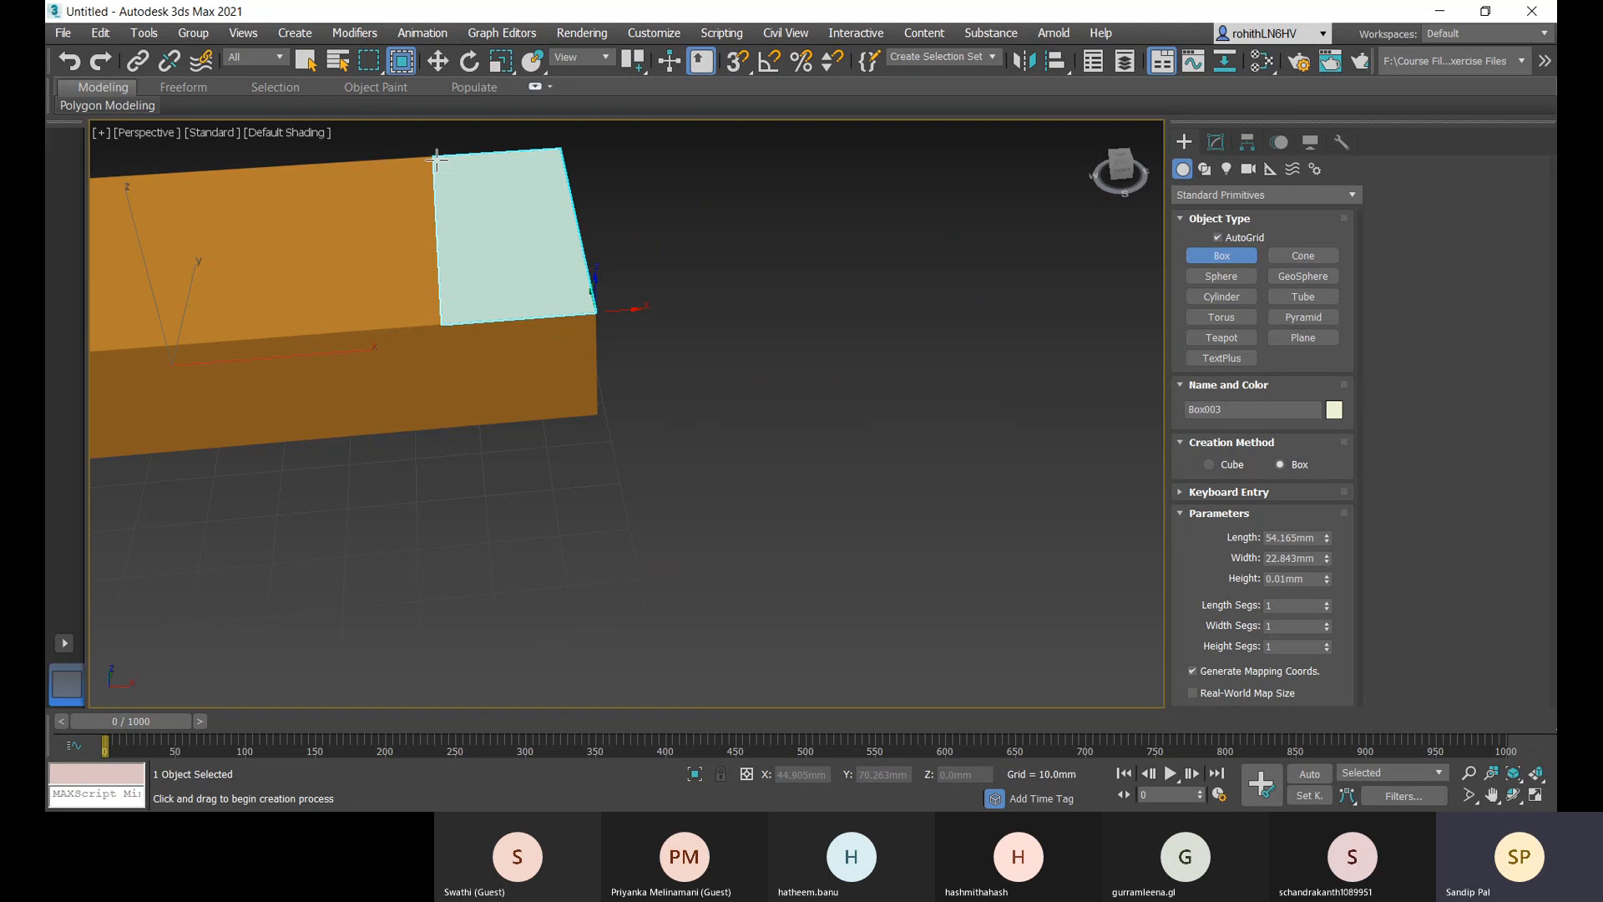
click(444, 161)
middle_drag(633, 206, 852, 414)
key(r)
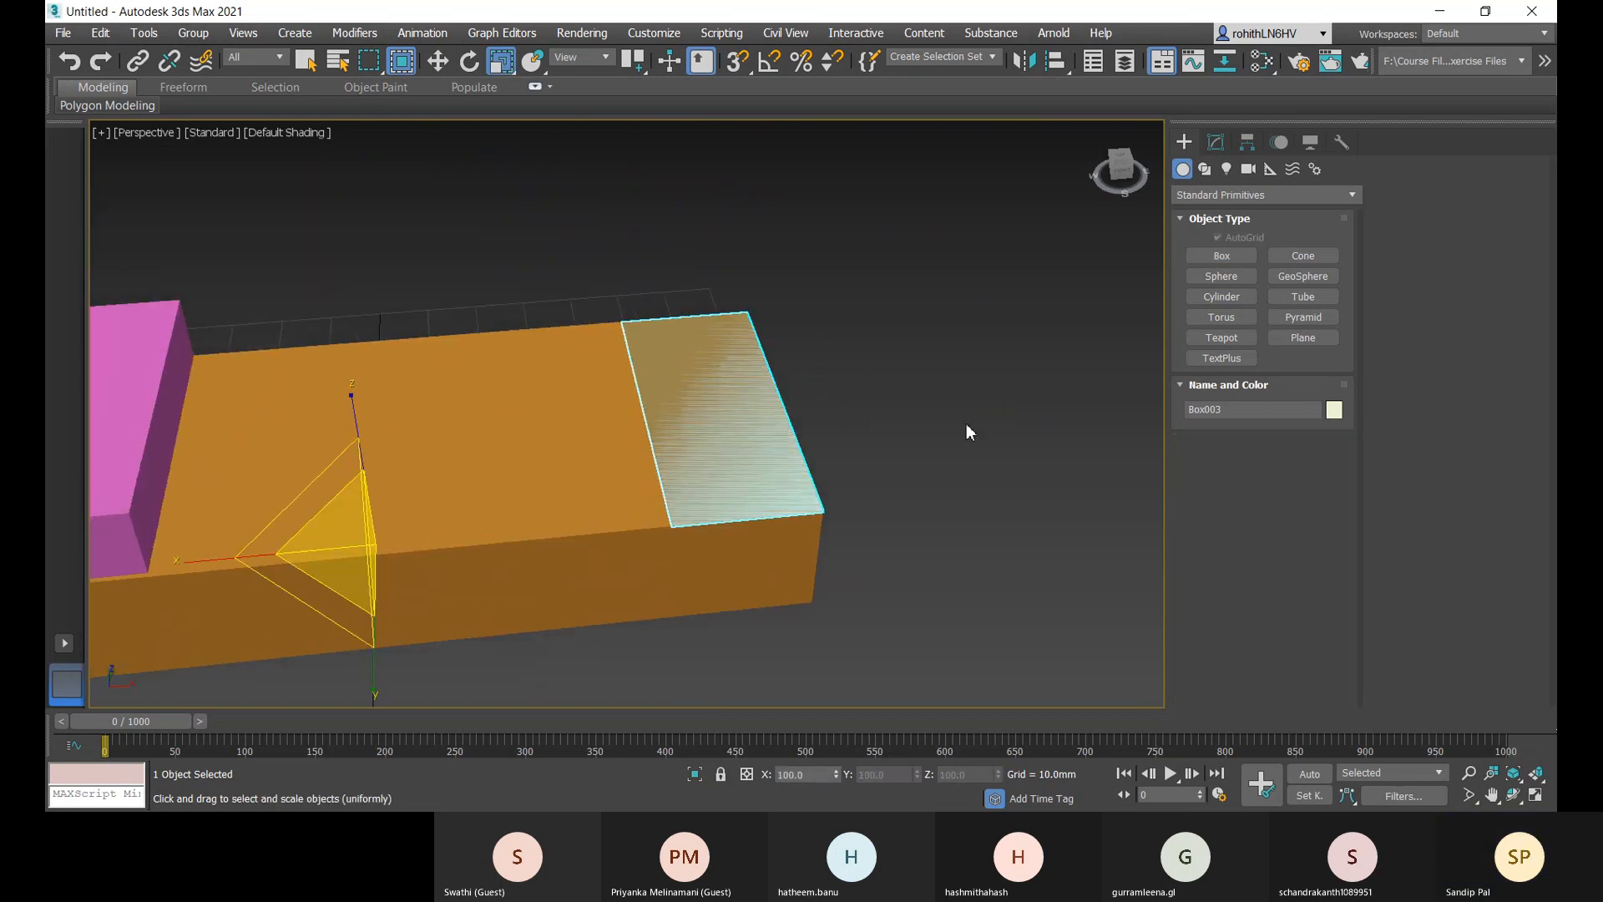
- Raise the height of the flat box at the base box's end to 9.53 mm
click(1216, 145)
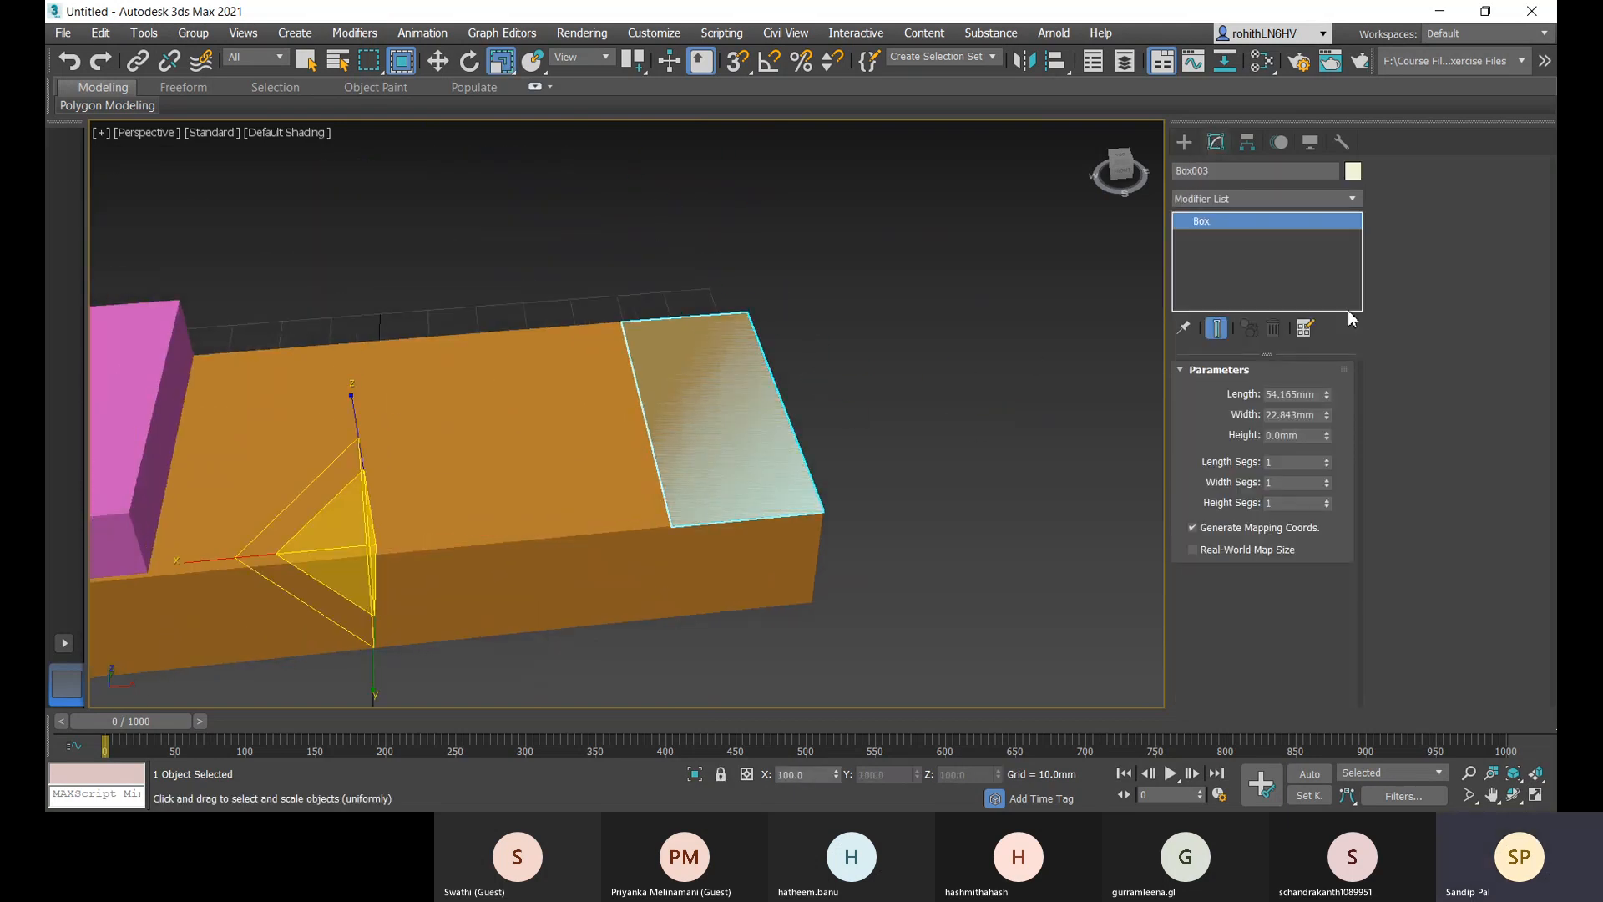
click(1327, 432)
drag(1326, 404, 1317, 757)
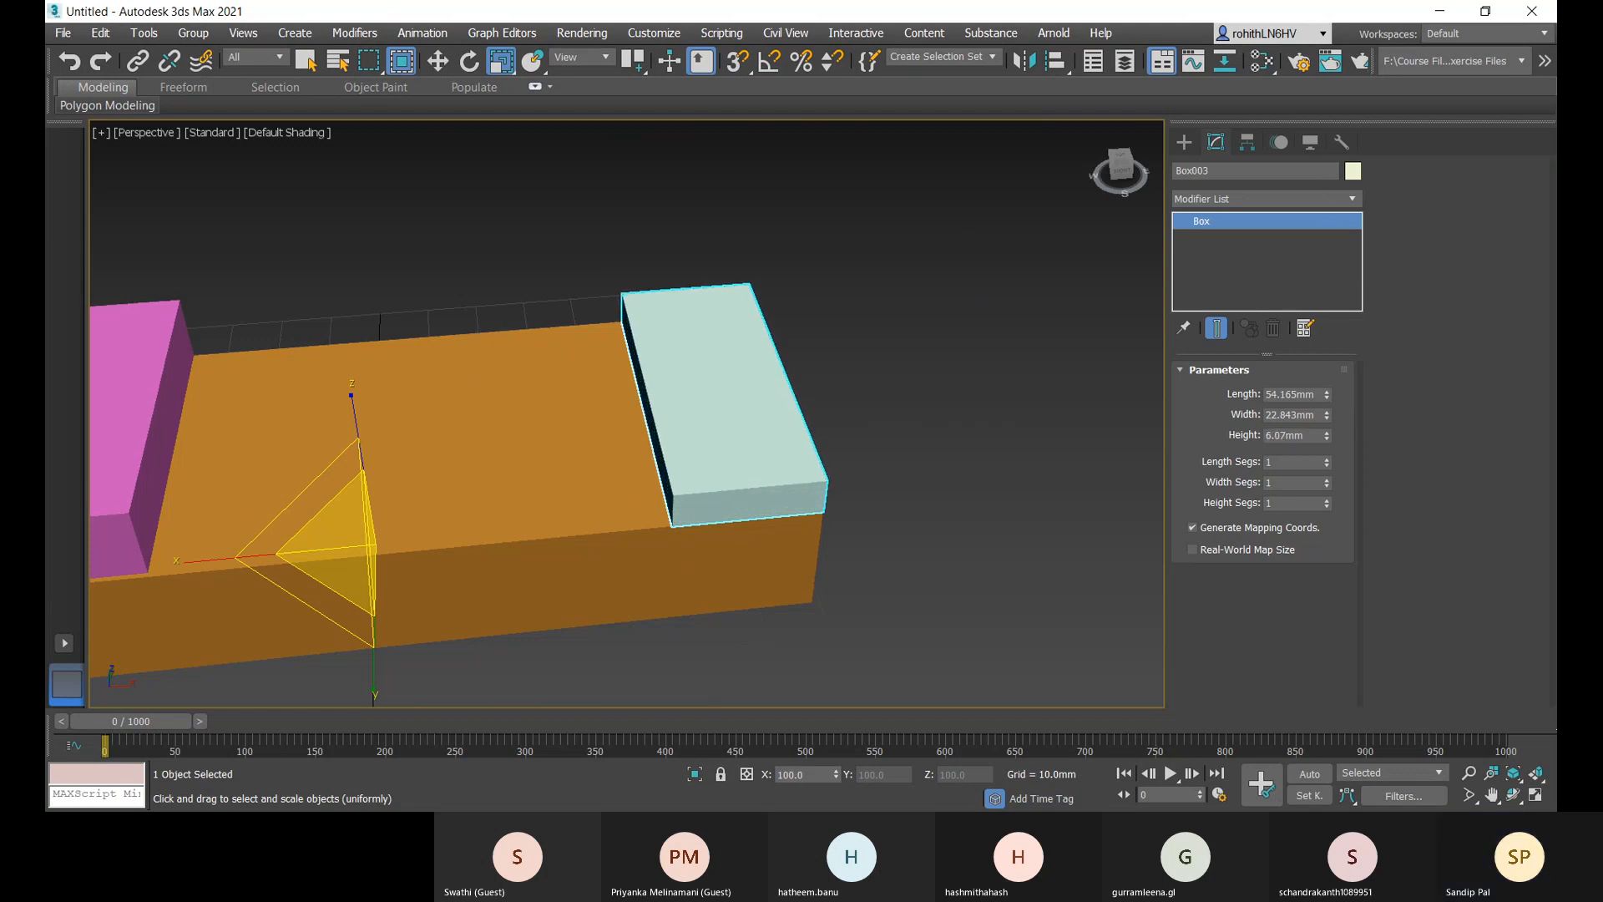
mouse_move(799, 588)
alt+middle_down()
mouse_move(885, 584)
mouse_move(769, 584)
alt+middle_up()
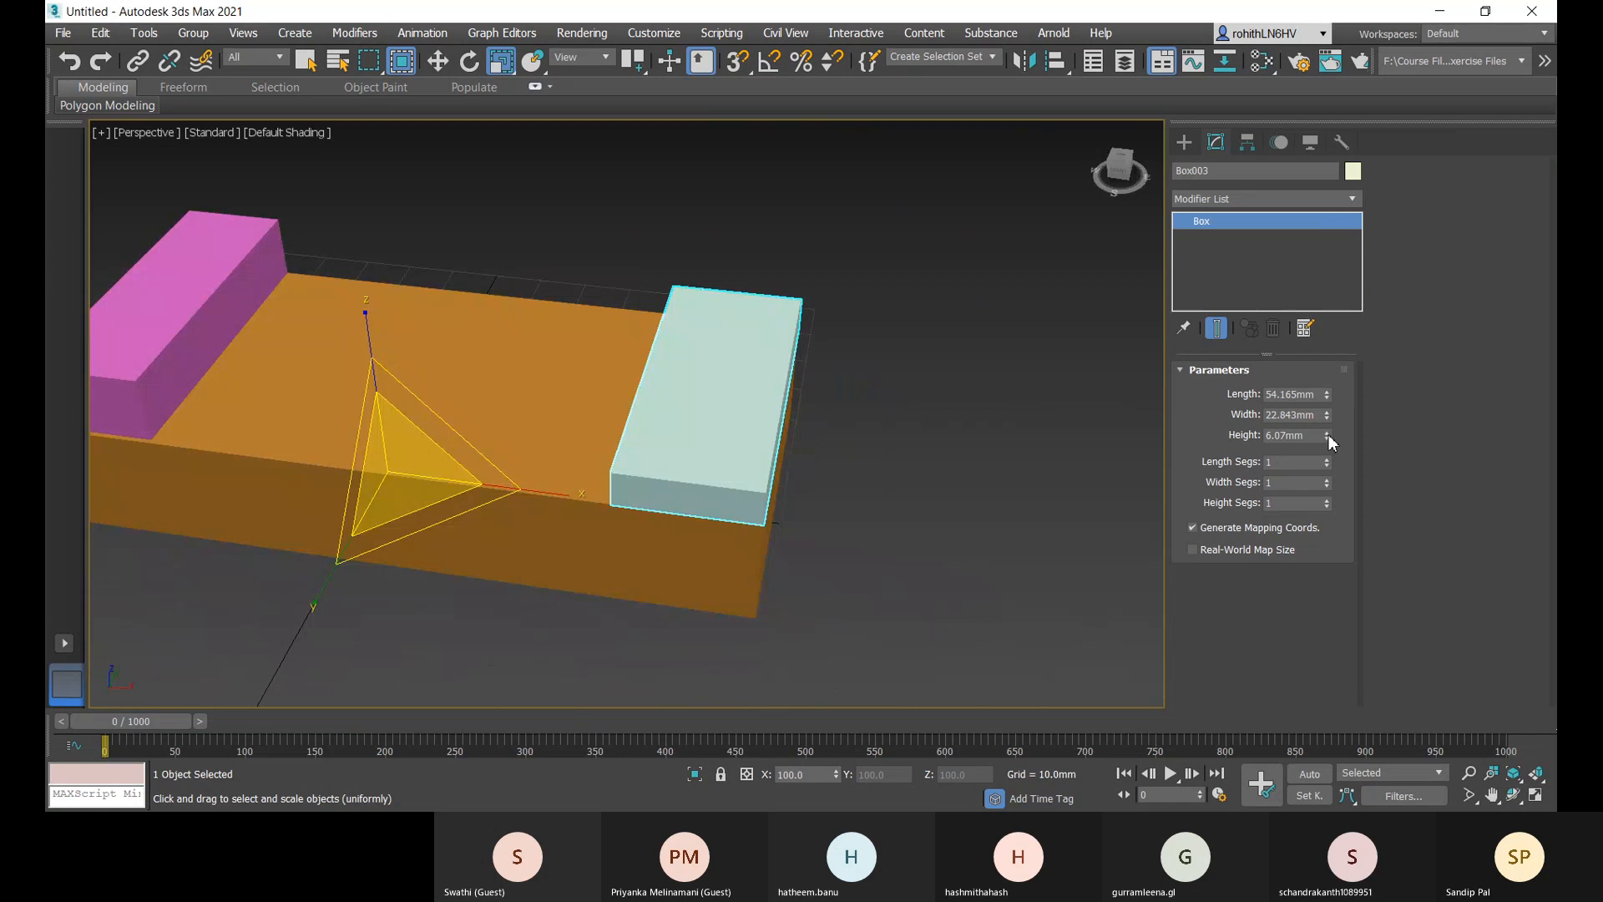
drag(1327, 437, 1327, 392)
alt+middle_drag(837, 483, 775, 593)
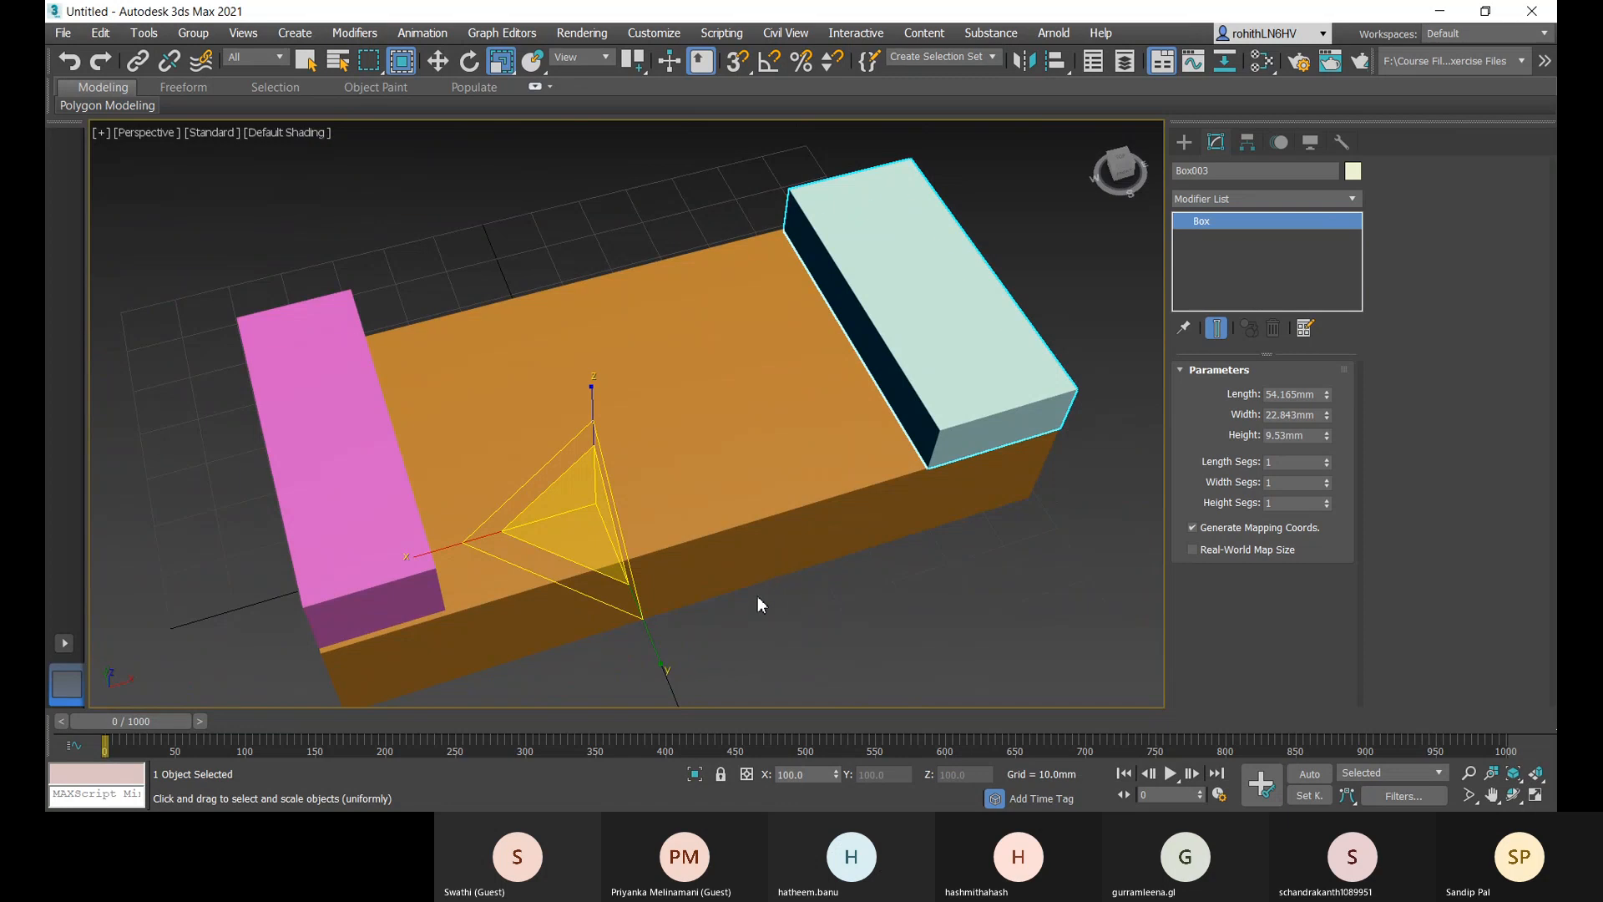
middle_drag(701, 637, 729, 537)
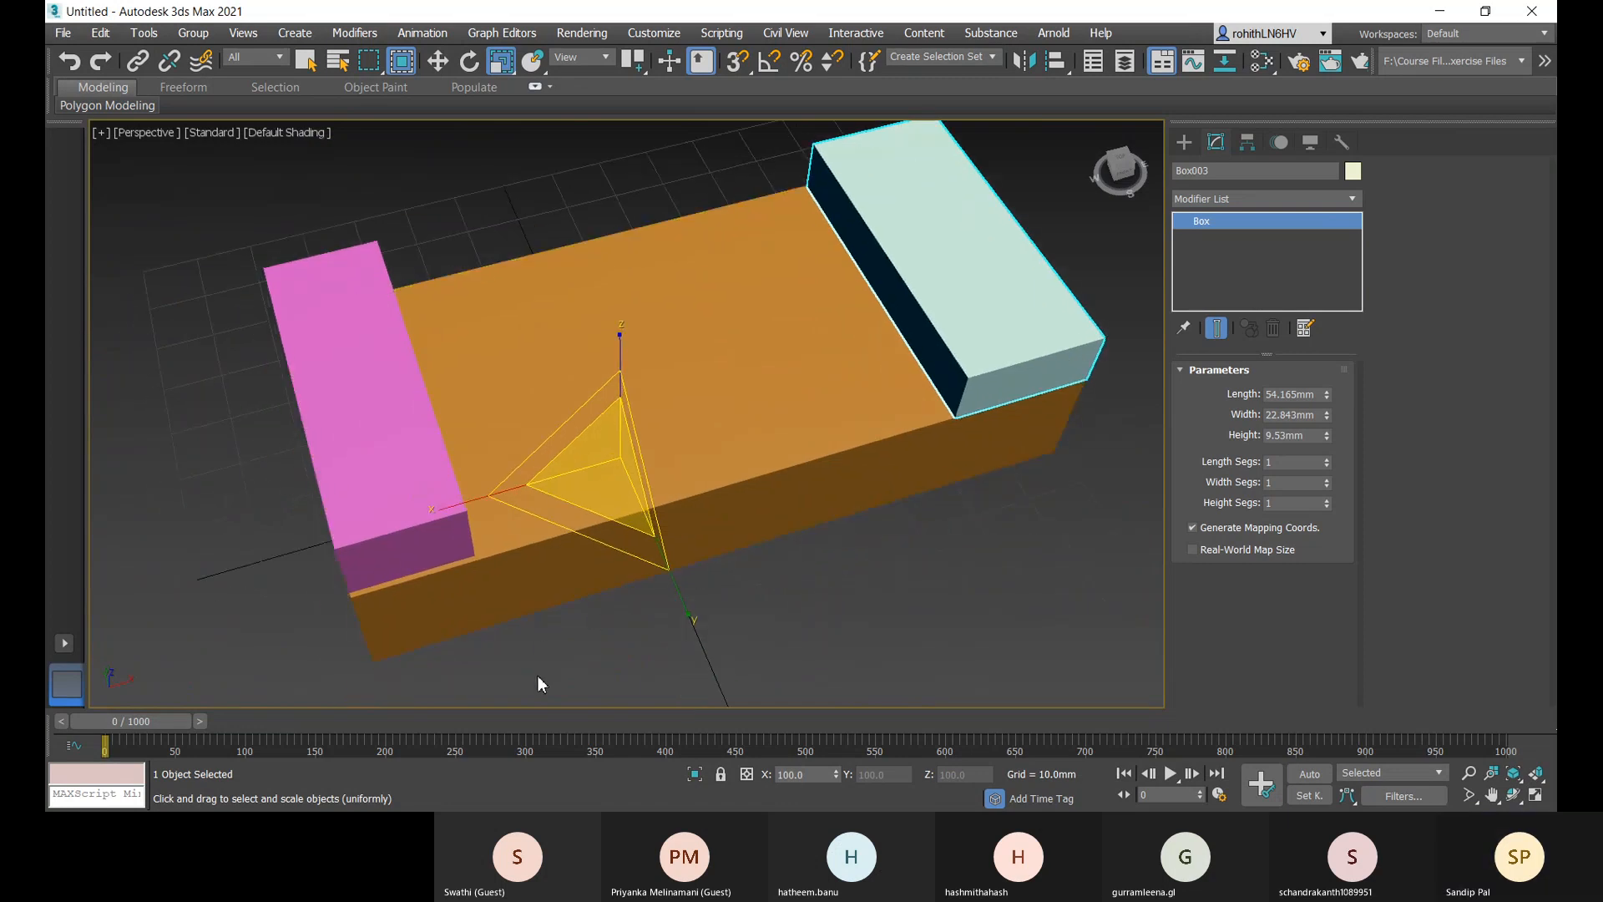
middle_drag(573, 695, 561, 657)
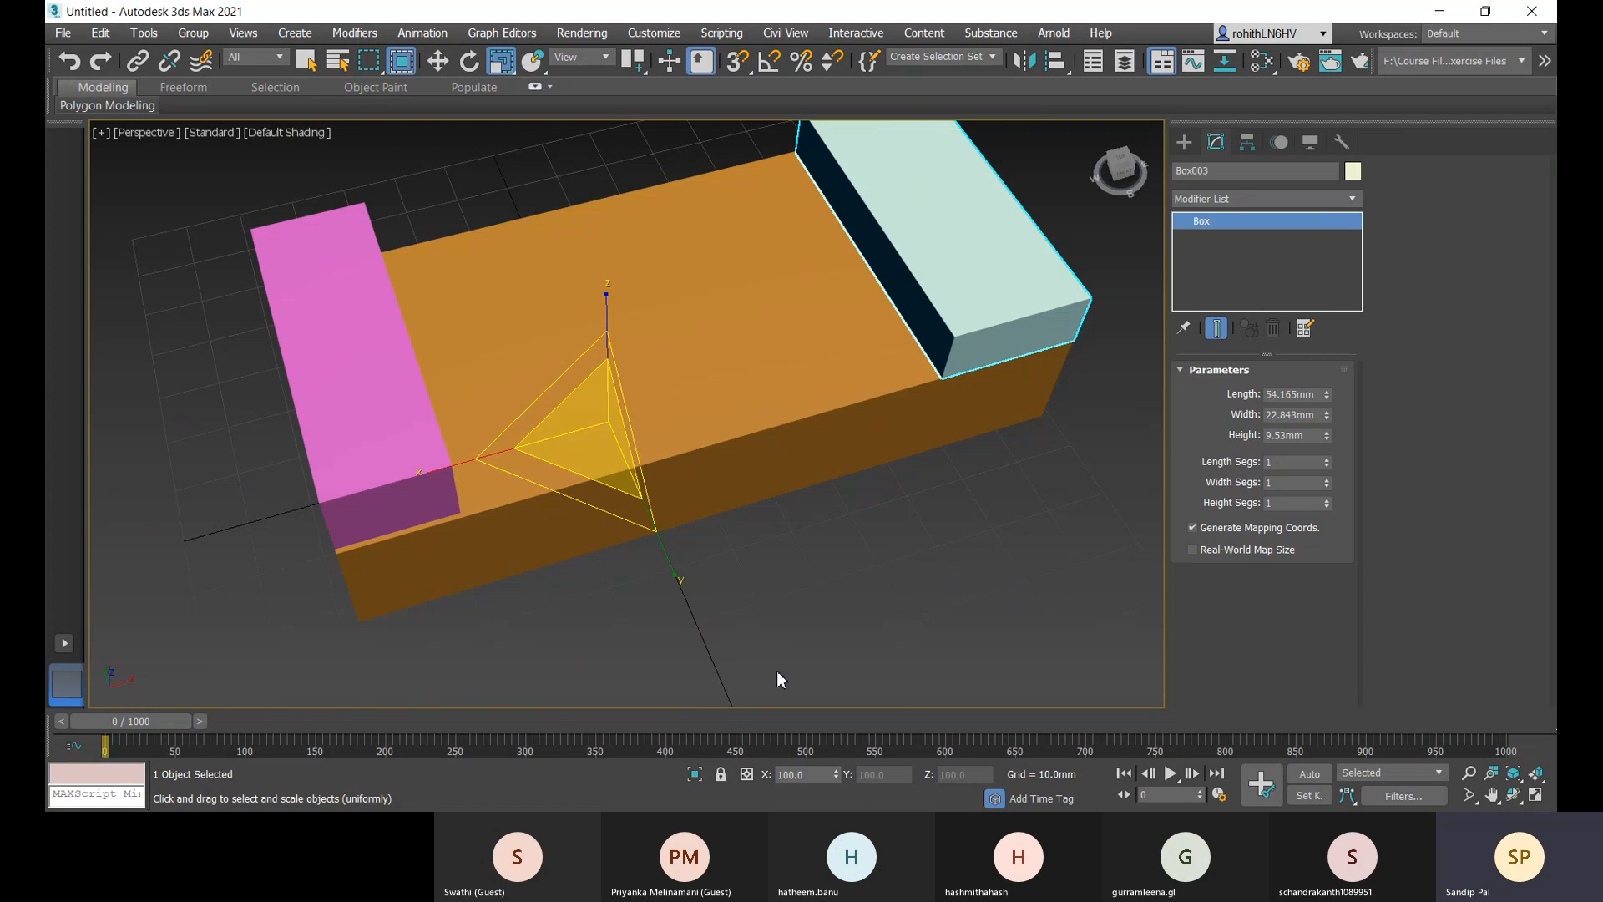
- Undo the height changes and both boxes on the top face, back to the single base box
key(ctrl+z)
key(ctrl+z)
key(ctrl+z)
key(ctrl+z)
key(ctrl+z)
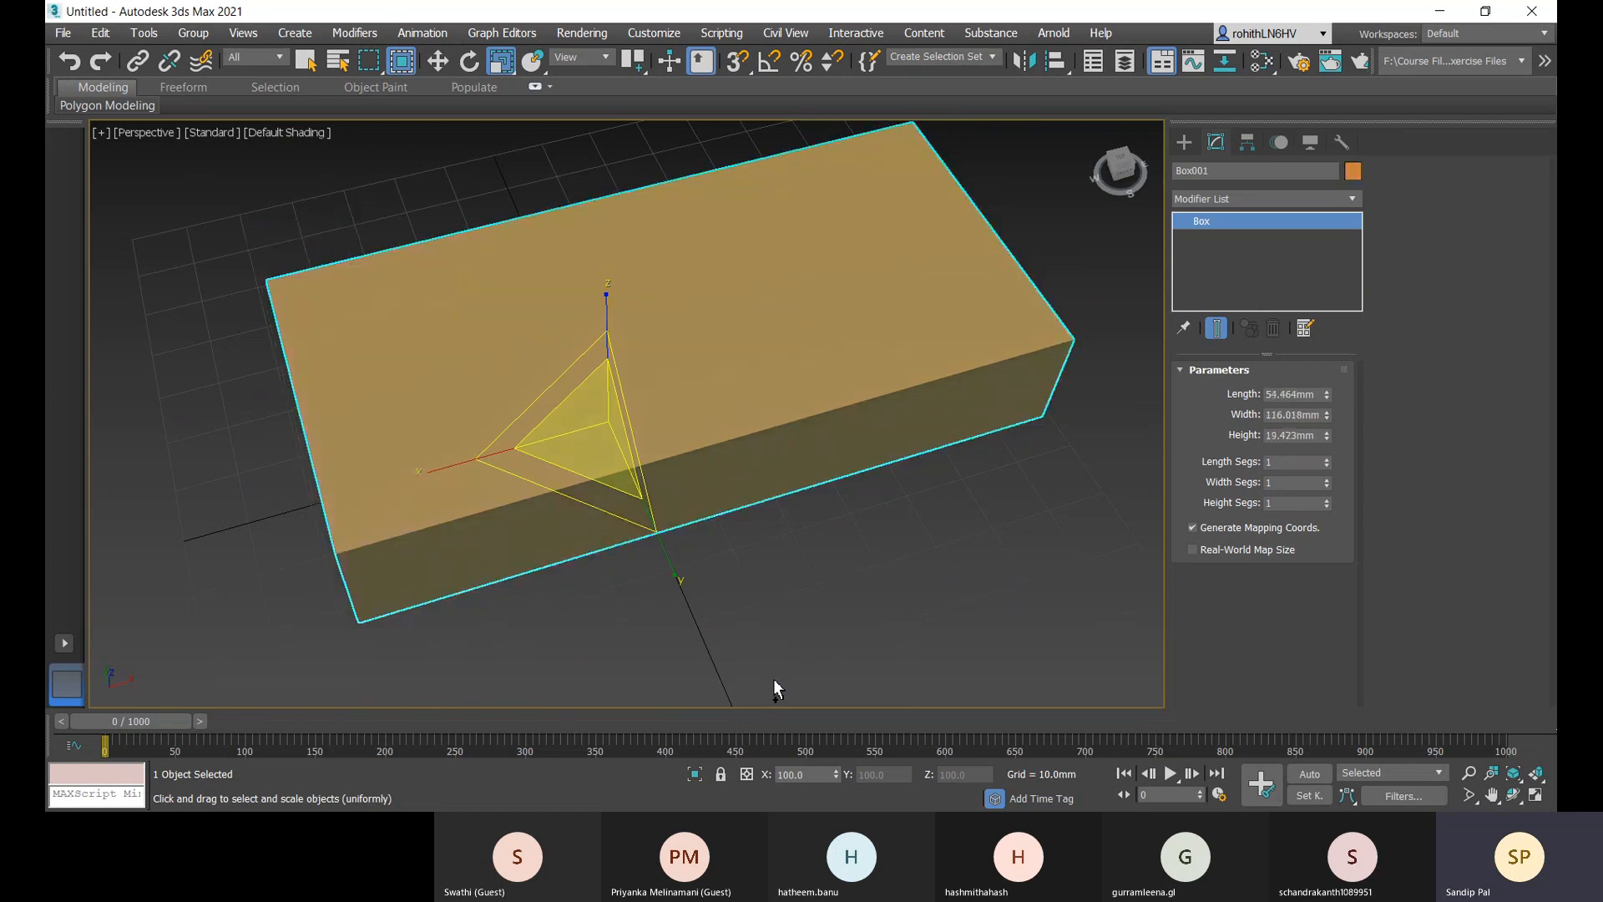
- Draw a second box about 59 × 62 × 36 mm on the ground grid, overlapping the middle of the base box
middle_drag(890, 627, 698, 658)
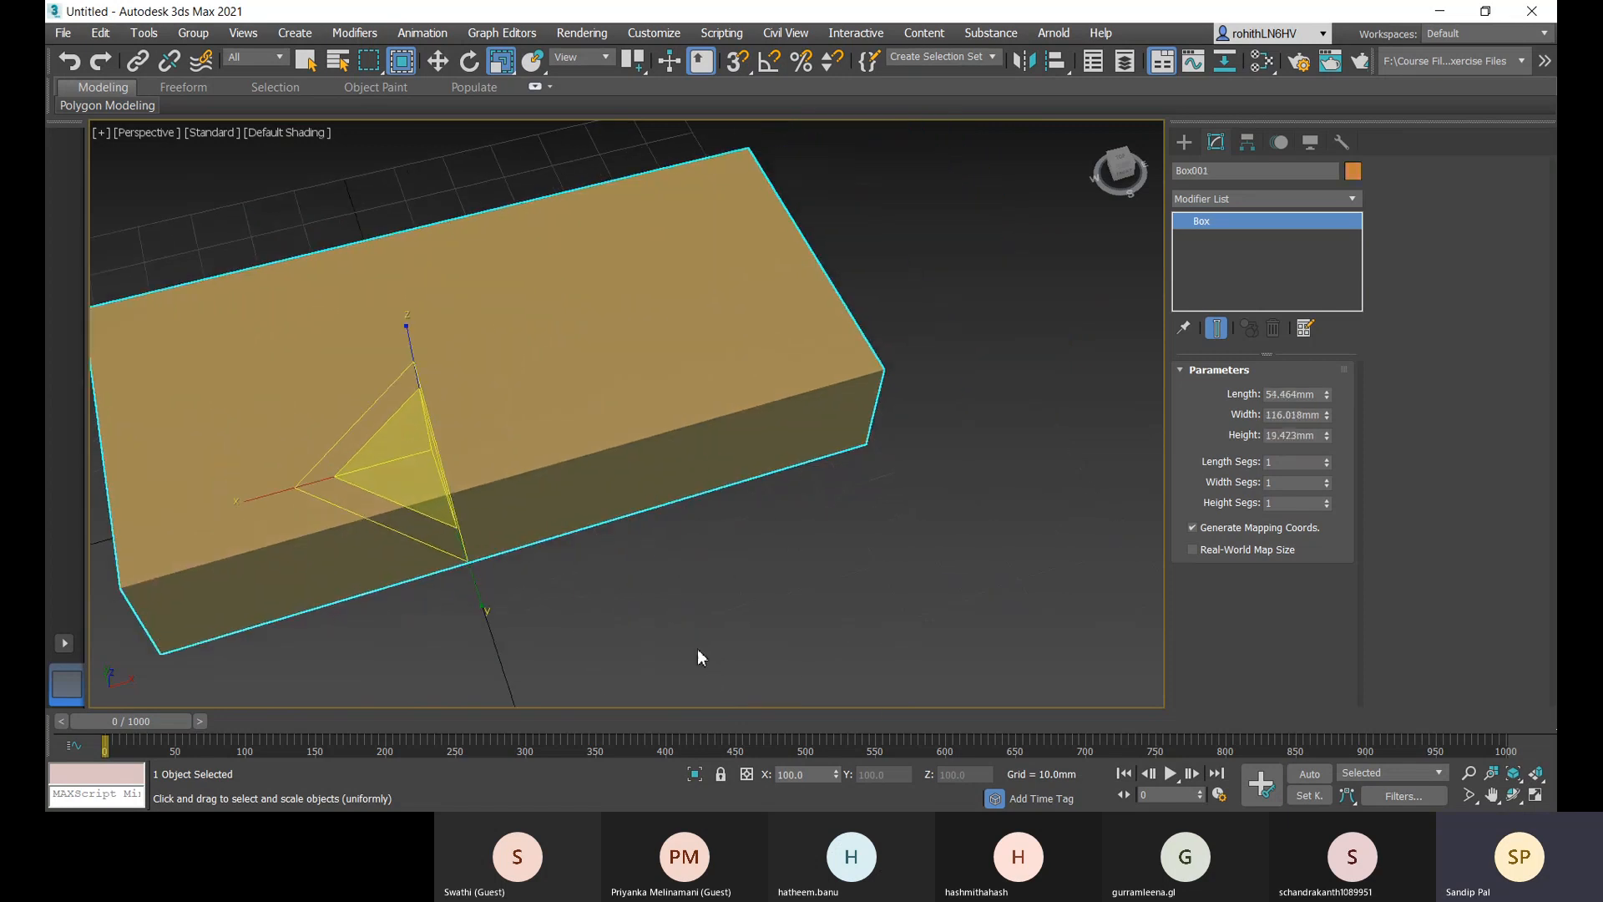
click(1183, 143)
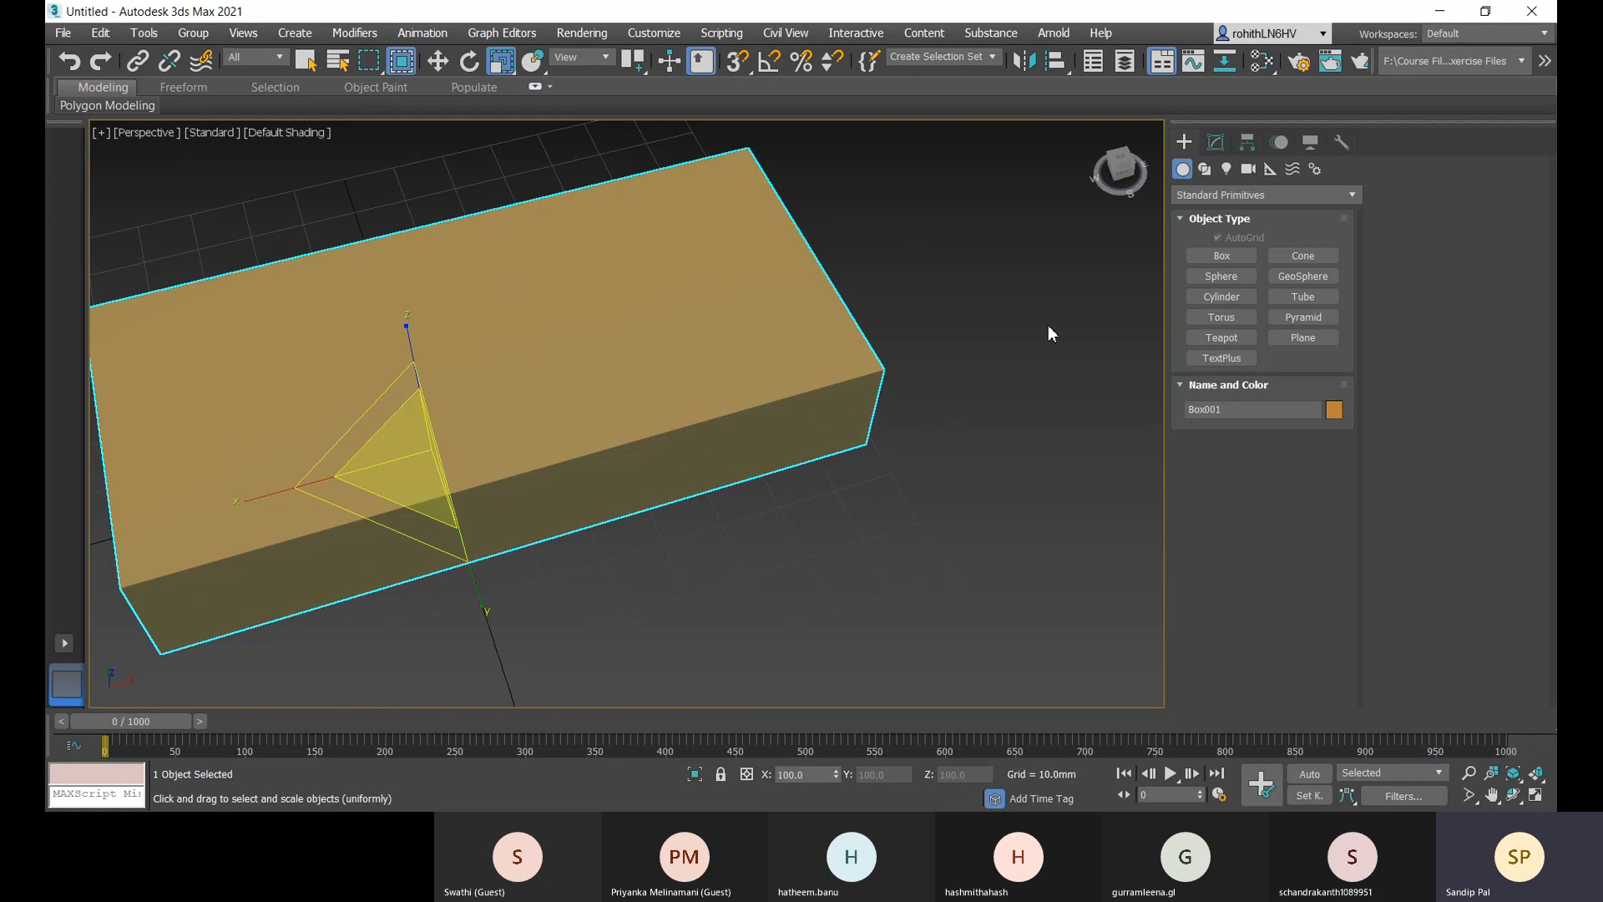
click(1219, 255)
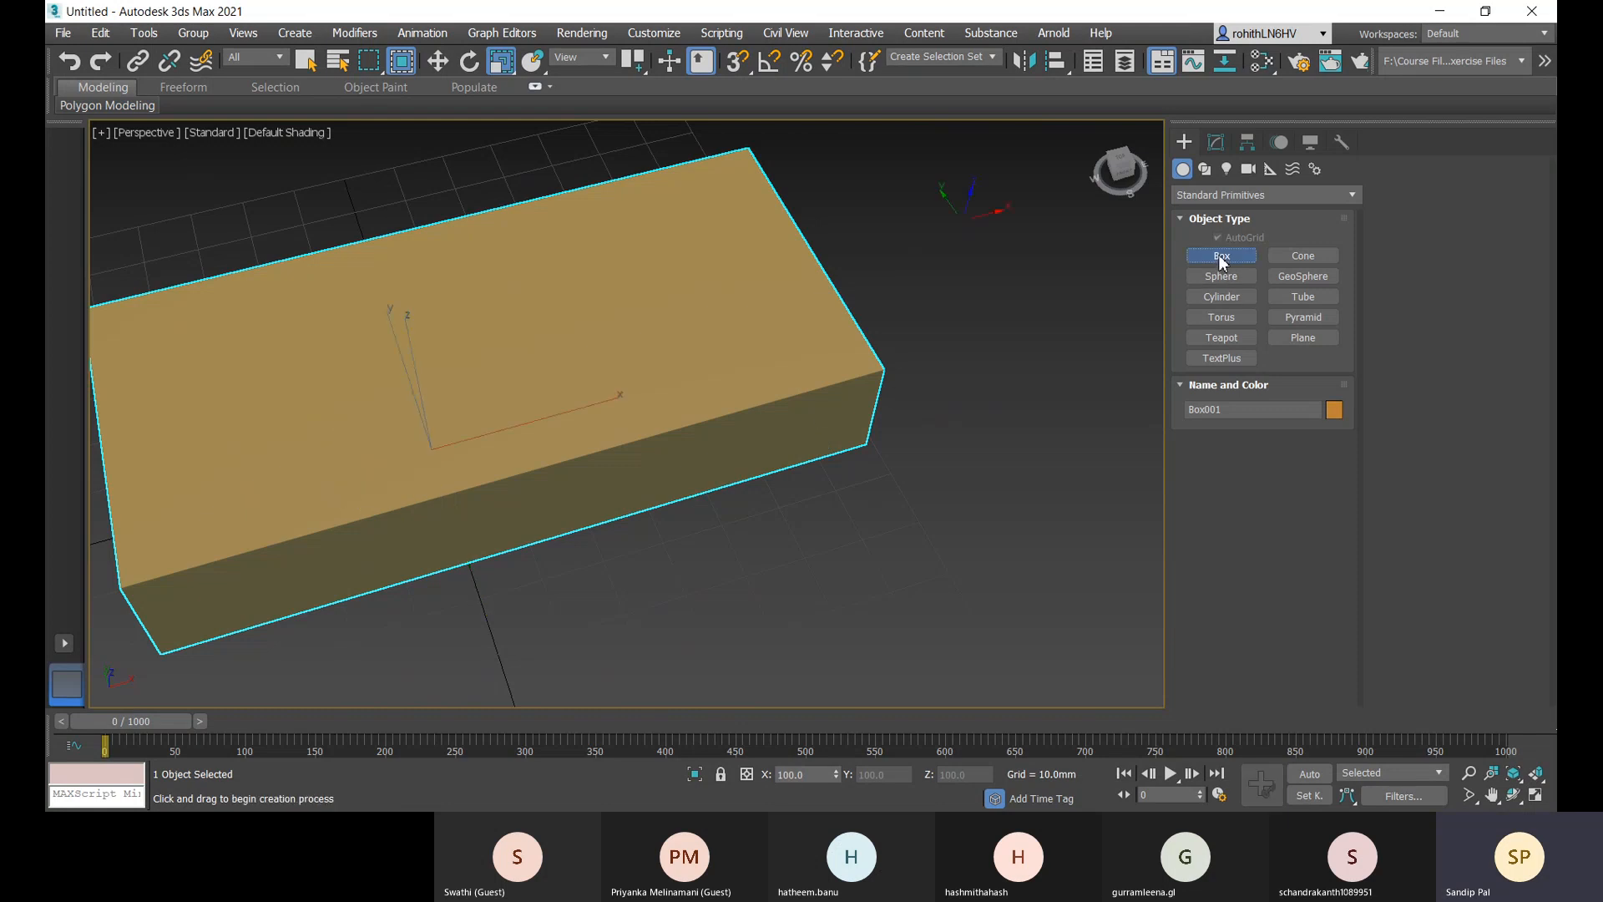
scroll(669, 476, down, 4)
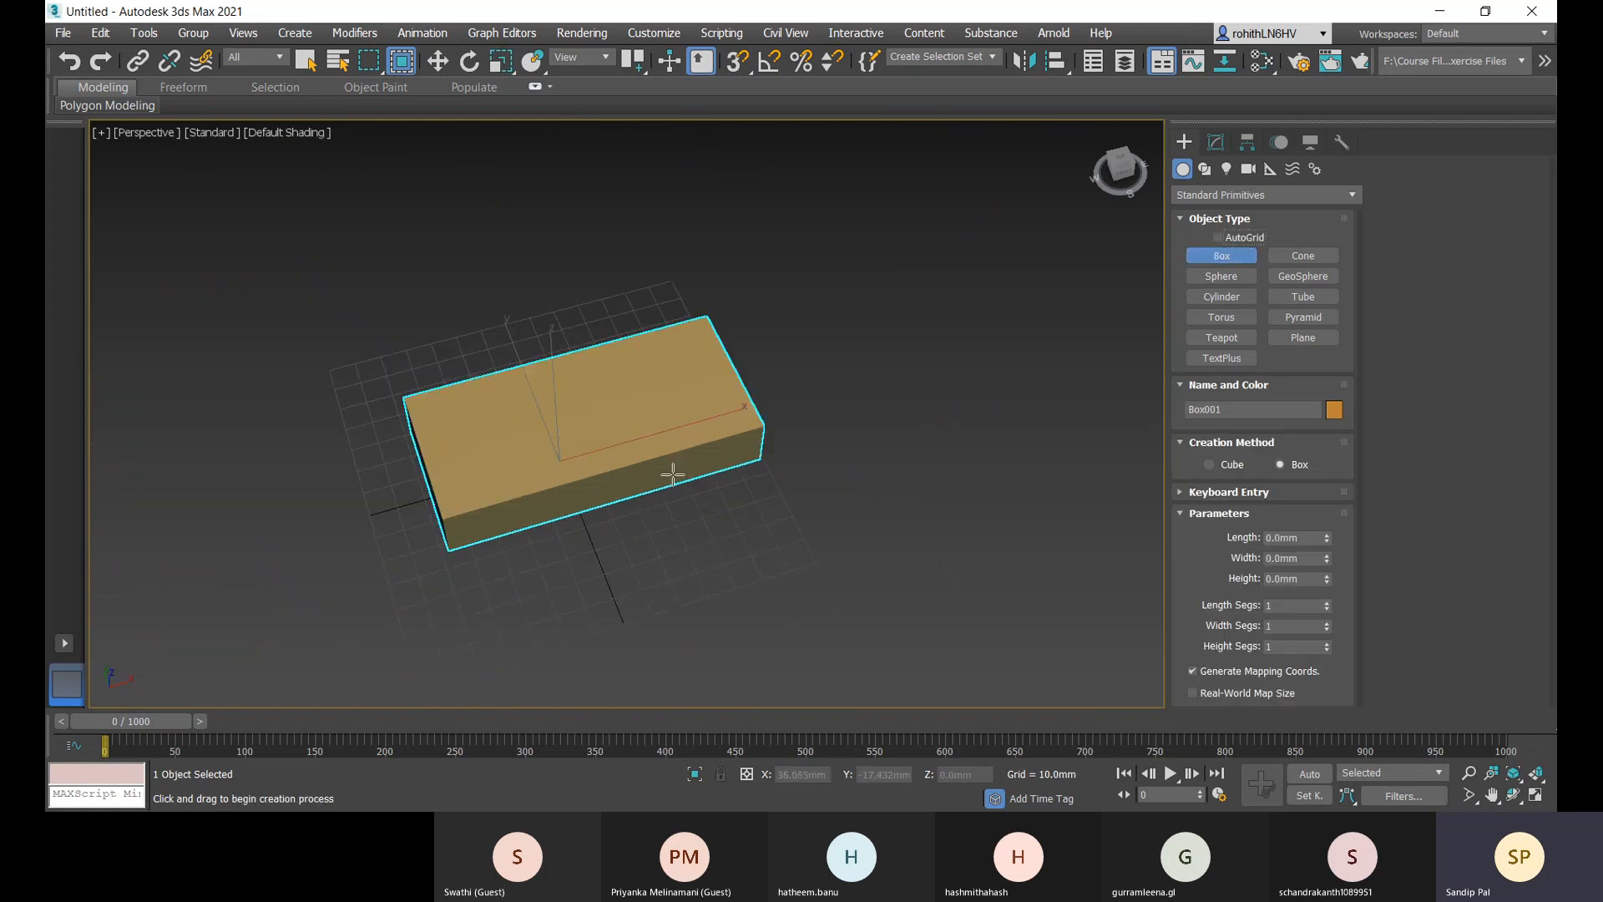
alt+middle_drag(644, 472, 612, 512)
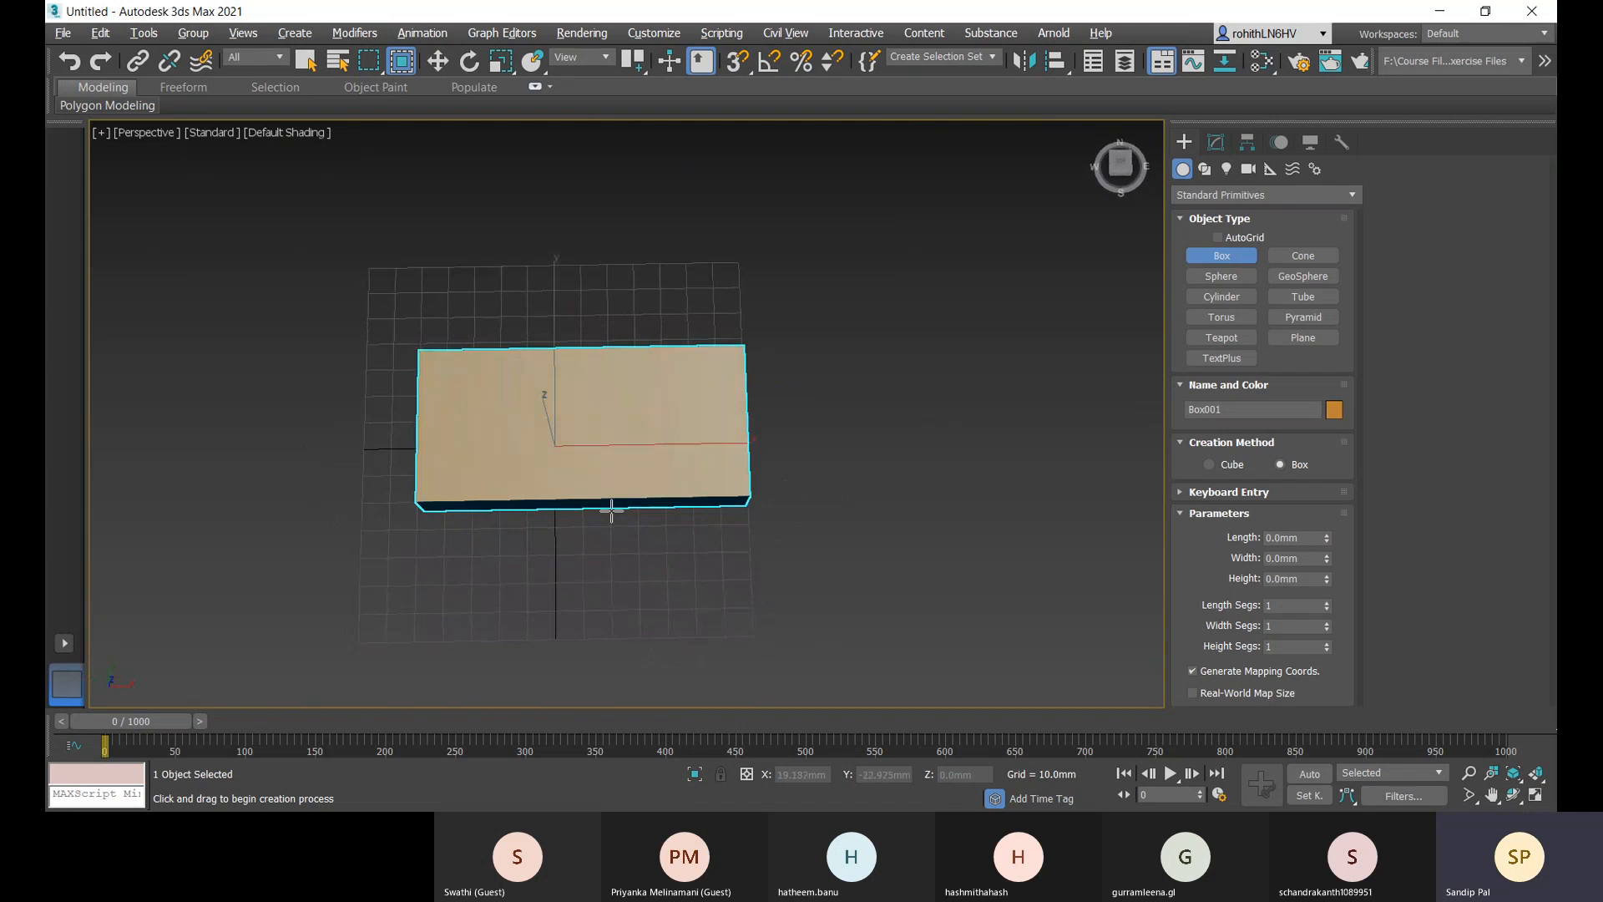
drag(508, 351, 678, 506)
click(684, 408)
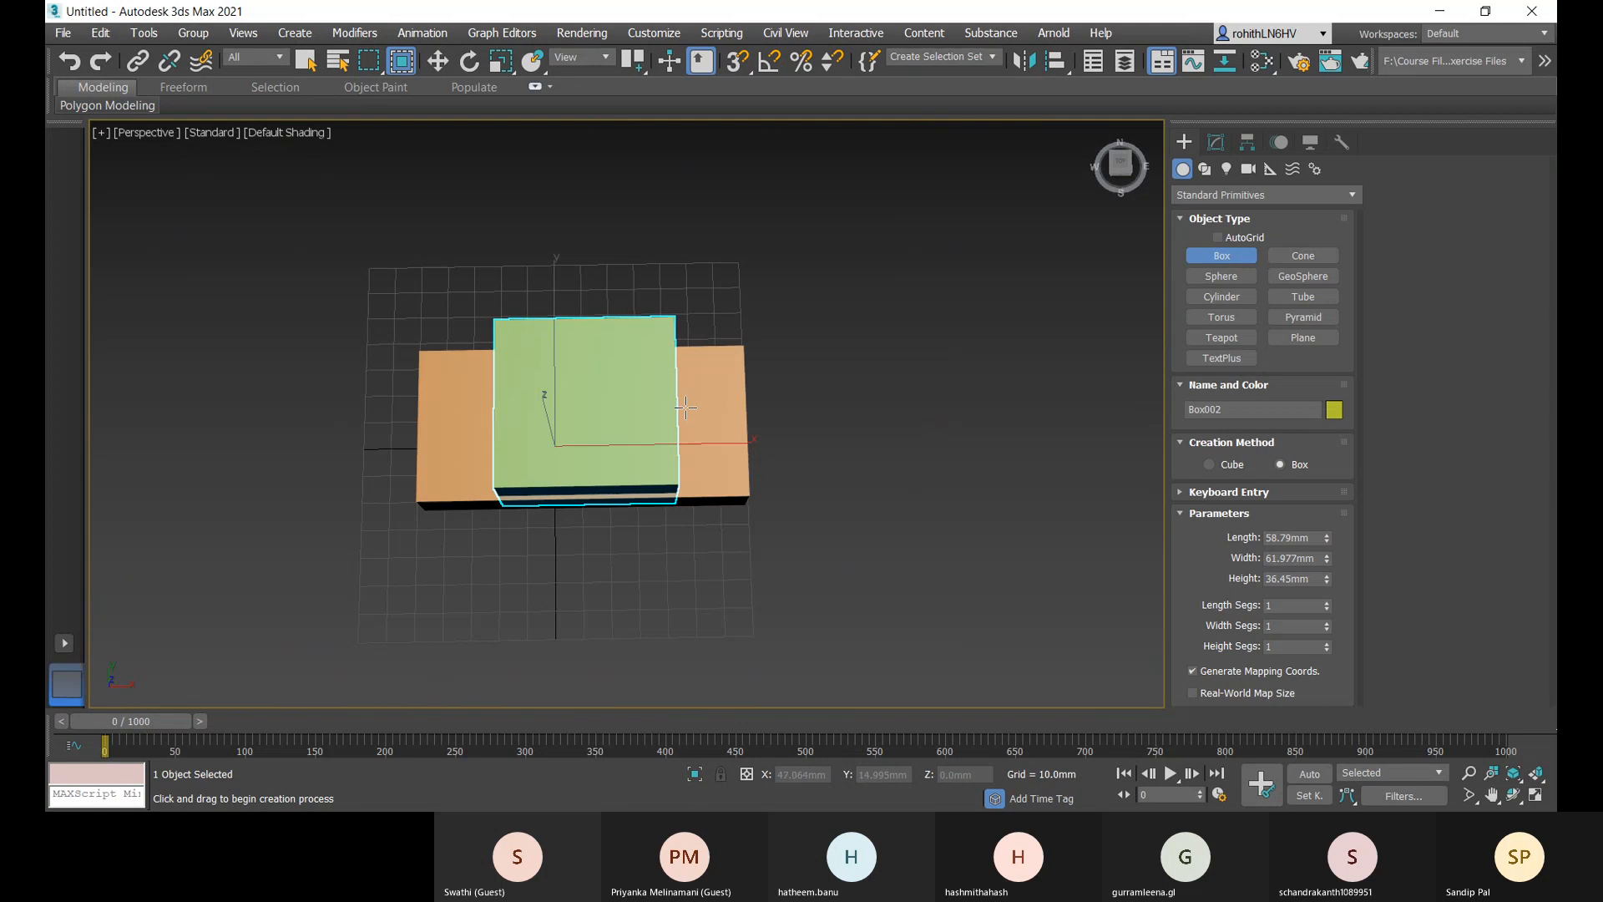
key(r)
- Set the base box's length to 50 mm, width to 120 mm and height to 20 mm
alt+middle_drag(777, 416, 852, 347)
click(438, 491)
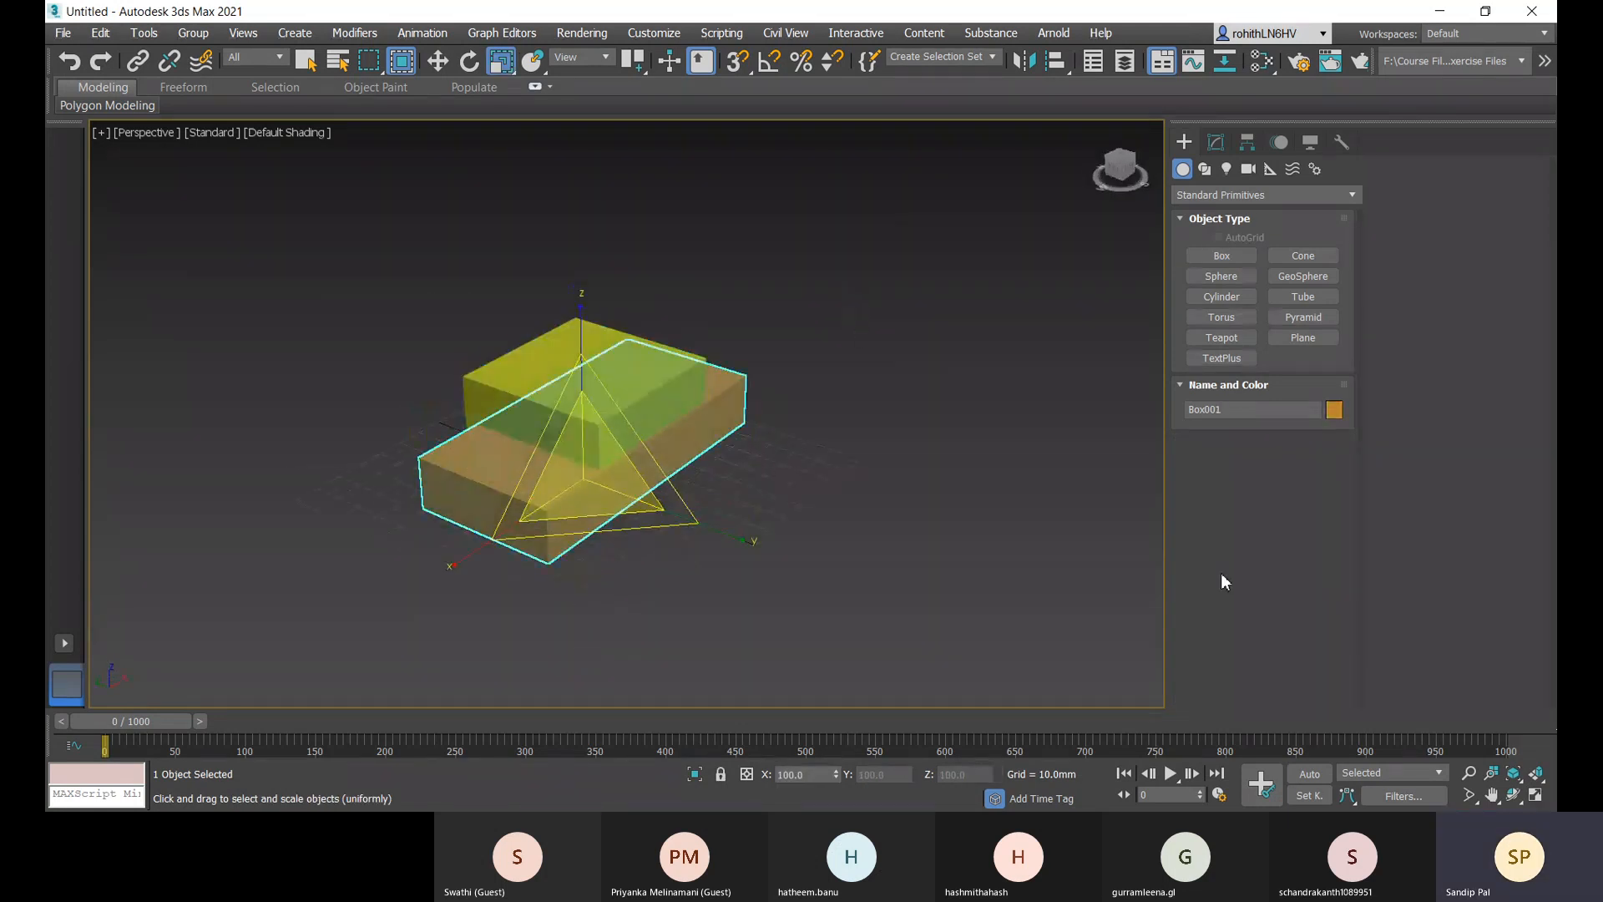
click(1216, 142)
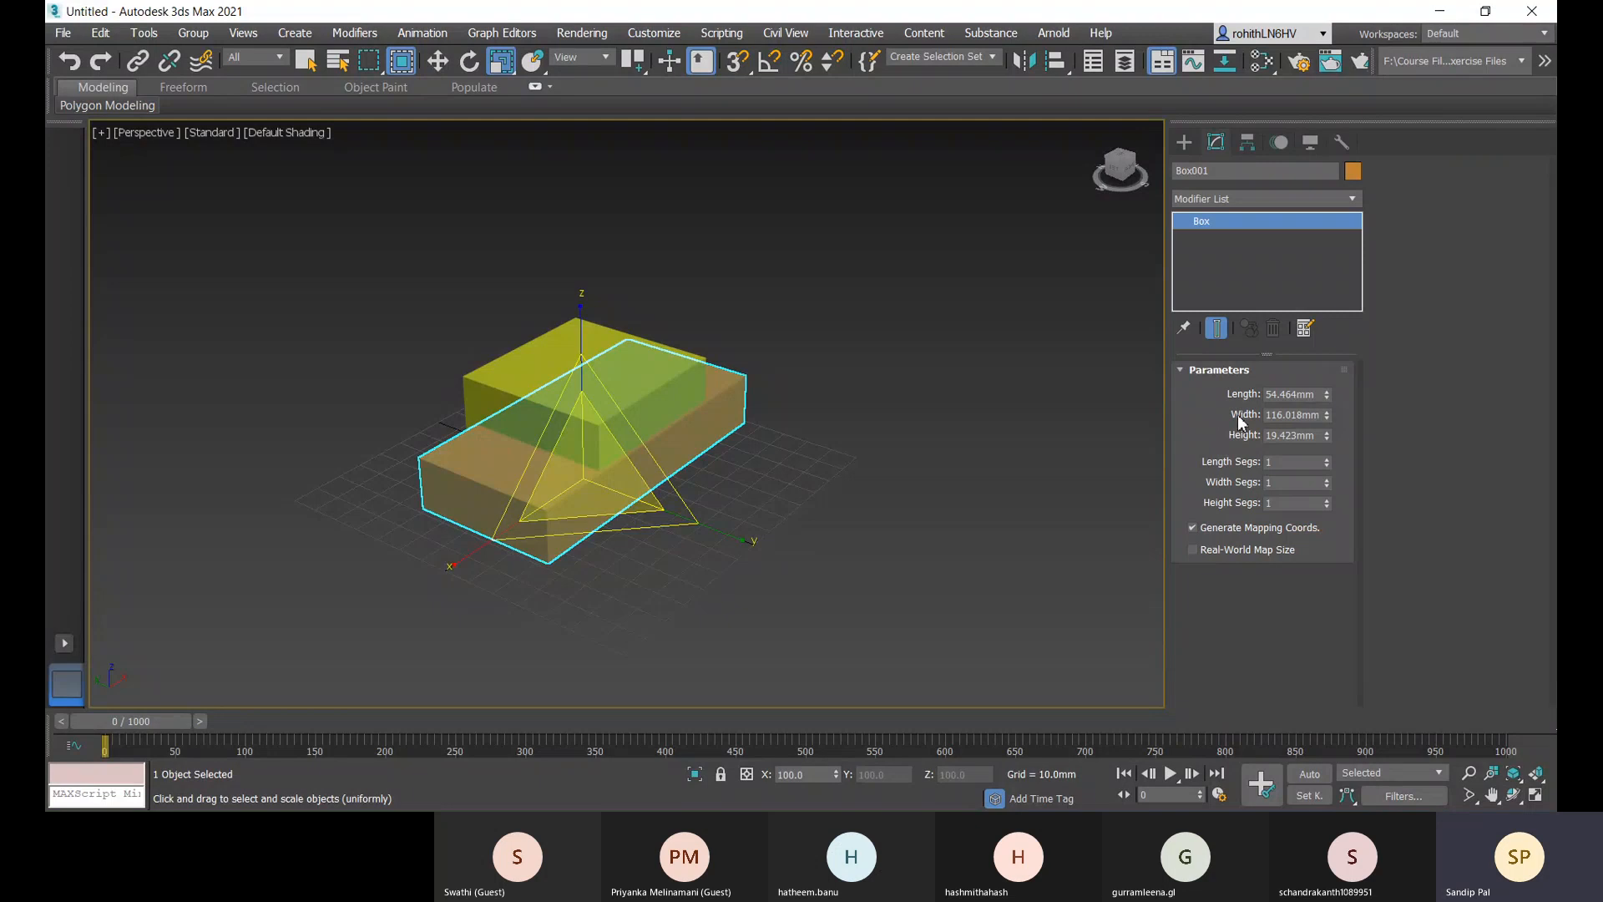
double_click(1293, 394)
text(50)
key(Return)
double_click(1304, 415)
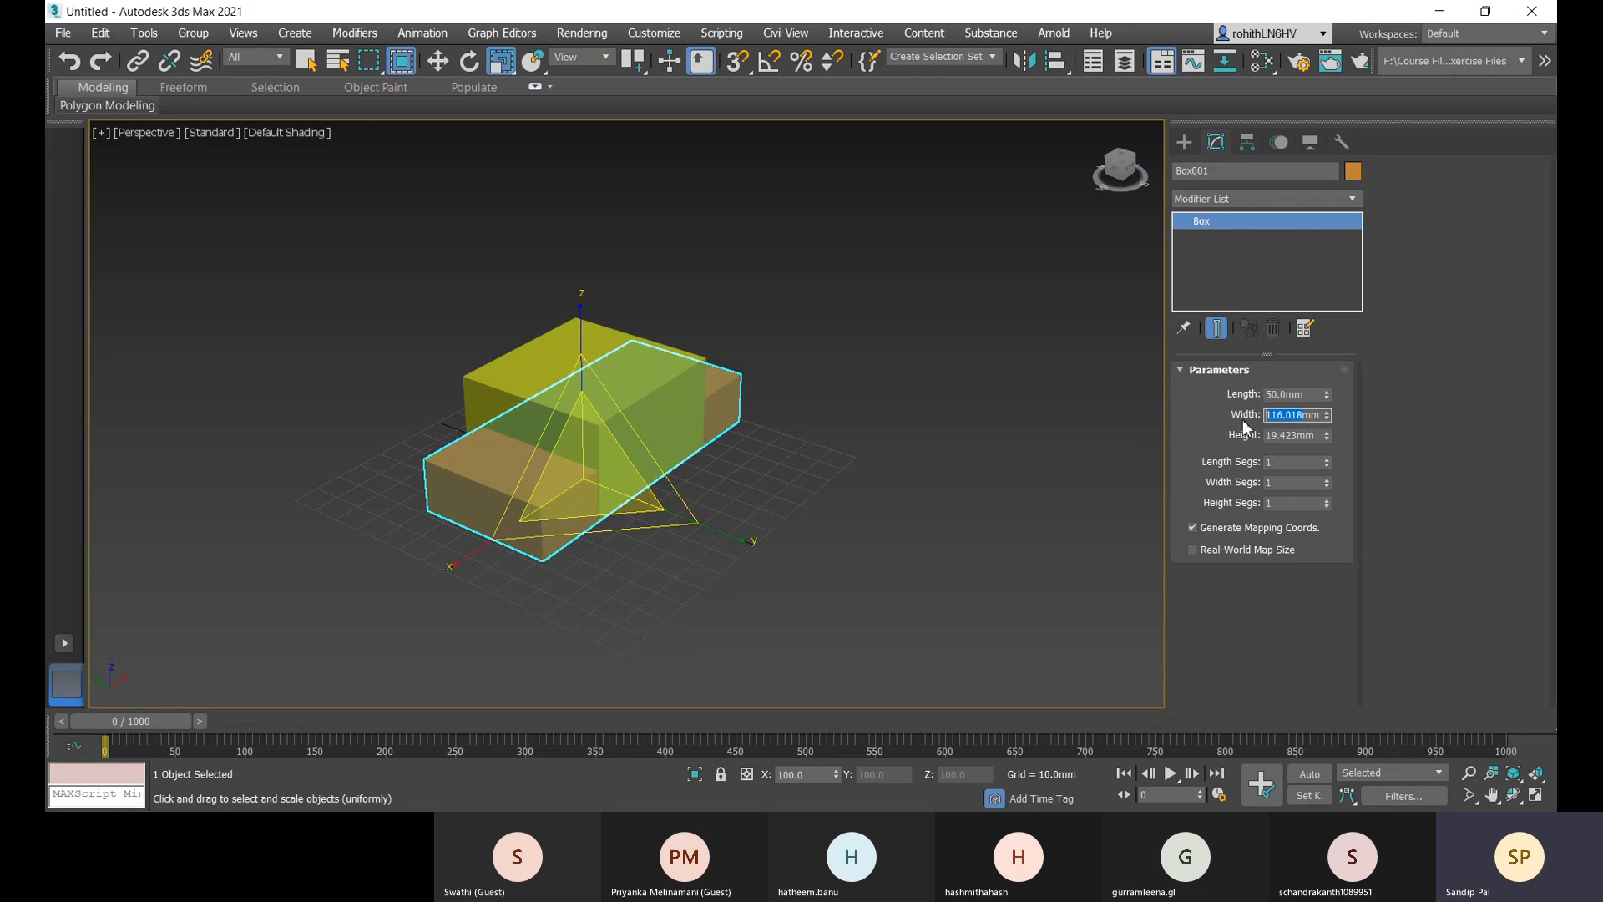
text(120mm)
key(Return)
double_click(1299, 435)
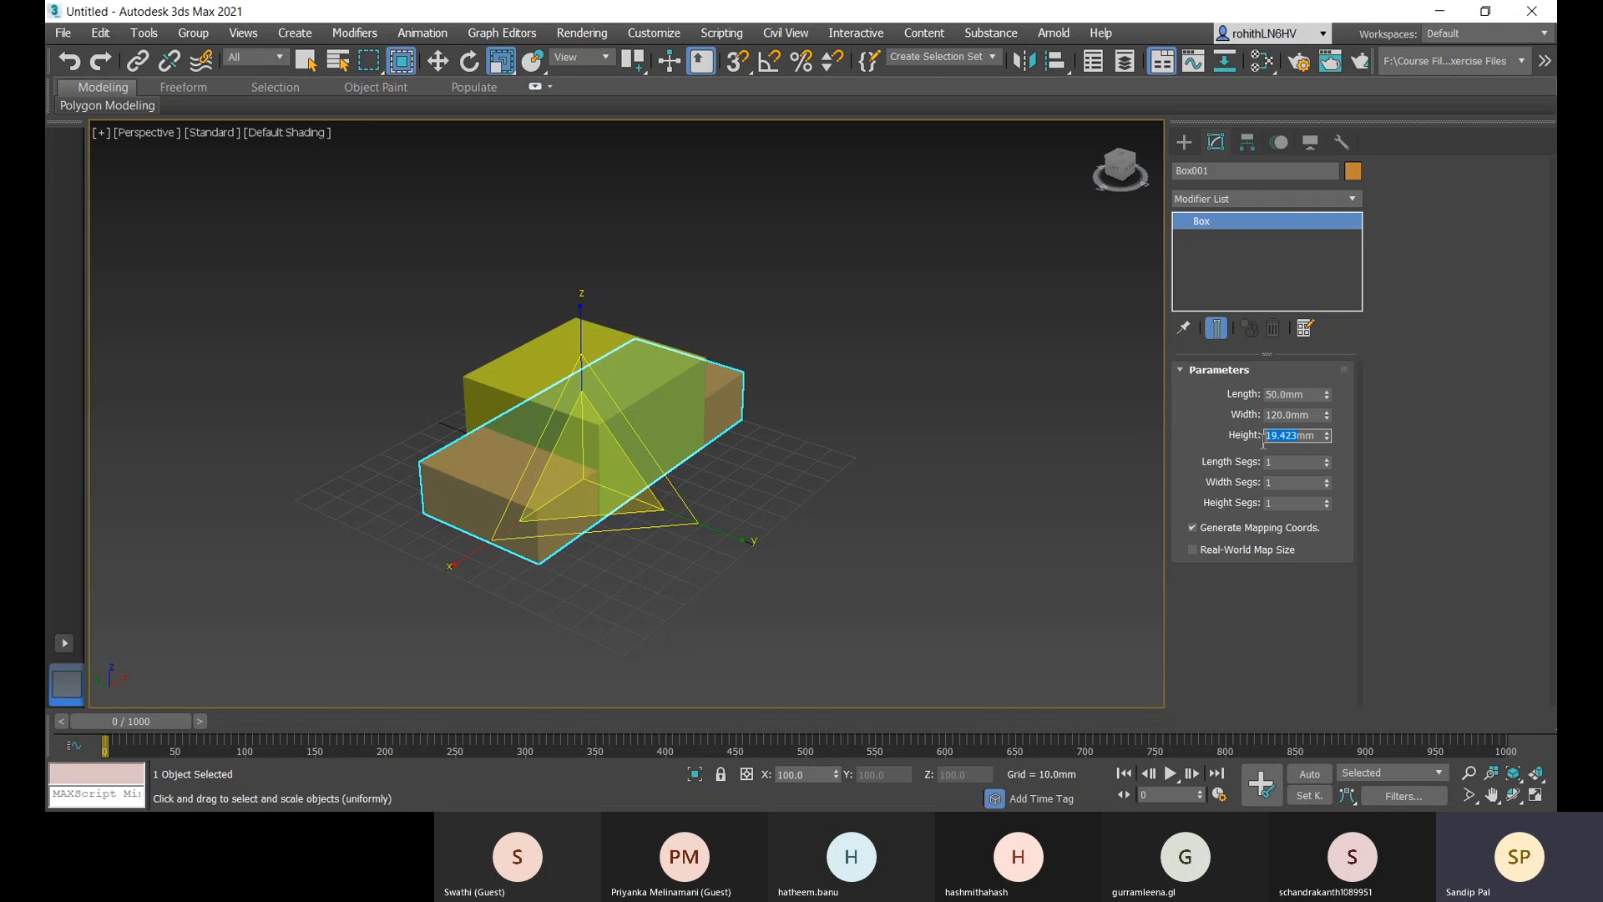
text(20)
key(Return)
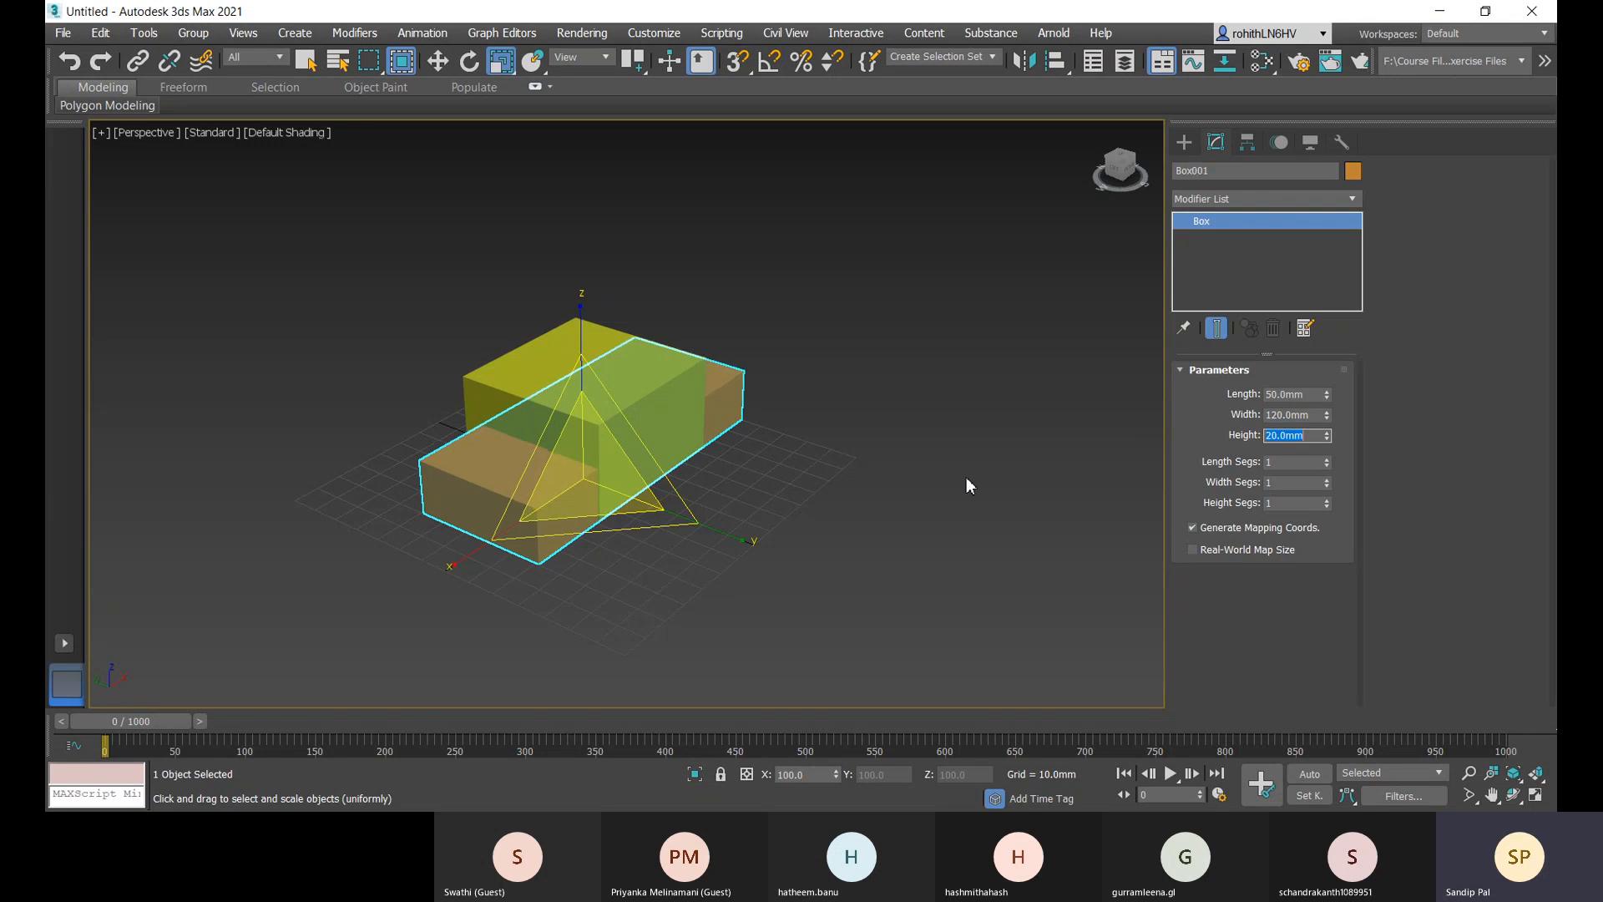
- Set the second box's length to 50 mm, width to 65 mm and height to 12 mm
click(476, 397)
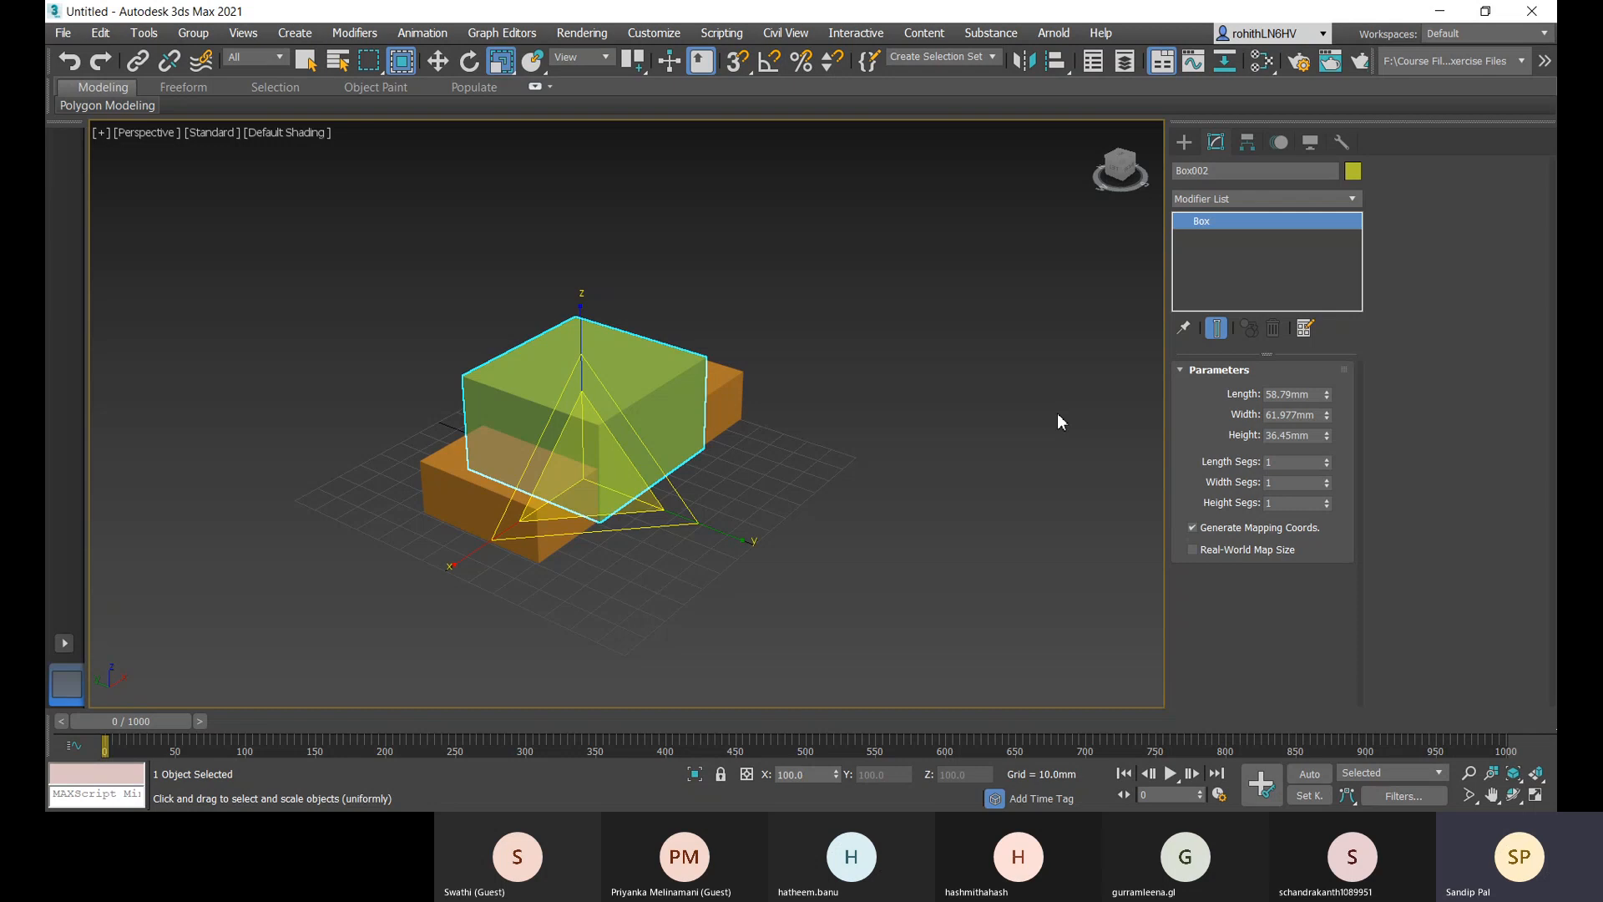
click(1293, 394)
text(5)
text(0)
key(Return)
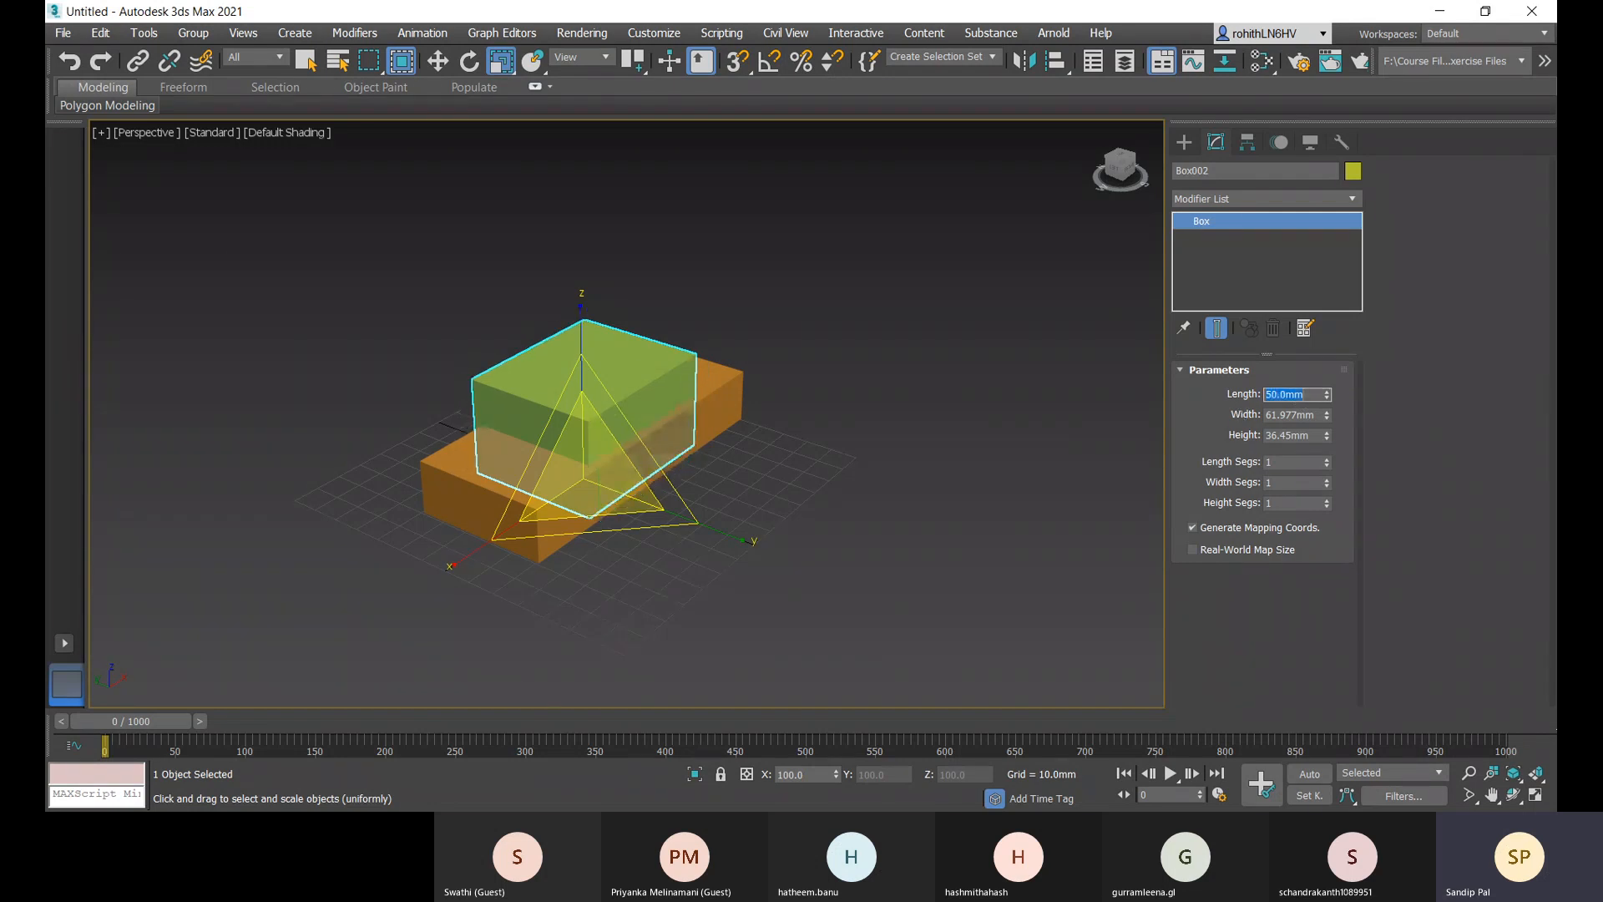
double_click(1300, 414)
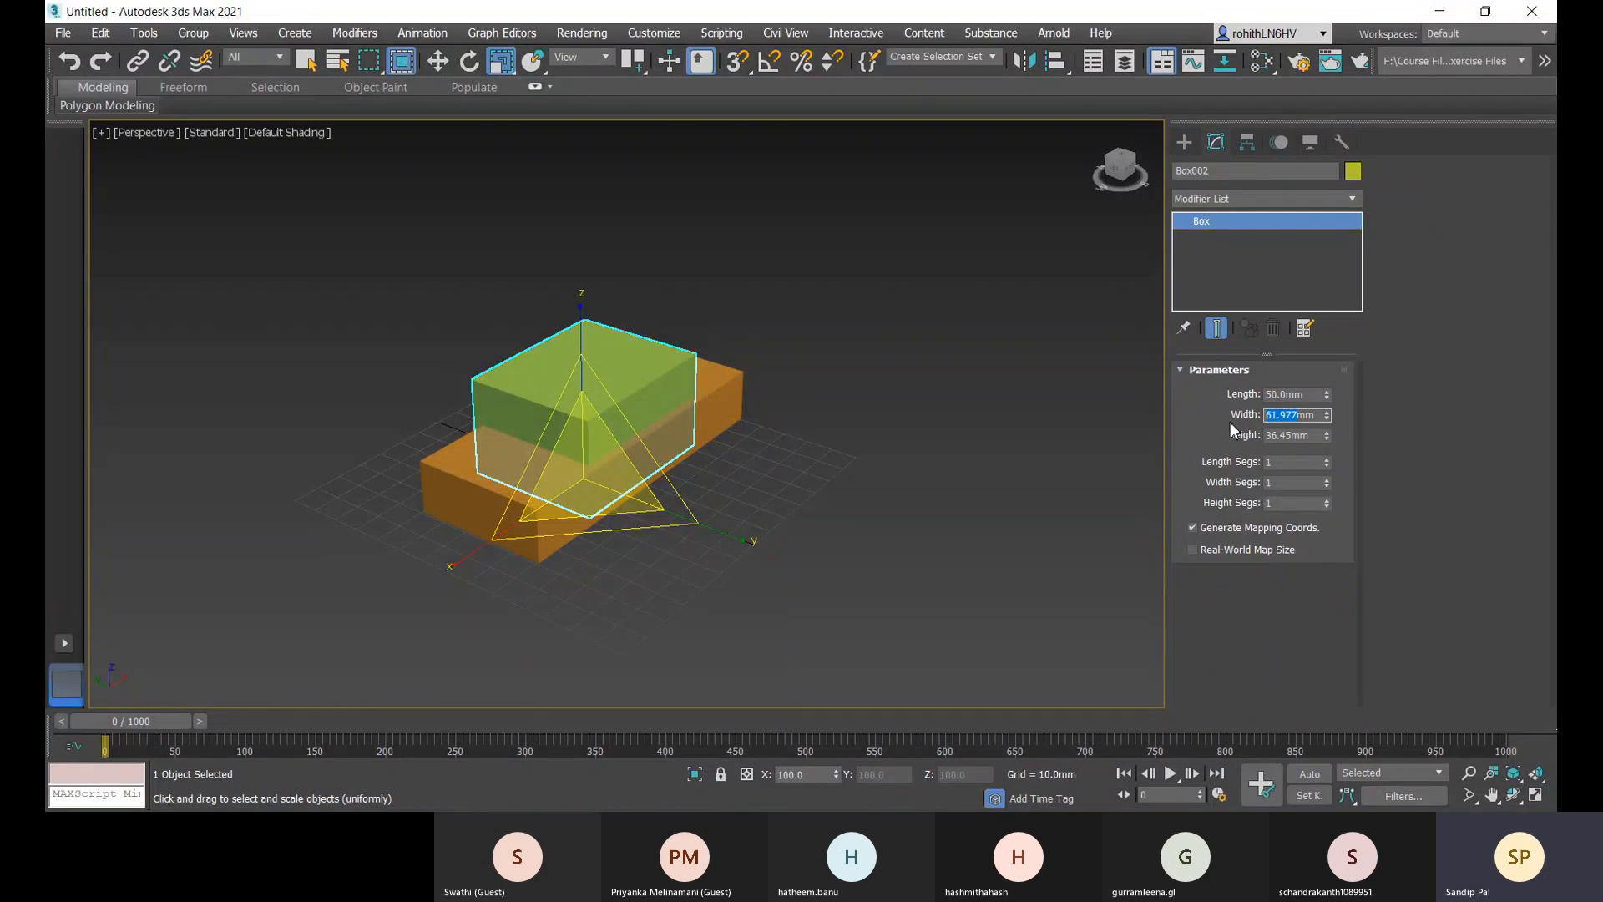
text(65)
key(Return)
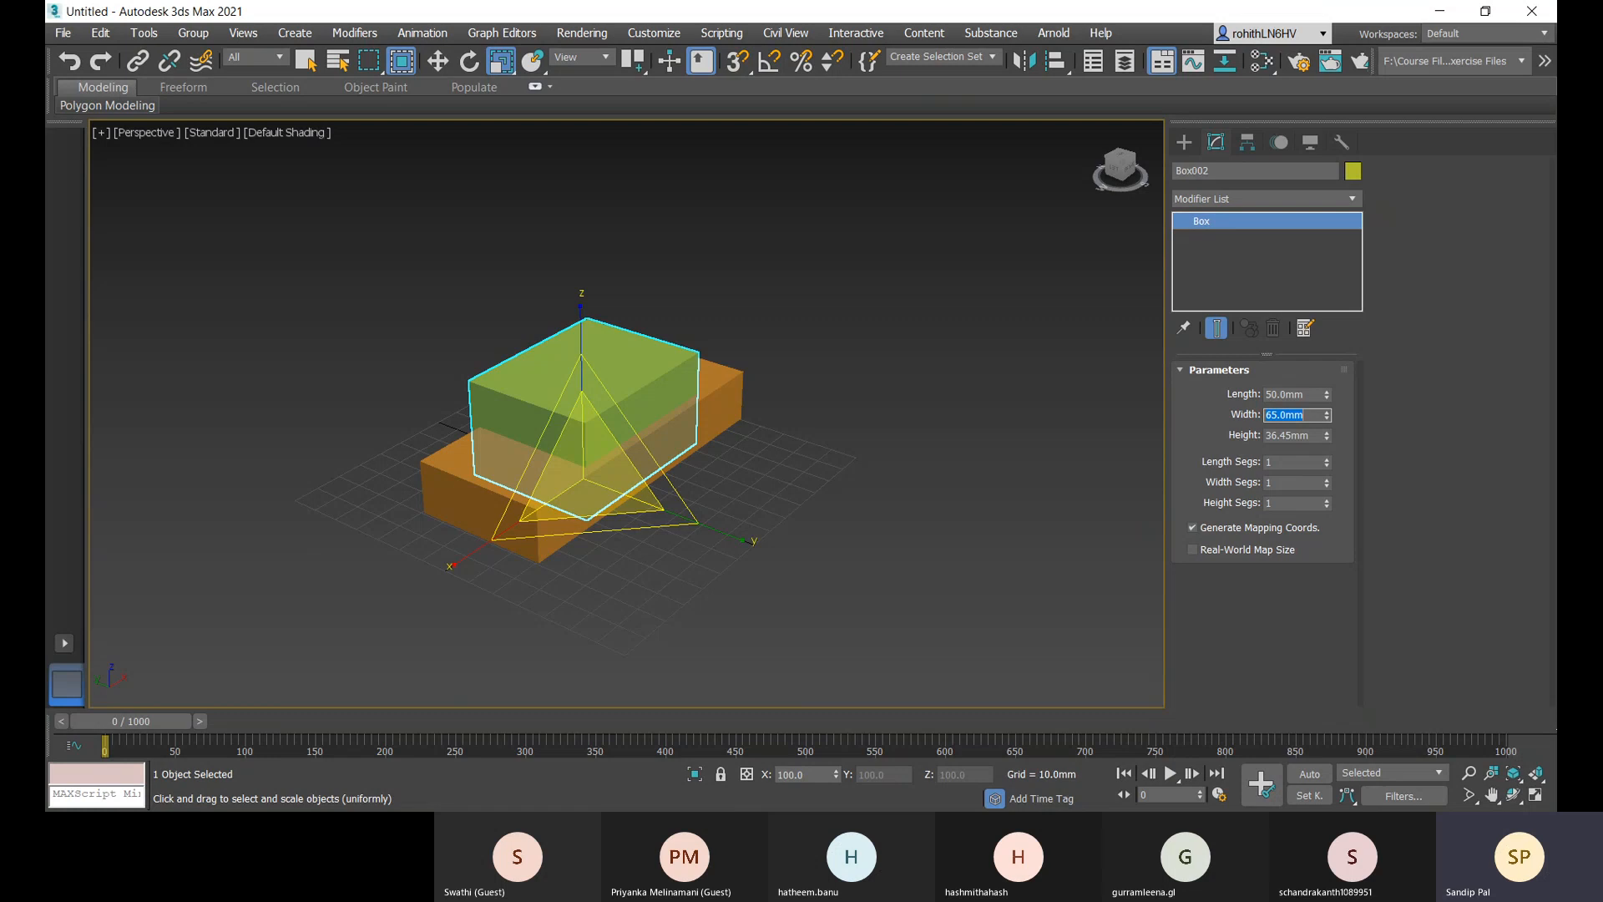
double_click(1293, 435)
text(12)
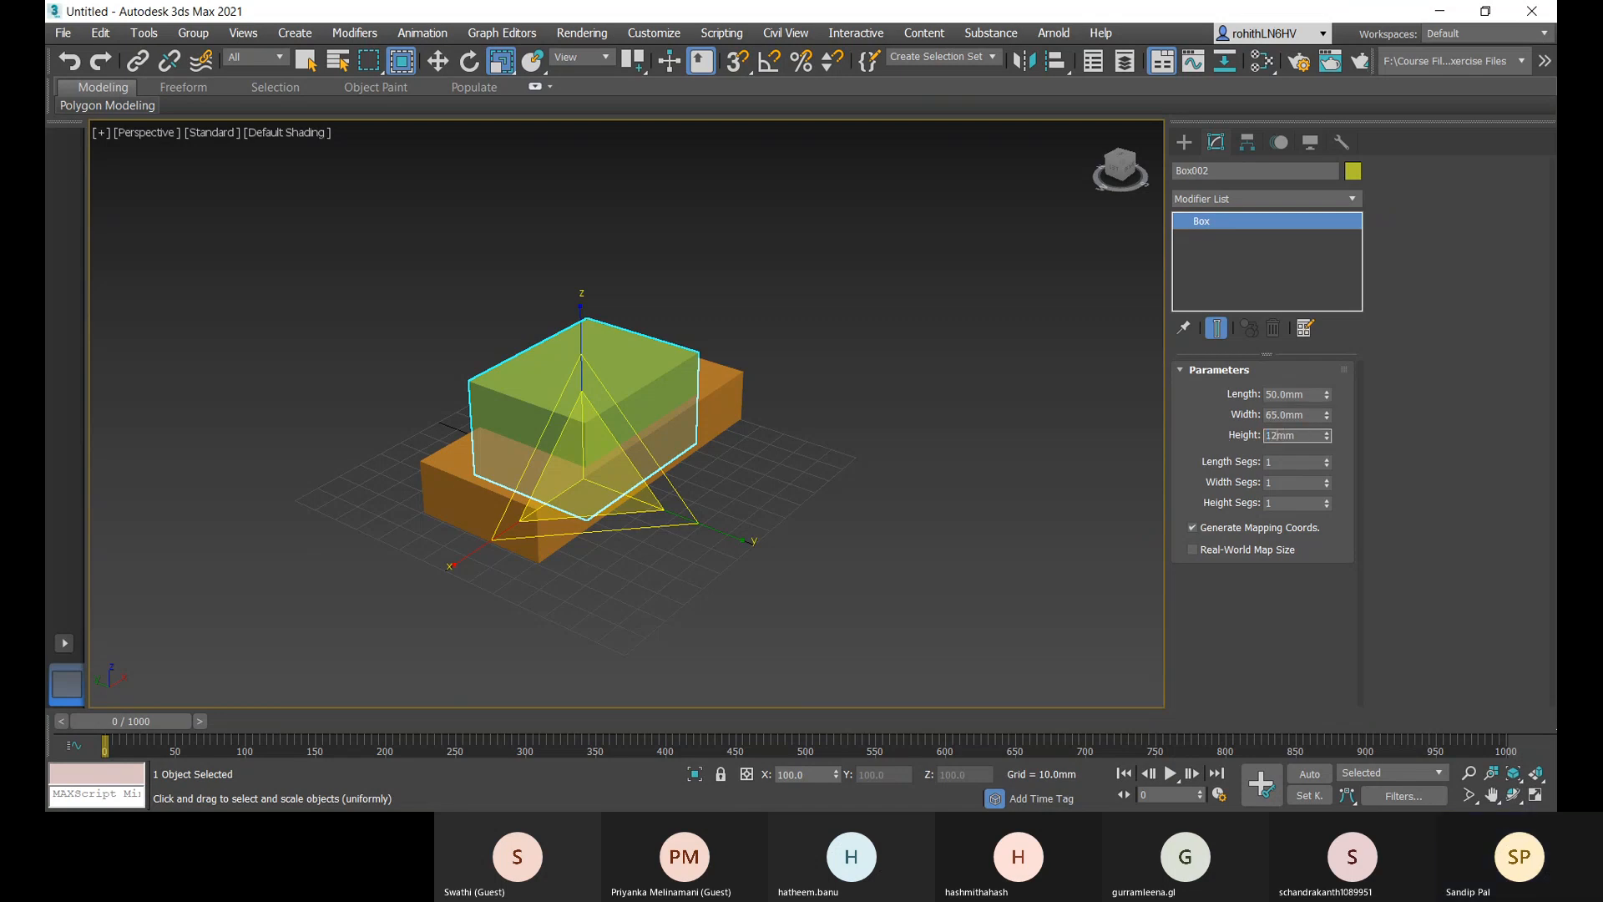
key(Return)
middle_drag(1008, 457, 1017, 432)
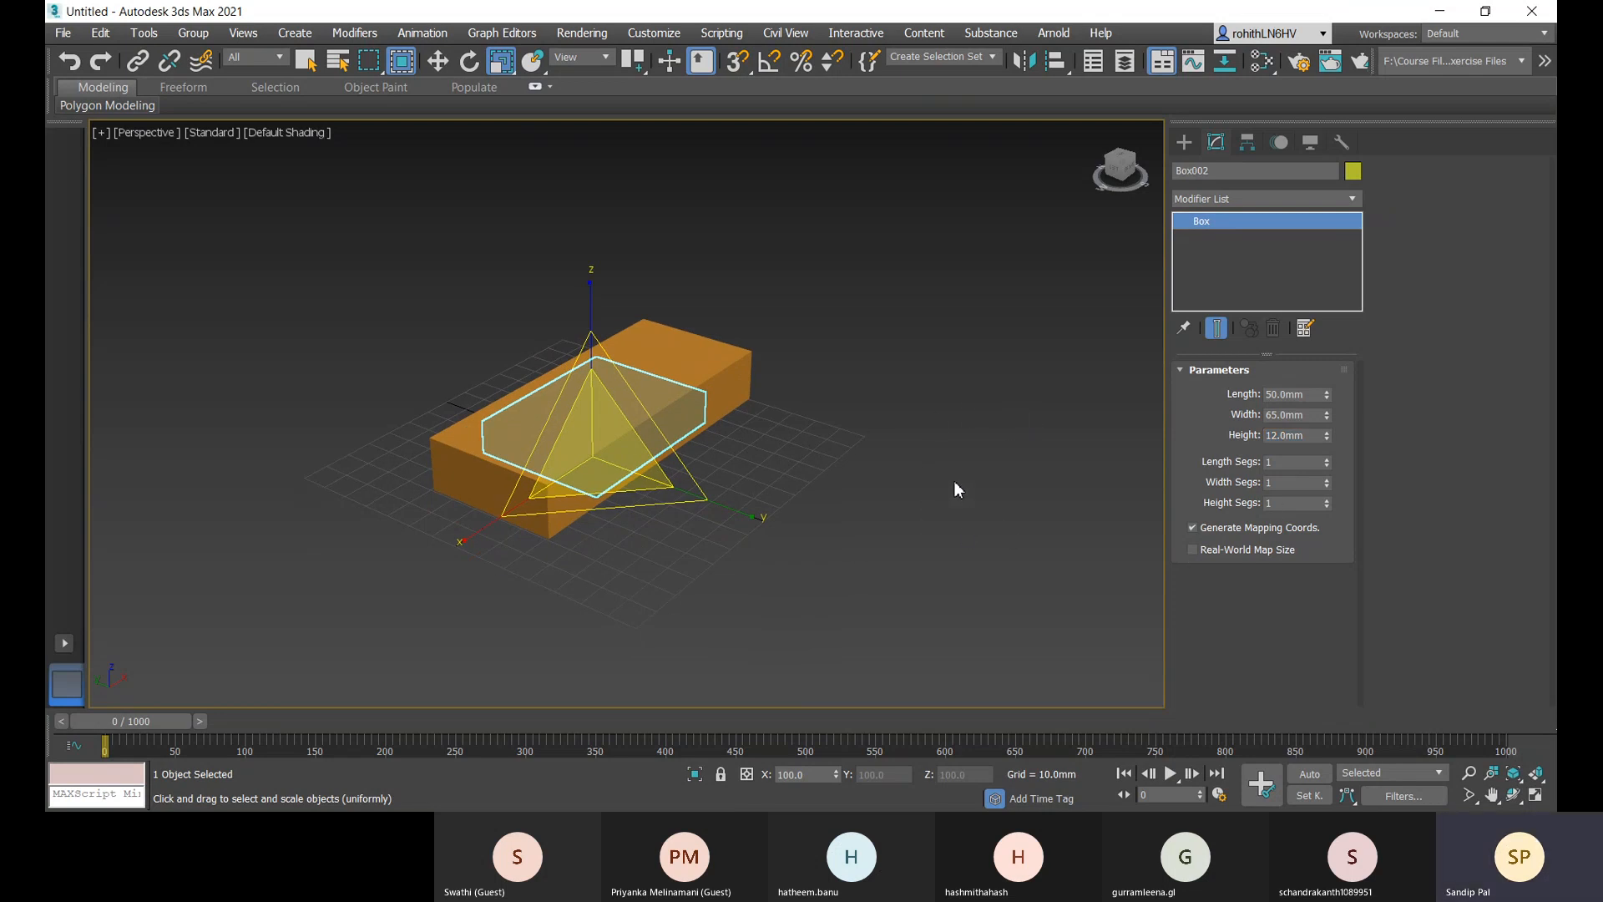
- Preview aligning the second box to the base box by pivot points, turning the X position off and back on
click(1184, 142)
alt+middle_drag(680, 579, 628, 398)
alt+middle_drag(567, 465, 616, 461)
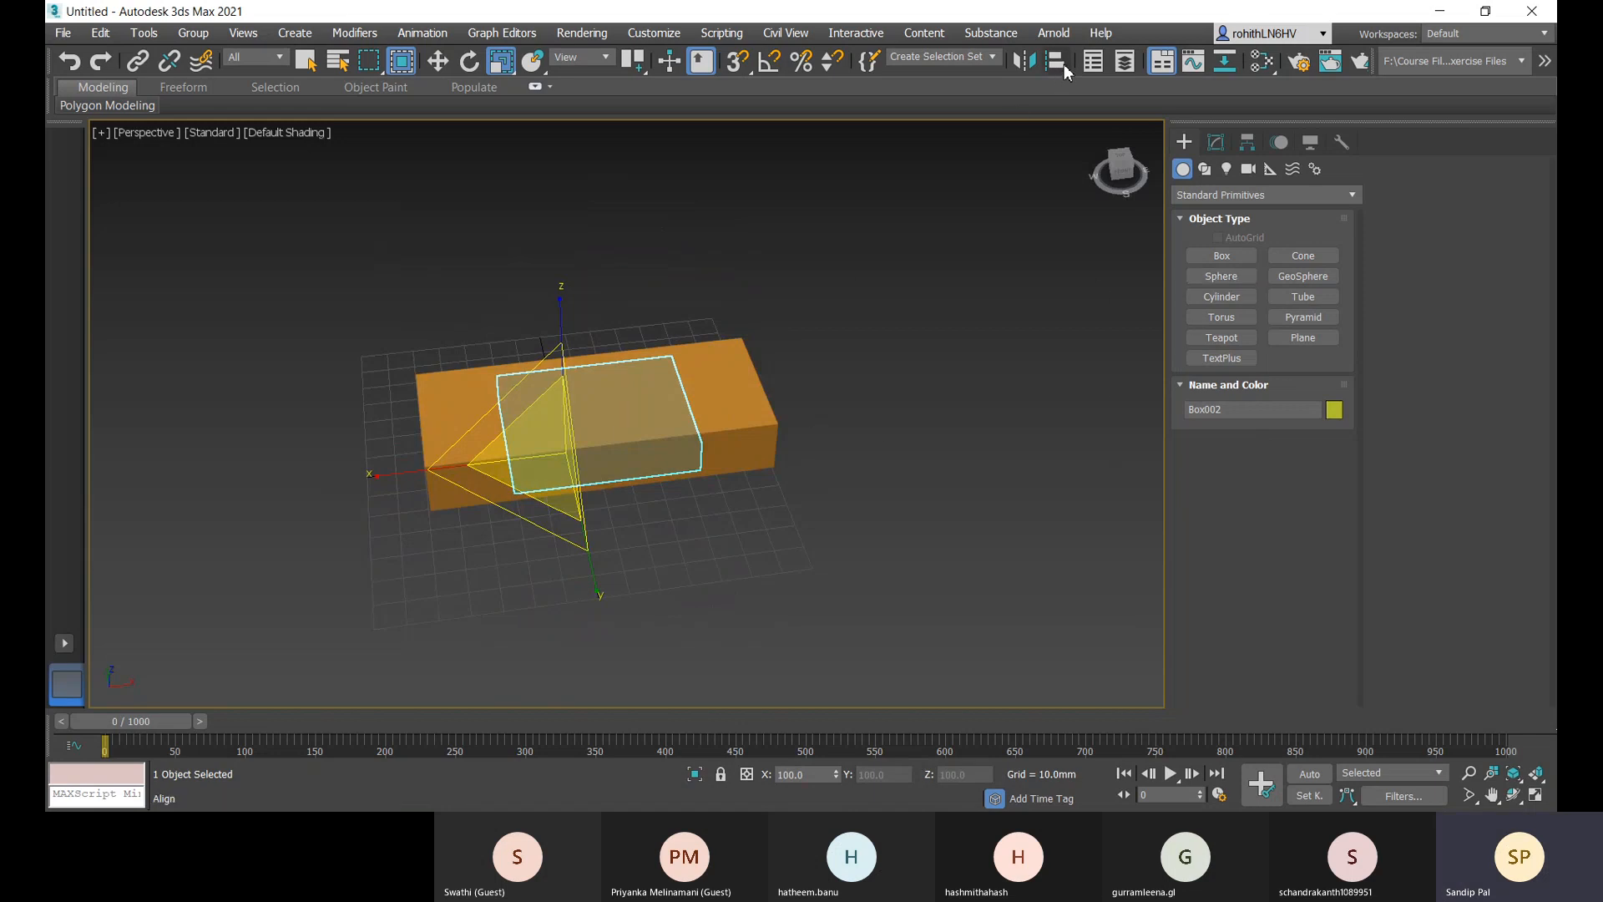
alt+middle_drag(803, 445, 572, 429)
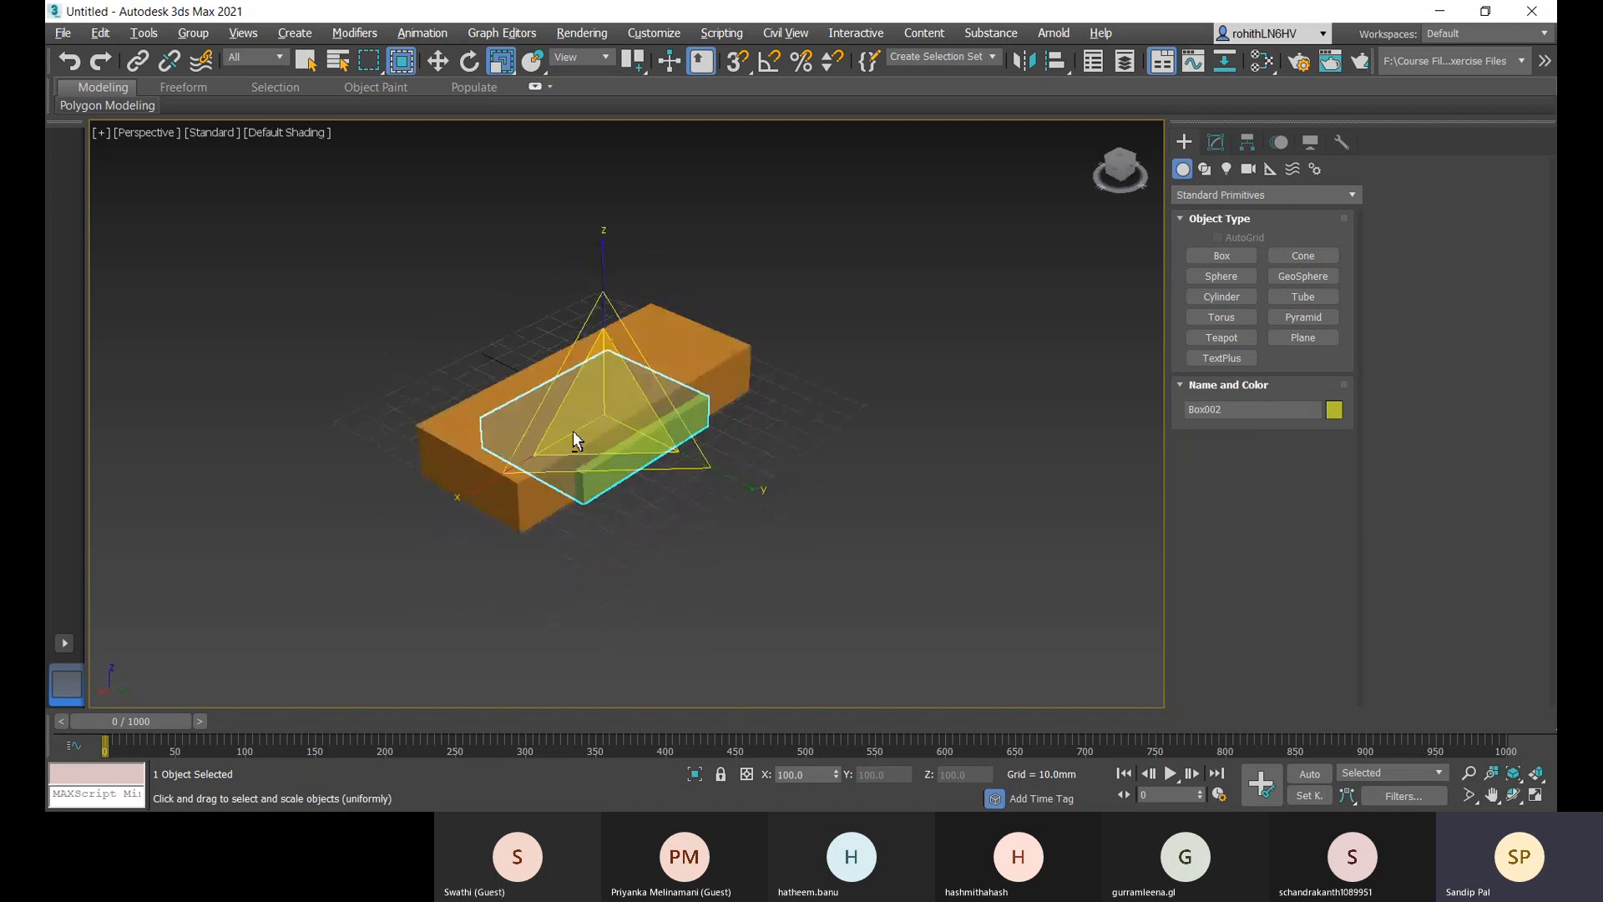
click(624, 530)
click(619, 482)
click(1055, 63)
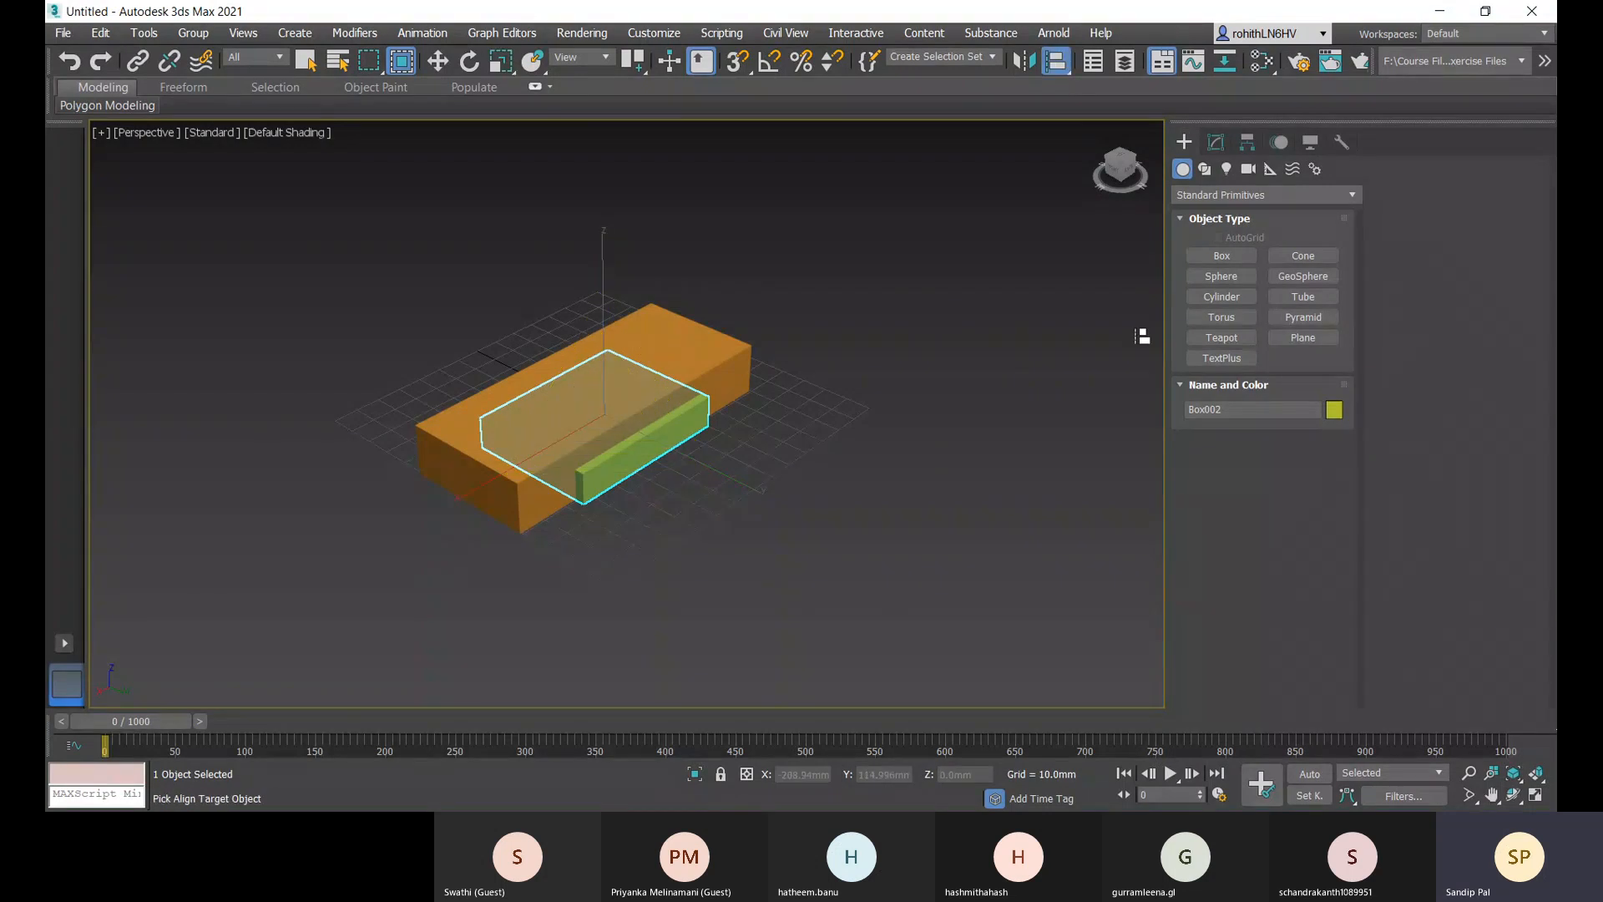
click(725, 377)
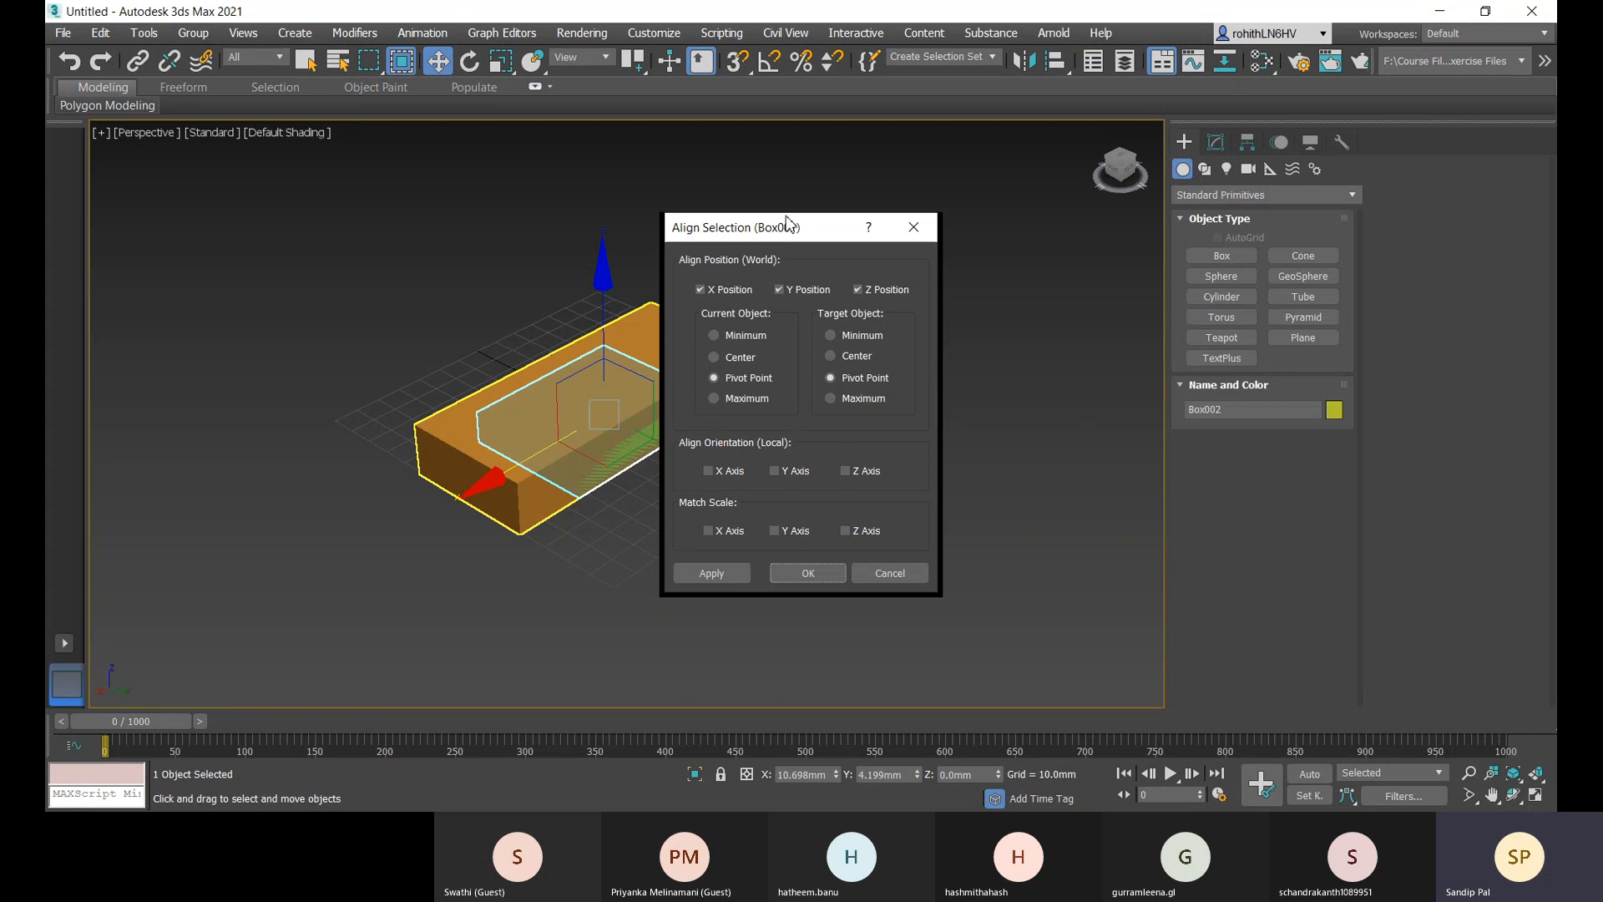
drag(788, 224, 932, 206)
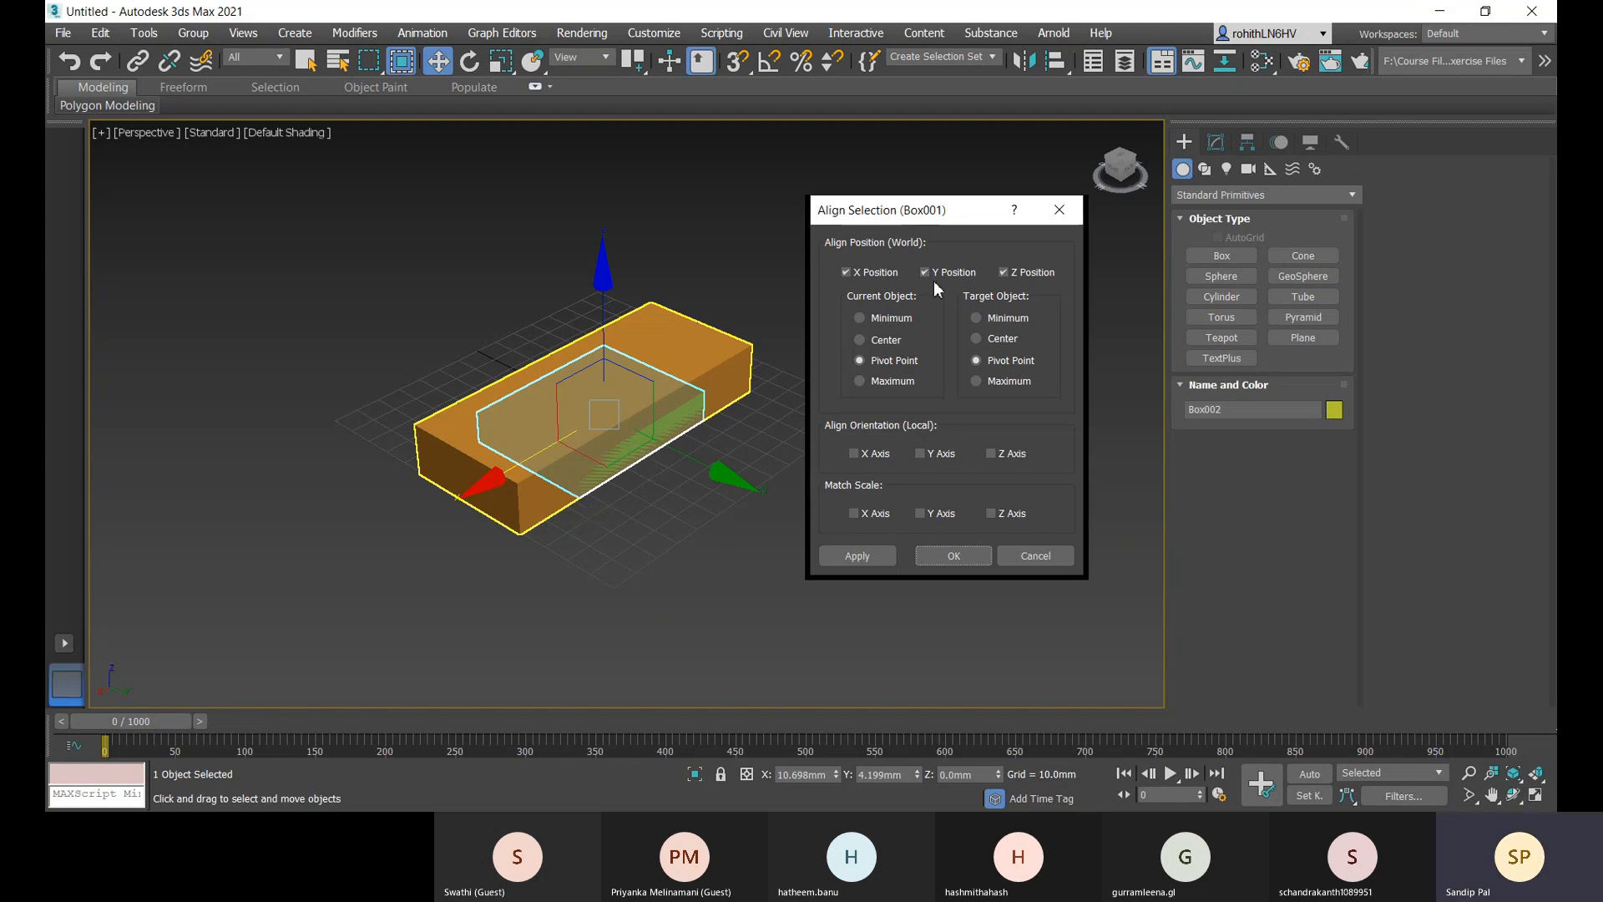
click(850, 275)
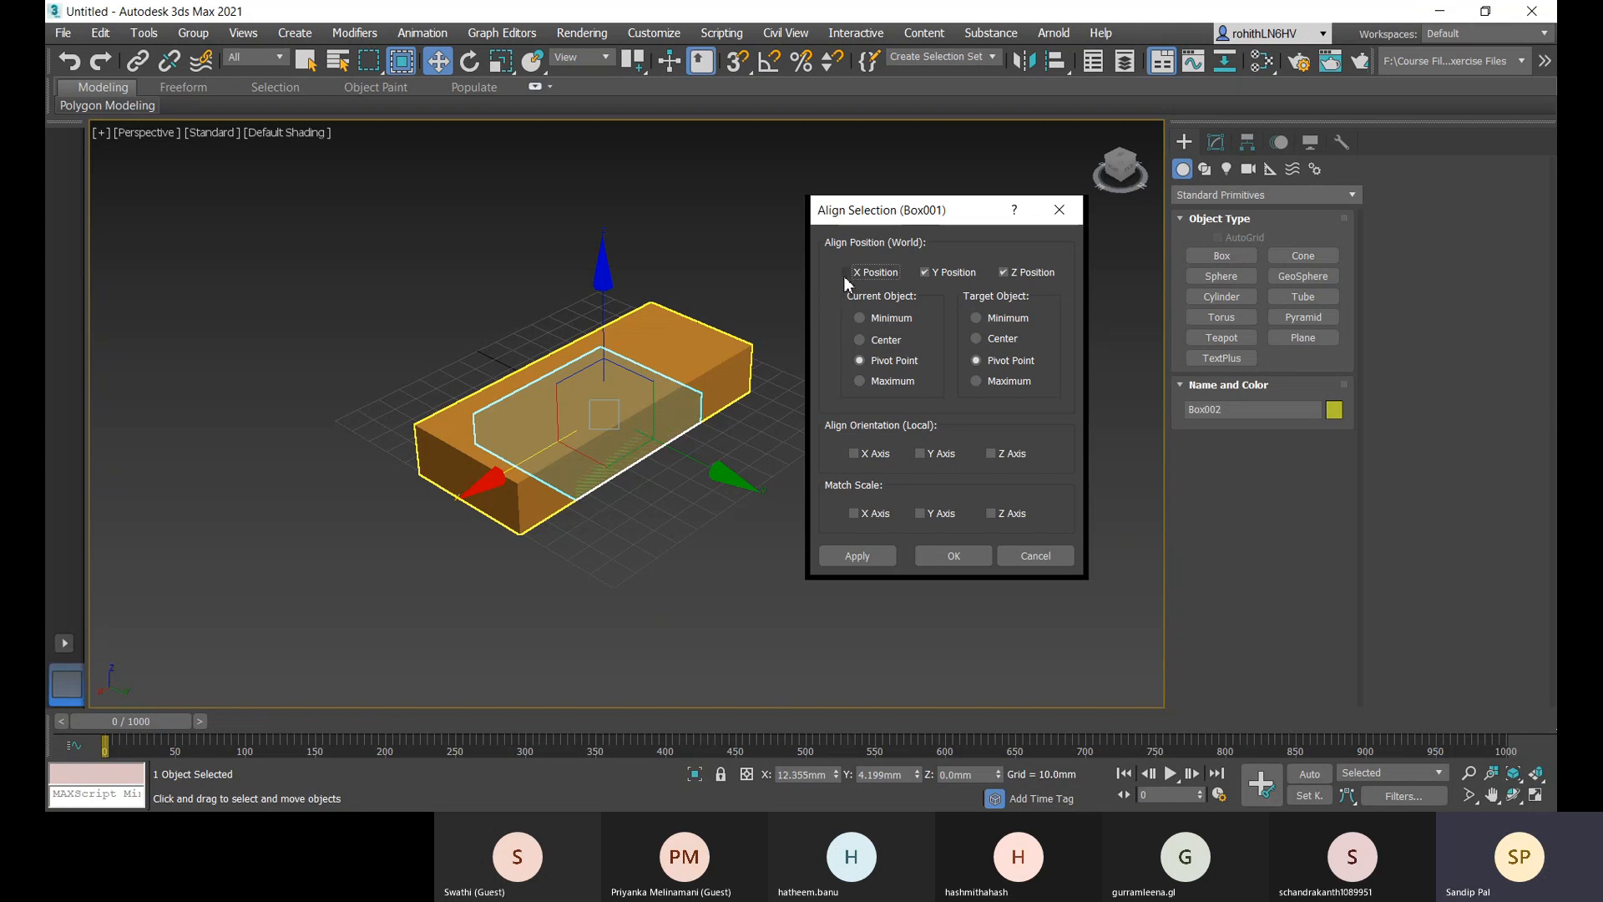
click(844, 274)
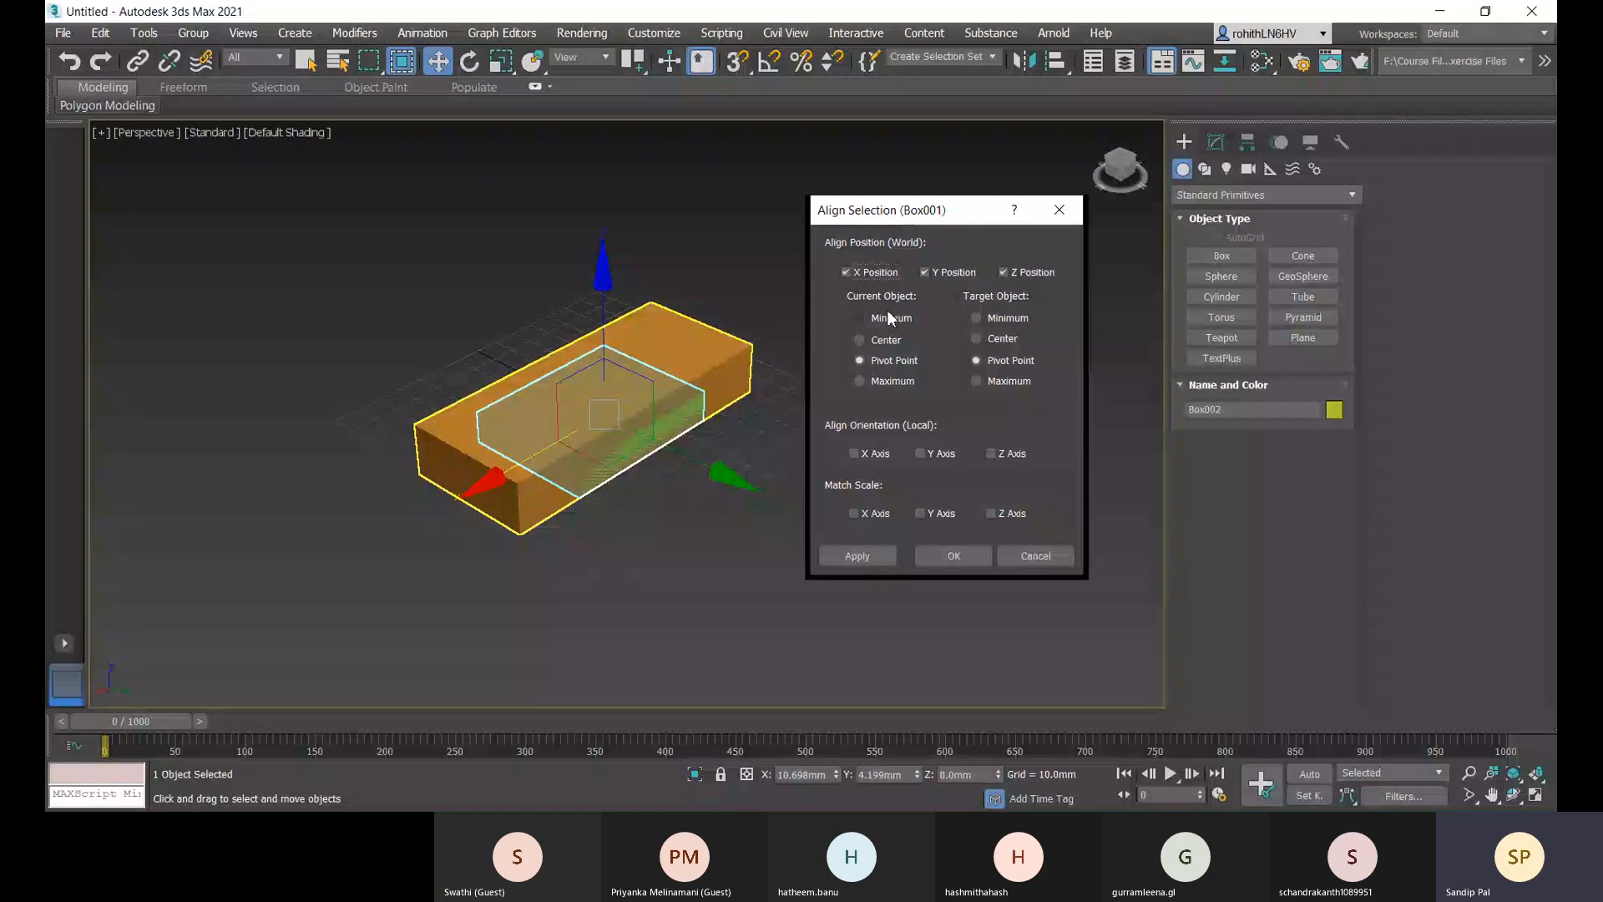
click(1389, 762)
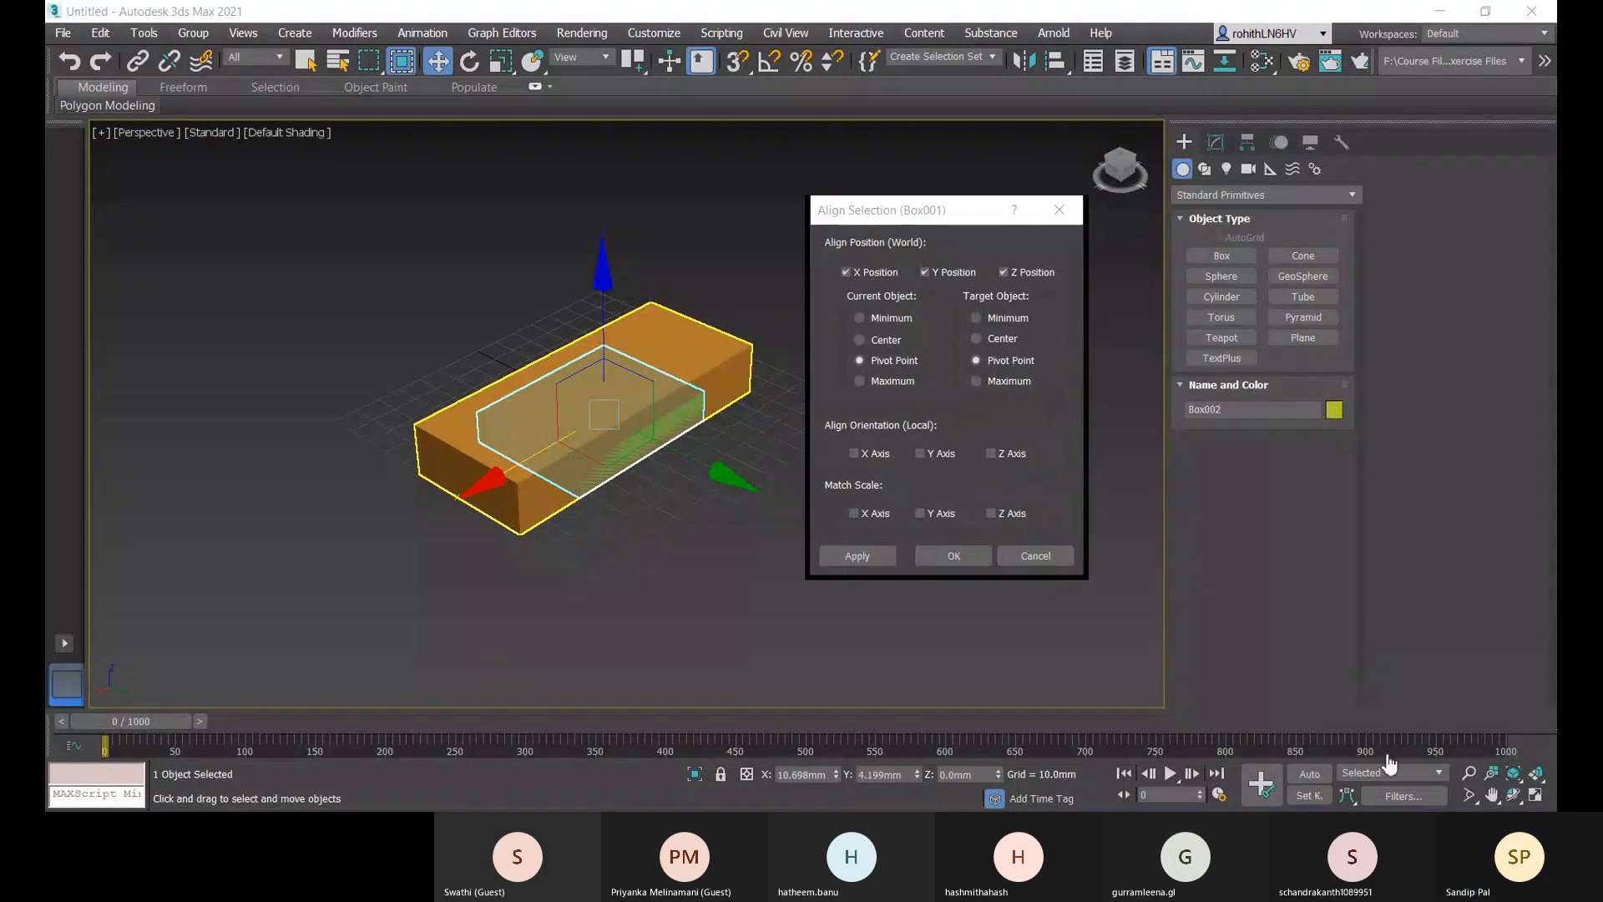
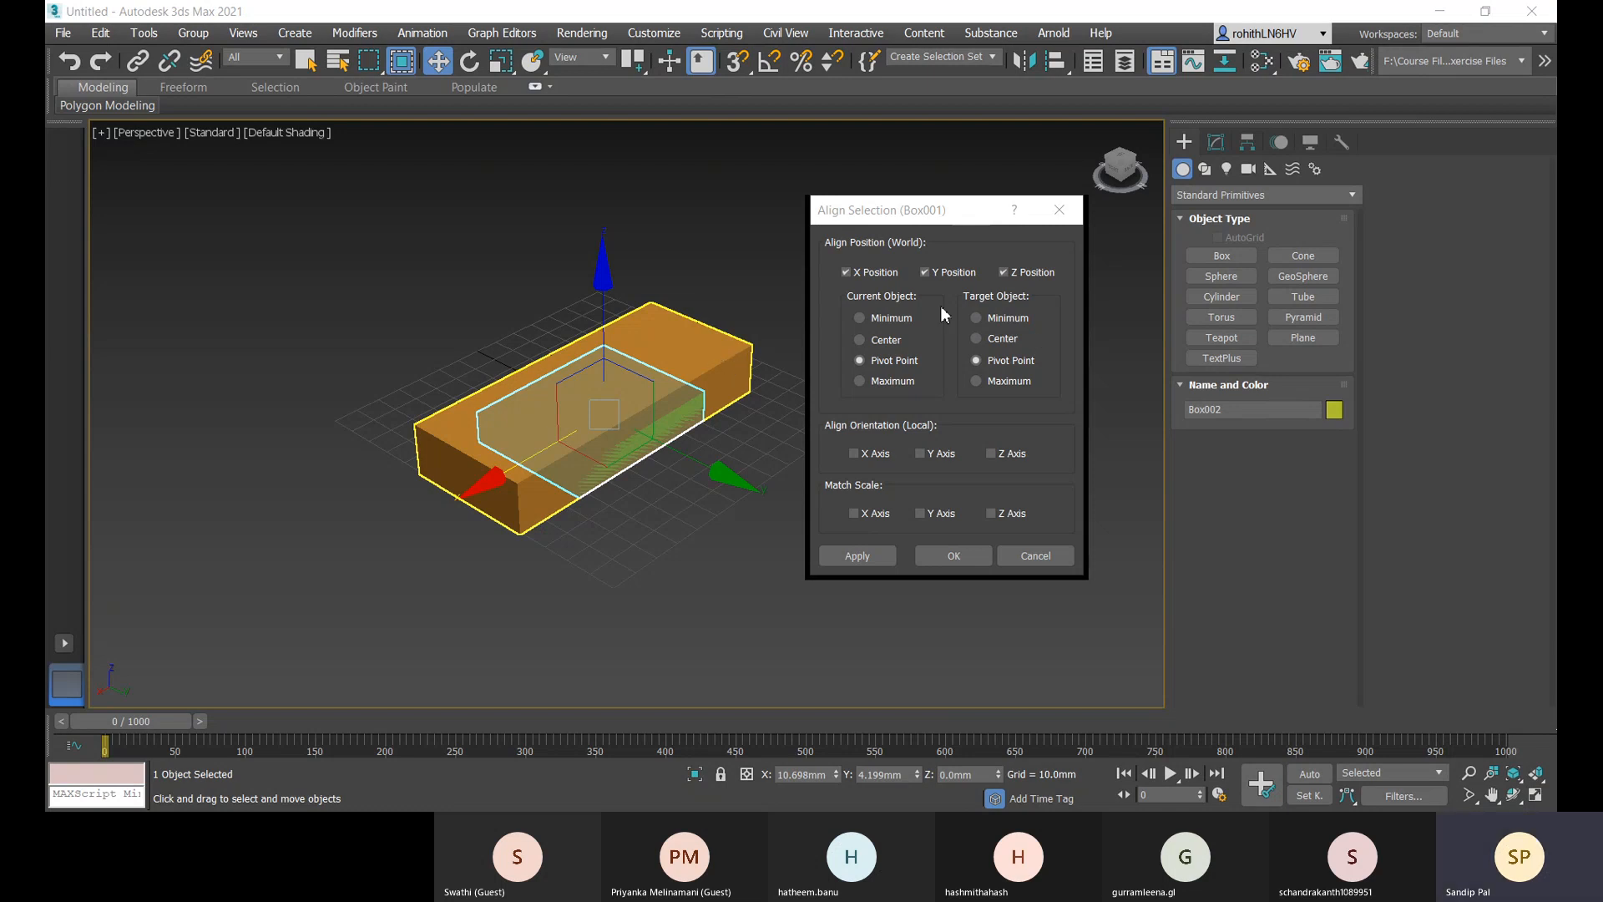
- Try to align the second box's minimum to the base box's maximum in X, Y and Z, and cancel the alignment
click(976, 381)
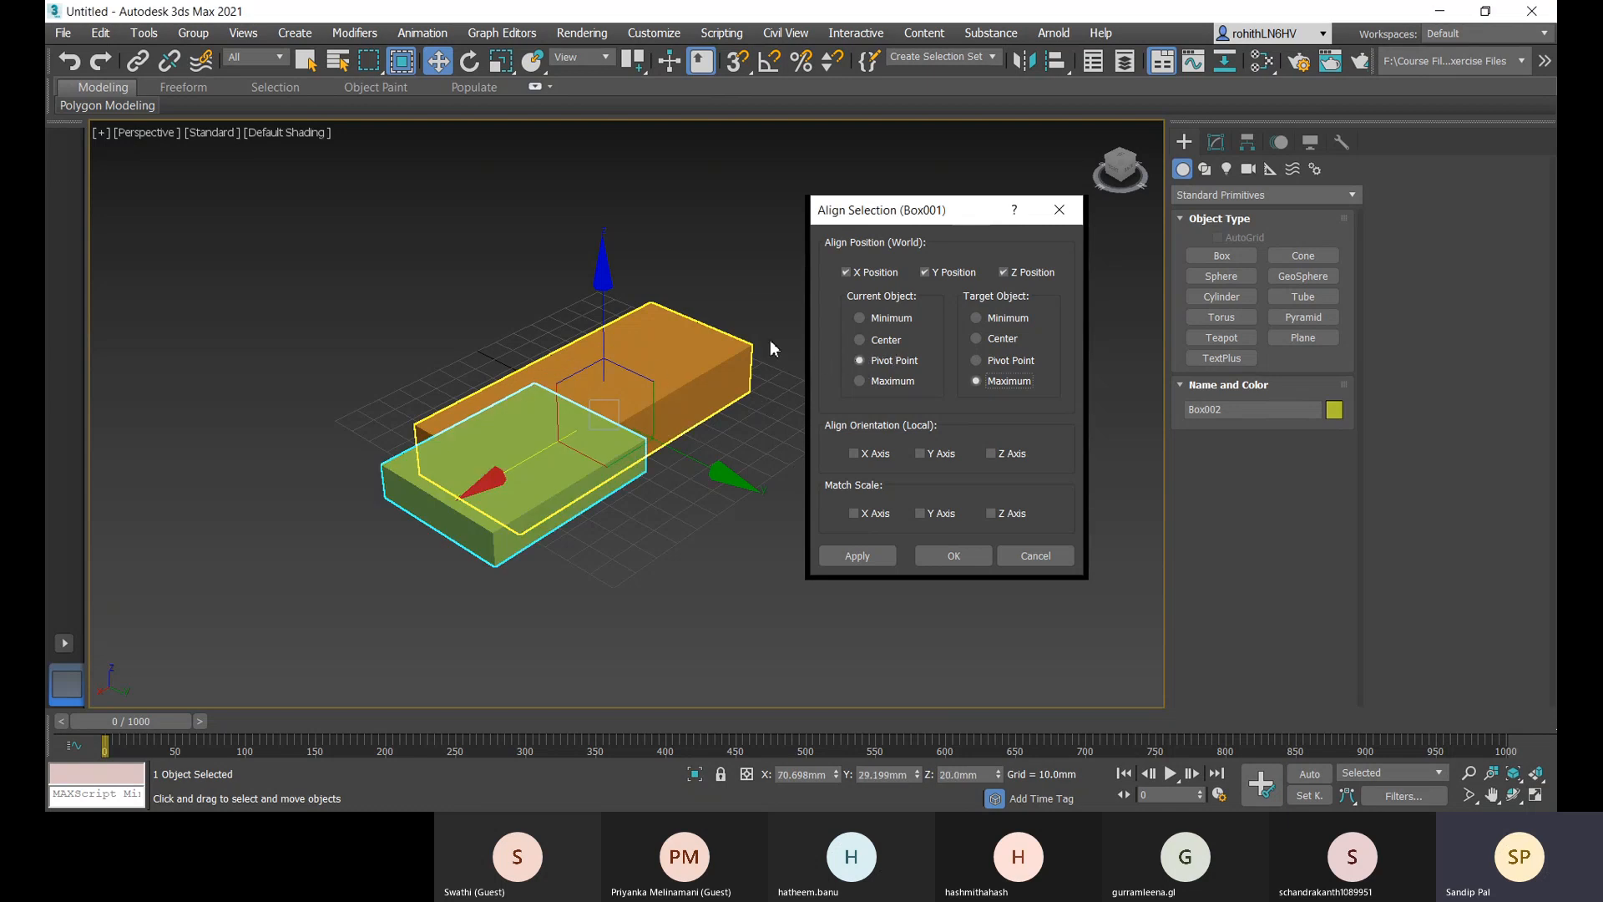
click(862, 318)
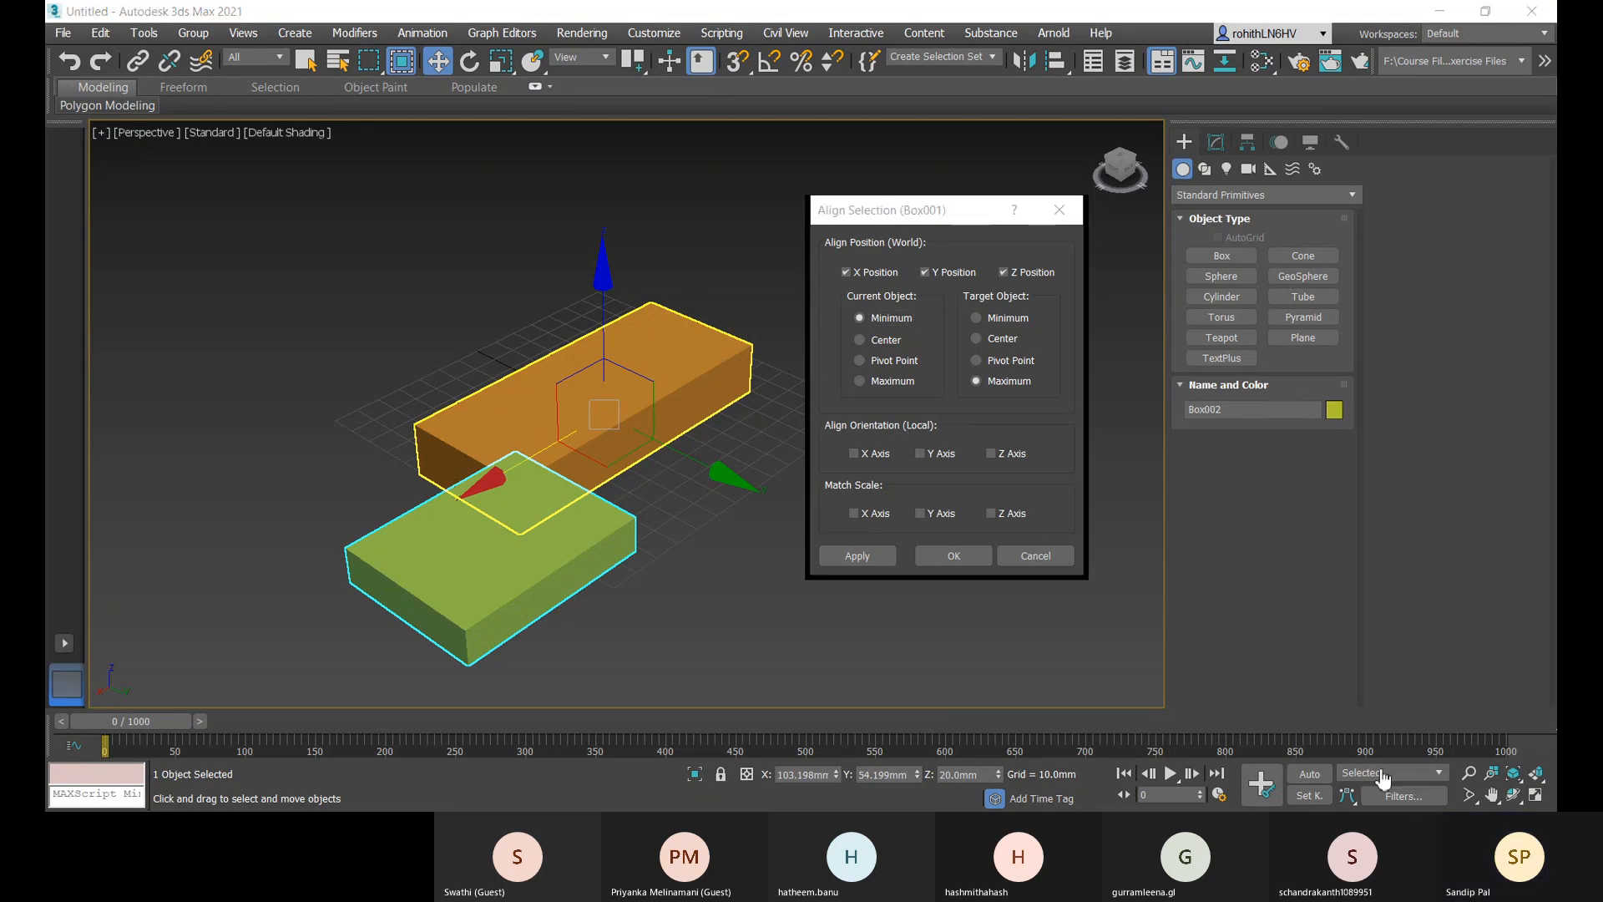
click(832, 555)
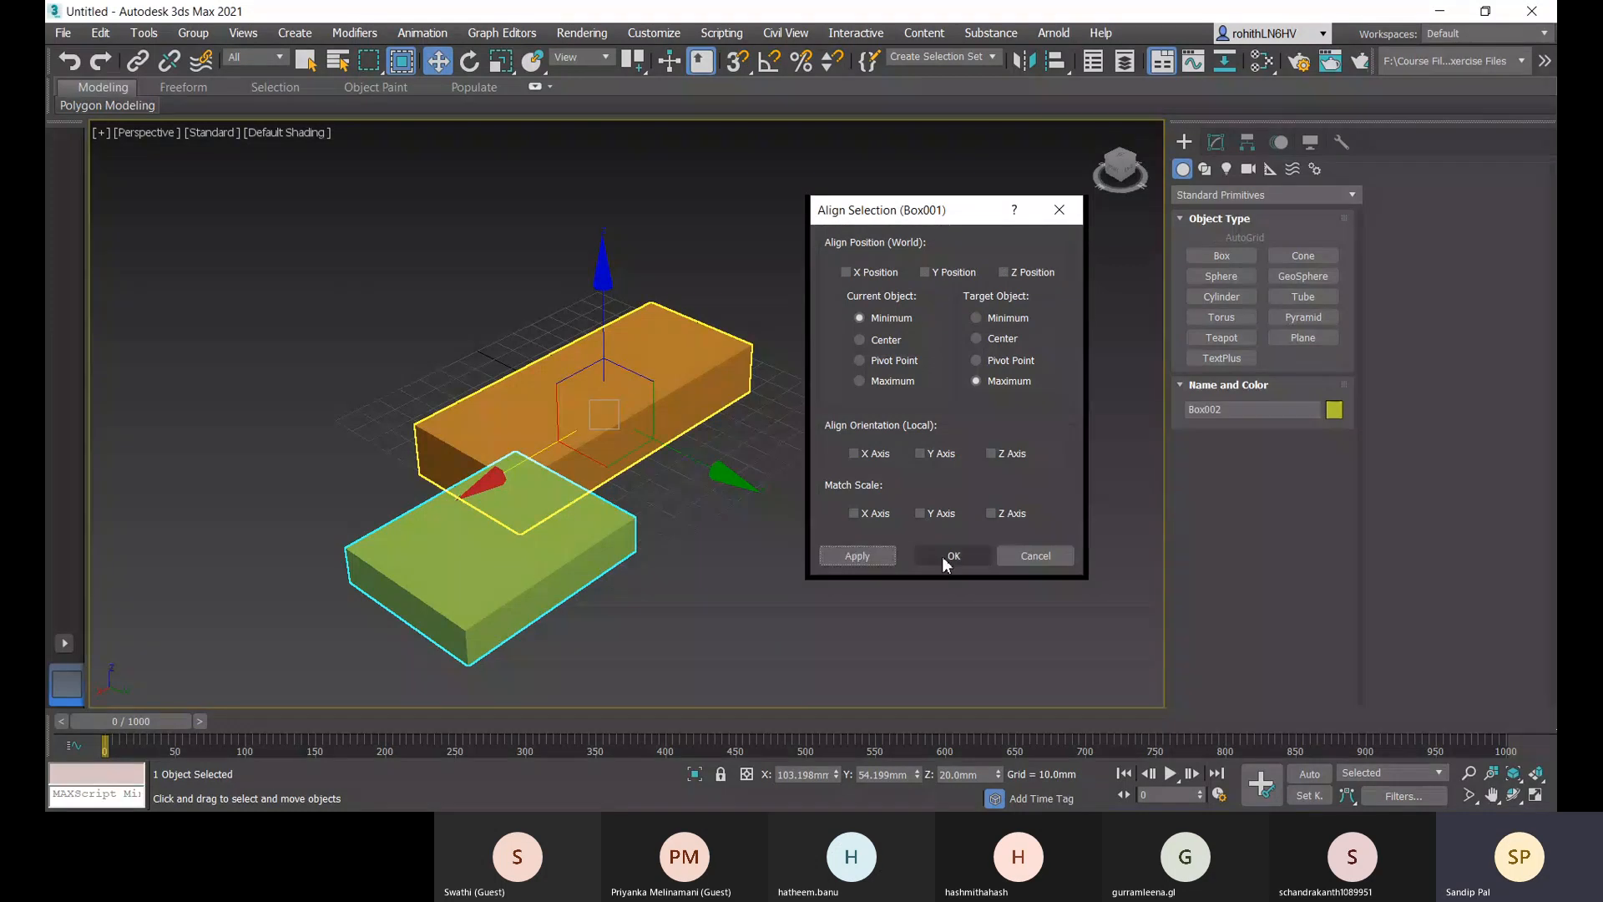
click(1031, 555)
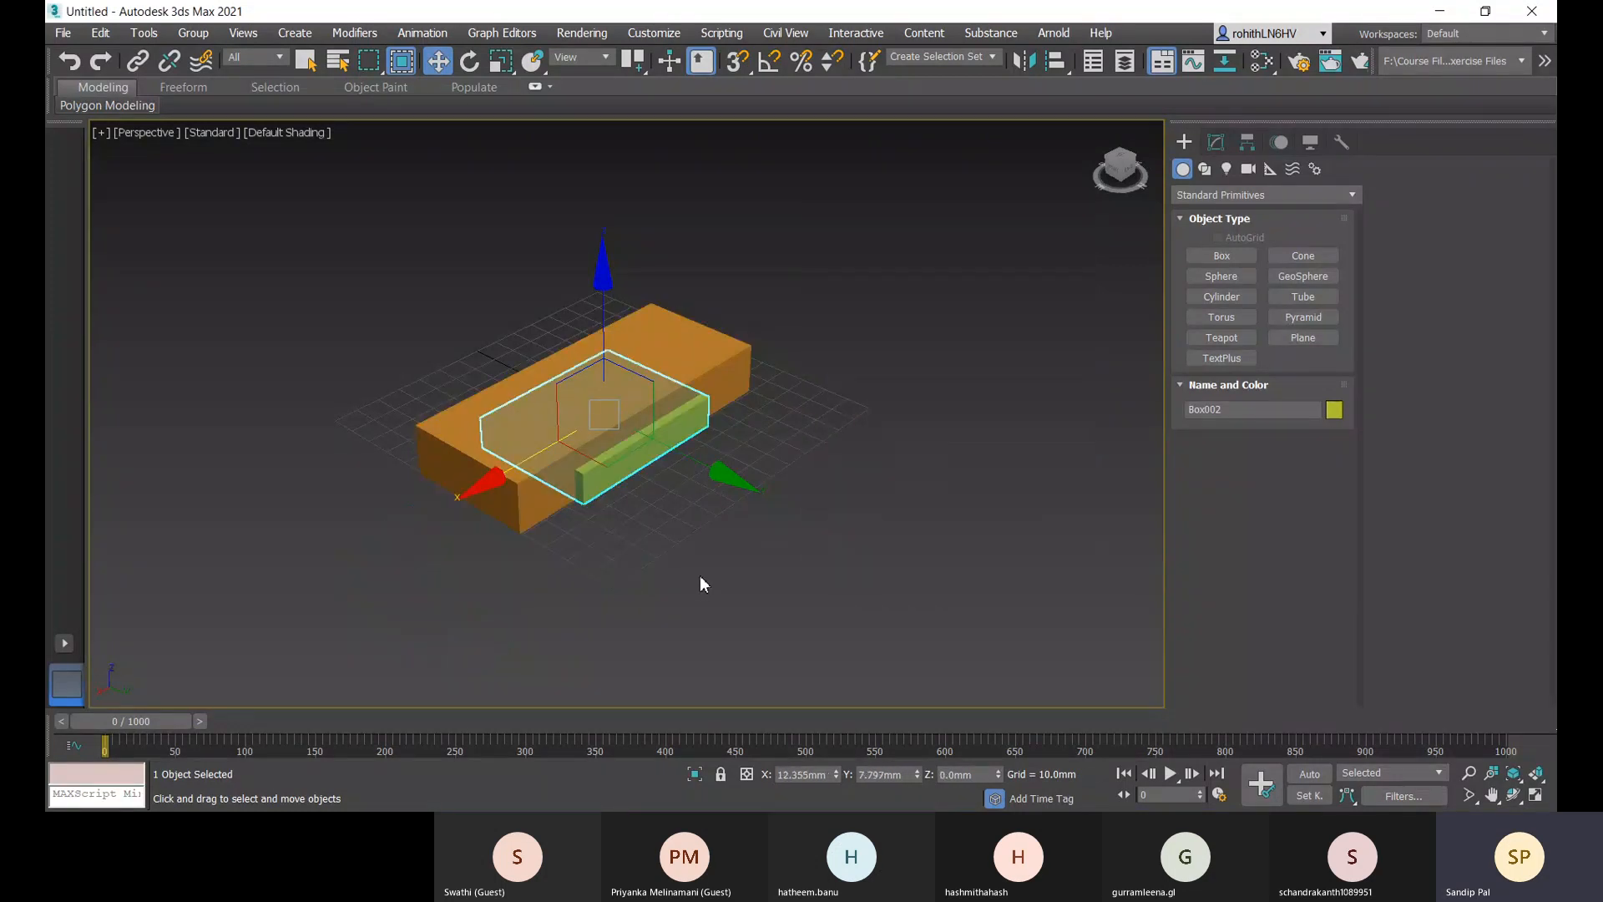
- Align the second box's minimum to the base box's maximum in Z only, and apply it
alt+middle_drag(698, 518, 944, 507)
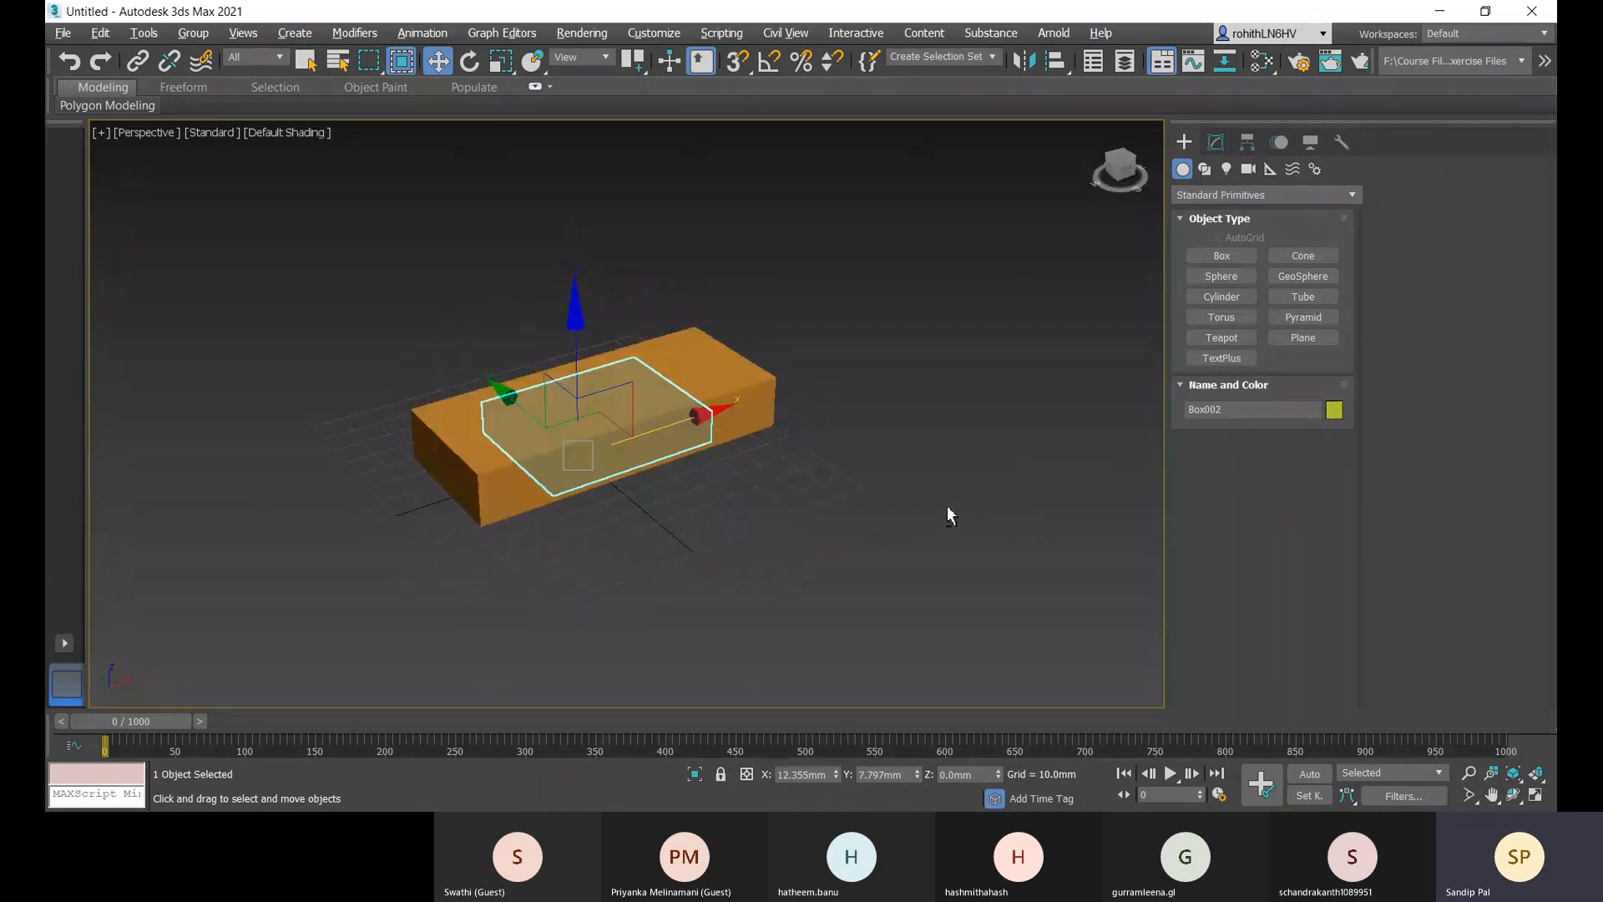
click(1055, 61)
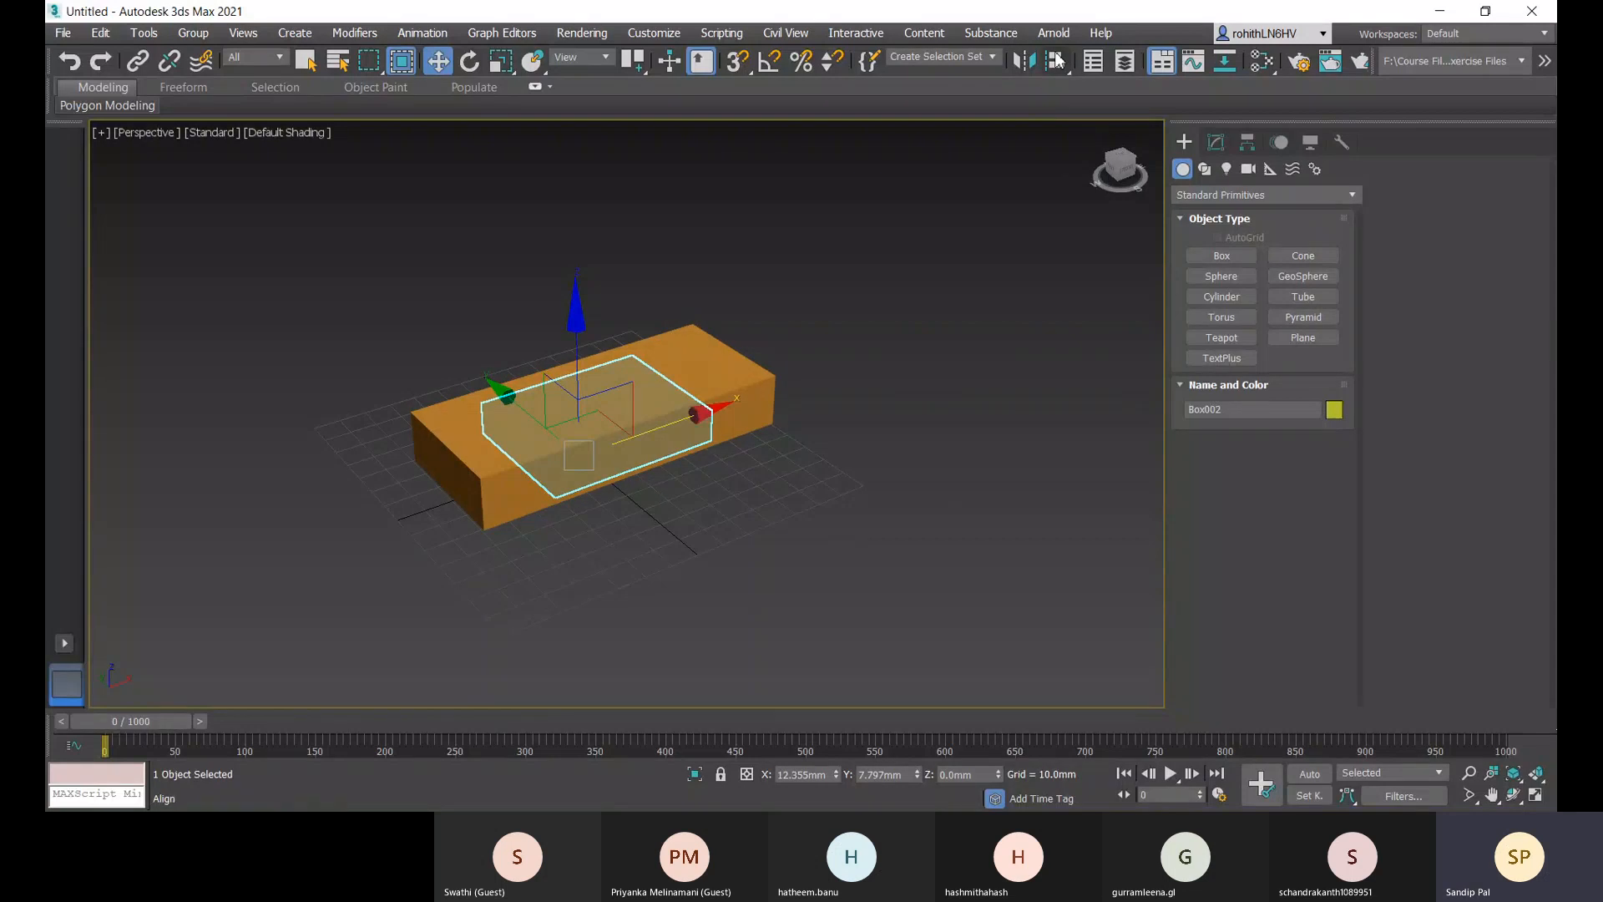
click(751, 390)
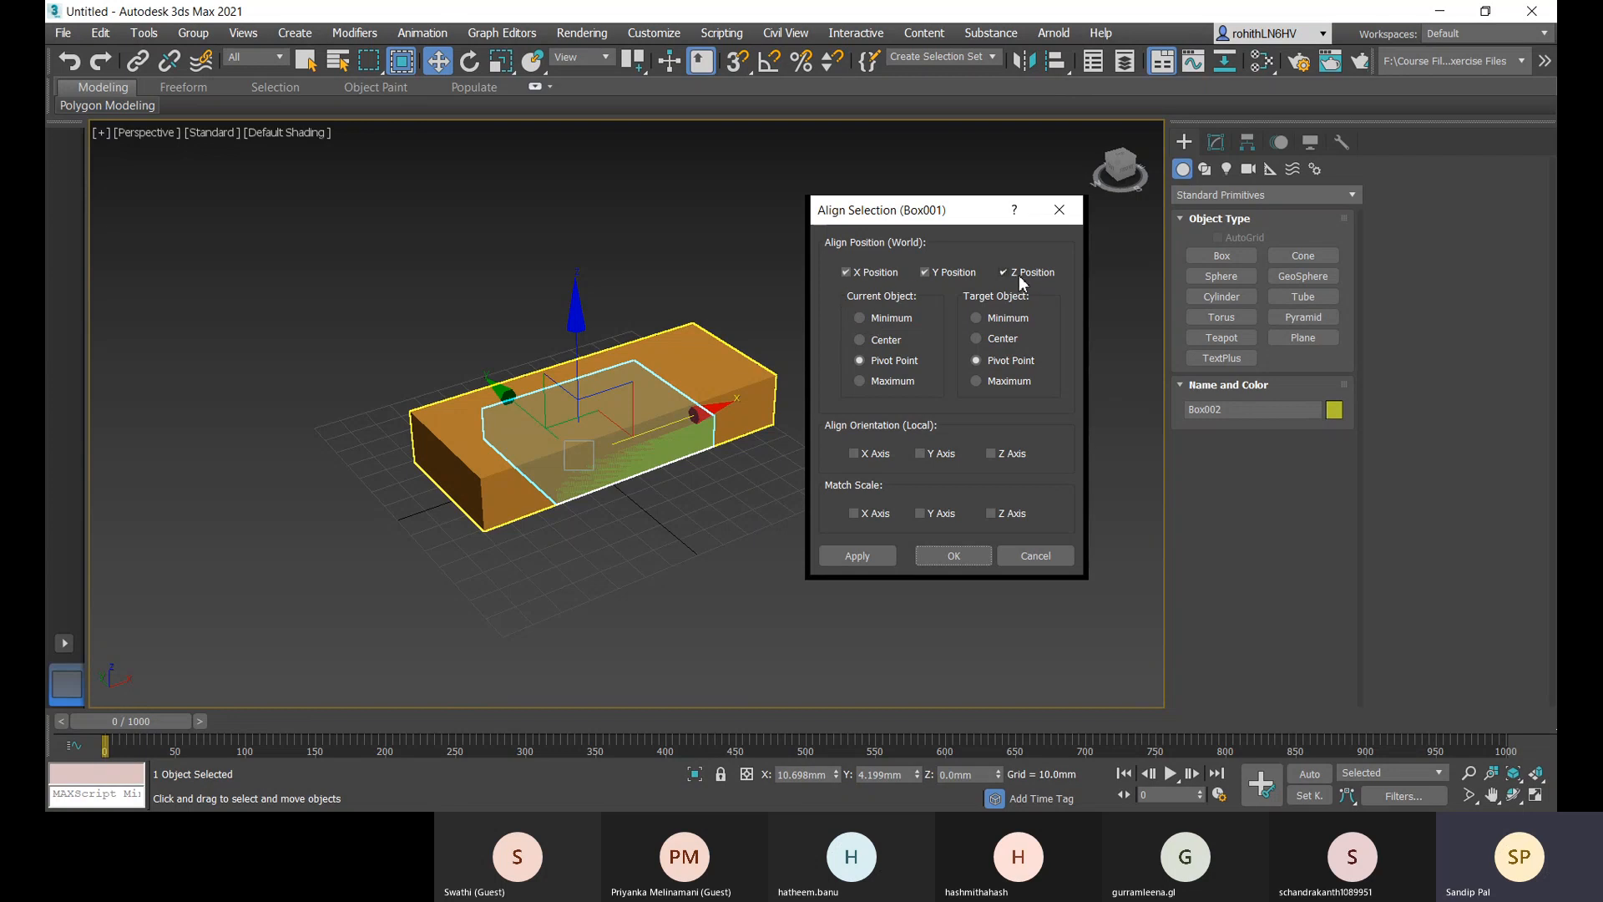
click(925, 272)
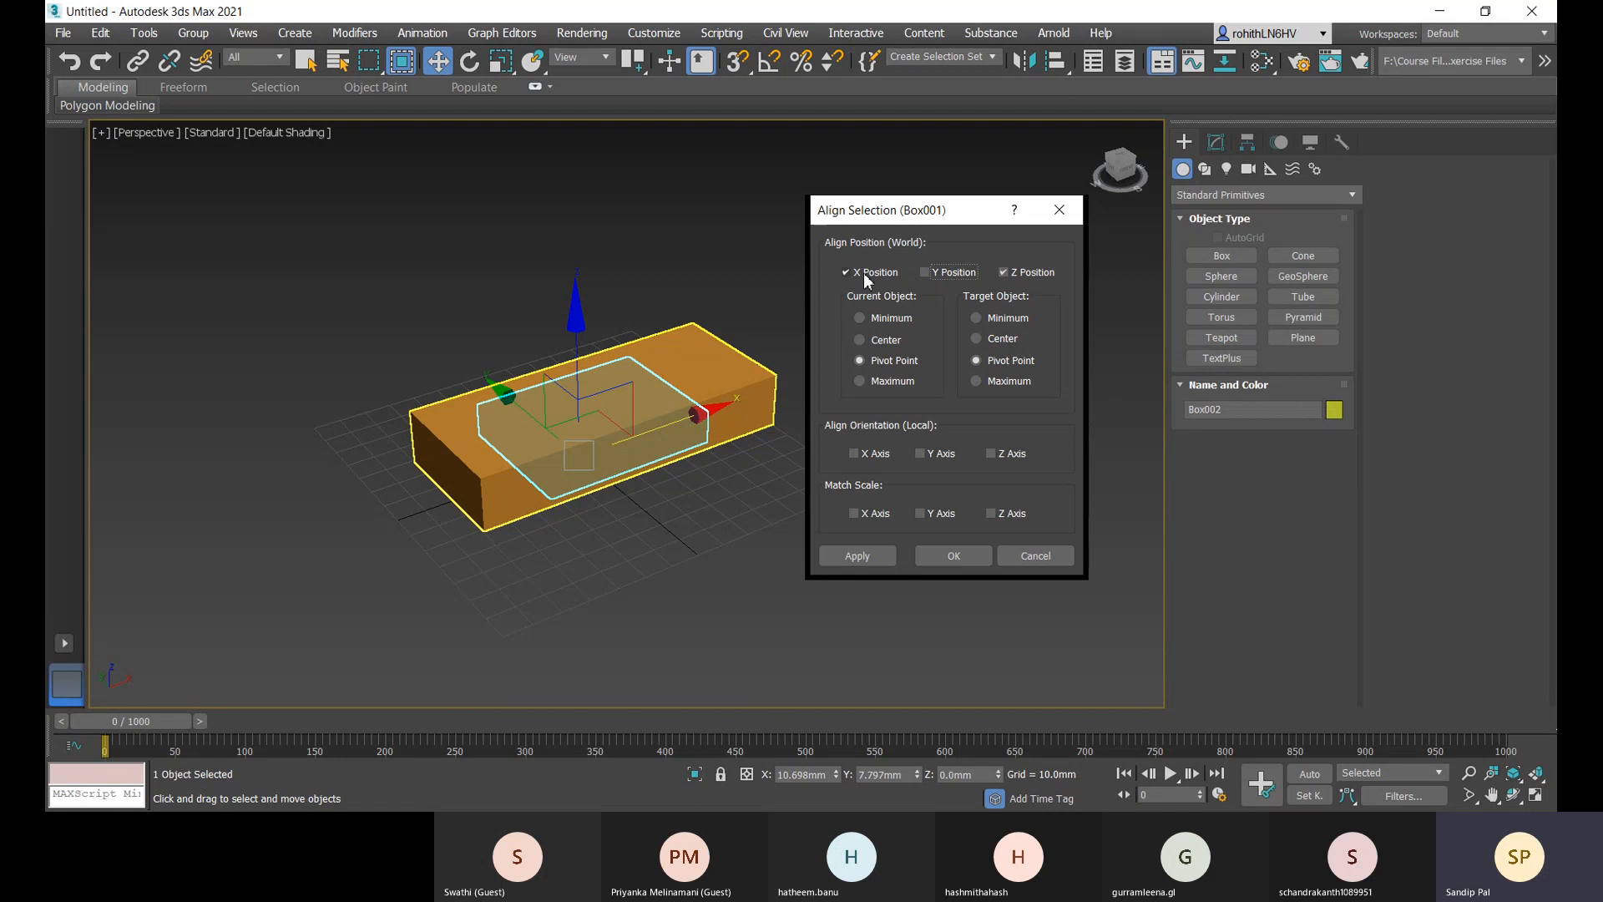
click(846, 272)
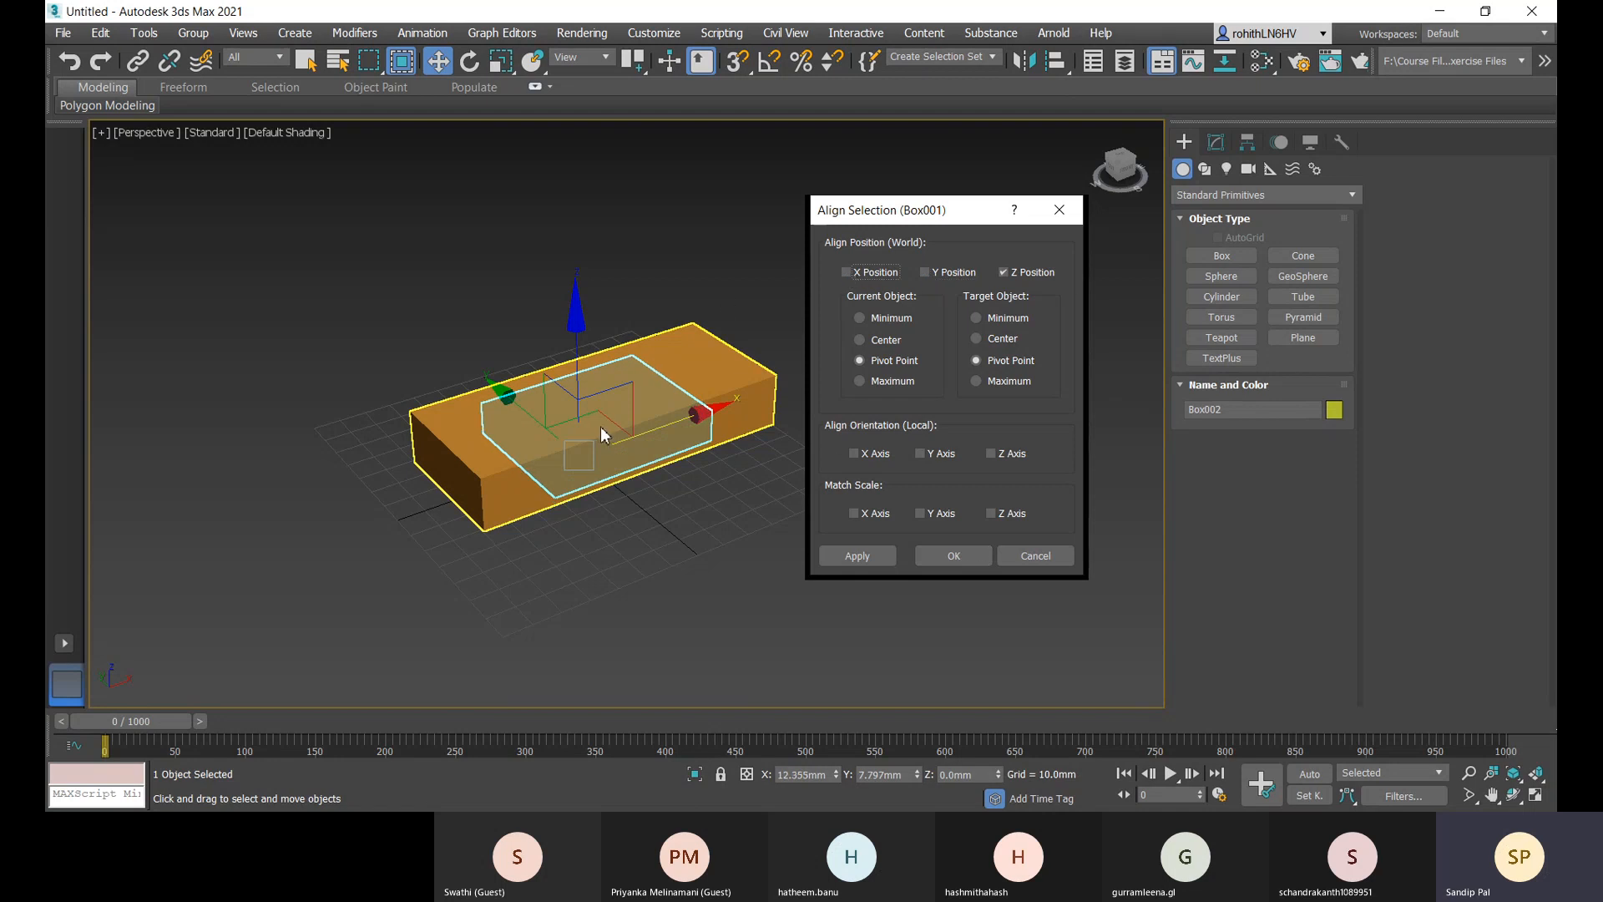
click(858, 319)
click(977, 380)
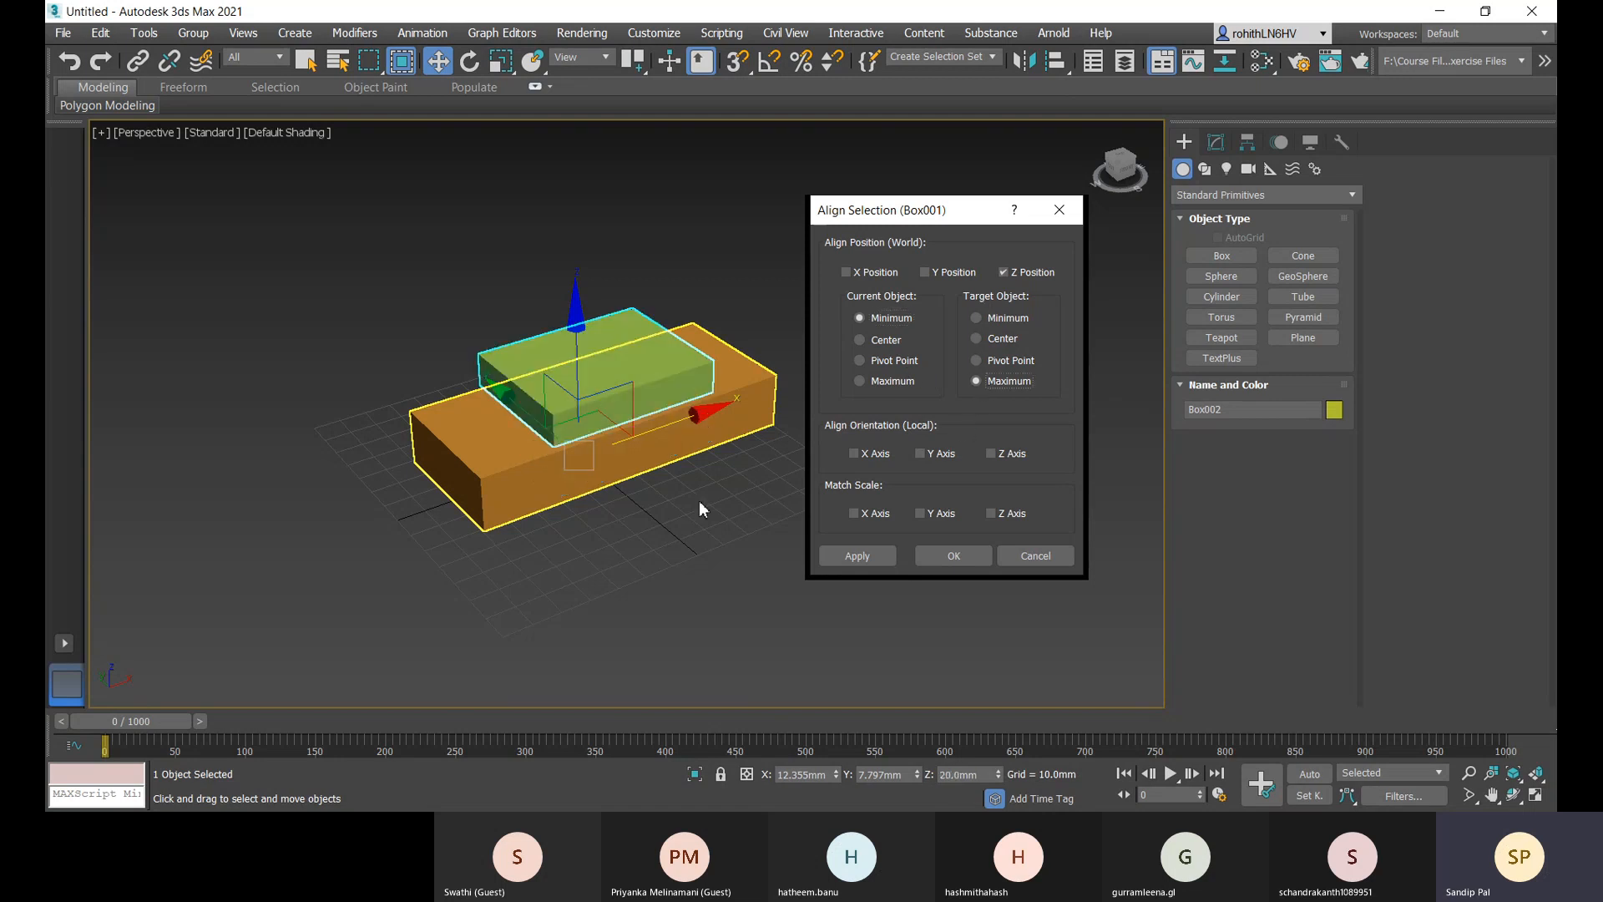
click(856, 555)
- Align the second box center to center with the base box in X and Y
click(847, 273)
click(925, 274)
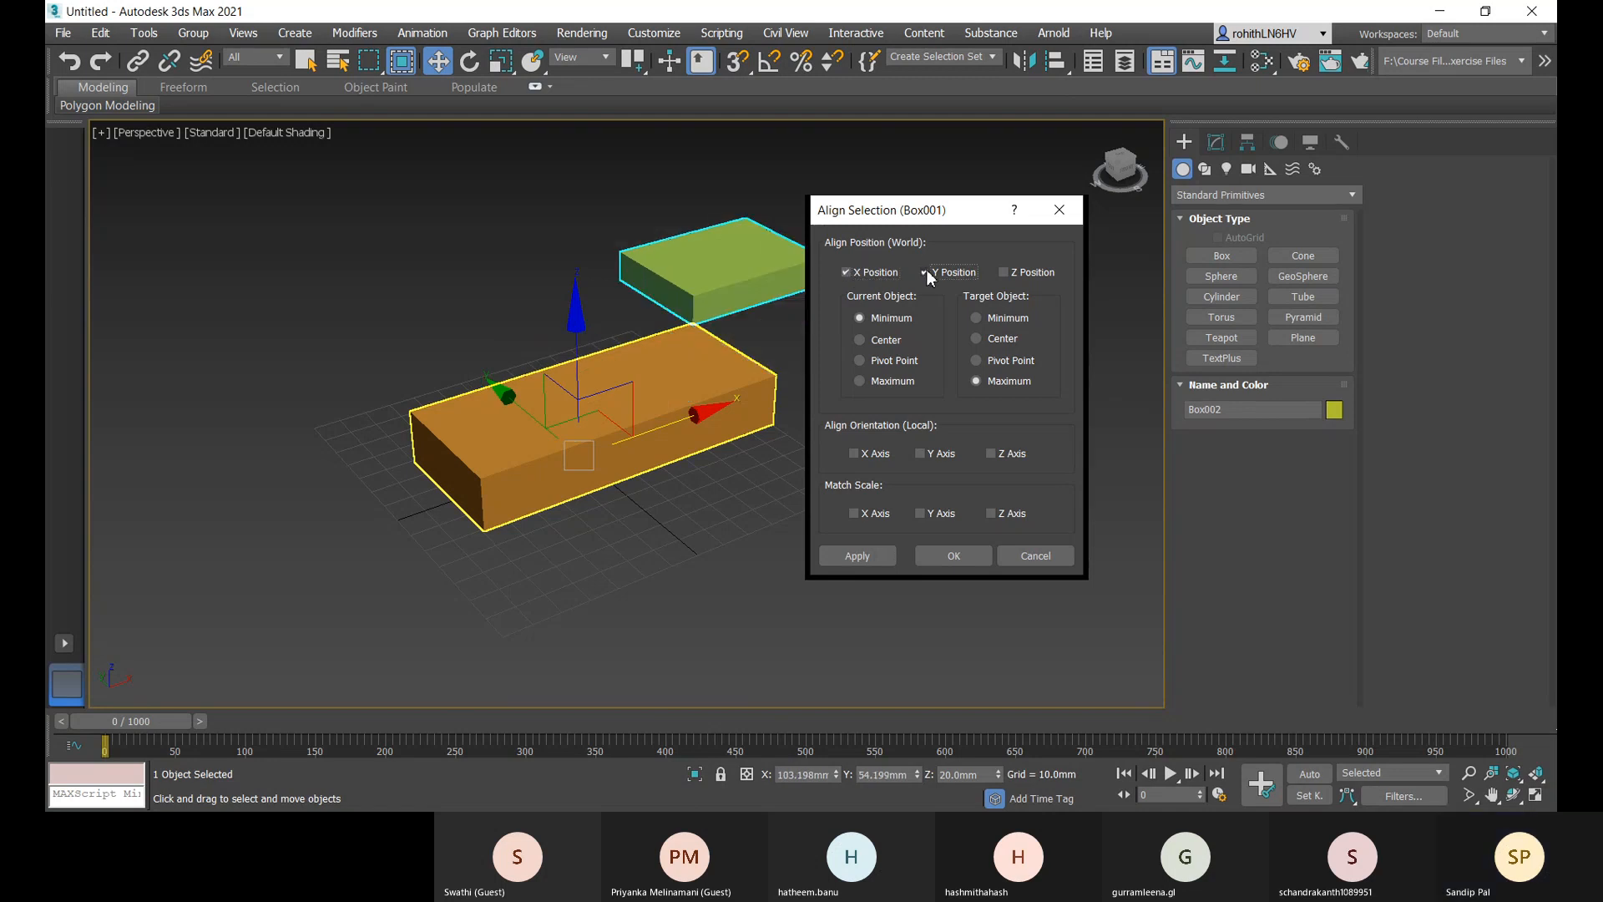
click(859, 340)
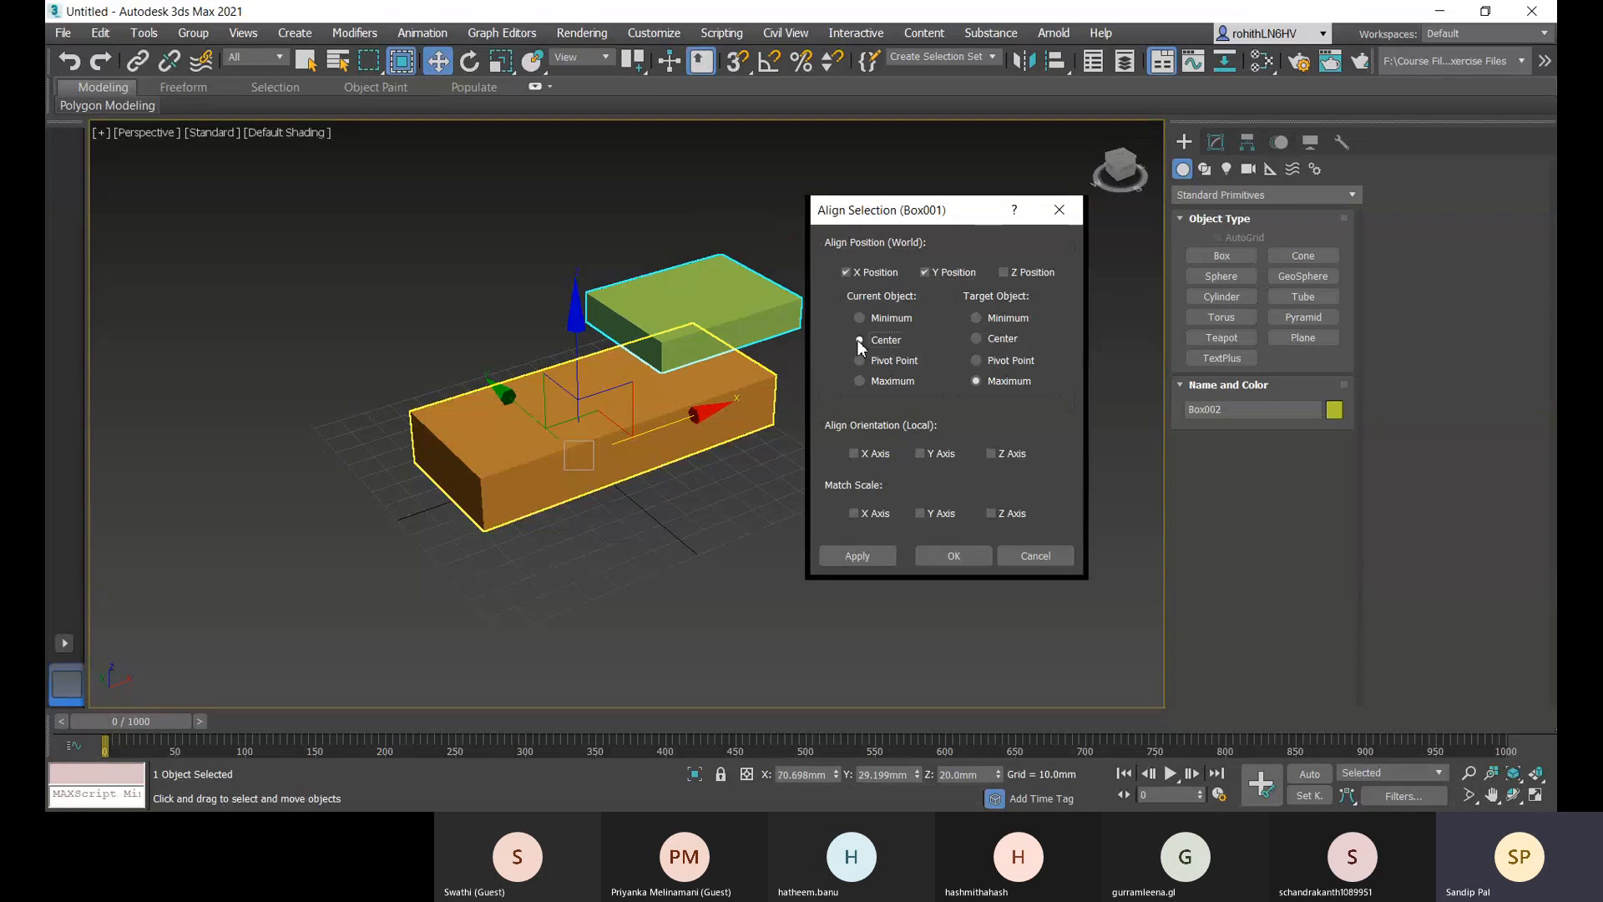
click(977, 339)
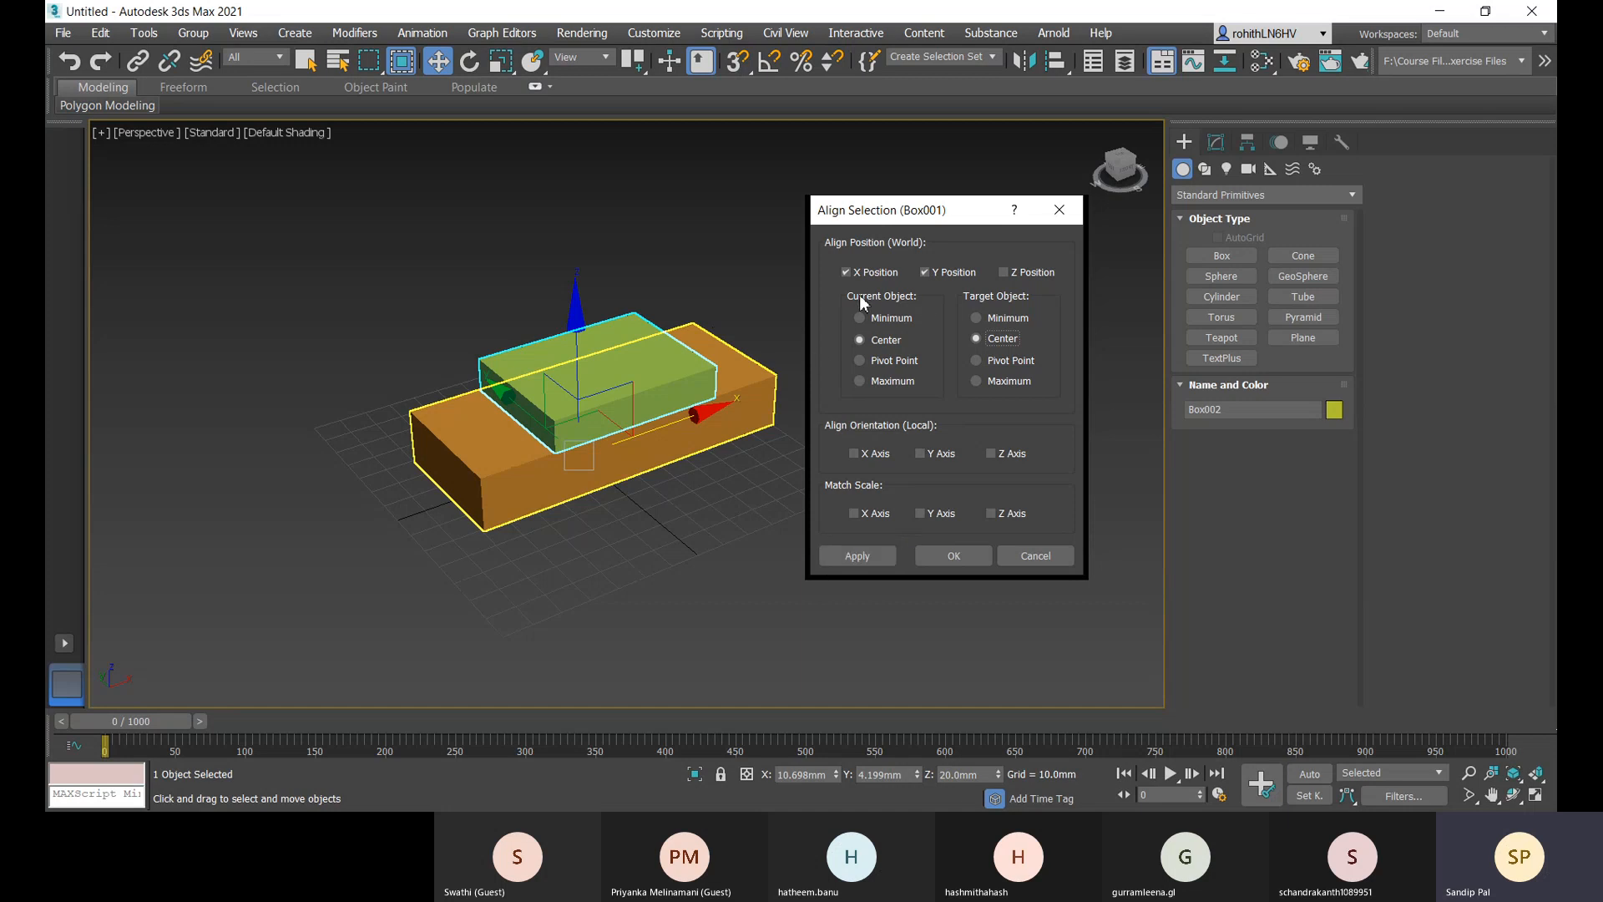
click(965, 561)
- Reduce the upper box's width to about 8.45 mm
alt+middle_drag(792, 531, 677, 566)
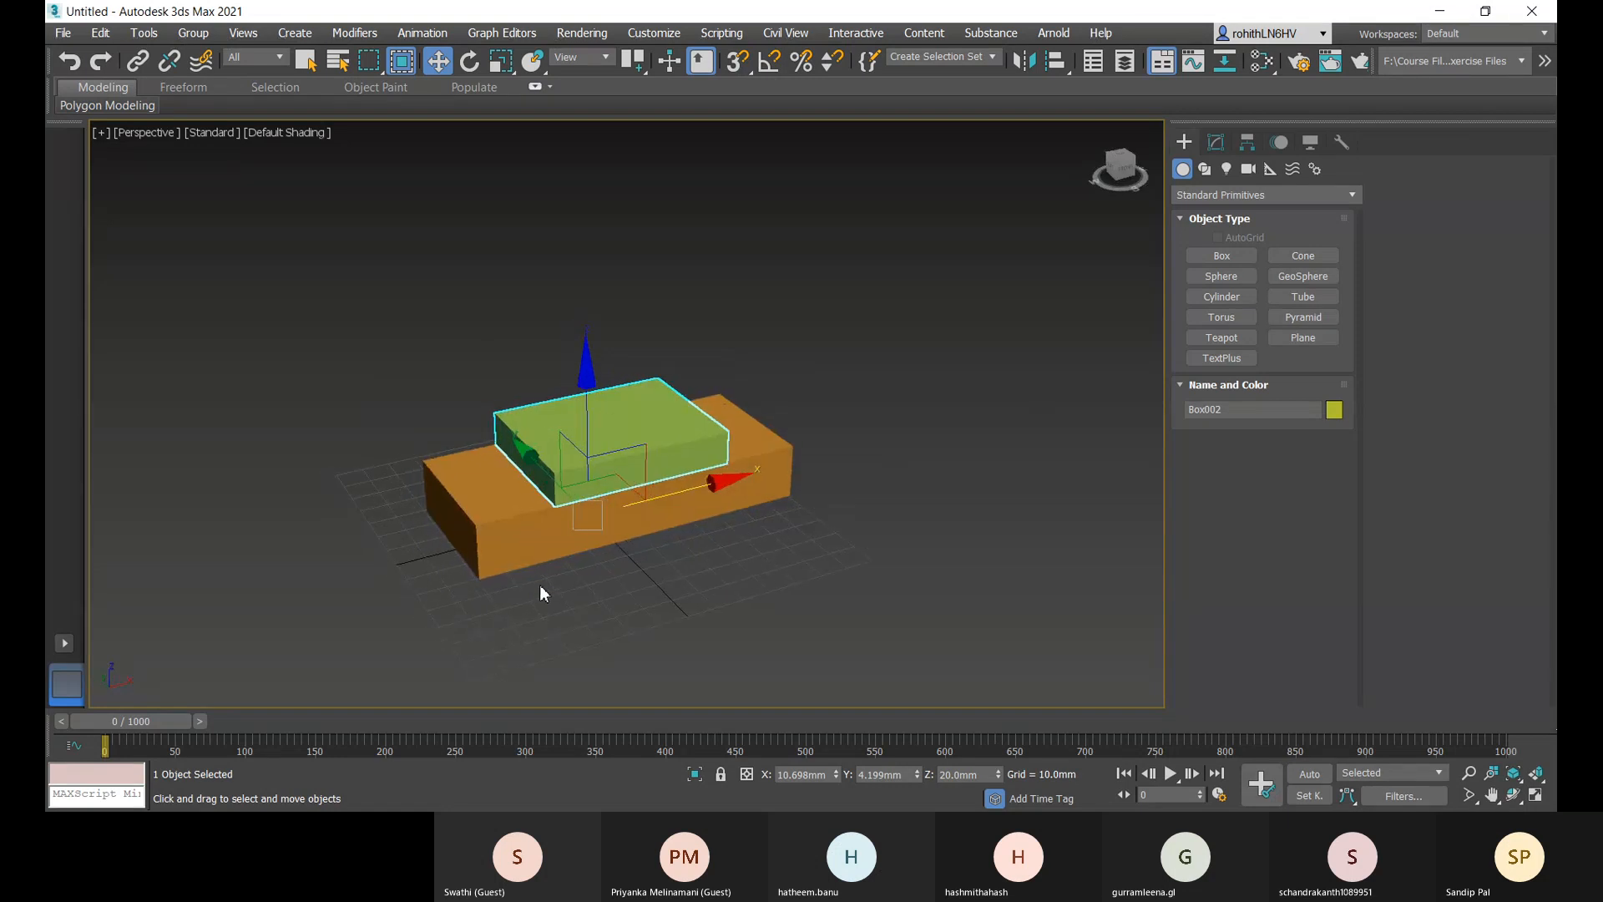
middle_drag(543, 591, 568, 587)
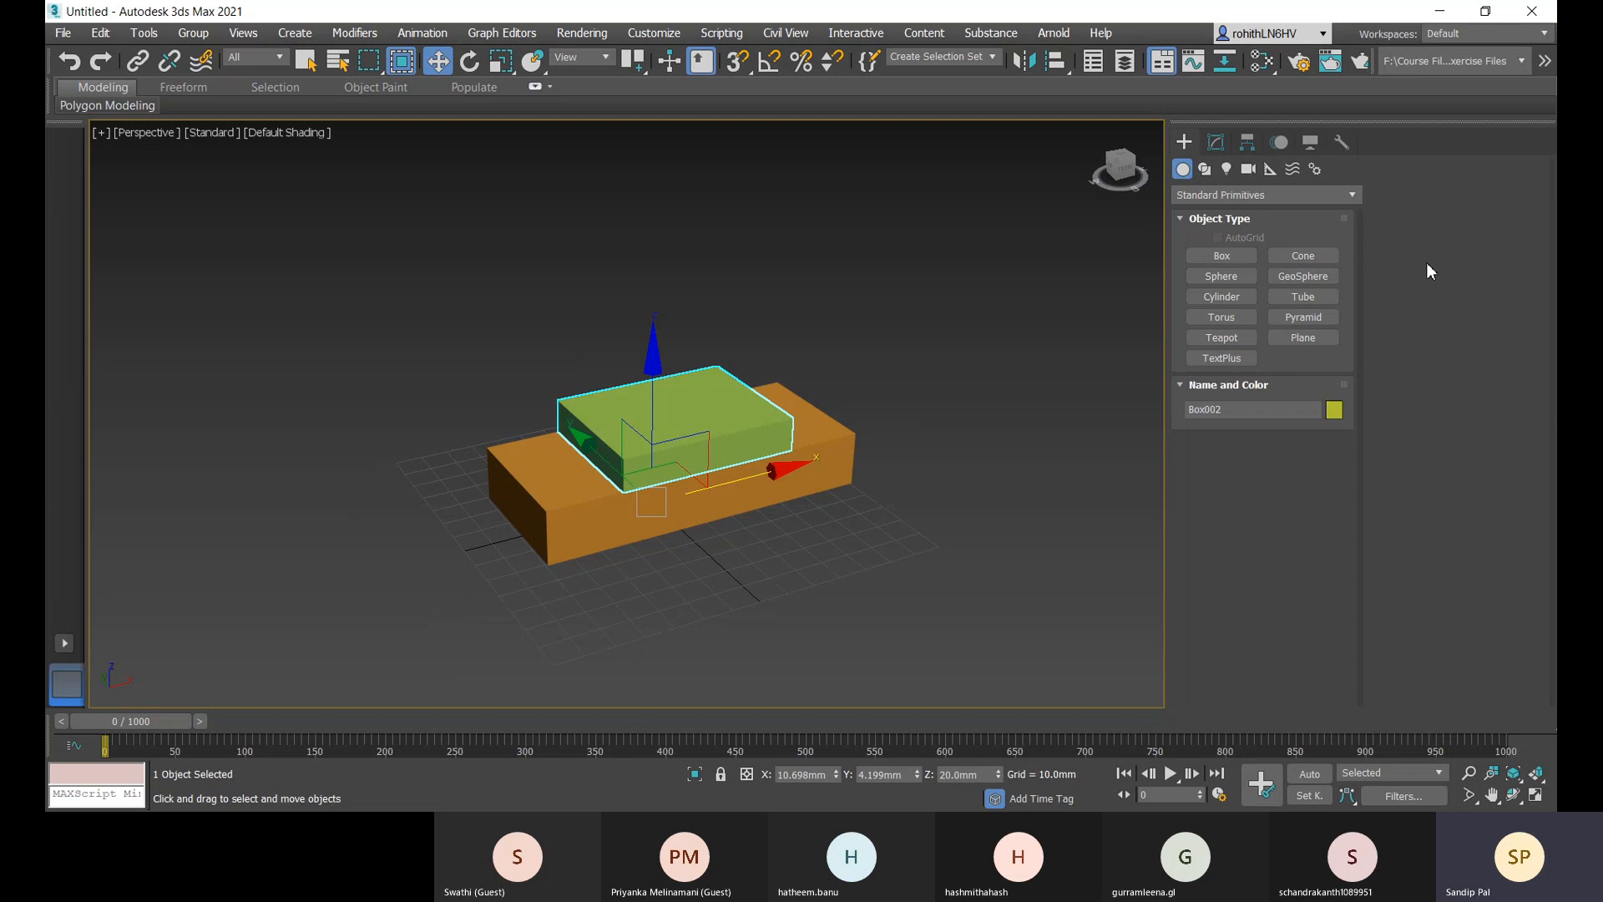
click(1216, 142)
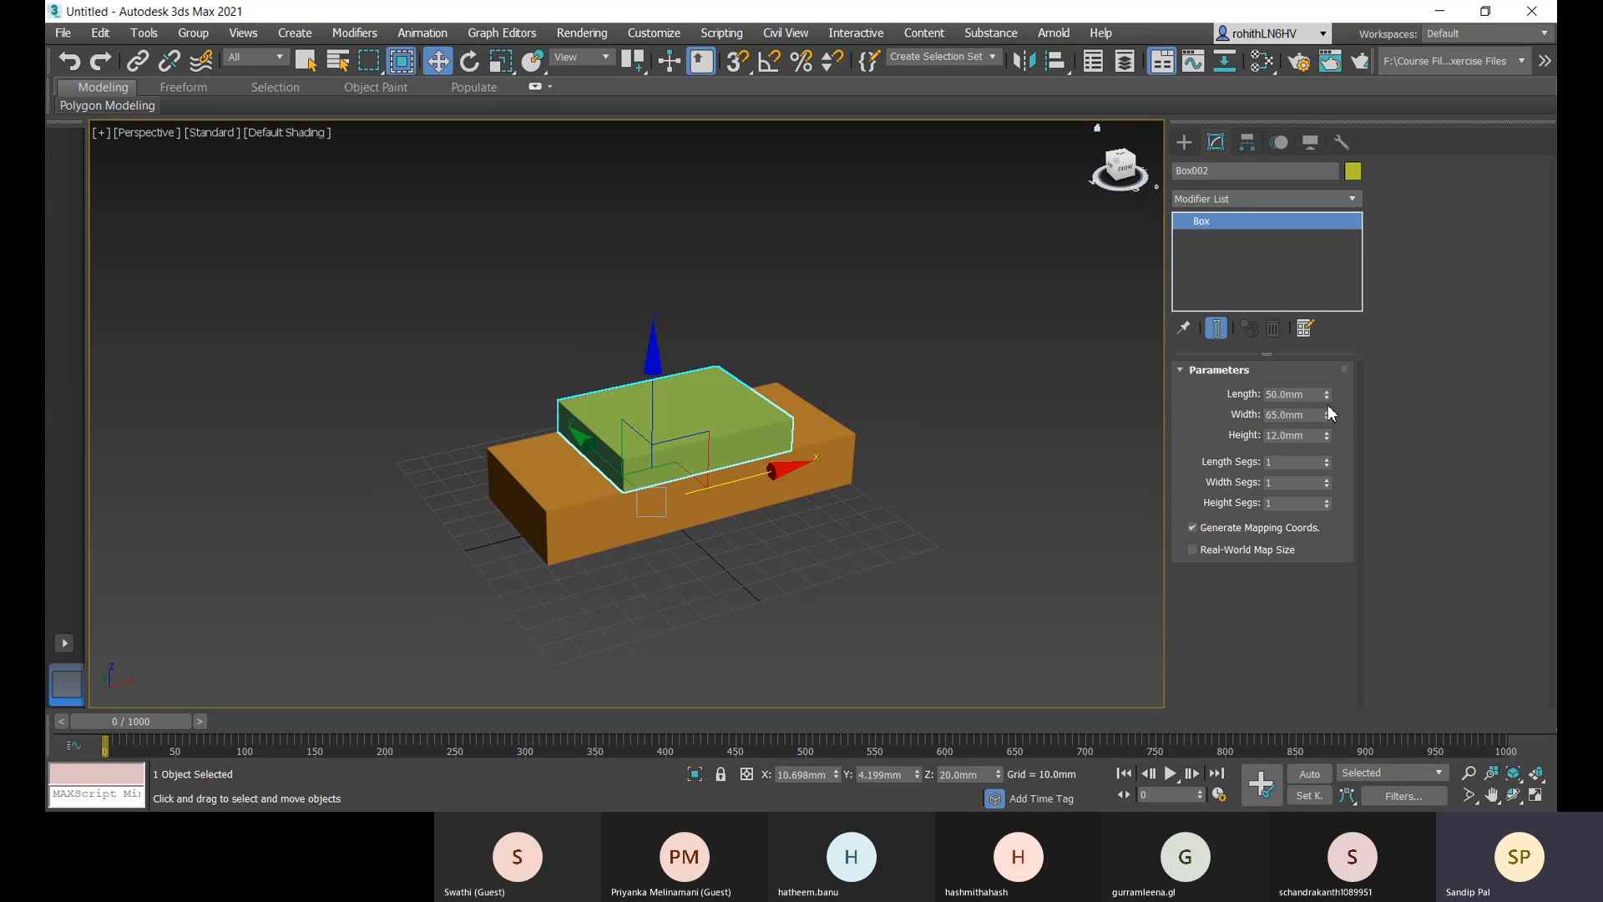
drag(1331, 422, 1325, 494)
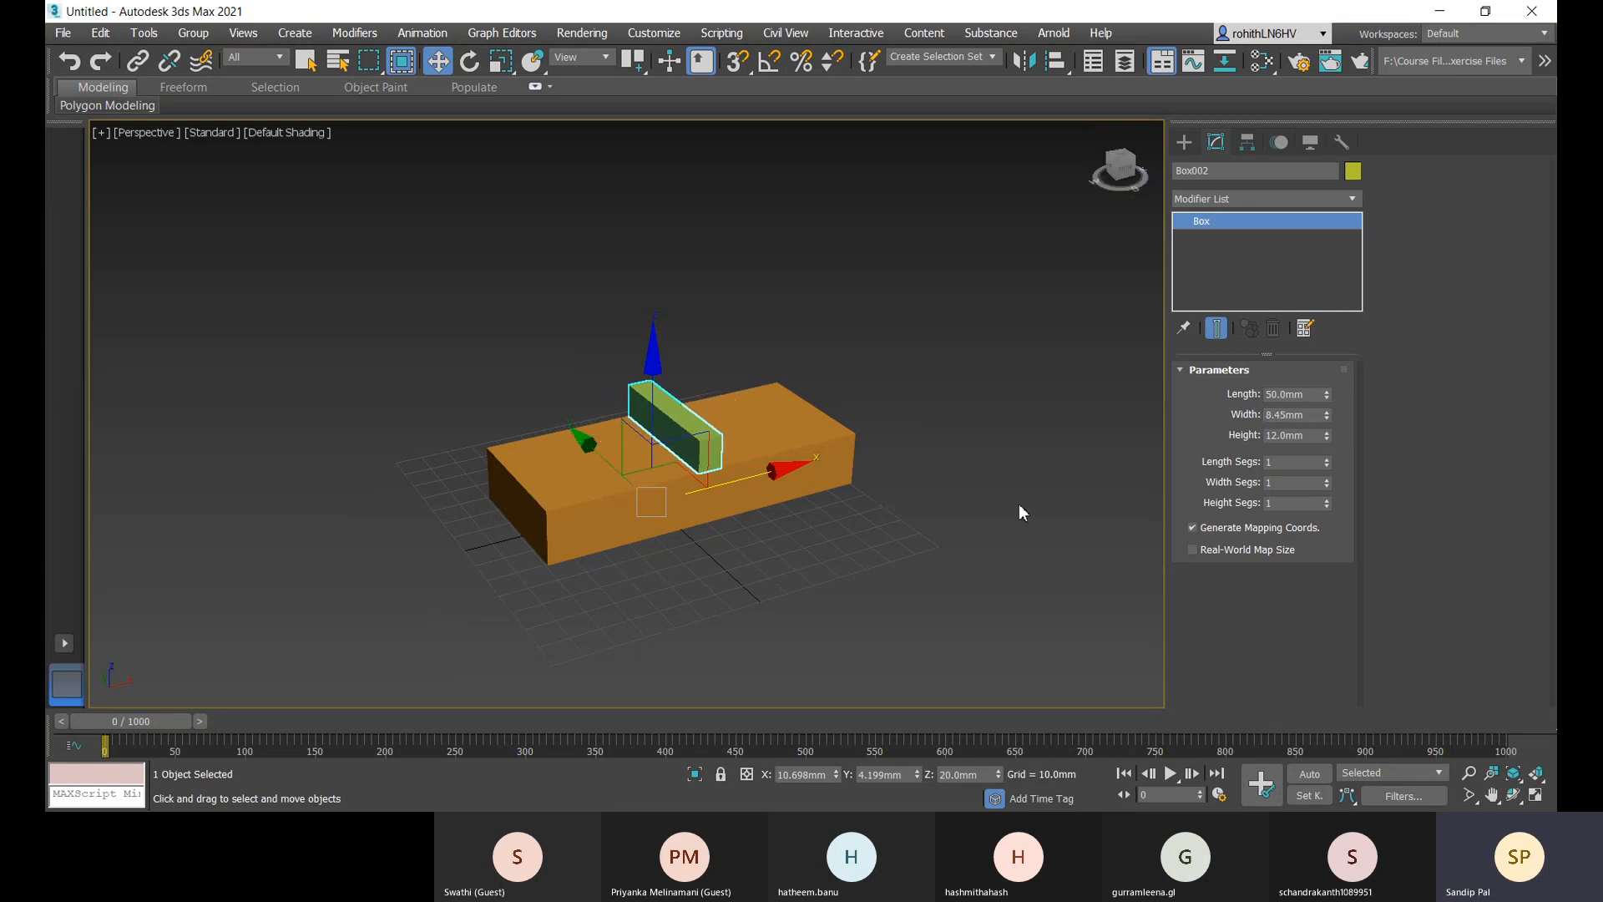
- Clone the narrow box as one instance about 22 mm along the X axis
alt+middle_drag(883, 442, 815, 454)
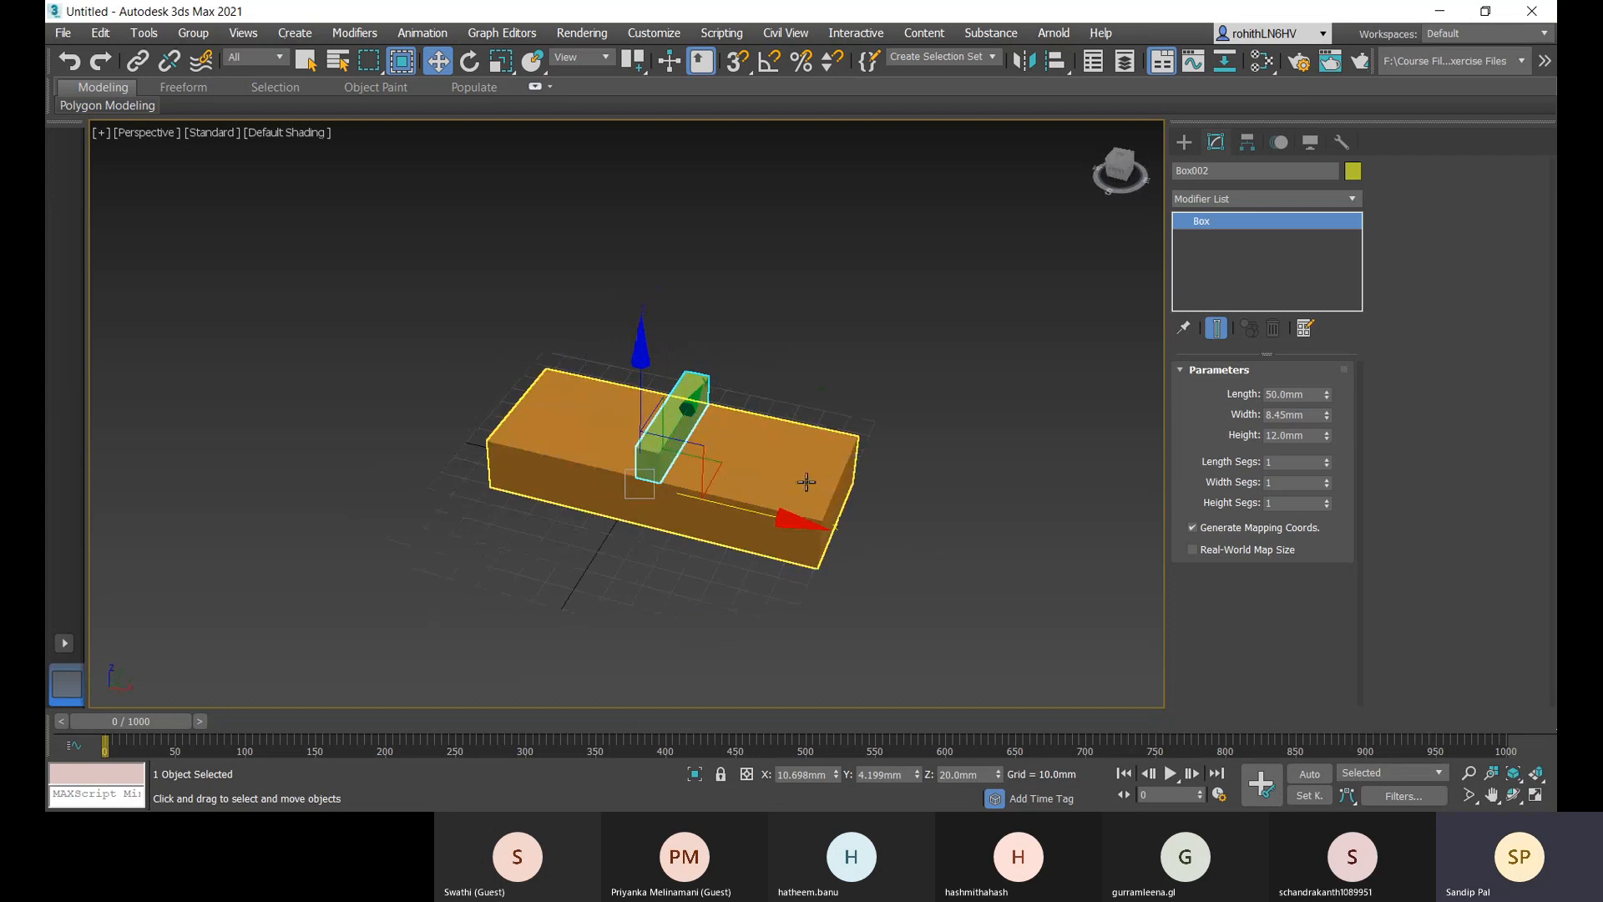
shift+drag(770, 519, 829, 530)
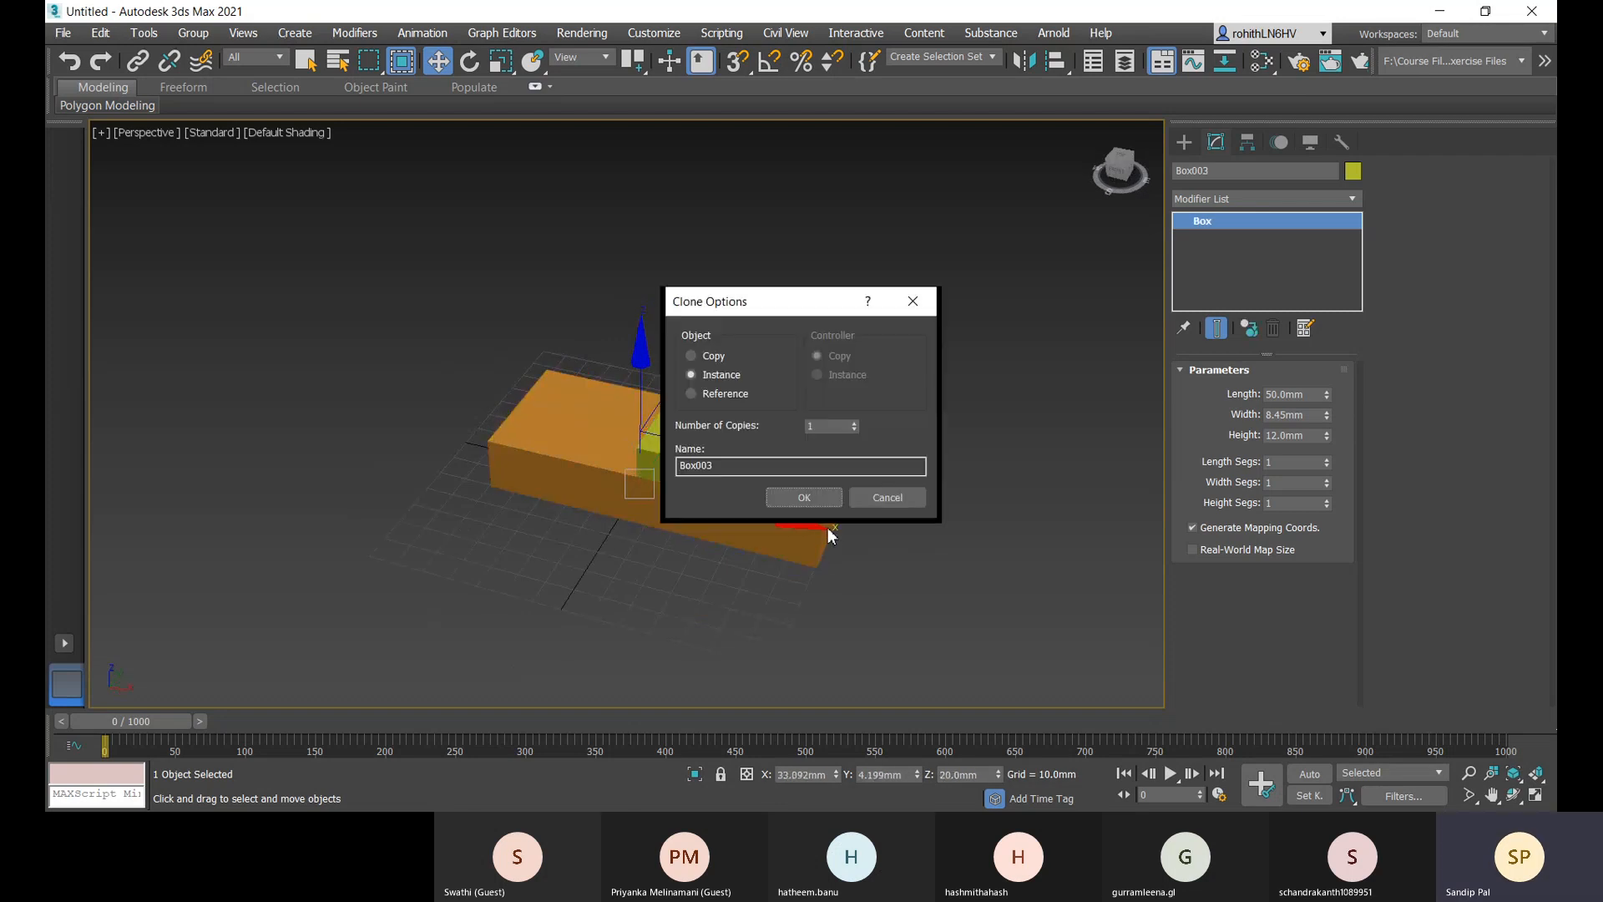
click(689, 358)
click(690, 373)
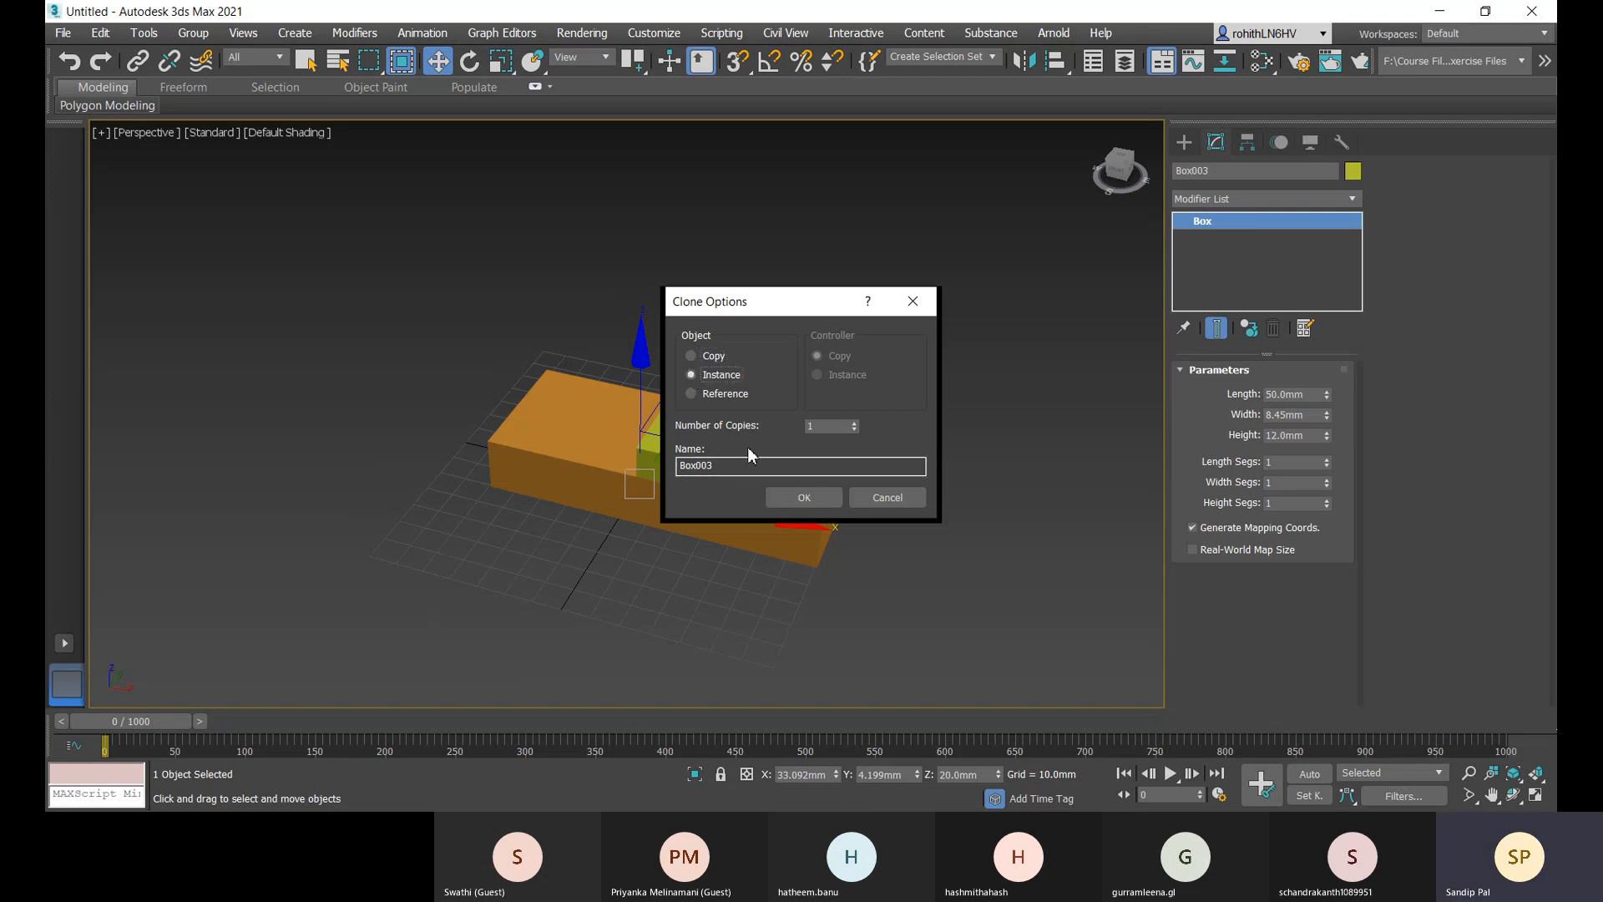
click(789, 499)
- Align the original narrow box to the base box in X, minimum to minimum
mouse_move(773, 584)
alt+middle_down()
mouse_move(655, 608)
mouse_move(753, 584)
alt+middle_up()
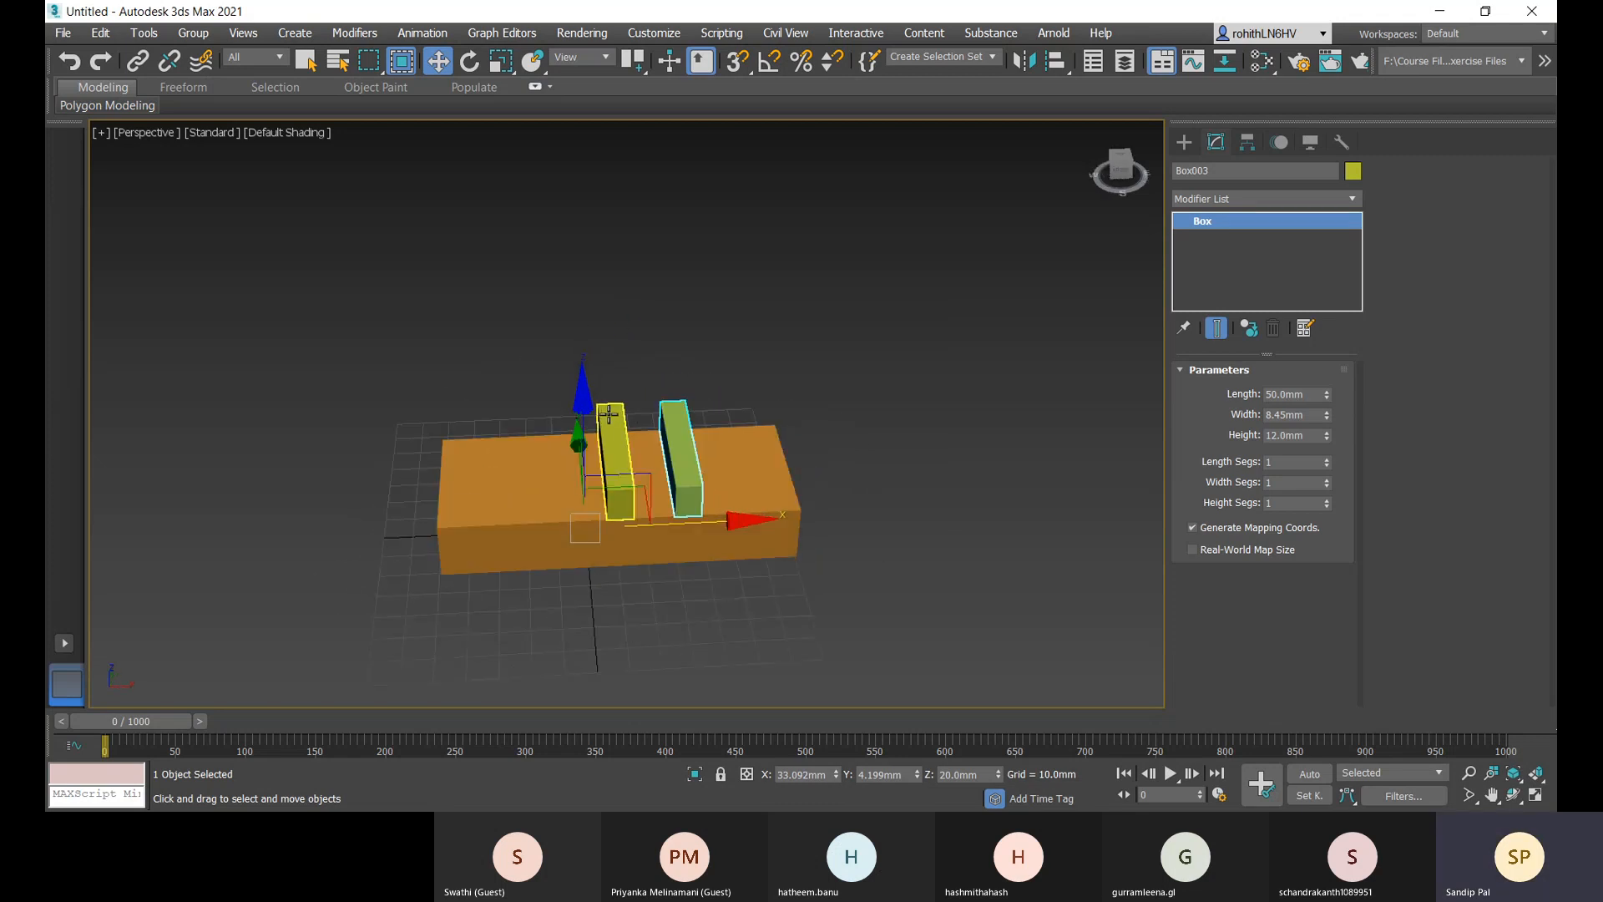
click(620, 455)
click(1056, 62)
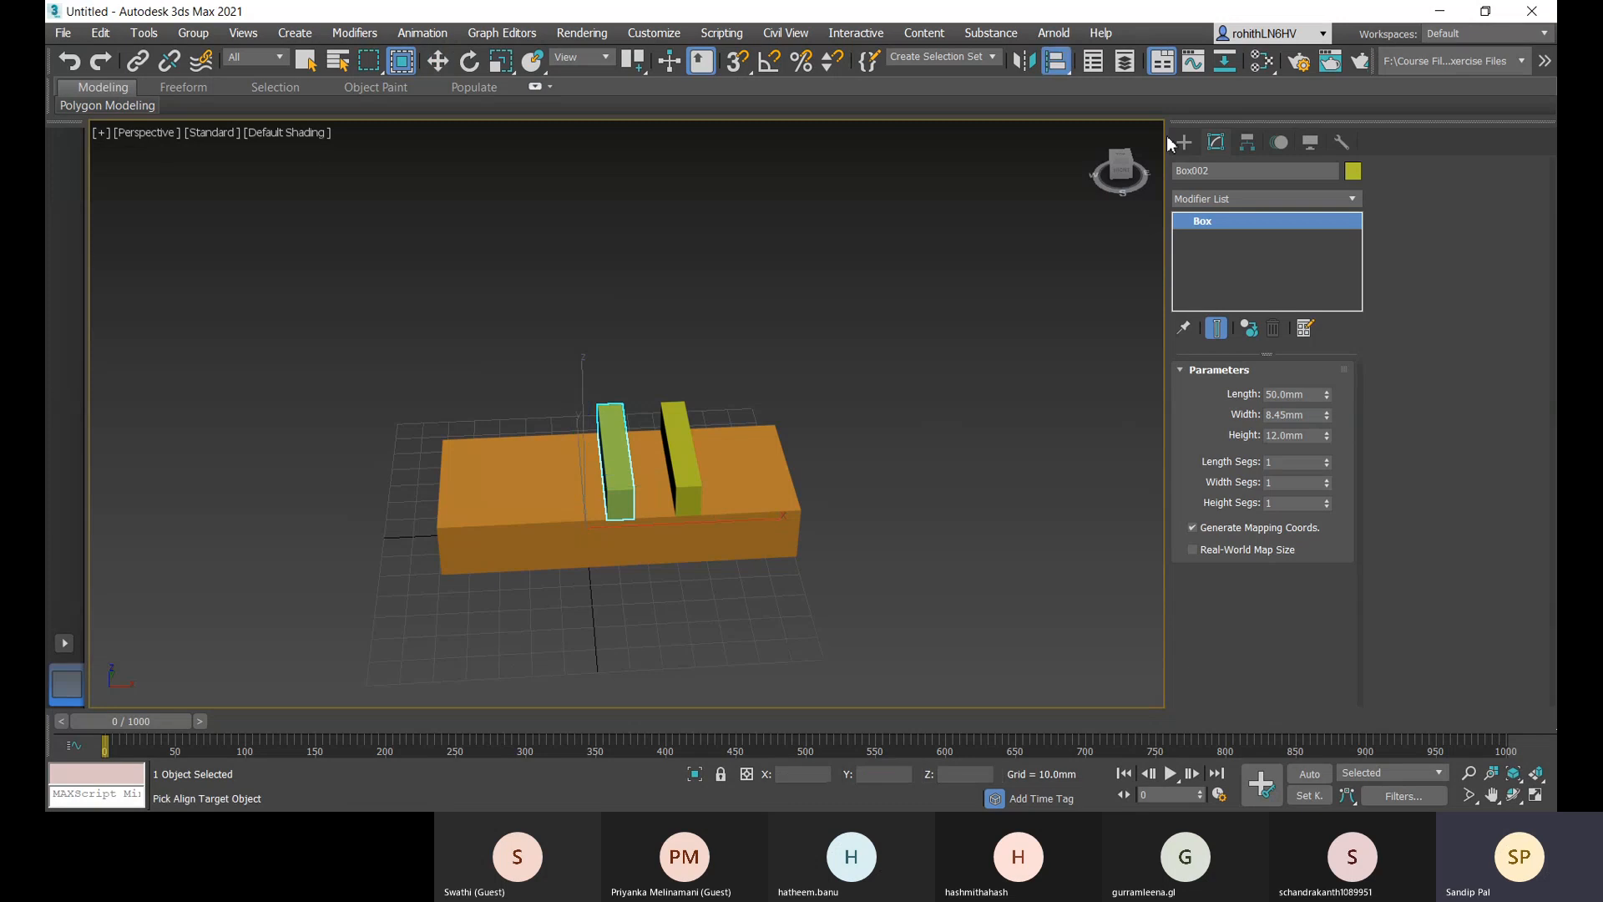
click(435, 564)
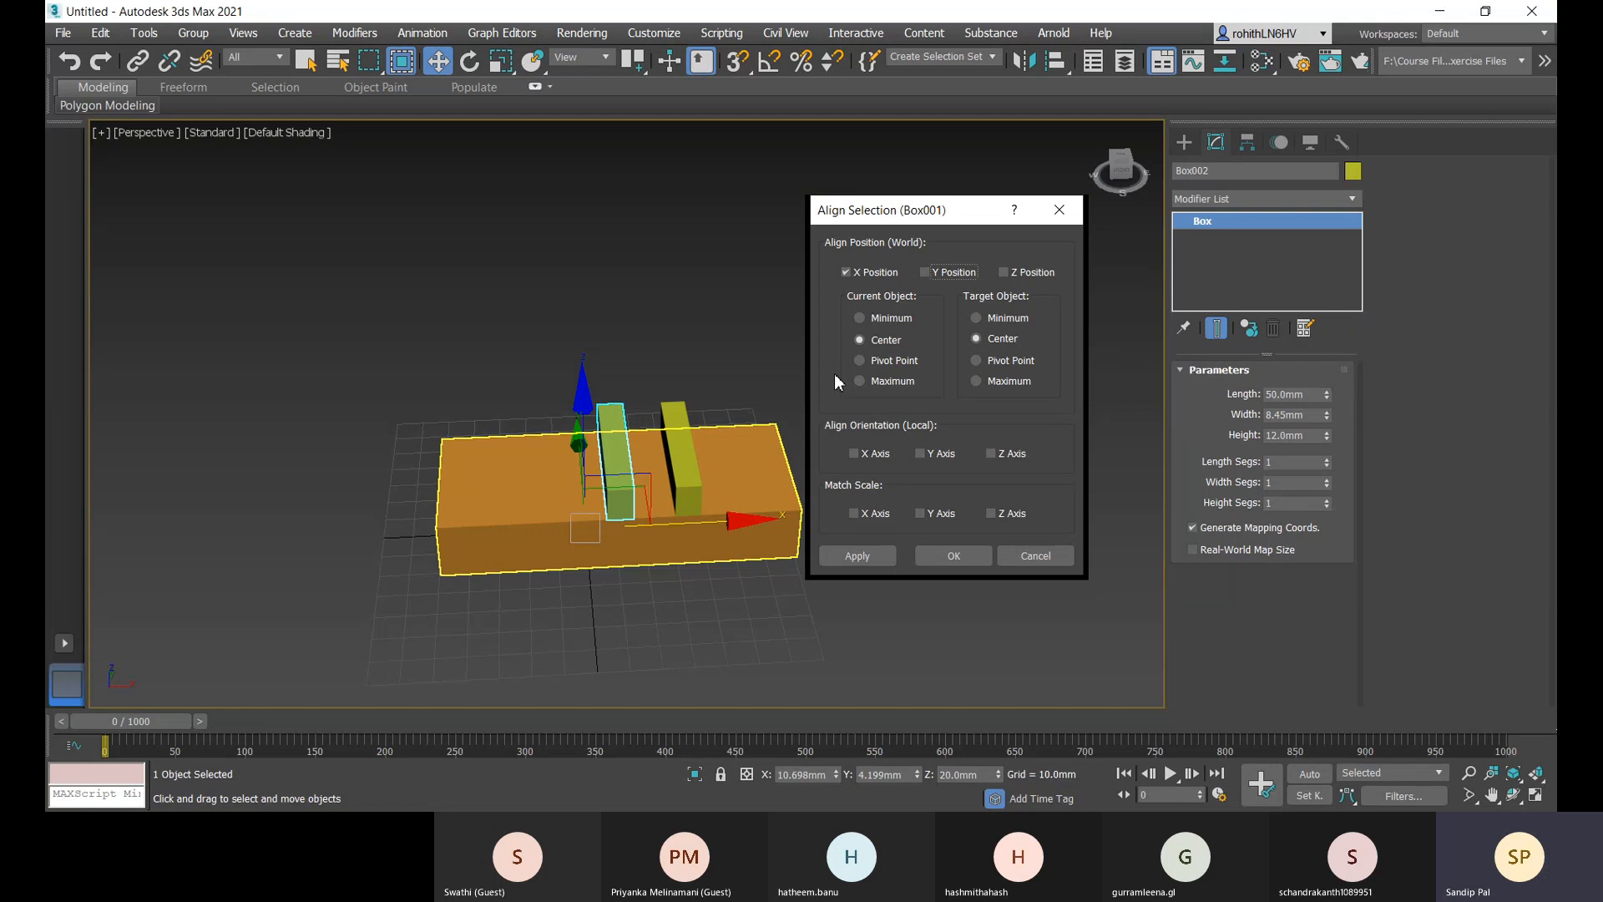
click(868, 321)
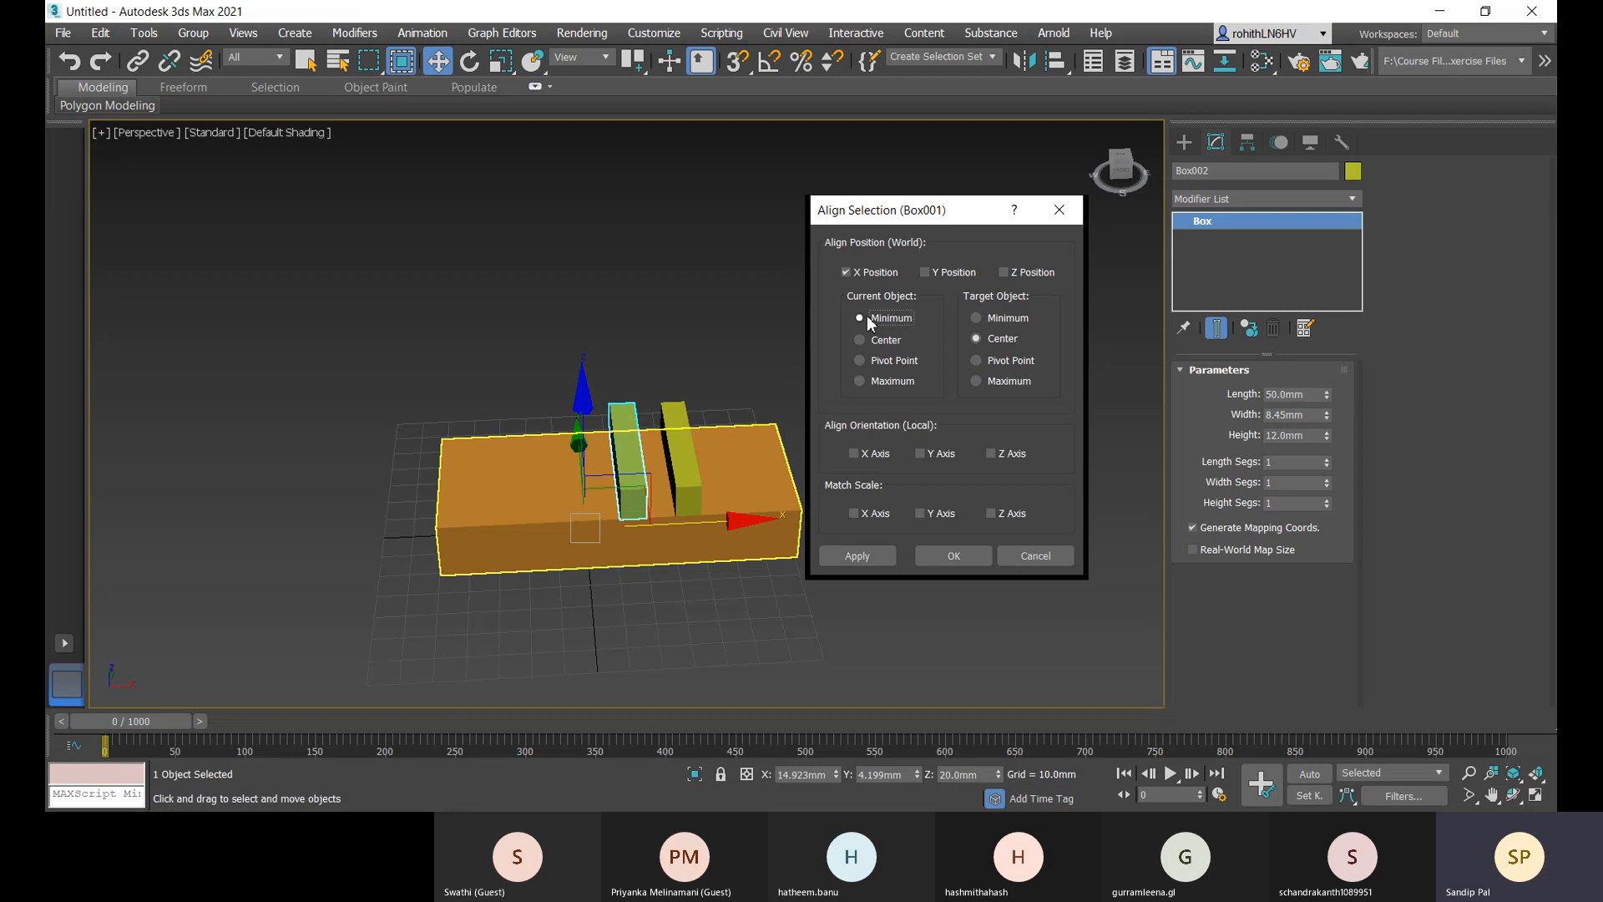
click(979, 380)
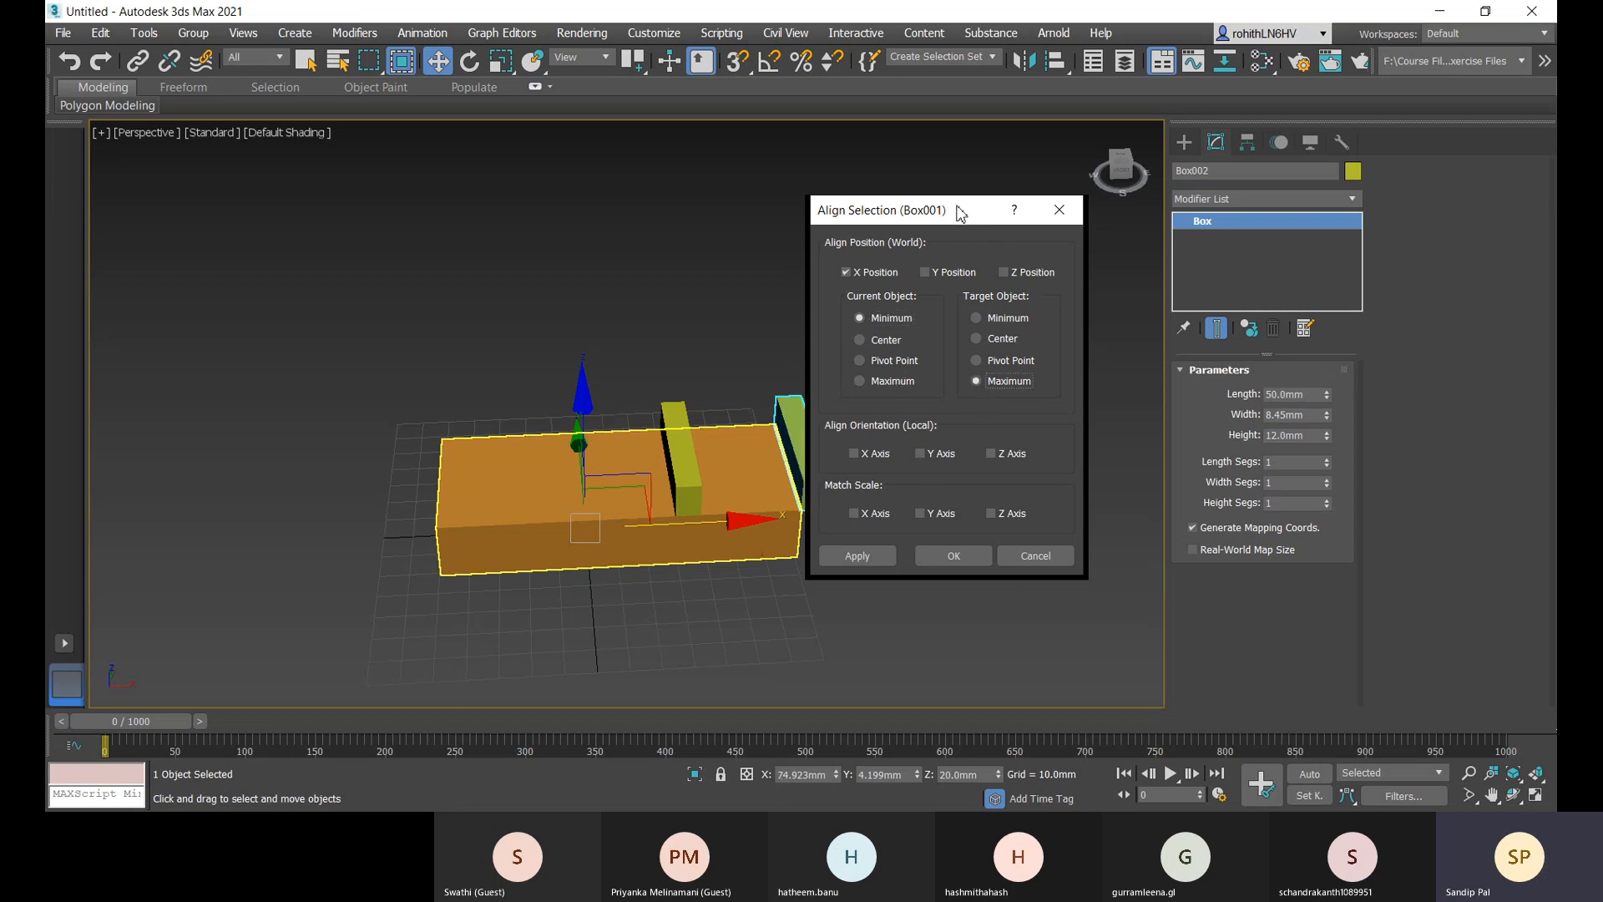
drag(959, 214, 1037, 216)
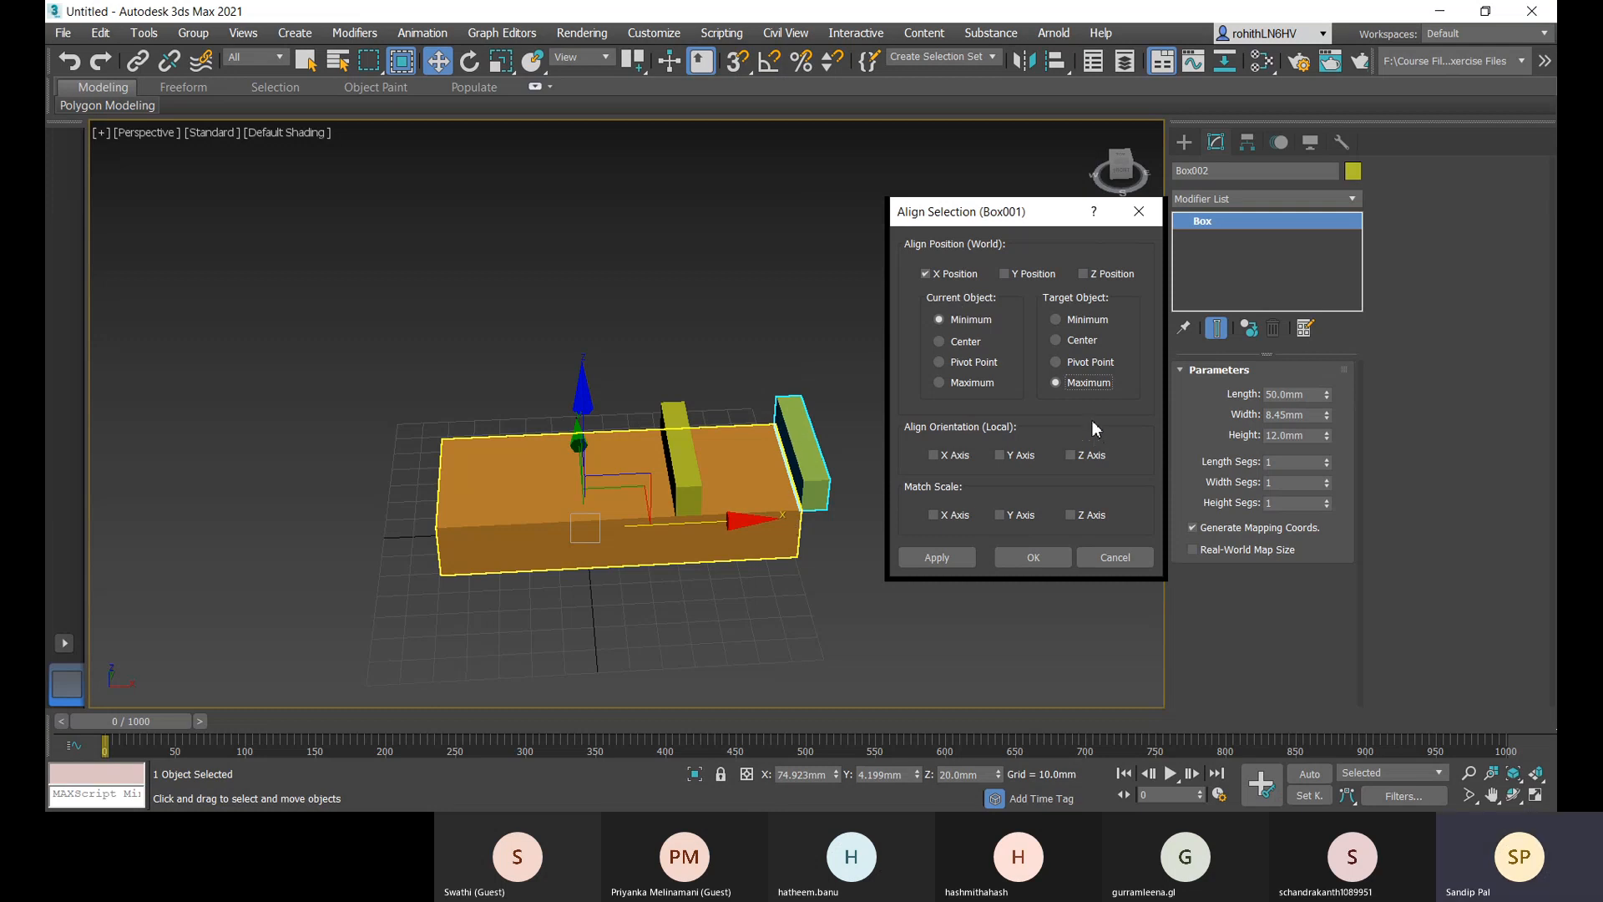
click(1057, 319)
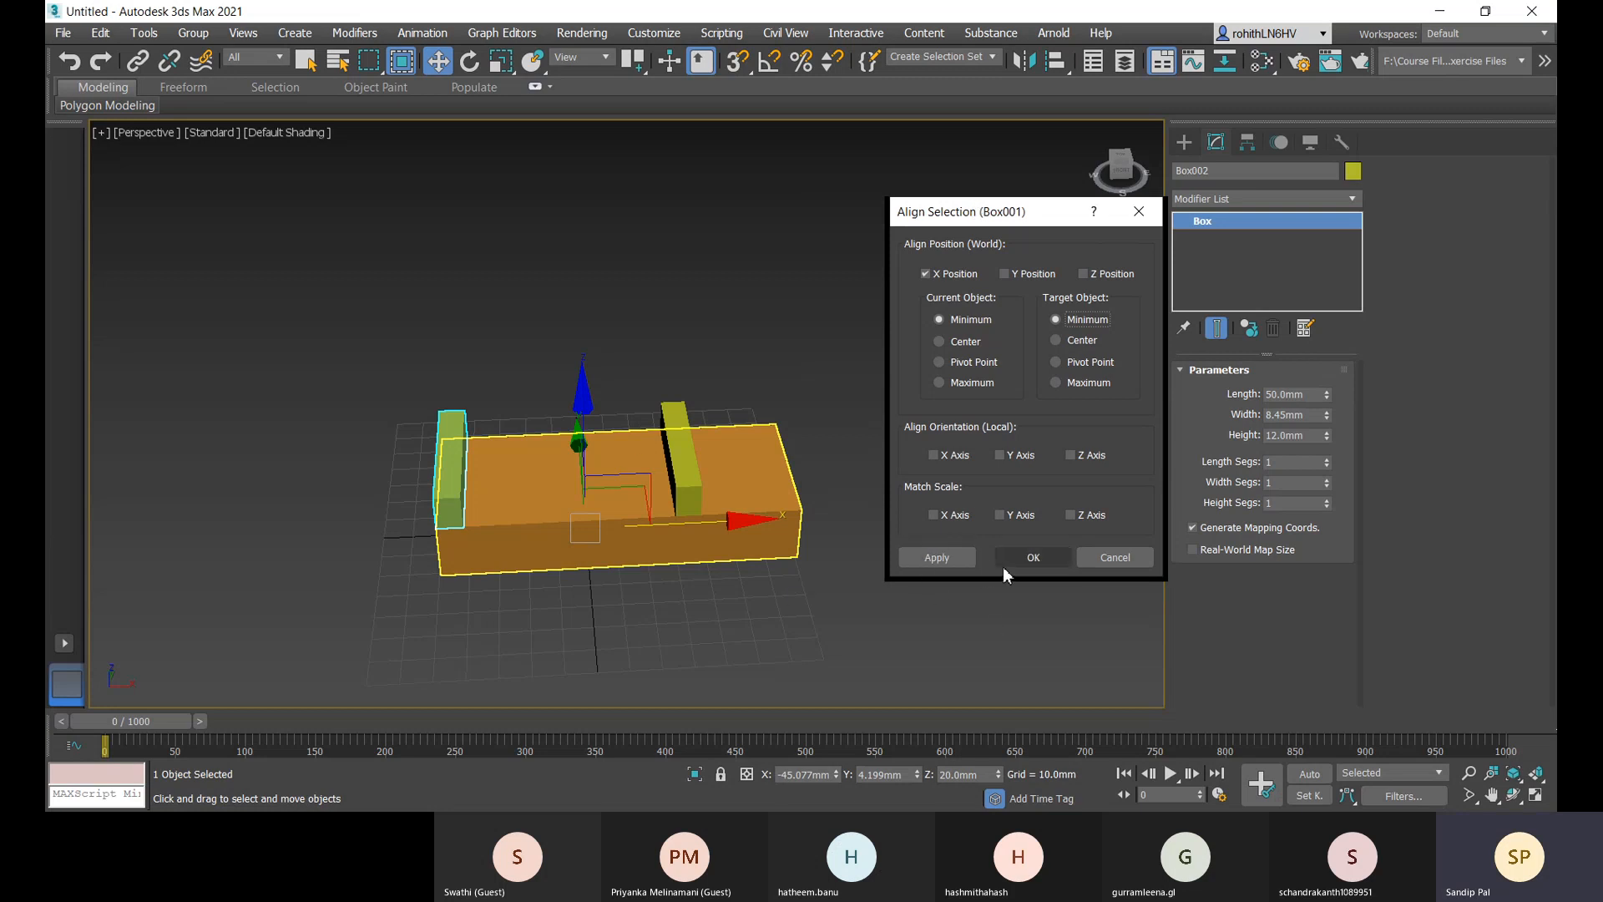
click(1034, 559)
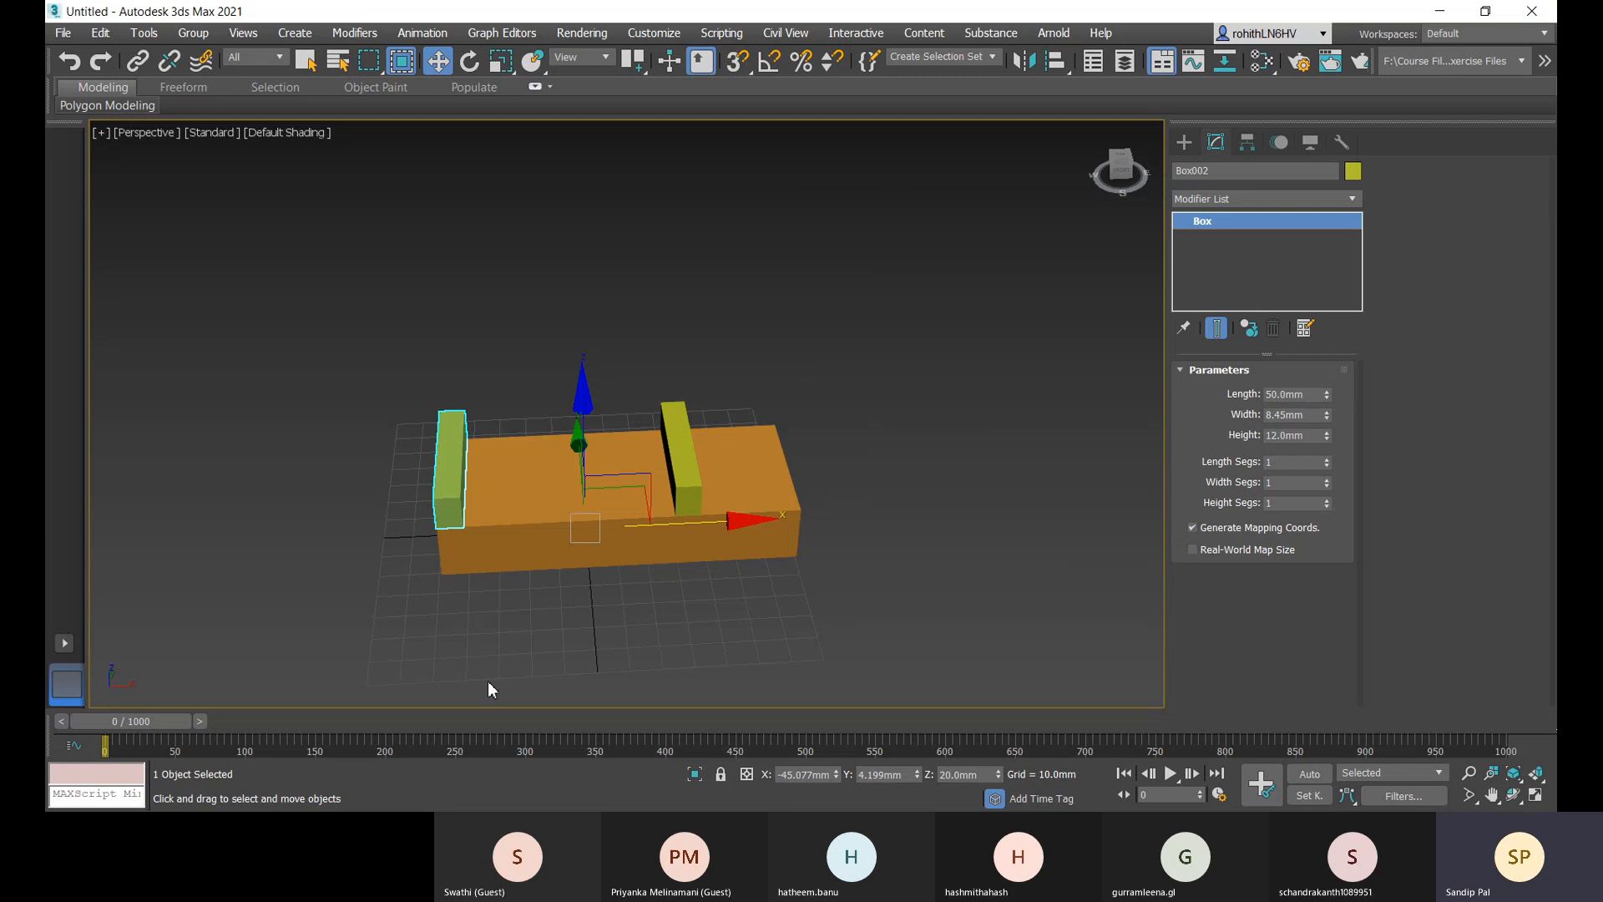
- Align the cloned narrow box to the base box in X, maximum to maximum
alt+middle_drag(641, 644, 701, 618)
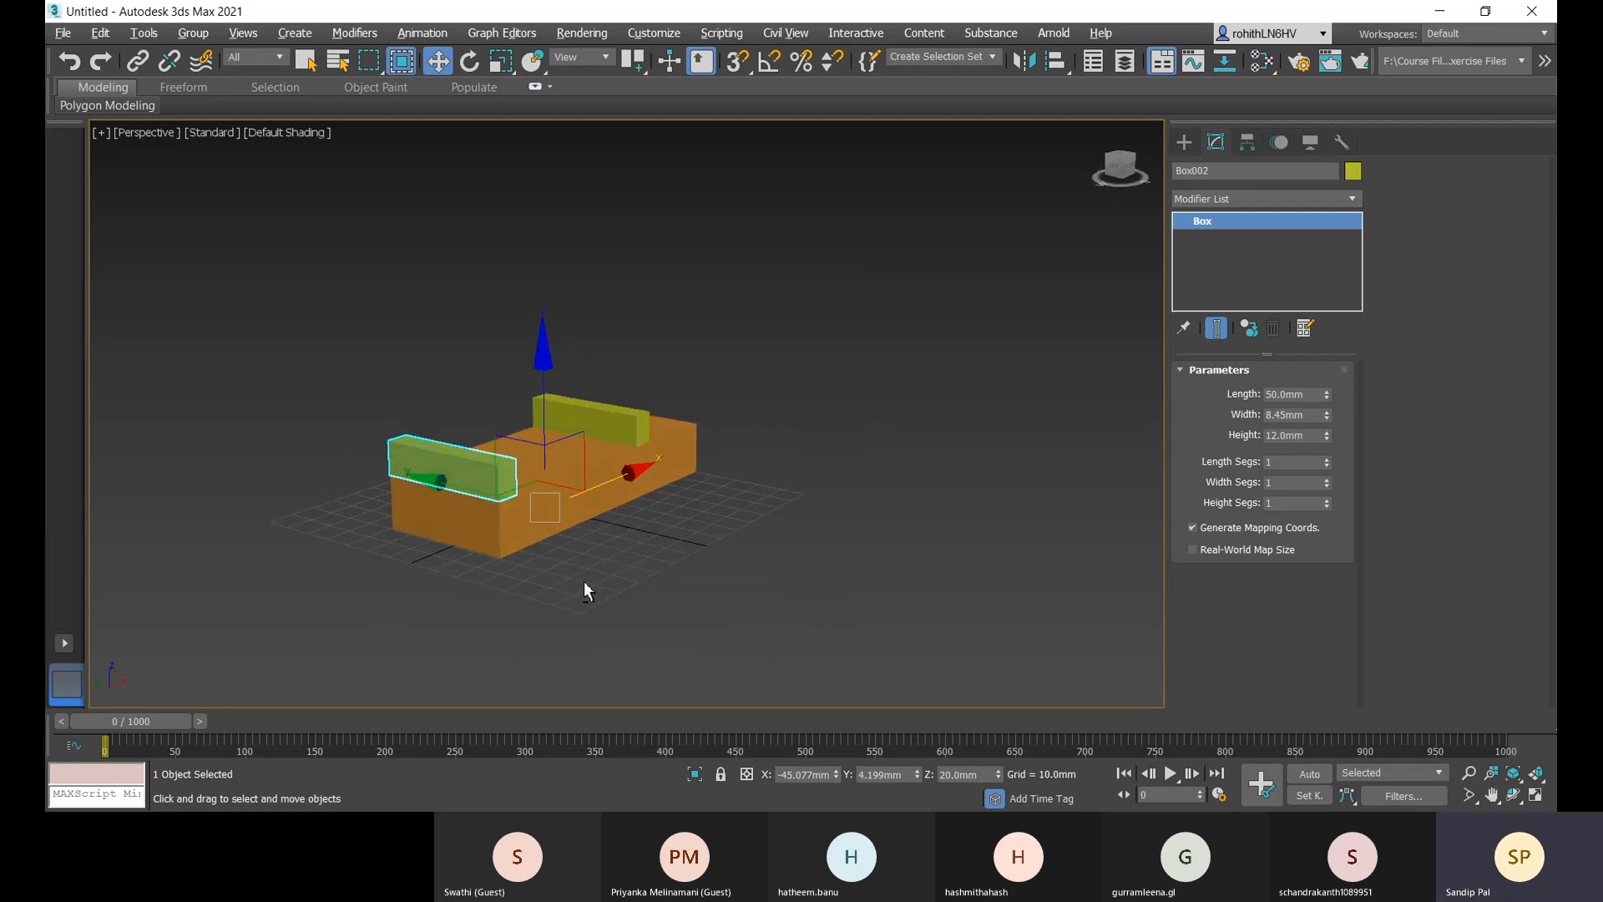
alt+middle_drag(584, 582, 471, 426)
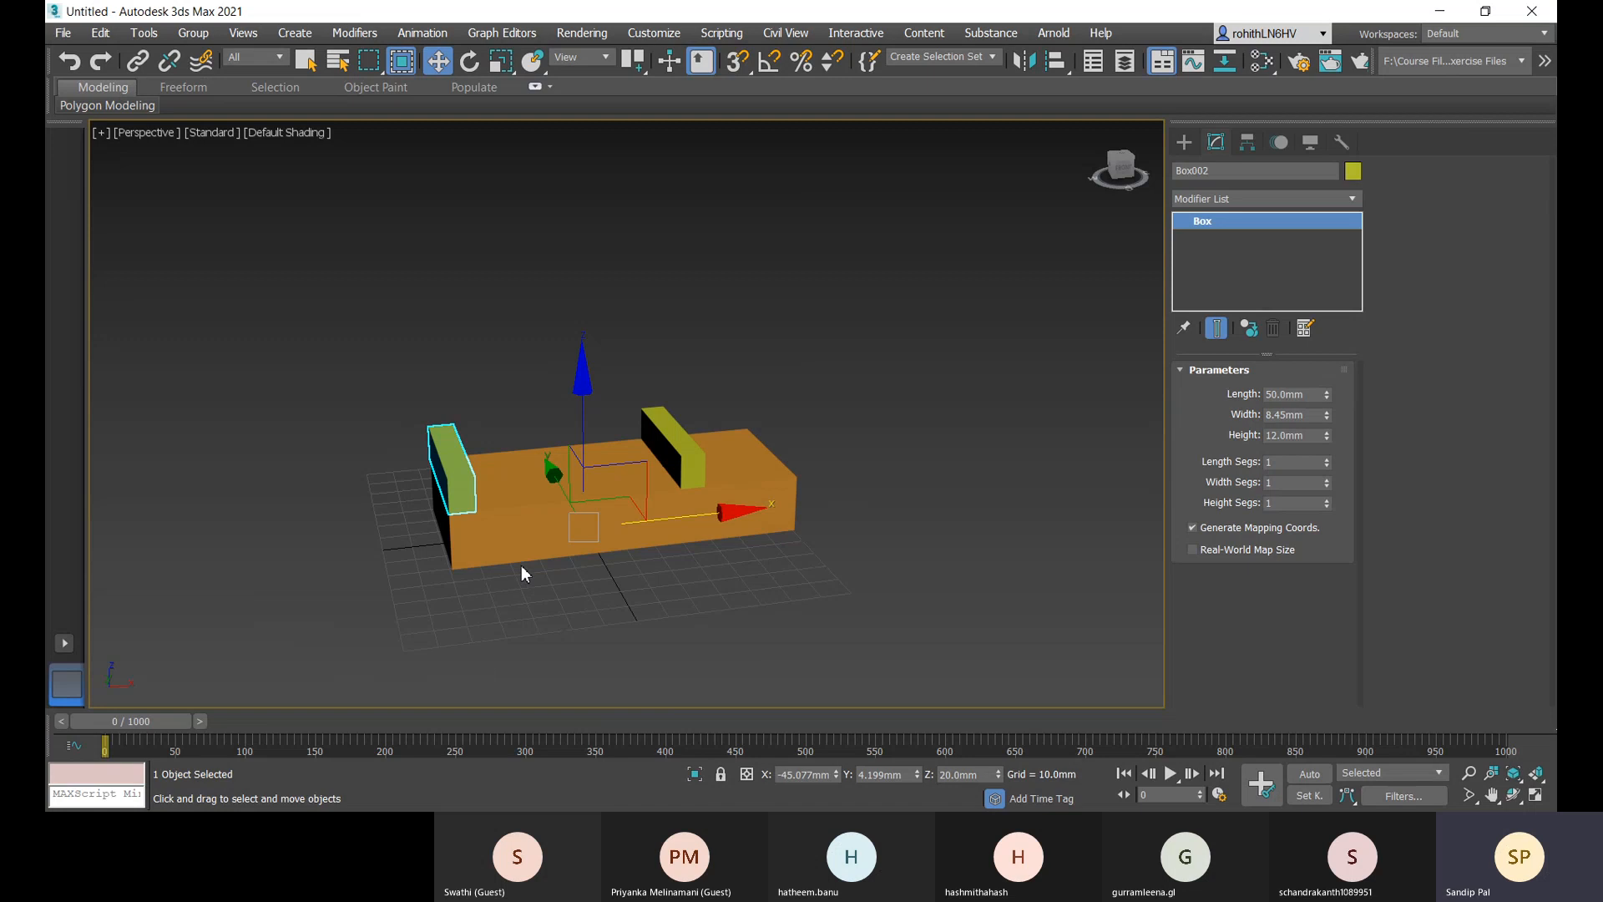
middle_drag(521, 566, 499, 626)
alt+middle_drag(614, 561, 568, 605)
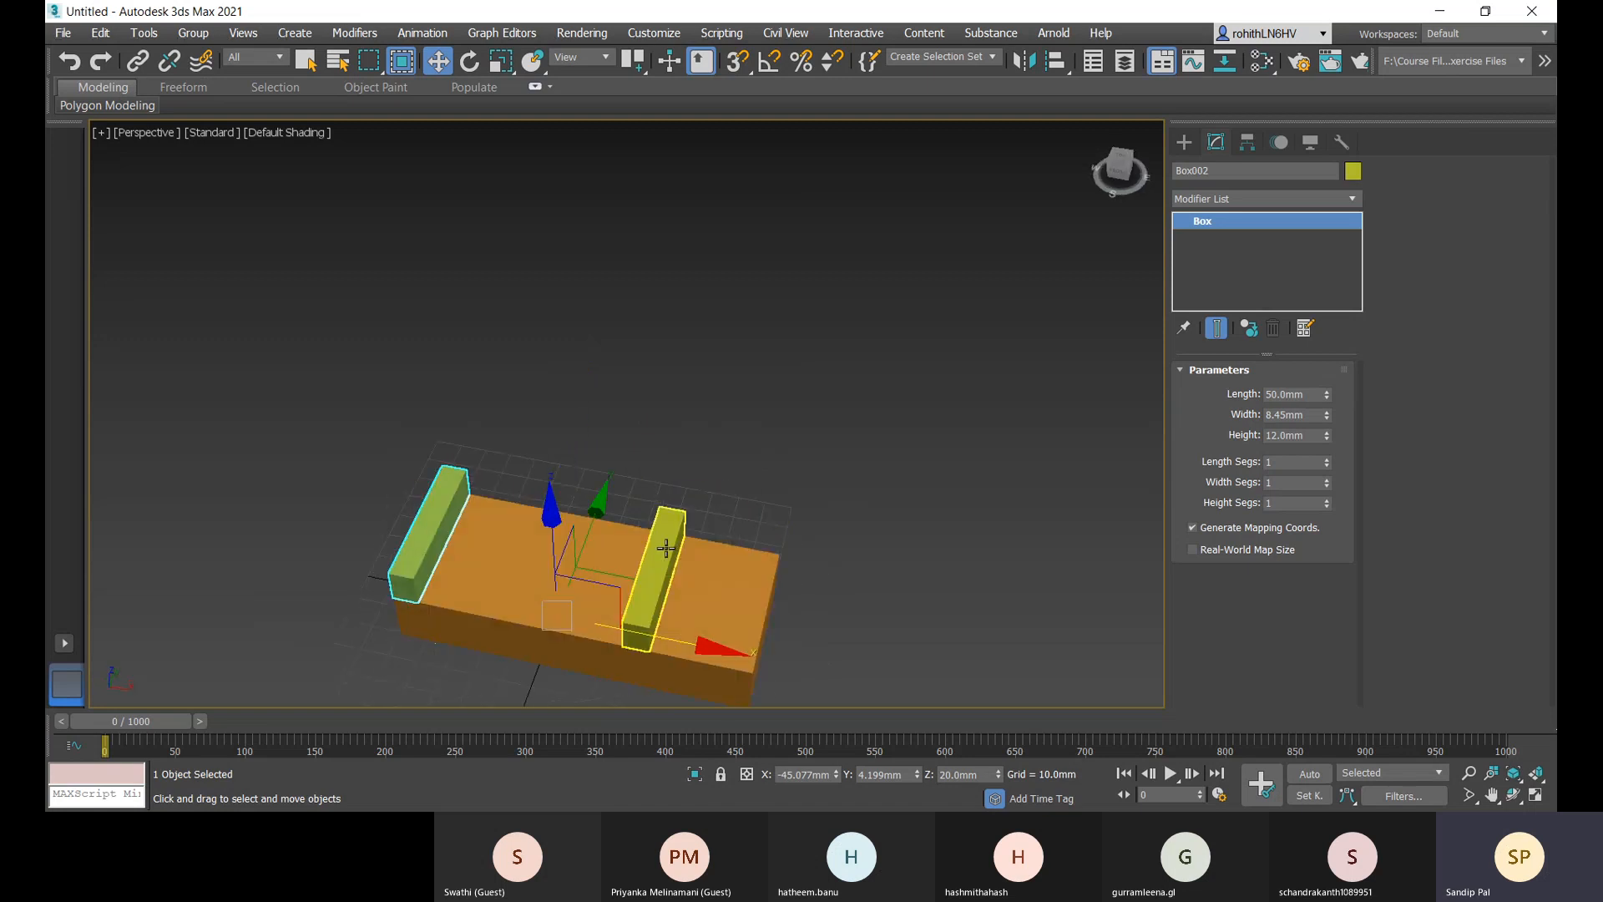
click(665, 547)
alt+middle_drag(738, 598, 741, 551)
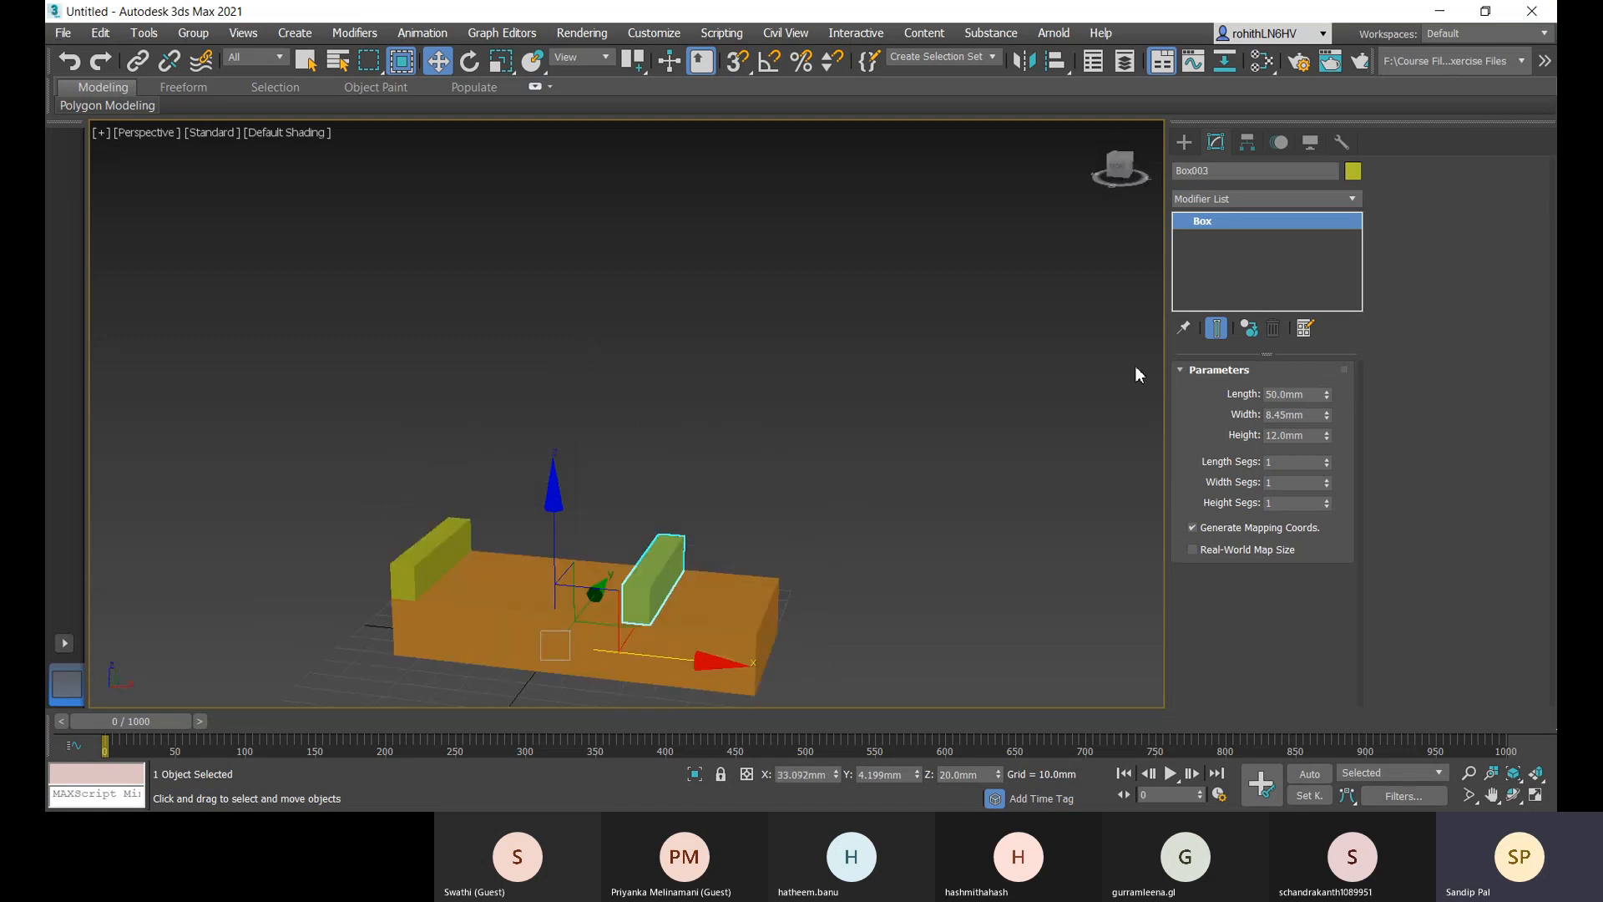
click(1055, 60)
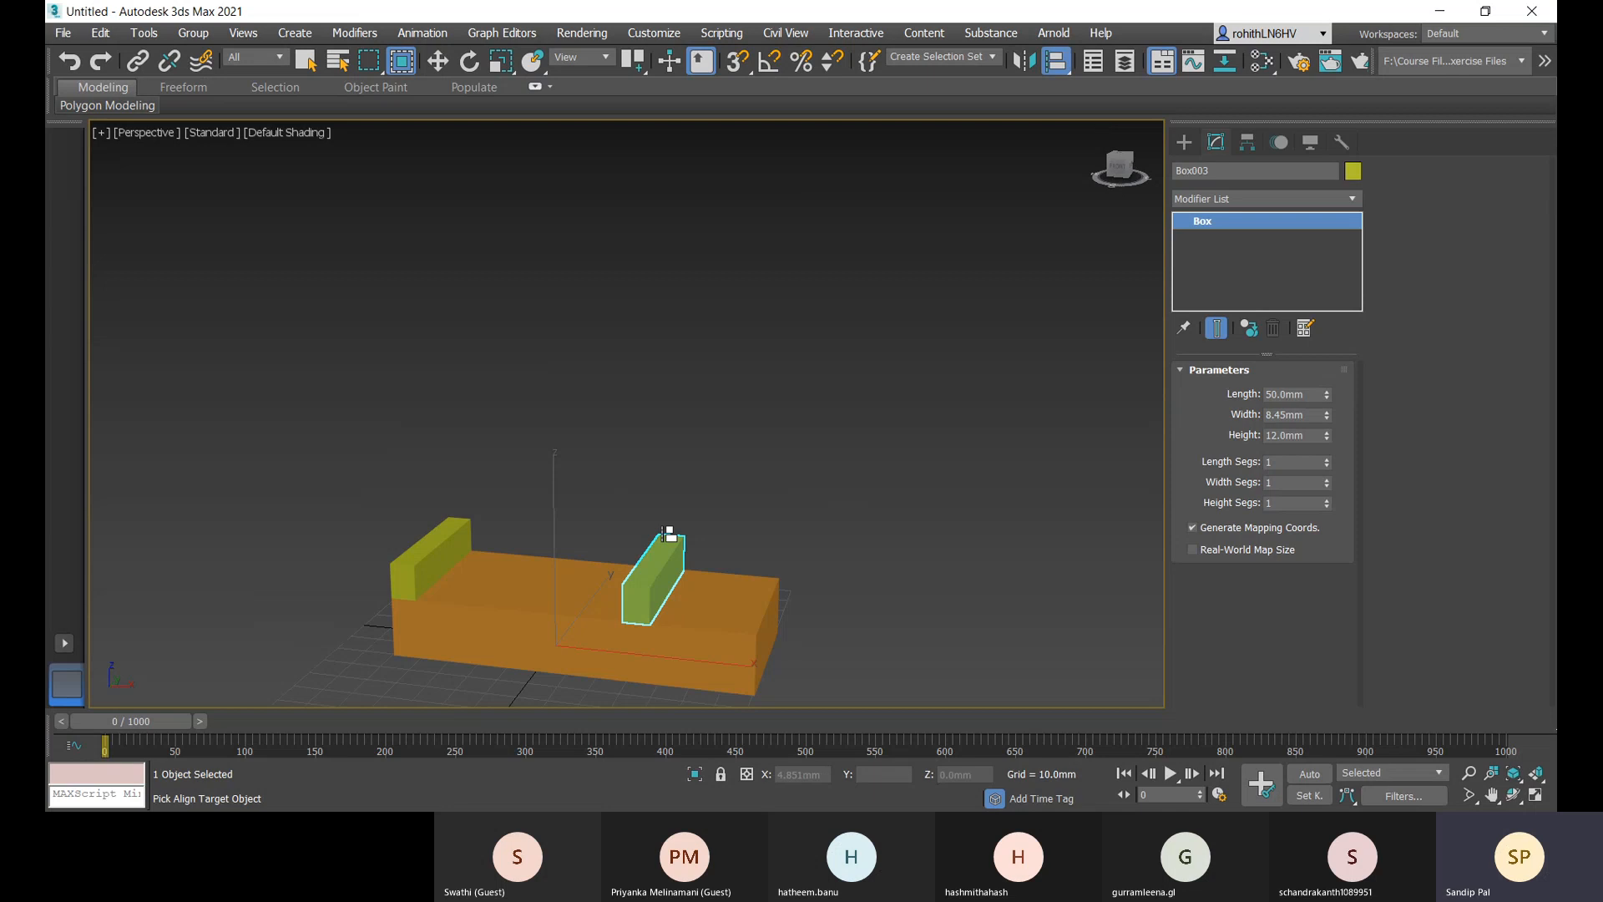
click(732, 625)
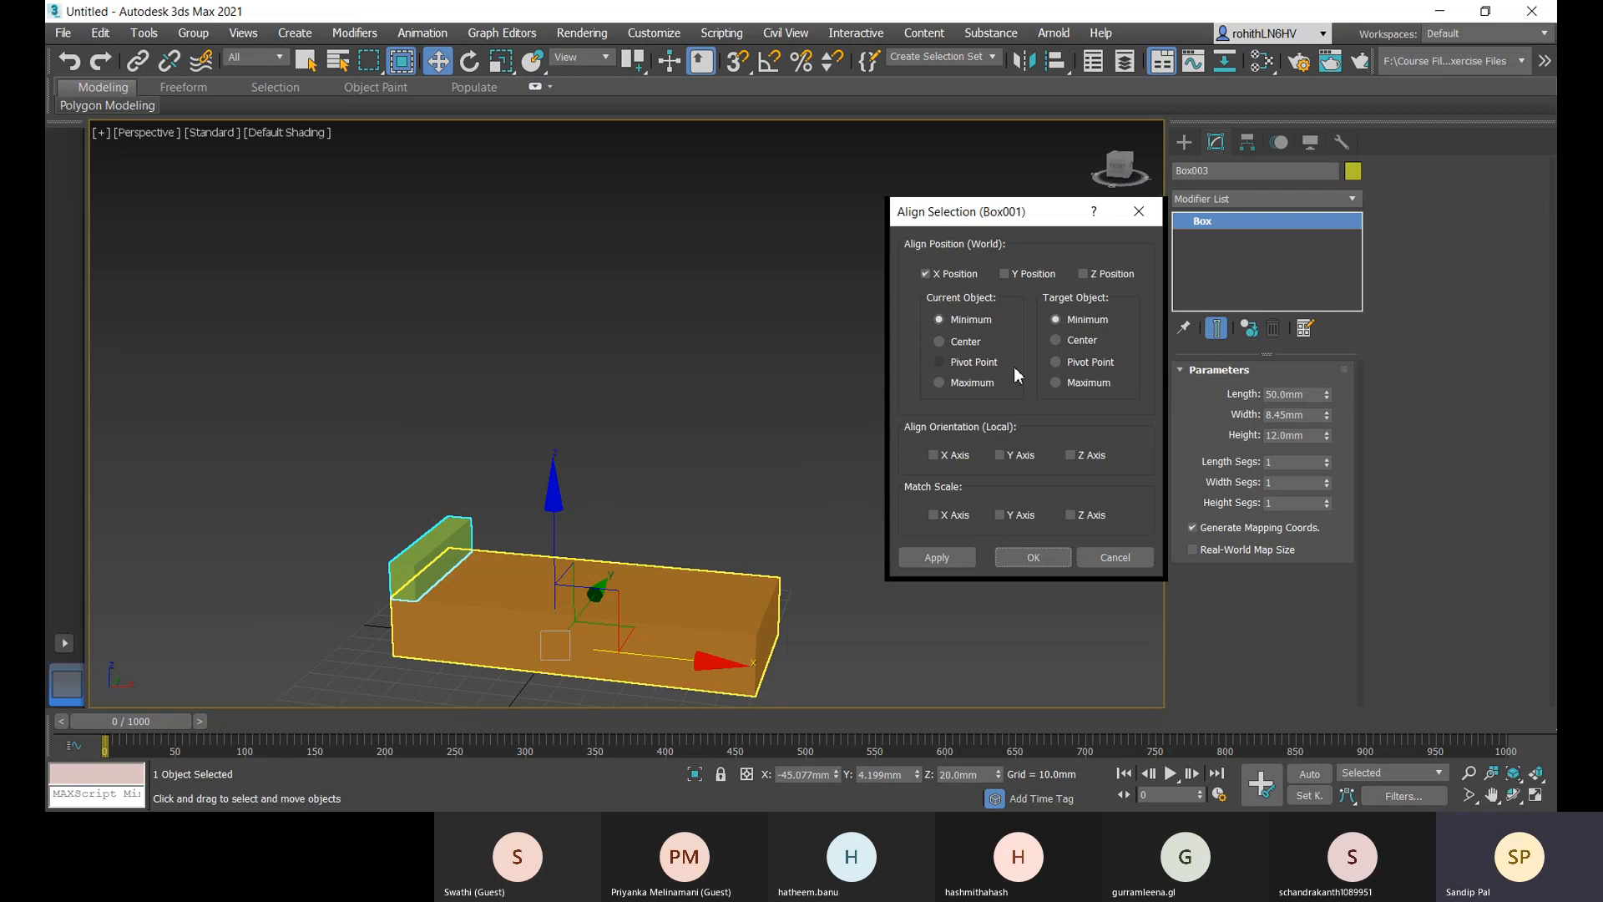
click(1055, 382)
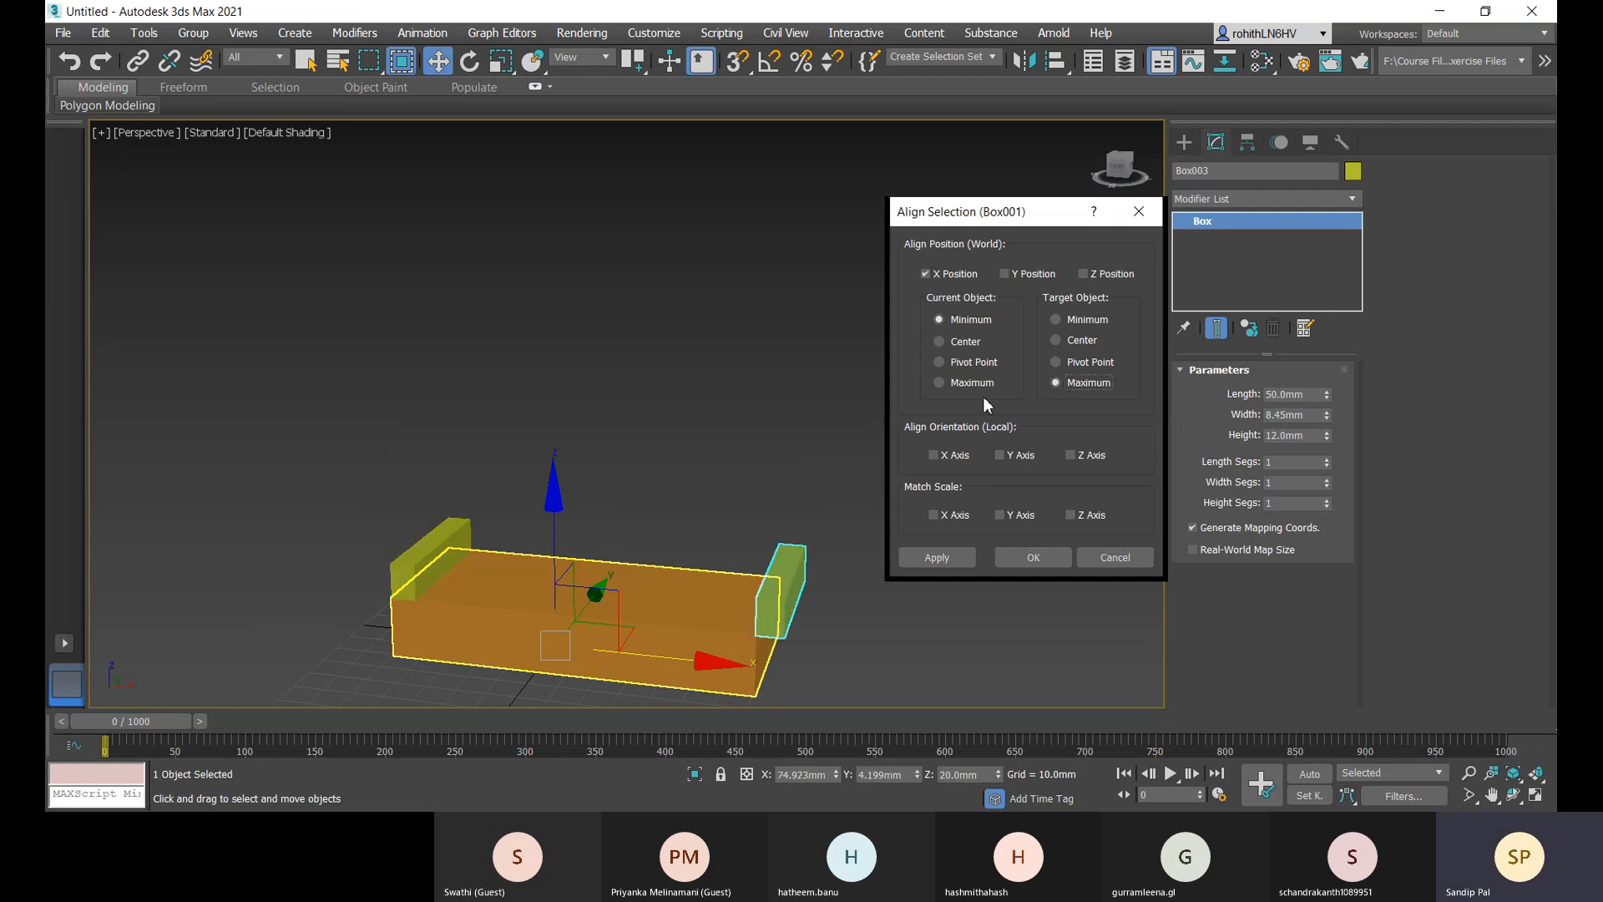
click(939, 384)
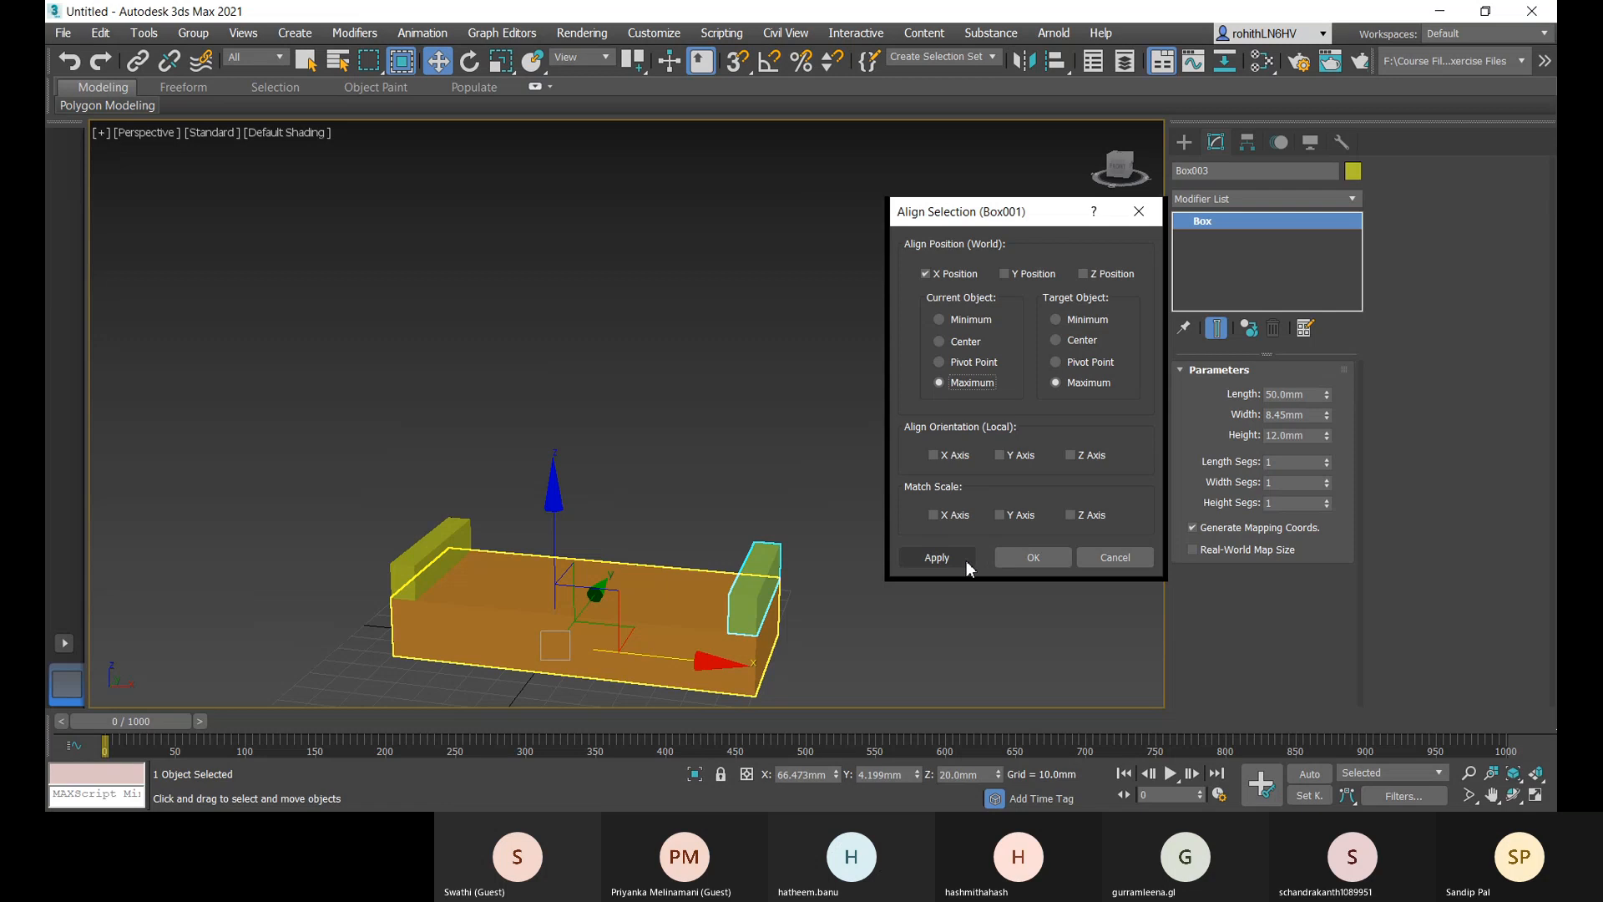
click(1033, 558)
middle_drag(920, 585, 933, 541)
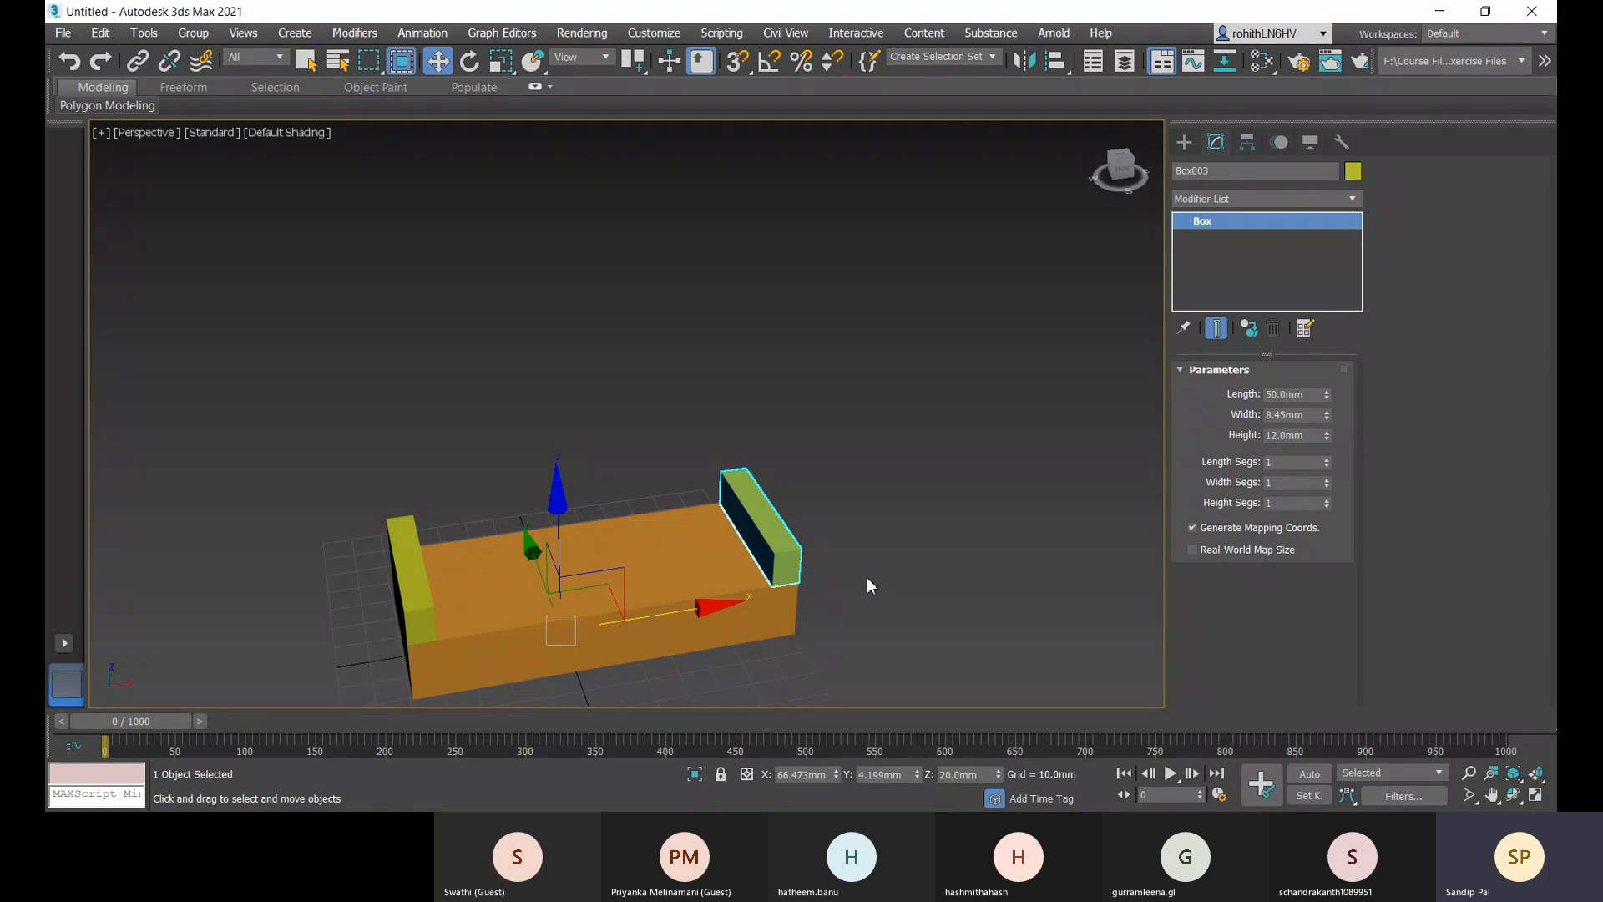
click(1057, 74)
click(654, 615)
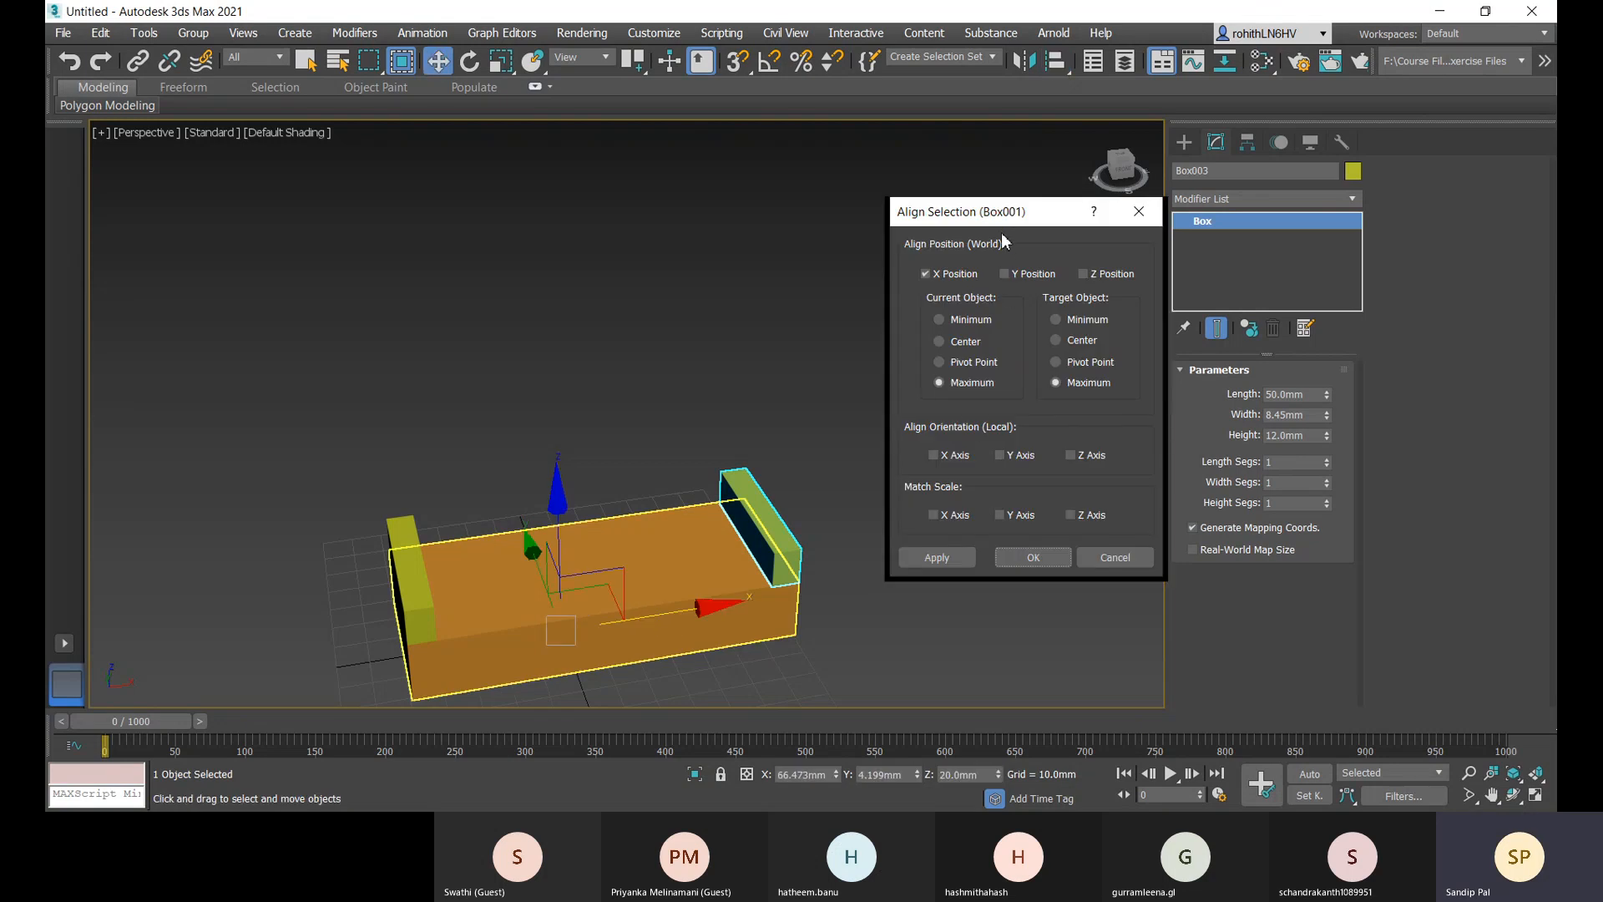
drag(993, 219, 878, 184)
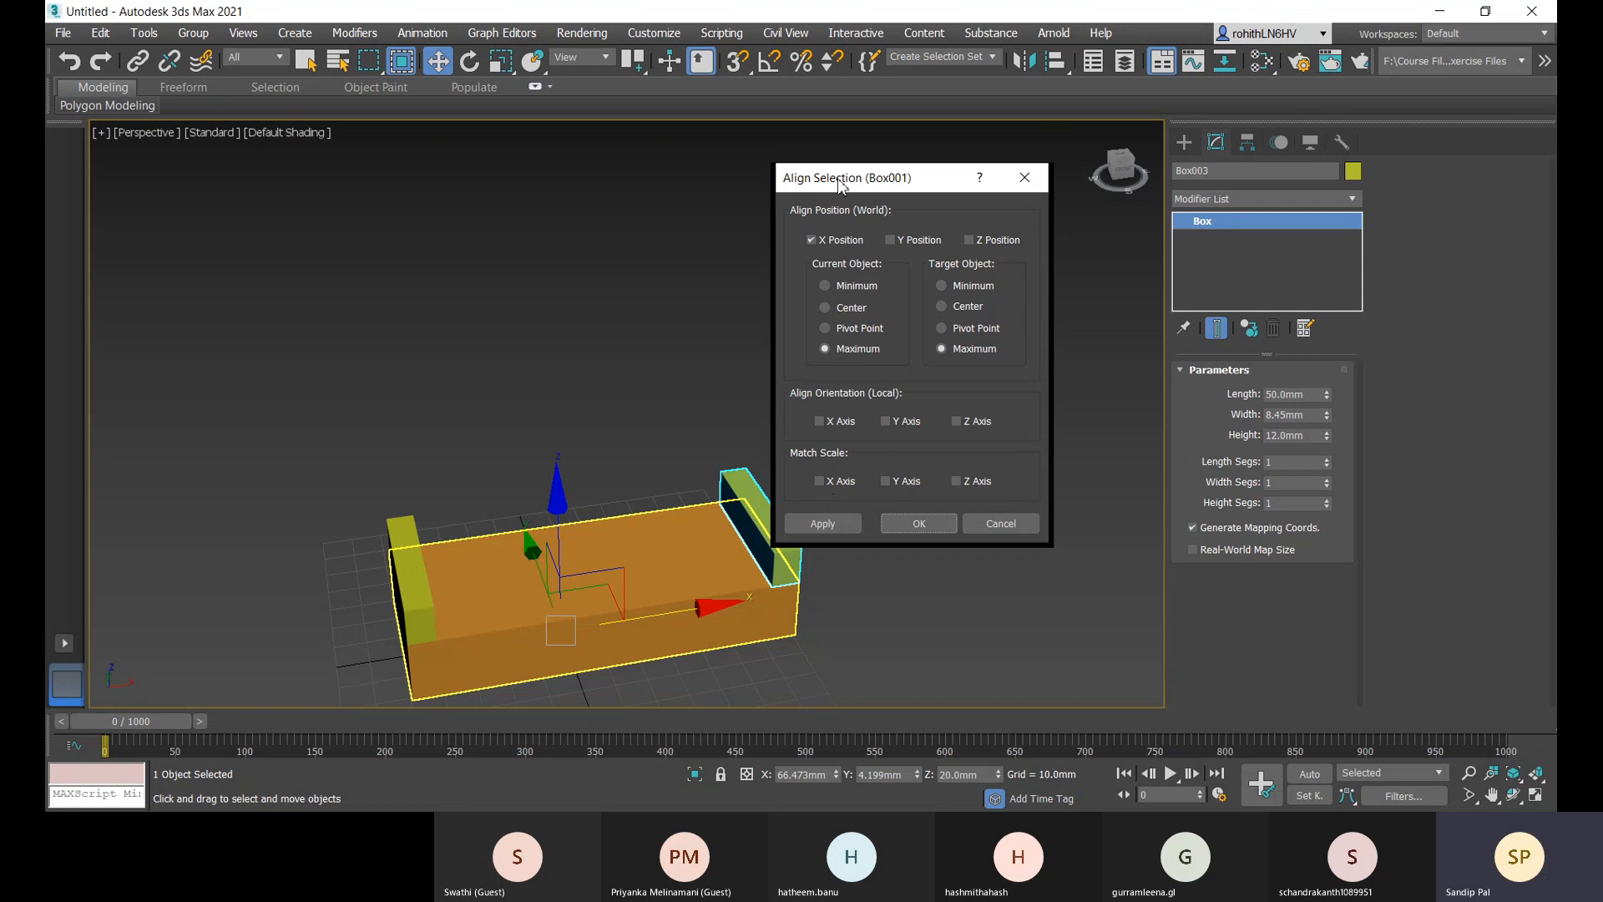
drag(839, 183, 874, 183)
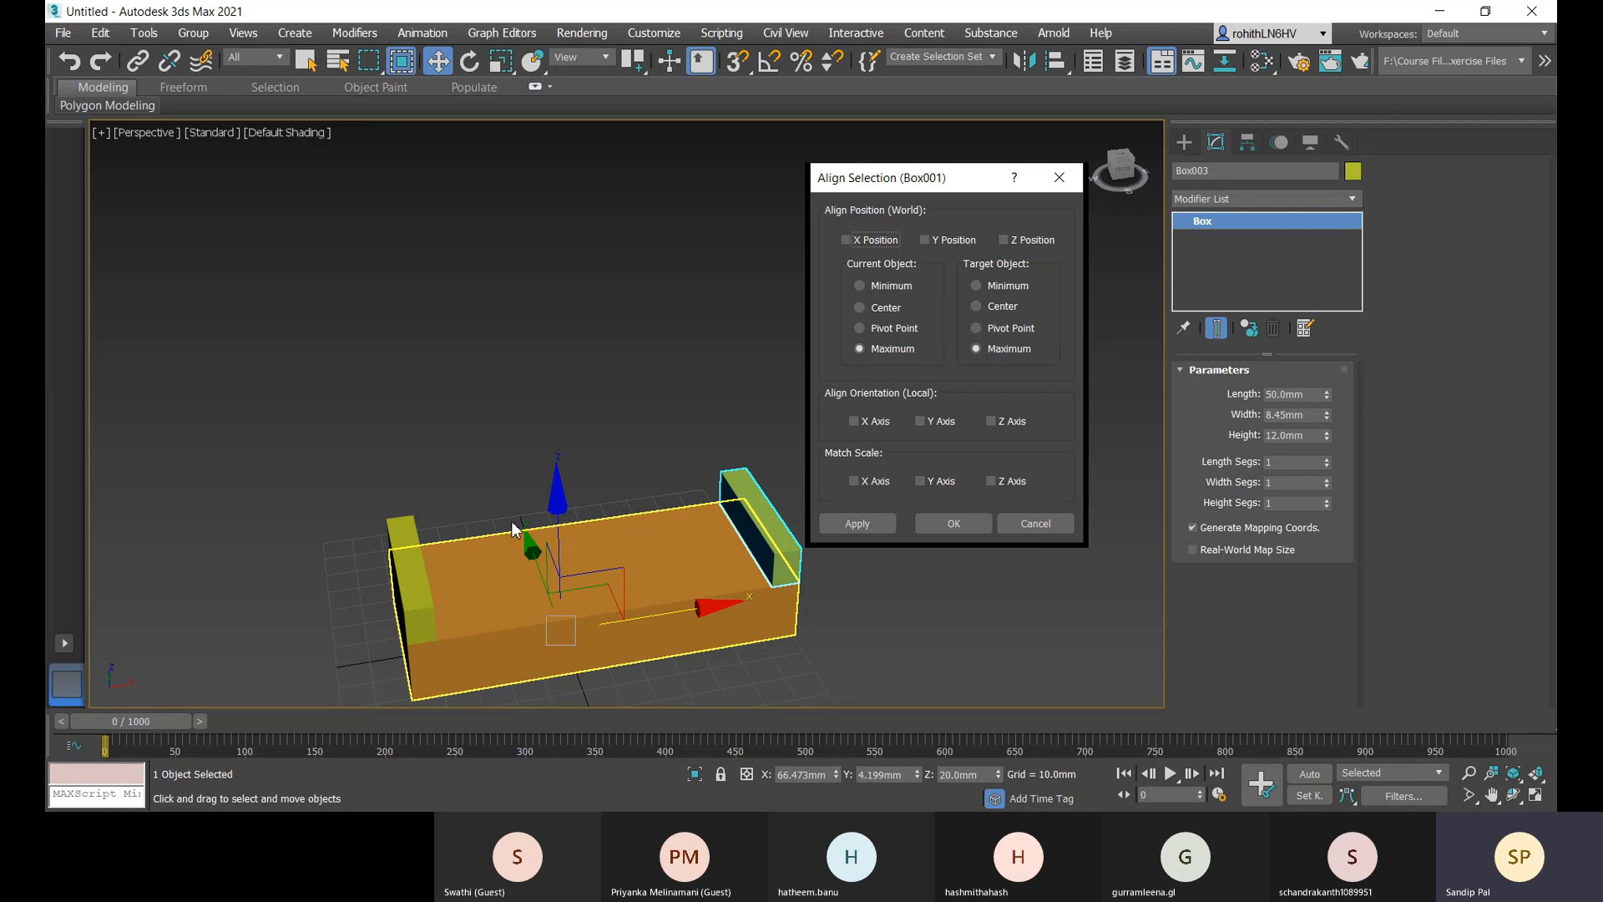
click(1035, 523)
- Create a separate box about 53.5 mm wide, 17.3 mm long and 12.3 mm high in front of the base box
scroll(809, 533, down, 4)
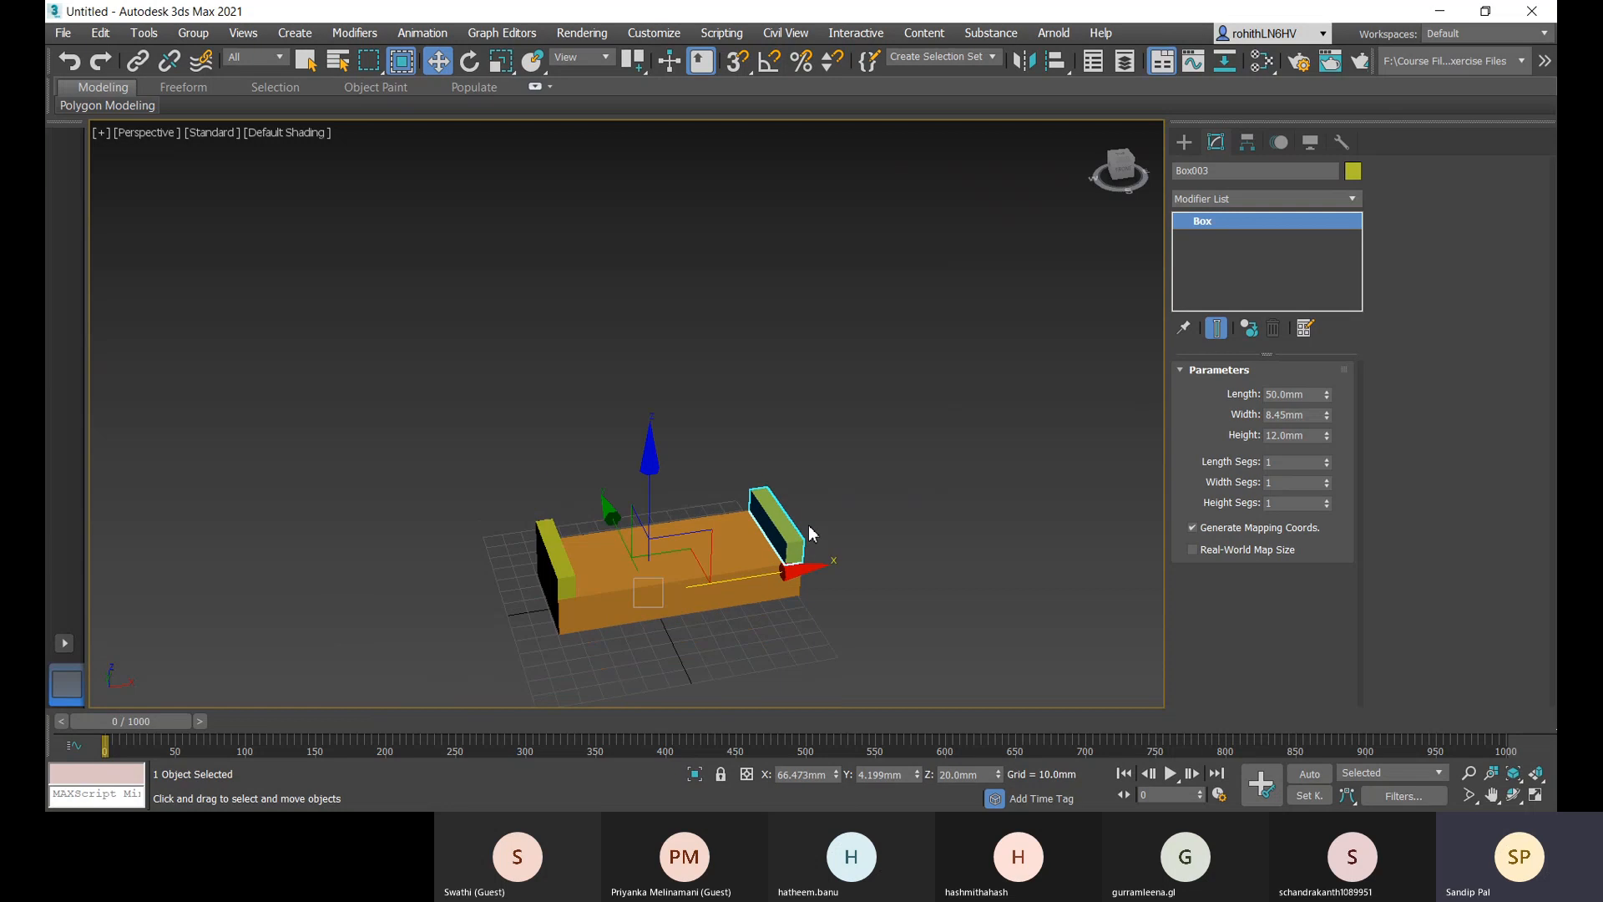
click(1184, 142)
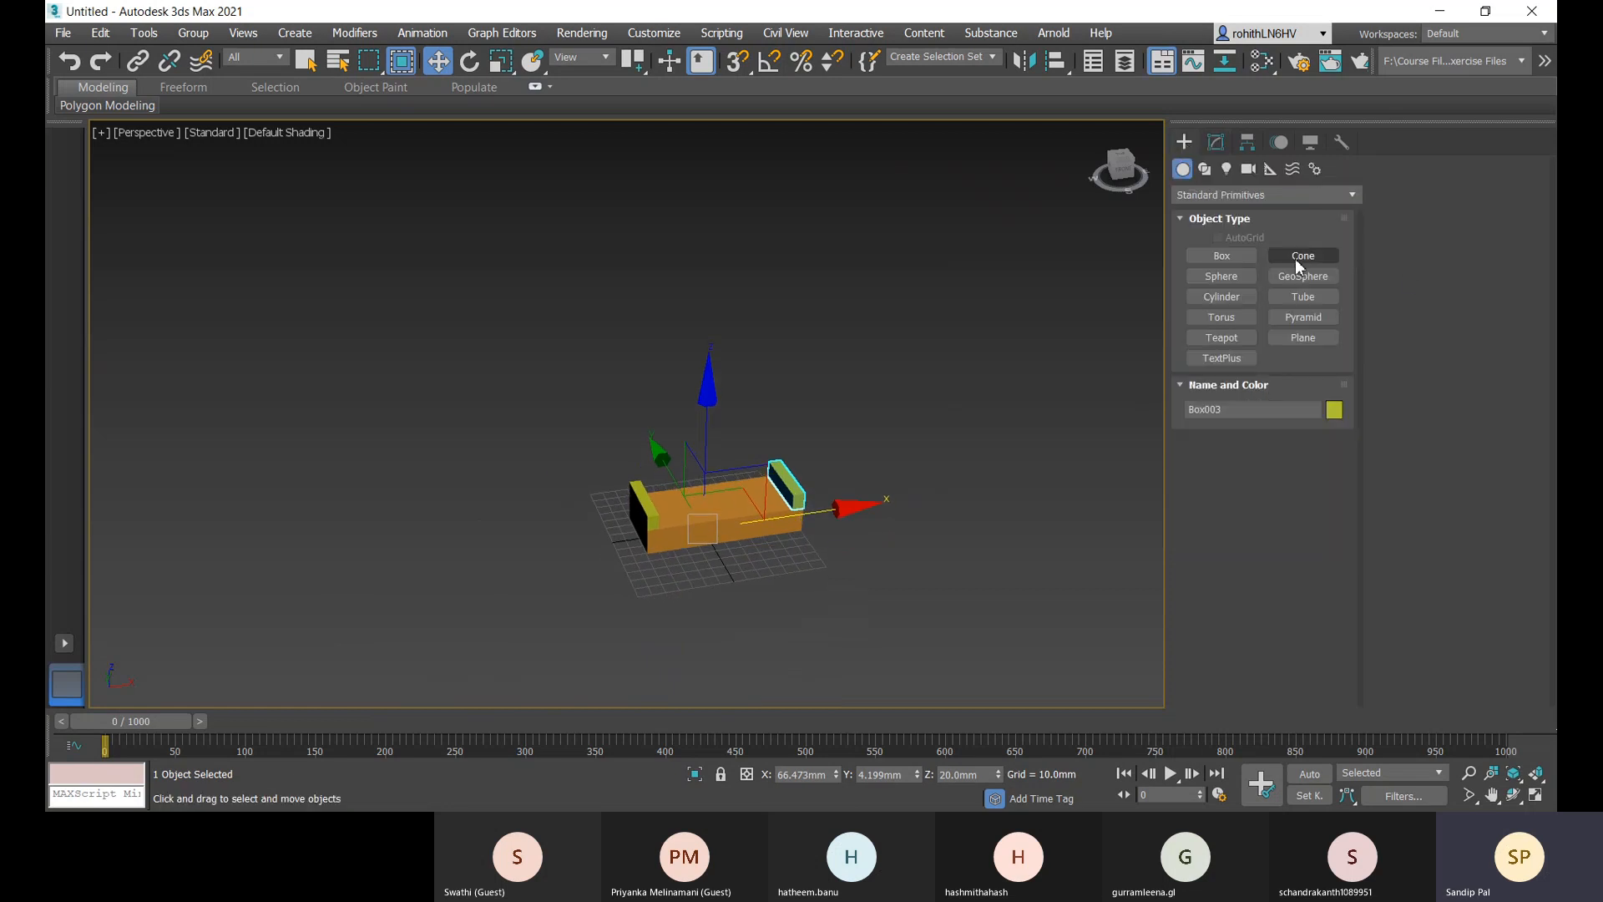
click(1221, 257)
drag(715, 572, 793, 578)
click(793, 551)
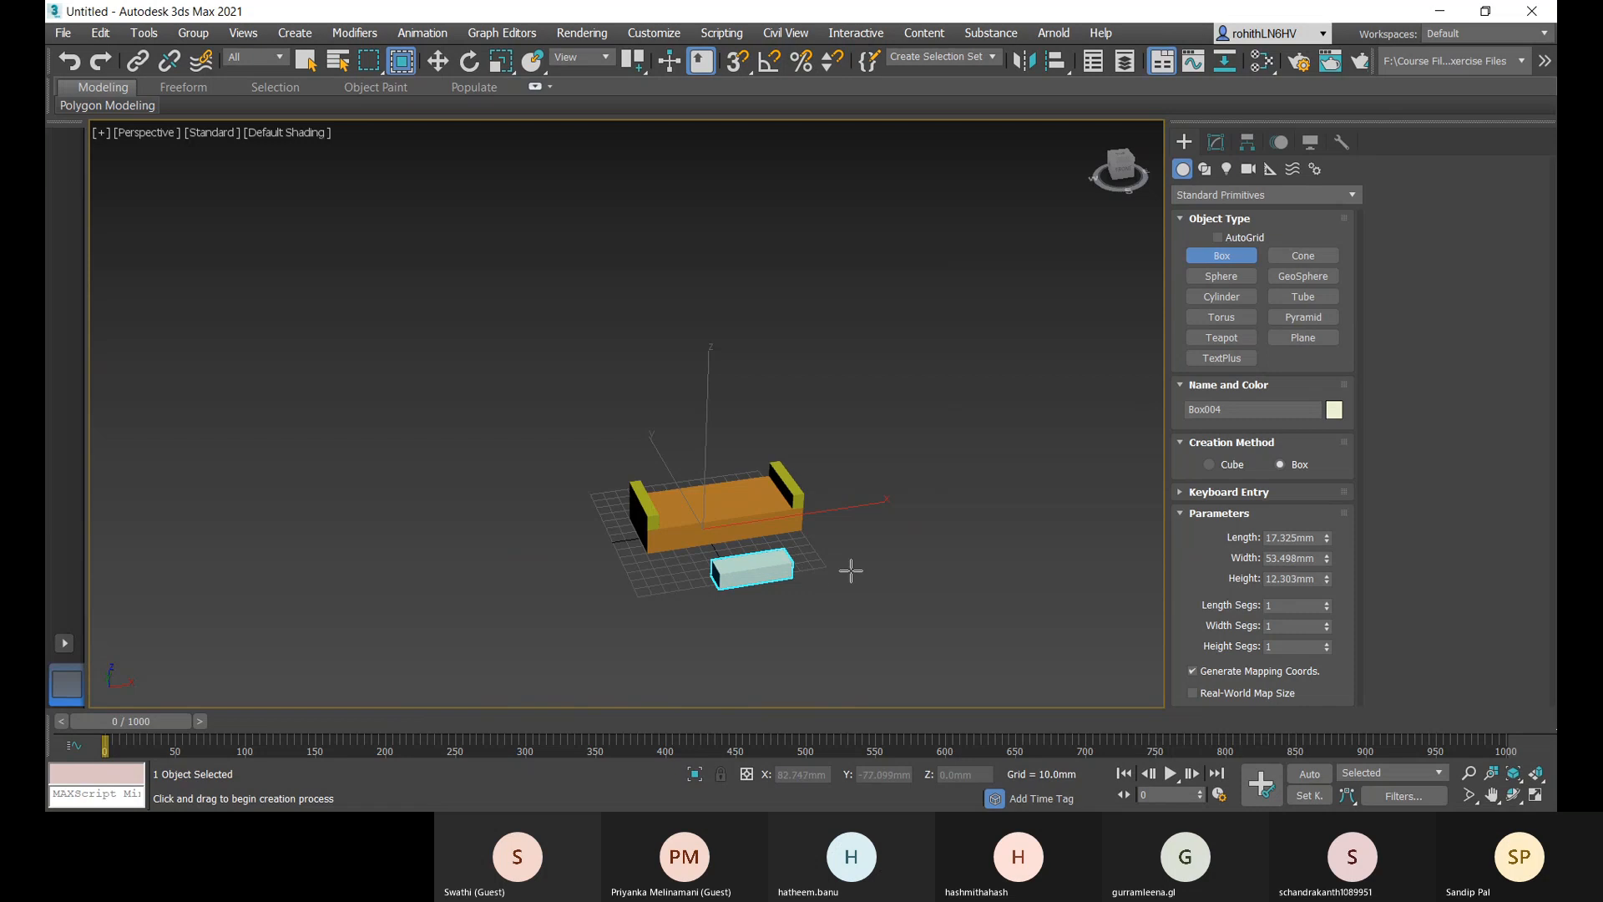
right_click(853, 559)
scroll(801, 618, up, 4)
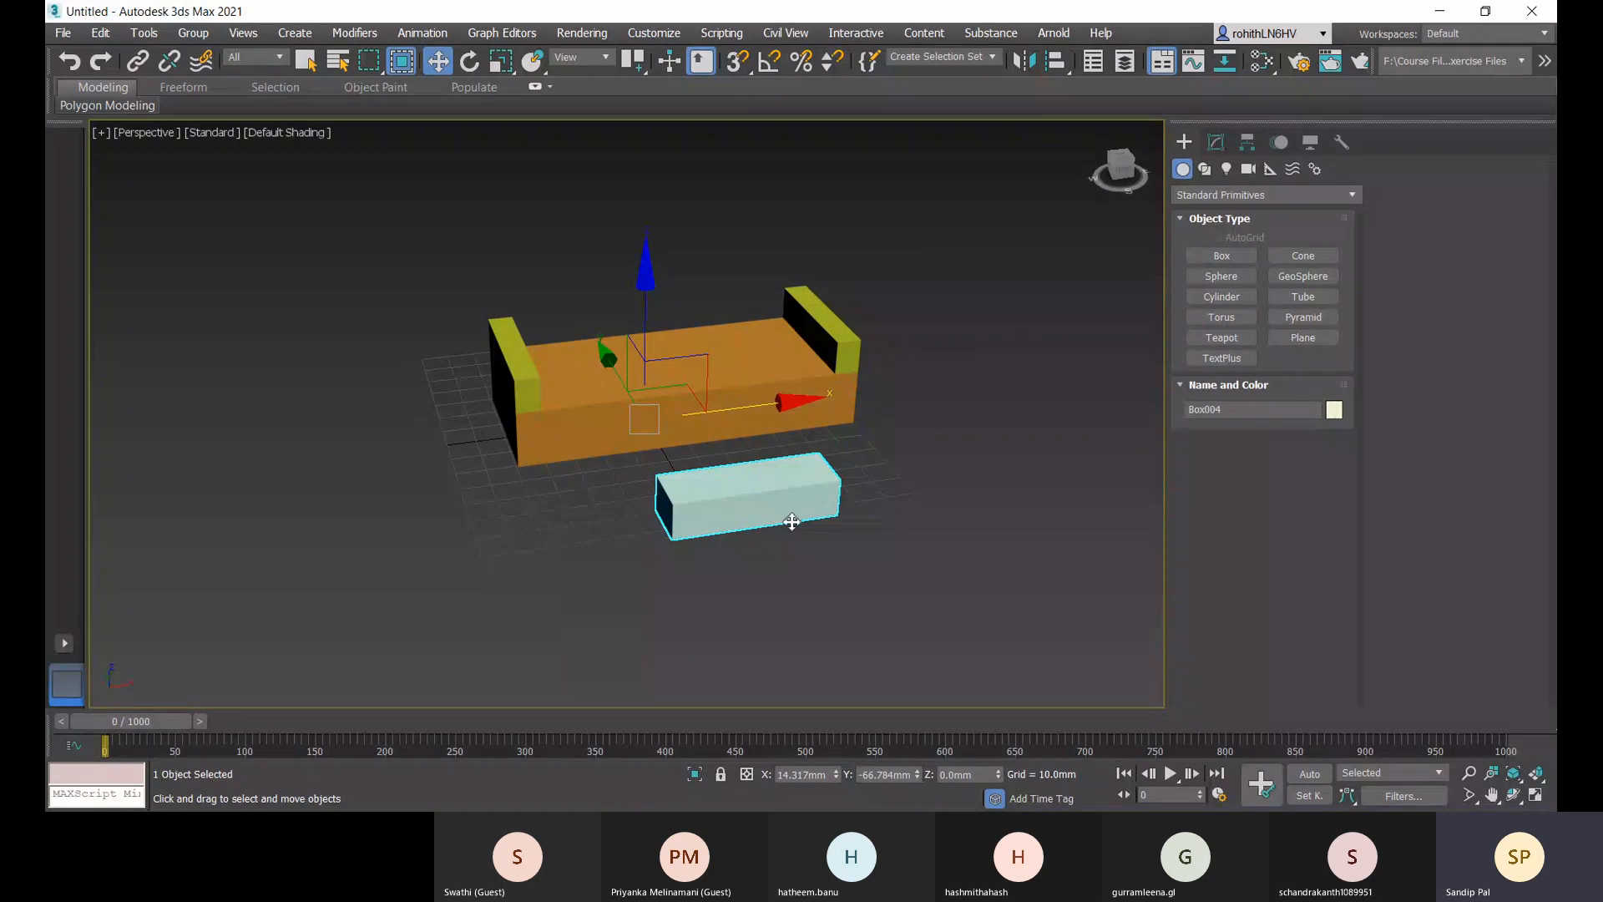
- Activate Rotate for the new small box and set the reference coordinate system to Local
key(e)
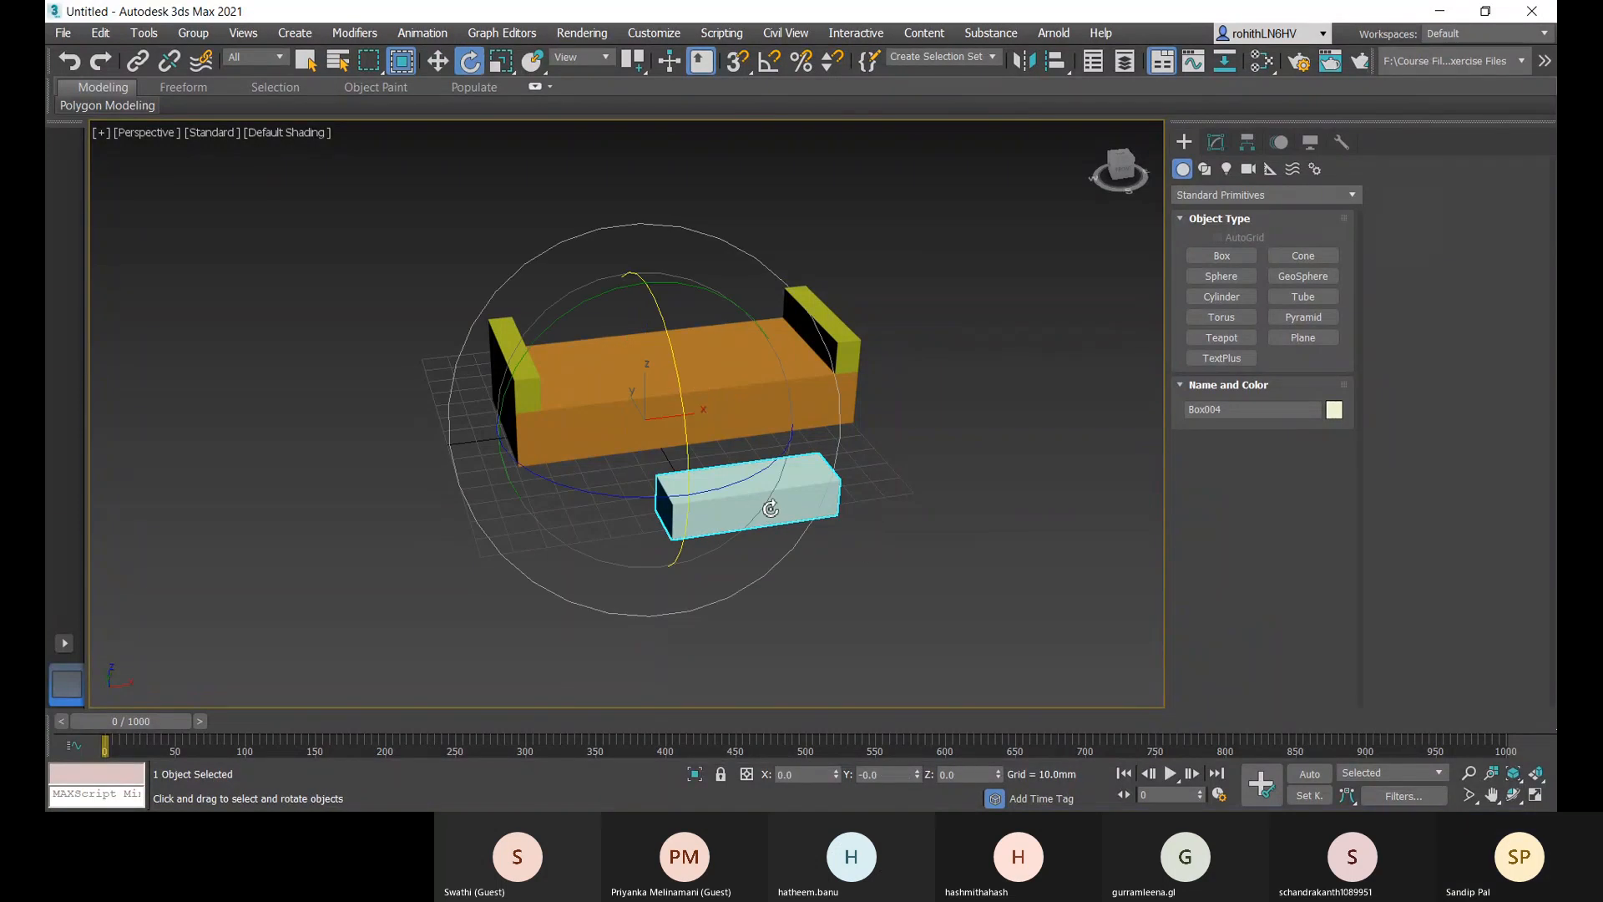
alt+middle_drag(844, 529, 888, 544)
click(831, 511)
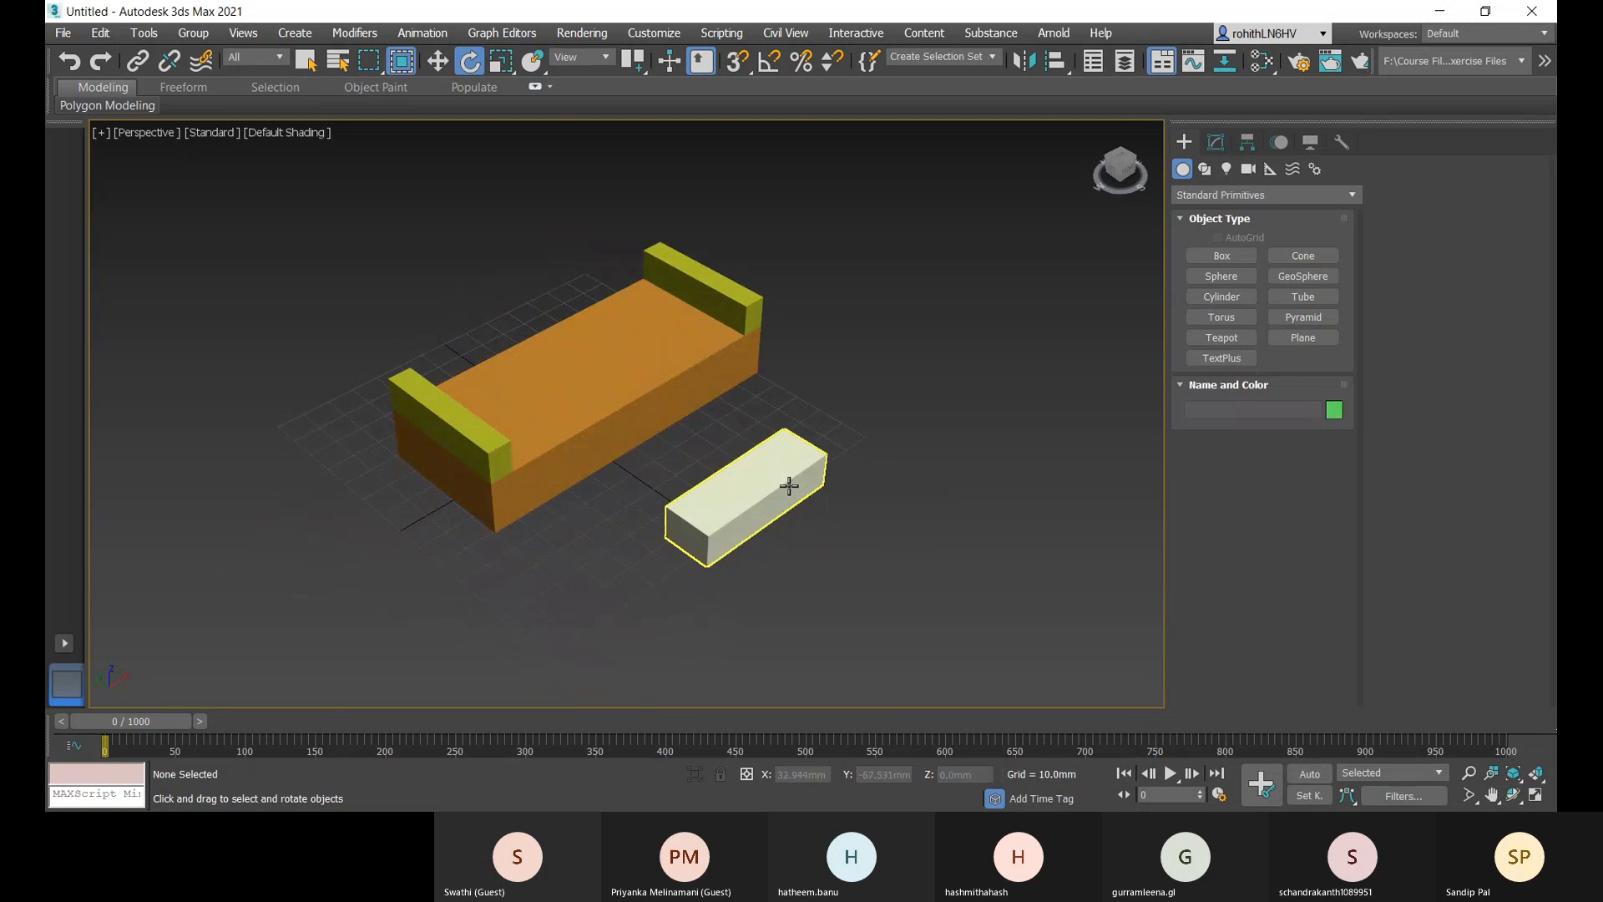
click(787, 482)
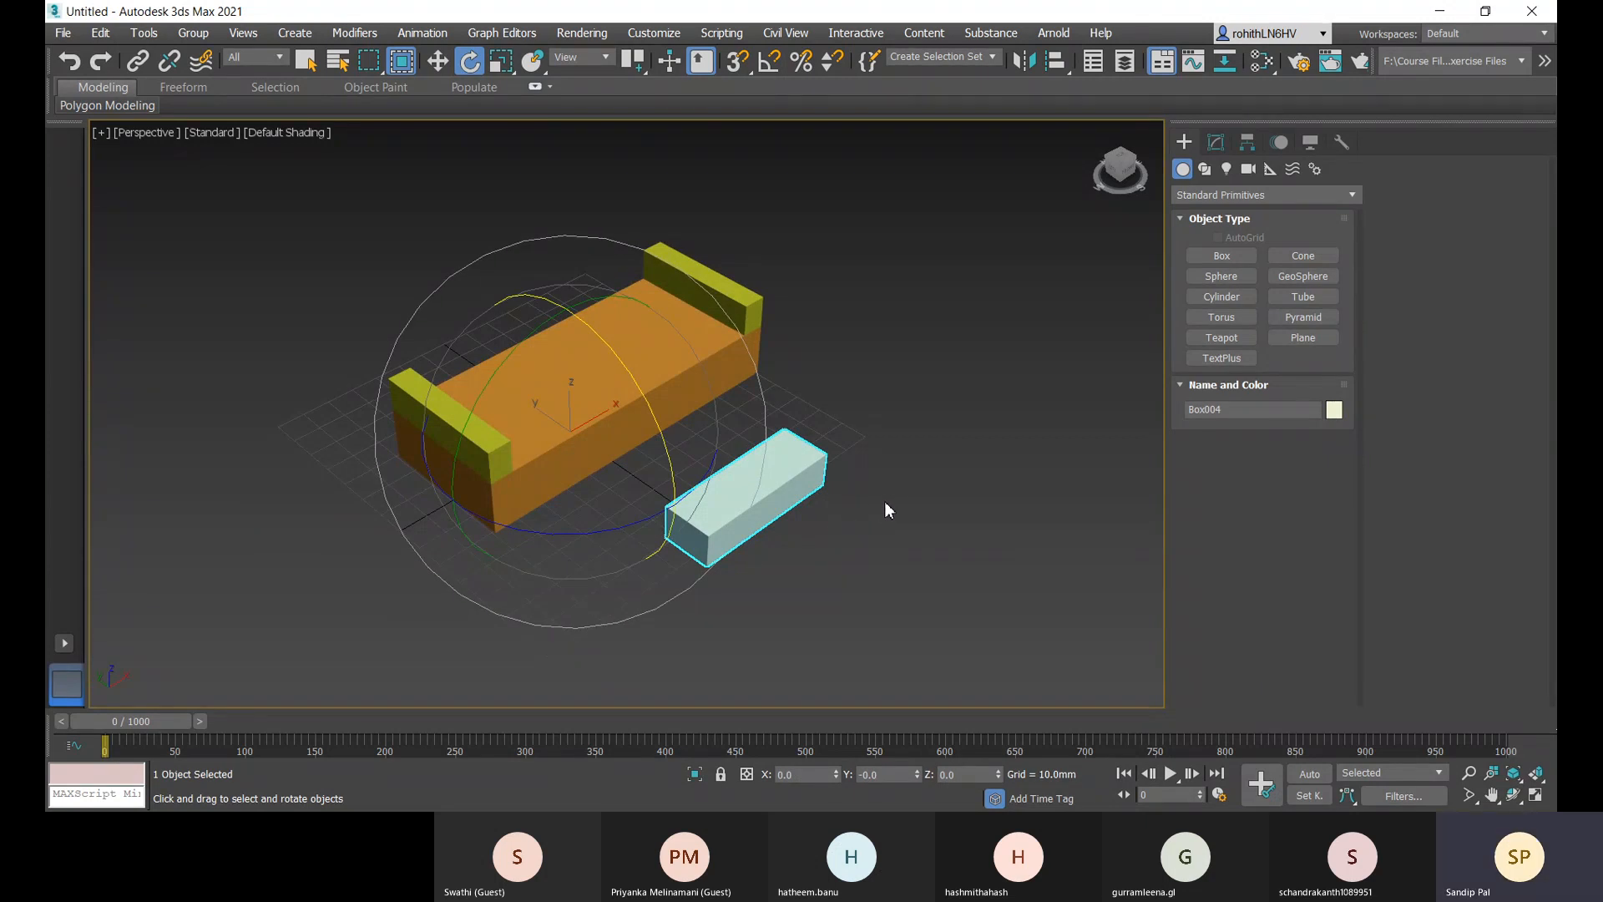
alt+middle_drag(884, 501, 898, 471)
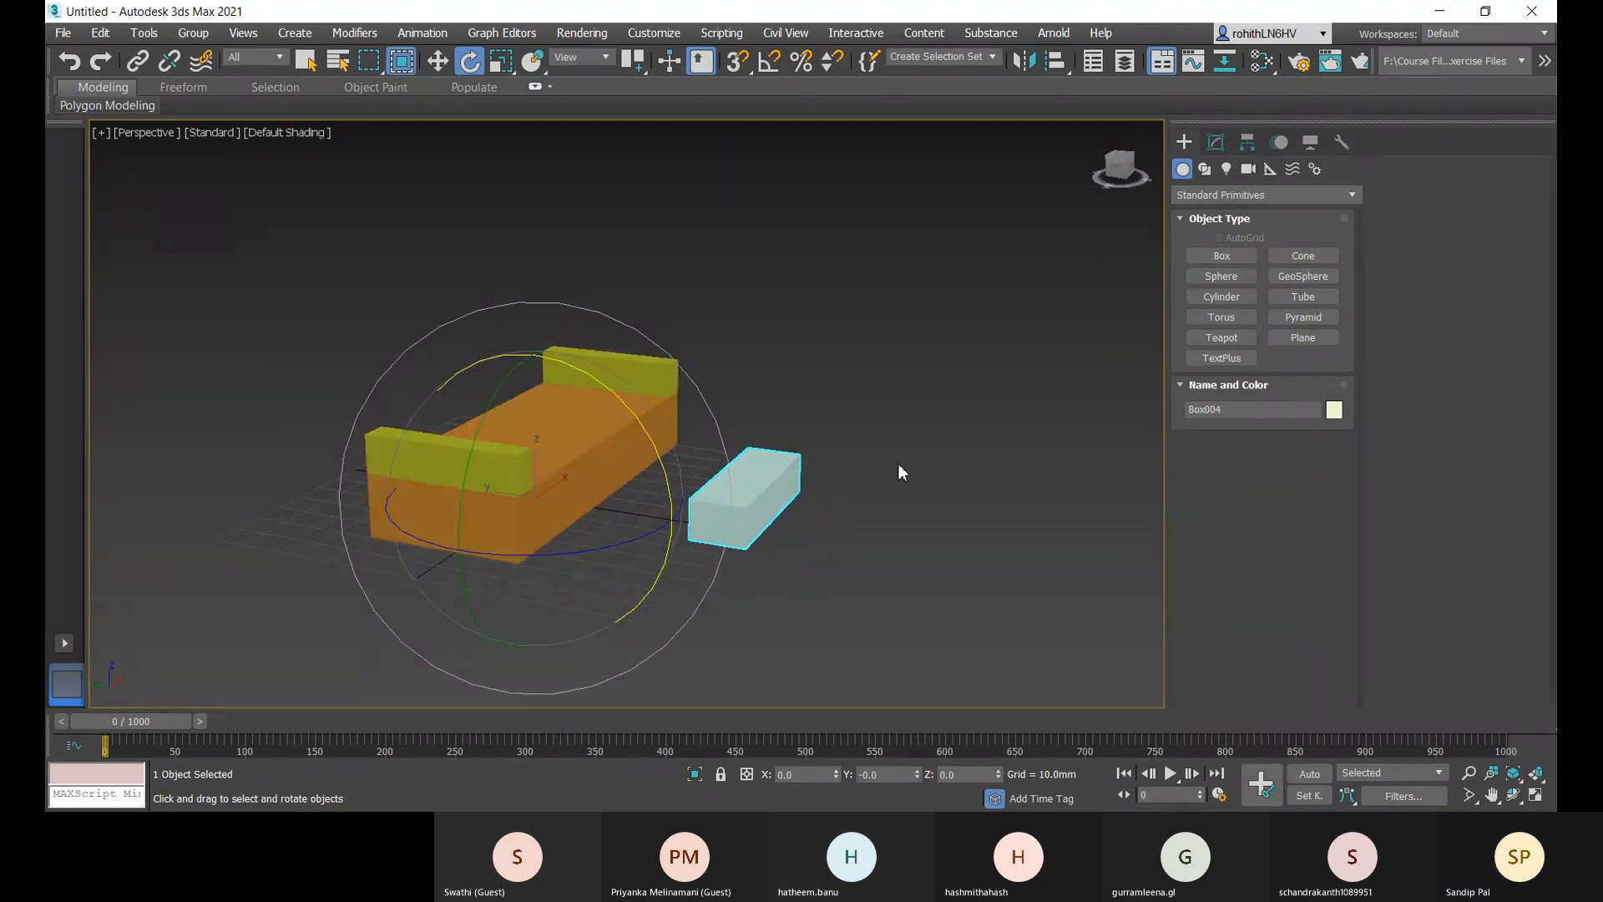
right_click(872, 385)
click(854, 373)
click(609, 60)
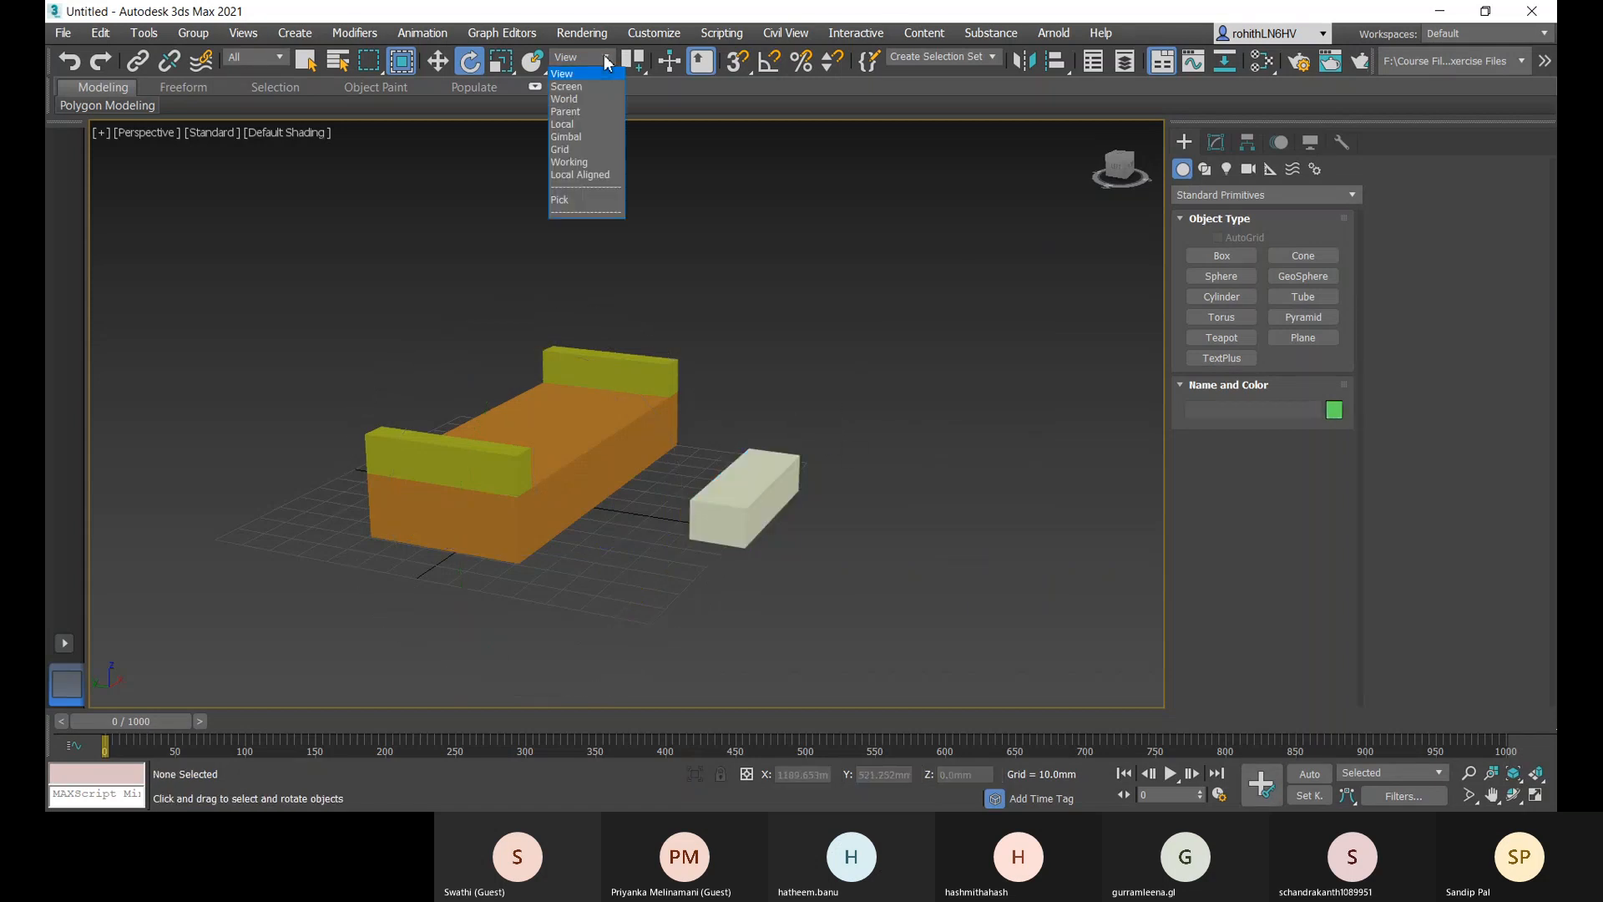
click(585, 98)
click(778, 460)
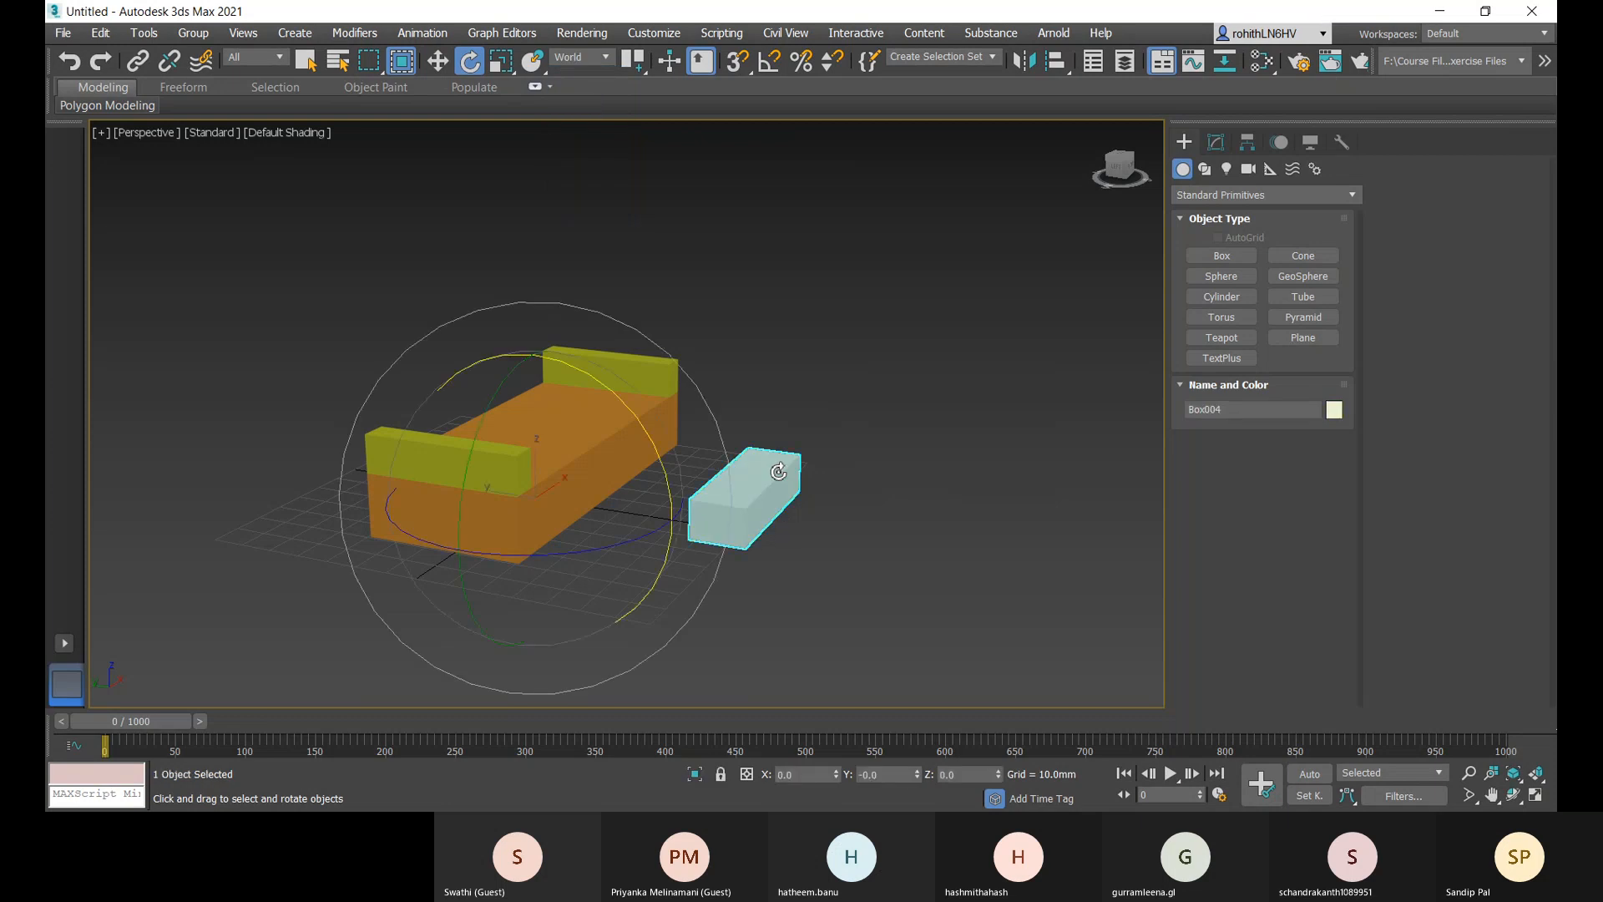
click(607, 60)
click(584, 127)
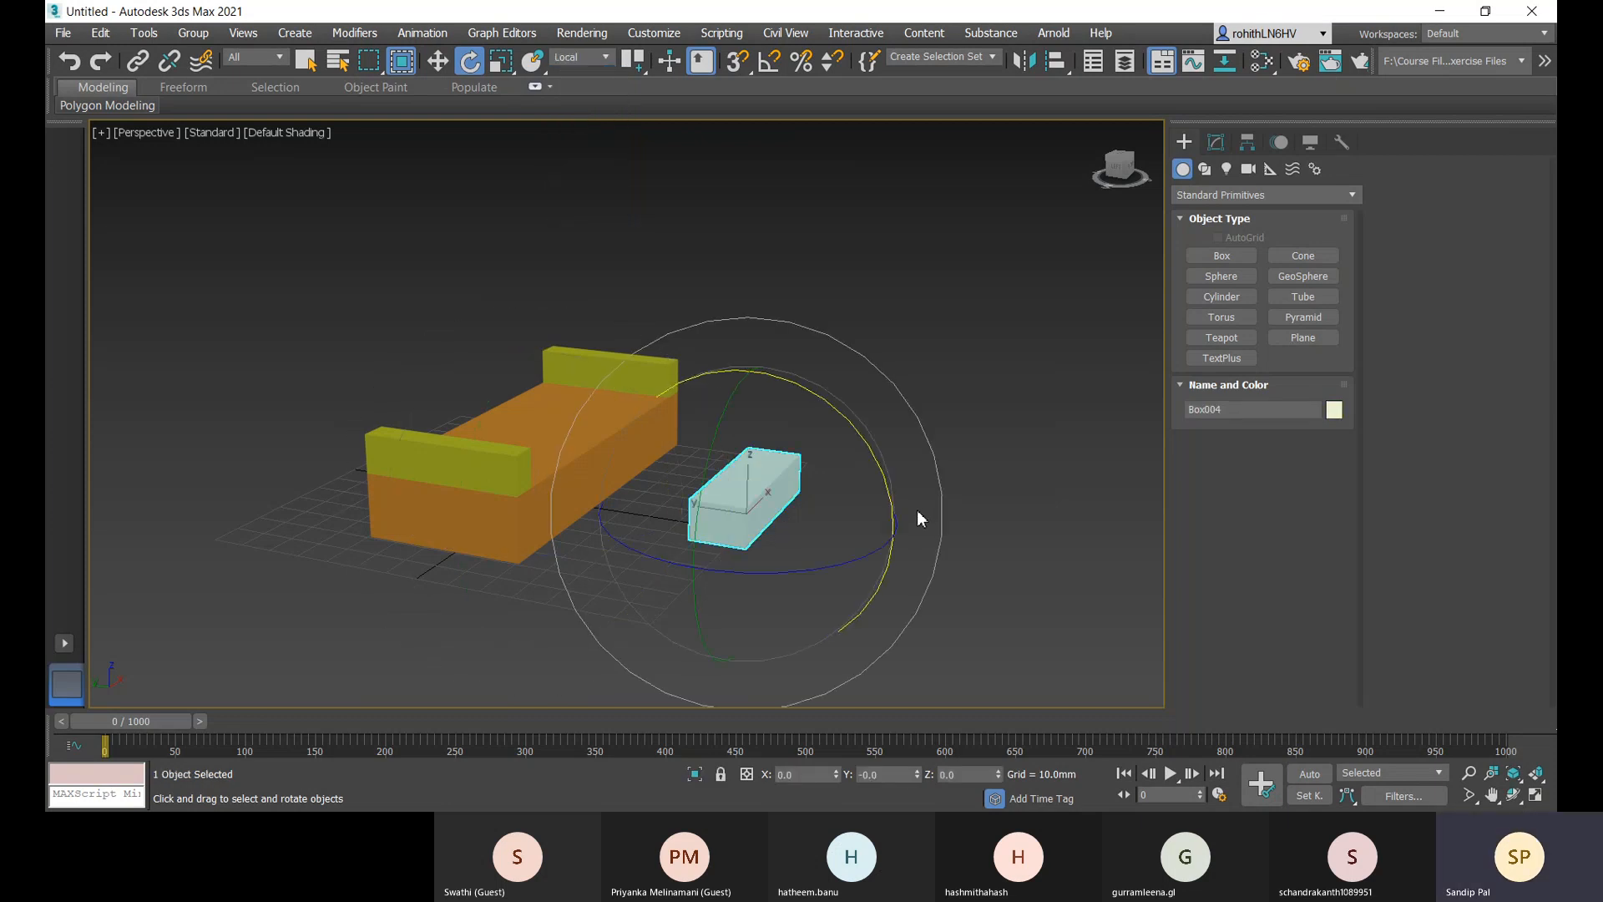
- Try rotating the small box about its local X axis and undo the rotation
alt+middle_drag(911, 506, 851, 443)
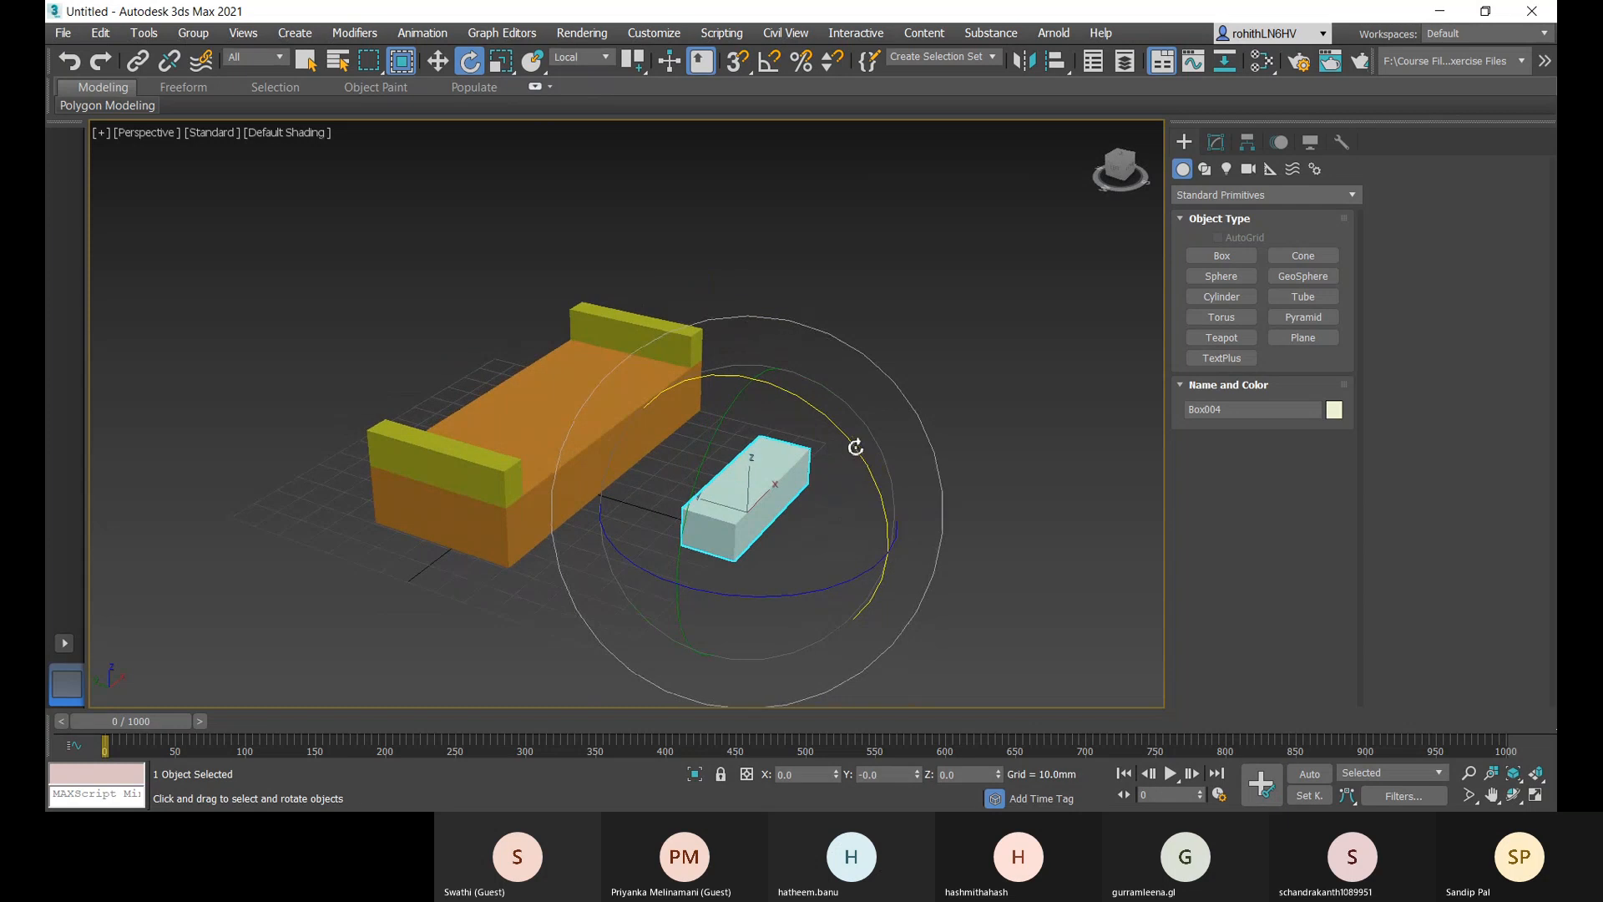
drag(852, 443, 888, 505)
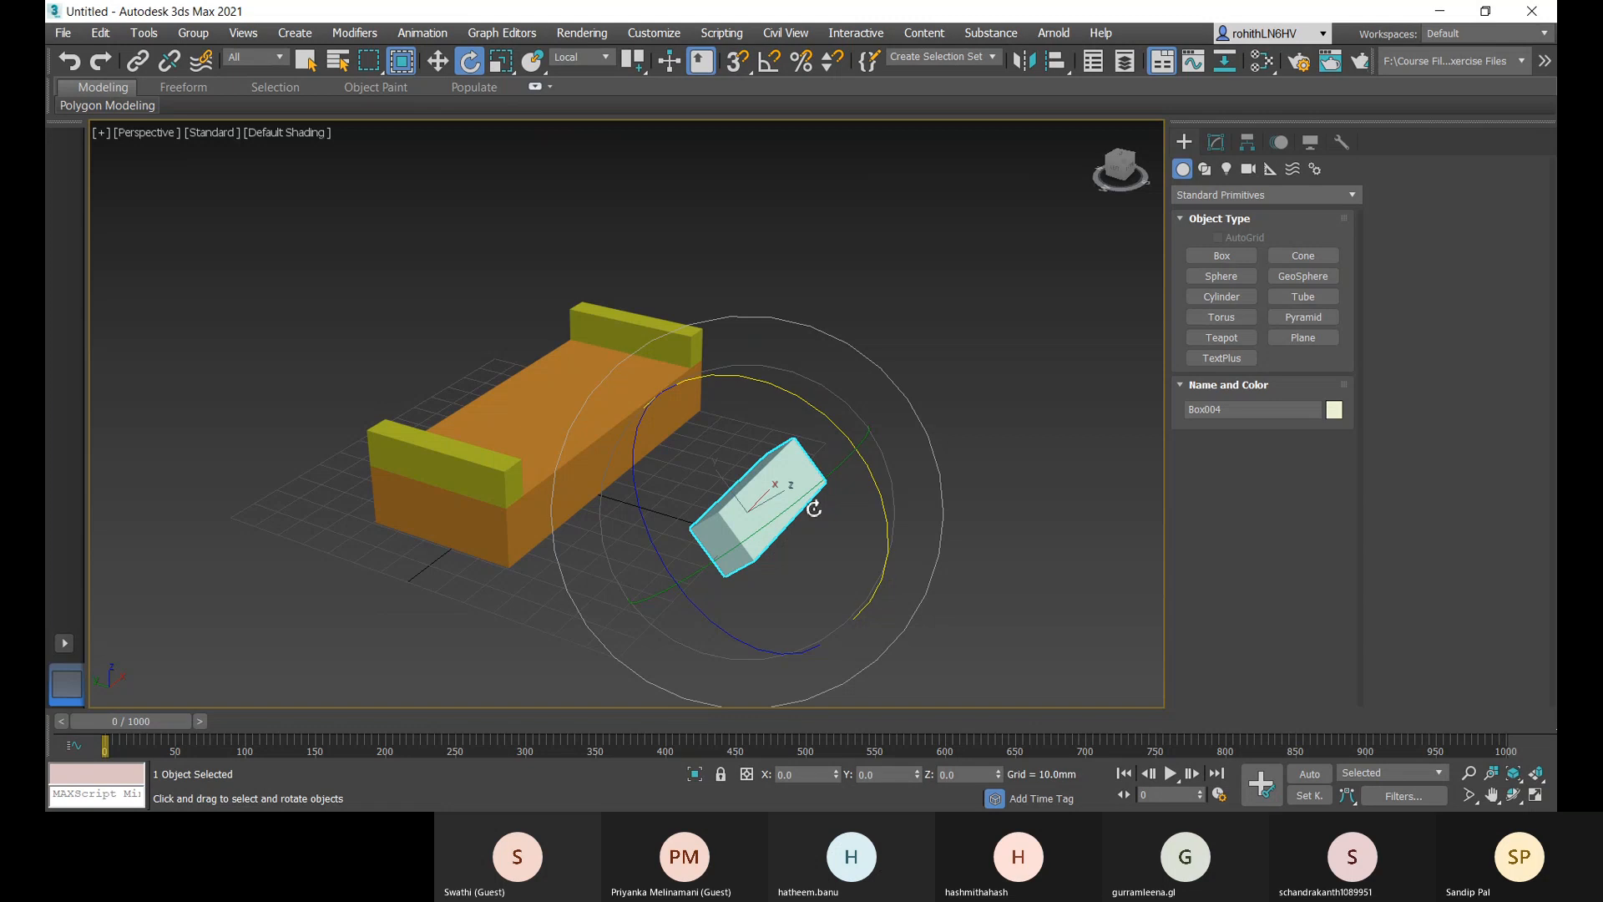
middle_drag(855, 478, 870, 448)
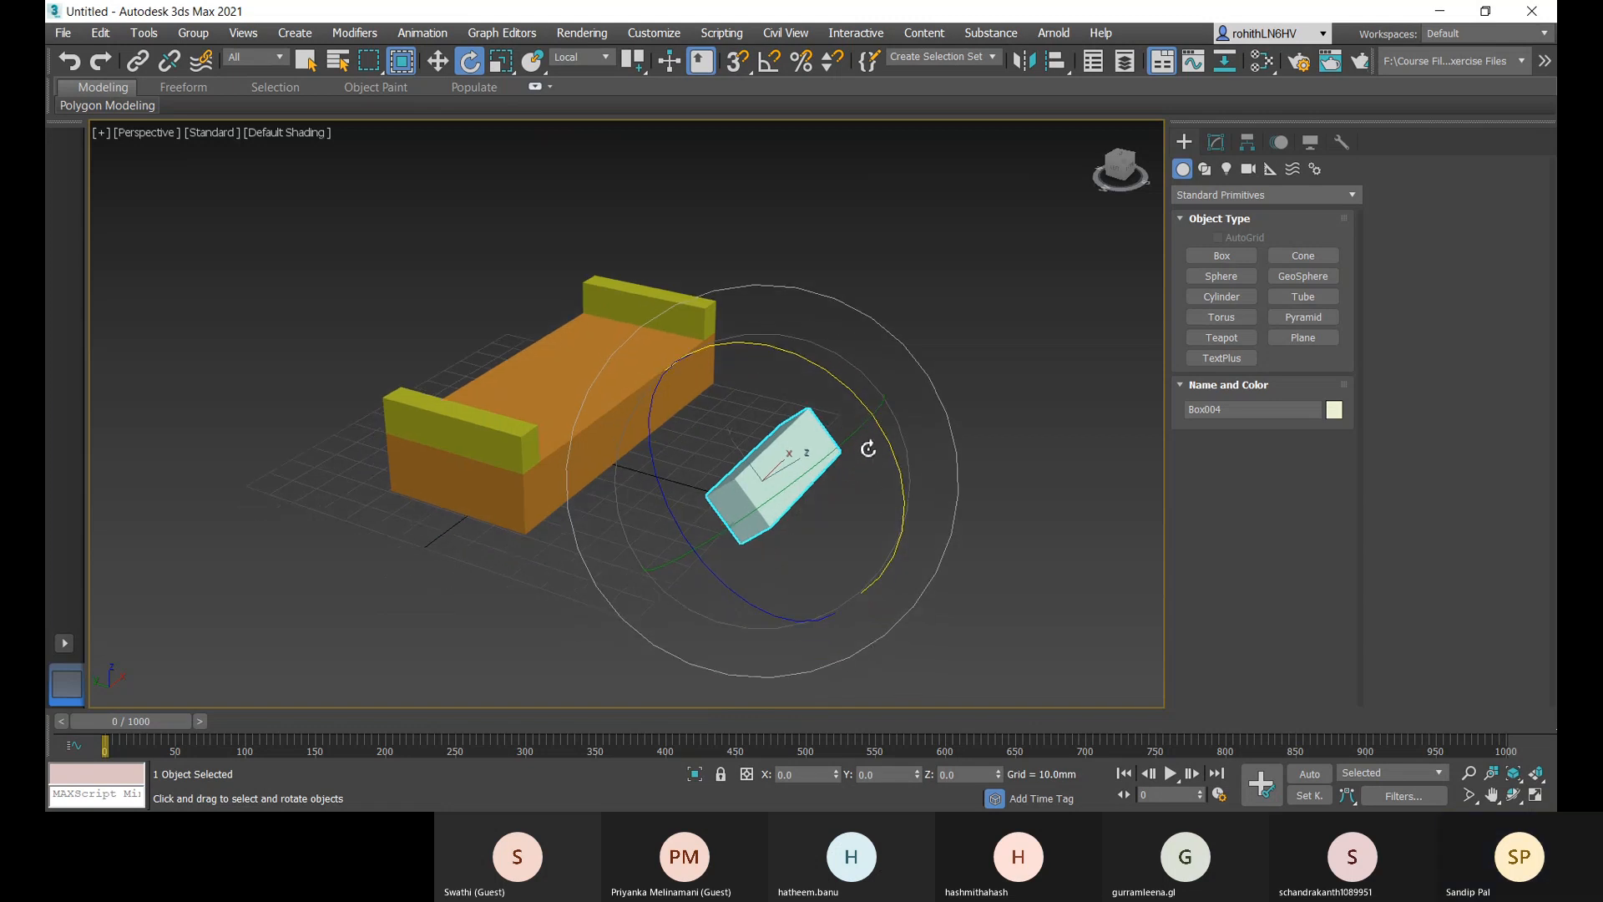
key(ctrl+z)
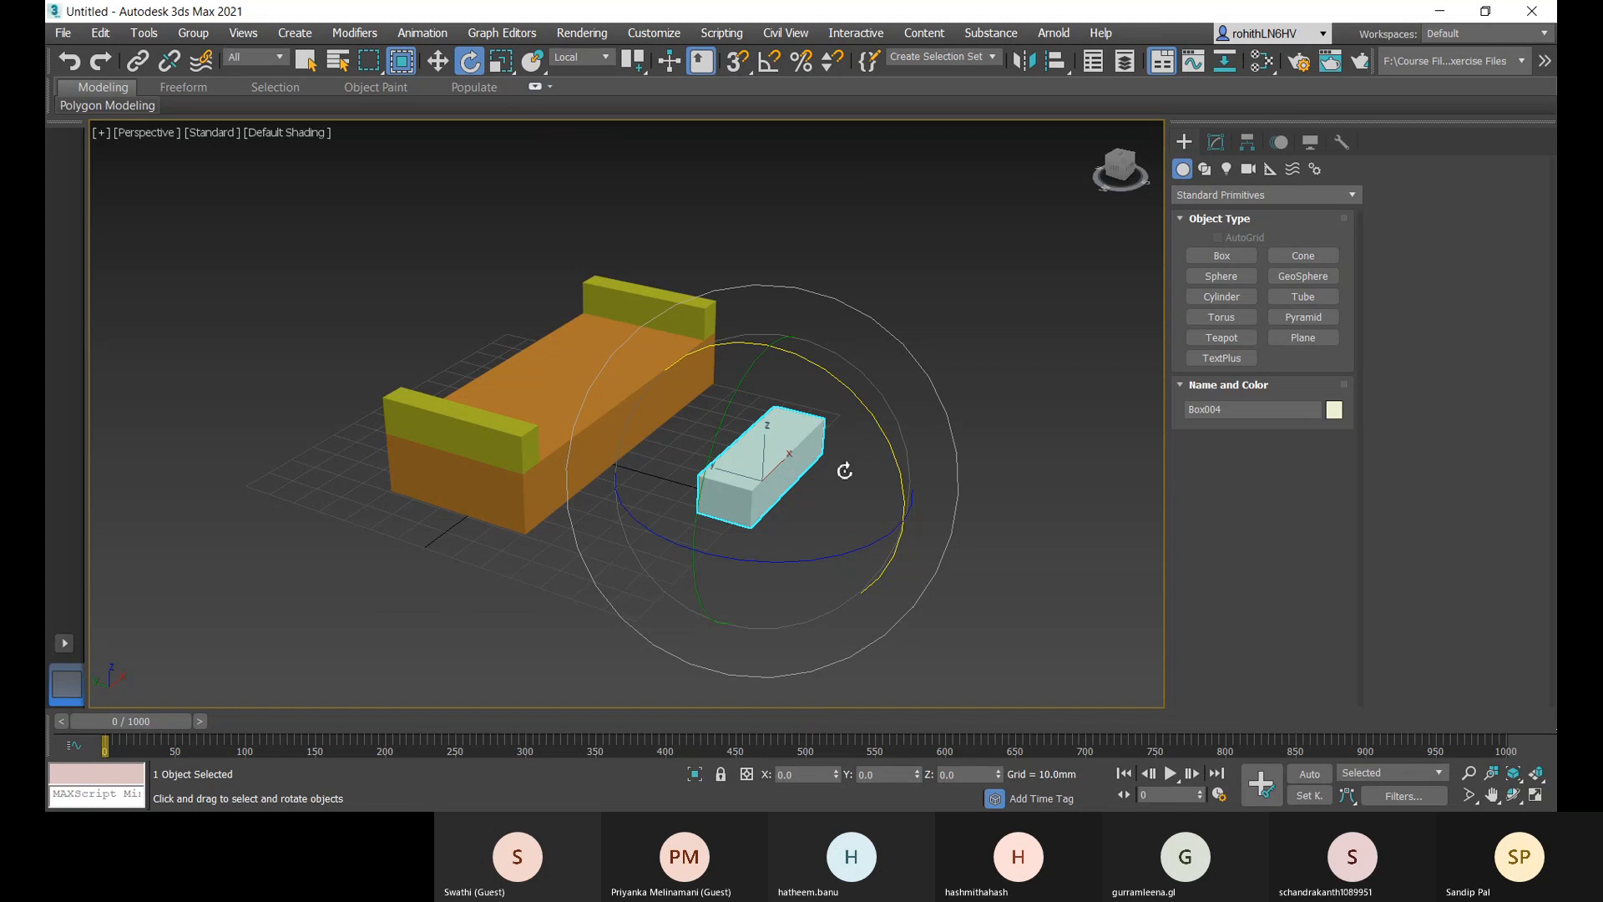
- Move the small box away from the base box along its local X and Y axes, and set the coordinate system to World
alt+middle_drag(871, 441, 825, 461)
key(w)
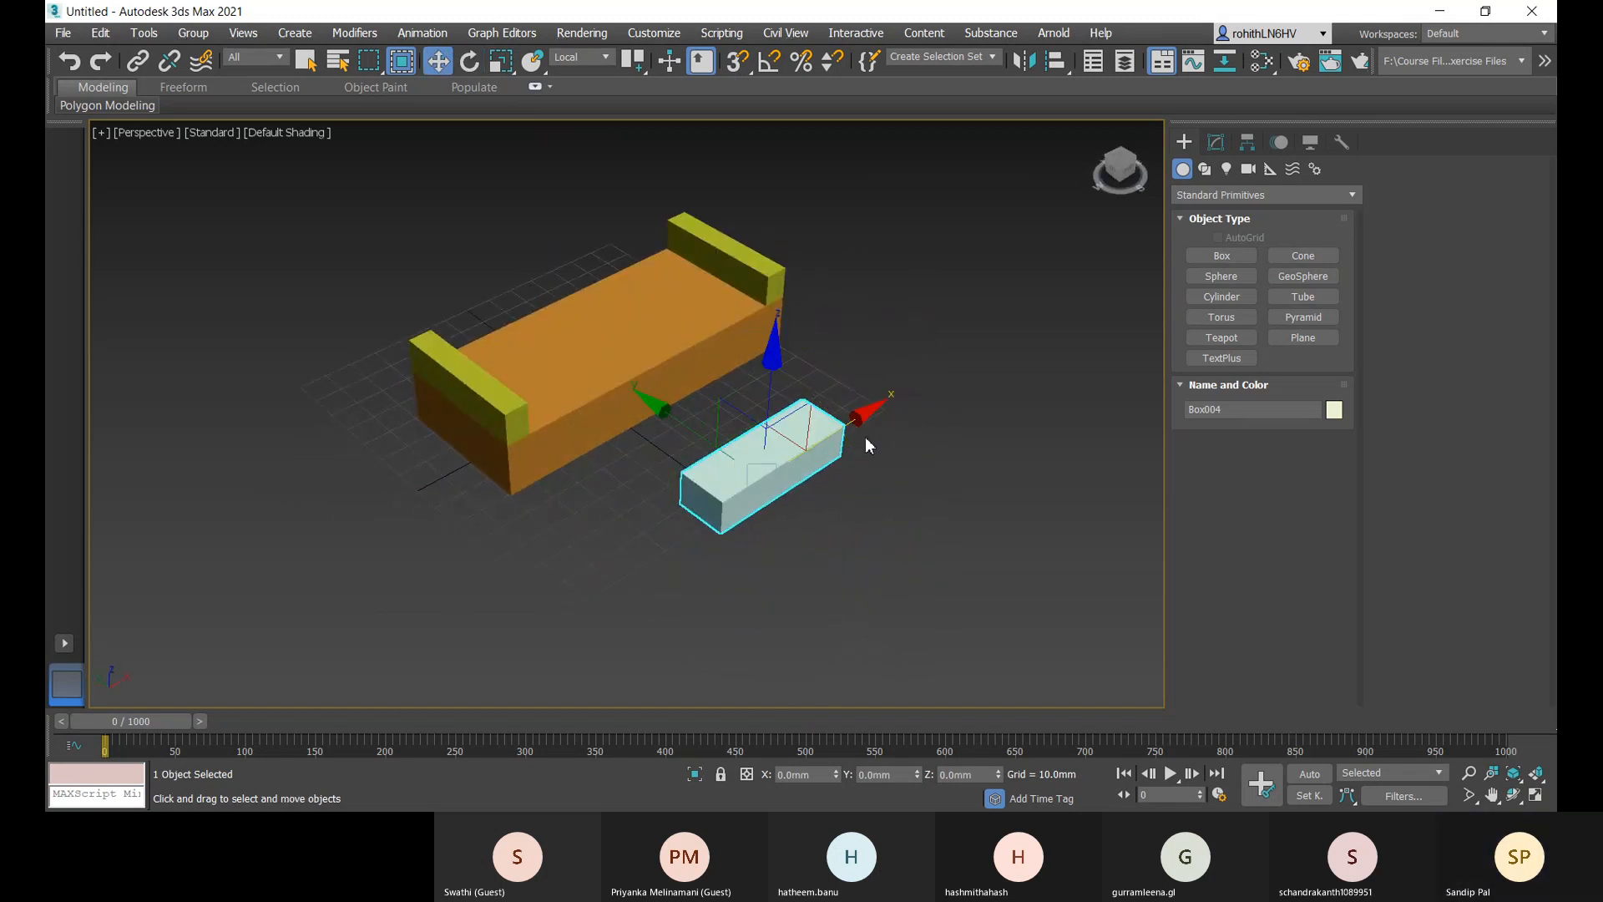
drag(864, 411, 956, 361)
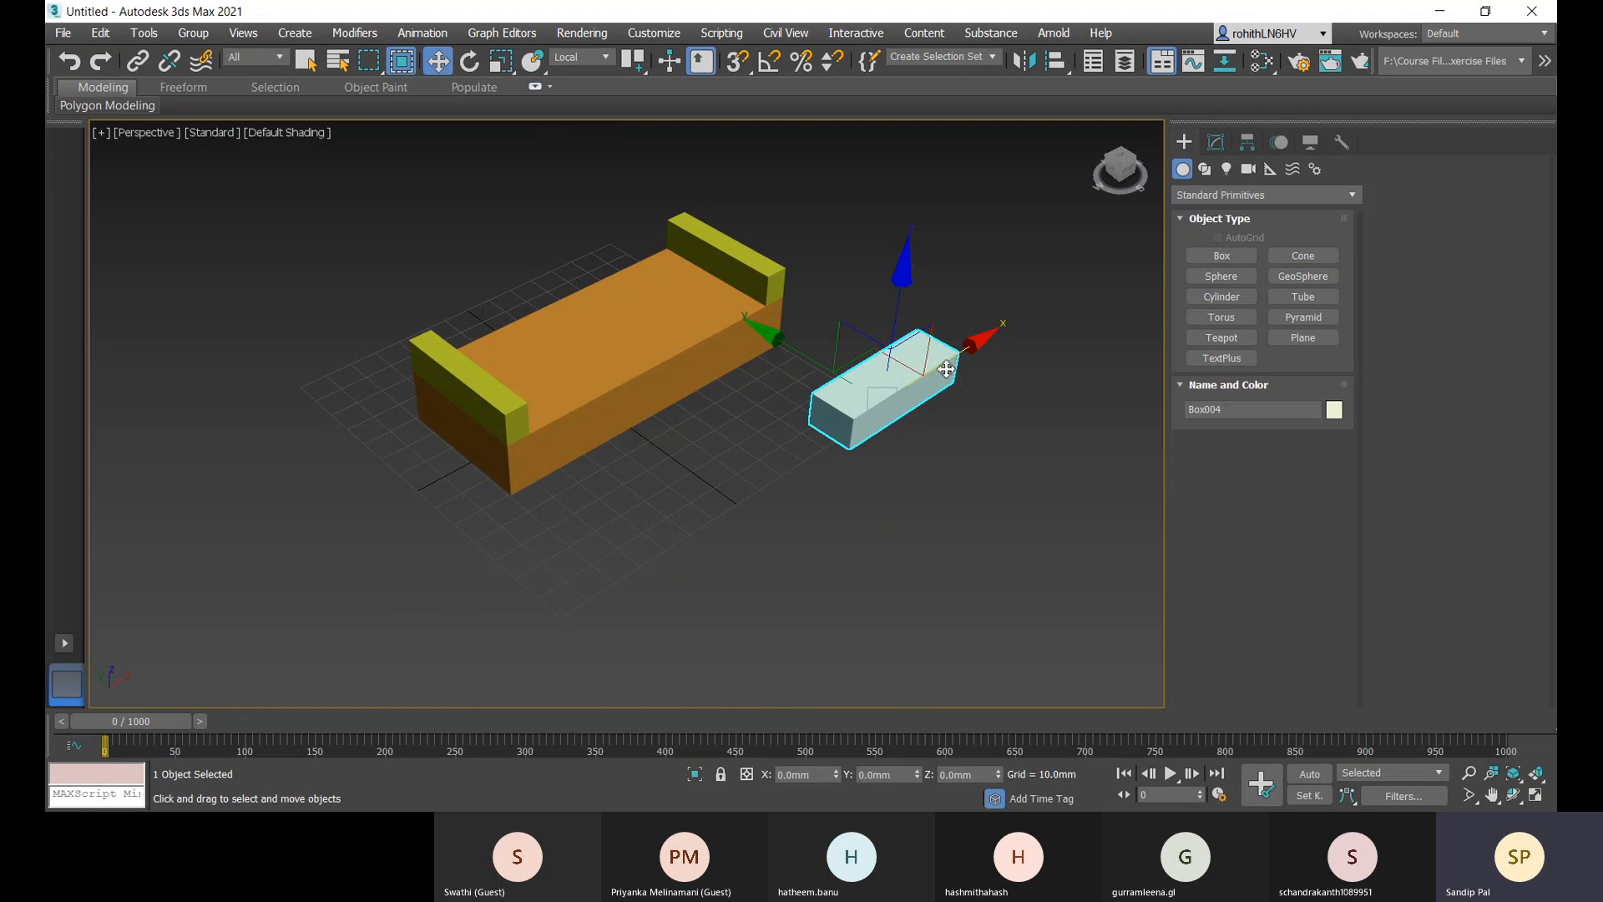
middle_drag(770, 465, 777, 503)
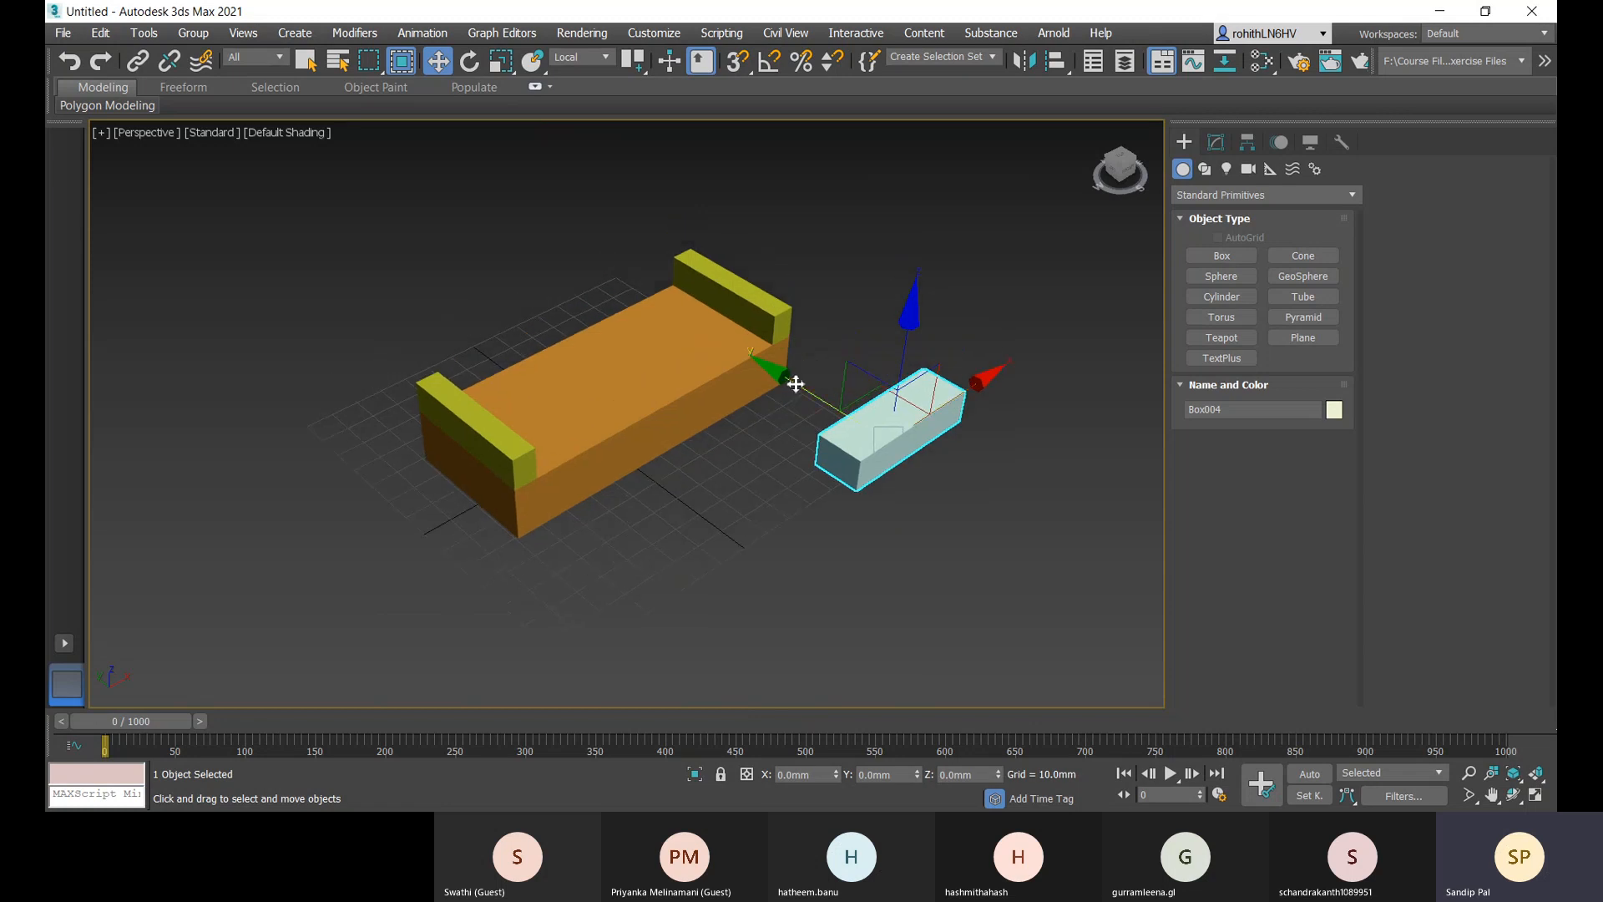
drag(794, 379, 892, 507)
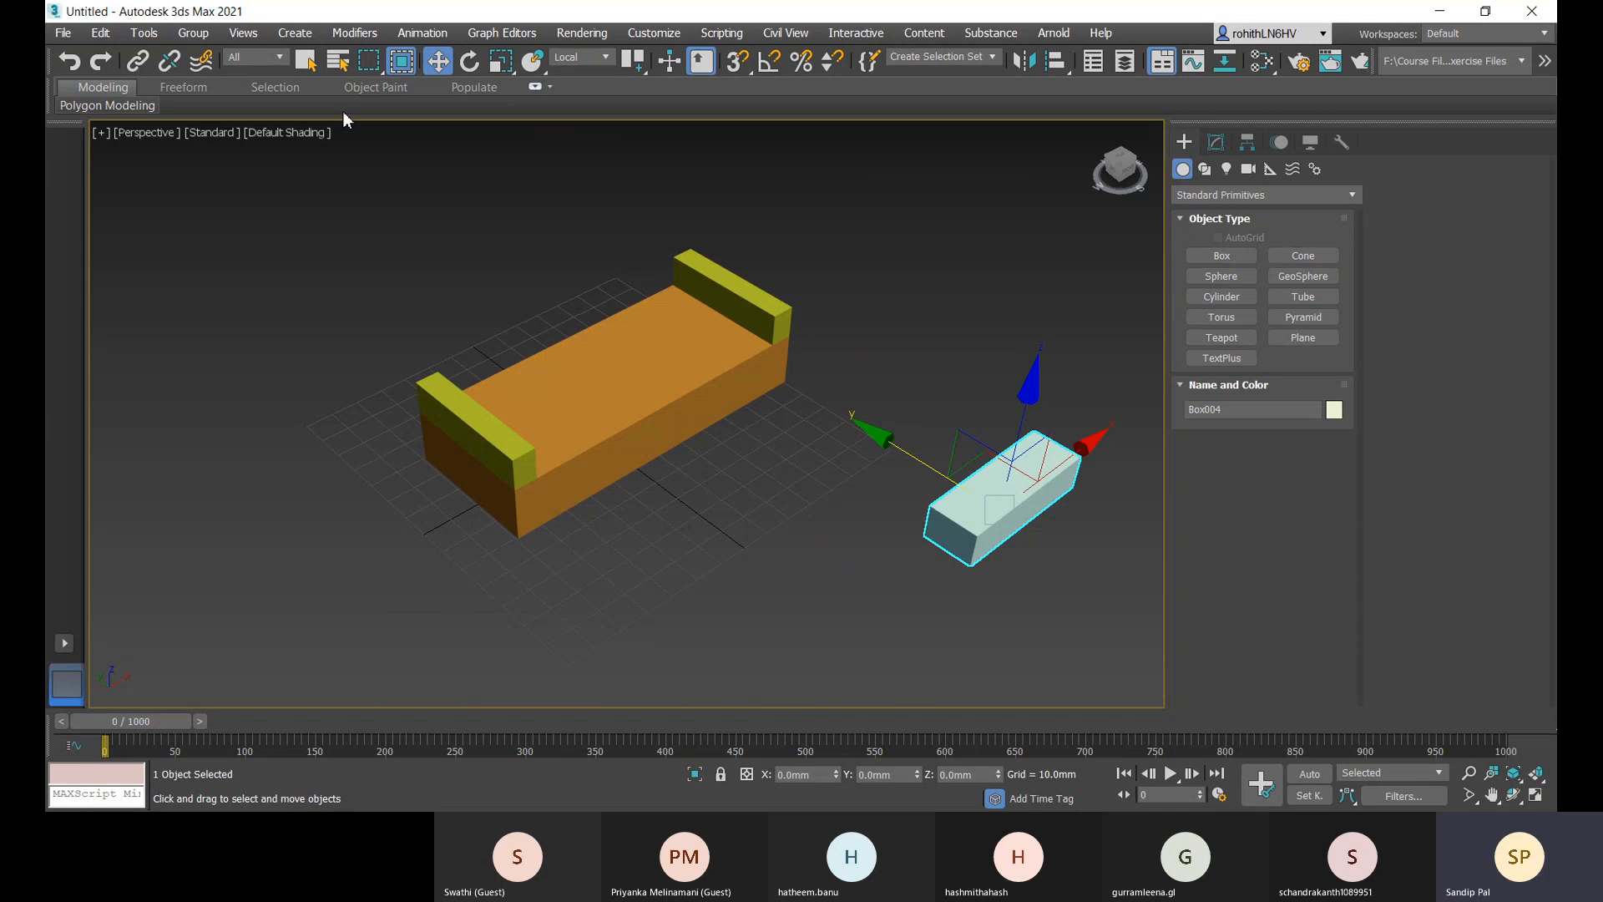
click(594, 58)
click(594, 105)
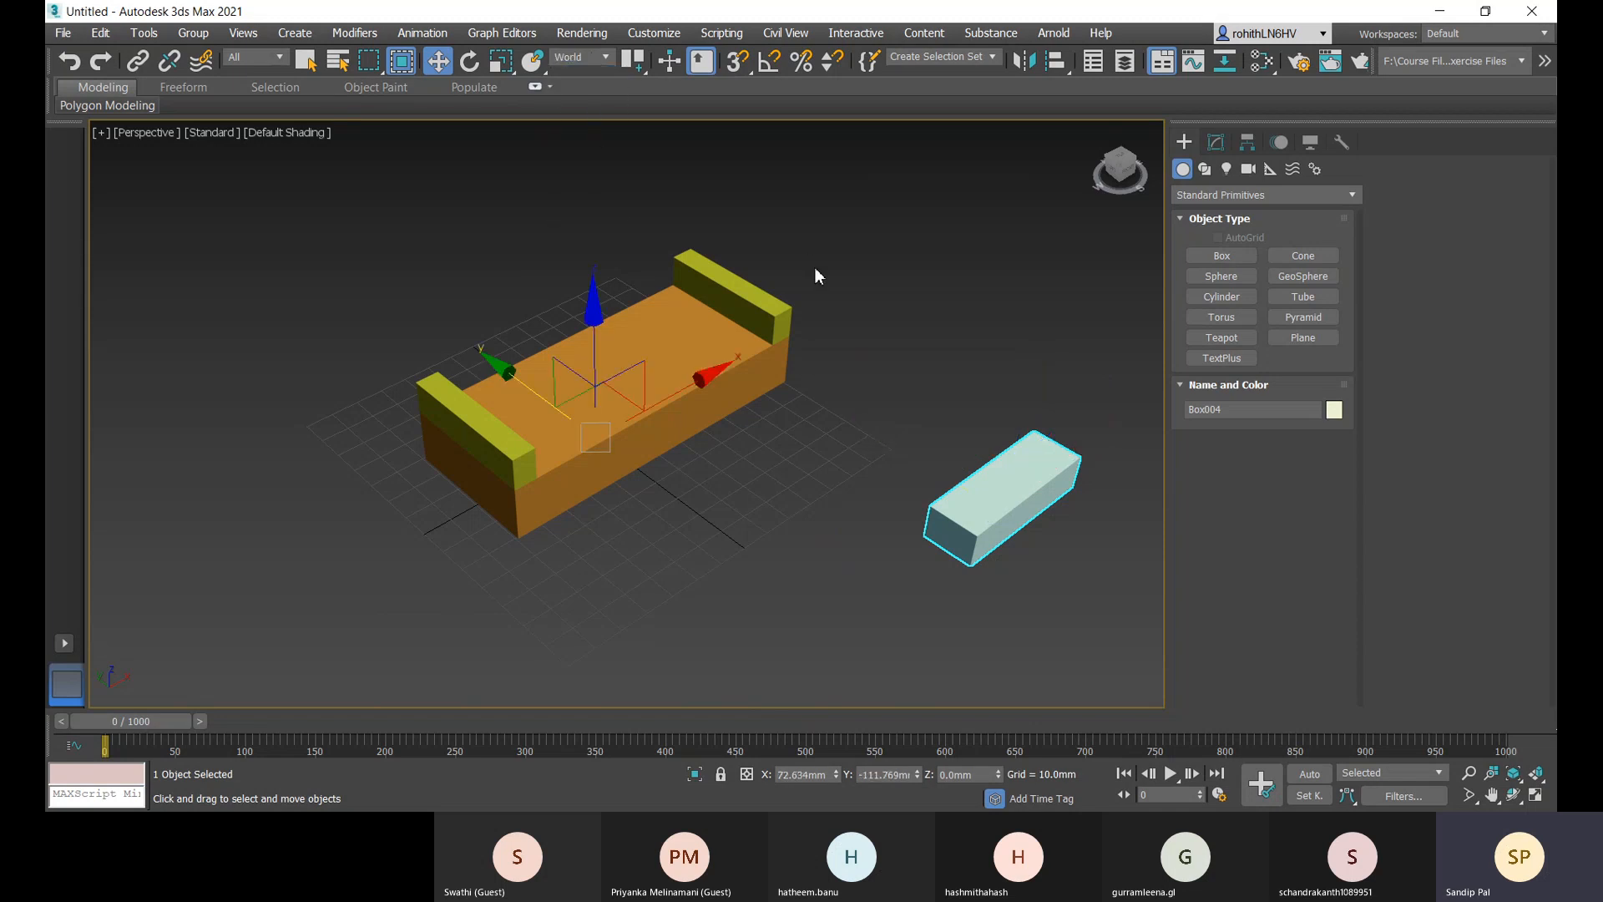
middle_drag(816, 275, 787, 268)
middle_drag(785, 438, 805, 428)
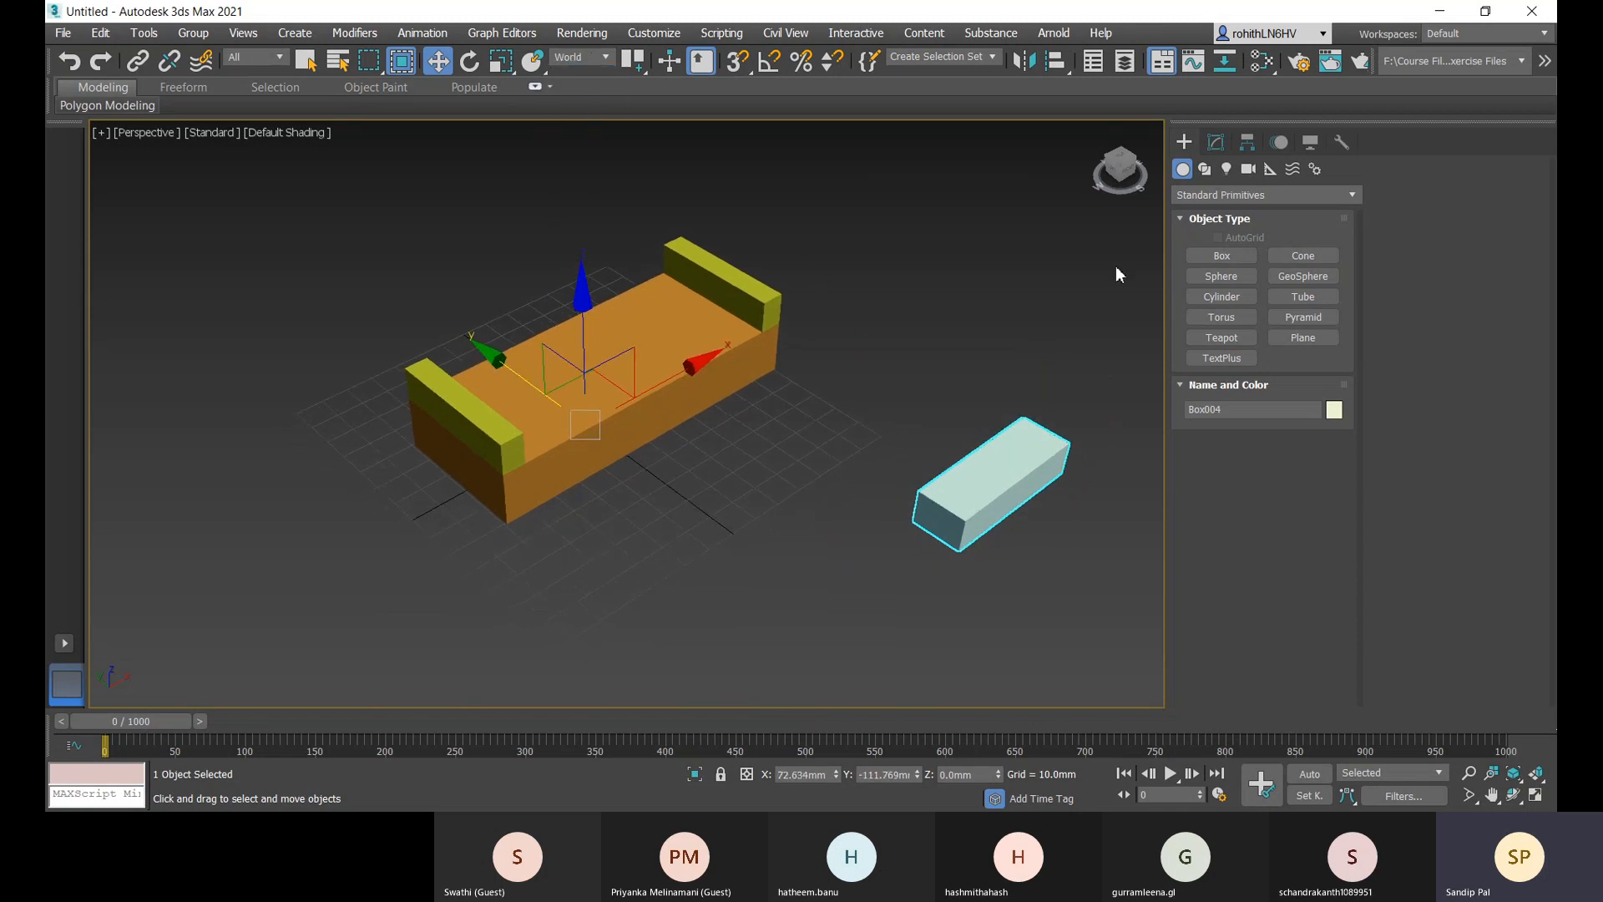
click(1055, 62)
click(683, 399)
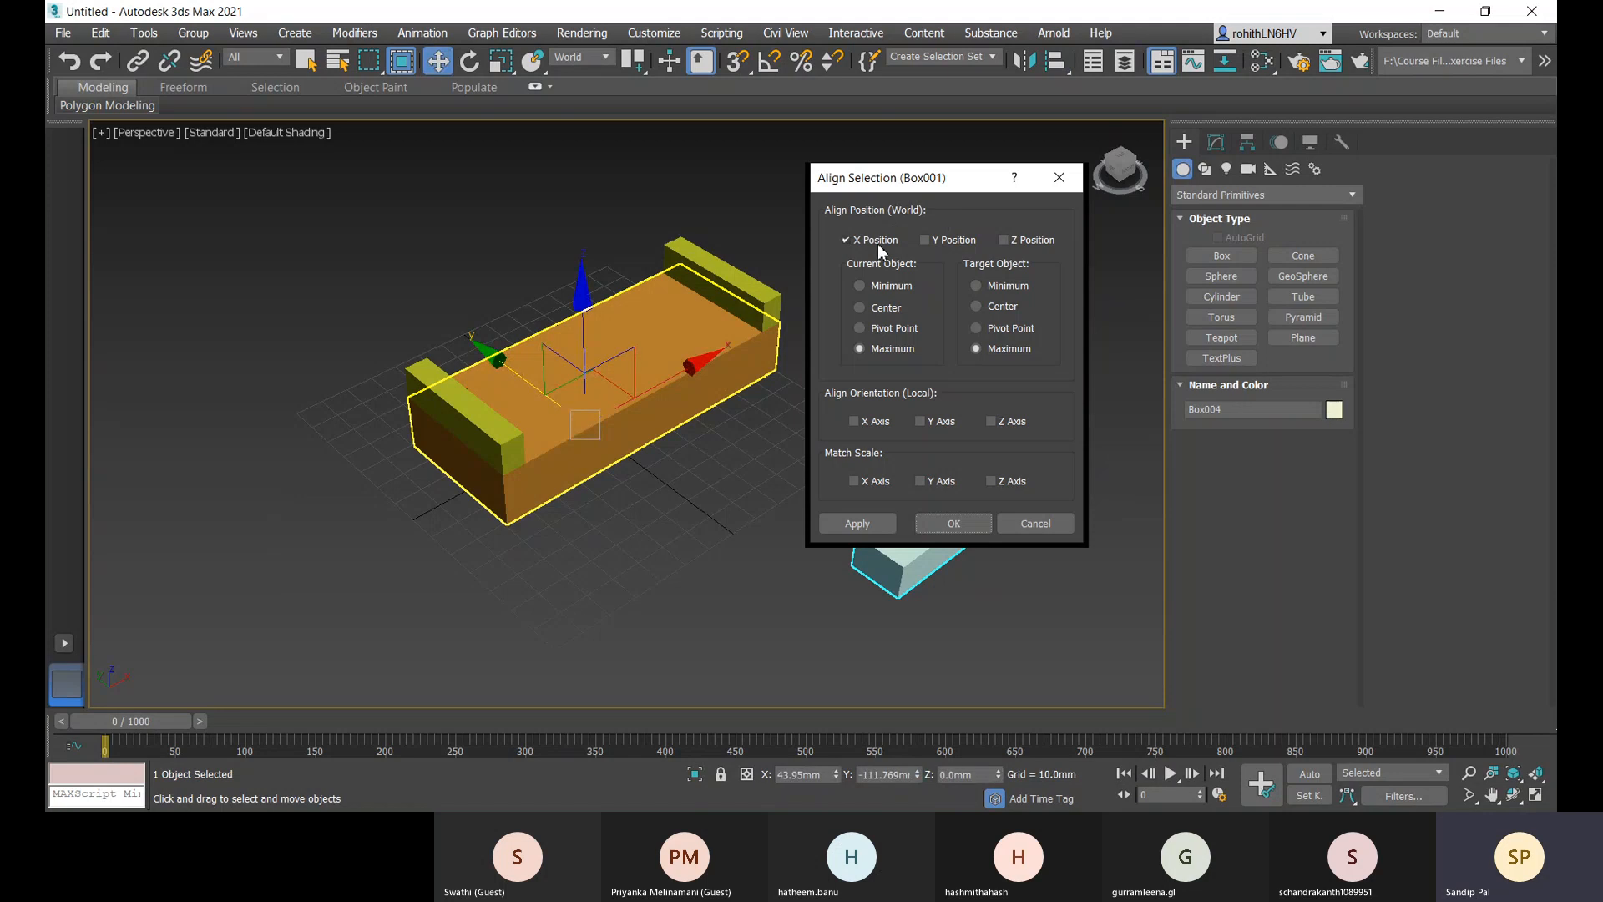
click(856, 245)
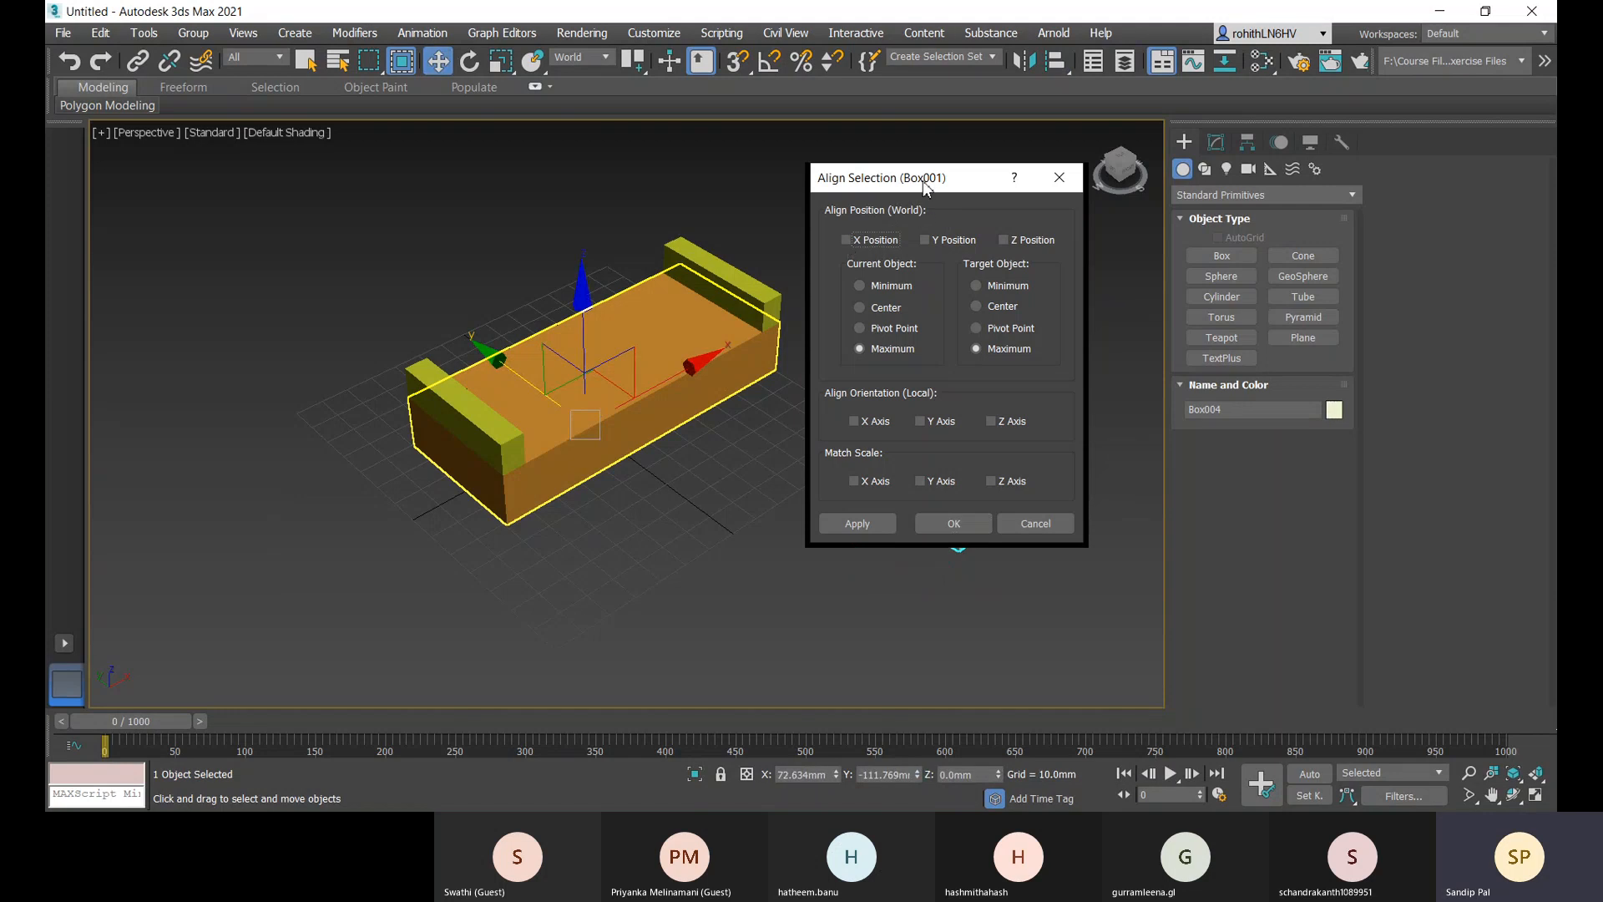
drag(924, 185, 380, 217)
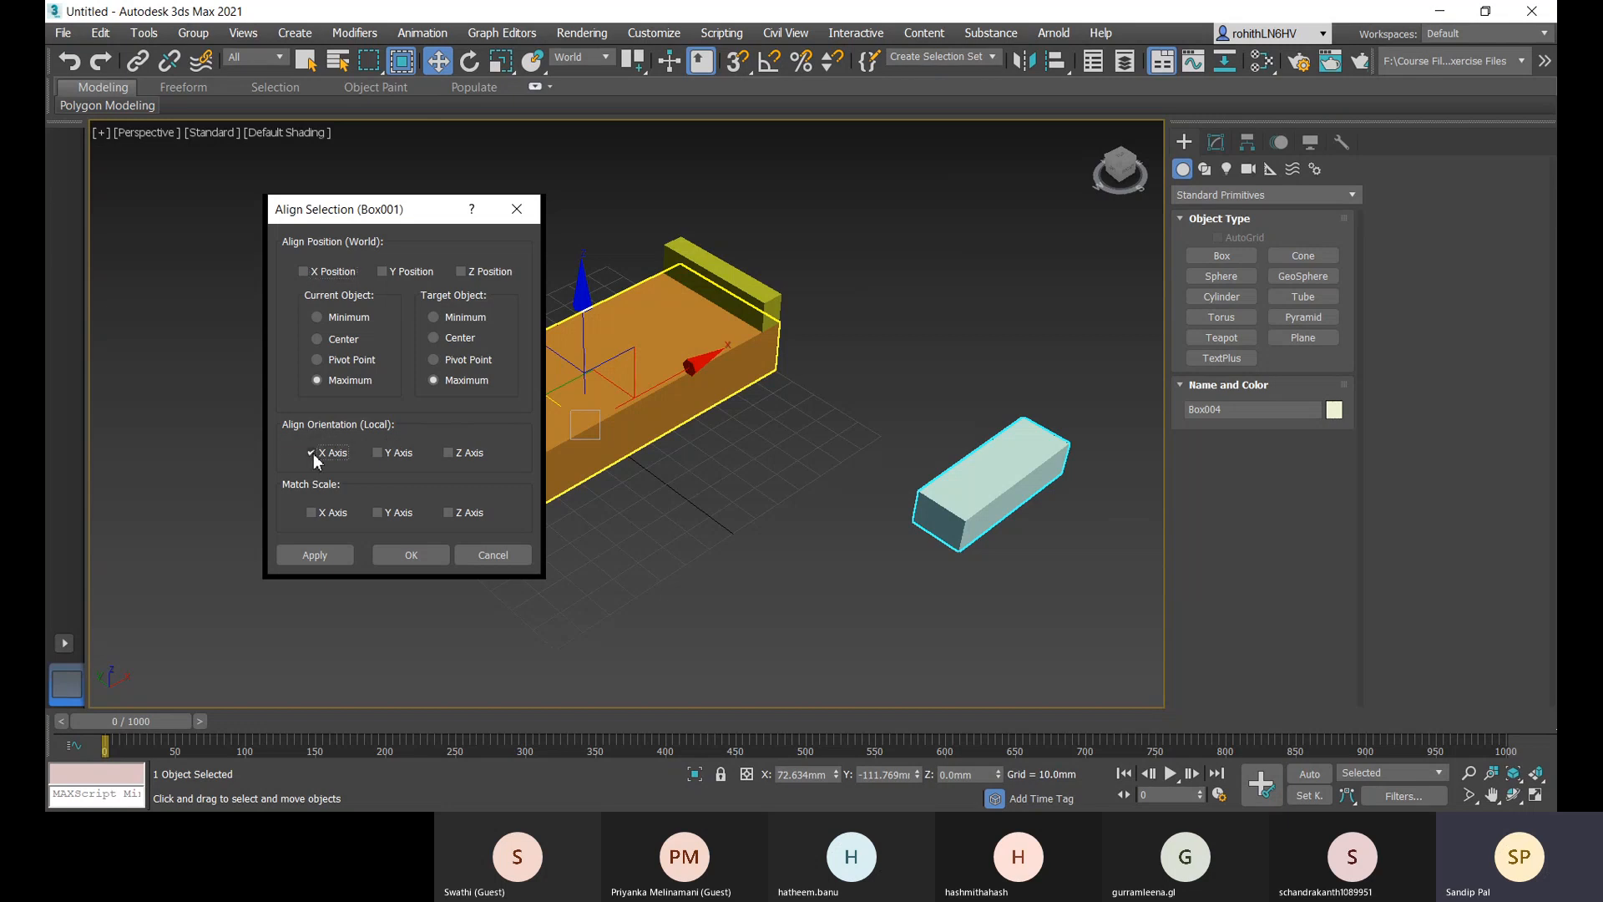
click(377, 453)
click(447, 453)
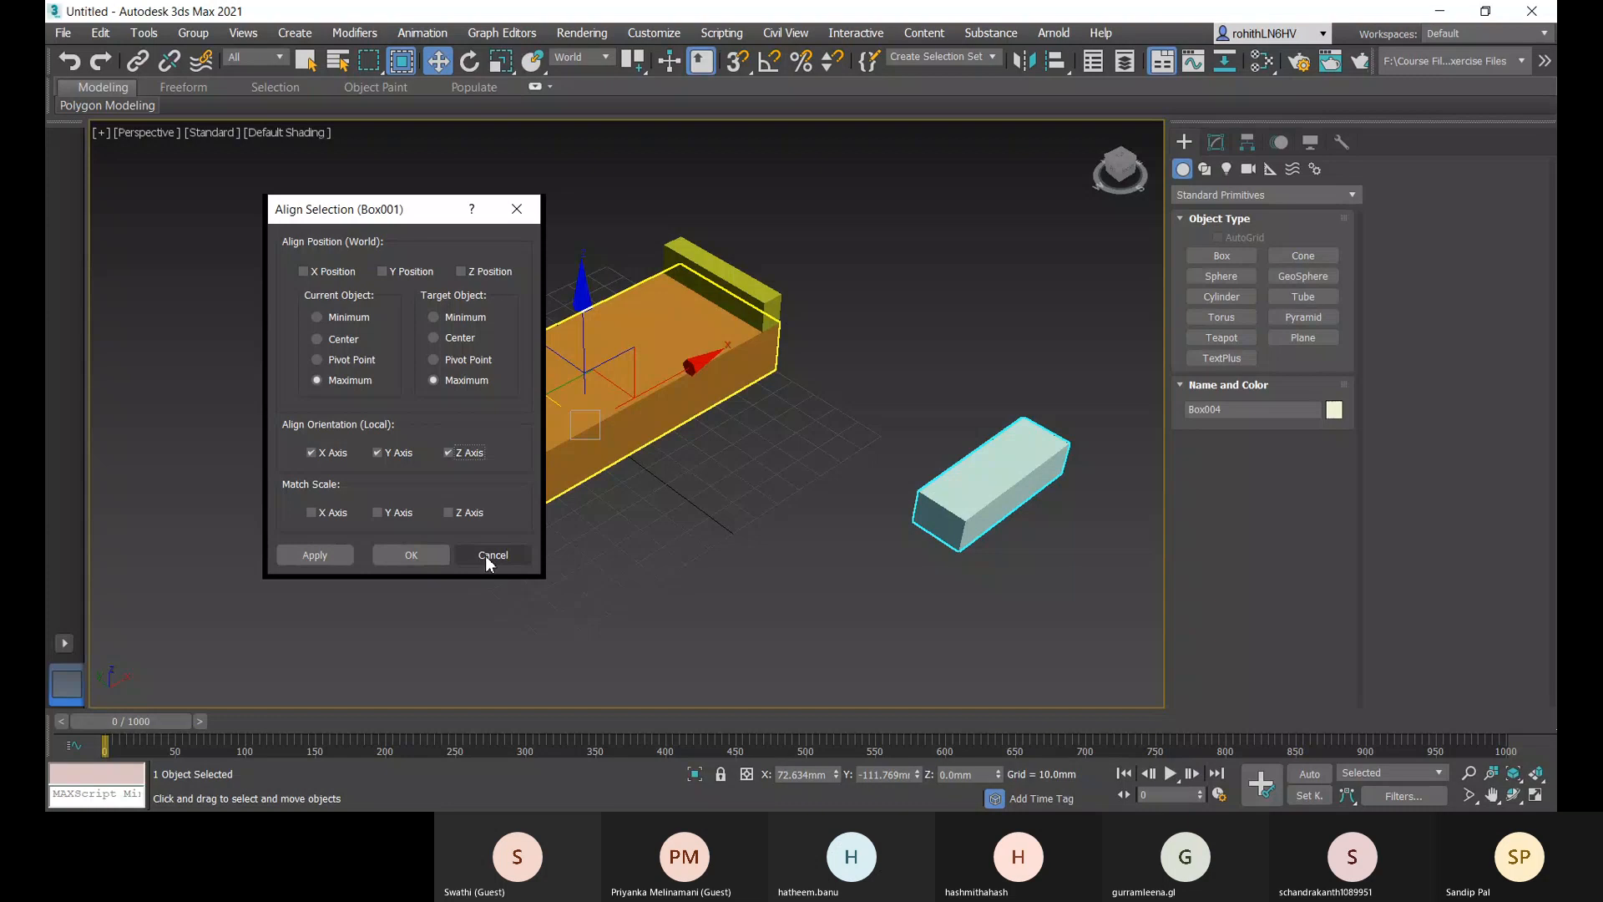
click(491, 556)
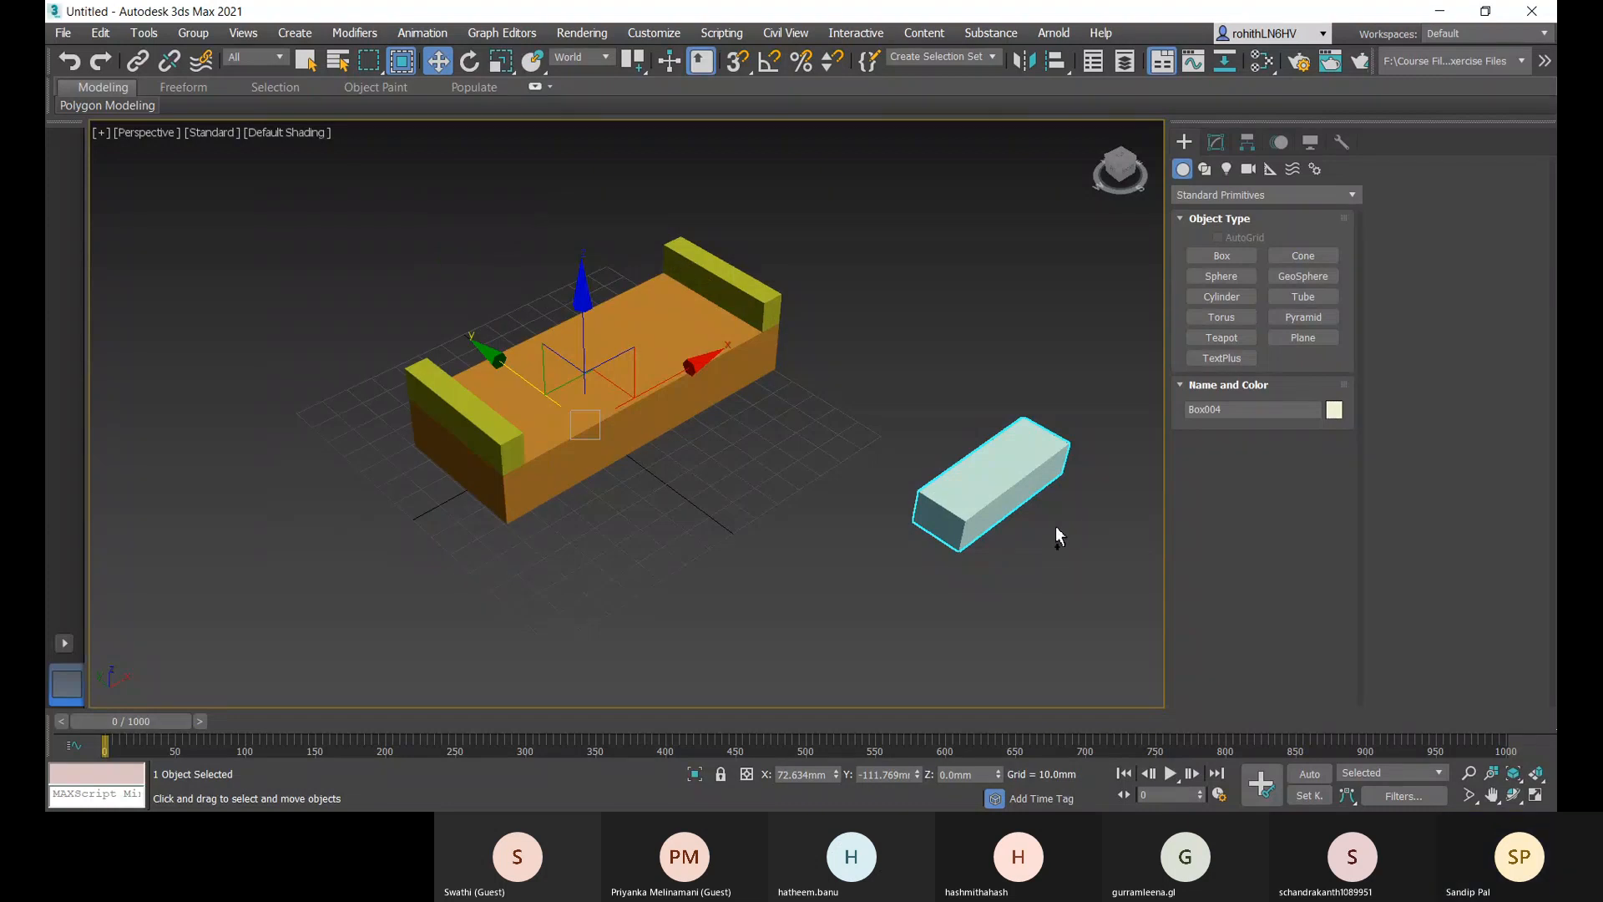
- Switch the reference coordinate system to Local and rotate the small box freely about its X, Z and Y axes into a tilted orientation
key(e)
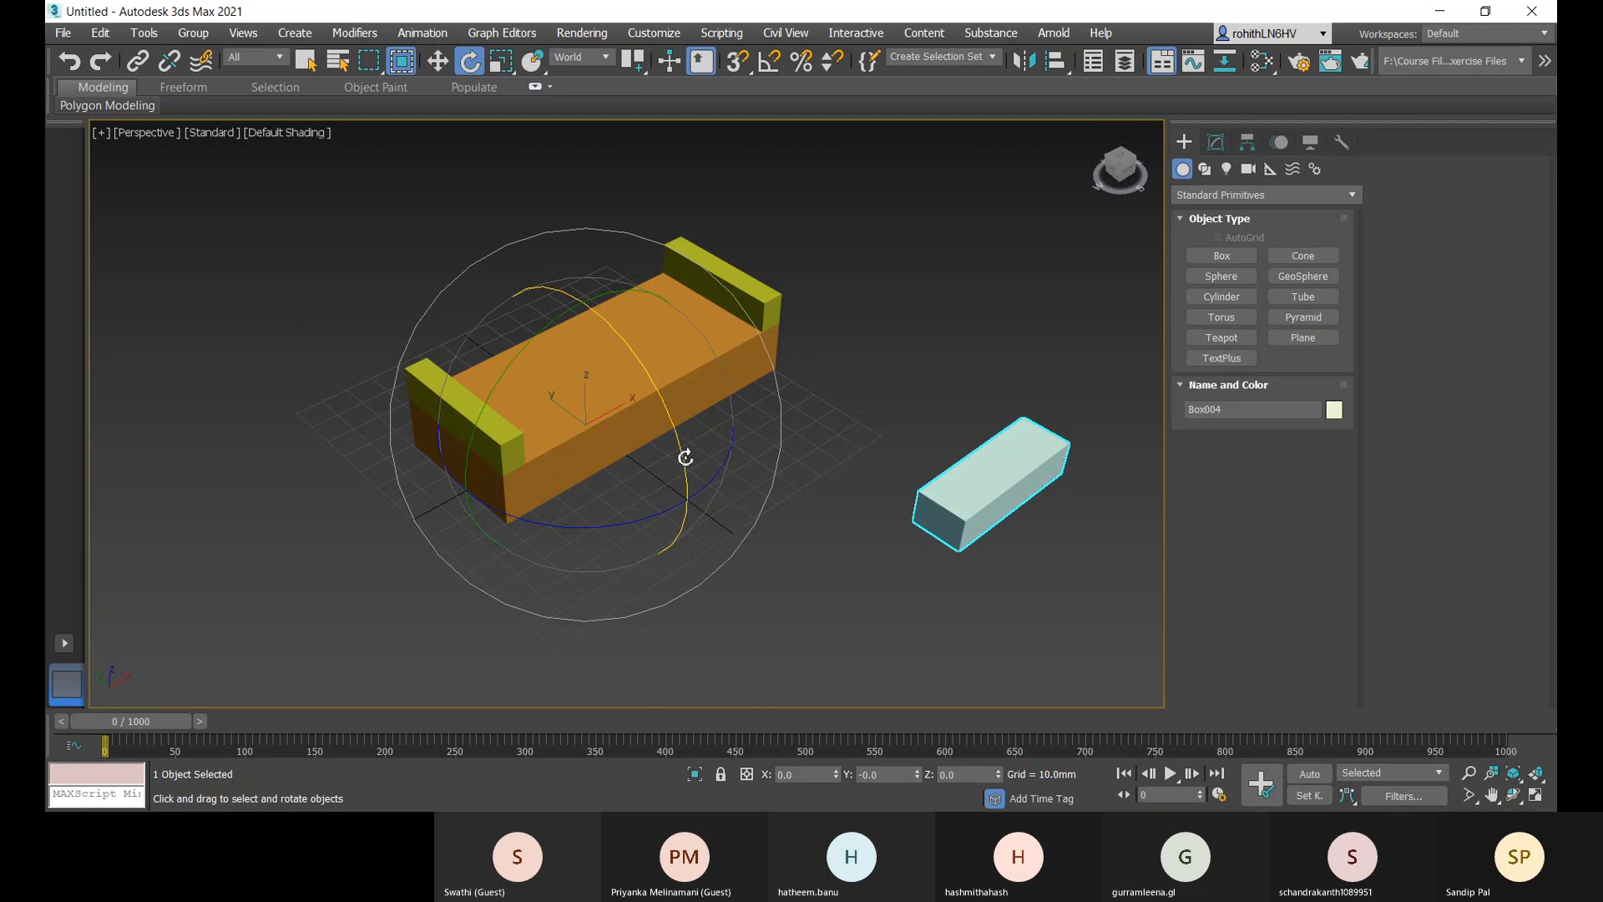
drag(680, 459, 692, 478)
key(ctrl+z)
click(582, 57)
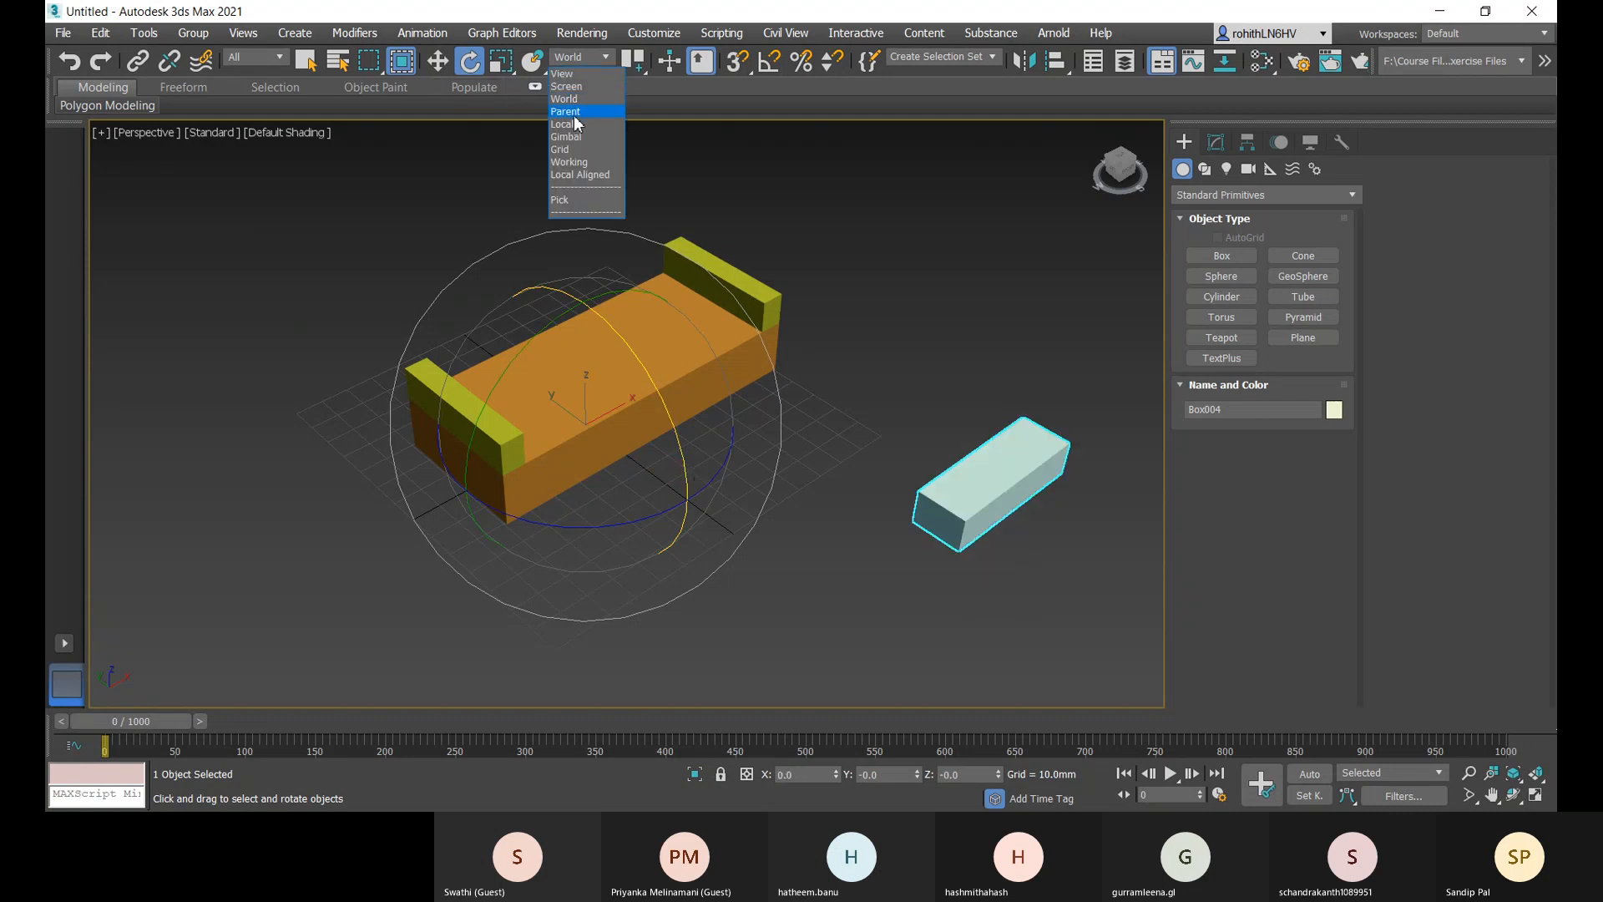
click(576, 133)
drag(1073, 429, 1091, 495)
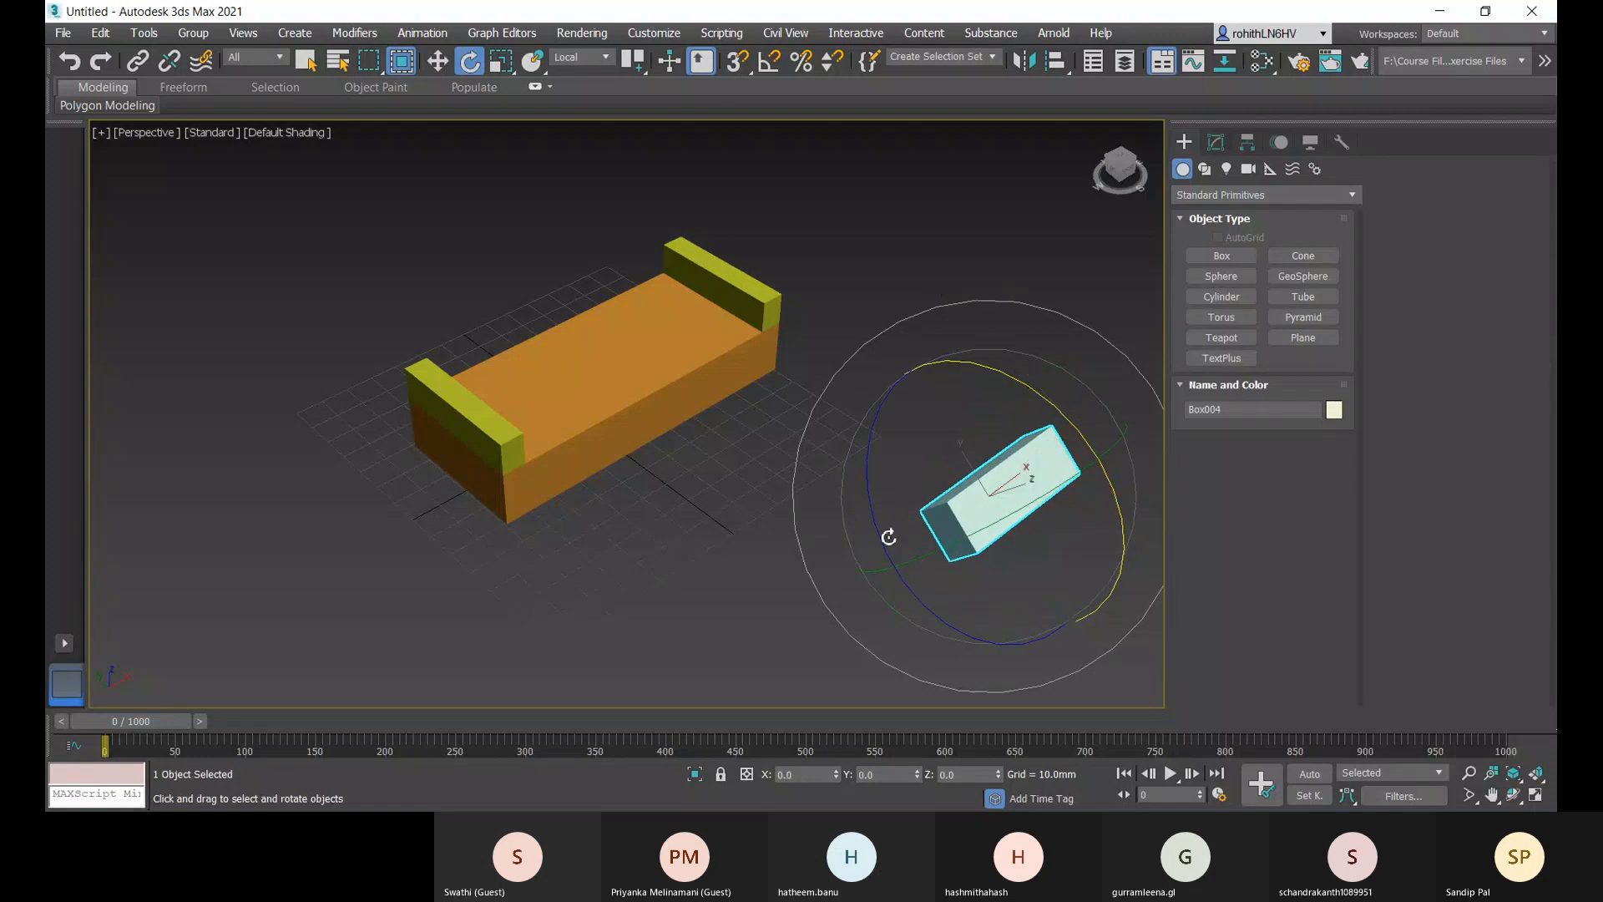
drag(873, 519, 935, 574)
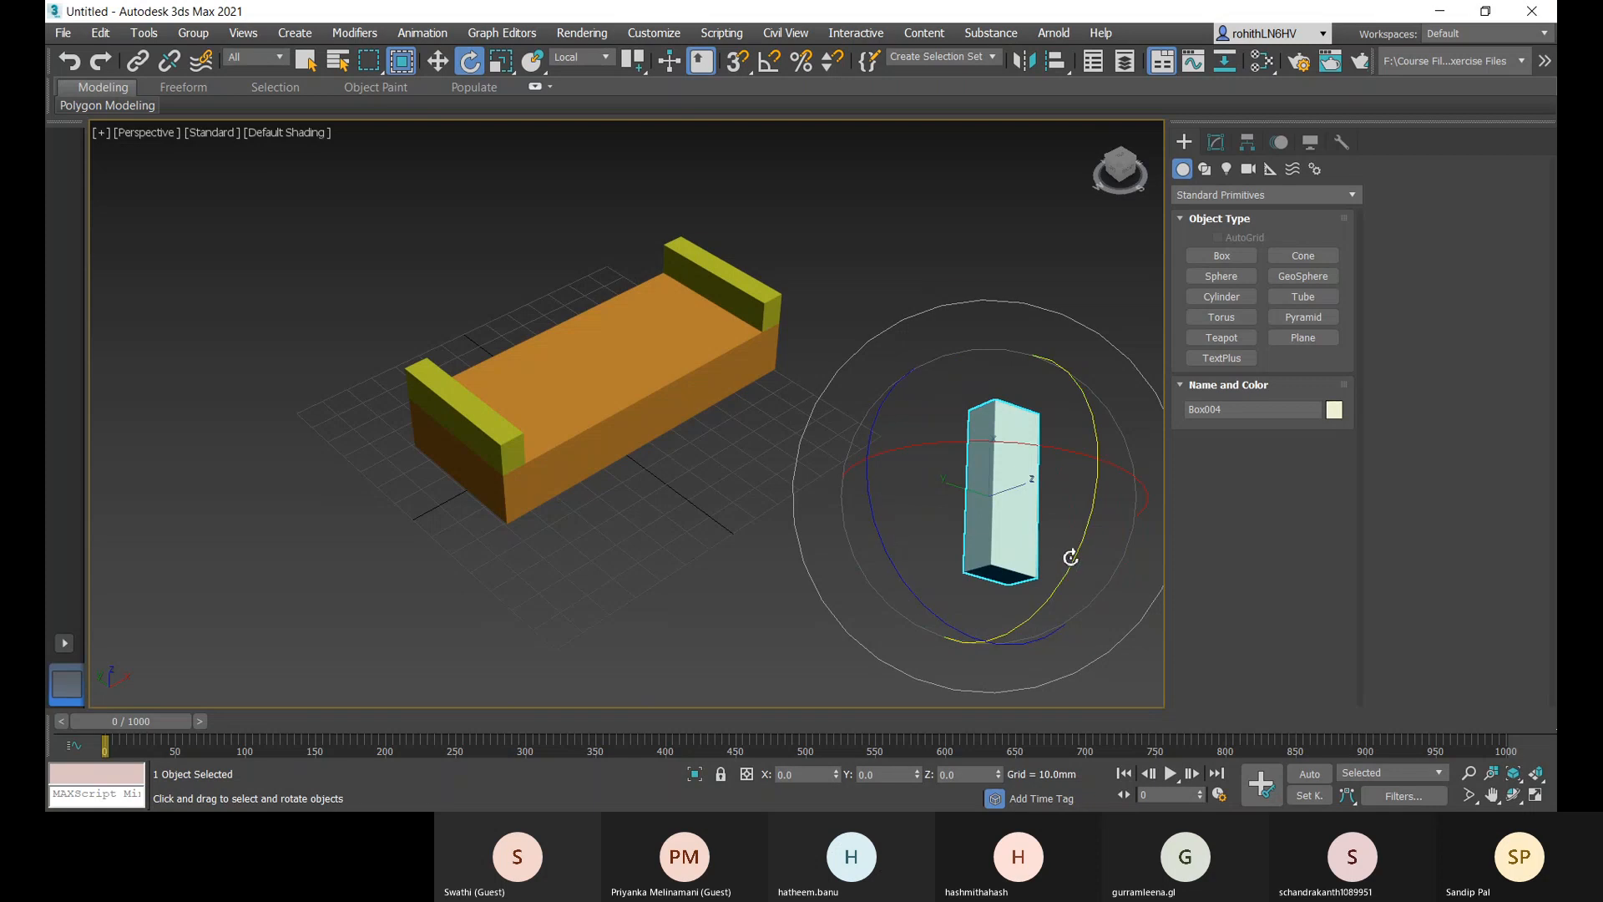
drag(1066, 558, 991, 542)
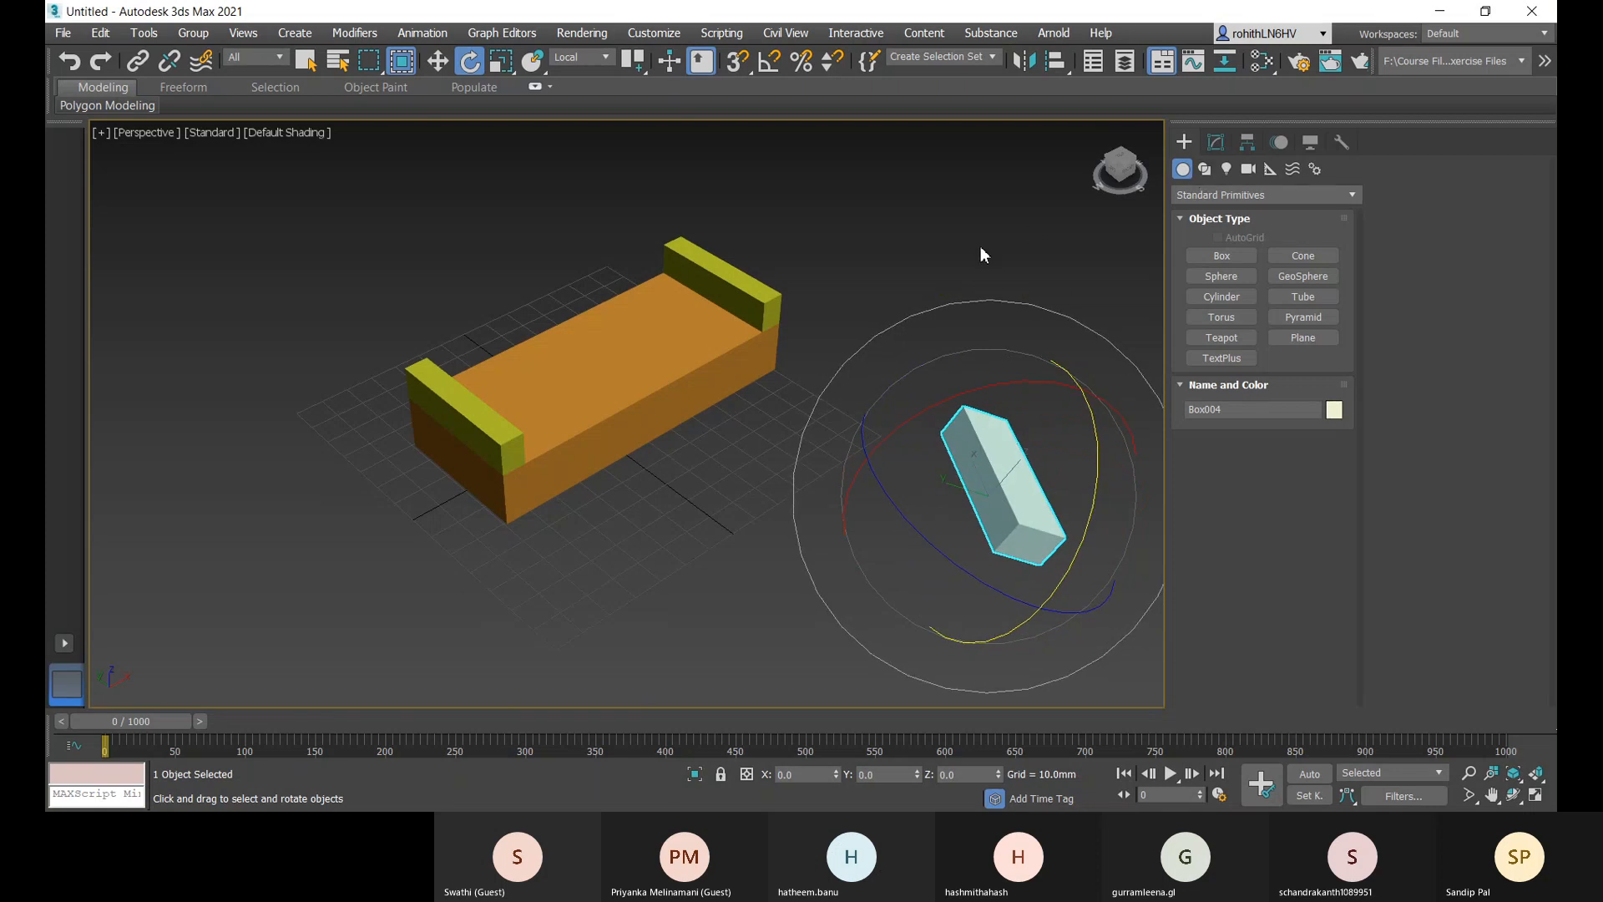
- Align the tilted small box to the orange base box, matching X and Y orientation and X position maximum to maximum, and apply
click(1056, 64)
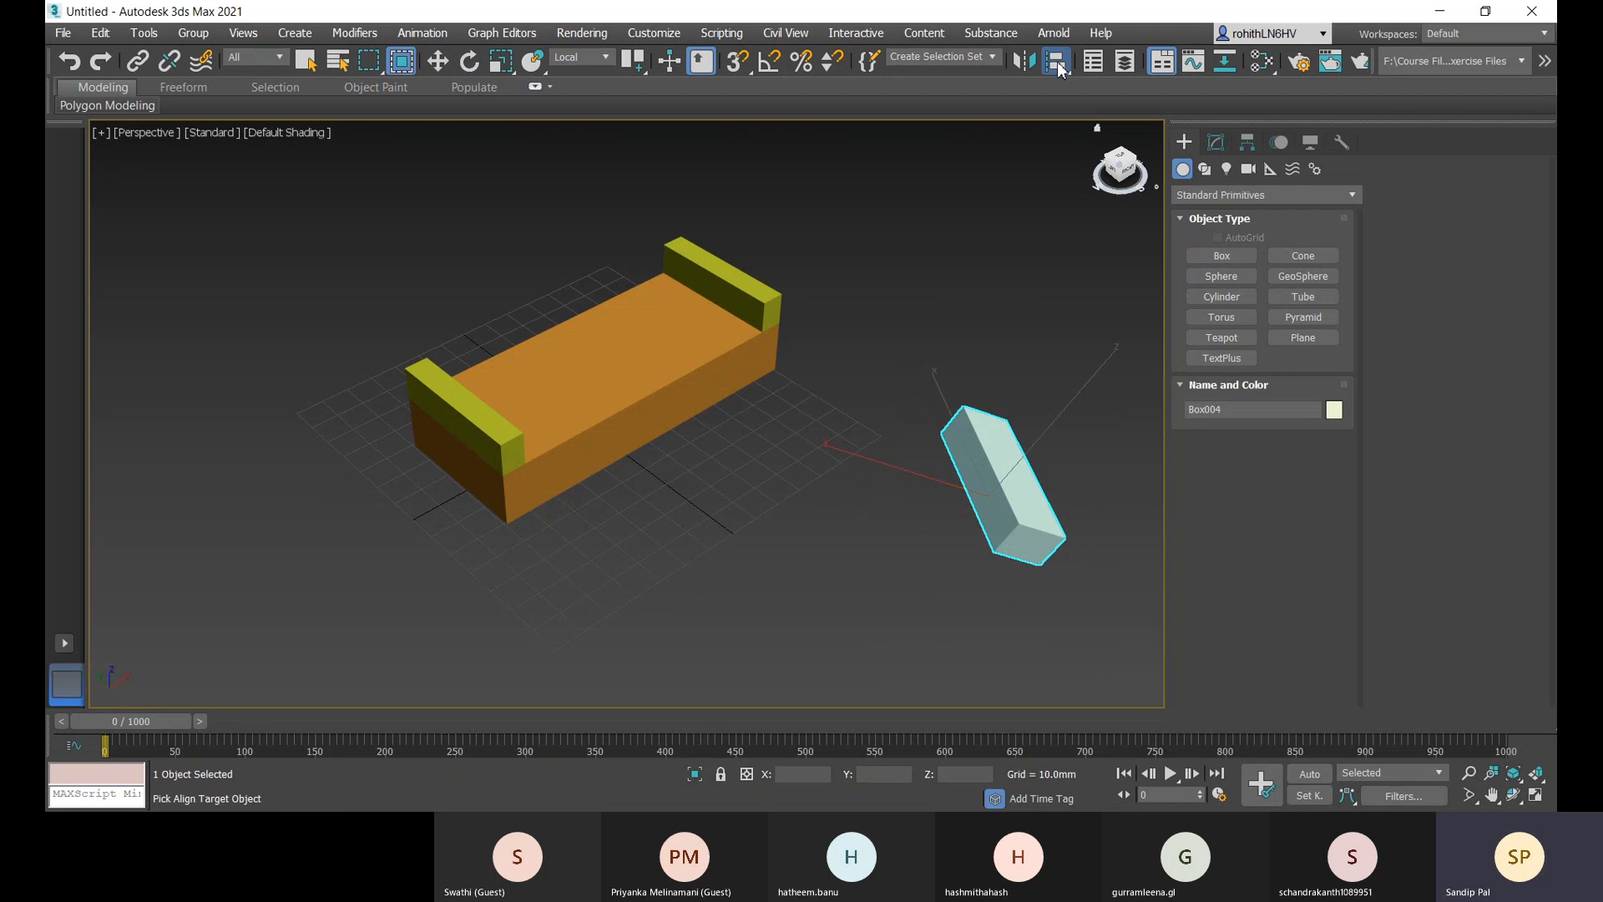
click(628, 400)
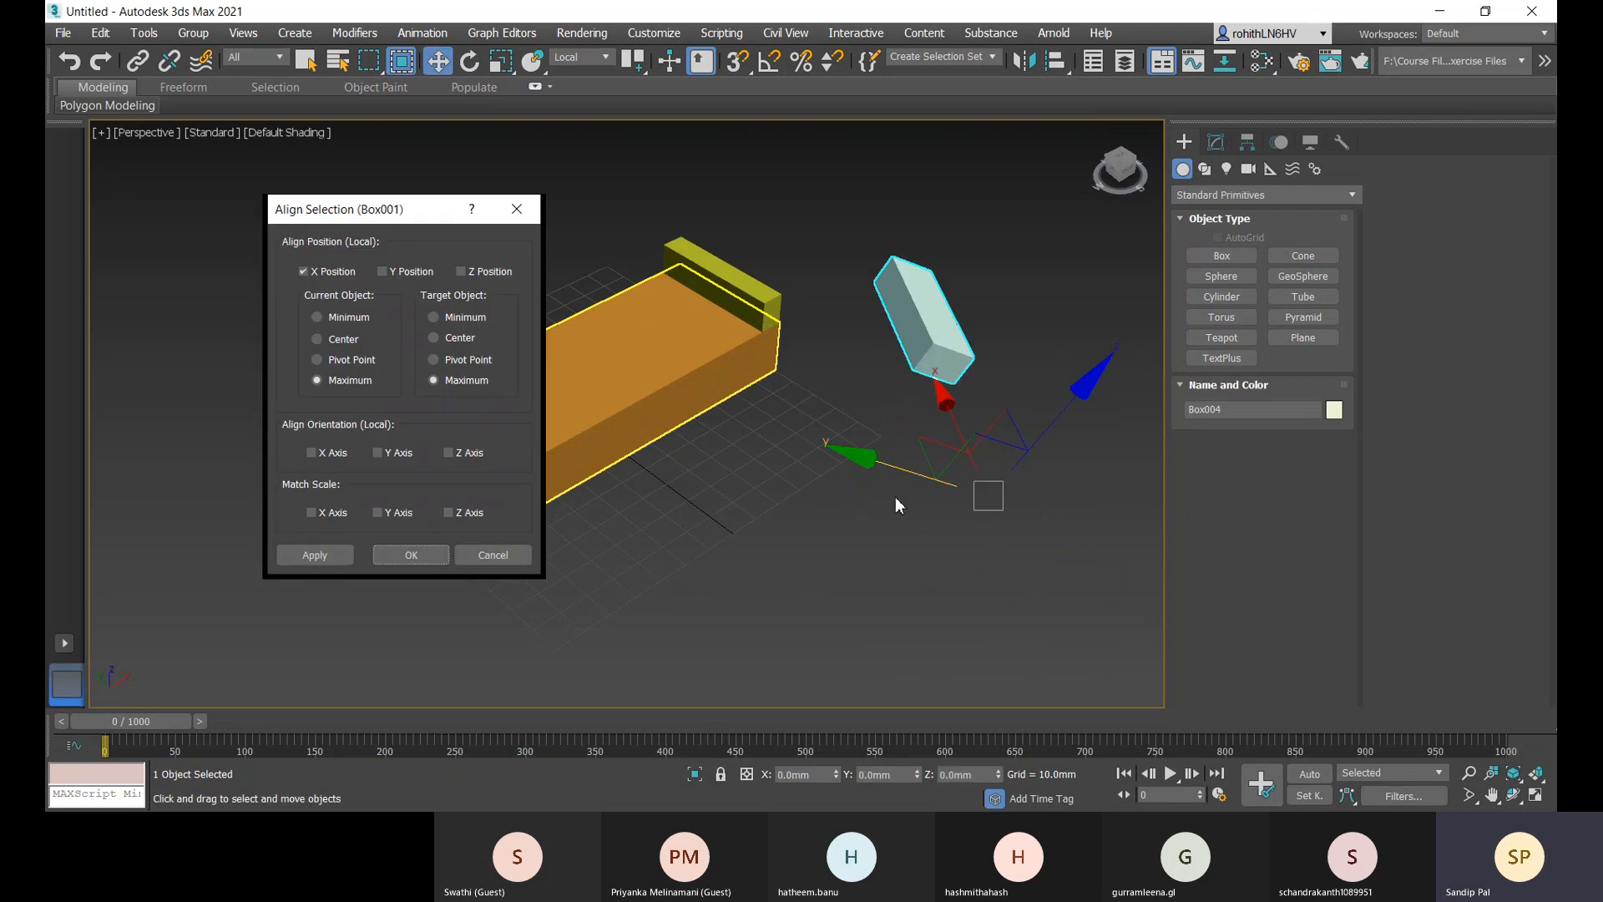
click(315, 453)
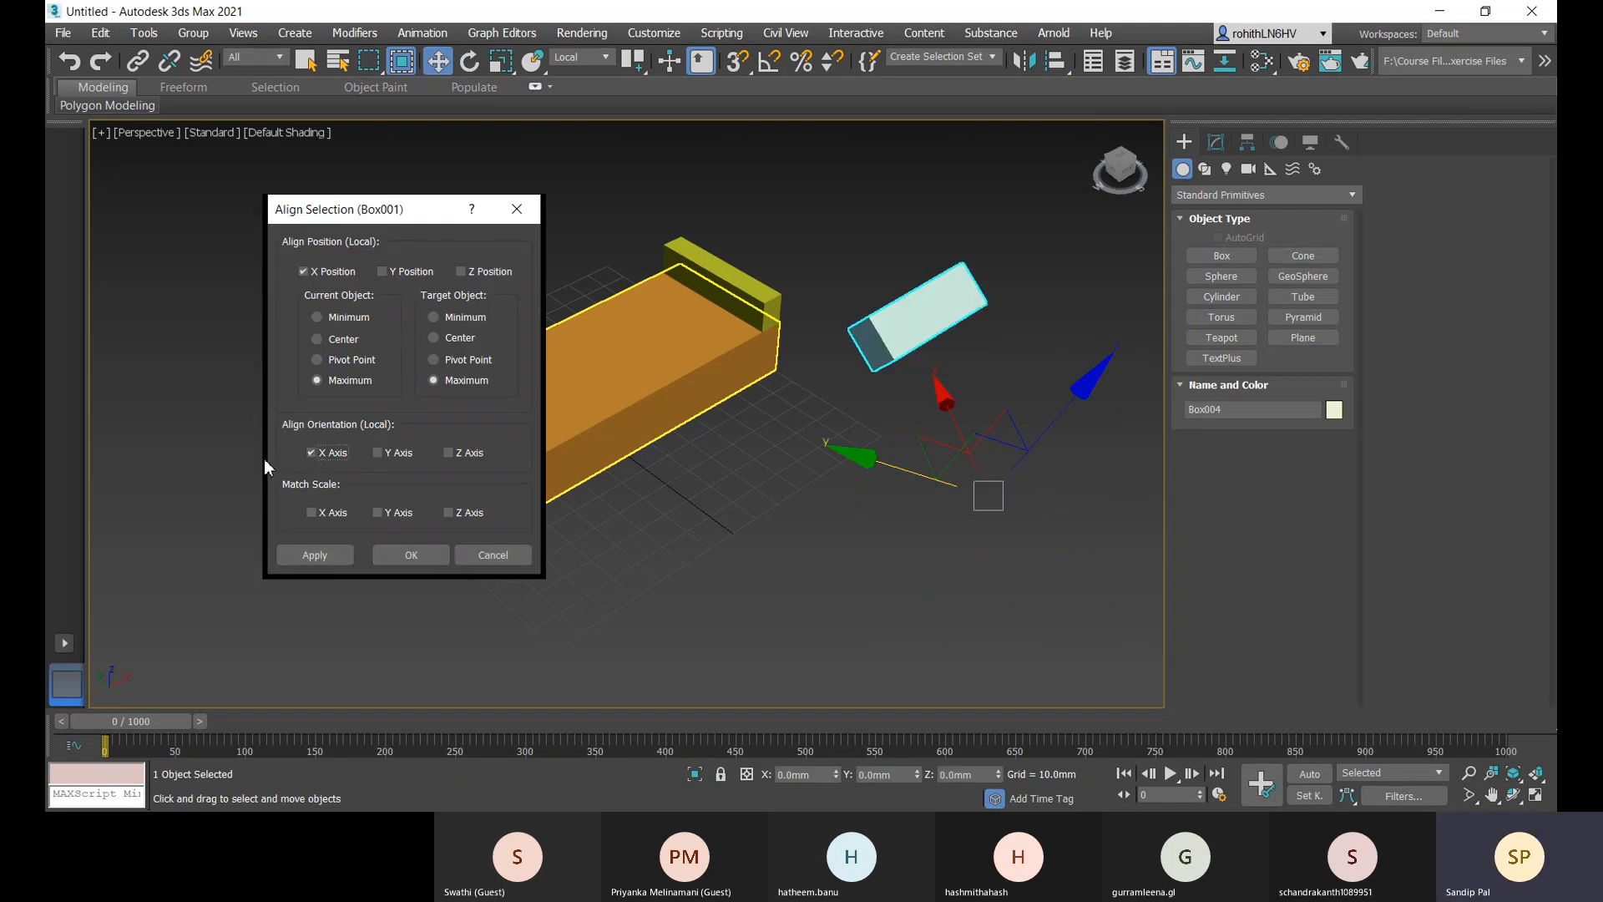
click(378, 454)
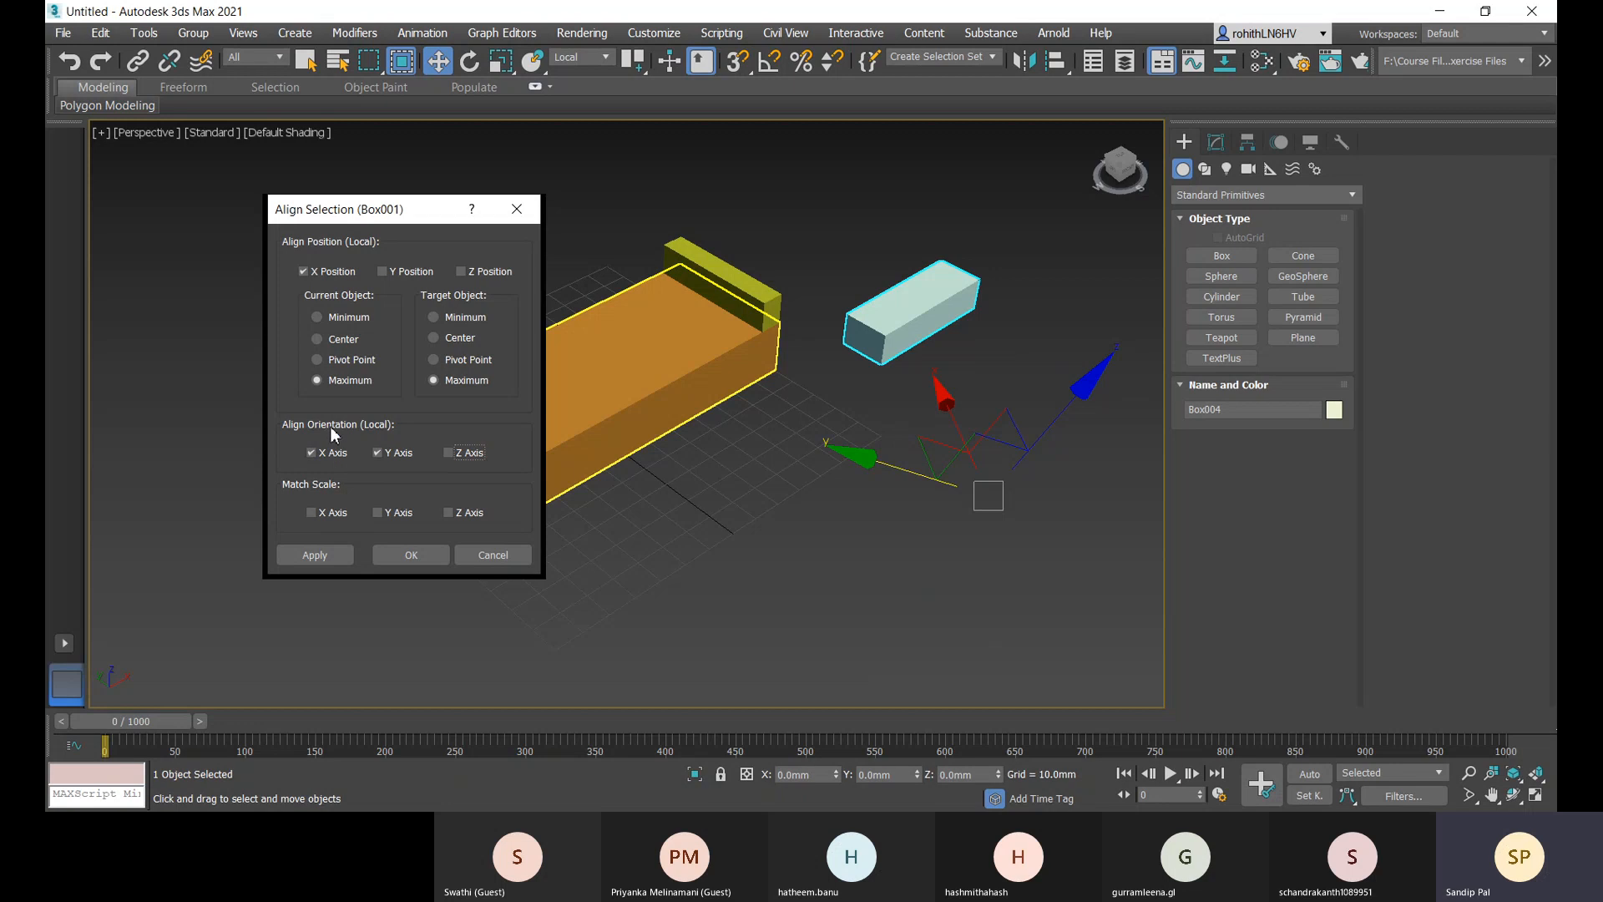
click(300, 555)
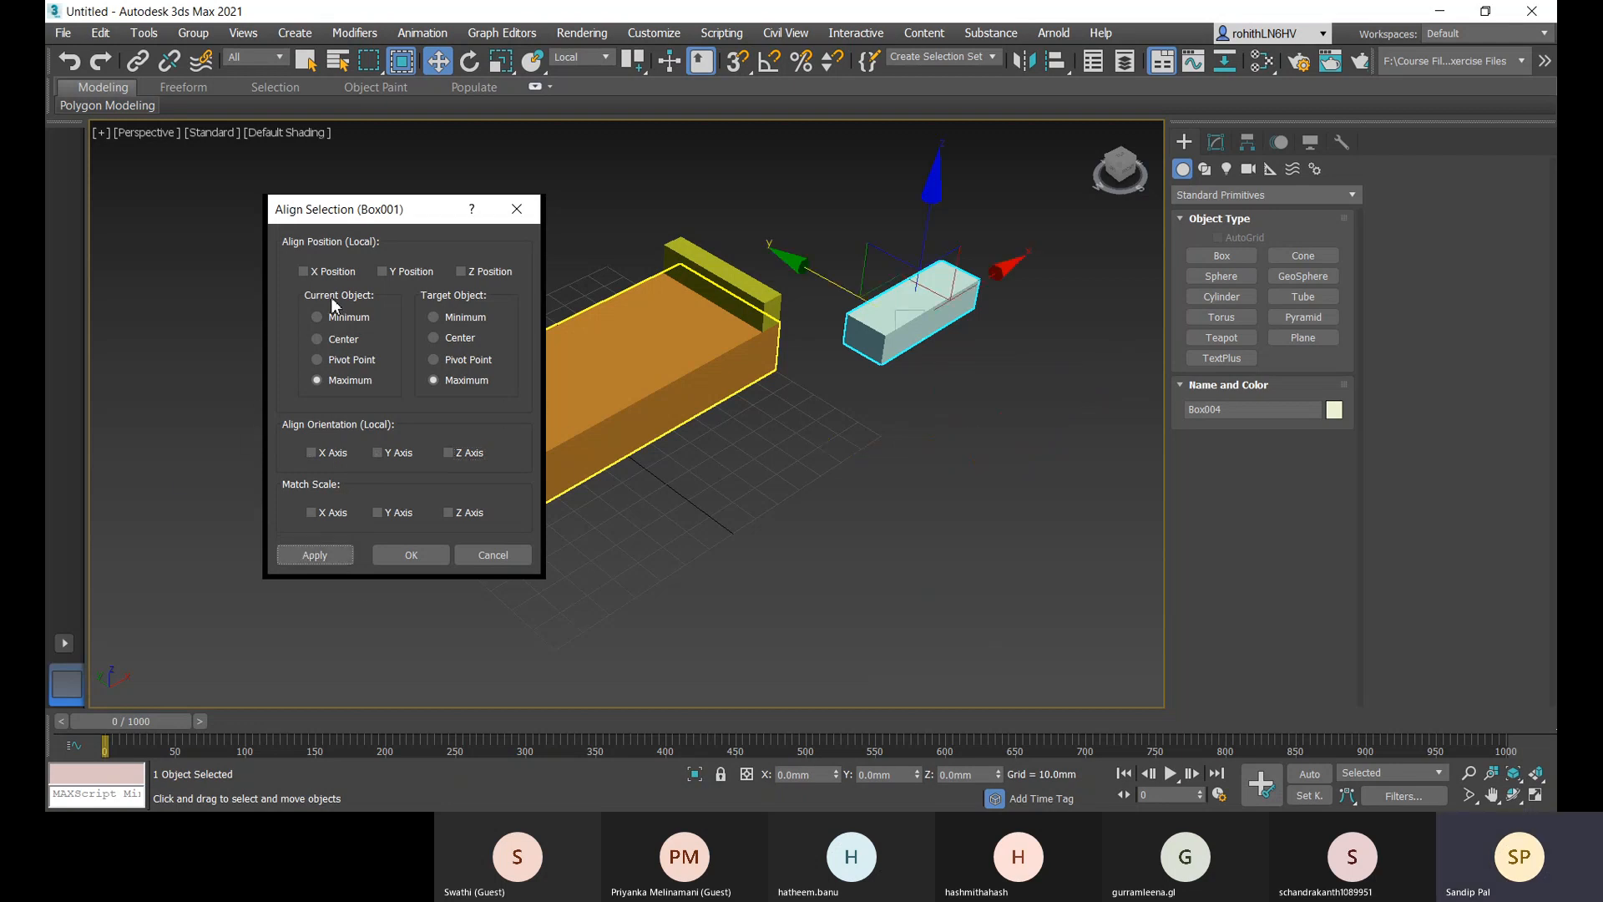
- Align the small box's X, Y and Z positions to the base box, current object Minimum to target Maximum, and apply
click(302, 272)
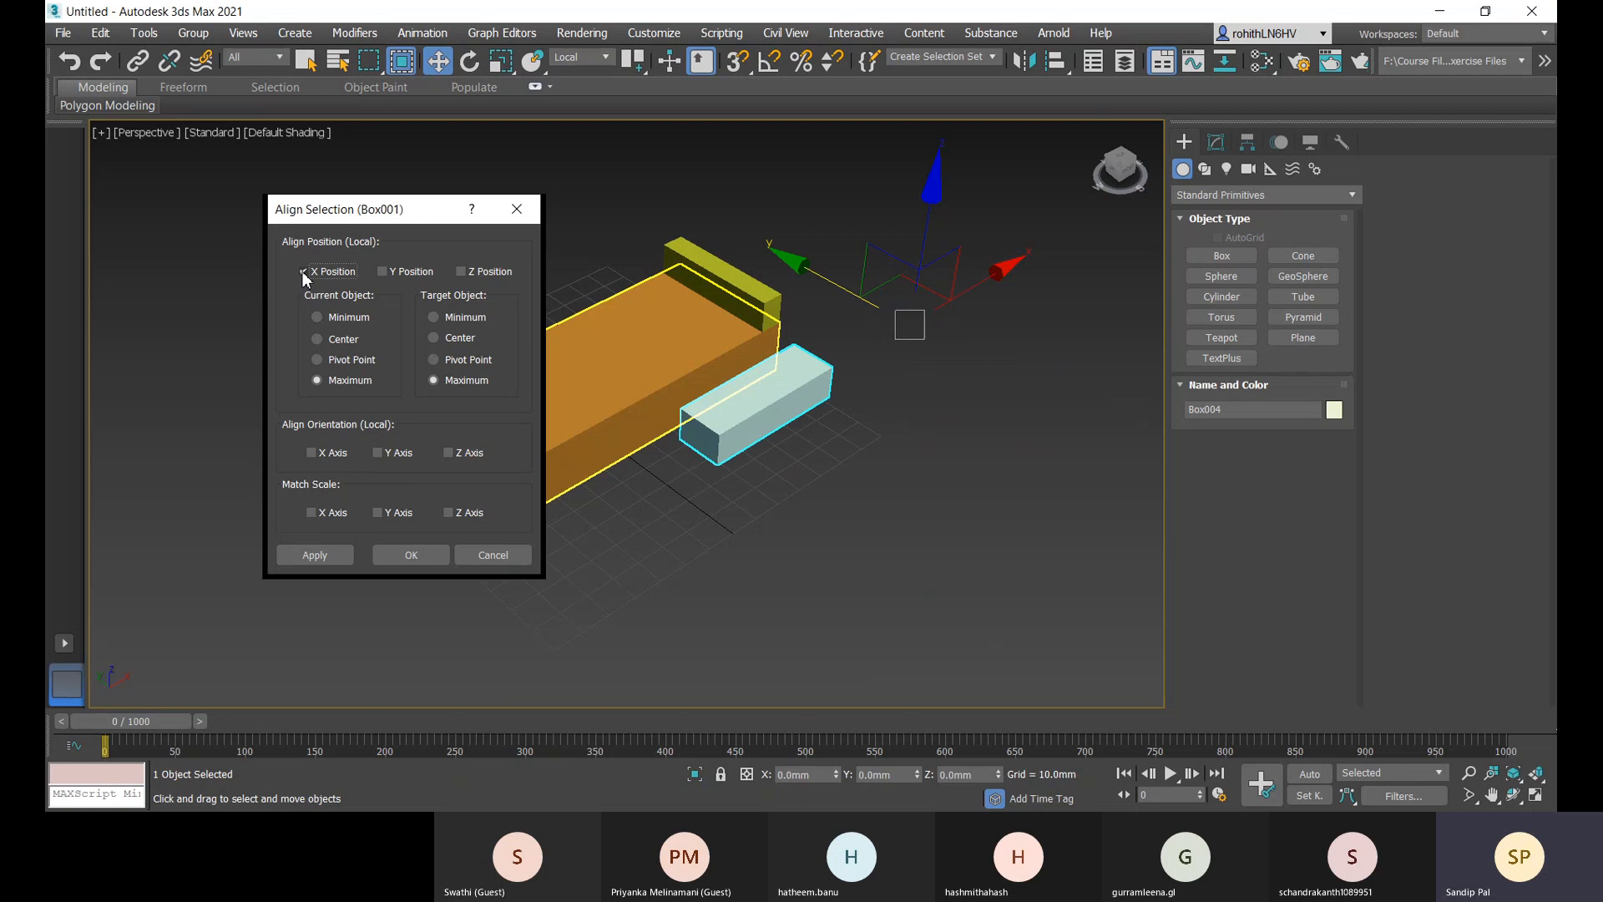
click(382, 271)
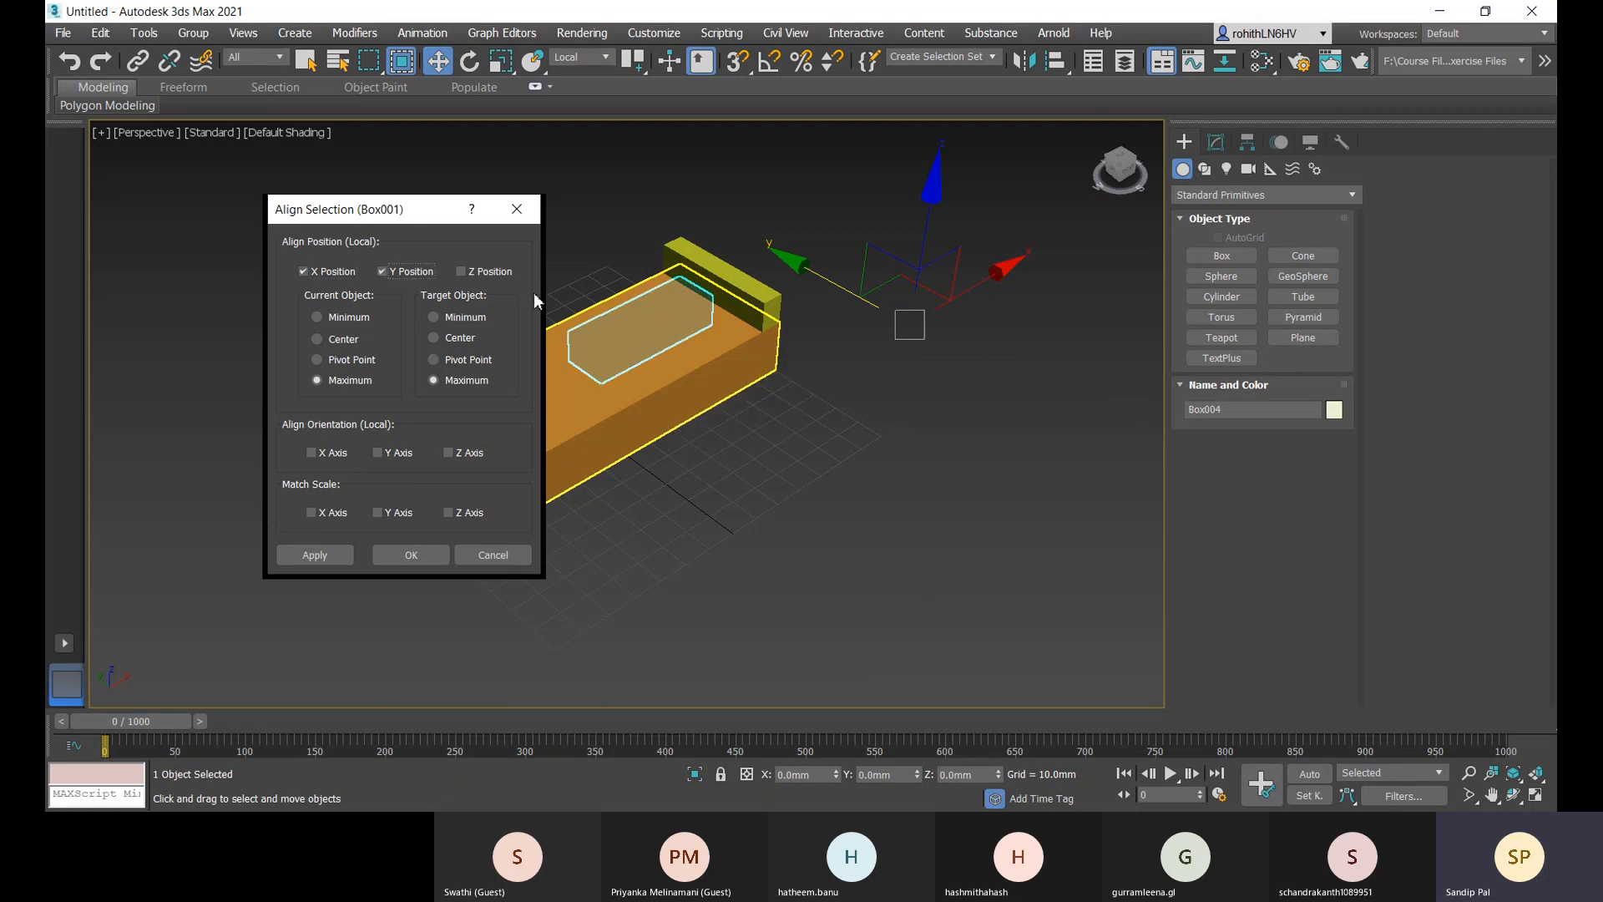
click(460, 271)
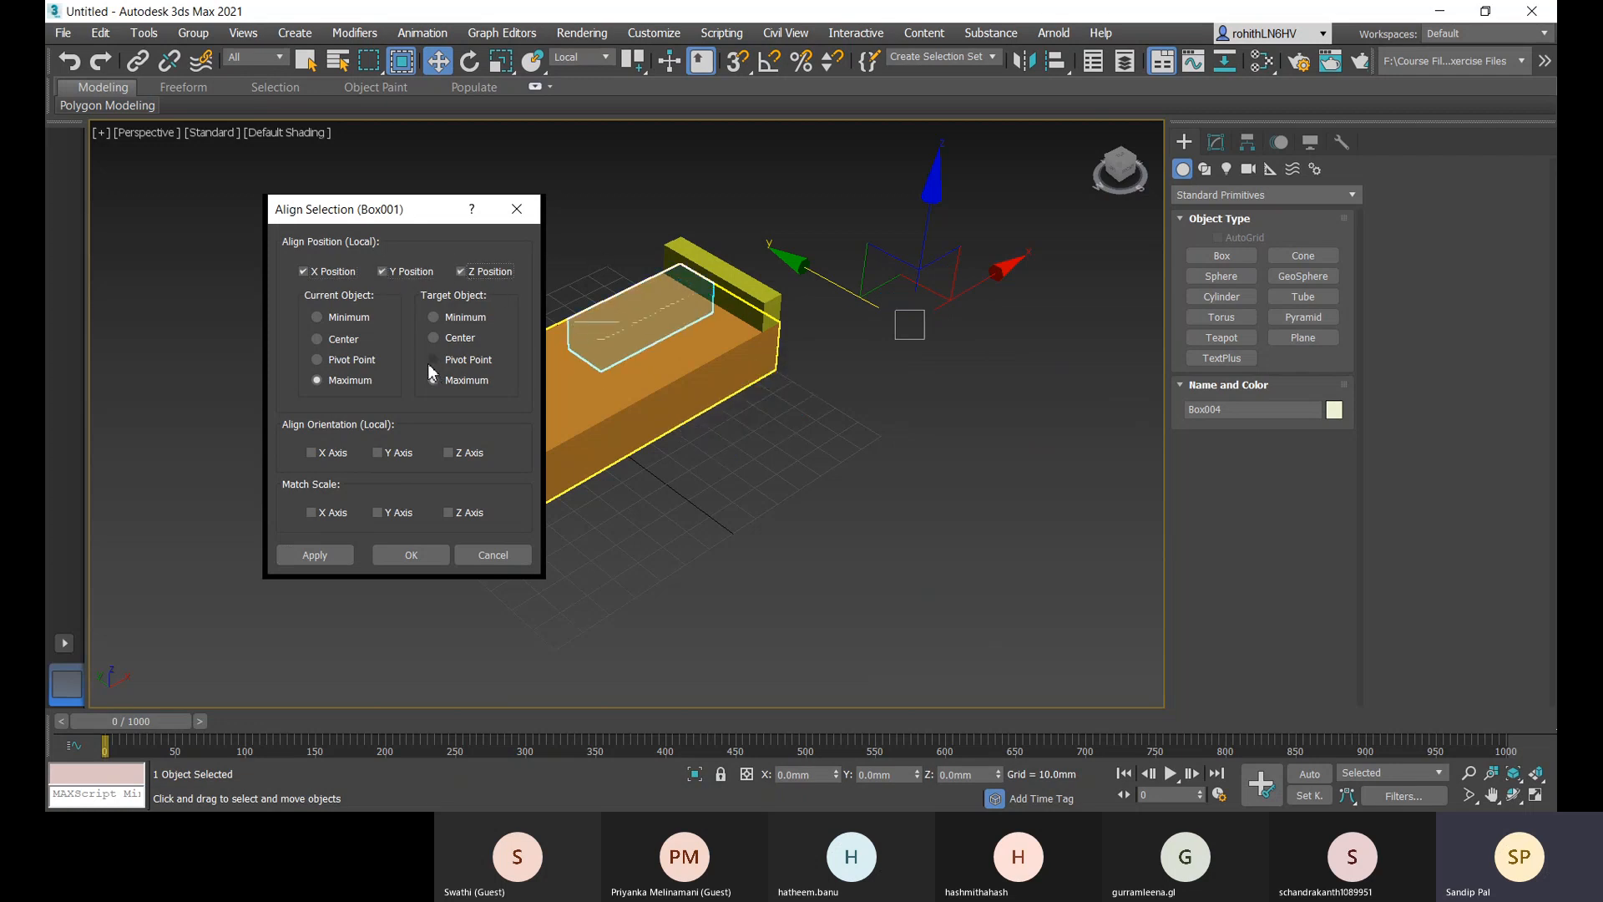
click(316, 317)
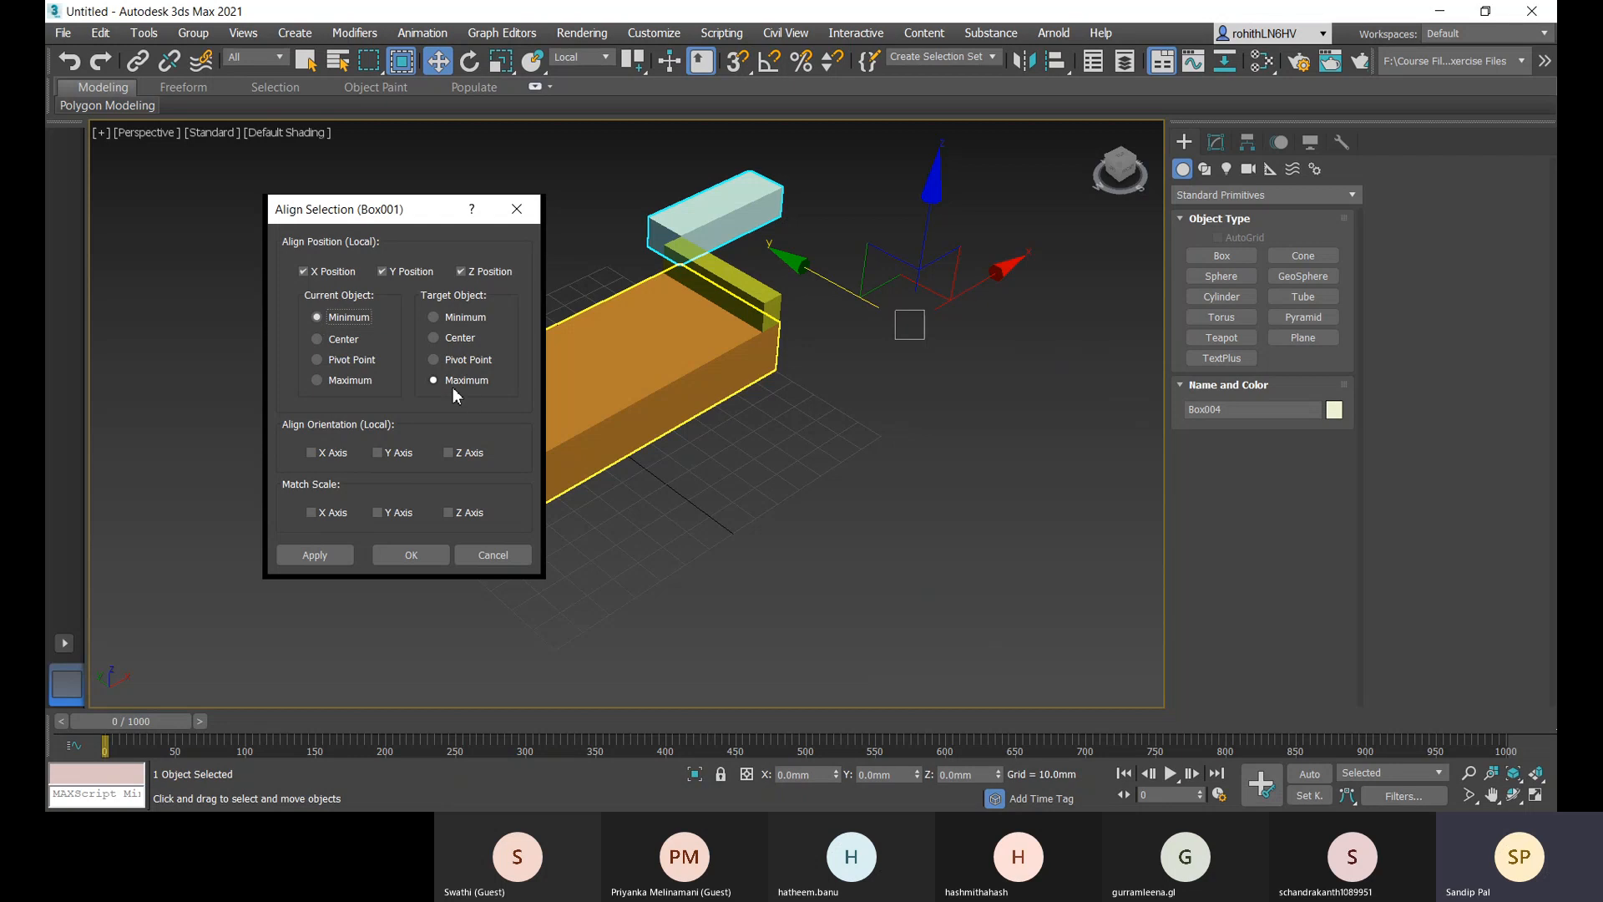
click(436, 318)
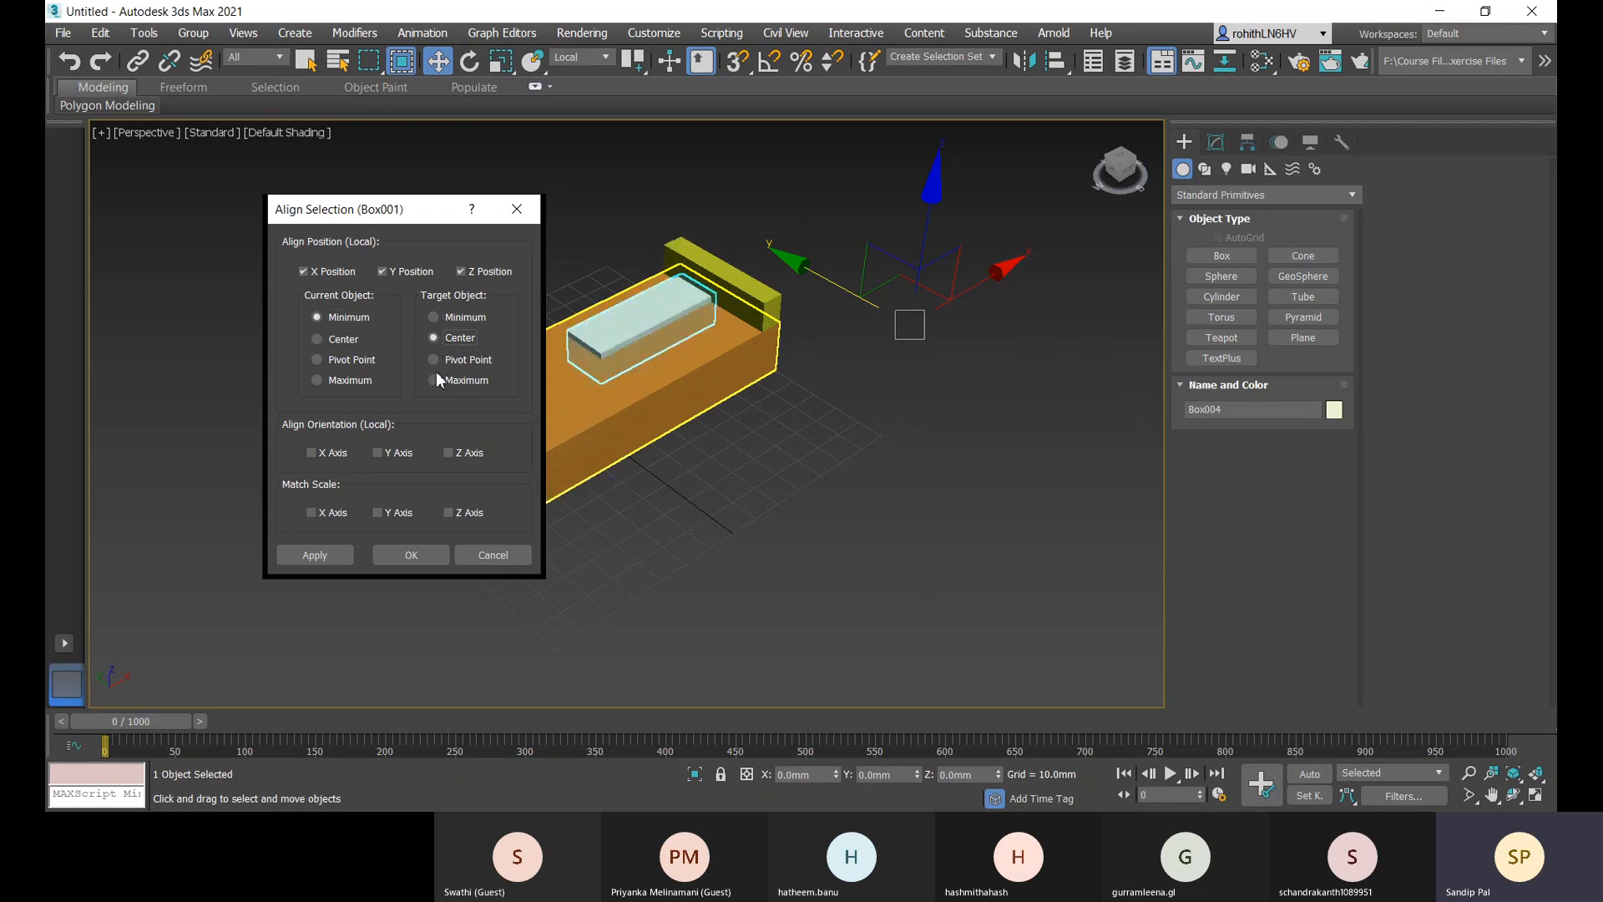
click(316, 339)
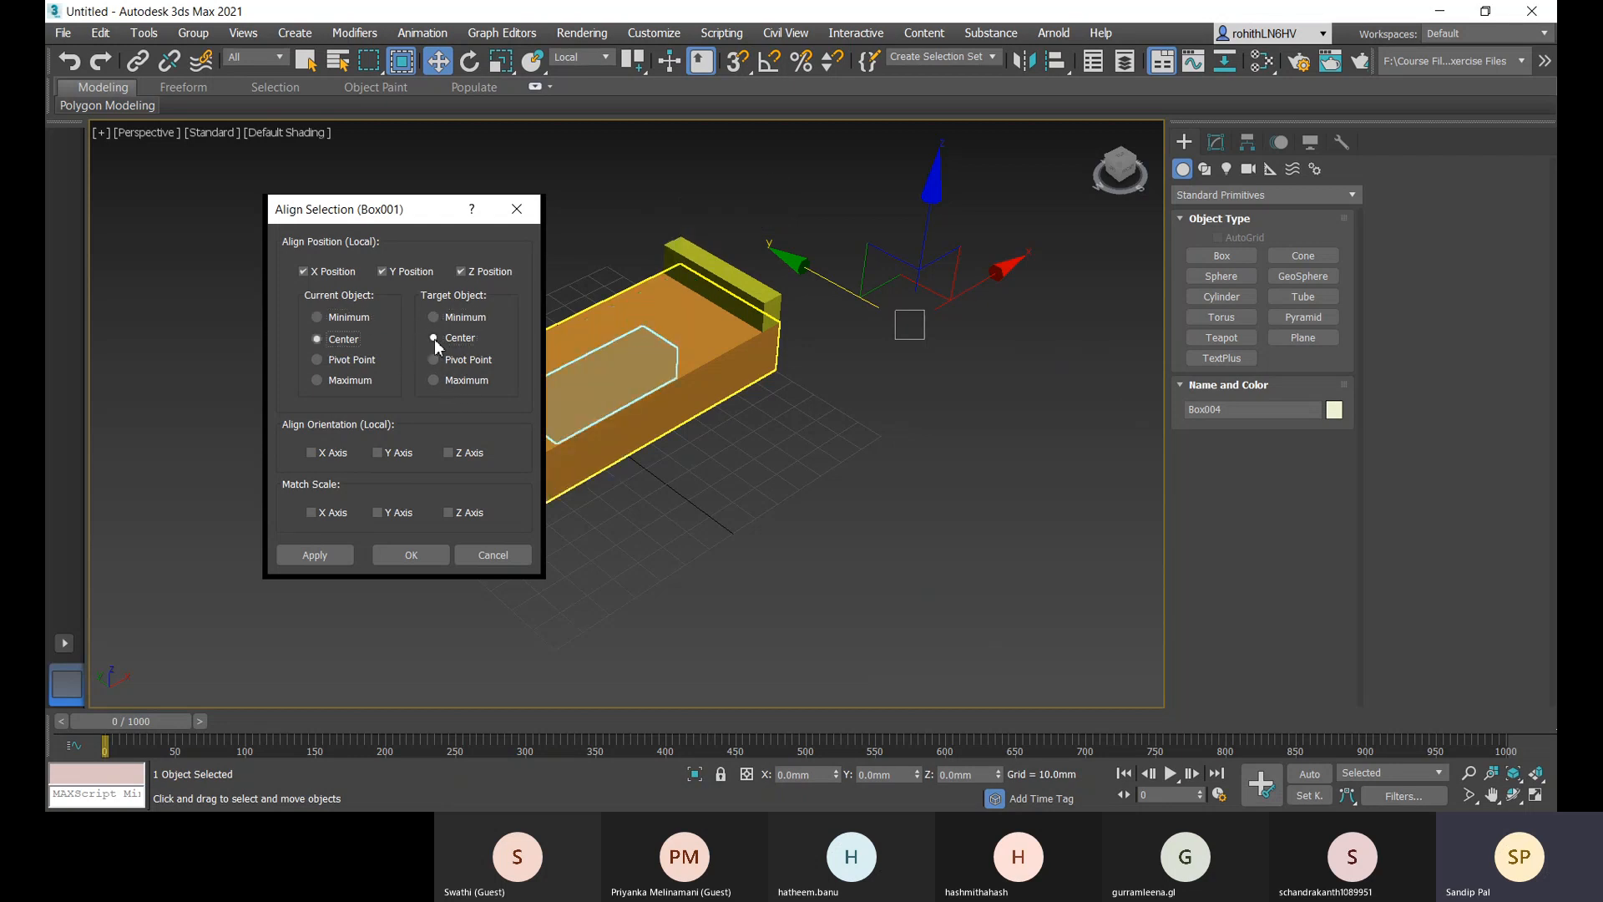
click(317, 317)
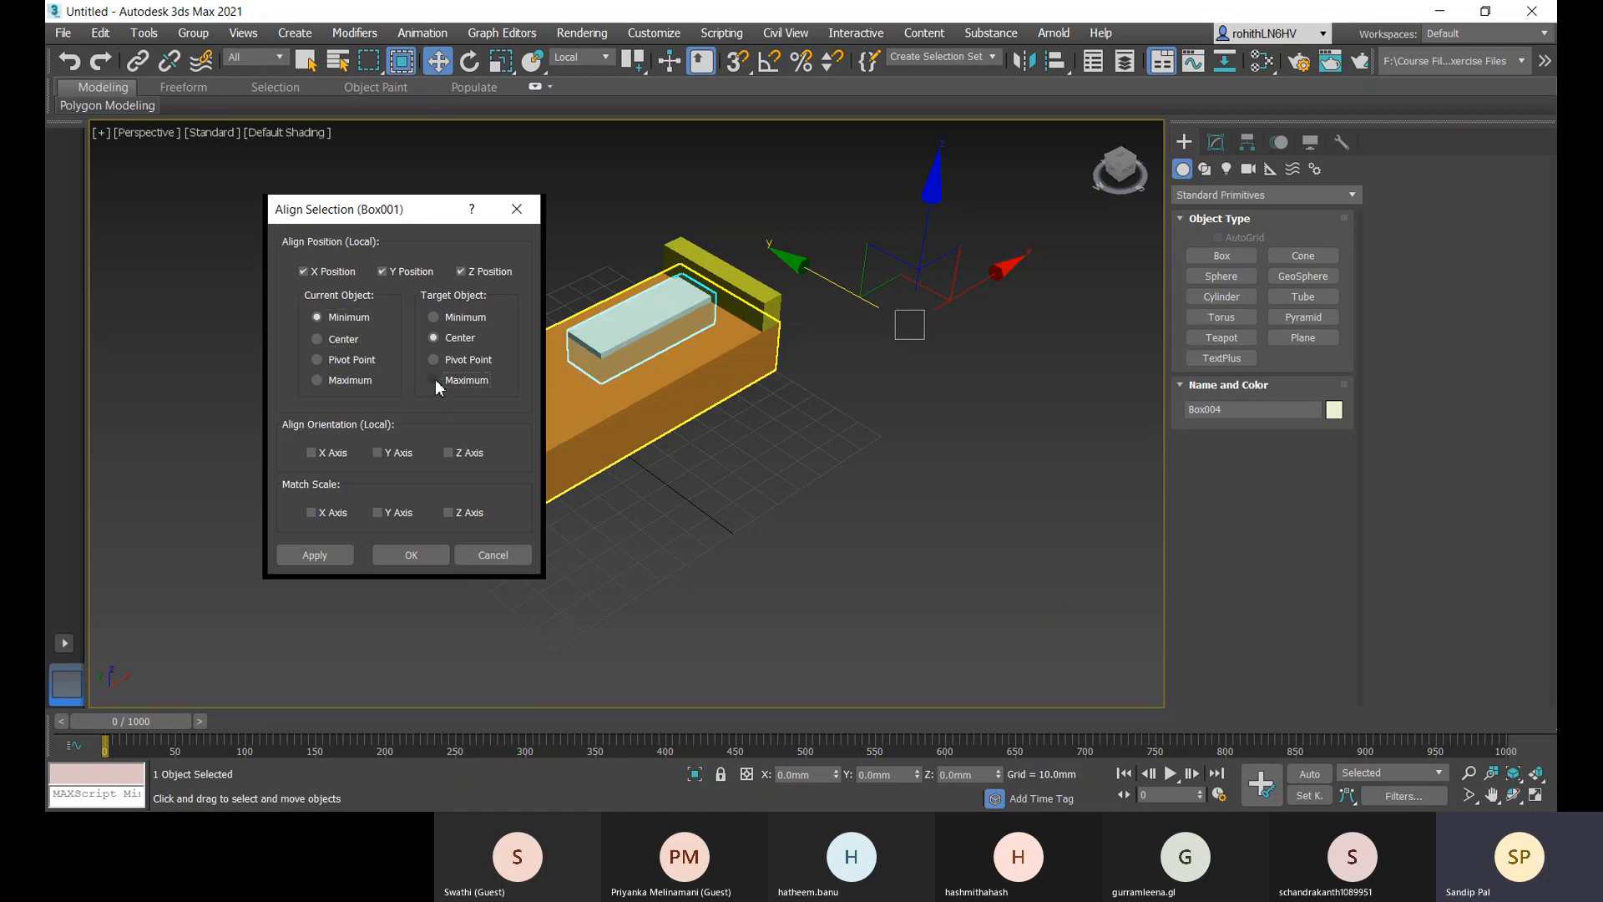
click(434, 380)
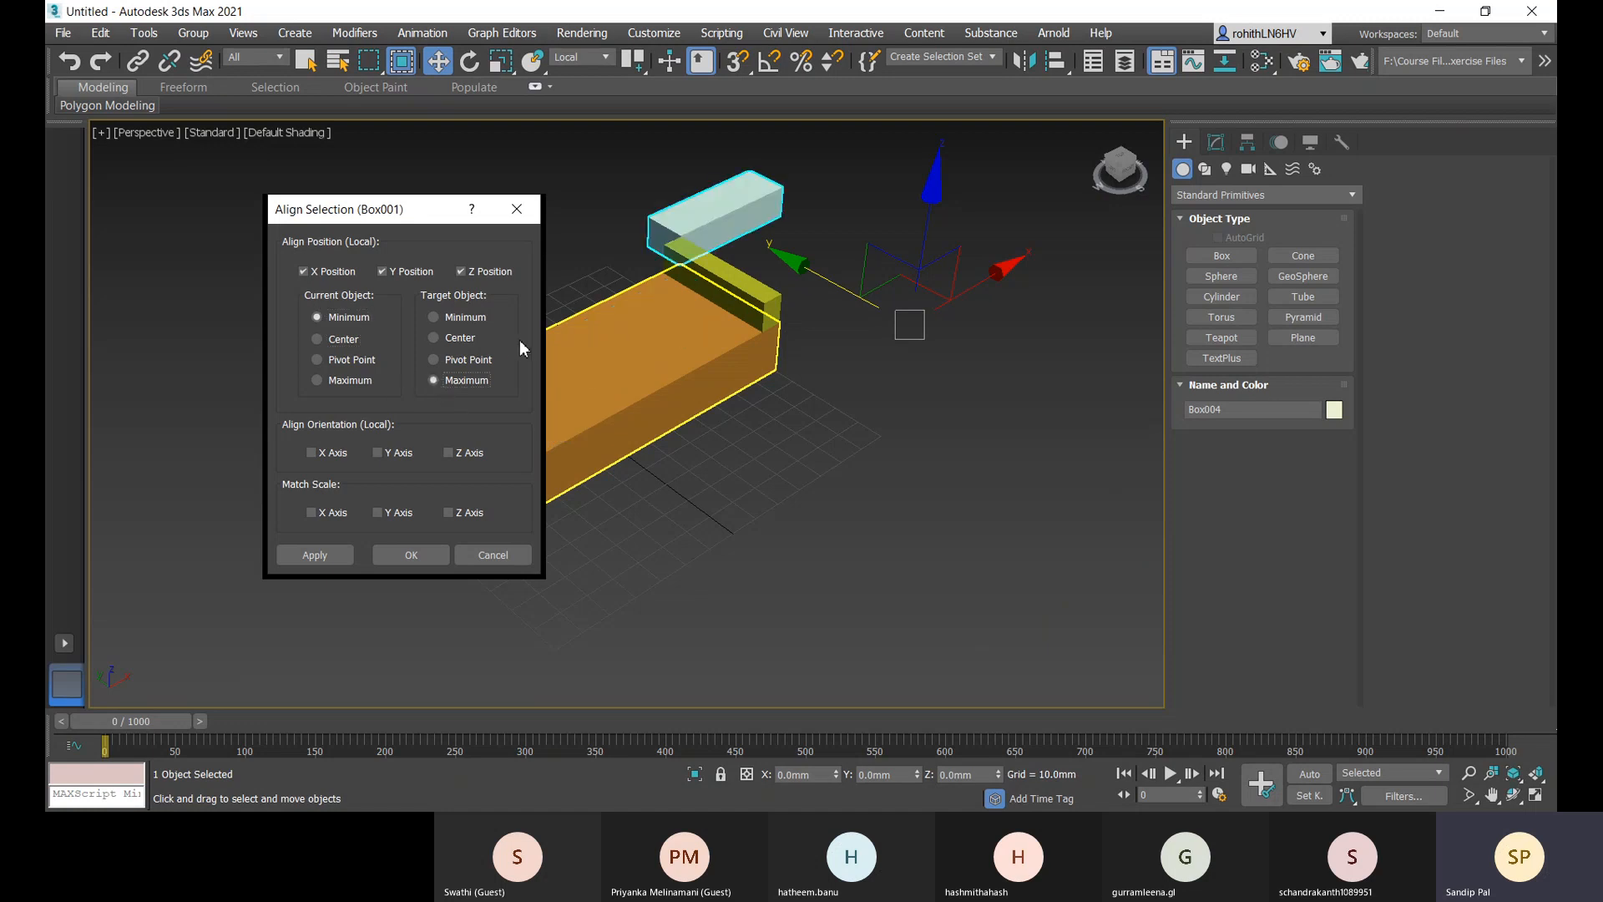
click(314, 552)
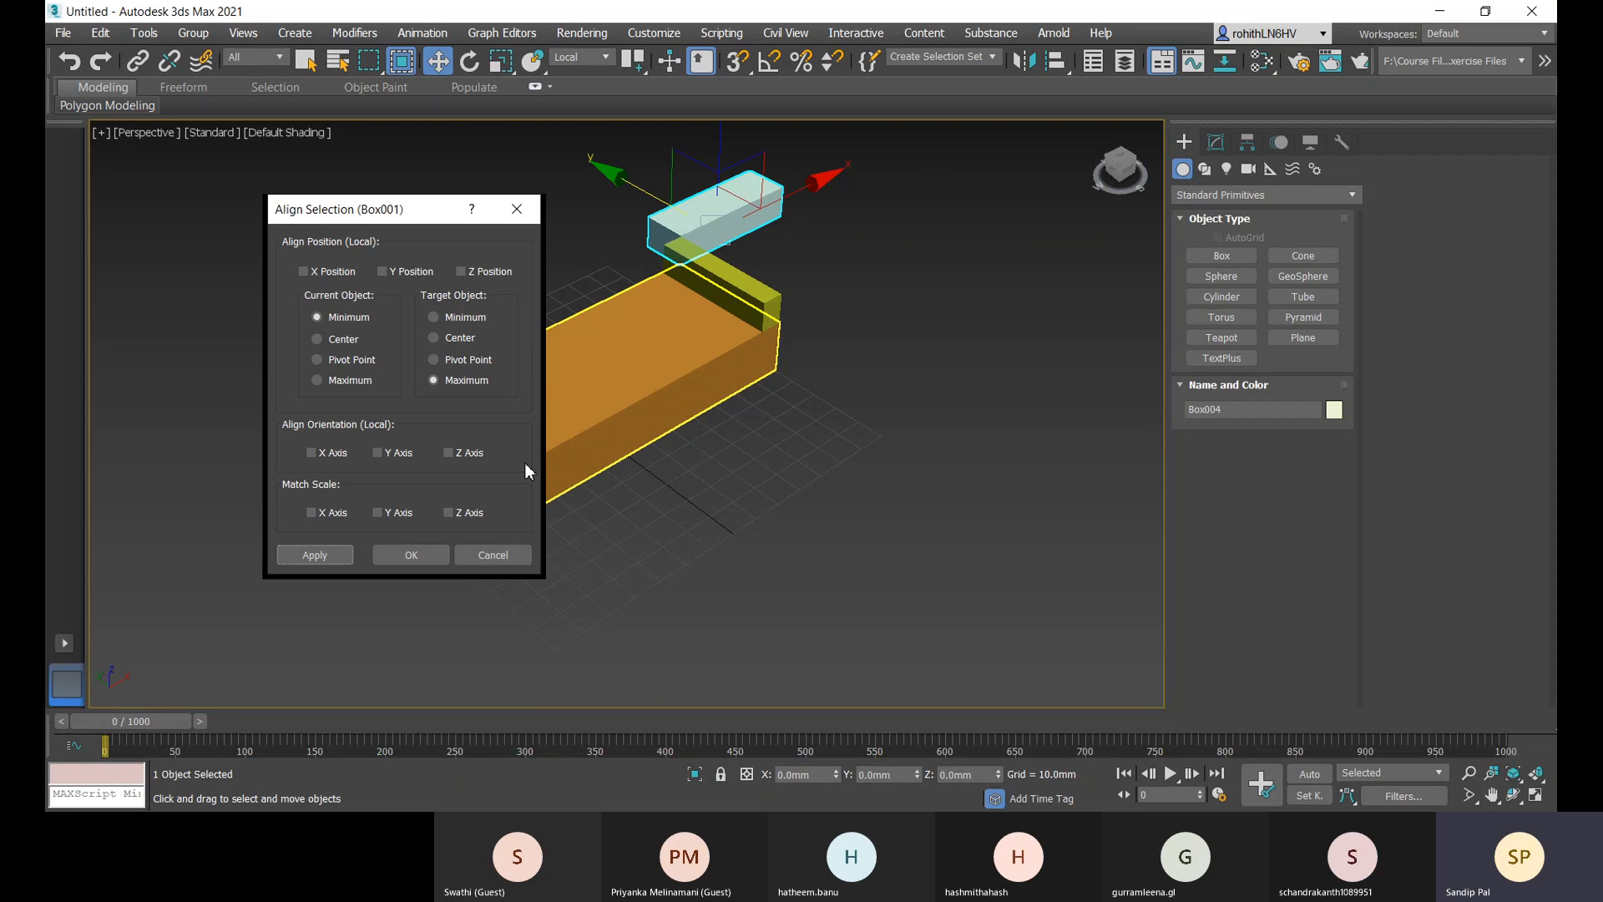
- Center the small box on the base box in X and Y position, Center to Center, and finish the alignment
click(307, 273)
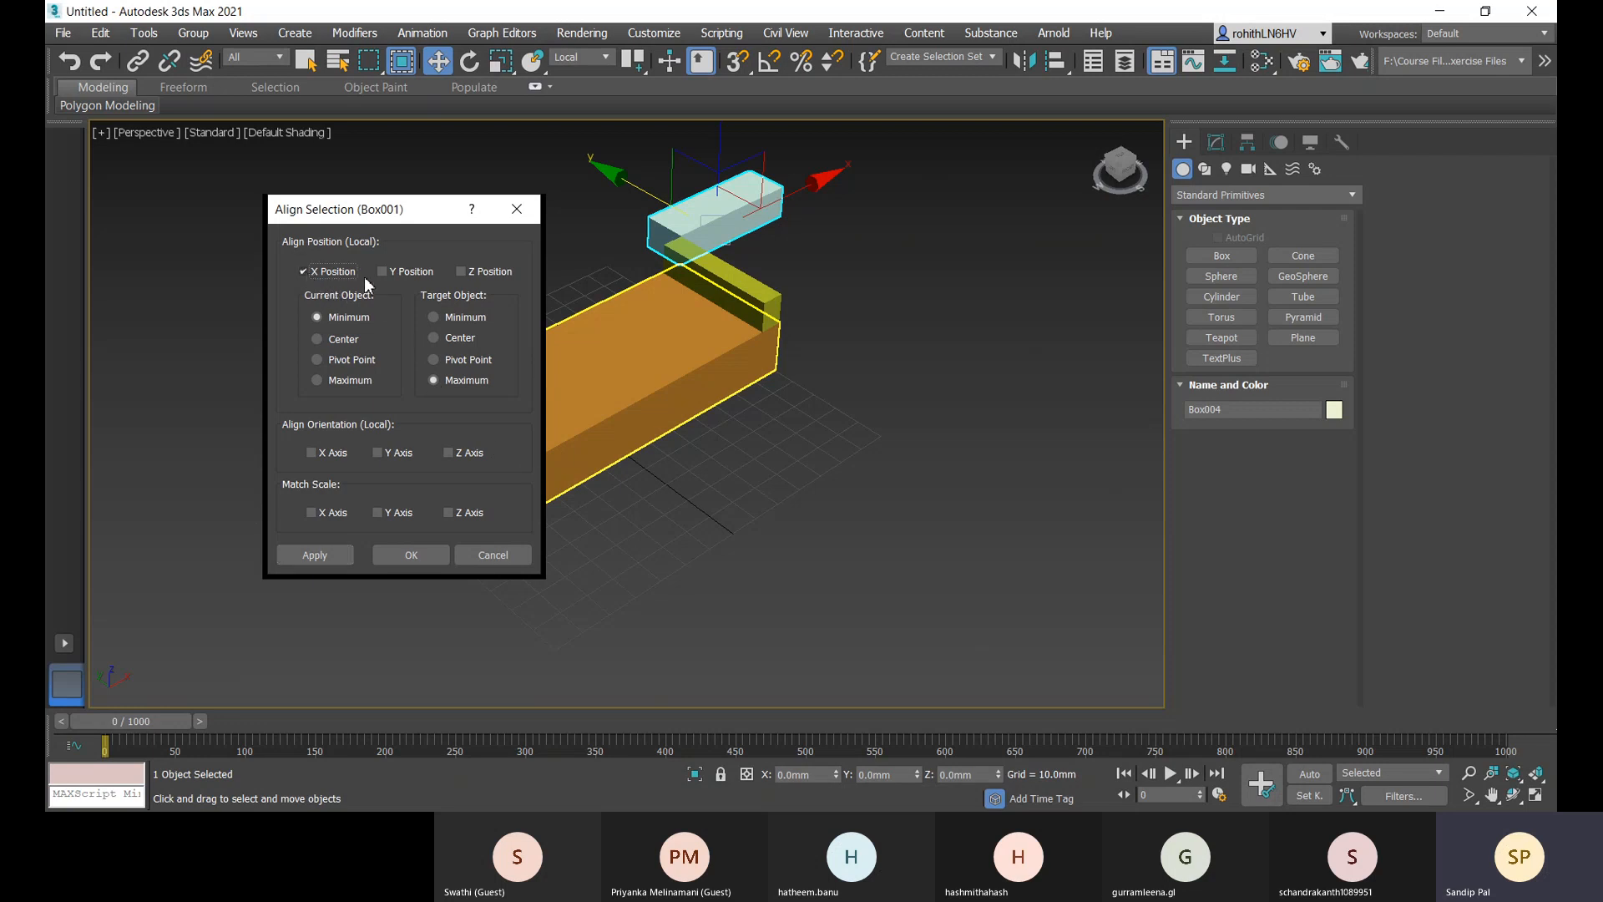
click(318, 339)
click(434, 337)
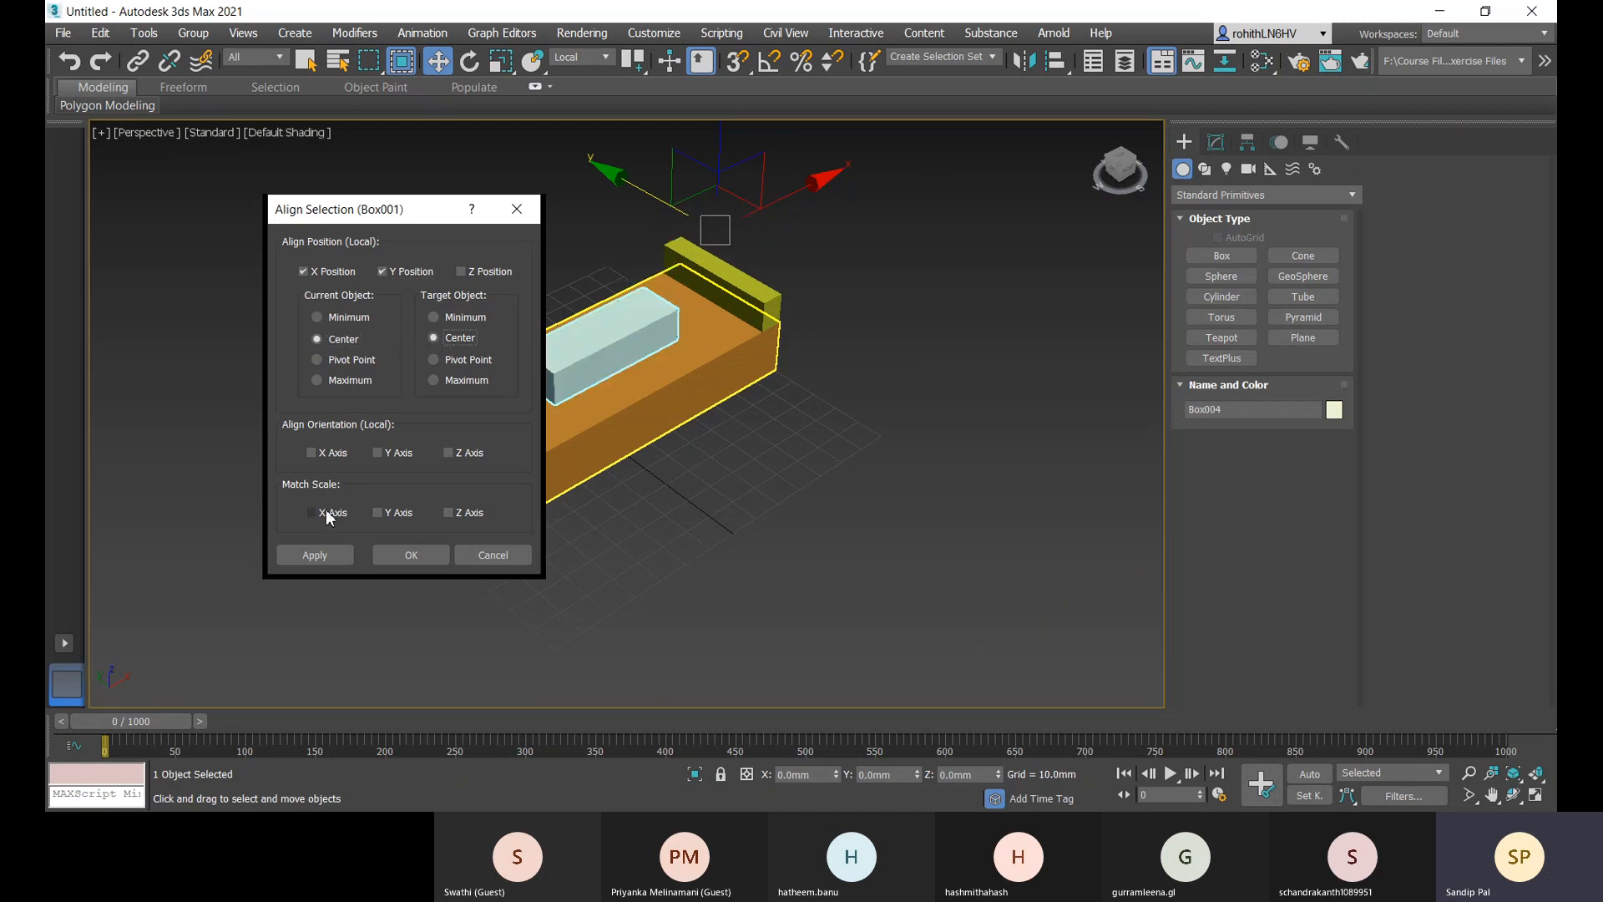
click(319, 557)
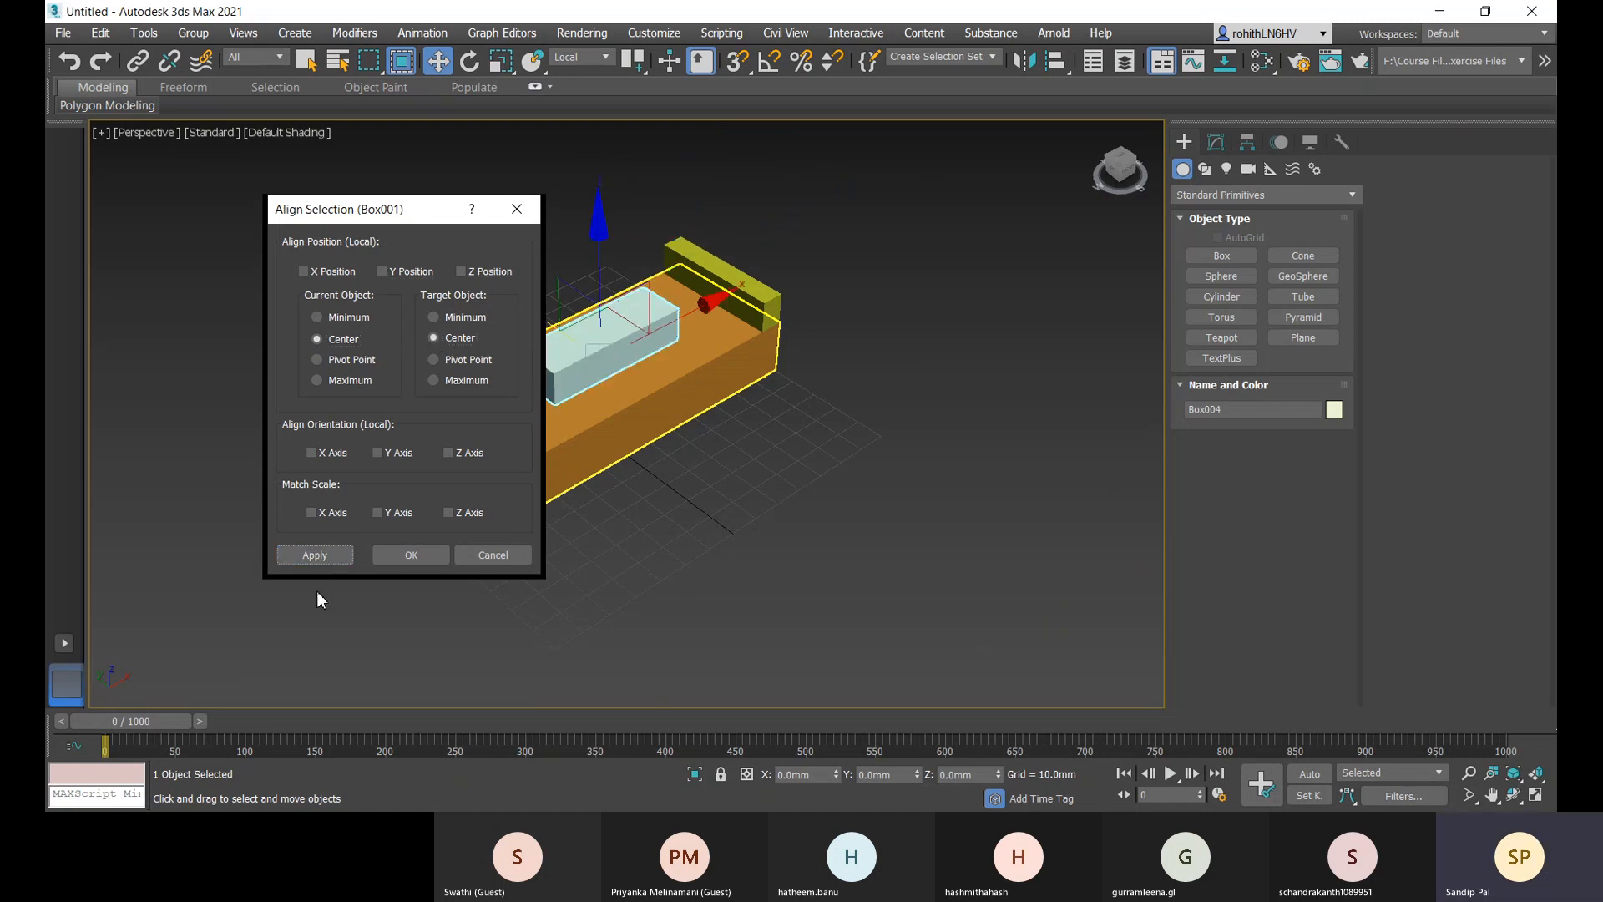
click(411, 556)
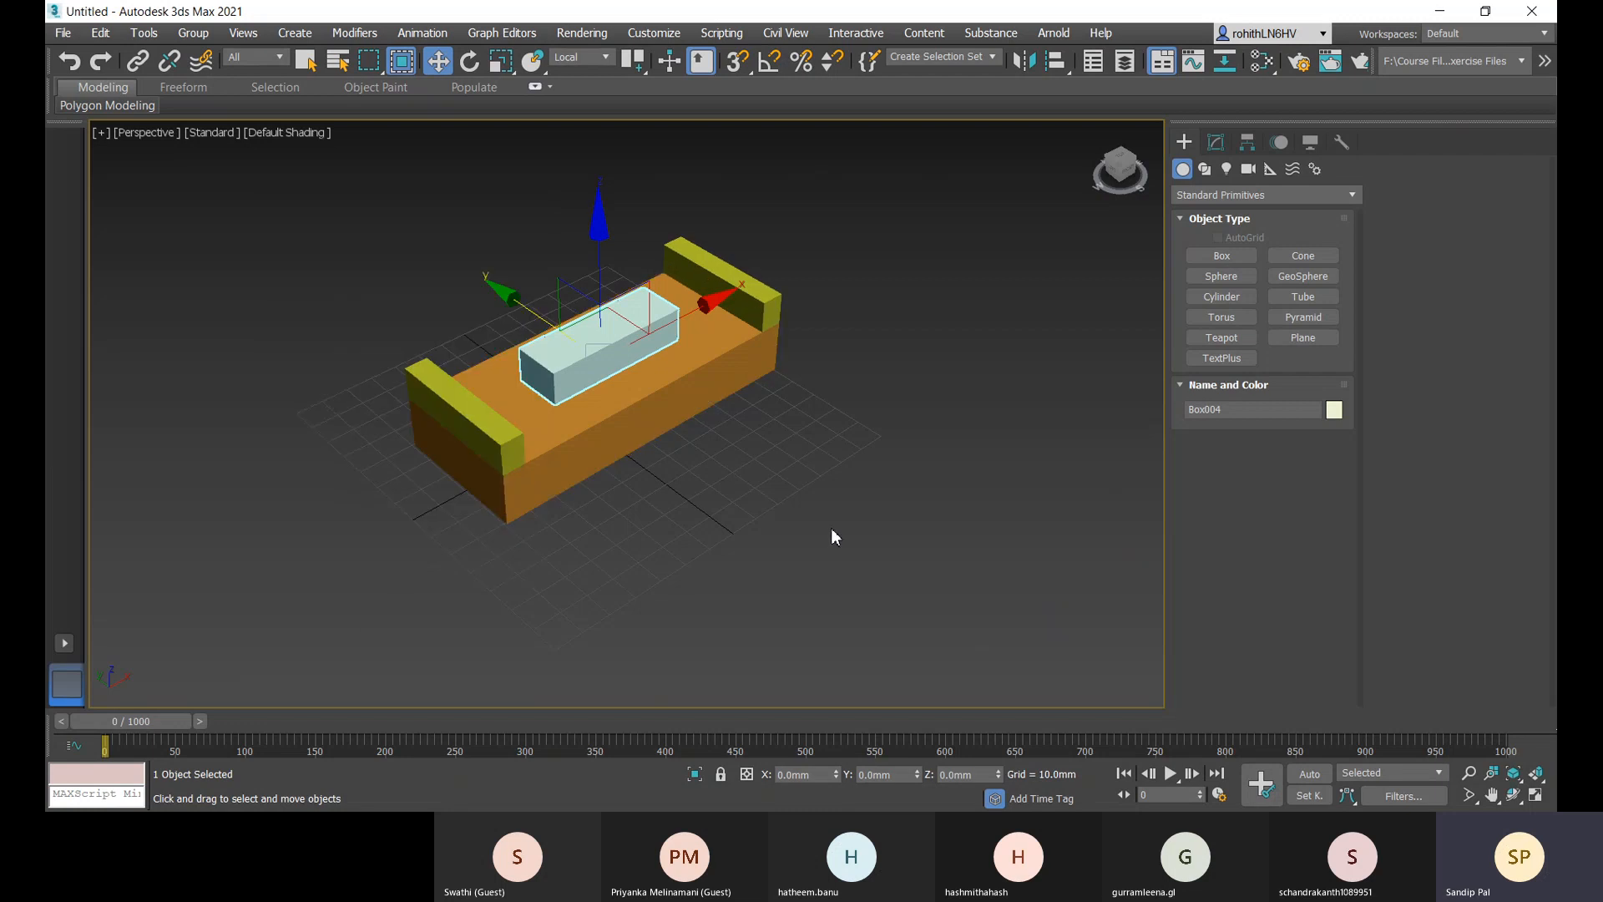
- Delete the centered small box and the narrow box at the far end of the base box
alt+middle_drag(830, 528, 505, 488)
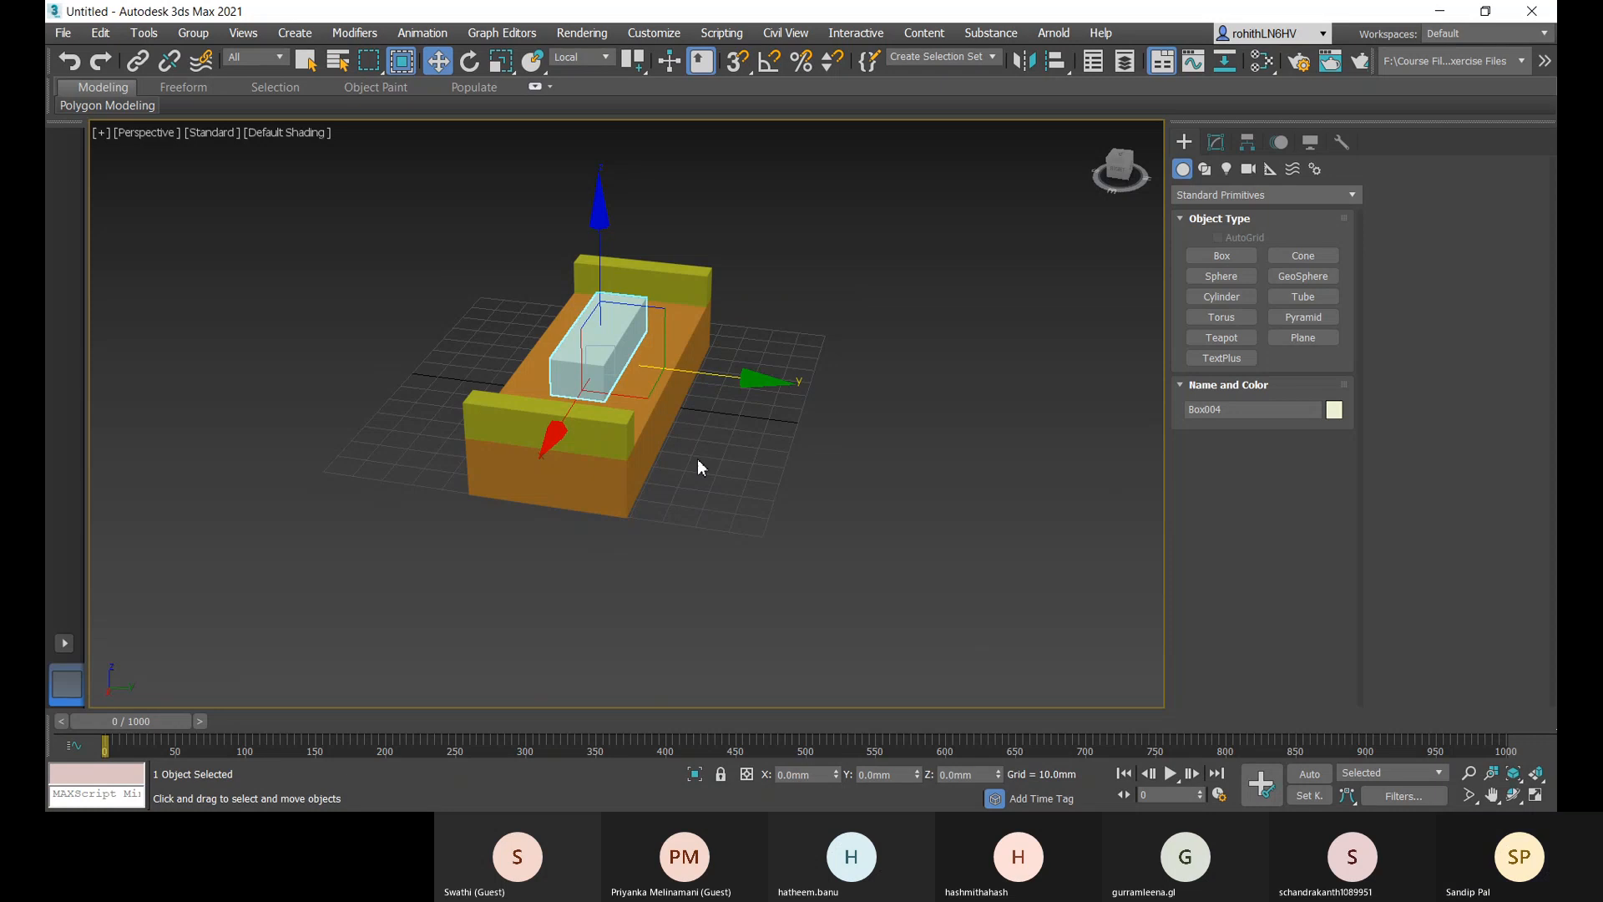
alt+middle_drag(651, 469, 684, 531)
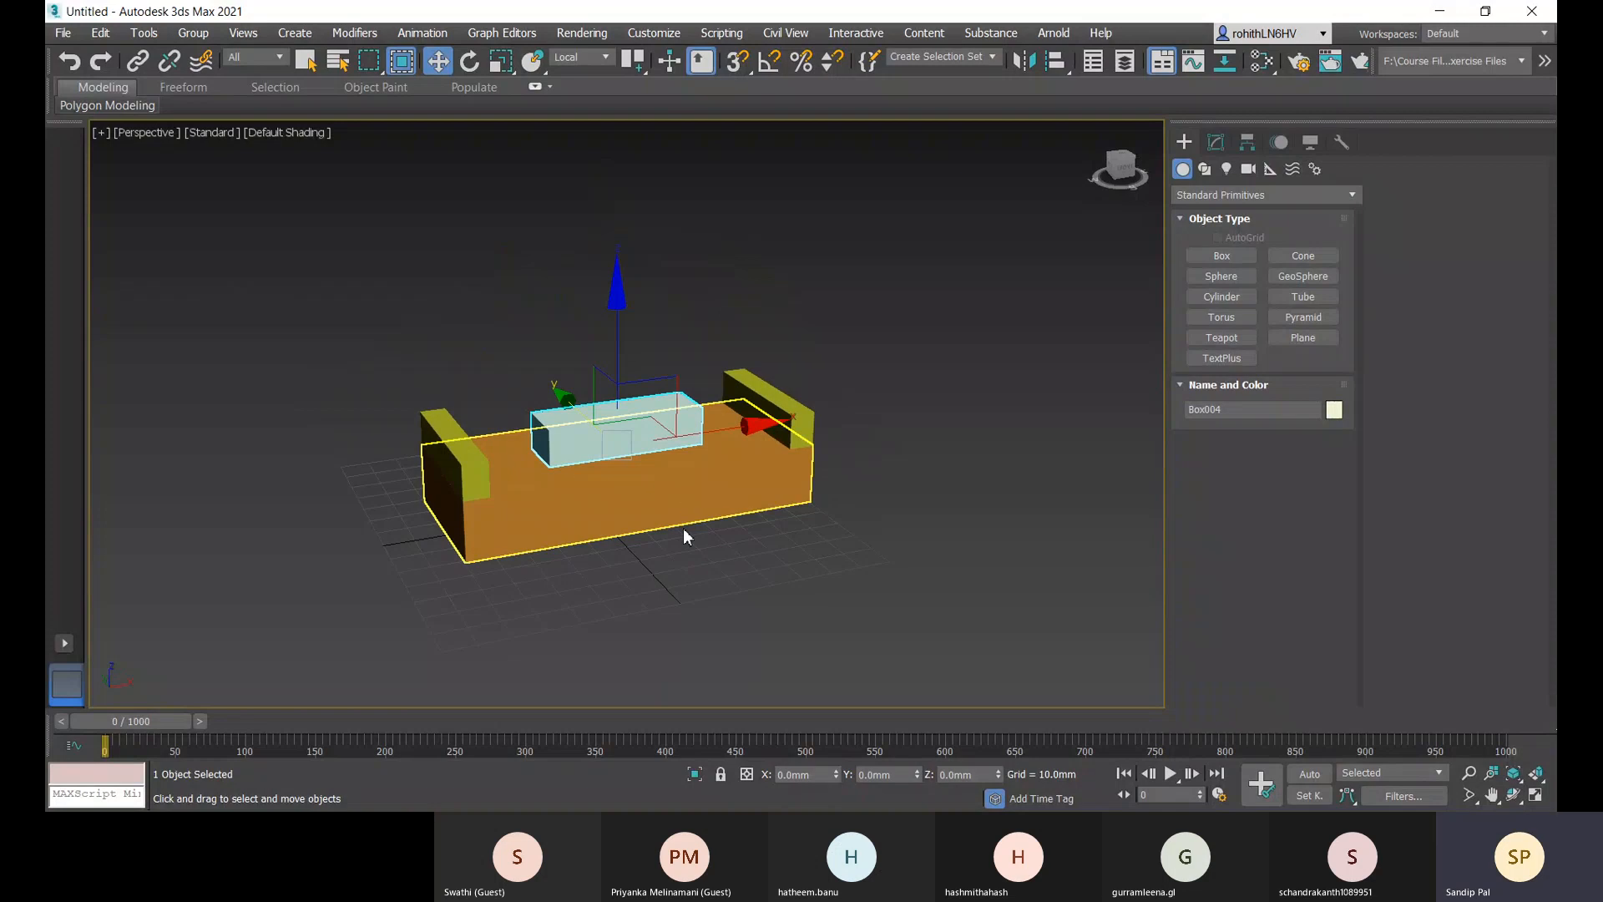
scroll(645, 453, up, 5)
scroll(669, 523, down, 3)
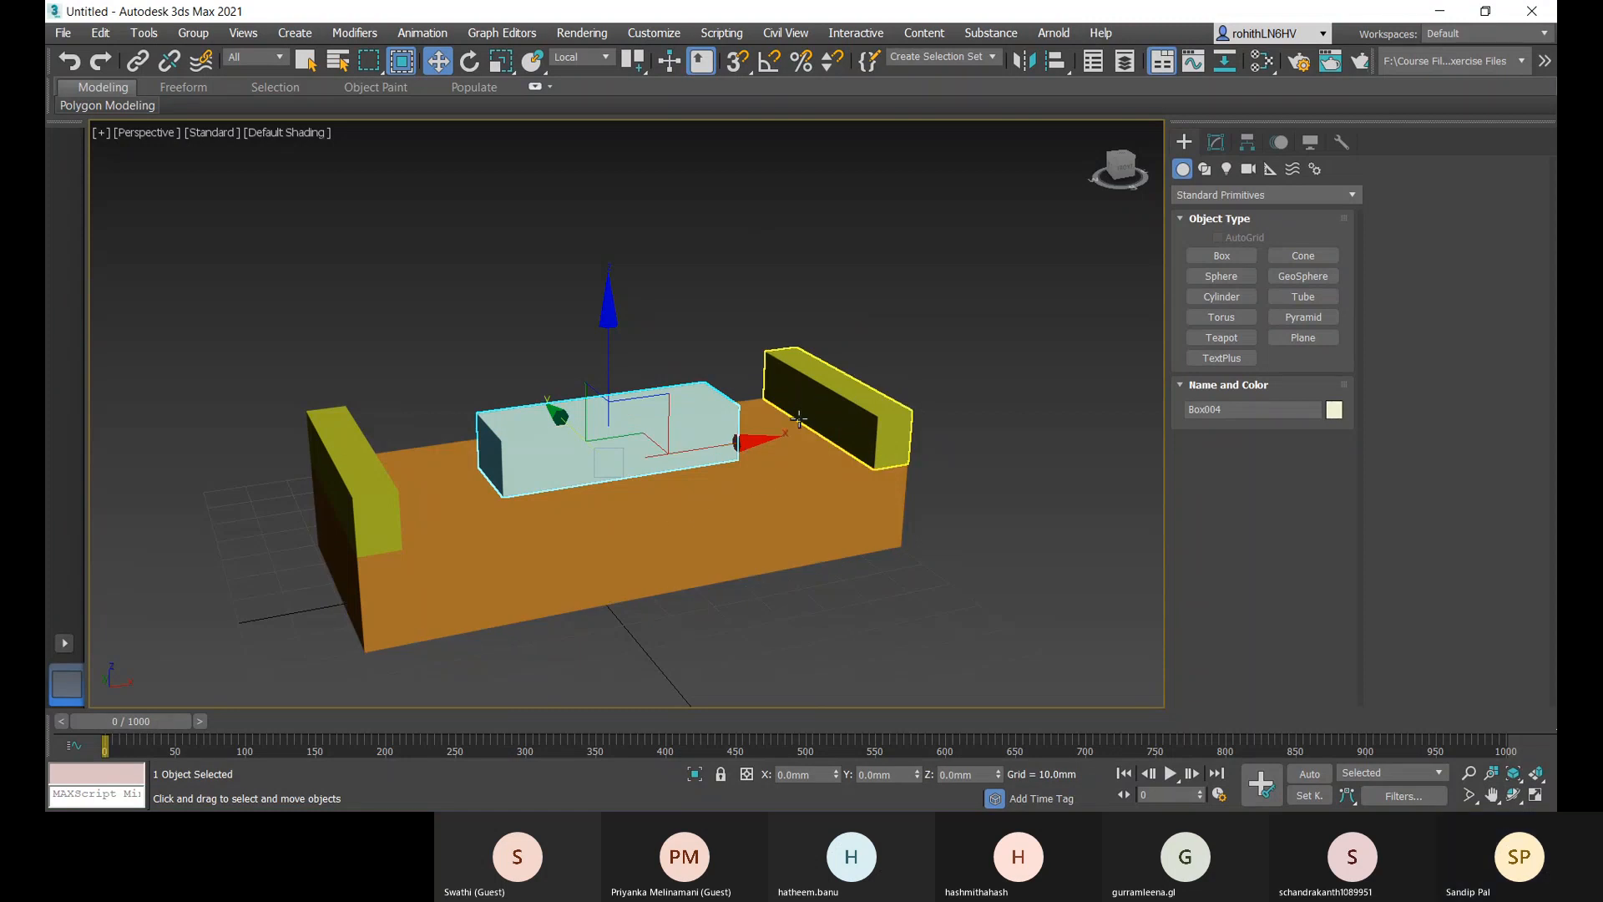
key(Delete)
click(832, 390)
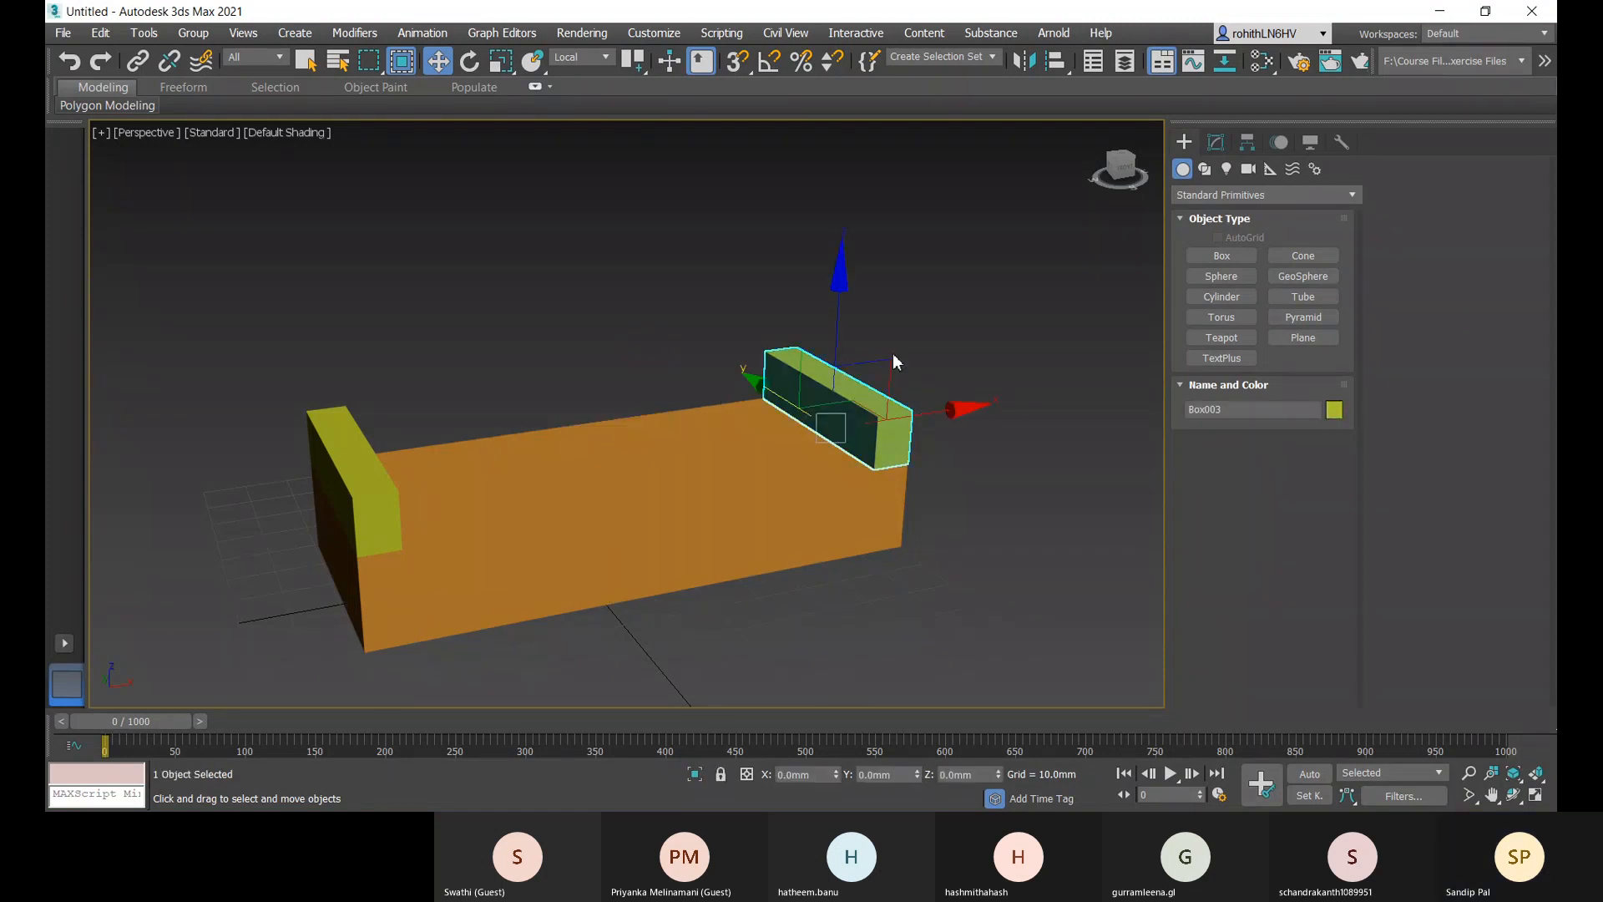
key(Delete)
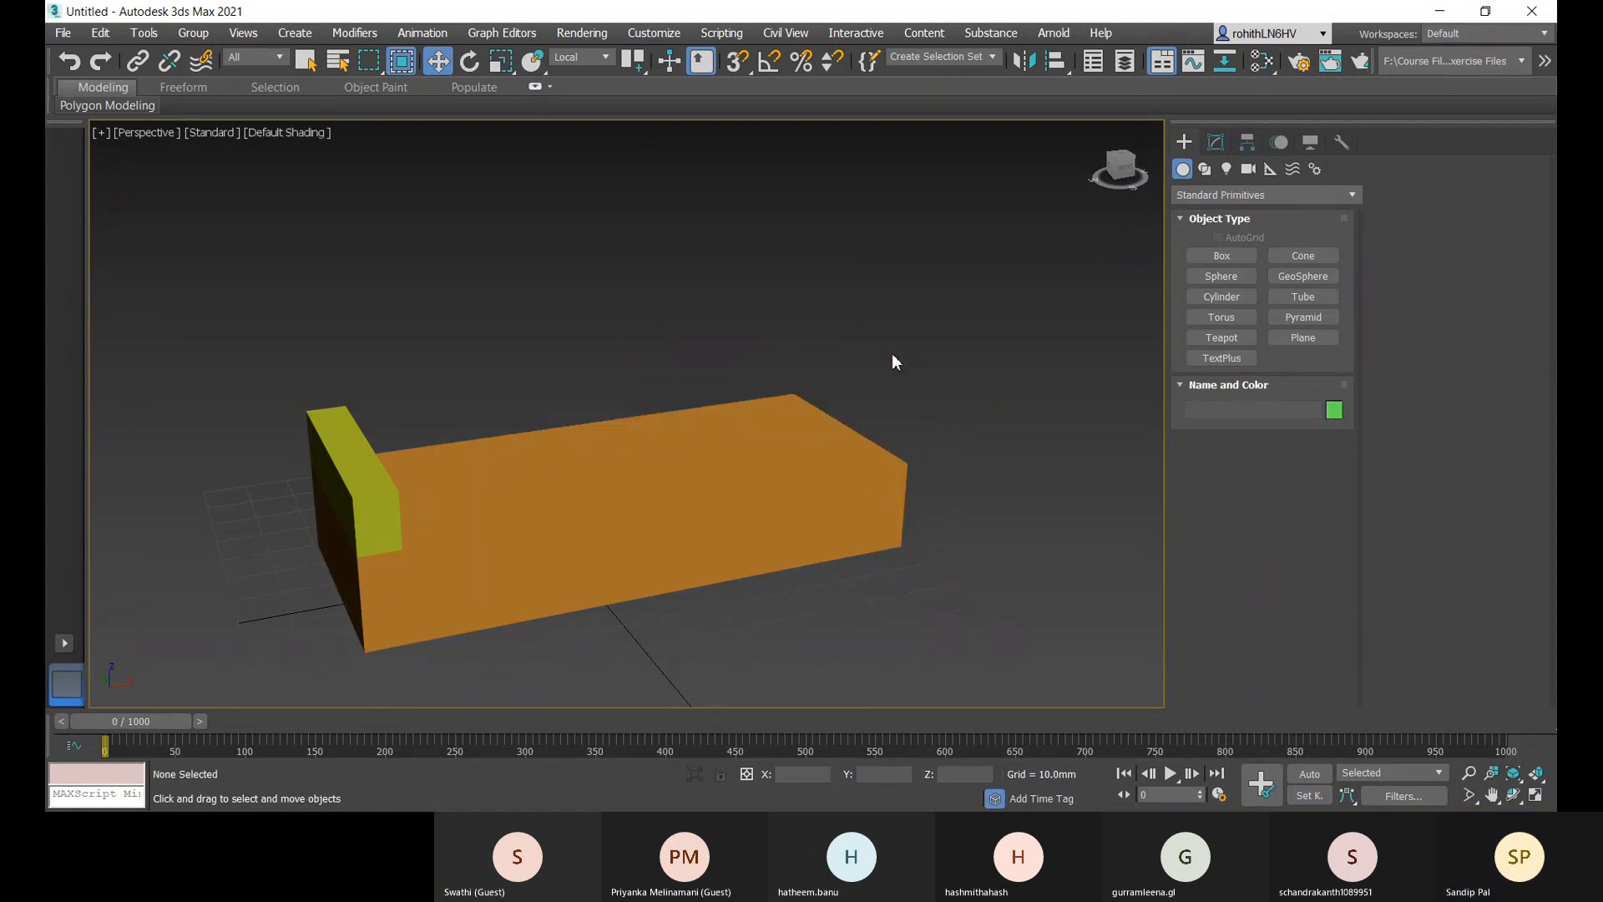
- Set up a mirror of the remaining narrow box about the X axis, using Geometry mode and the Copy clone option
click(349, 436)
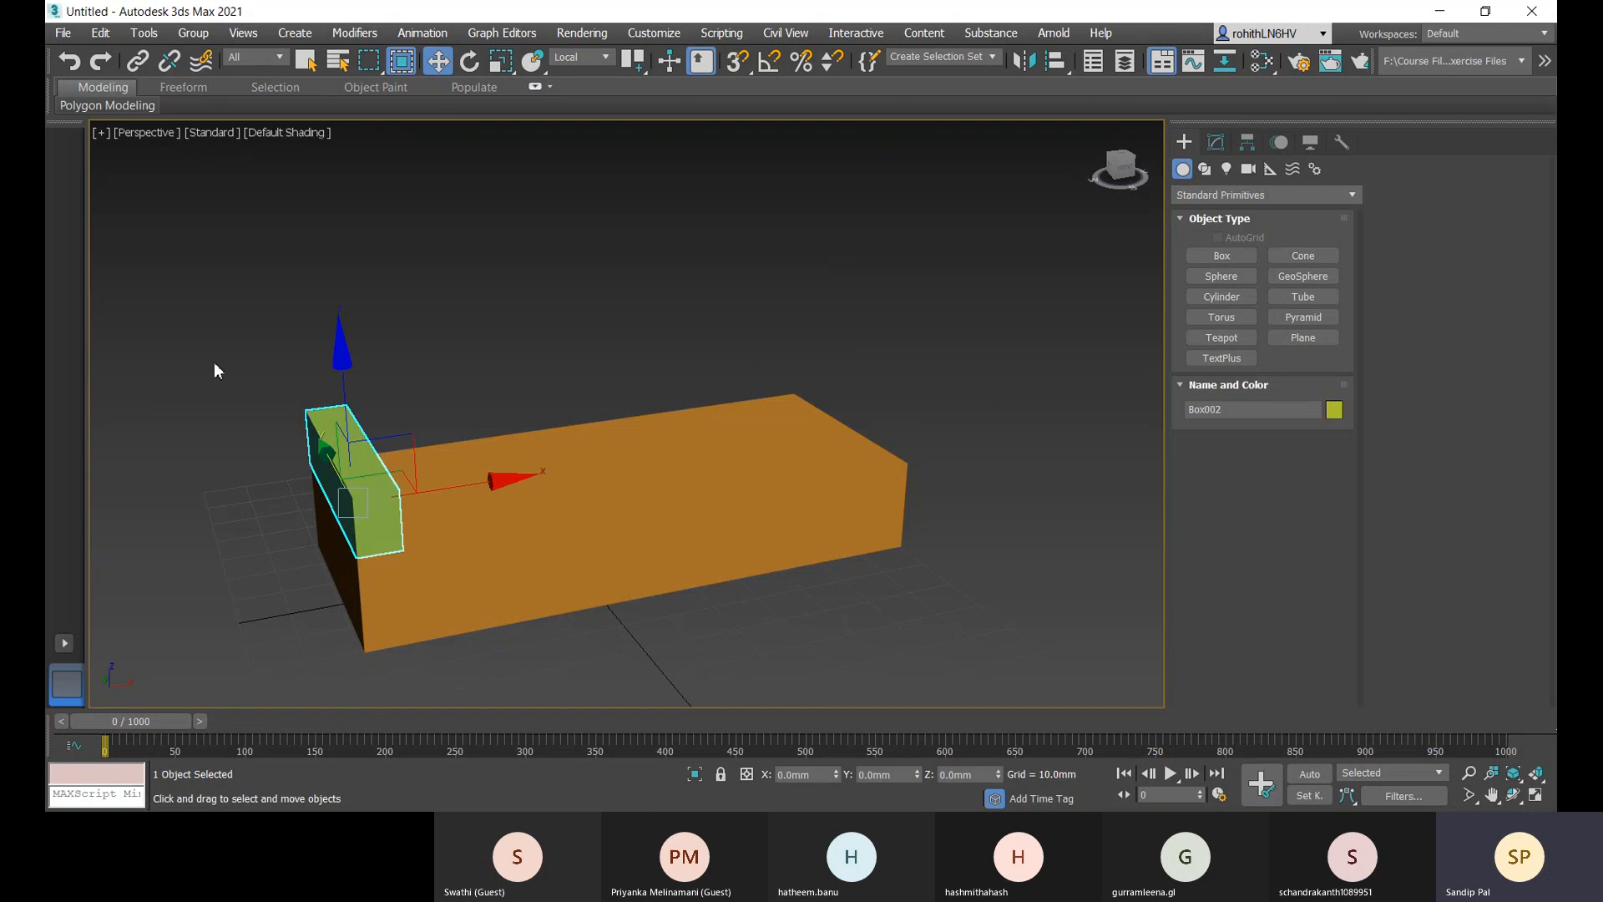
click(1025, 63)
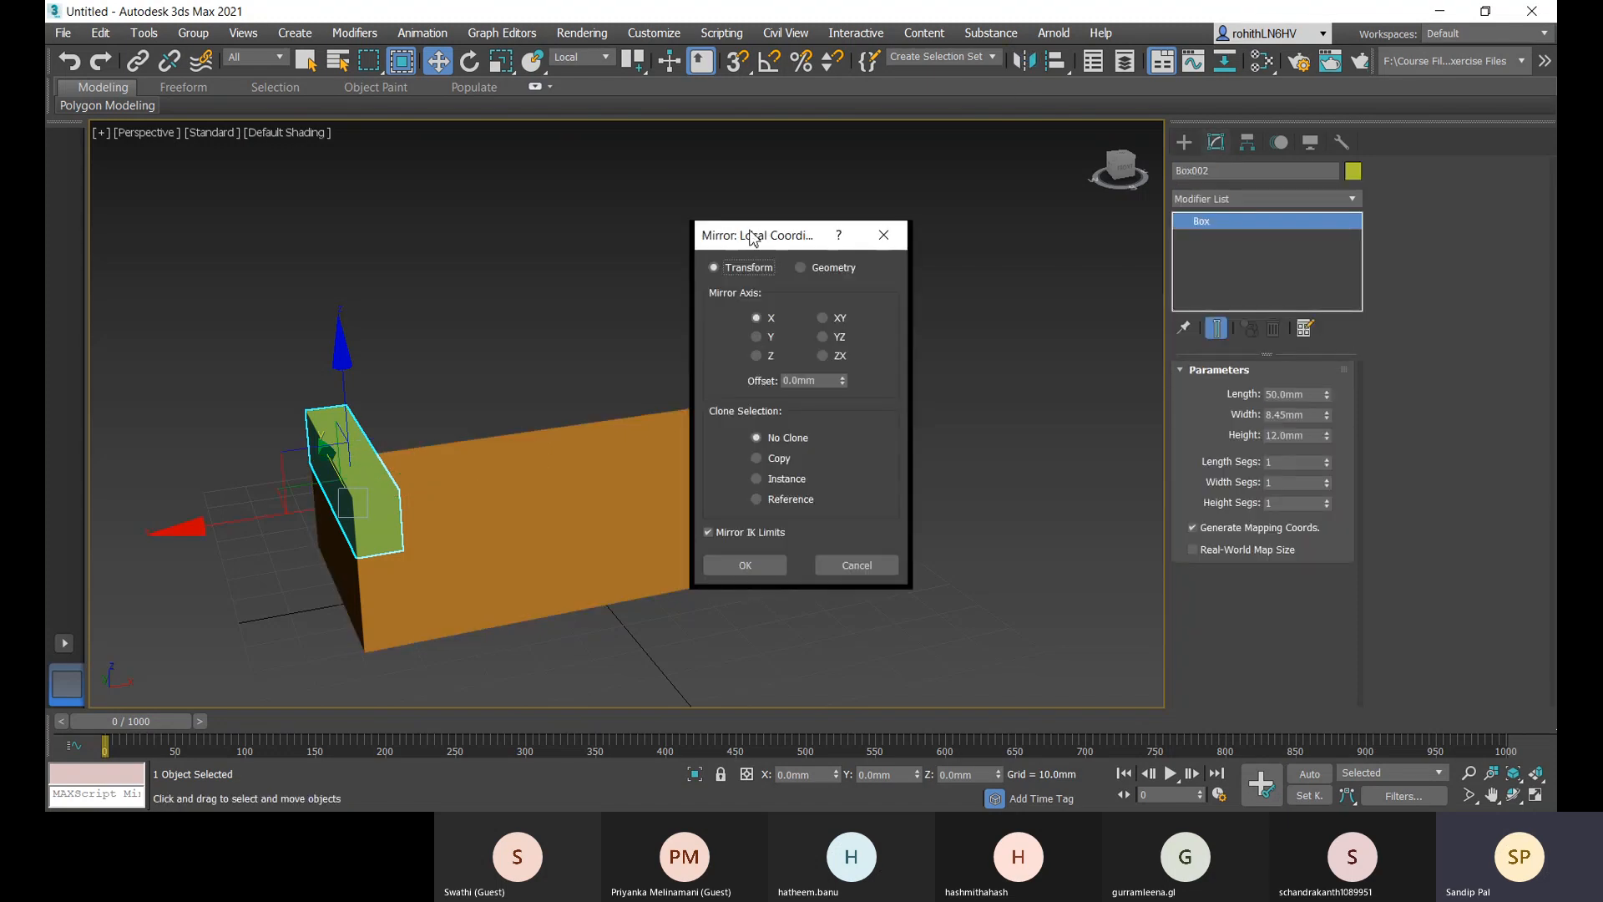
drag(750, 238, 904, 215)
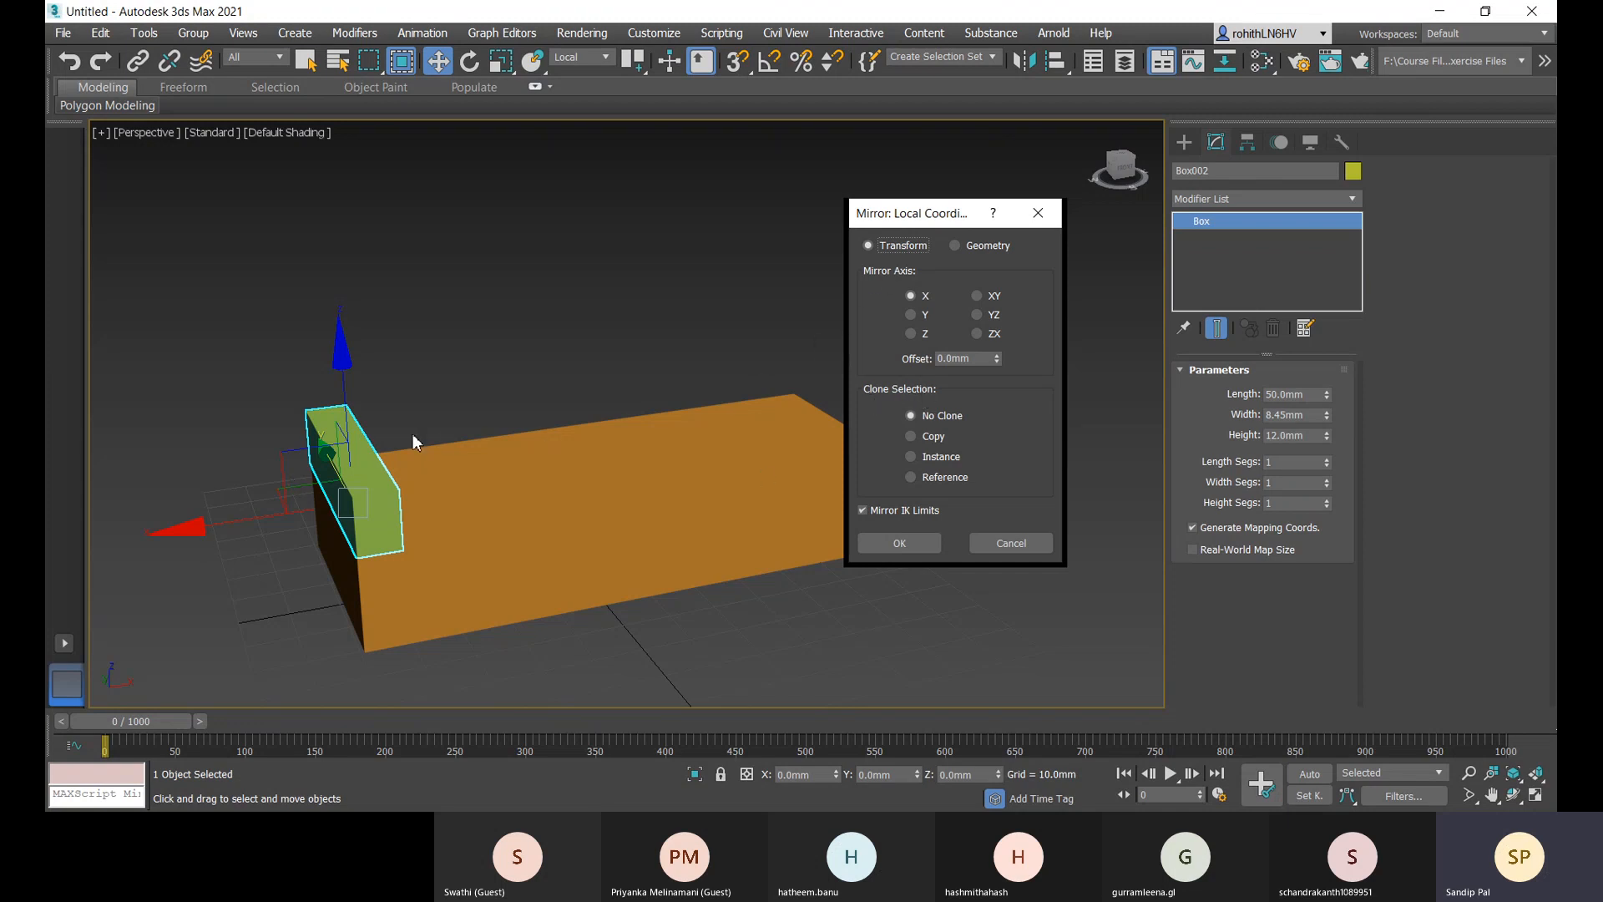
drag(949, 210, 985, 274)
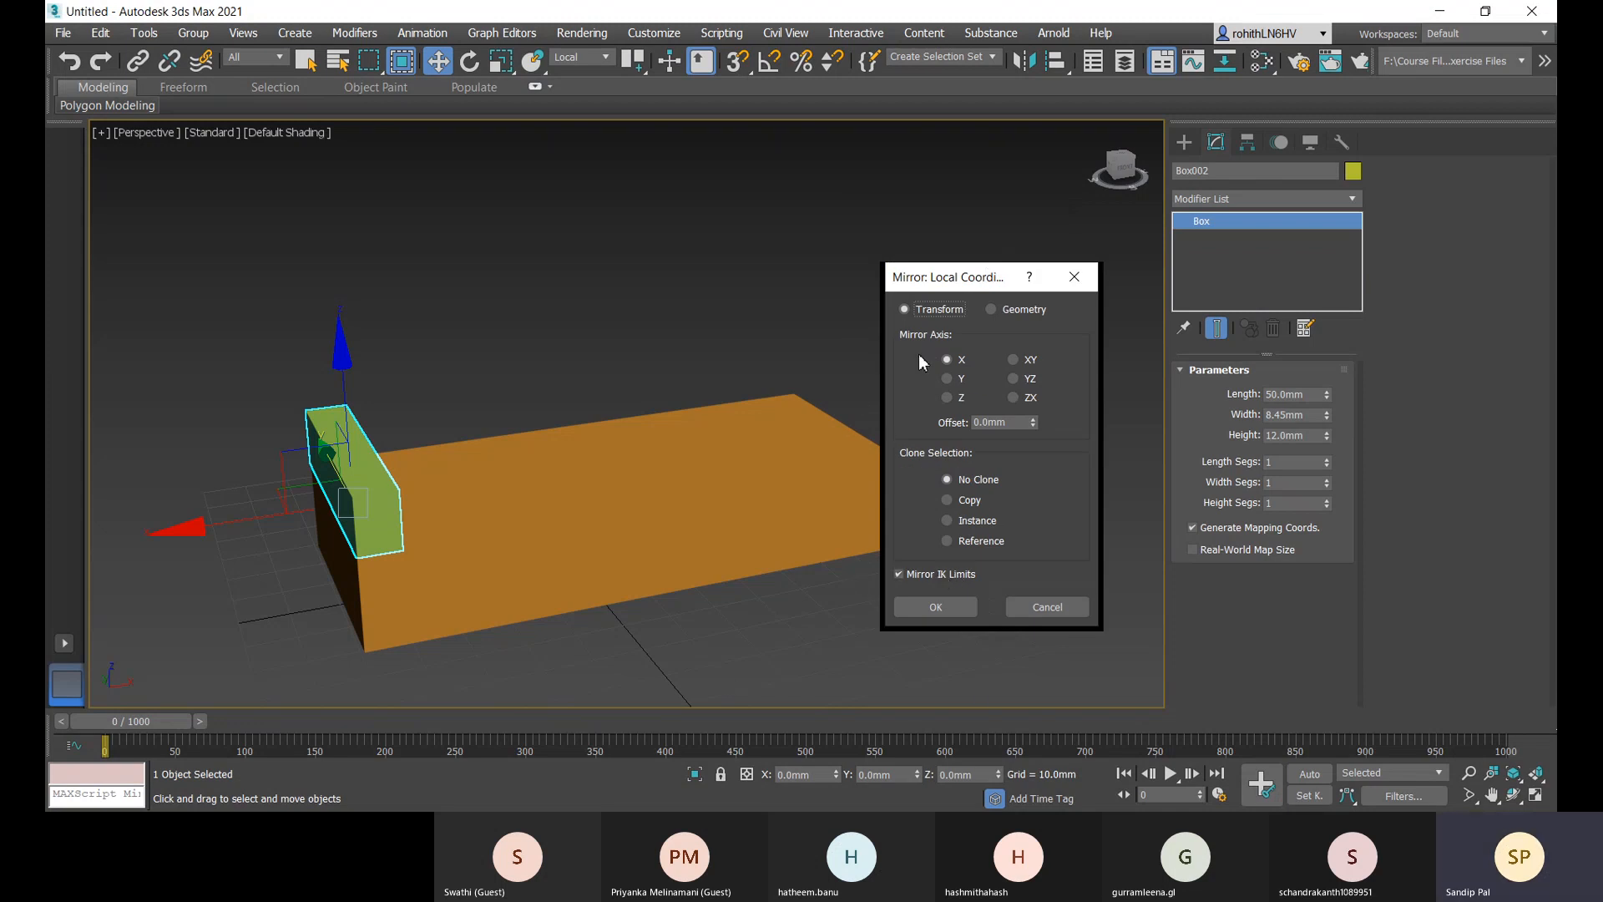
click(948, 499)
drag(966, 282, 1003, 283)
click(1029, 309)
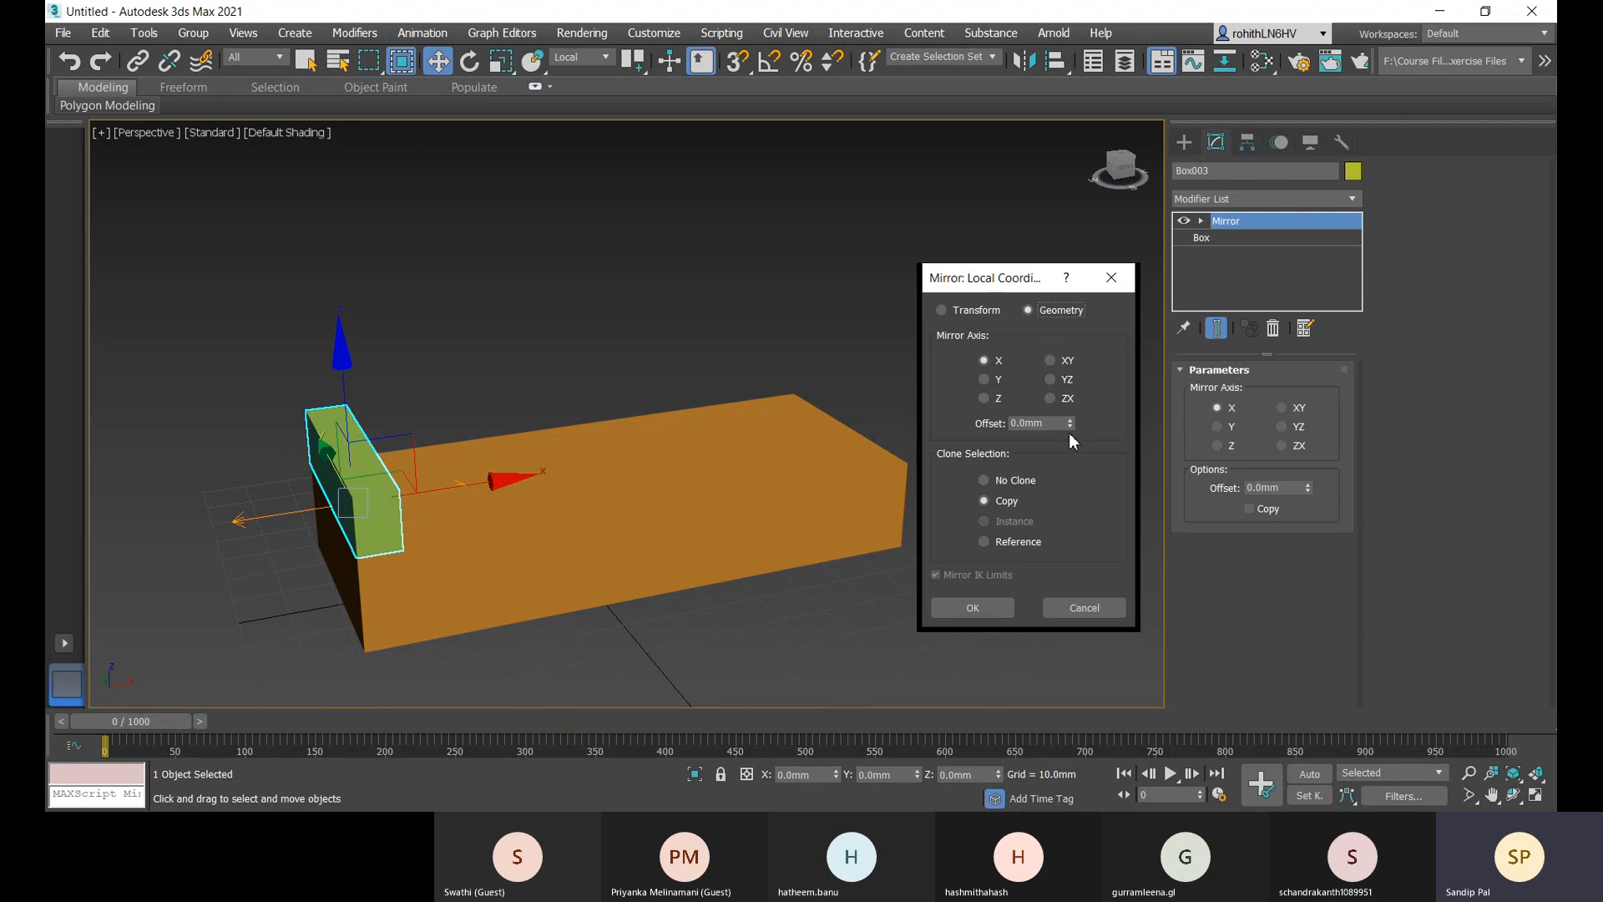
- Try mirror offsets of 50 mm and 120 mm for the narrow box copy, and cancel the mirror
drag(1070, 423, 1228, 117)
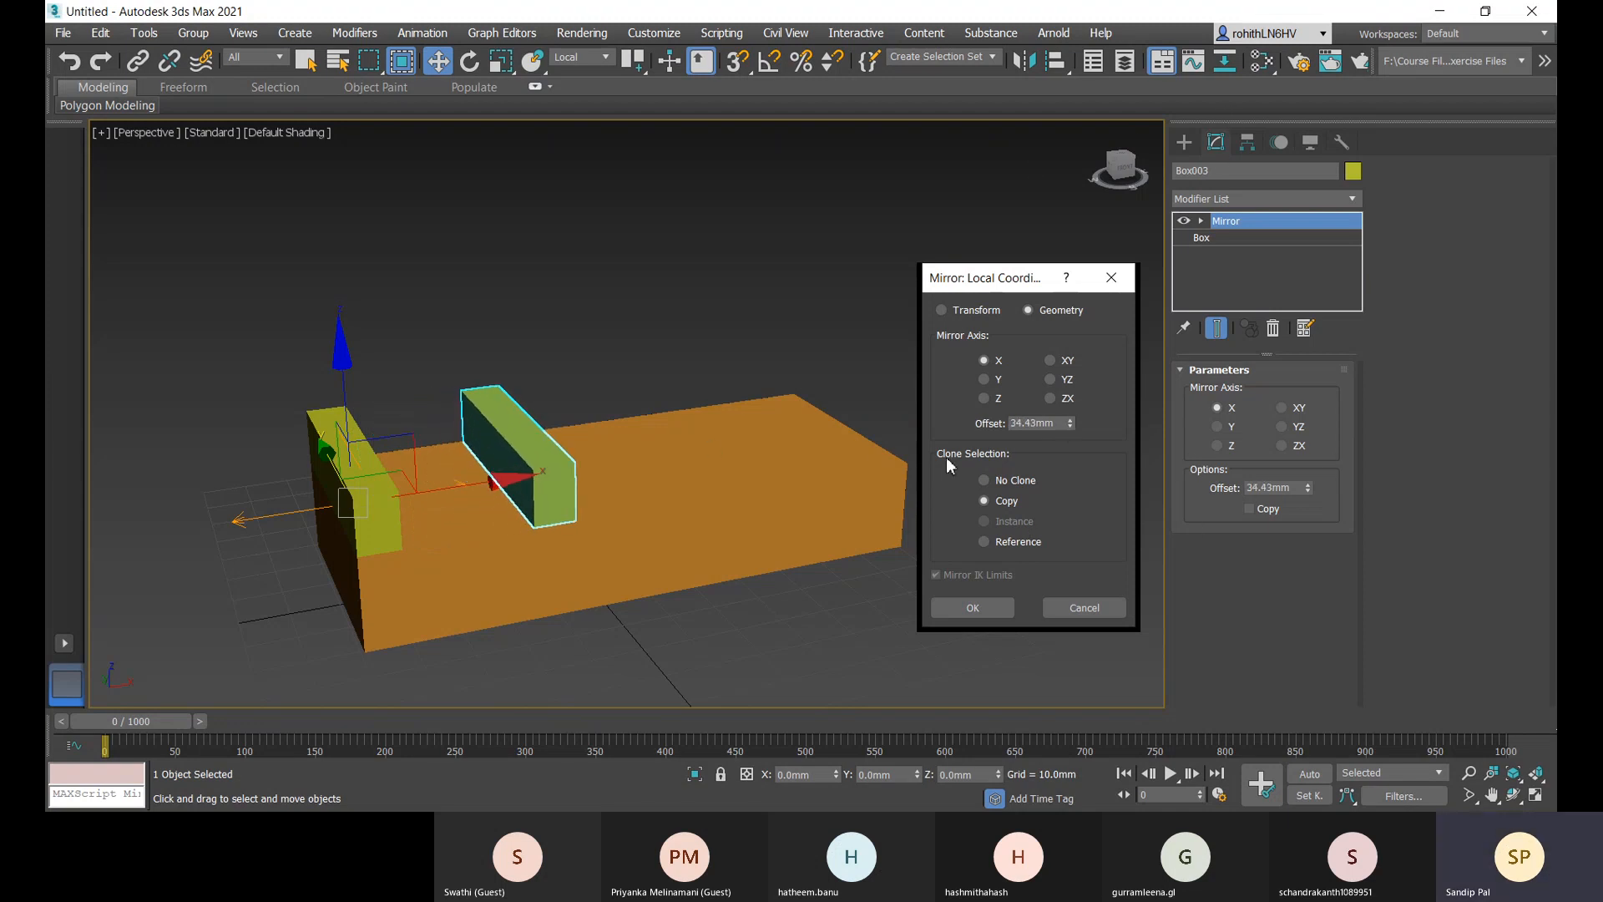
click(1038, 422)
text(3mm)
key(Return)
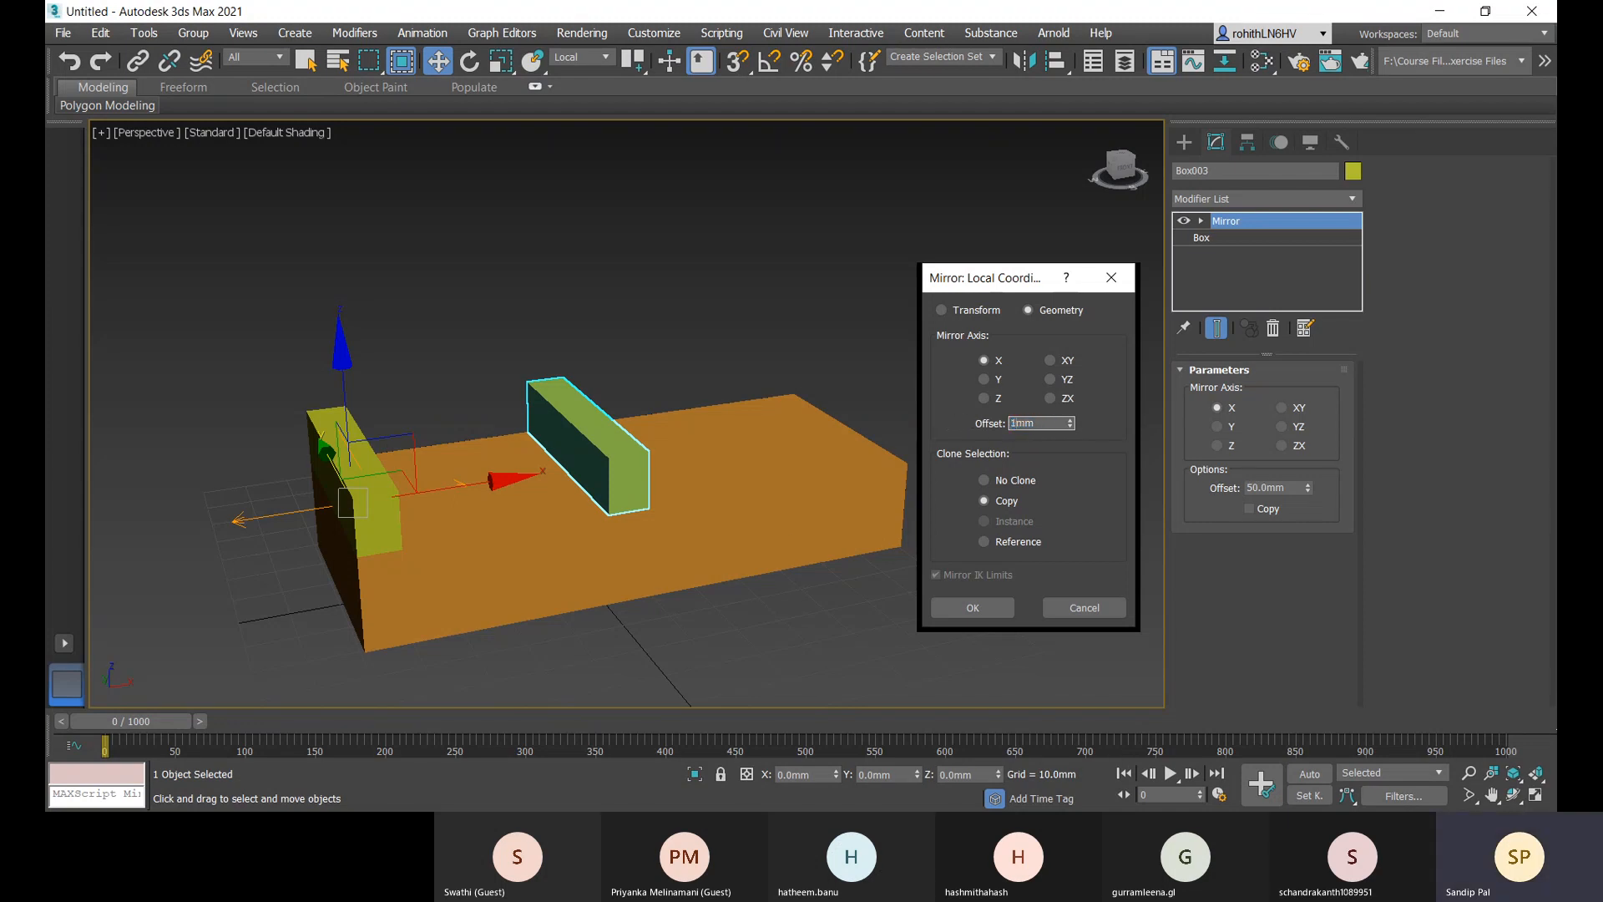
text(120)
key(Return)
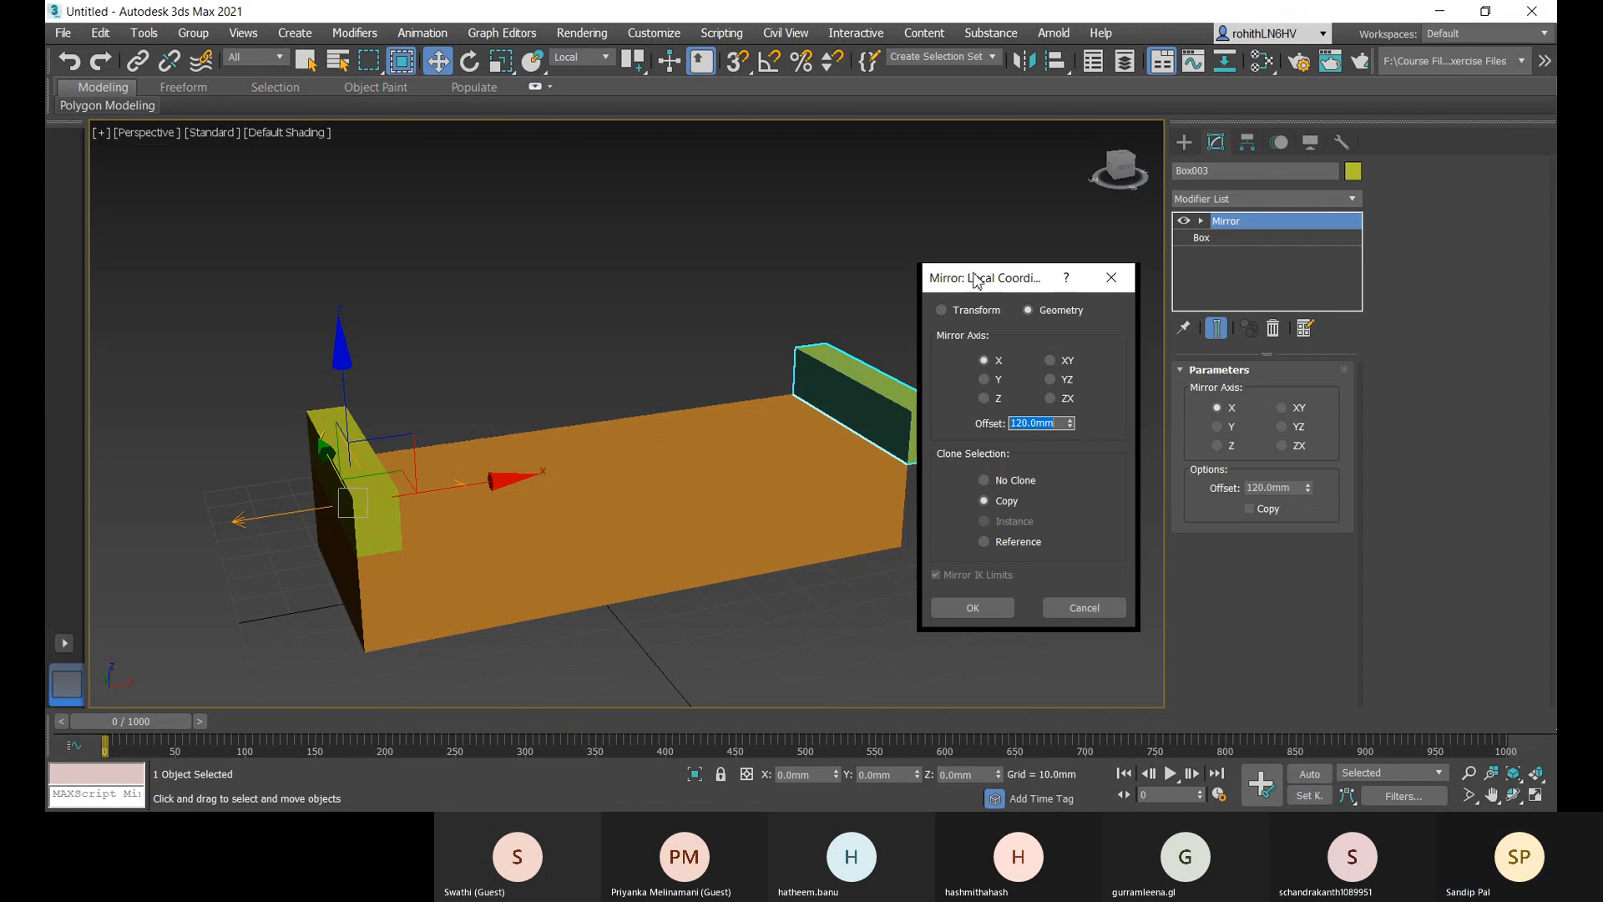
drag(975, 280, 1044, 309)
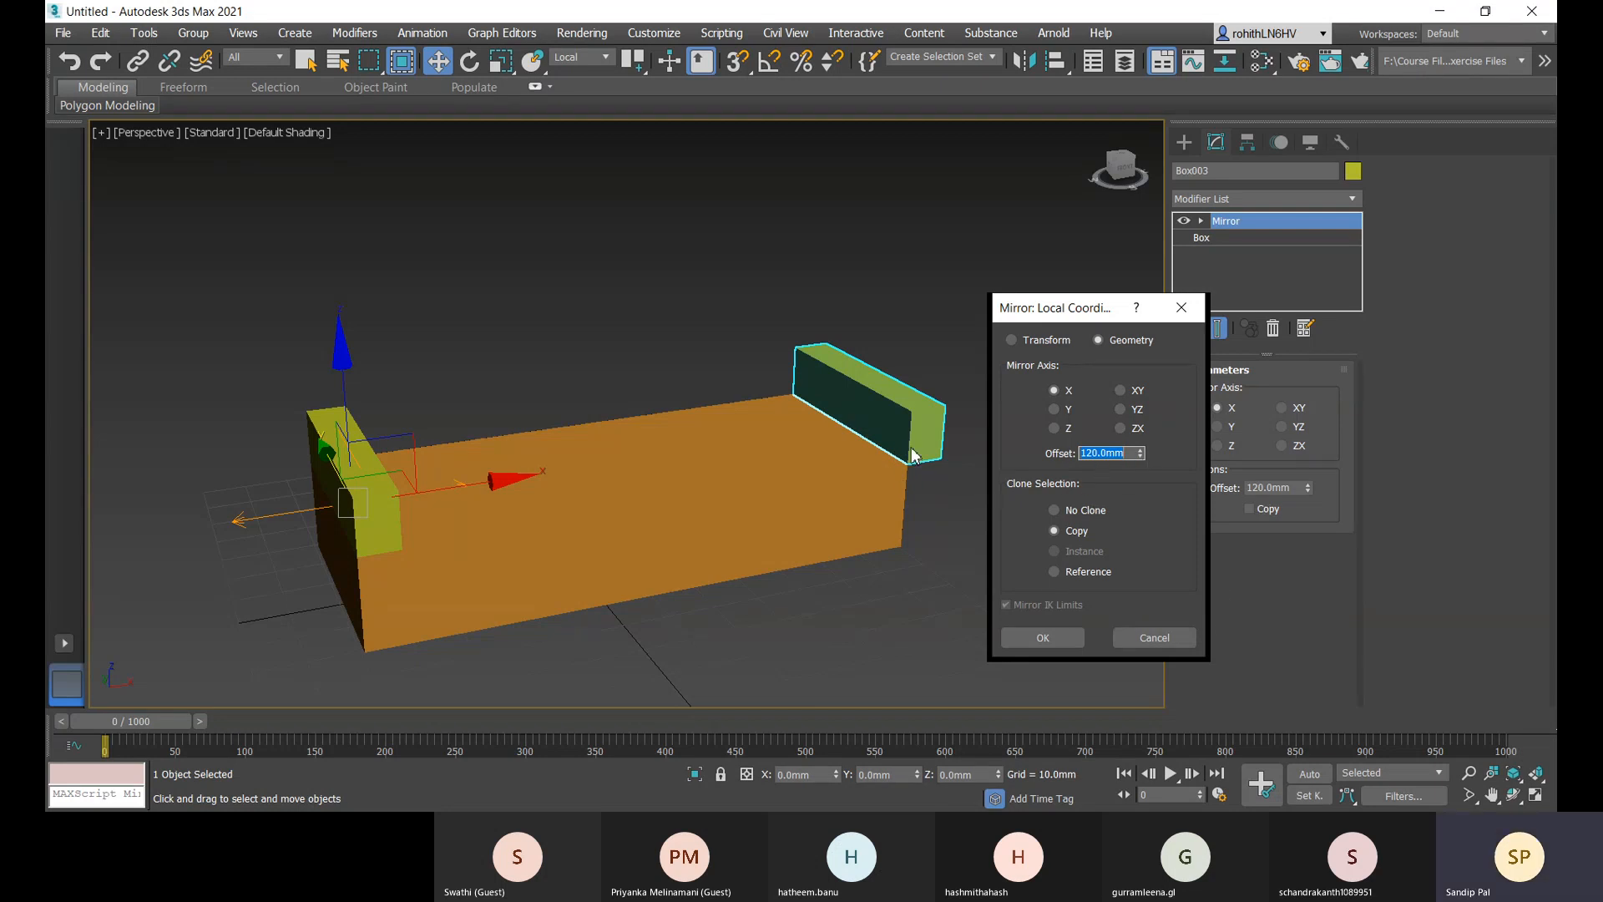
click(1190, 324)
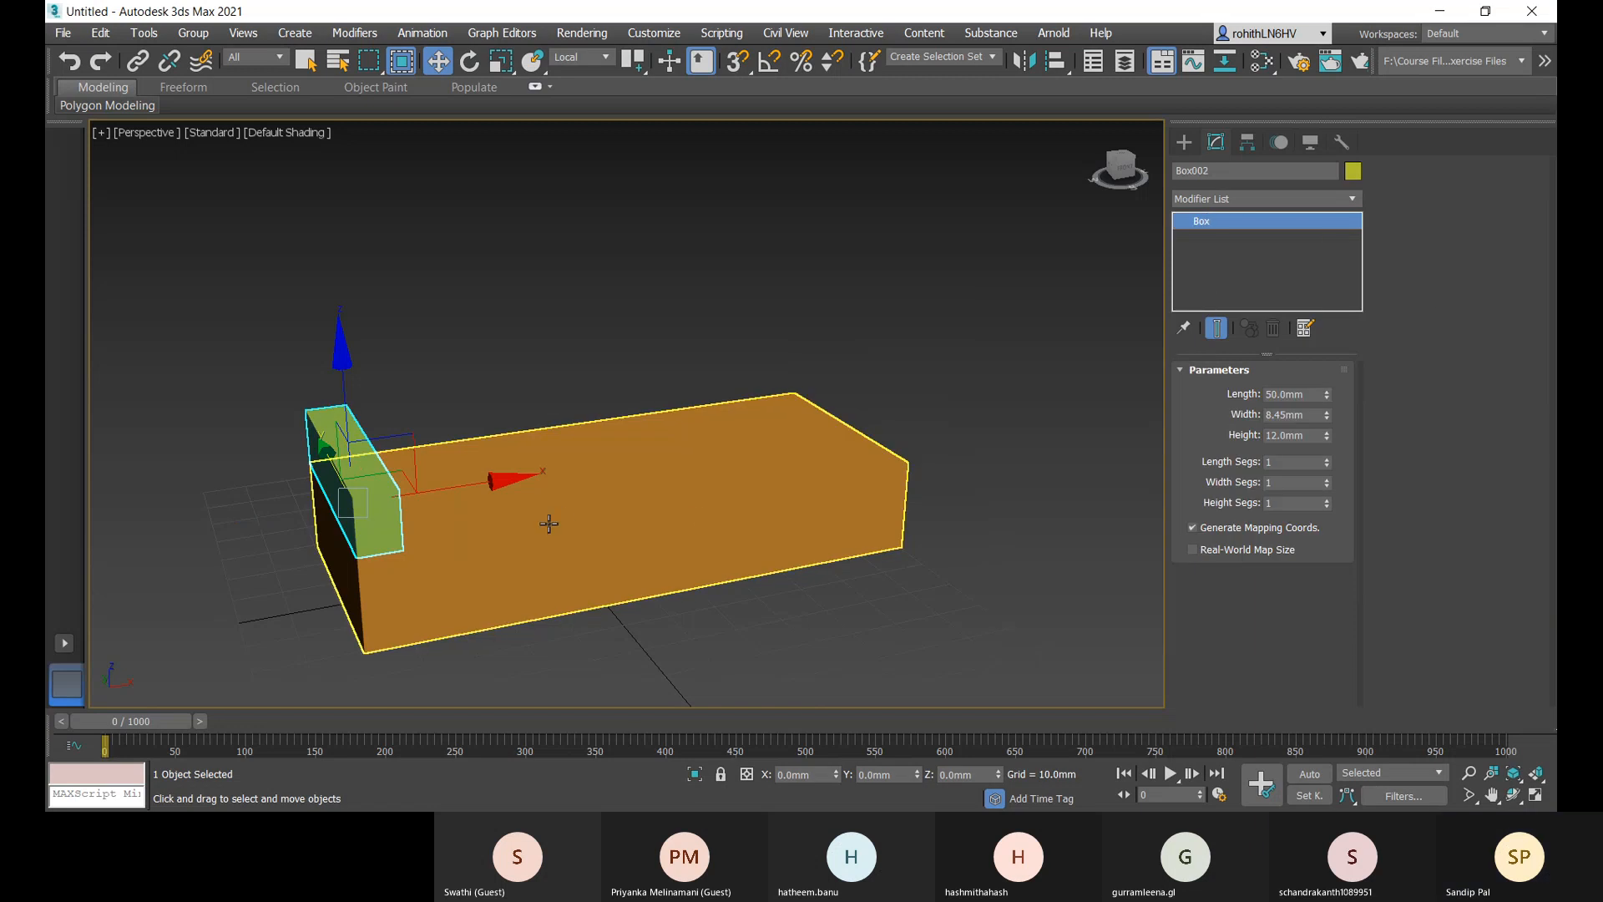
- Set the narrow box's width to 8 mm
double_click(1288, 415)
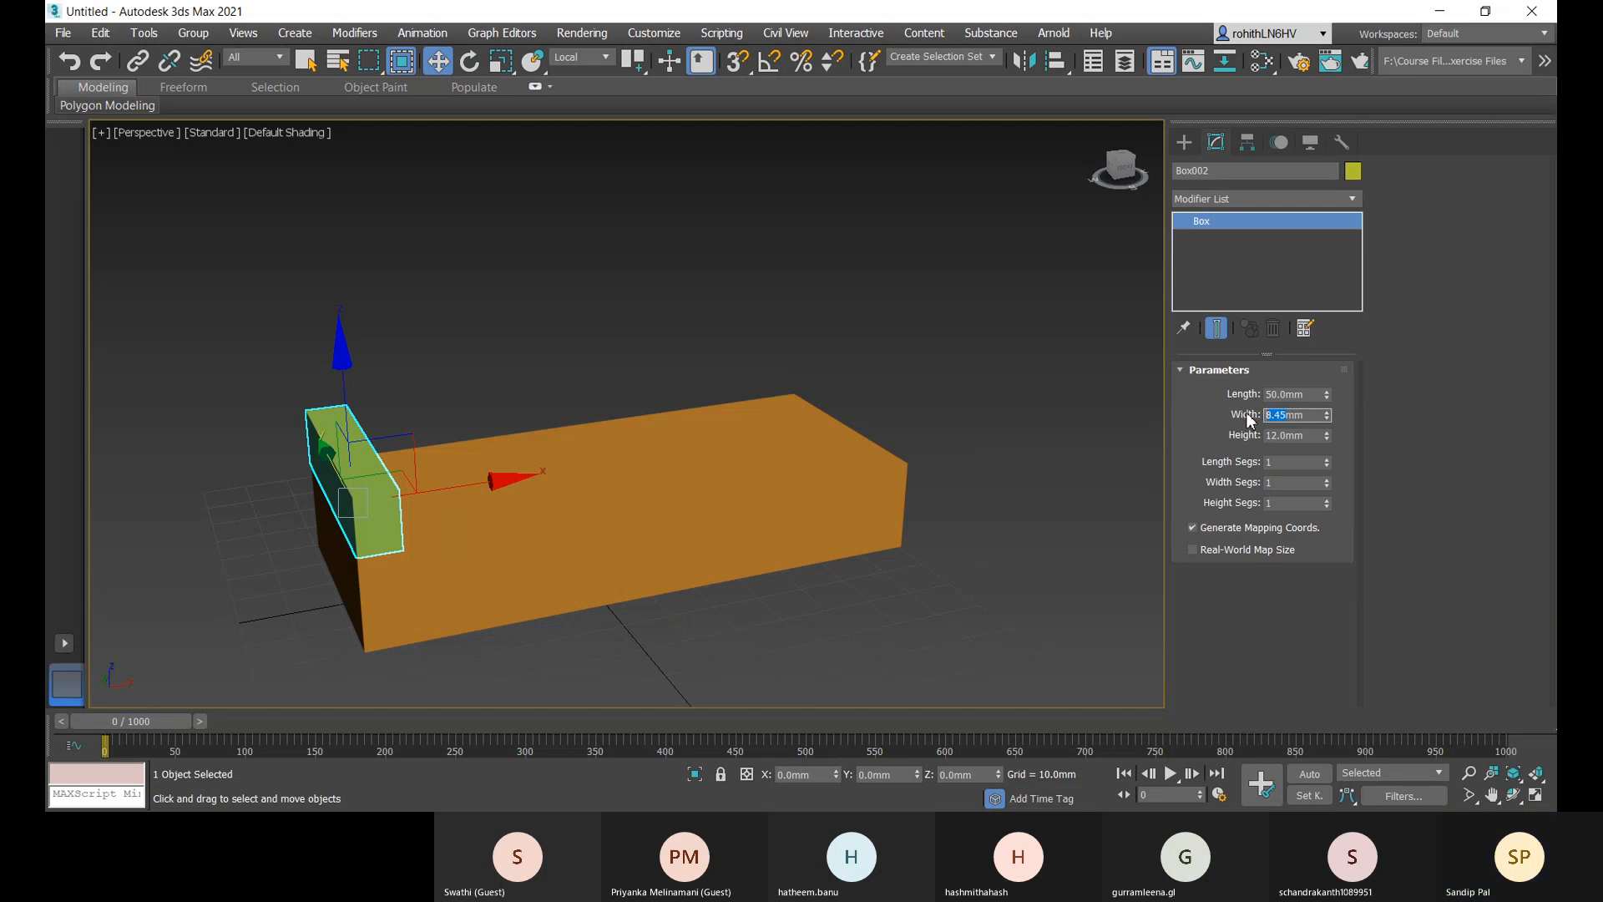
text(8mm)
key(Return)
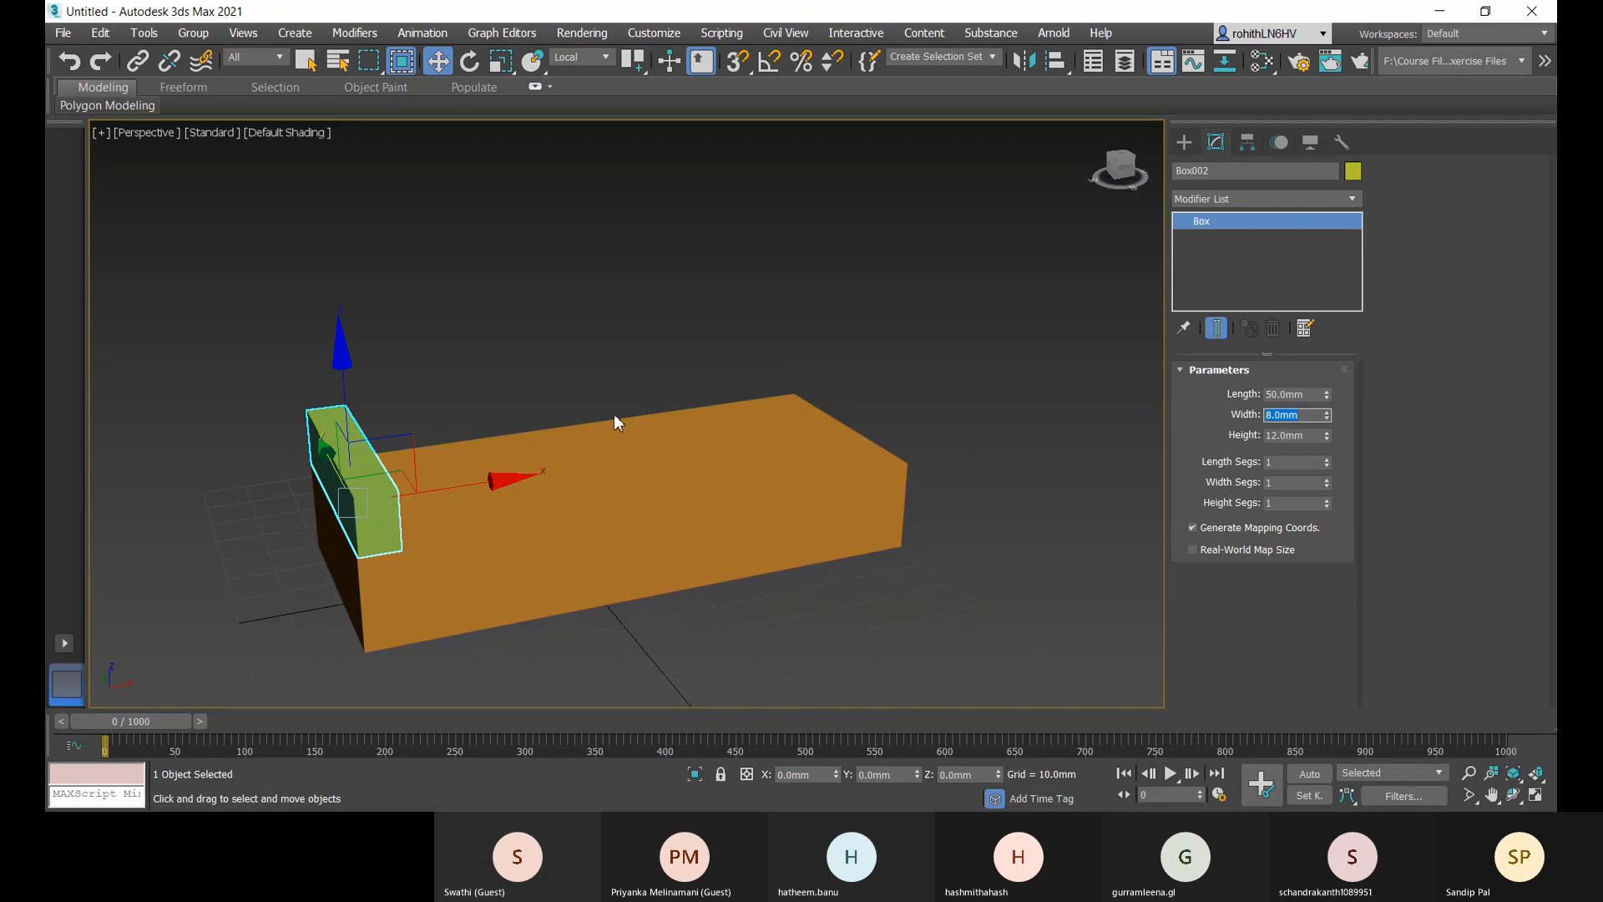
- Mirror the narrow box about the X axis in Transform mode with a 112 mm offset, using the Copy clone option
click(1027, 62)
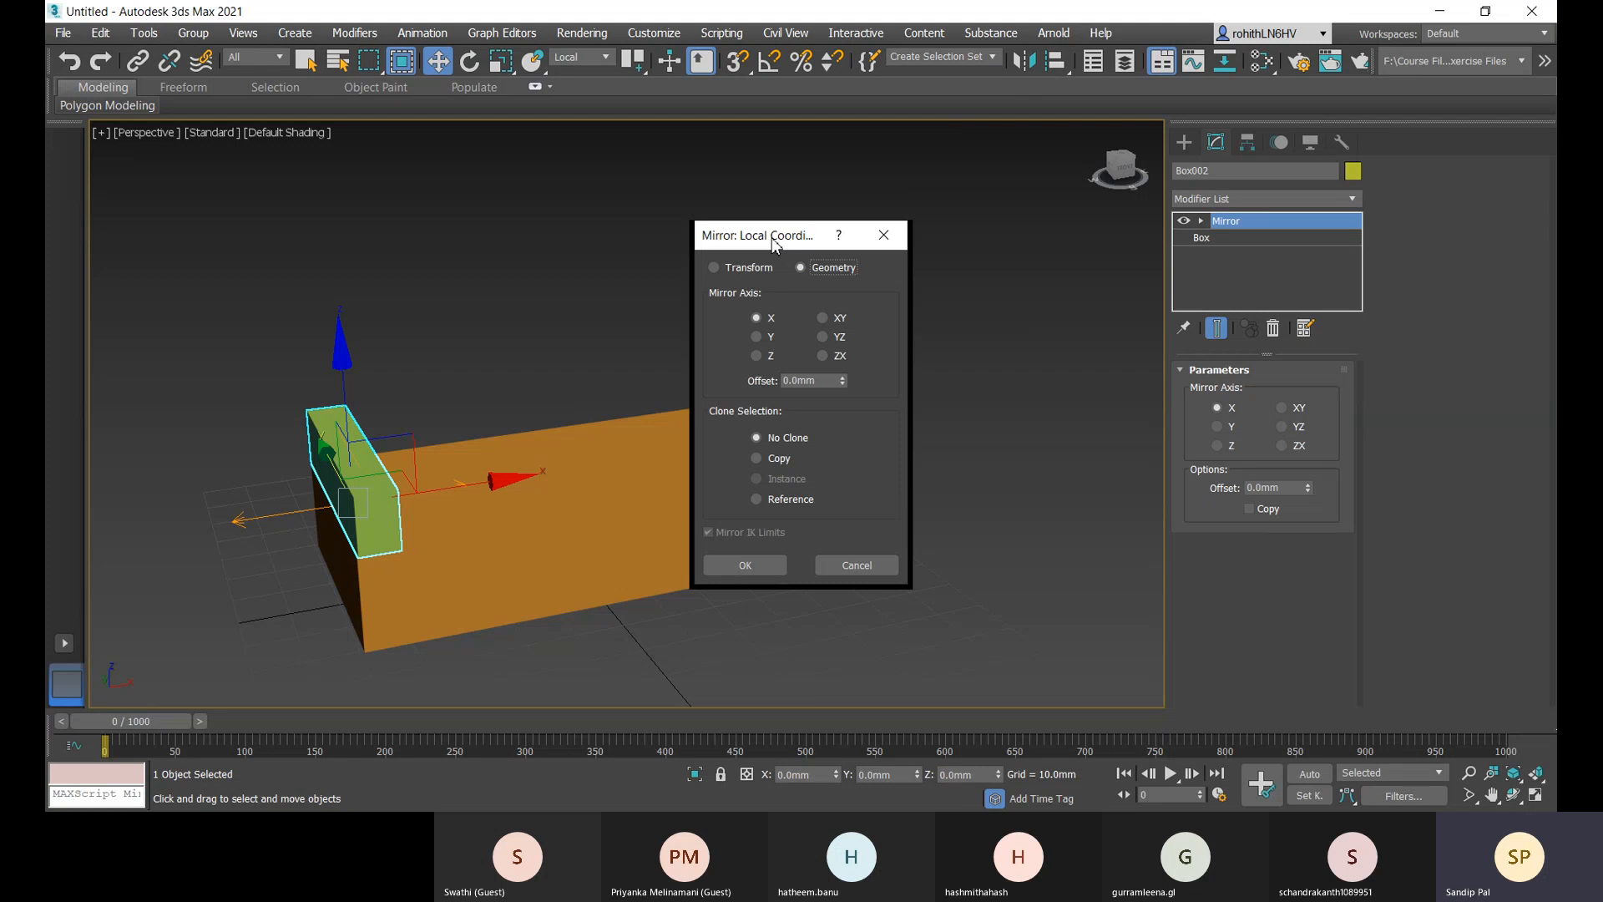
drag(774, 243, 936, 275)
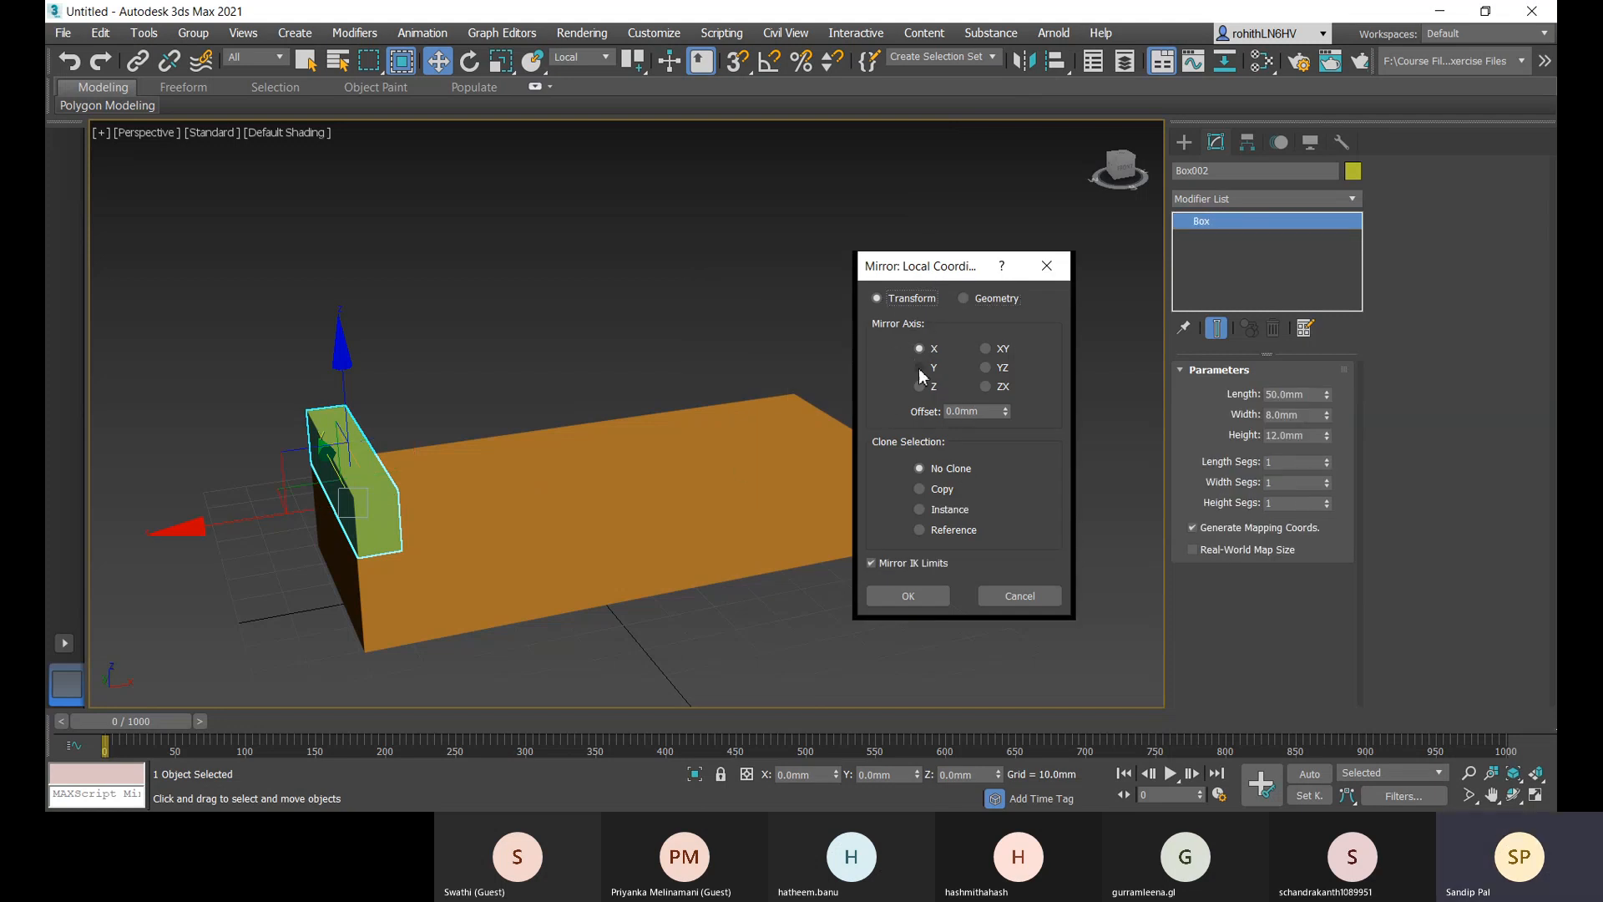
double_click(963, 411)
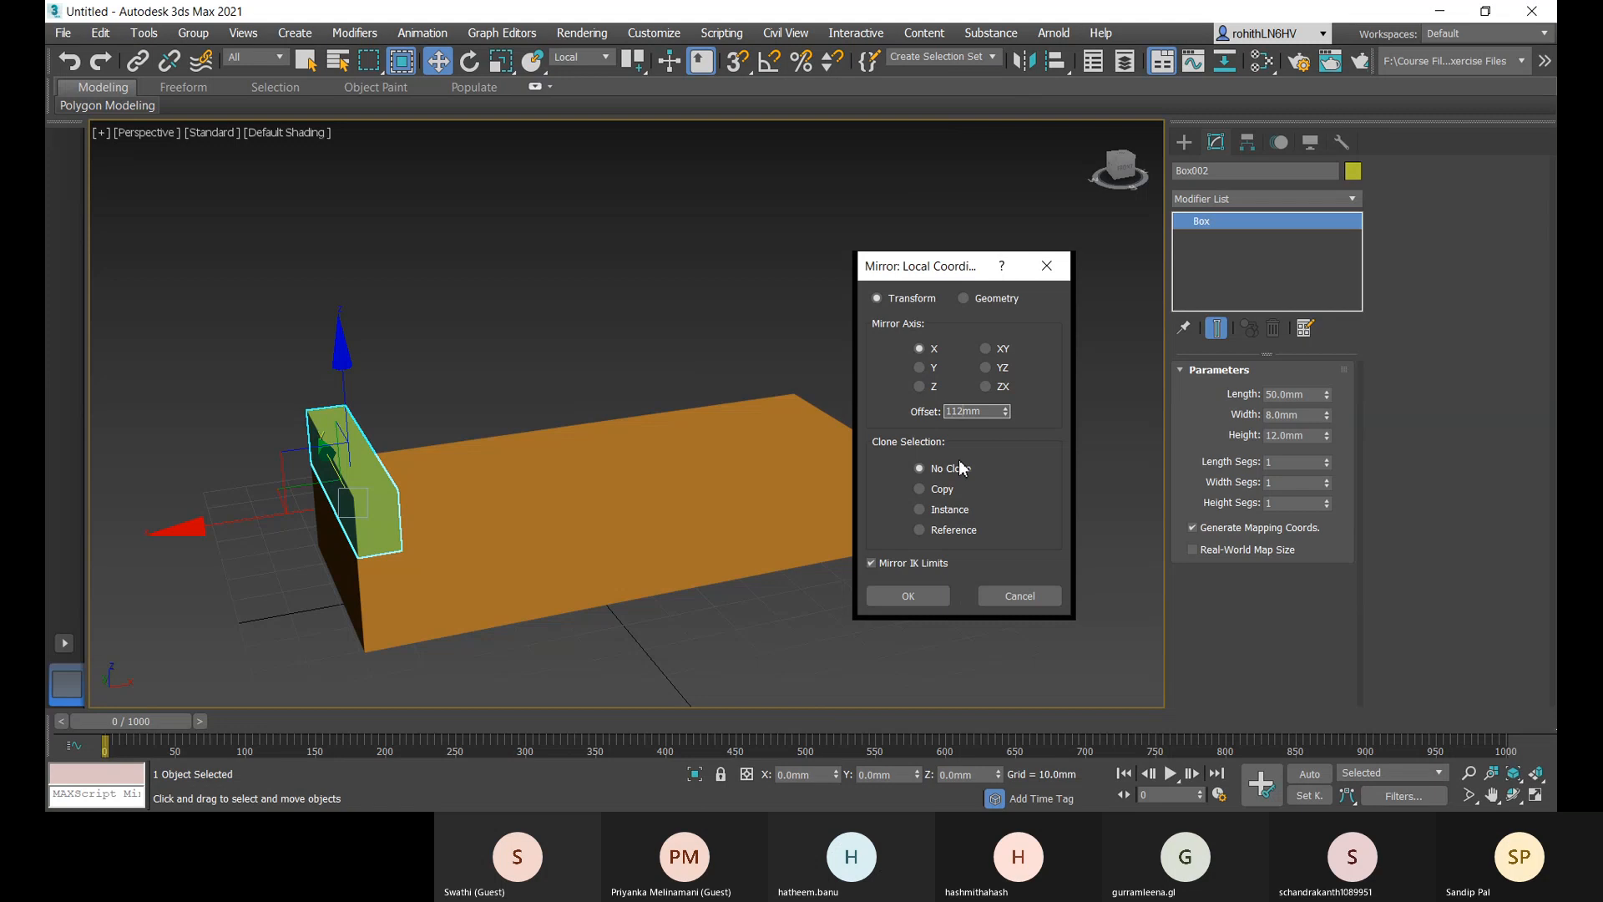
click(920, 489)
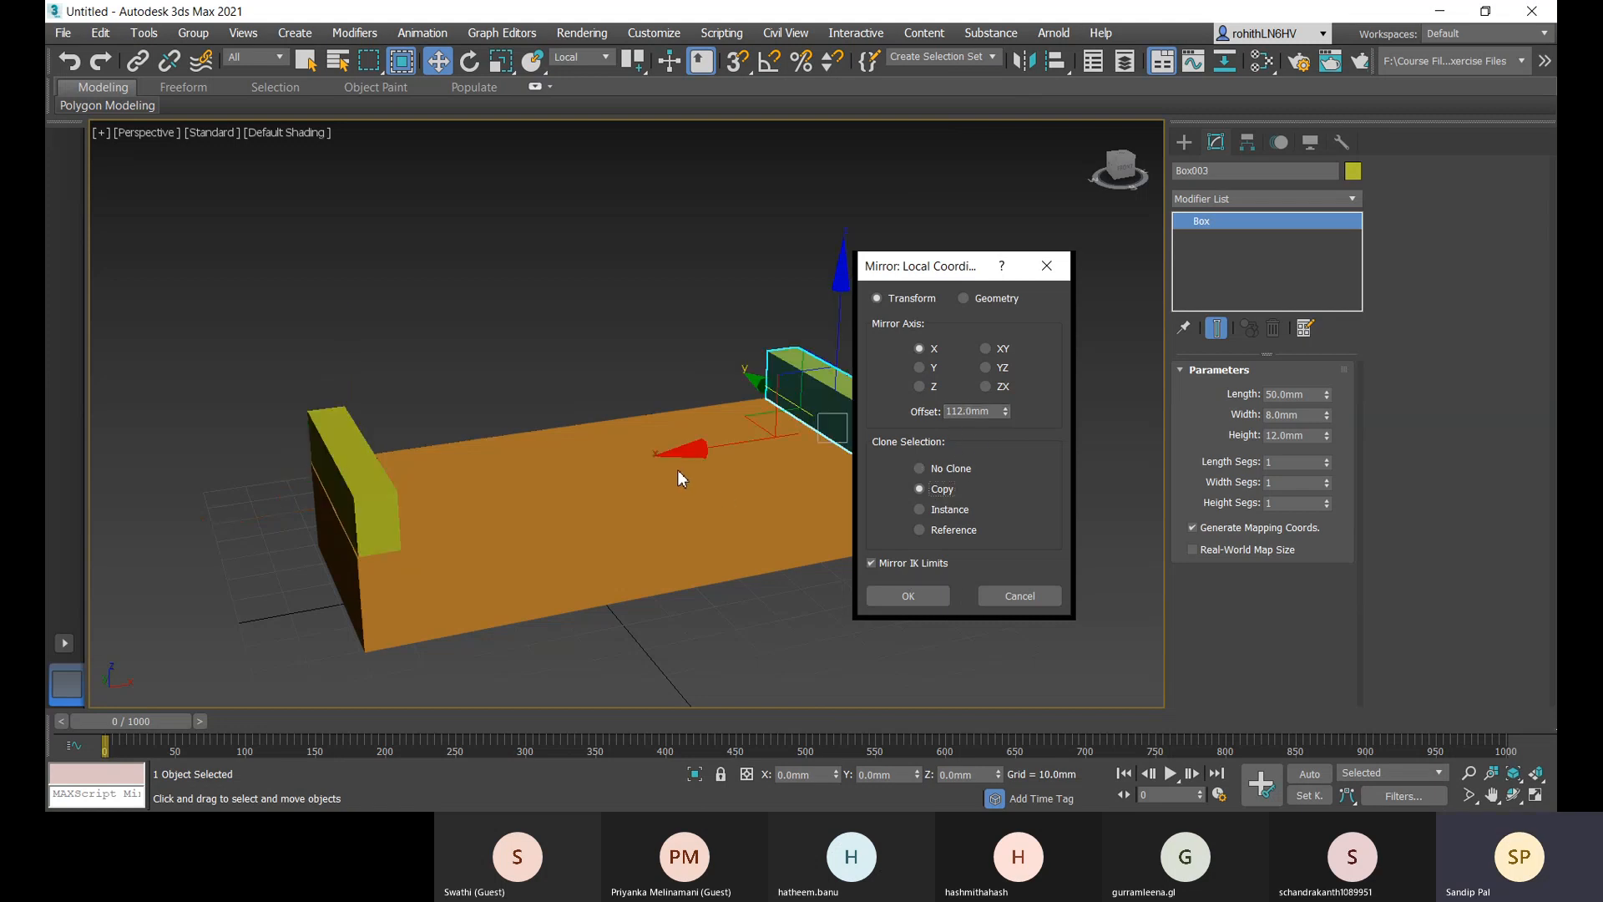
drag(916, 265, 1051, 234)
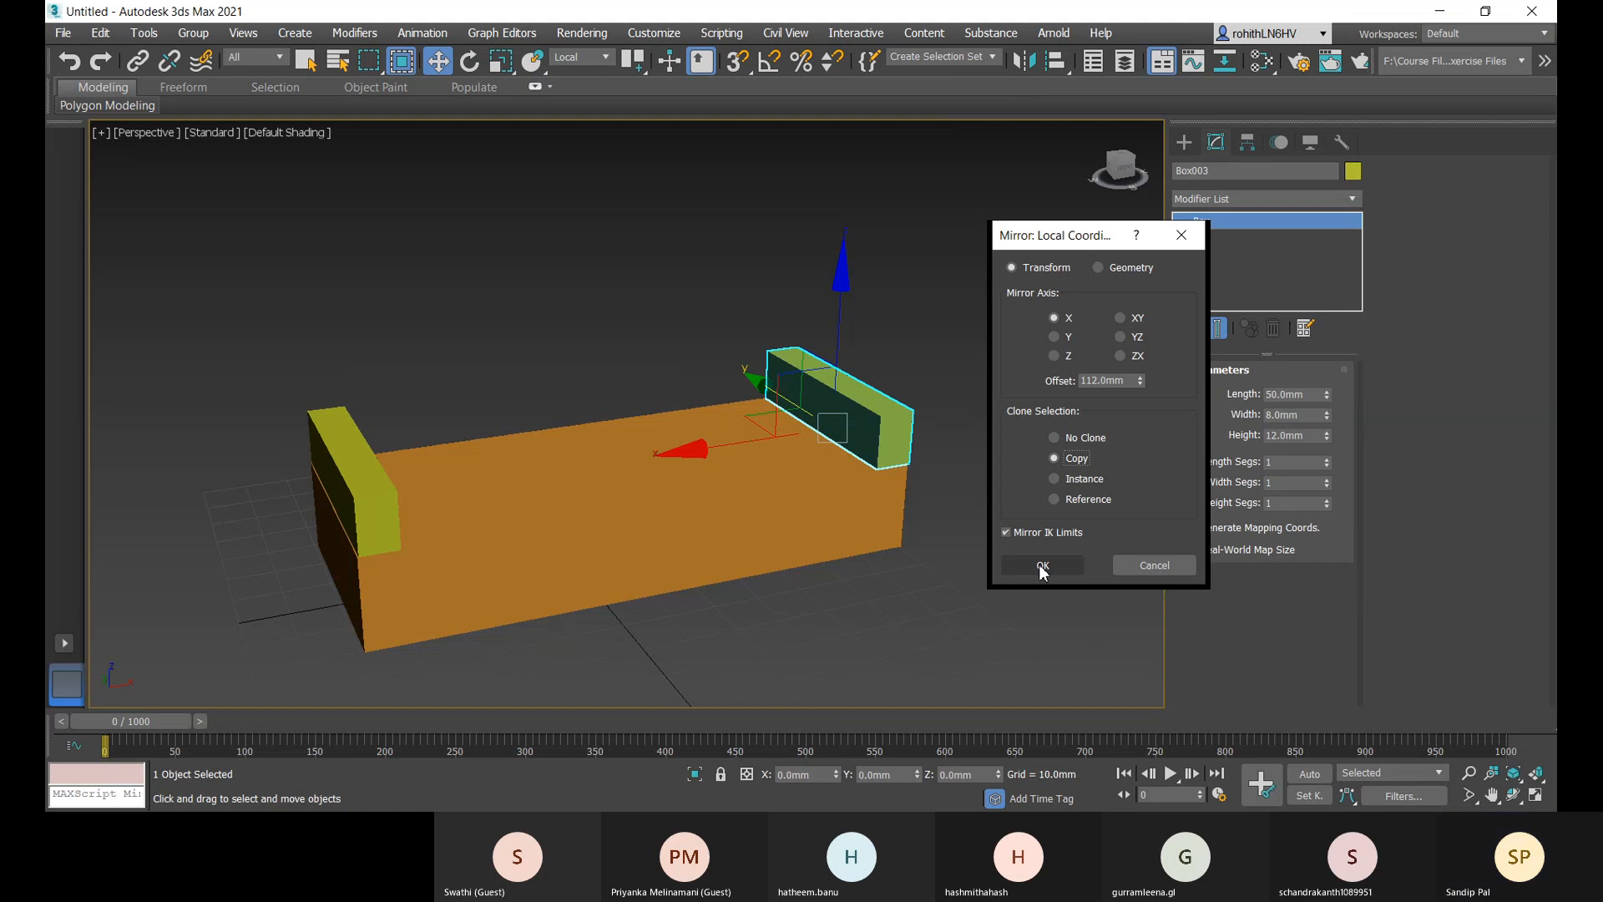
click(1043, 566)
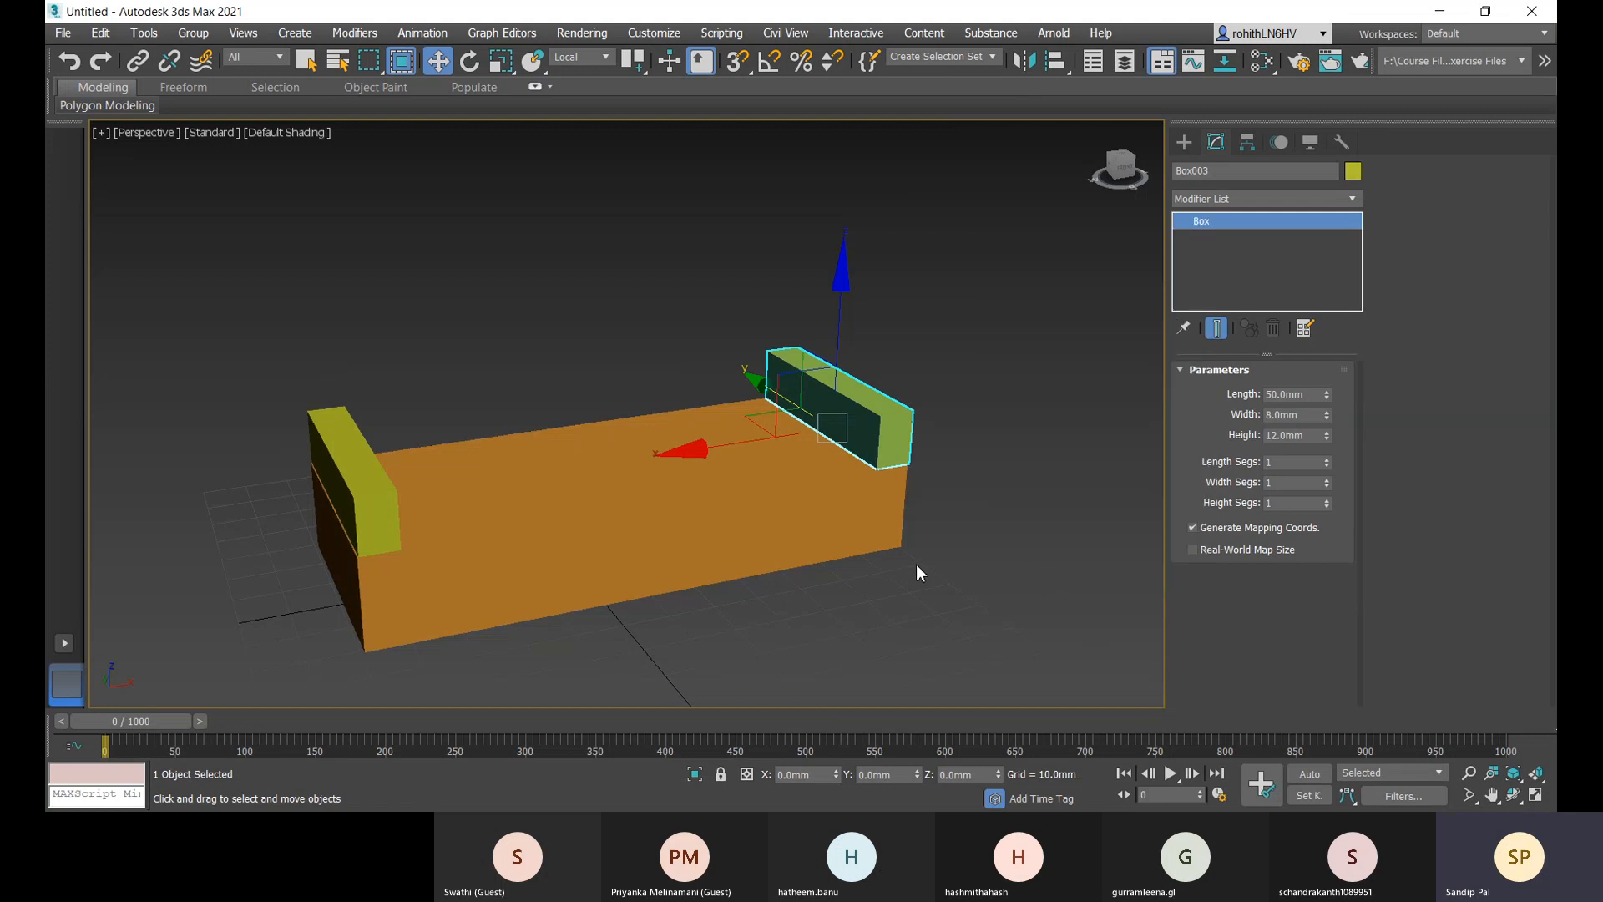
- Examine the mirrored narrow box's placement on the base box from several sides
middle_drag(917, 572, 679, 633)
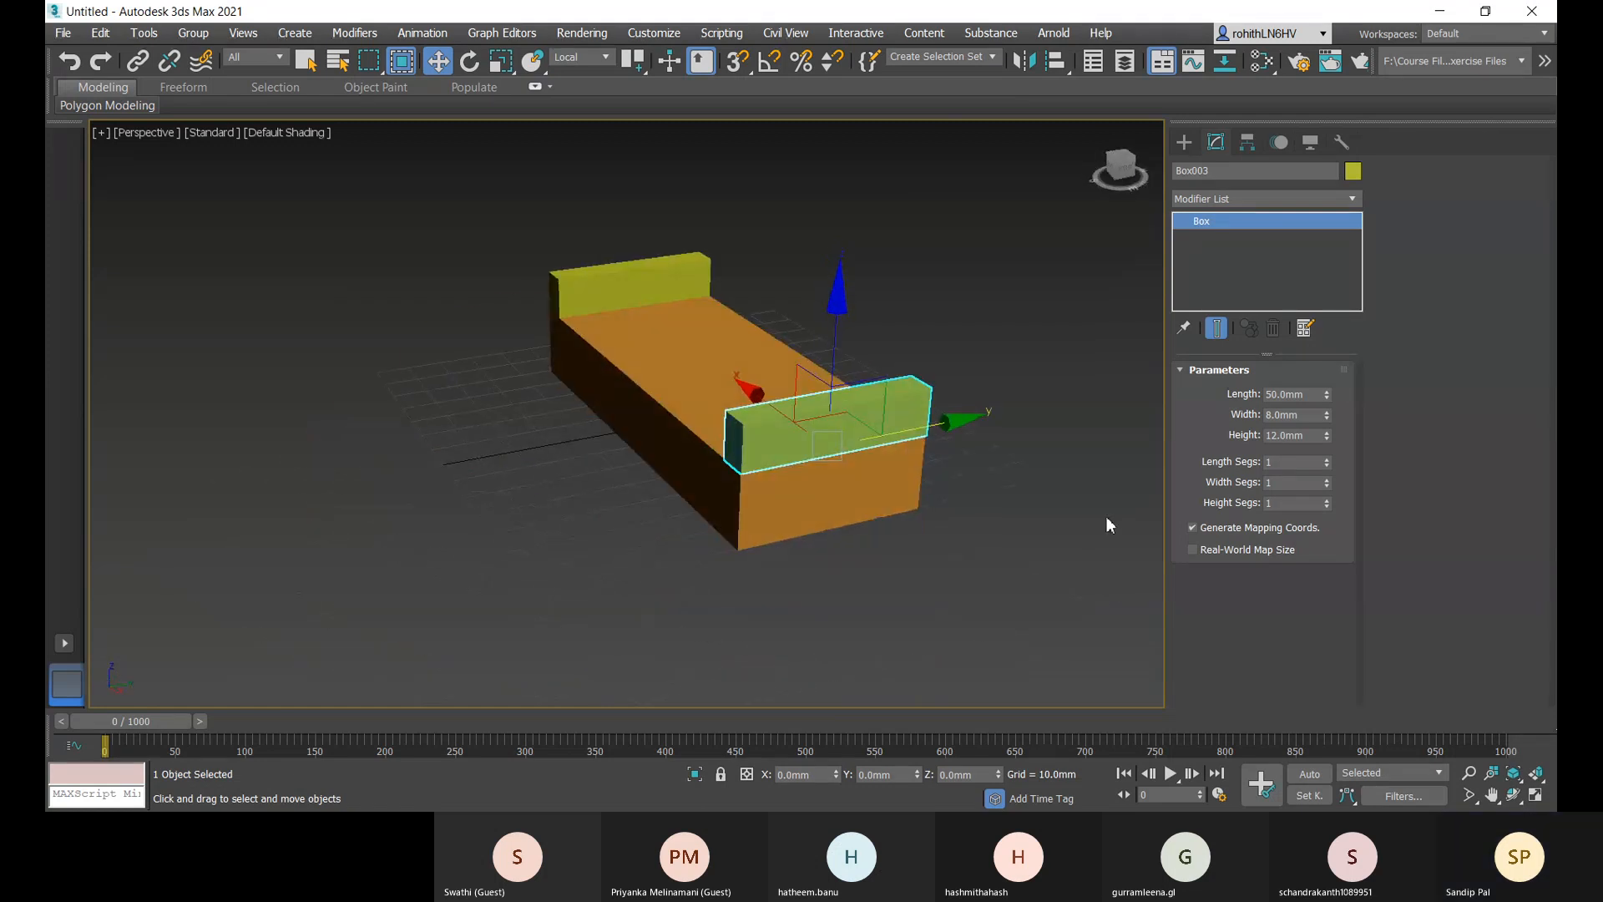
alt+middle_drag(977, 536, 1025, 578)
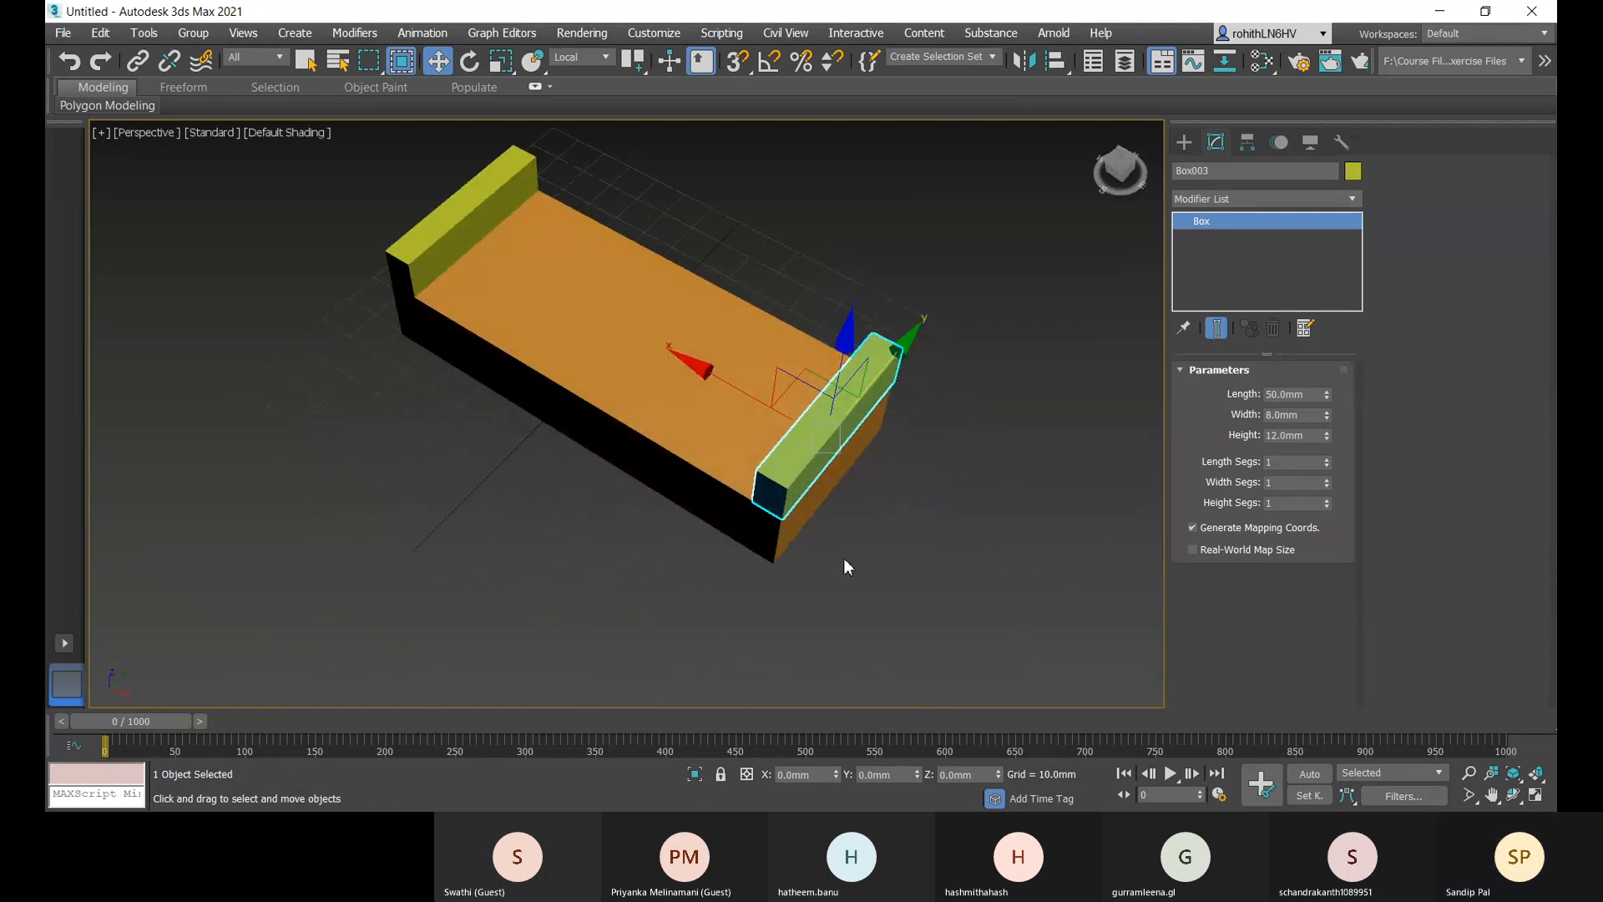
middle_drag(916, 543, 892, 635)
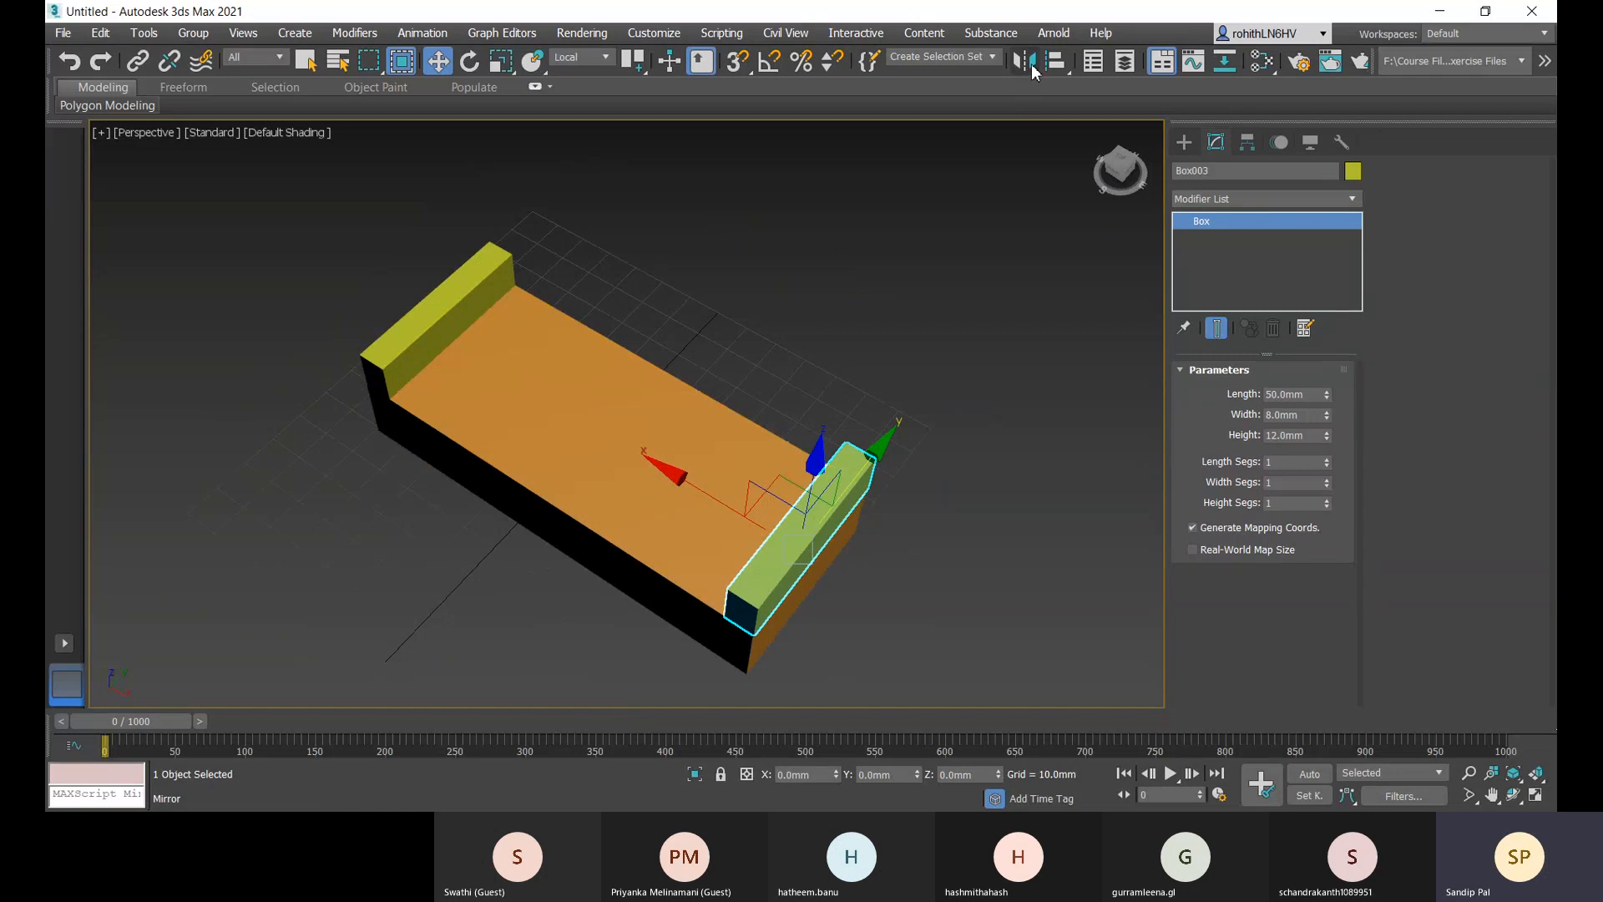
key(m)
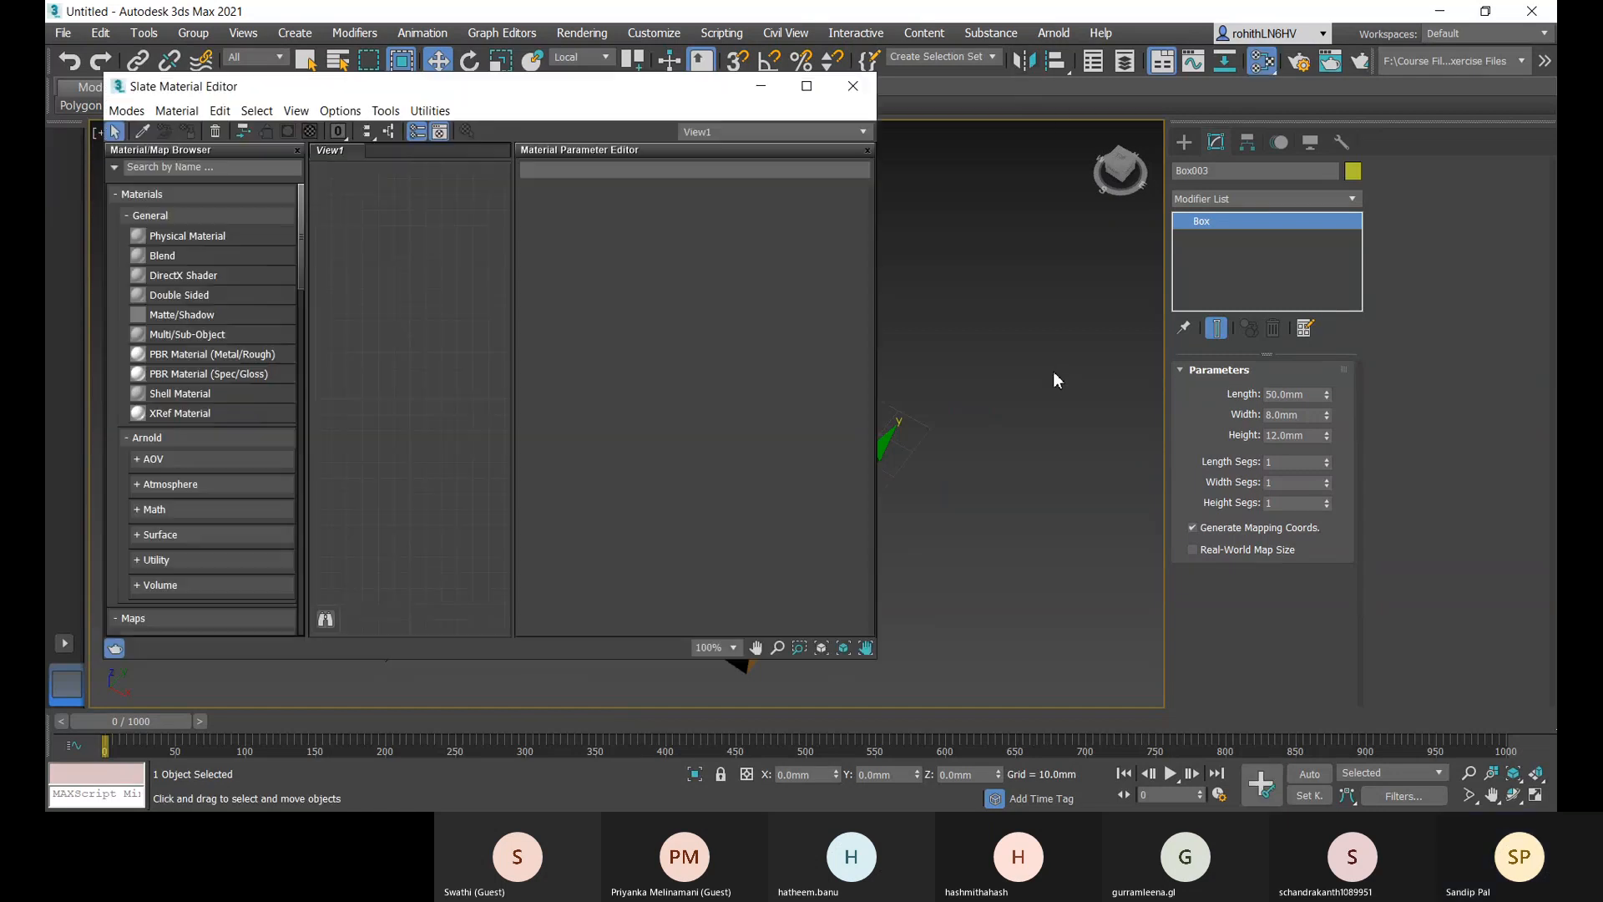
click(853, 86)
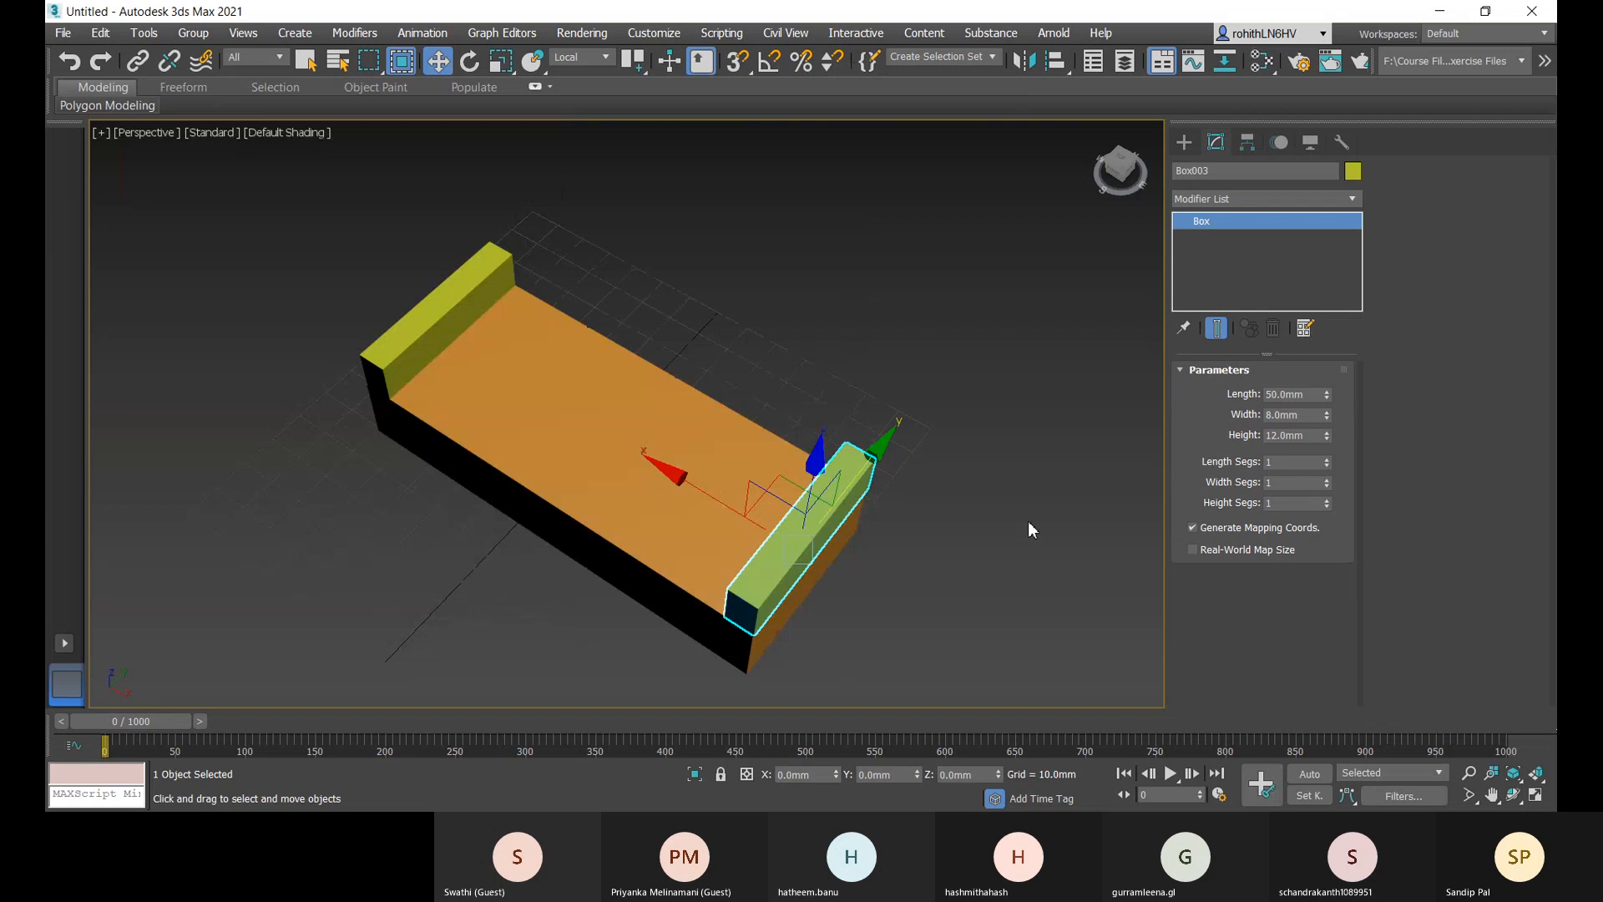
click(1184, 143)
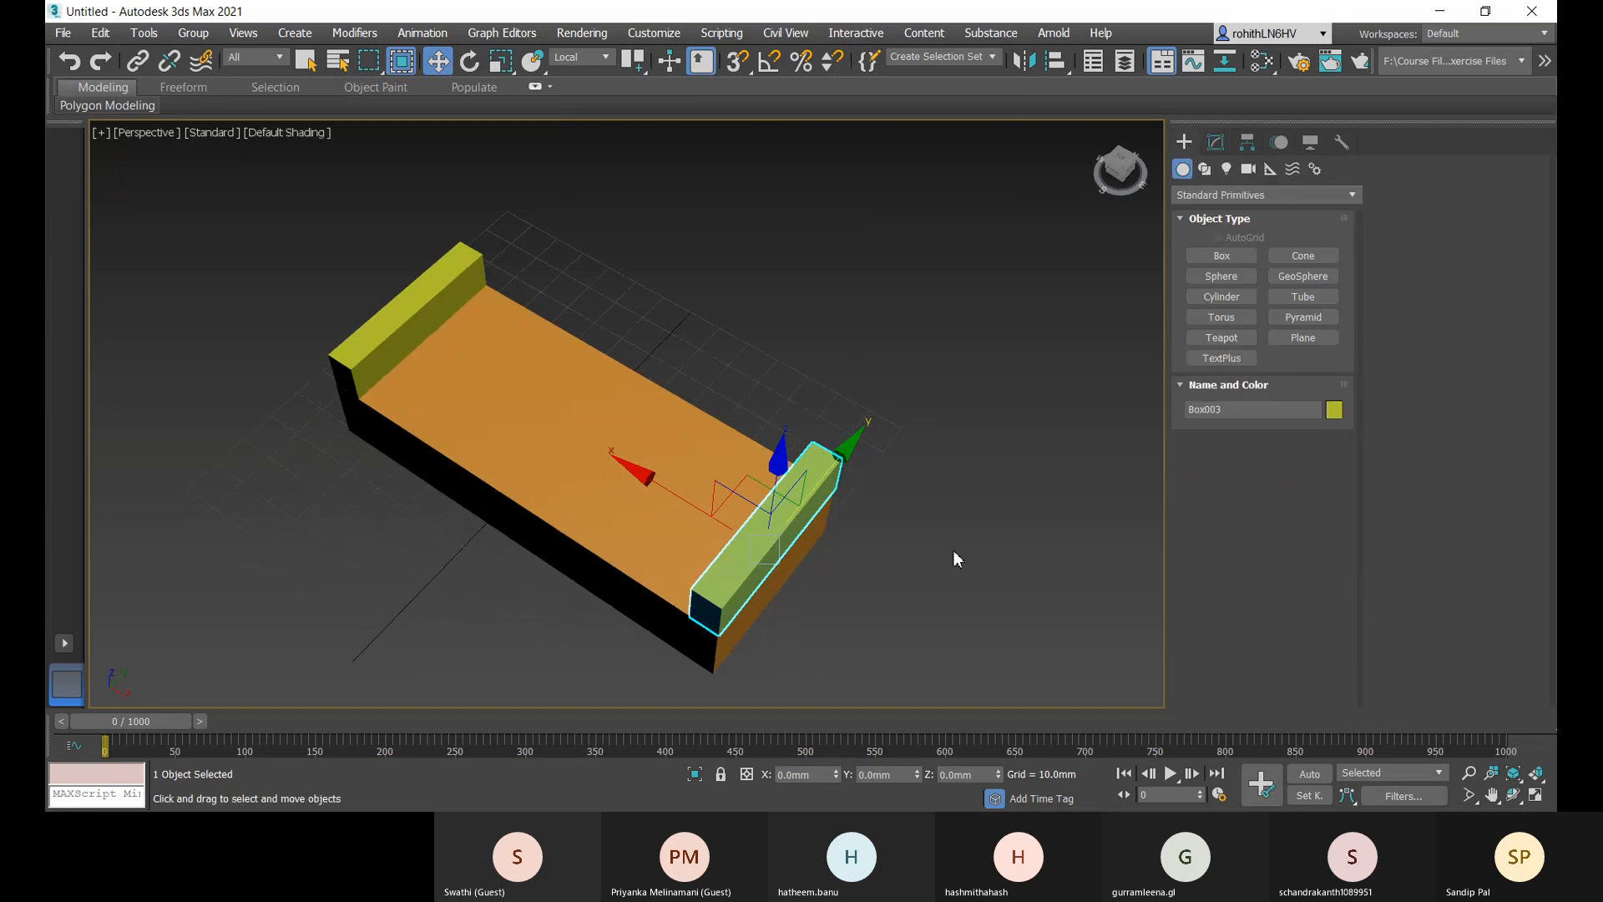
alt+middle_drag(945, 544, 995, 499)
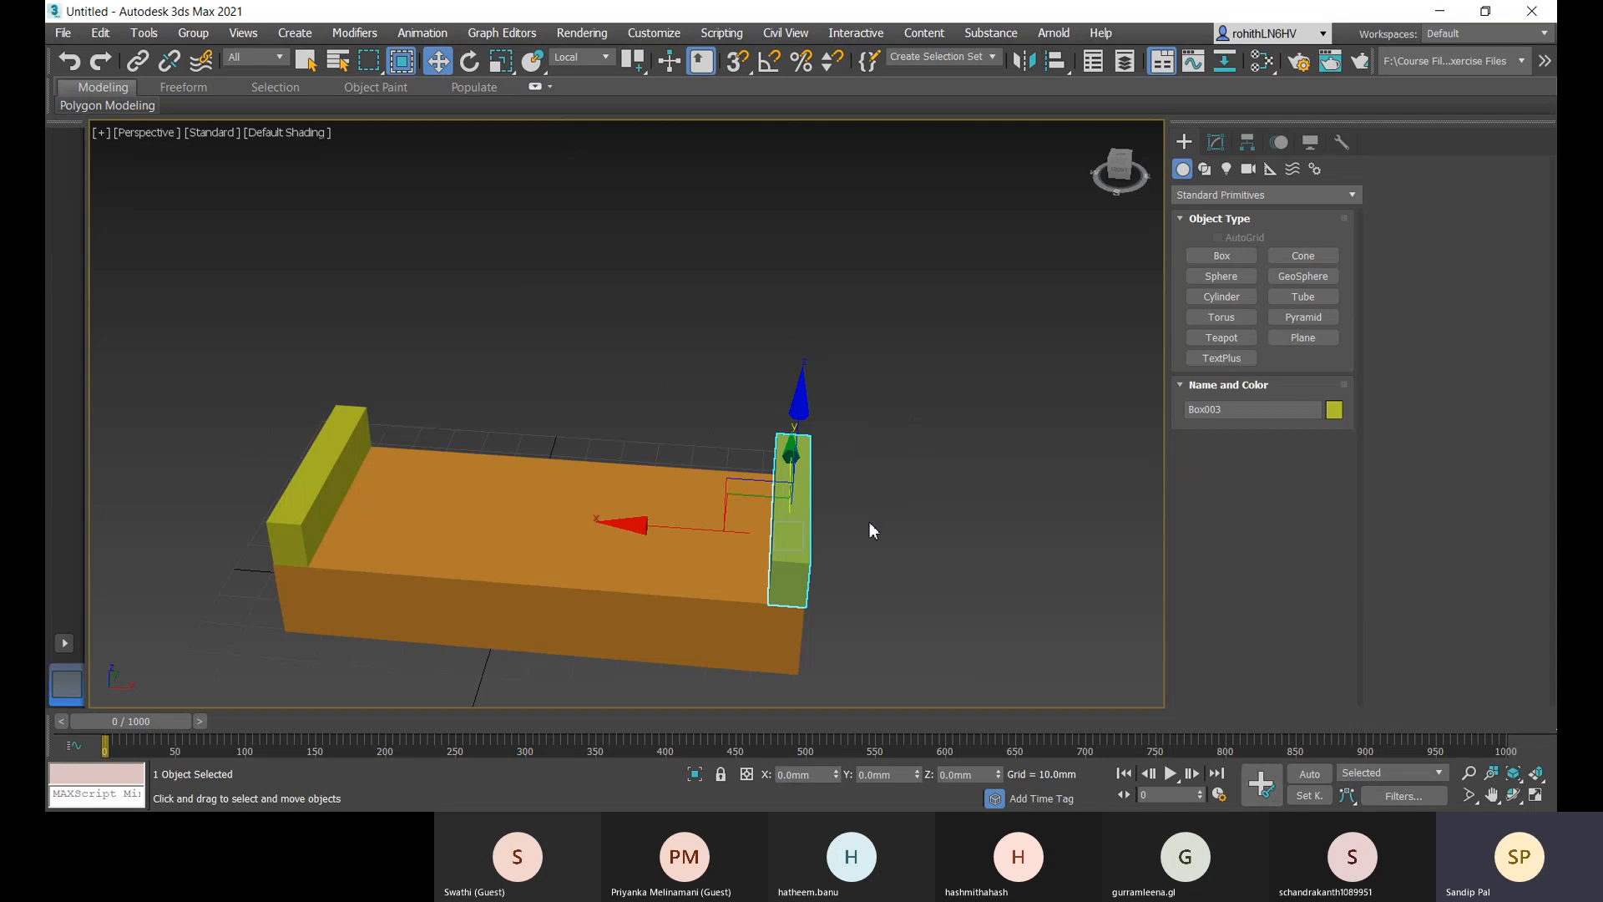
middle_drag(734, 554, 785, 487)
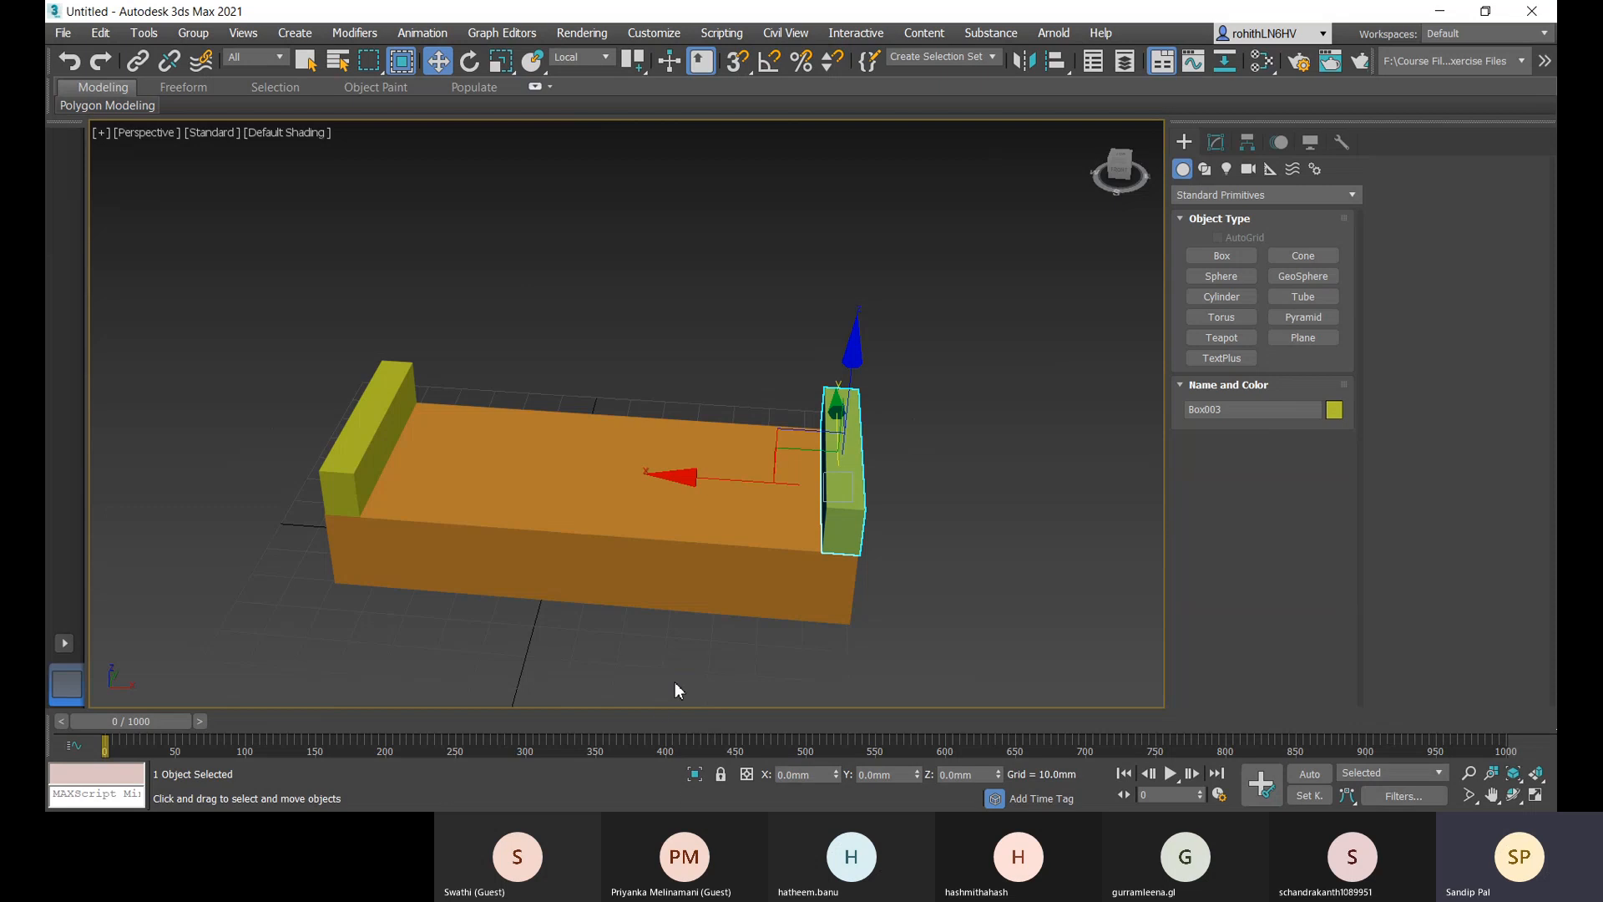
middle_drag(675, 682, 649, 648)
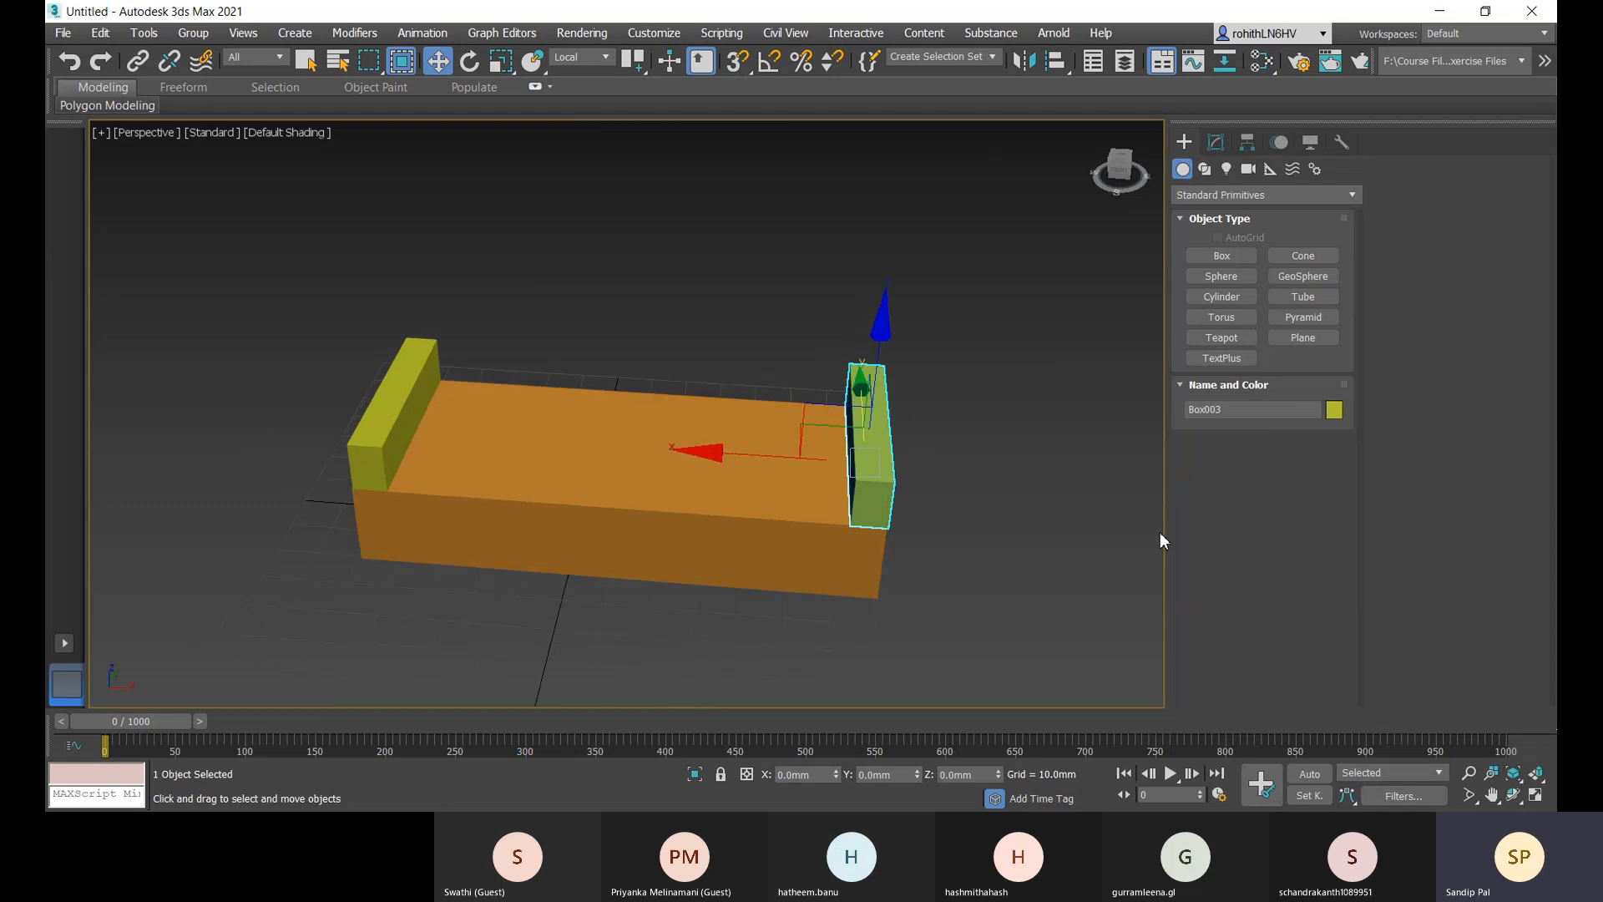
- Delete the mirrored copy, the base box and the remaining narrow box
key(Delete)
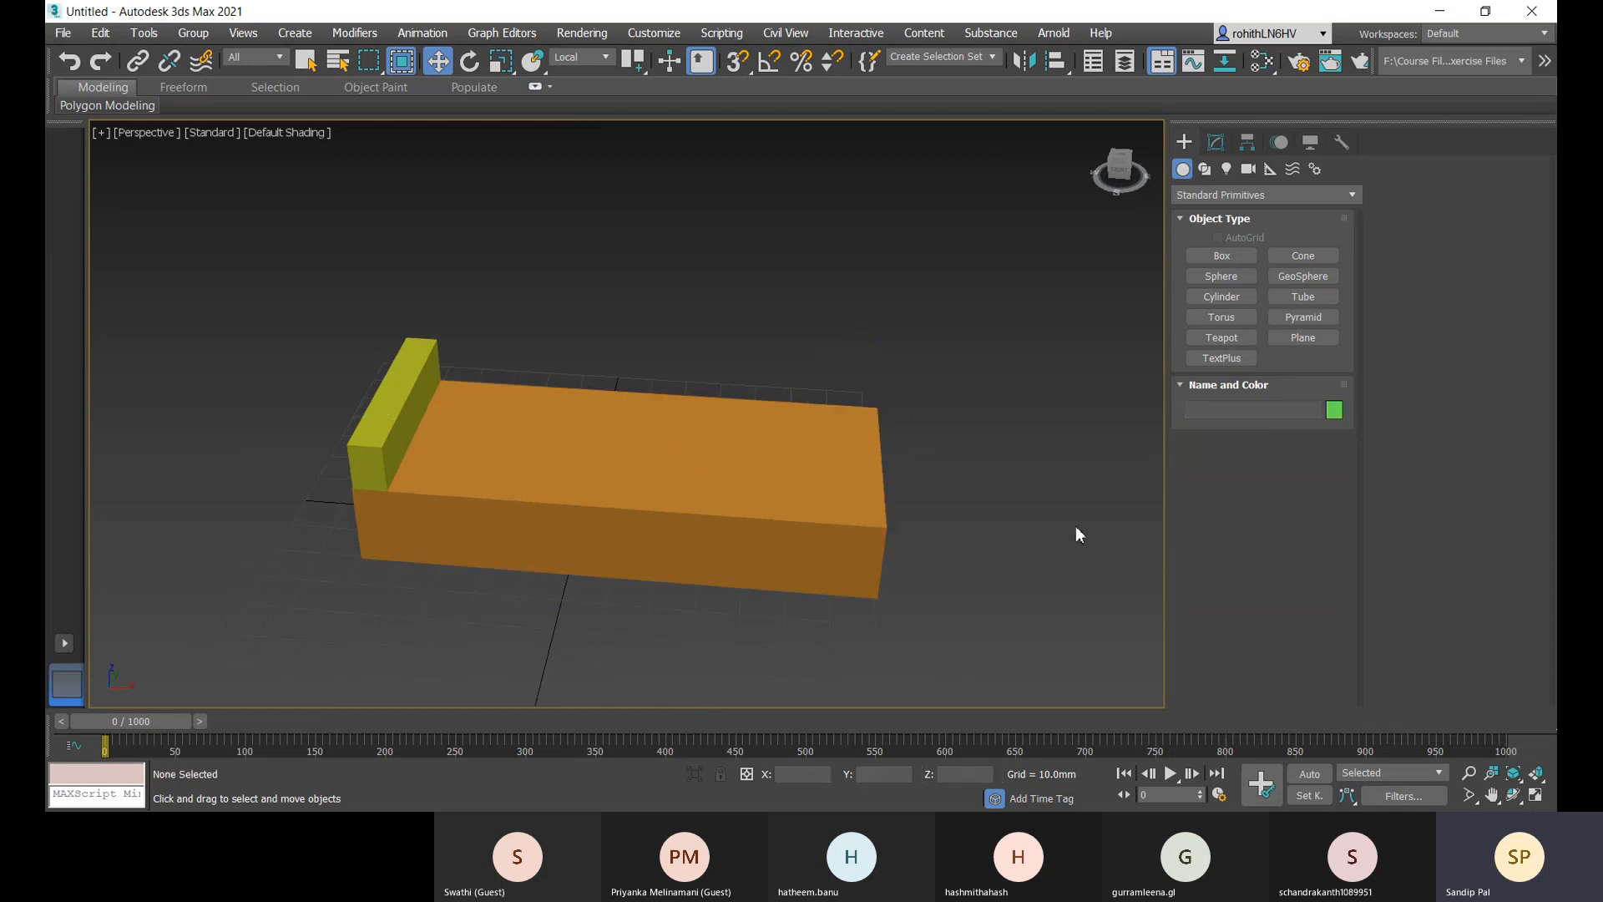
click(784, 579)
key(Delete)
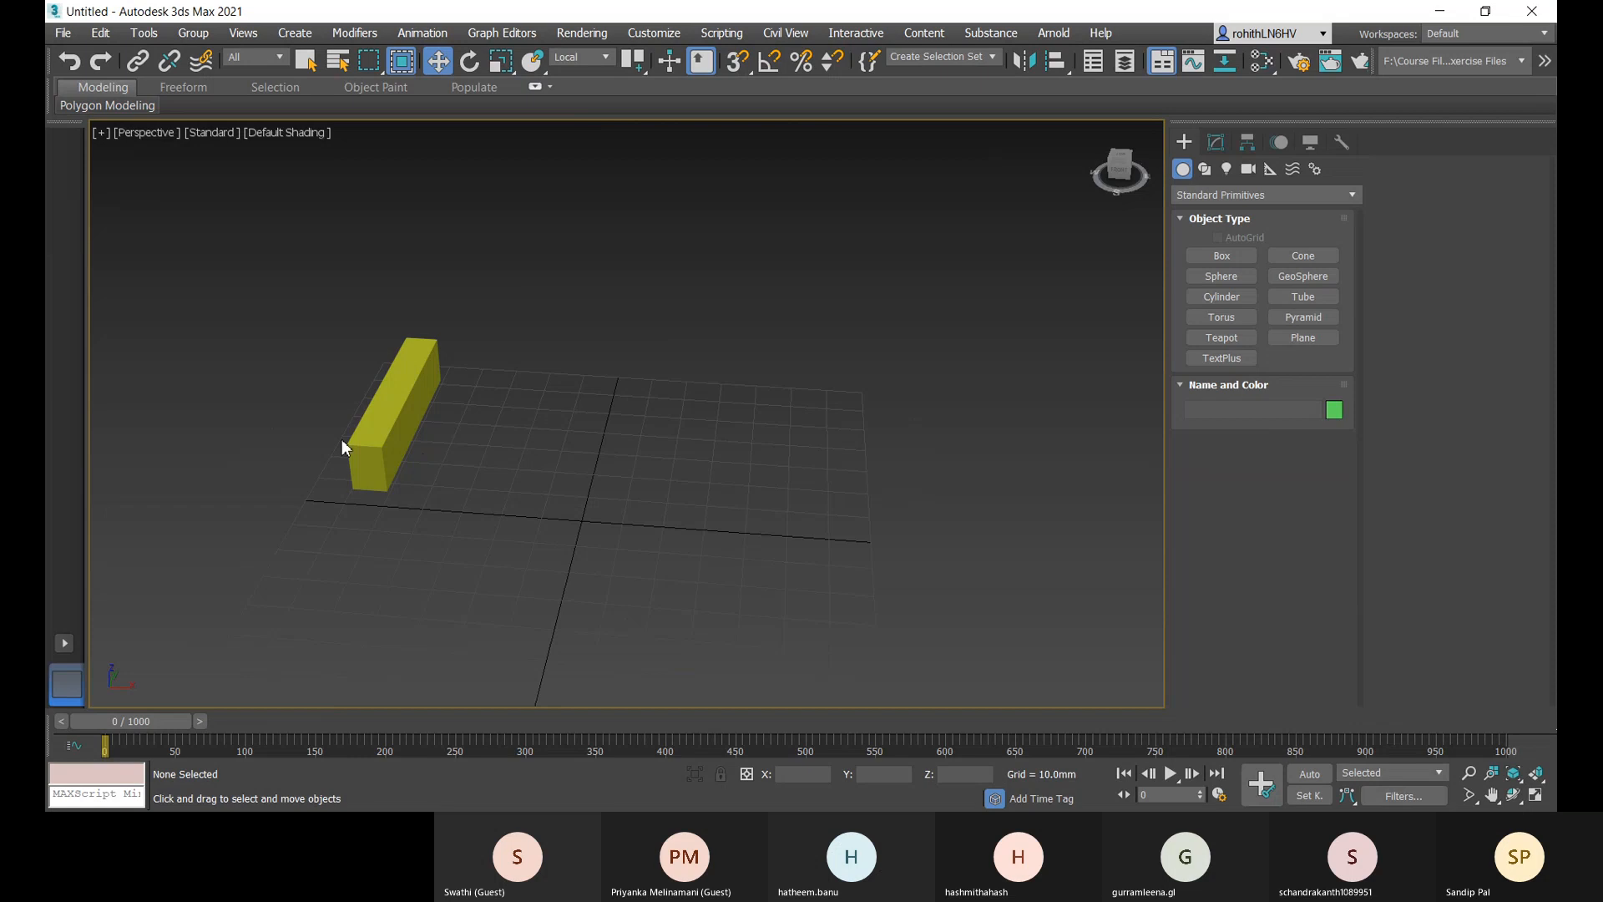
click(385, 437)
key(Delete)
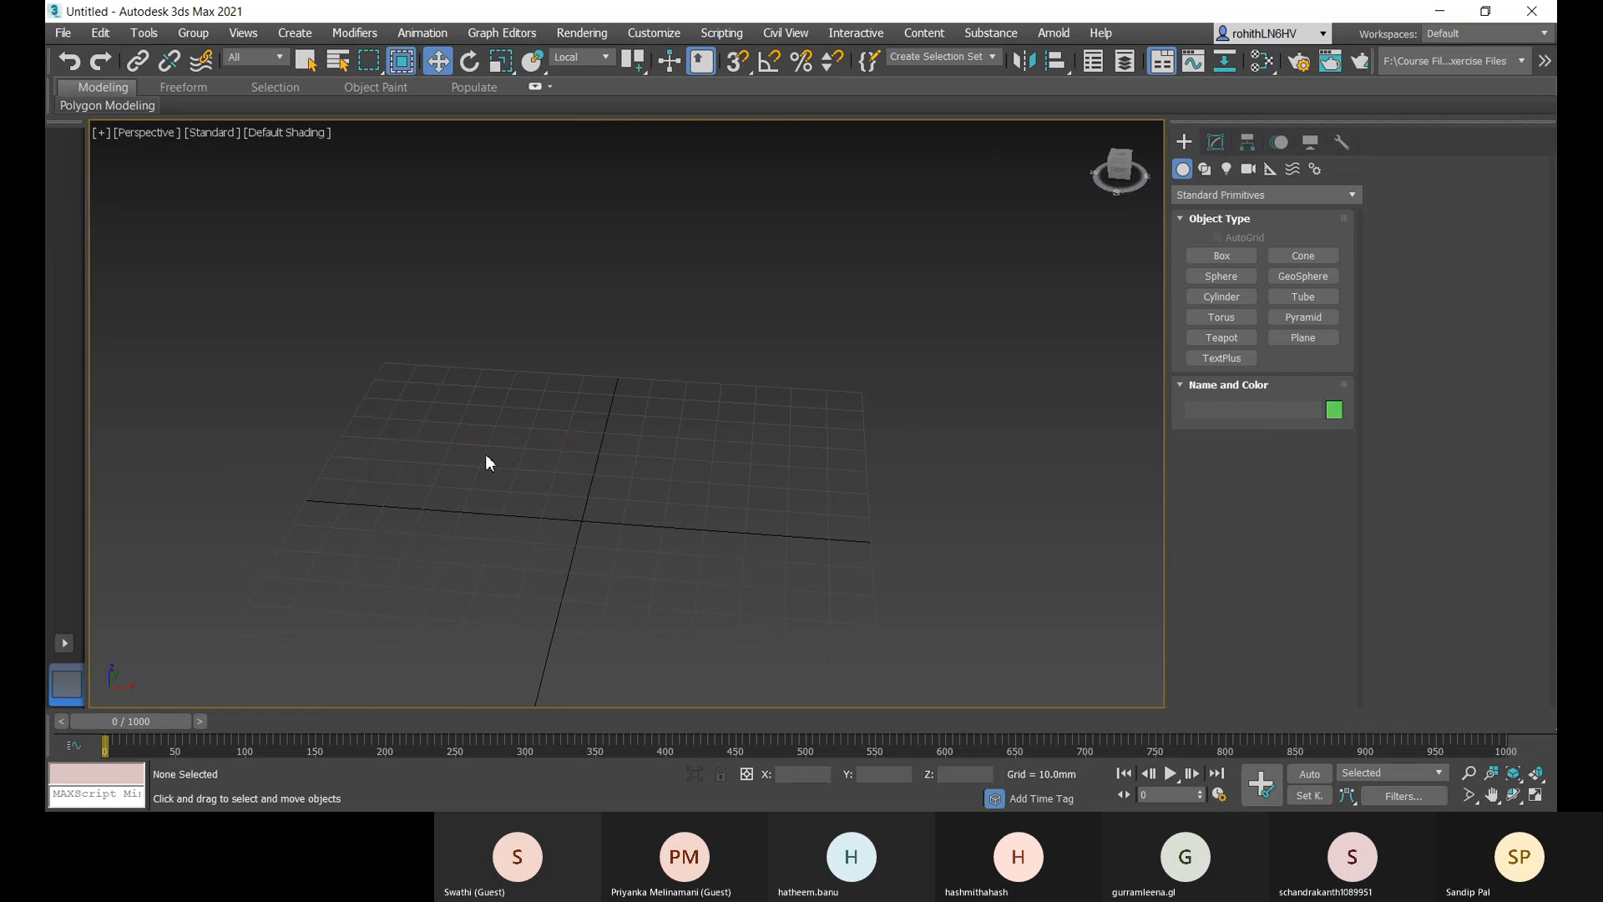
- Create a flat box about 82 mm long, 64 mm wide and 5 mm high on the grid
middle_drag(482, 433, 473, 394)
click(1222, 256)
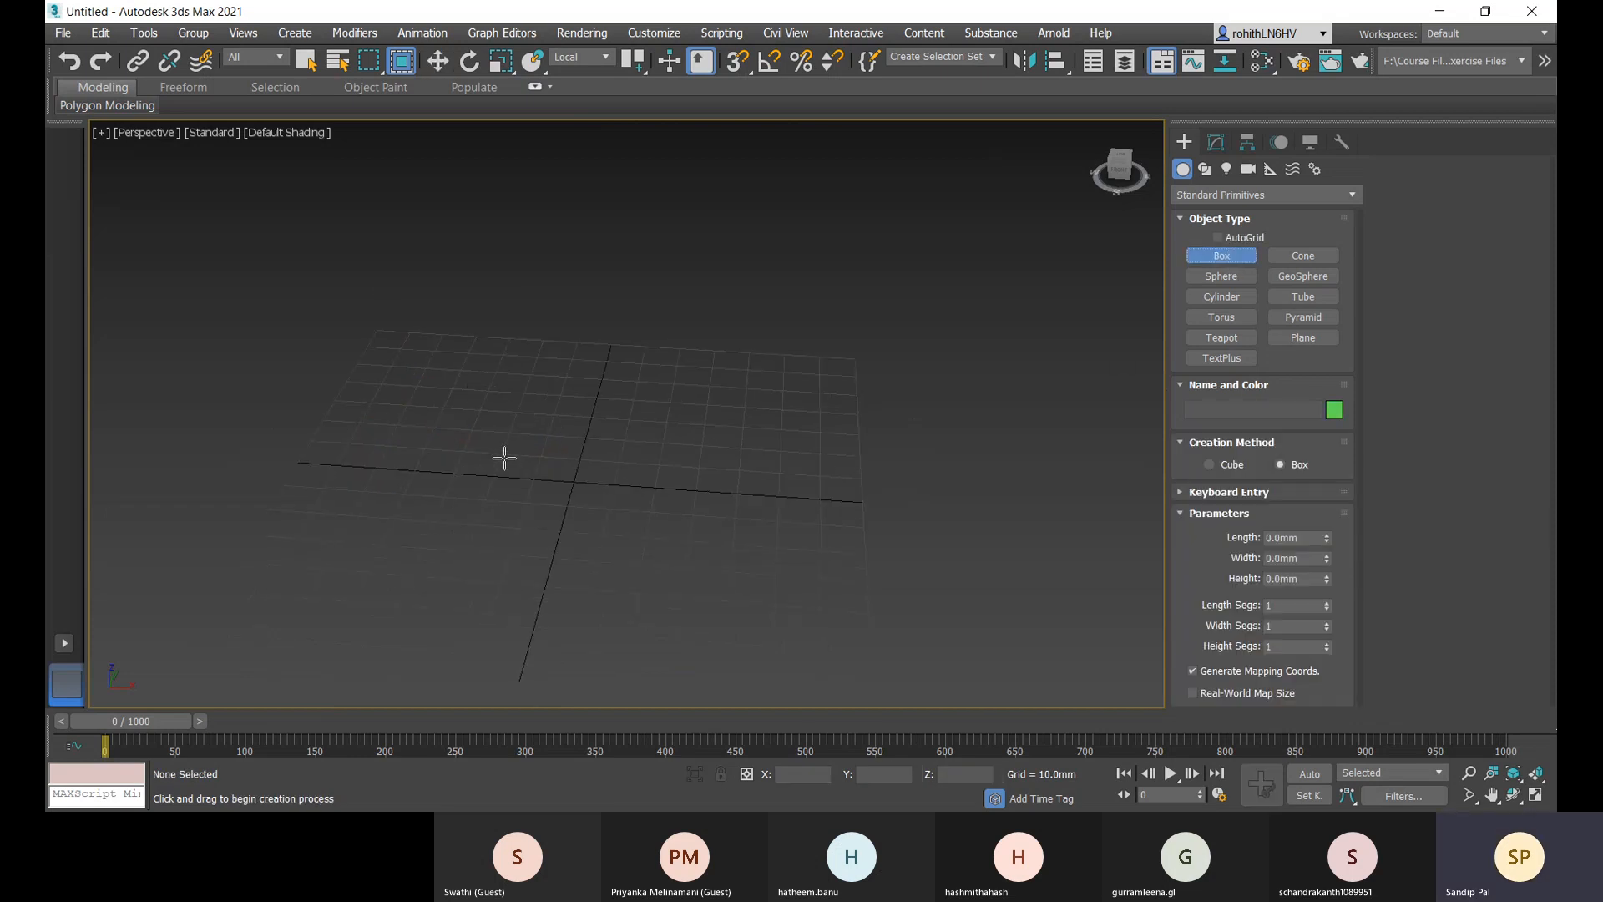
drag(492, 445, 728, 691)
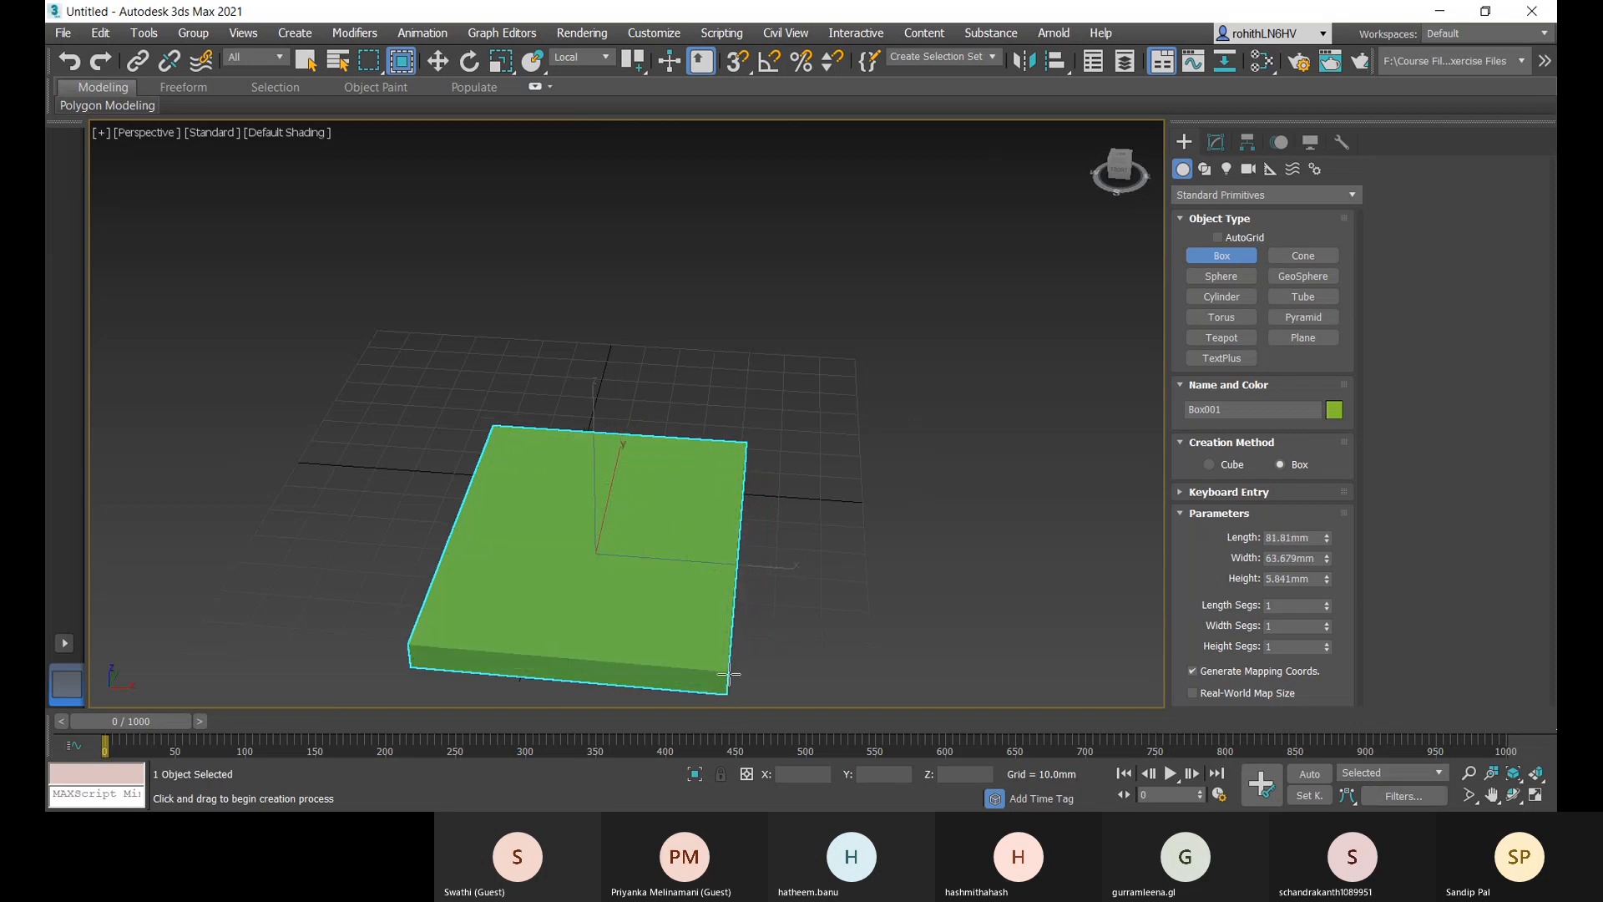
middle_drag(748, 665, 786, 466)
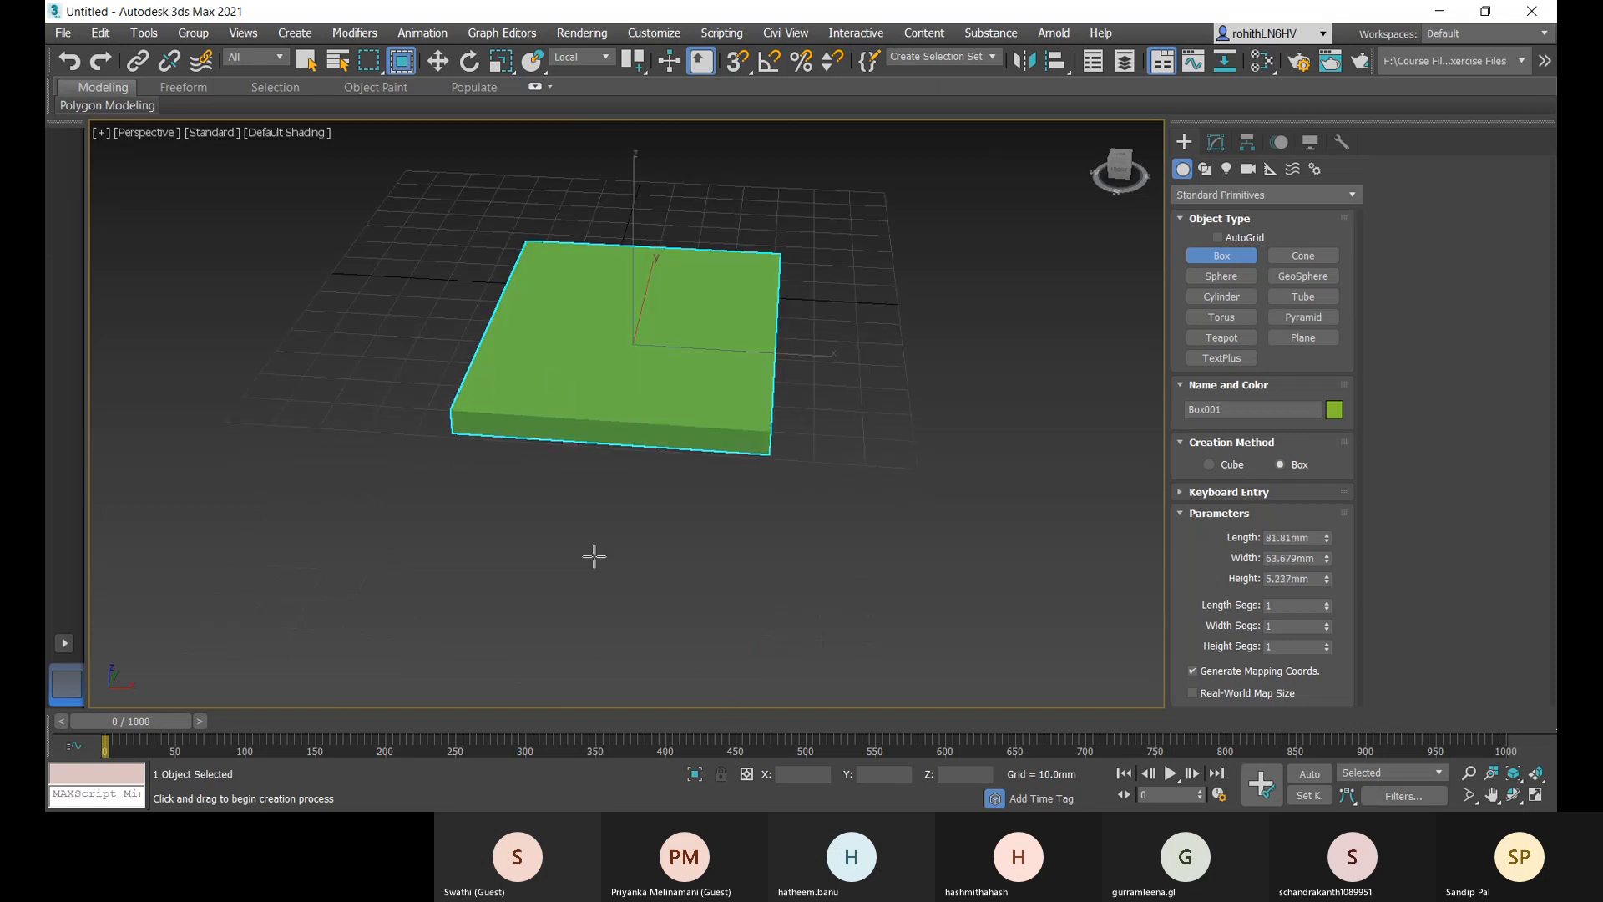
middle_drag(593, 554, 602, 607)
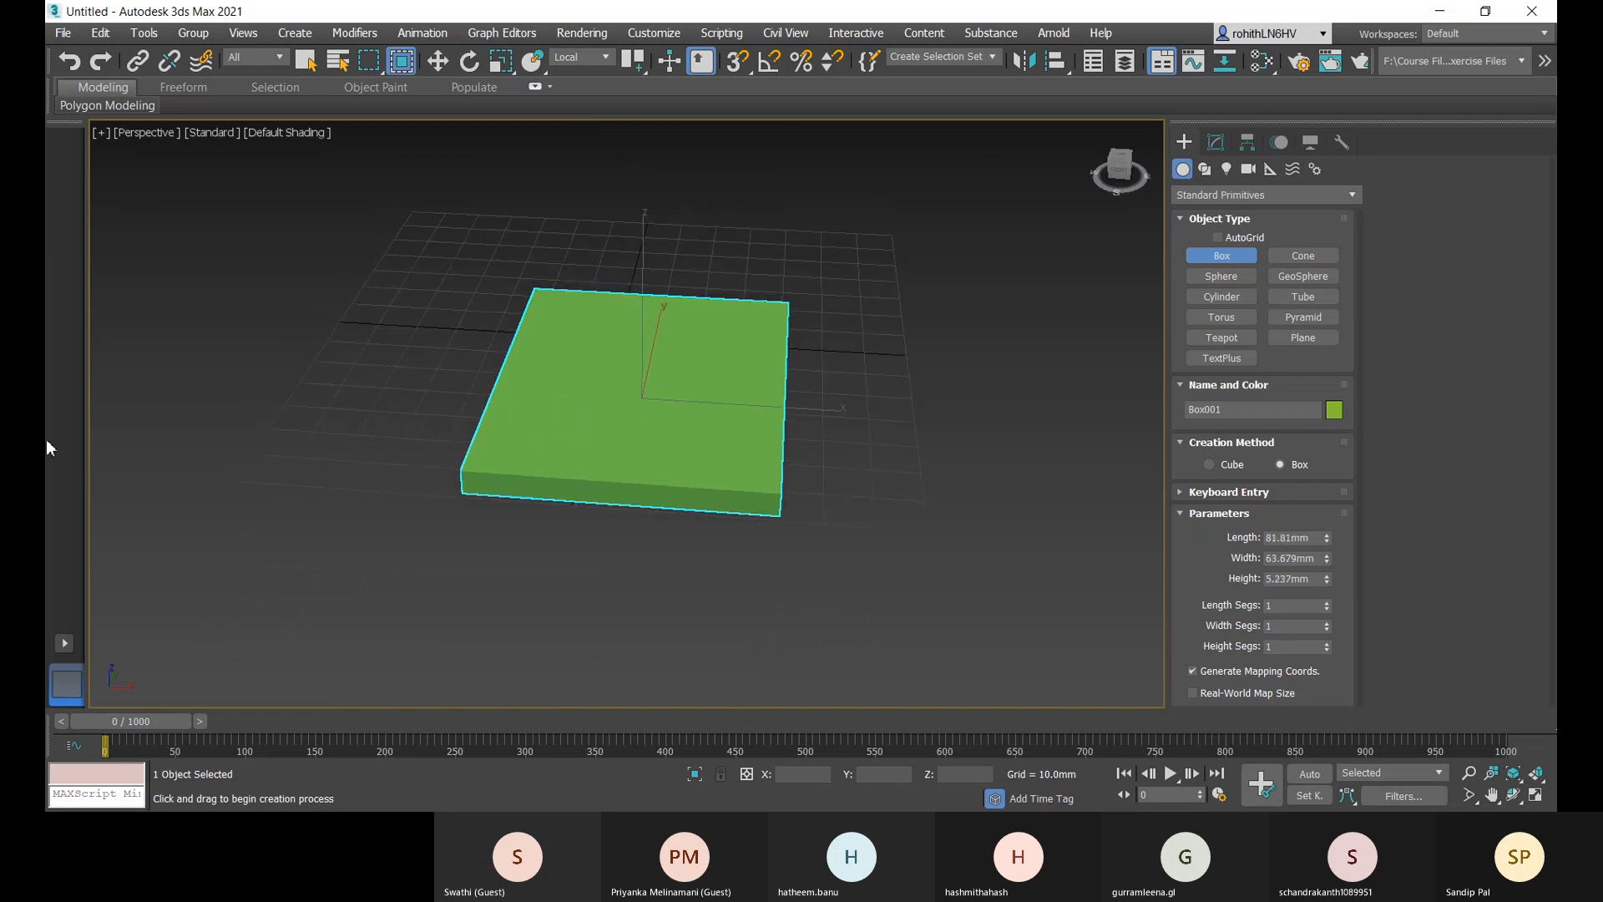
- In the Top view, create a cone at the box's far corner with radii of about 3.5 and 2.2 mm and a height of about 70 mm
click(1302, 255)
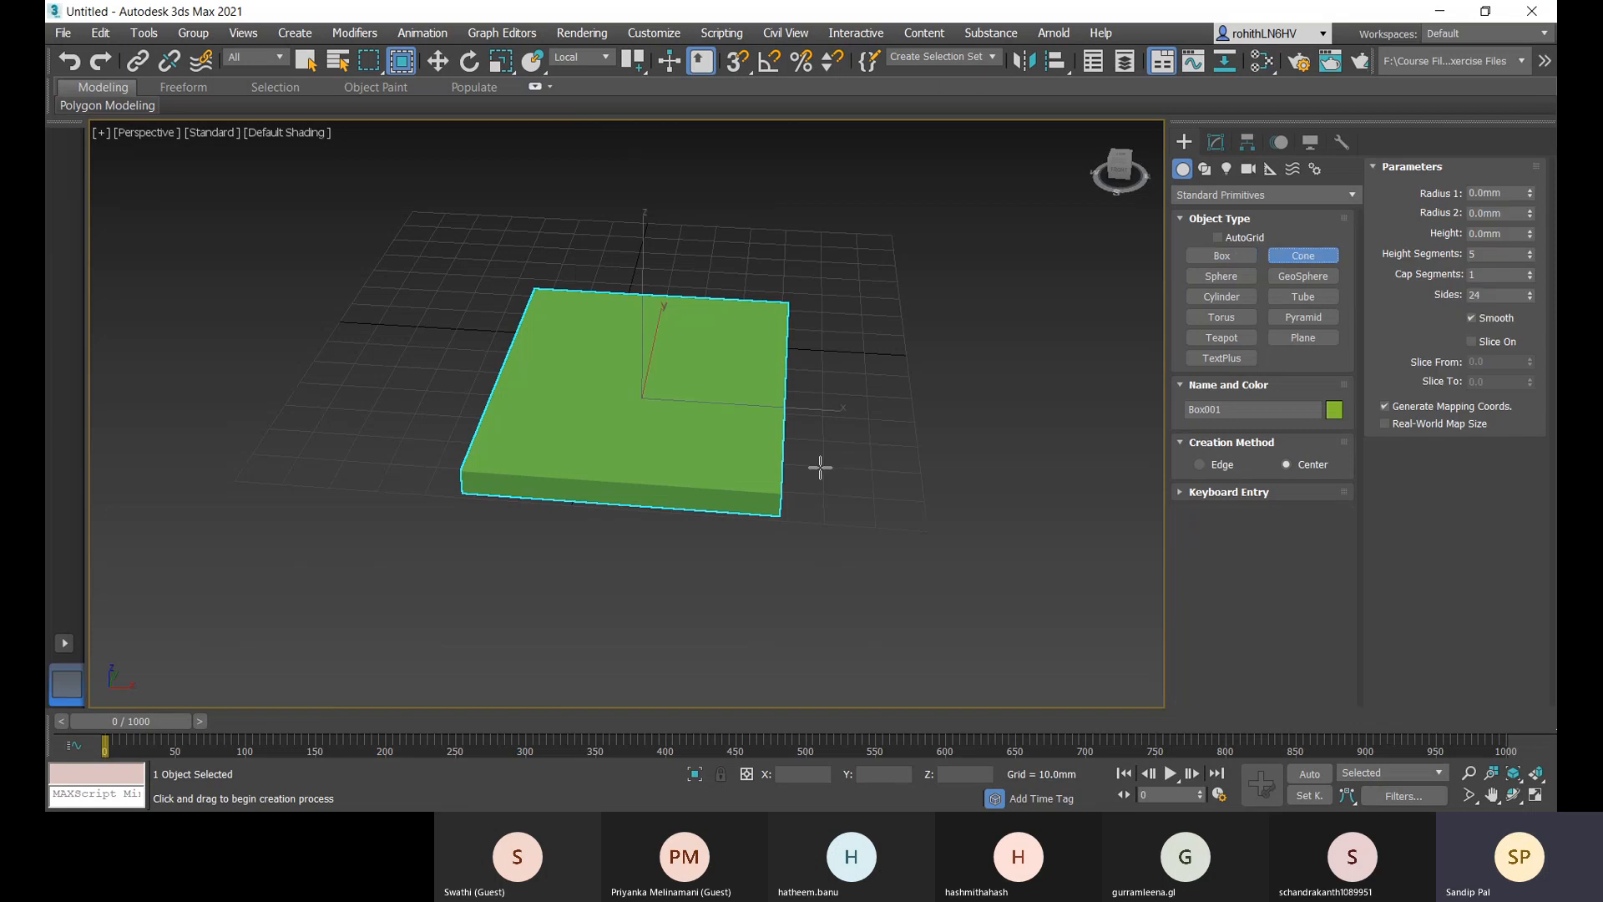
key(t)
scroll(673, 498, up, 4)
middle_drag(673, 498, 702, 367)
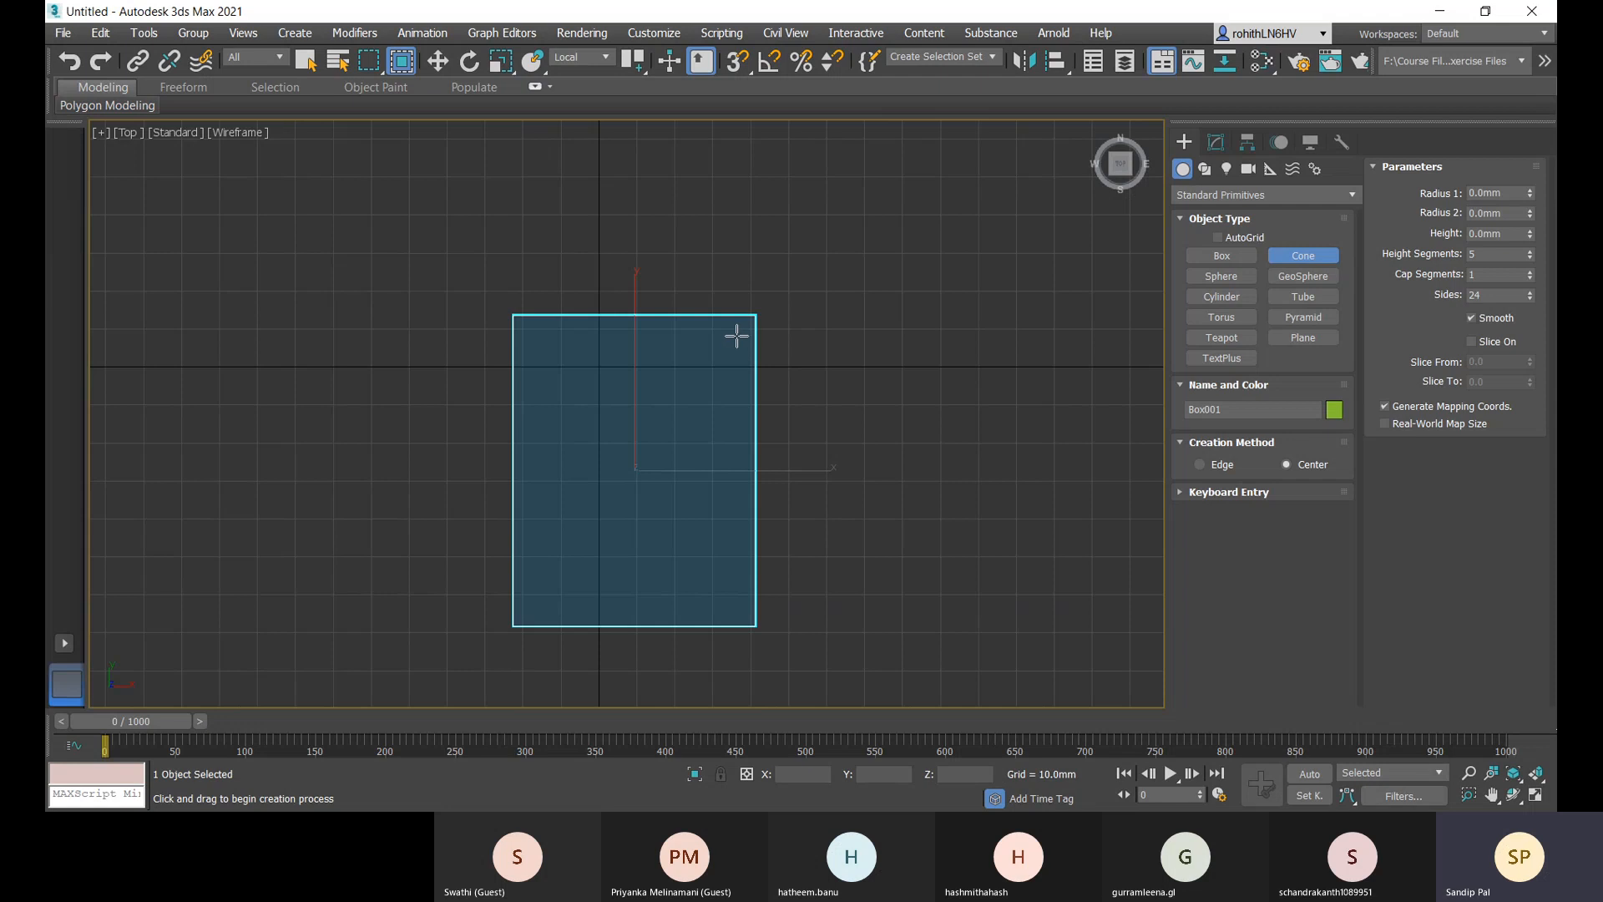
drag(738, 335, 751, 338)
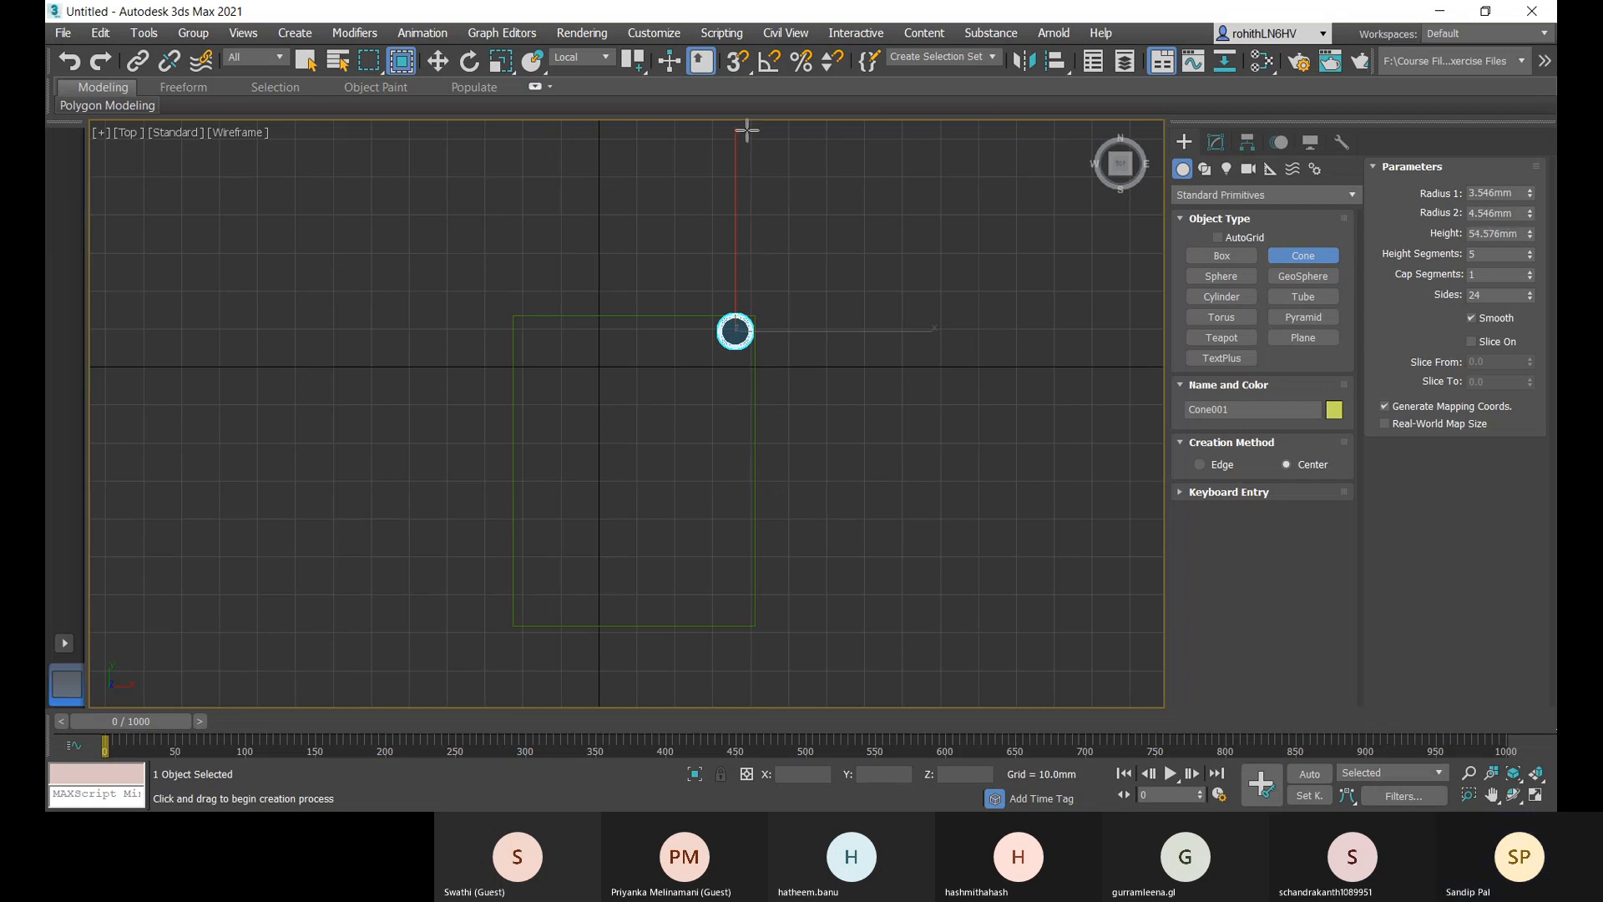
click(746, 72)
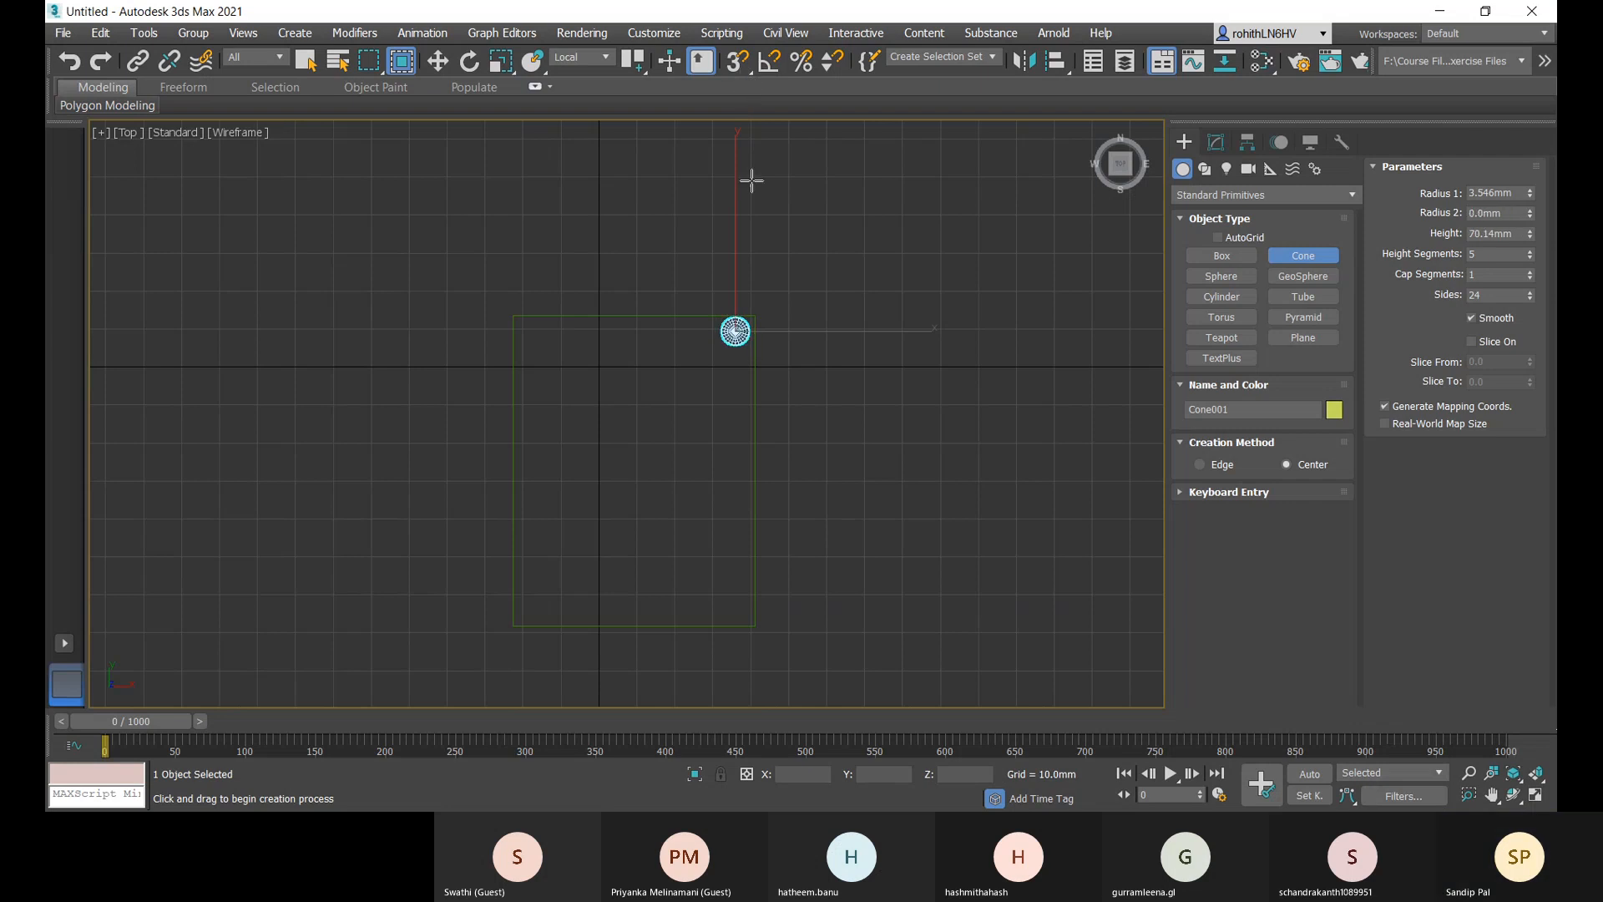
scroll(738, 334, up, 5)
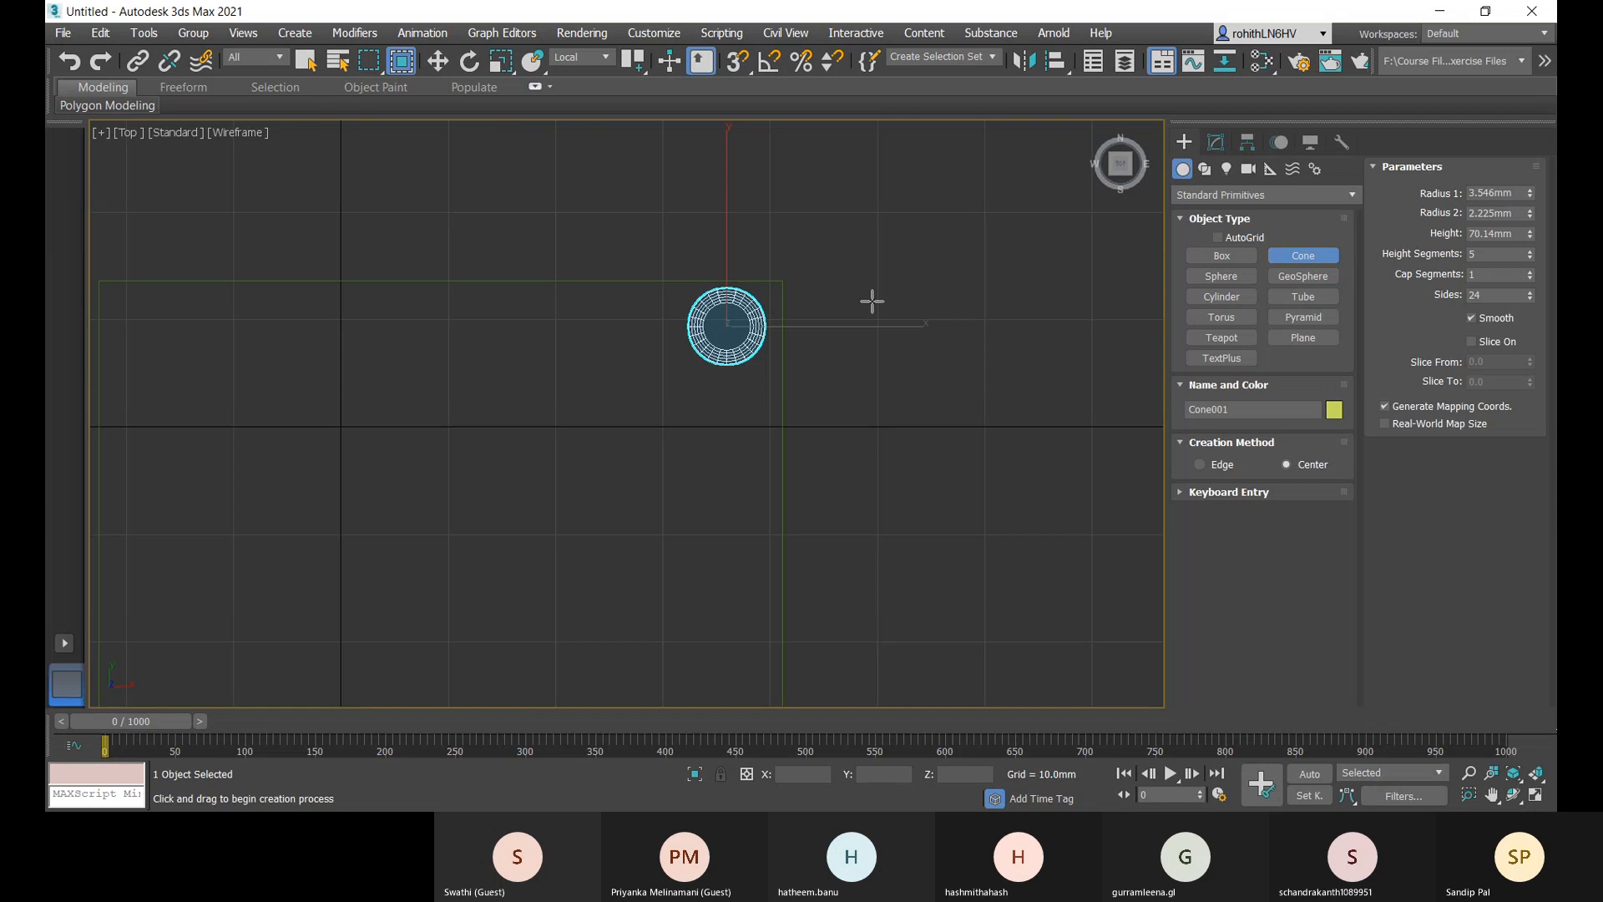
key(w)
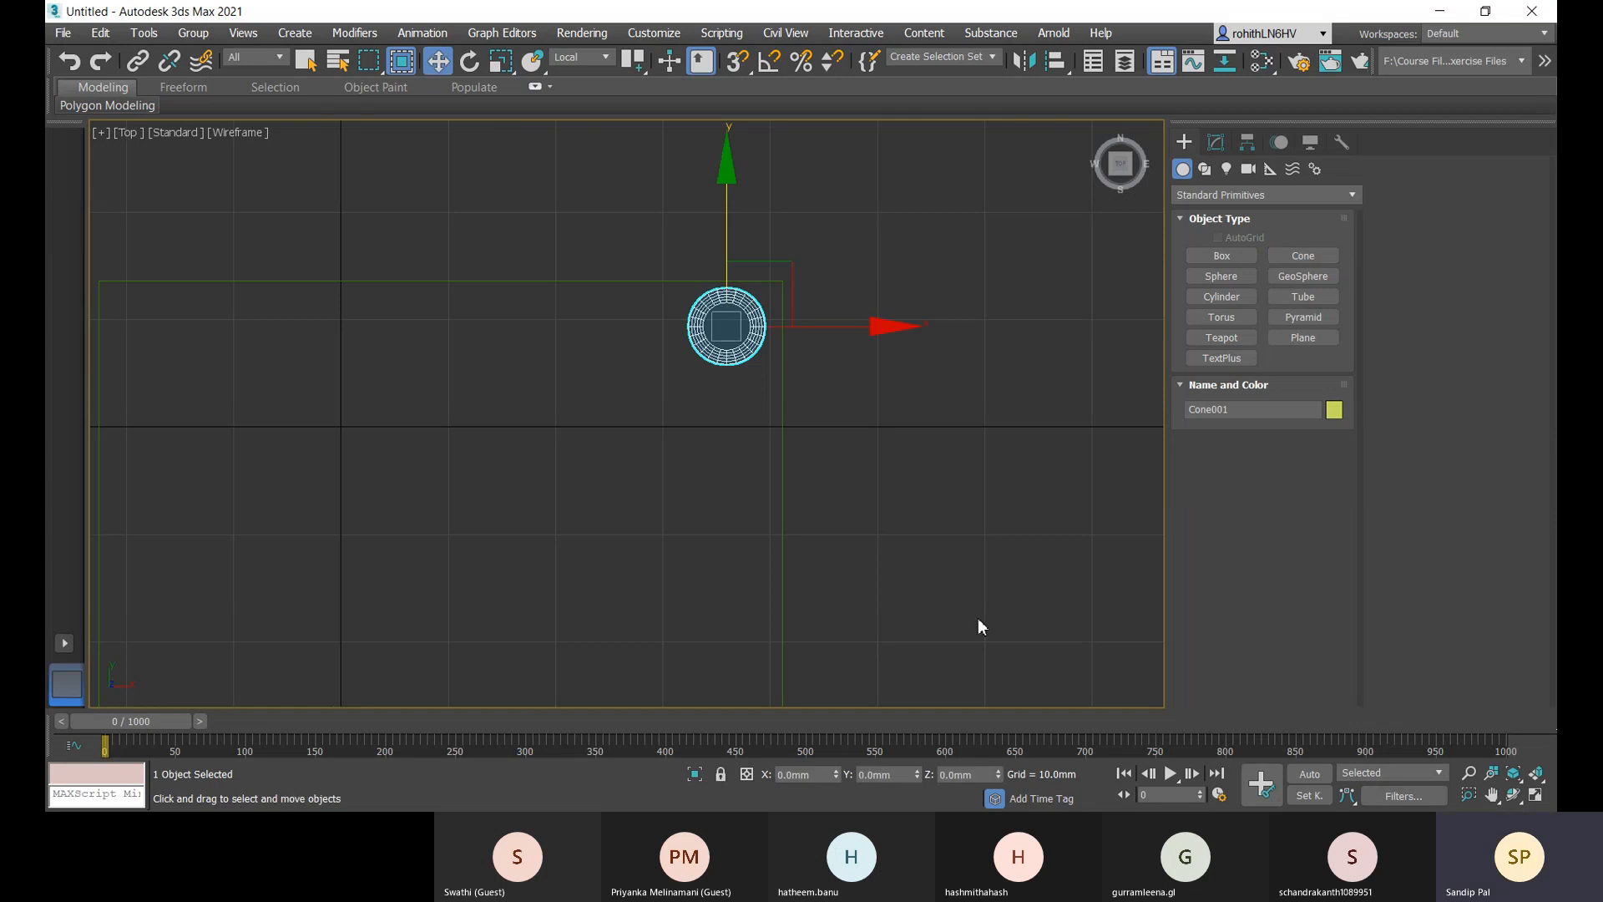
- Return to the Perspective view and set the cone's Radius 1 to 2 mm and Radius 2 to 3 mm
click(1081, 134)
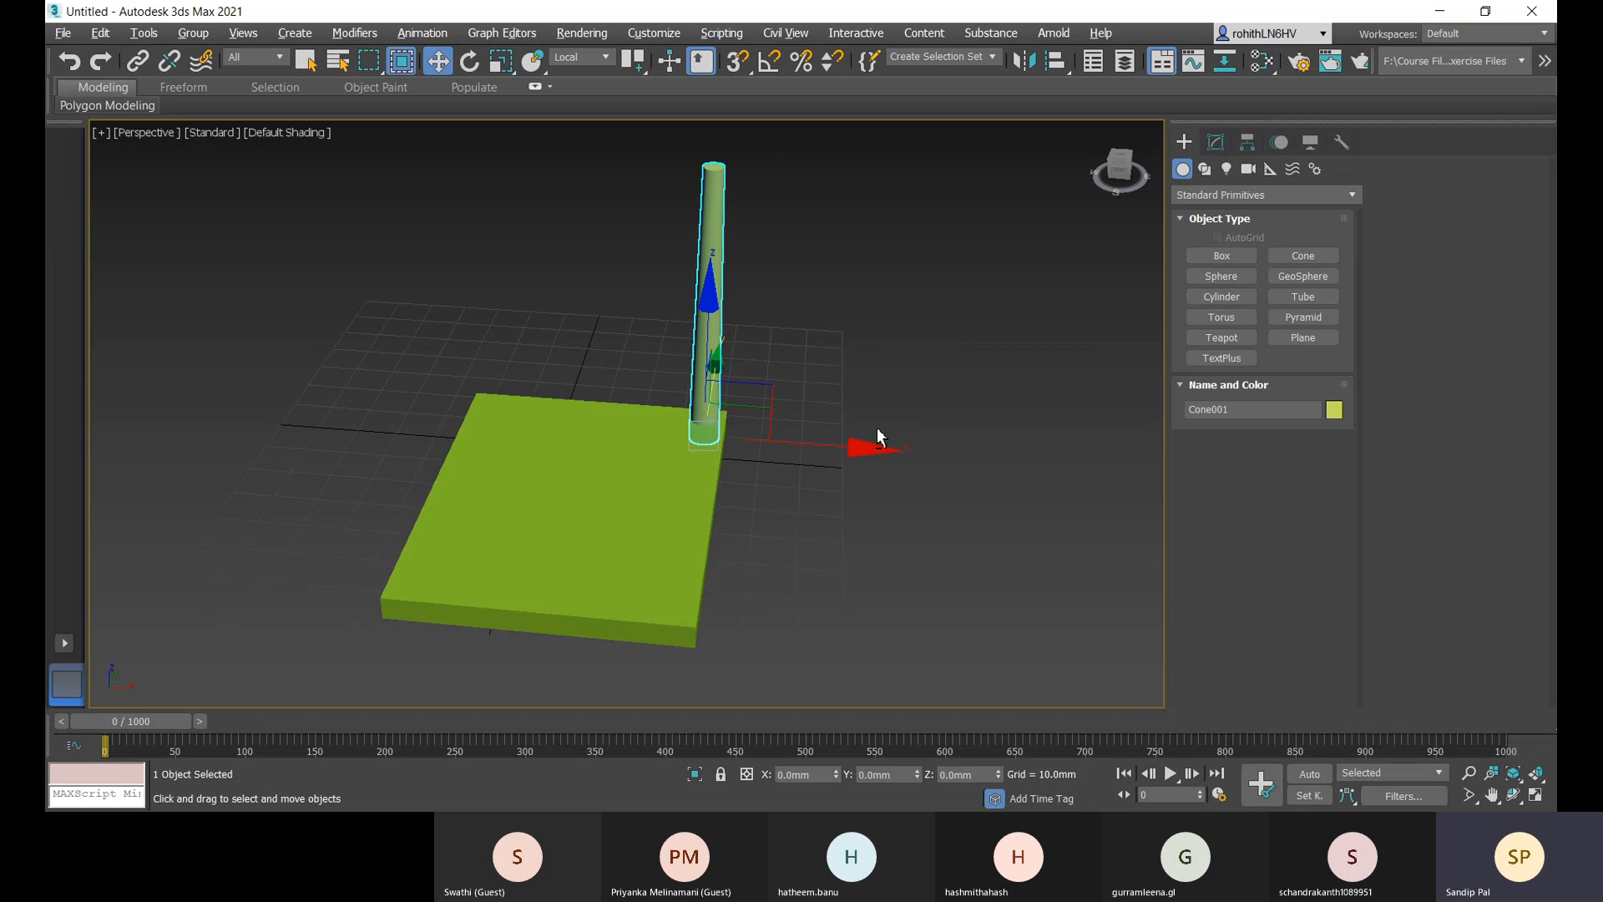
mouse_move(878, 434)
alt+middle_down()
mouse_move(844, 423)
mouse_move(858, 420)
alt+middle_up()
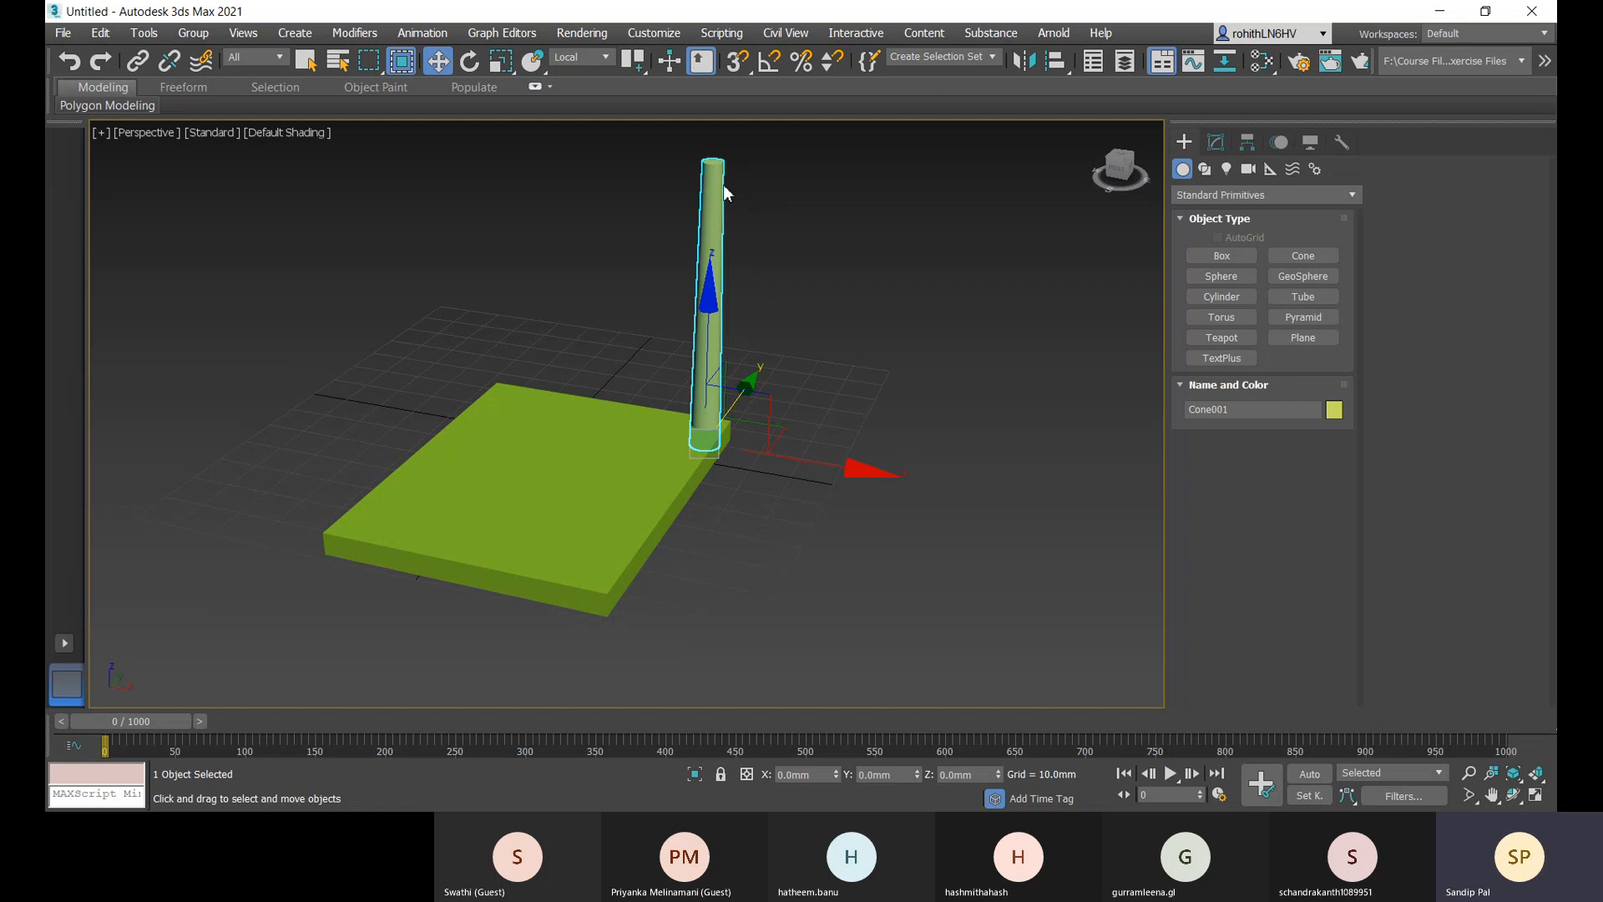
key(e)
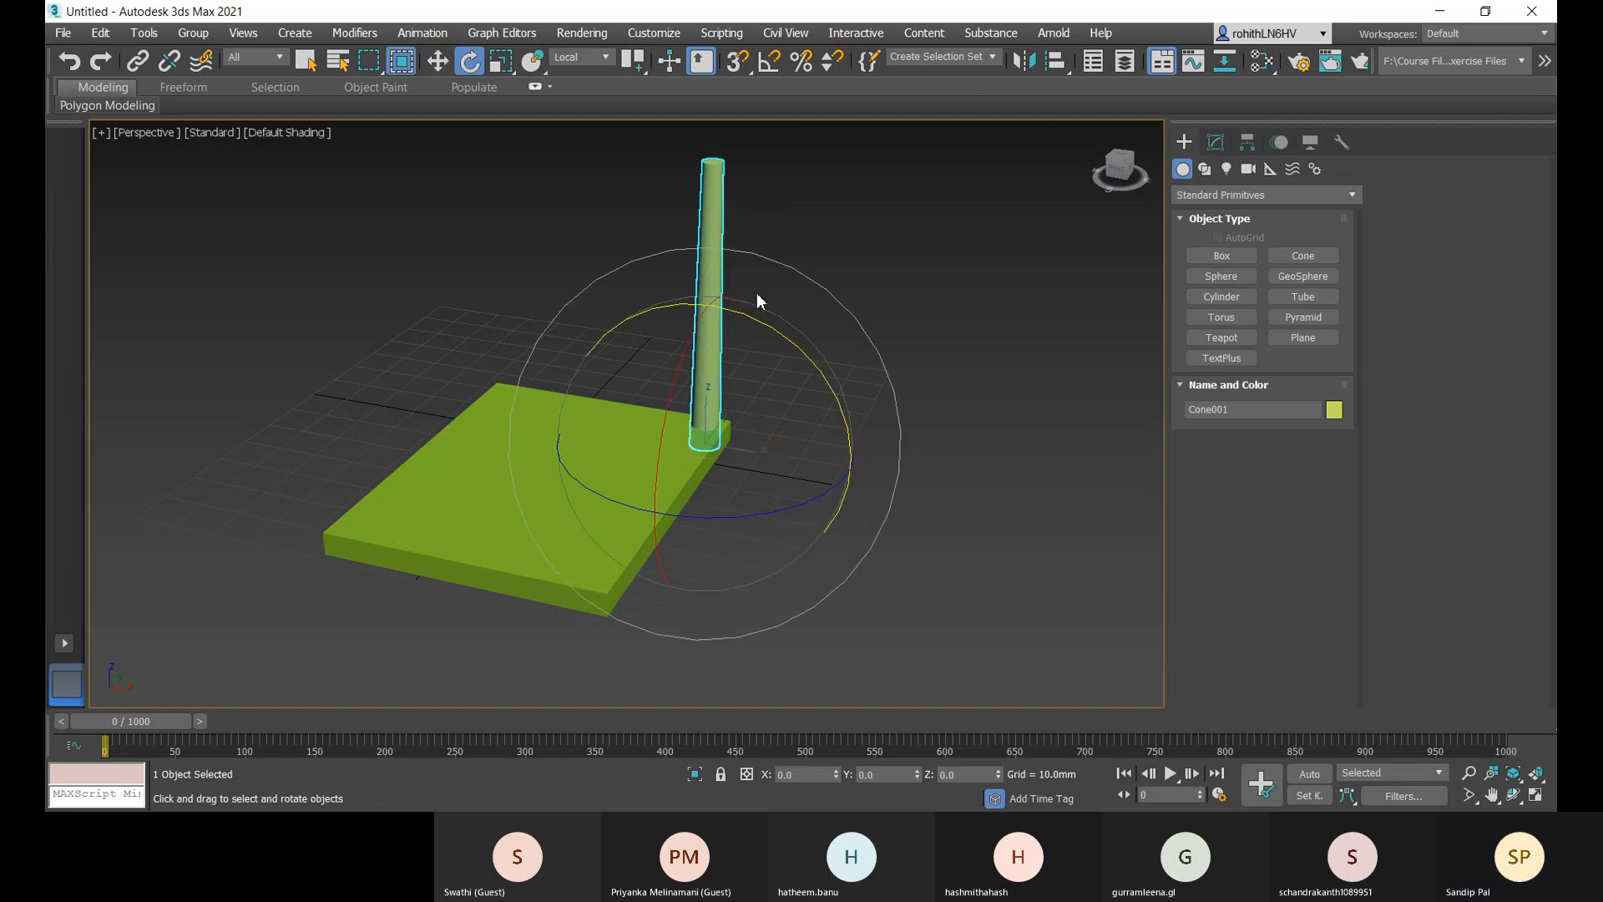
click(1215, 143)
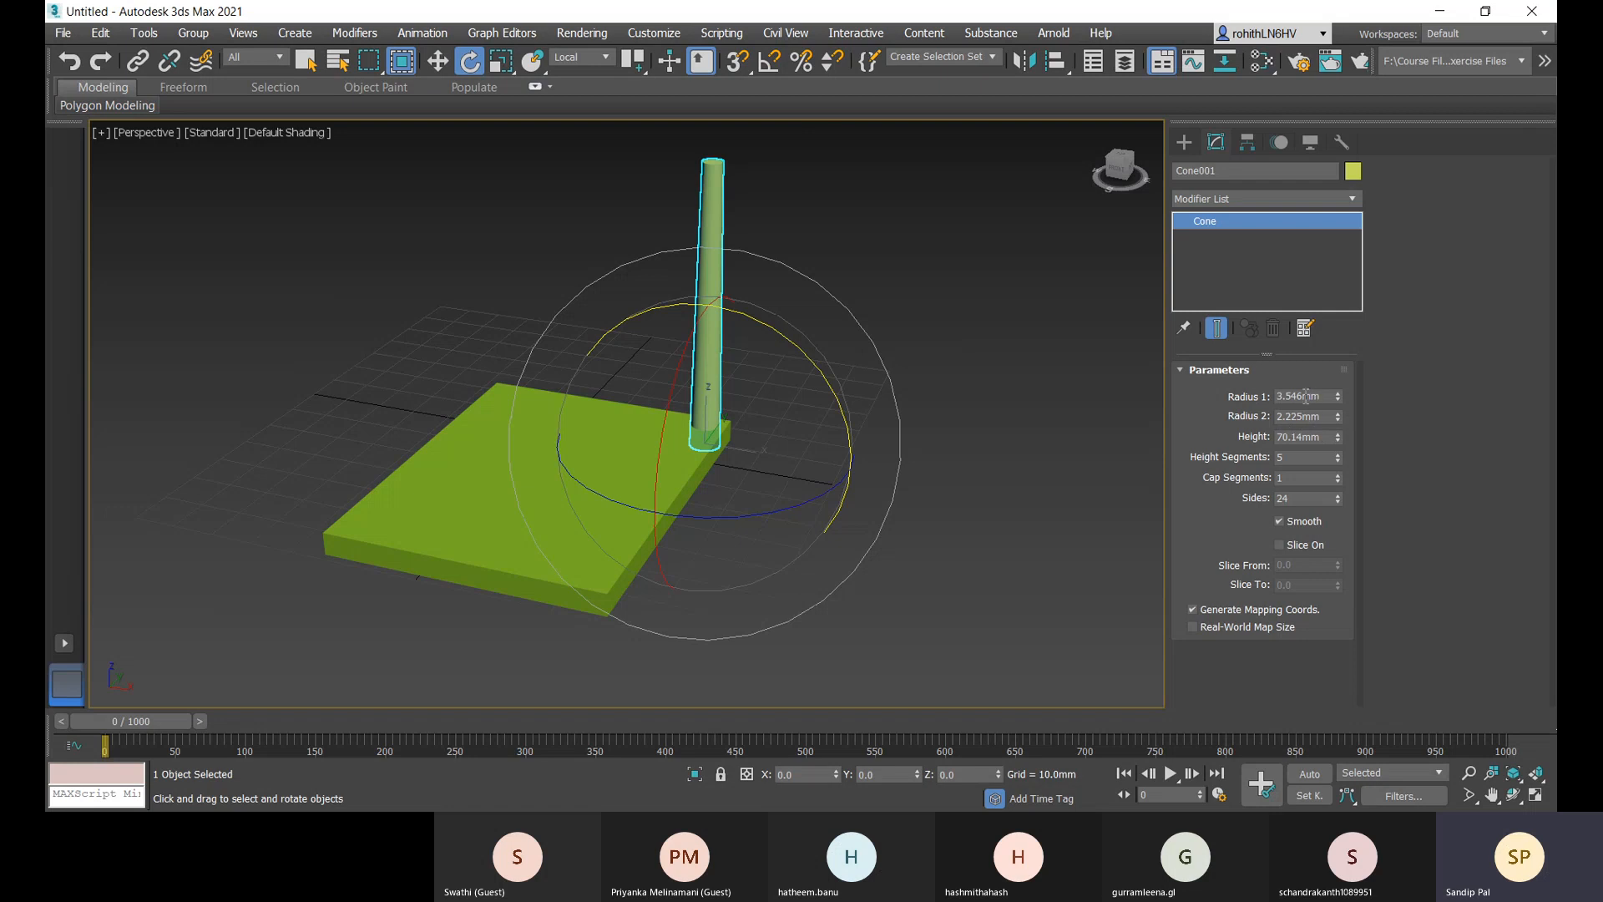
drag(1304, 396, 1283, 396)
text(3.)
key(Return)
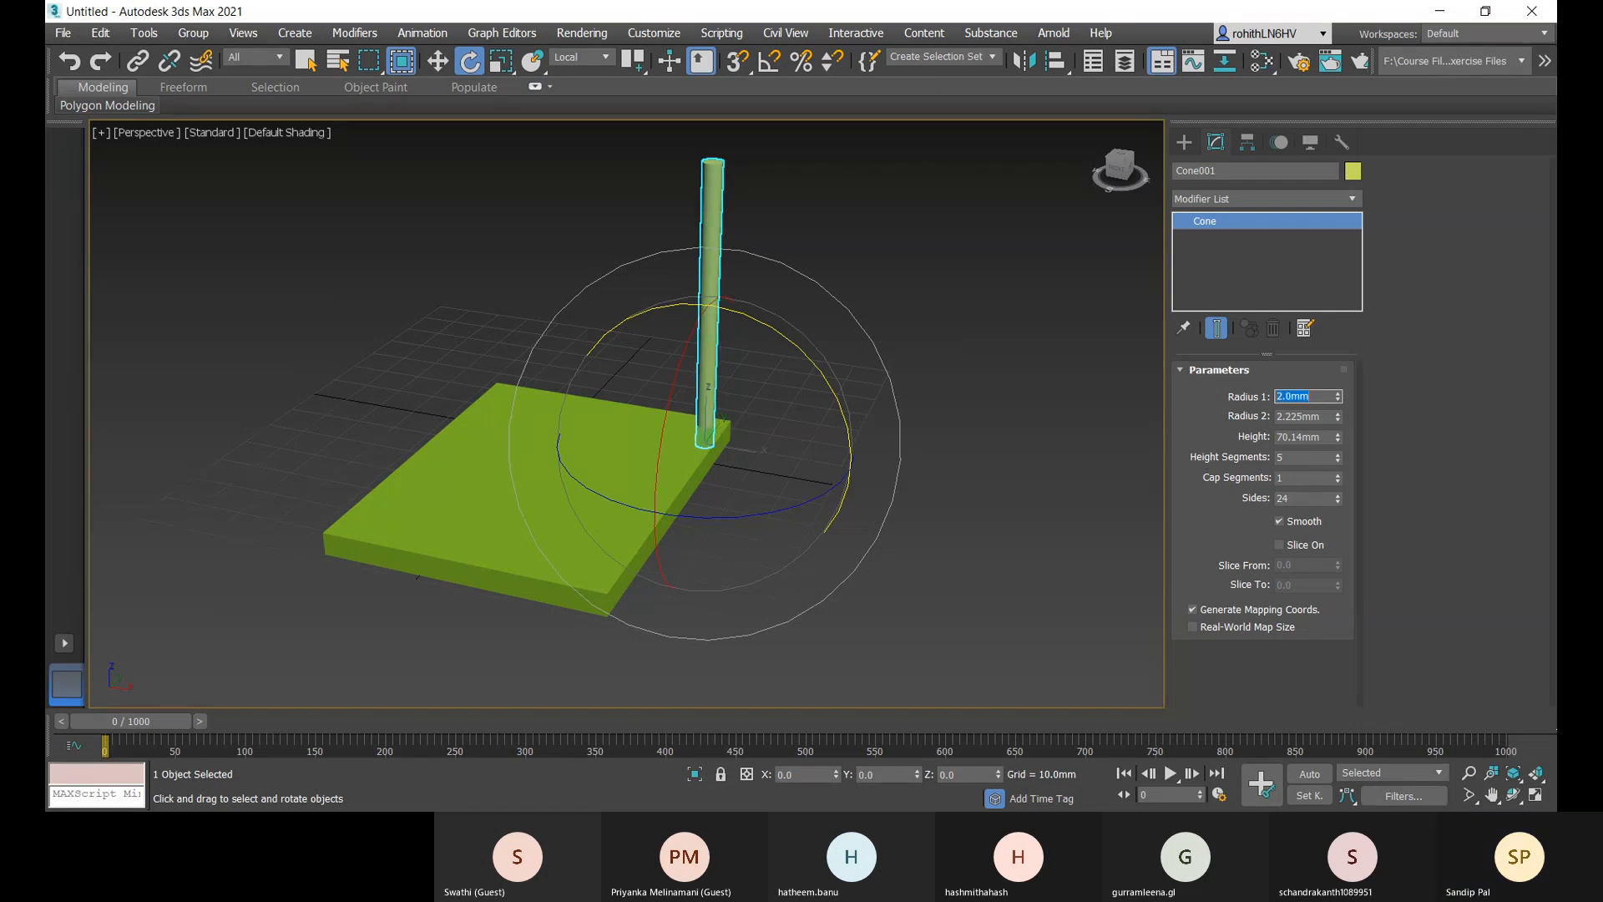
drag(1304, 416, 1228, 421)
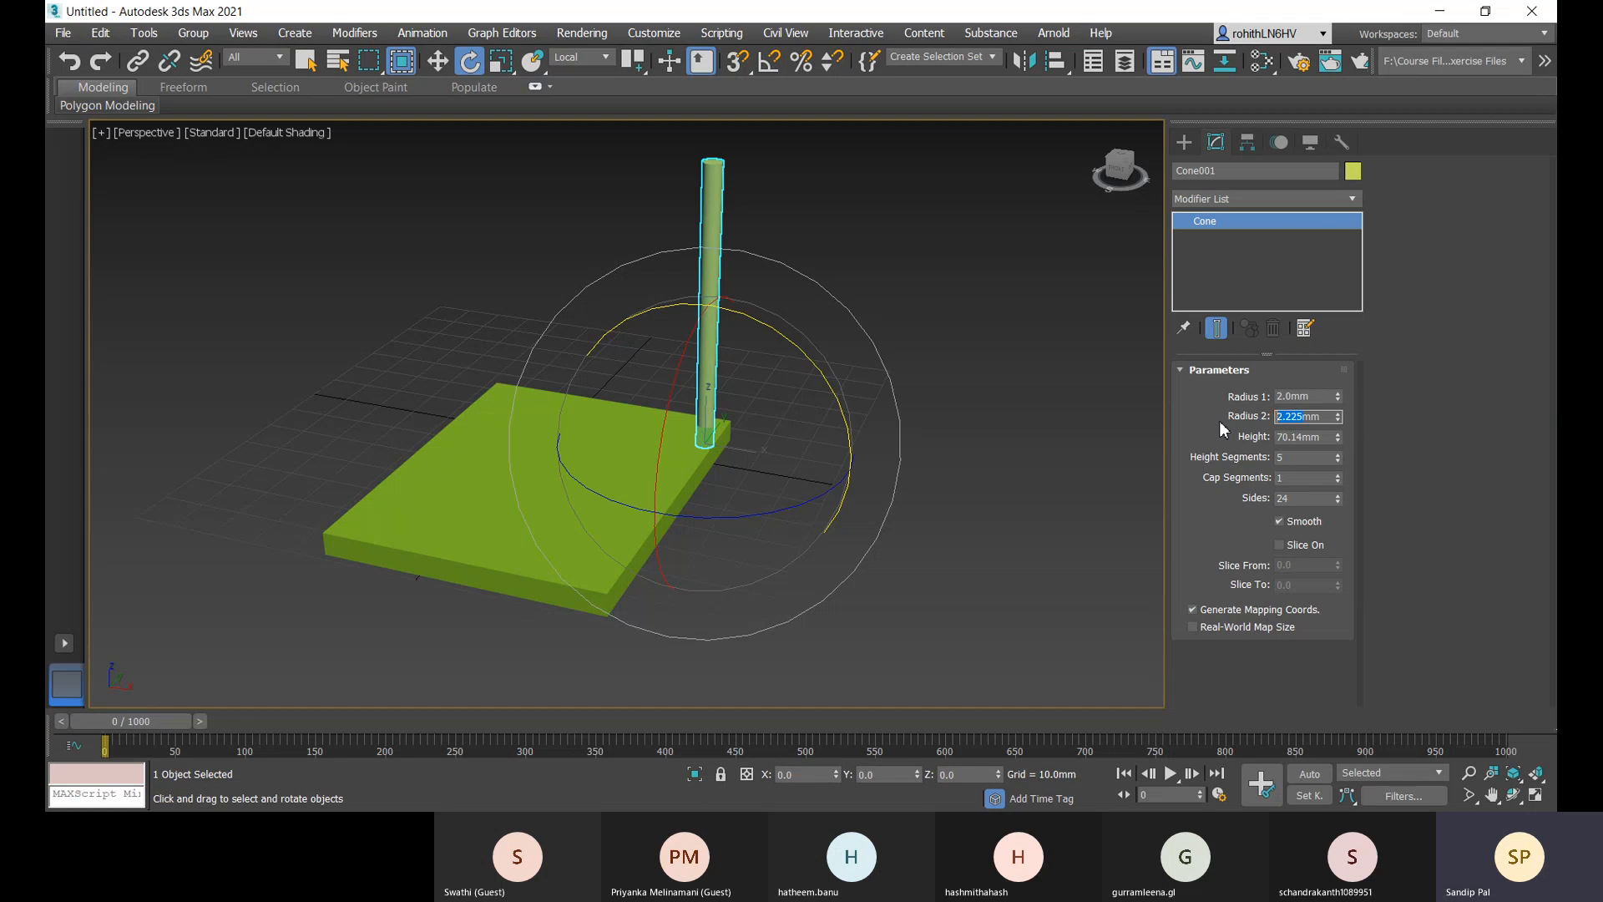
text(3)
key(Return)
click(1005, 484)
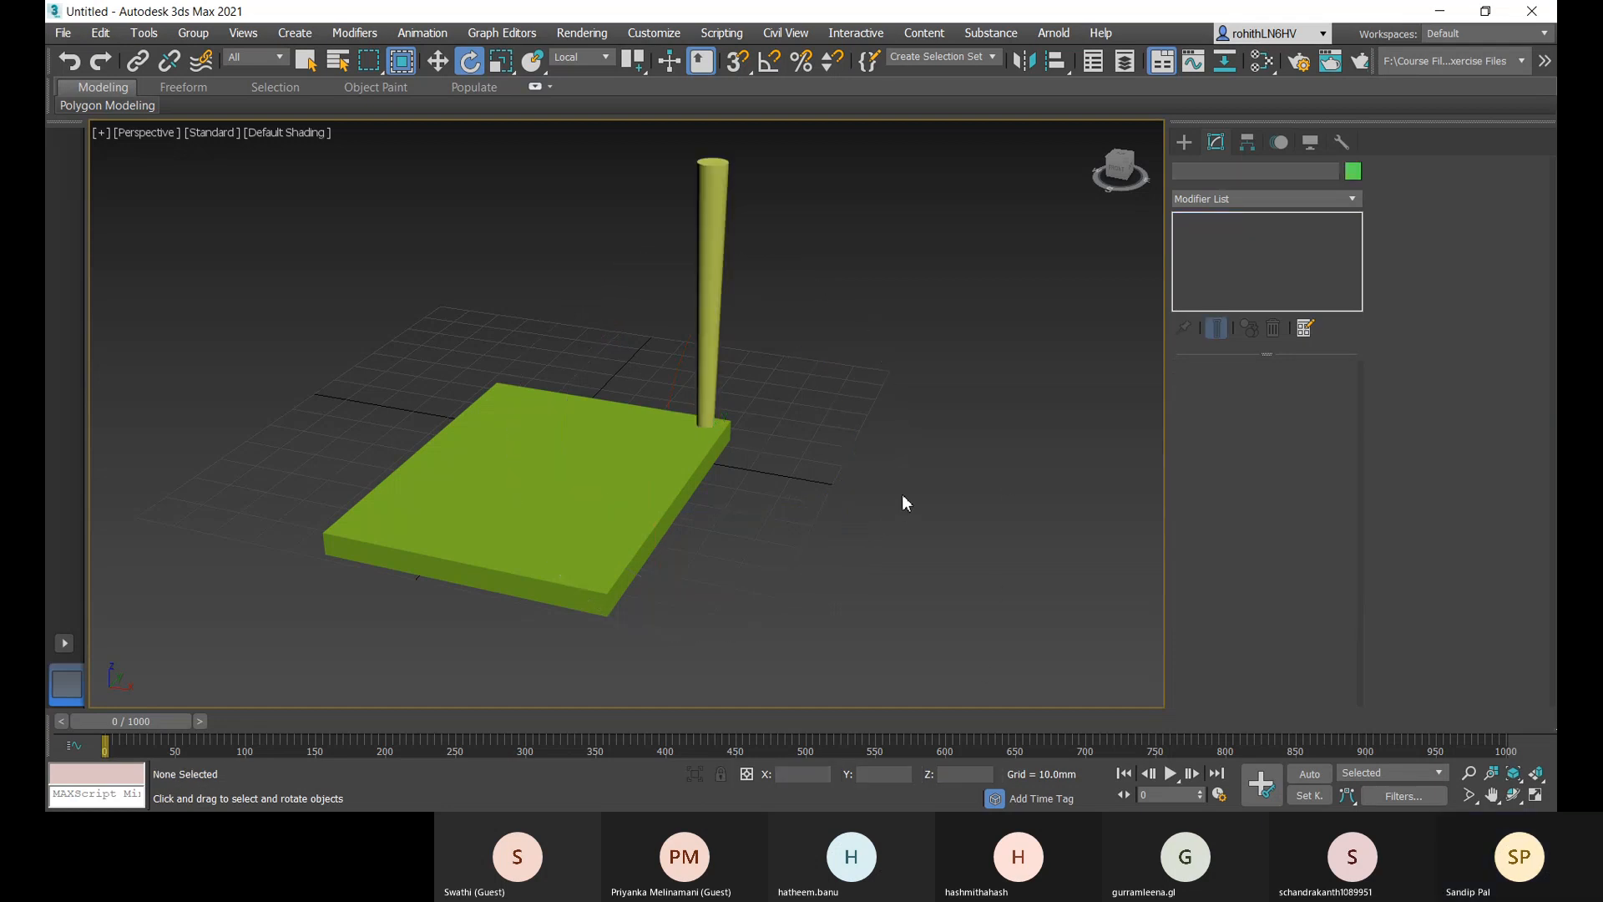
- Select the flat box and set its width to 65 mm
middle_drag(904, 501, 958, 561)
middle_drag(673, 494, 695, 520)
click(644, 534)
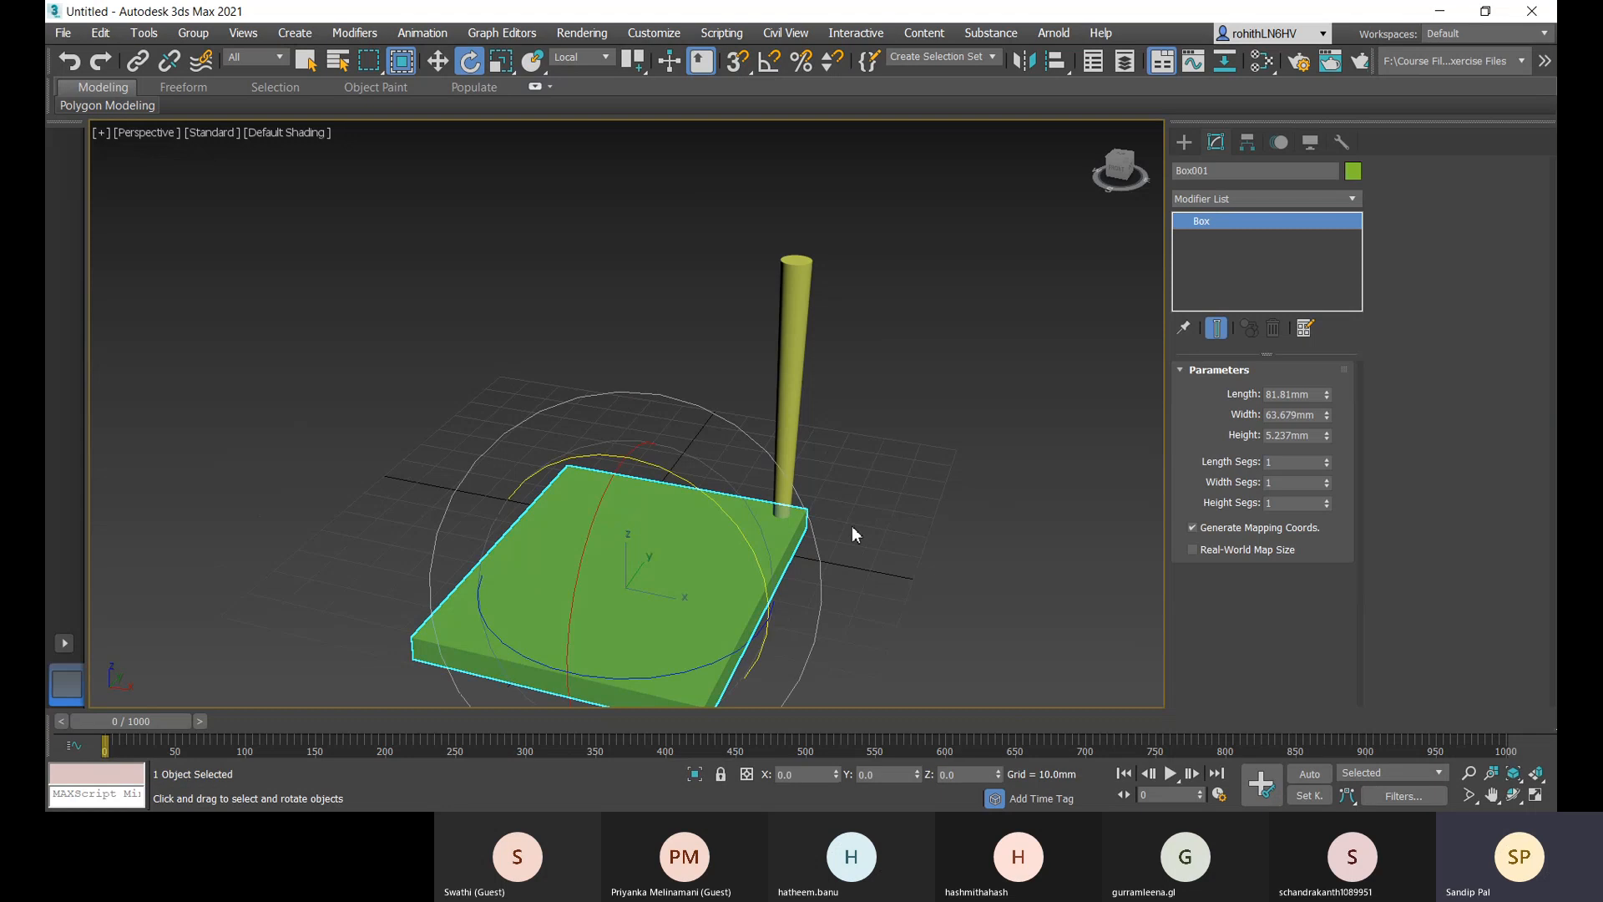
middle_drag(852, 535, 869, 506)
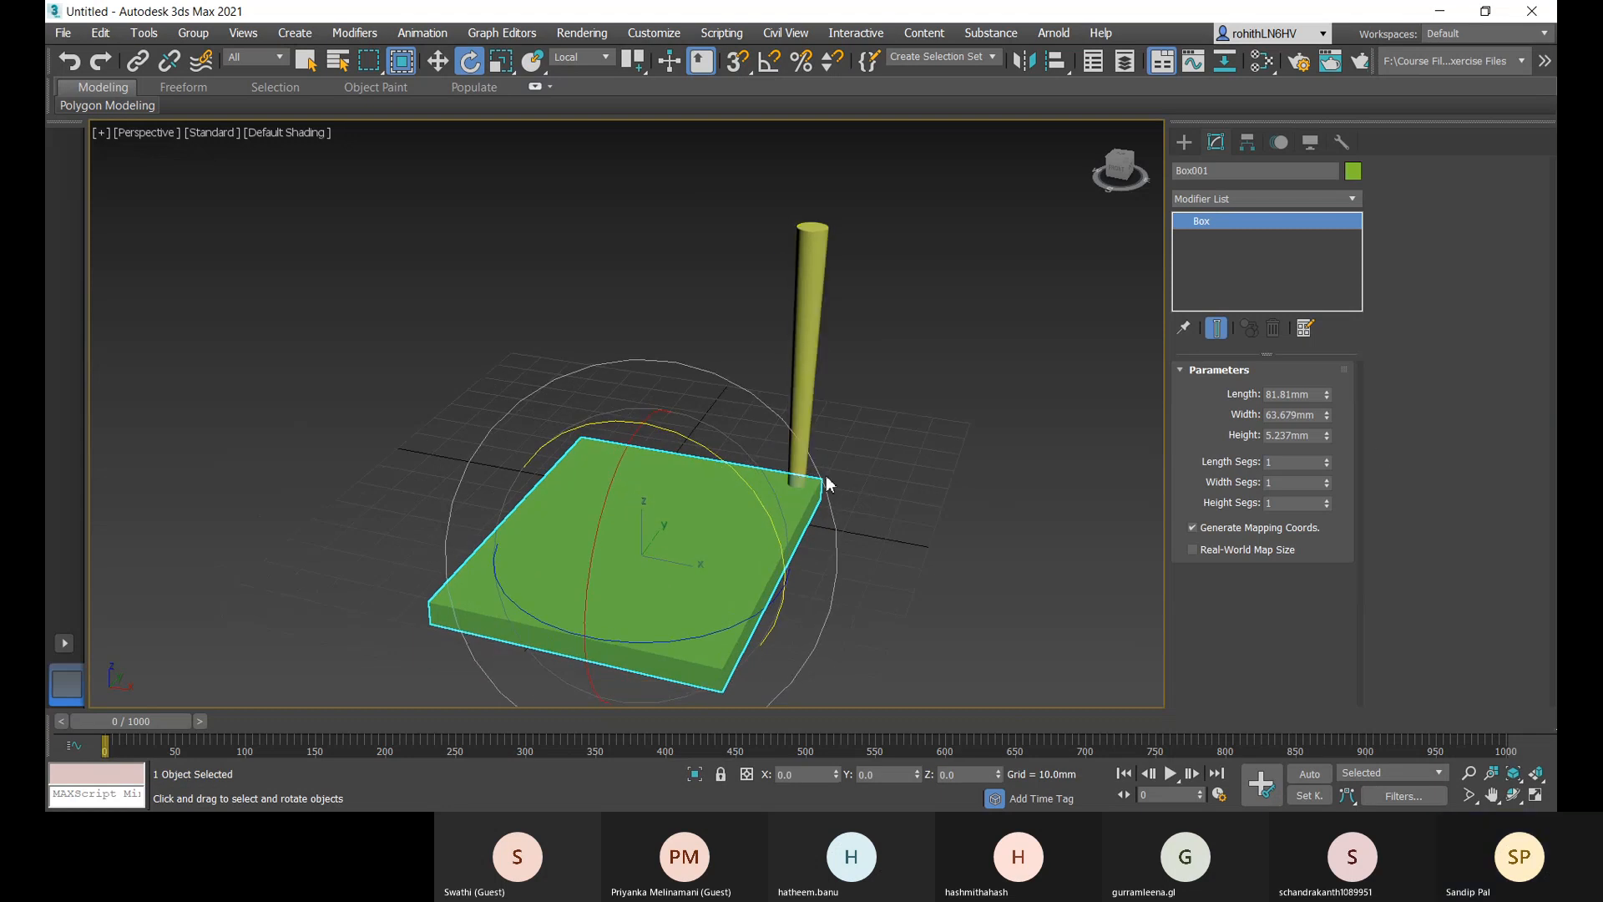
click(1000, 501)
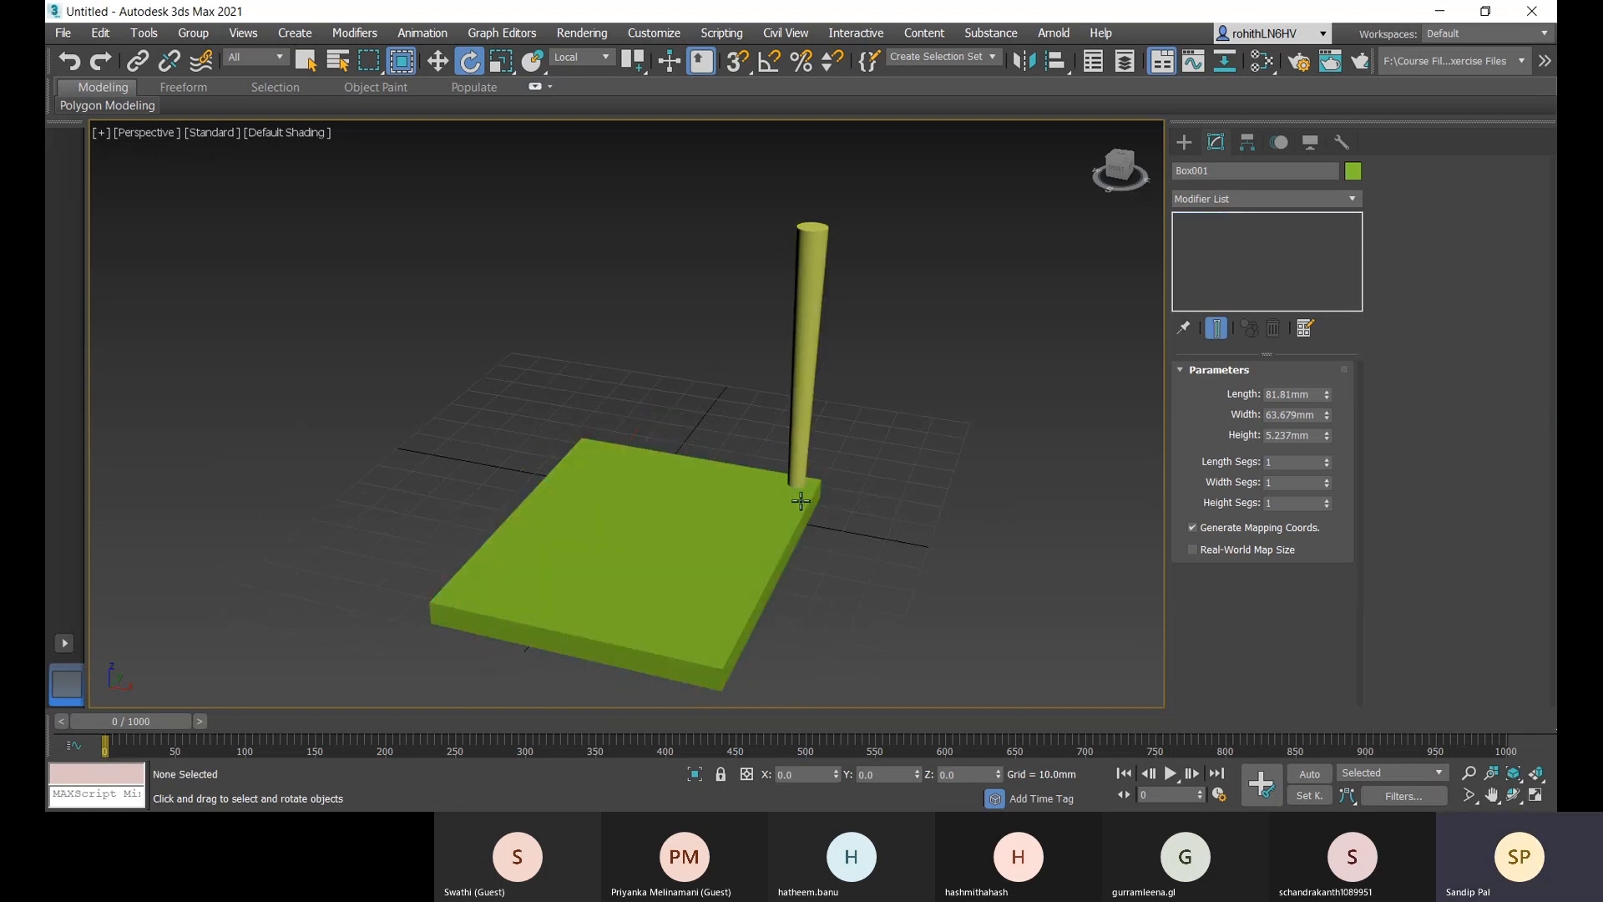
click(759, 526)
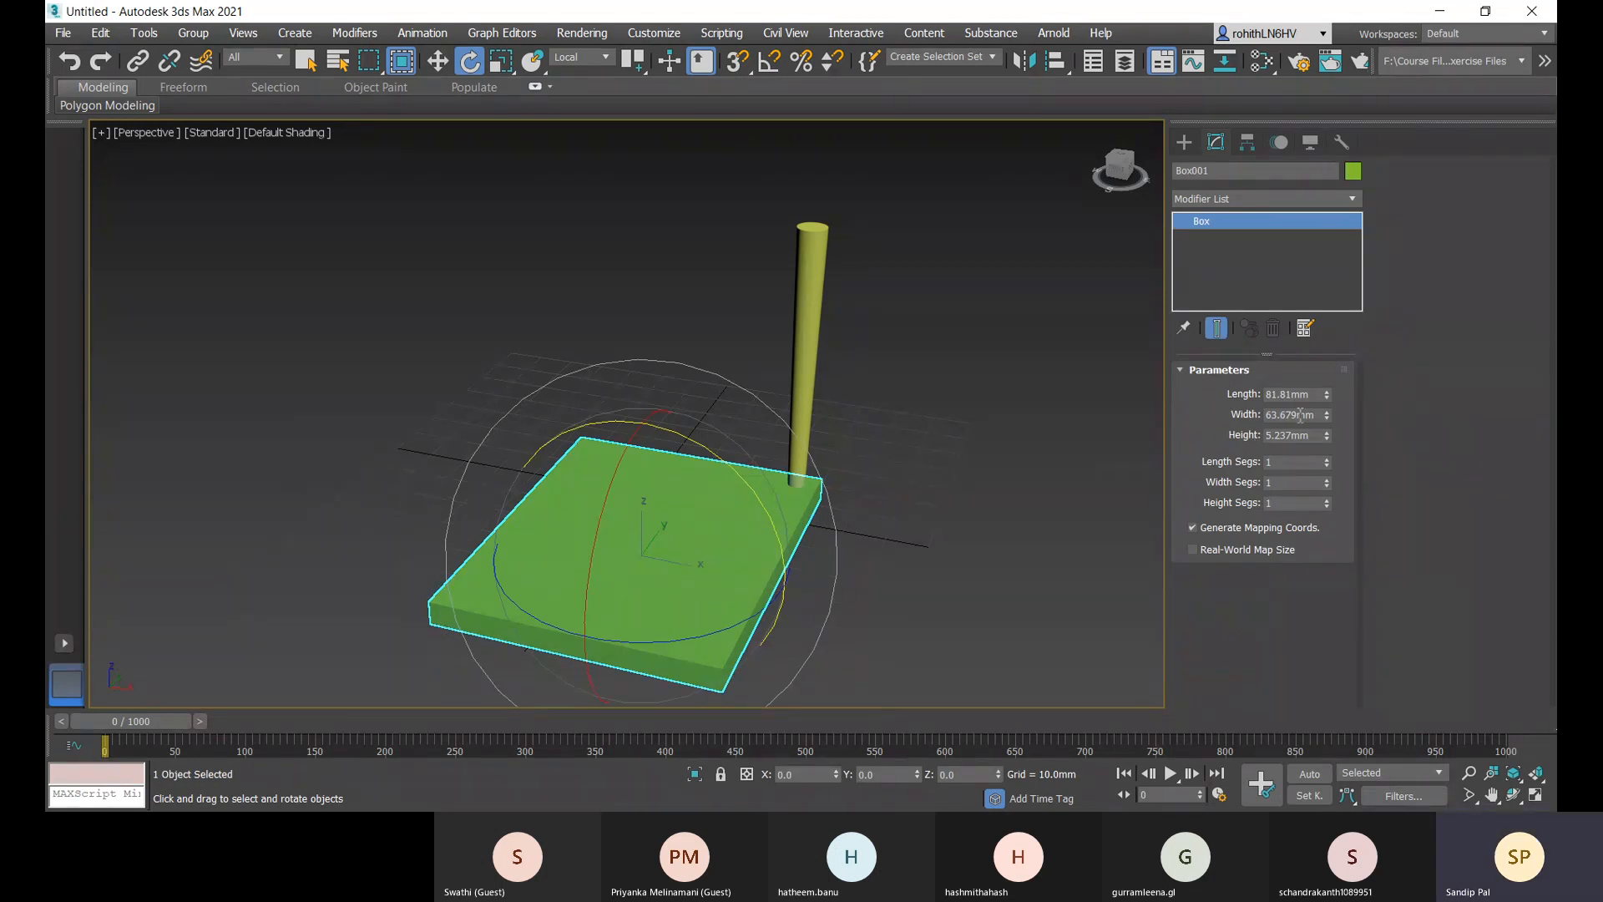
drag(1300, 415, 1173, 415)
text(65)
key(Return)
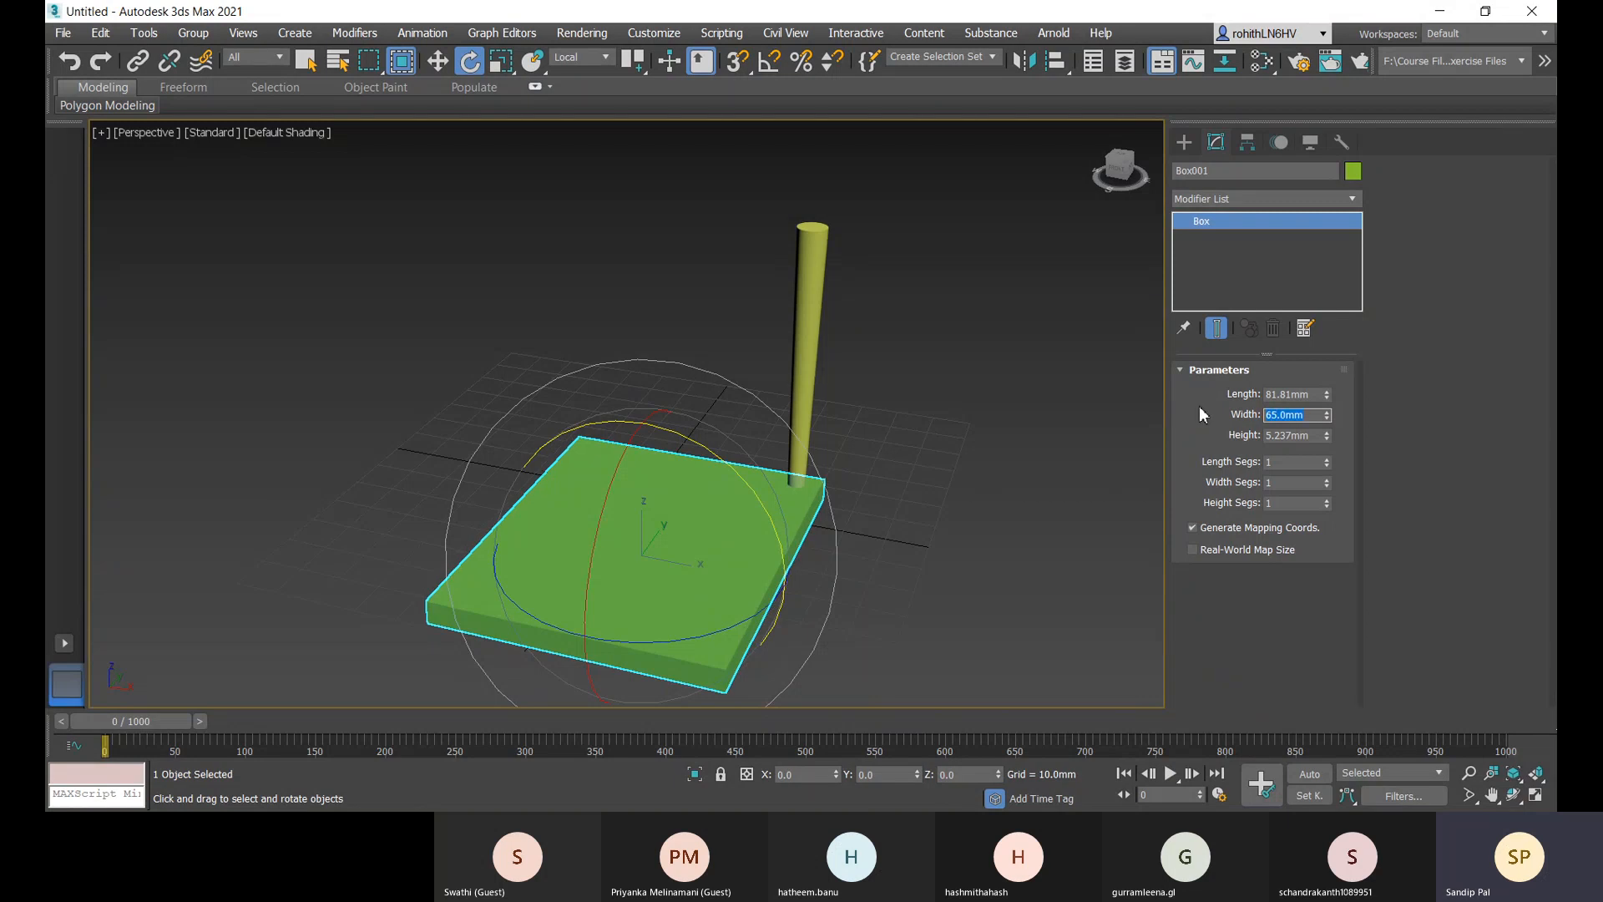
- Set the flat box's length to 80 mm and its height to 5 mm
click(1293, 397)
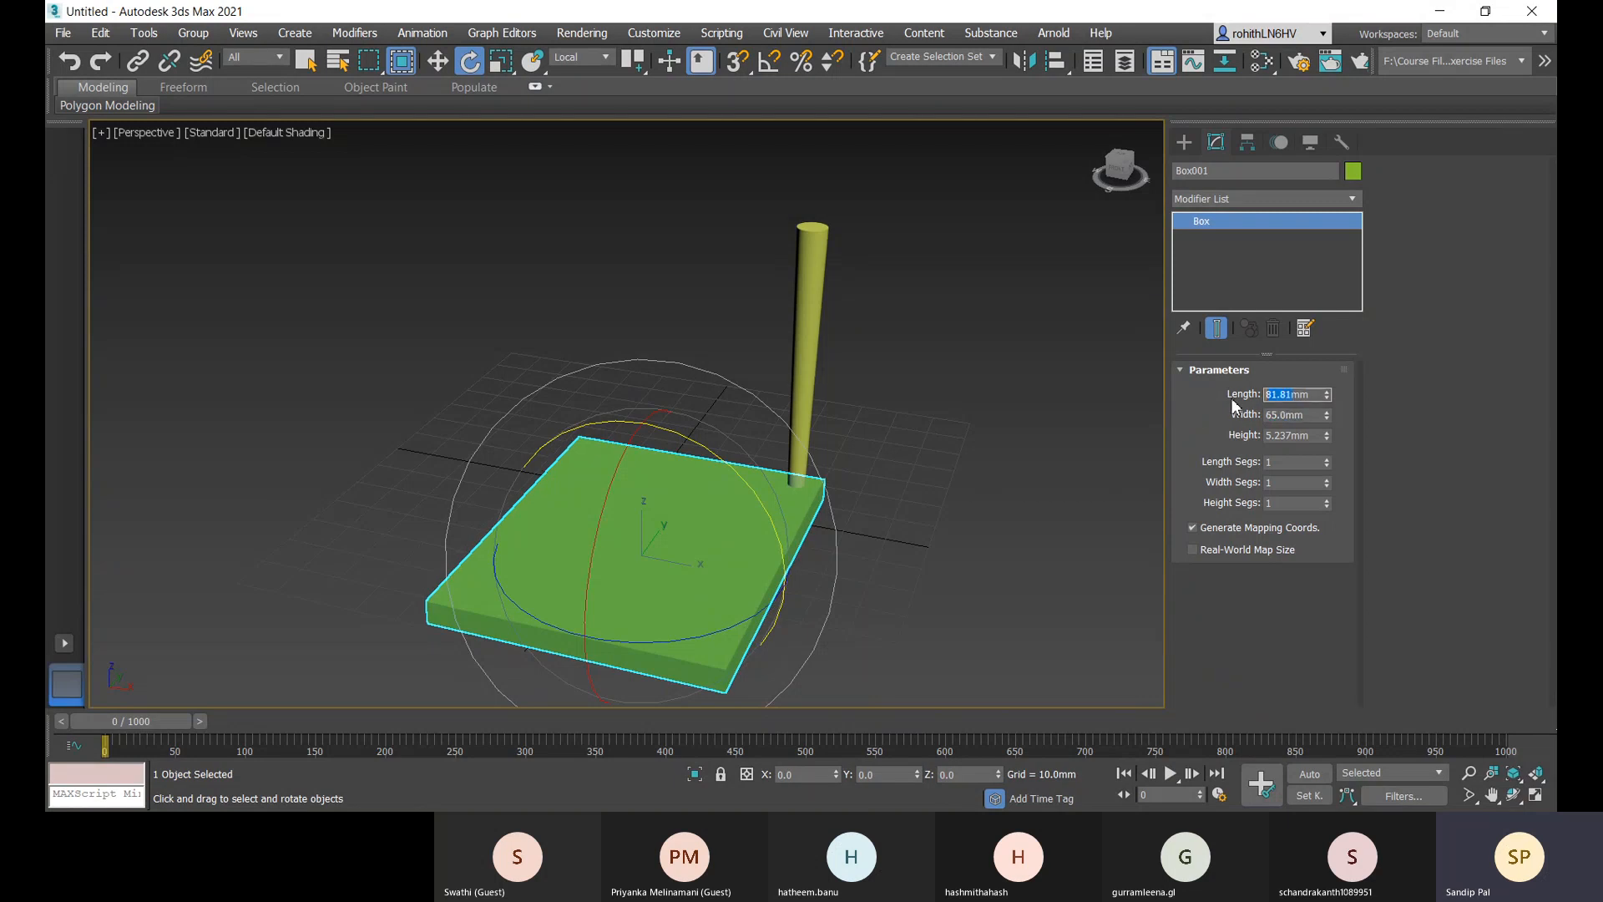
text(80)
key(Return)
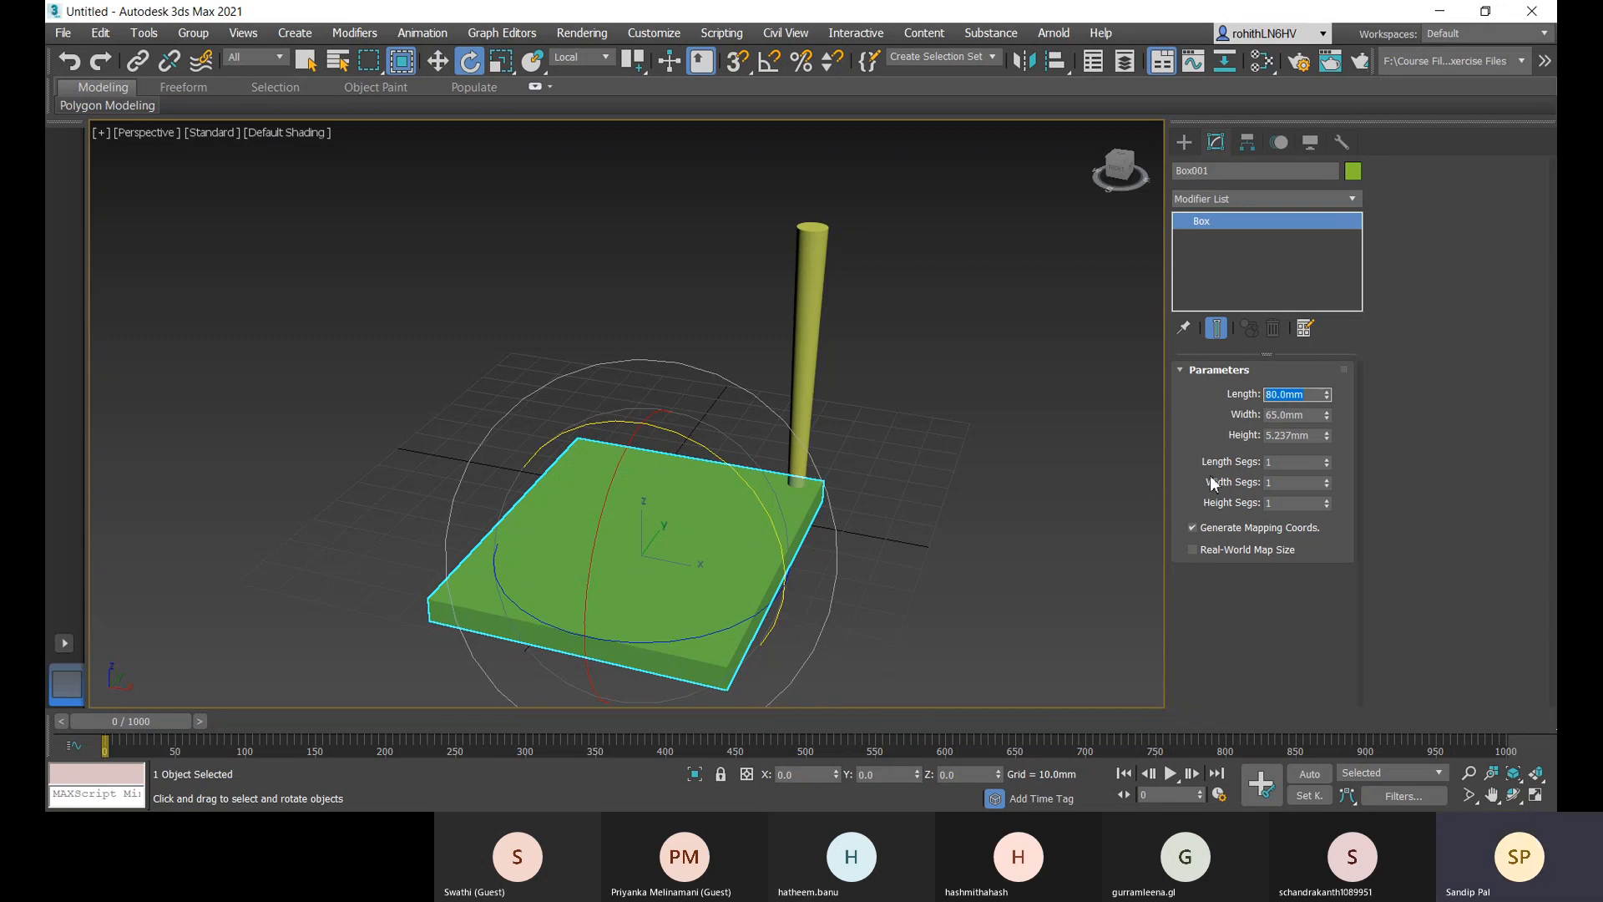
click(1292, 434)
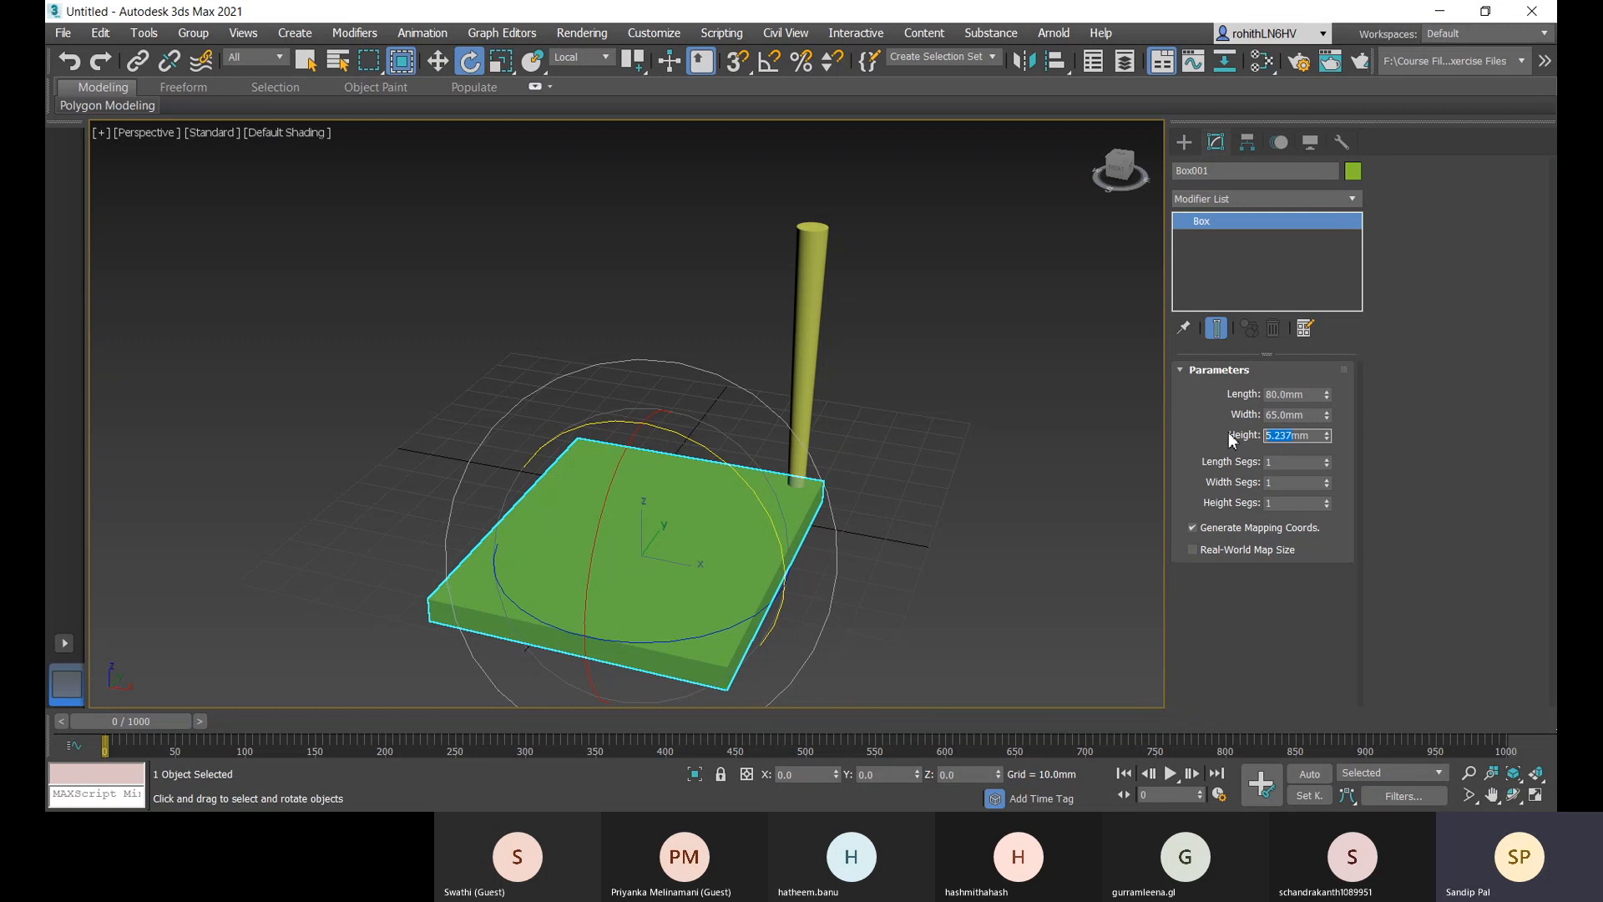
text(5)
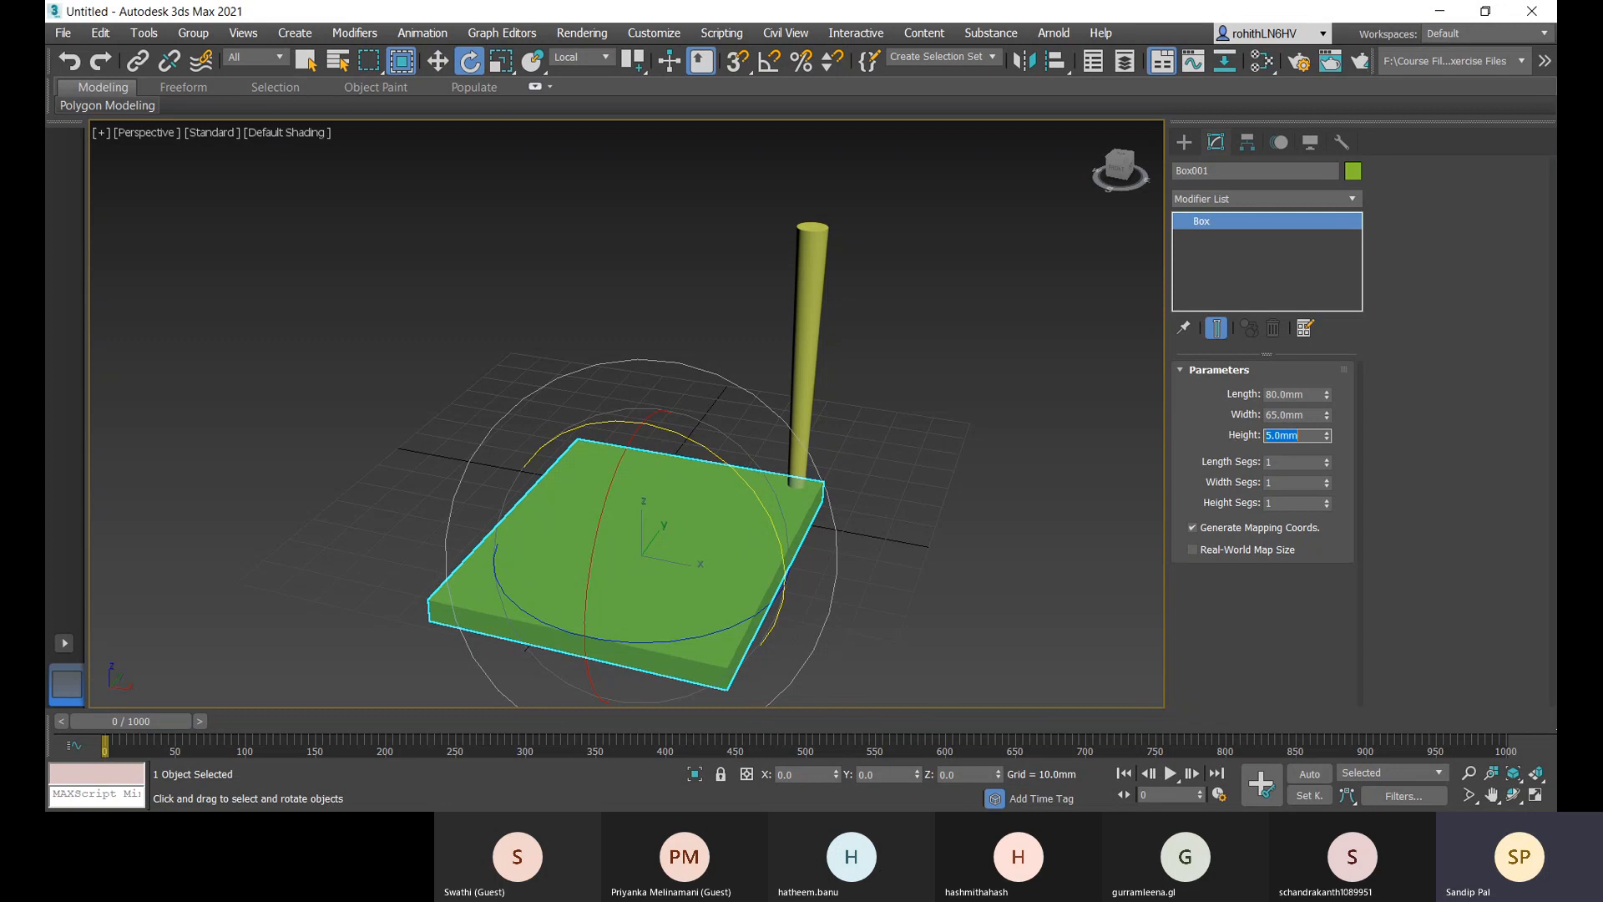
click(1315, 394)
- In the Top view, select the cone and start Align with the flat box as the target object
middle_drag(935, 452, 955, 407)
key(t)
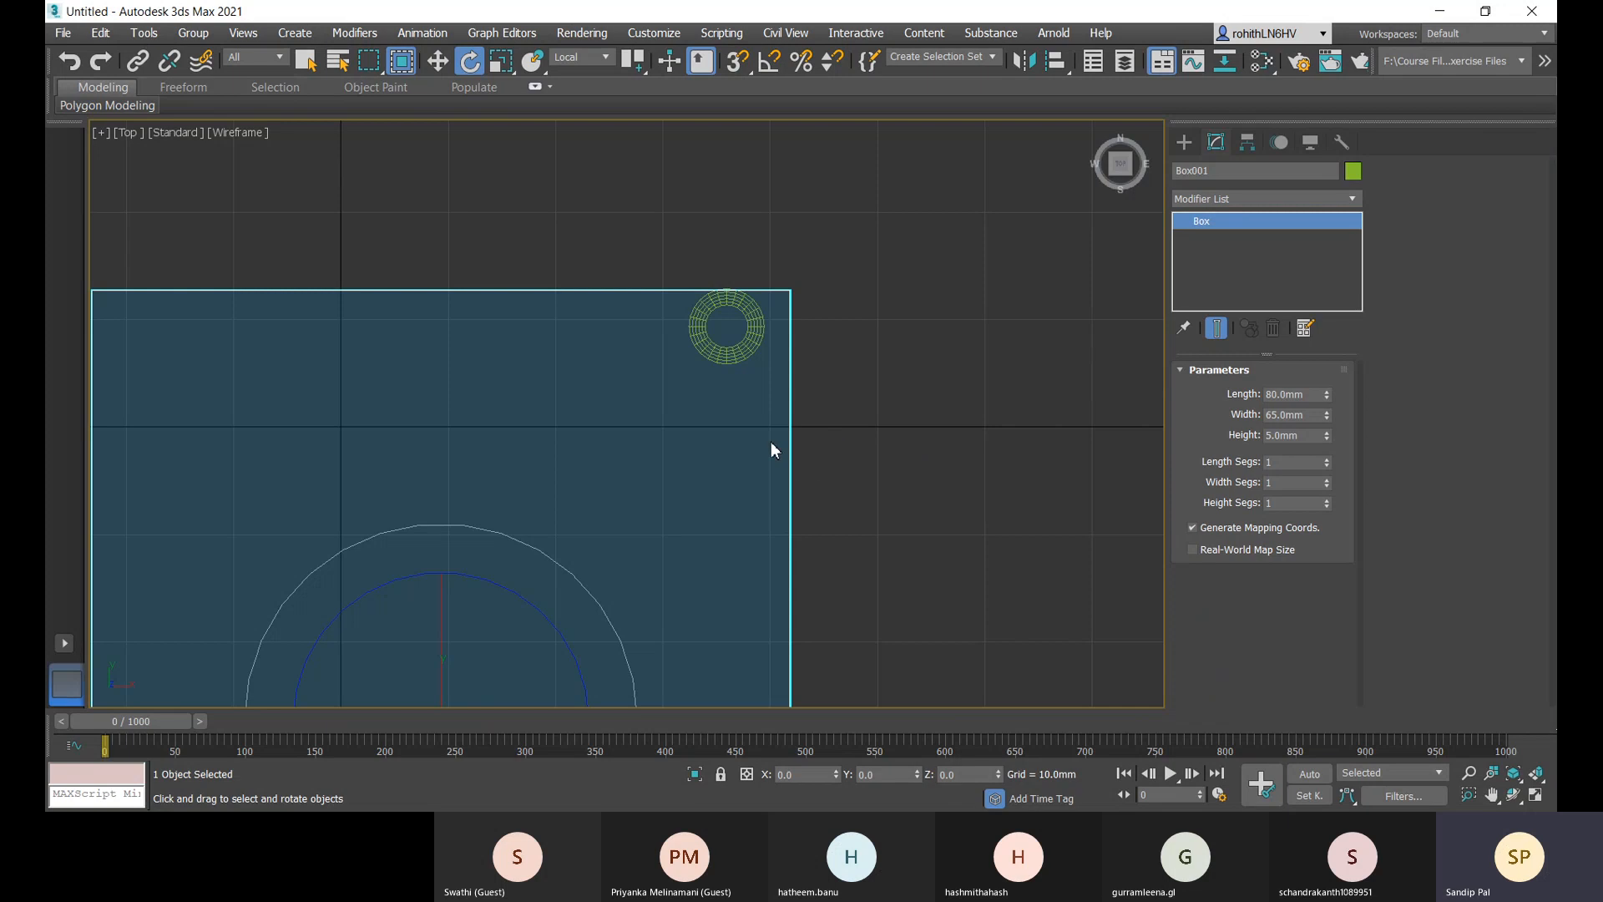
scroll(793, 426, down, 2)
middle_drag(822, 386, 860, 258)
click(787, 274)
scroll(845, 291, up, 3)
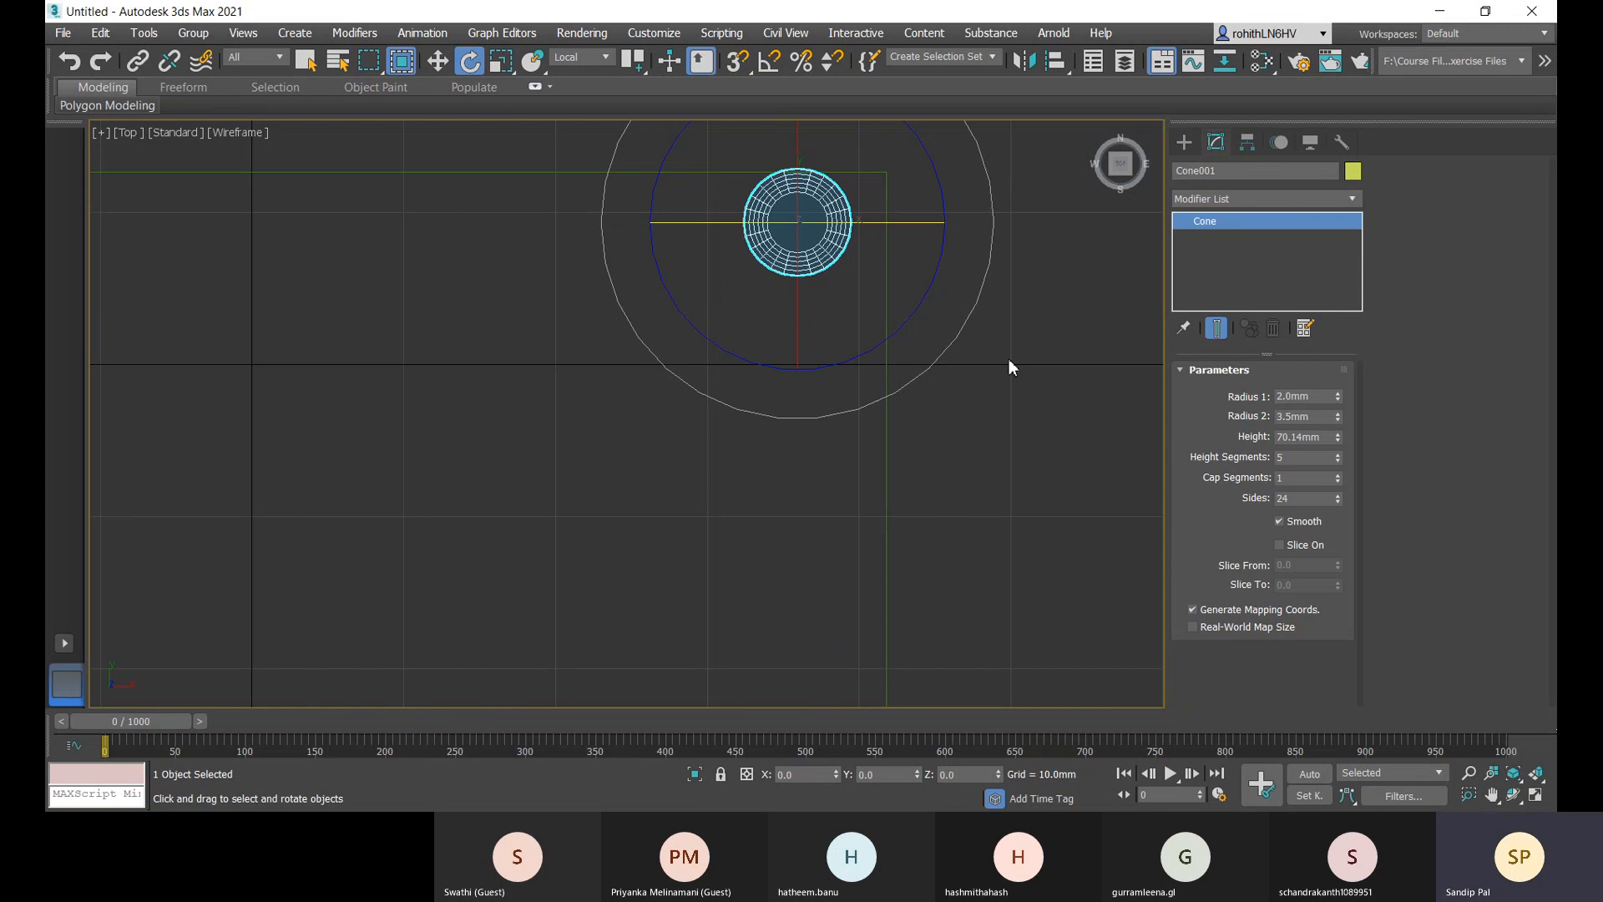
scroll(1010, 367, down, 4)
middle_drag(1039, 462, 865, 406)
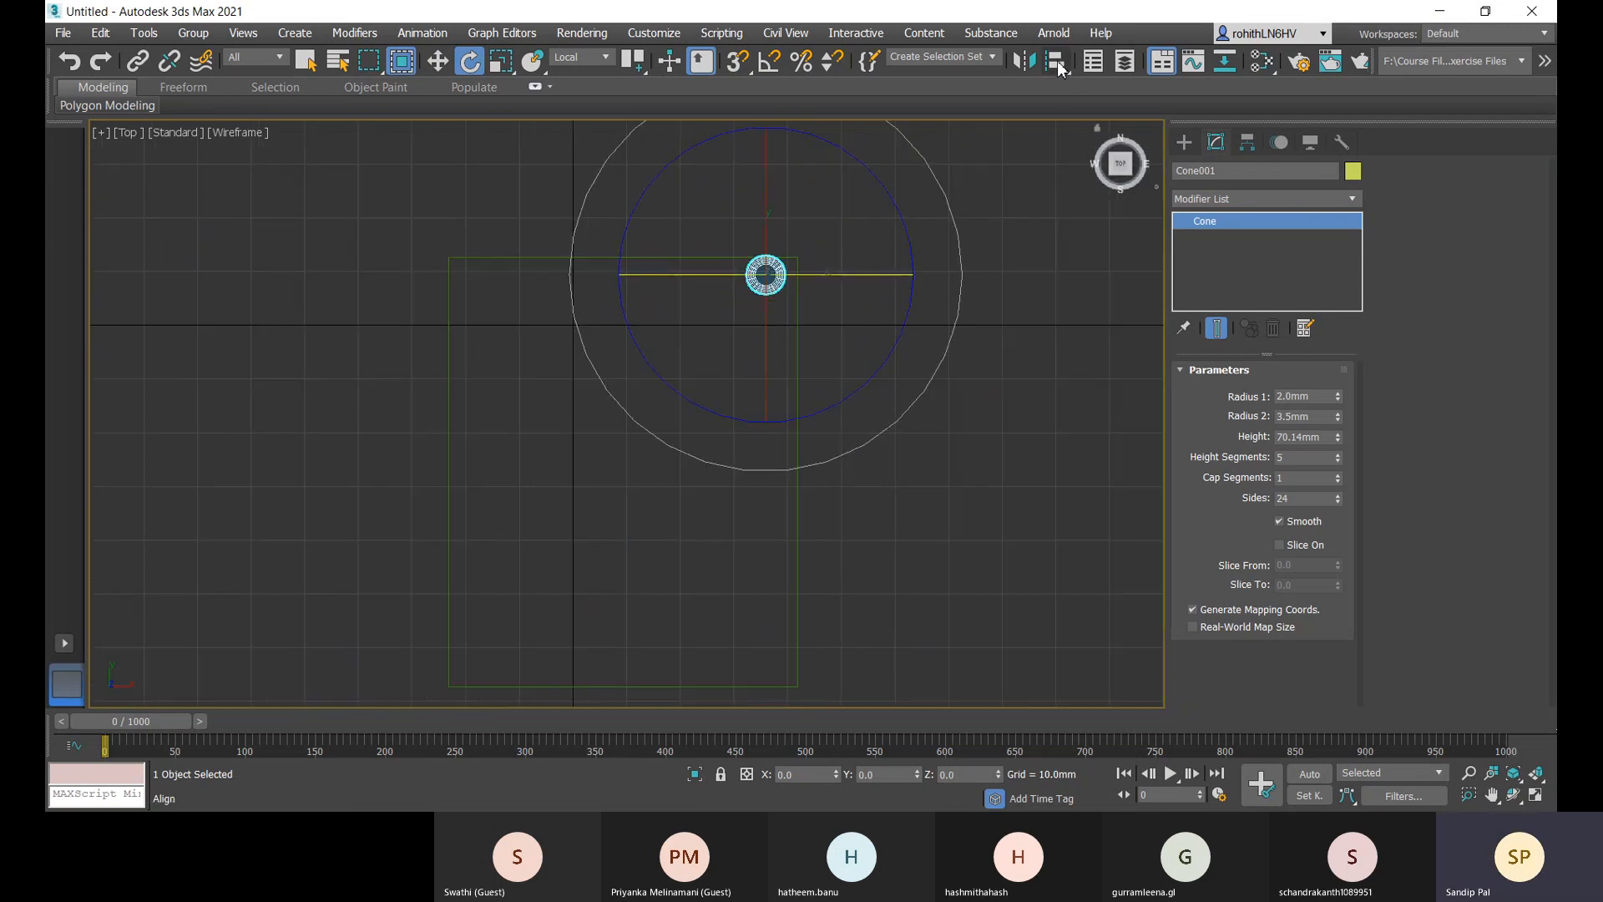
click(1057, 64)
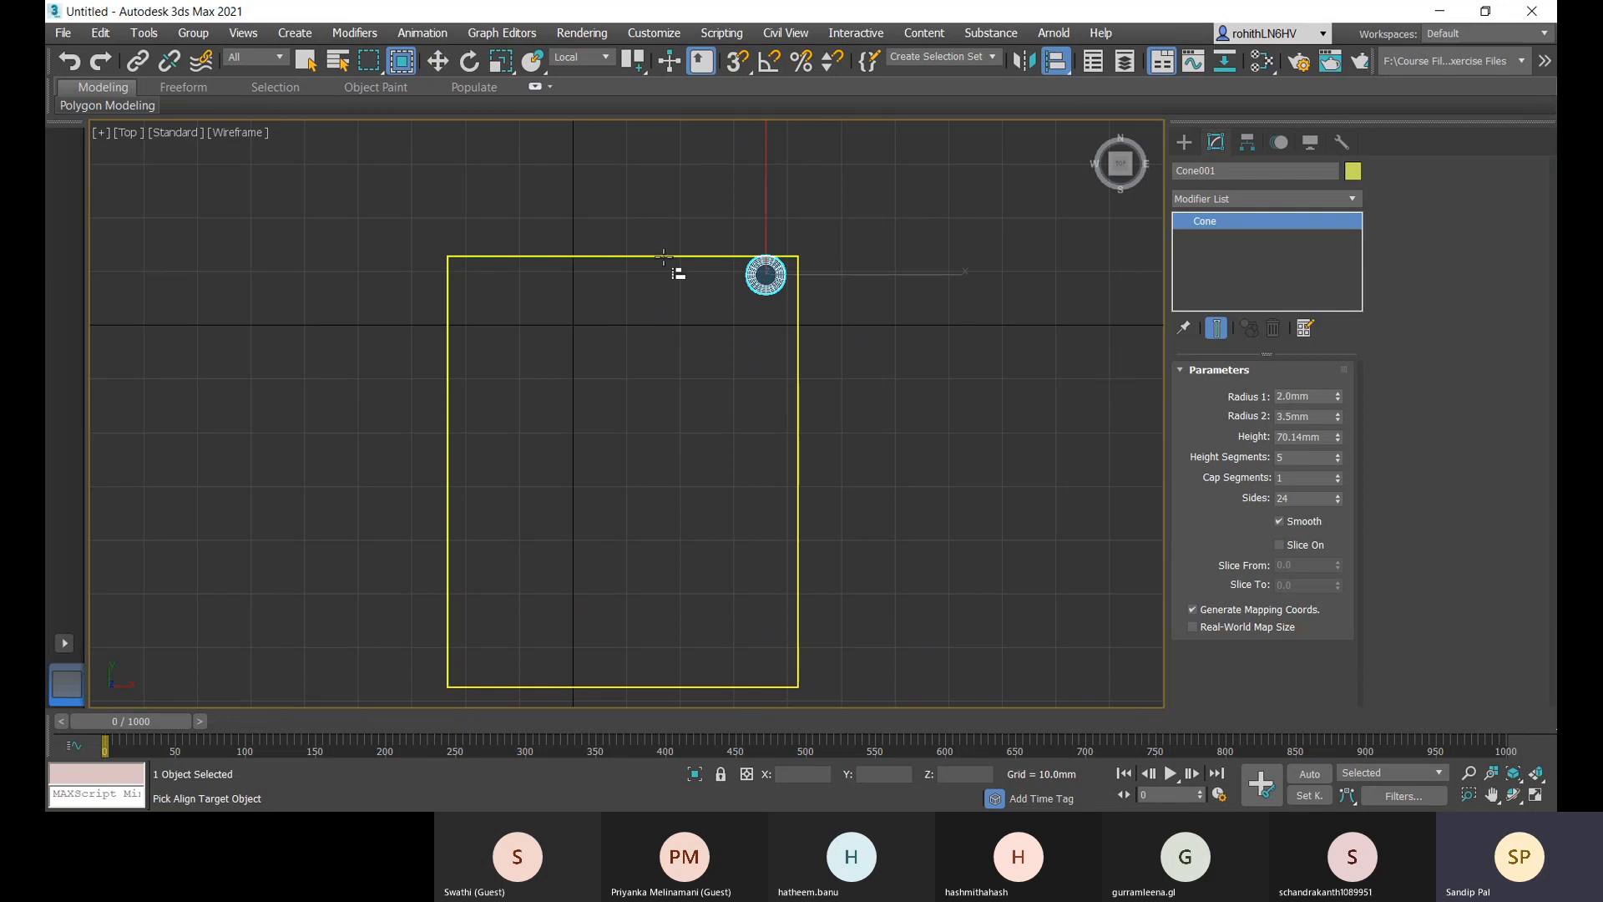
click(664, 258)
- Align only the cone's X position to the box, Maximum to Maximum, and apply it
click(304, 271)
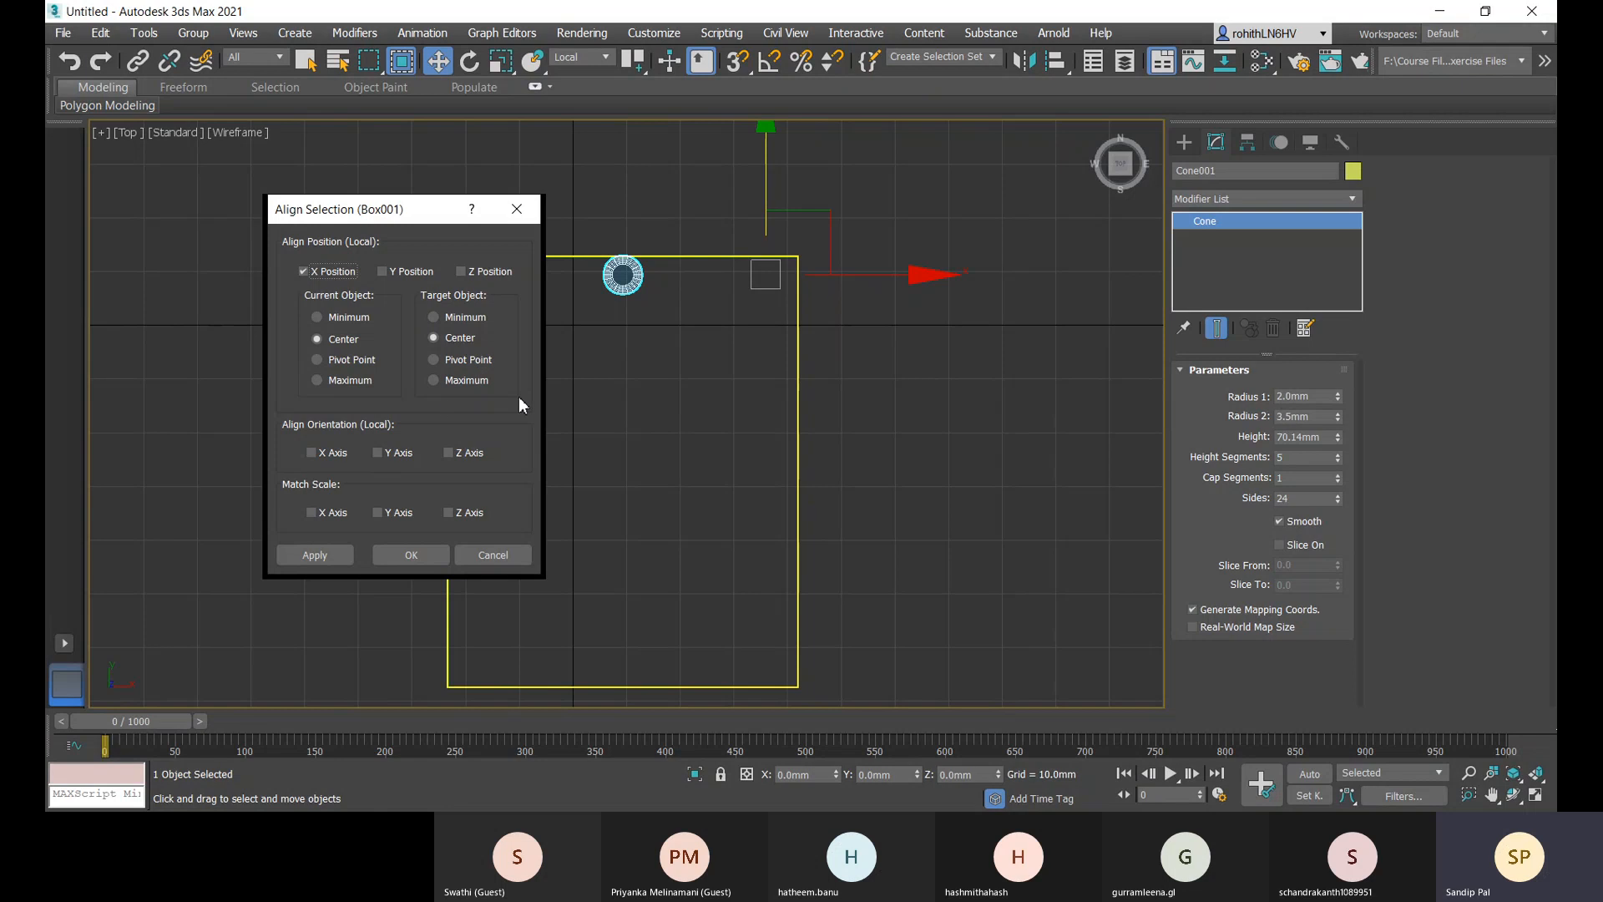
click(317, 316)
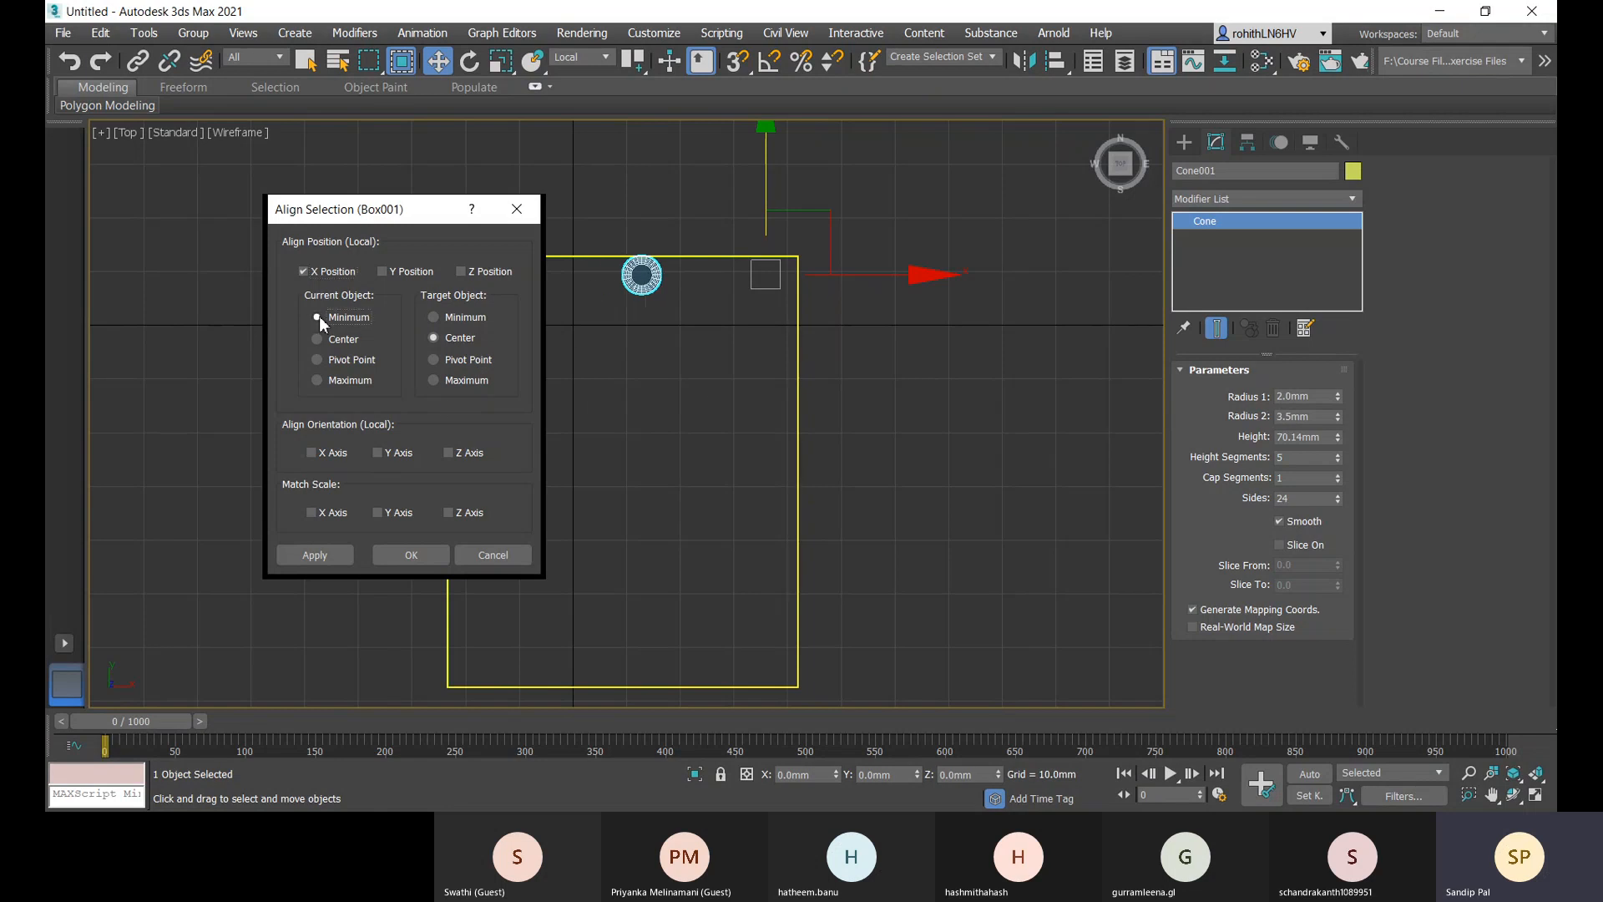
click(435, 380)
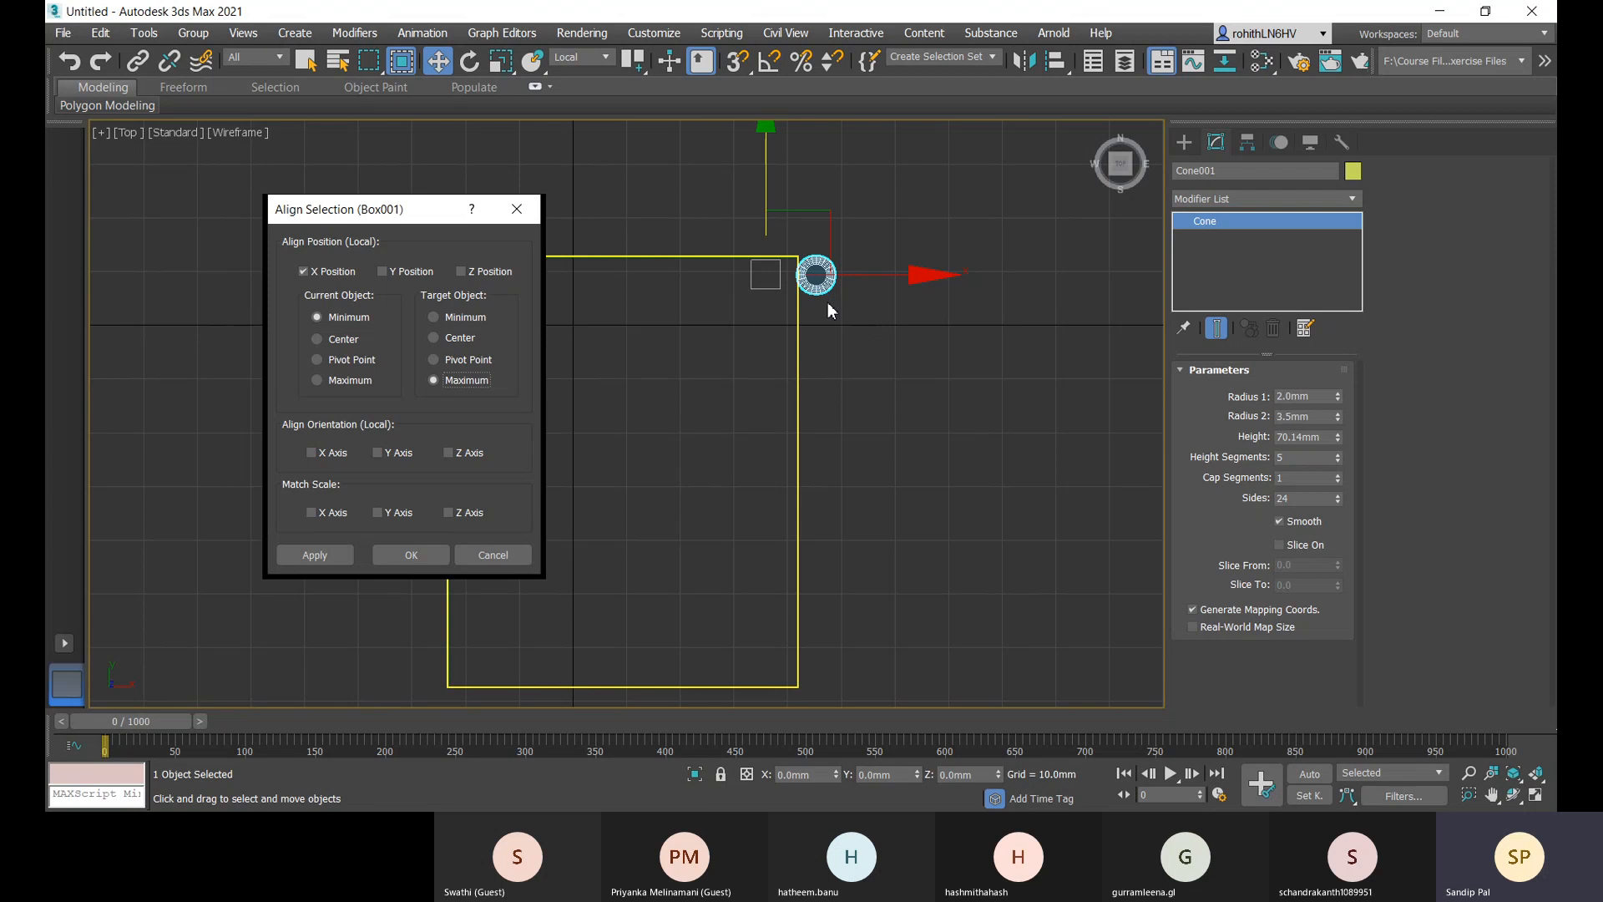
click(433, 317)
drag(405, 215, 149, 206)
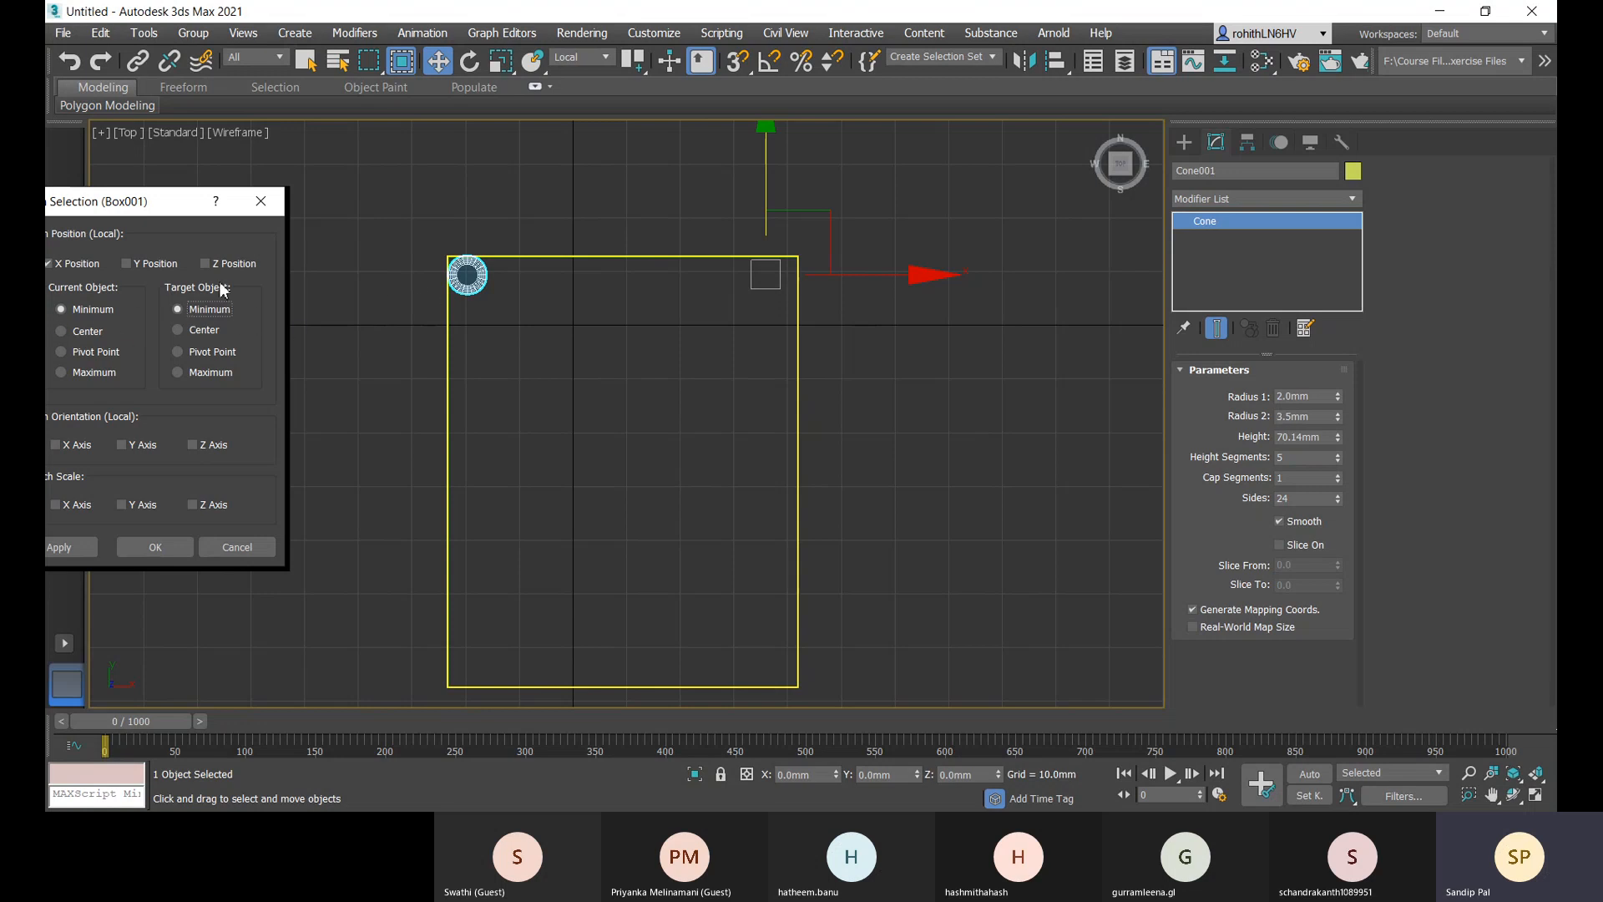
click(179, 372)
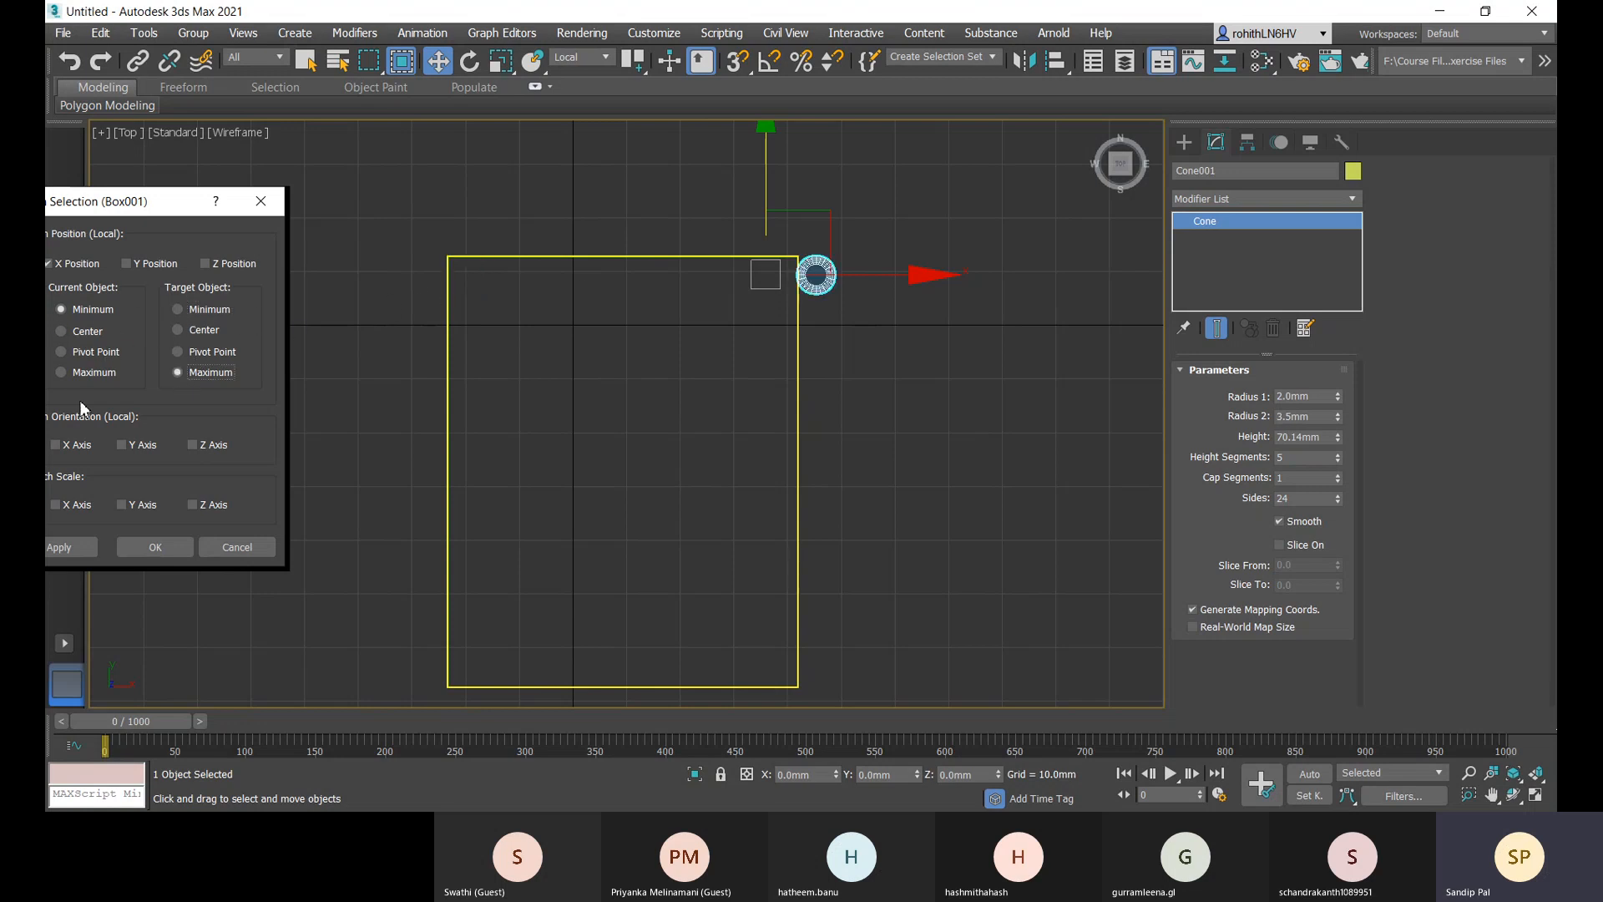
click(62, 373)
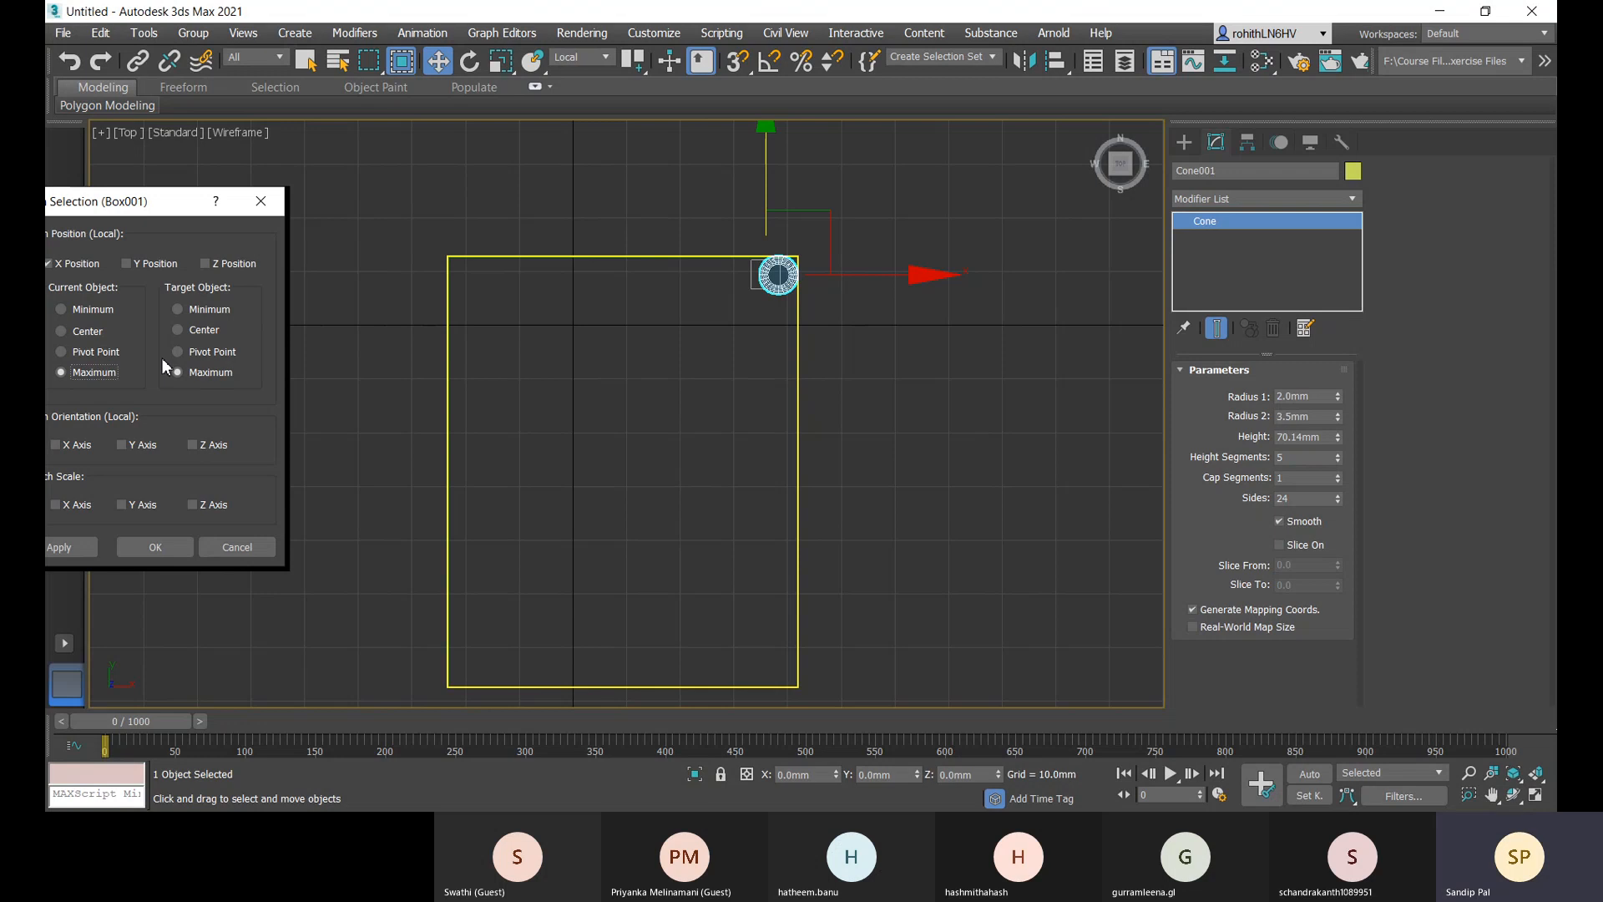
drag(118, 203, 232, 193)
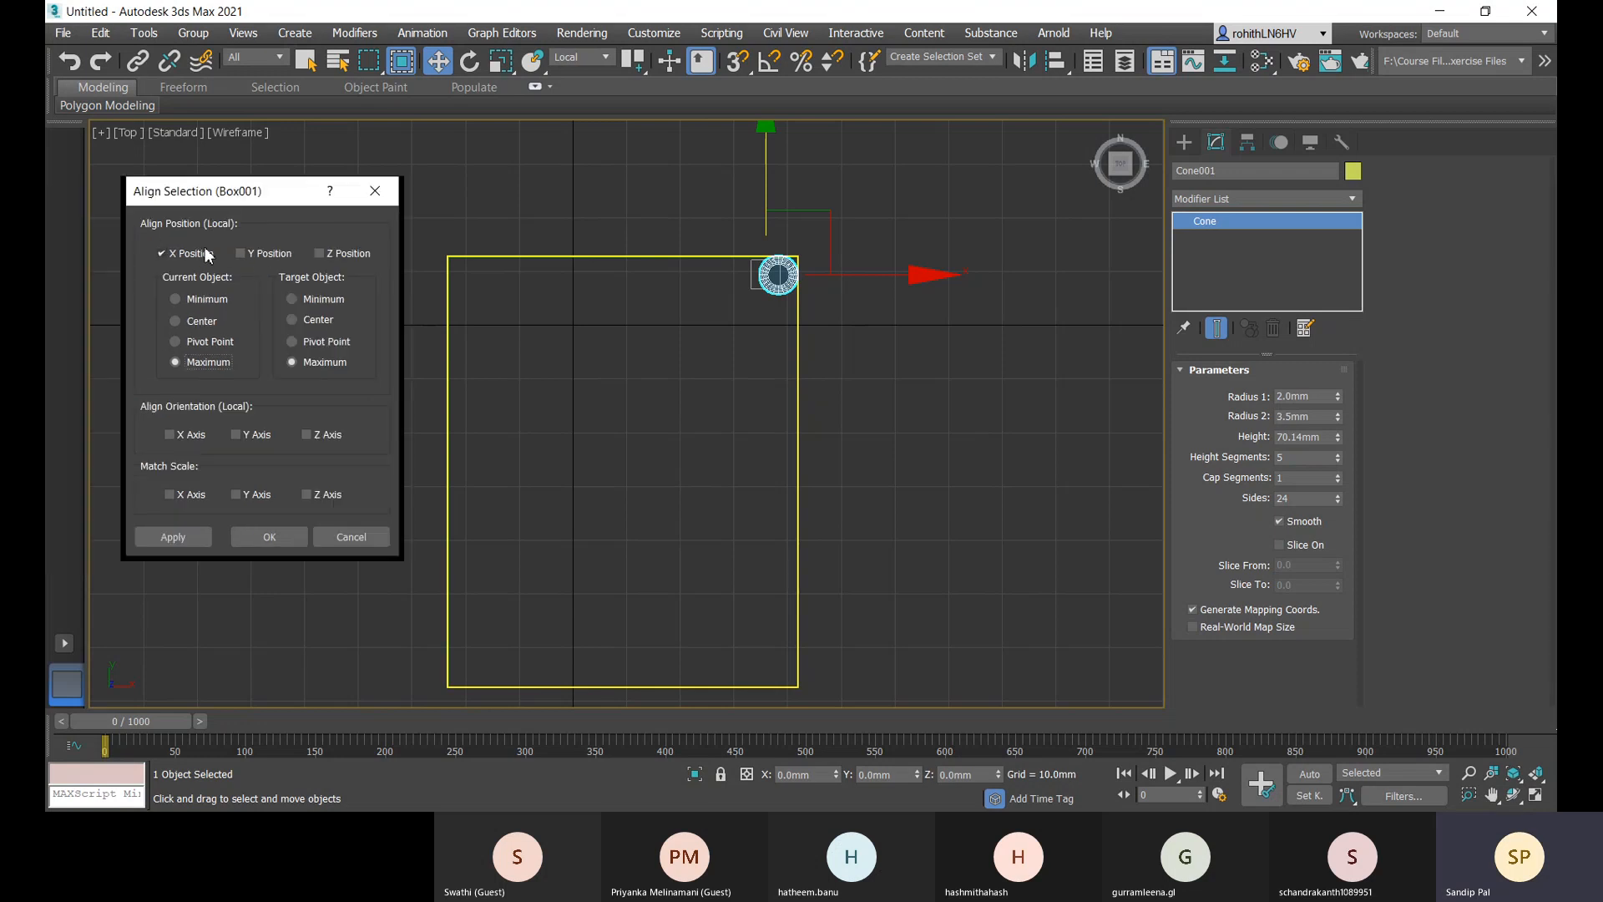
click(192, 537)
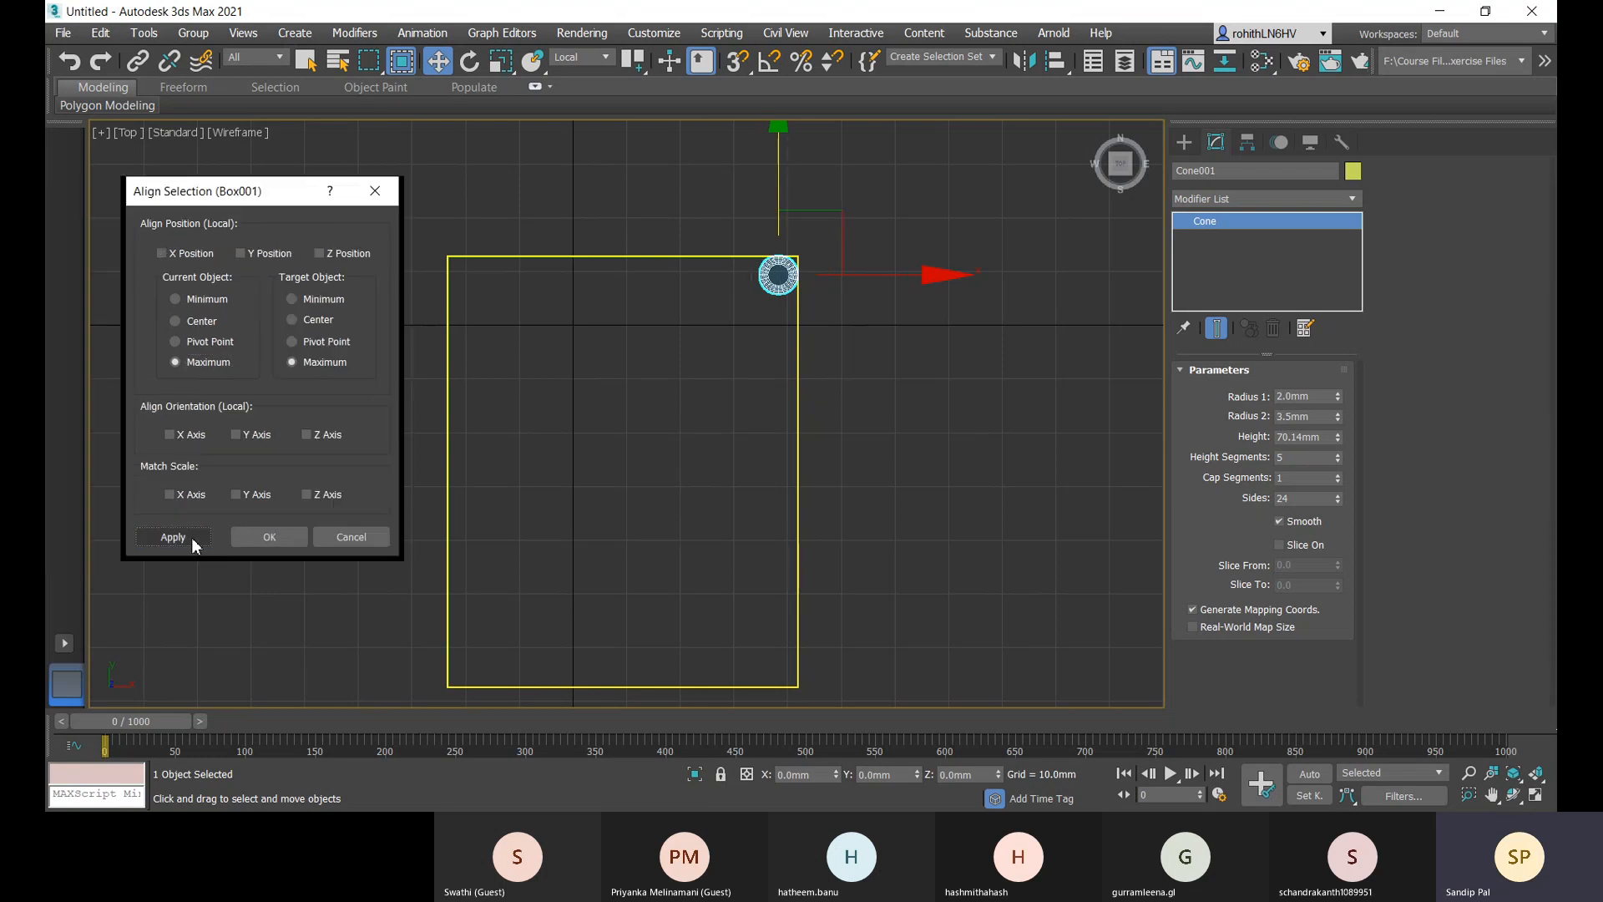
- Align the cone's Y position to the box, Maximum to Maximum, and finish the alignment
click(240, 253)
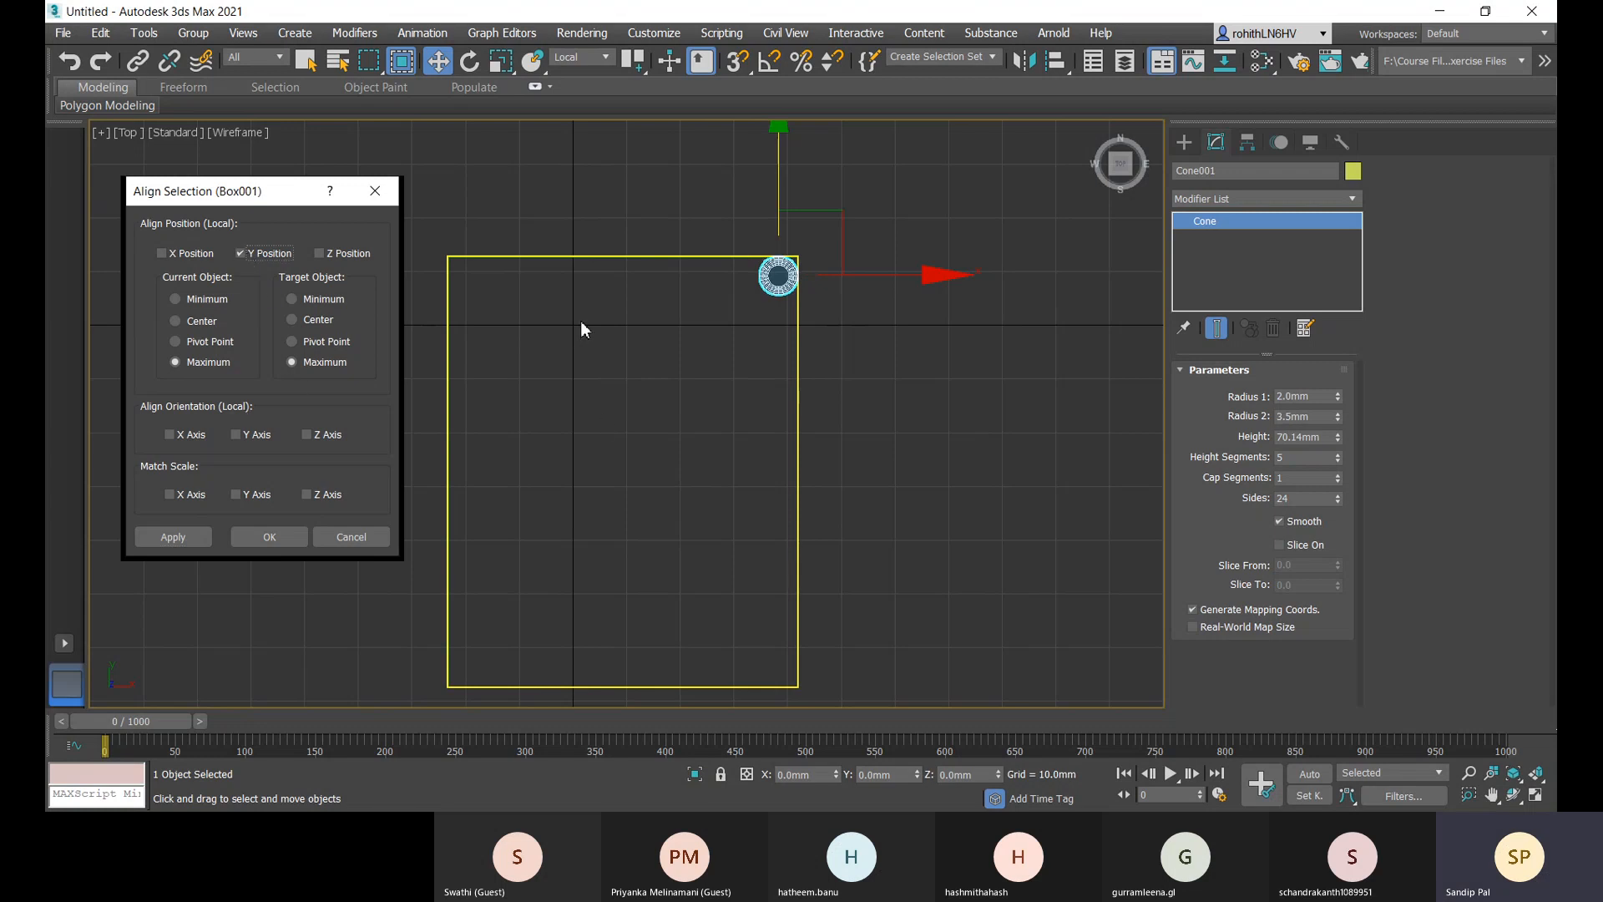
click(175, 299)
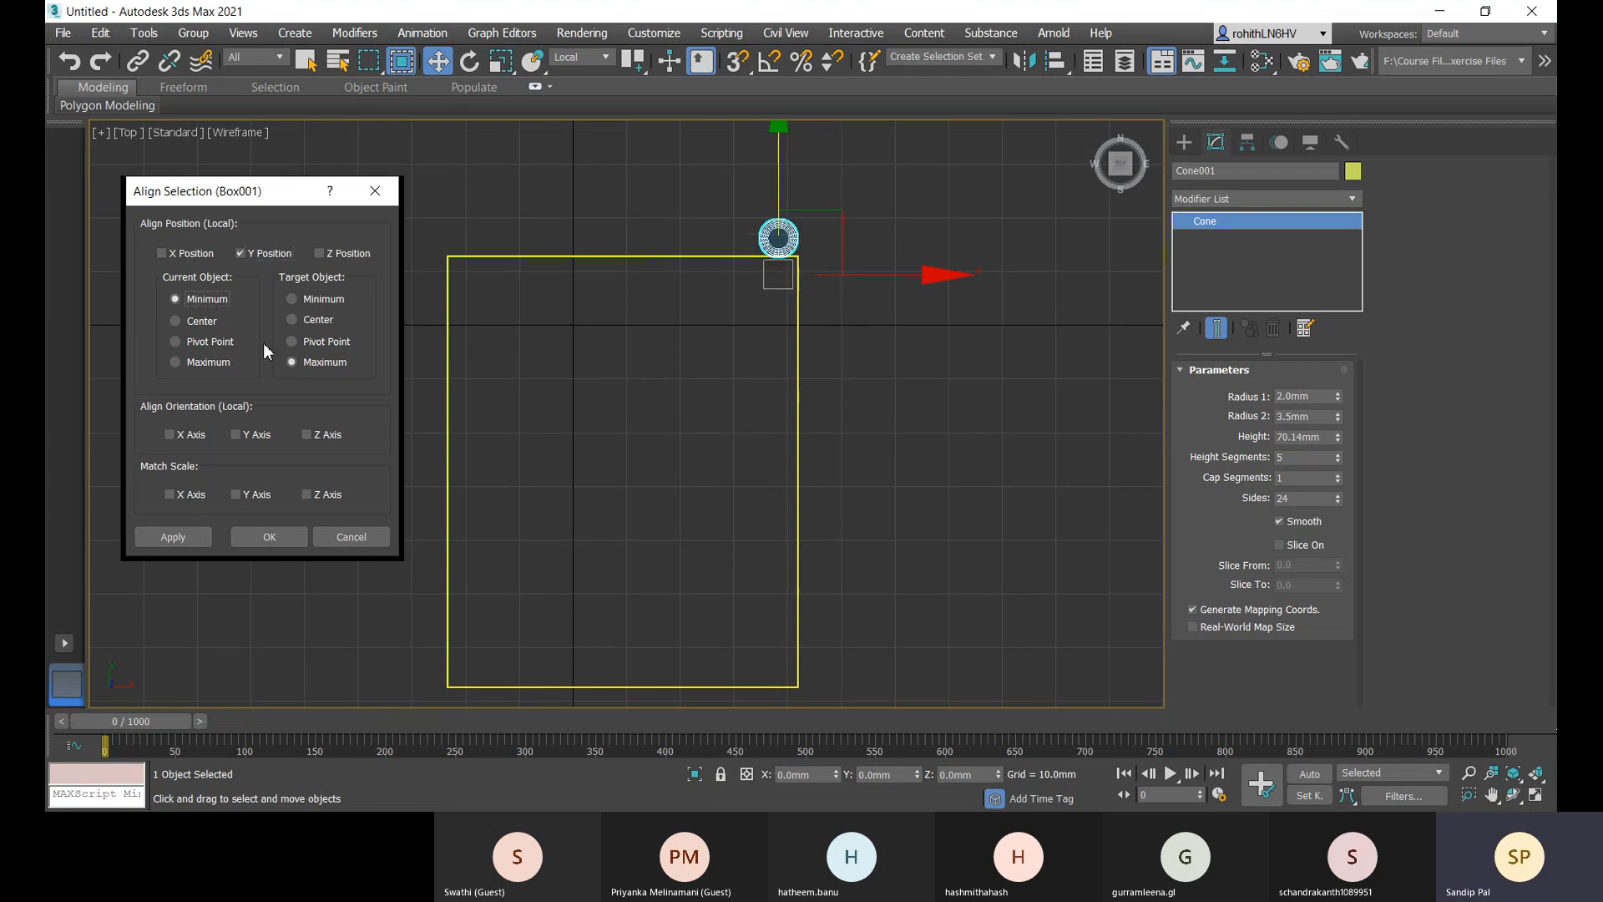
click(292, 299)
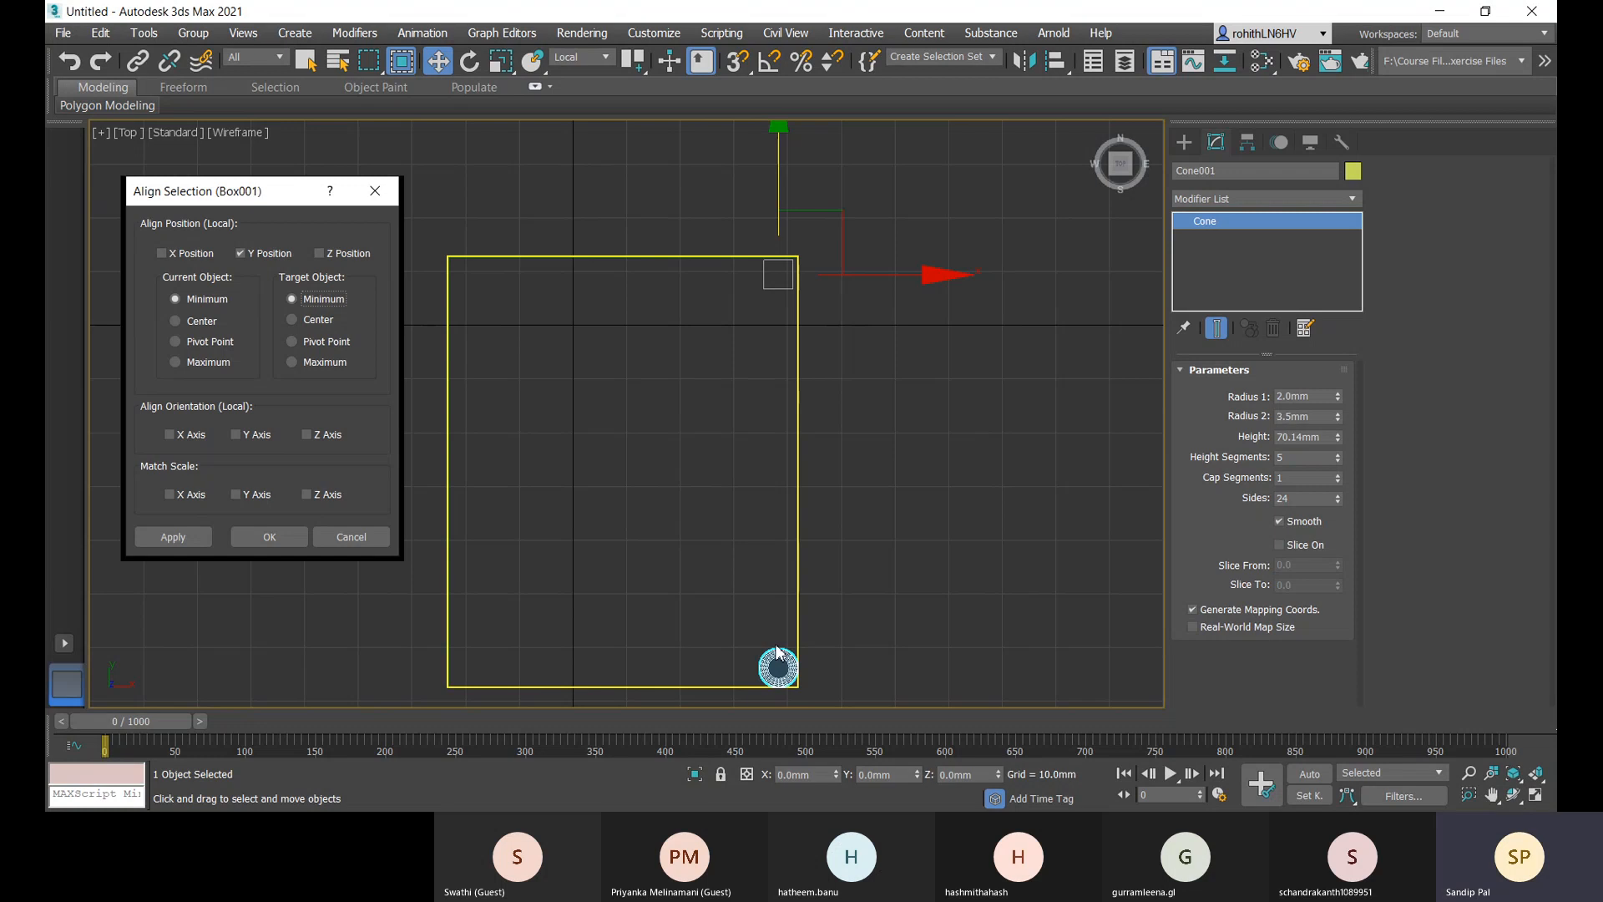
click(294, 362)
click(176, 362)
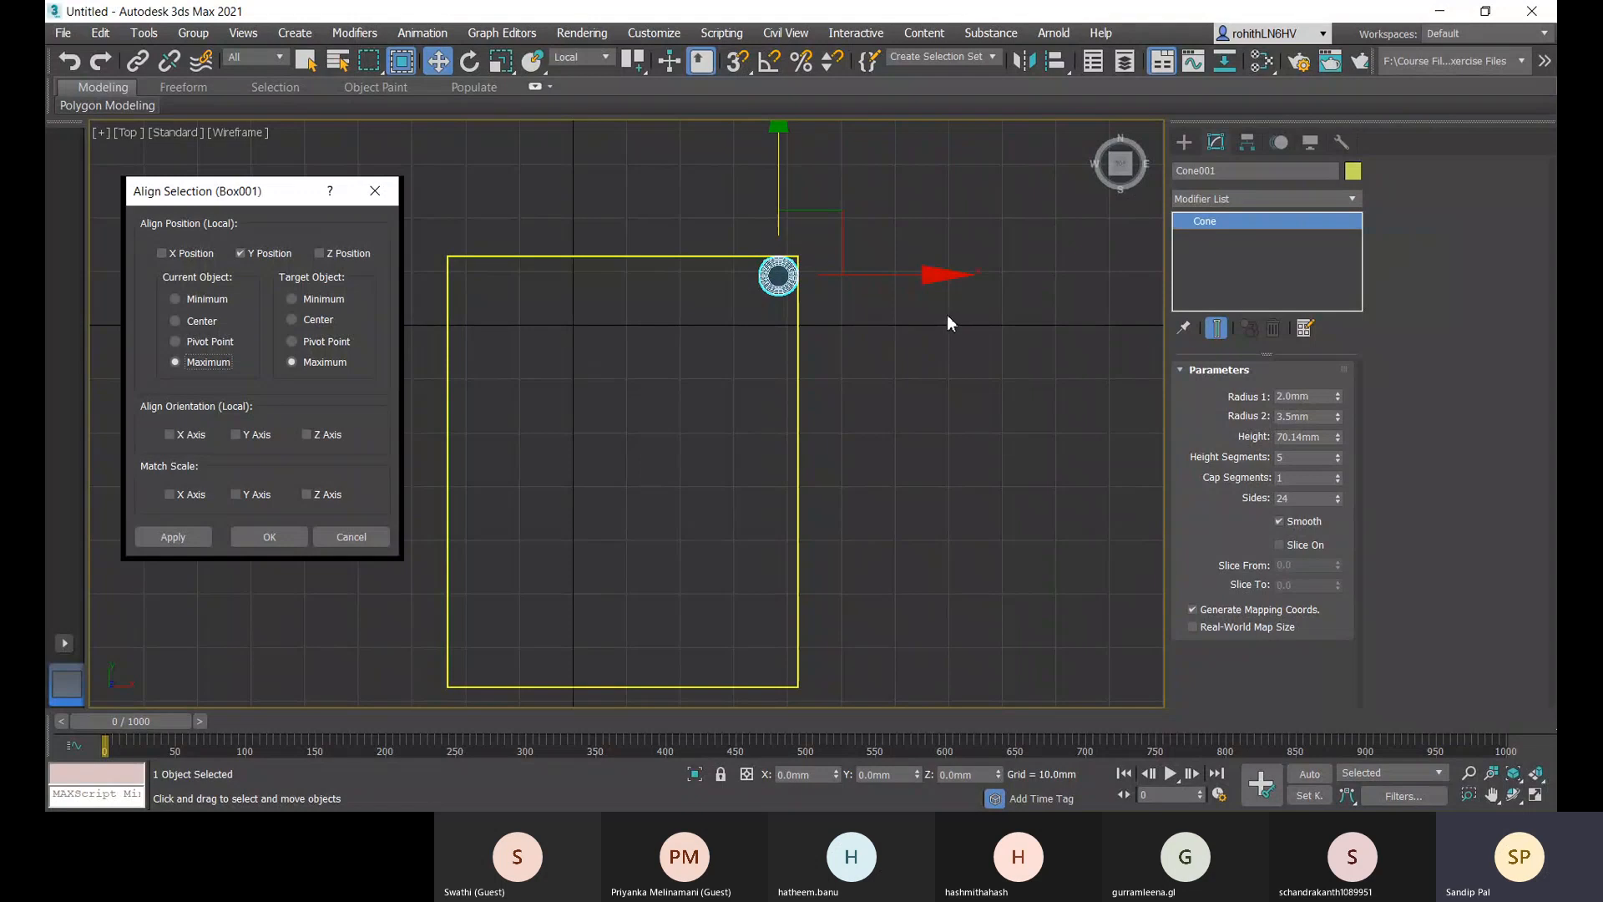
click(285, 543)
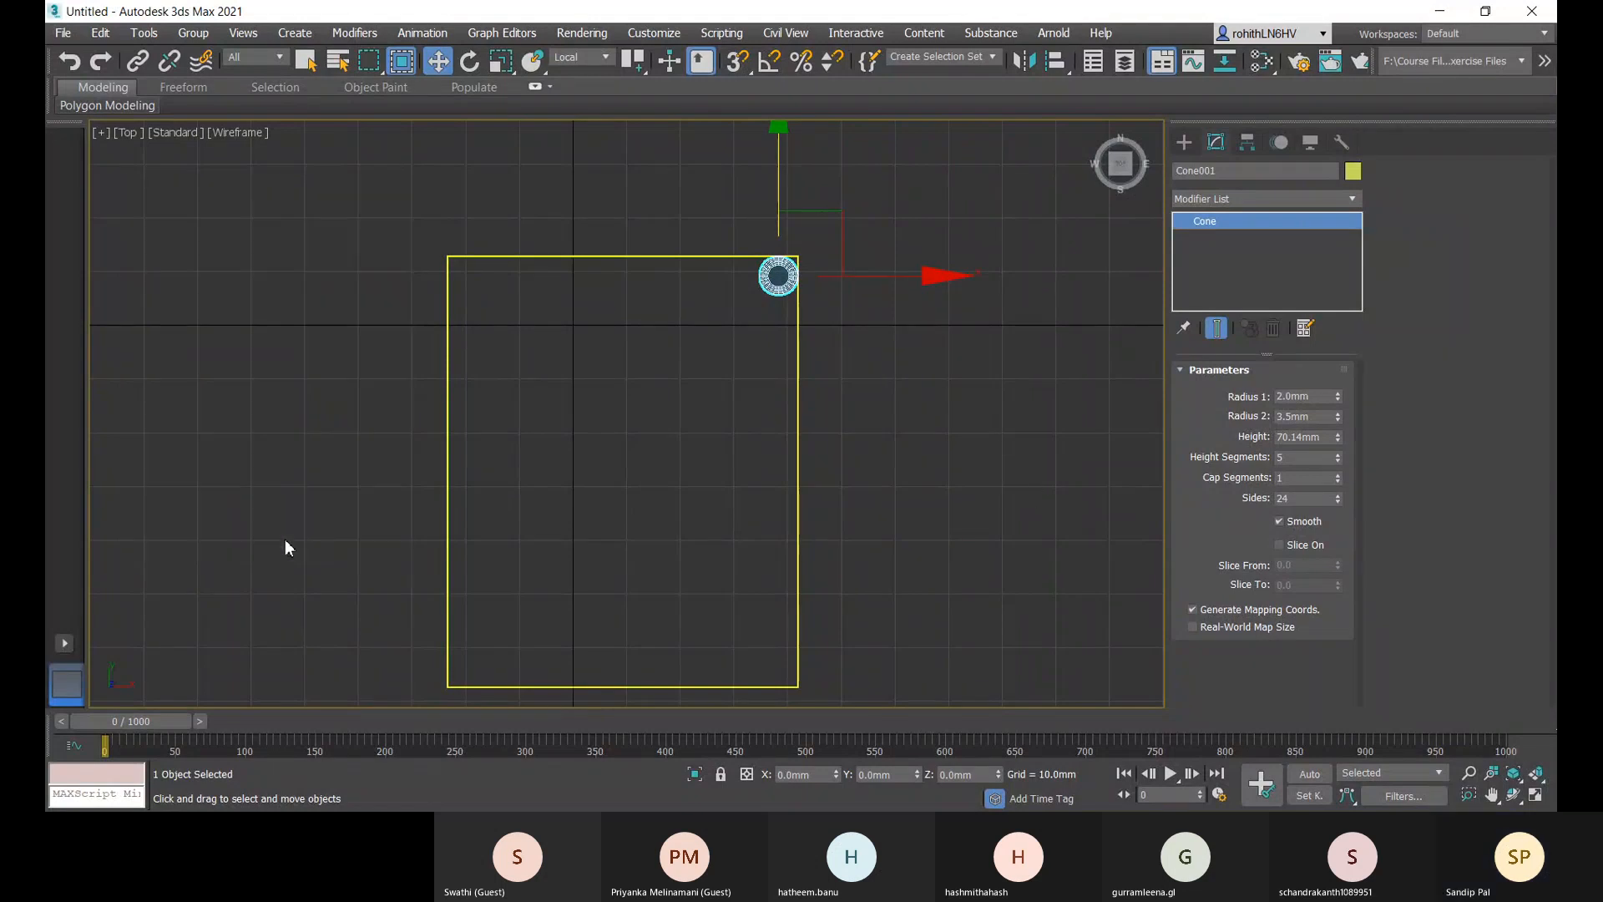
- In the Perspective view, align the box to the cone in Z position only, with the box's Minimum at the cone's Maximum
key(p)
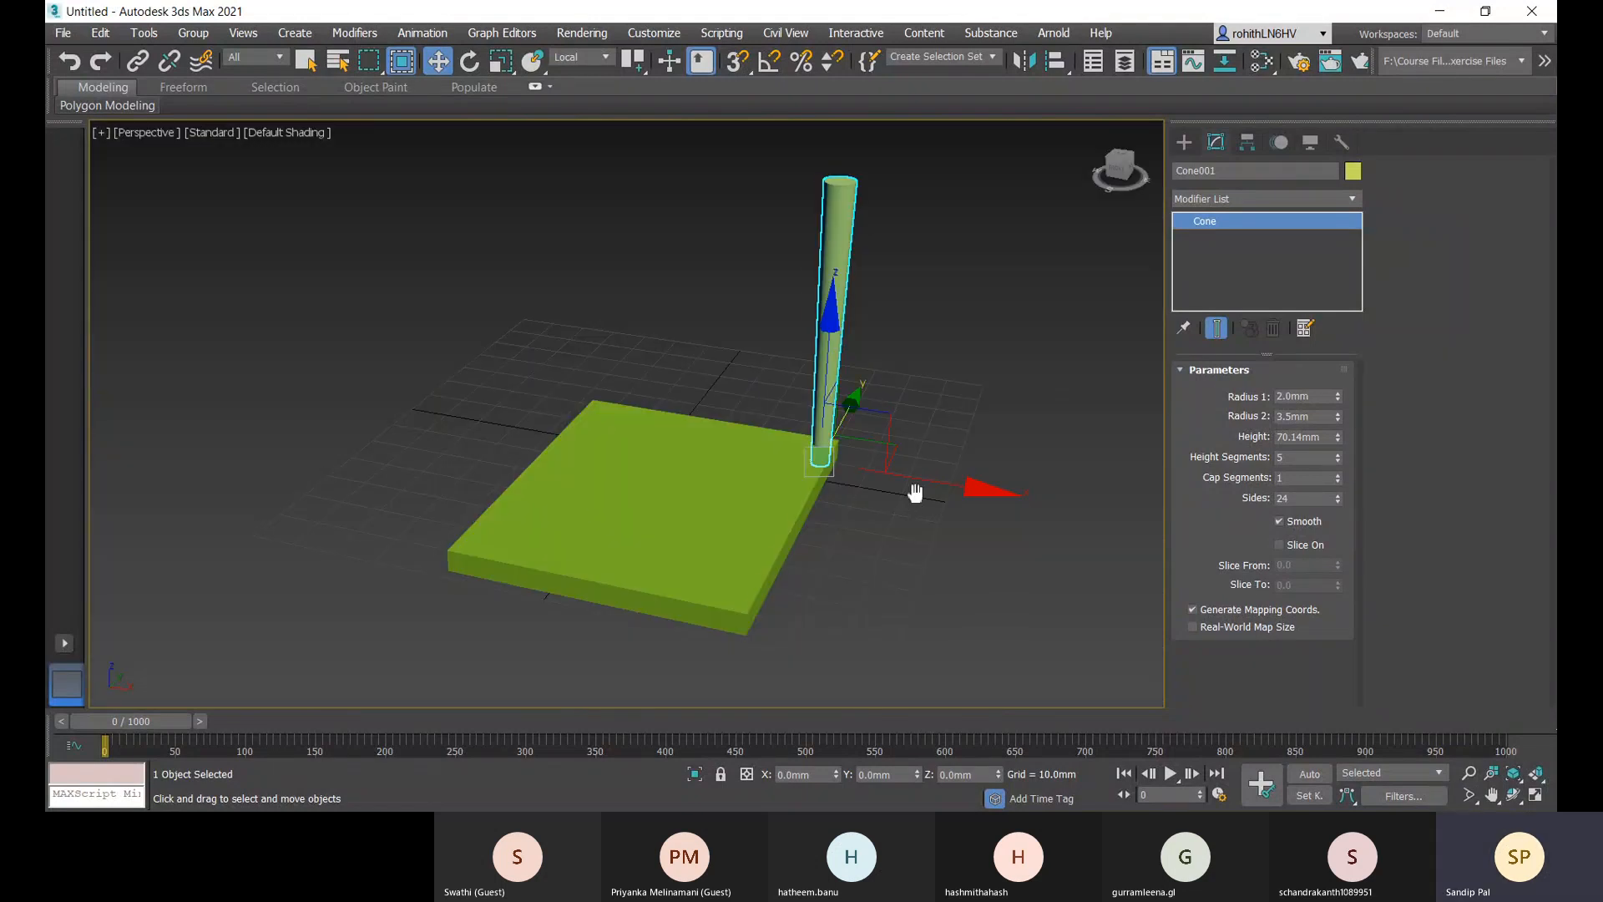
click(674, 559)
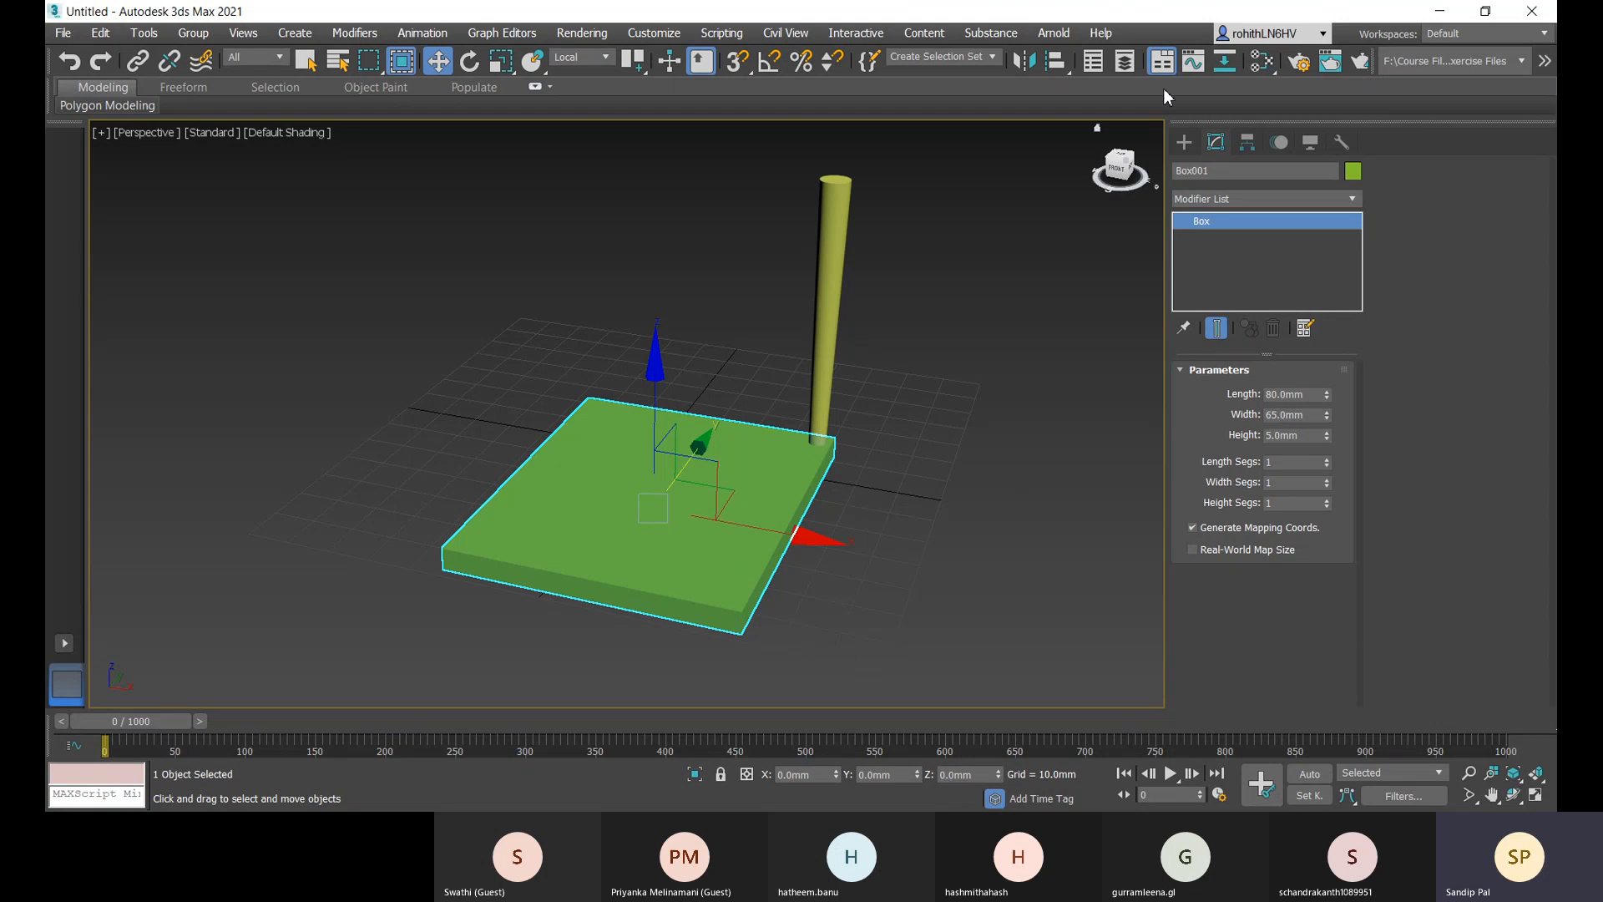
click(1055, 66)
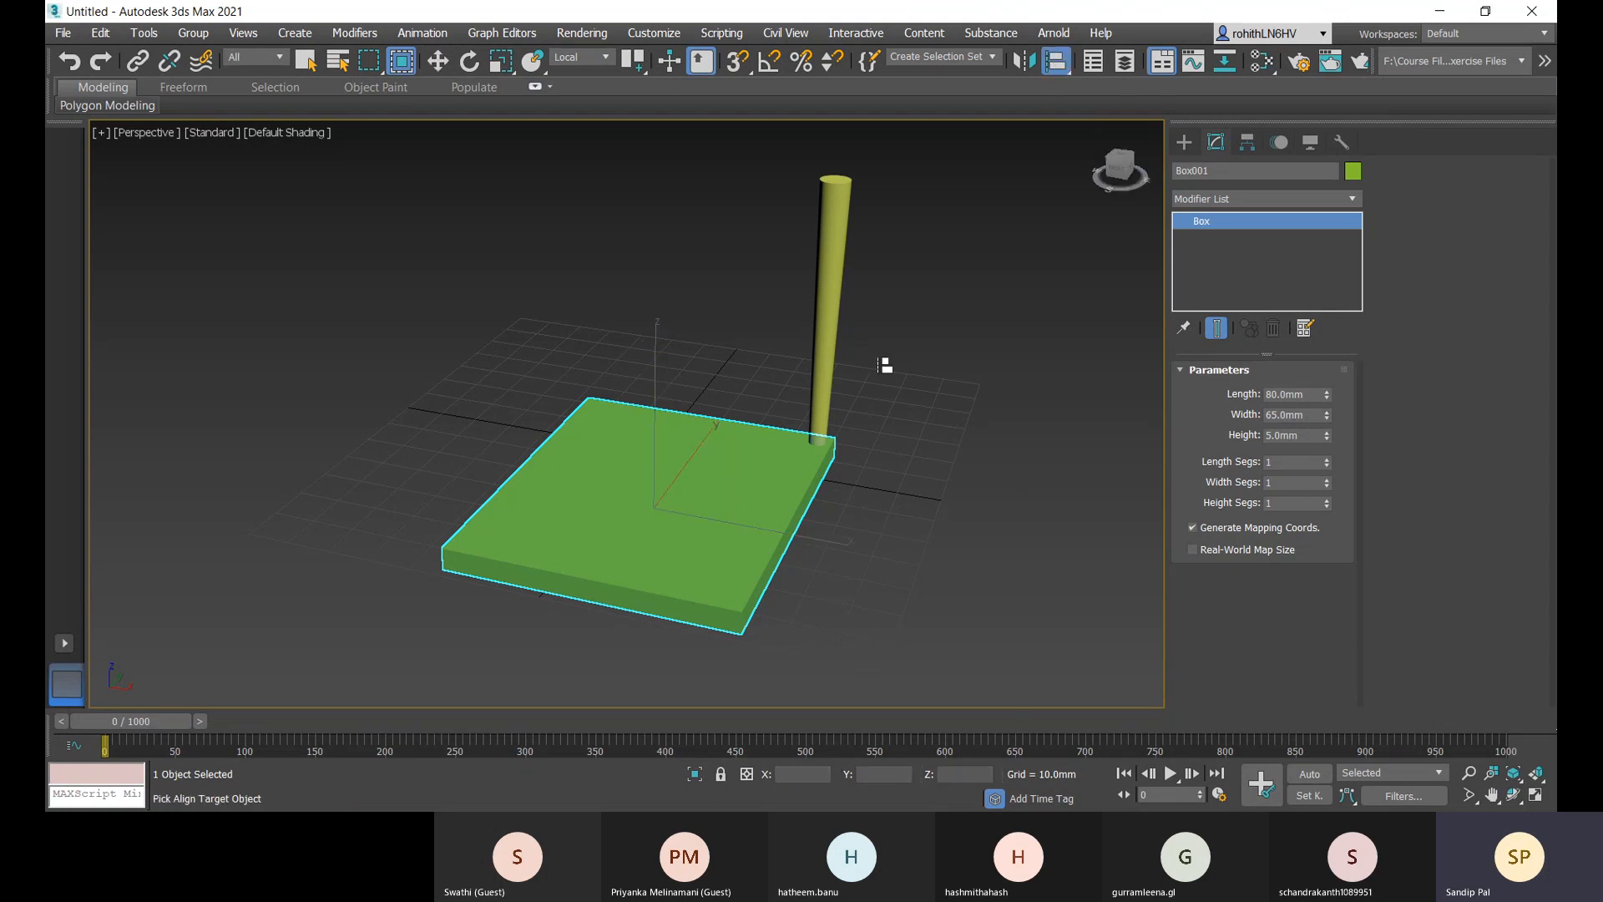
click(831, 324)
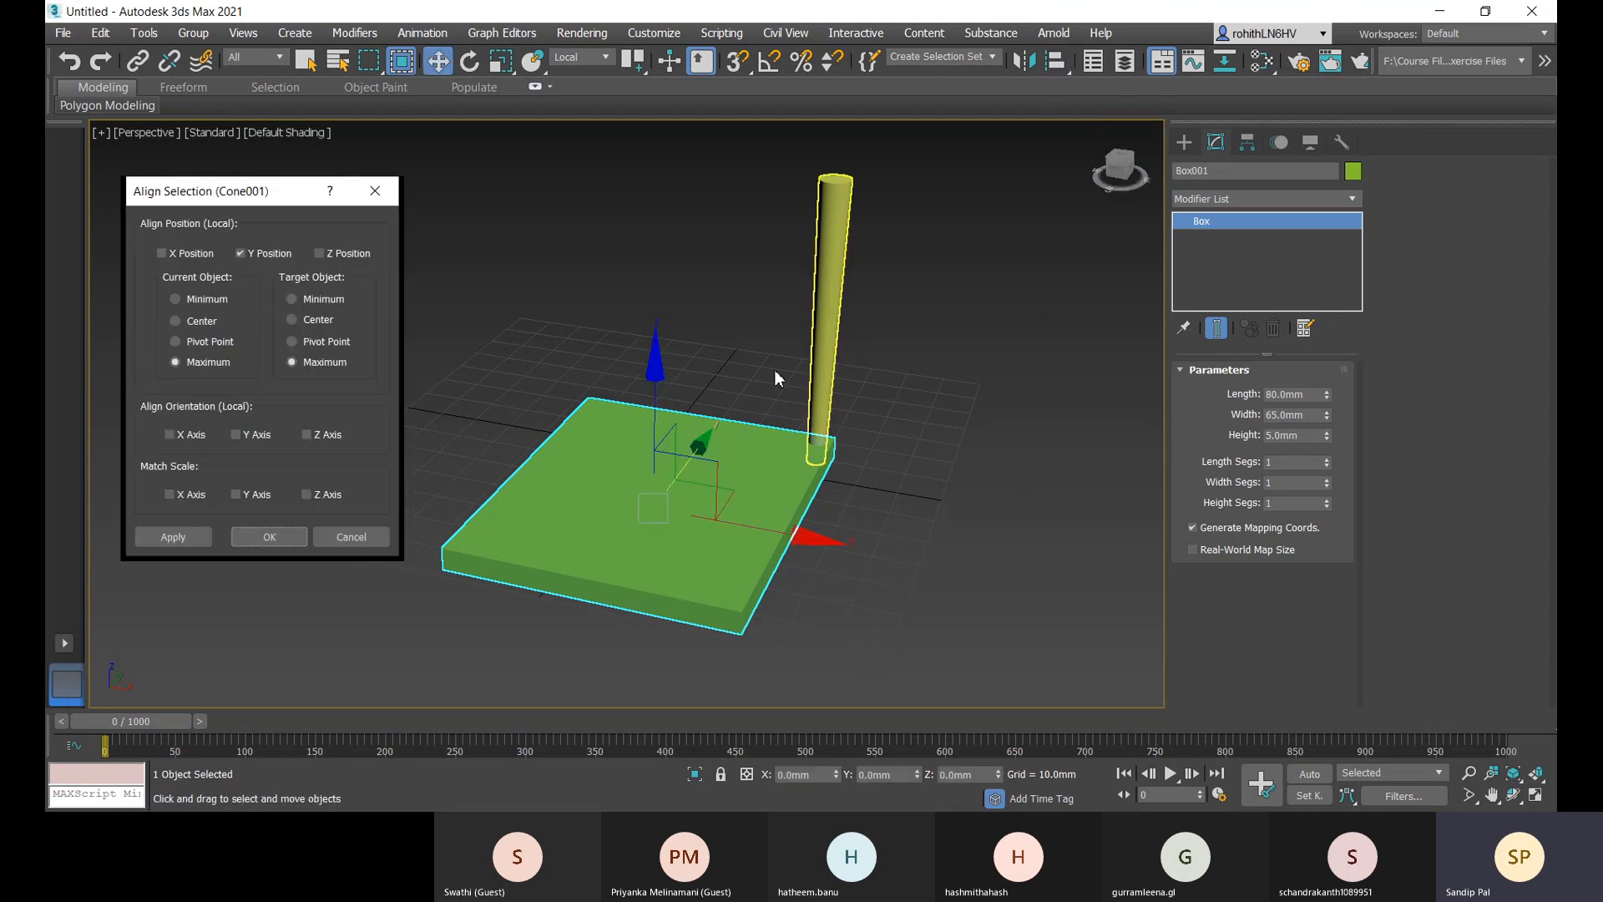
click(240, 253)
click(239, 254)
click(319, 253)
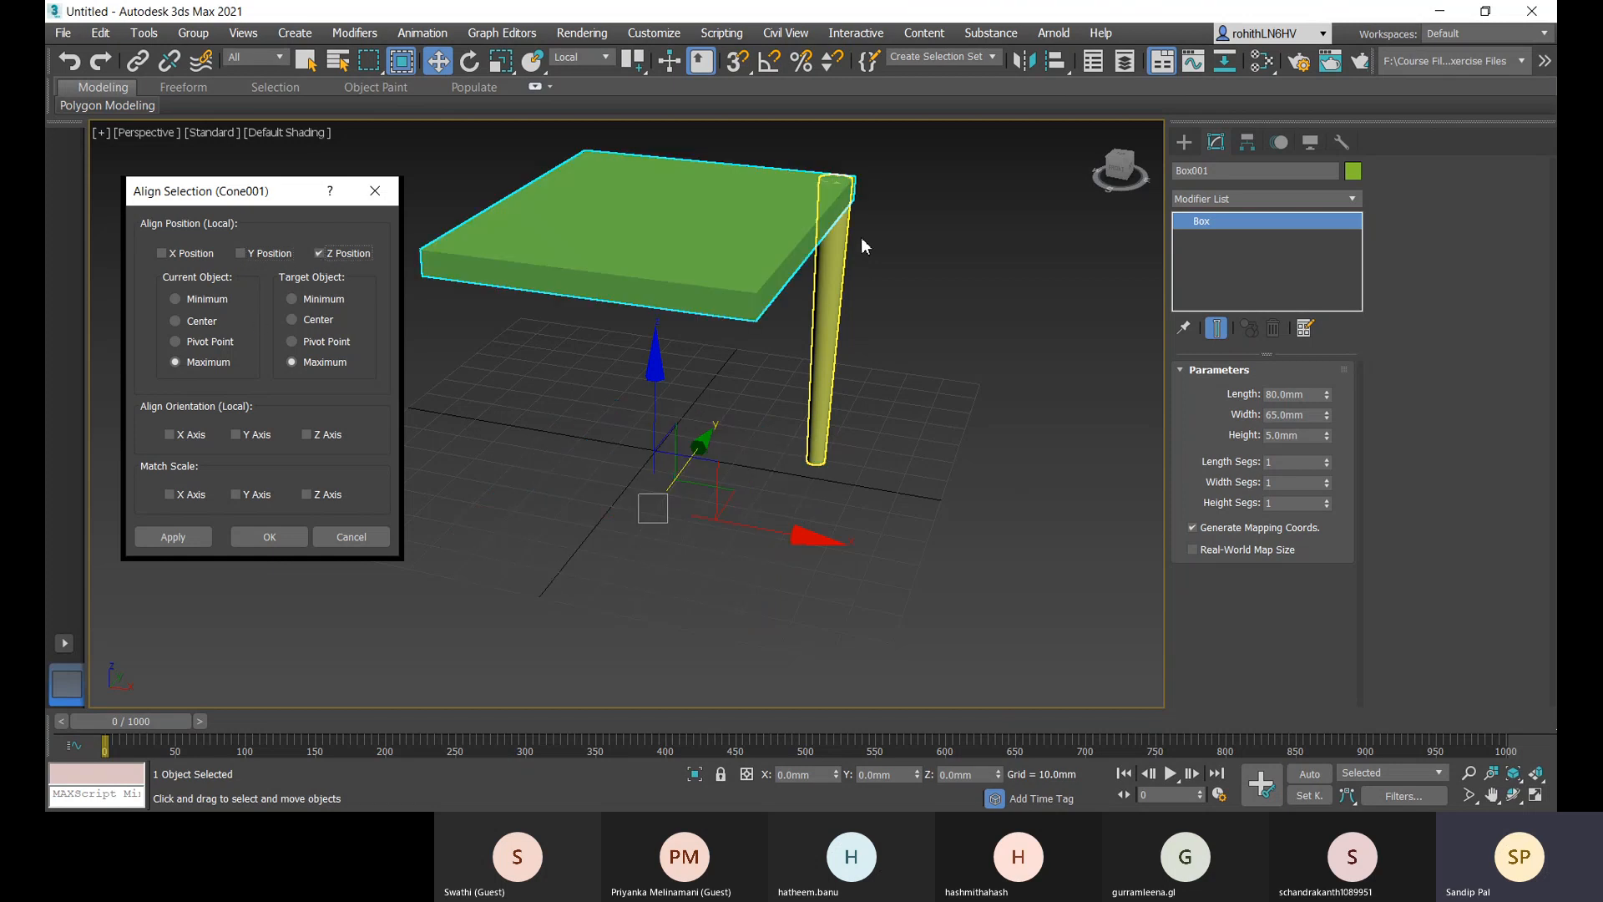
click(174, 299)
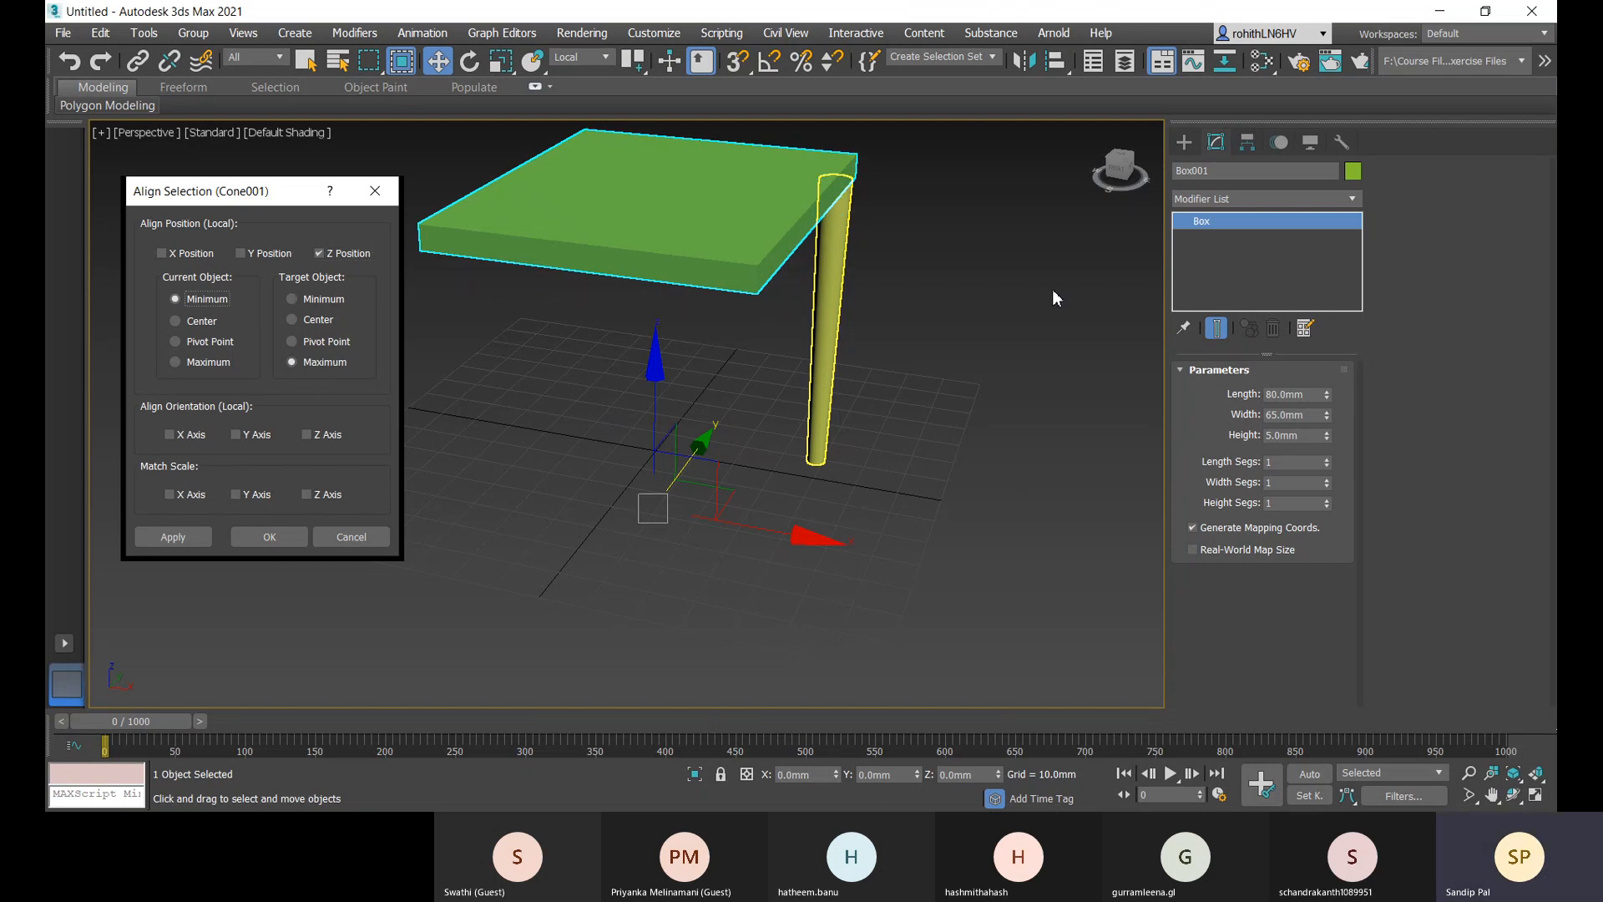
click(187, 540)
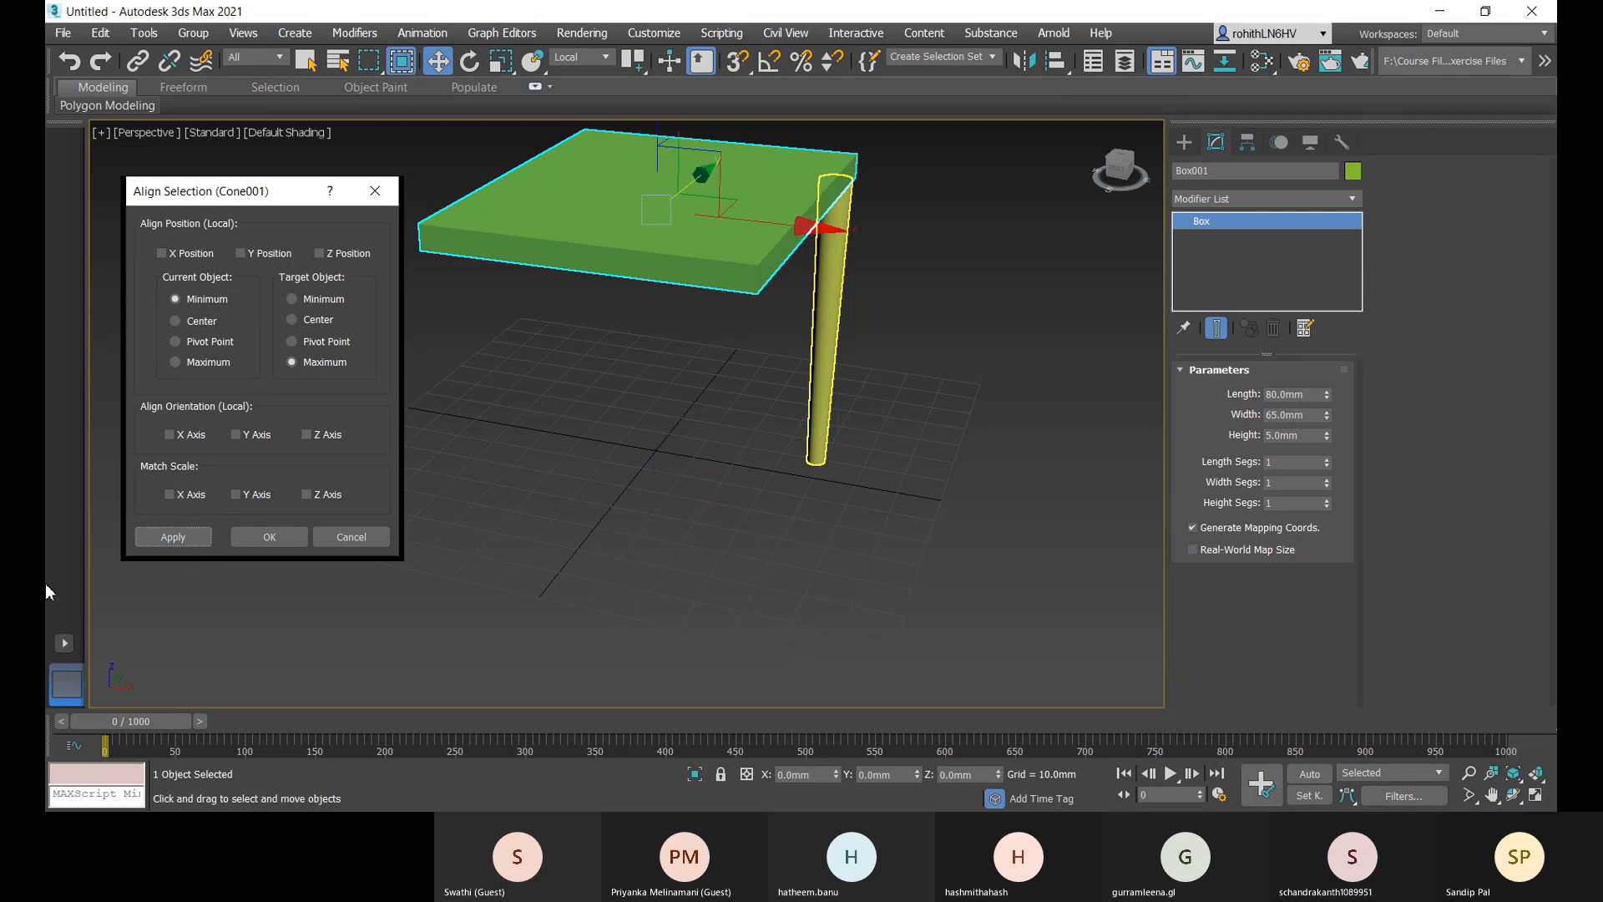
click(276, 538)
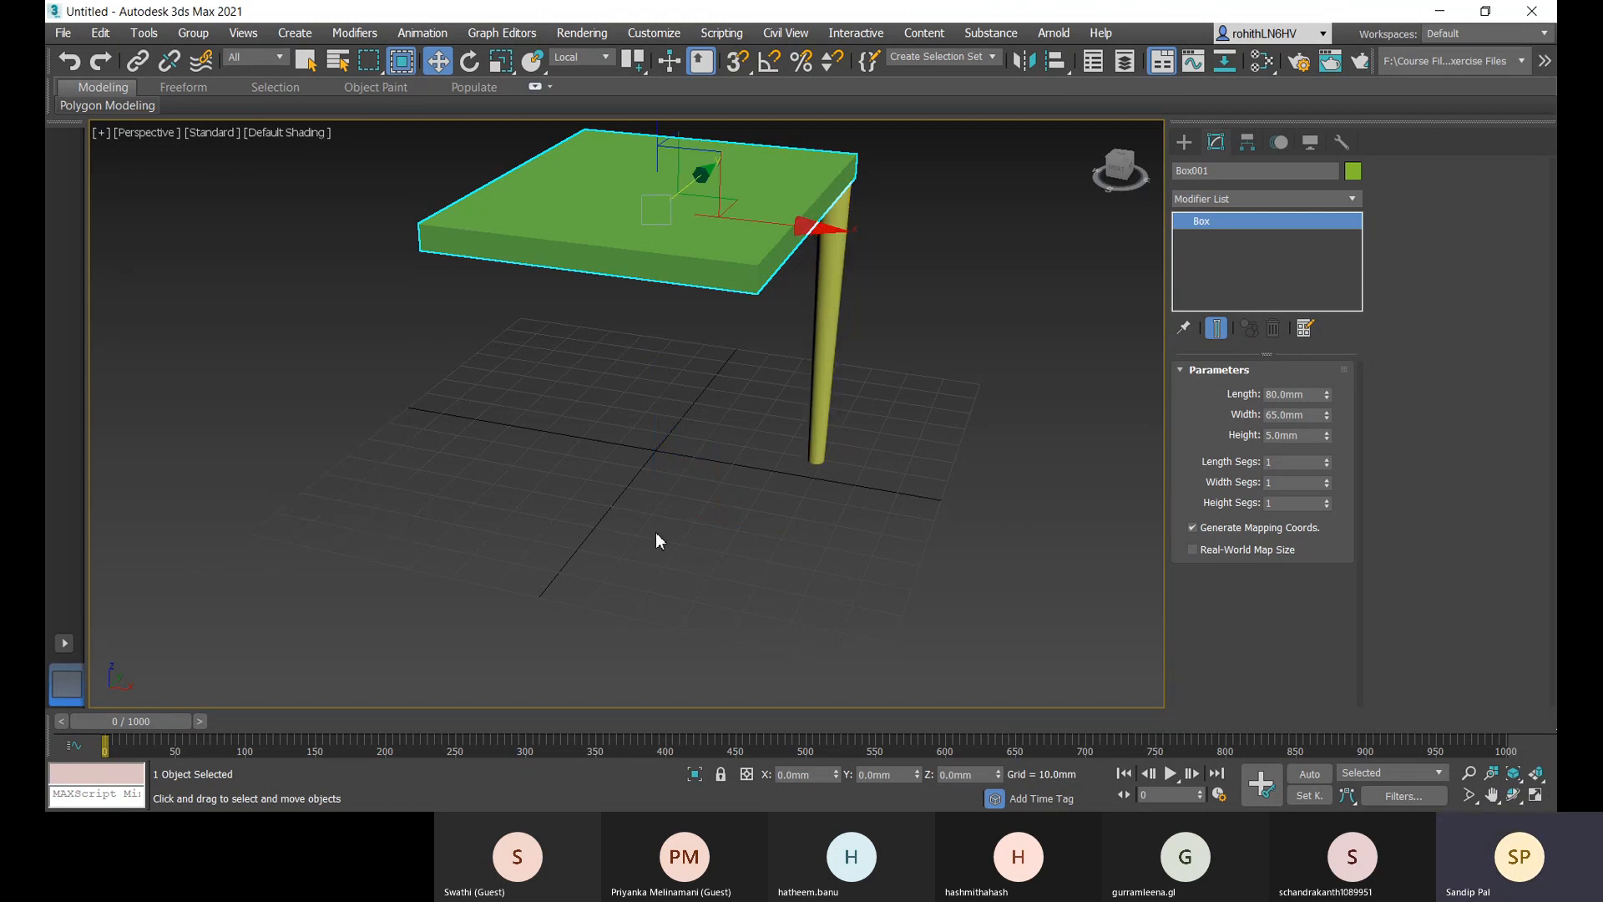
- In the Top view, select the cone leg and start mirroring it about the X axis as an instance
key(t)
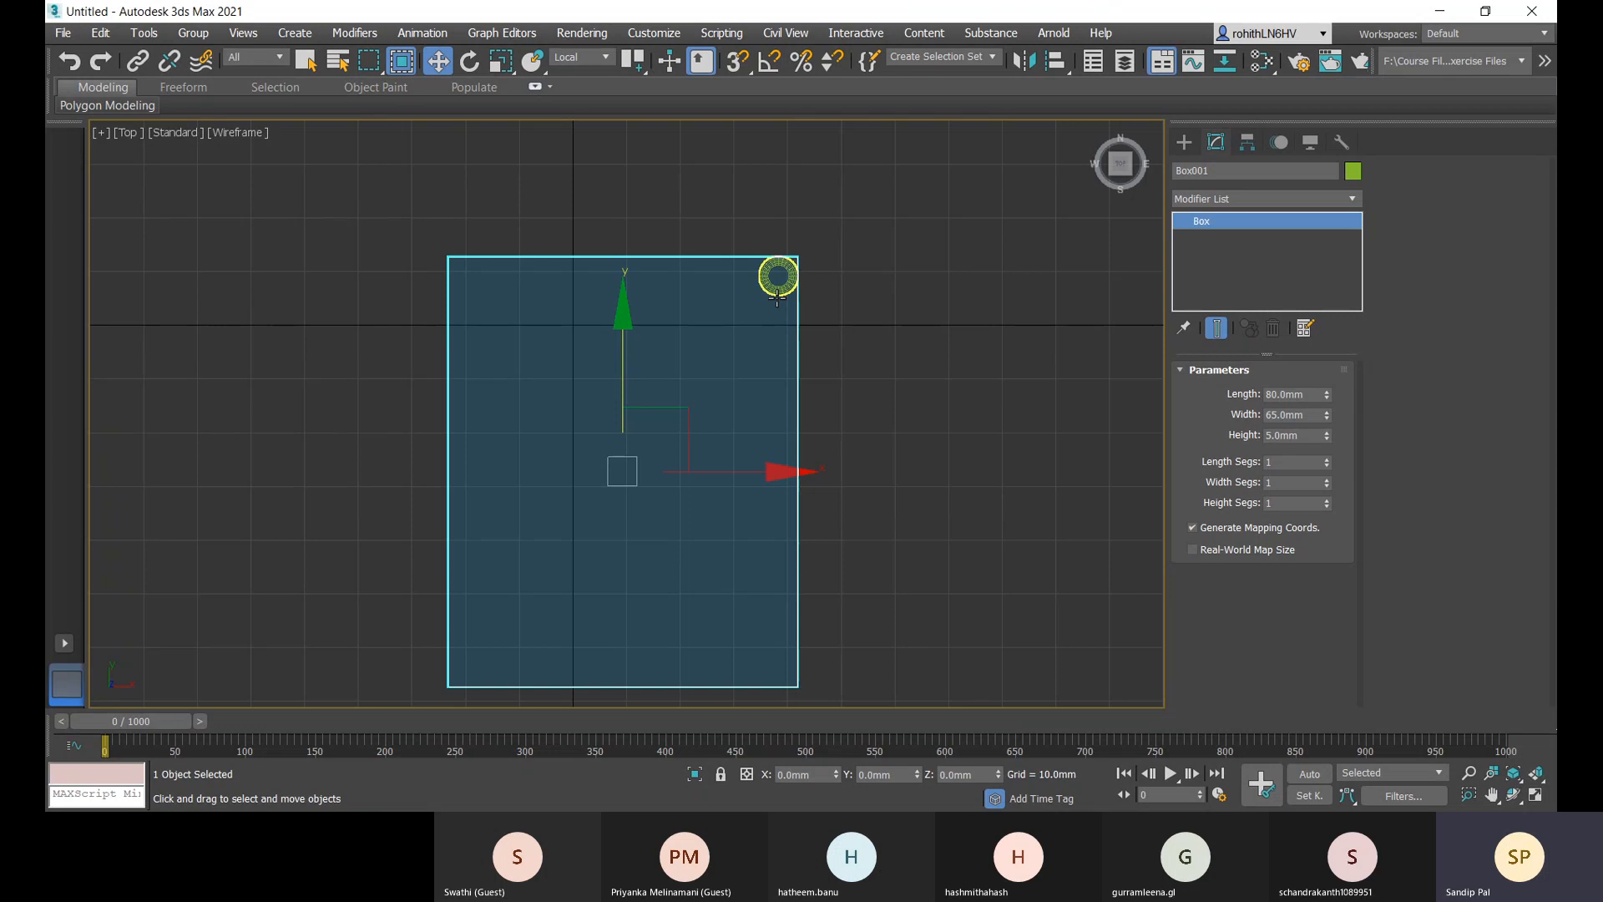
click(776, 295)
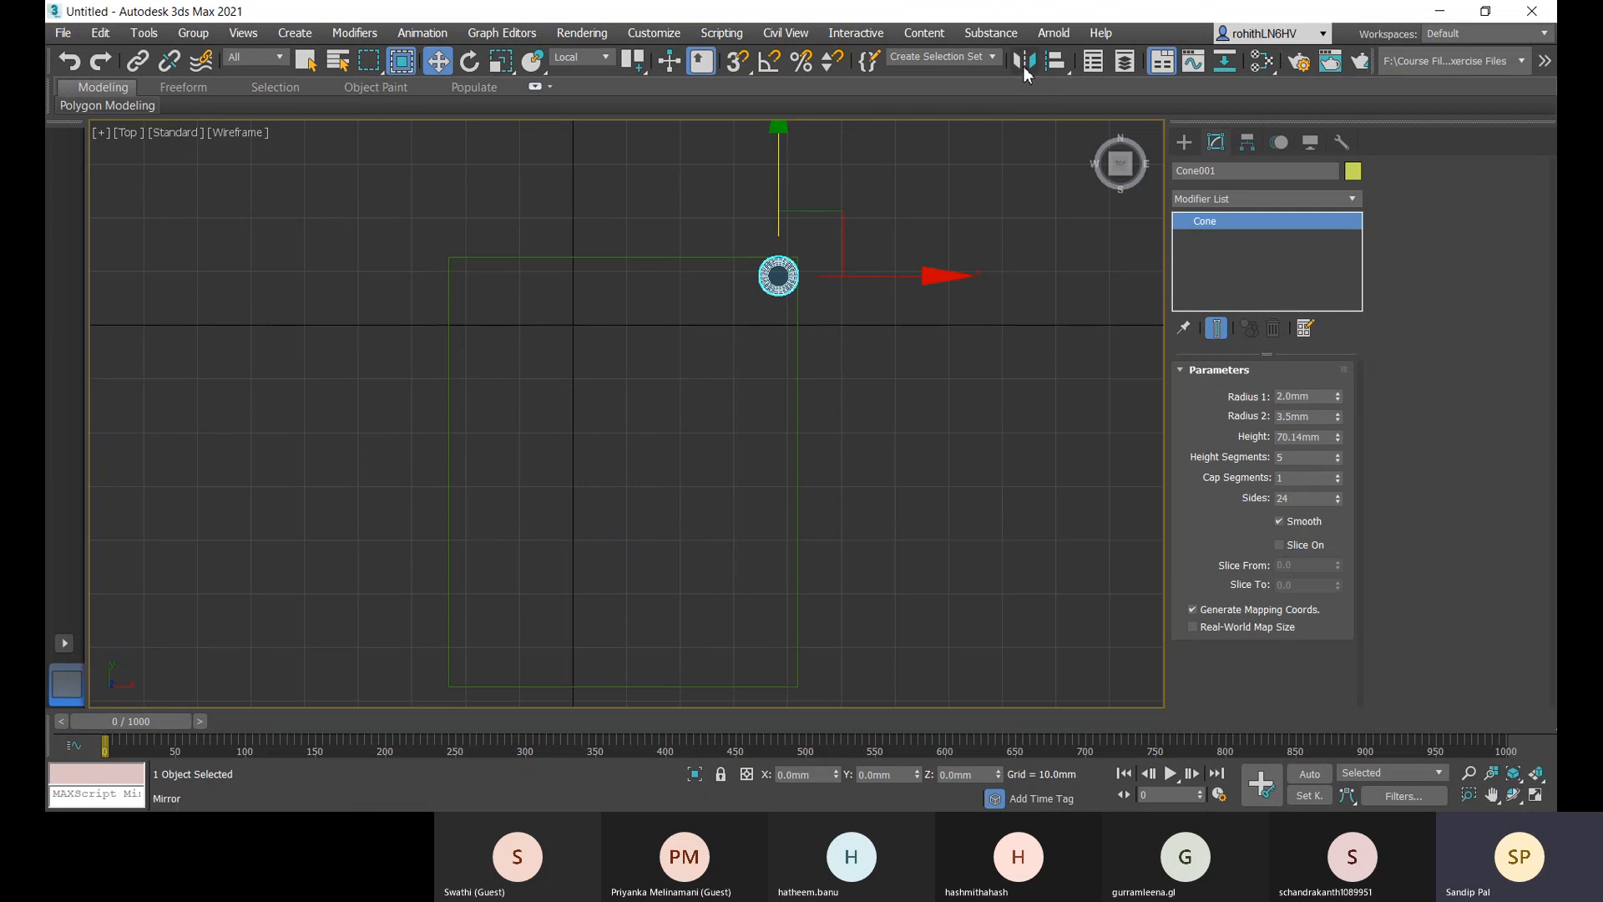
click(795, 474)
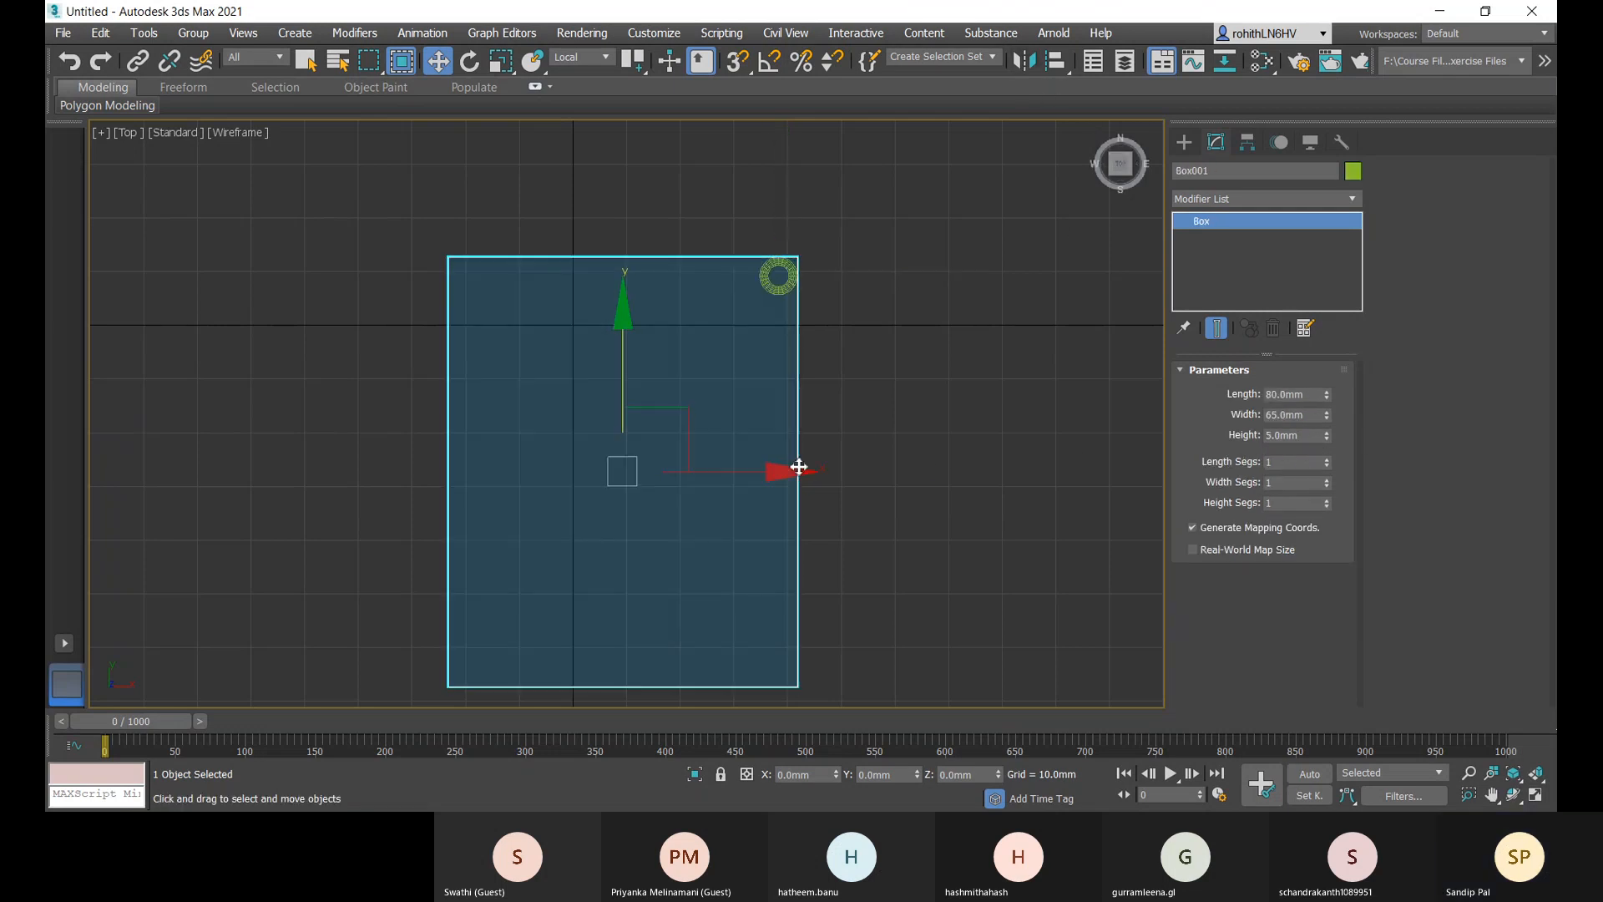
key(ctrl+z)
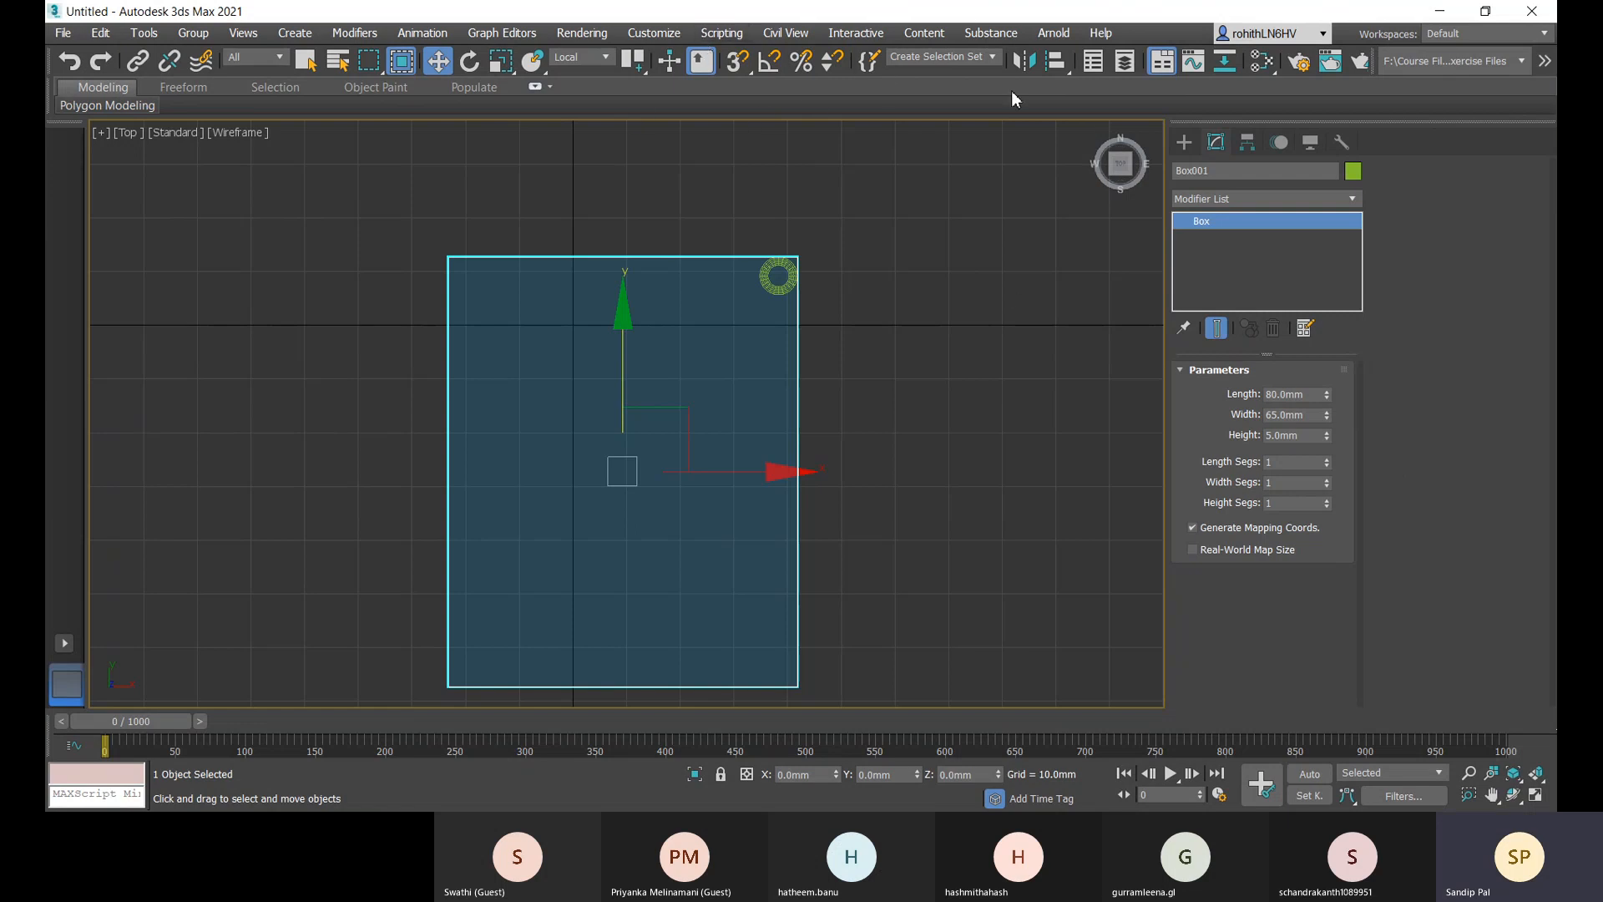
click(799, 291)
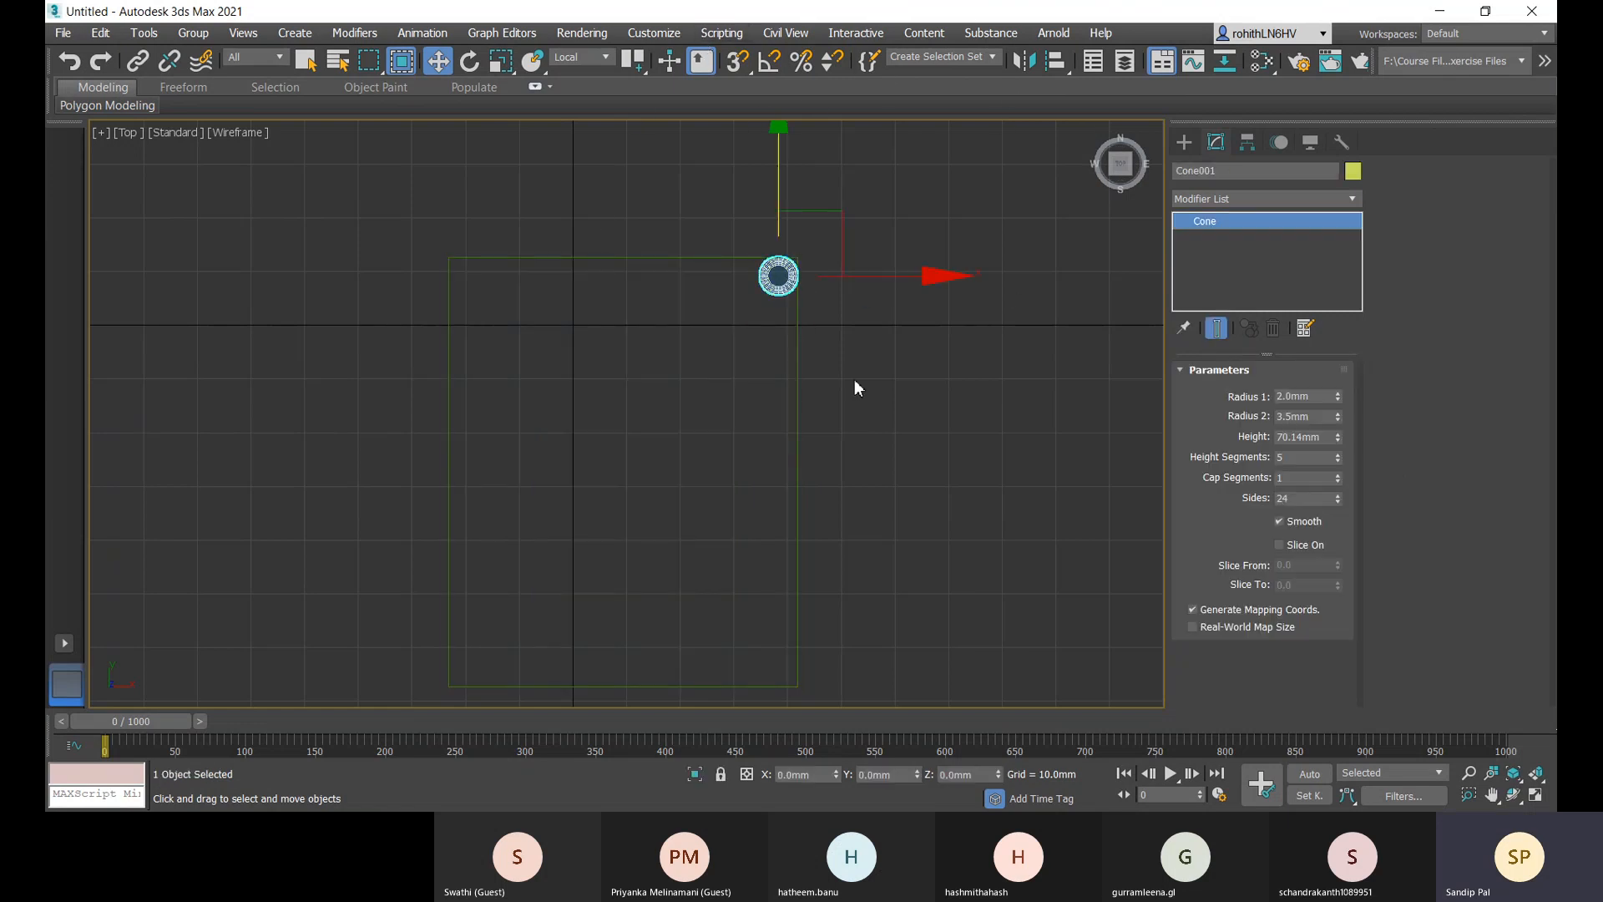
click(1024, 60)
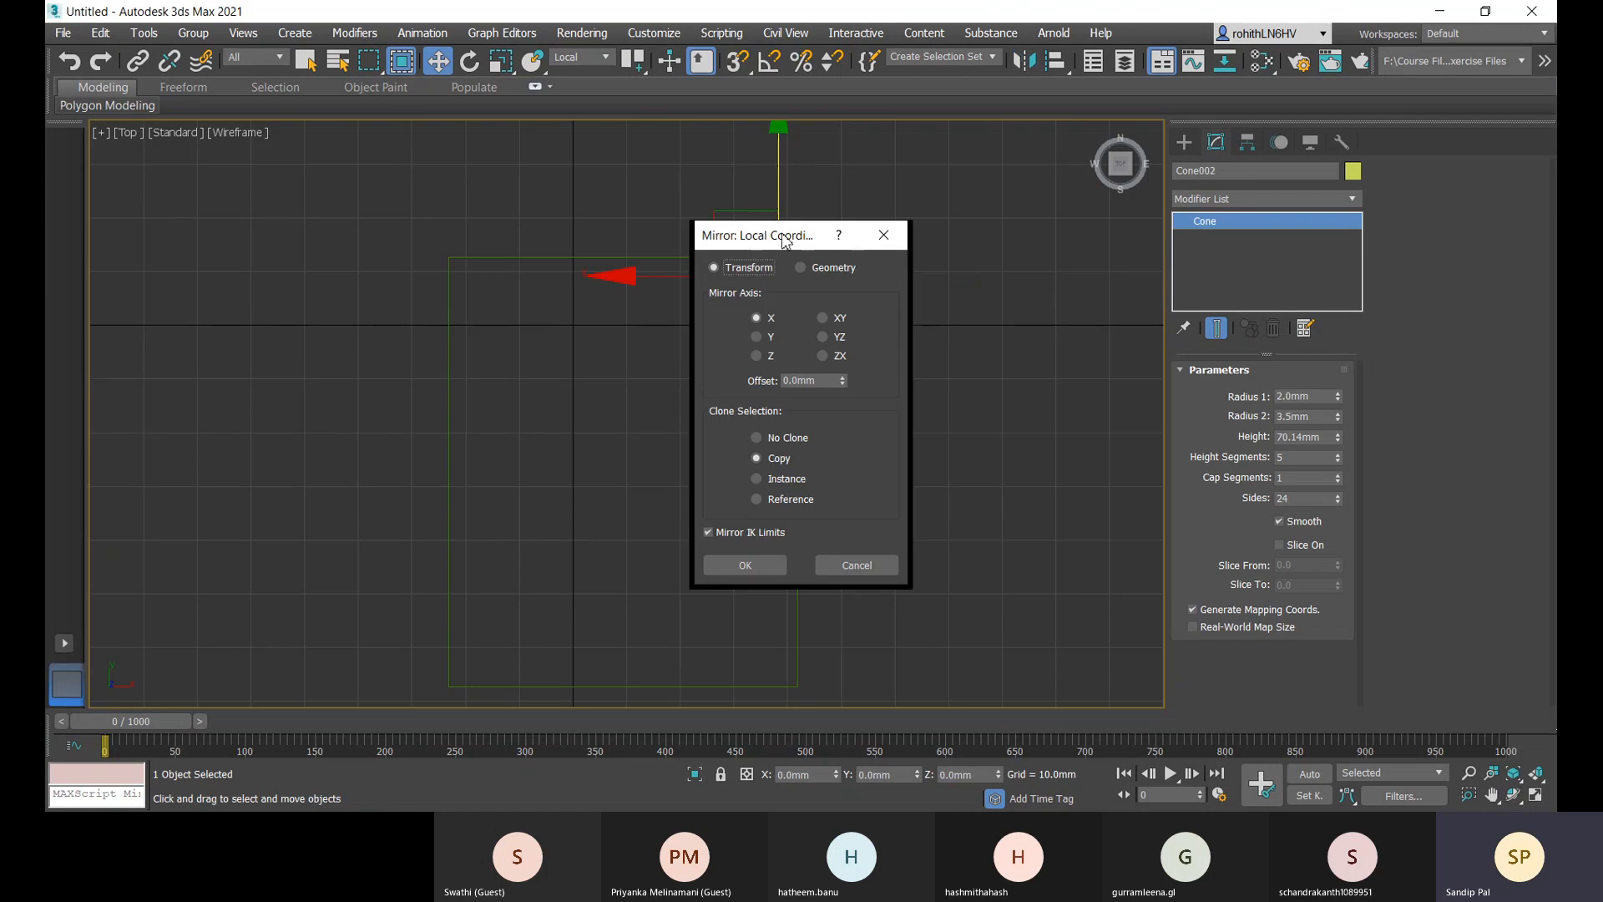
drag(784, 236, 972, 230)
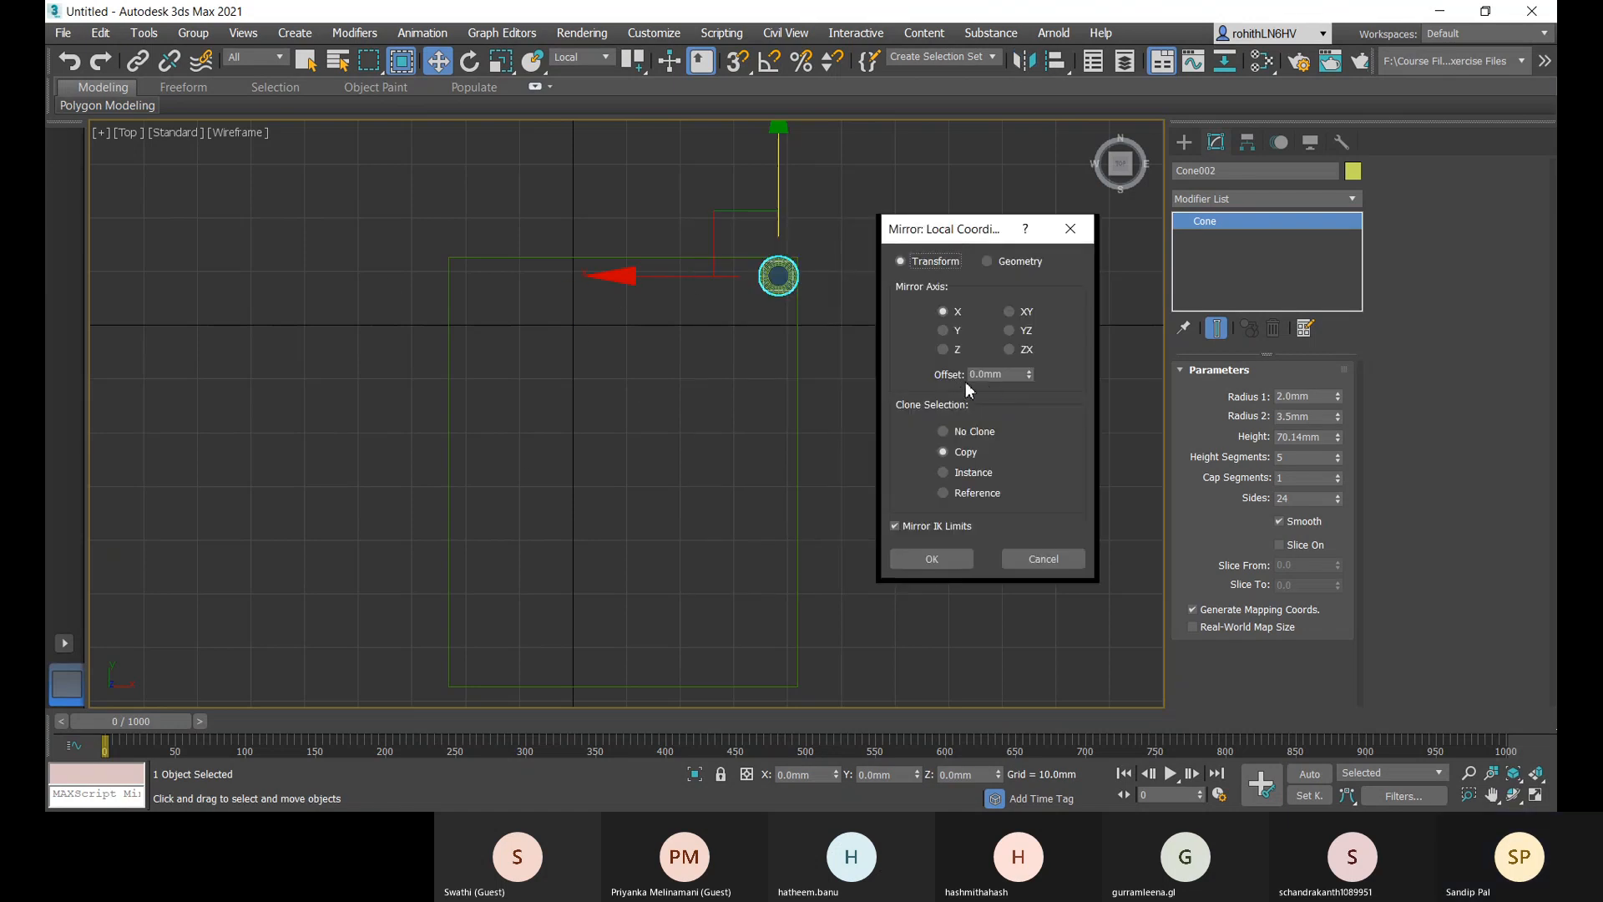
click(944, 474)
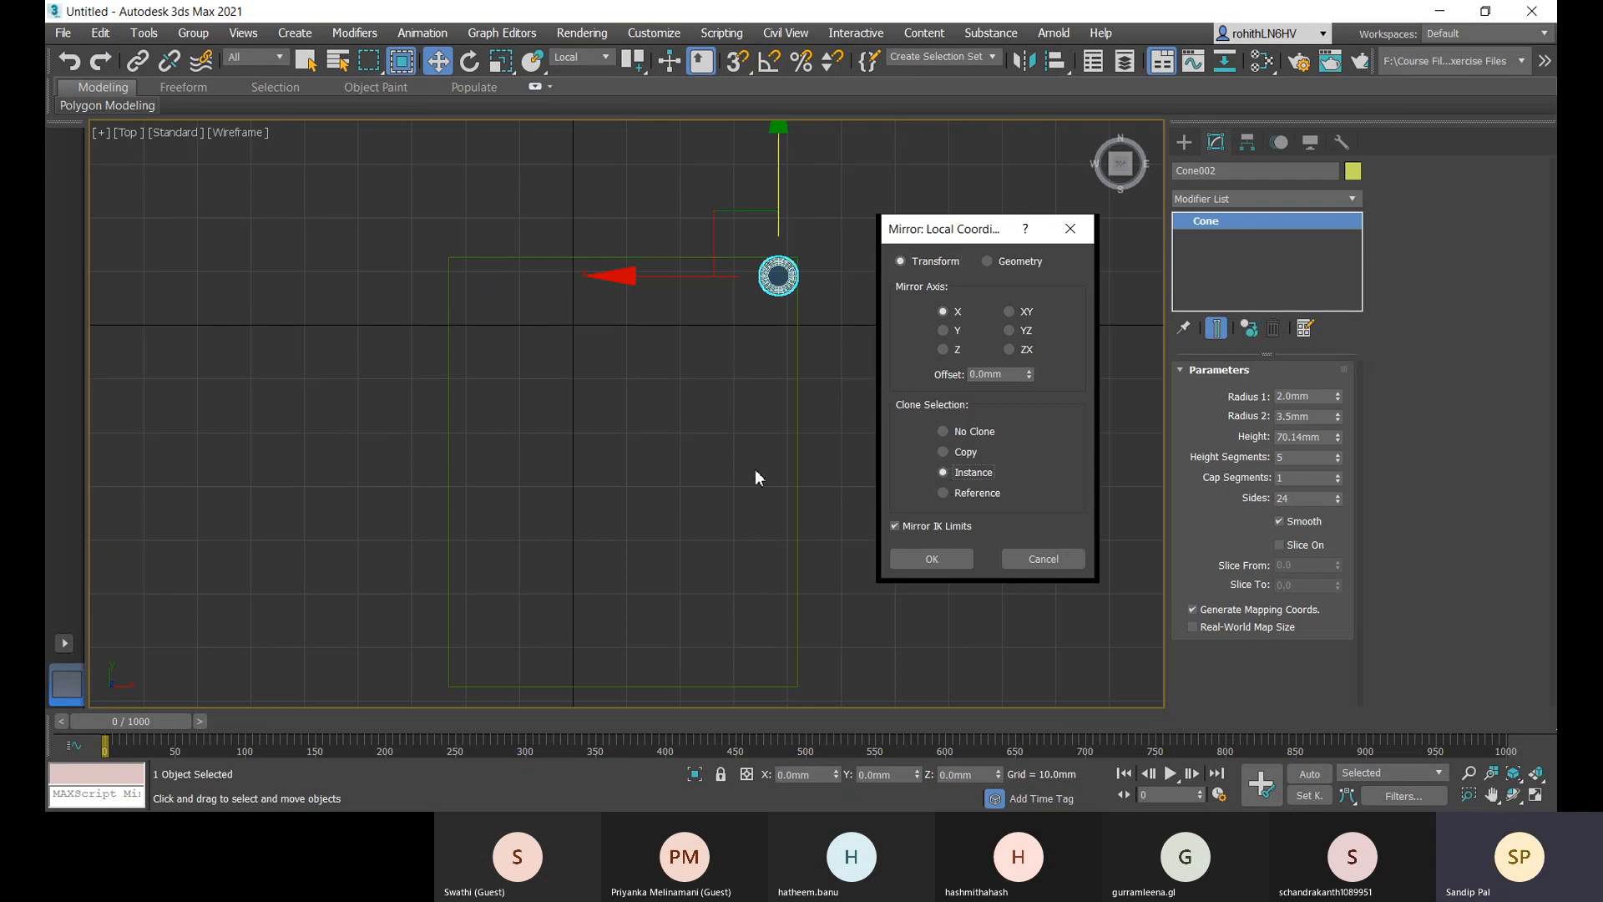
- Try a mirror offset of 65 mm and then -65 mm for the cone's instance
double_click(1010, 374)
text(65)
key(Return)
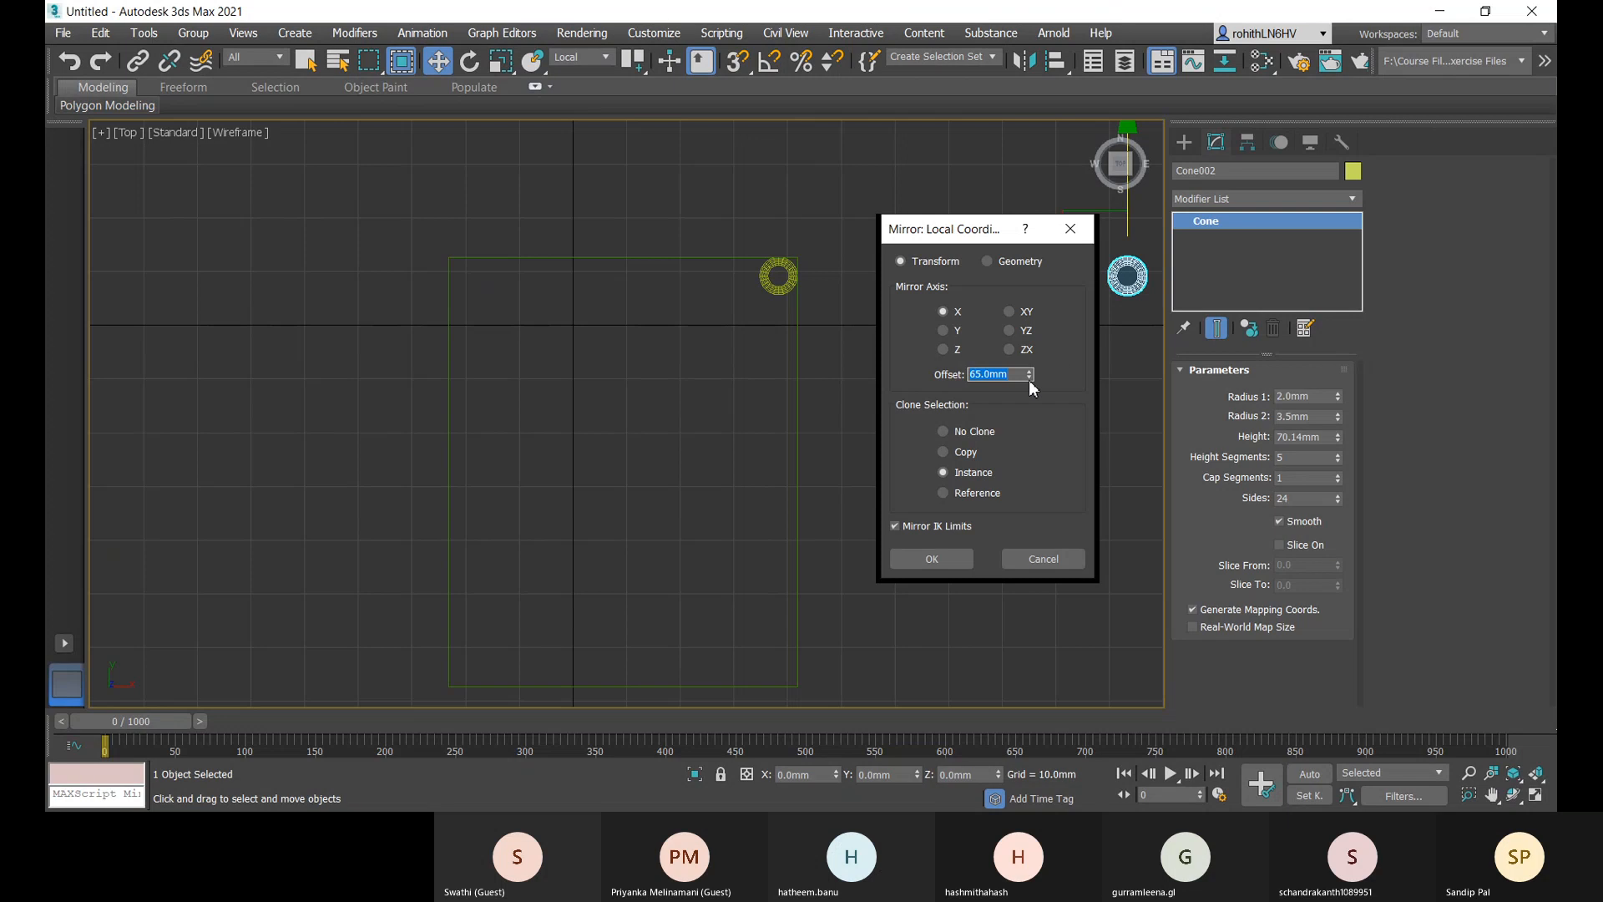
click(974, 377)
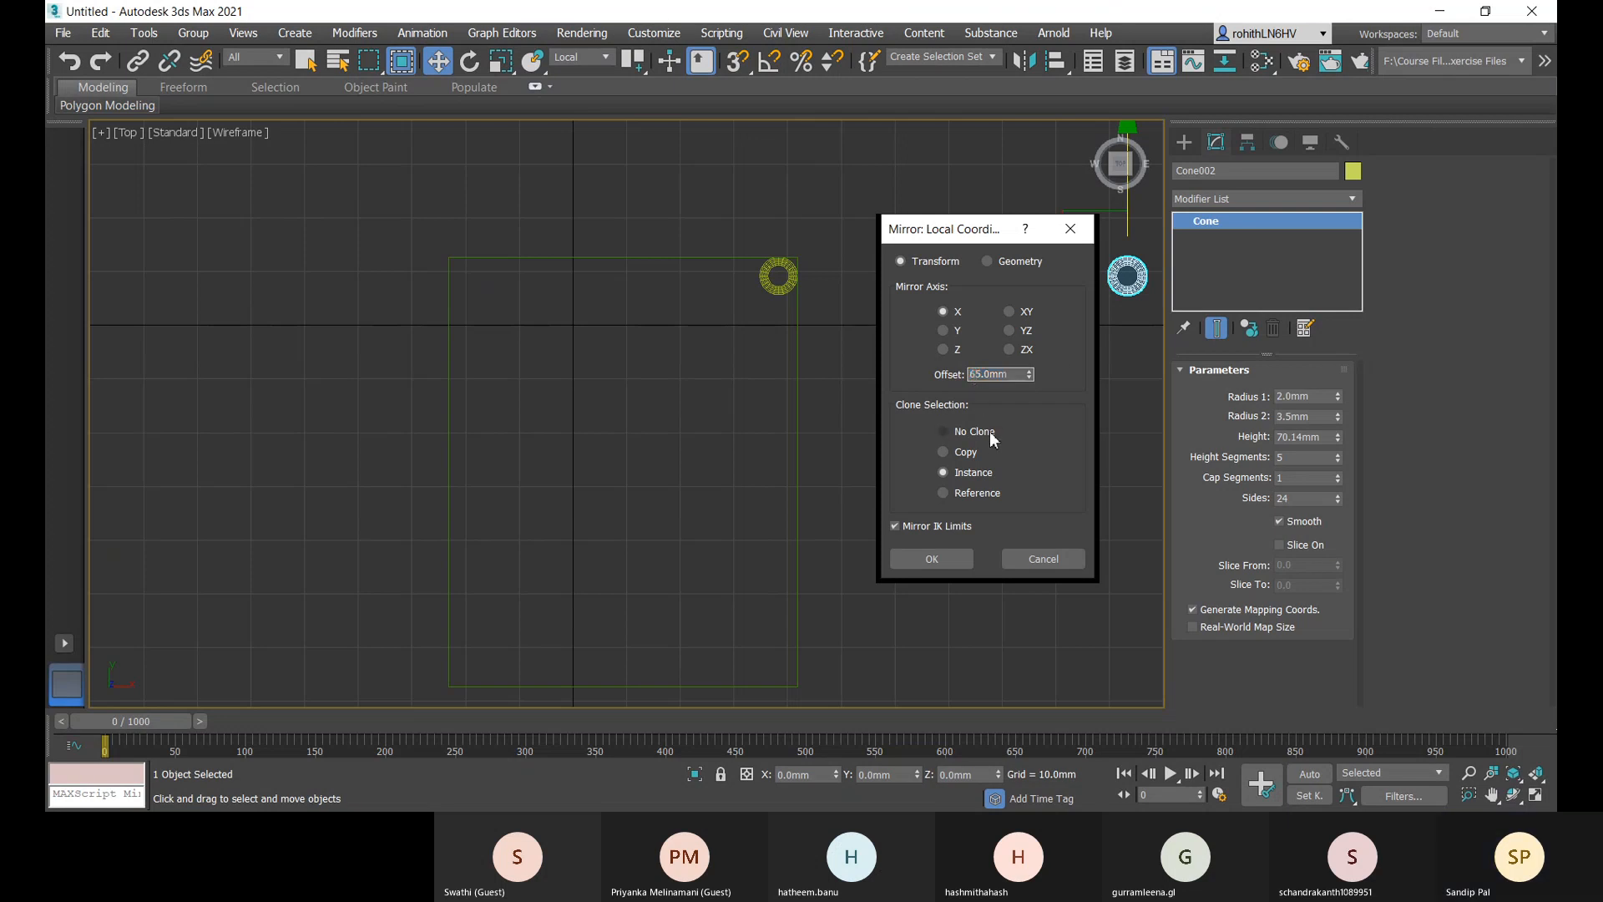
text(-)
key(Return)
key(Return)
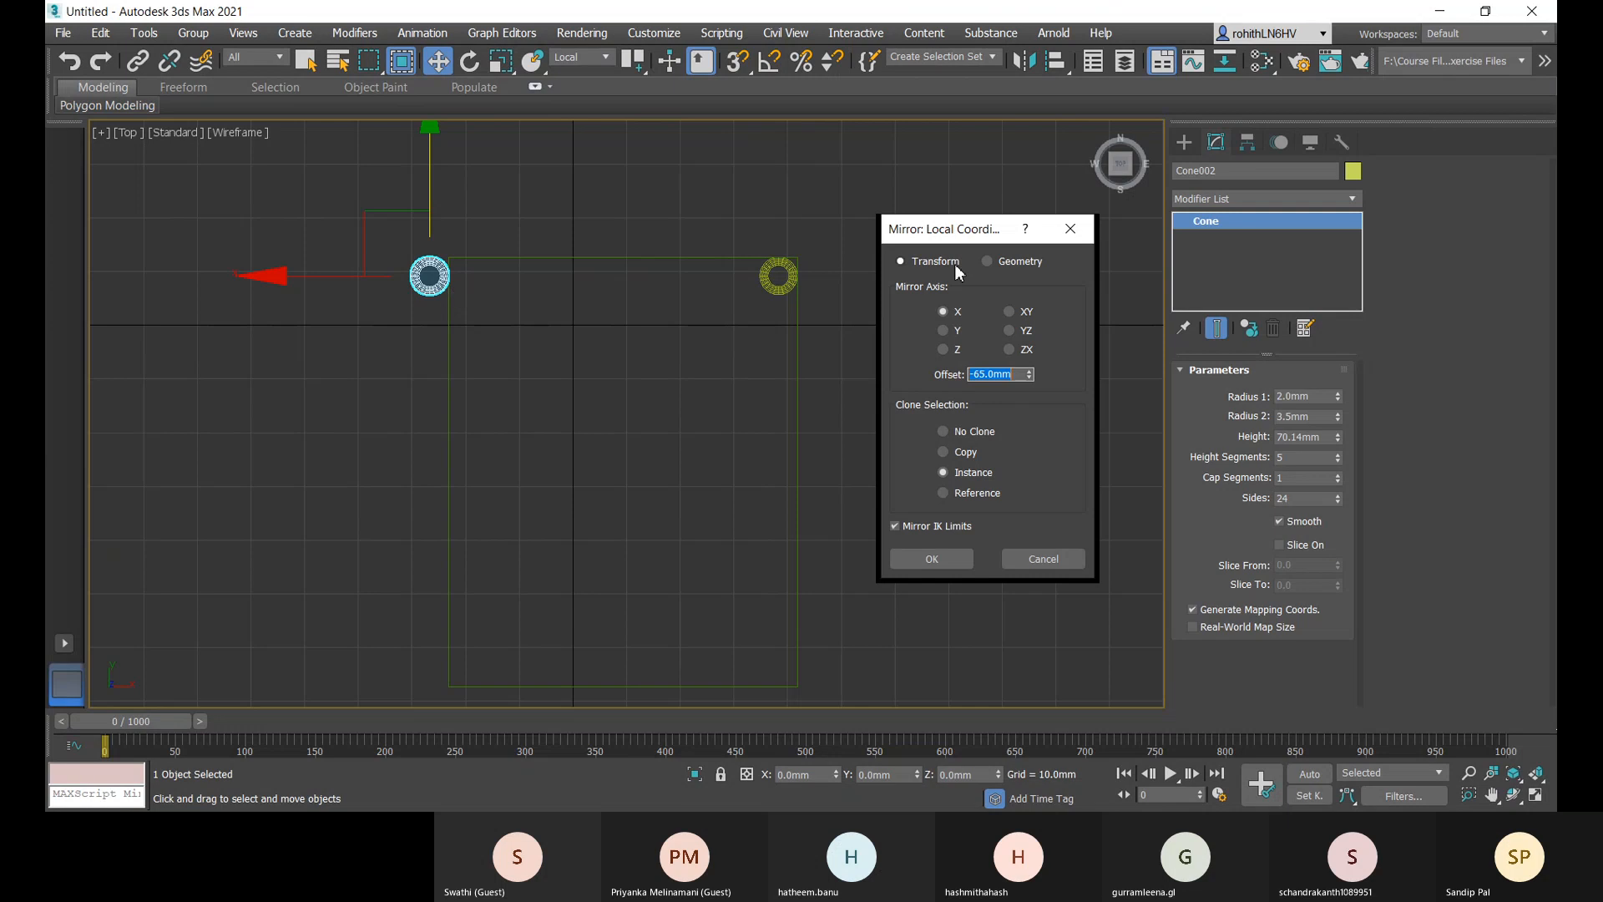
- Try a mirror offset of -61.5 mm for the cone's instance
drag(975, 240, 912, 244)
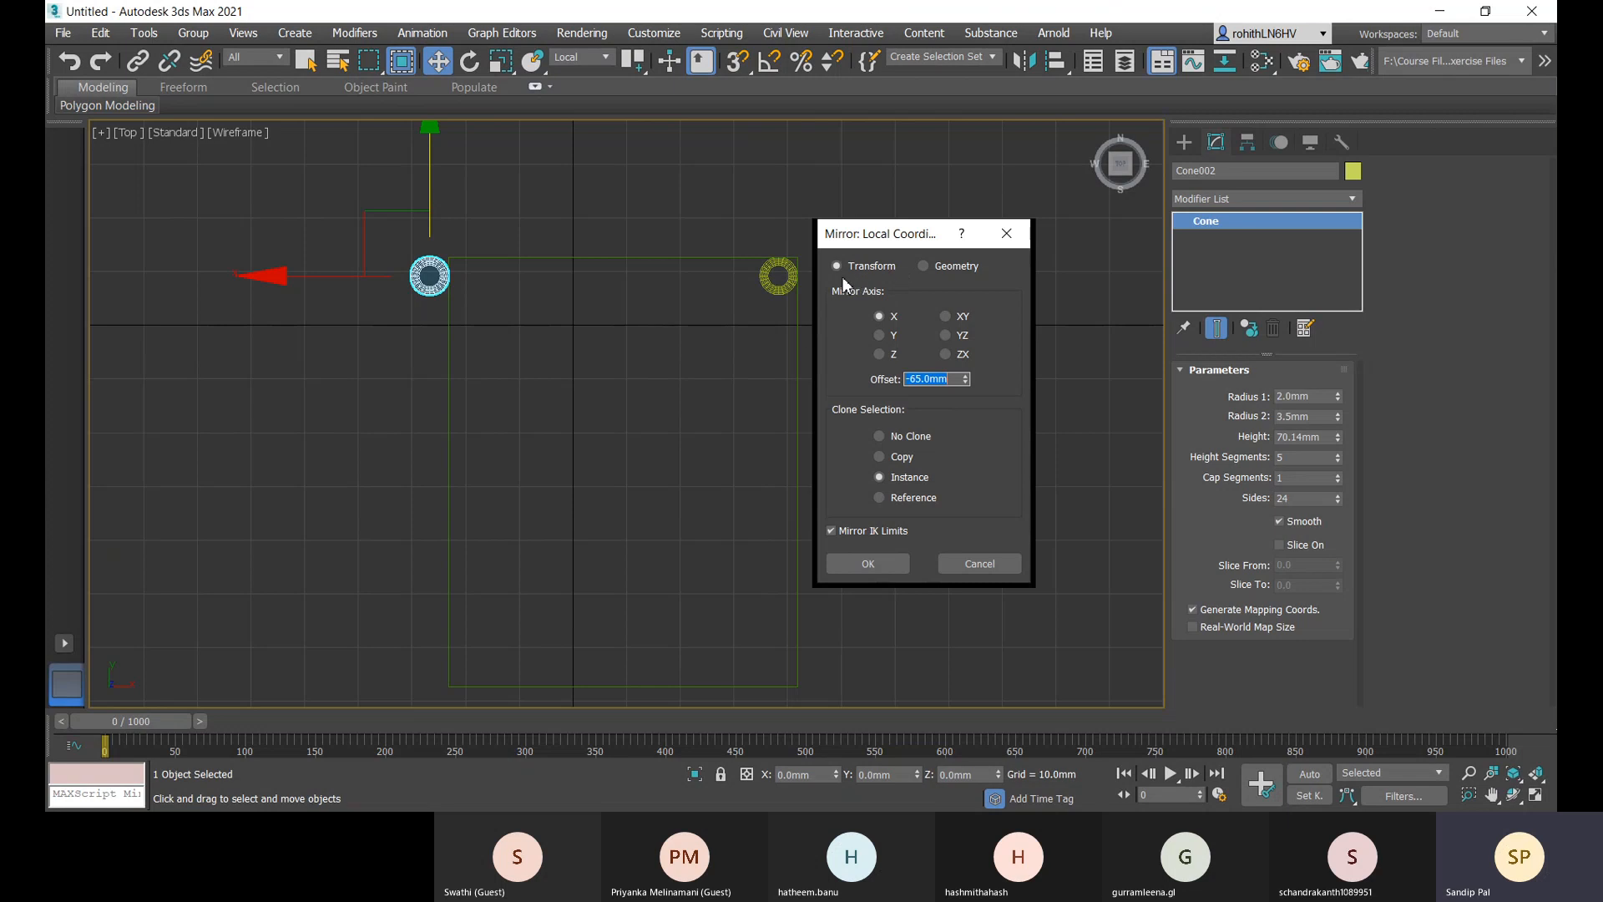
click(924, 380)
text(1)
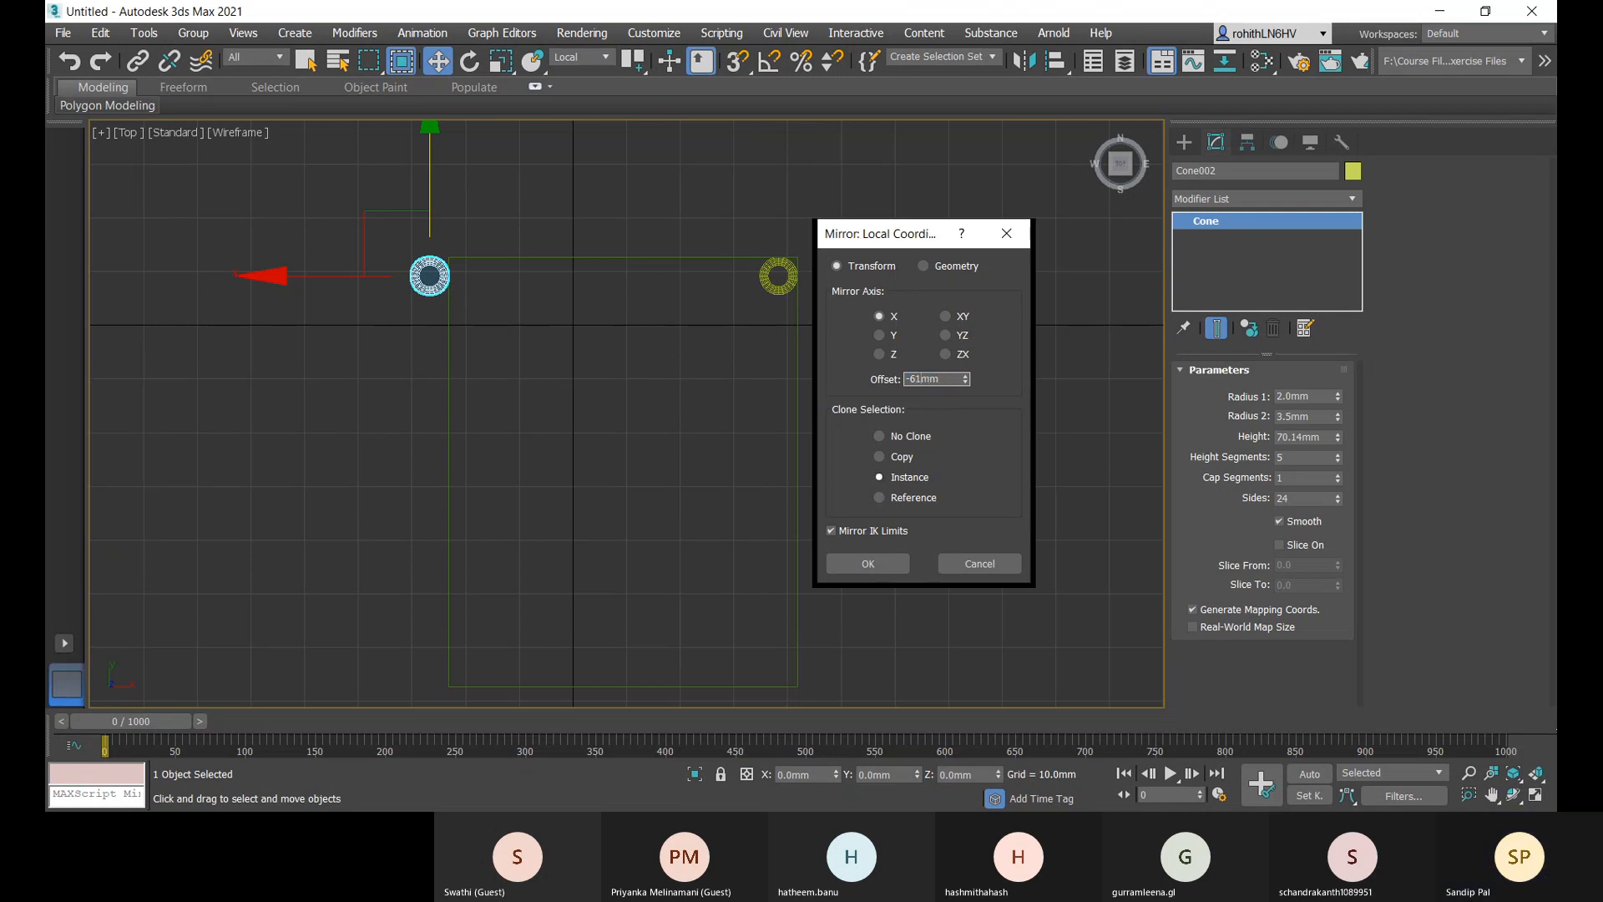
text(.5)
key(Return)
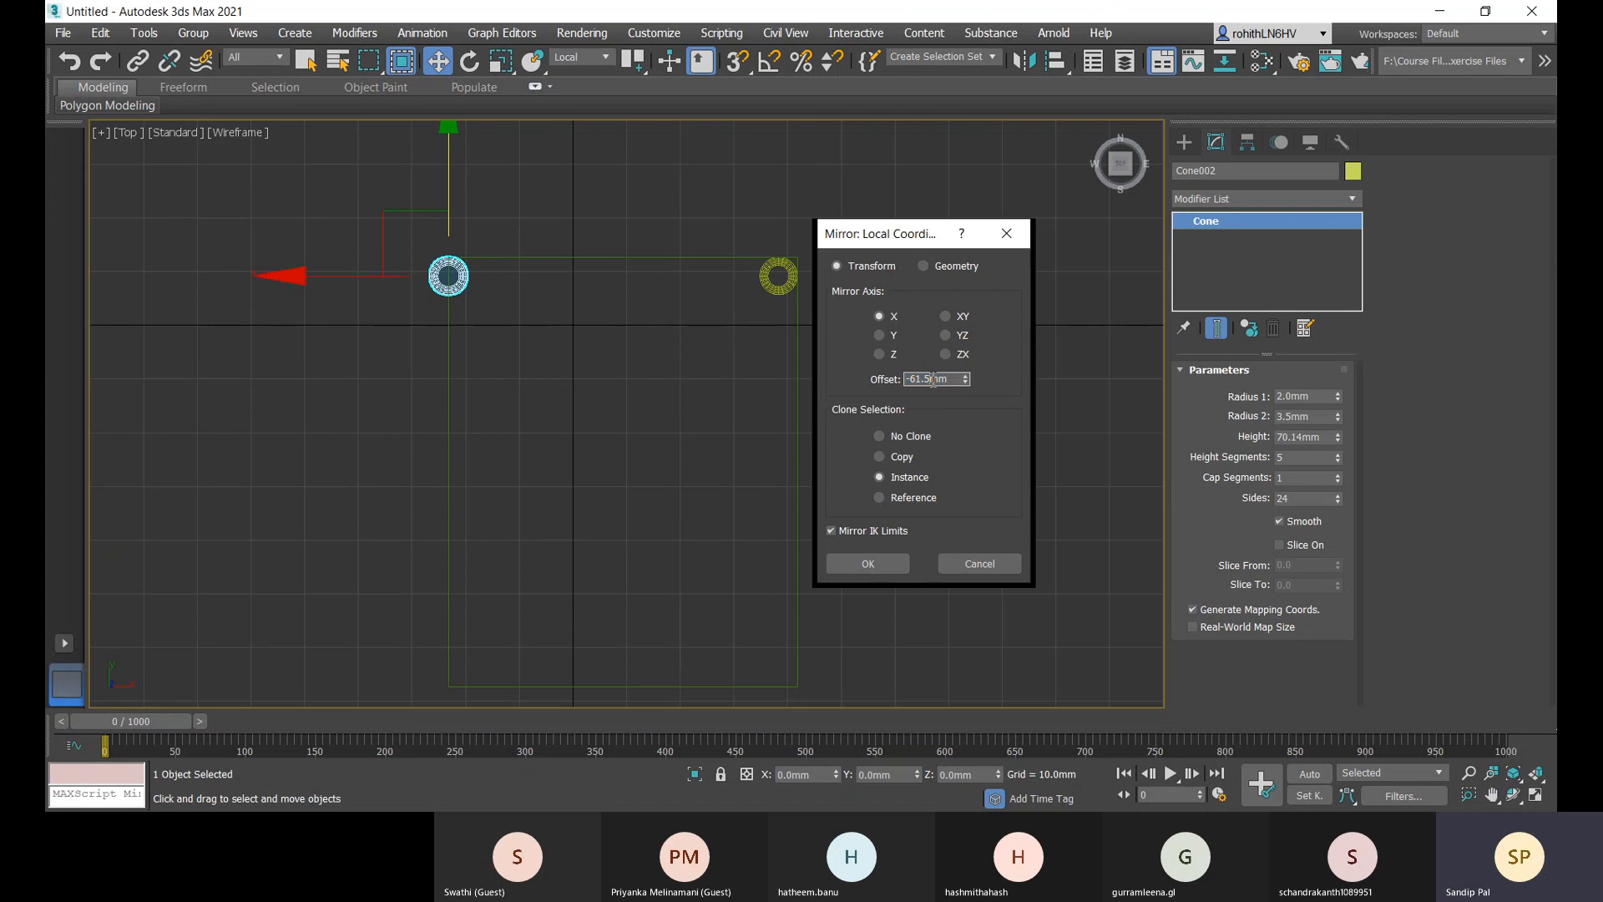
- Set the mirror offset to -58 mm and create the second leg at the tabletop's opposite corner
drag(932, 380, 915, 379)
text(5)
key(Return)
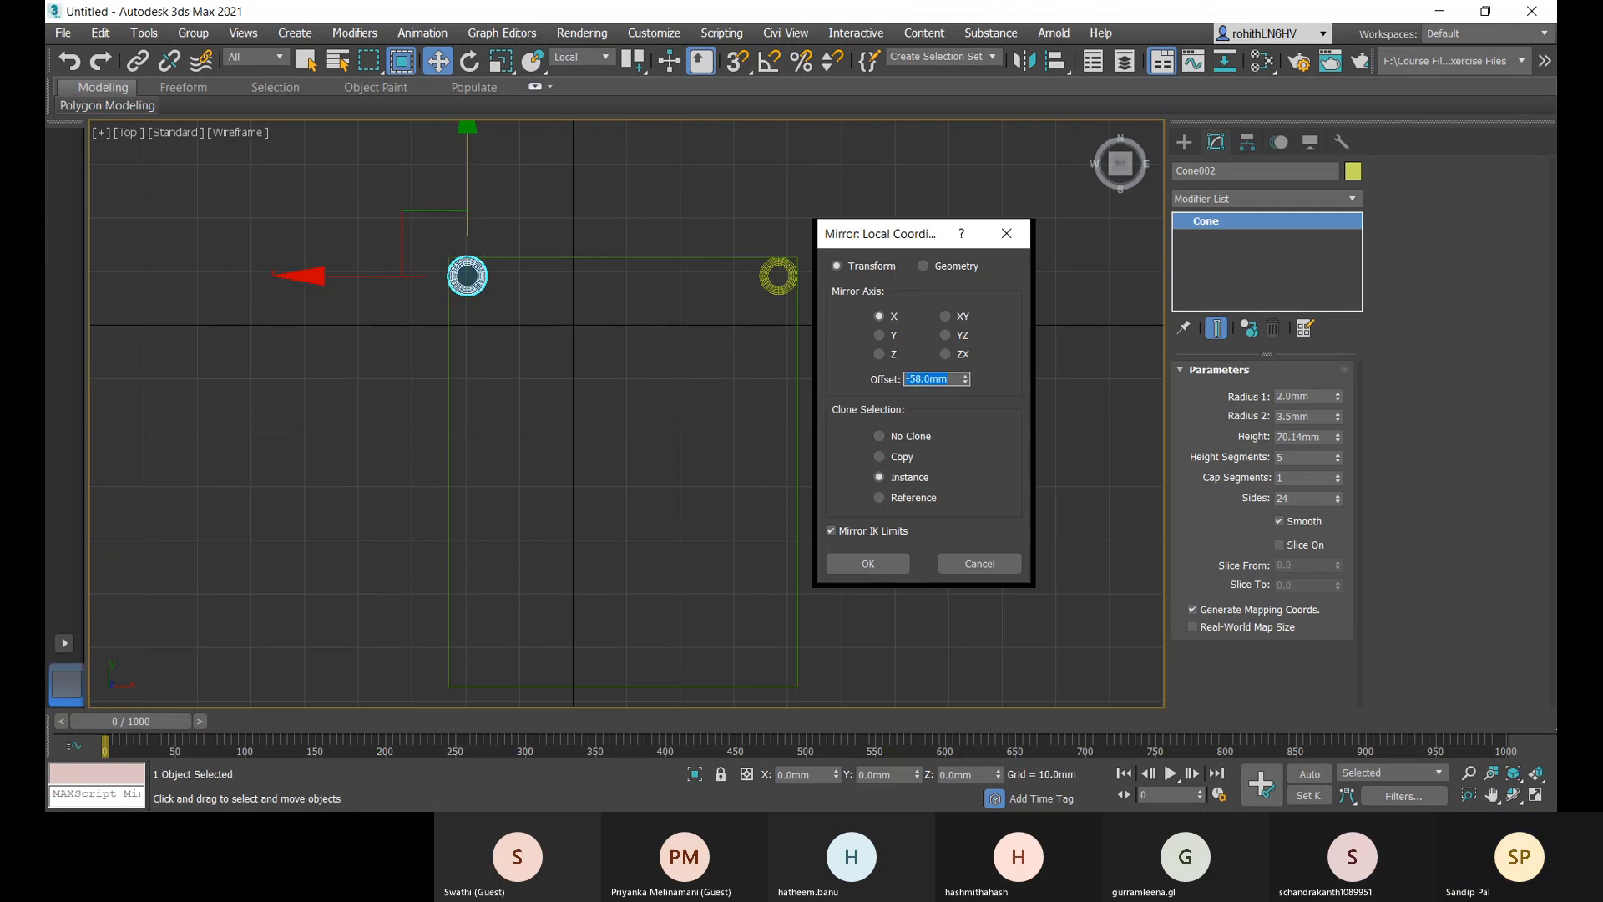
click(874, 569)
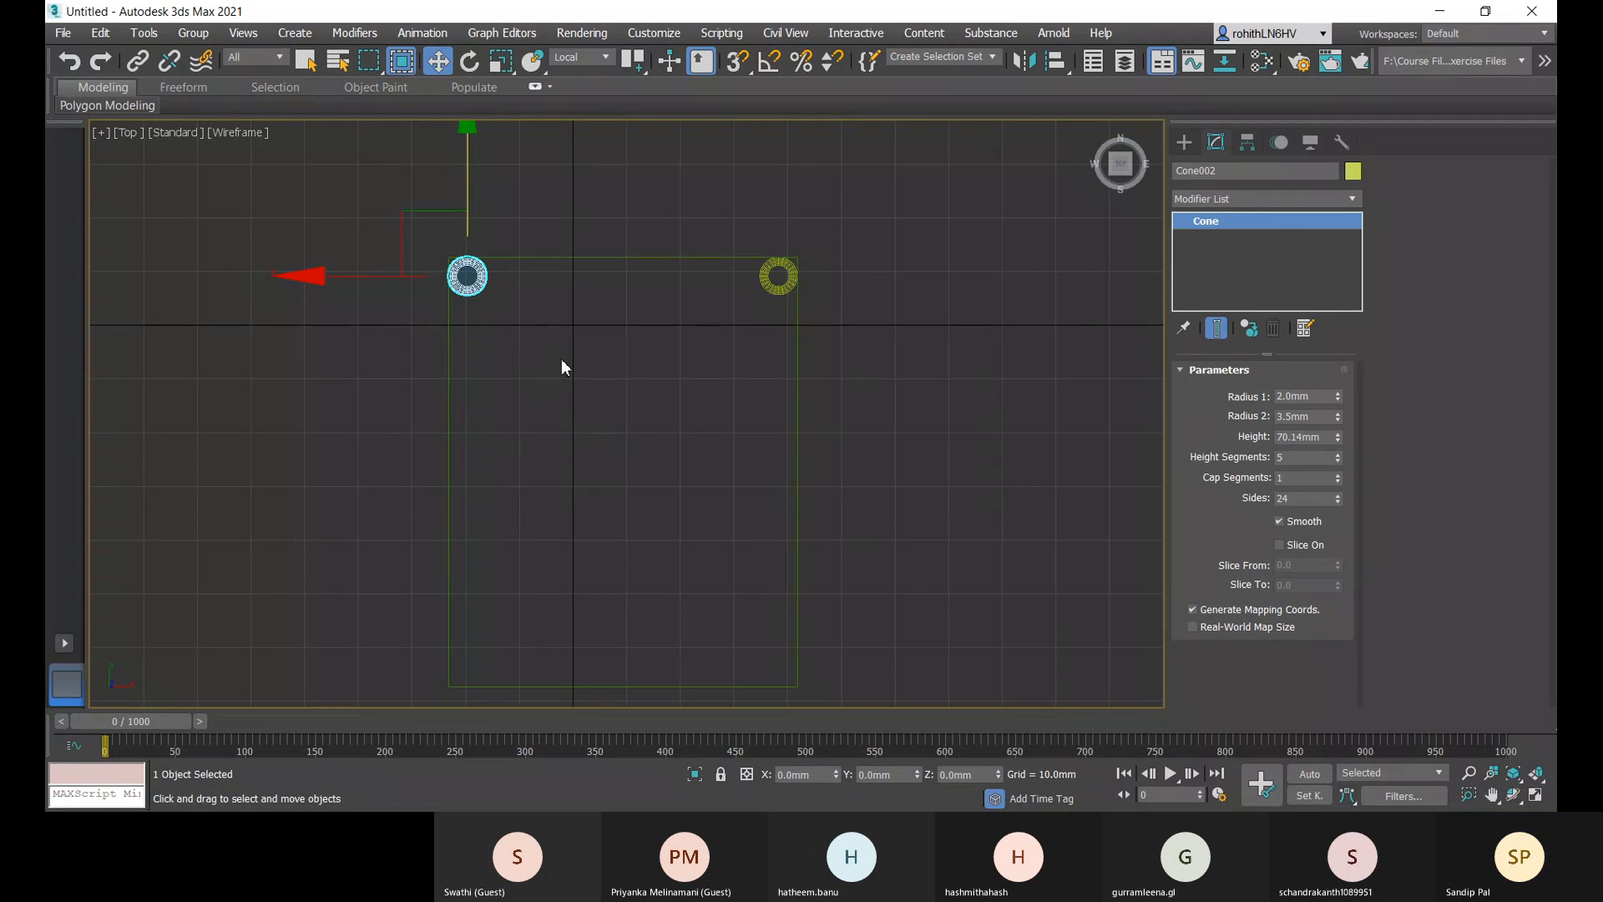
- Select both cone legs and start mirroring them about the Y axis as instances
click(793, 288)
ctrl+click(468, 284)
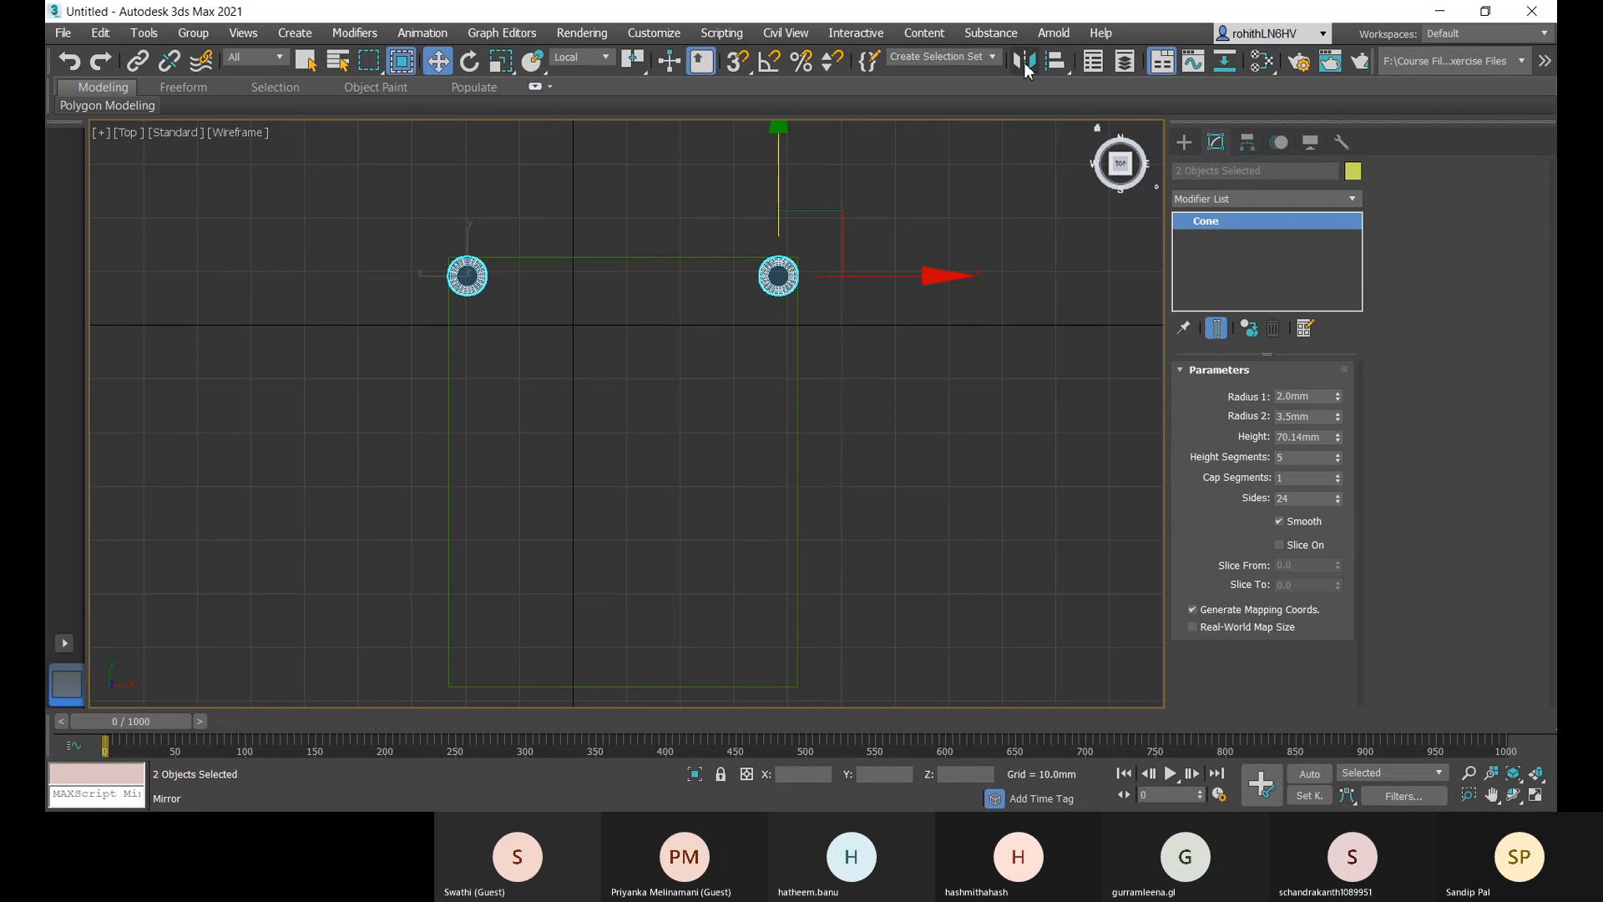
click(1024, 67)
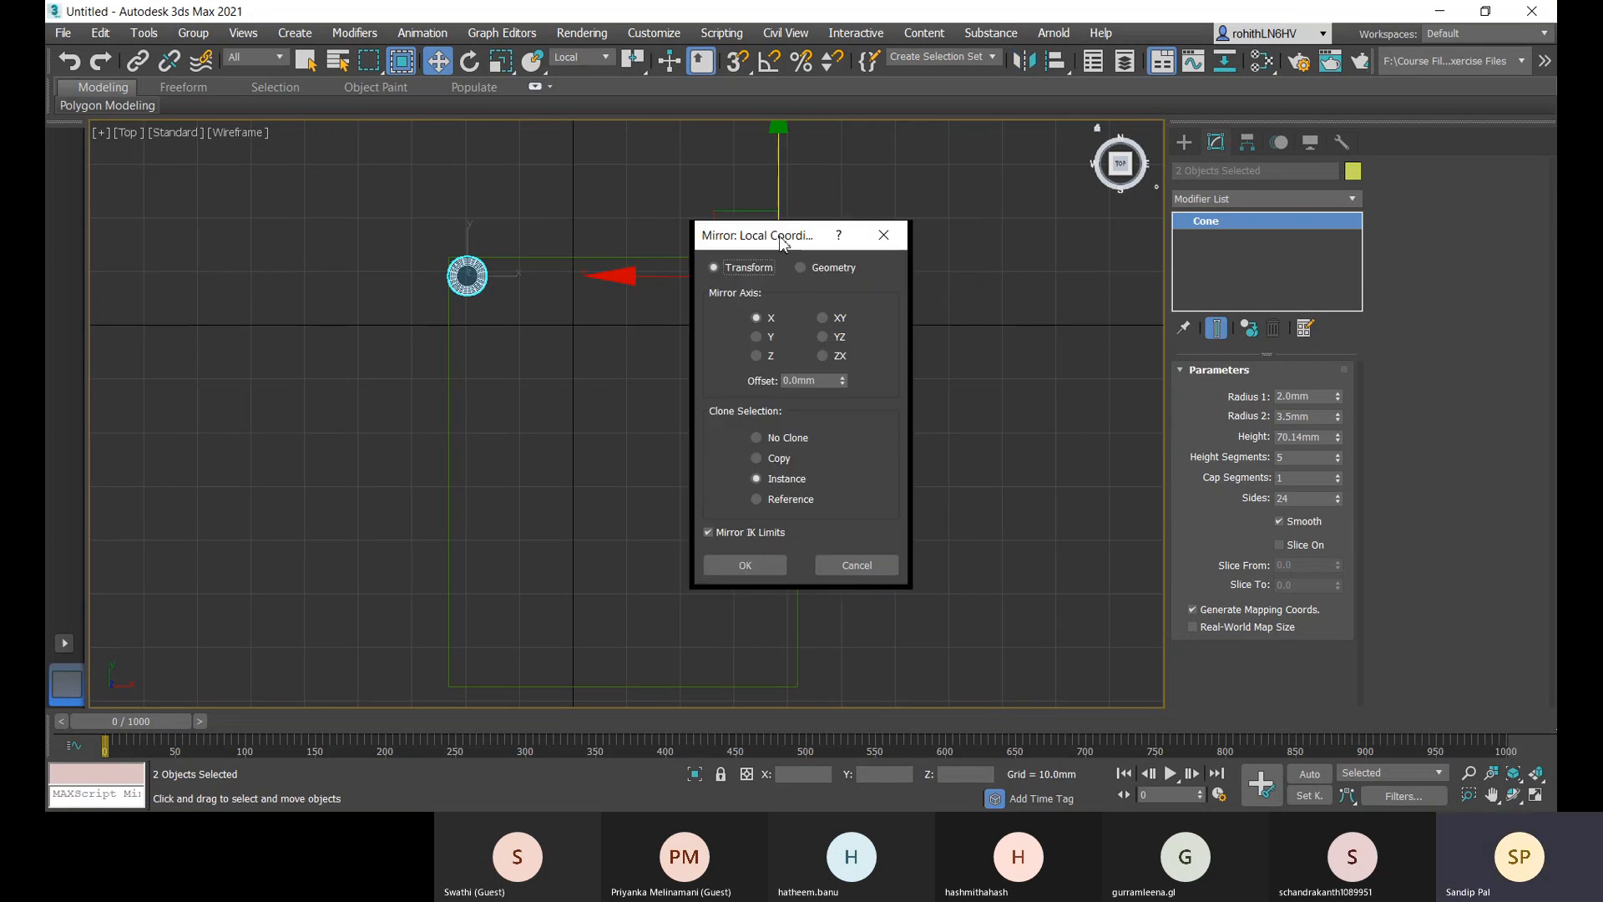
drag(783, 242, 968, 213)
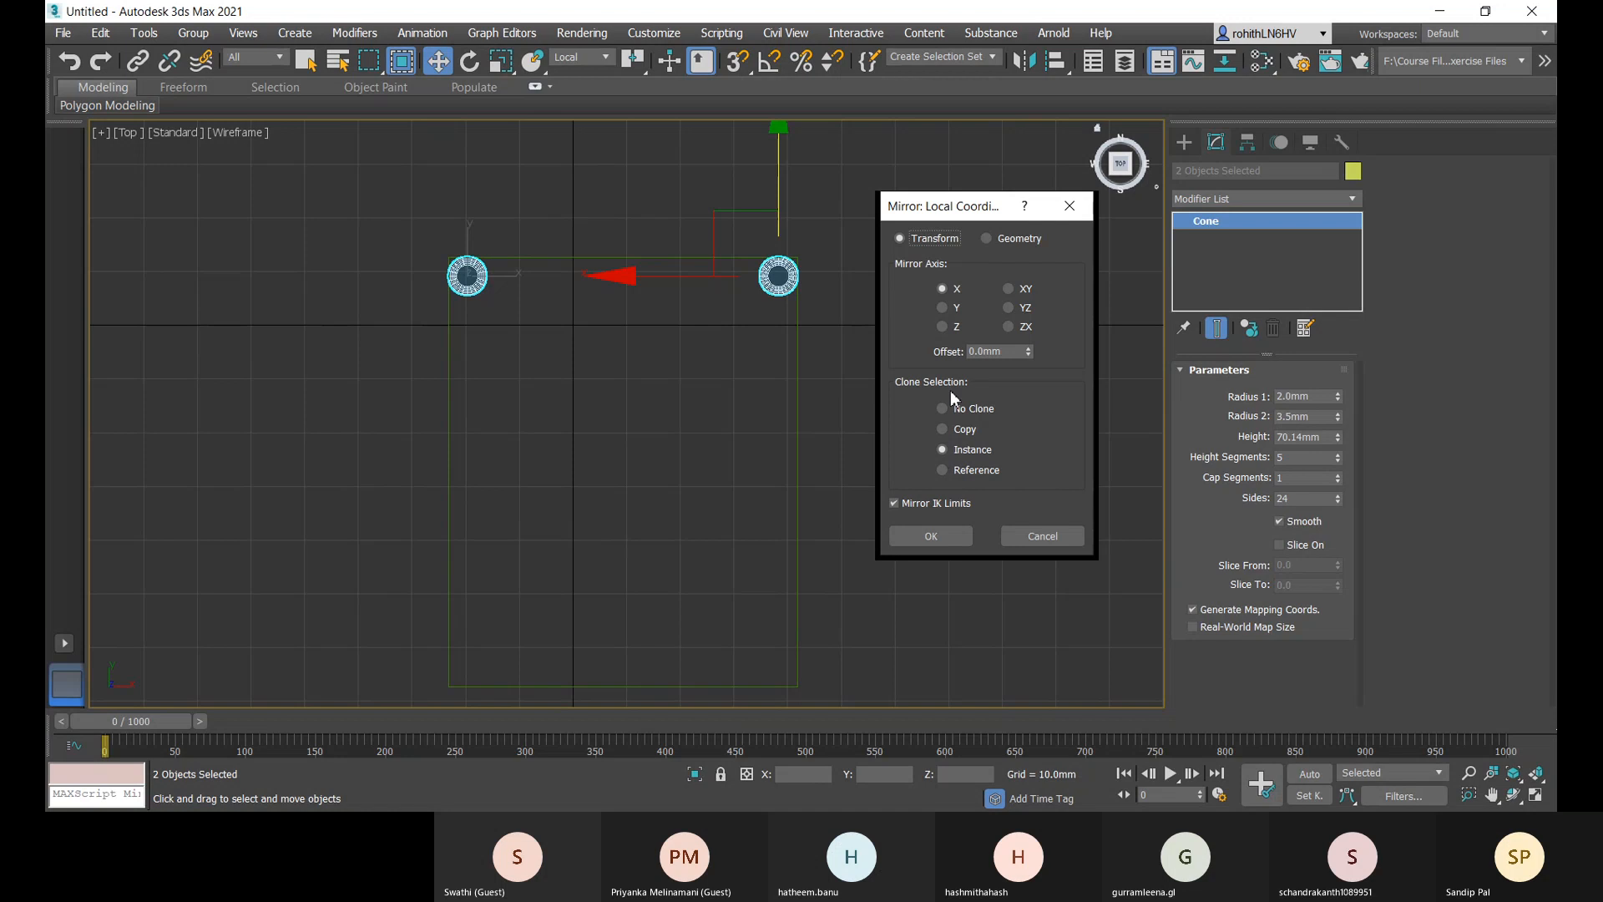
click(945, 309)
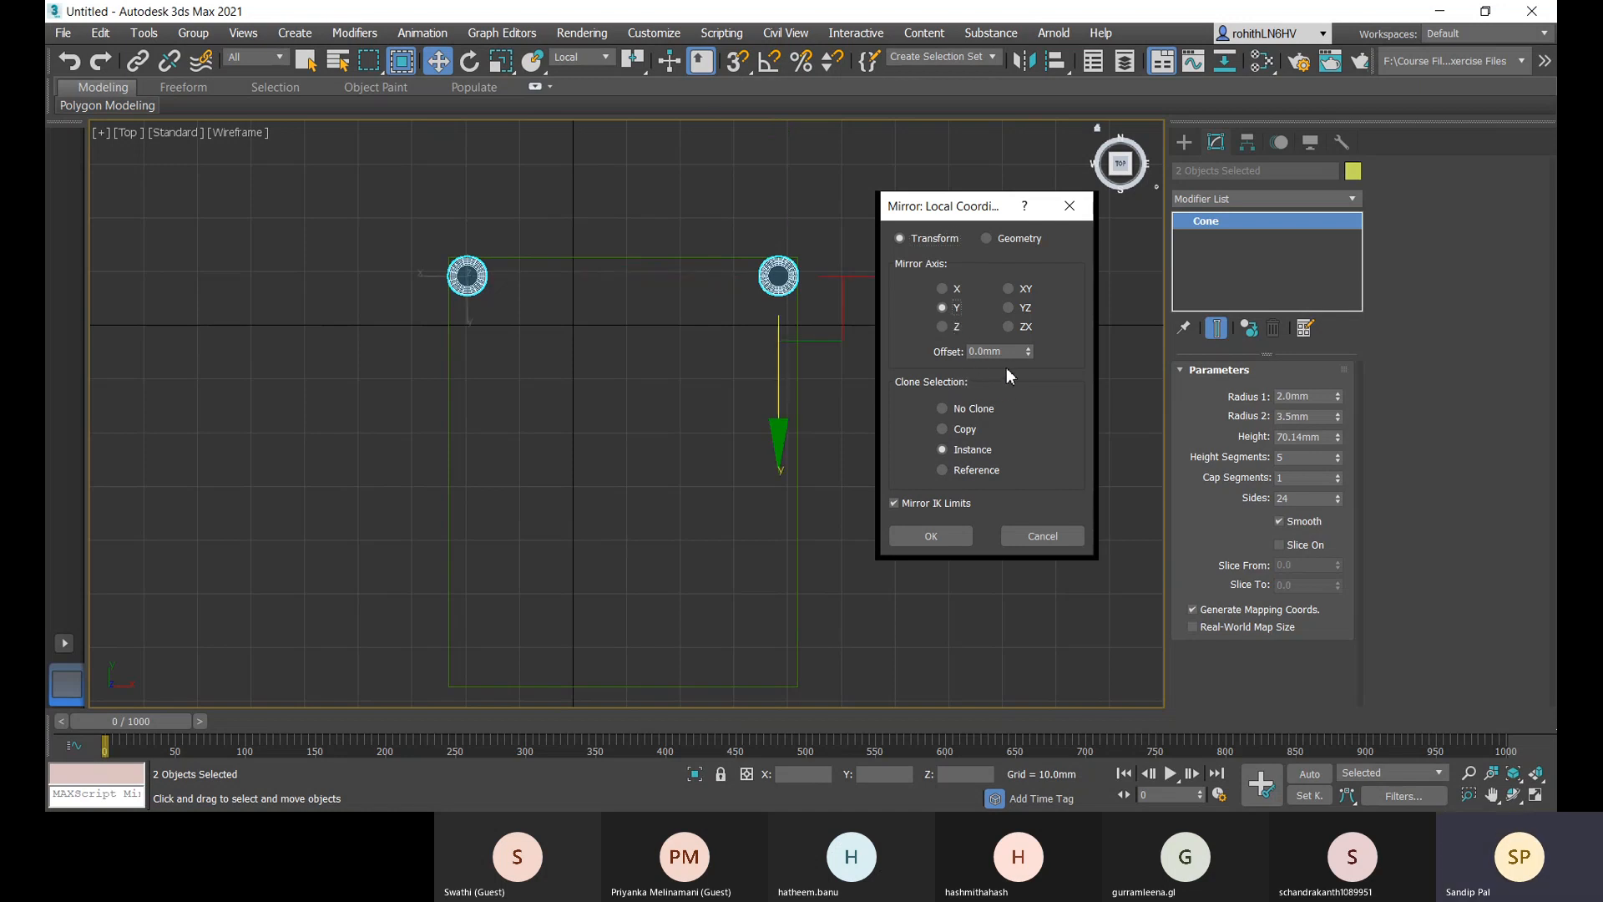
- Try a Y mirror offset of -80 mm, set it to -73 mm instead and create the two remaining legs
click(1029, 349)
drag(1029, 349, 1027, 566)
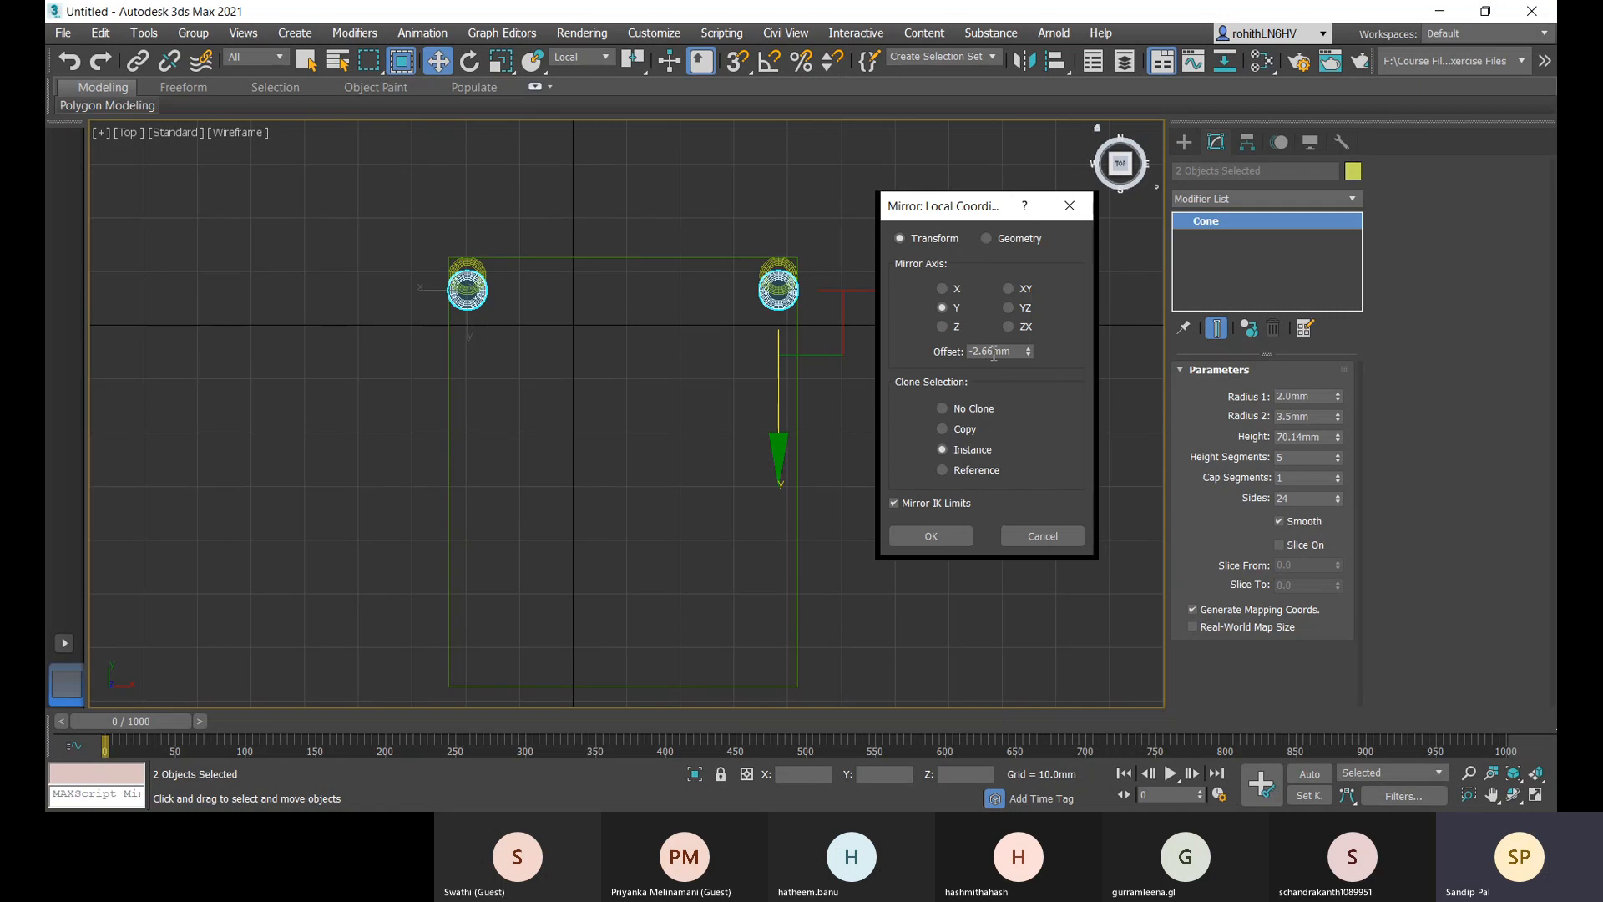
click(986, 354)
text(-80)
key(Return)
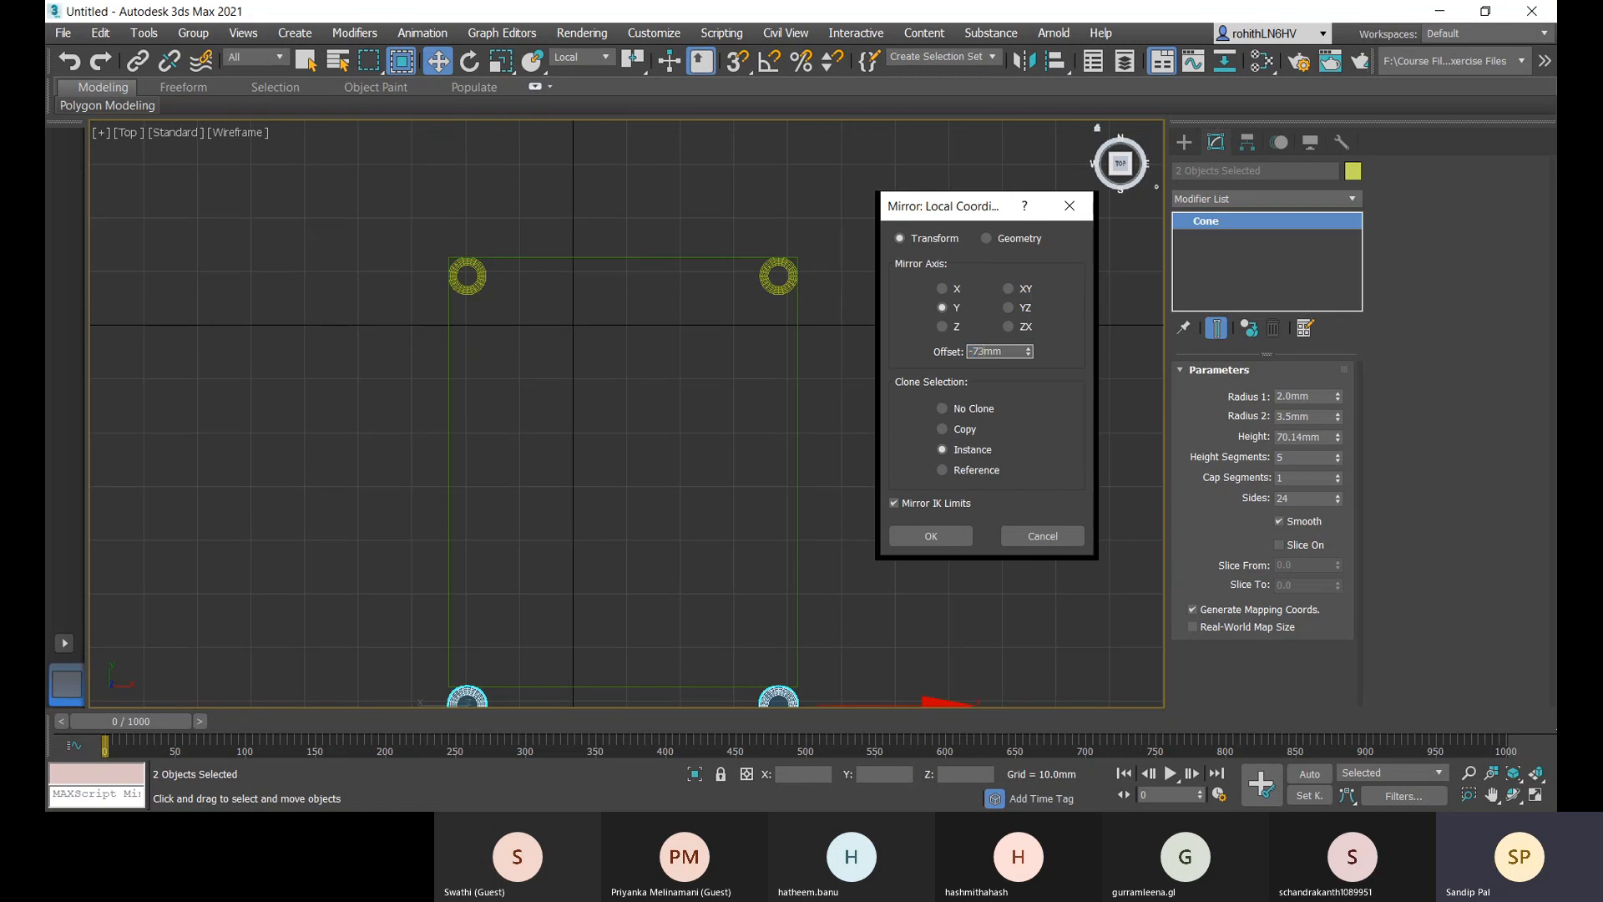
key(Return)
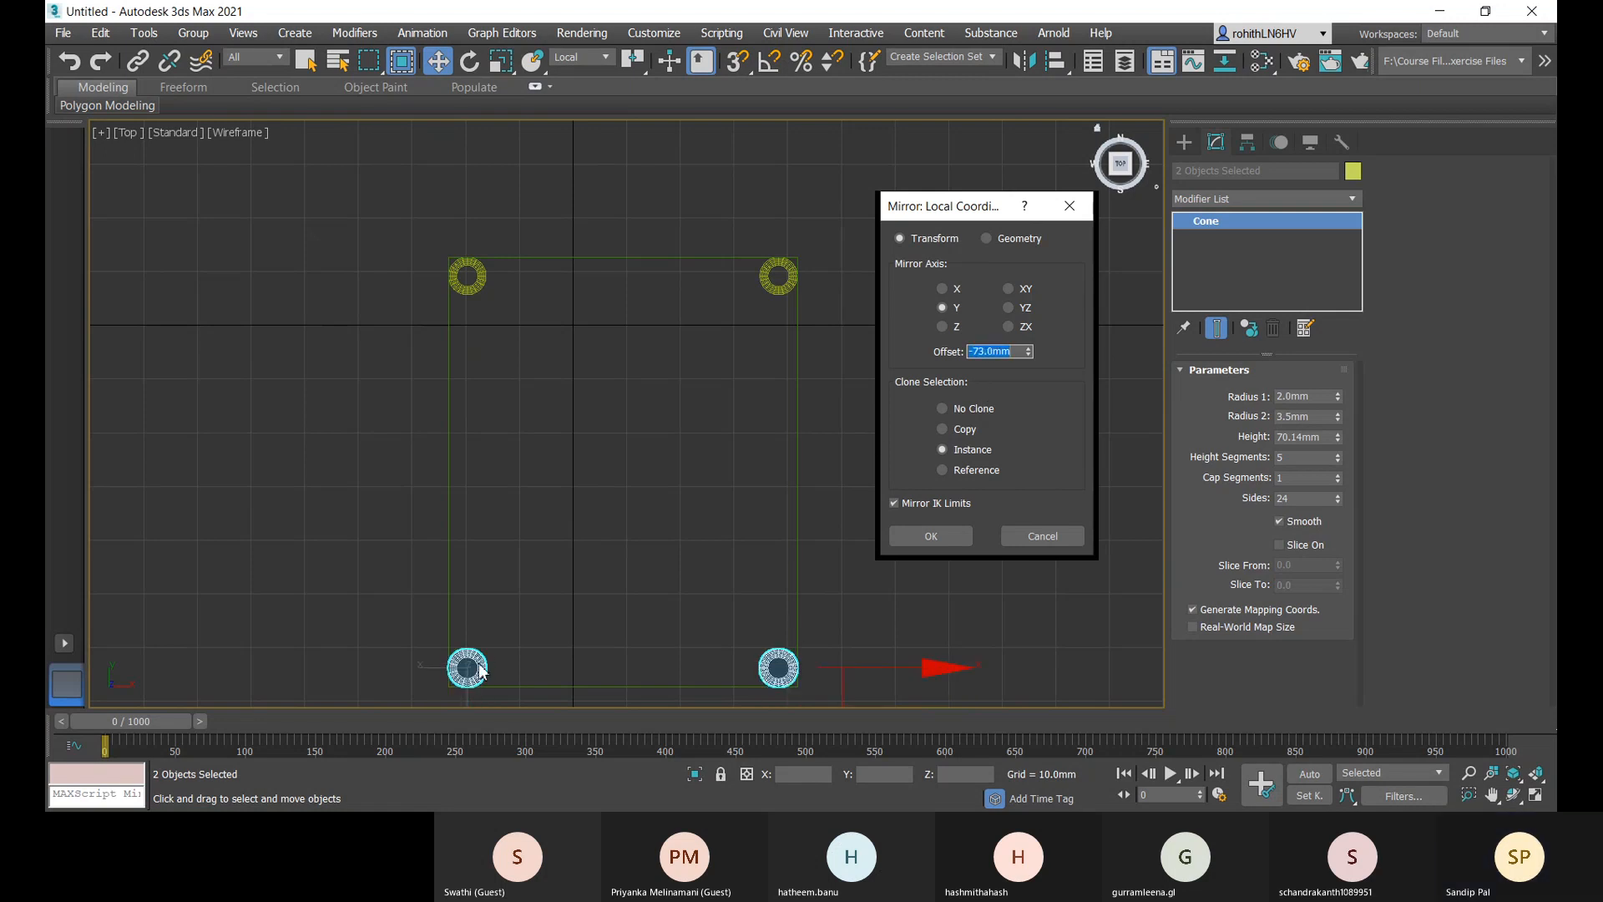
click(951, 536)
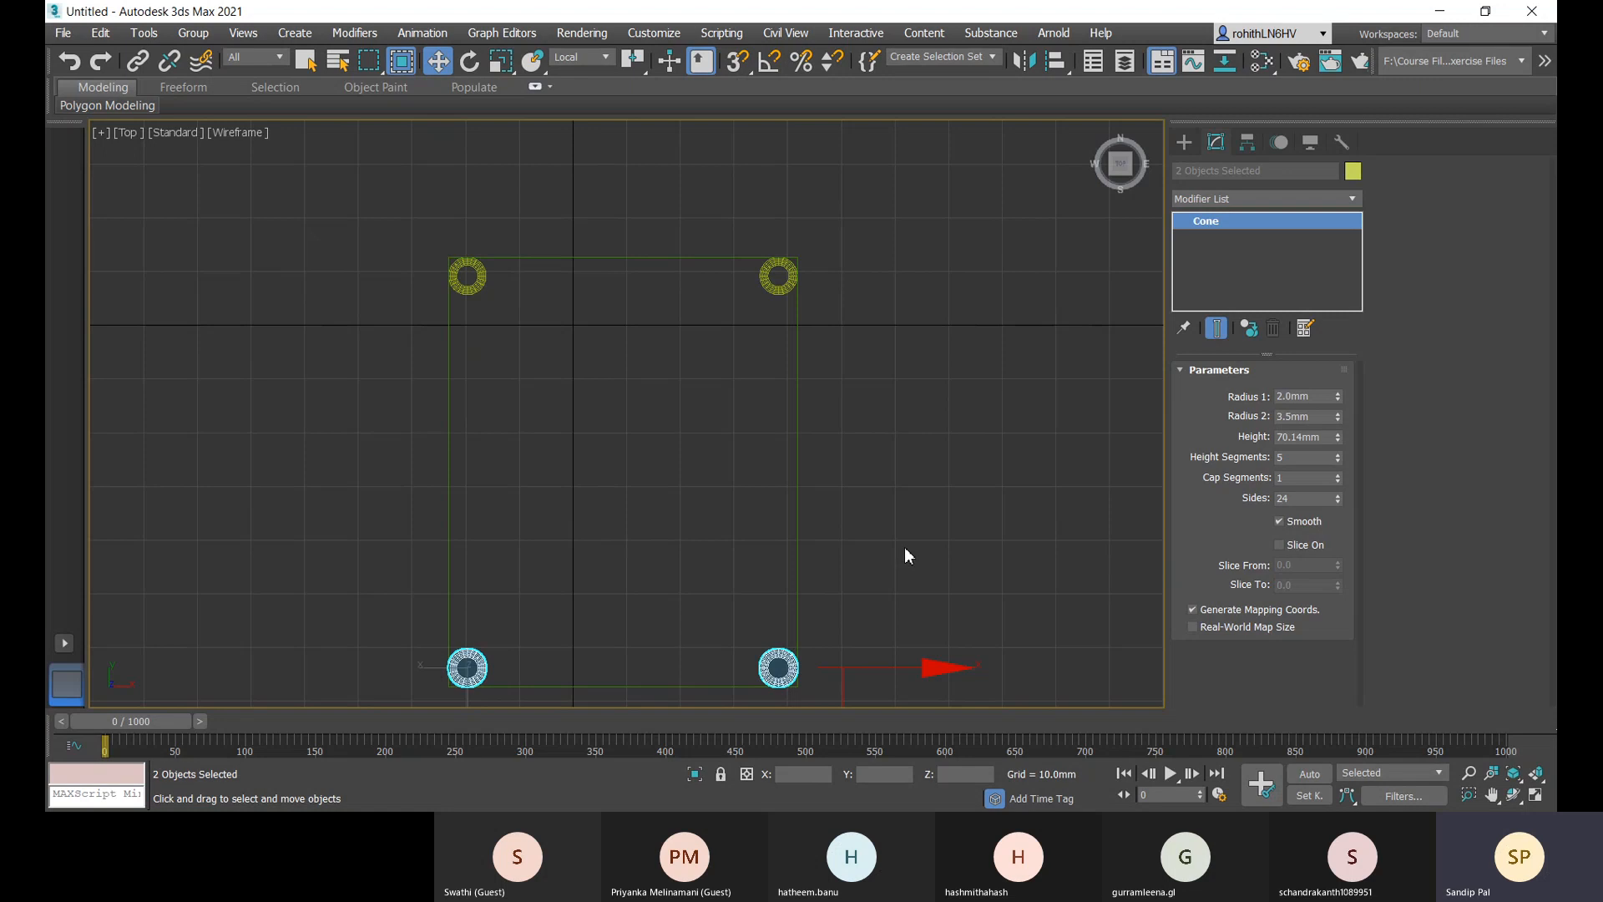
- Inspect the four-legged table in the Perspective view and select the tabletop box
key(p)
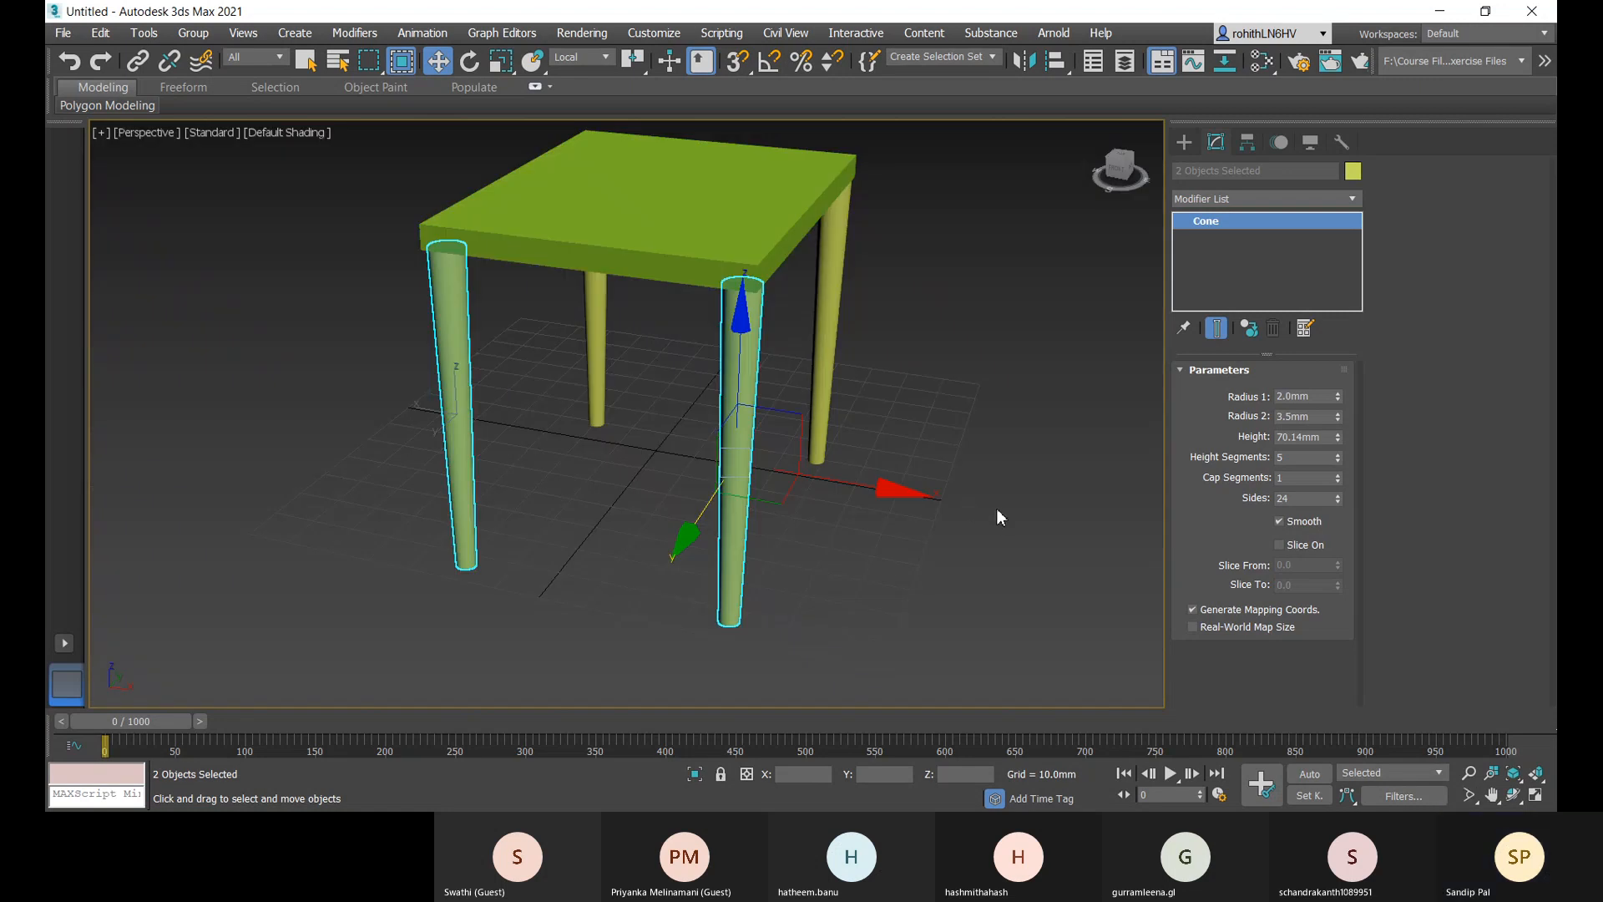
click(1004, 410)
alt+middle_drag(1003, 411, 782, 549)
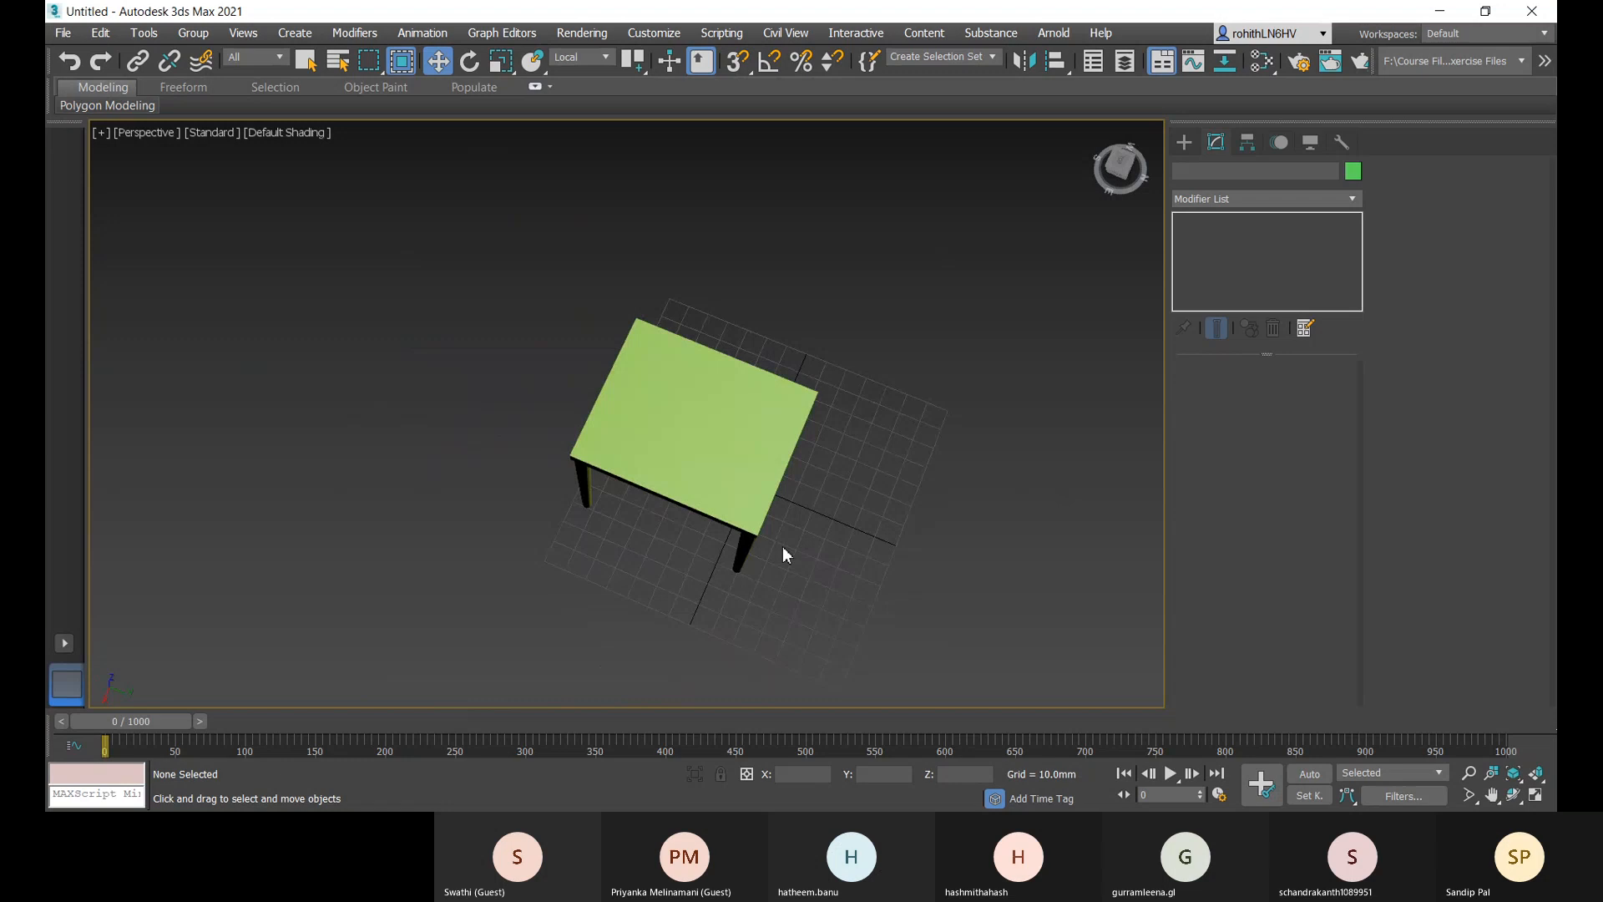
click(719, 490)
alt+middle_drag(925, 555, 814, 378)
alt+middle_drag(680, 422, 684, 472)
alt+middle_drag(856, 496, 845, 534)
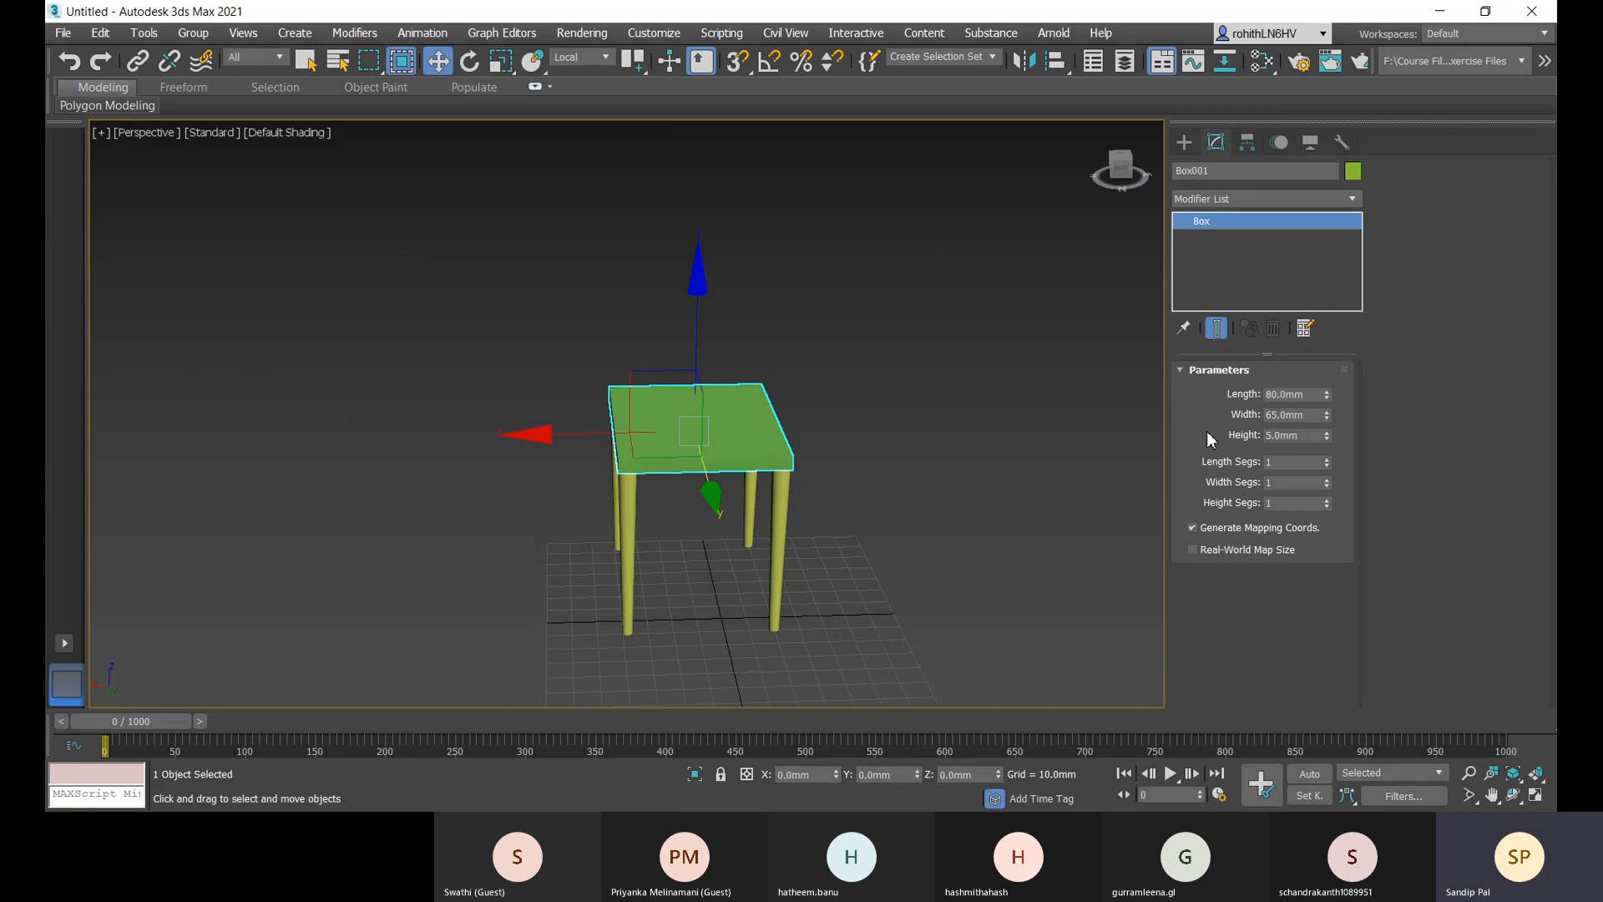
- Set the tabletop box's length to 90 mm and its width to 75 mm
click(1290, 393)
double_click(1281, 394)
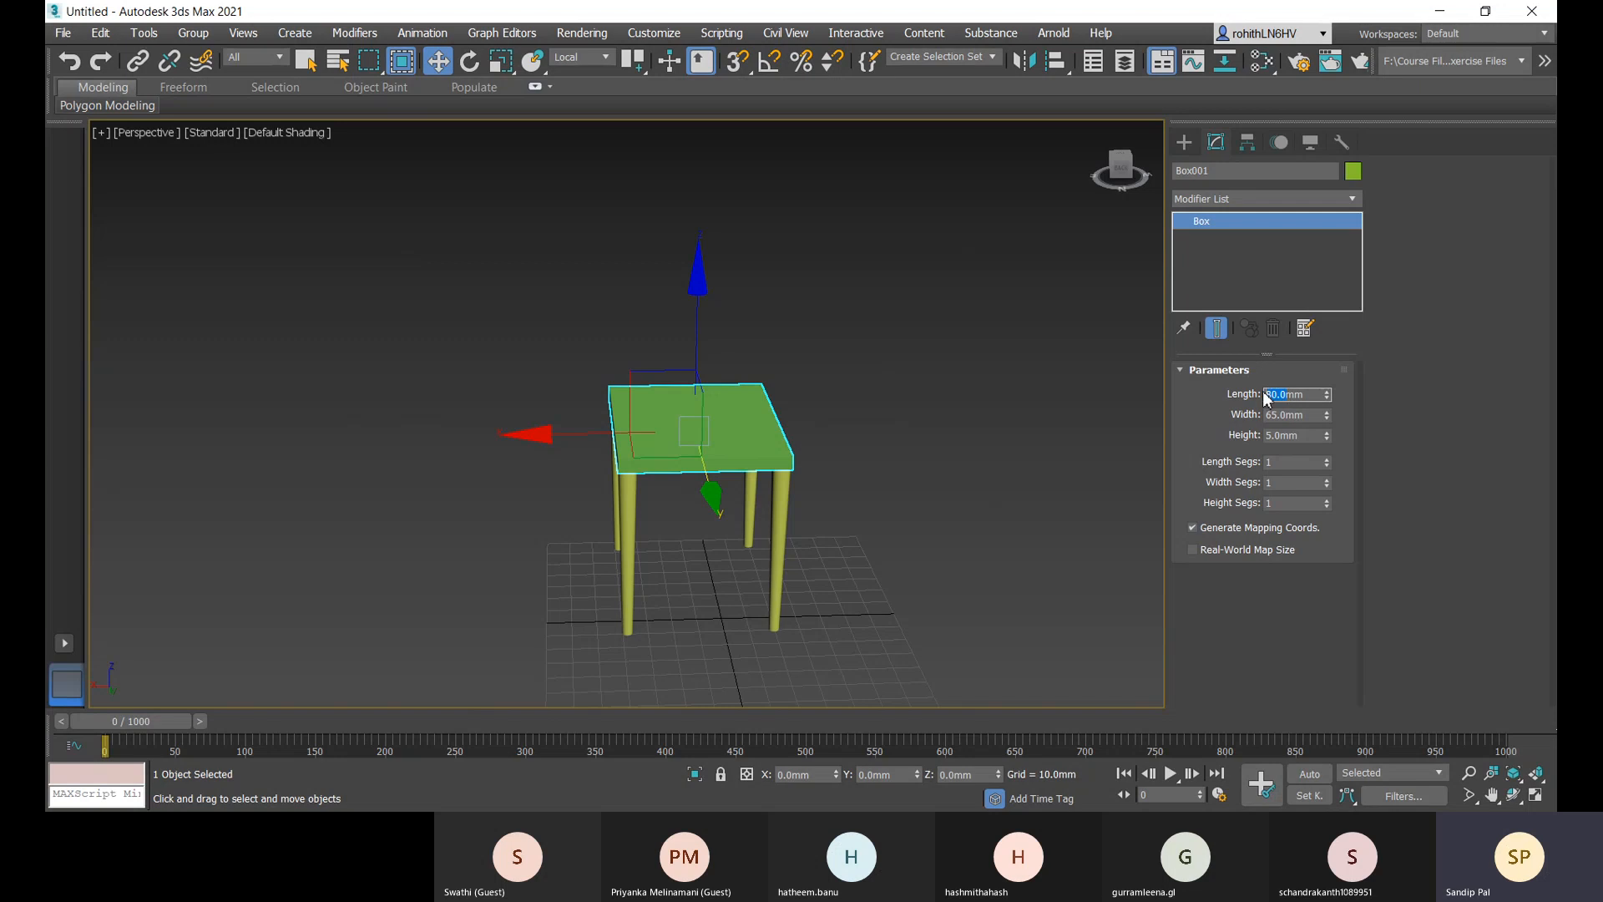
text(90)
key(Return)
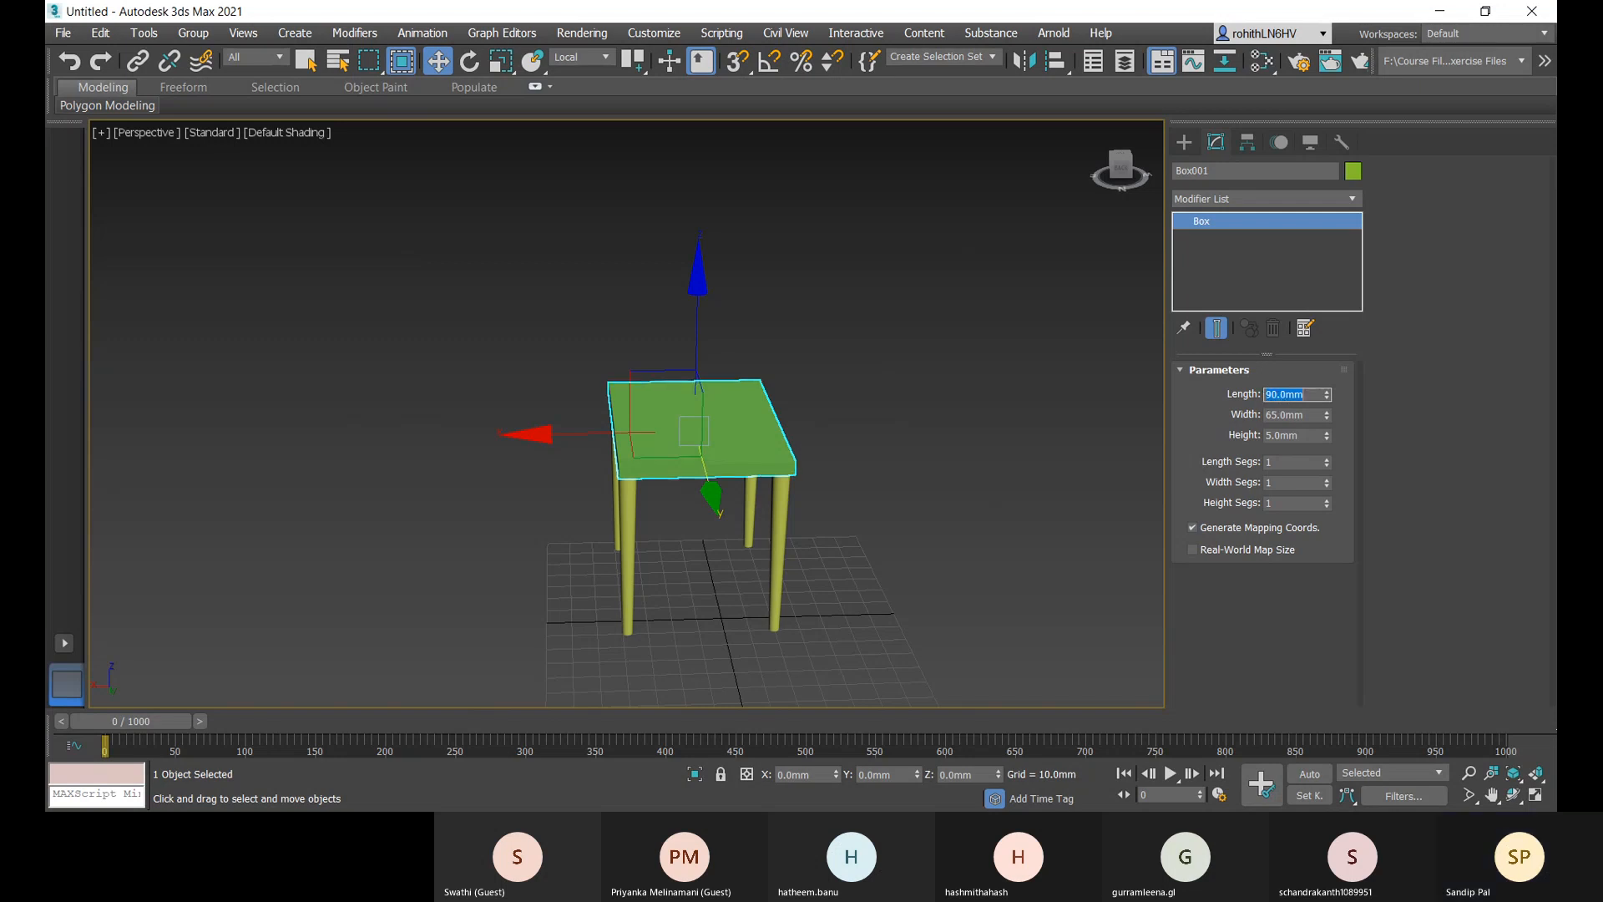
click(1290, 415)
text(7mm)
key(Return)
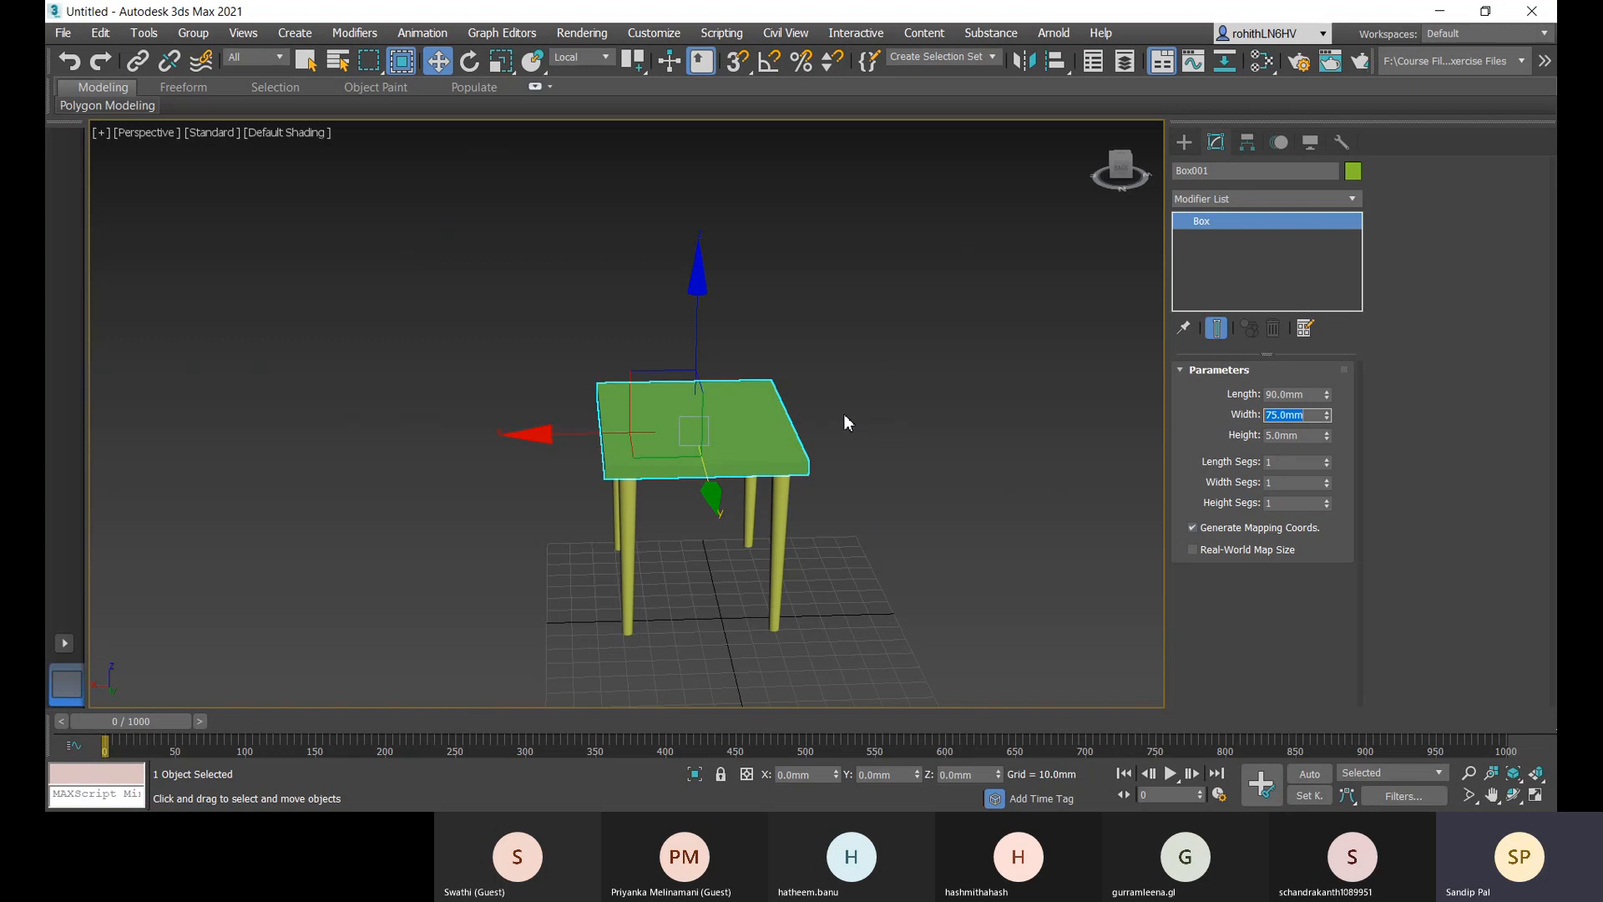
- Switch to the Top view, frame the whole table and examine the legs' positions relative to the tabletop's edges
text(t)
text(7)
click(1185, 142)
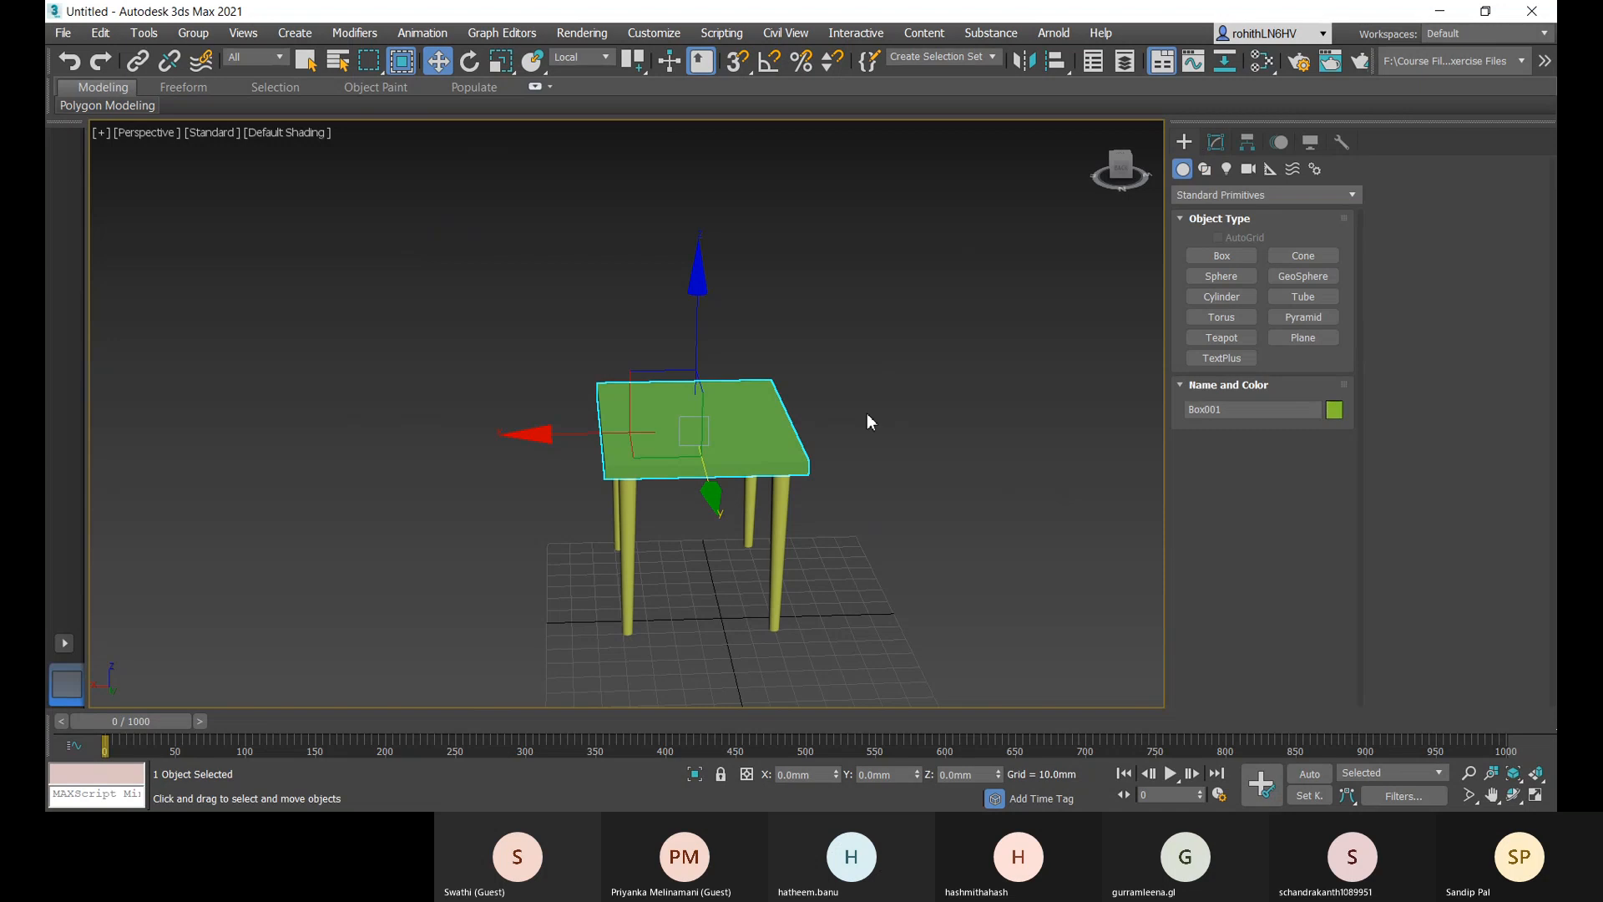
right_click(779, 326)
click(773, 286)
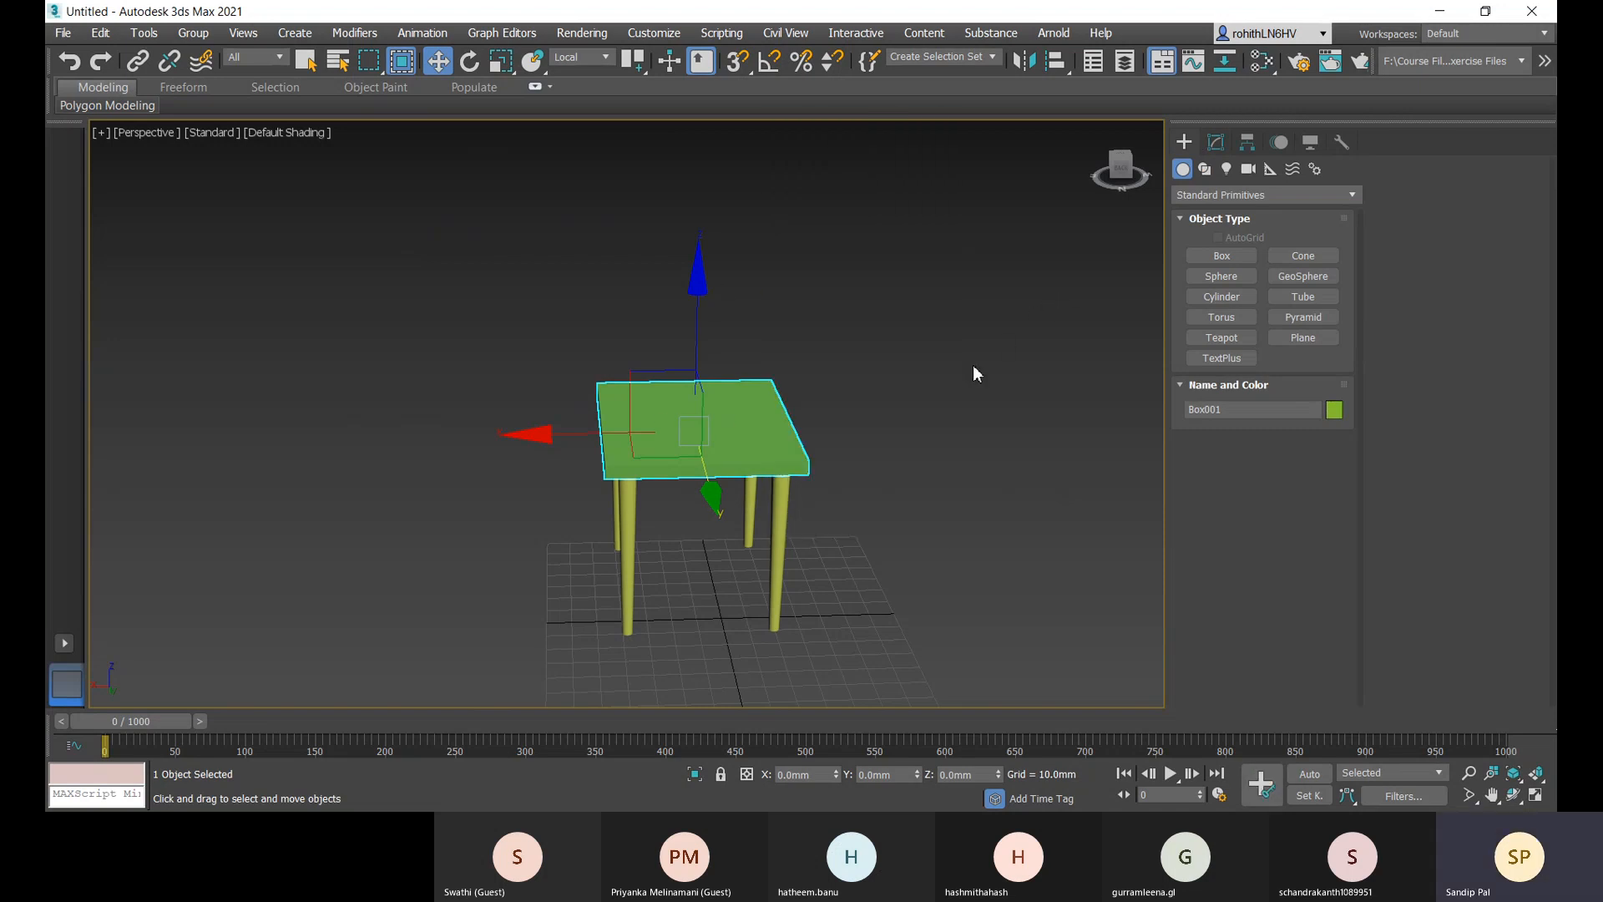
key(t)
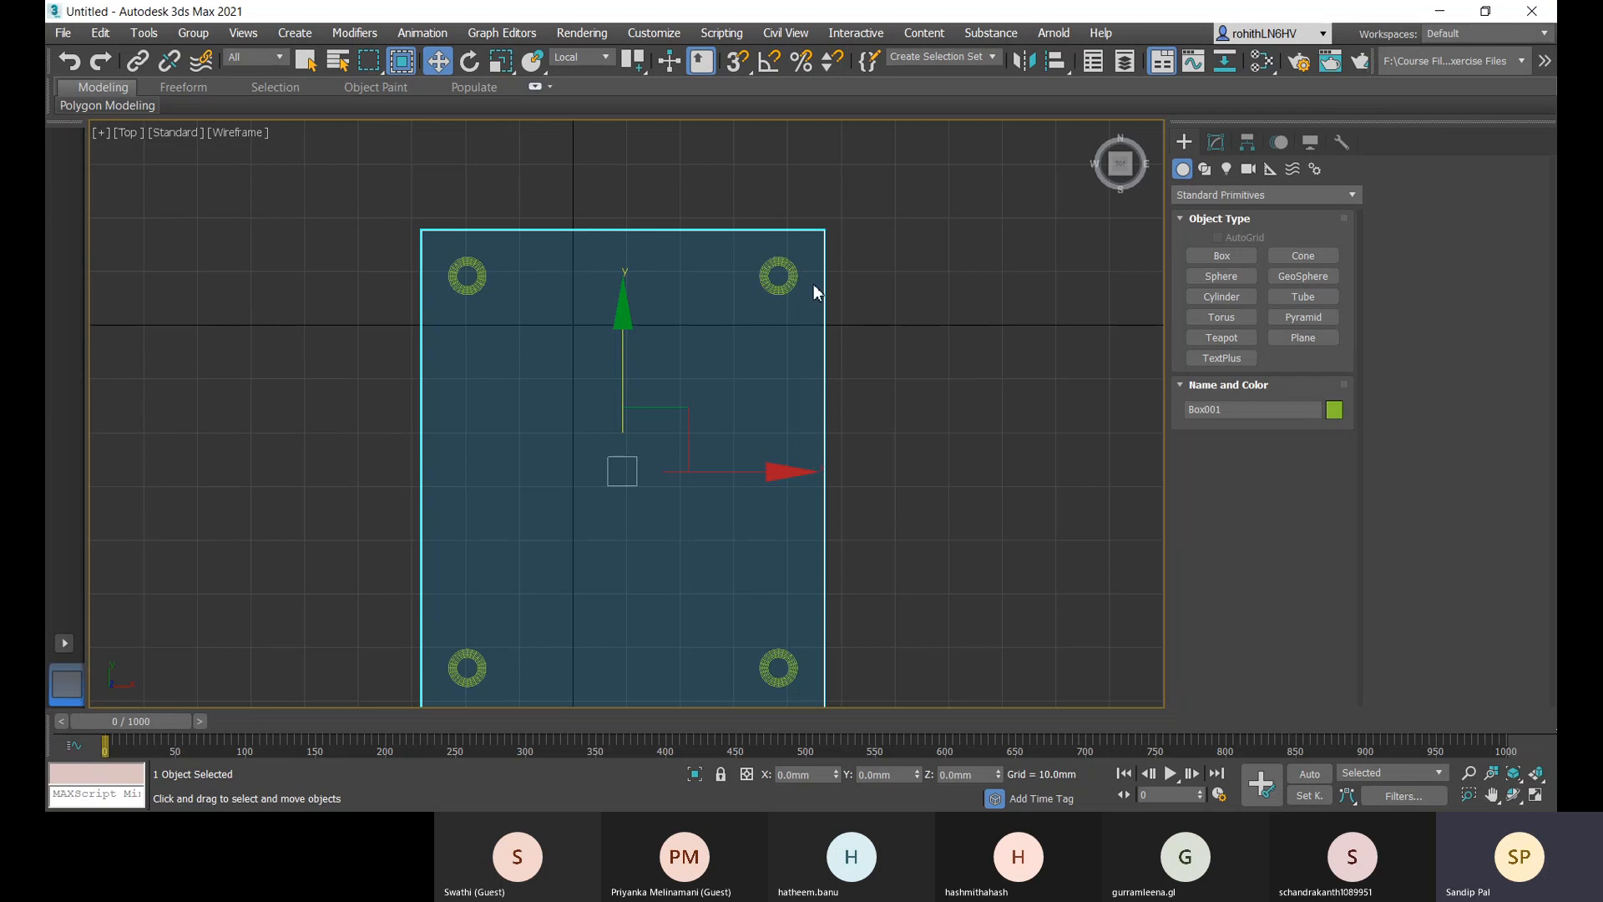
scroll(967, 555, down, 5)
middle_drag(967, 555, 950, 505)
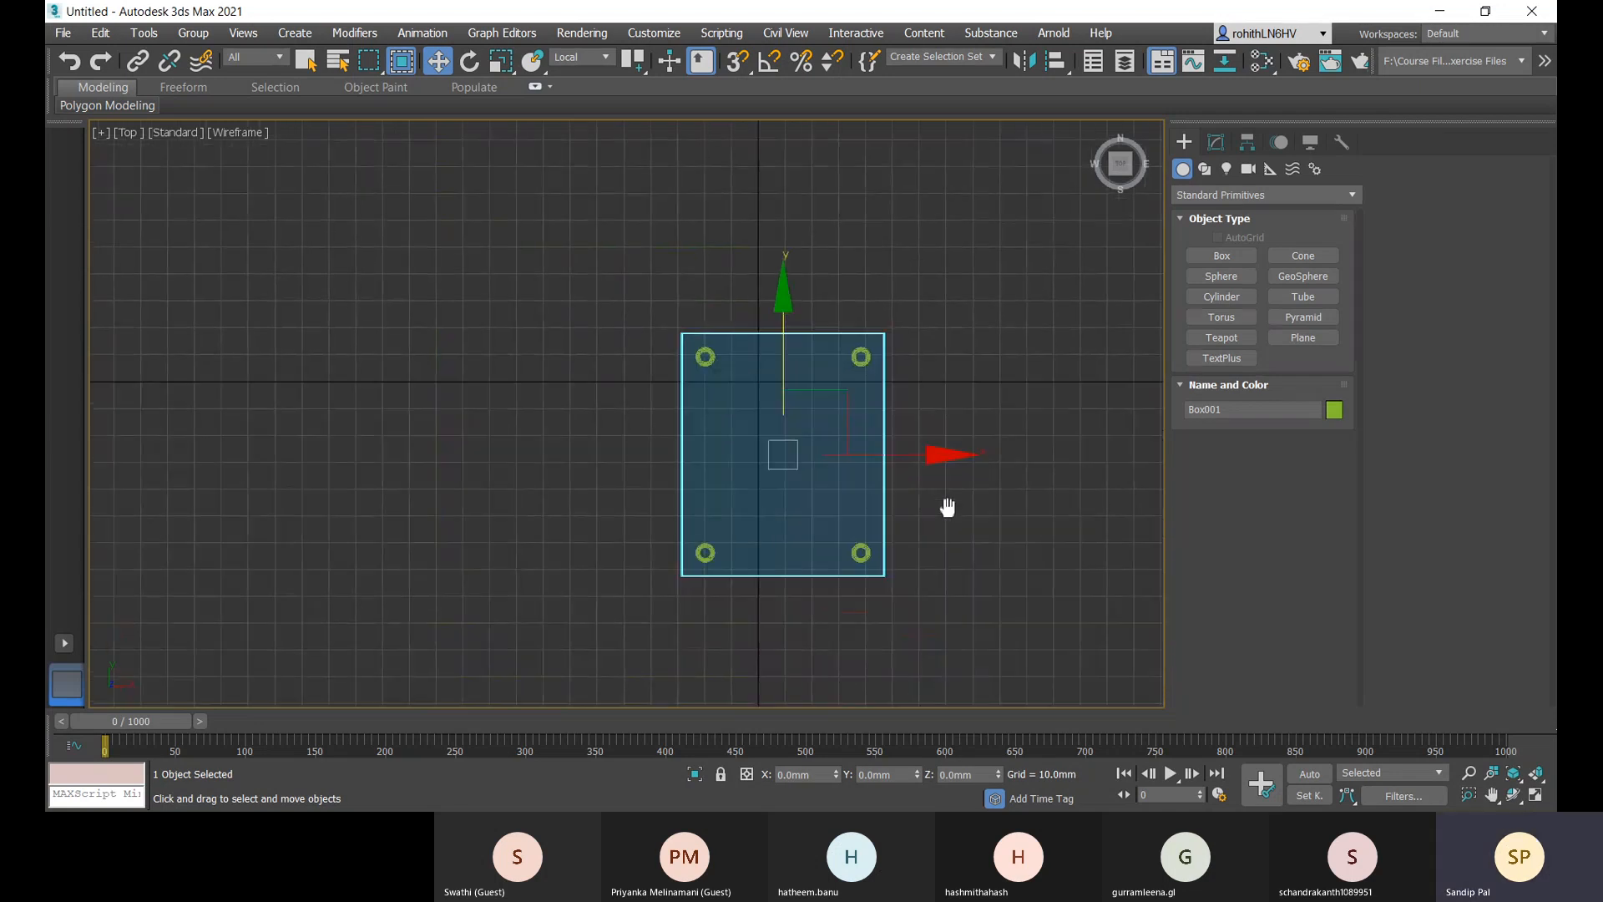
scroll(701, 347, up, 2)
middle_drag(702, 638, 645, 544)
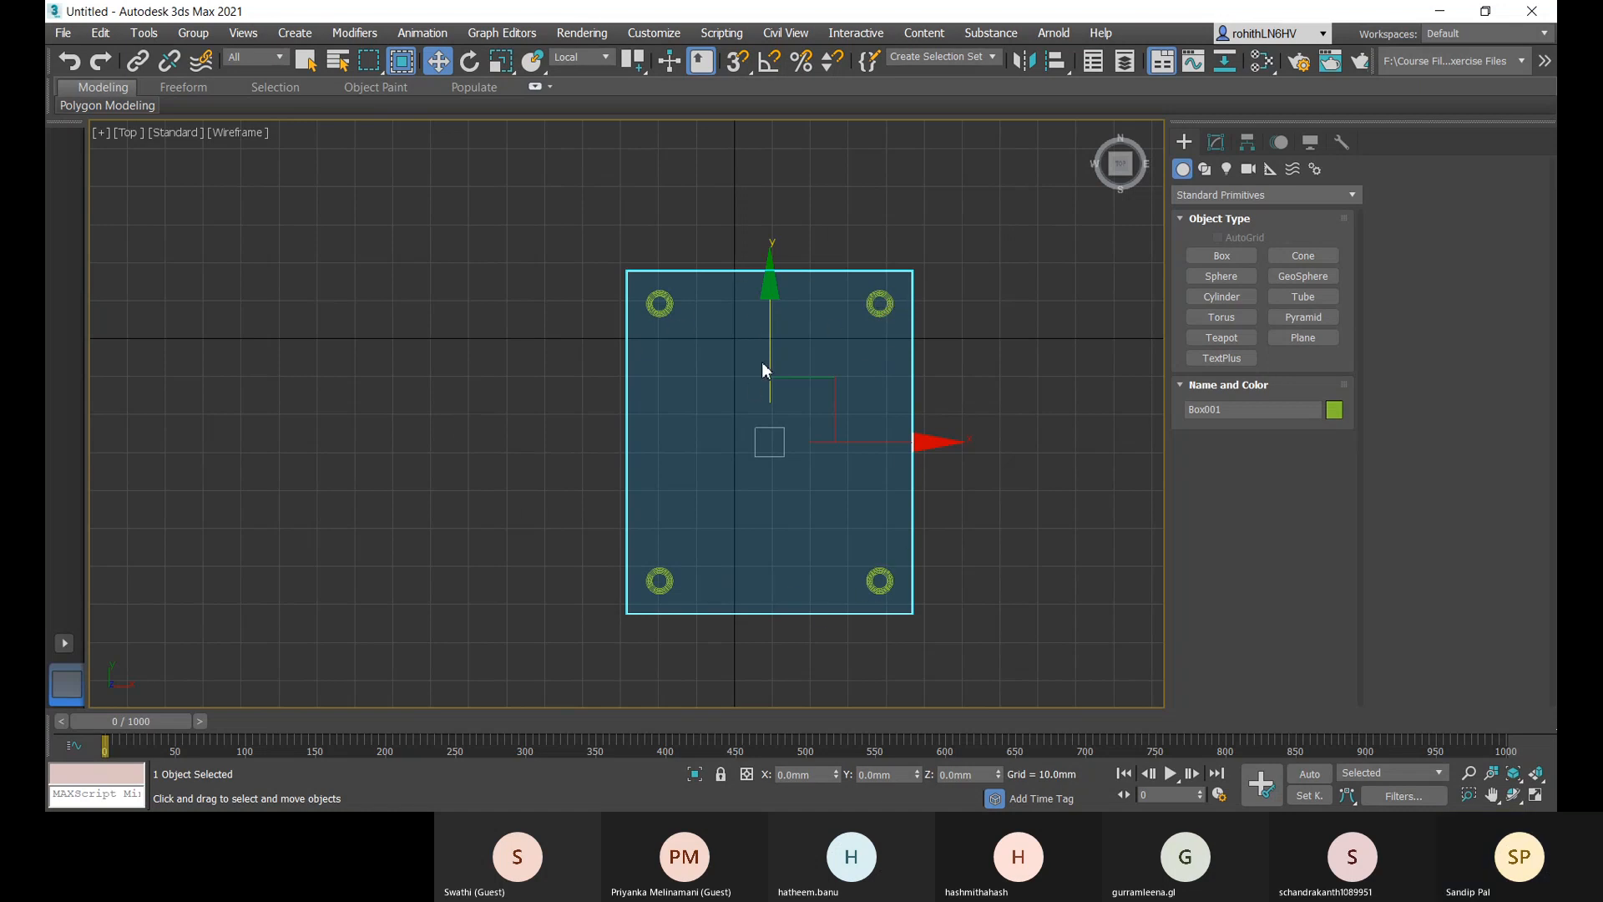
- Examine how far the four legs sit from the tabletop's edges in the Top view
scroll(680, 337, up, 4)
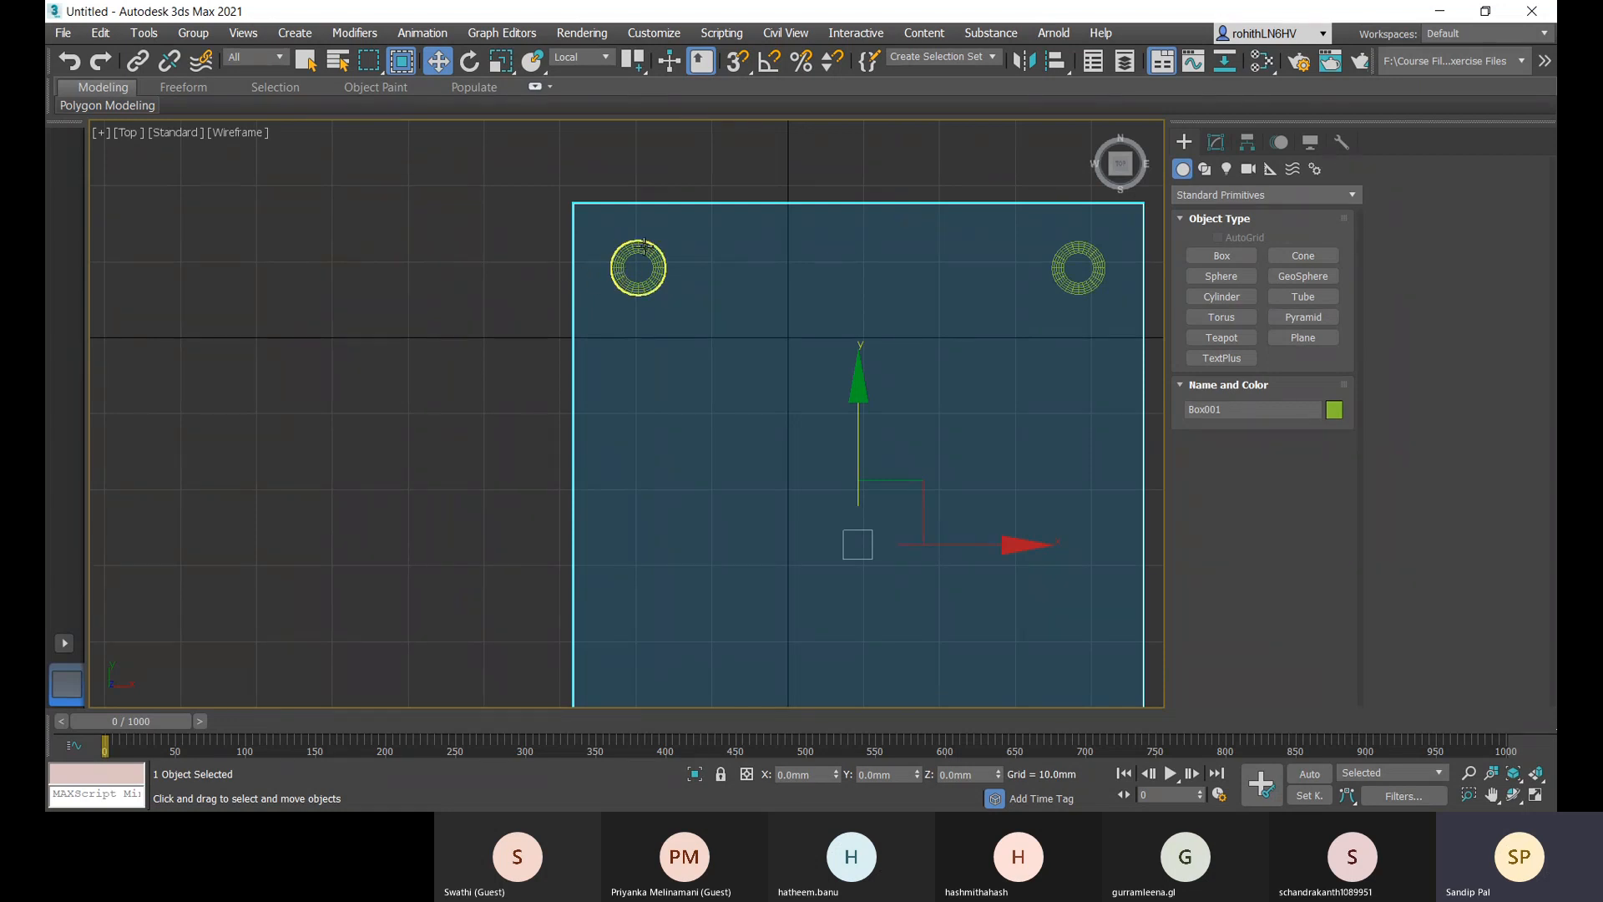
scroll(828, 327, down, 4)
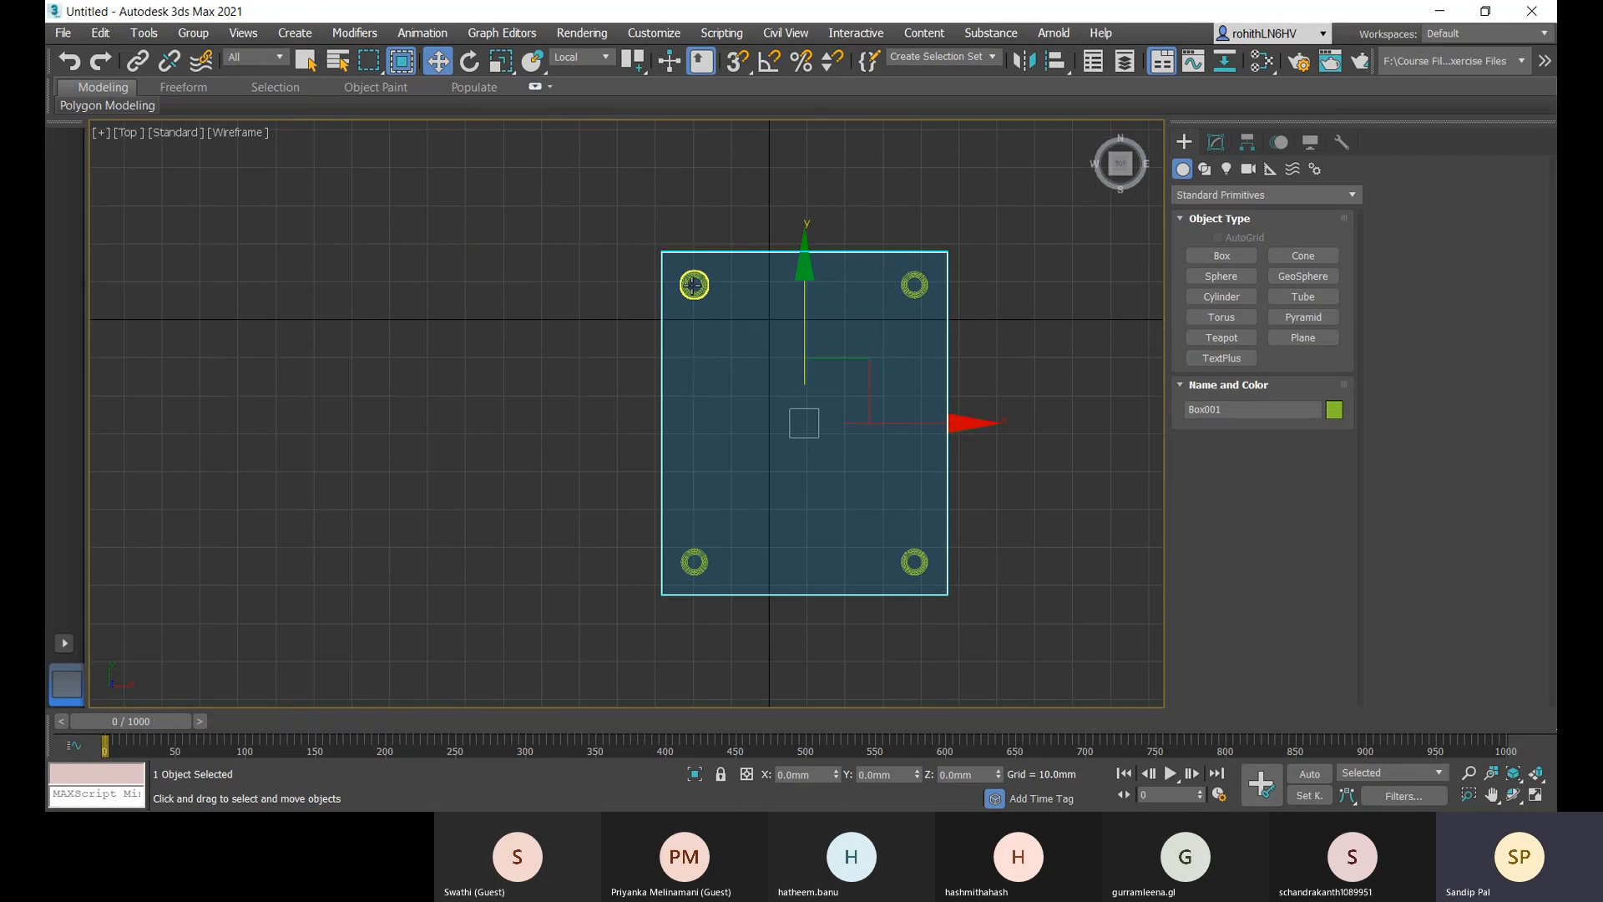
scroll(675, 277, up, 2)
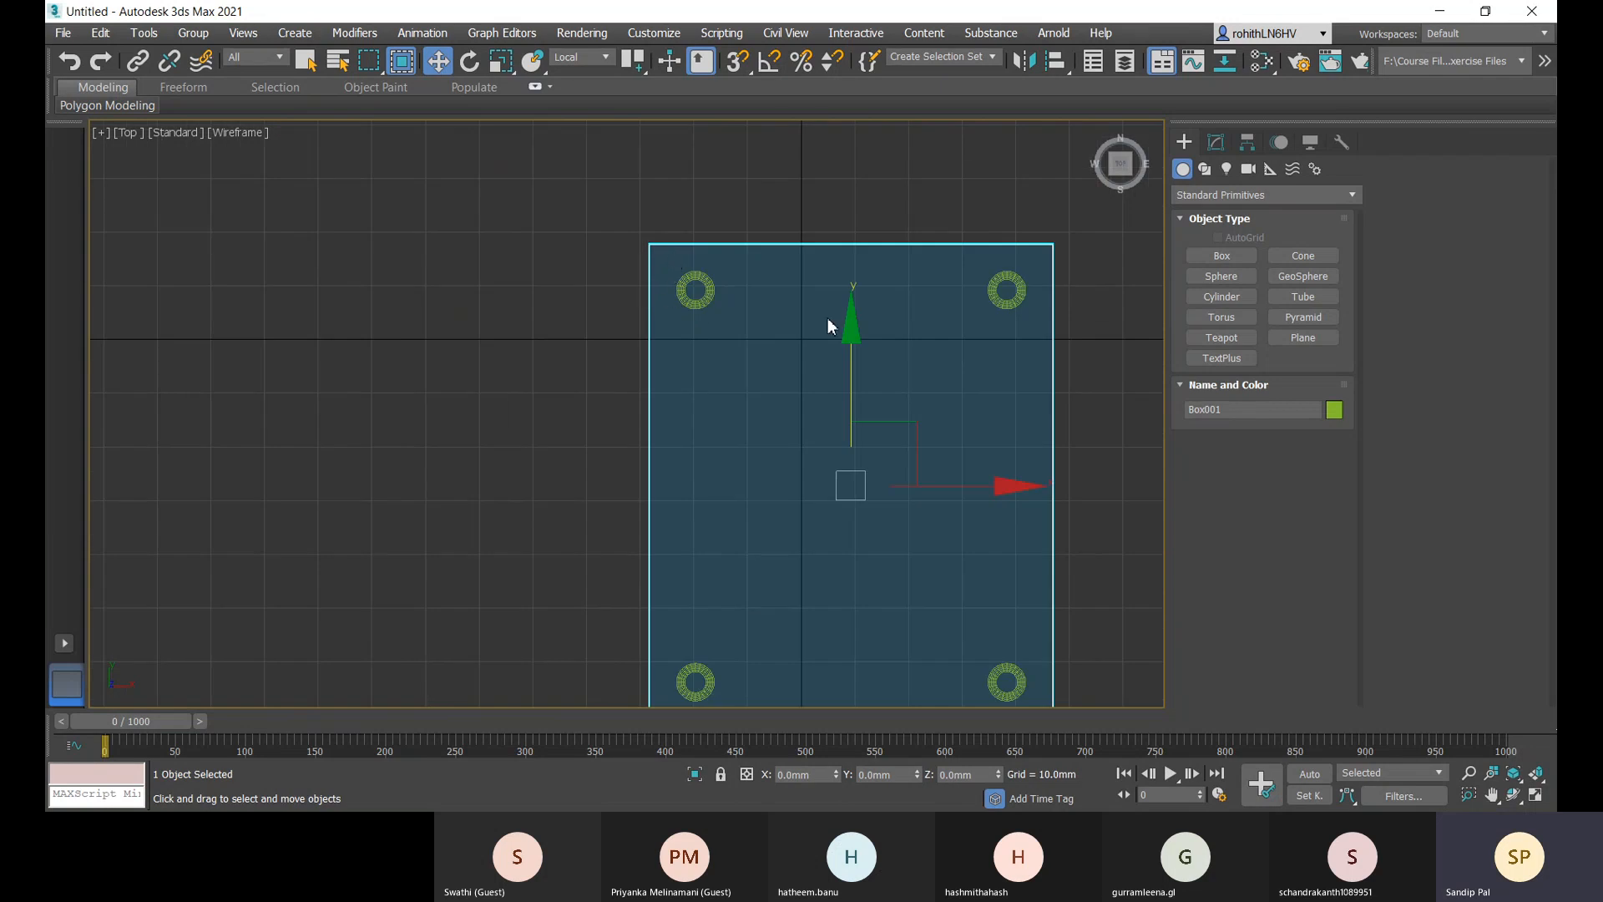
middle_drag(805, 364, 762, 336)
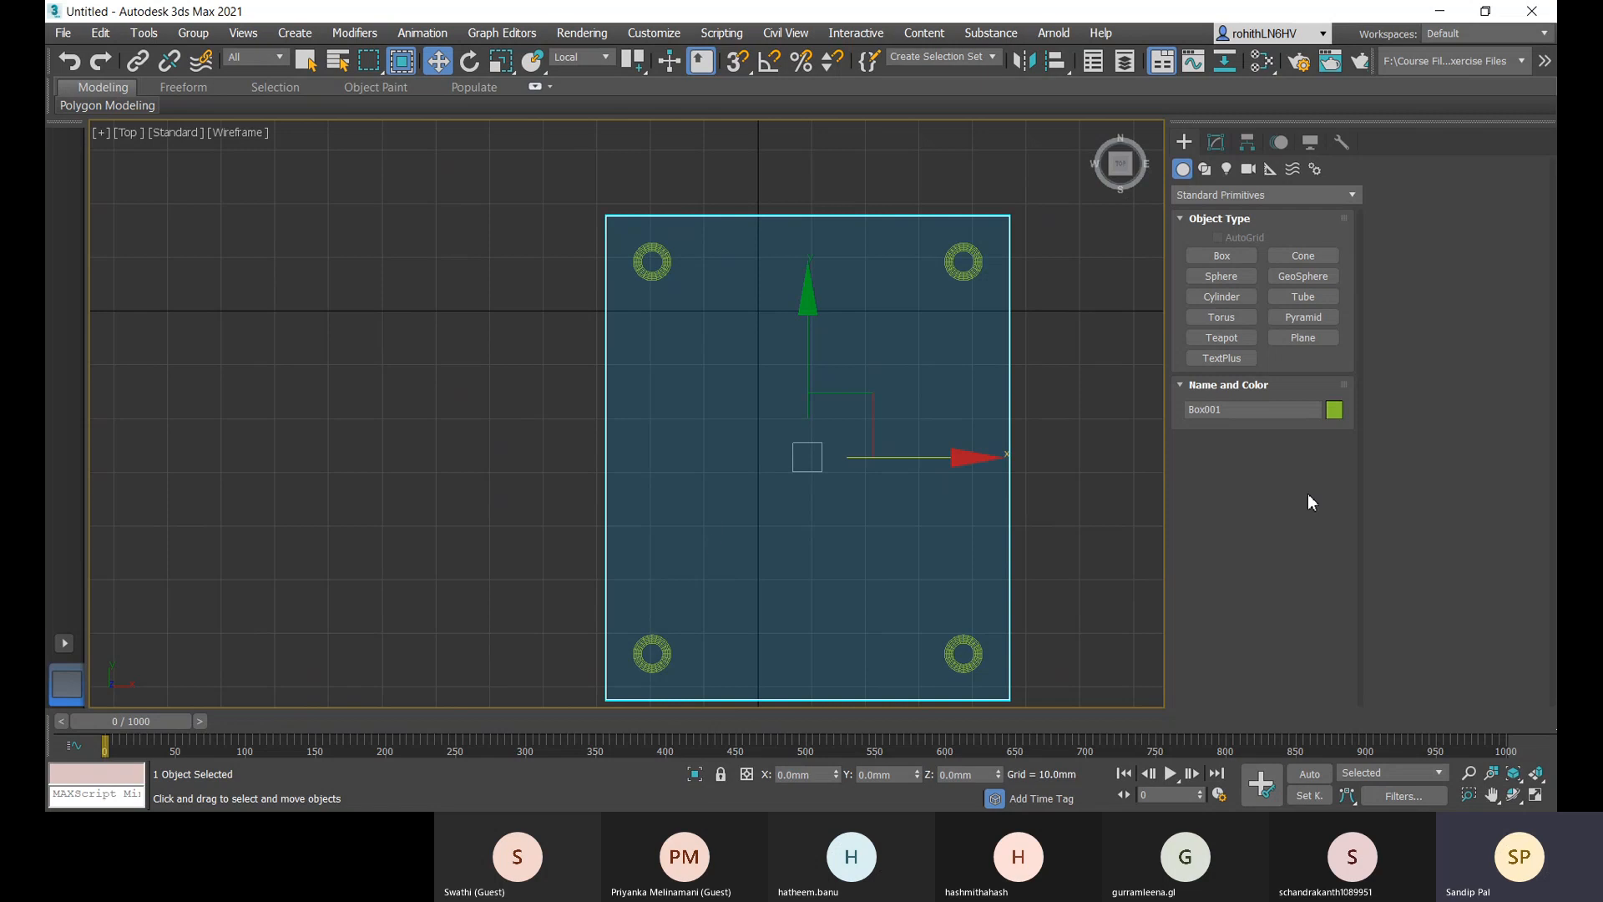
middle_drag(1030, 533, 1015, 518)
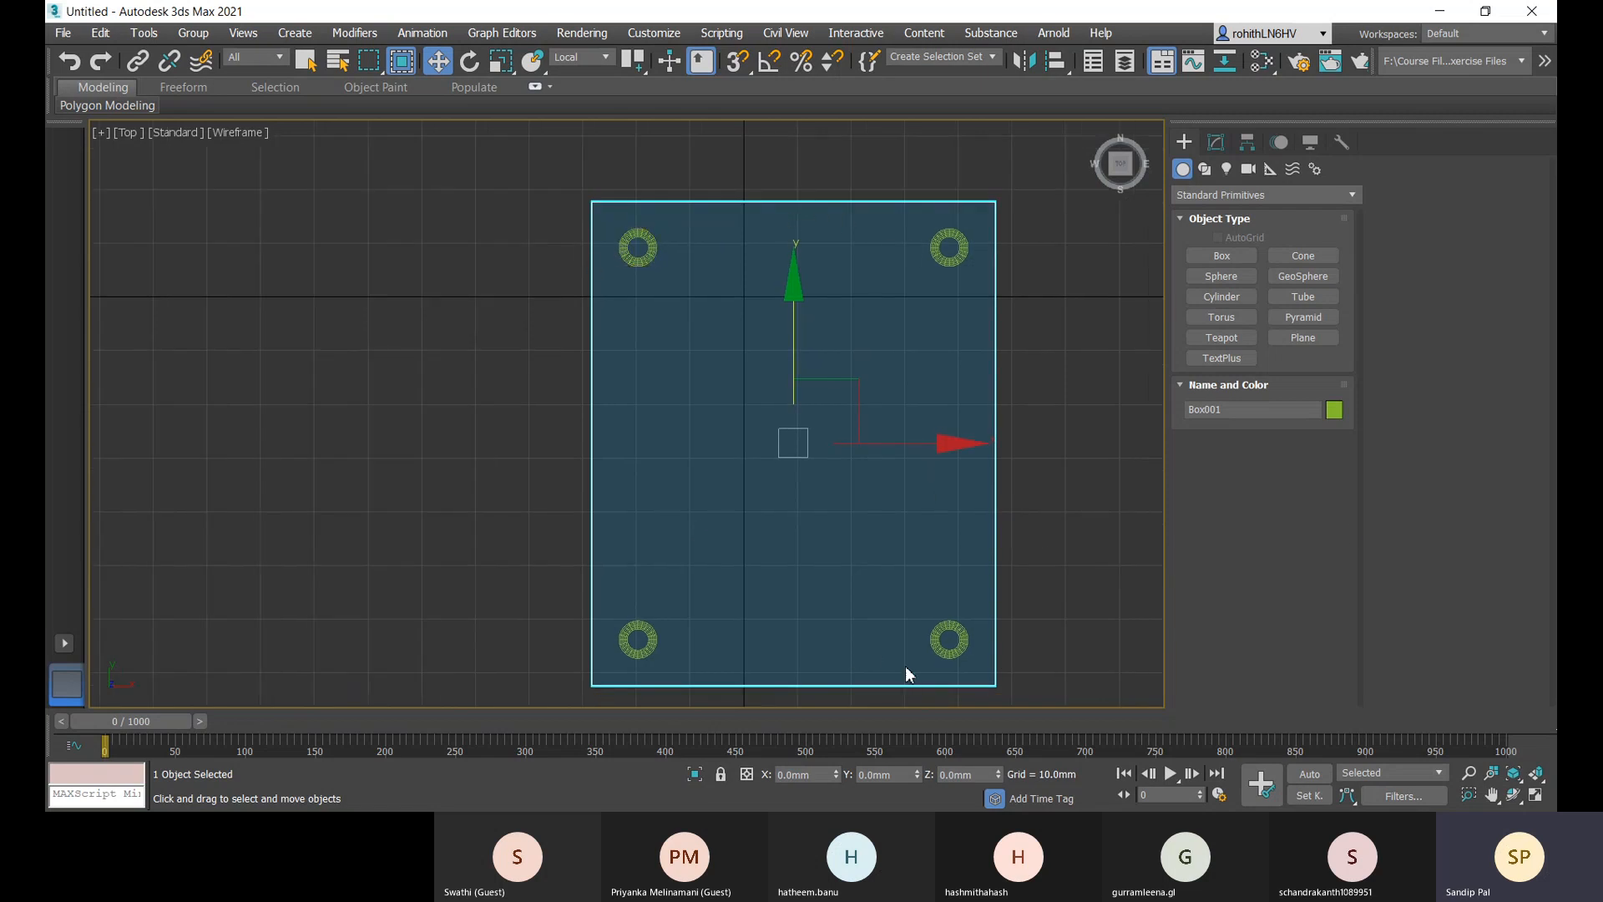
middle_drag(1015, 587, 1007, 553)
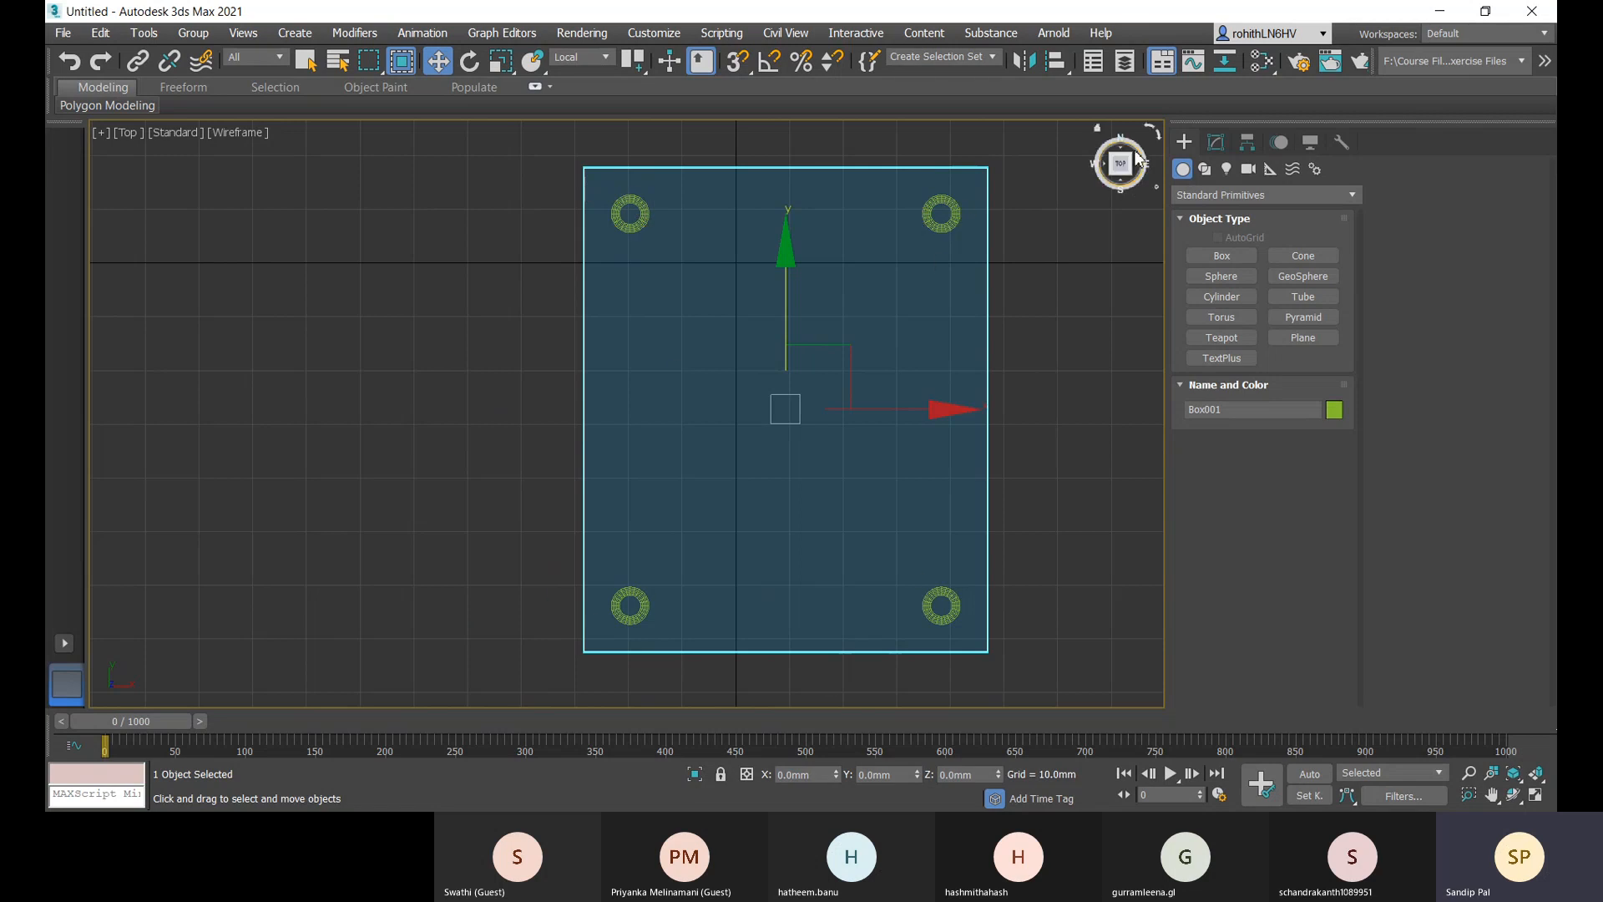
- Inspect the deselected table from several angles in the shaded Perspective view
click(1100, 137)
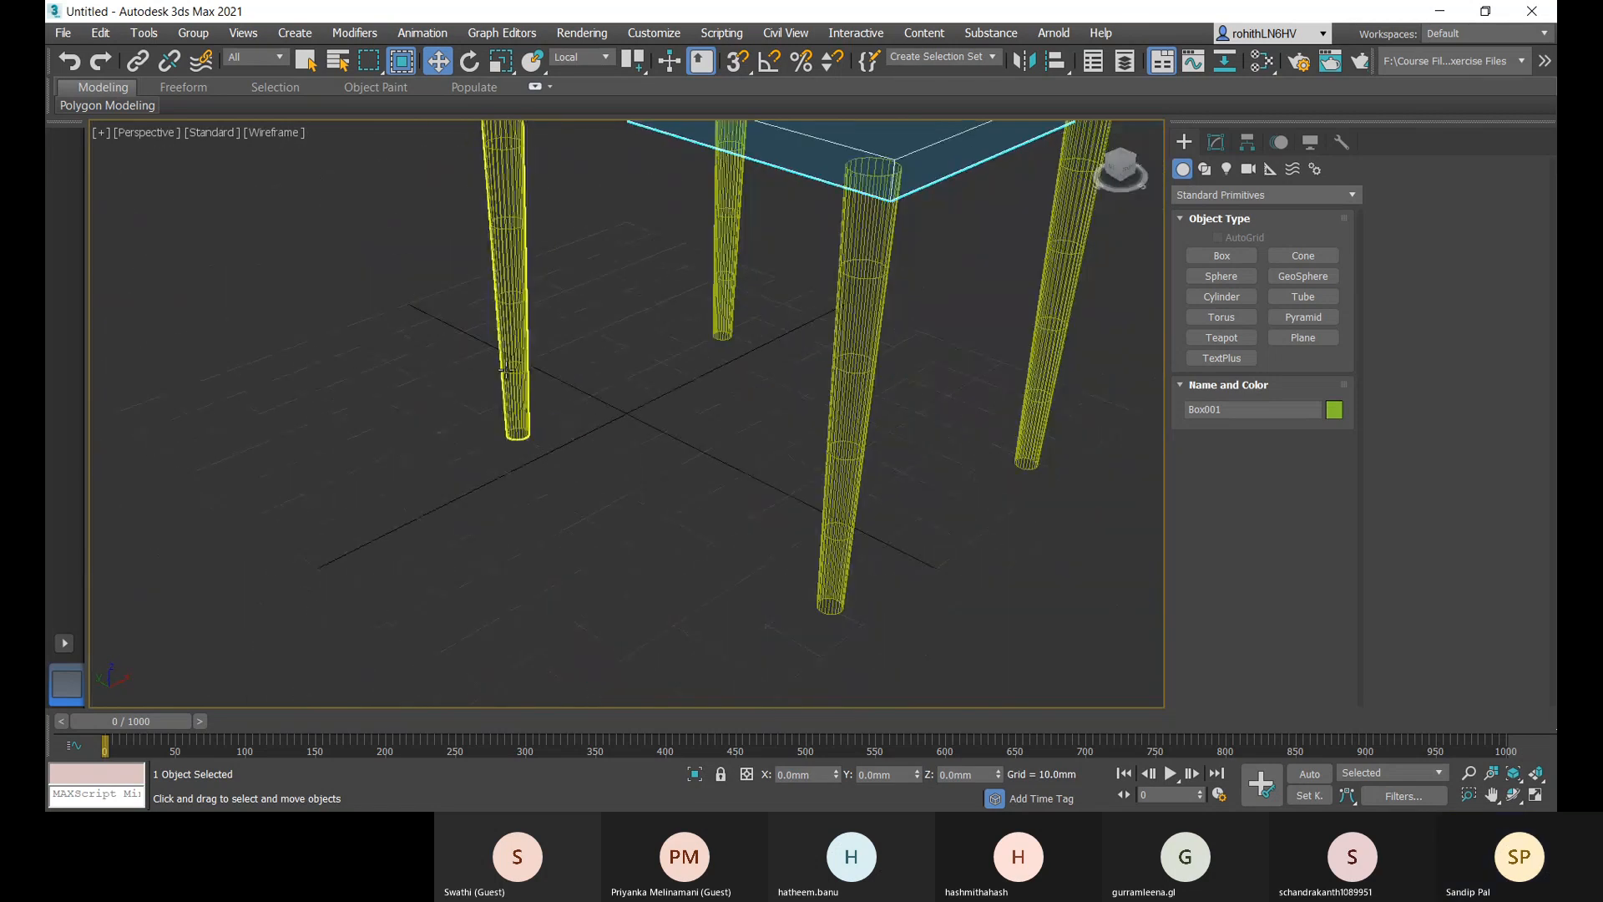
key(p)
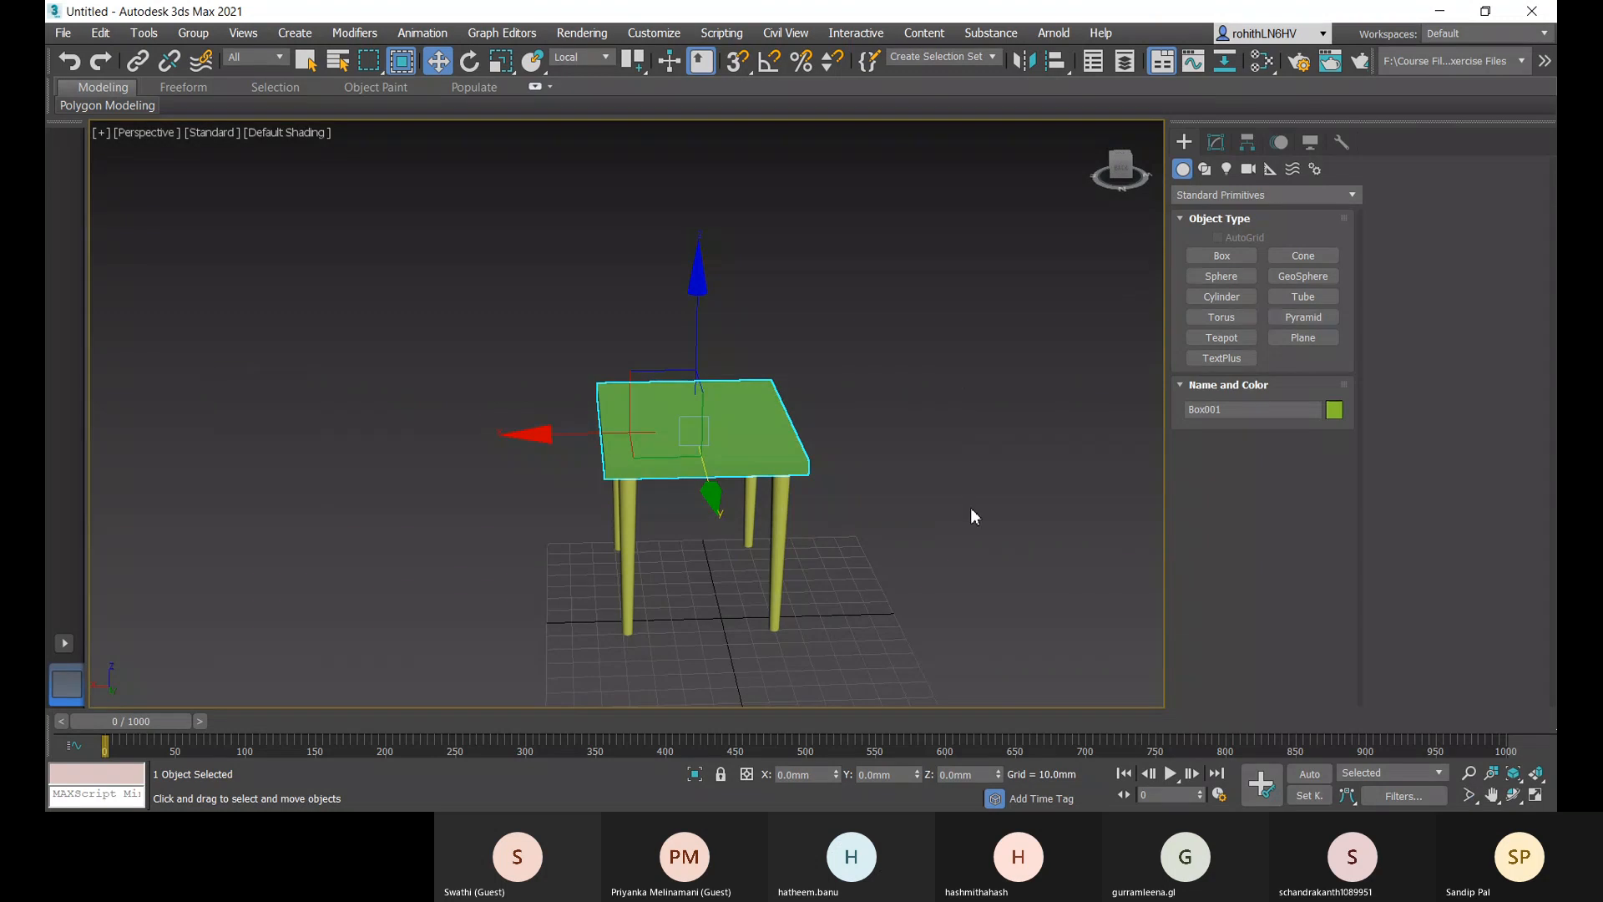
alt+middle_drag(970, 511, 743, 482)
click(923, 499)
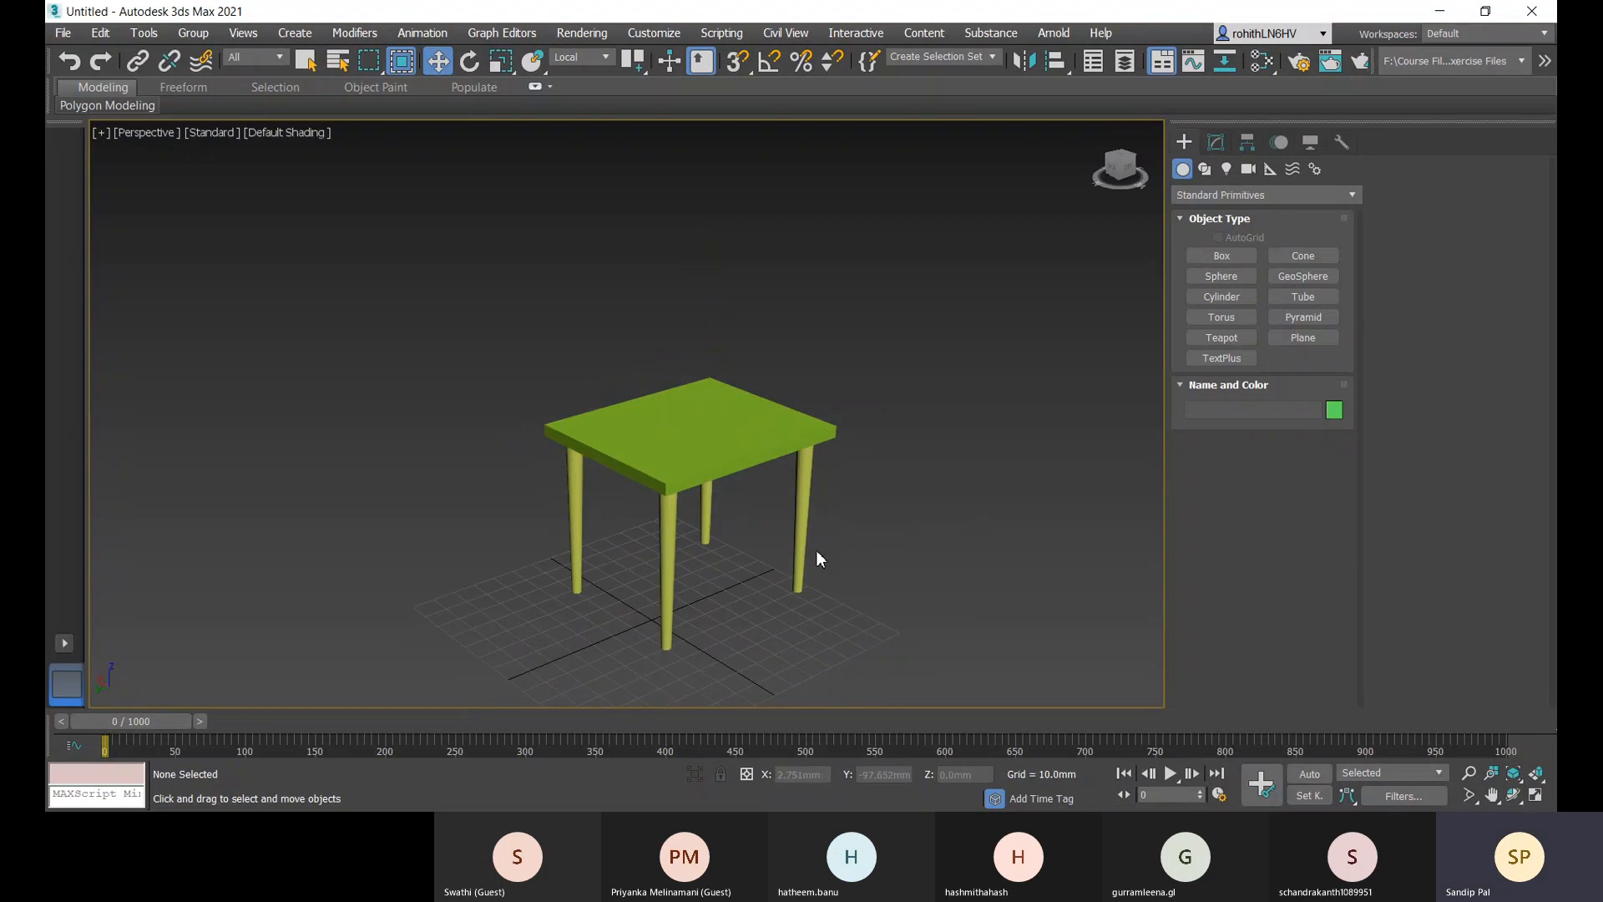
alt+middle_drag(886, 517, 912, 529)
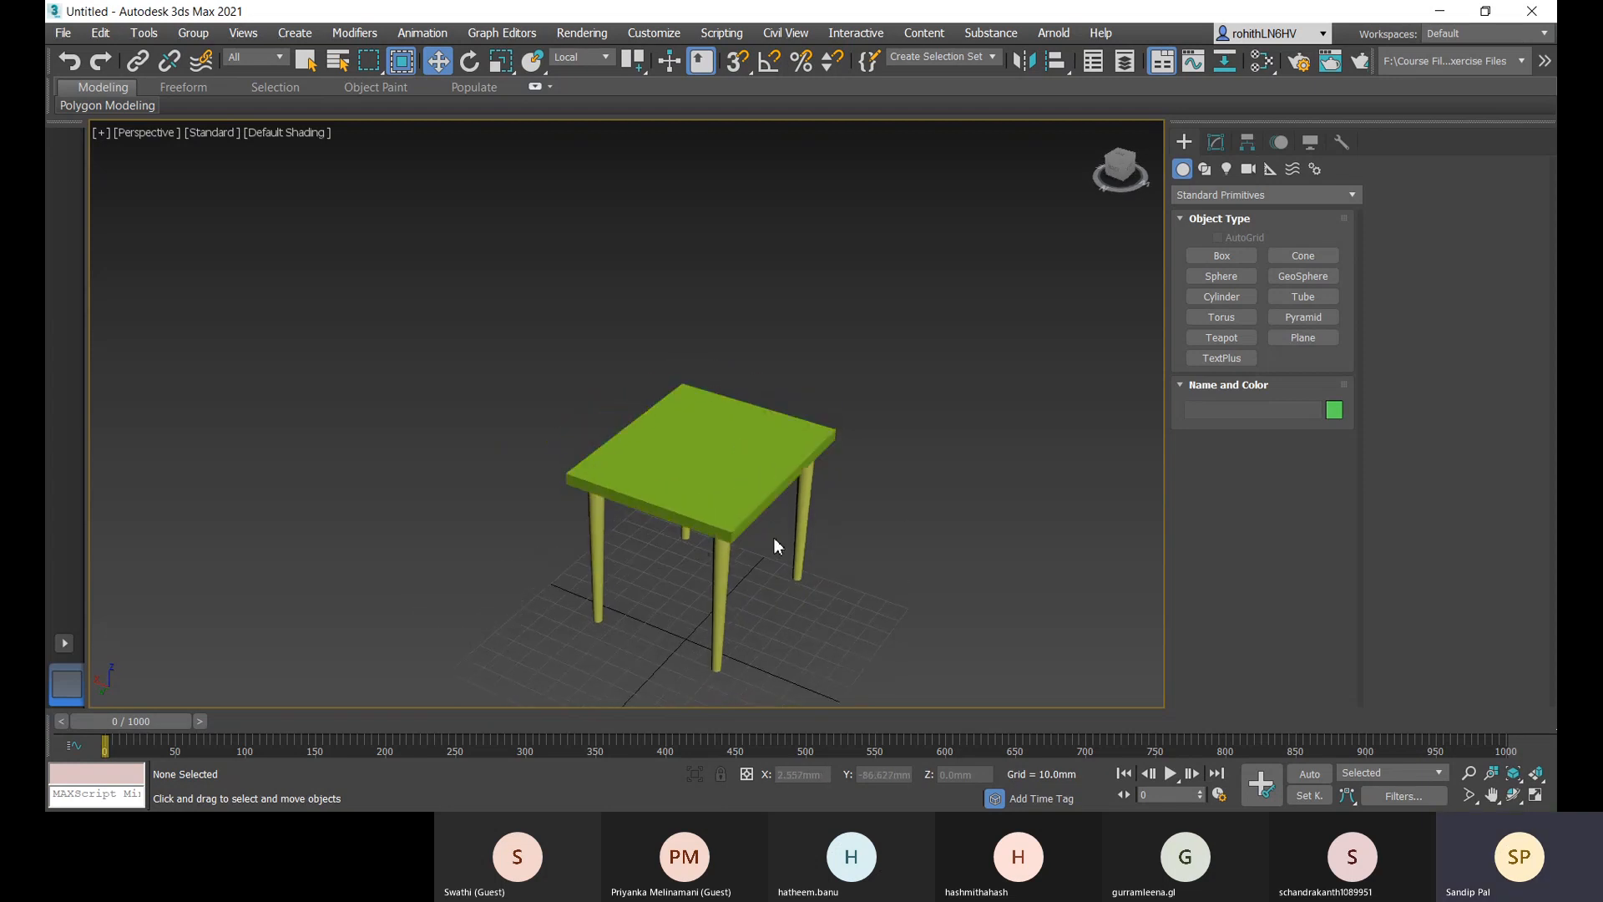
scroll(753, 526, up, 3)
scroll(810, 498, down, 2)
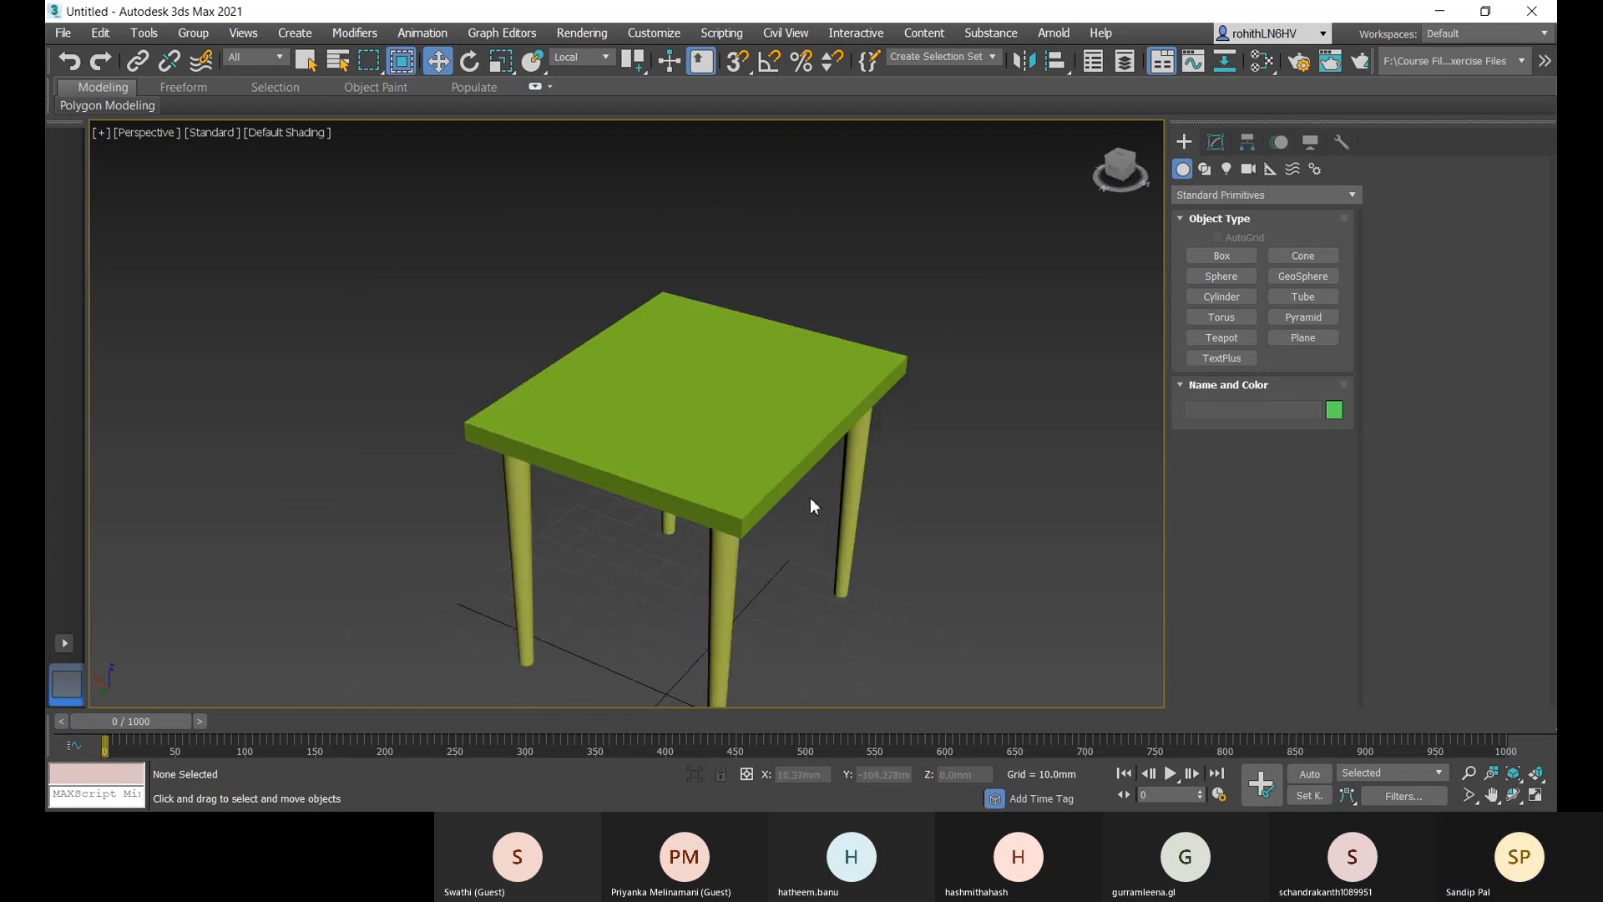
- Delete the tabletop box to expose the four legs and undo the deletion
click(804, 470)
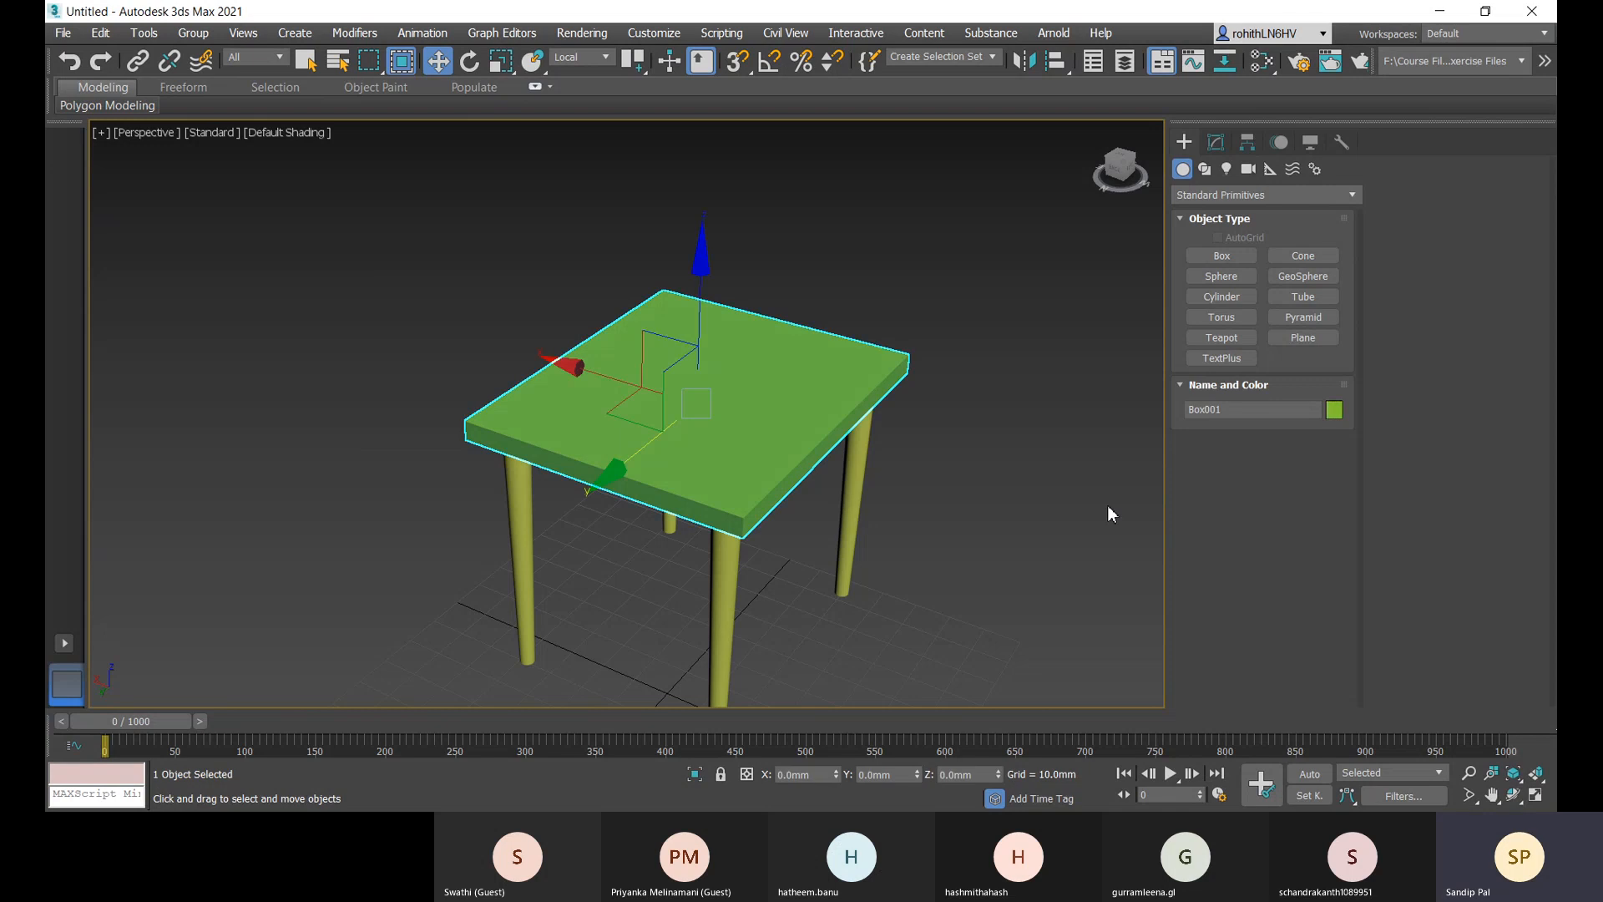
key(Delete)
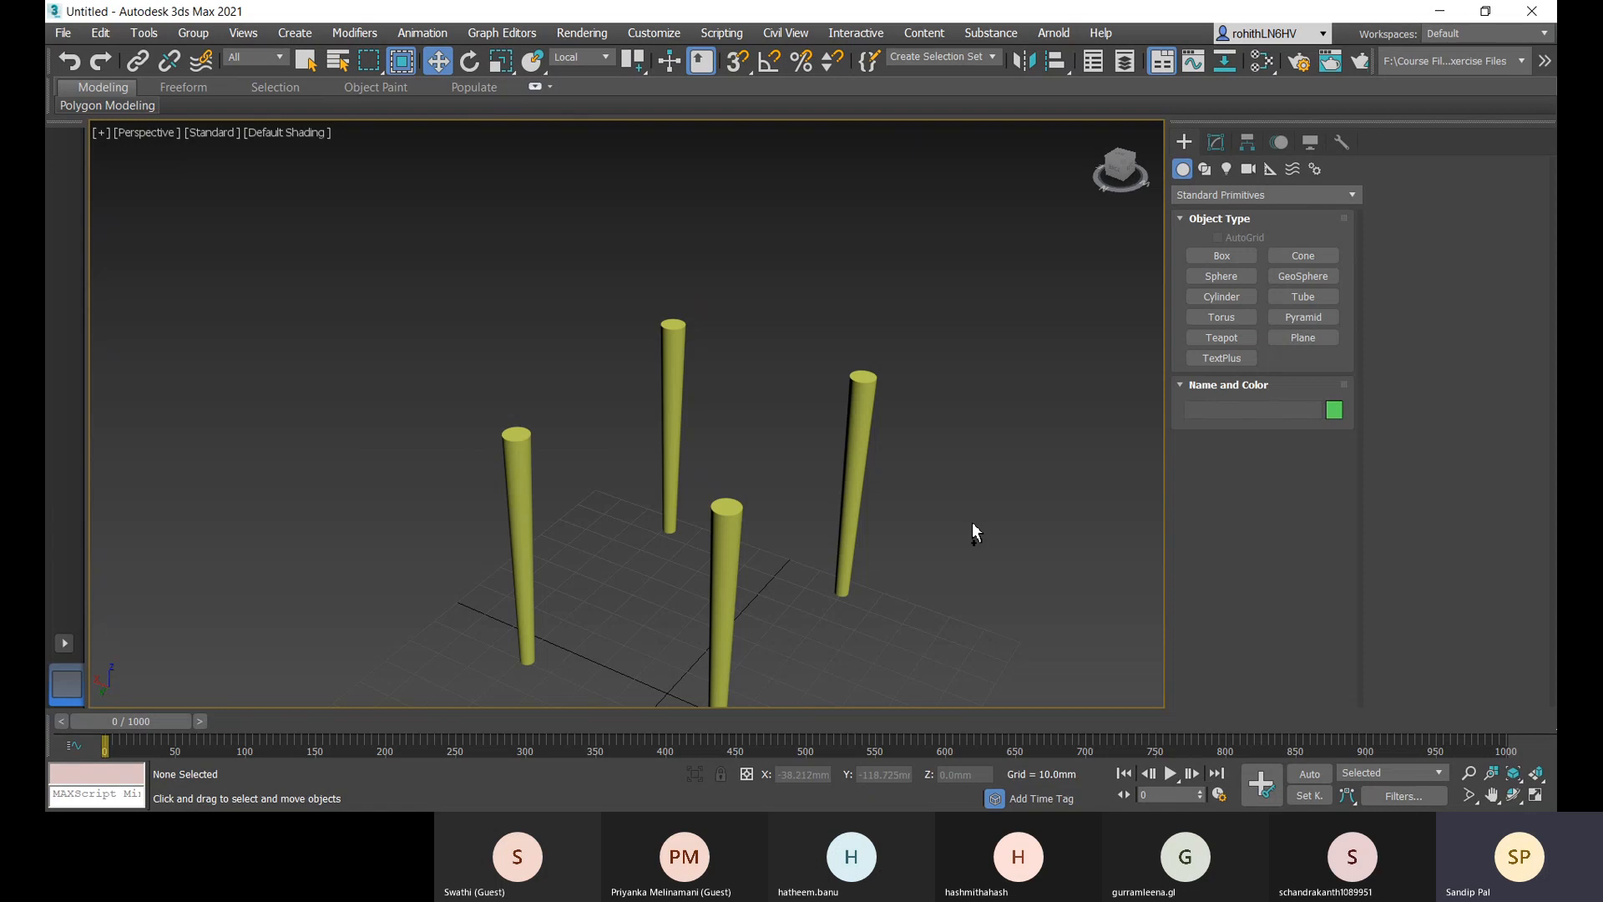
key(ctrl+z)
alt+middle_drag(972, 523, 775, 508)
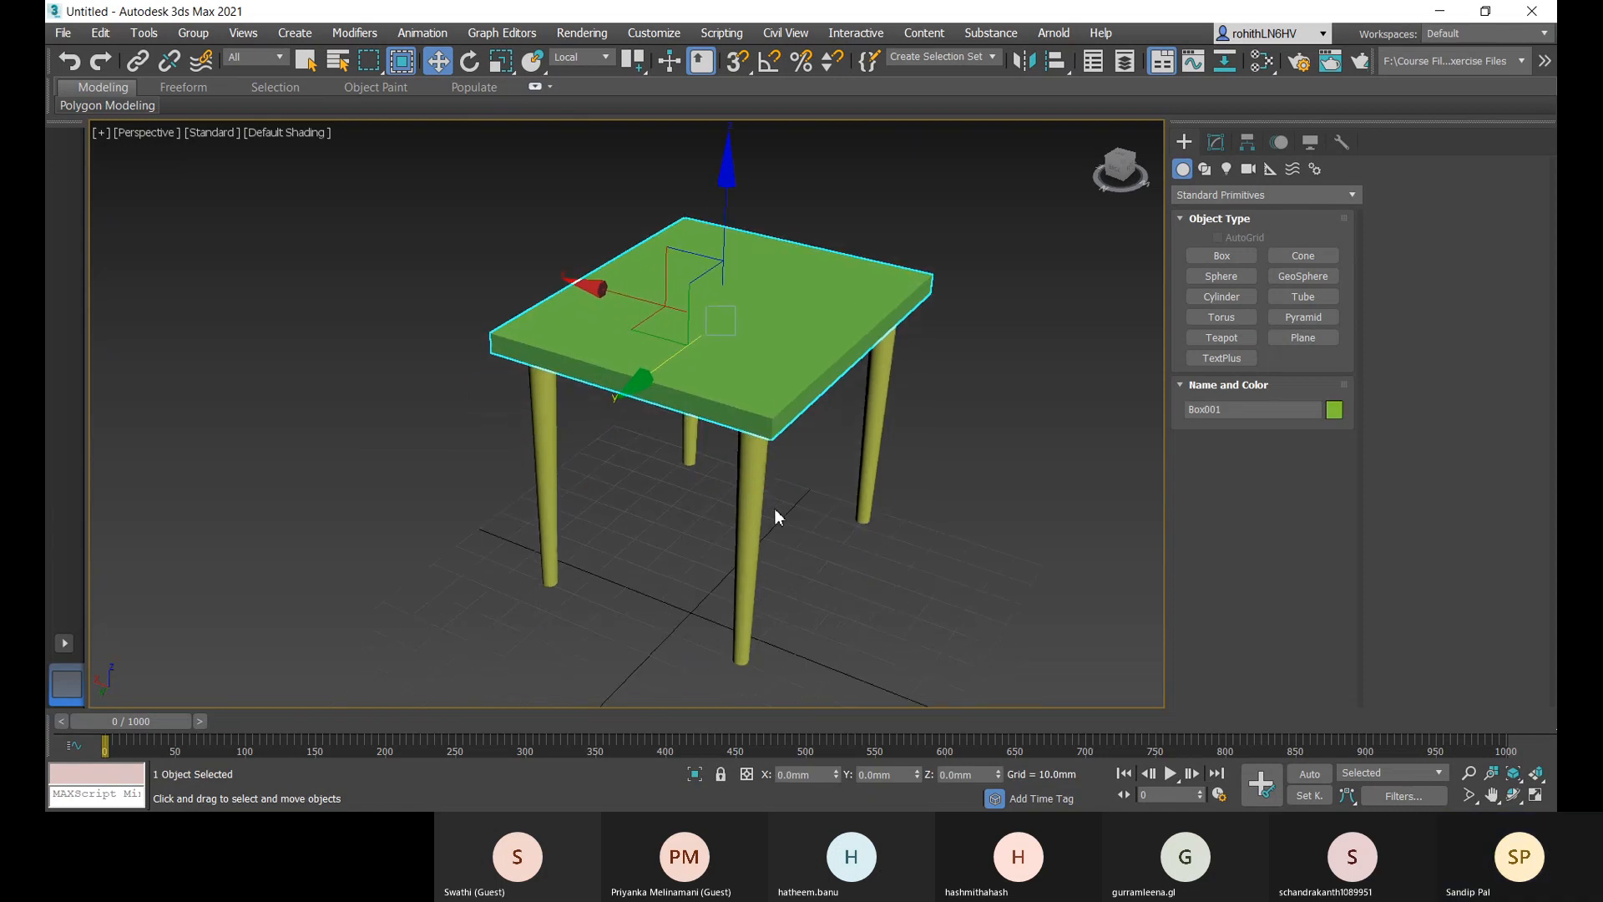
middle_drag(788, 335, 729, 430)
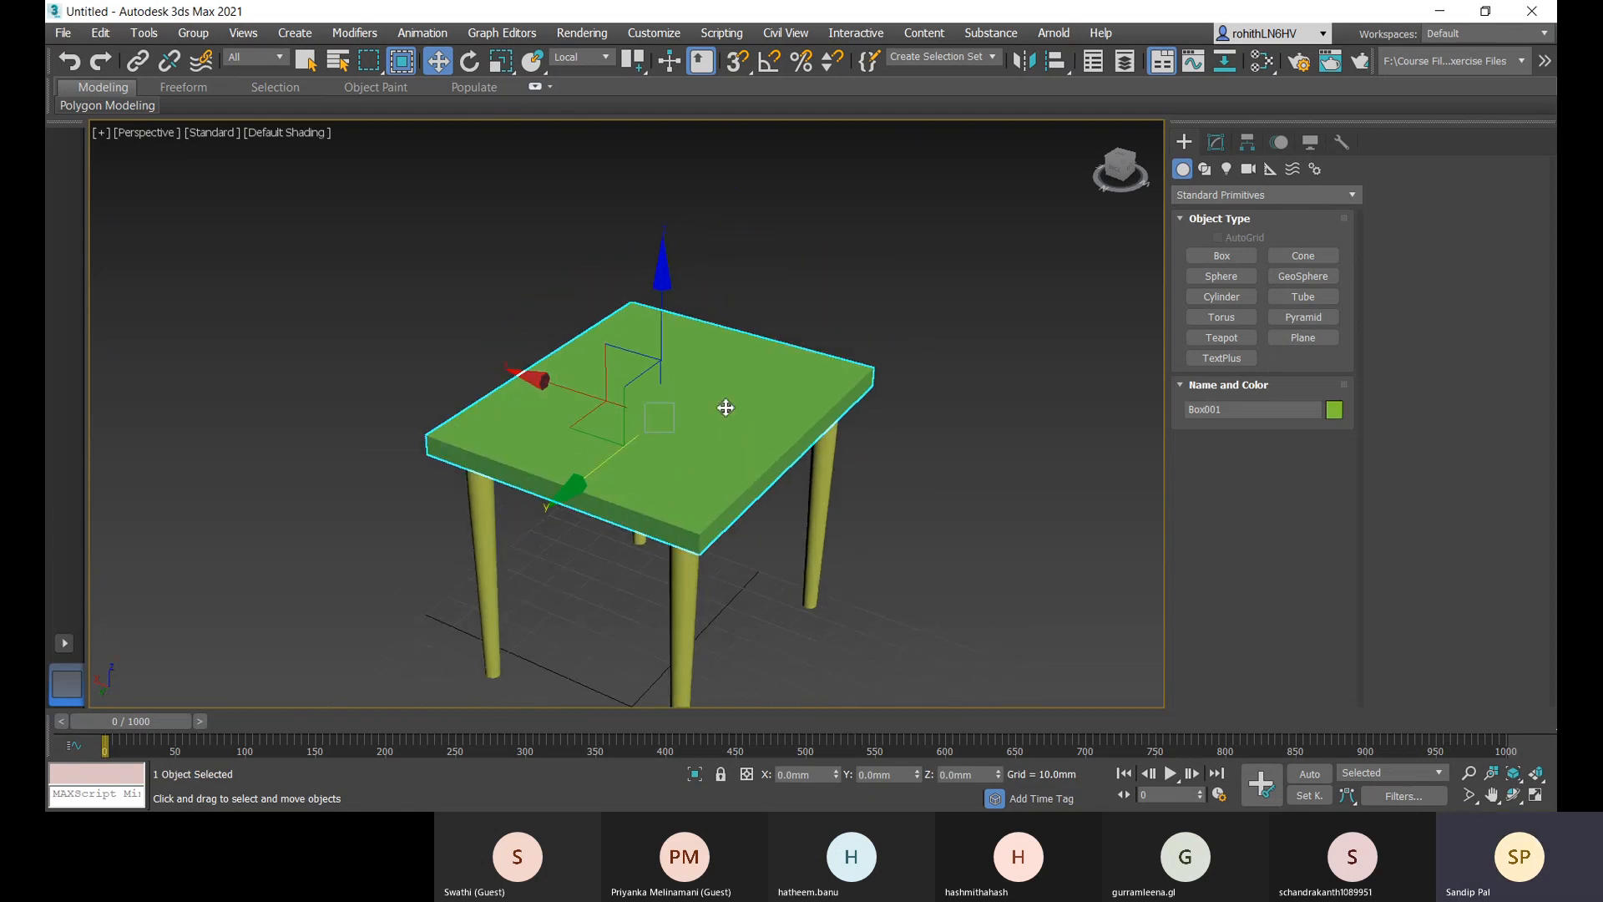
- In the Left view, draw an upright backrest box about 78 mm long, 3.8 mm wide and -7.3 mm high on the tabletop's rear edge
key(p)
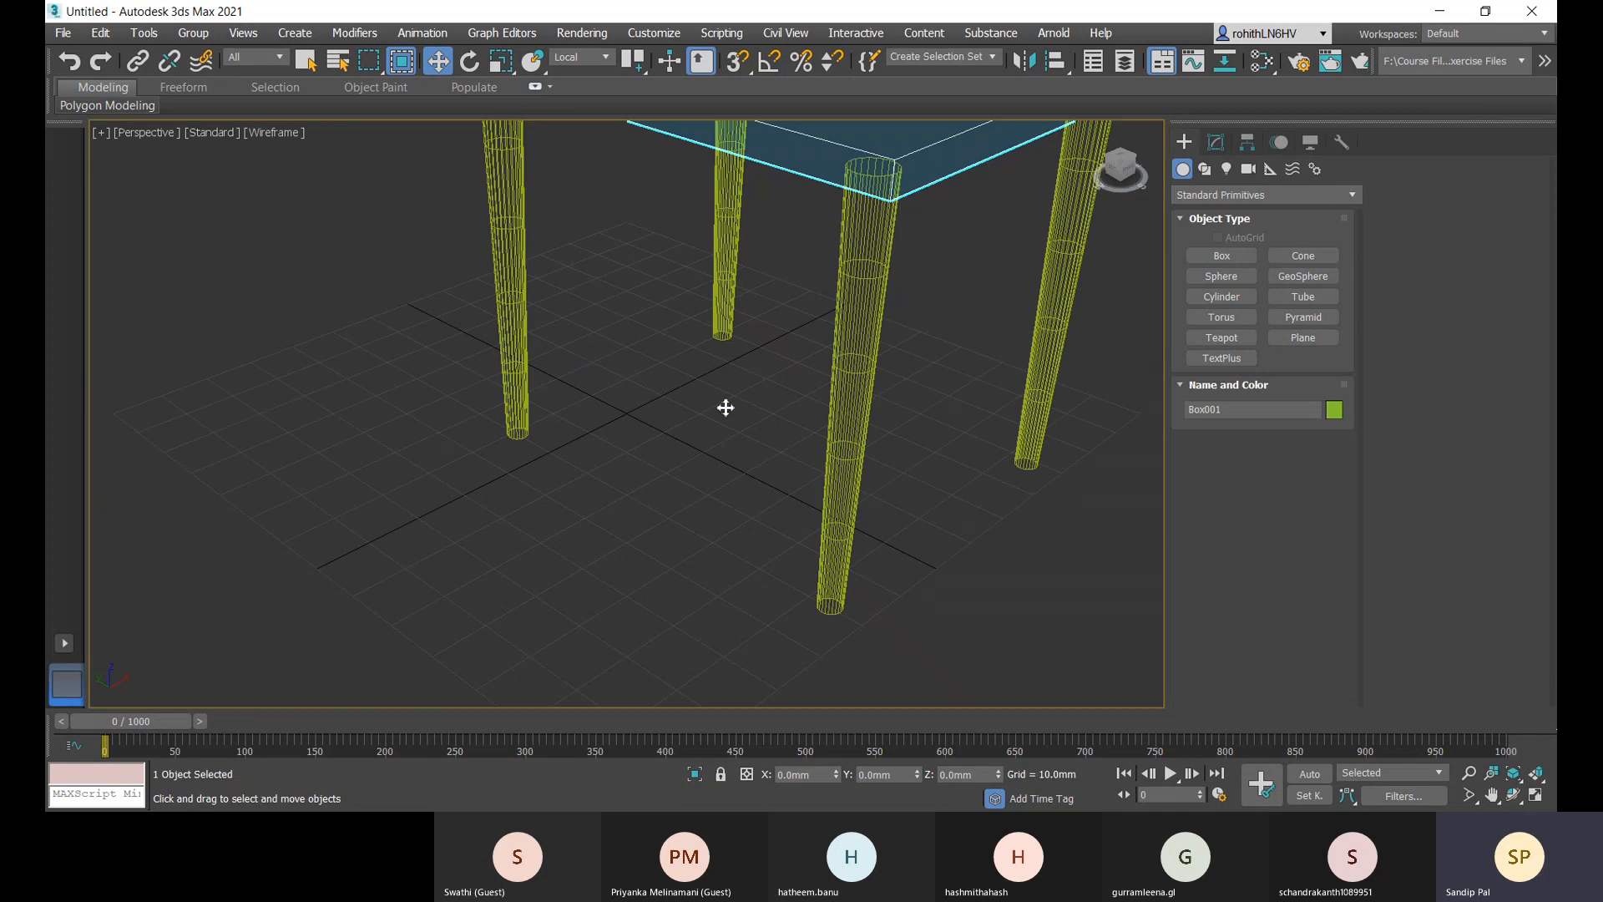
key(l)
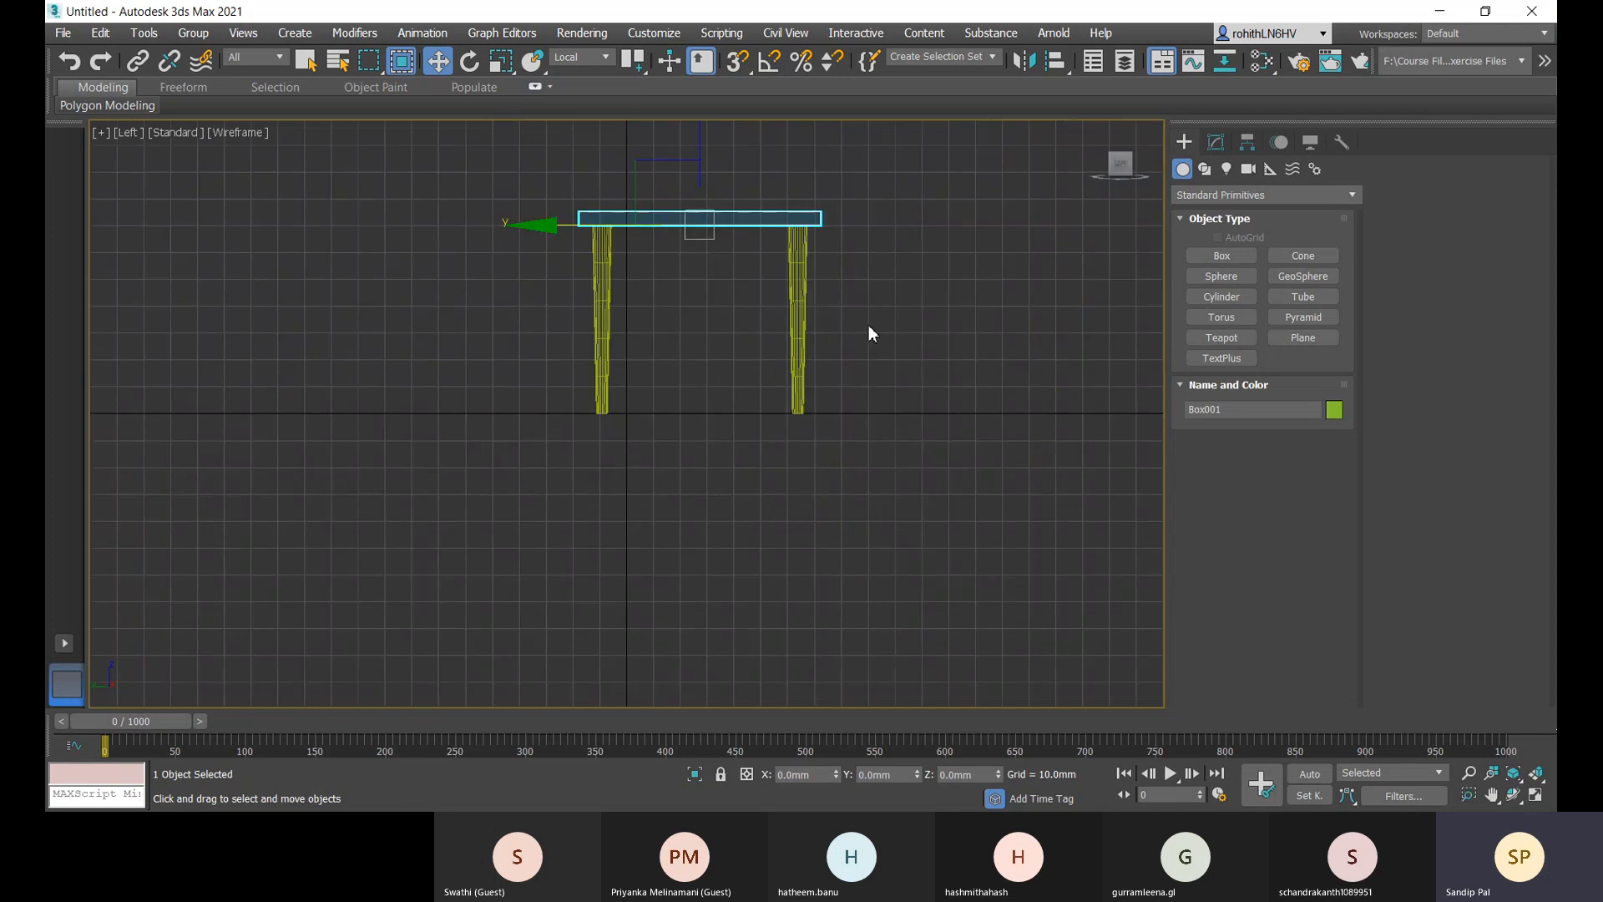
click(1220, 255)
middle_drag(927, 293, 927, 422)
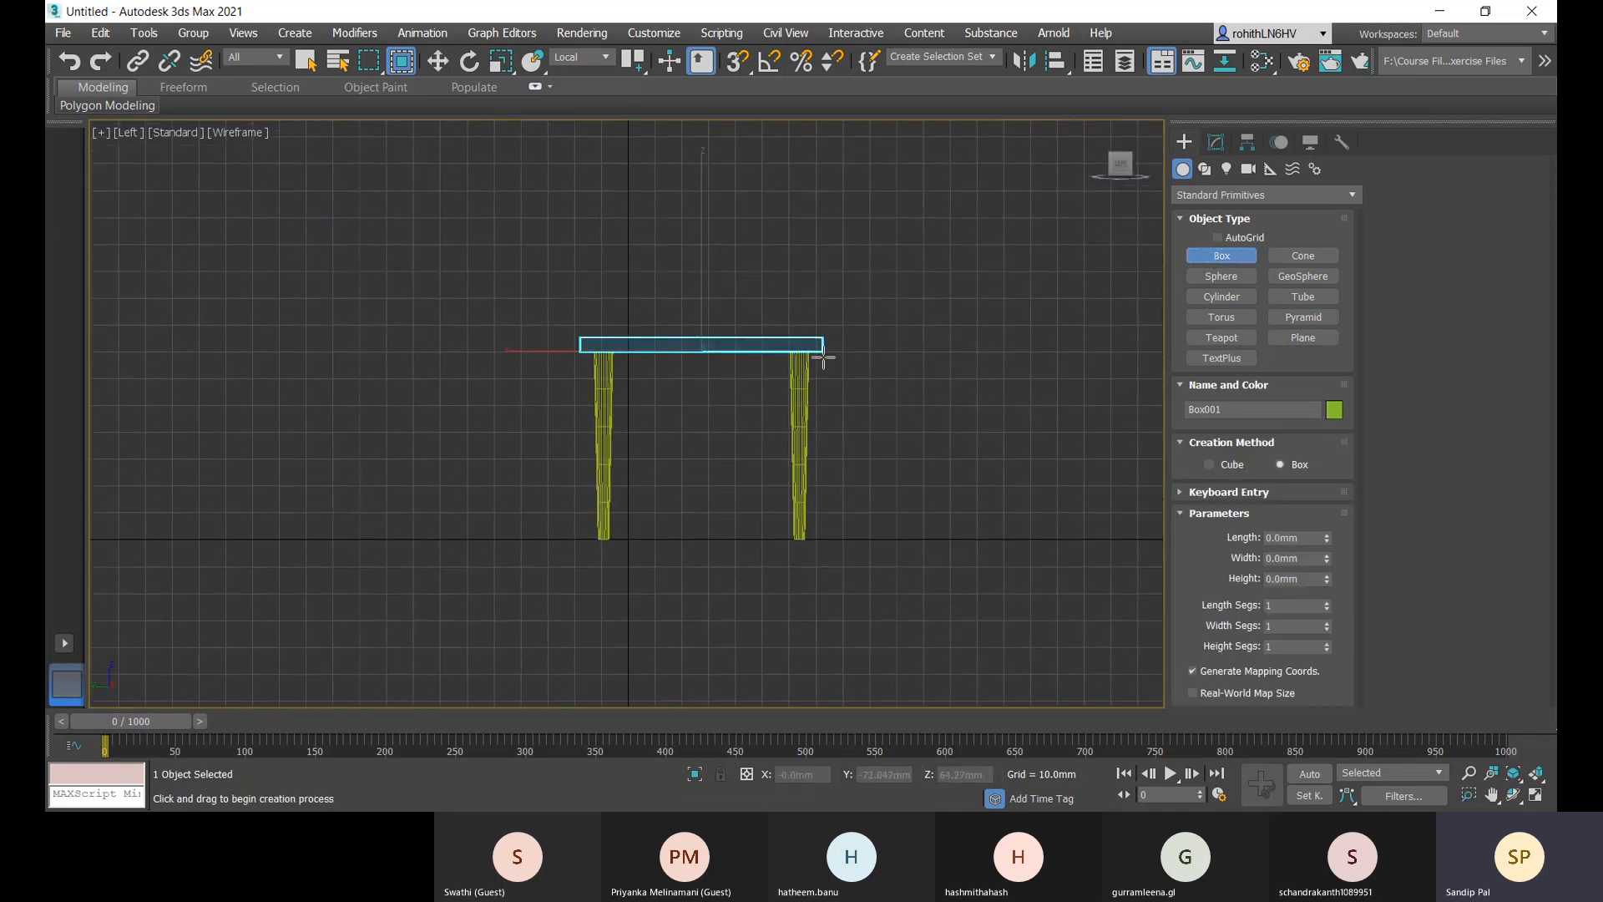
drag(822, 335, 814, 127)
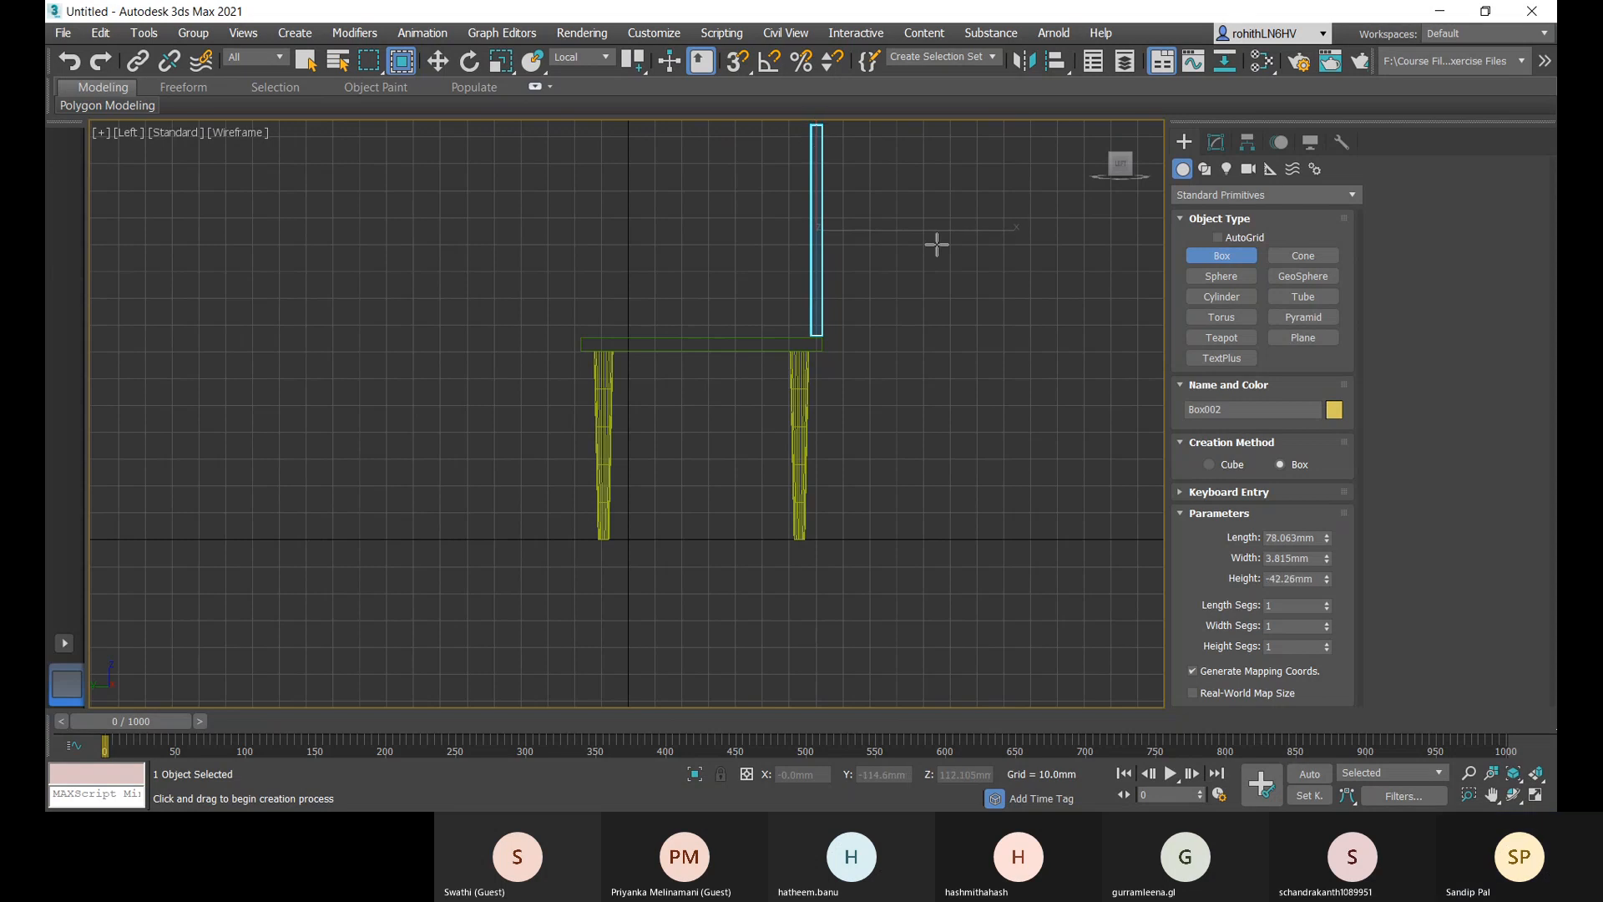
middle_drag(936, 244, 935, 325)
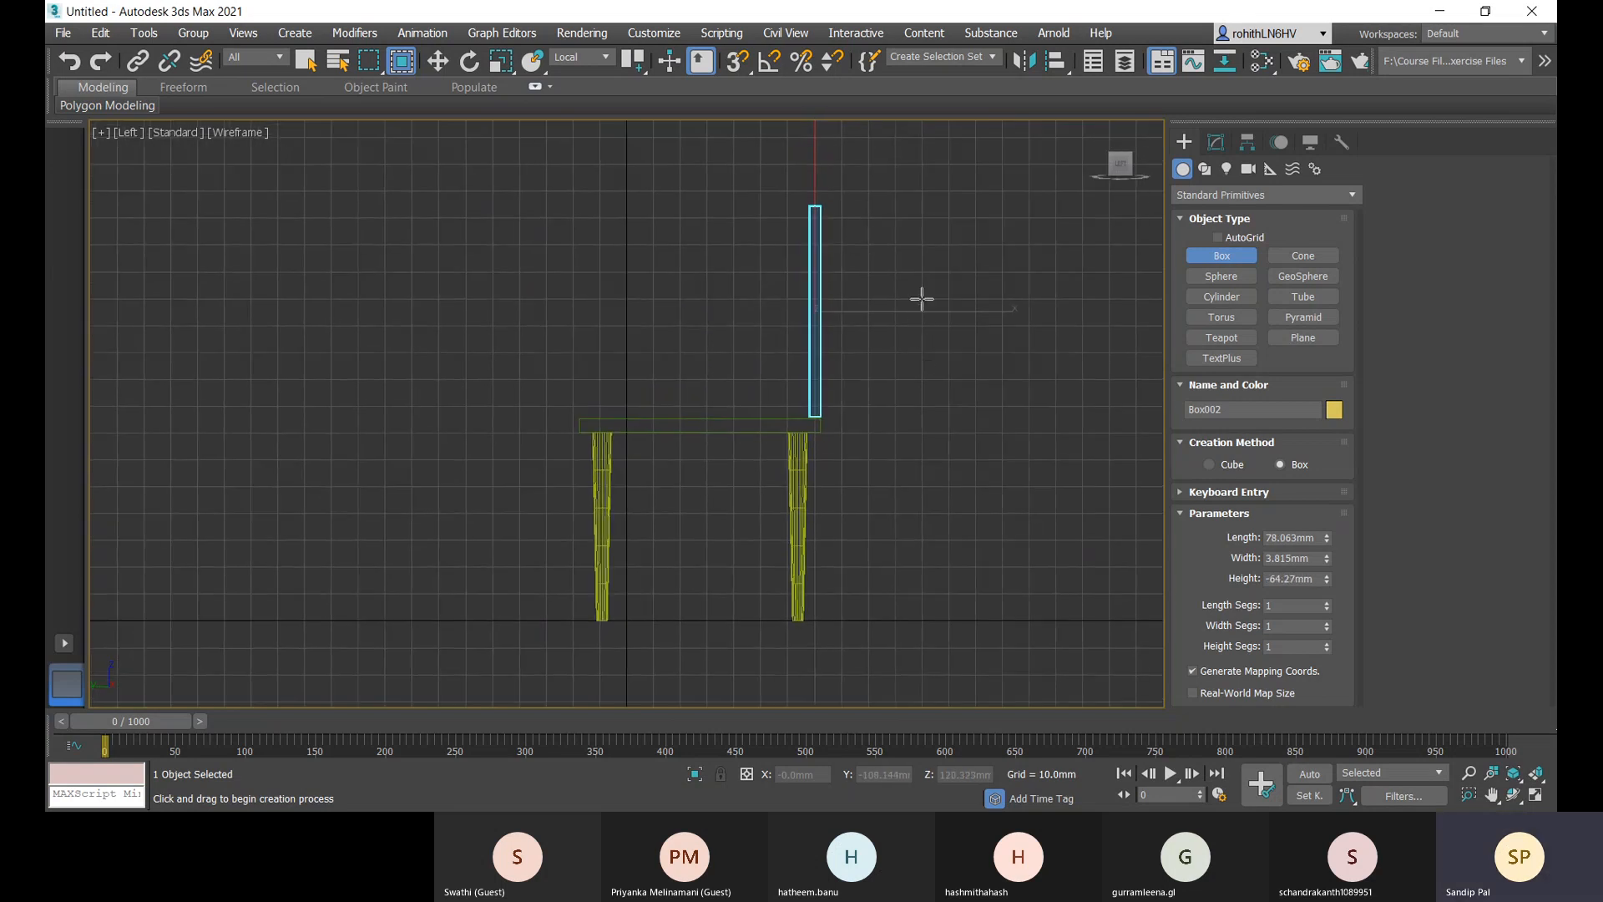
- Try a Bend modifier on the upright backrest box, shifting its gizmo upward and its center, and undo it all
click(1216, 145)
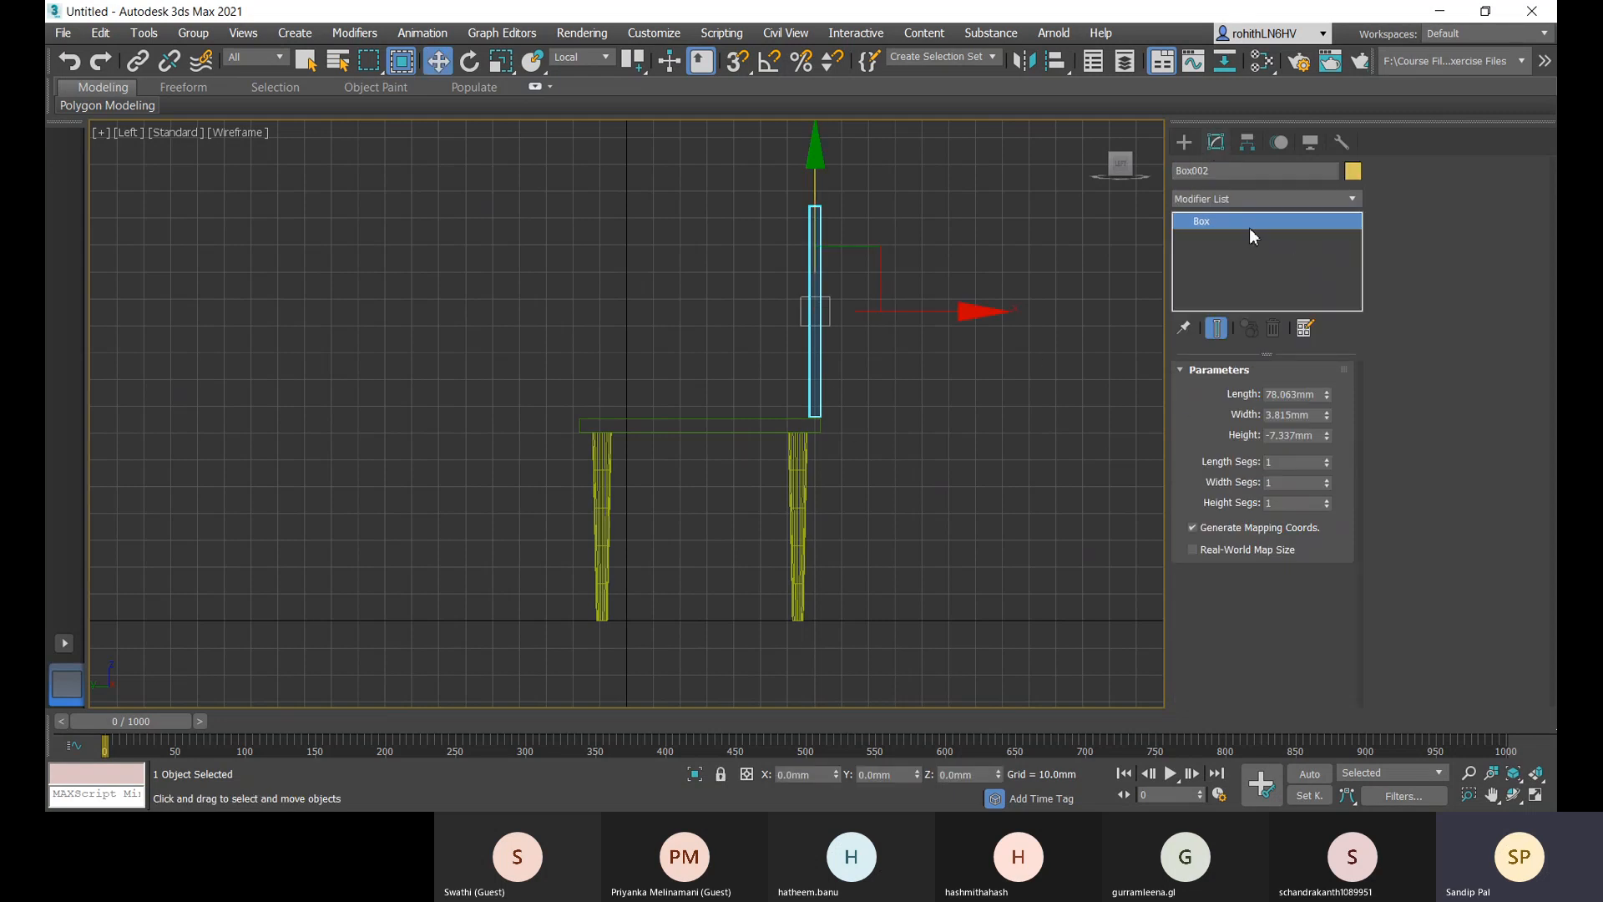
click(1231, 200)
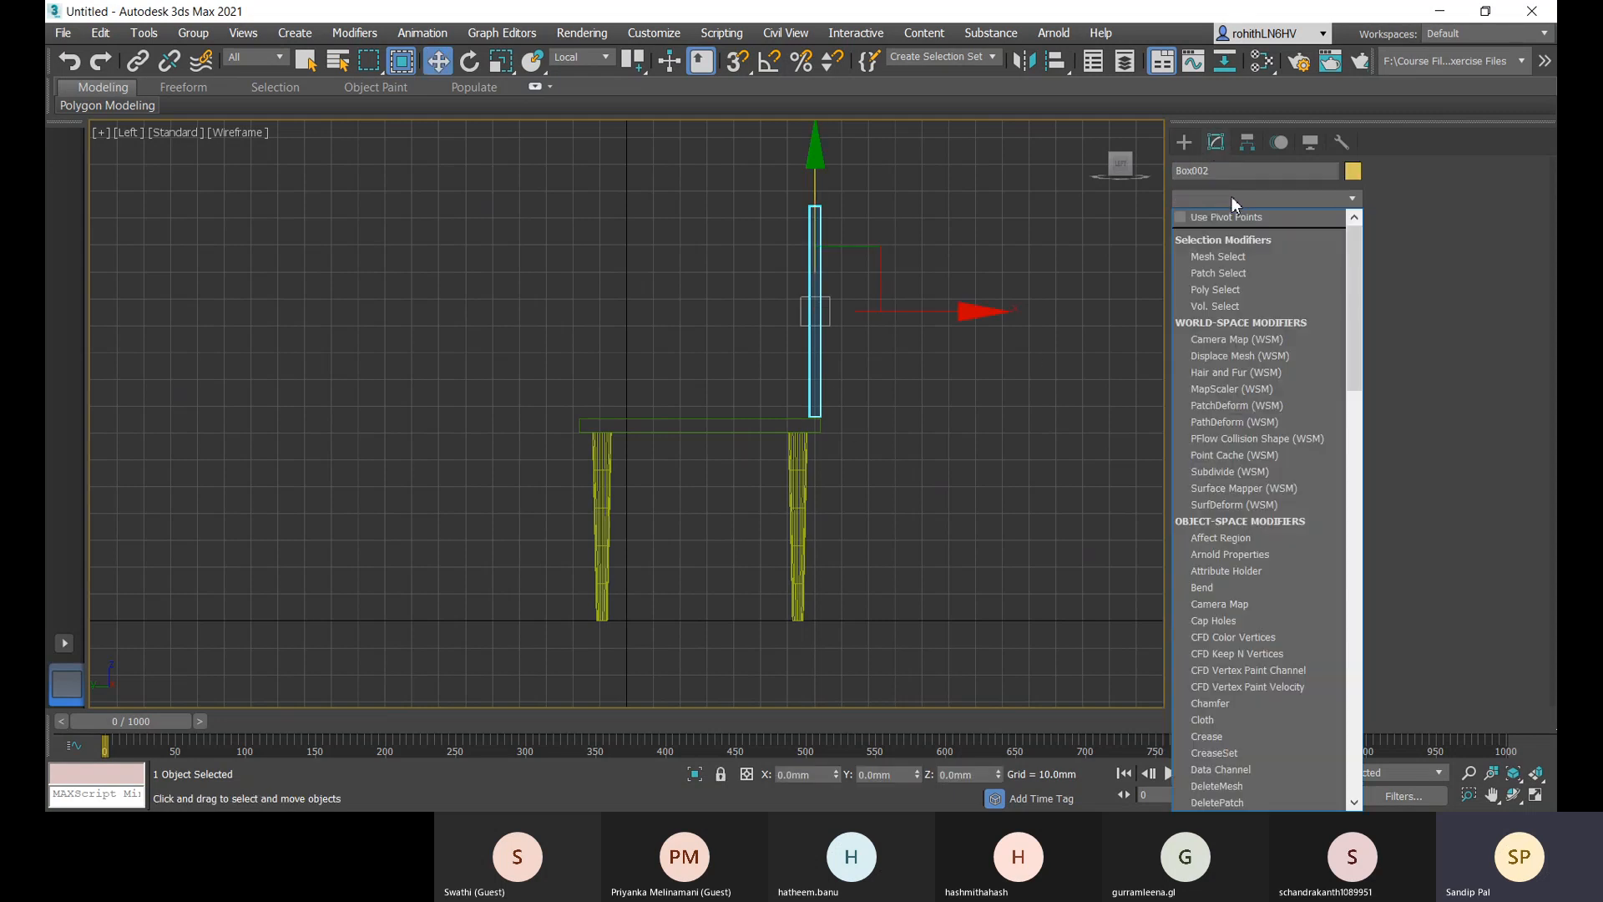
key(b)
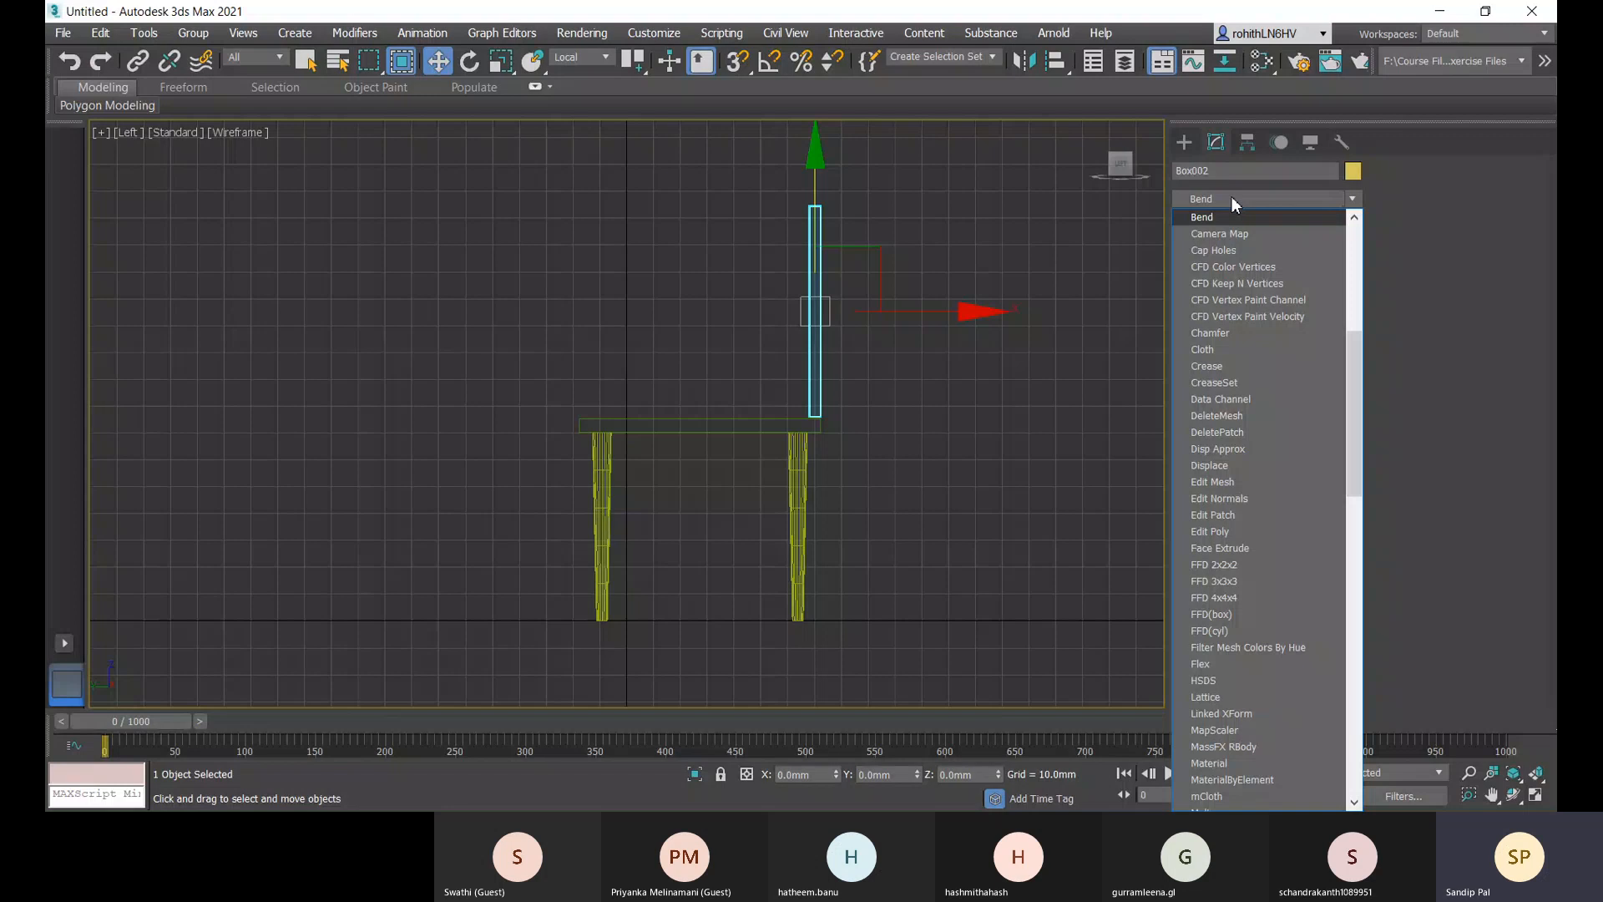
key(Return)
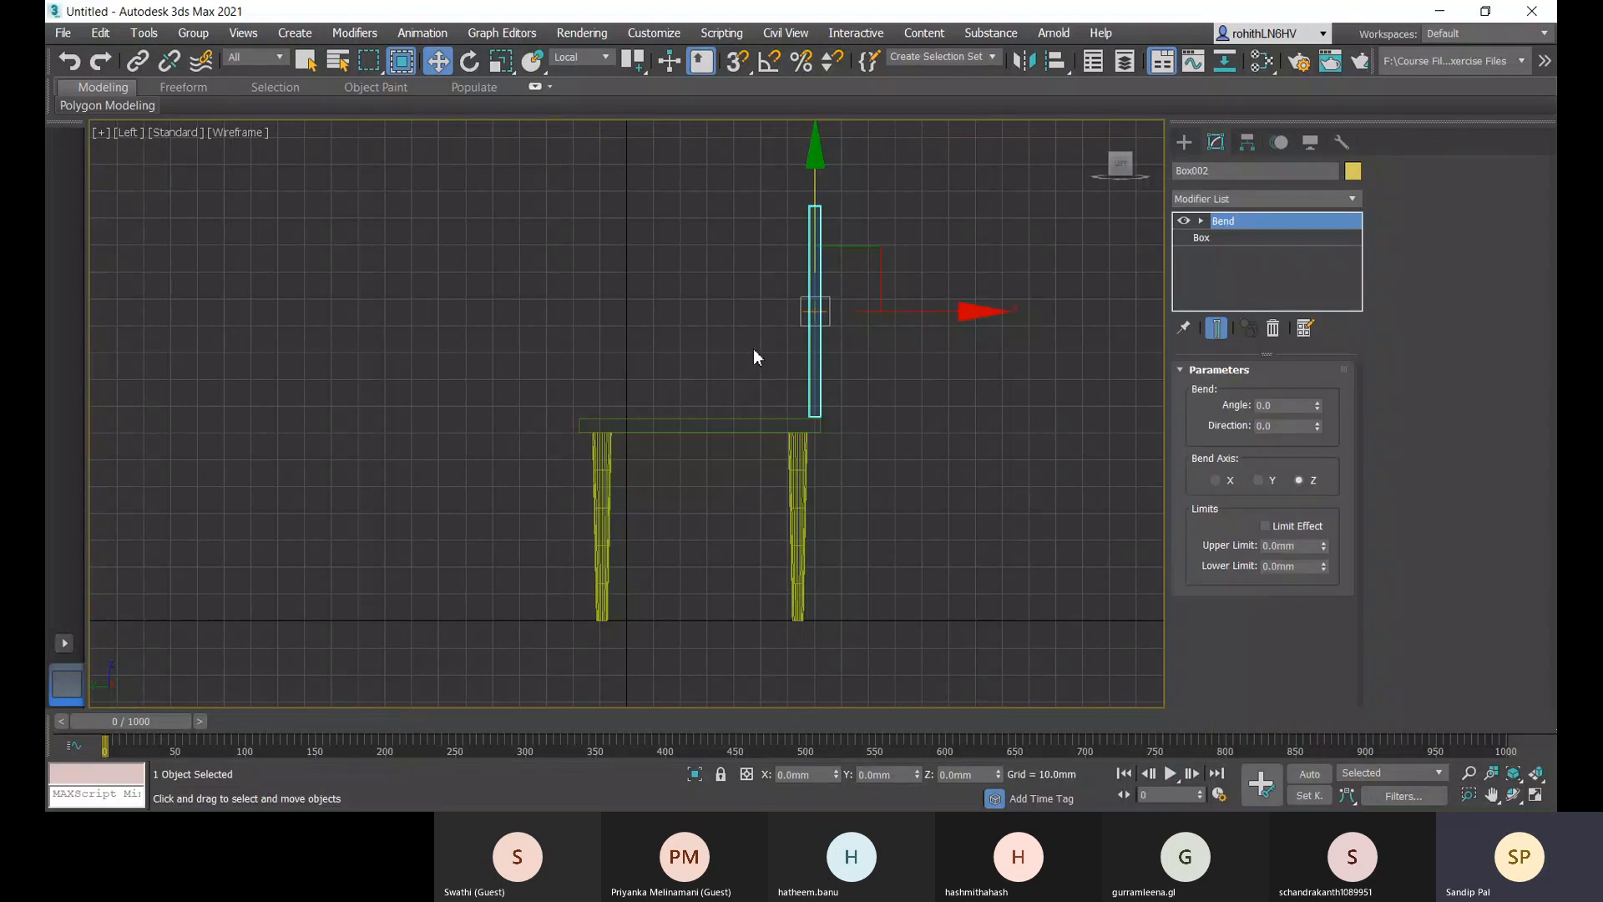
click(1201, 220)
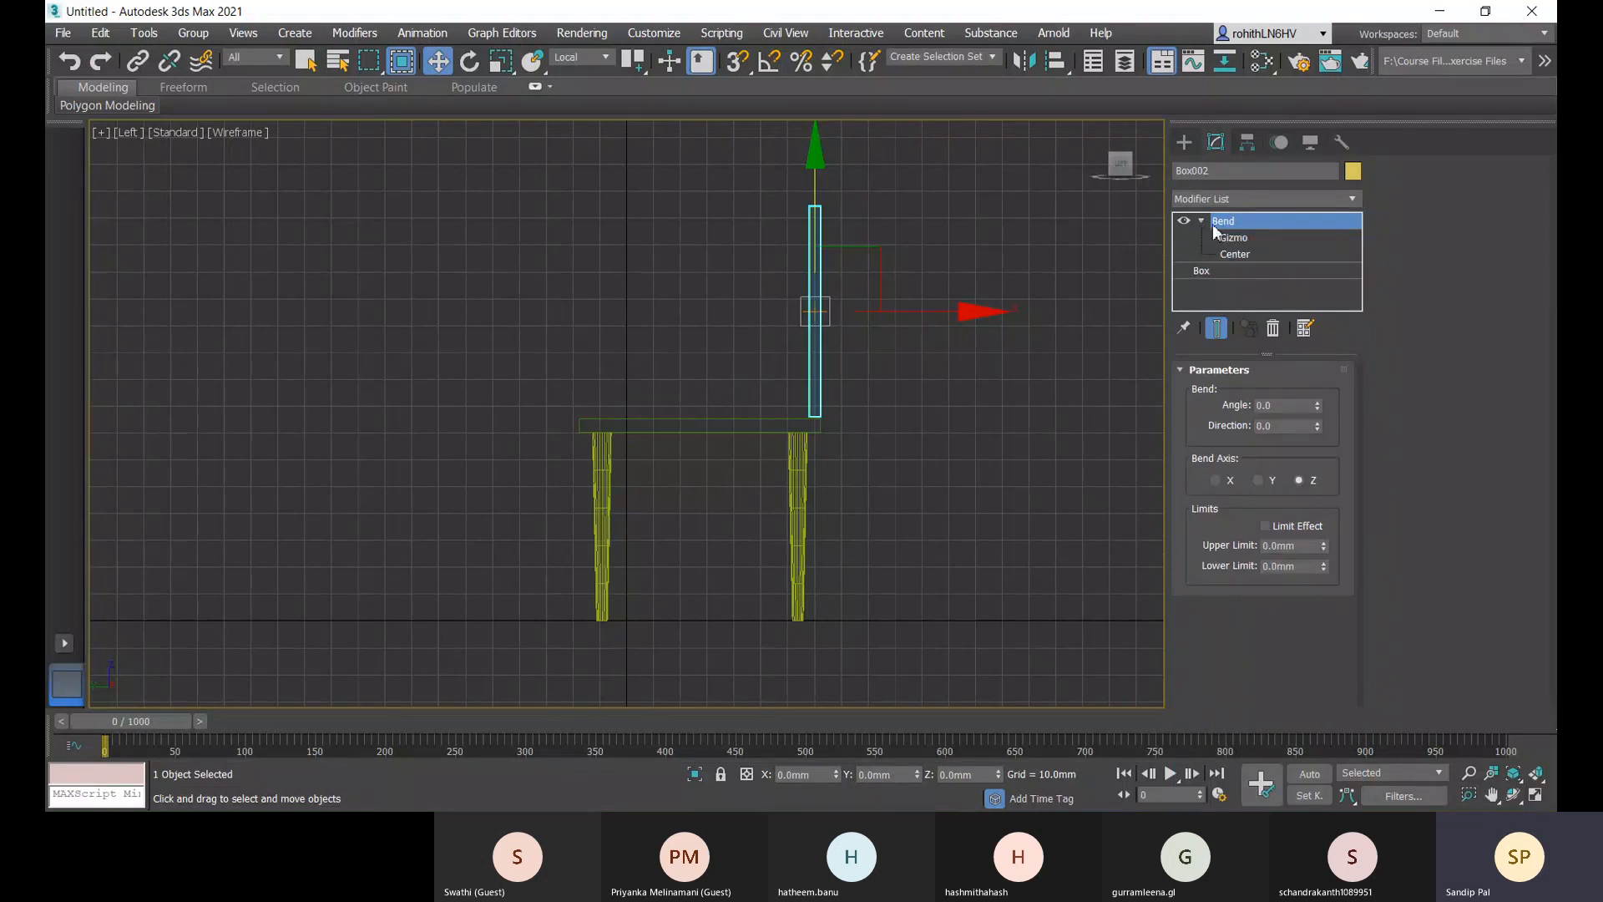
click(1233, 238)
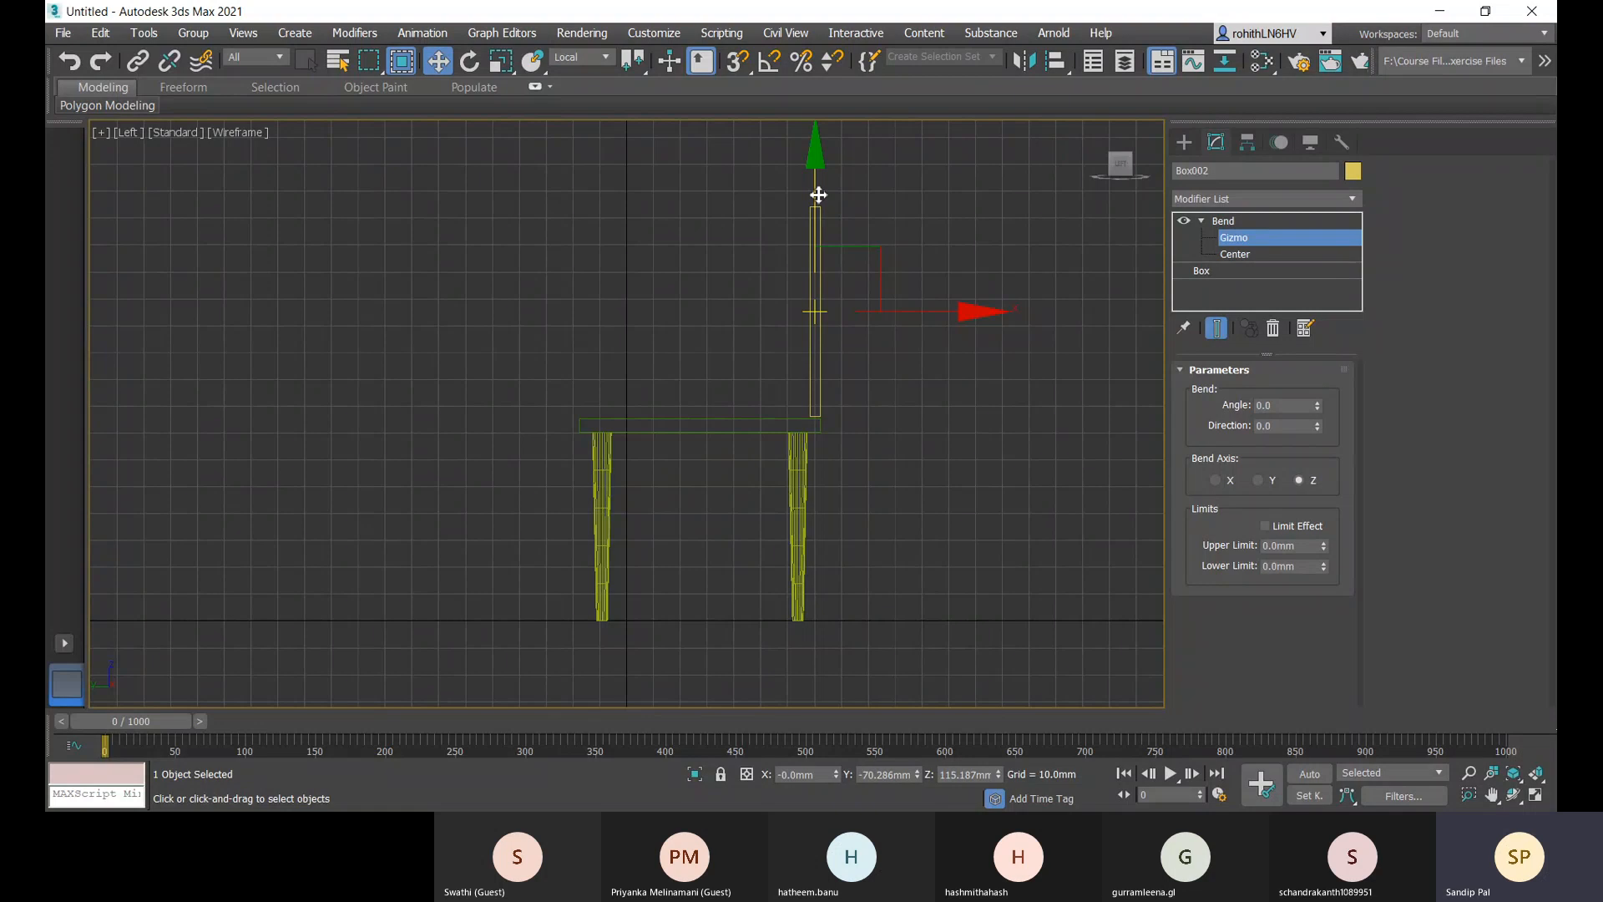
drag(817, 200, 834, 159)
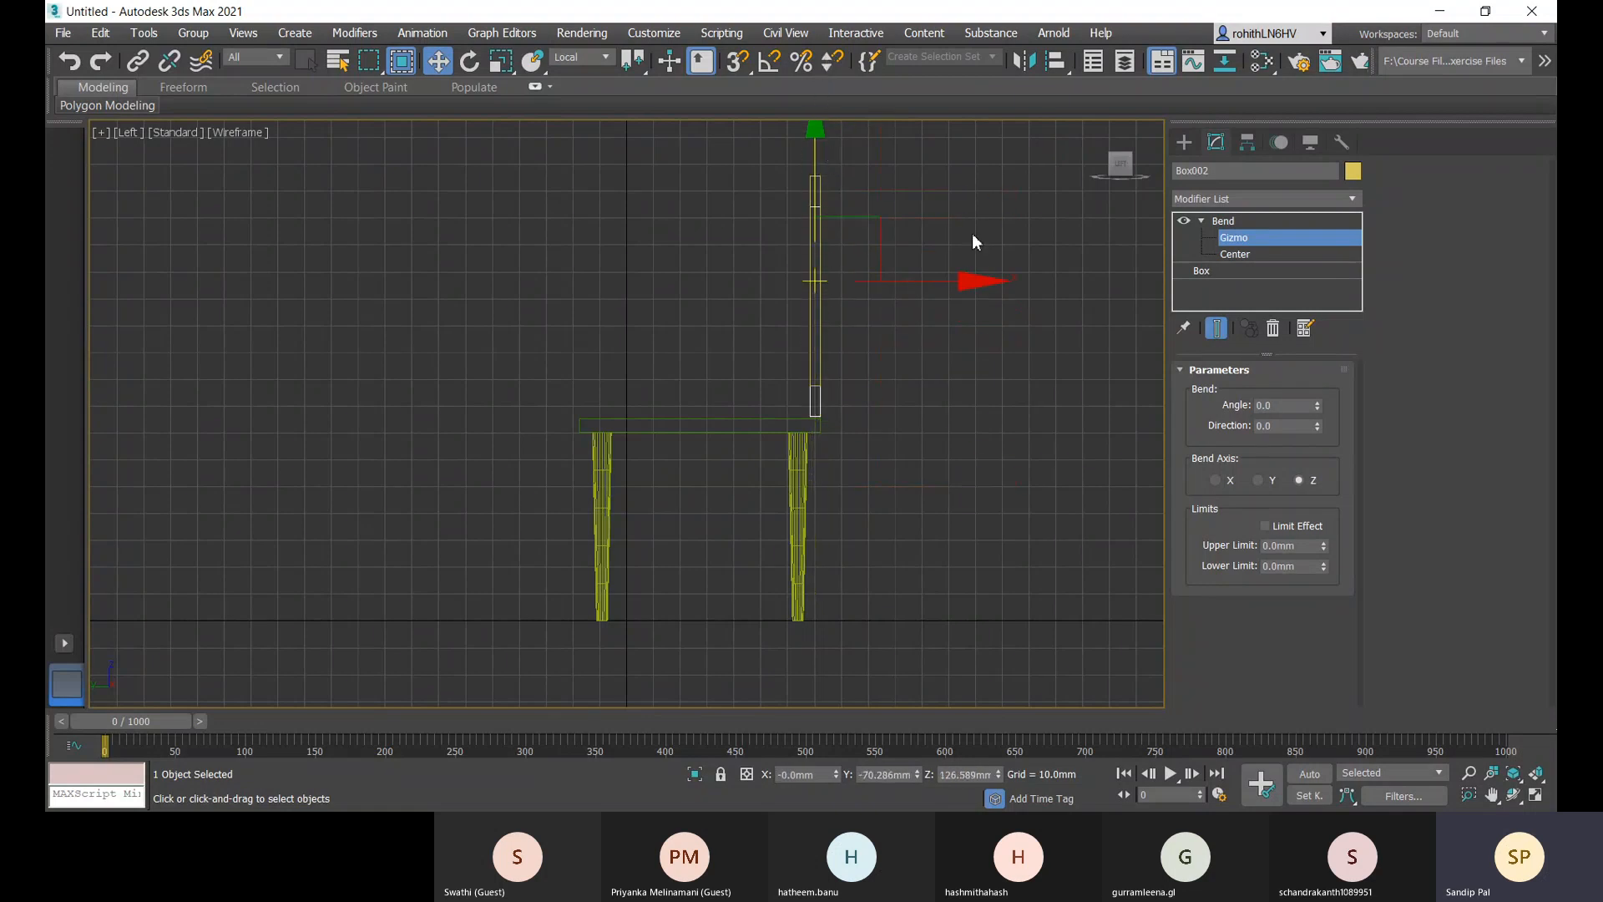
click(1234, 254)
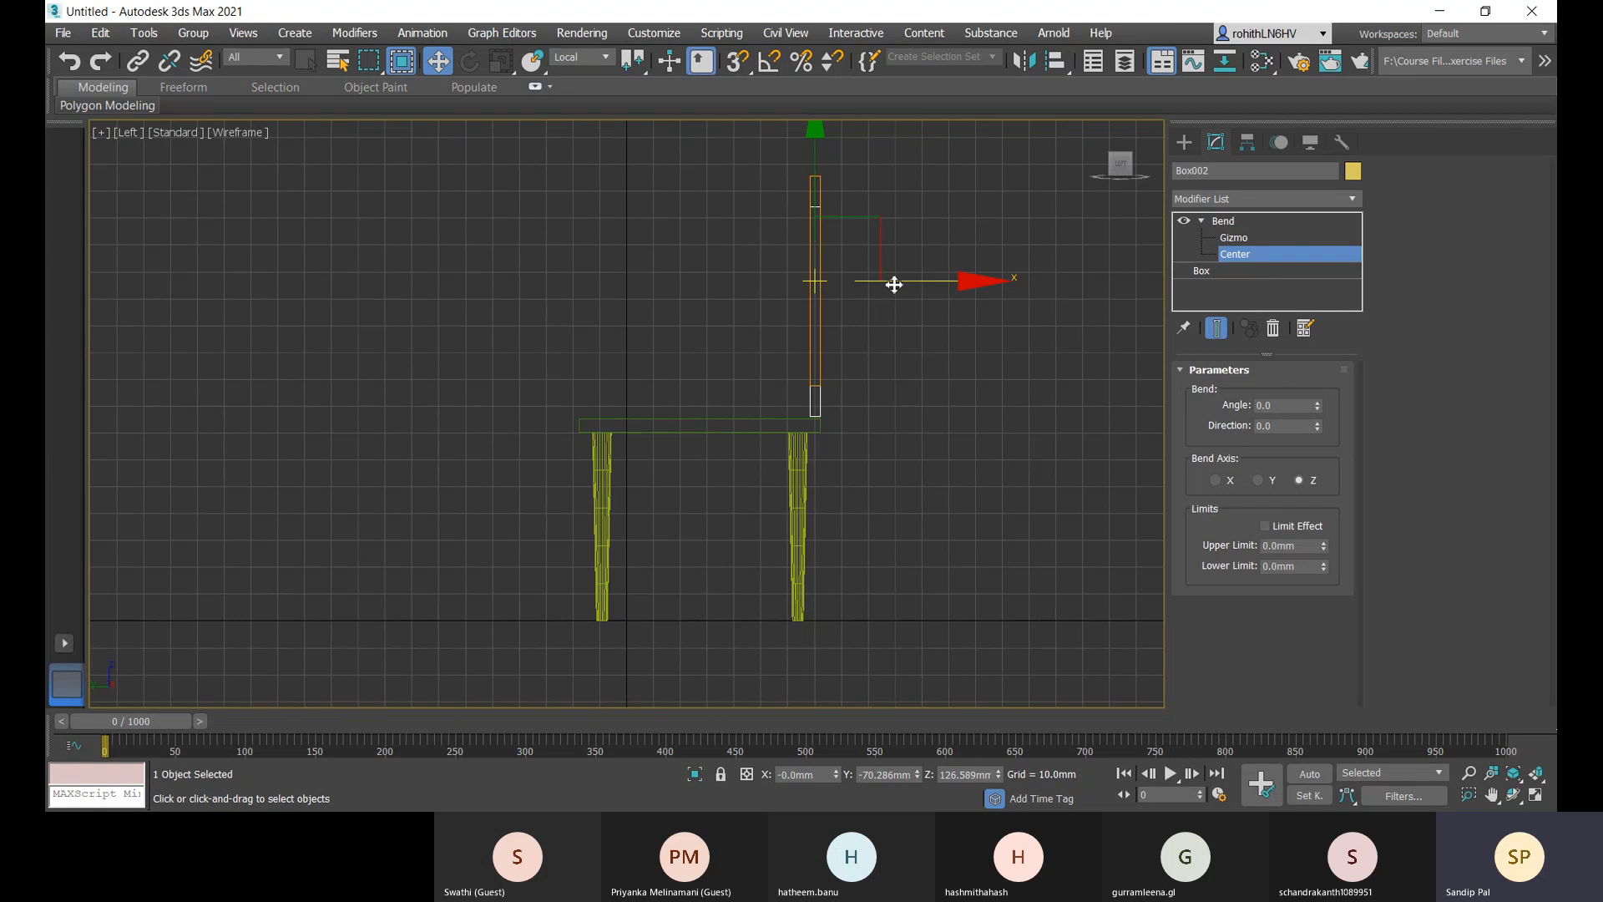
mouse_move(891, 279)
mouse_down()
mouse_move(941, 279)
mouse_move(887, 286)
mouse_move(903, 285)
mouse_up()
key(ctrl+z)
key(ctrl+z)
key(ctrl+z)
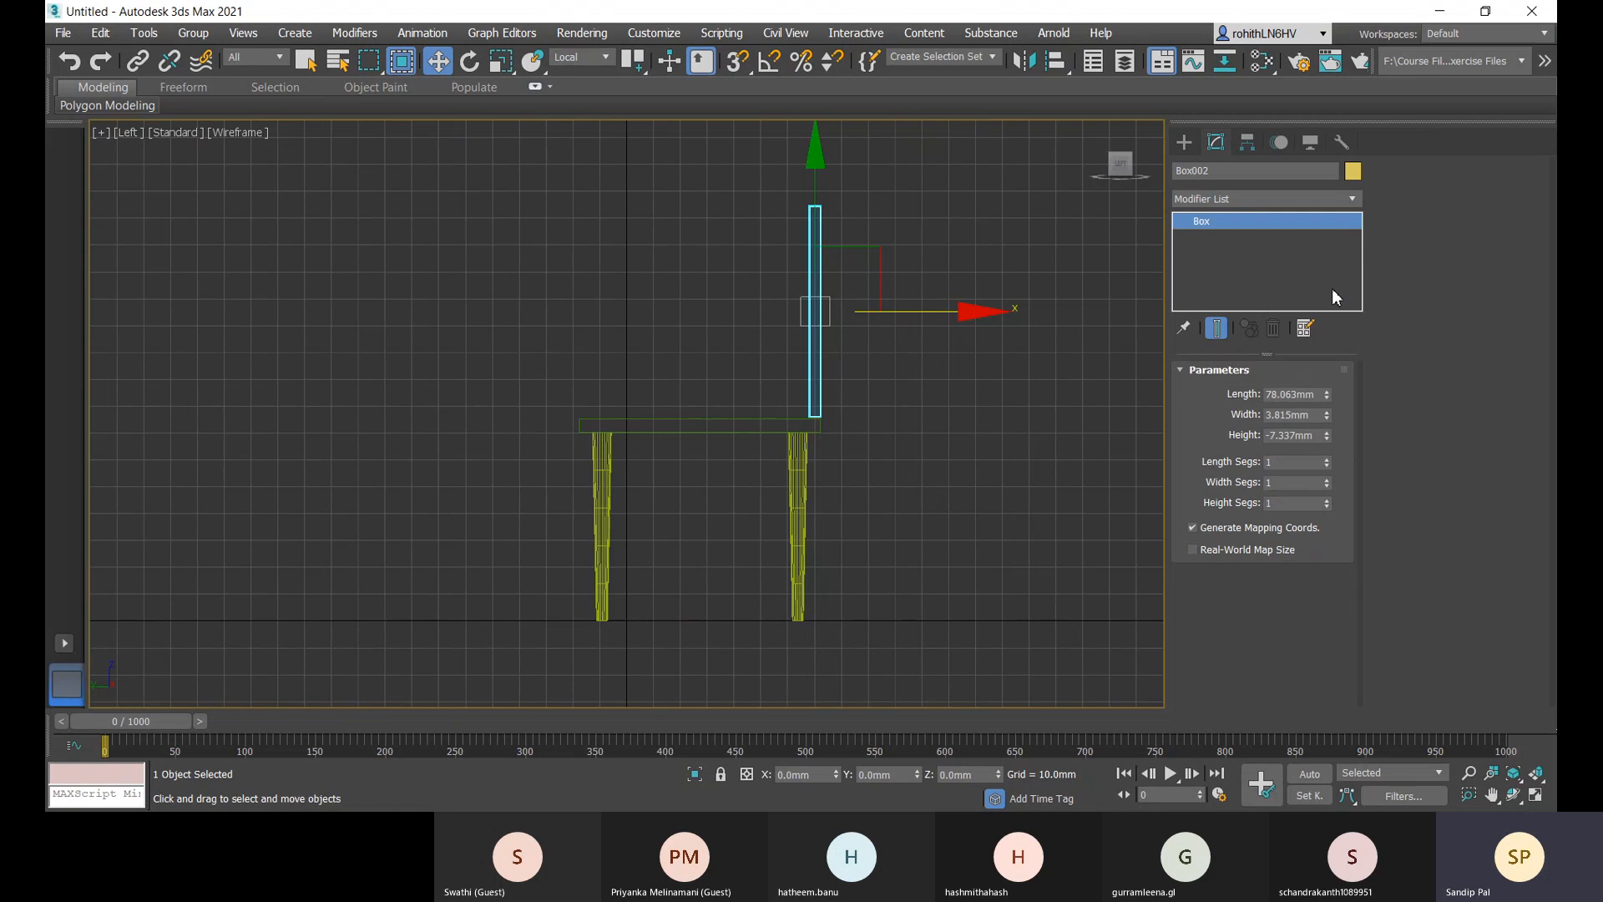
- Try a Bend modifier on the backrest box with angles of -23.5 on Z, 28 on X and Y, and -3 on Y
click(1224, 197)
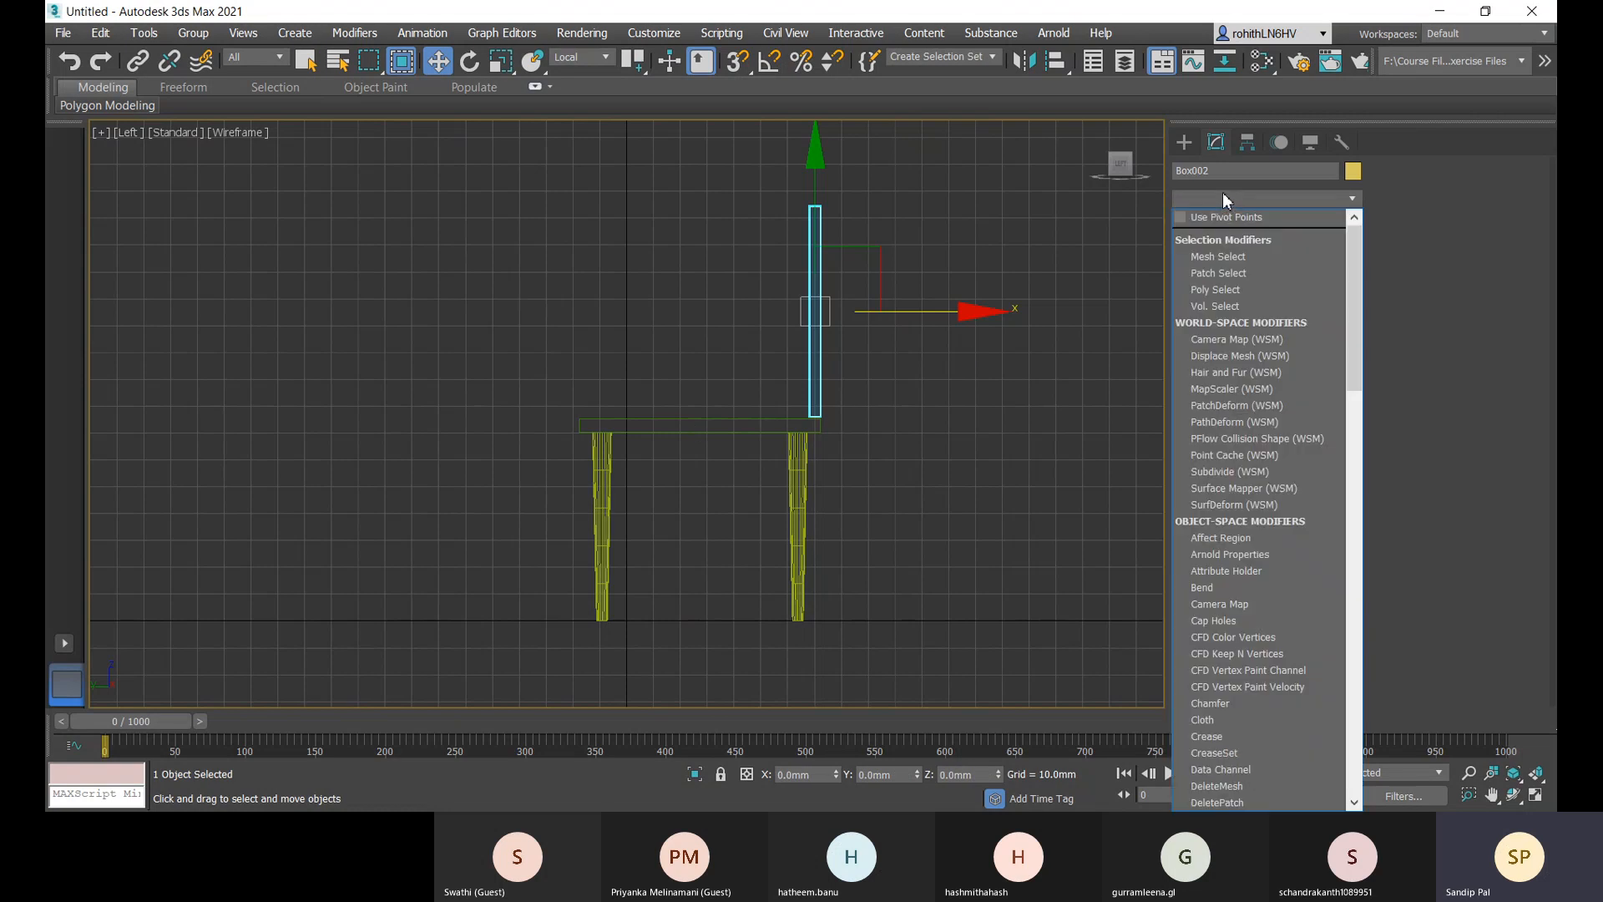
text(b)
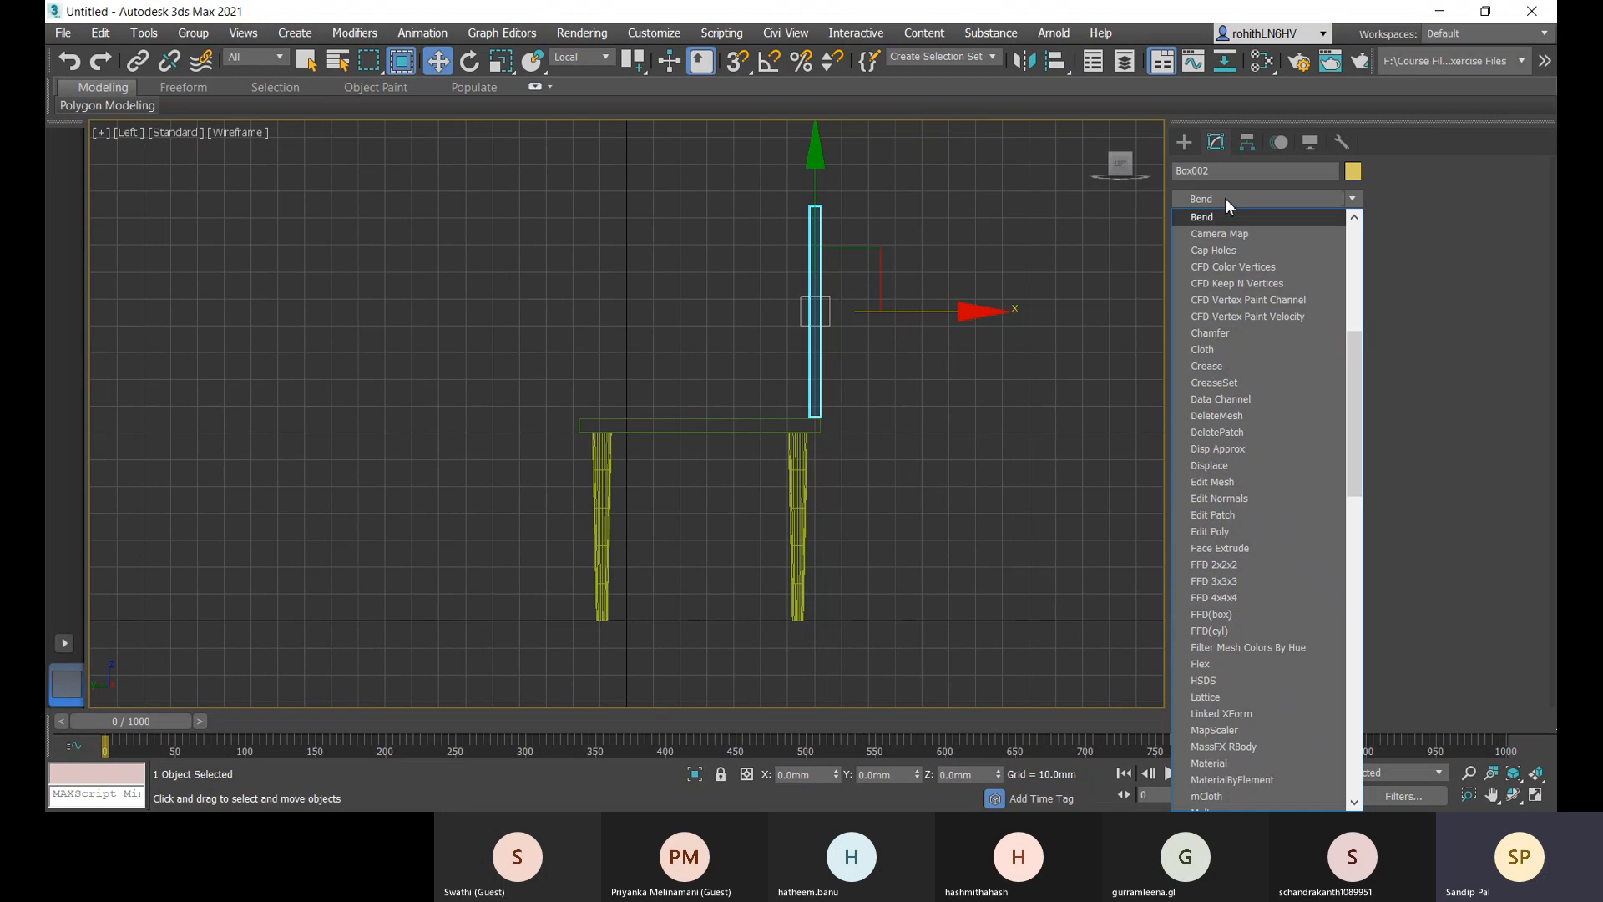
click(1220, 218)
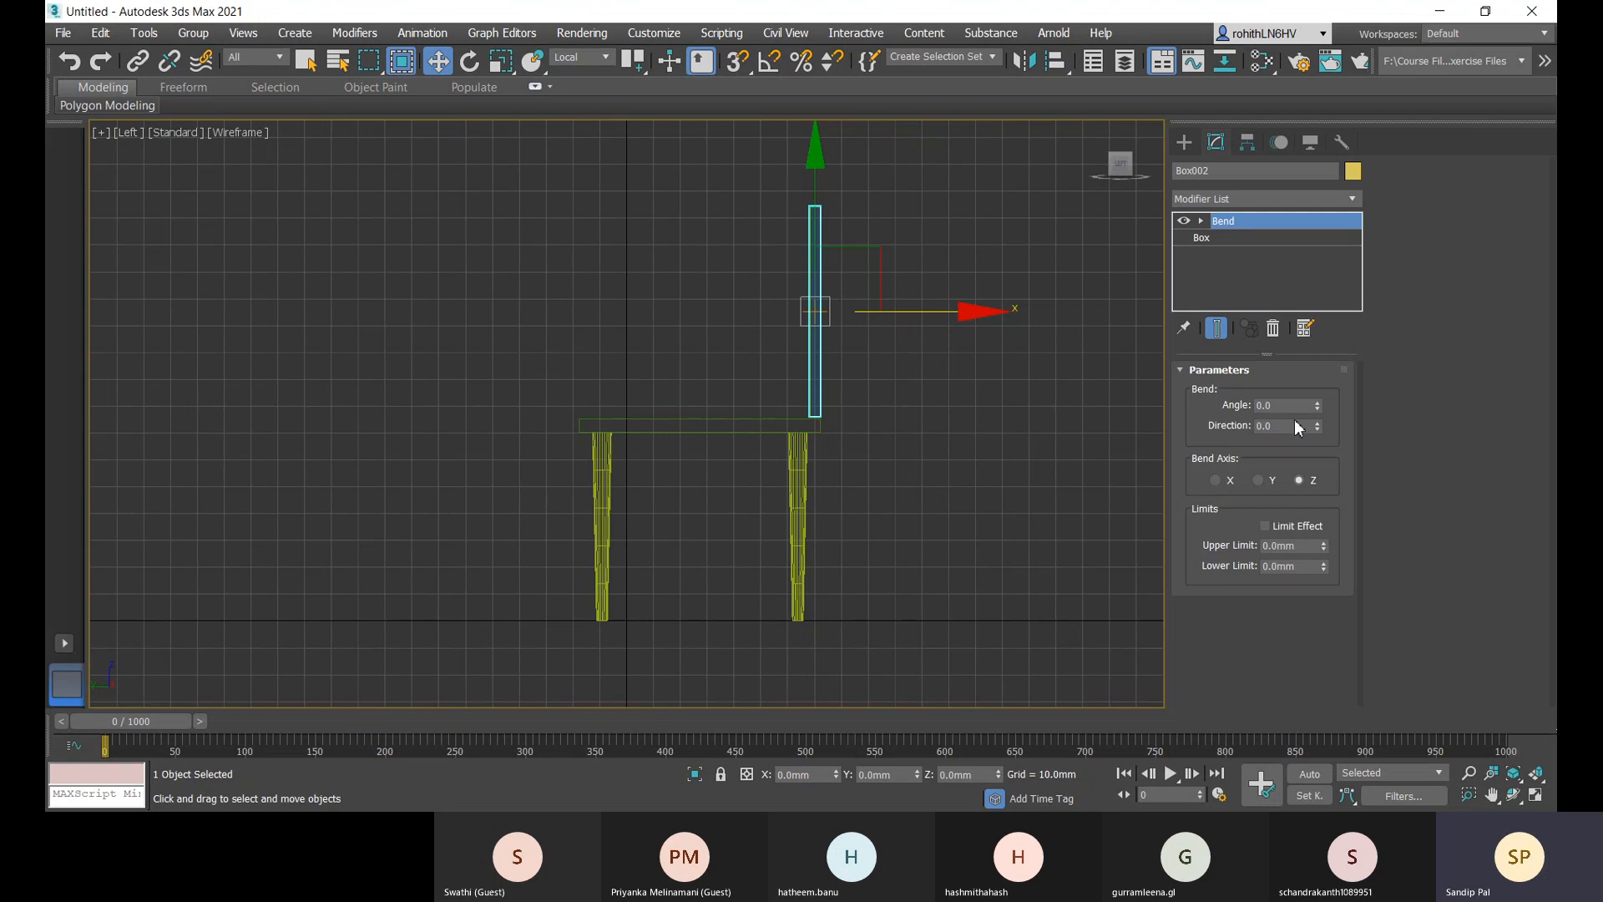
drag(1321, 408, 1275, 441)
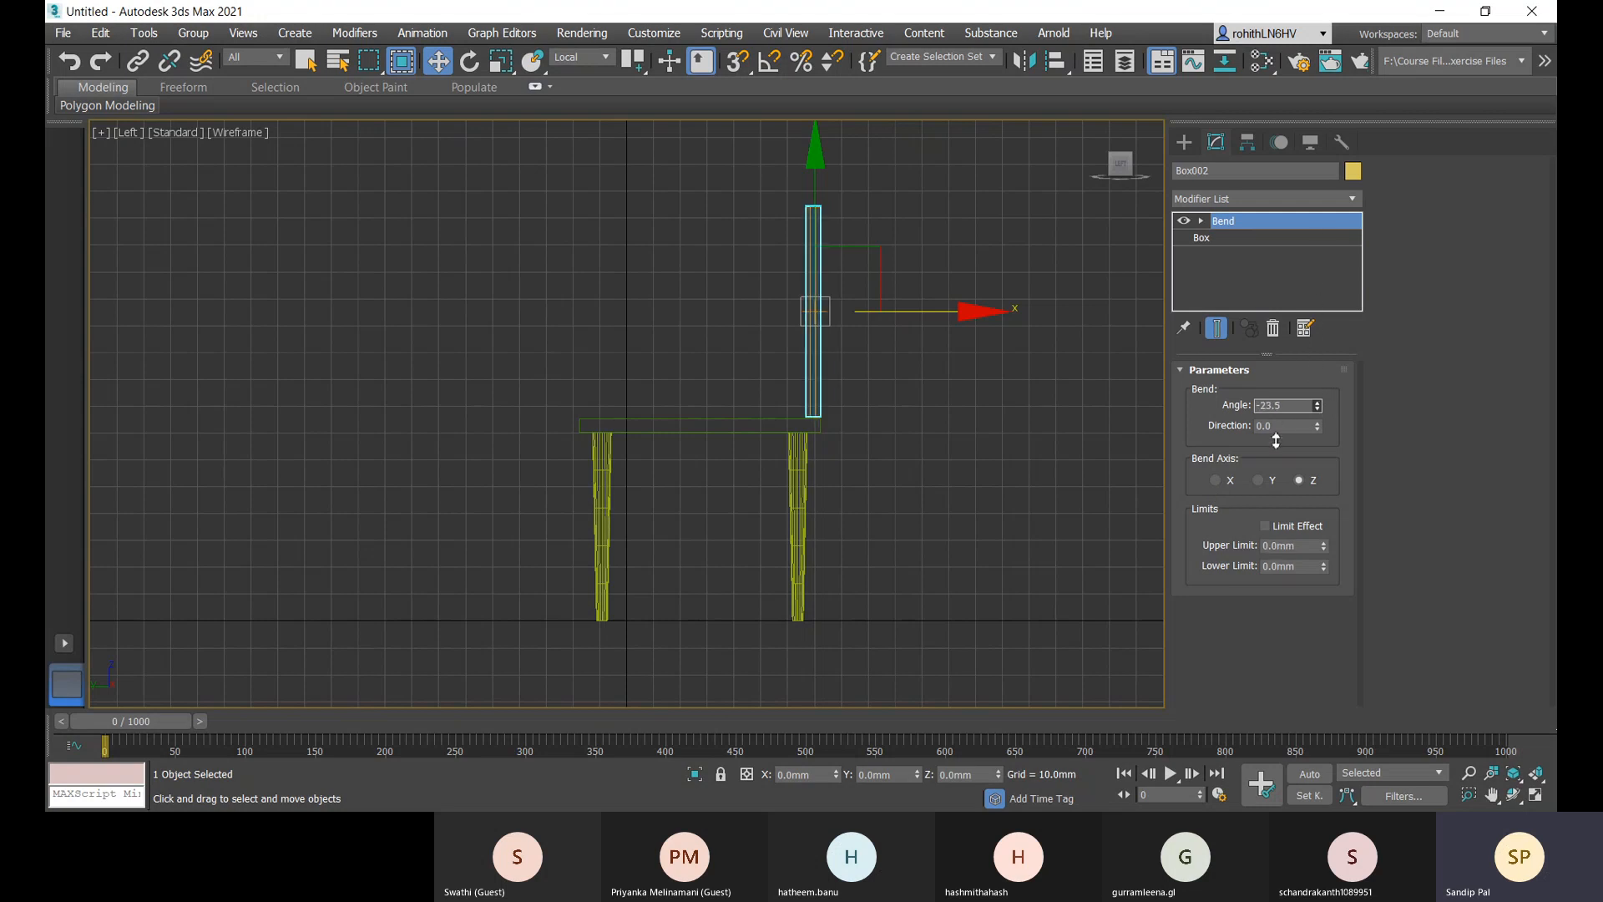
key(ctrl+z)
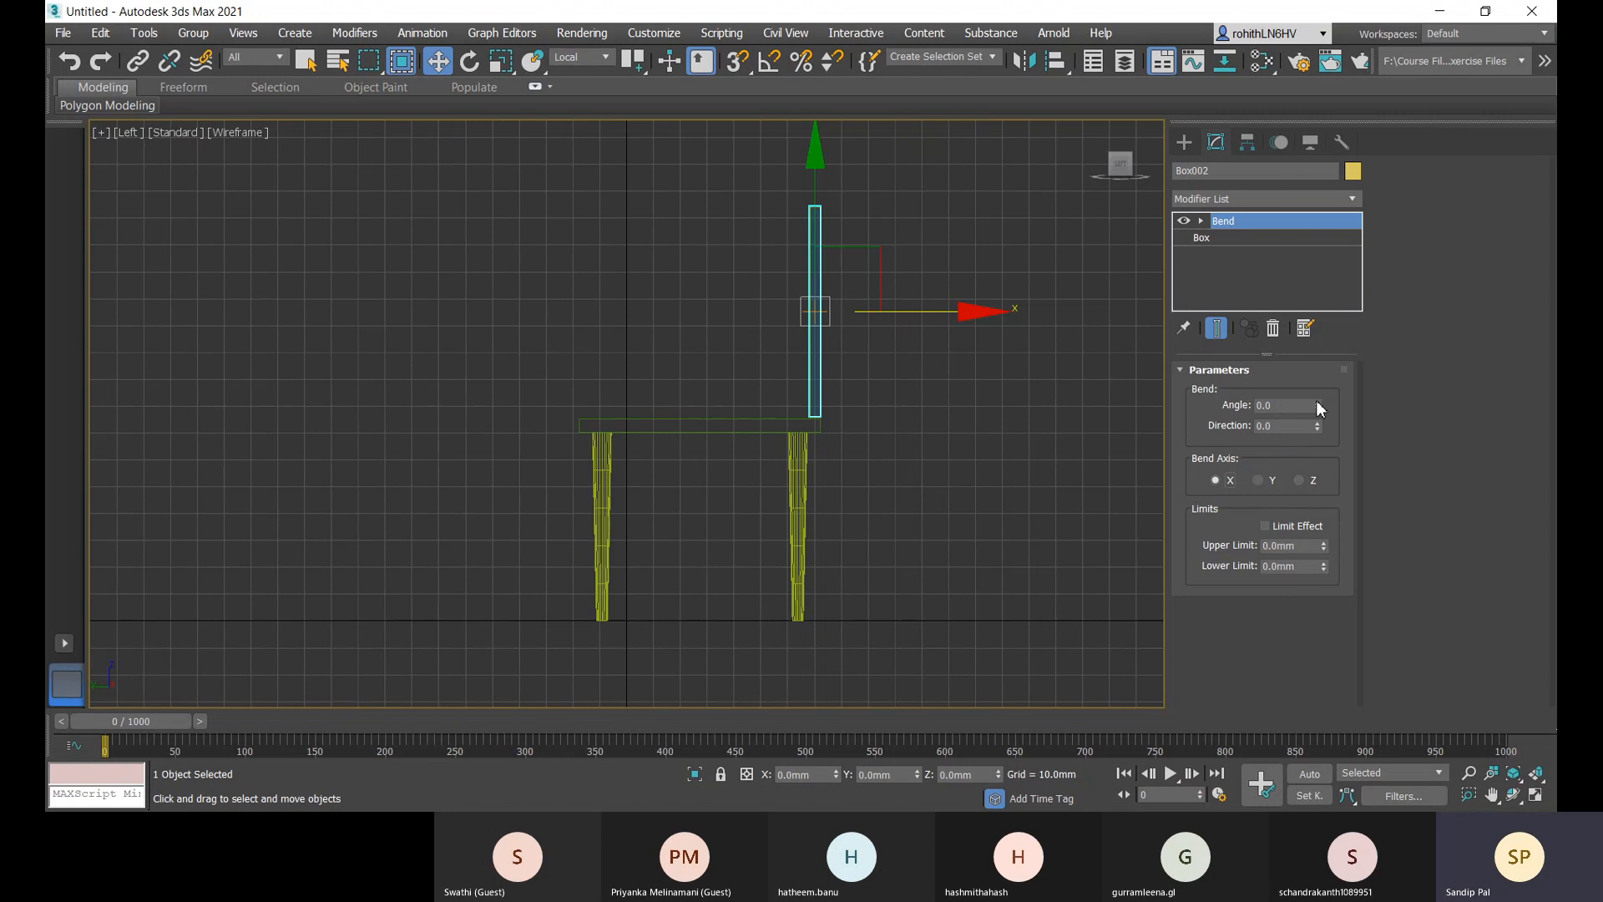
drag(1318, 406, 1315, 359)
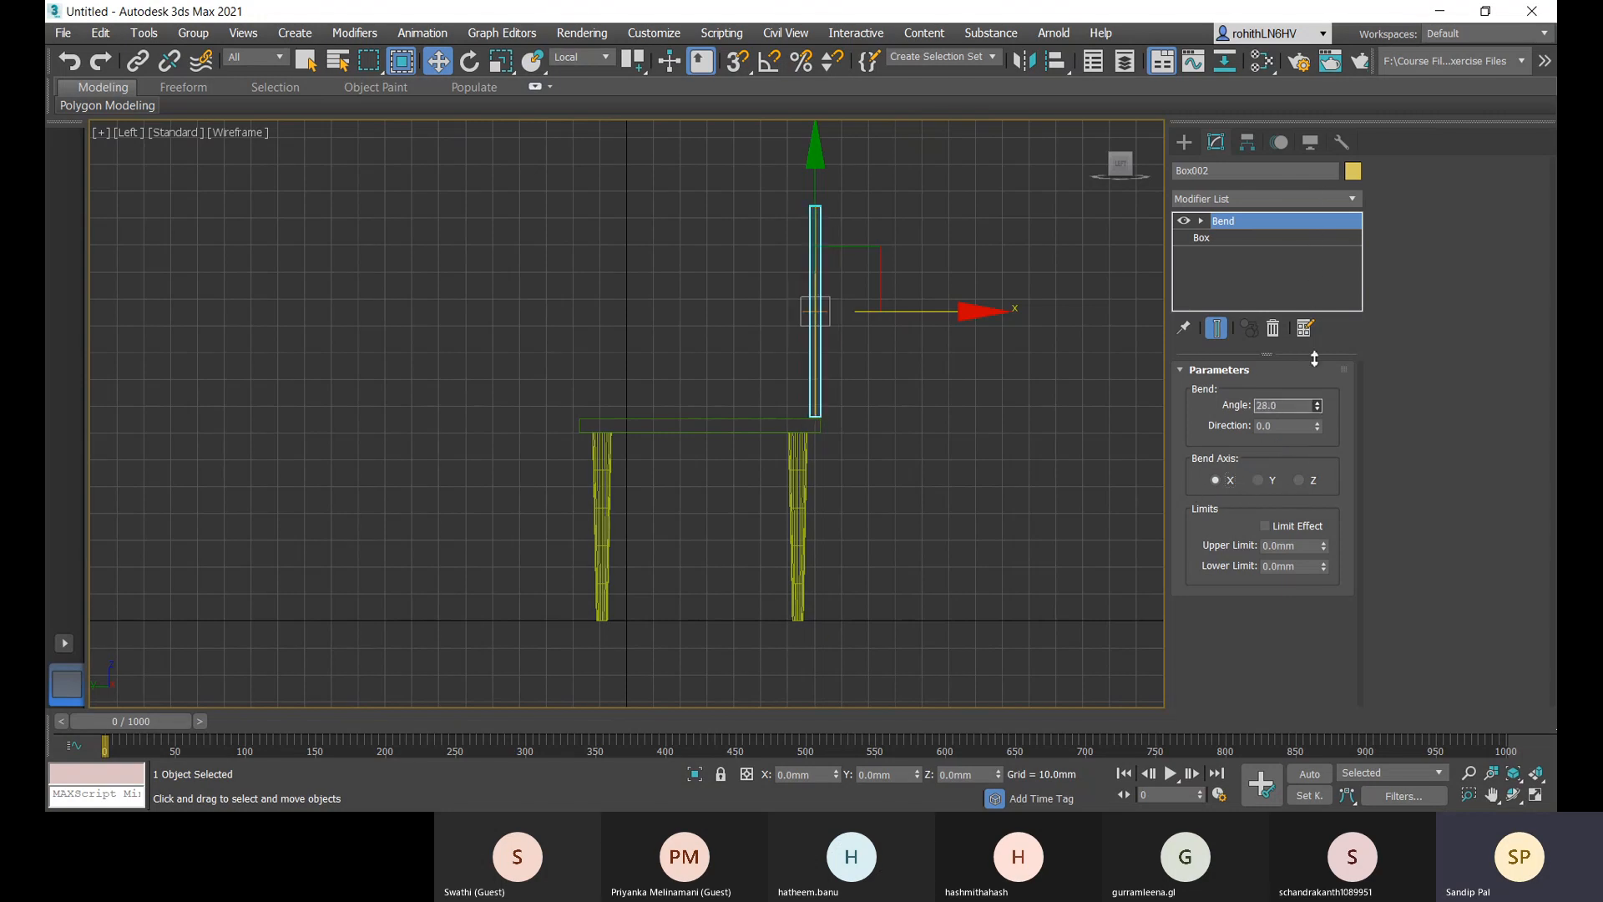
click(1257, 480)
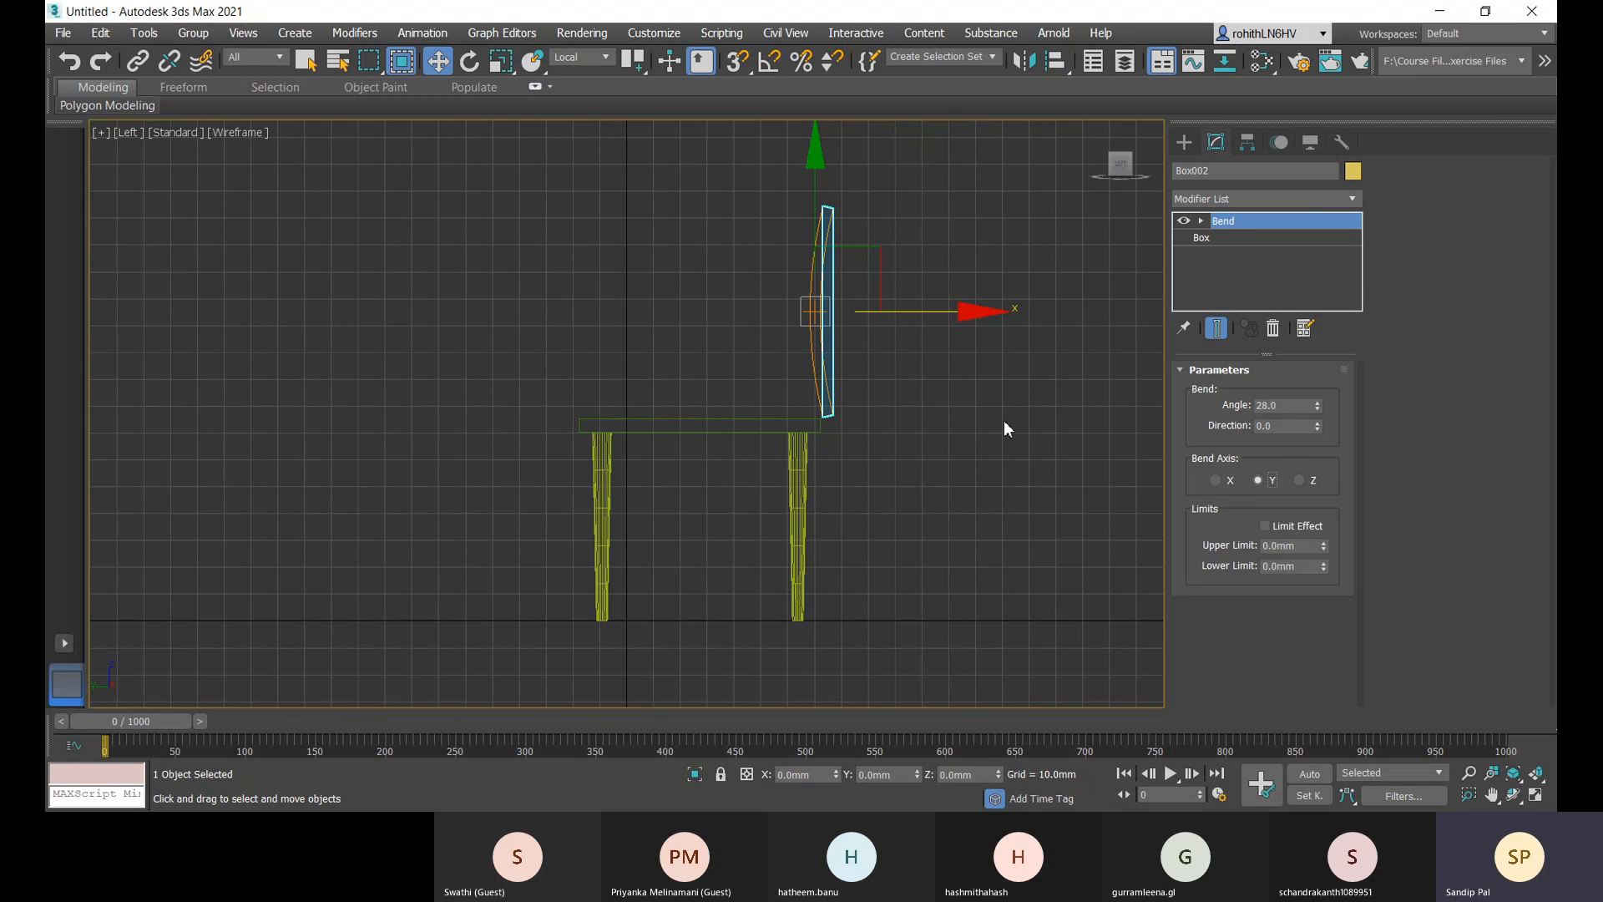
drag(1317, 409, 1309, 443)
- Try shifting the Bend gizmo sideways along X, then undo the gizmo move and the bend settings
click(1201, 220)
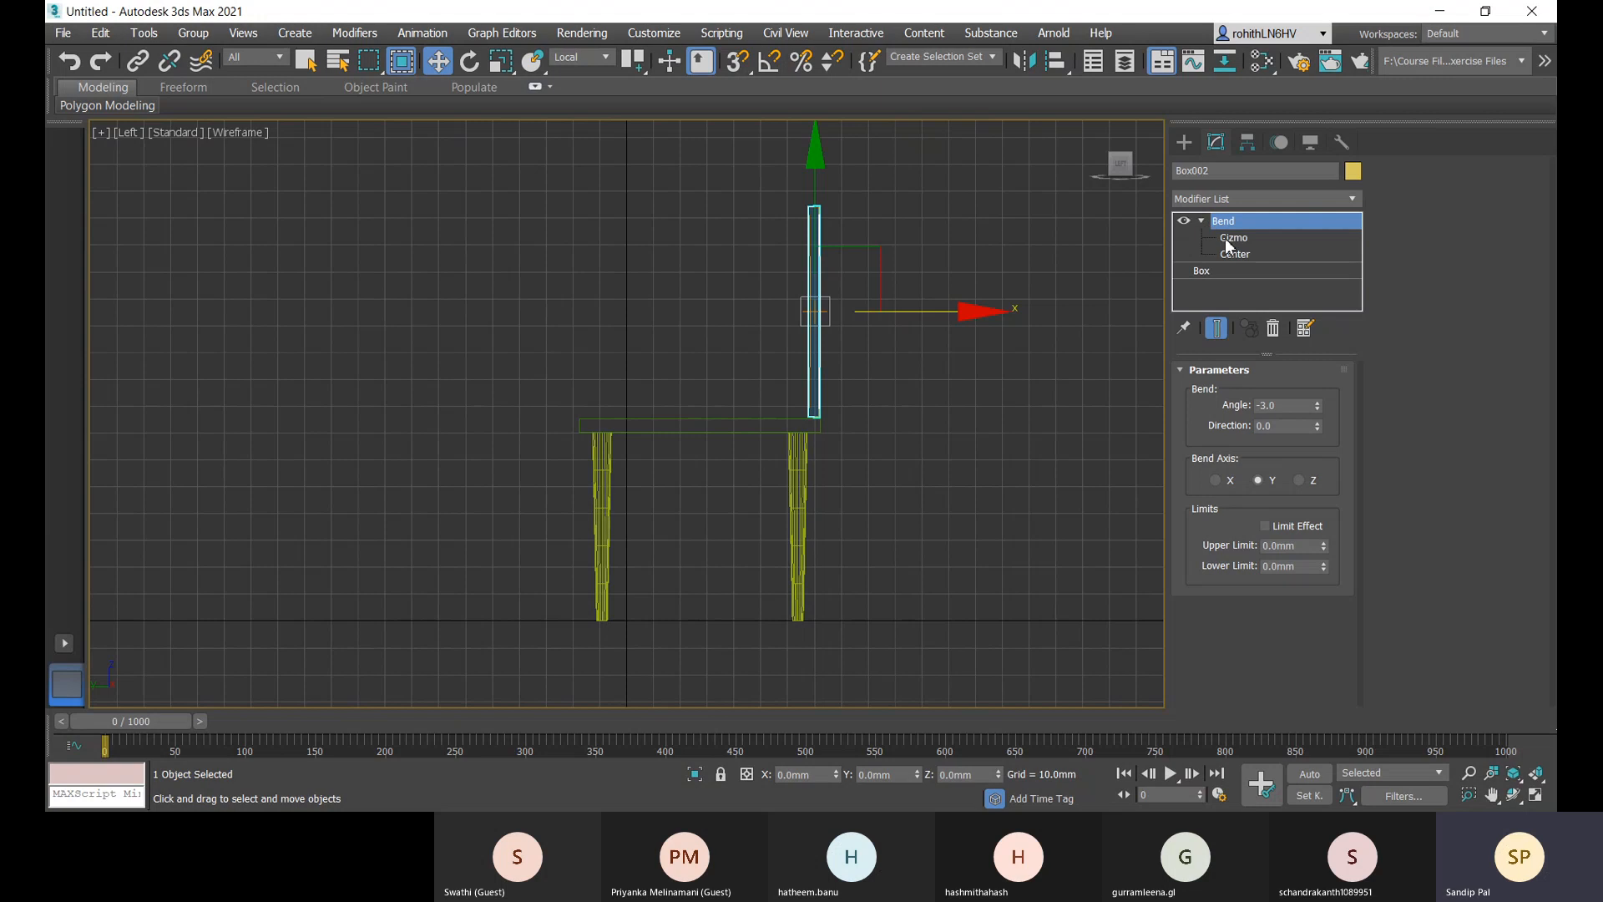
click(1234, 238)
mouse_move(911, 324)
mouse_down()
mouse_move(937, 314)
mouse_move(924, 318)
mouse_up()
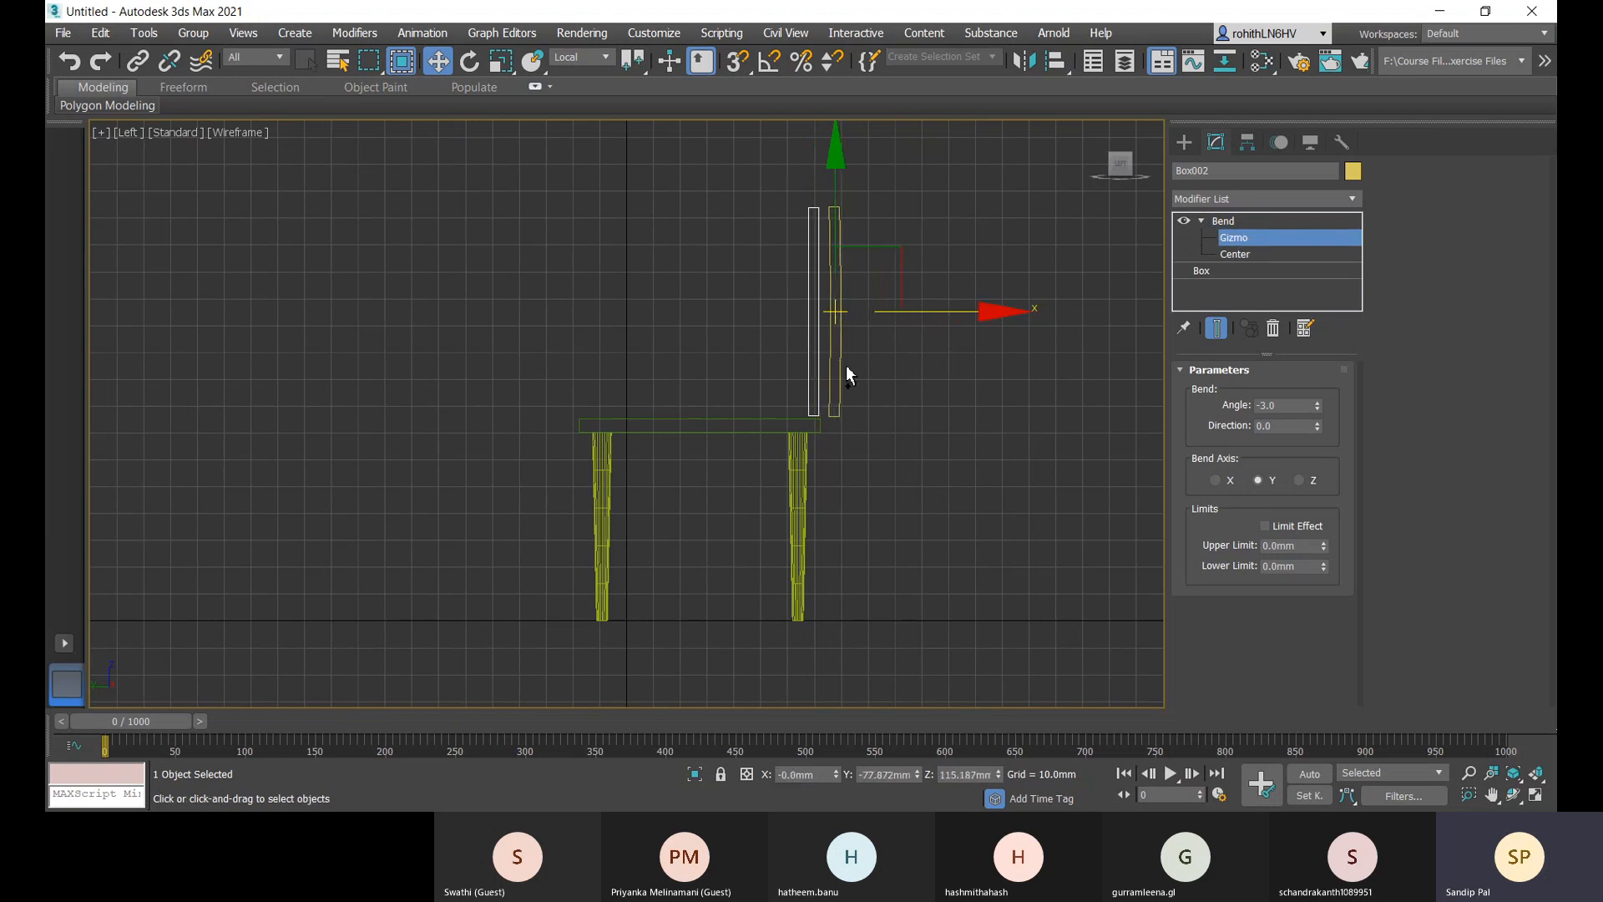
key(ctrl+z)
key(ctrl+z)
key(ctrl+z)
key(ctrl+z)
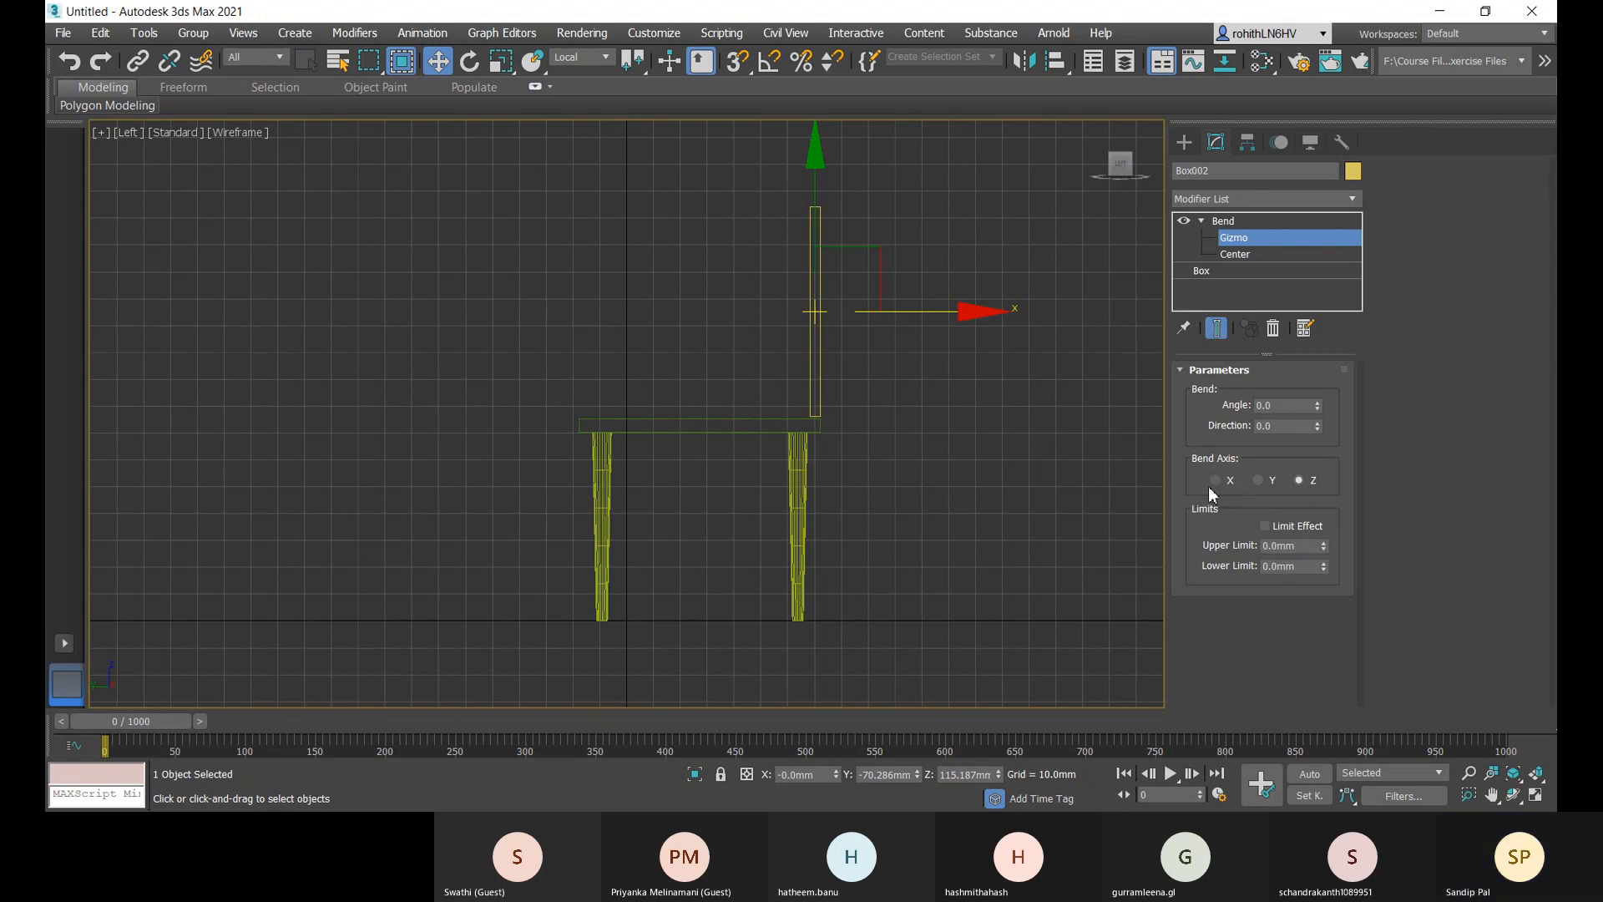
- Show the model in the Perspective view with Default Shading, angled toward the backrest post
key(p)
alt+middle_drag(790, 477, 987, 603)
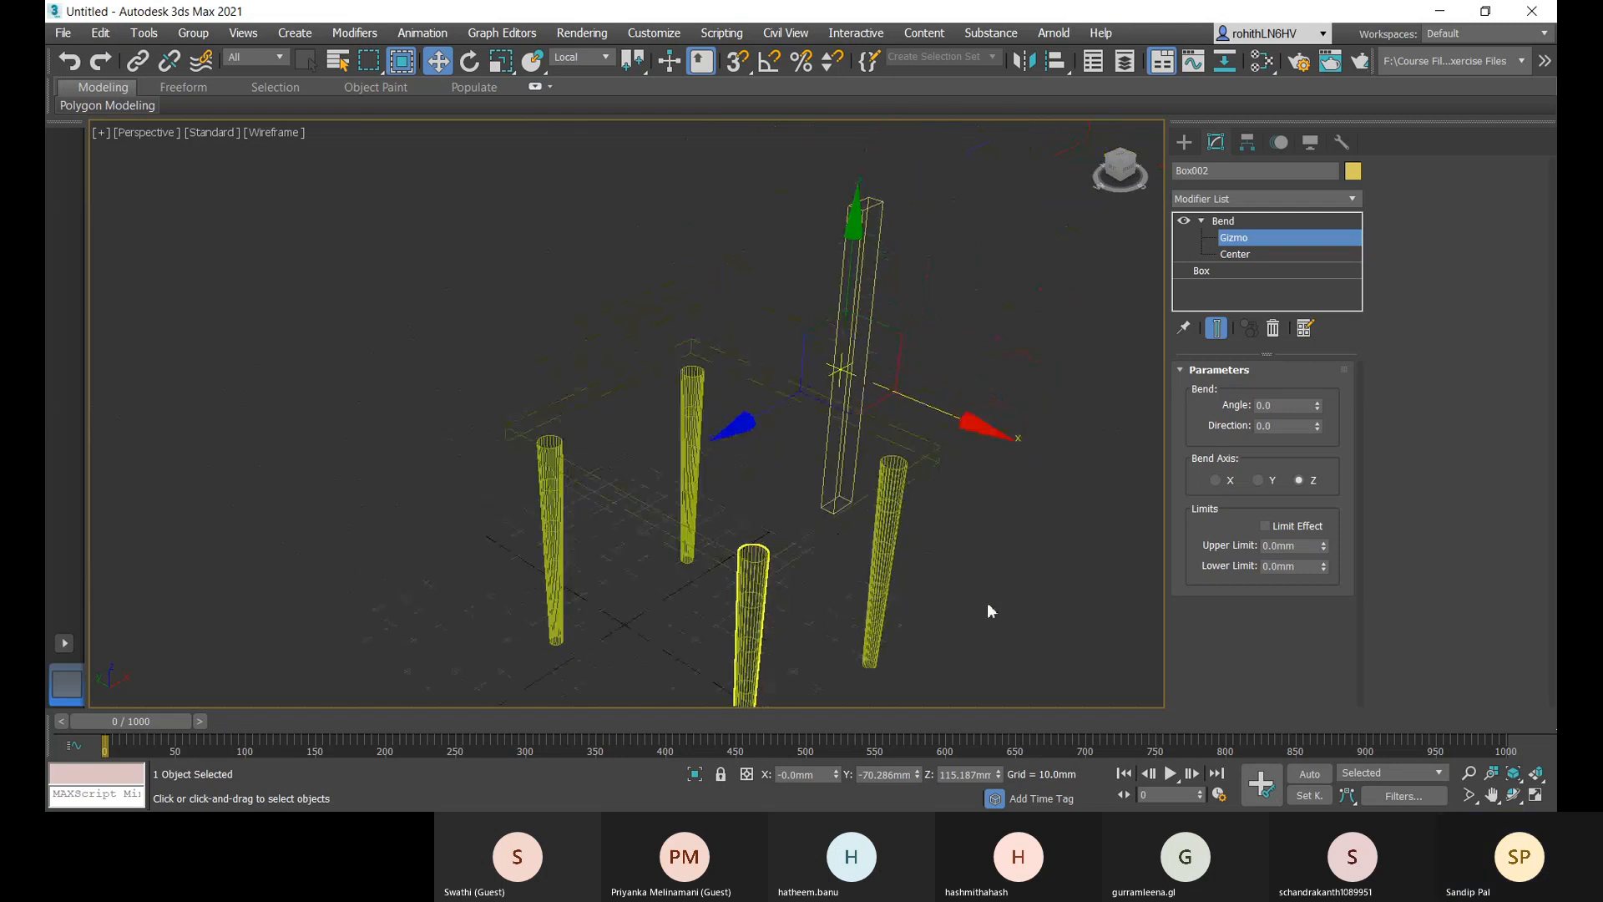
click(278, 133)
click(338, 150)
middle_drag(986, 450, 876, 465)
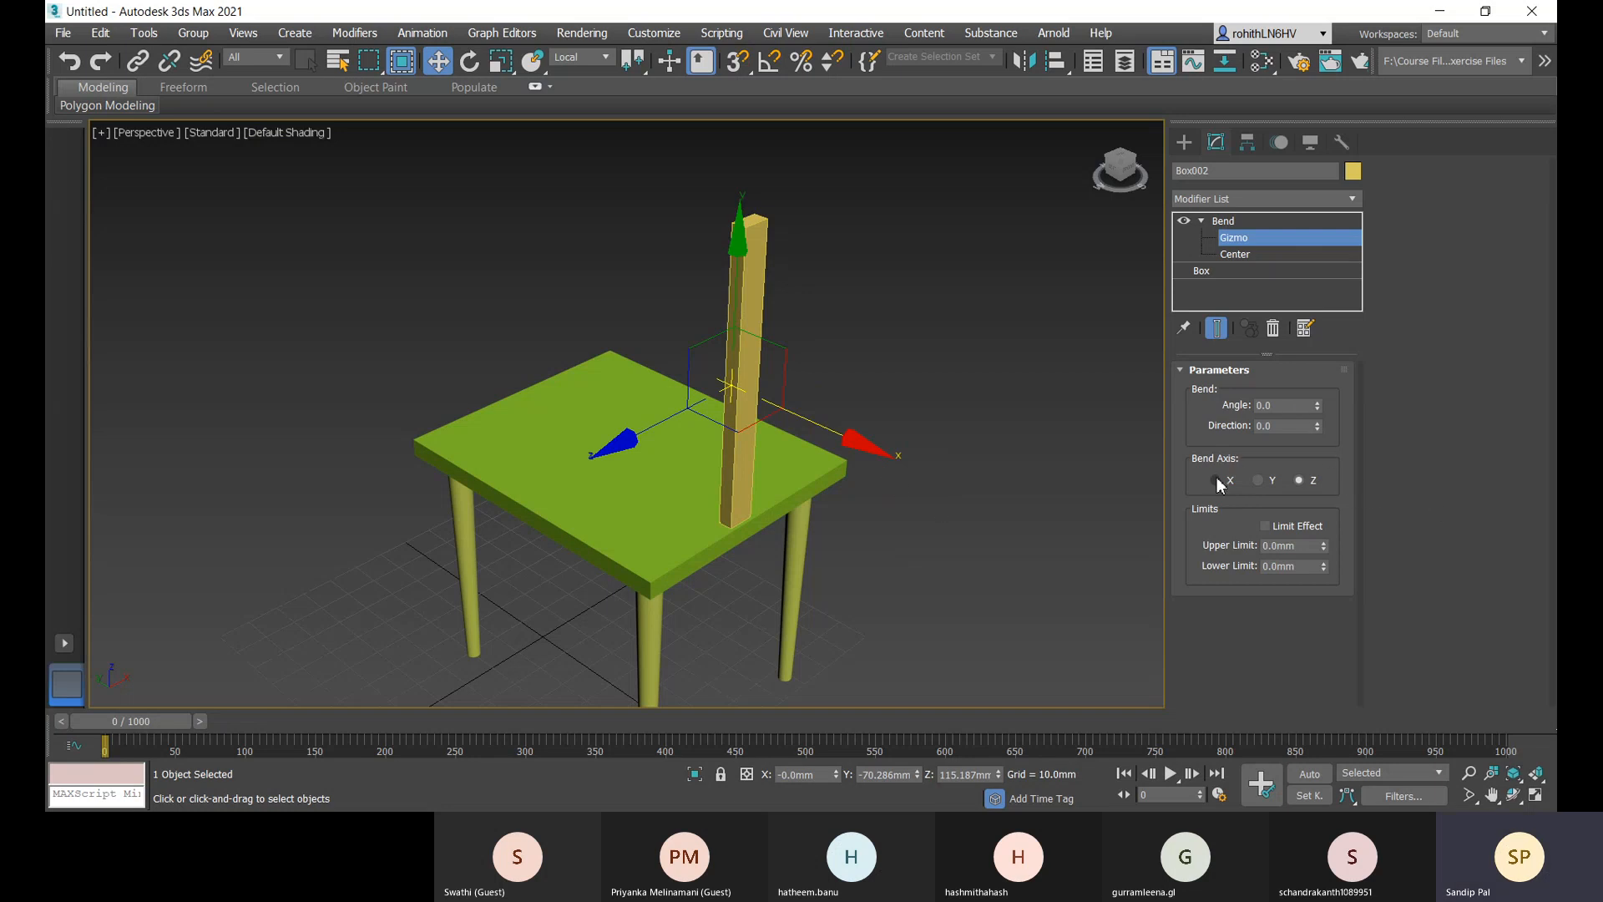
- Undo the Bend modifier on the backrest while keeping the plain box
key(ctrl+z)
key(ctrl+z)
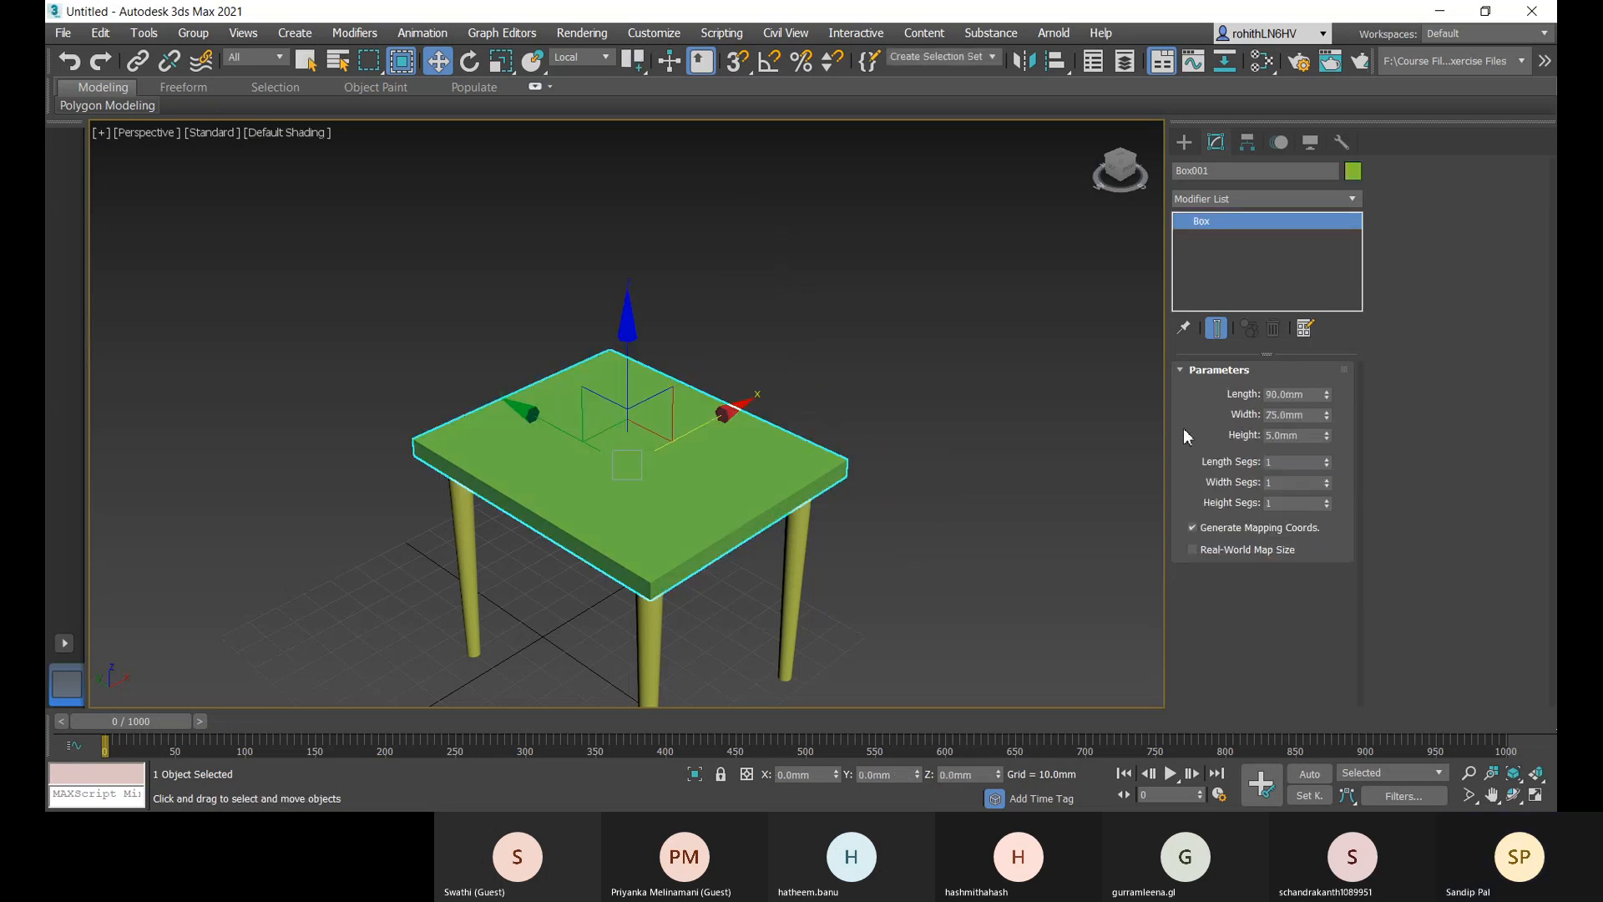
key(ctrl+y)
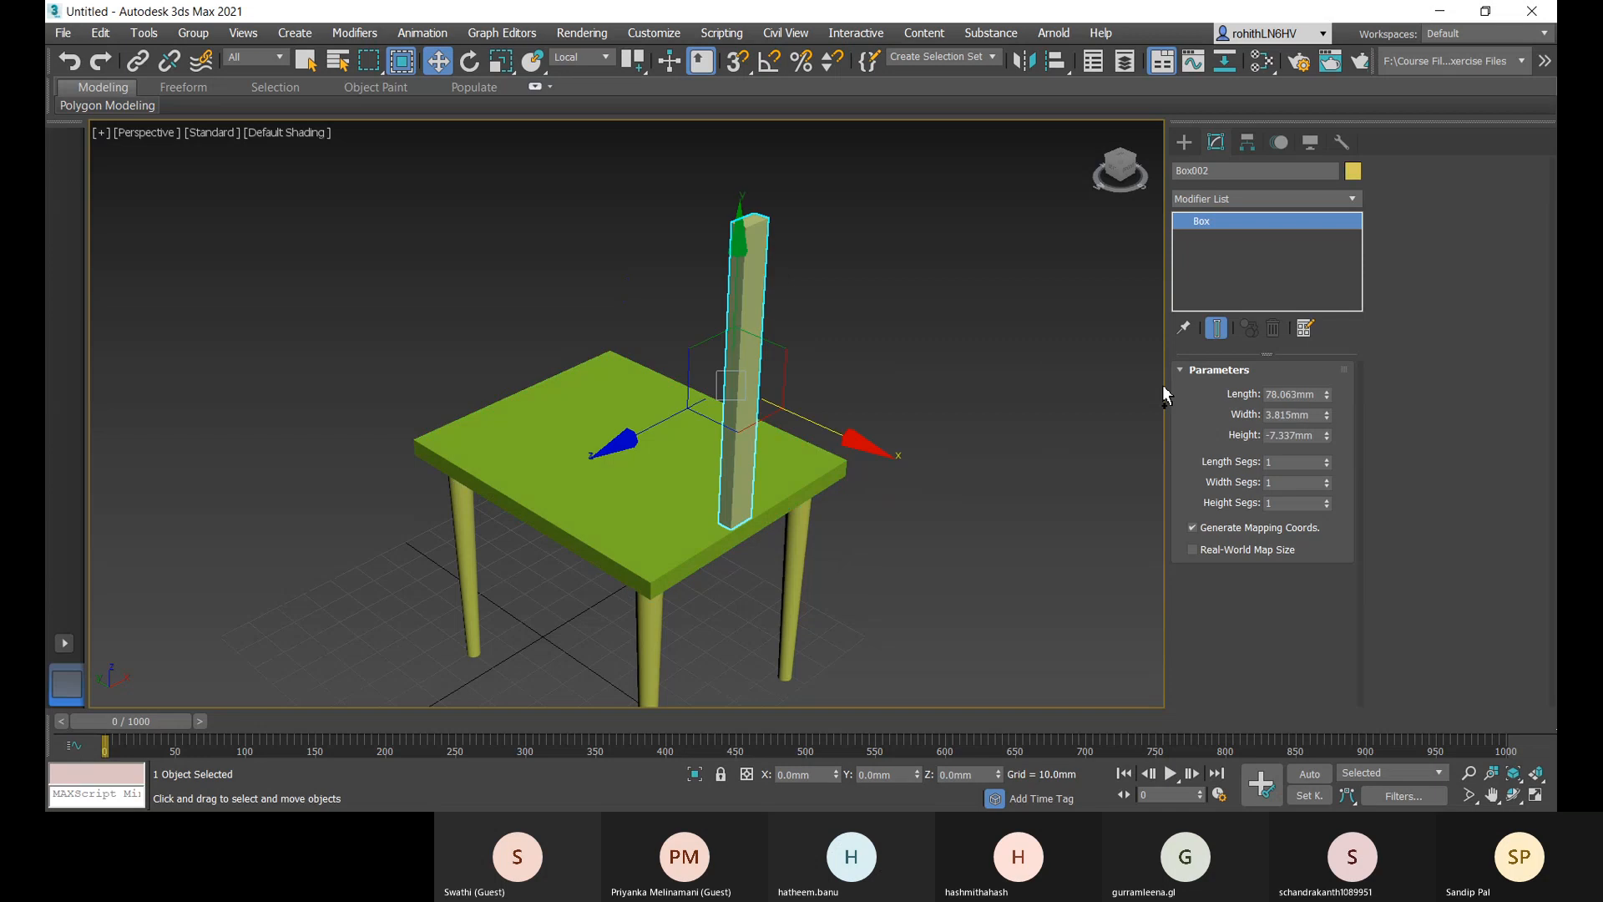
click(1227, 197)
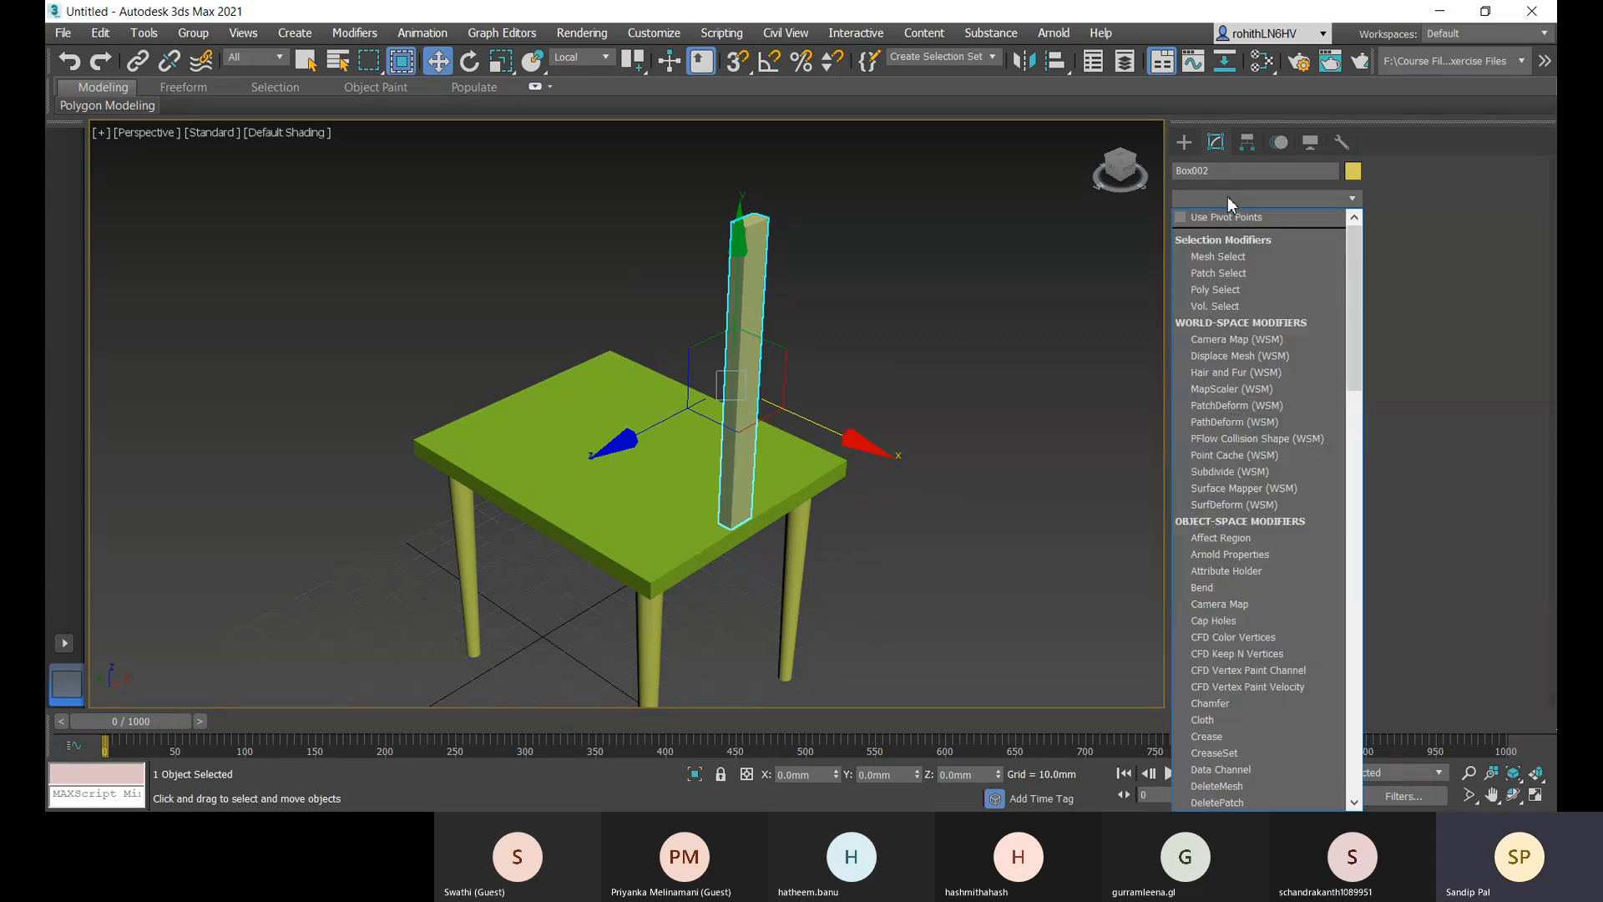
click(723, 358)
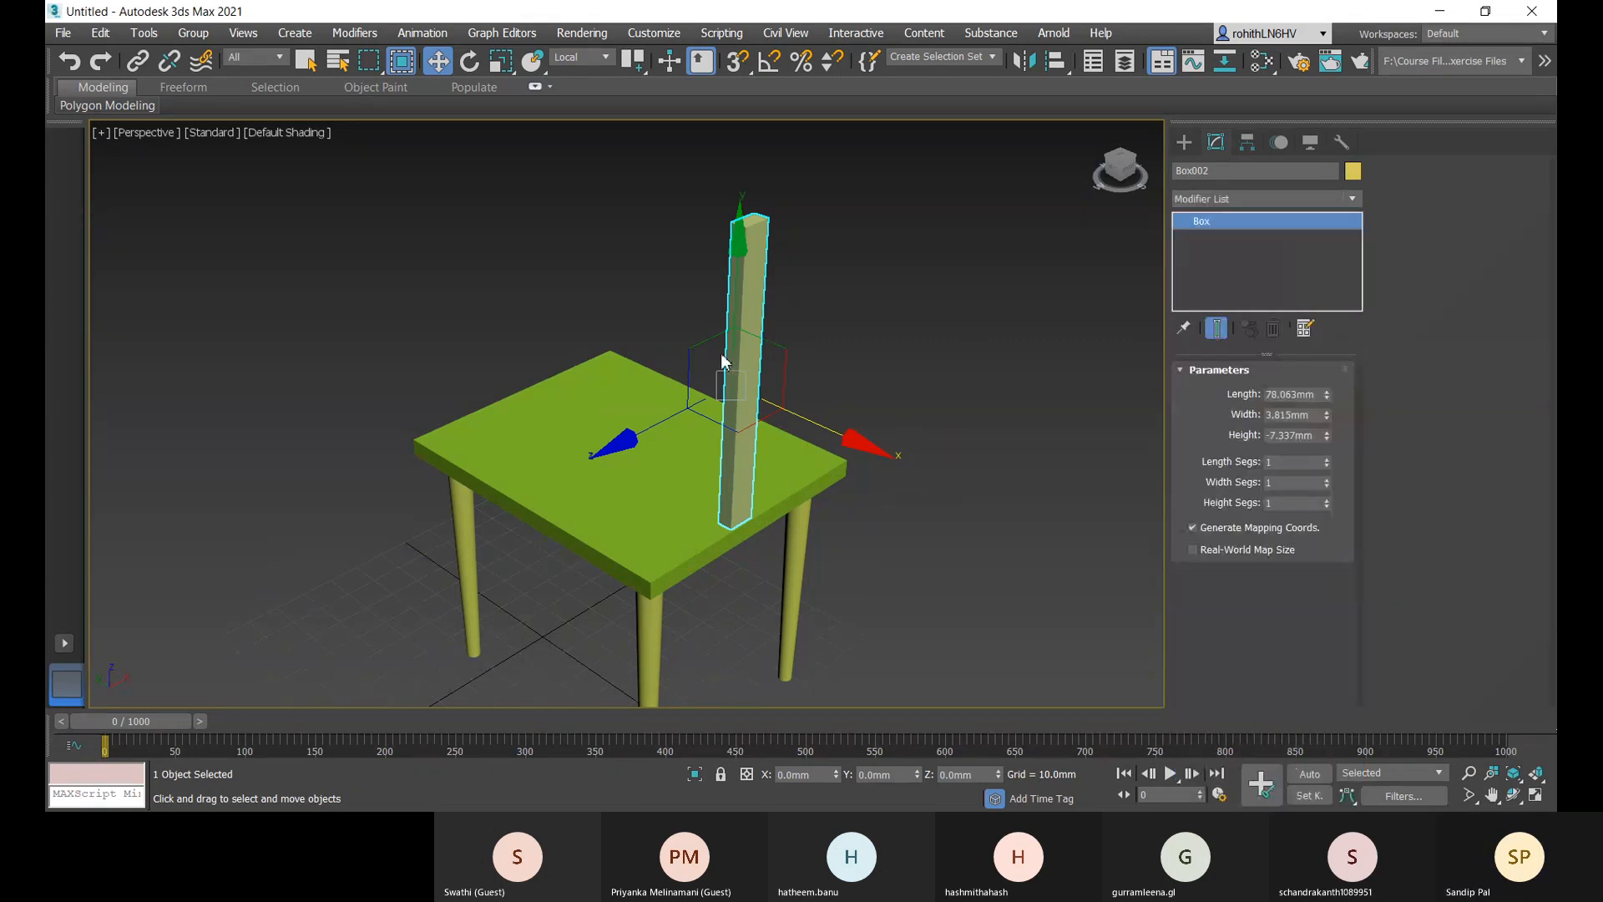
- Widen the backrest box across the tabletop's rear edge by setting its height to -75 mm
middle_drag(804, 310, 804, 324)
alt+middle_drag(992, 369, 1142, 357)
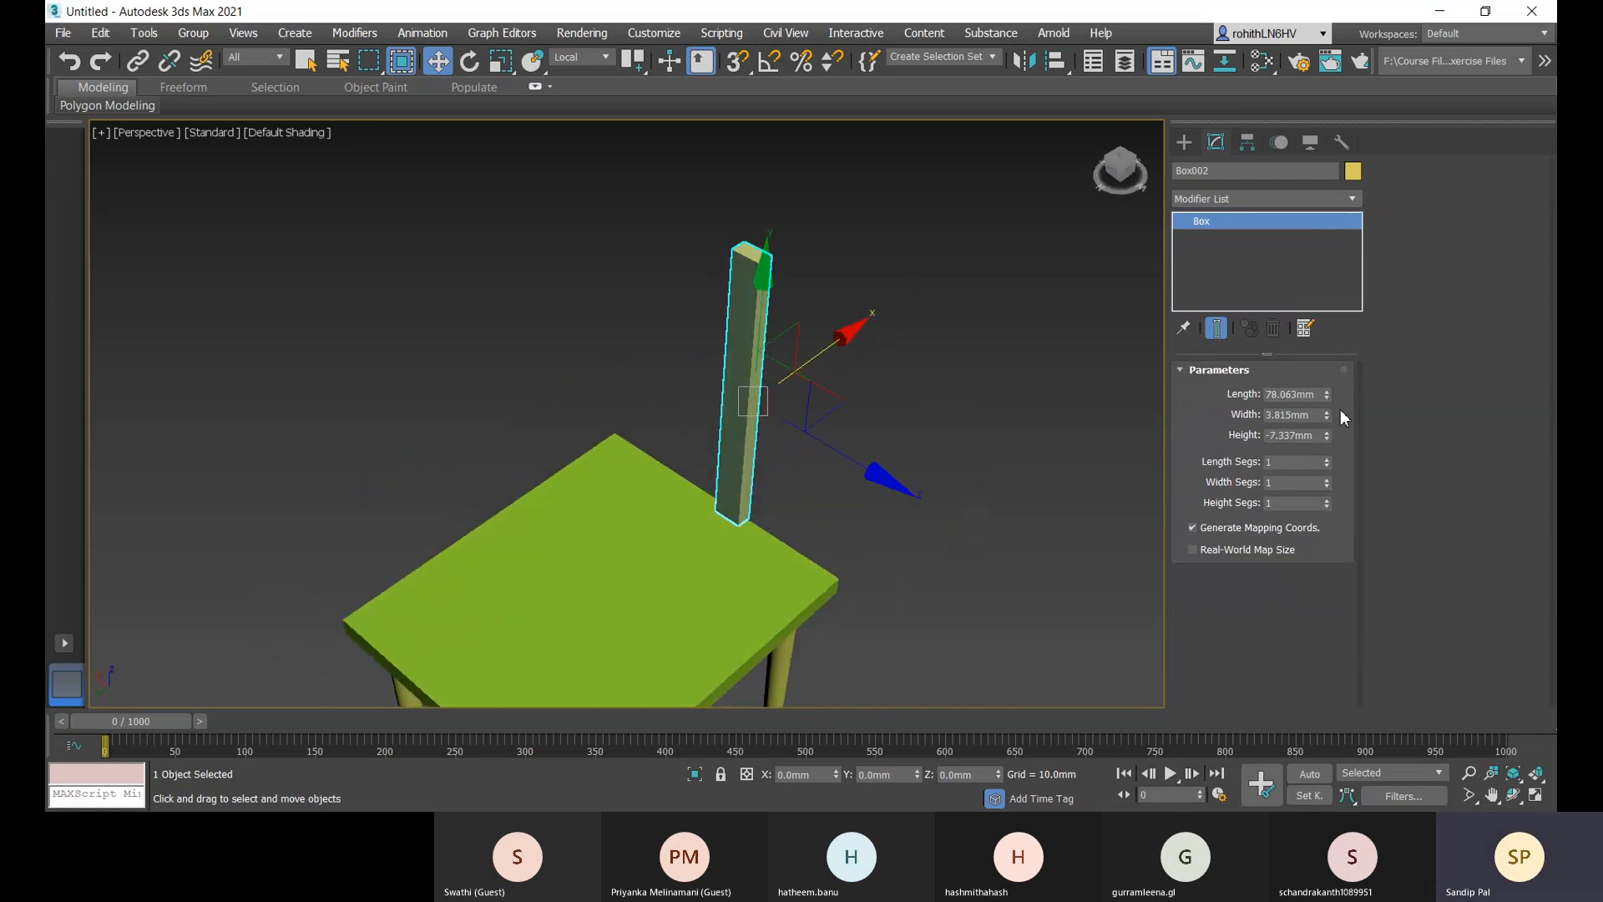
drag(1327, 411, 1326, 424)
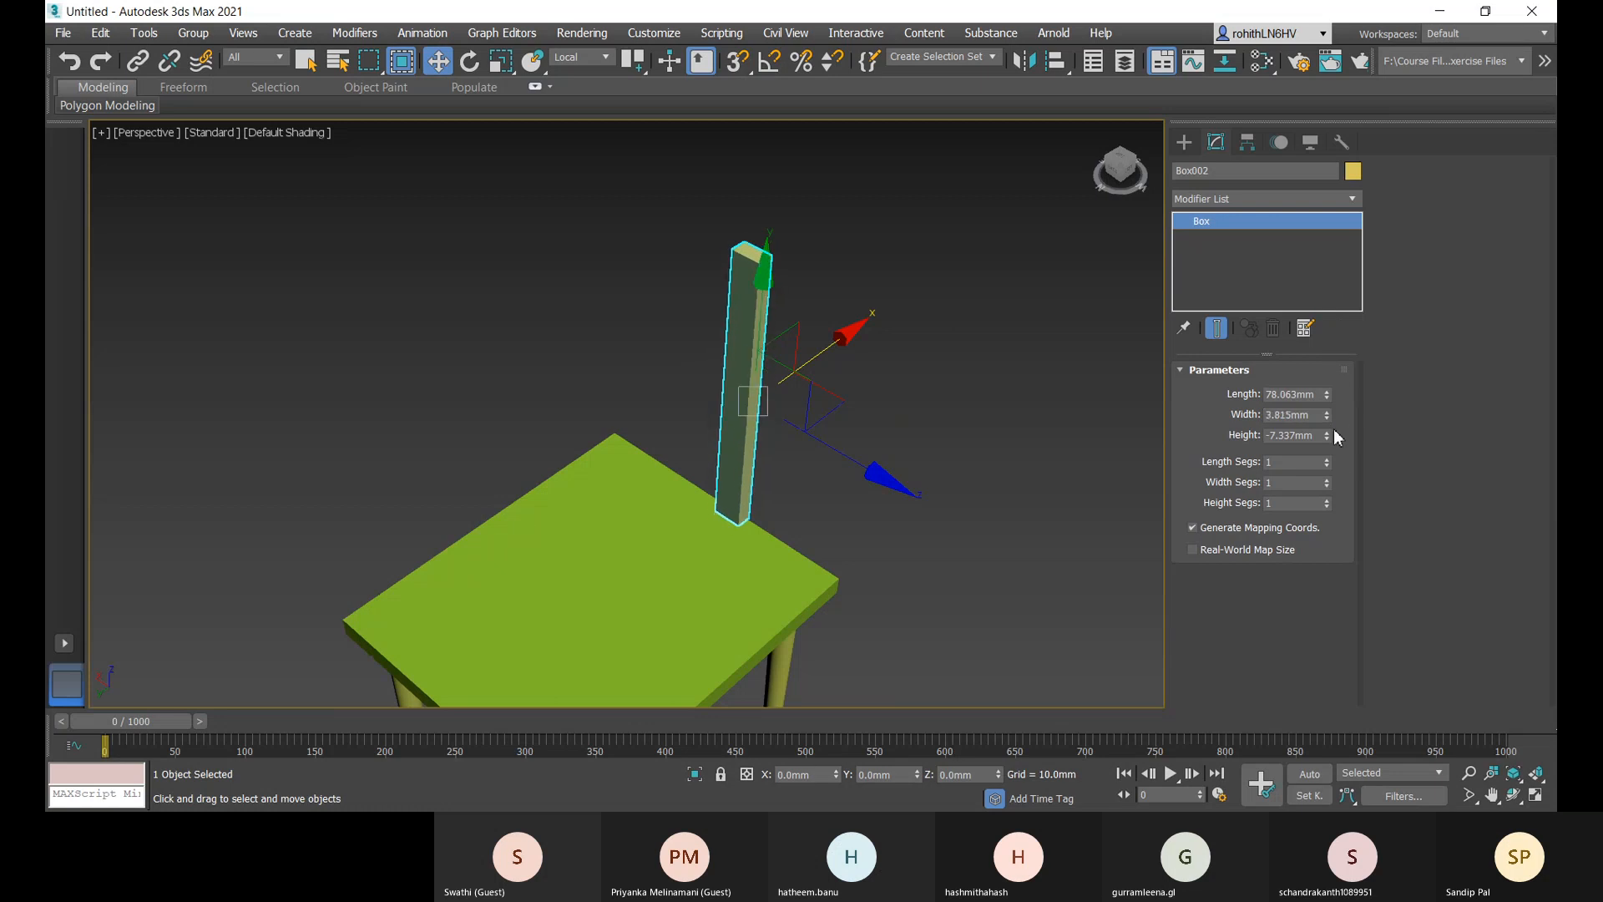
drag(1326, 435, 1328, 26)
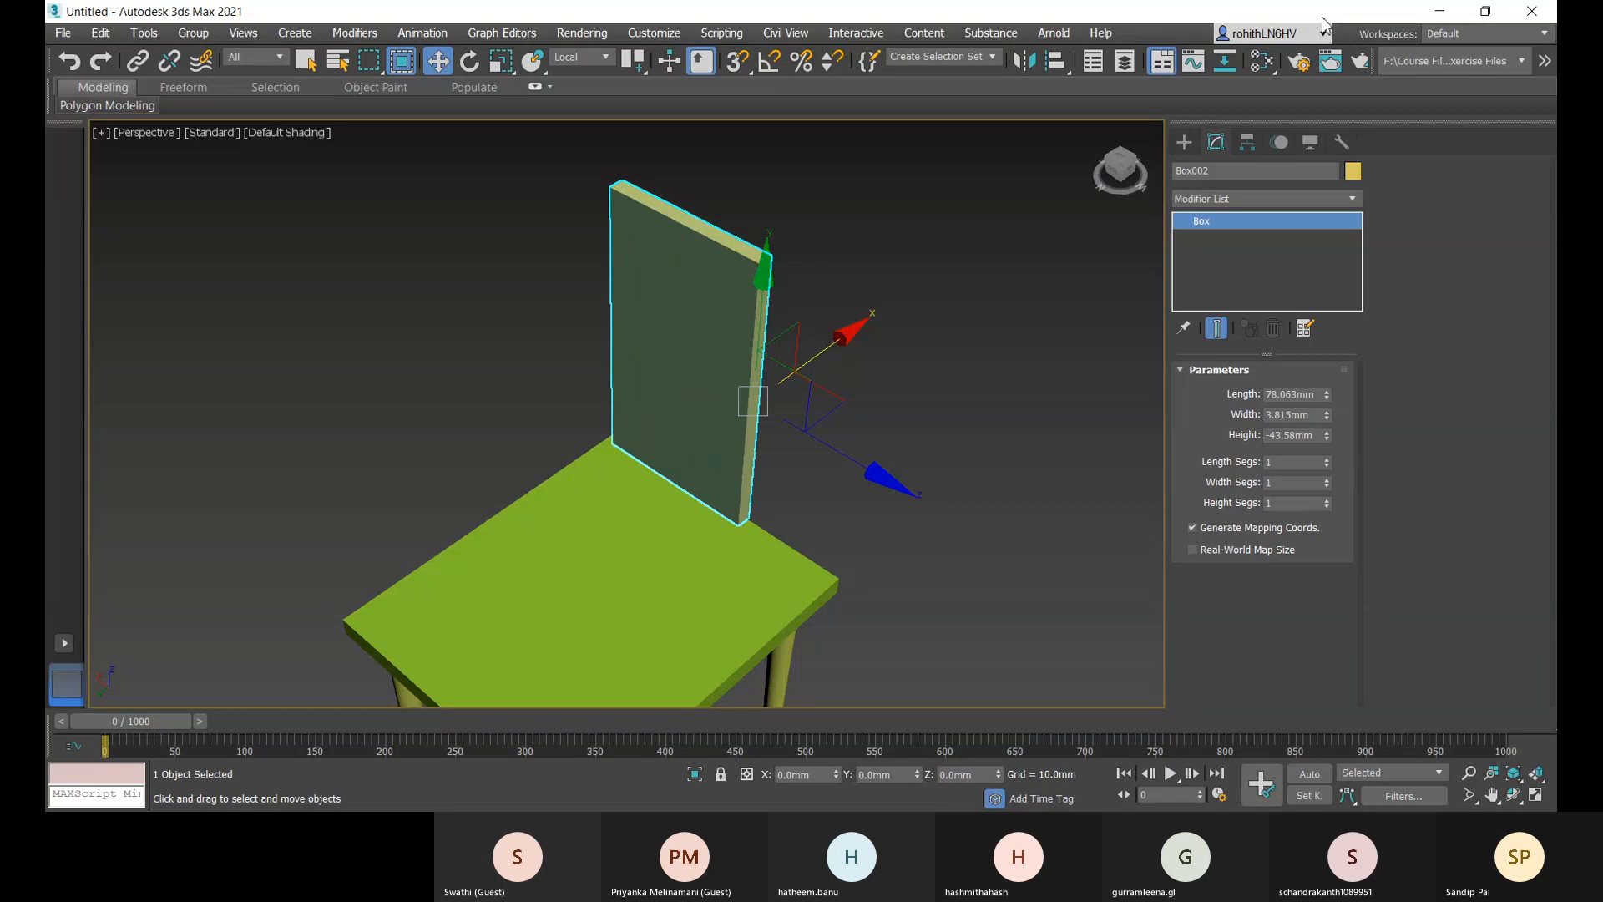
middle_drag(908, 463, 908, 376)
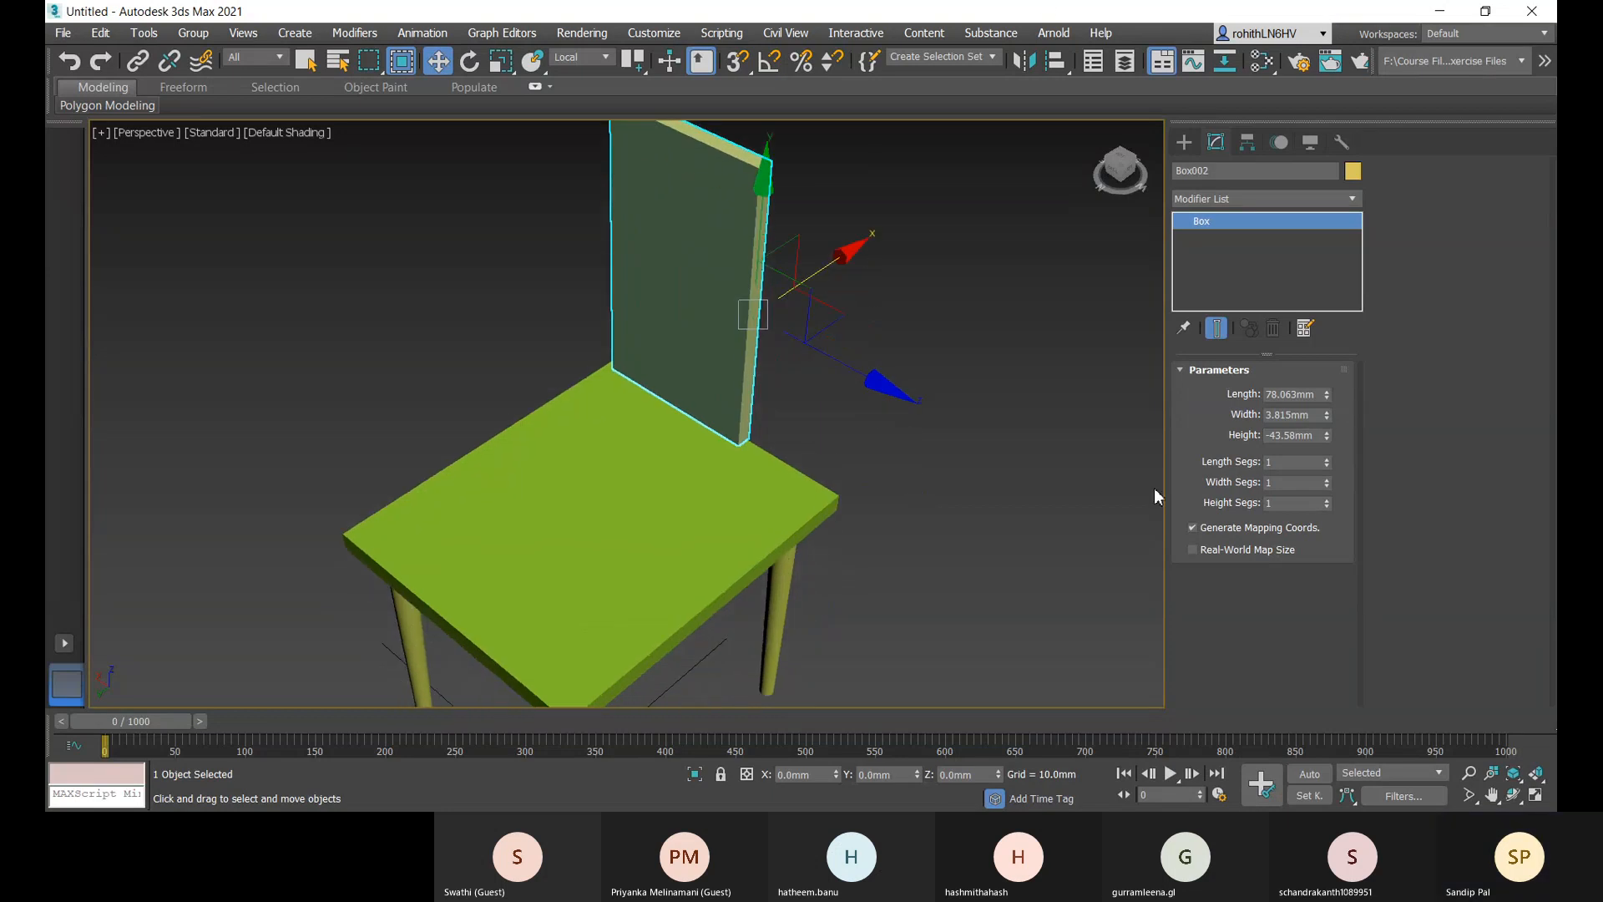
click(1295, 435)
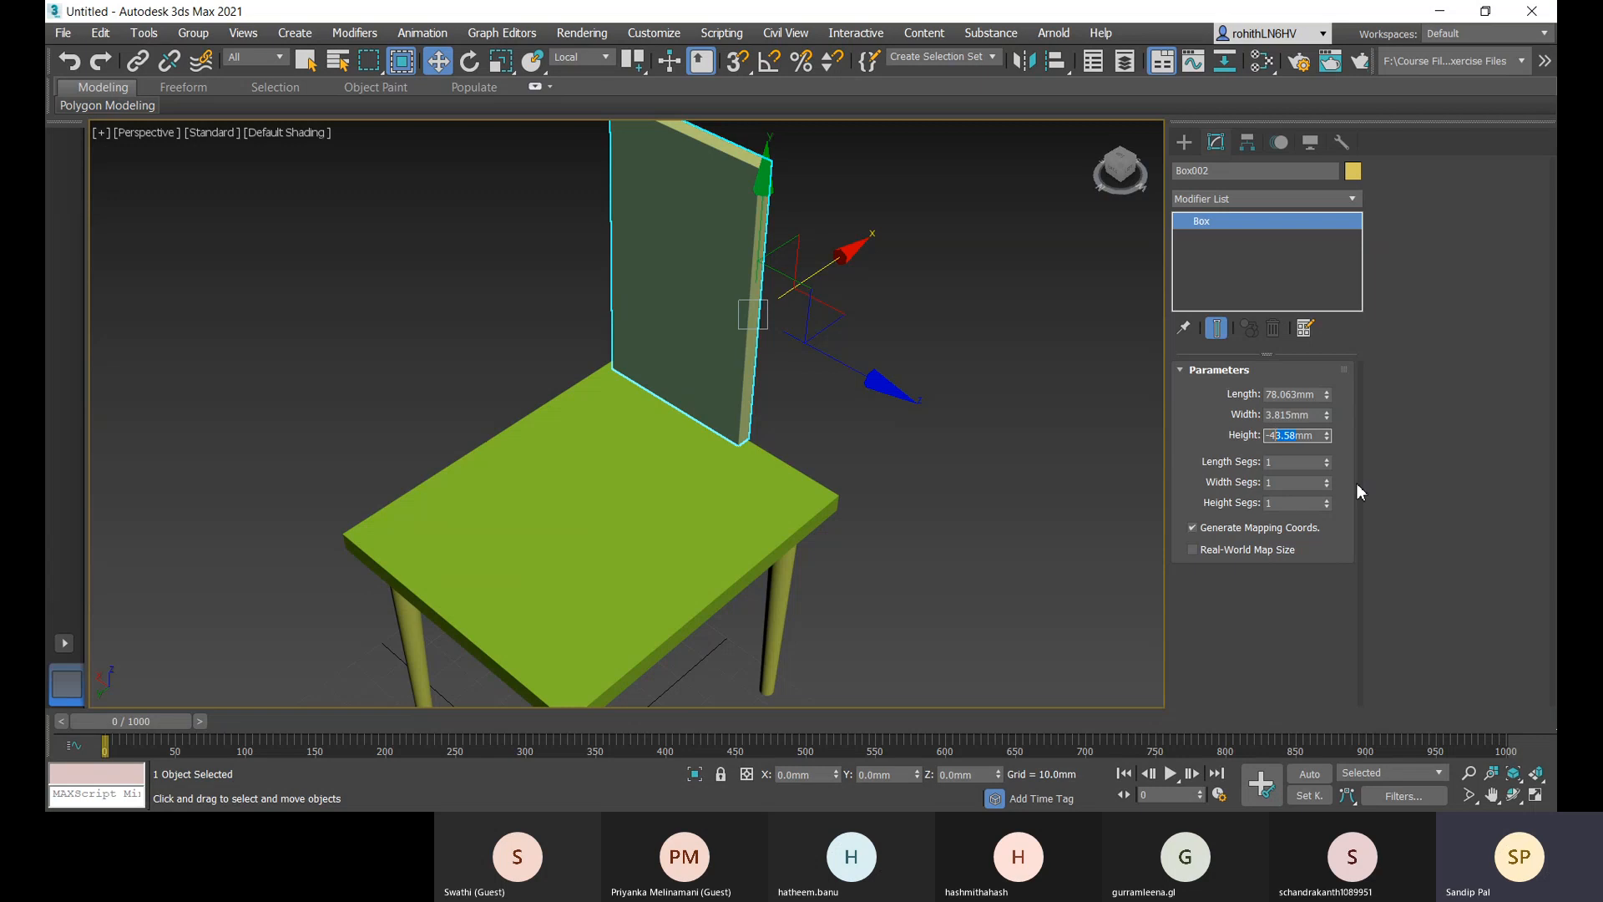
key(BackSpace)
text(75)
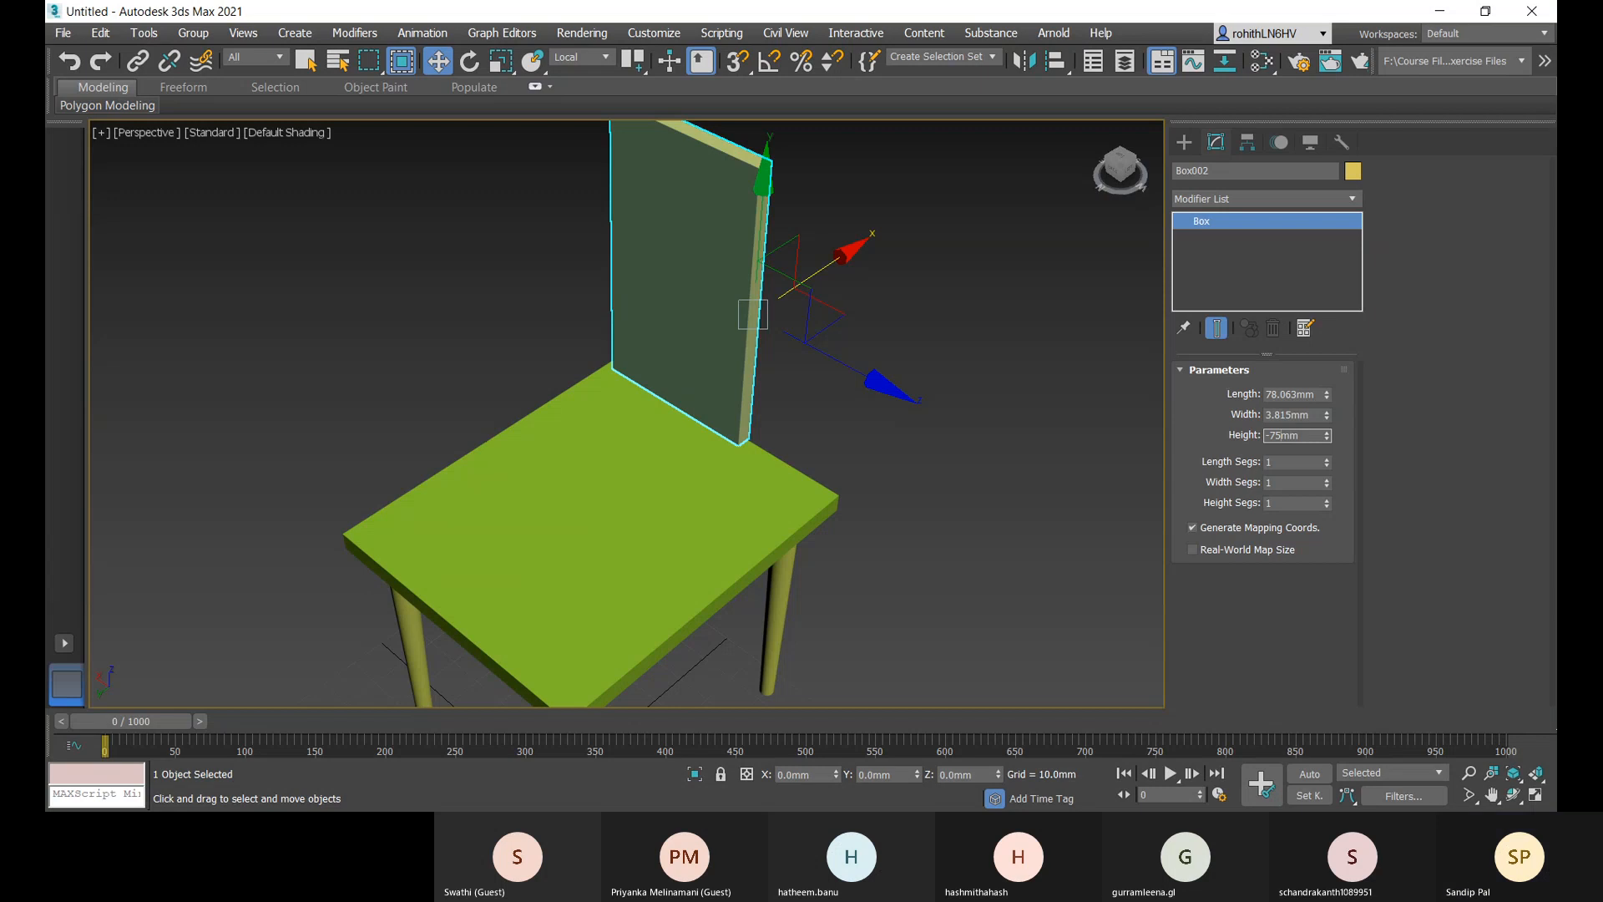
key(Return)
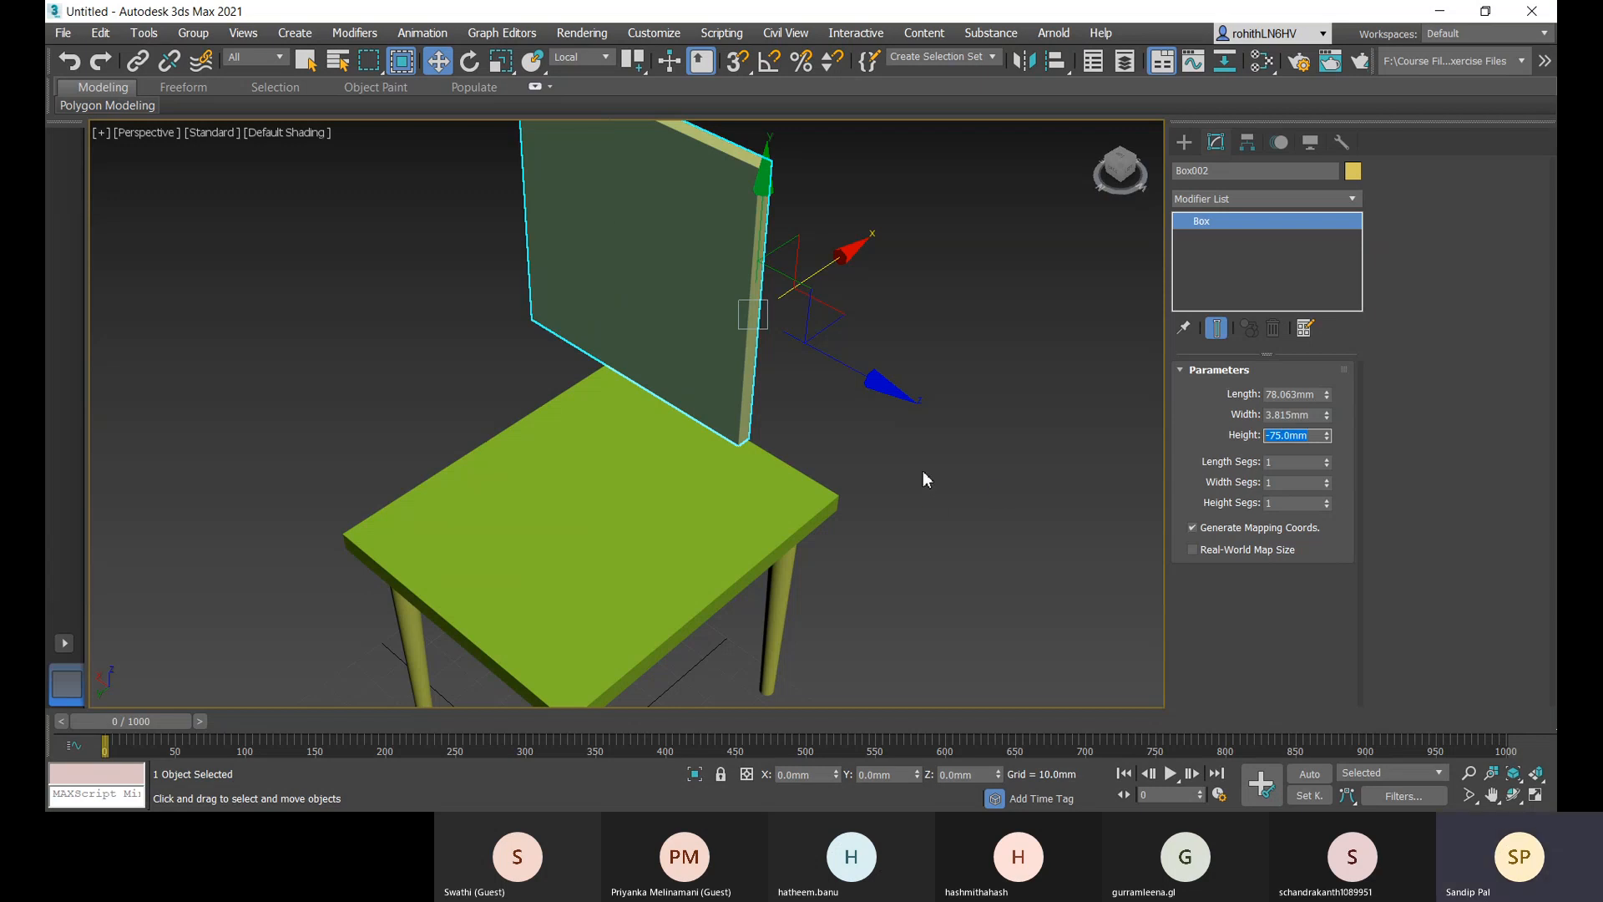
- Set the reference coordinate system for moving the backrest to World
scroll(924, 469, down, 4)
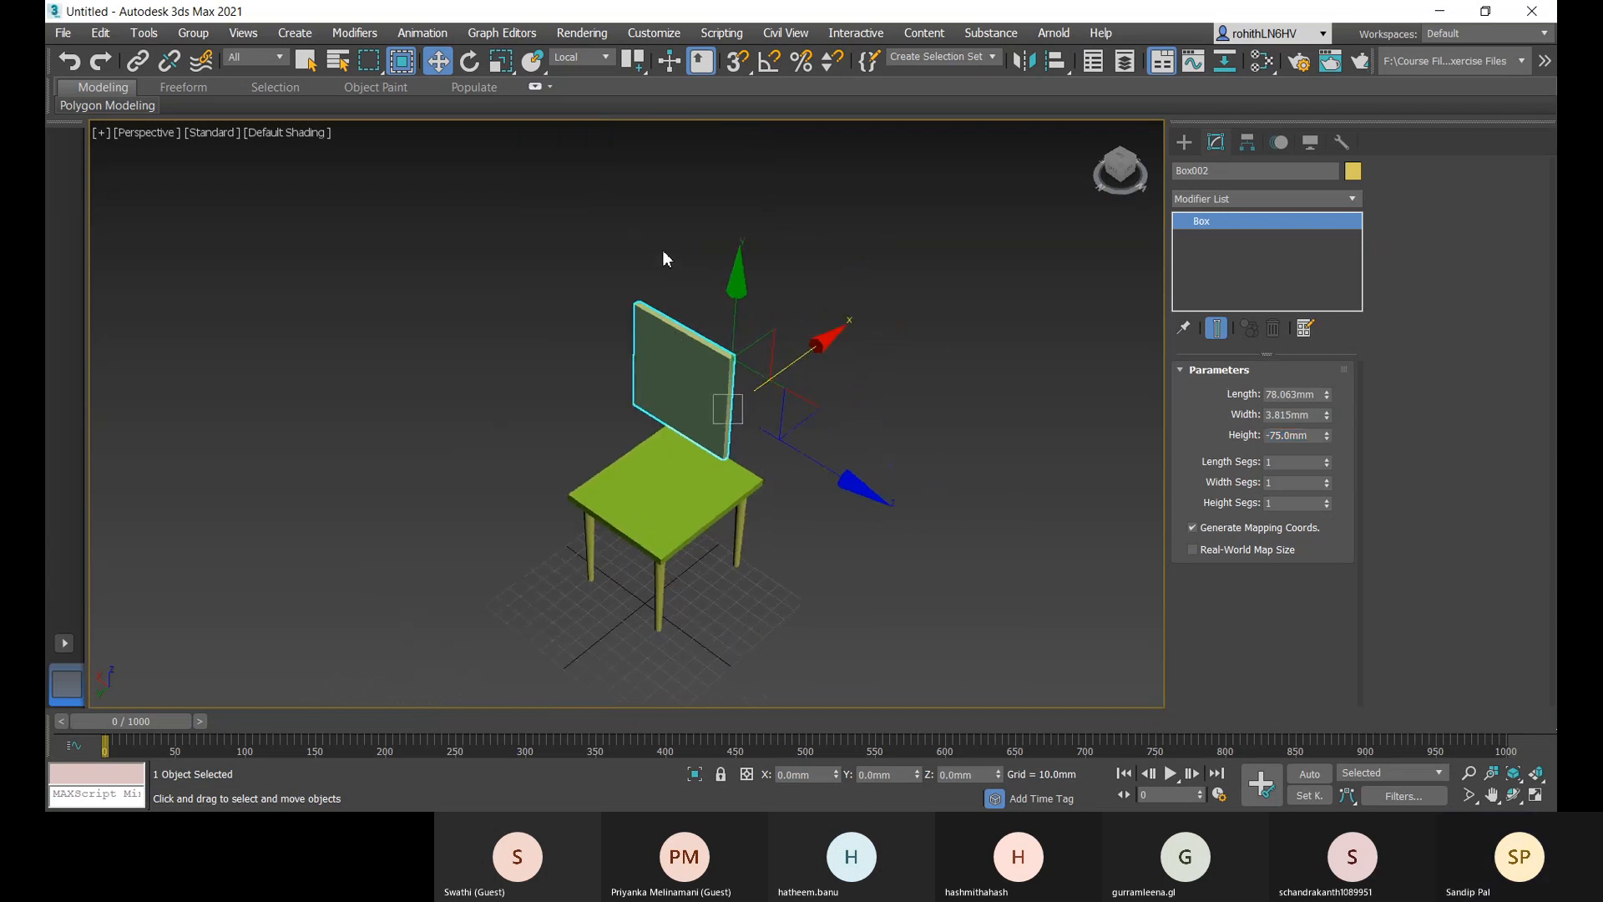
click(605, 59)
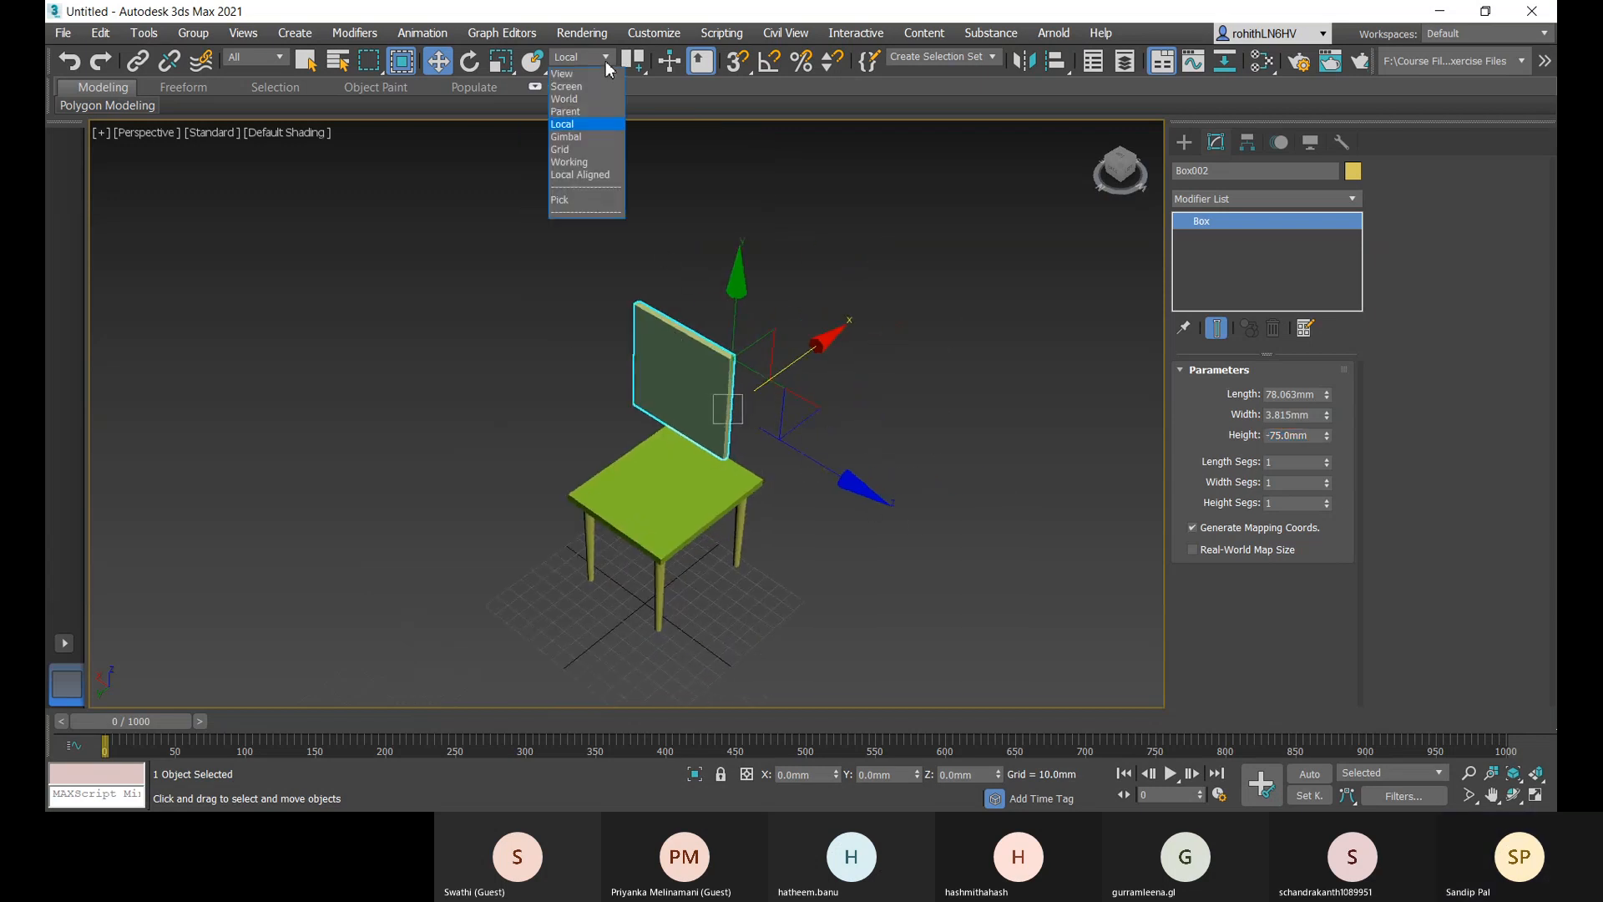
click(572, 100)
middle_drag(881, 433, 896, 426)
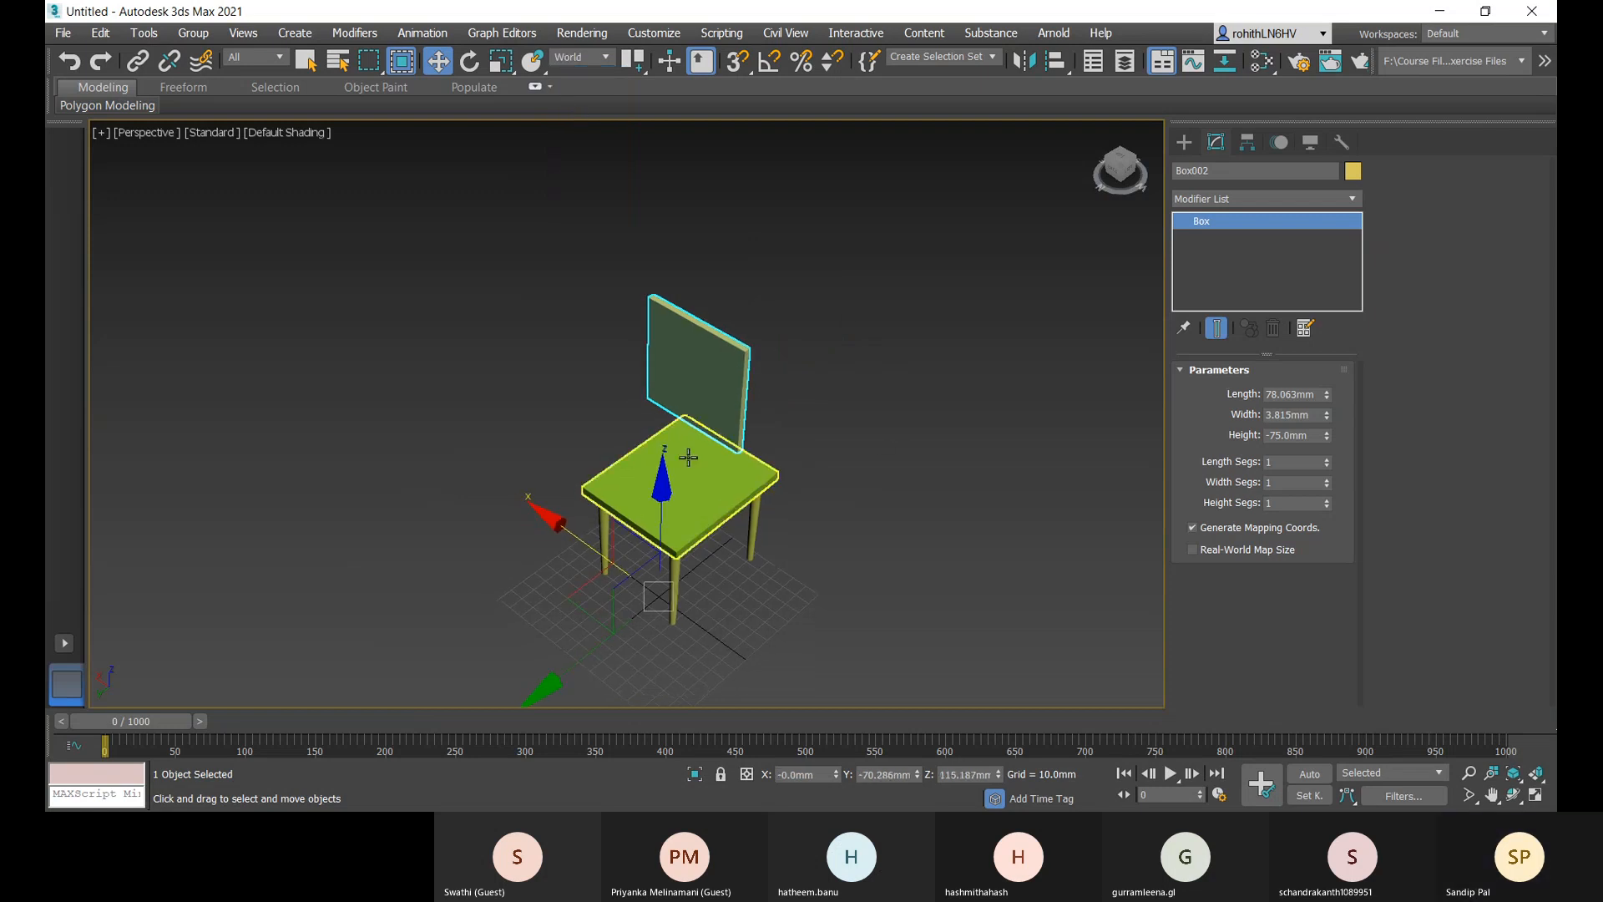
- Switch the transform center to Use Selection Center so the move gizmo sits in the middle of the backrest
click(607, 58)
click(606, 59)
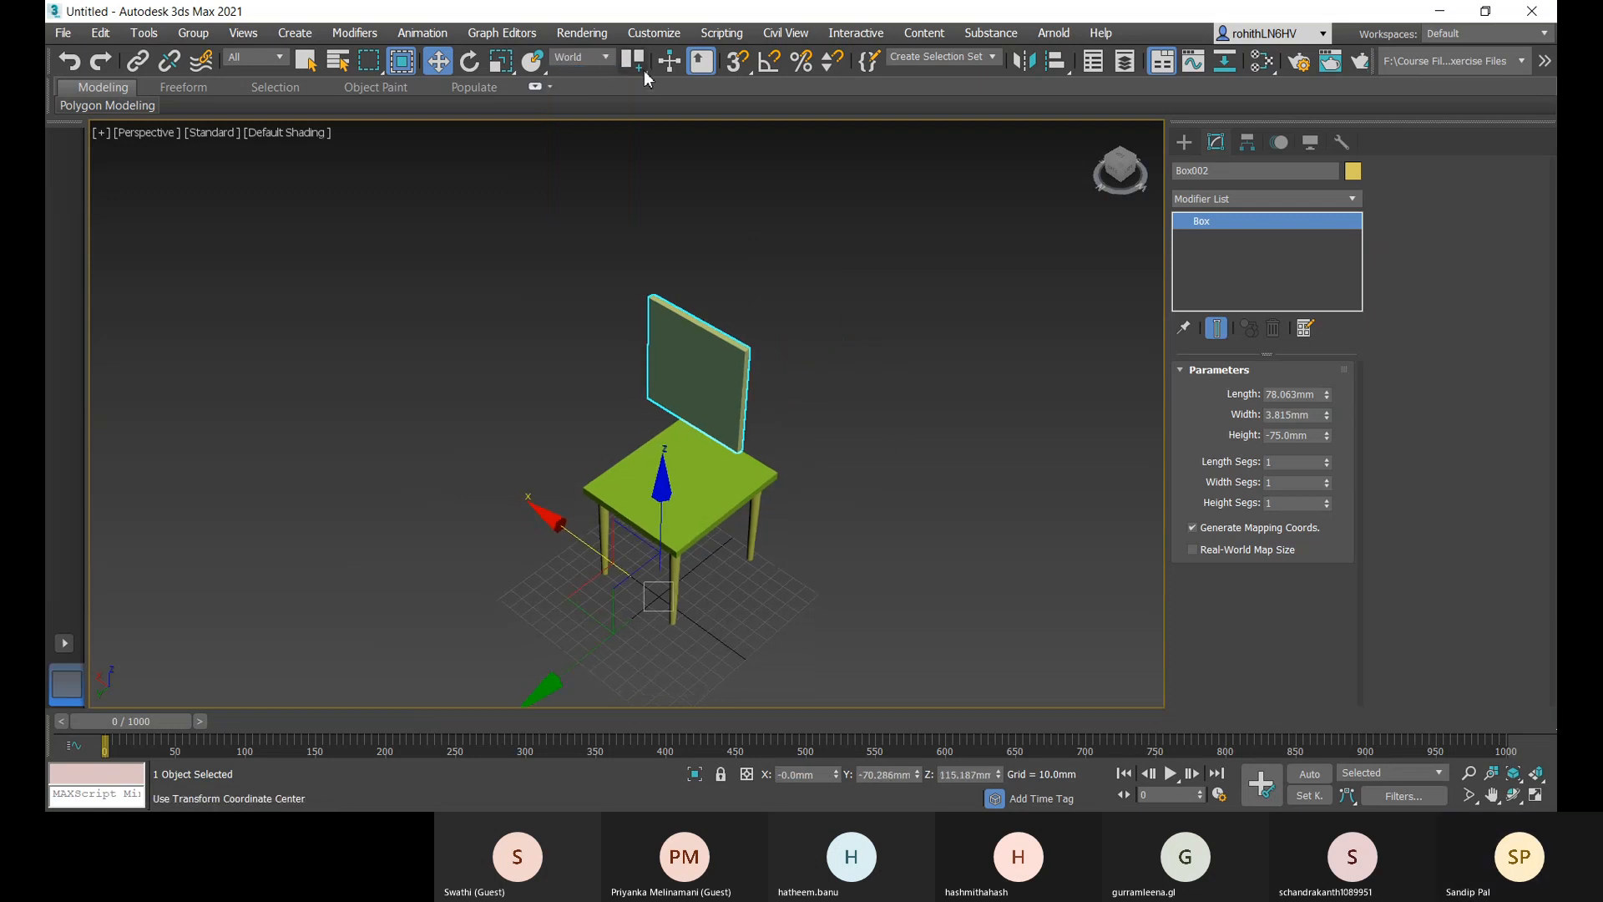
click(643, 70)
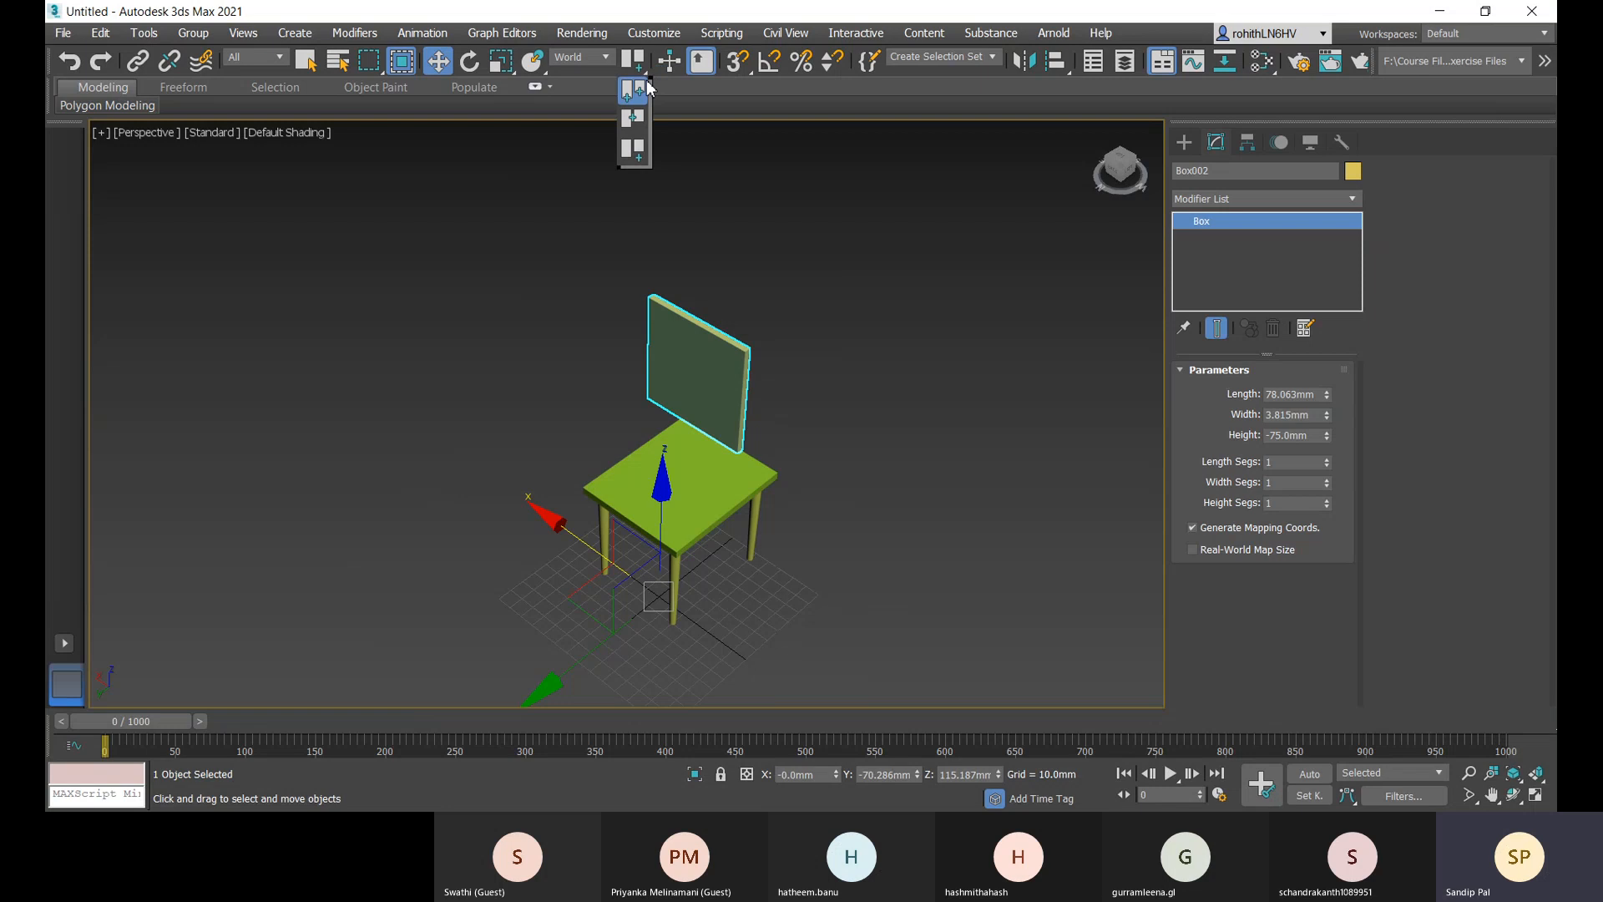
click(703, 100)
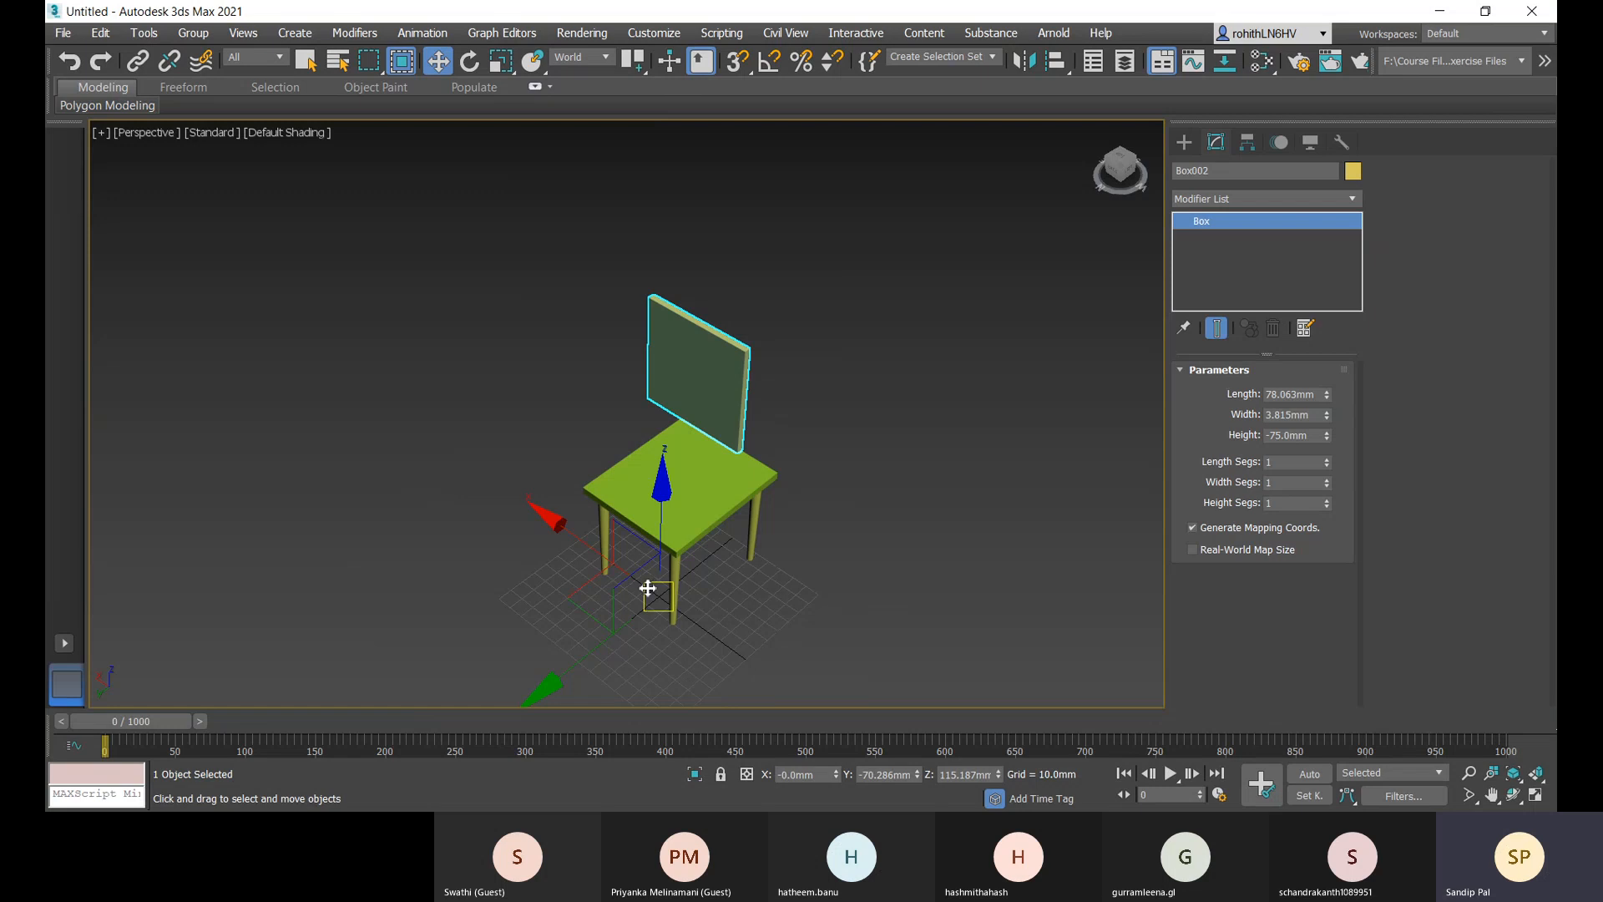
scroll(635, 587, up, 2)
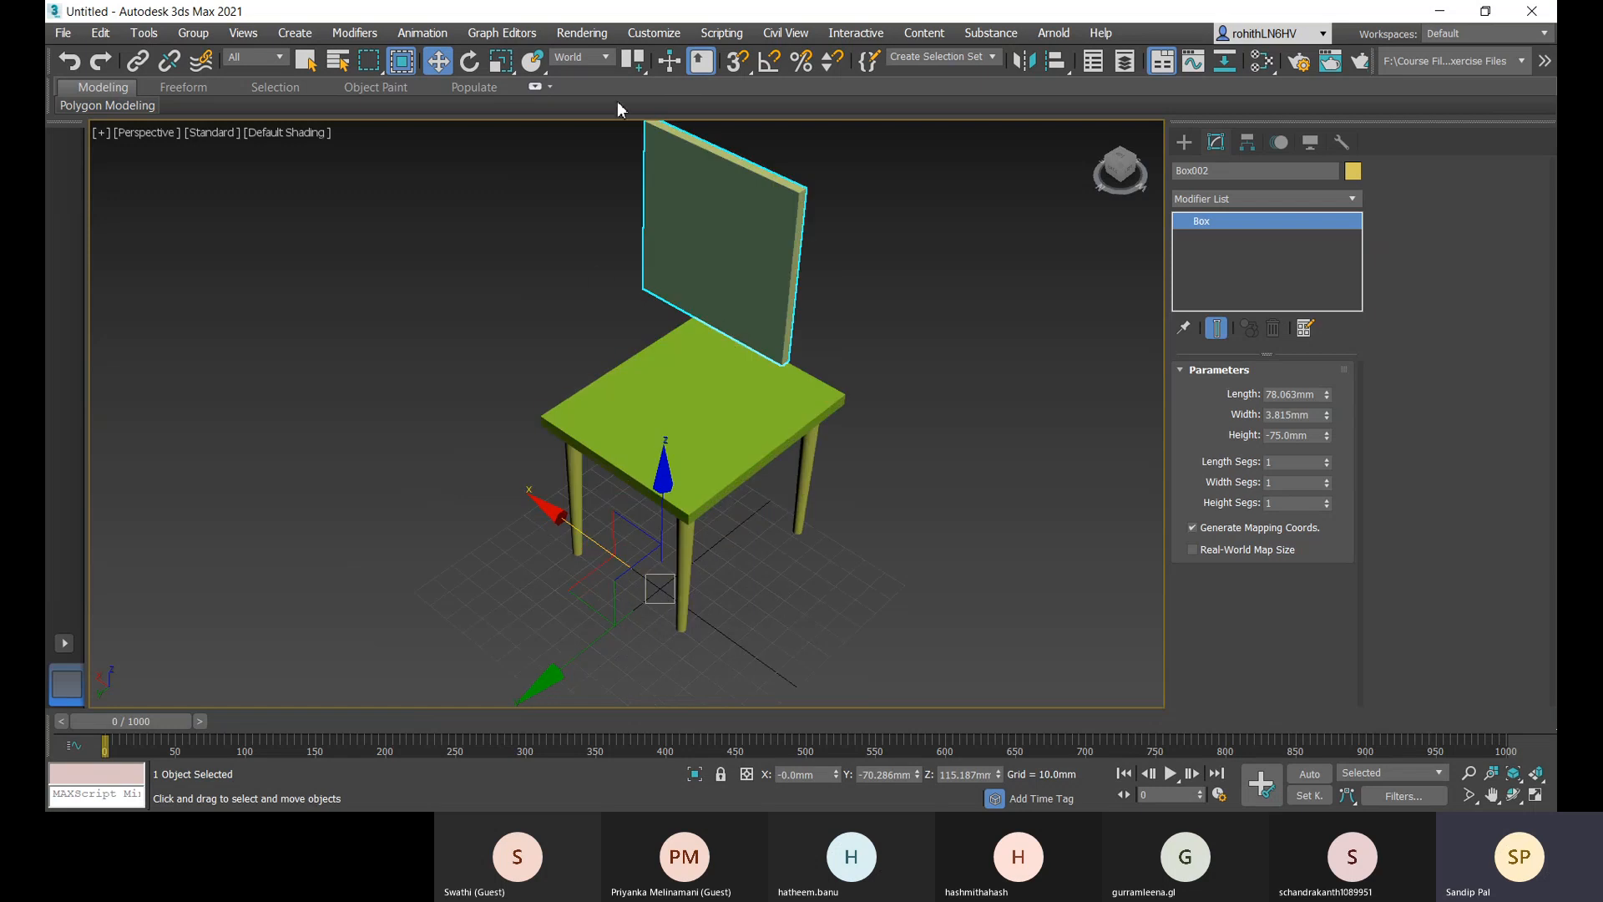
drag(634, 65, 634, 99)
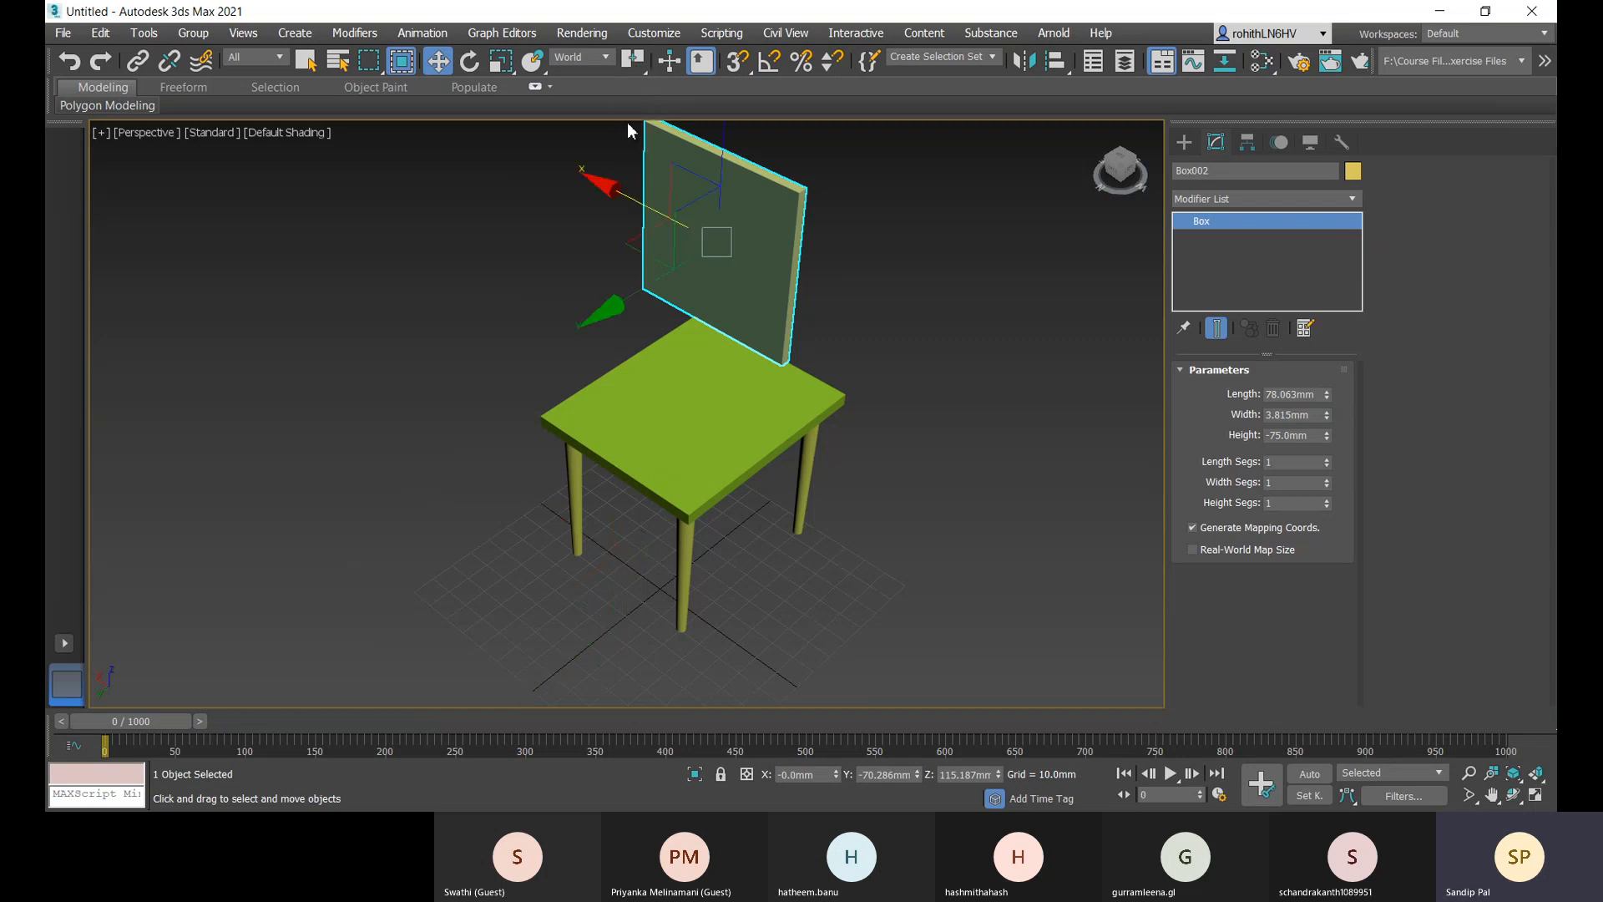
- Align the backrest box to the seat in X position, matching minimum to minimum
middle_drag(884, 338, 851, 364)
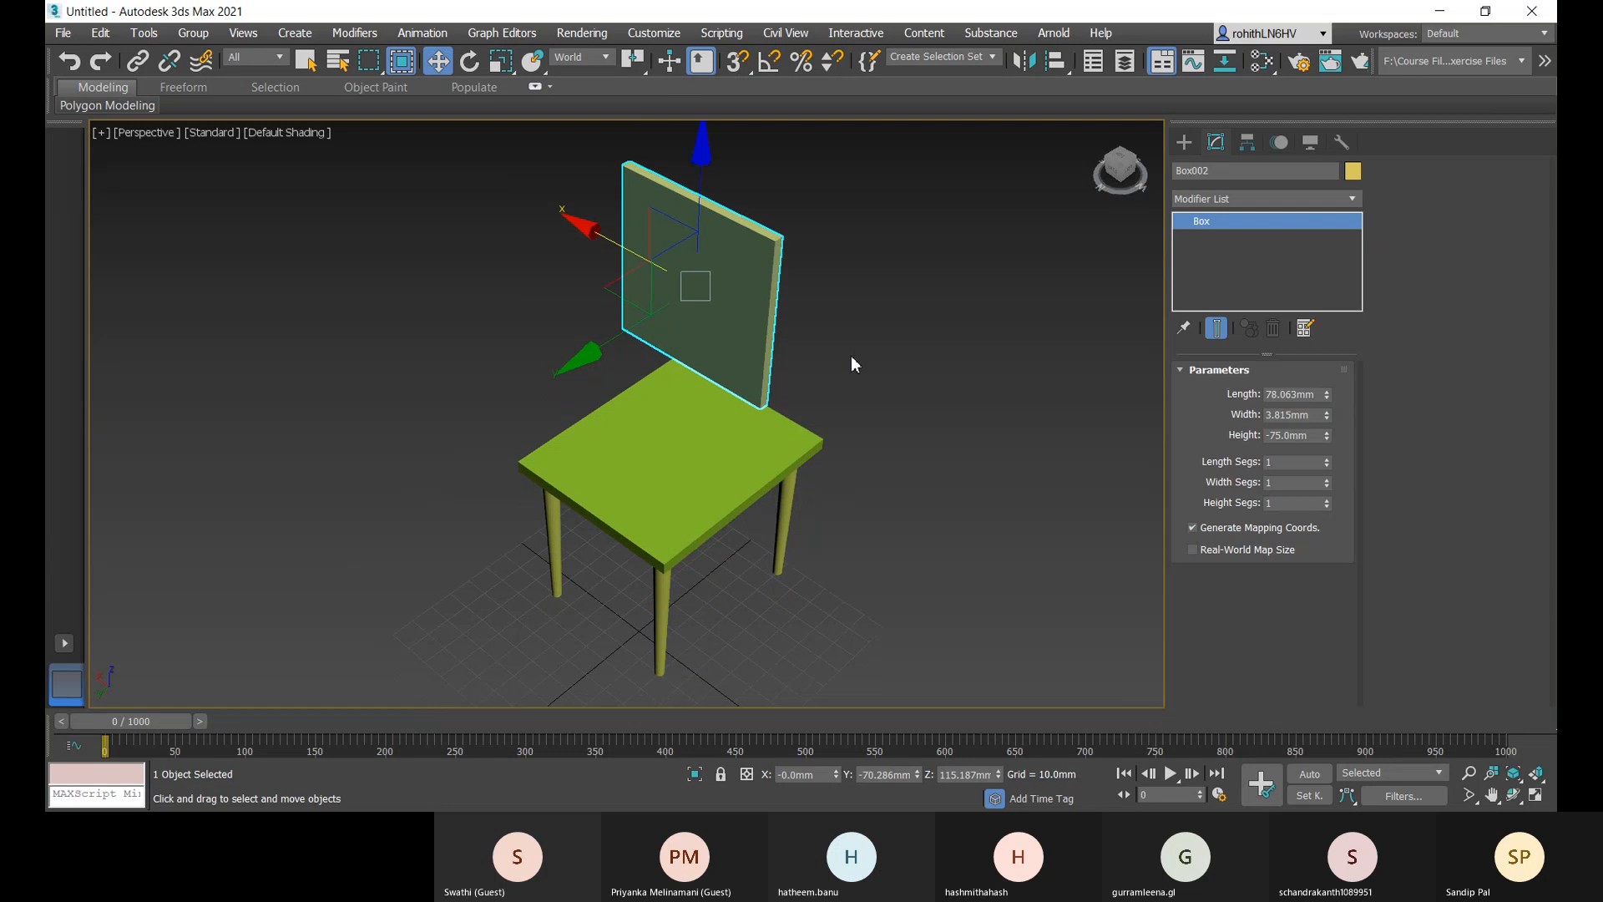
drag(605, 239, 632, 264)
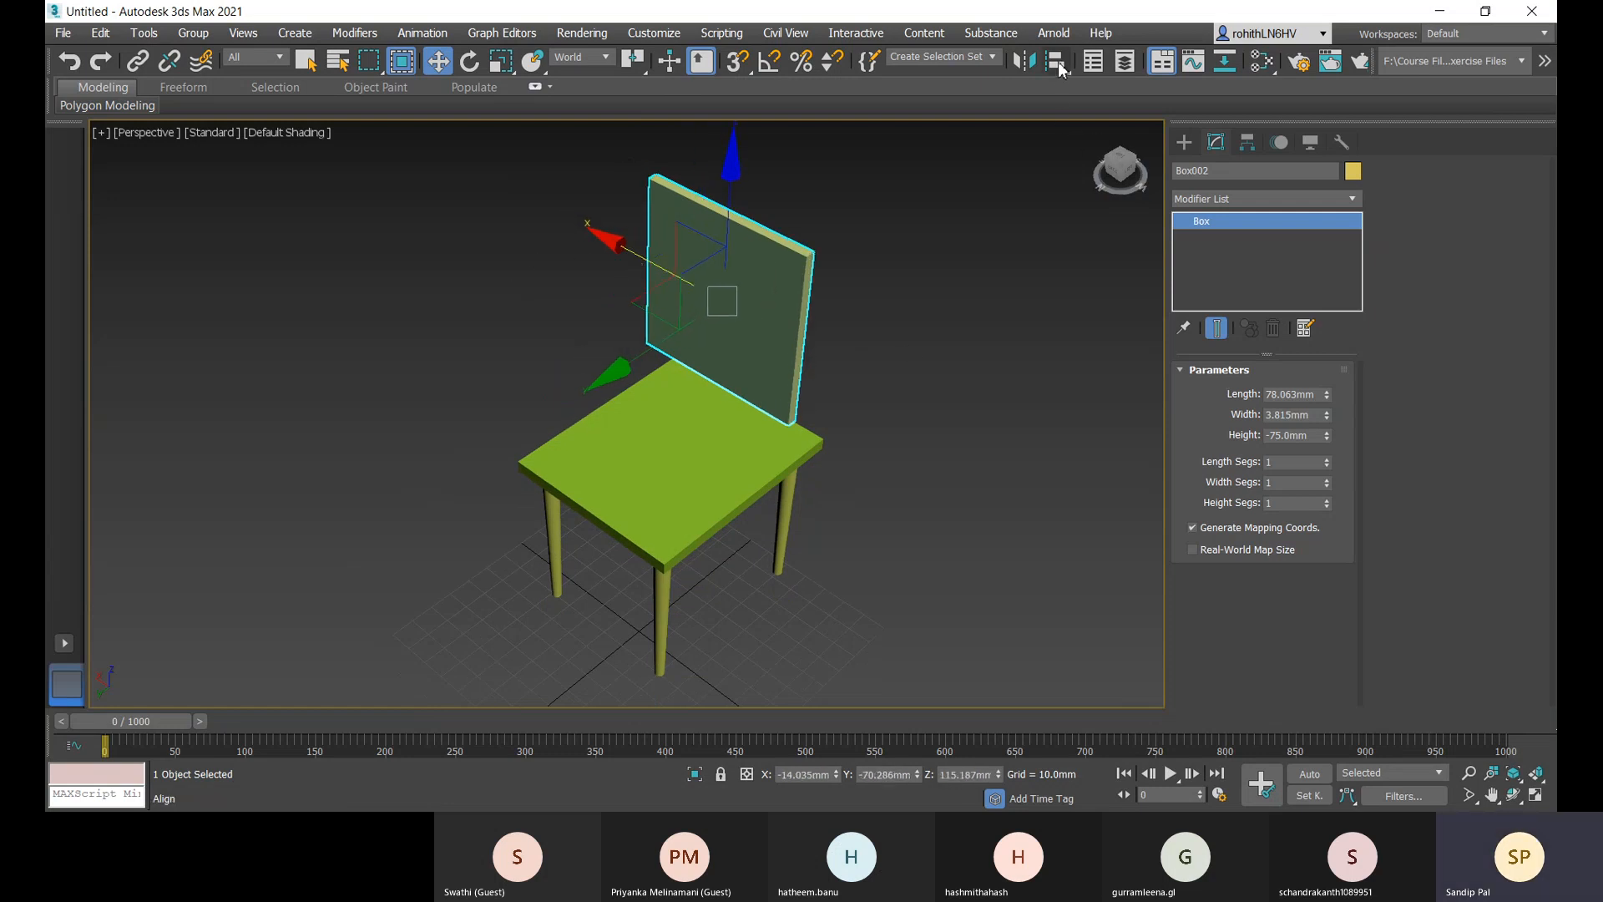
click(1056, 61)
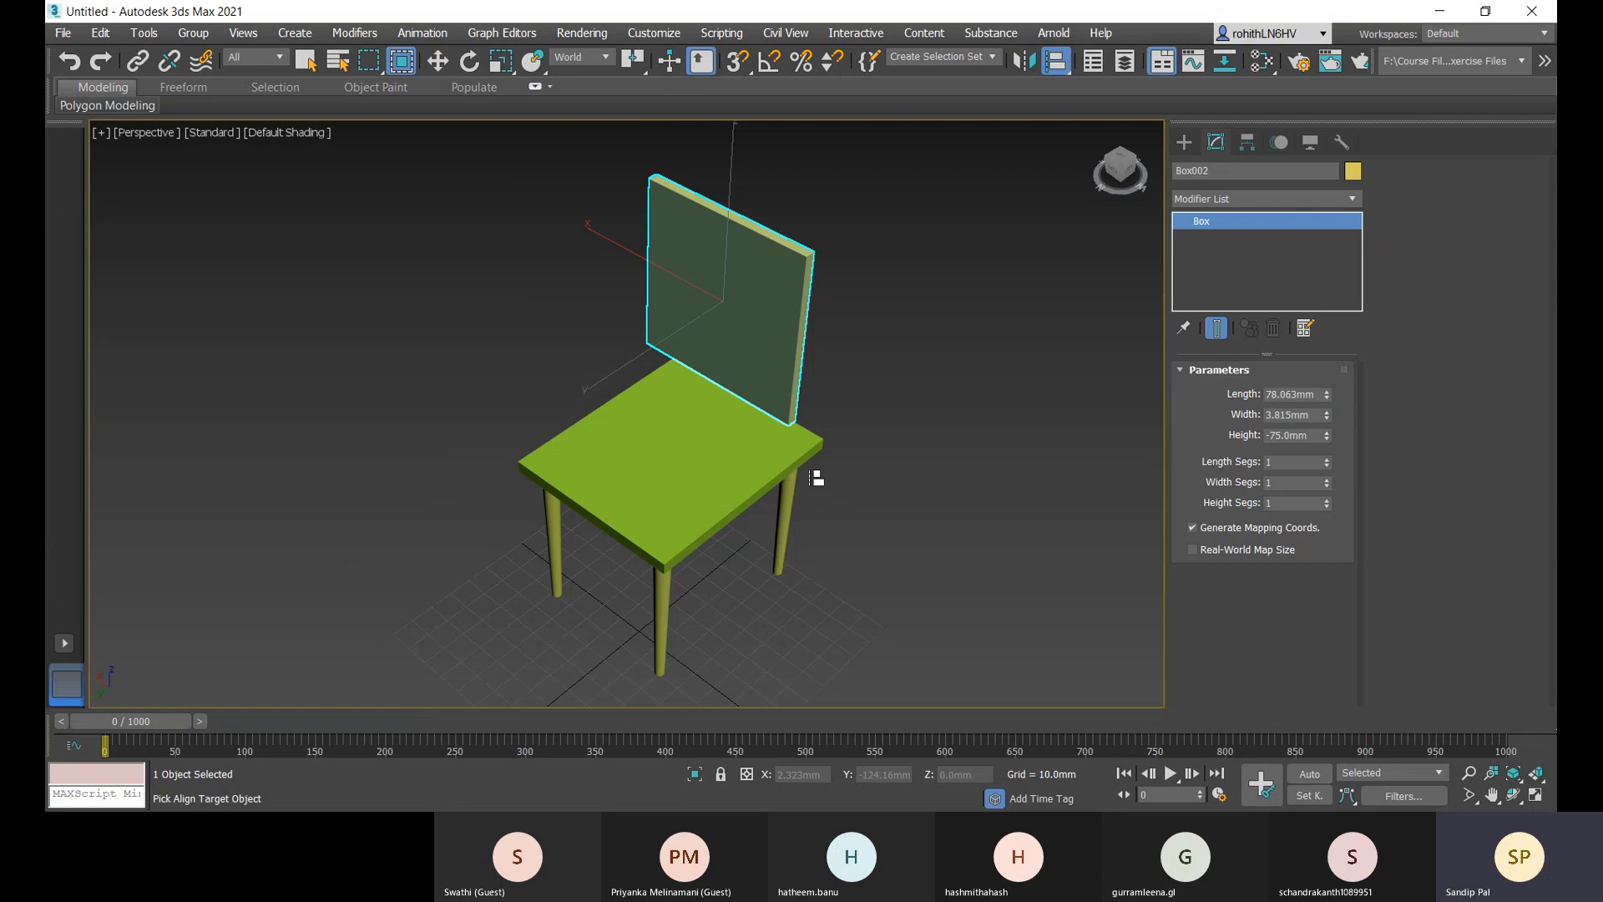
click(755, 468)
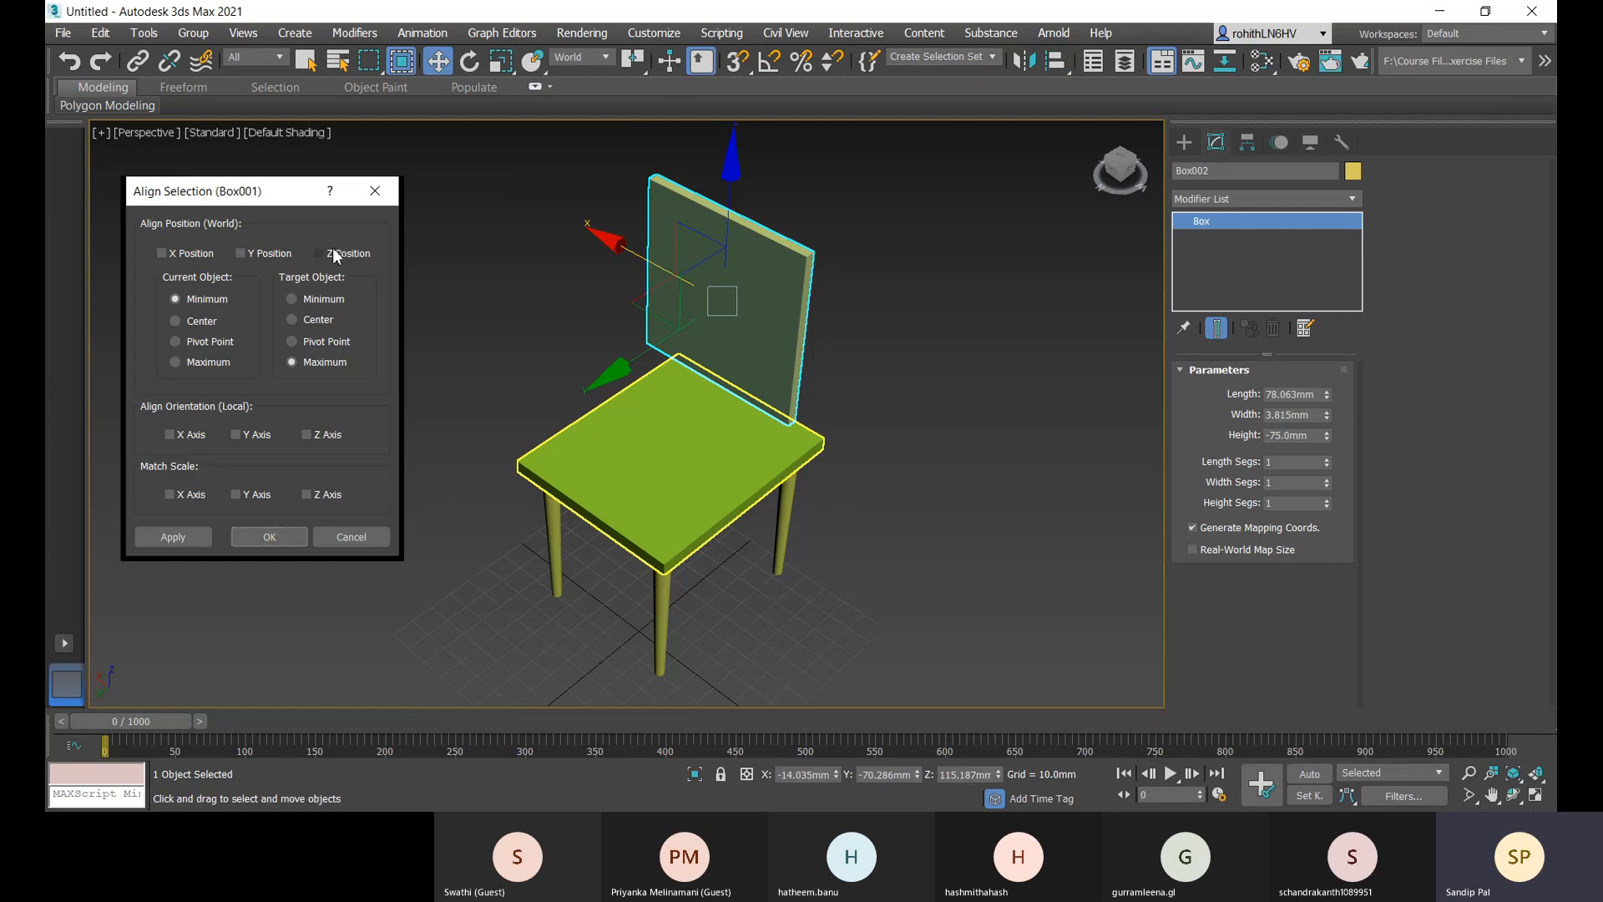
click(162, 253)
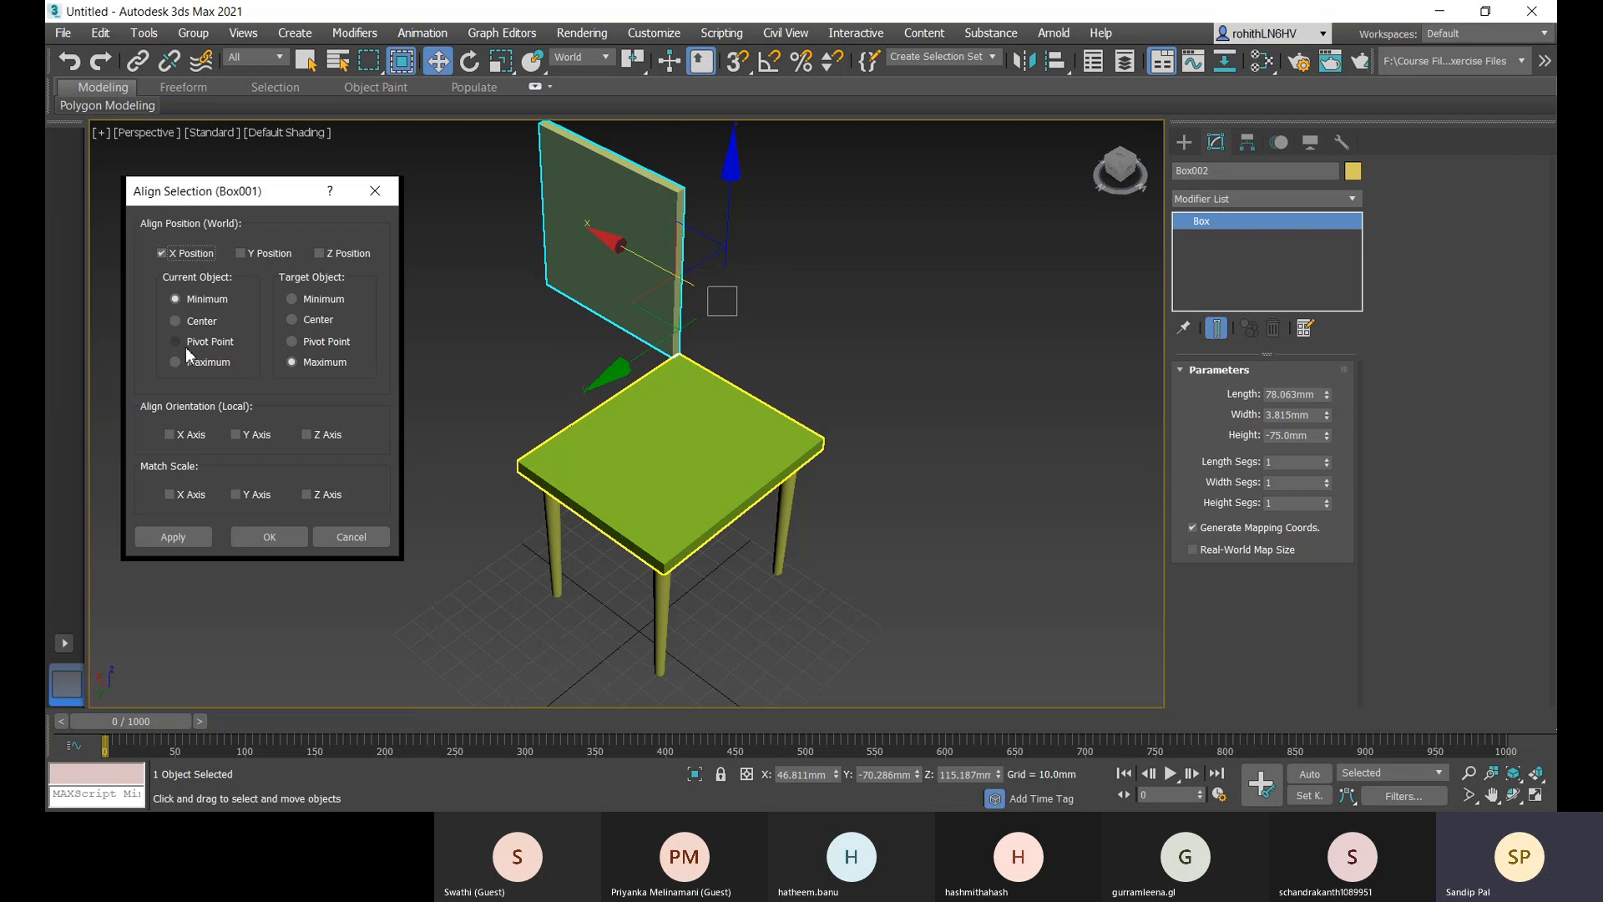
click(292, 300)
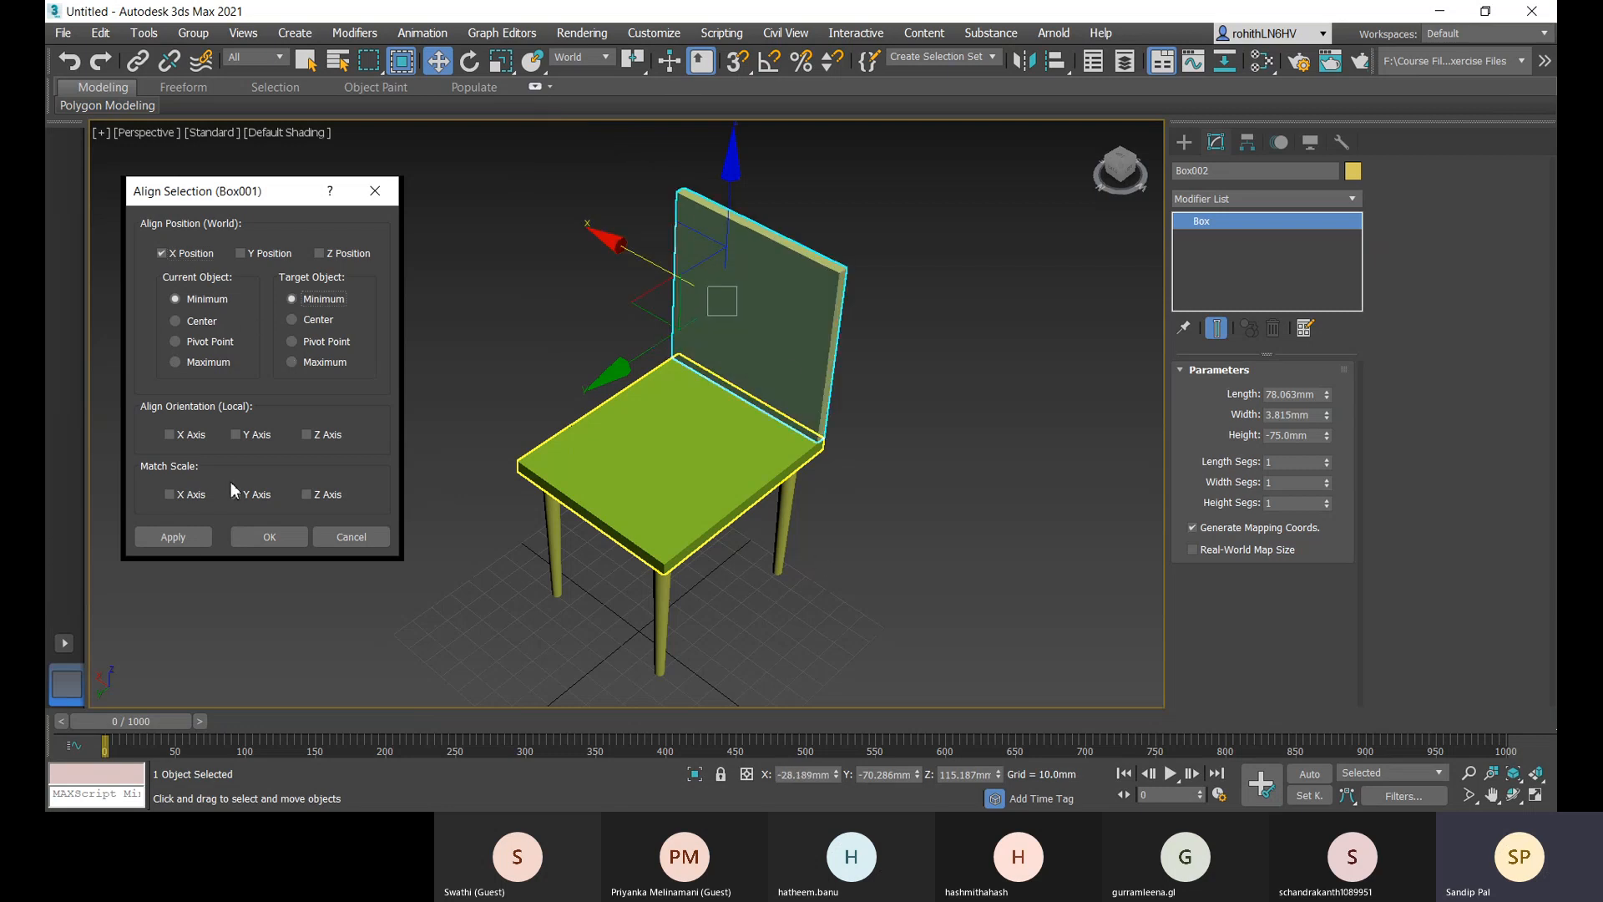
click(192, 541)
click(247, 537)
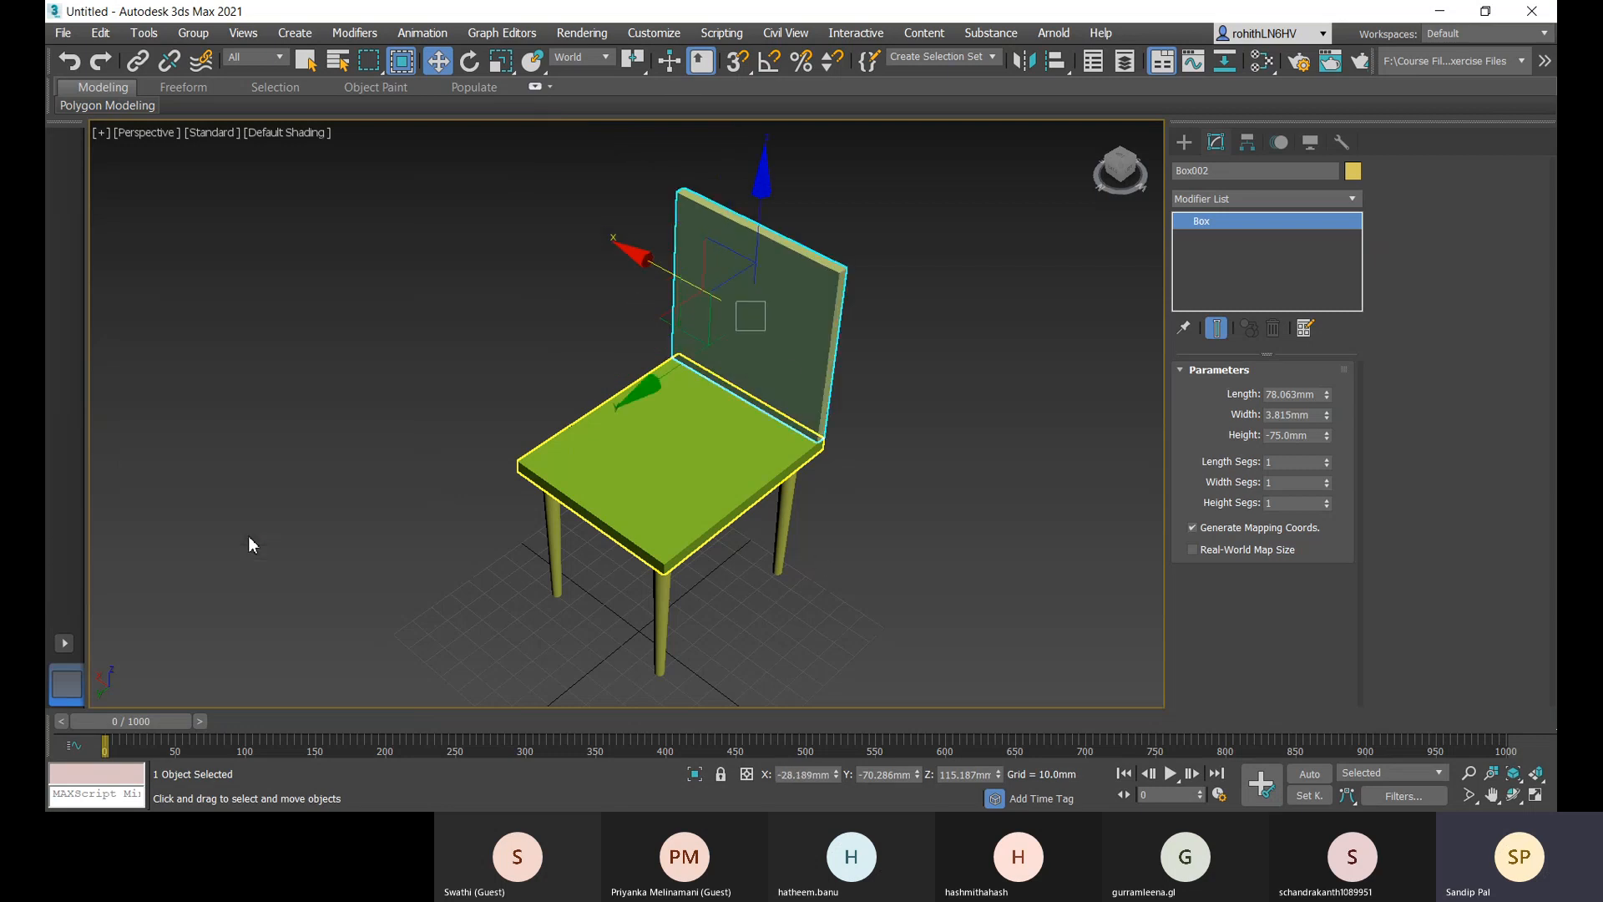
- Add a Bend modifier to the backrest box
alt+middle_drag(1018, 489, 921, 394)
click(1218, 200)
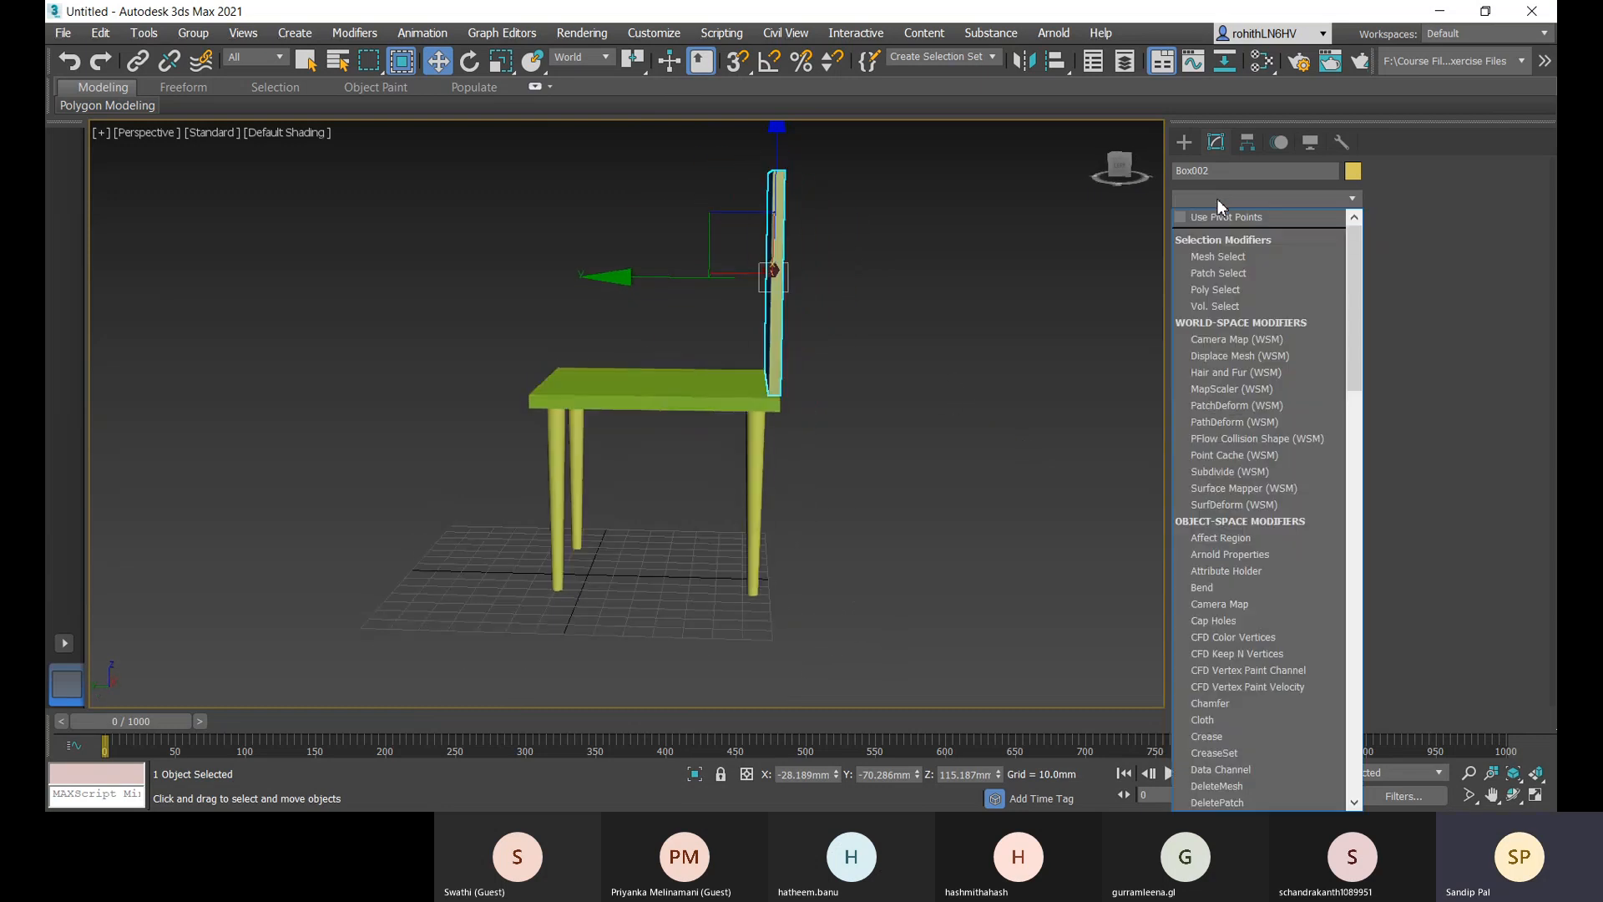
key(b)
key(Return)
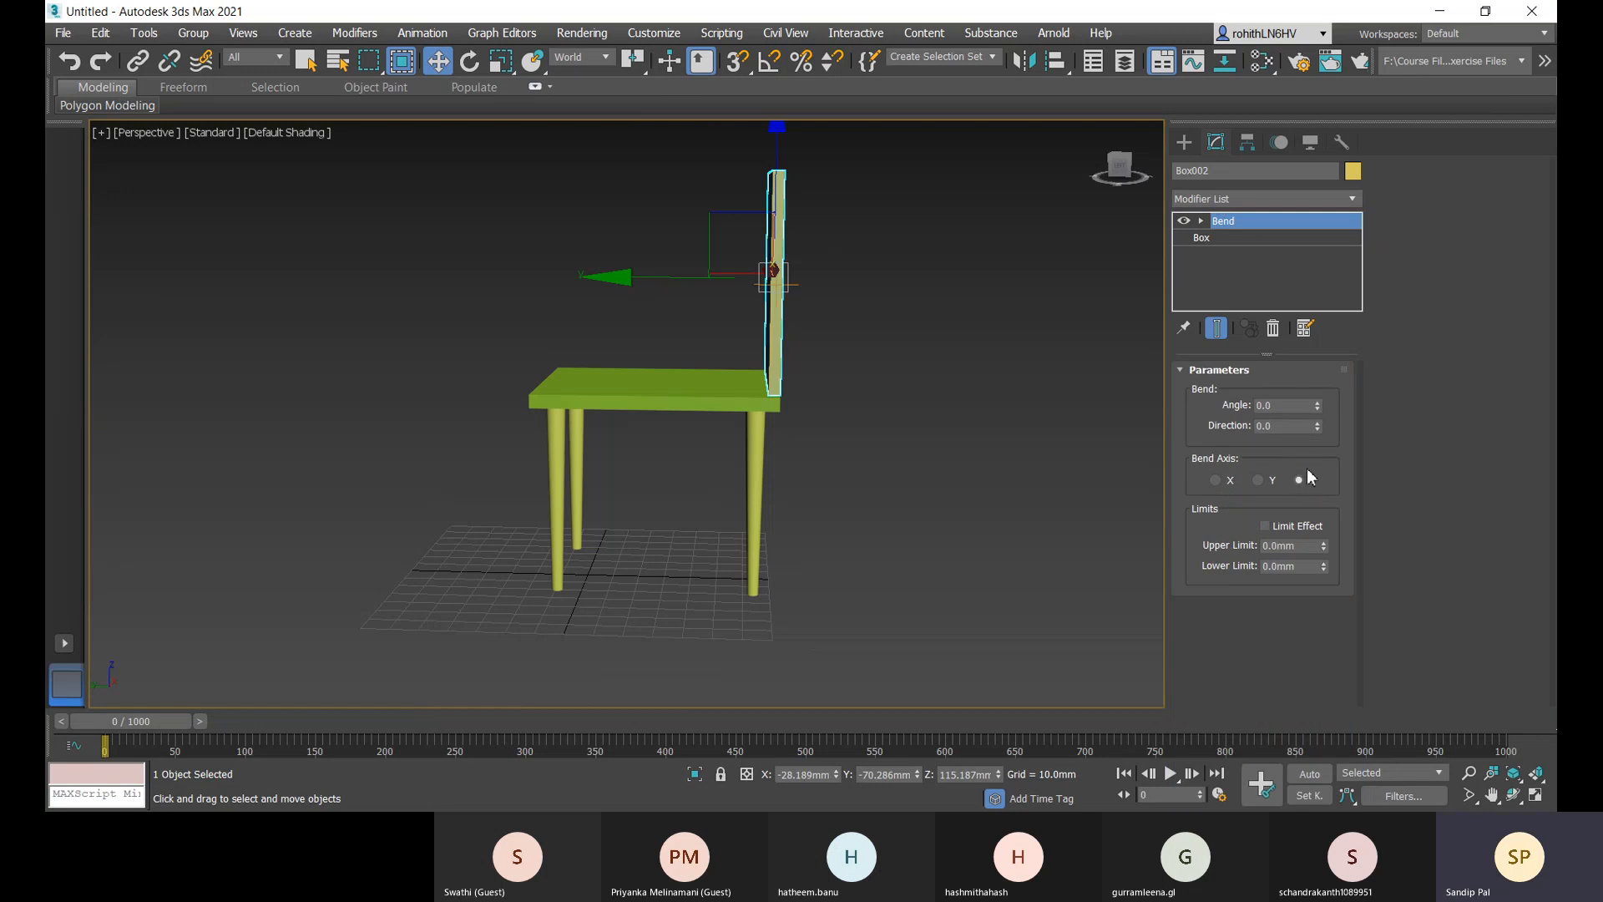
drag(1317, 405, 1298, 501)
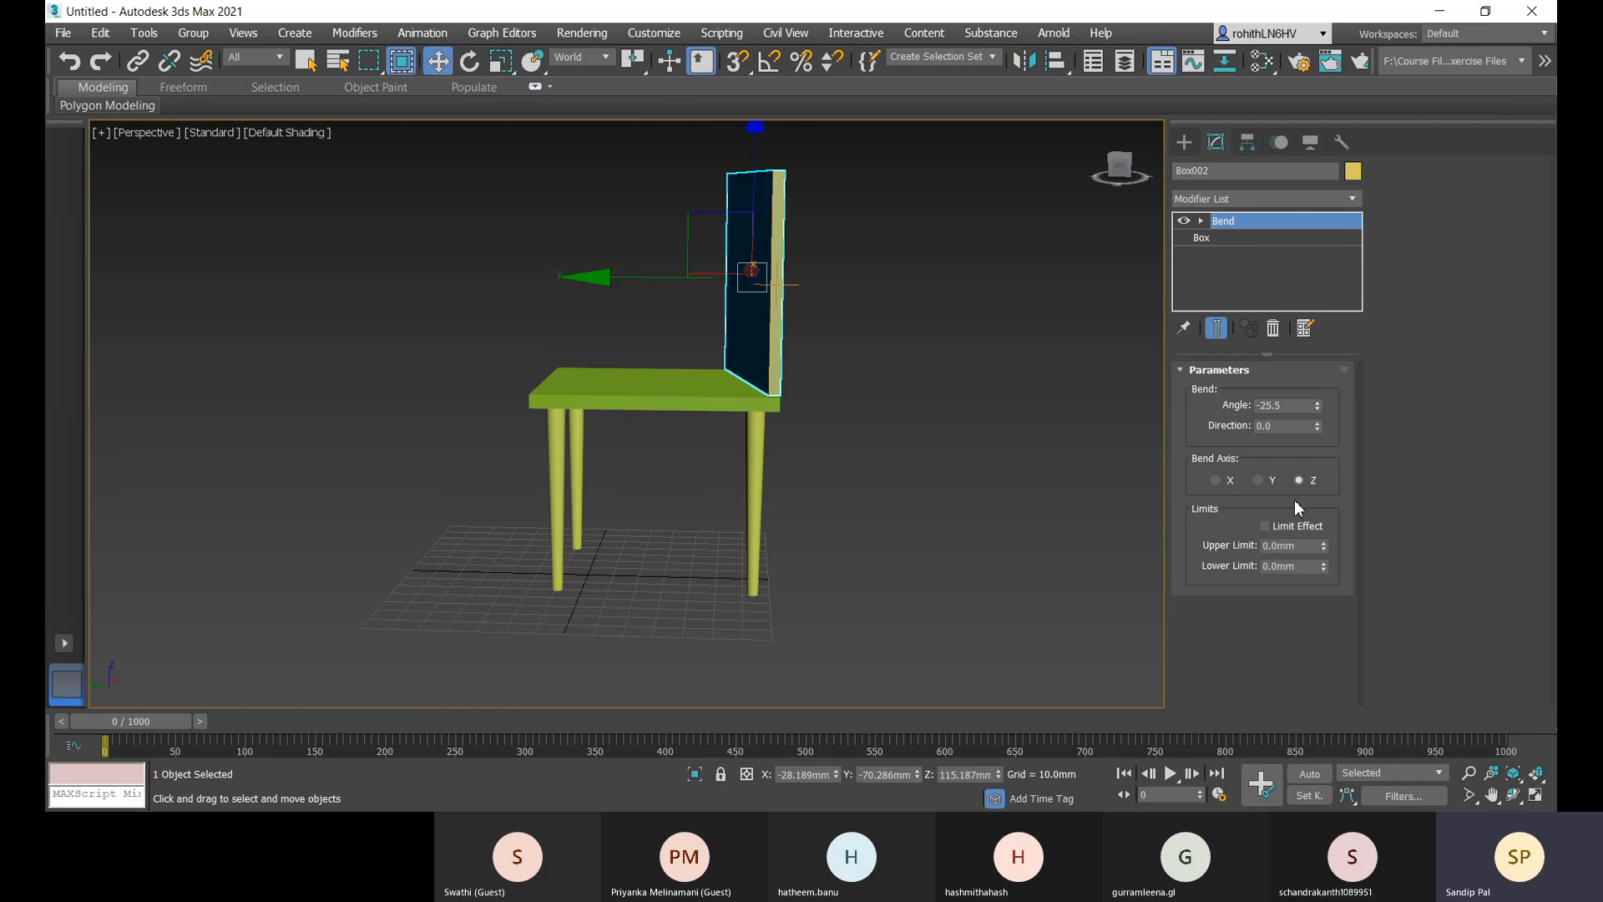
key(ctrl+z)
alt+middle_drag(851, 394, 868, 424)
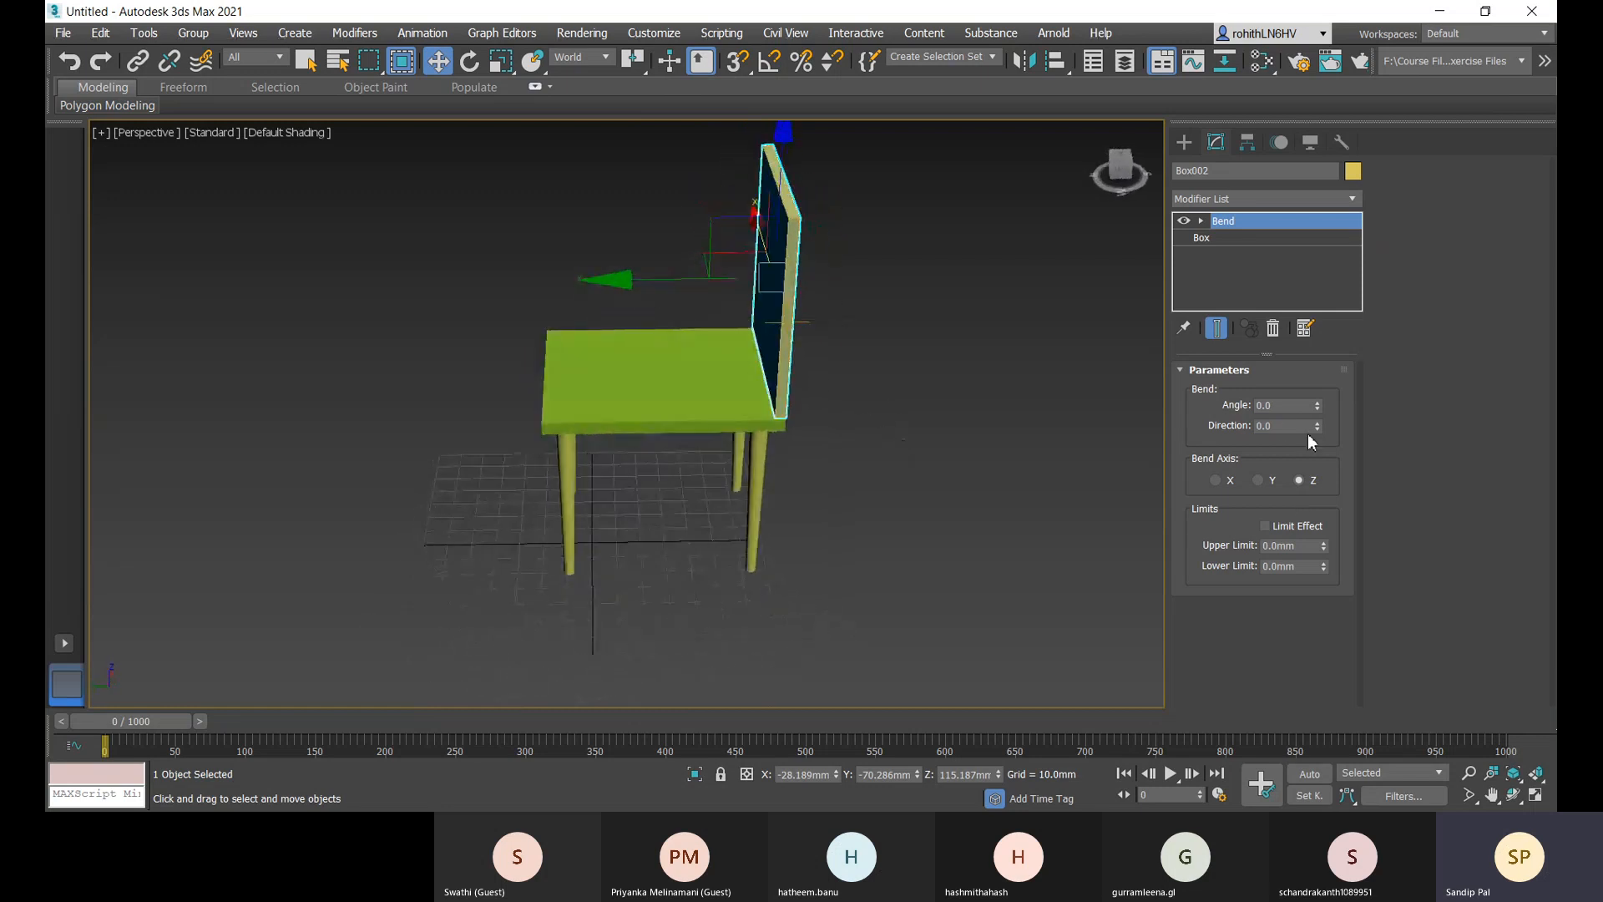
- Try bending the backrest along the X axis at an angle of 4.5 with a direction of 142
click(1216, 481)
mouse_move(1319, 406)
mouse_down()
mouse_move(1318, 369)
mouse_move(1317, 398)
mouse_up()
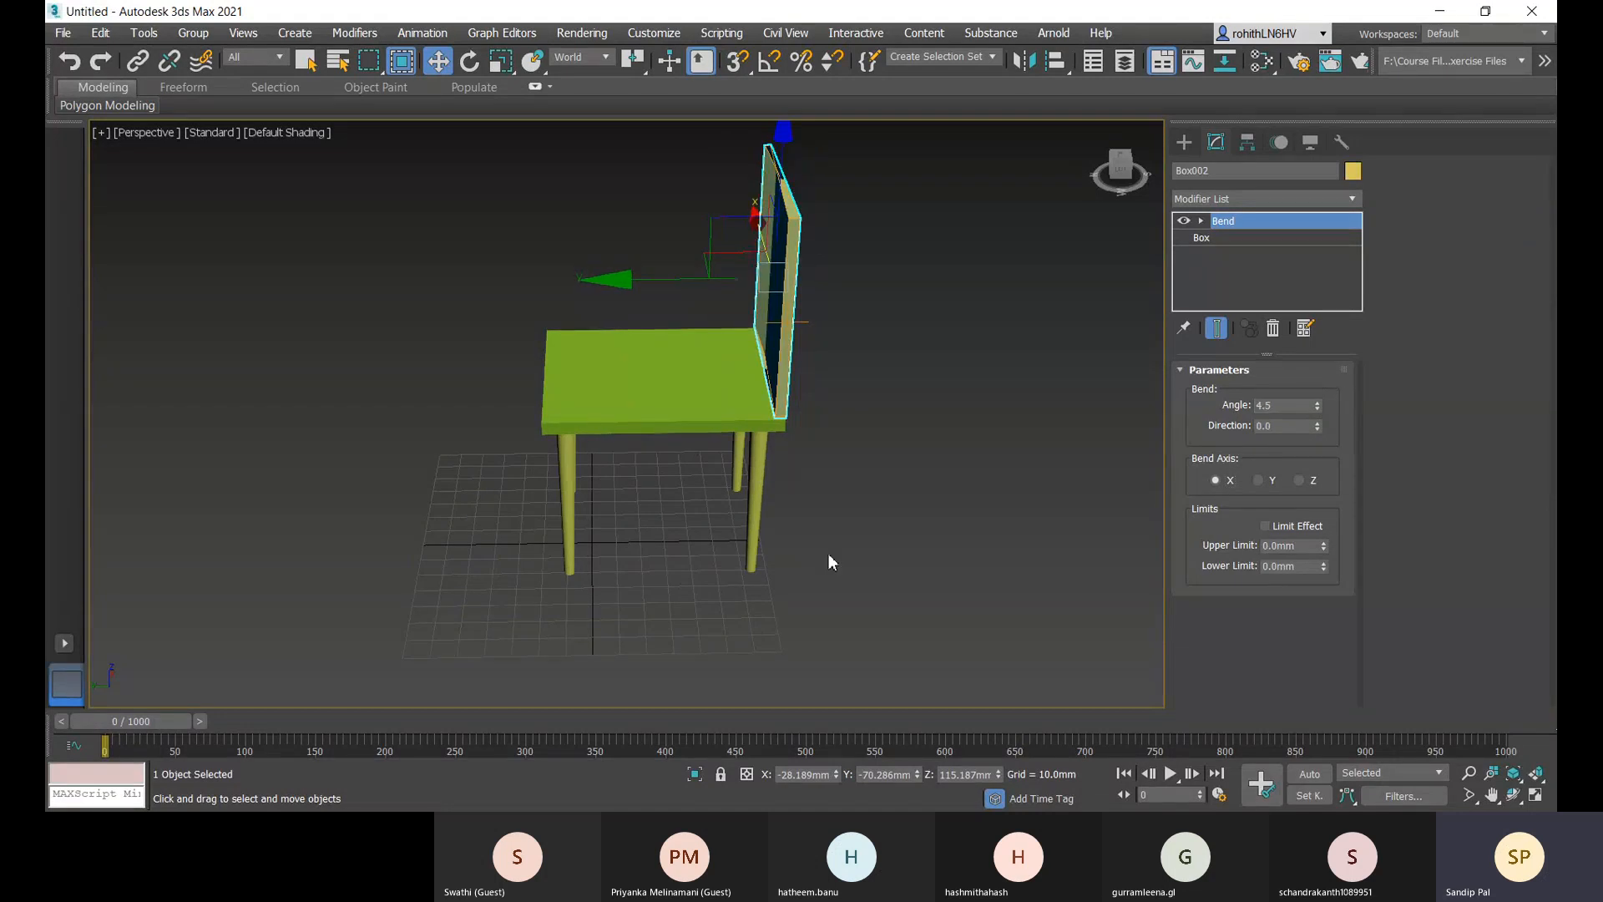
mouse_move(900, 550)
alt+middle_down()
mouse_move(970, 526)
mouse_move(960, 551)
mouse_move(900, 553)
alt+middle_up()
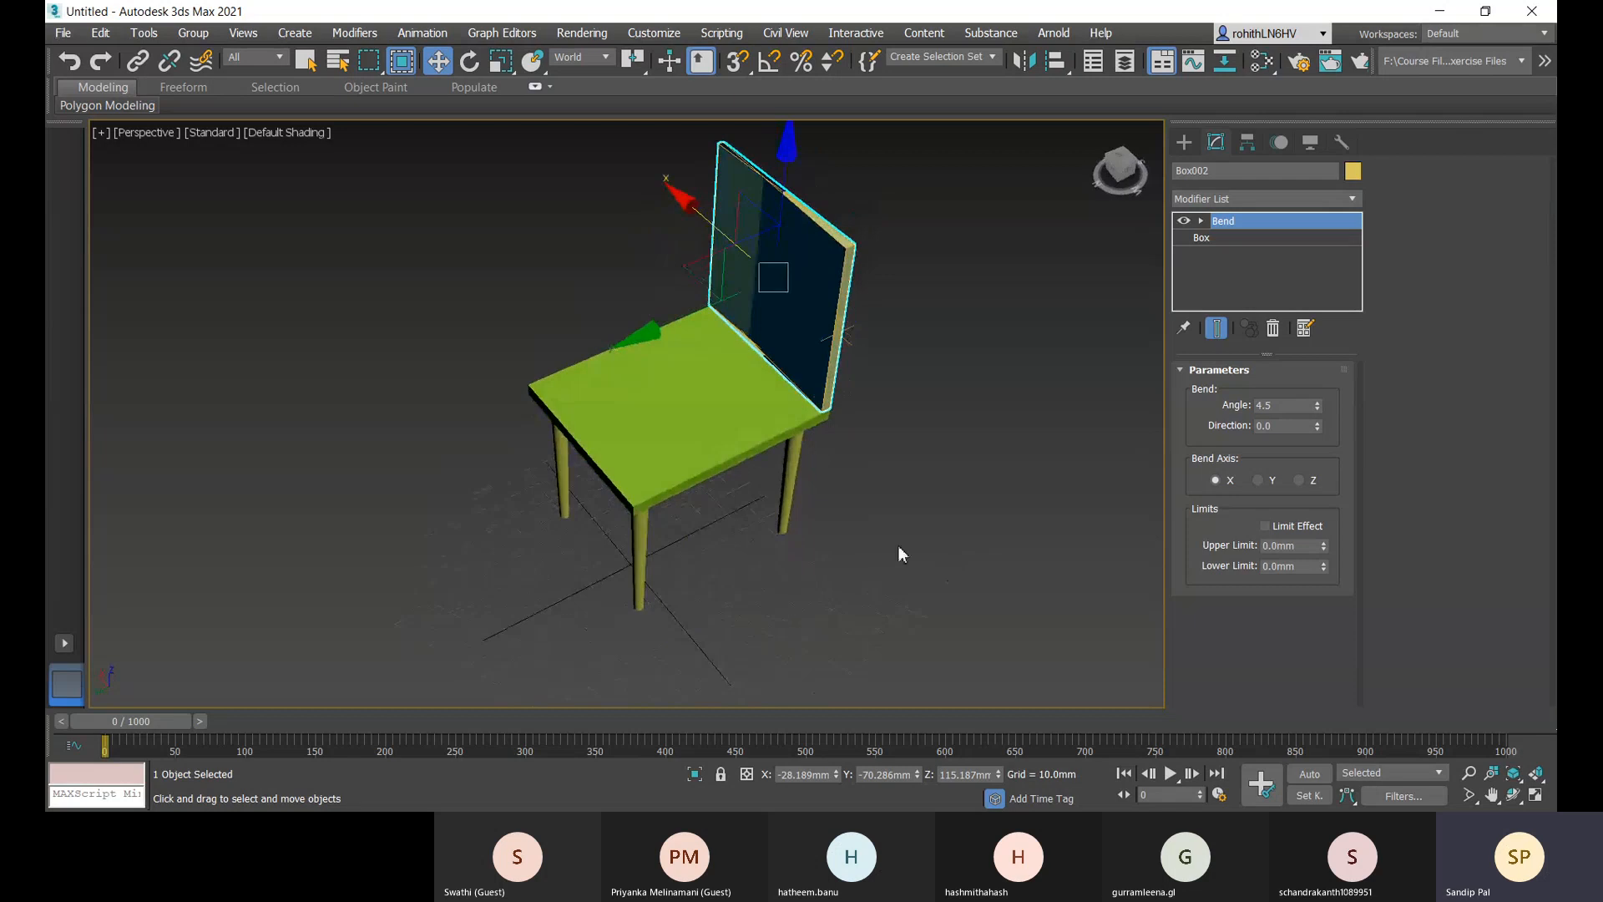
drag(1319, 424, 1333, 194)
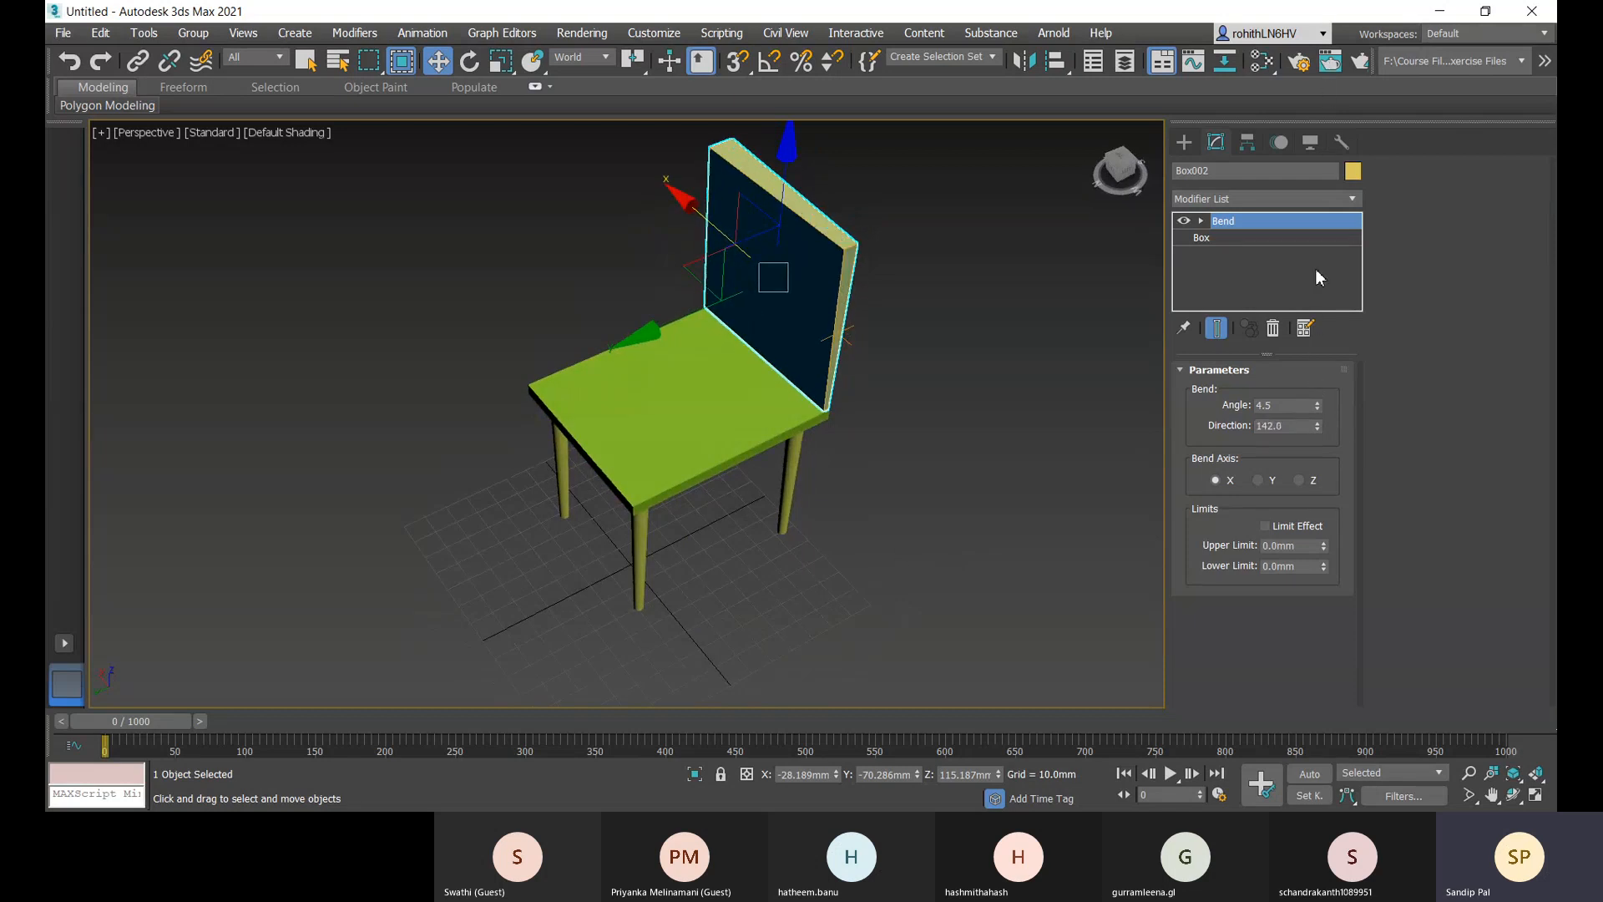
key(ctrl+z)
- Turn on Limit Effect for the backrest's bend and set its upper limit to 9.545 mm
click(1266, 527)
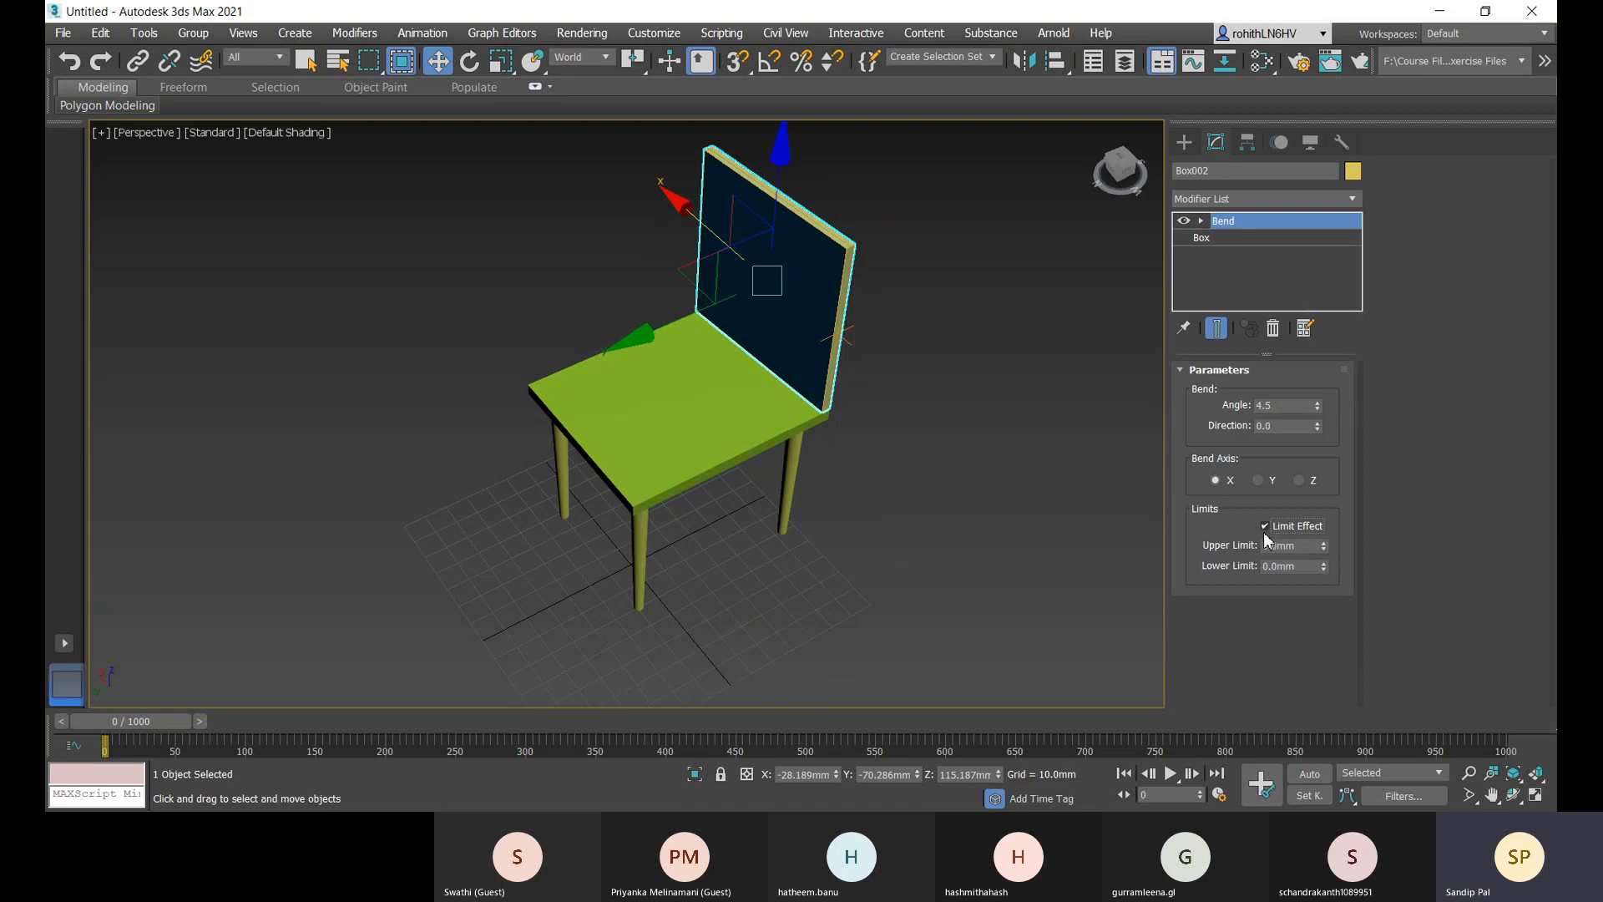
alt+middle_drag(893, 511, 938, 499)
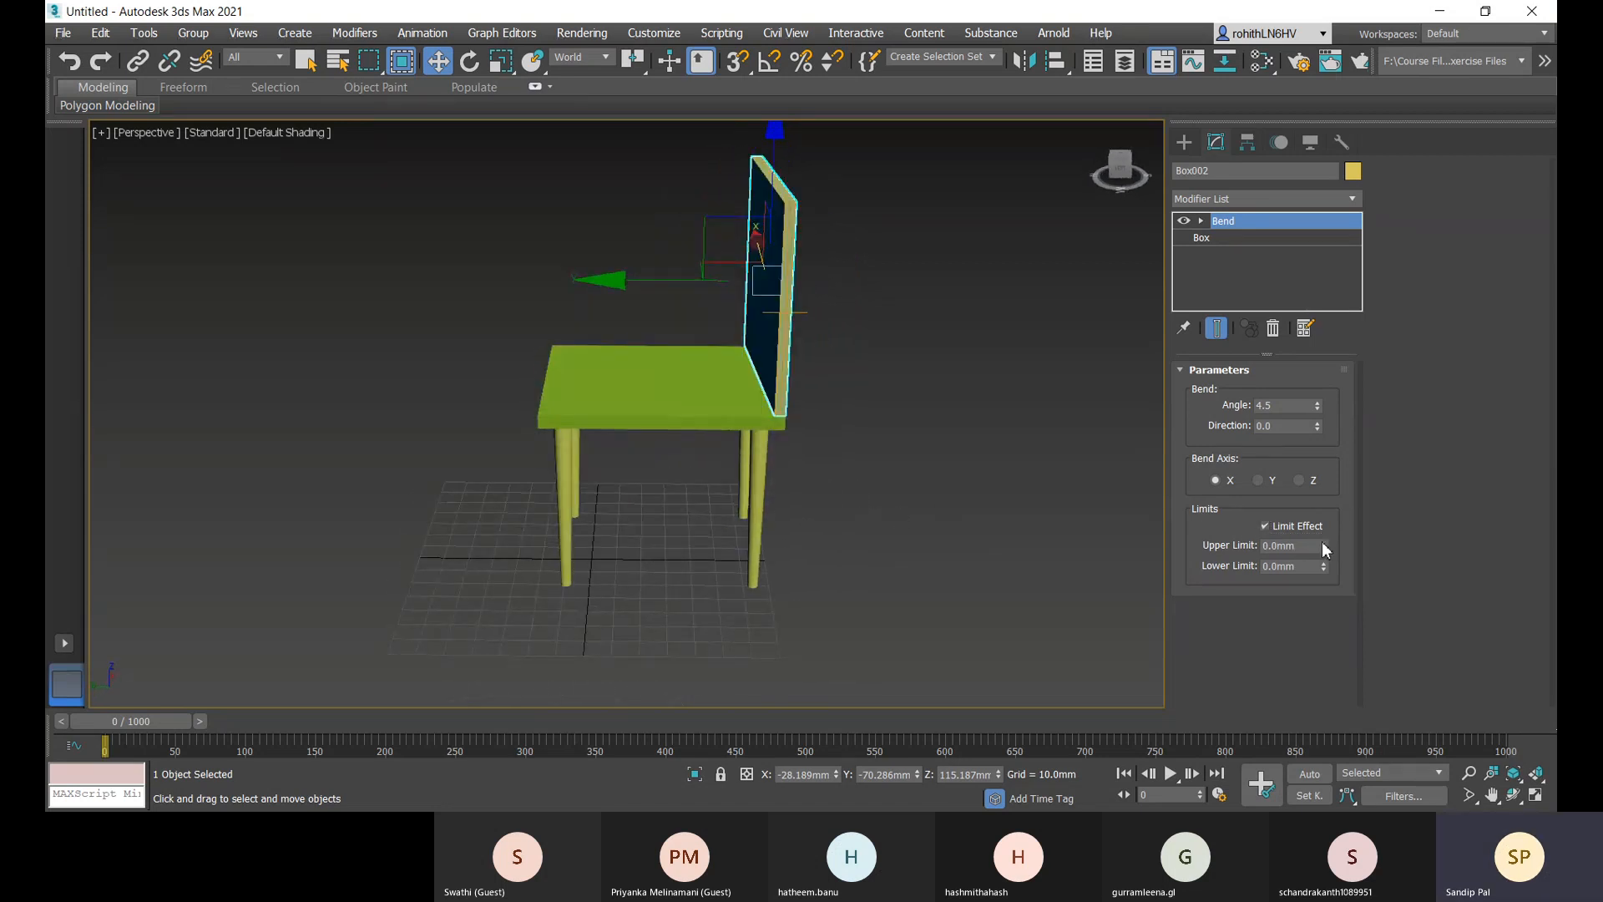
drag(1323, 547, 1325, 479)
alt+middle_drag(718, 543, 748, 509)
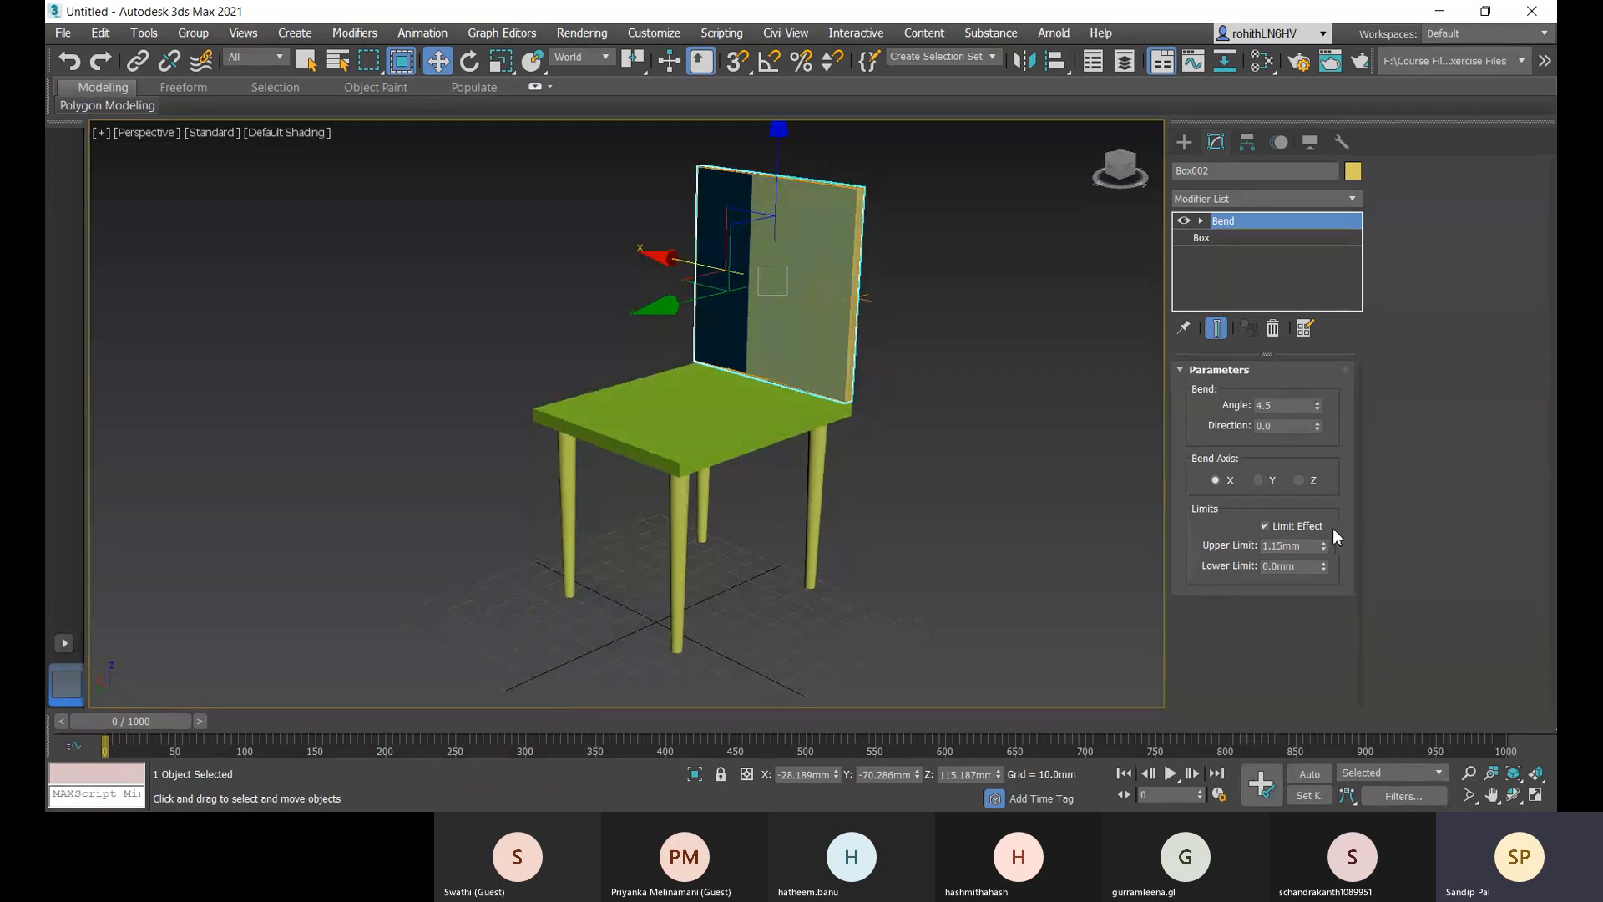
drag(1322, 553, 1338, 777)
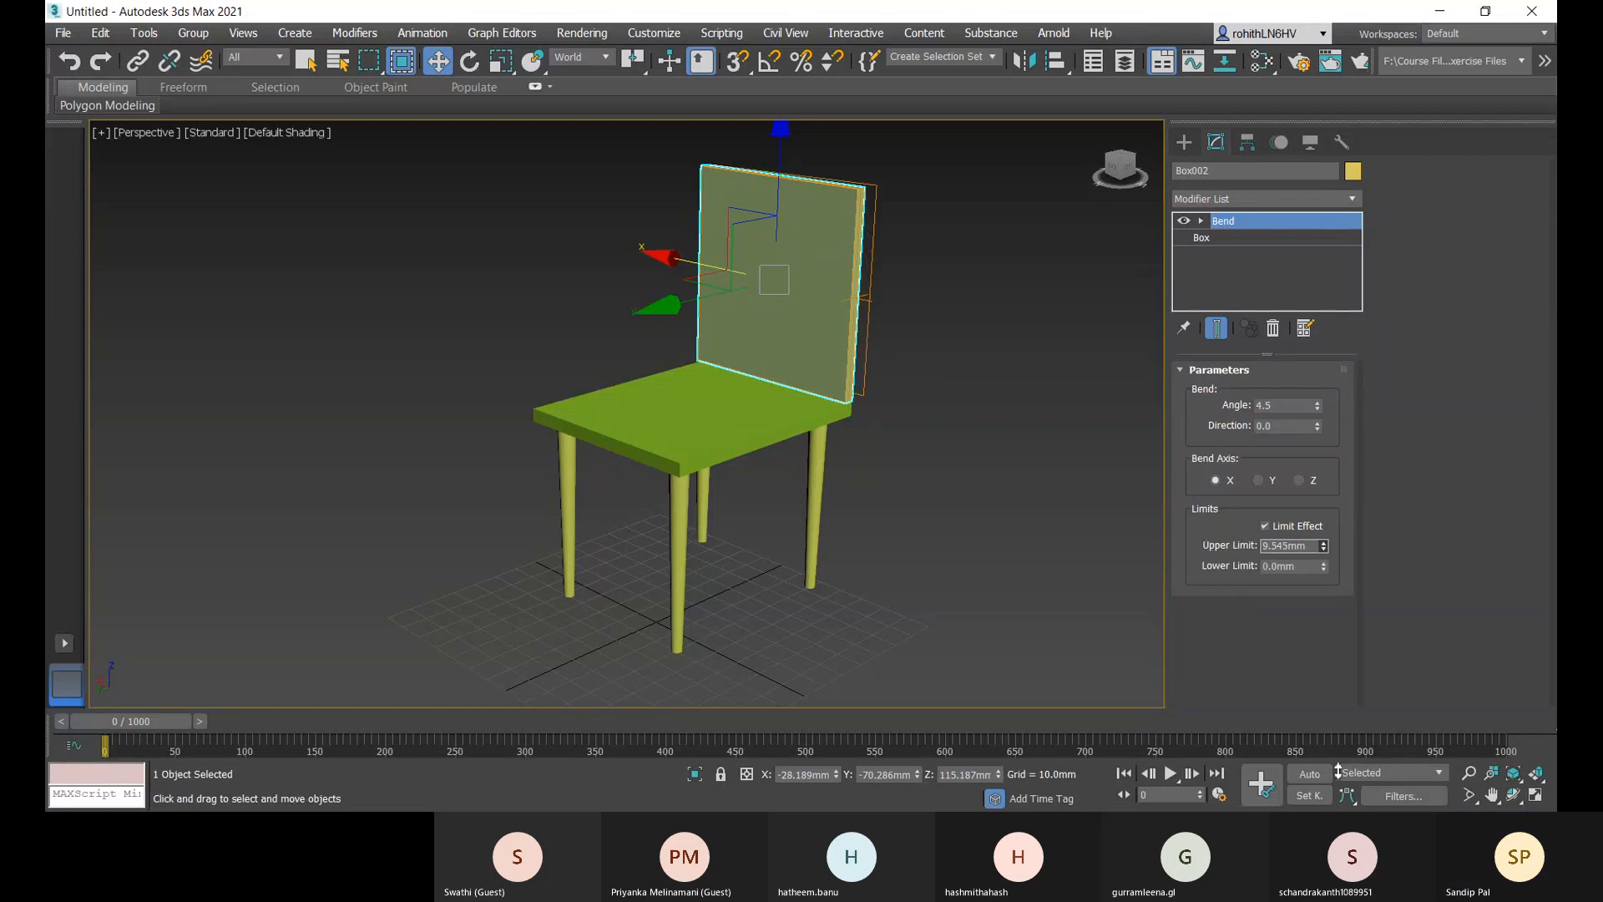
alt+middle_drag(991, 619, 930, 614)
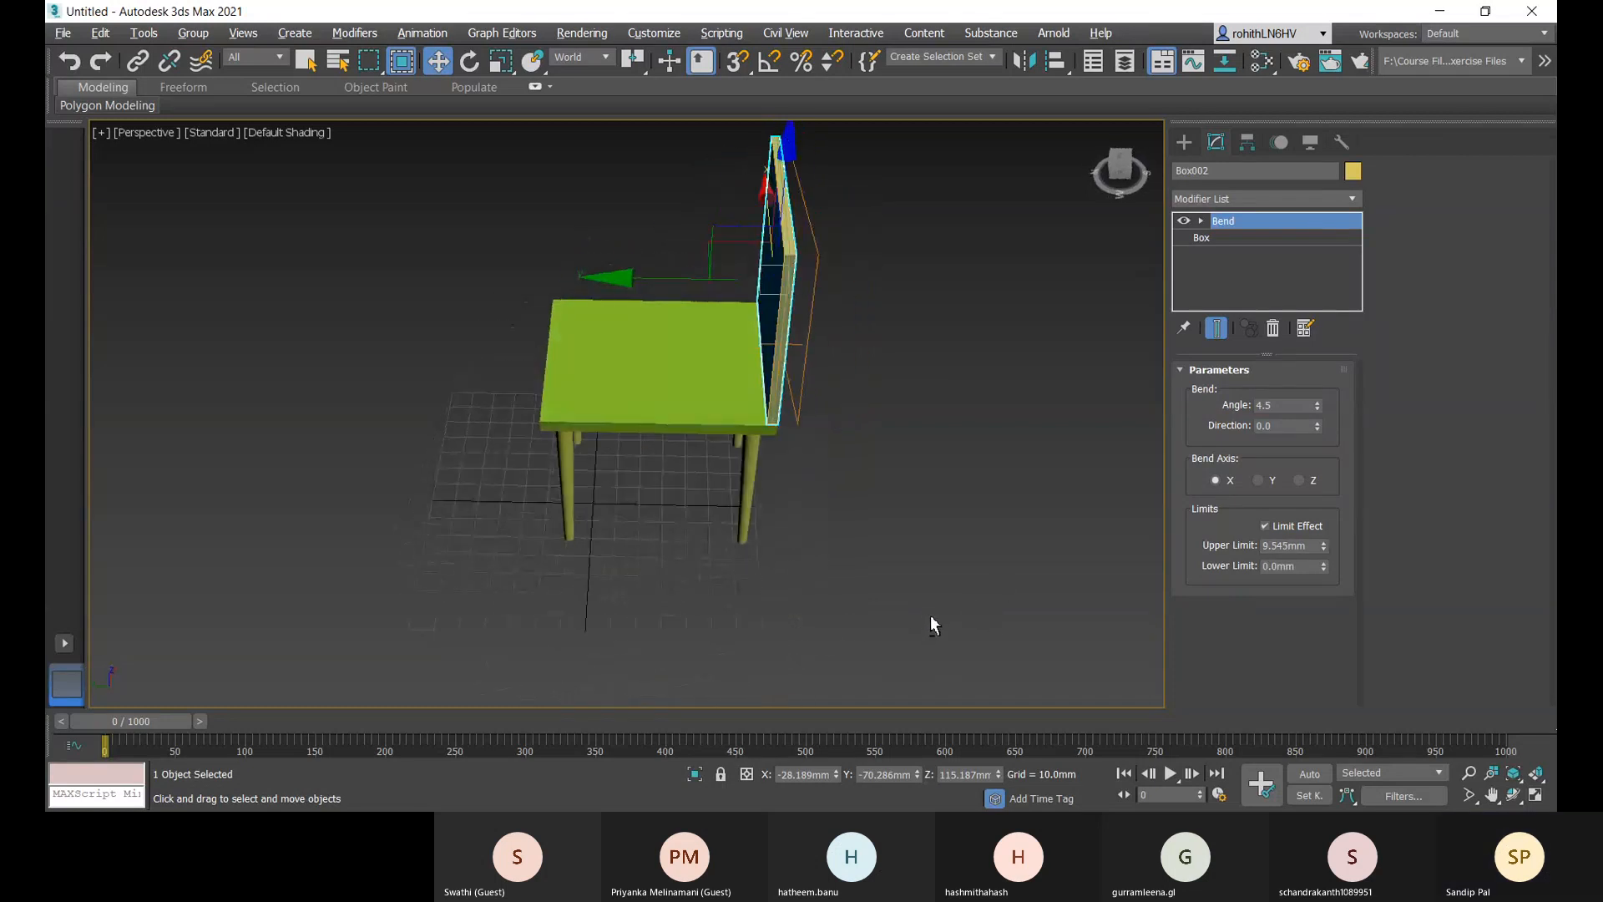
- Switch the backrest's bend axis to Y and set the upper limit to 23.194 mm
click(1264, 483)
alt+middle_drag(934, 547, 939, 451)
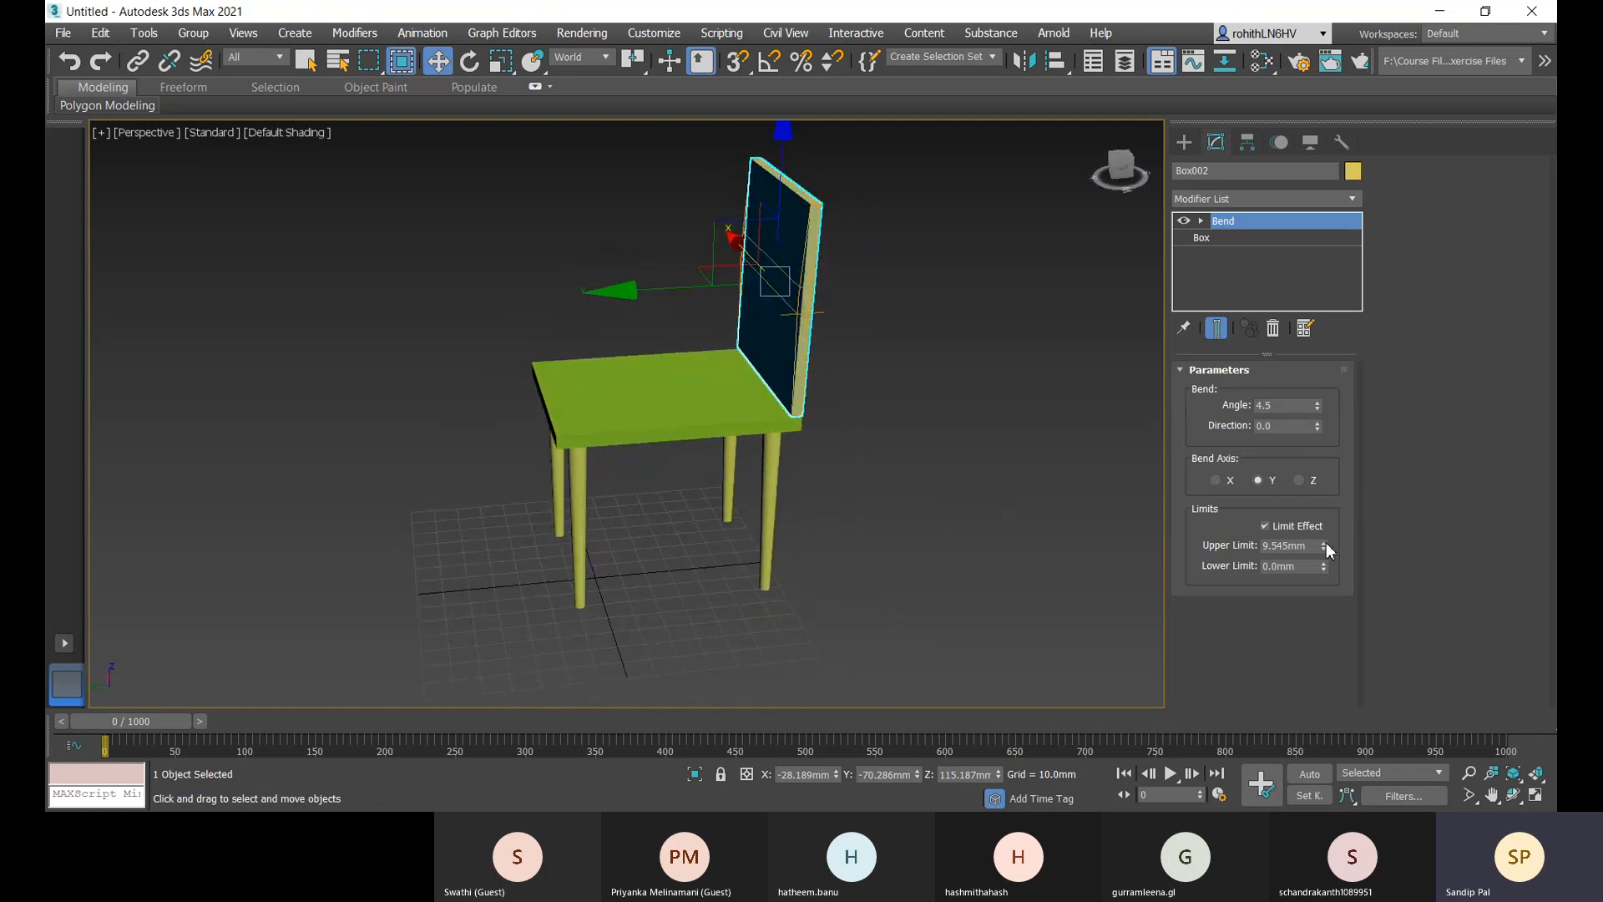
drag(1326, 546, 1335, 417)
scroll(796, 251, up, 5)
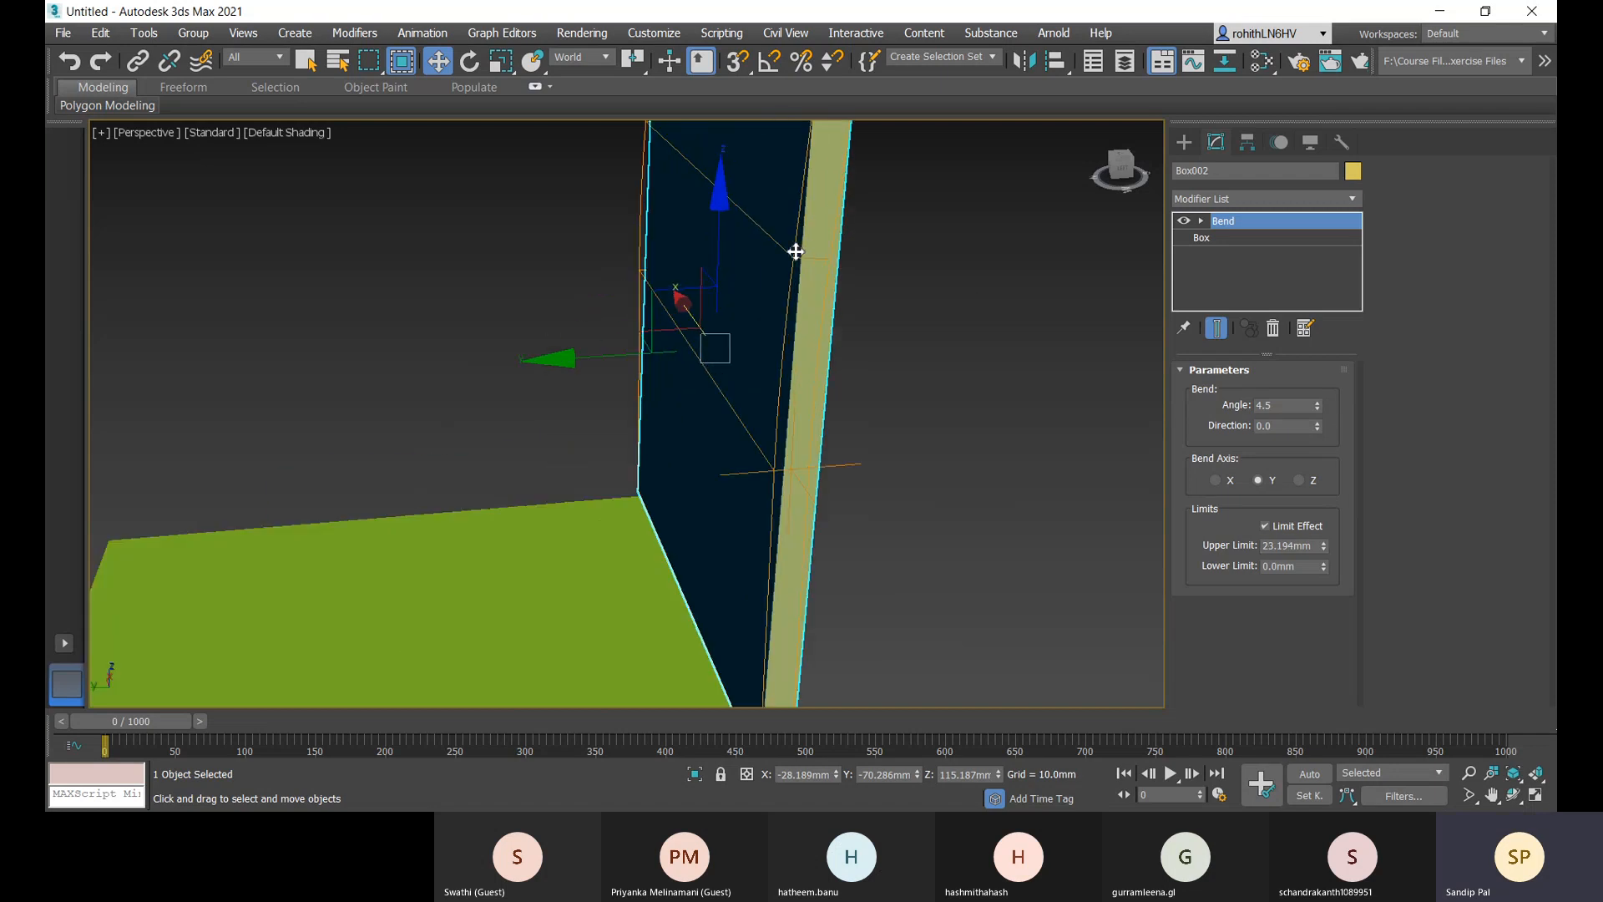
scroll(780, 250, down, 6)
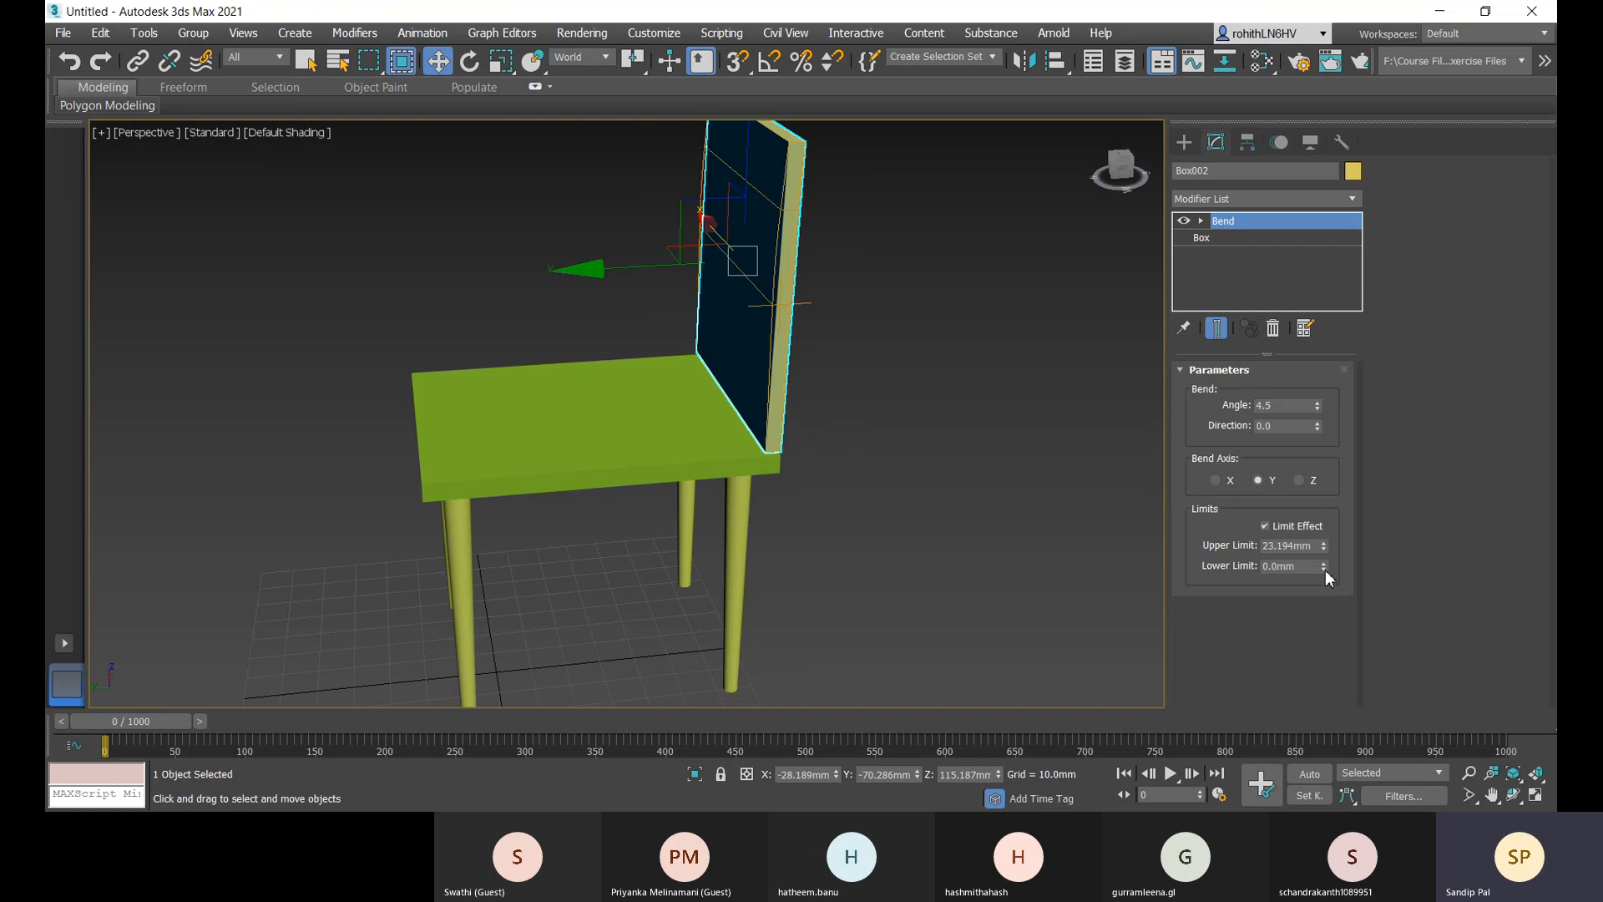
- Set the lower limit of the backrest's bend to -13.967 mm
drag(1323, 569, 1323, 673)
drag(1325, 569, 1303, 229)
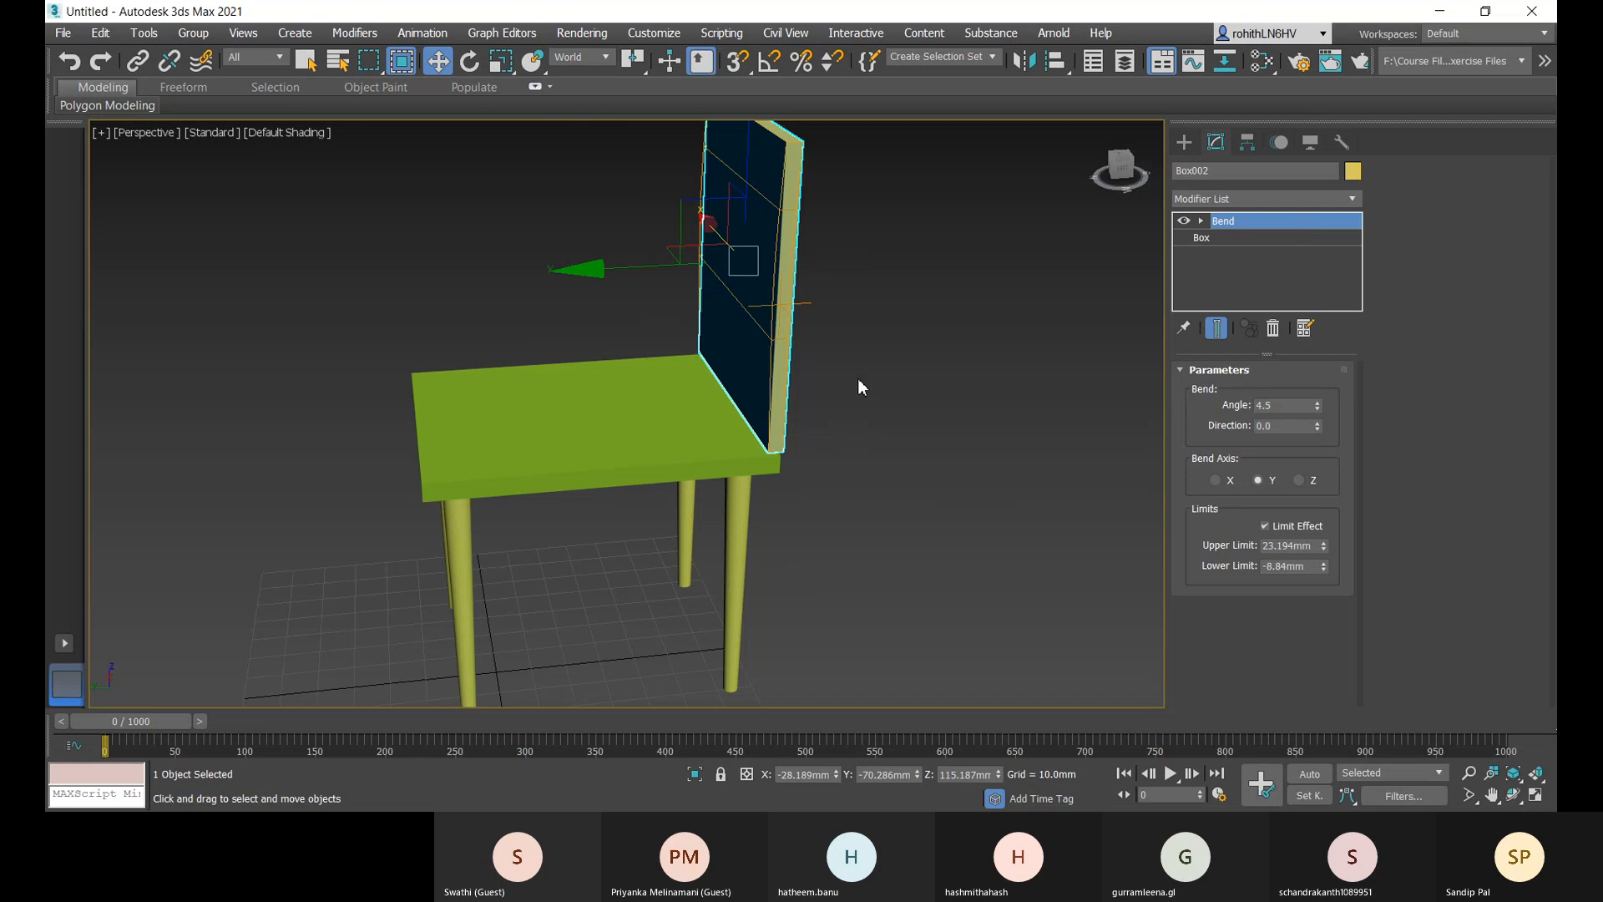
alt+middle_drag(859, 378, 926, 349)
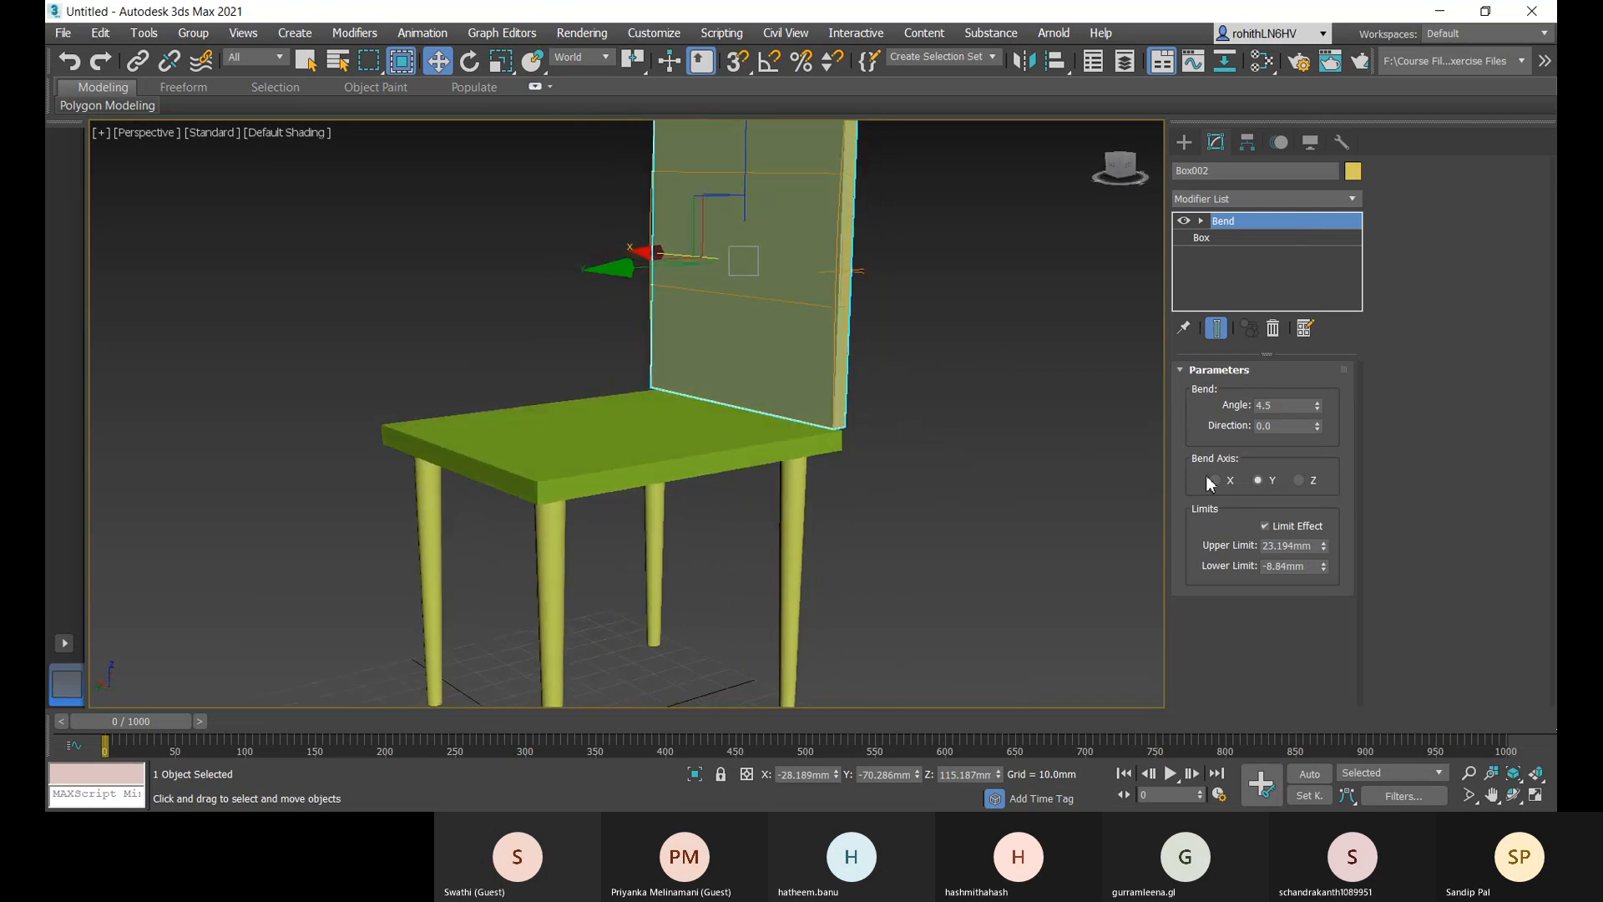
drag(1324, 569, 1324, 634)
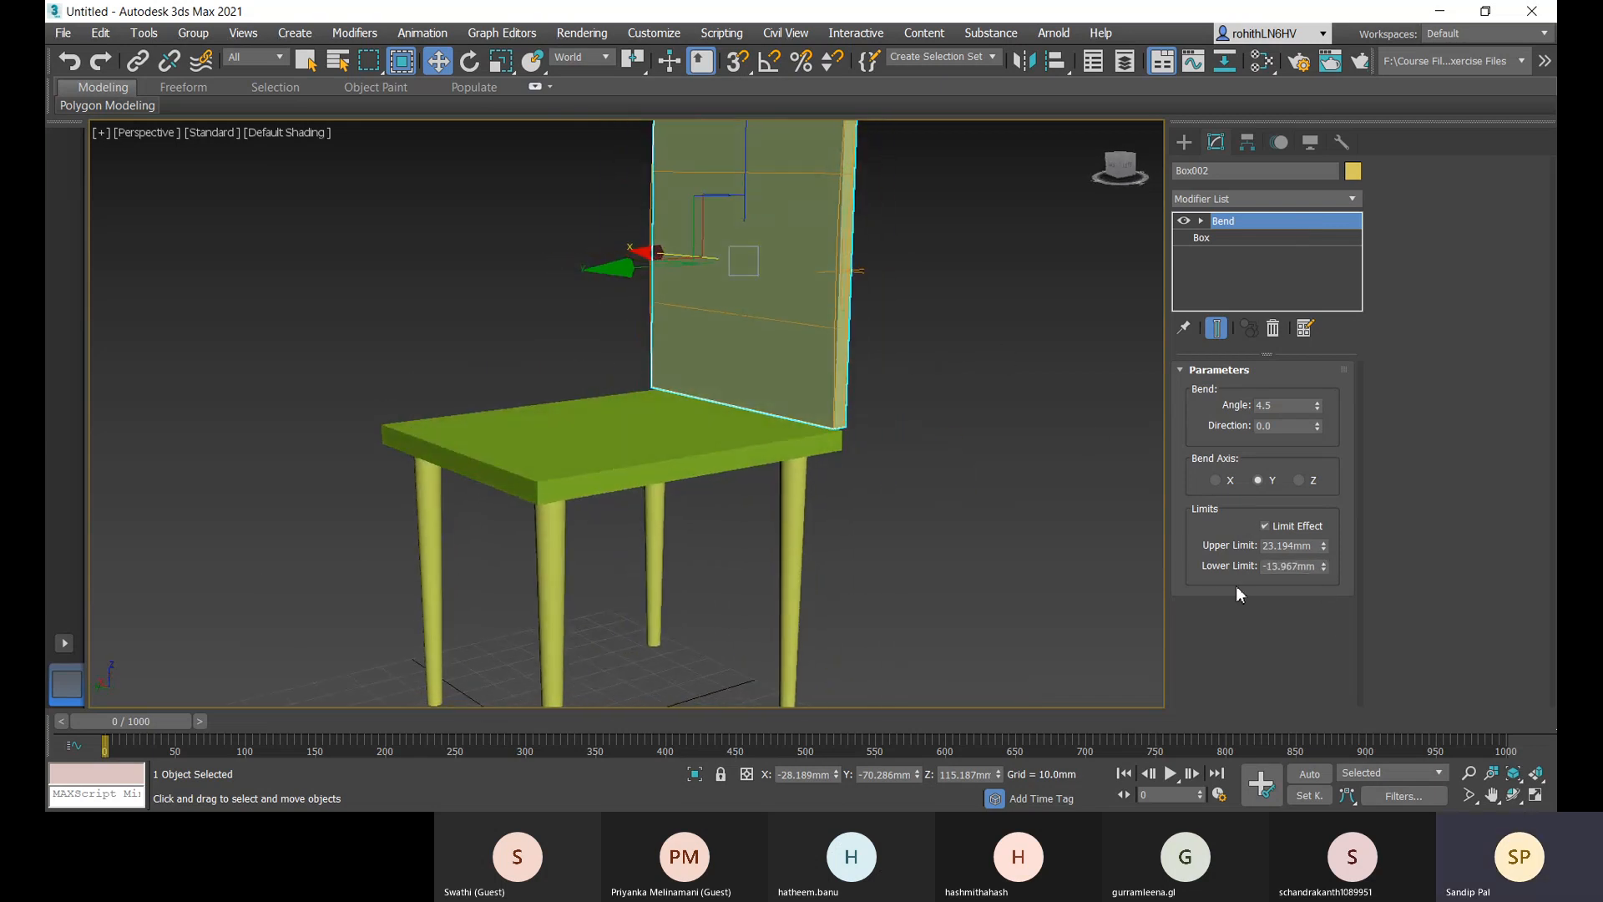
- Set the backrest's bend angle to 67 and inspect its shape from the side and rear
drag(1317, 406, 1318, 355)
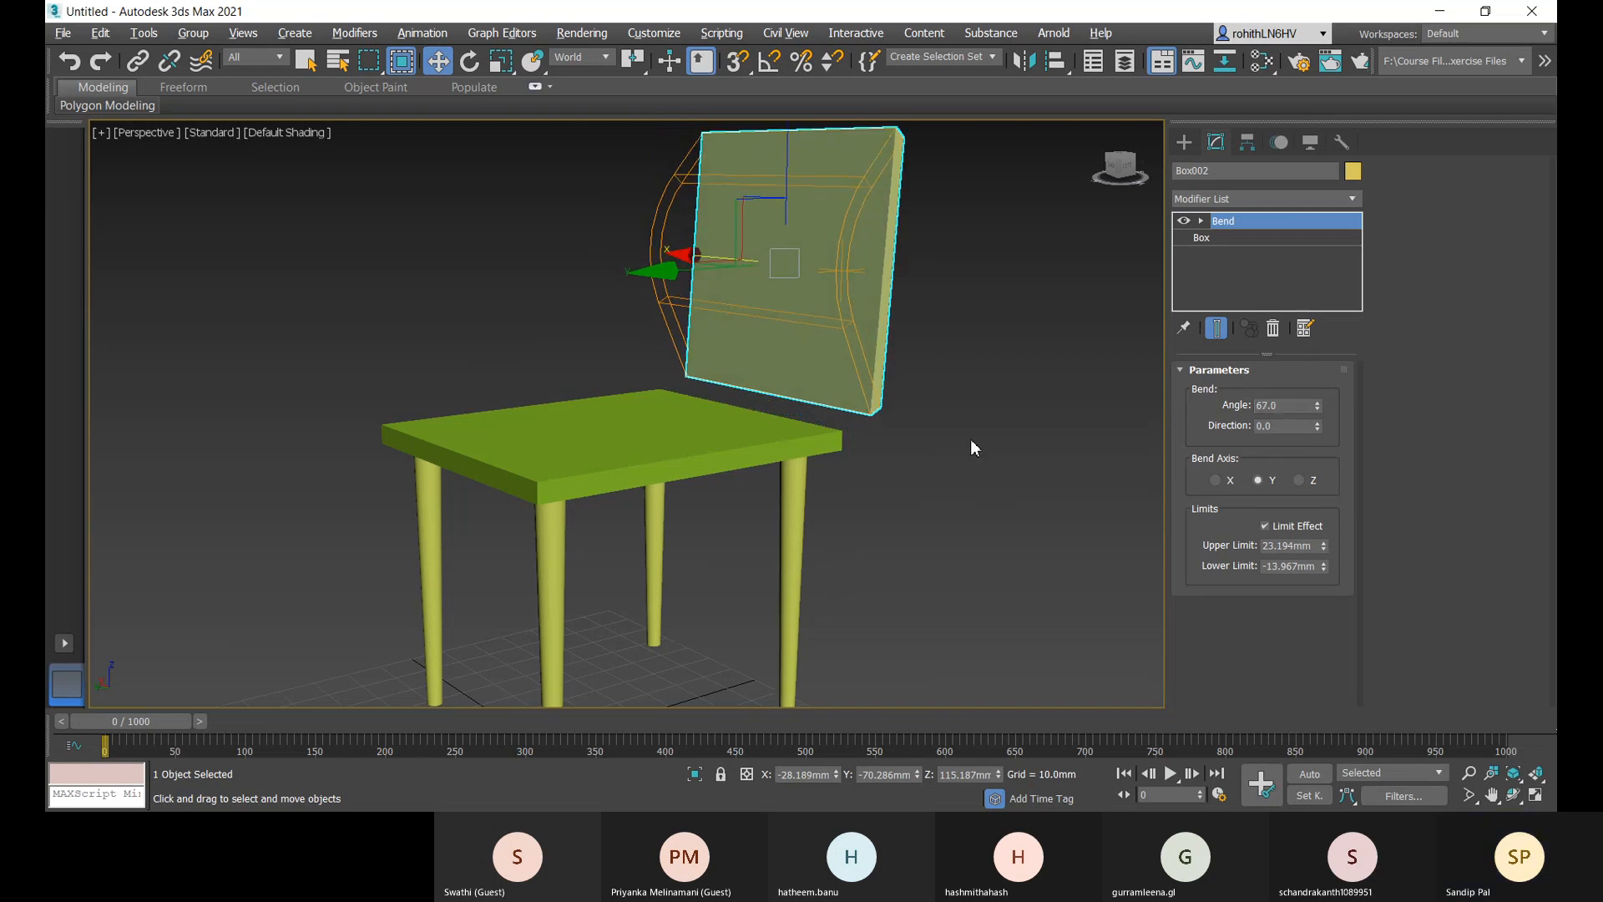
alt+middle_drag(971, 443, 905, 443)
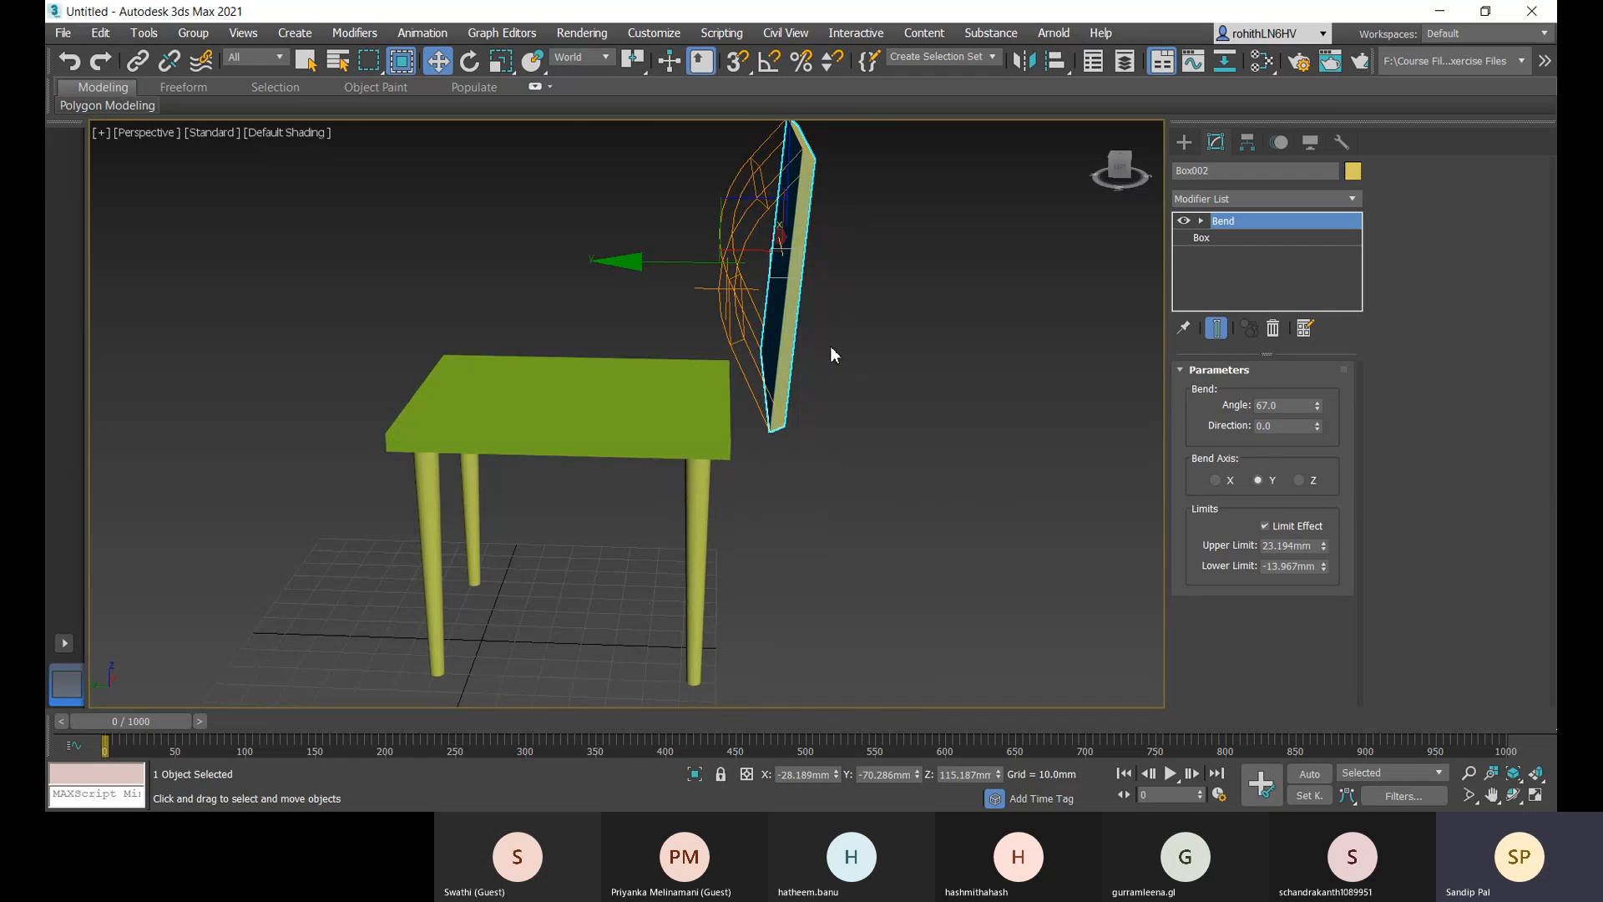
middle_drag(830, 354, 844, 388)
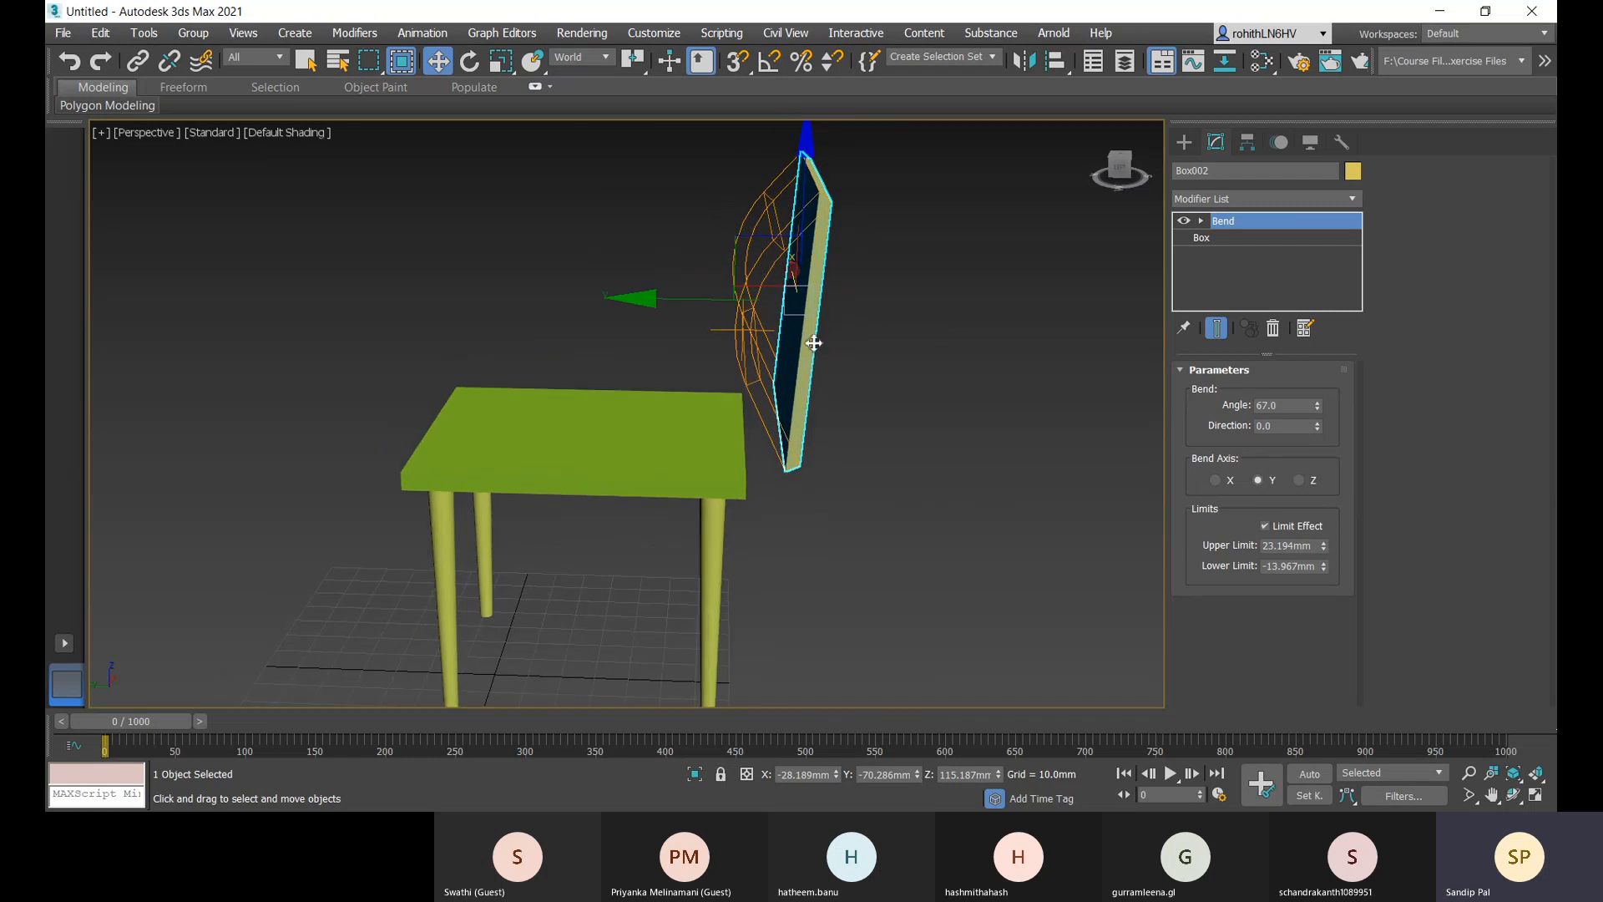
alt+middle_drag(814, 342, 526, 401)
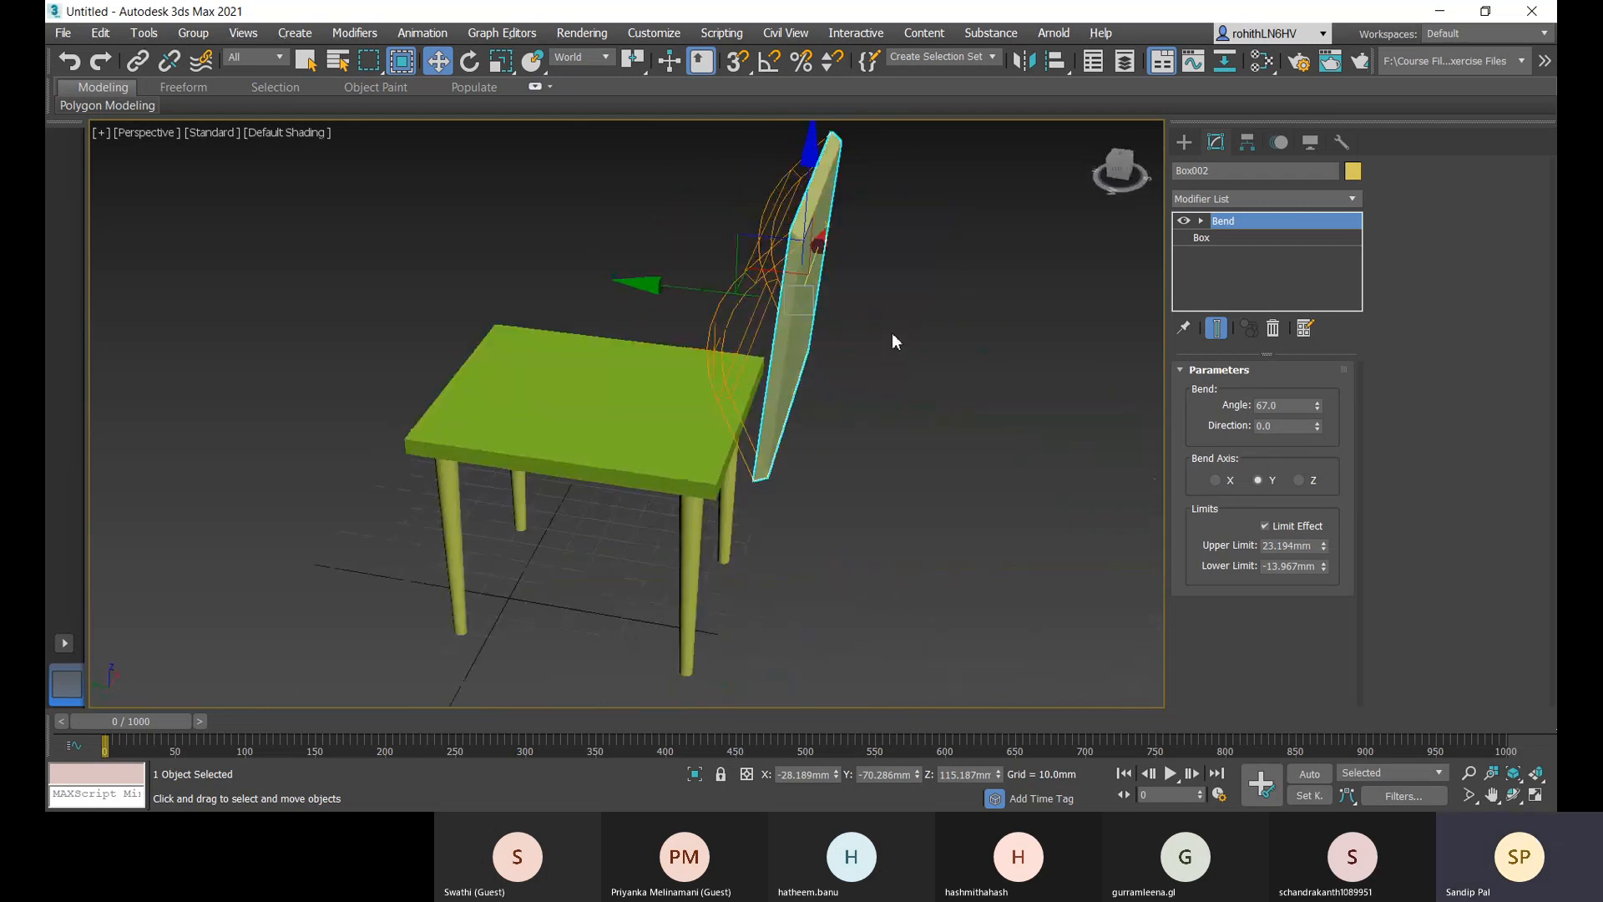
alt+middle_drag(790, 379, 814, 371)
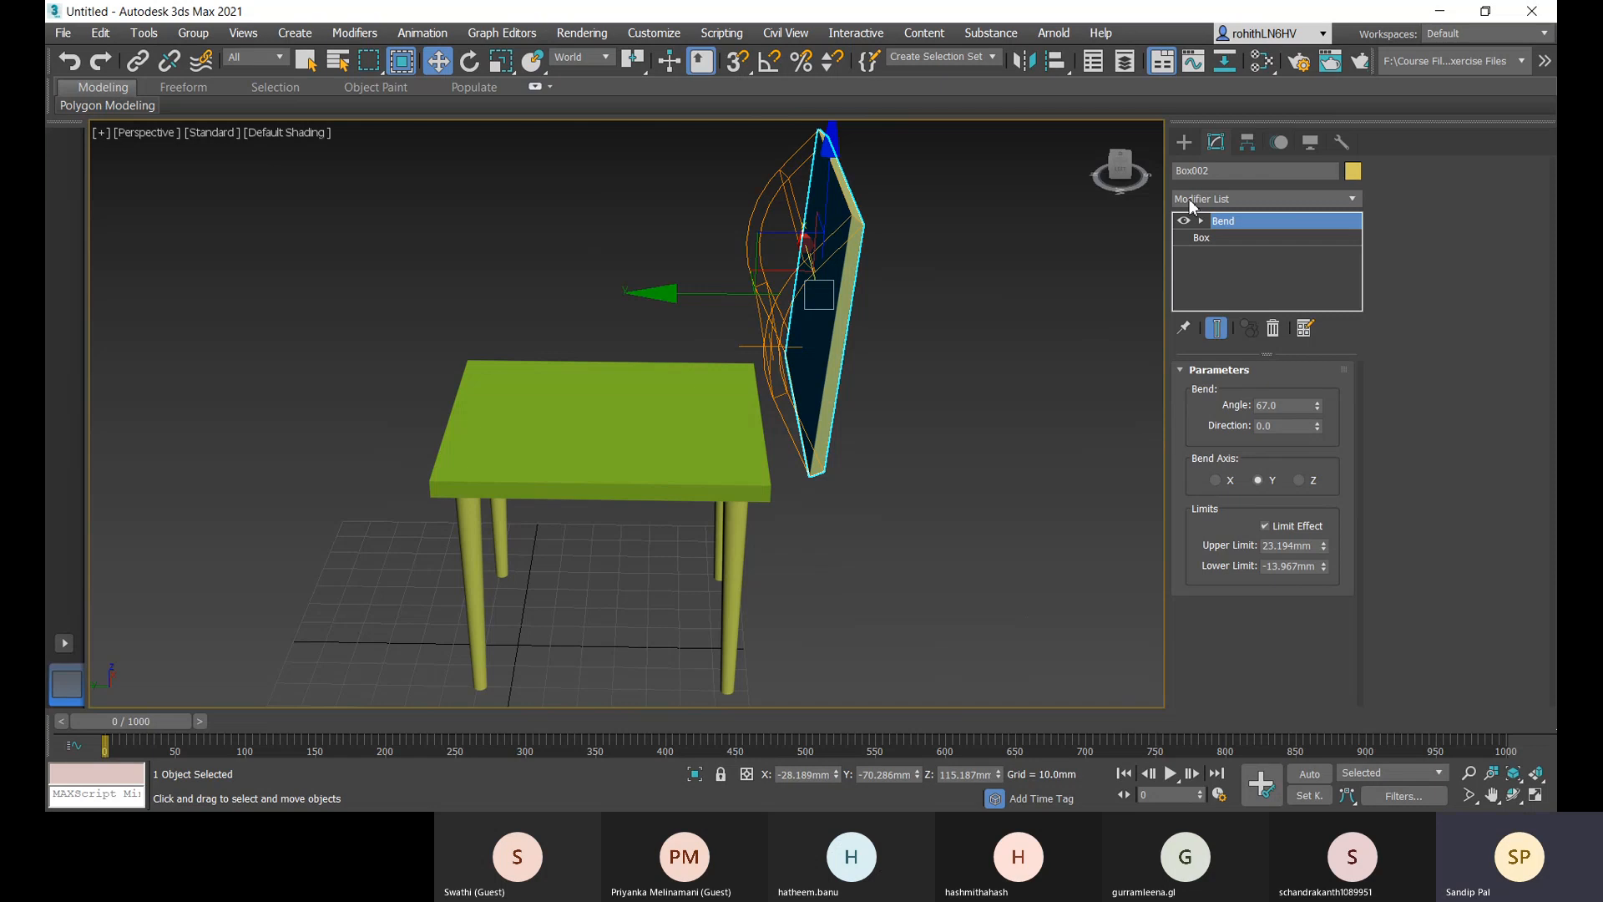
- Subdivide the backrest's base box into 90 length, 71 width and 70 height segments so it curves smoothly
click(1200, 241)
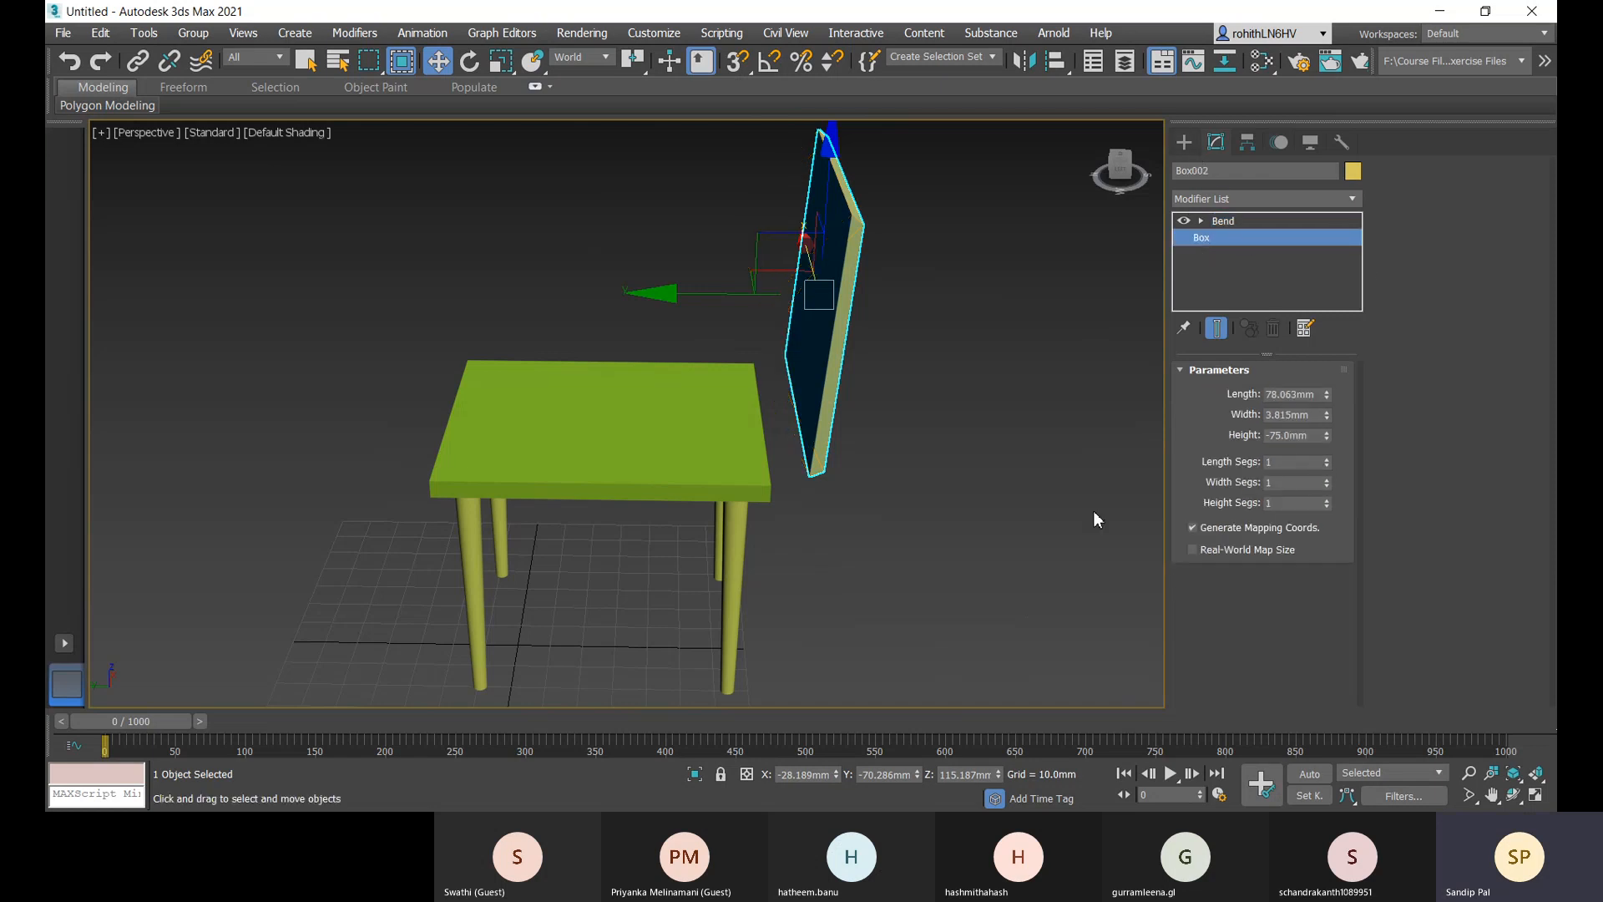
drag(1328, 504, 1329, 462)
drag(1327, 482, 1334, 389)
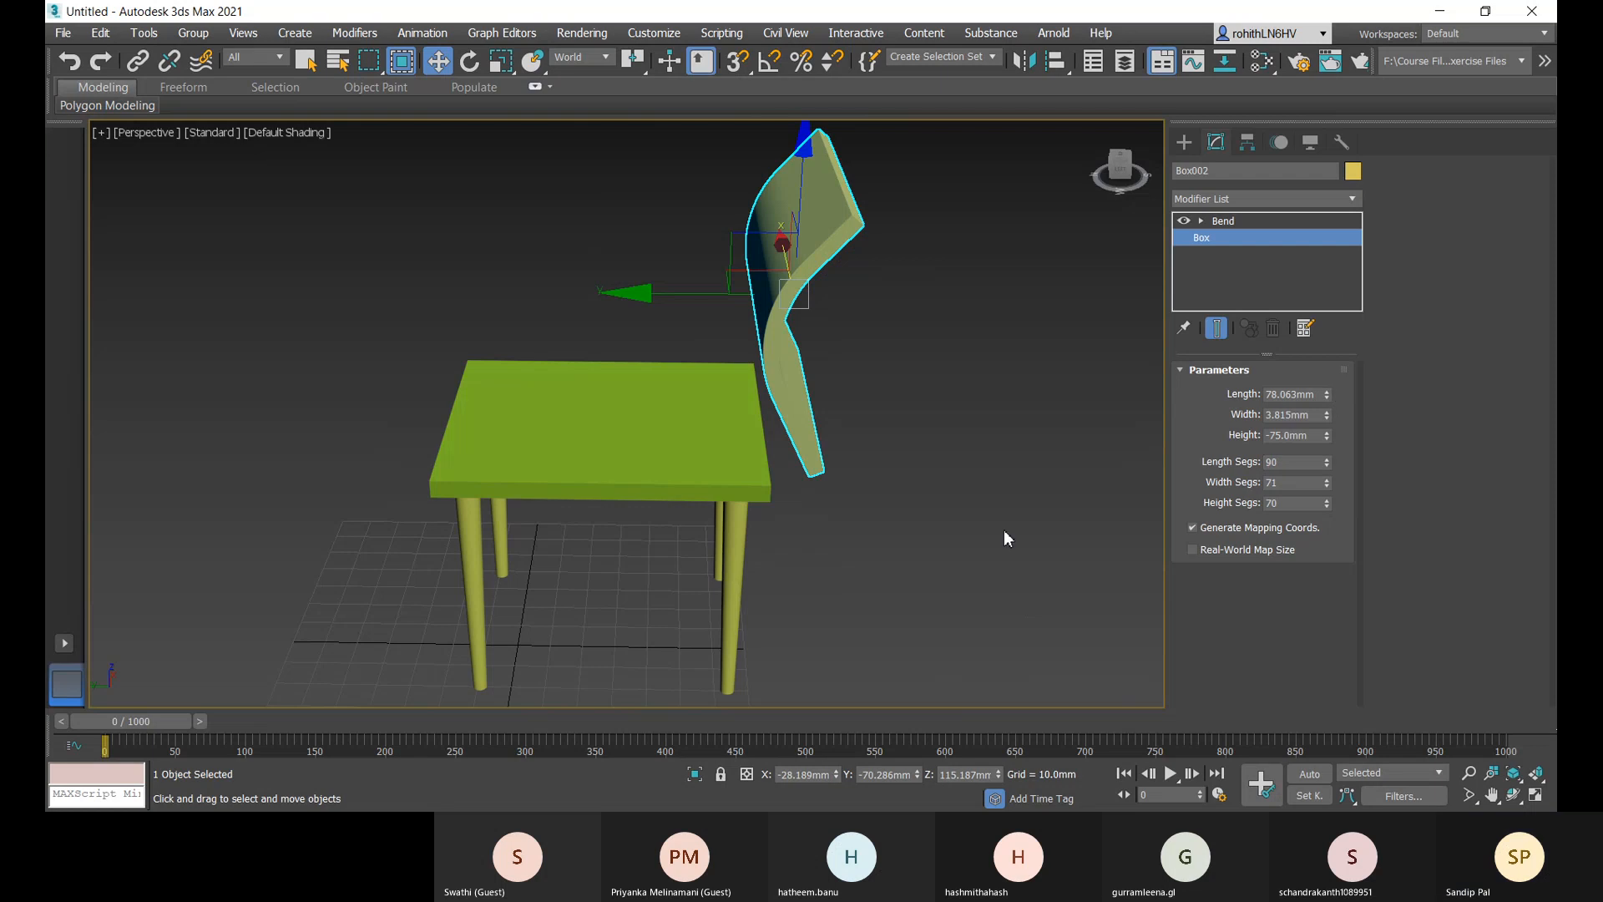
alt+middle_drag(1003, 529, 773, 465)
- Set the backrest's bend angle to 16.5 for a gentle curve
click(1227, 222)
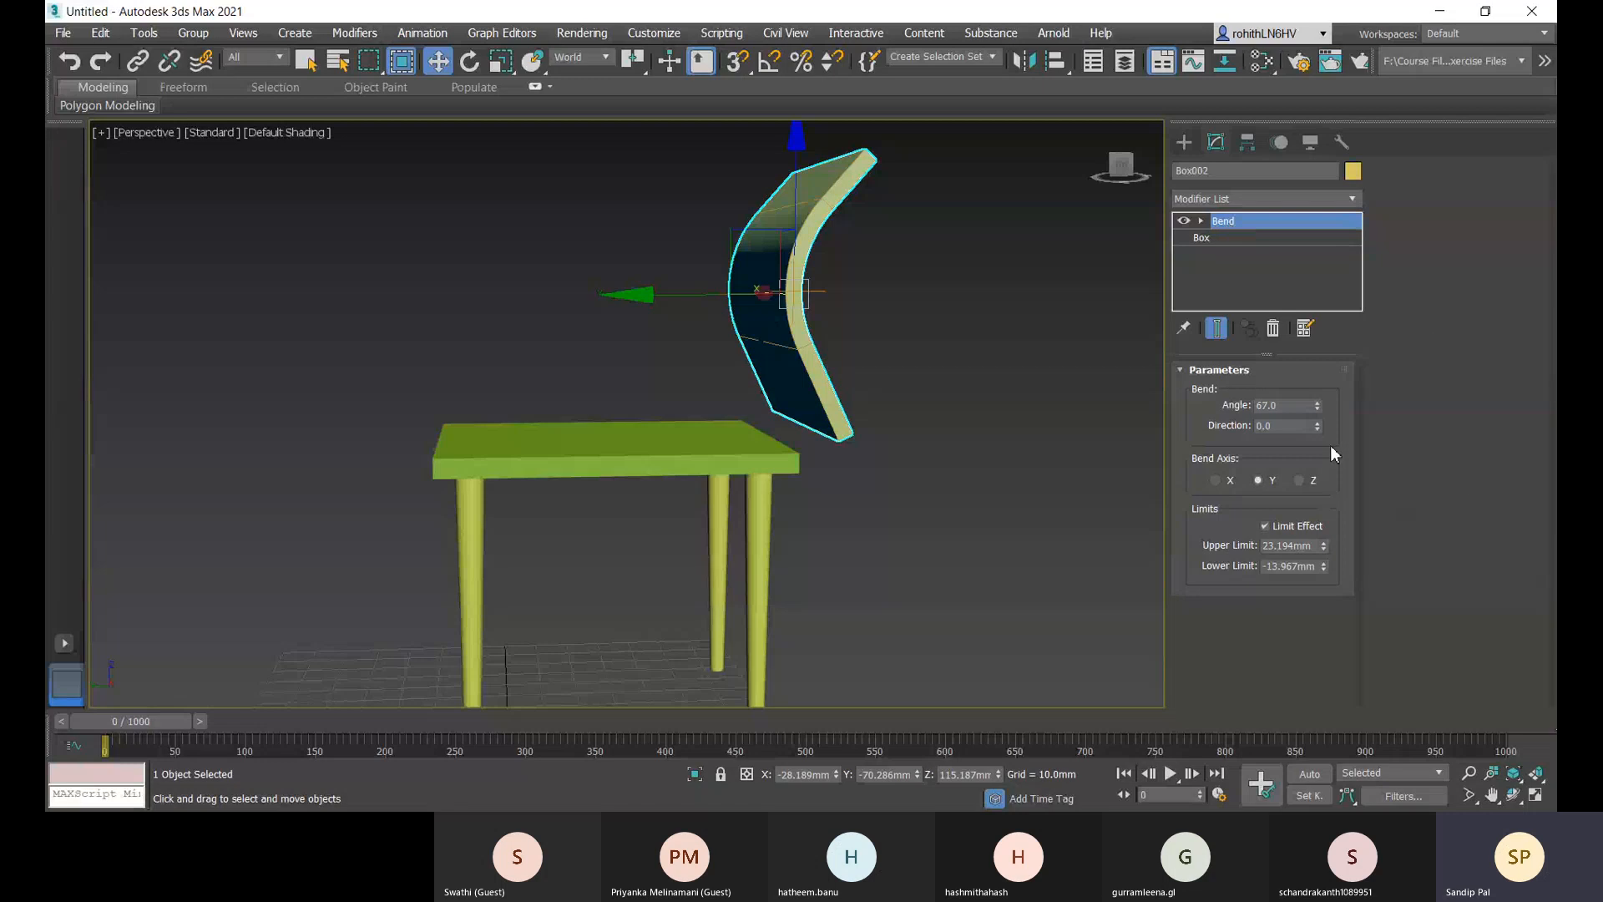
drag(1320, 409, 1306, 493)
alt+middle_drag(843, 502, 809, 505)
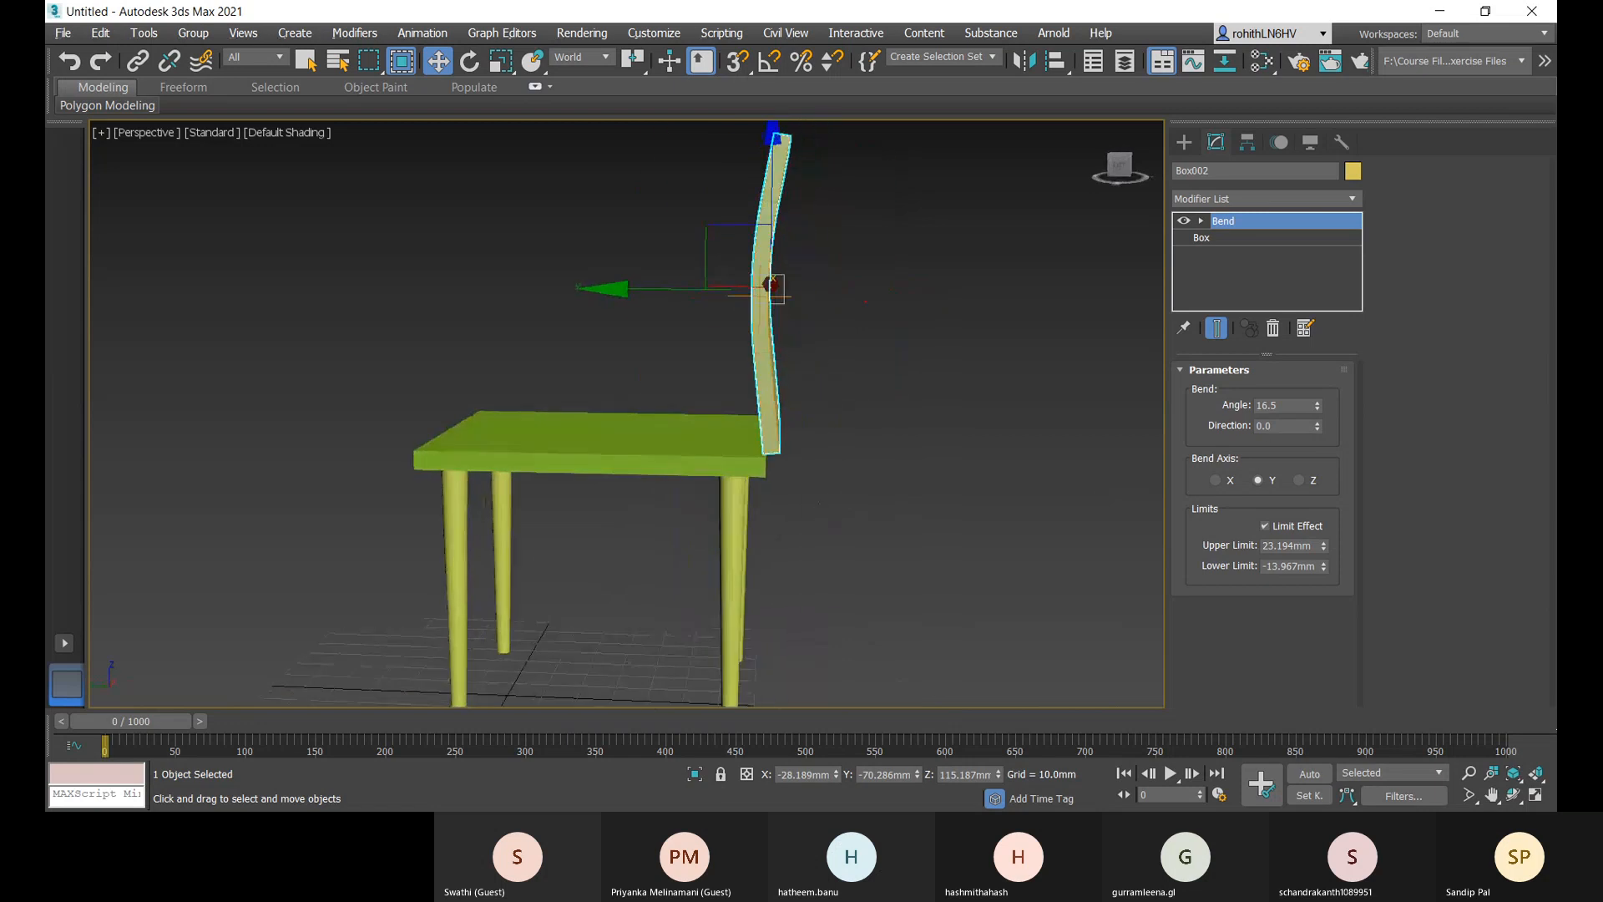
- Examine the lower corner of the curved backrest where it meets the rear edge of the seat
click(1184, 142)
alt+middle_drag(1043, 301, 1067, 452)
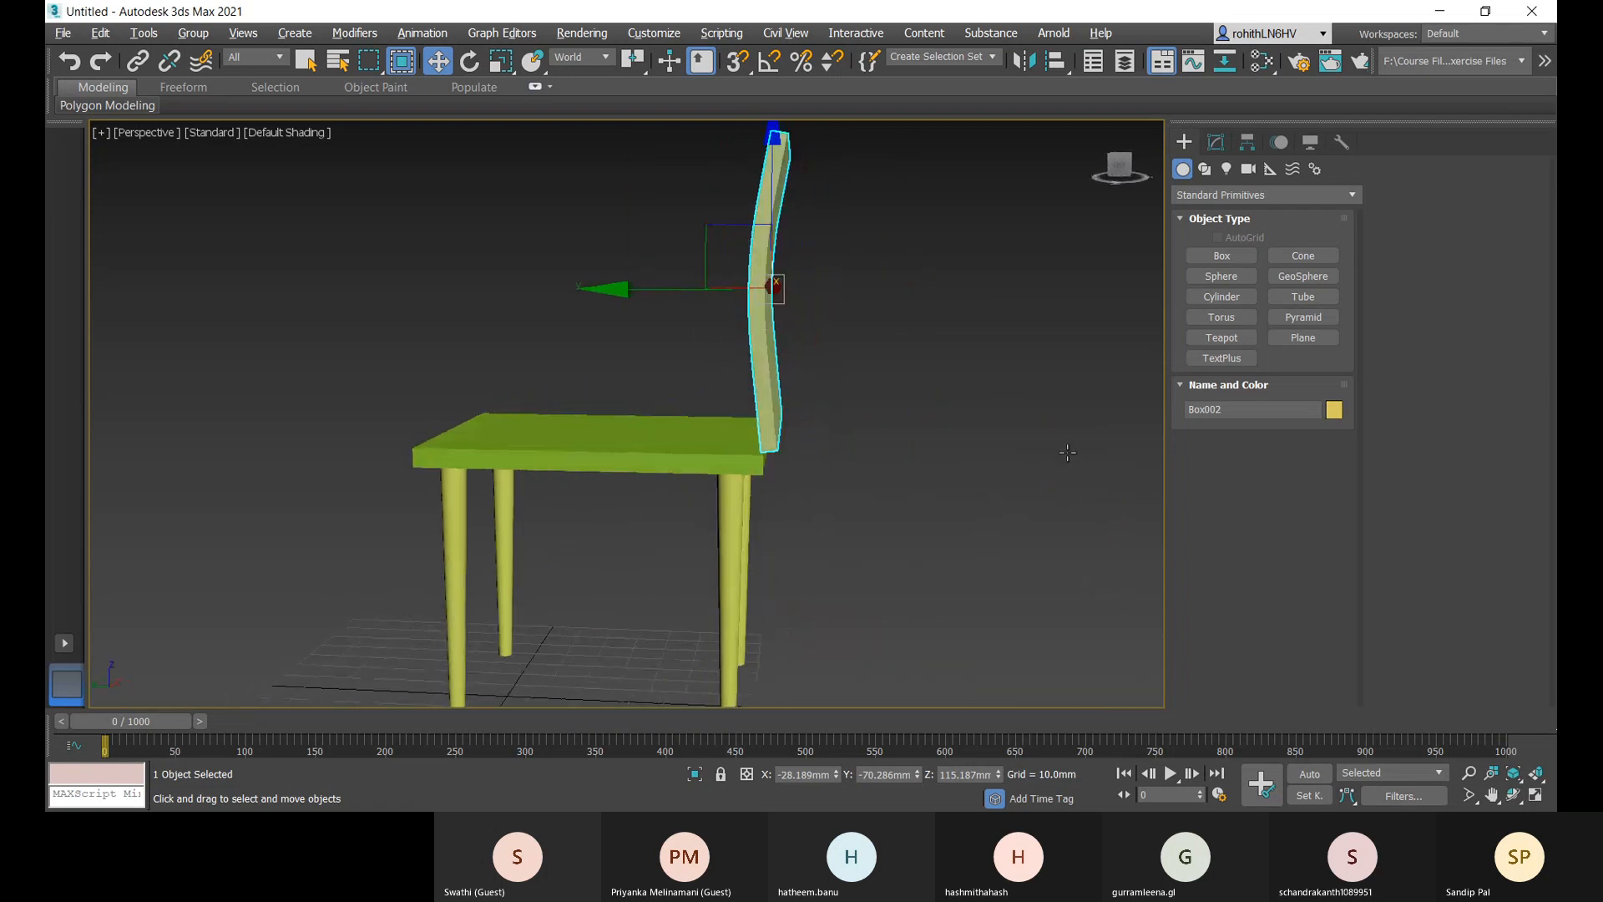
scroll(789, 456, up, 4)
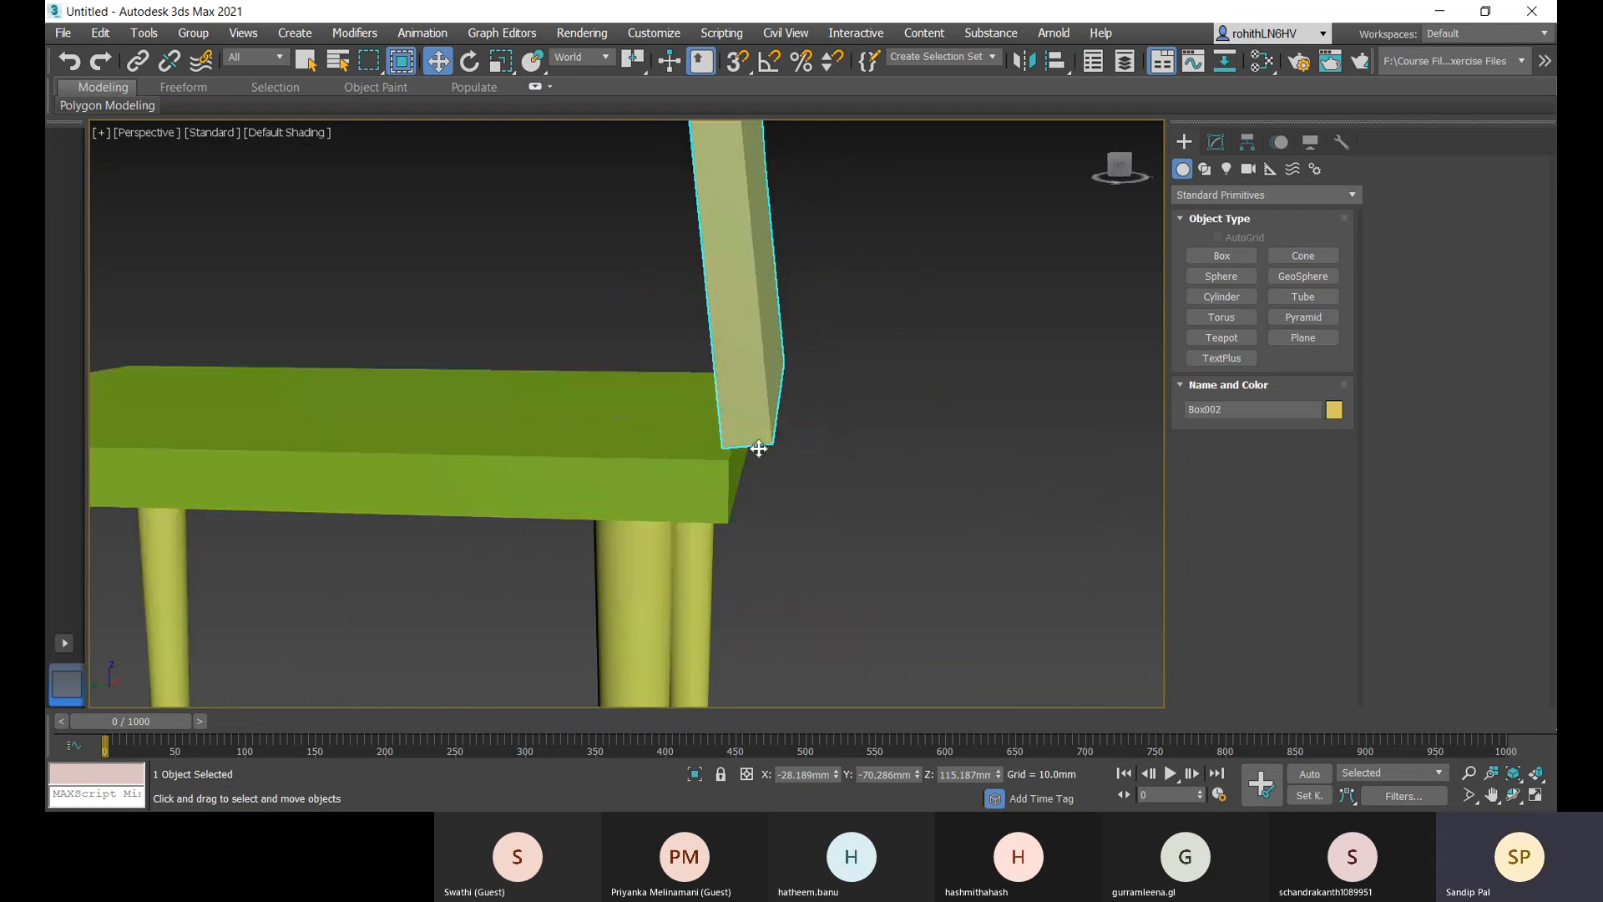
scroll(775, 449, up, 2)
scroll(774, 459, down, 2)
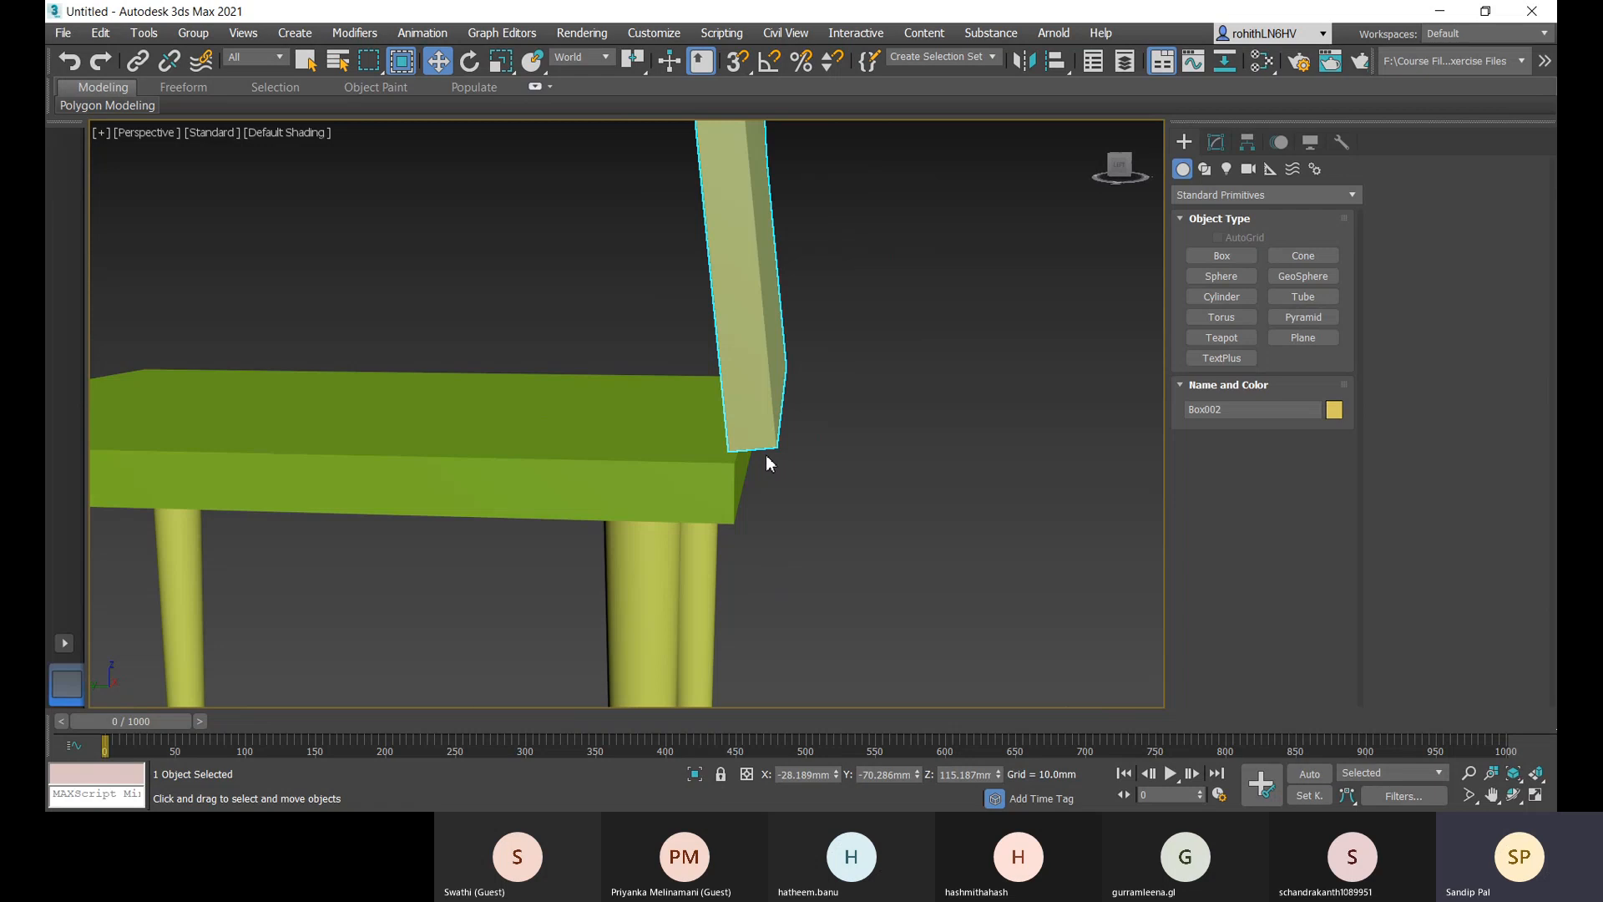
alt+middle_drag(768, 464, 828, 500)
scroll(829, 501, down, 5)
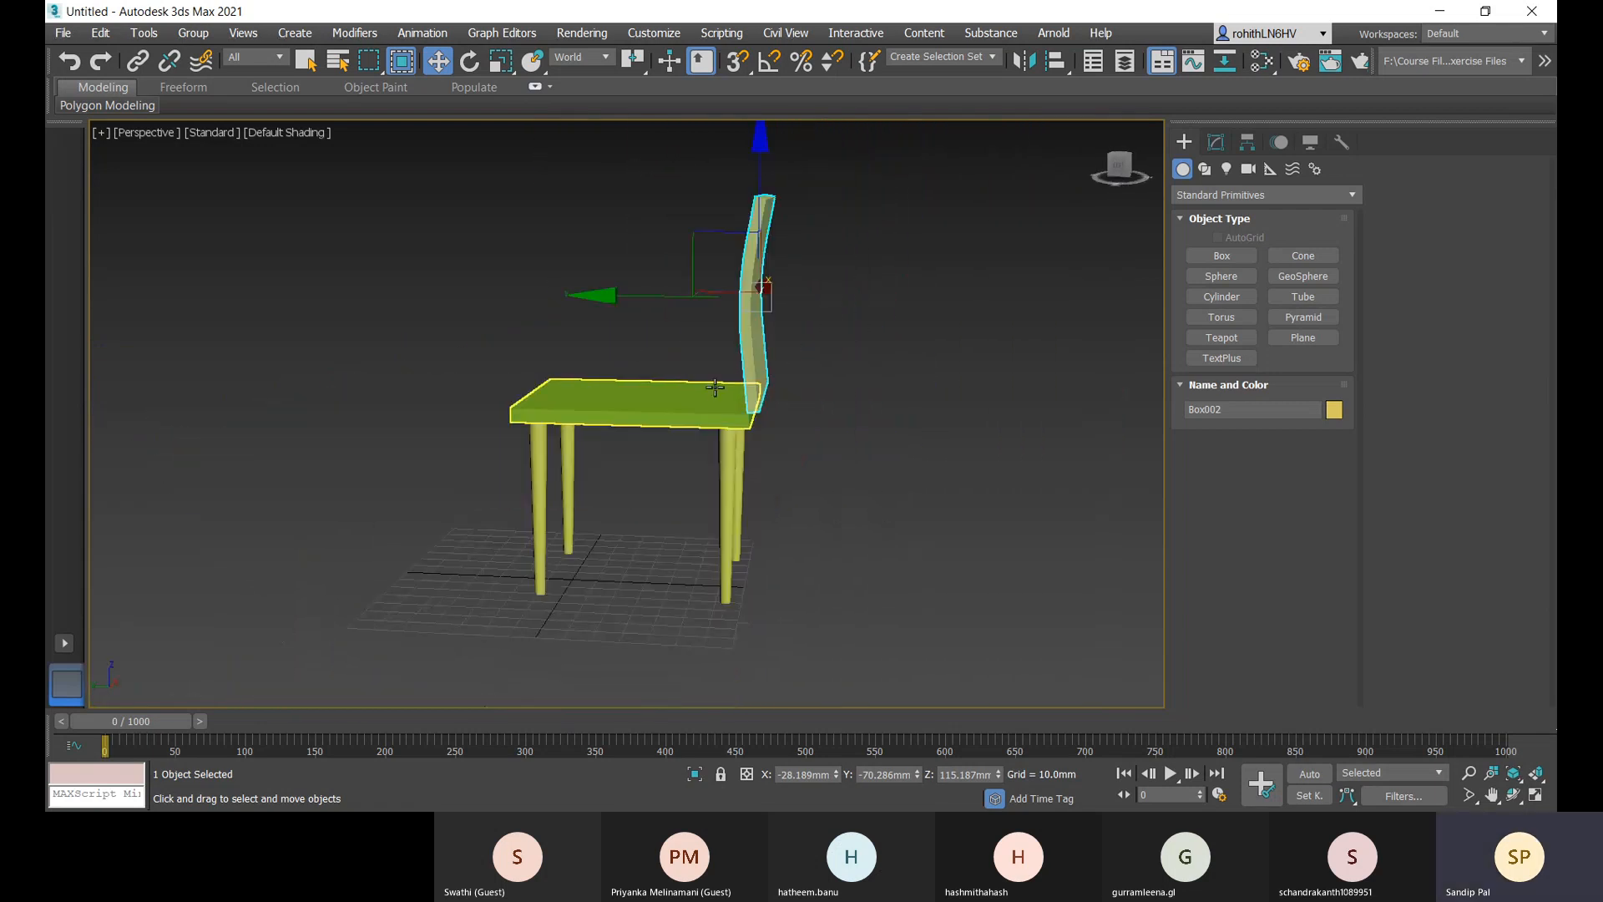
- Show the chair in a wireframe Top view and check the backrest's outline against the seat's rear and side edges
key(t)
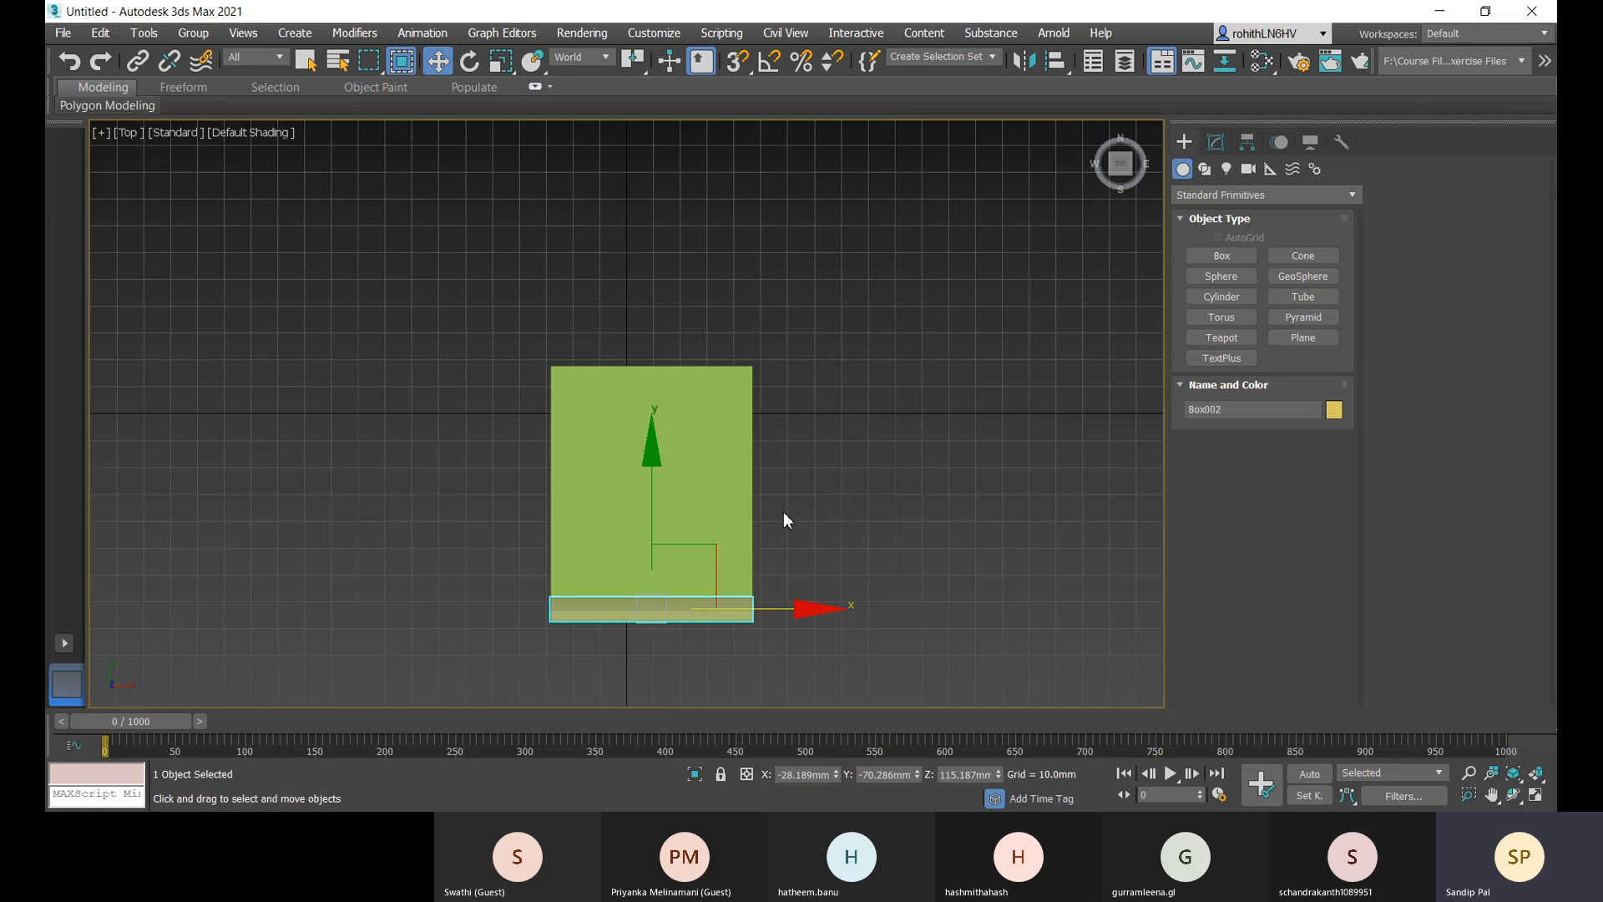
key(F3)
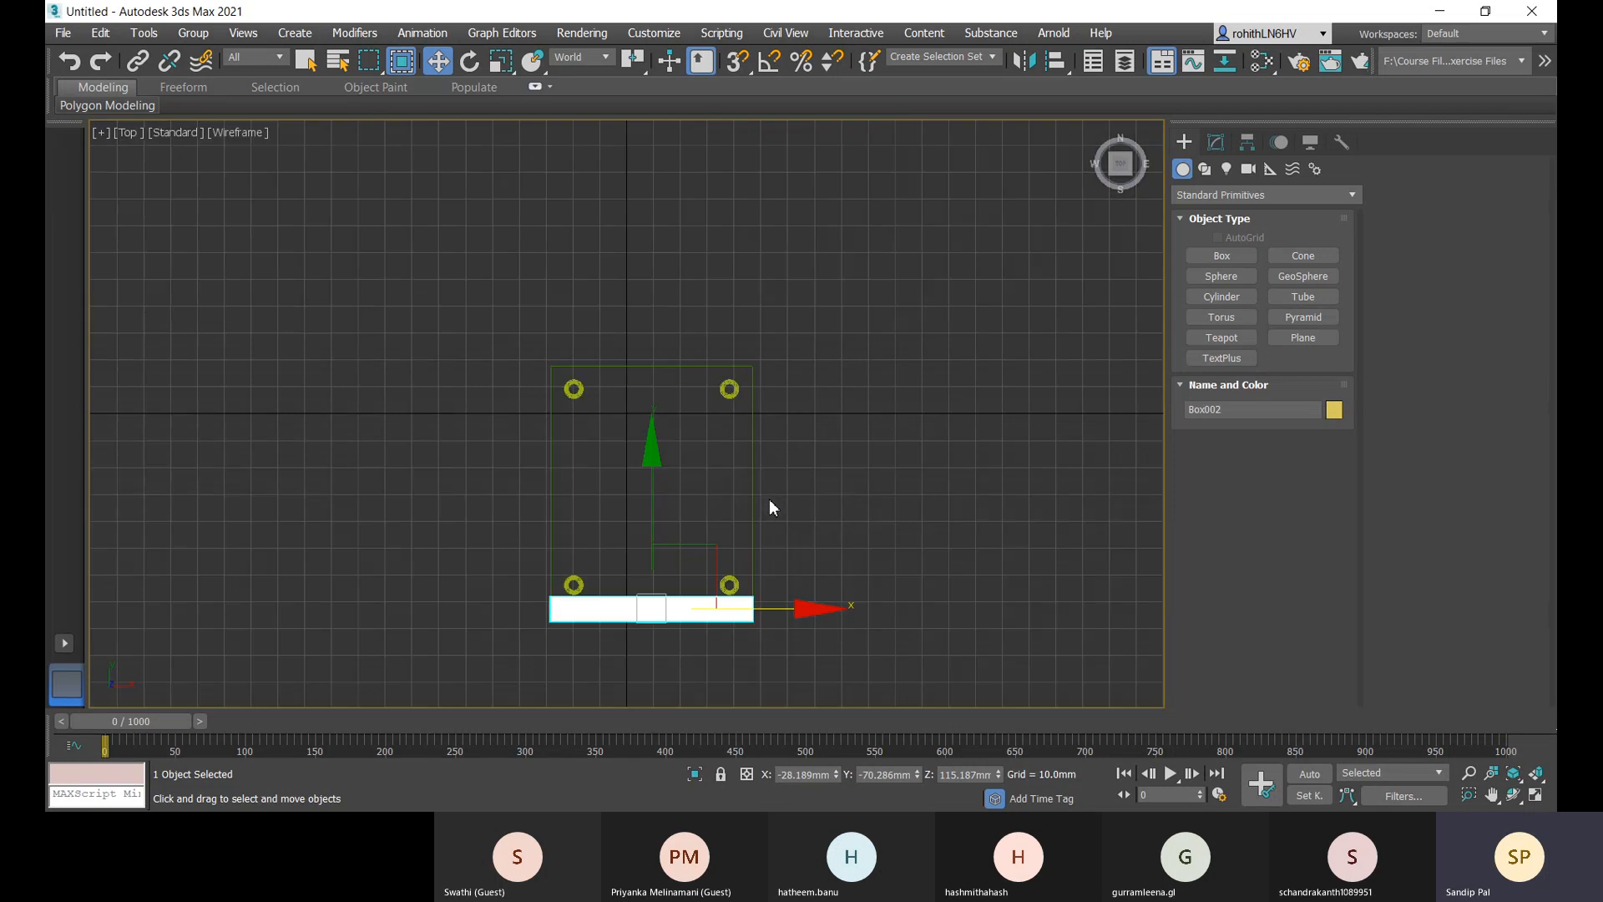
click(860, 574)
scroll(812, 616, up, 3)
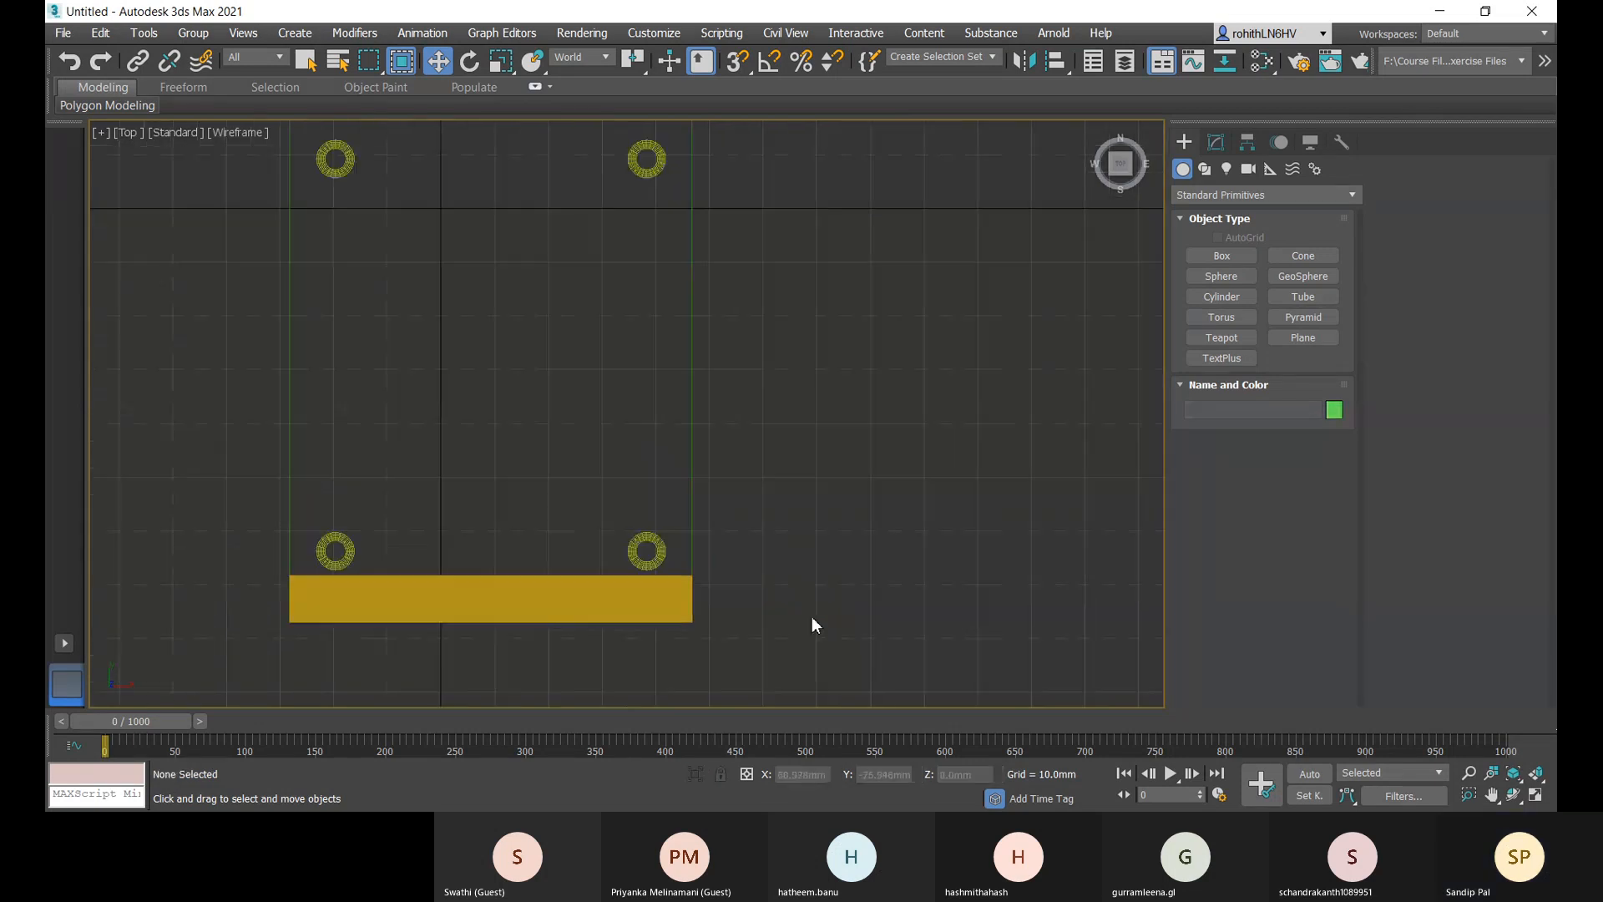
middle_drag(757, 612, 939, 524)
scroll(573, 536, up, 4)
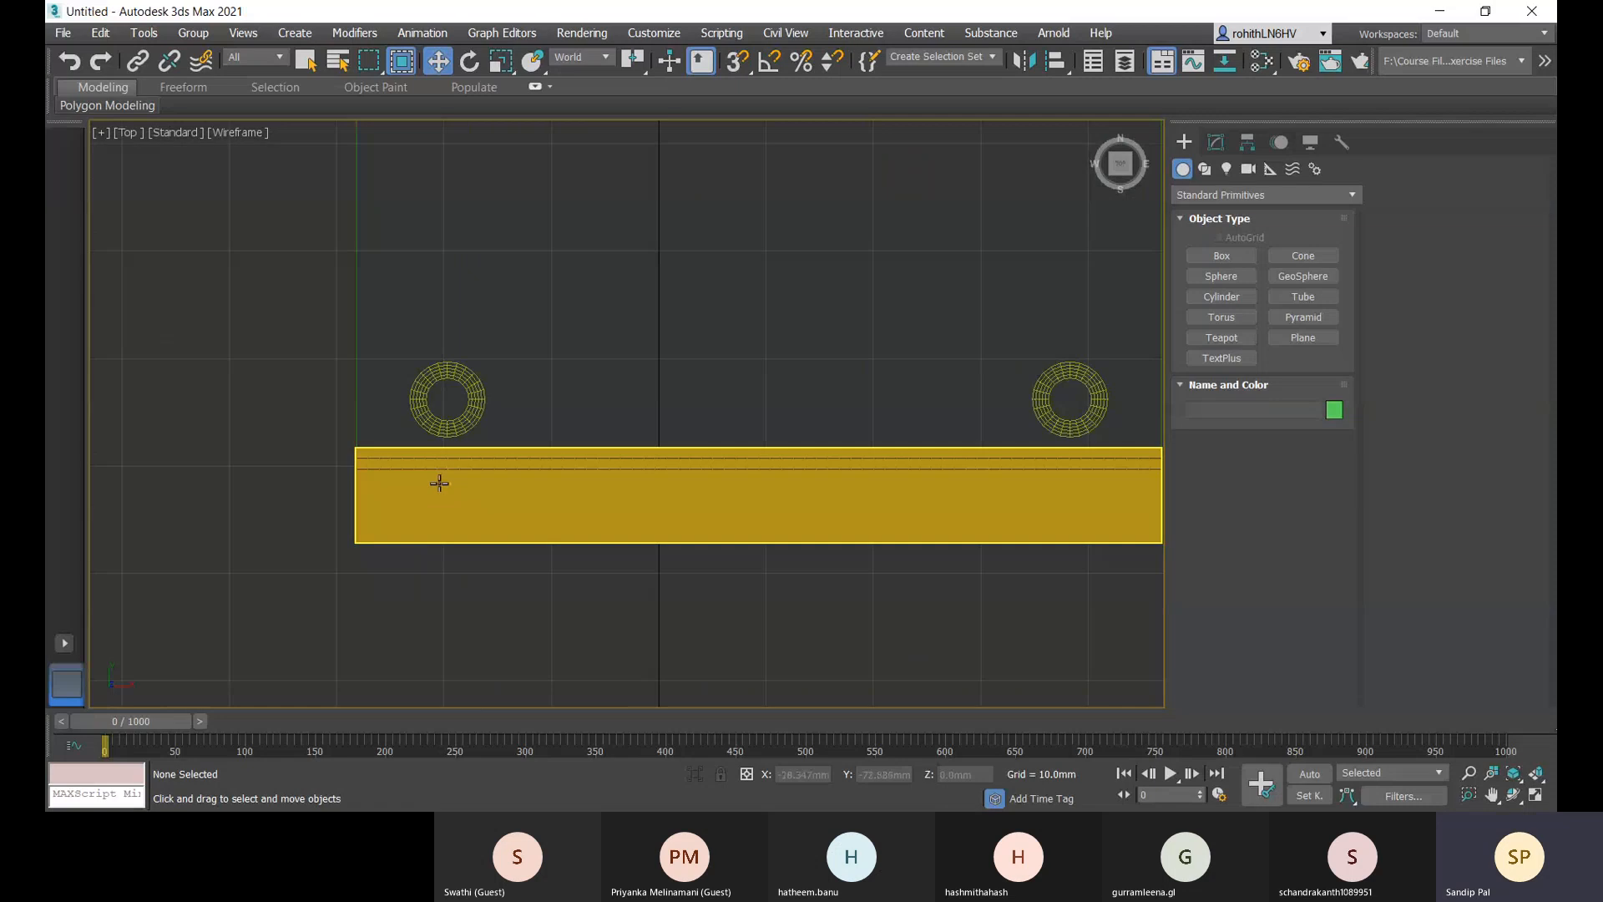
scroll(336, 430, up, 3)
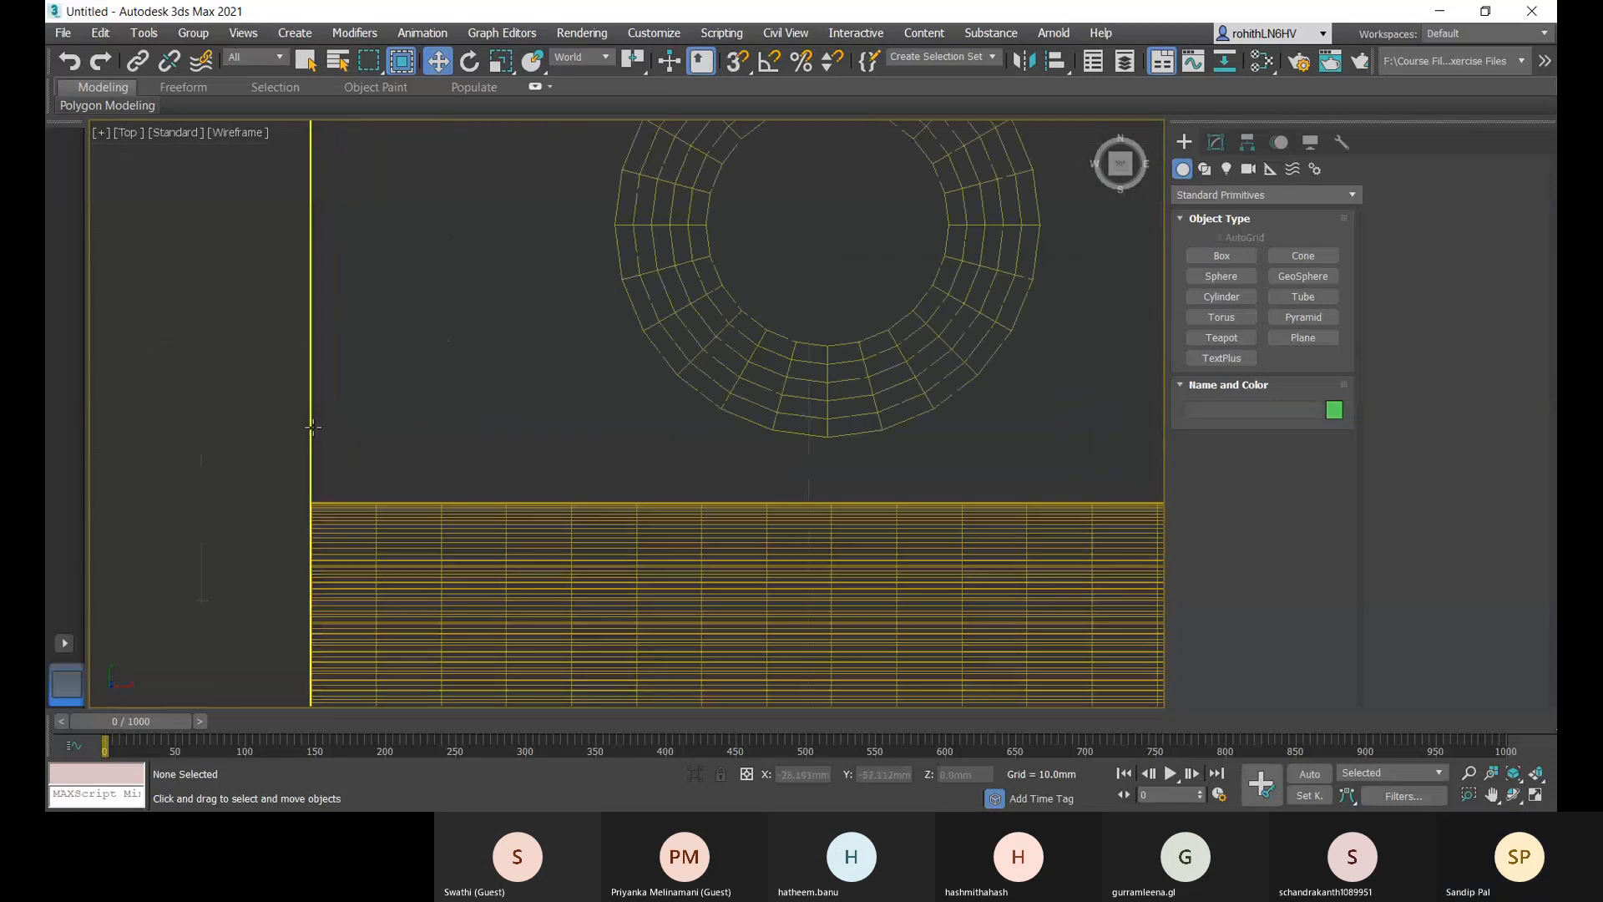
scroll(311, 428, down, 3)
scroll(367, 432, down, 3)
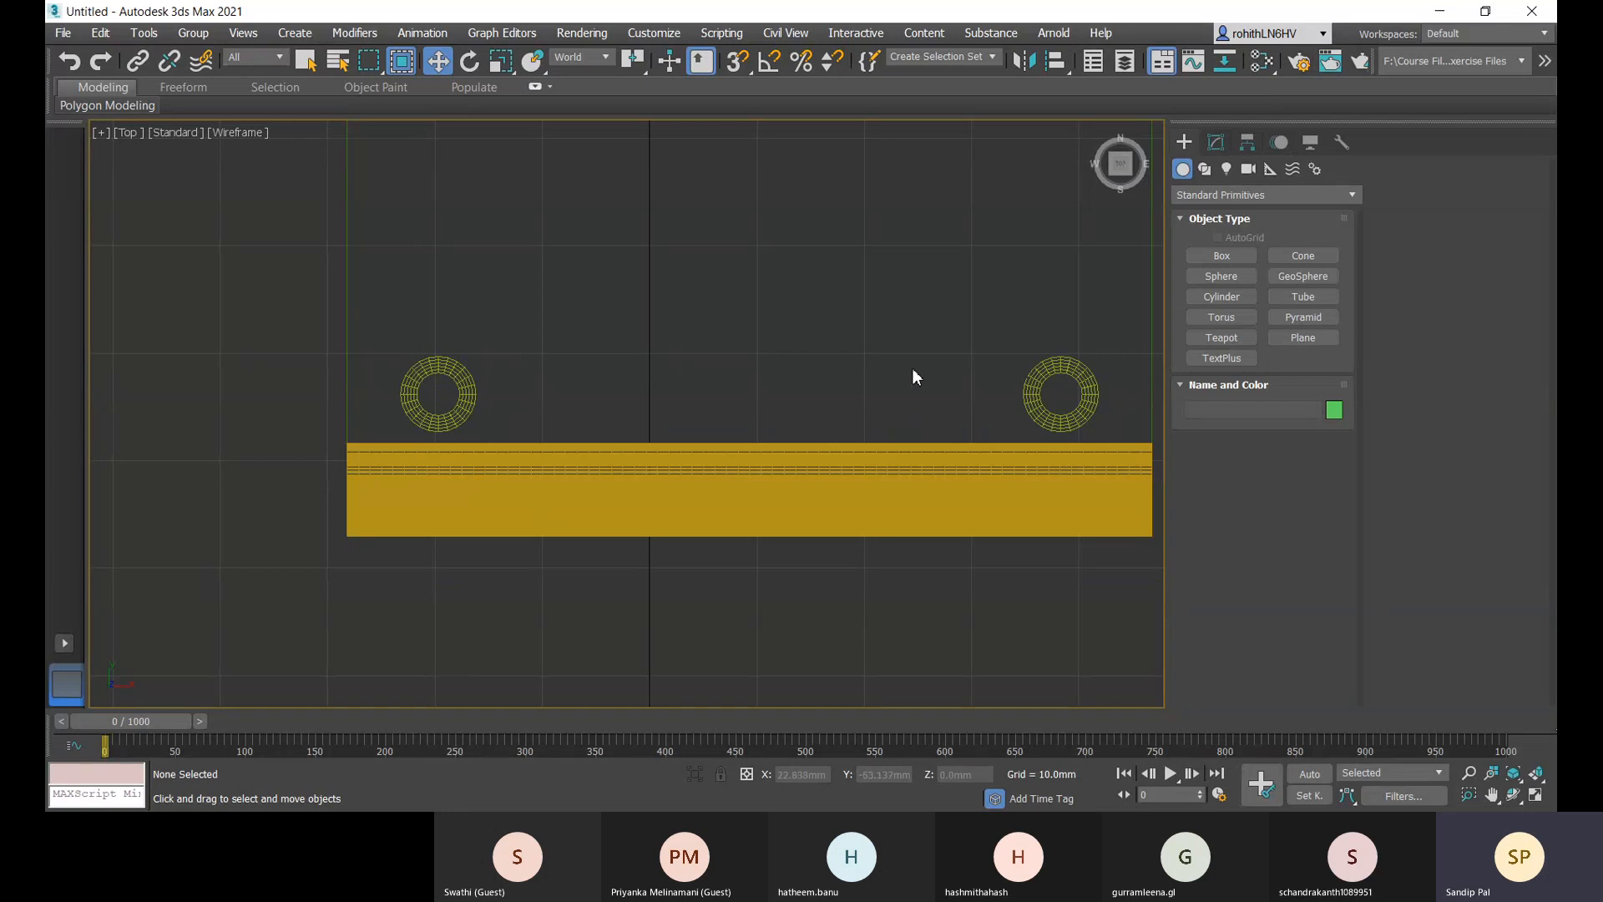
- Align the backrest to the seat box in Y position, minimum to minimum
click(946, 474)
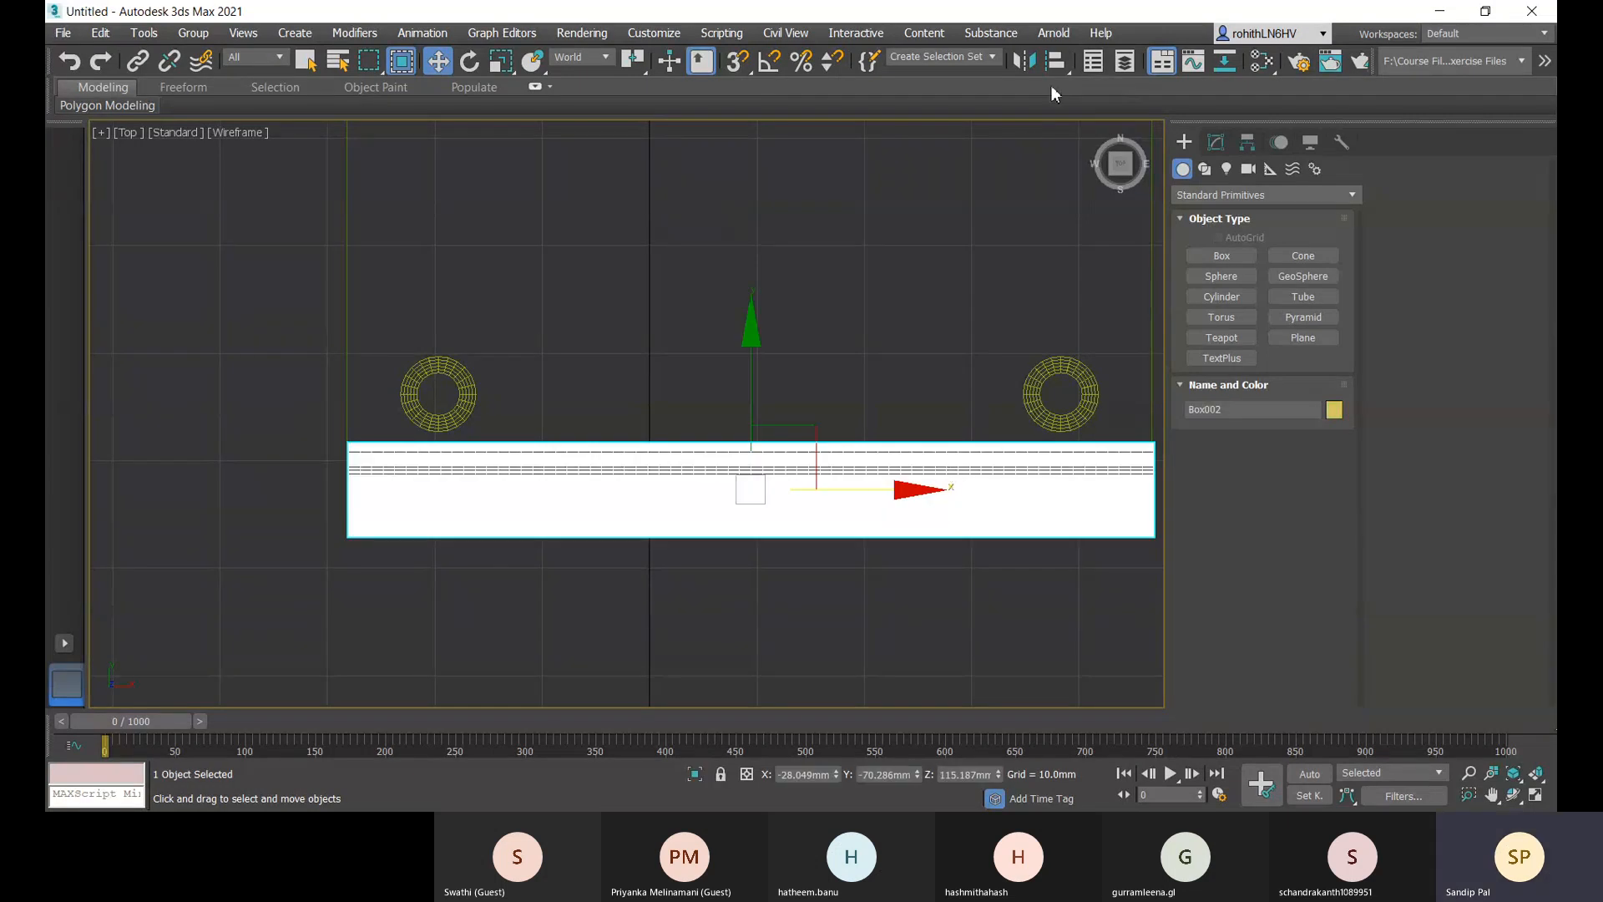
click(1042, 68)
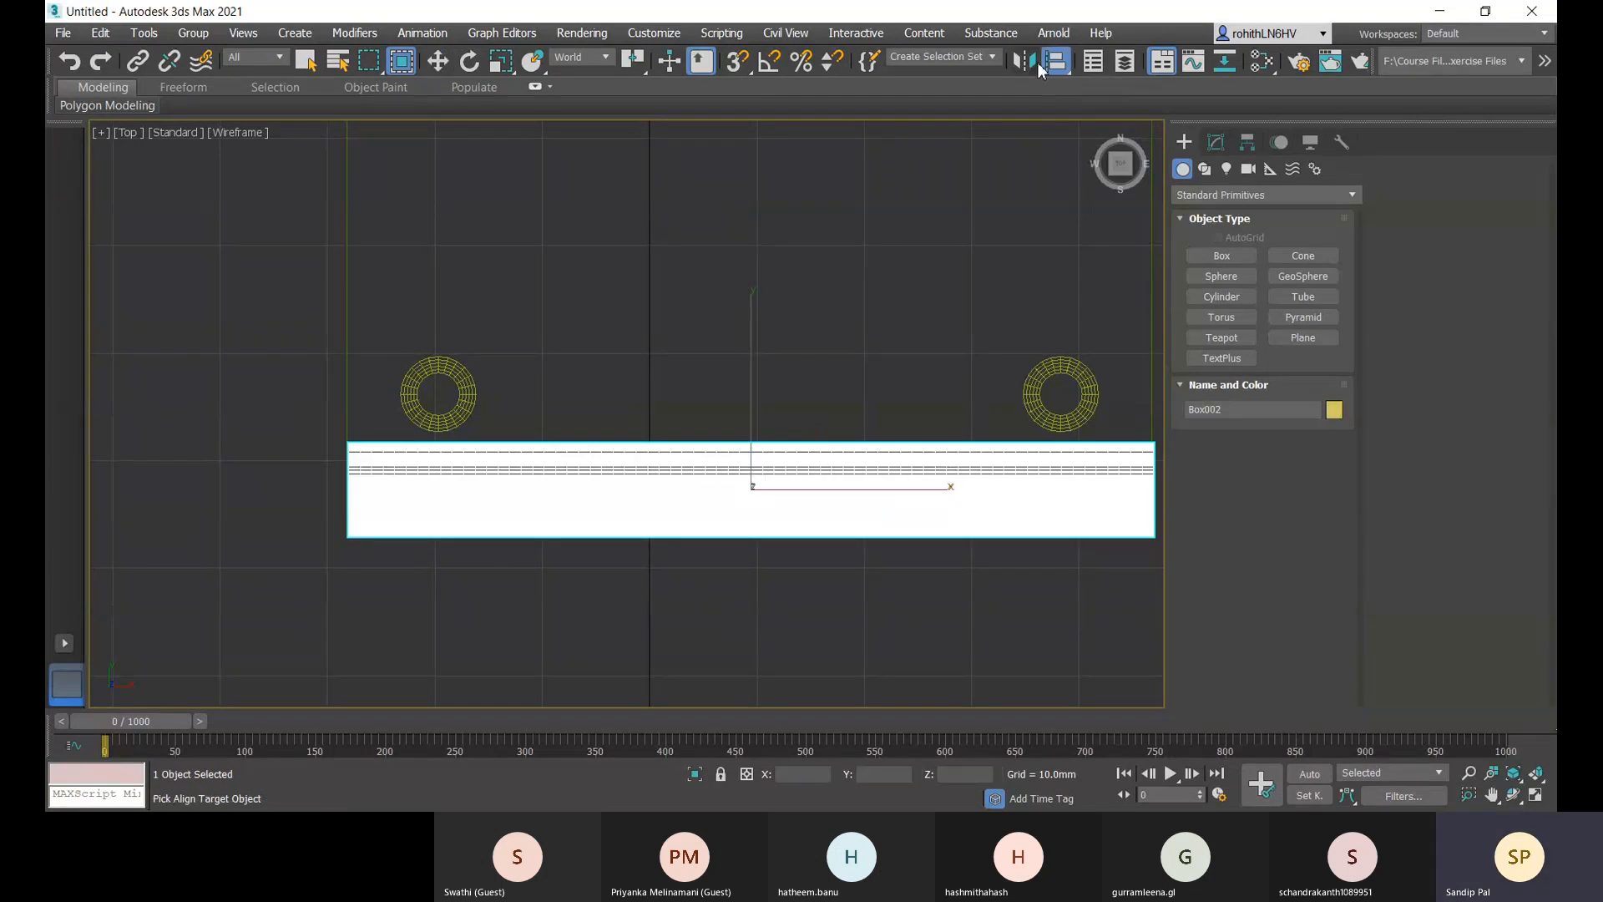
click(346, 368)
click(240, 254)
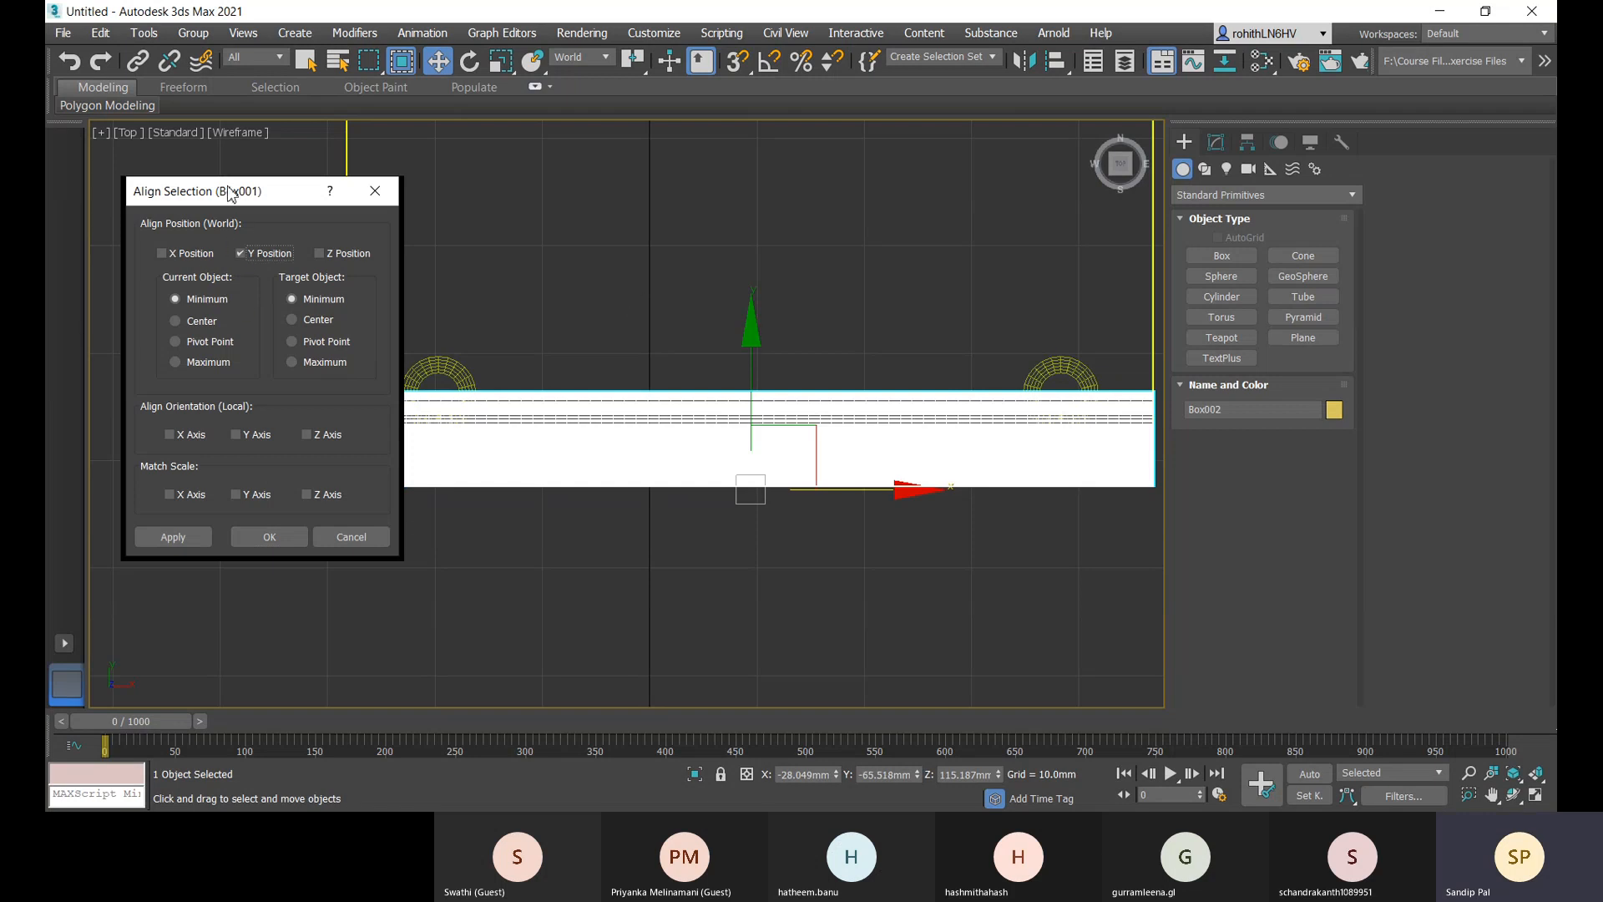
drag(231, 194, 491, 144)
click(430, 486)
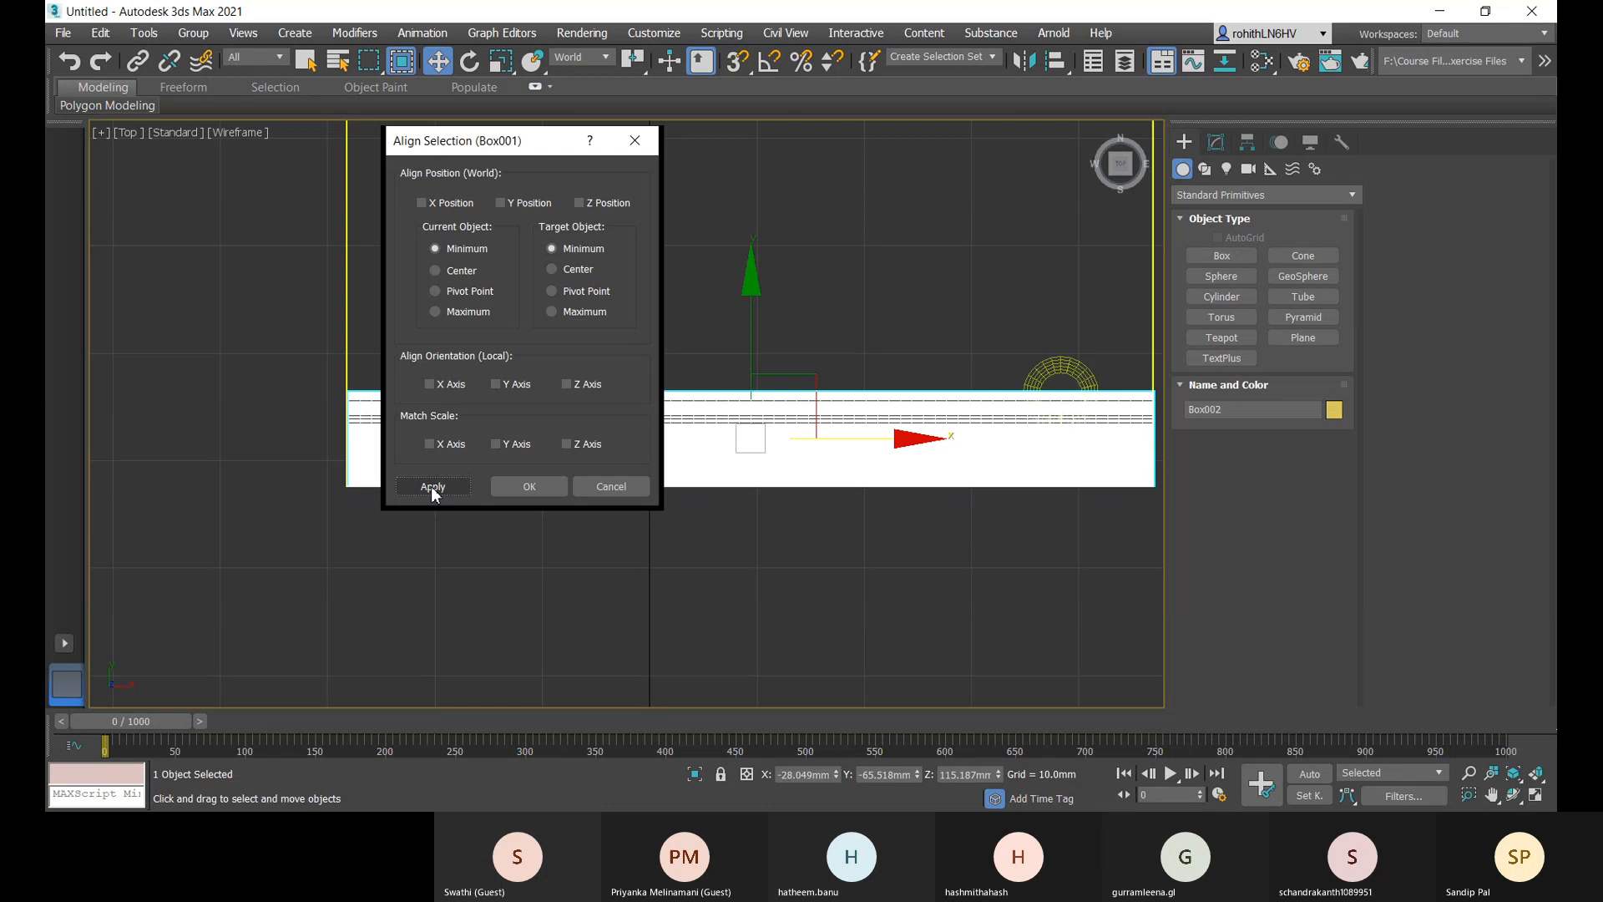
click(534, 488)
- Back in the shaded Perspective view, align the backrest to the seat box in Z position, minimum to minimum, and deselect it
key(p)
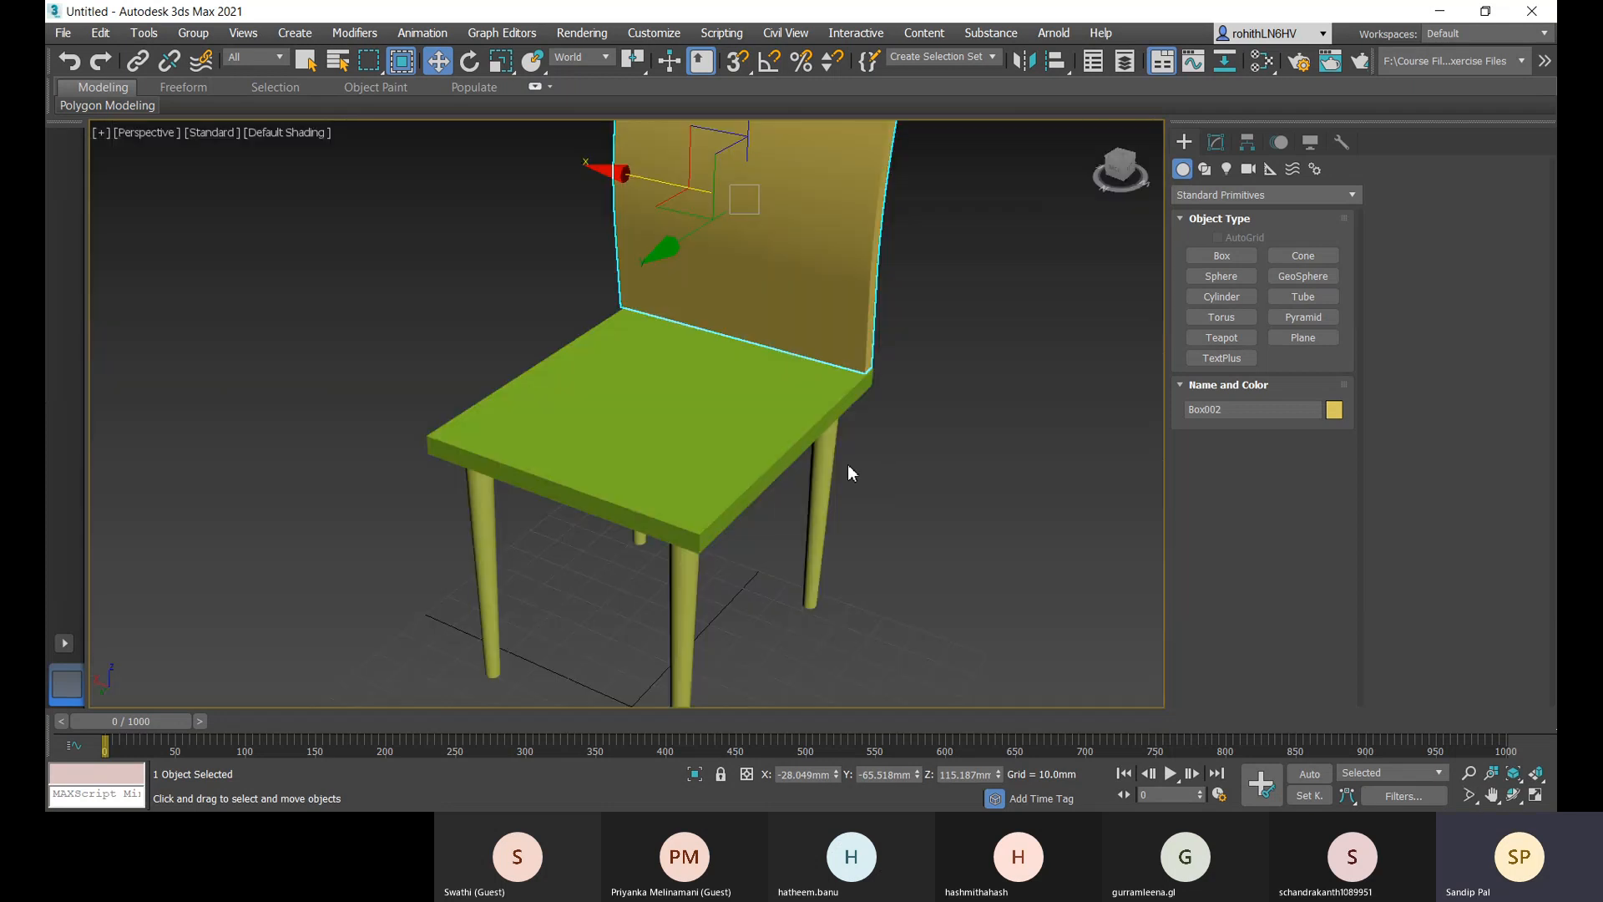
alt+middle_drag(1010, 410, 888, 448)
scroll(750, 371, up, 5)
scroll(884, 508, down, 5)
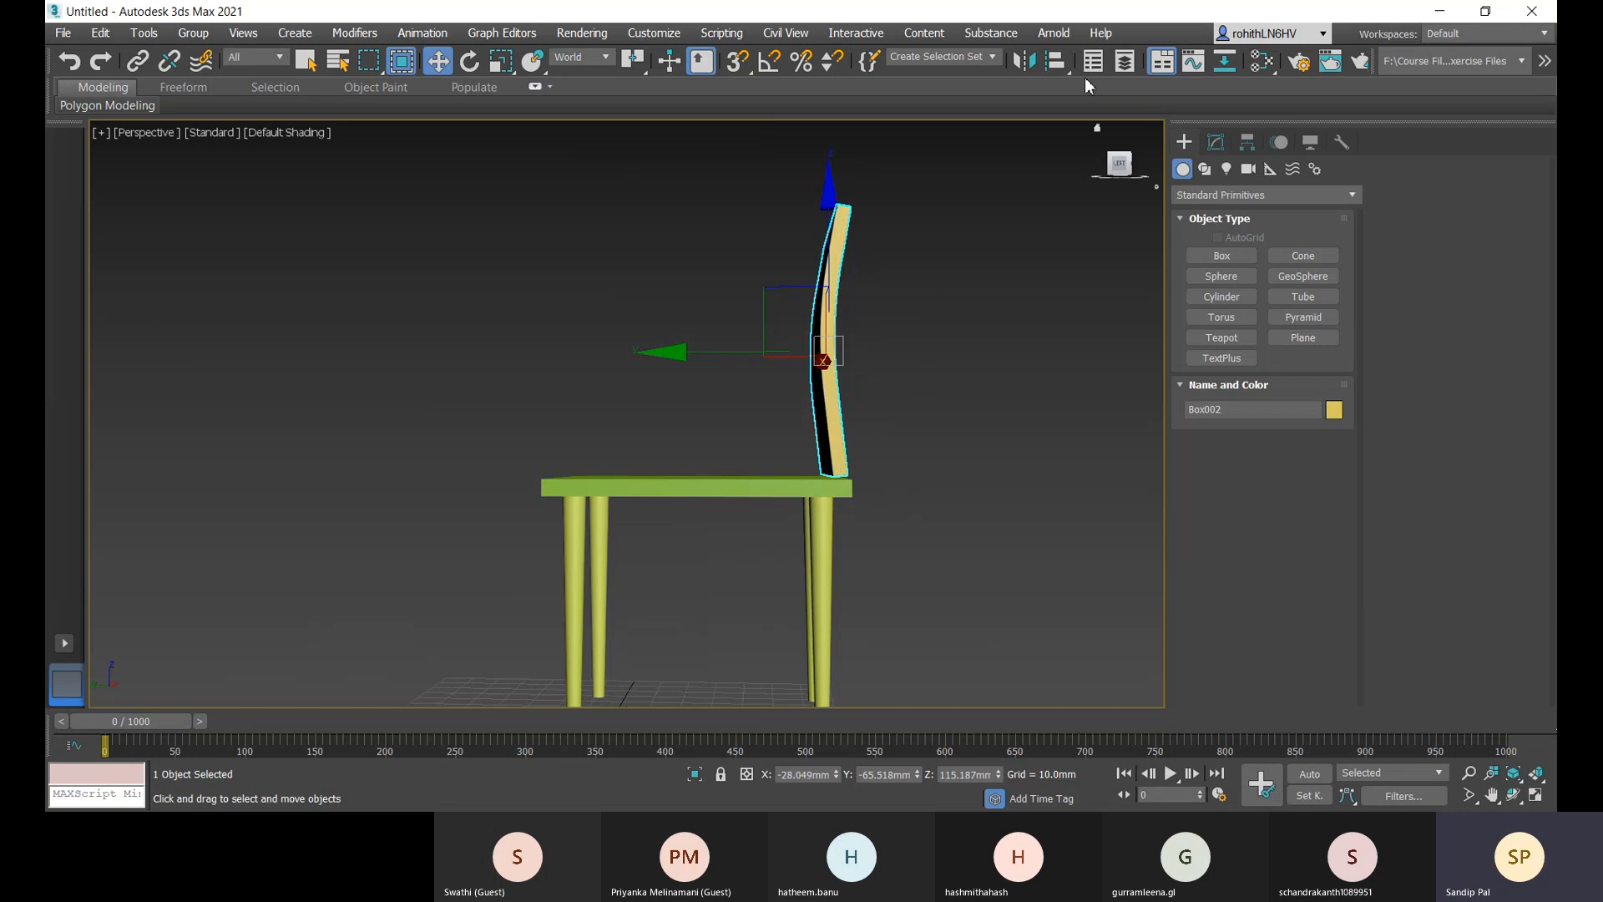
click(1056, 61)
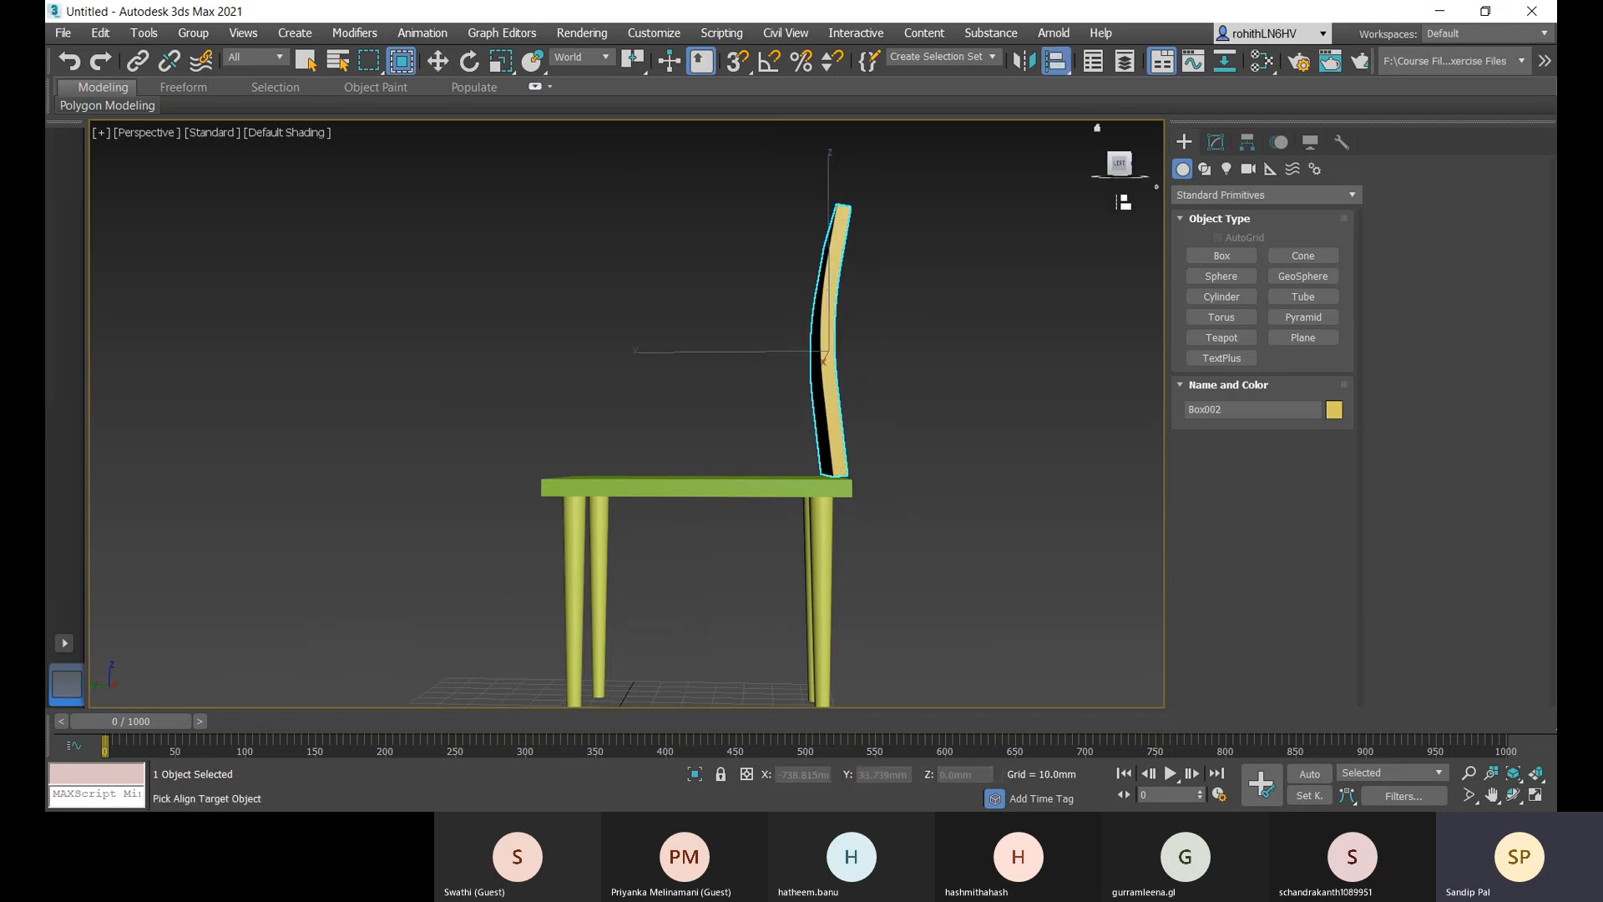
click(786, 493)
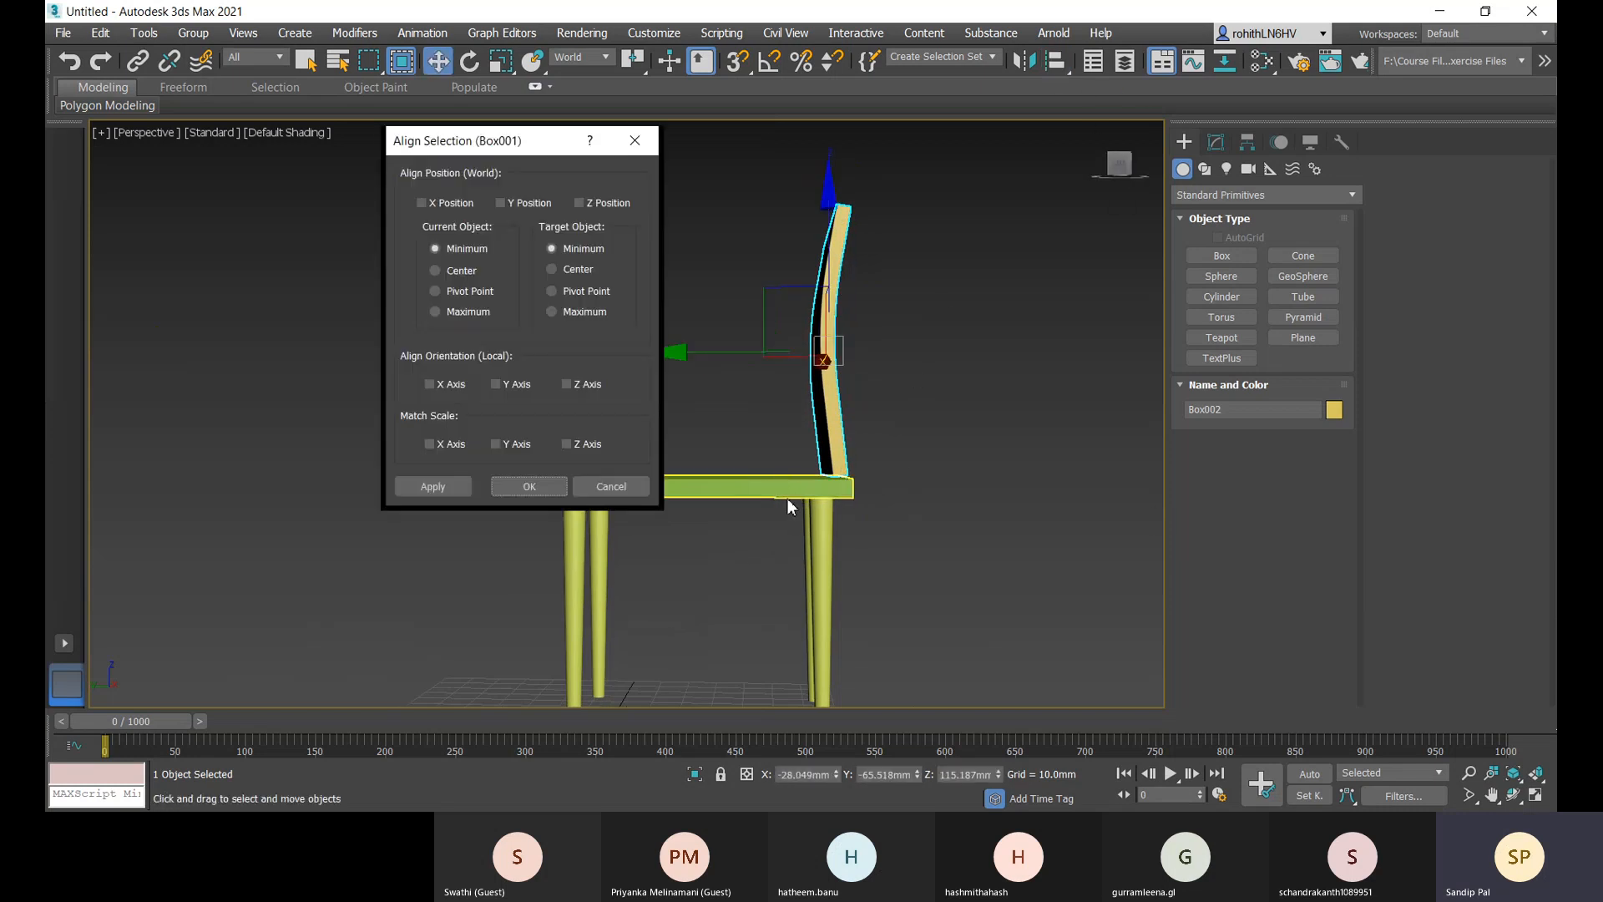
click(578, 203)
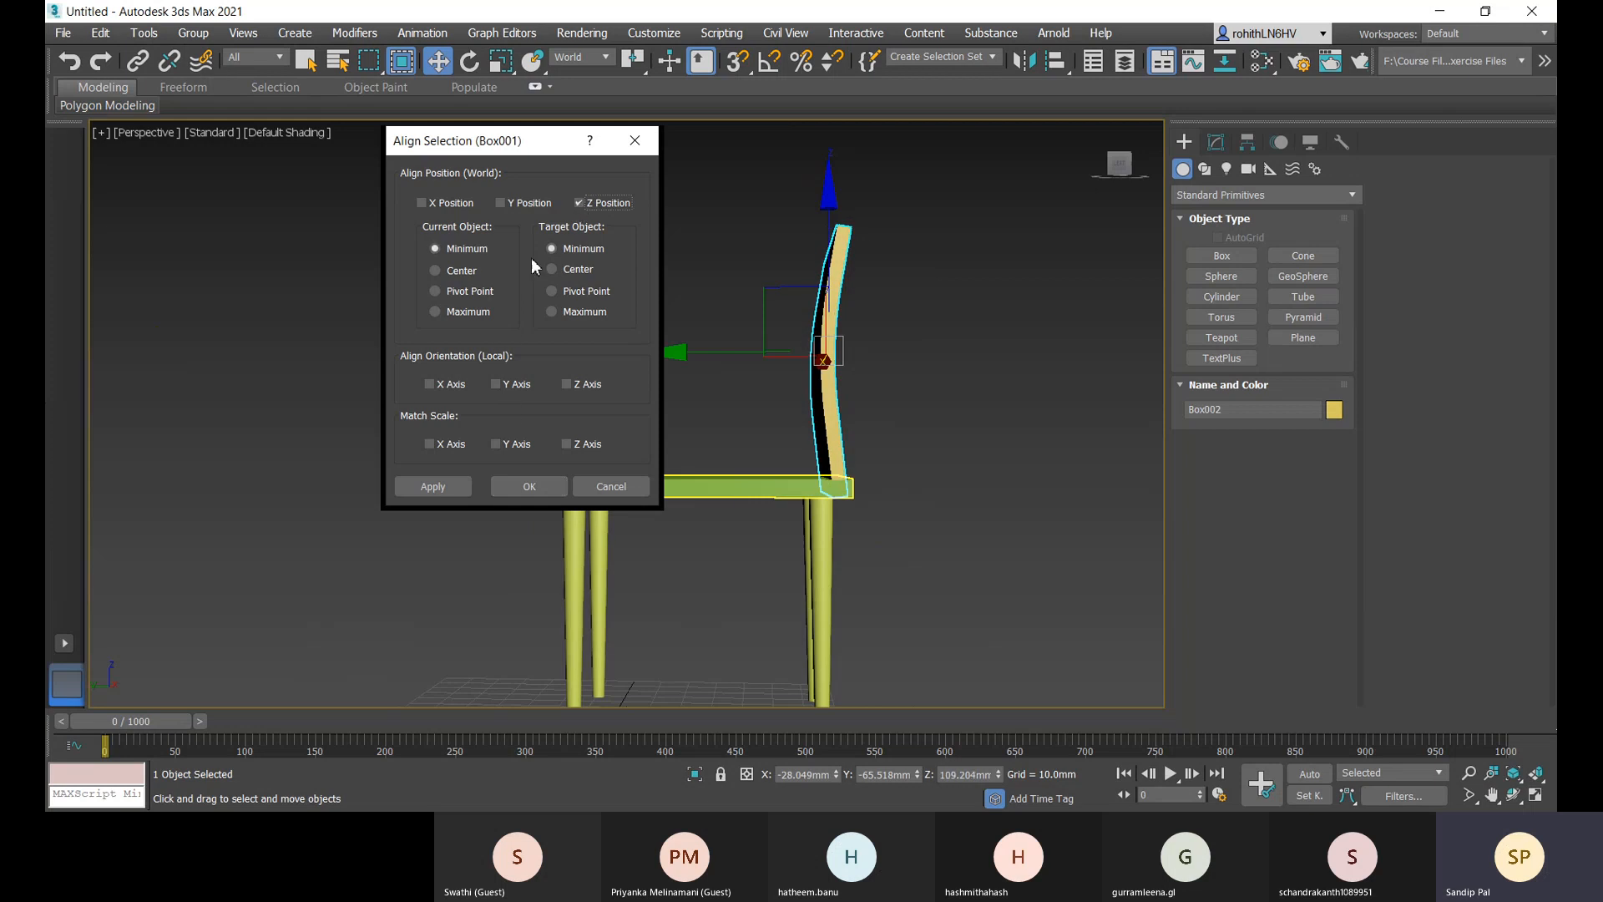
click(526, 486)
click(954, 551)
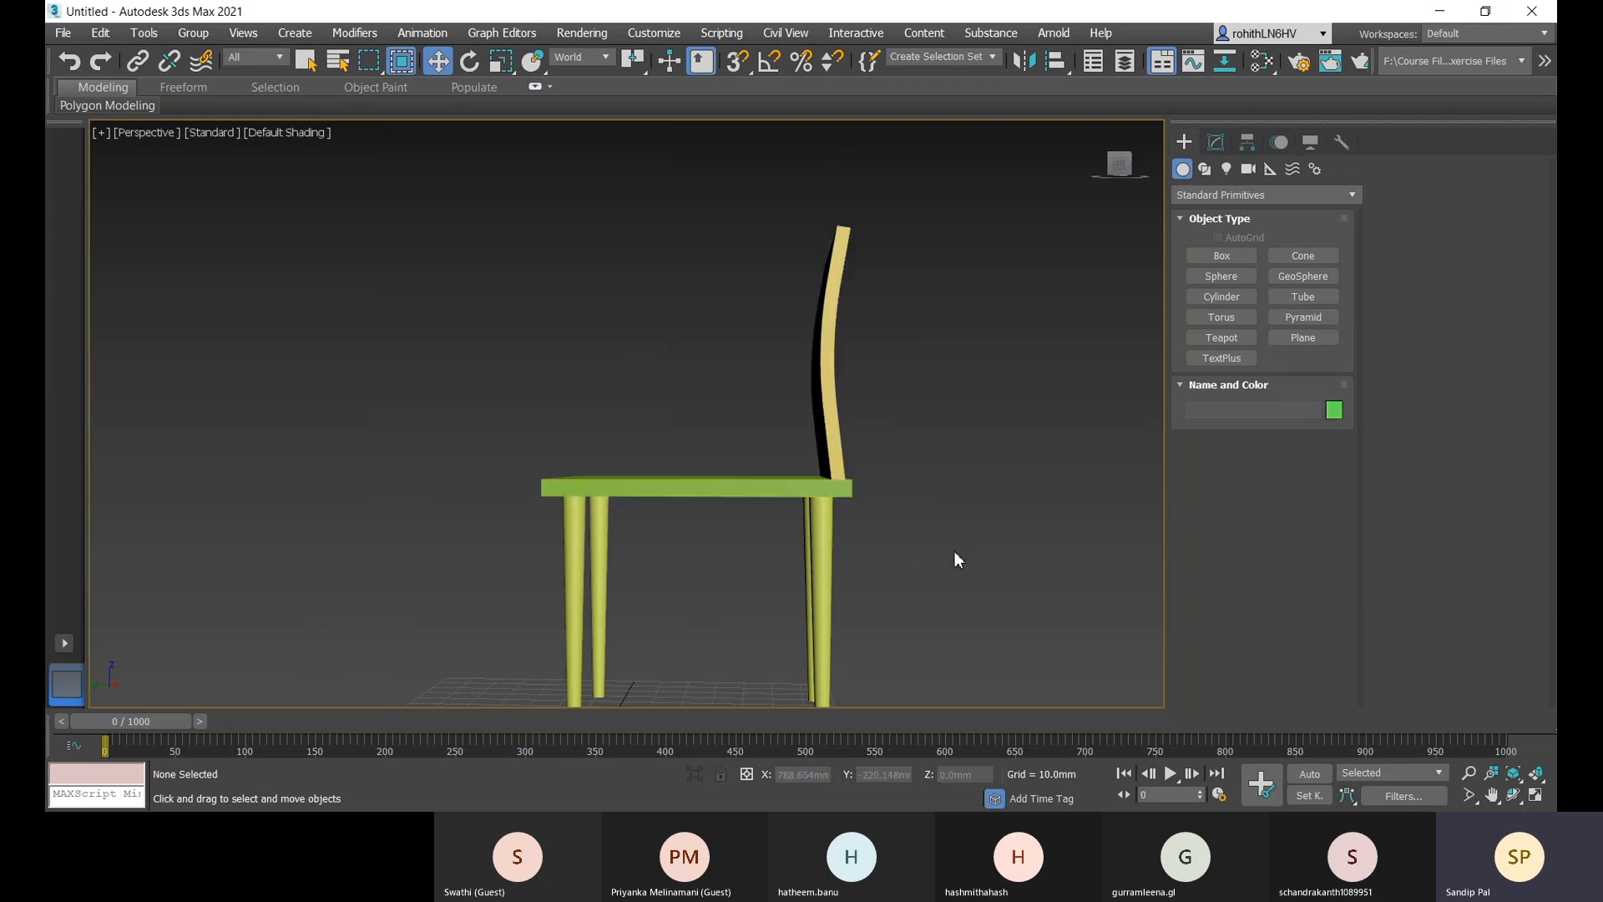
- Inspect the joint between backrest and seat up close, and view the whole chair from the front at an angle
alt+middle_drag(954, 551, 922, 580)
scroll(821, 576, up, 5)
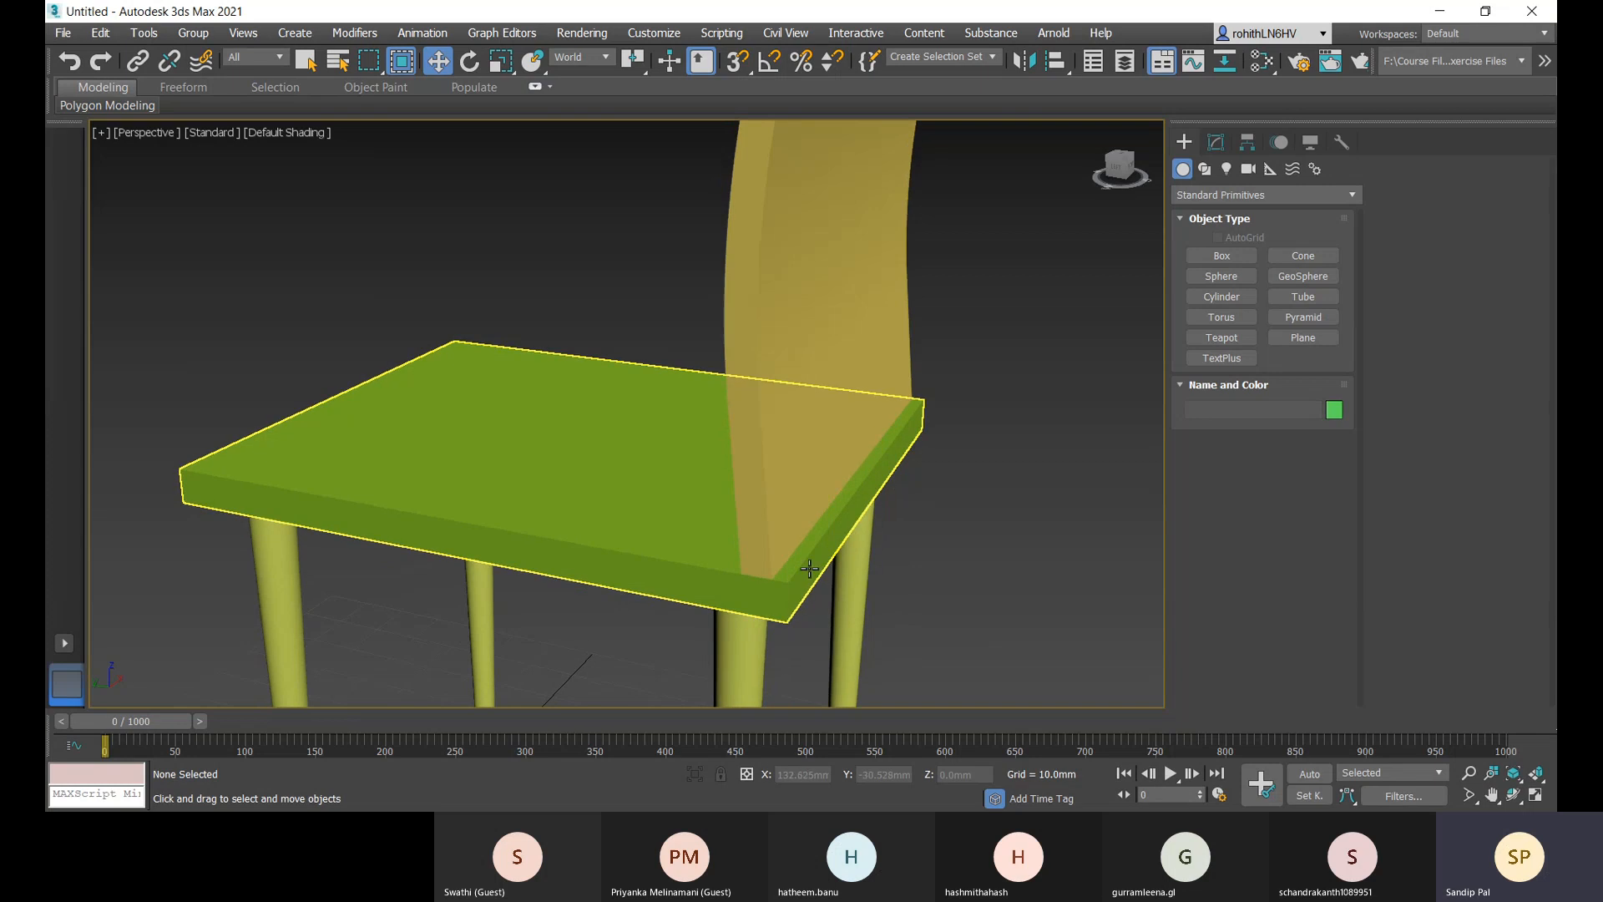
alt+middle_drag(821, 576, 1043, 576)
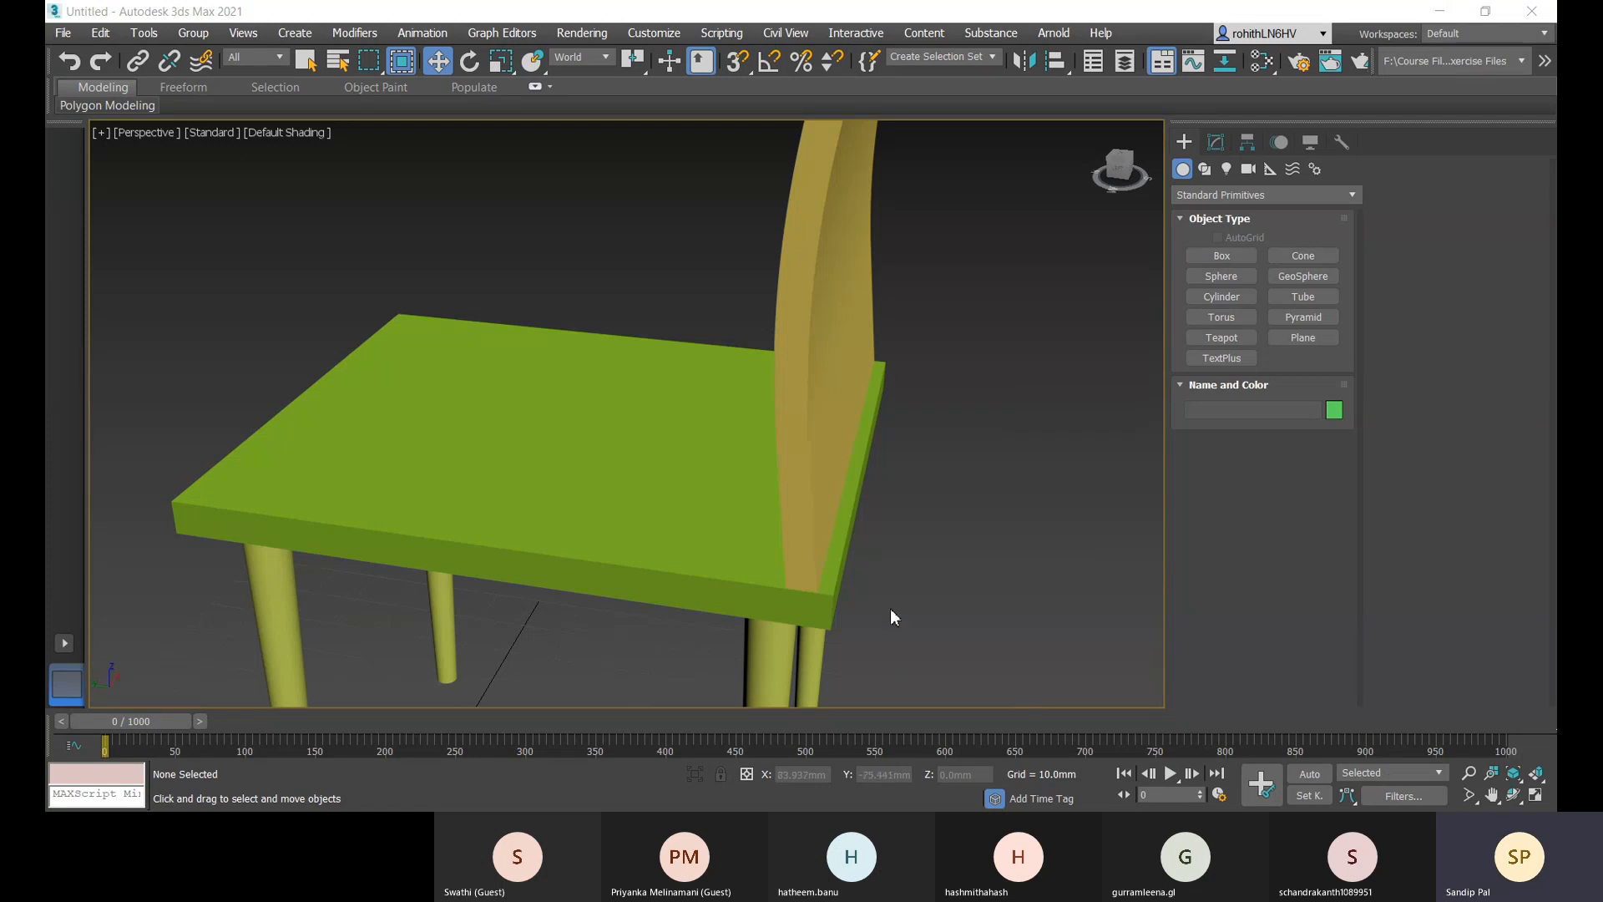
scroll(890, 608, down, 6)
scroll(885, 476, down, 5)
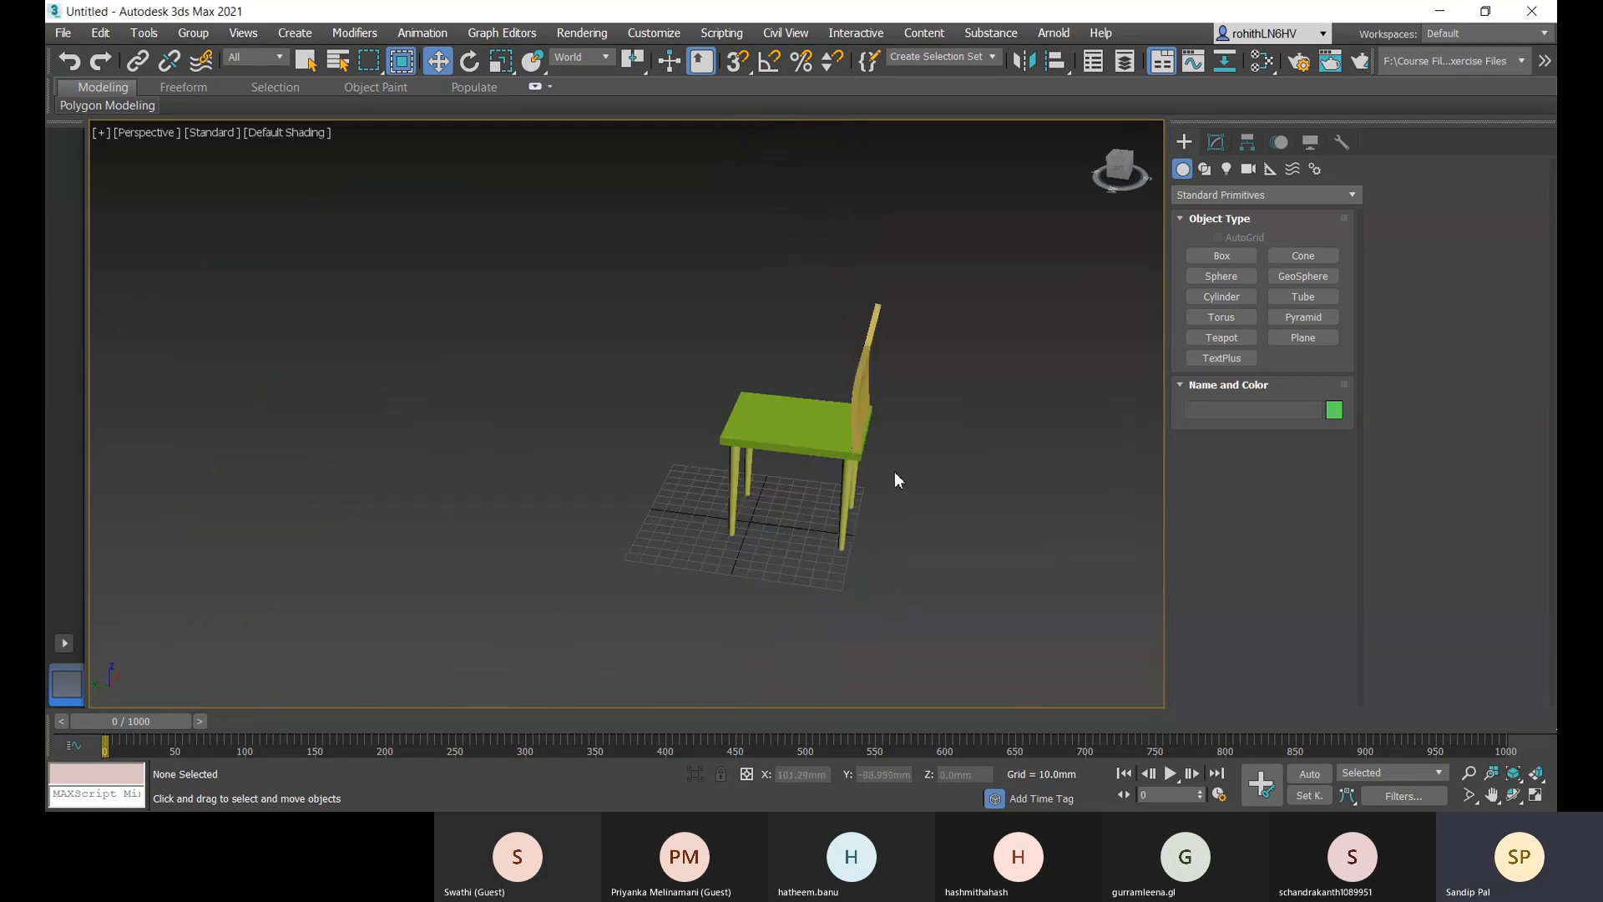
alt+middle_drag(894, 471, 974, 651)
middle_drag(903, 606, 926, 583)
scroll(783, 511, up, 3)
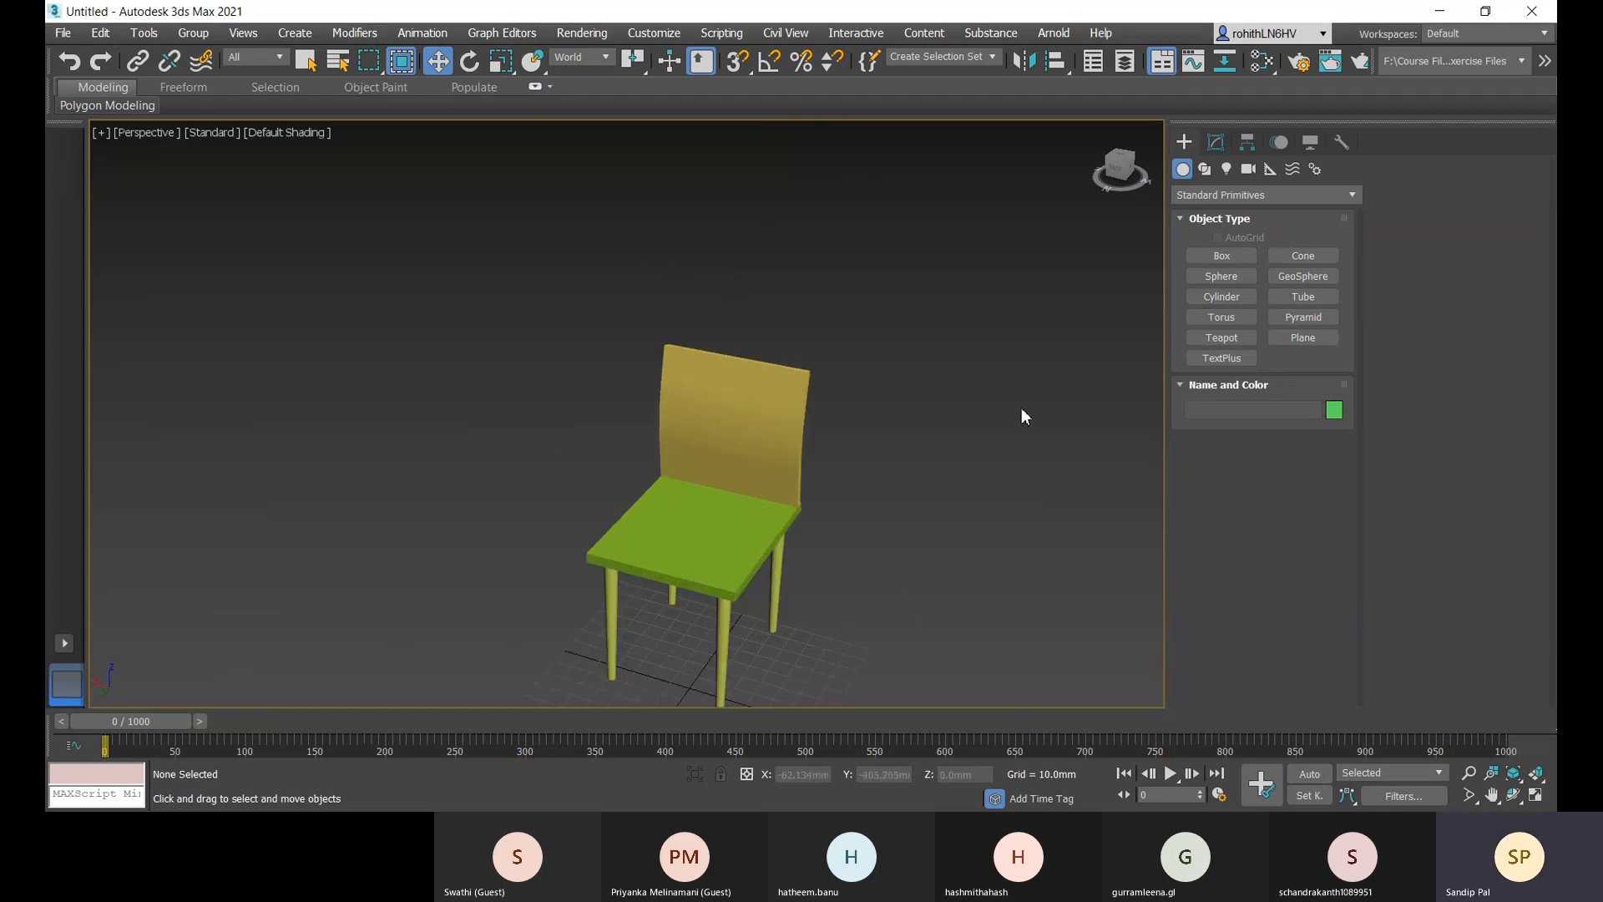
middle_drag(802, 544, 866, 459)
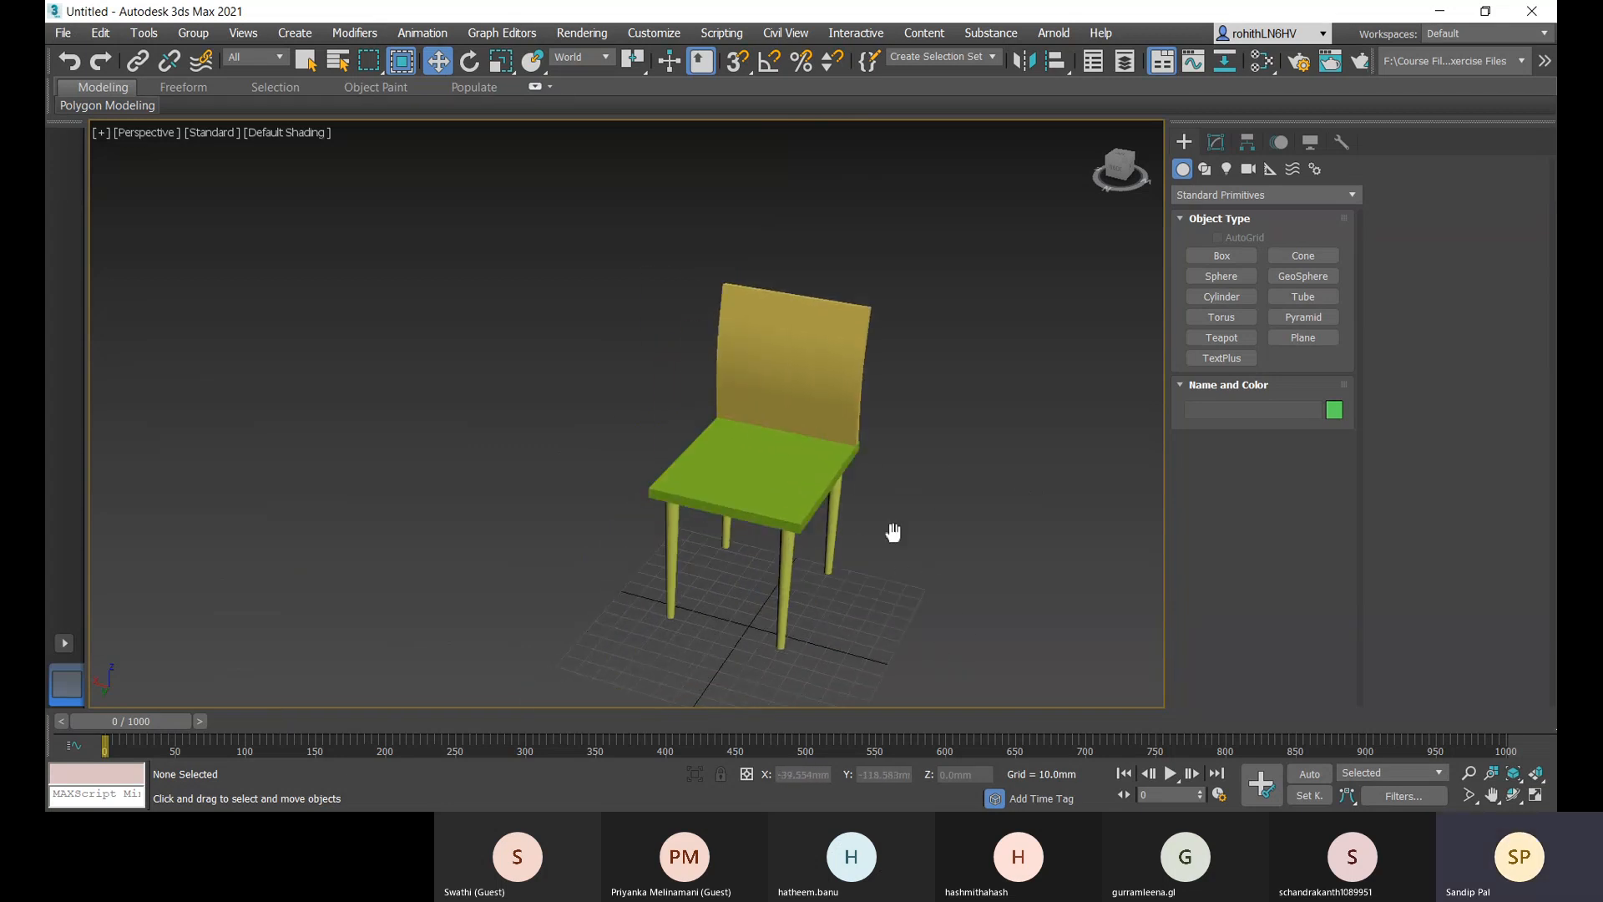
middle_drag(887, 536, 863, 459)
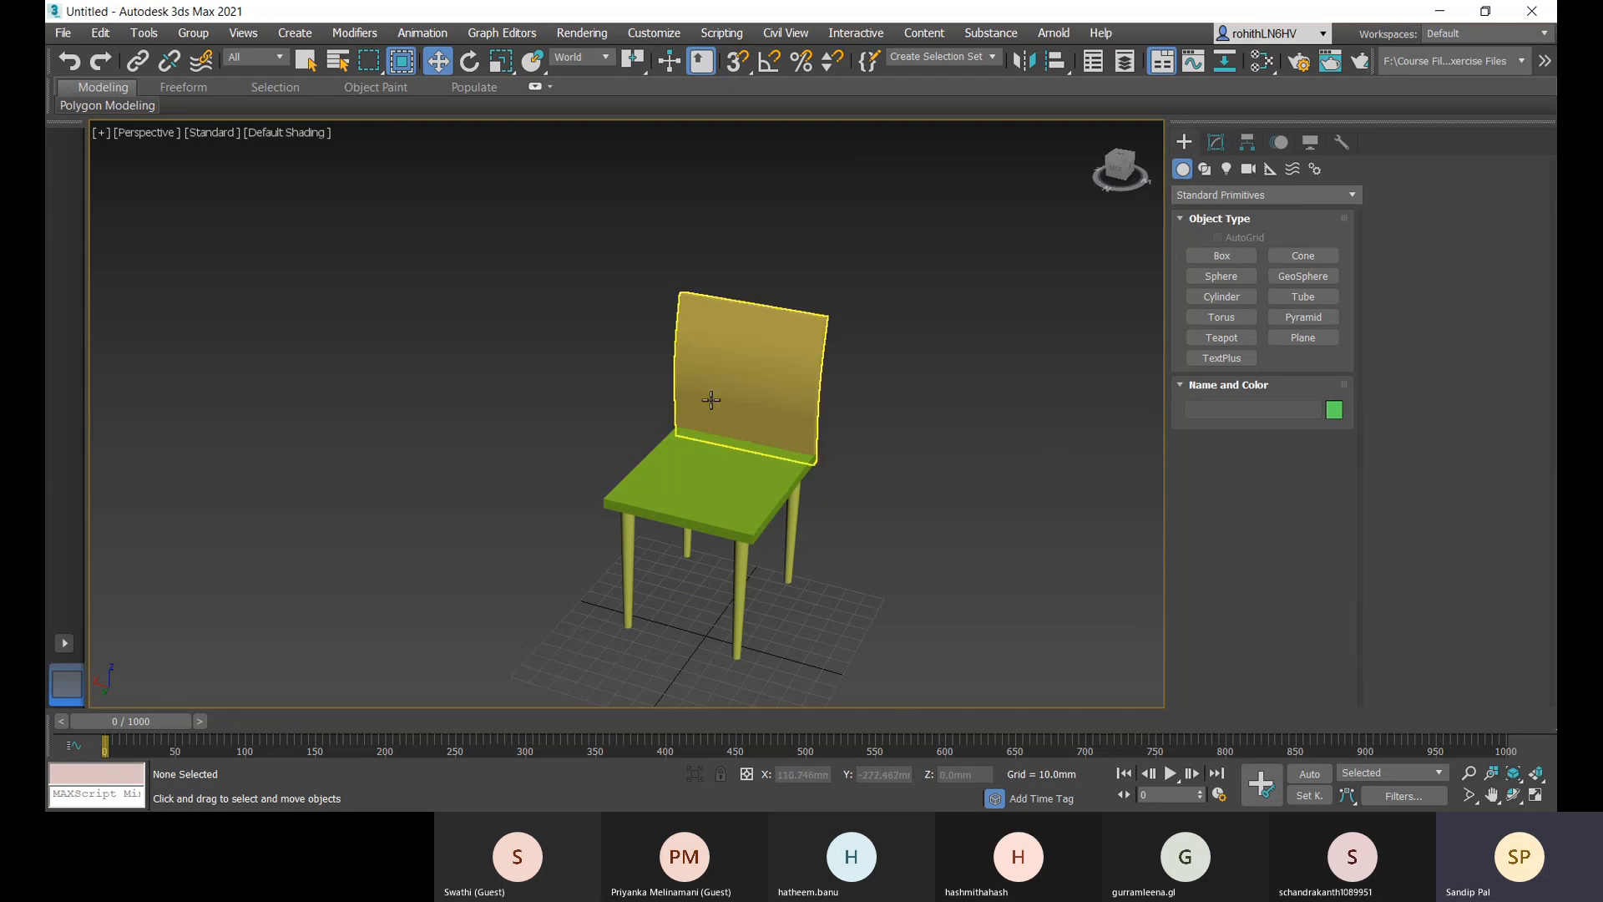
scroll(732, 499, up, 4)
scroll(739, 432, down, 3)
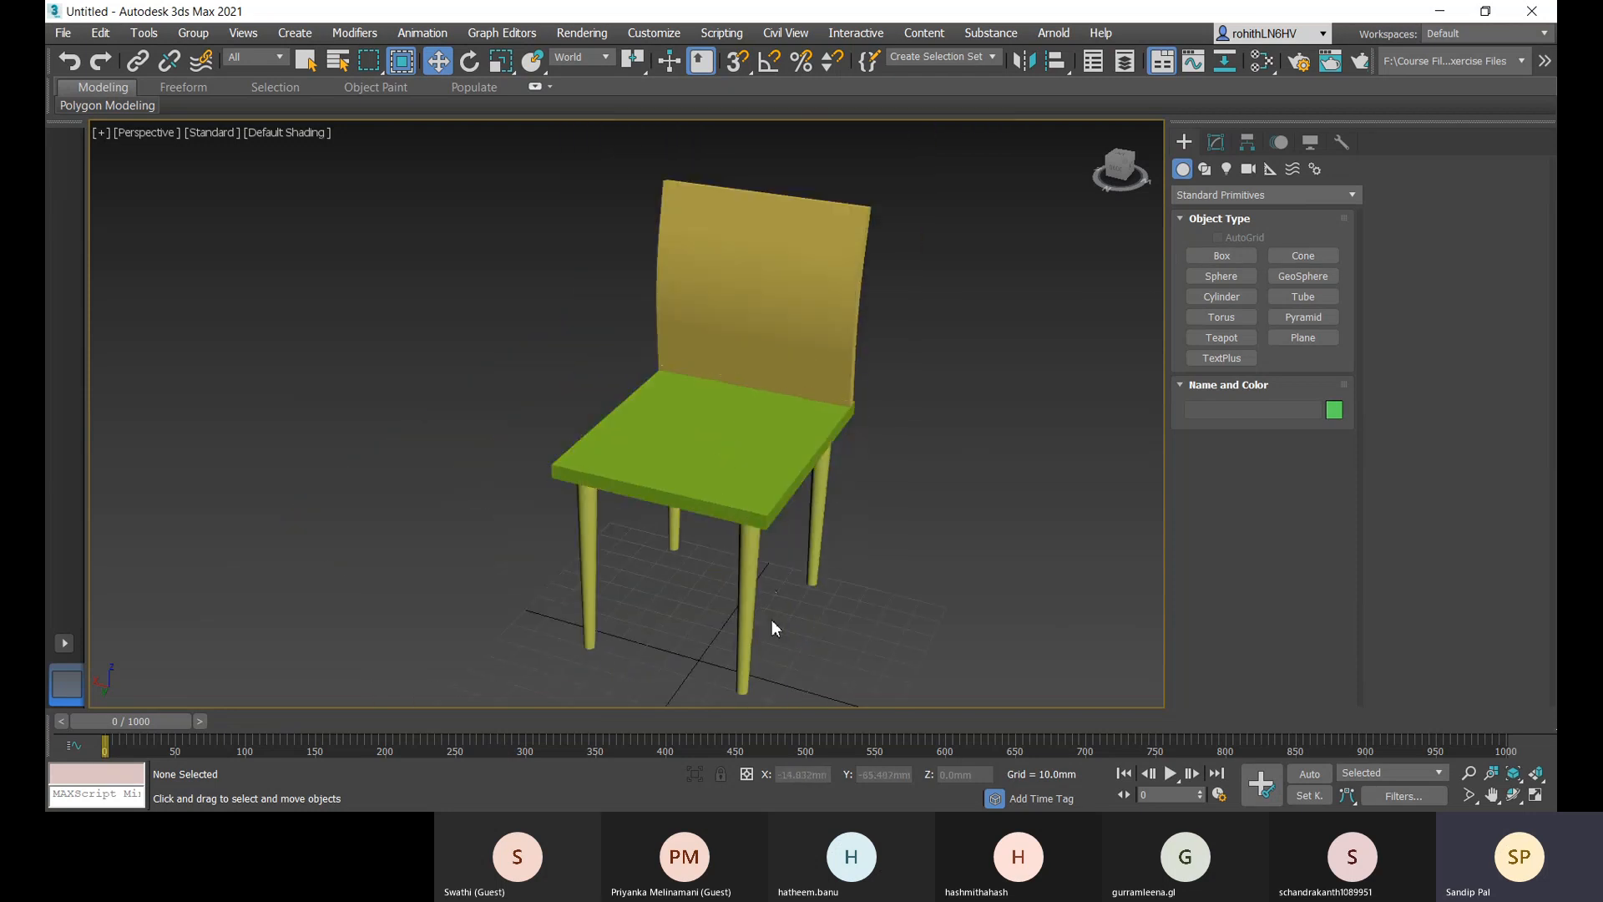